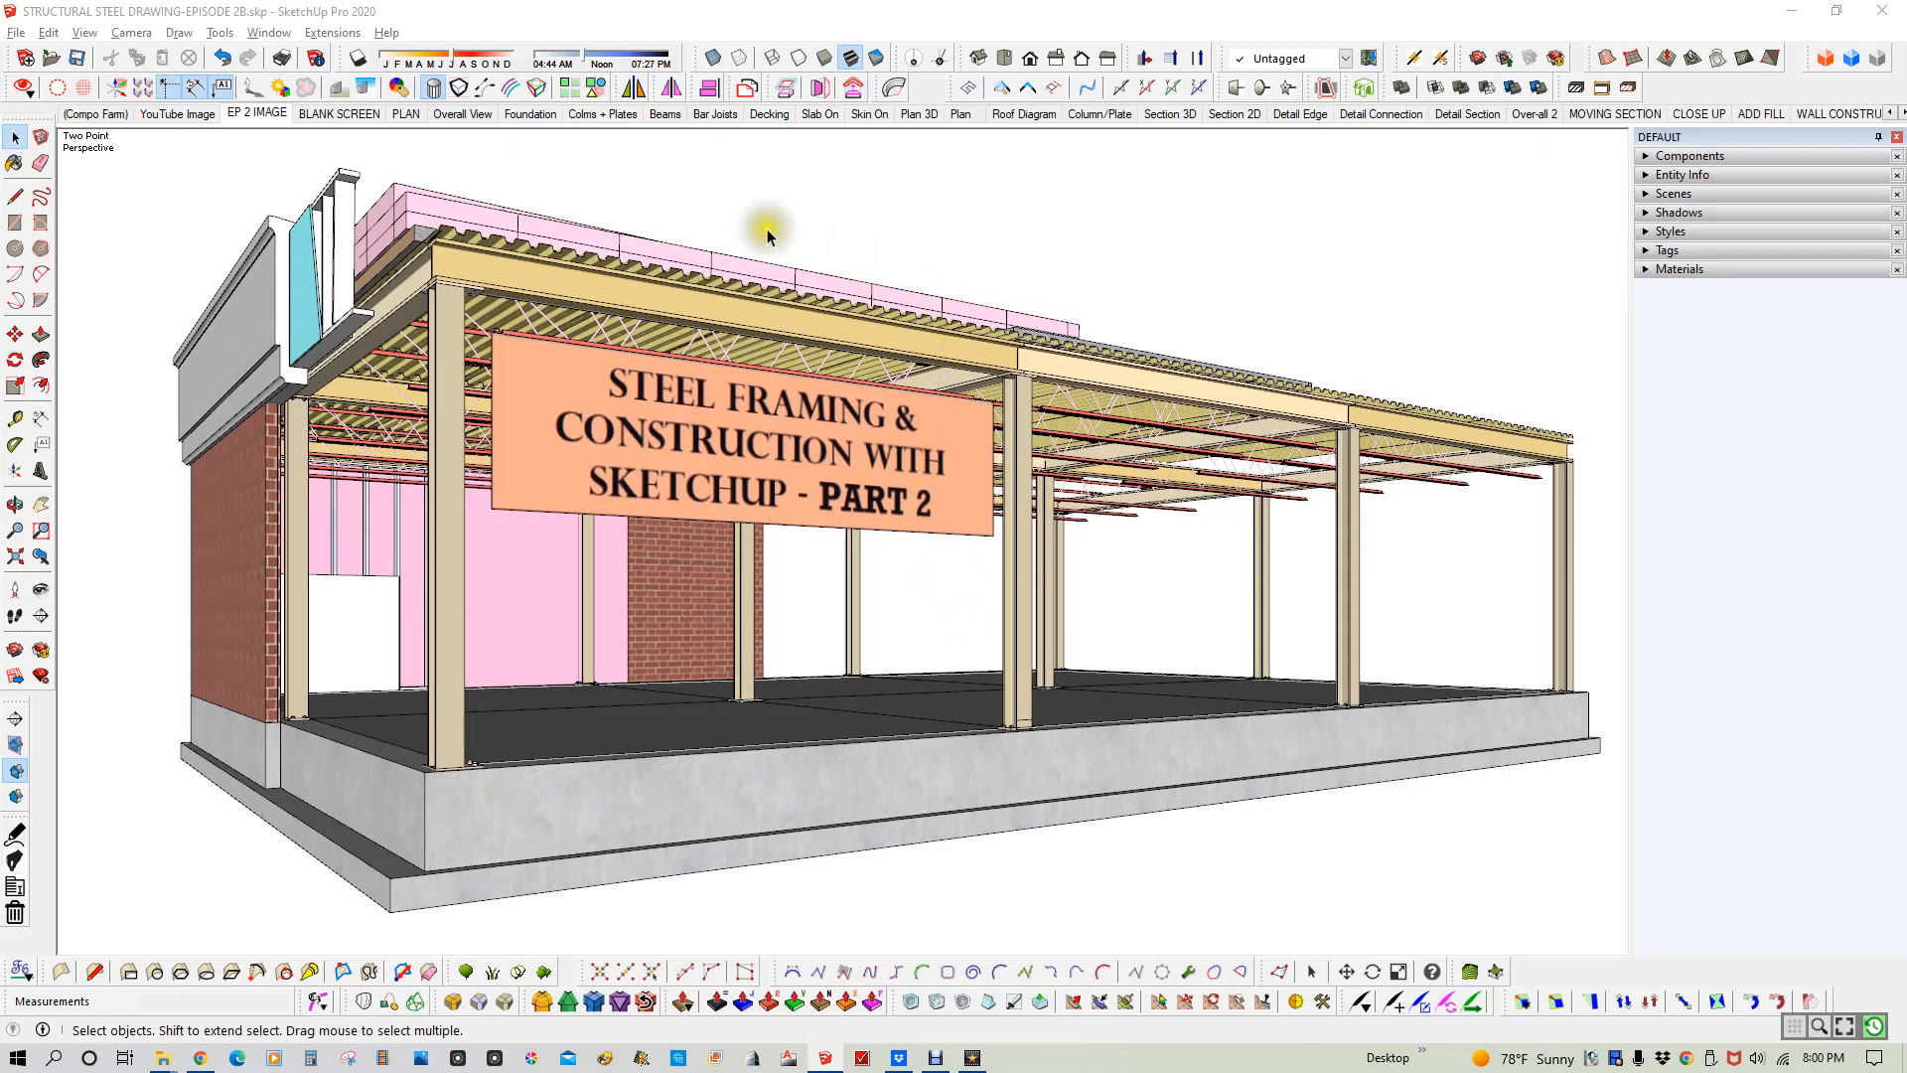
- Switch to the BLANK SCREEN scene and draw a 32' by 60' rectangle on the ground starting at the origin
left_click(360, 115)
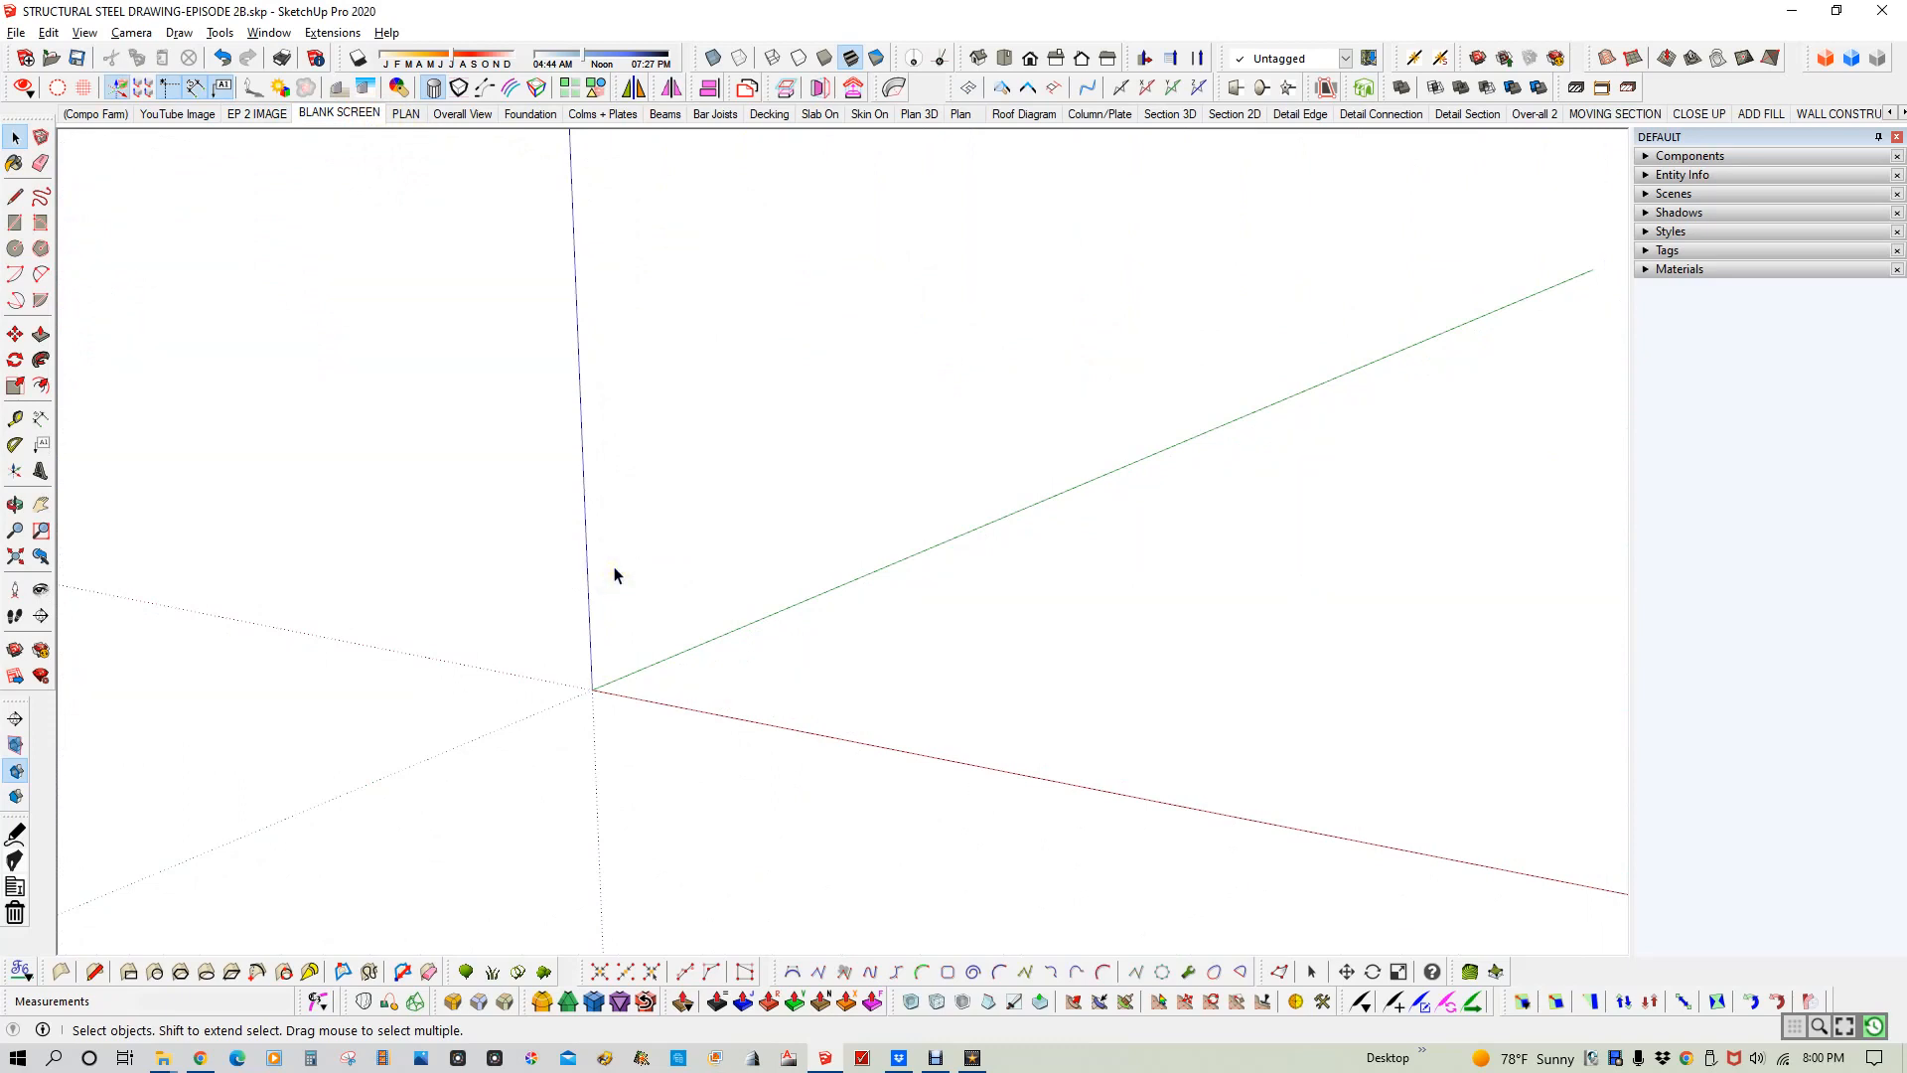
key("r")
left_click(593, 688)
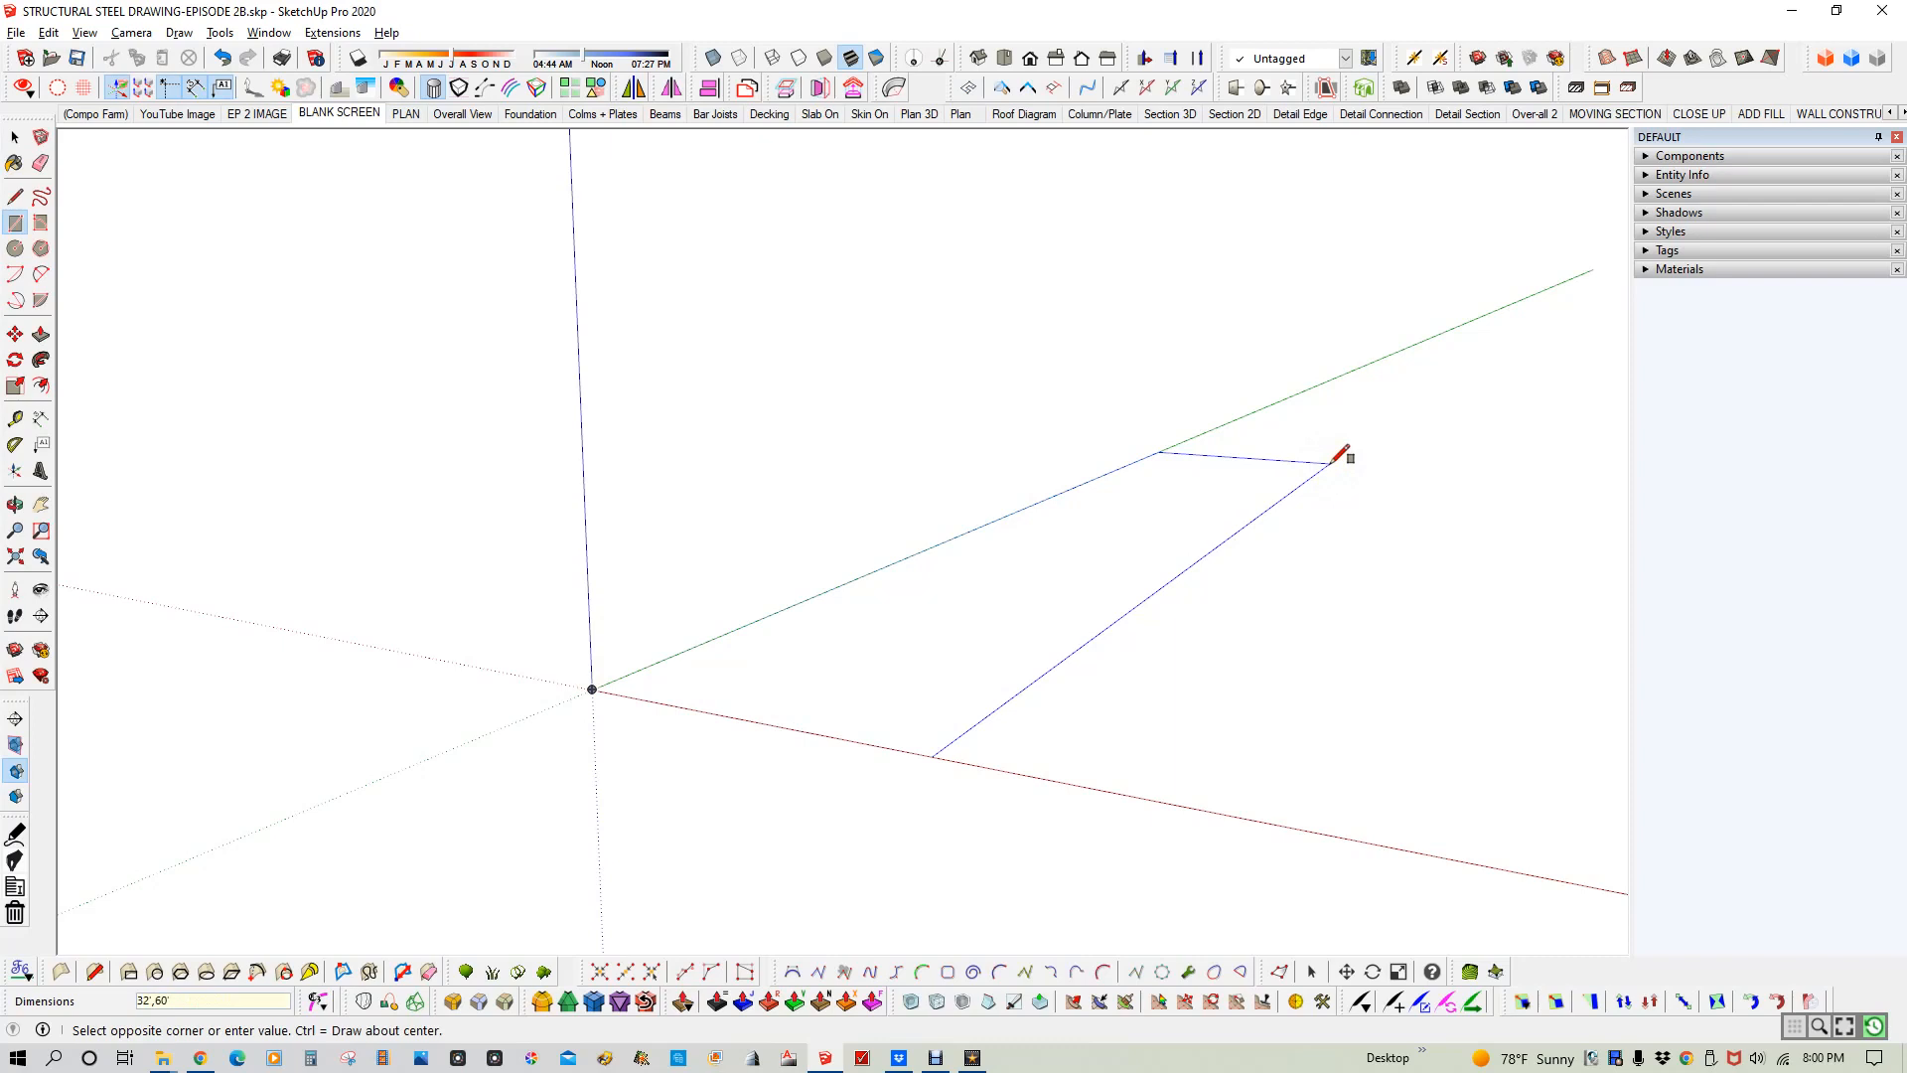
key("Return")
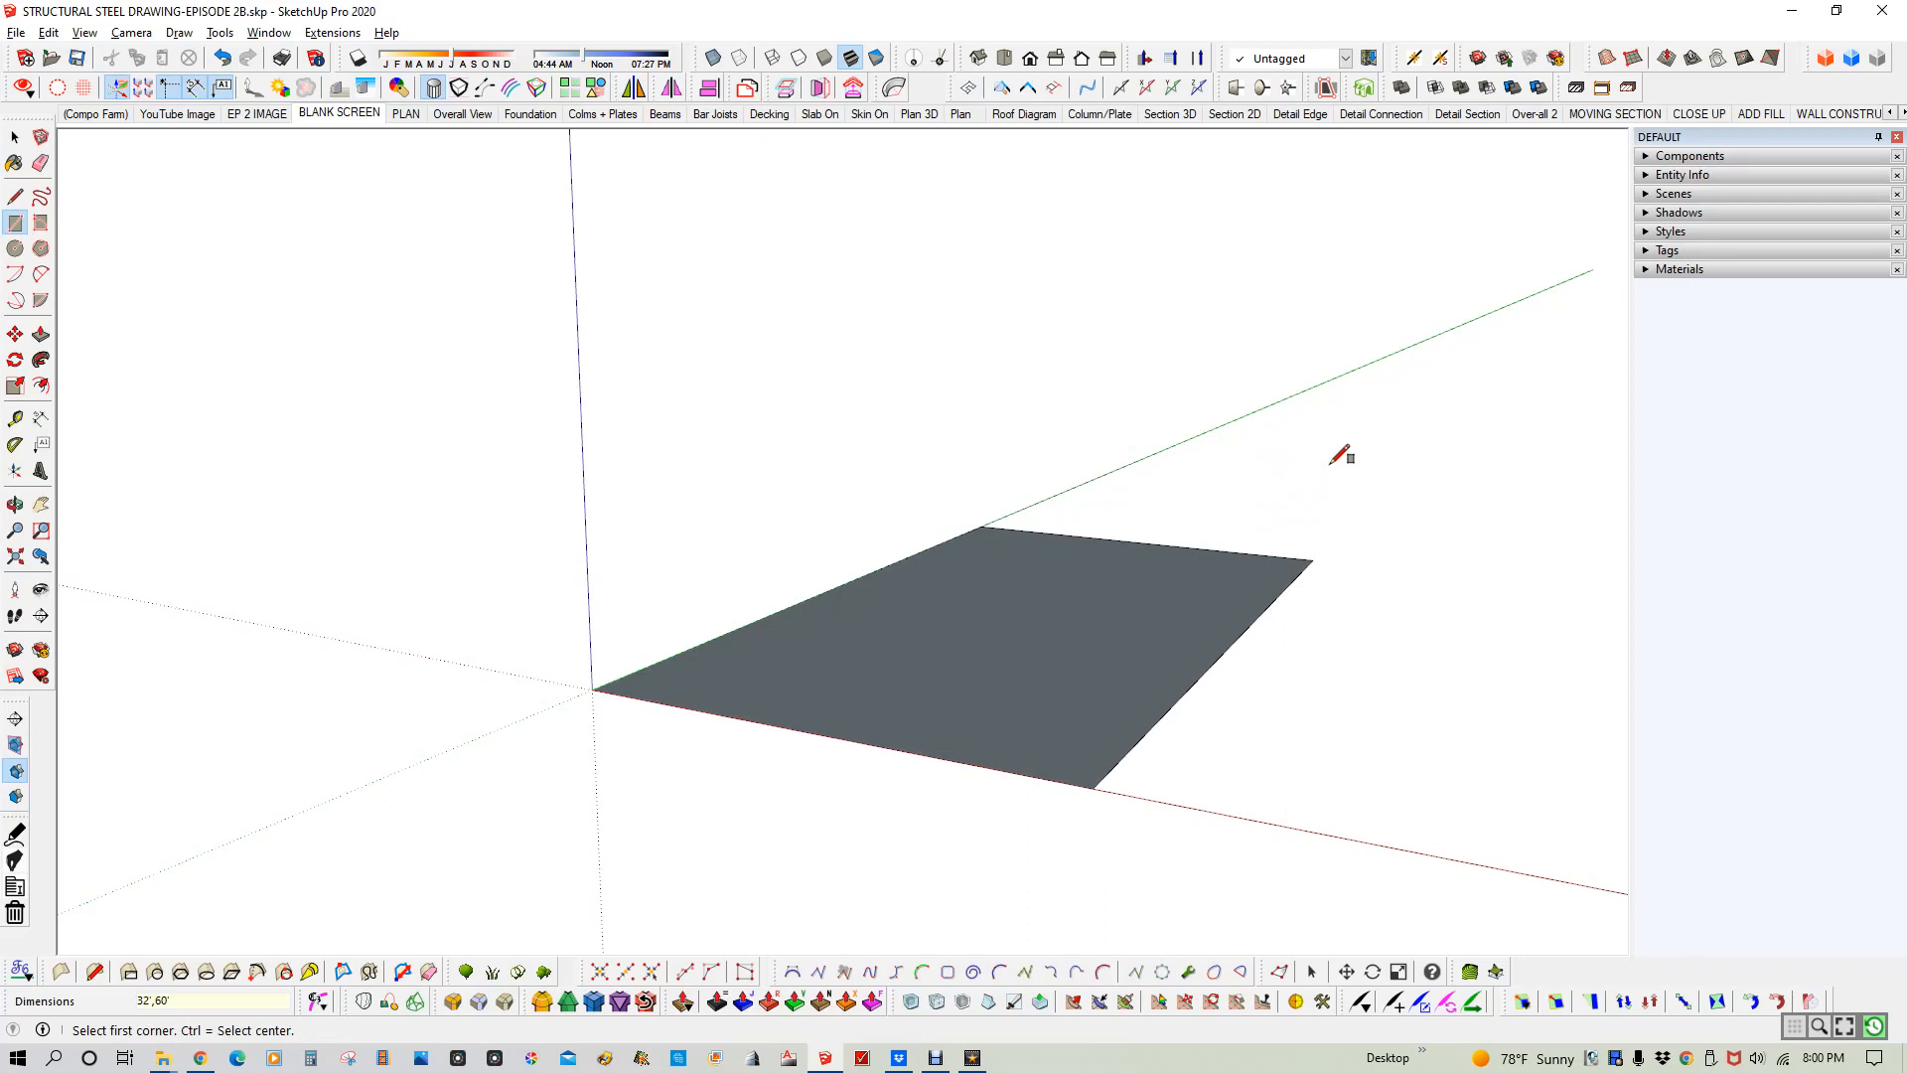
key("space")
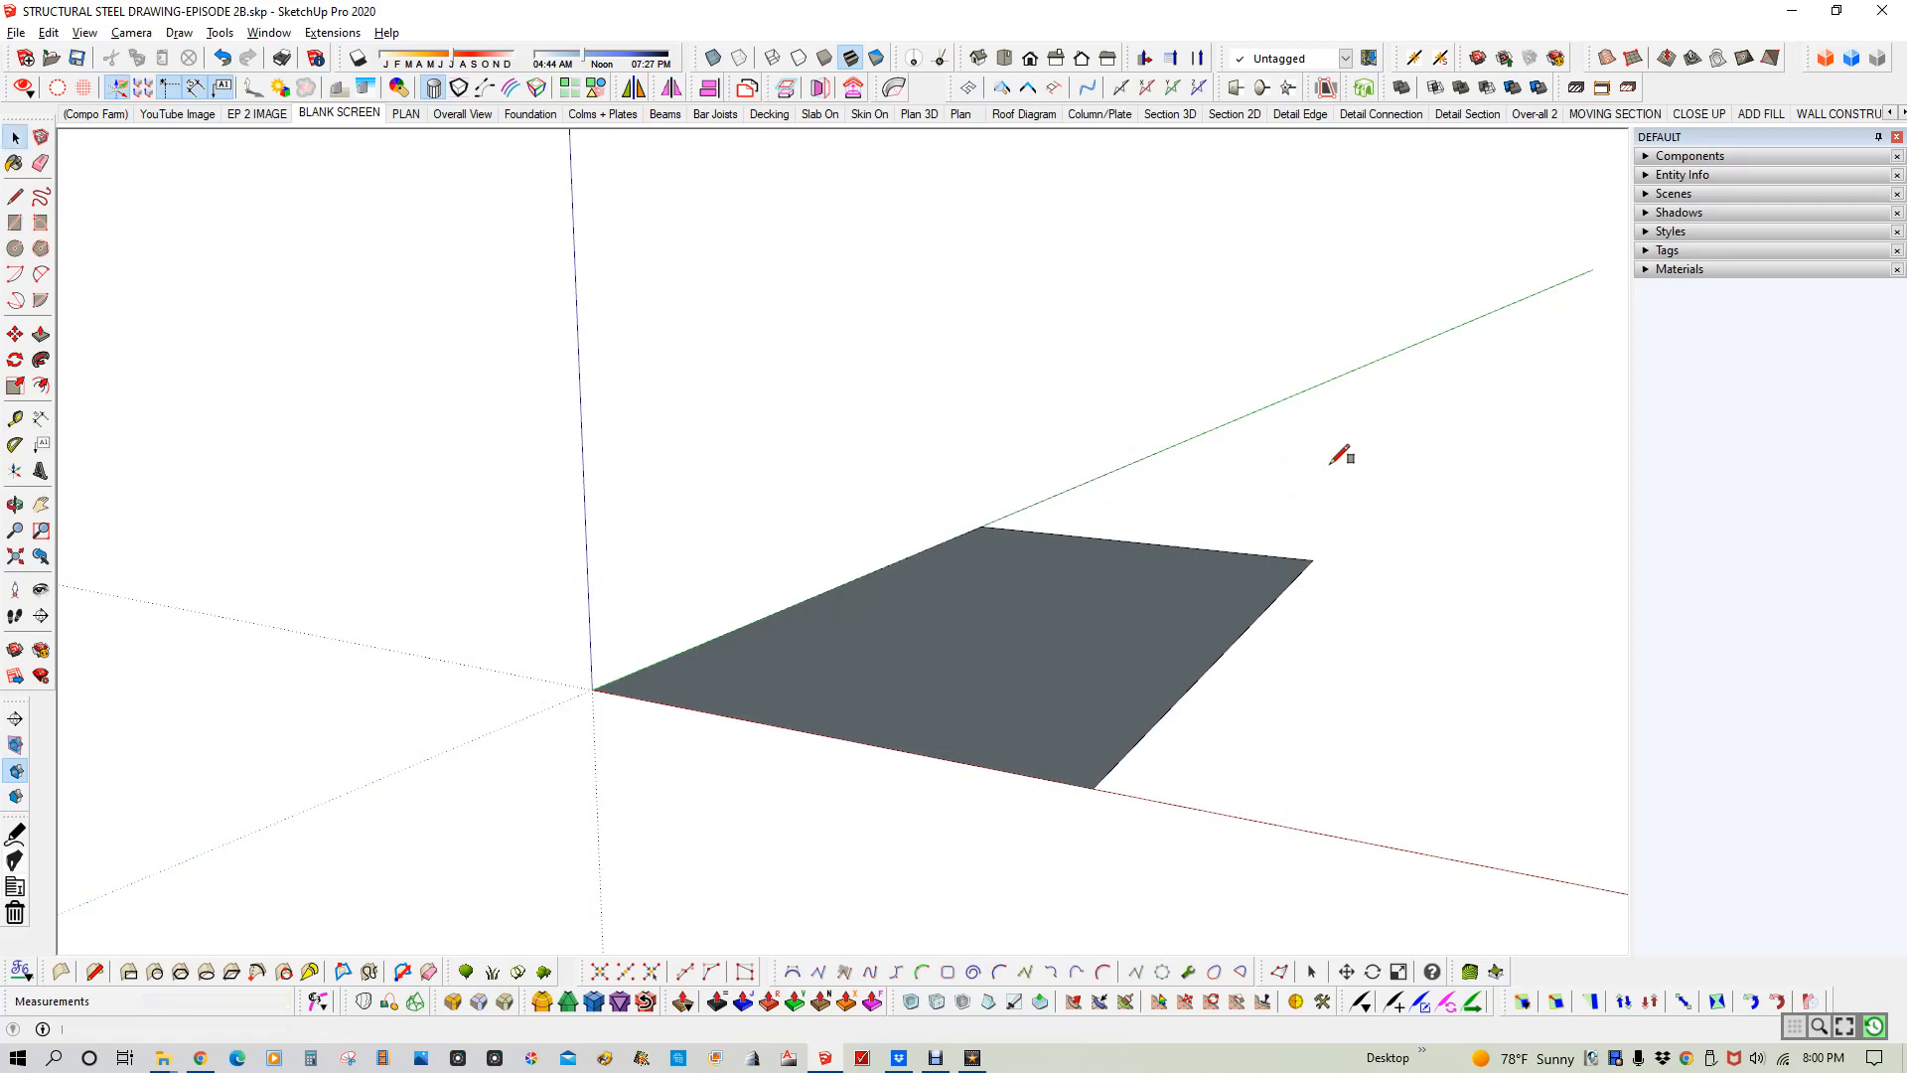
- Reverse the rectangle's face so its front side points upward, then clear the selection
right_click(1099, 646)
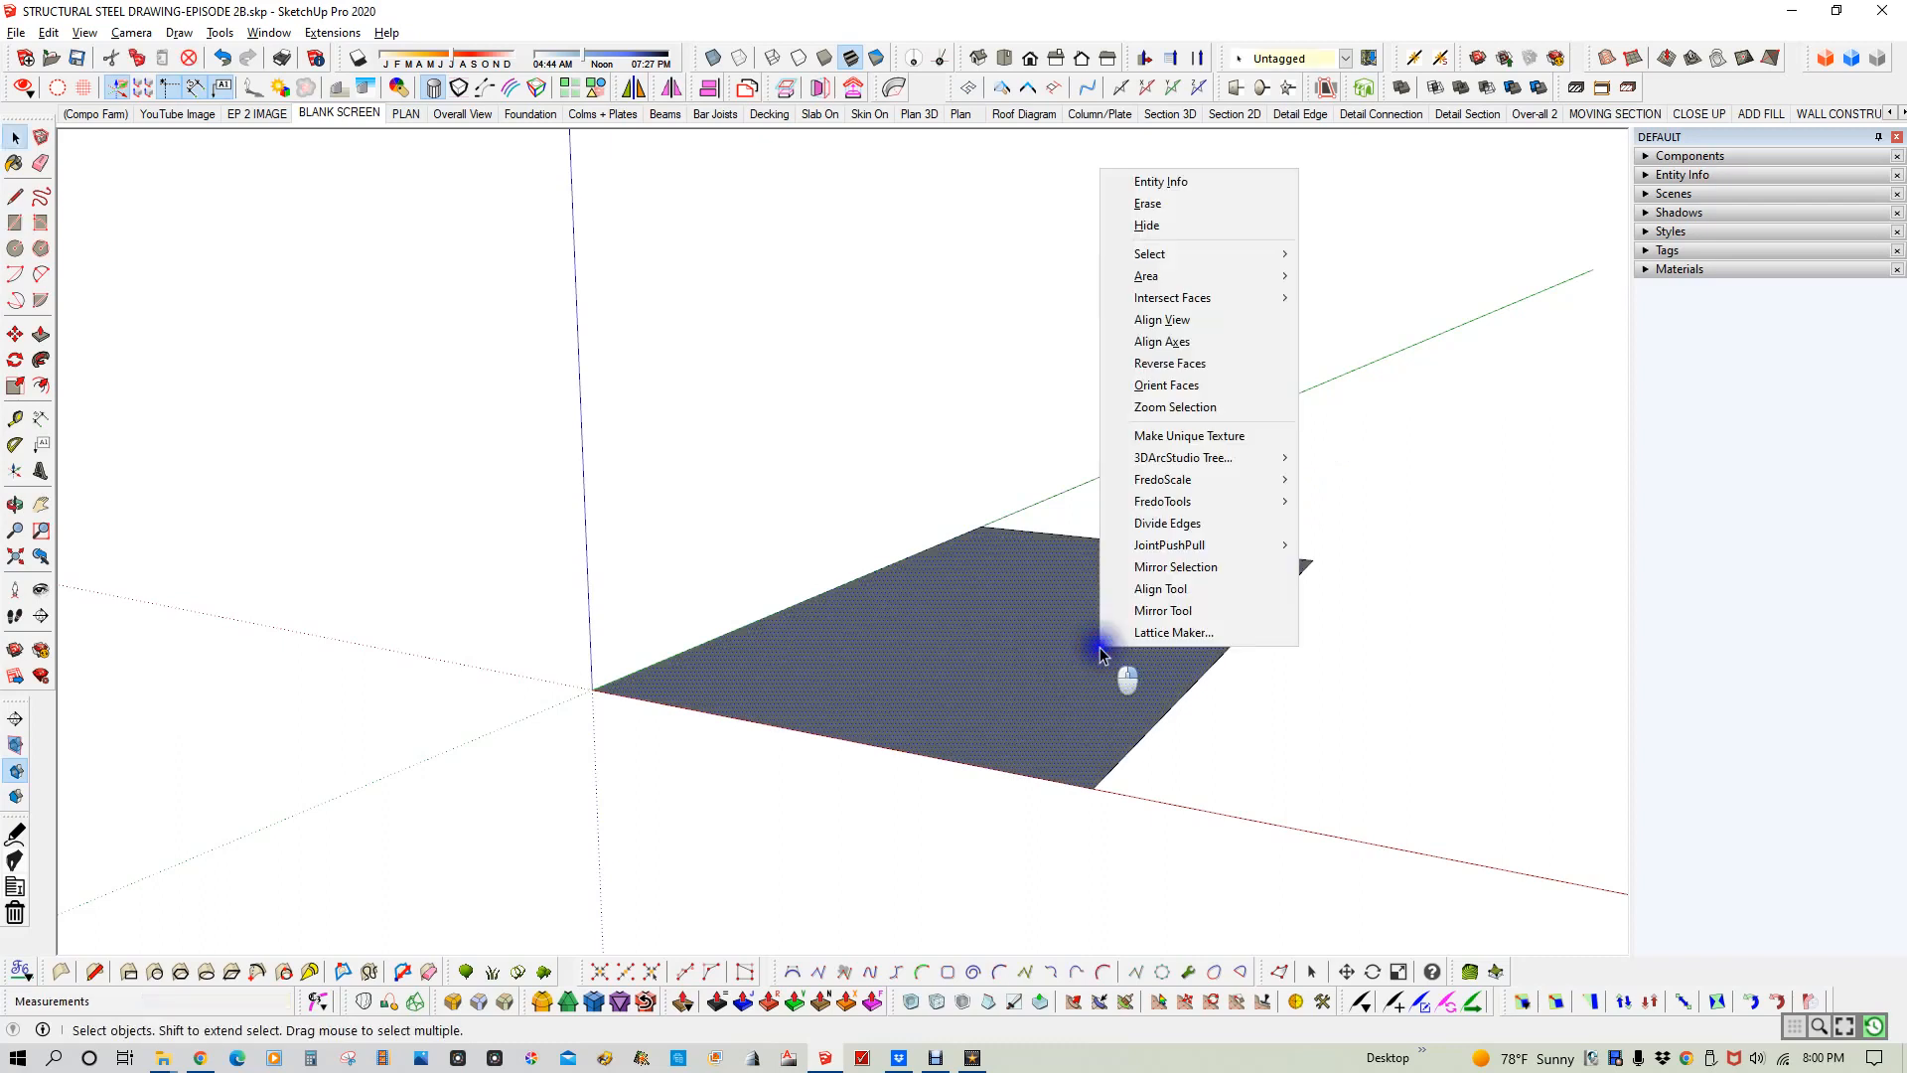
left_click(1178, 363)
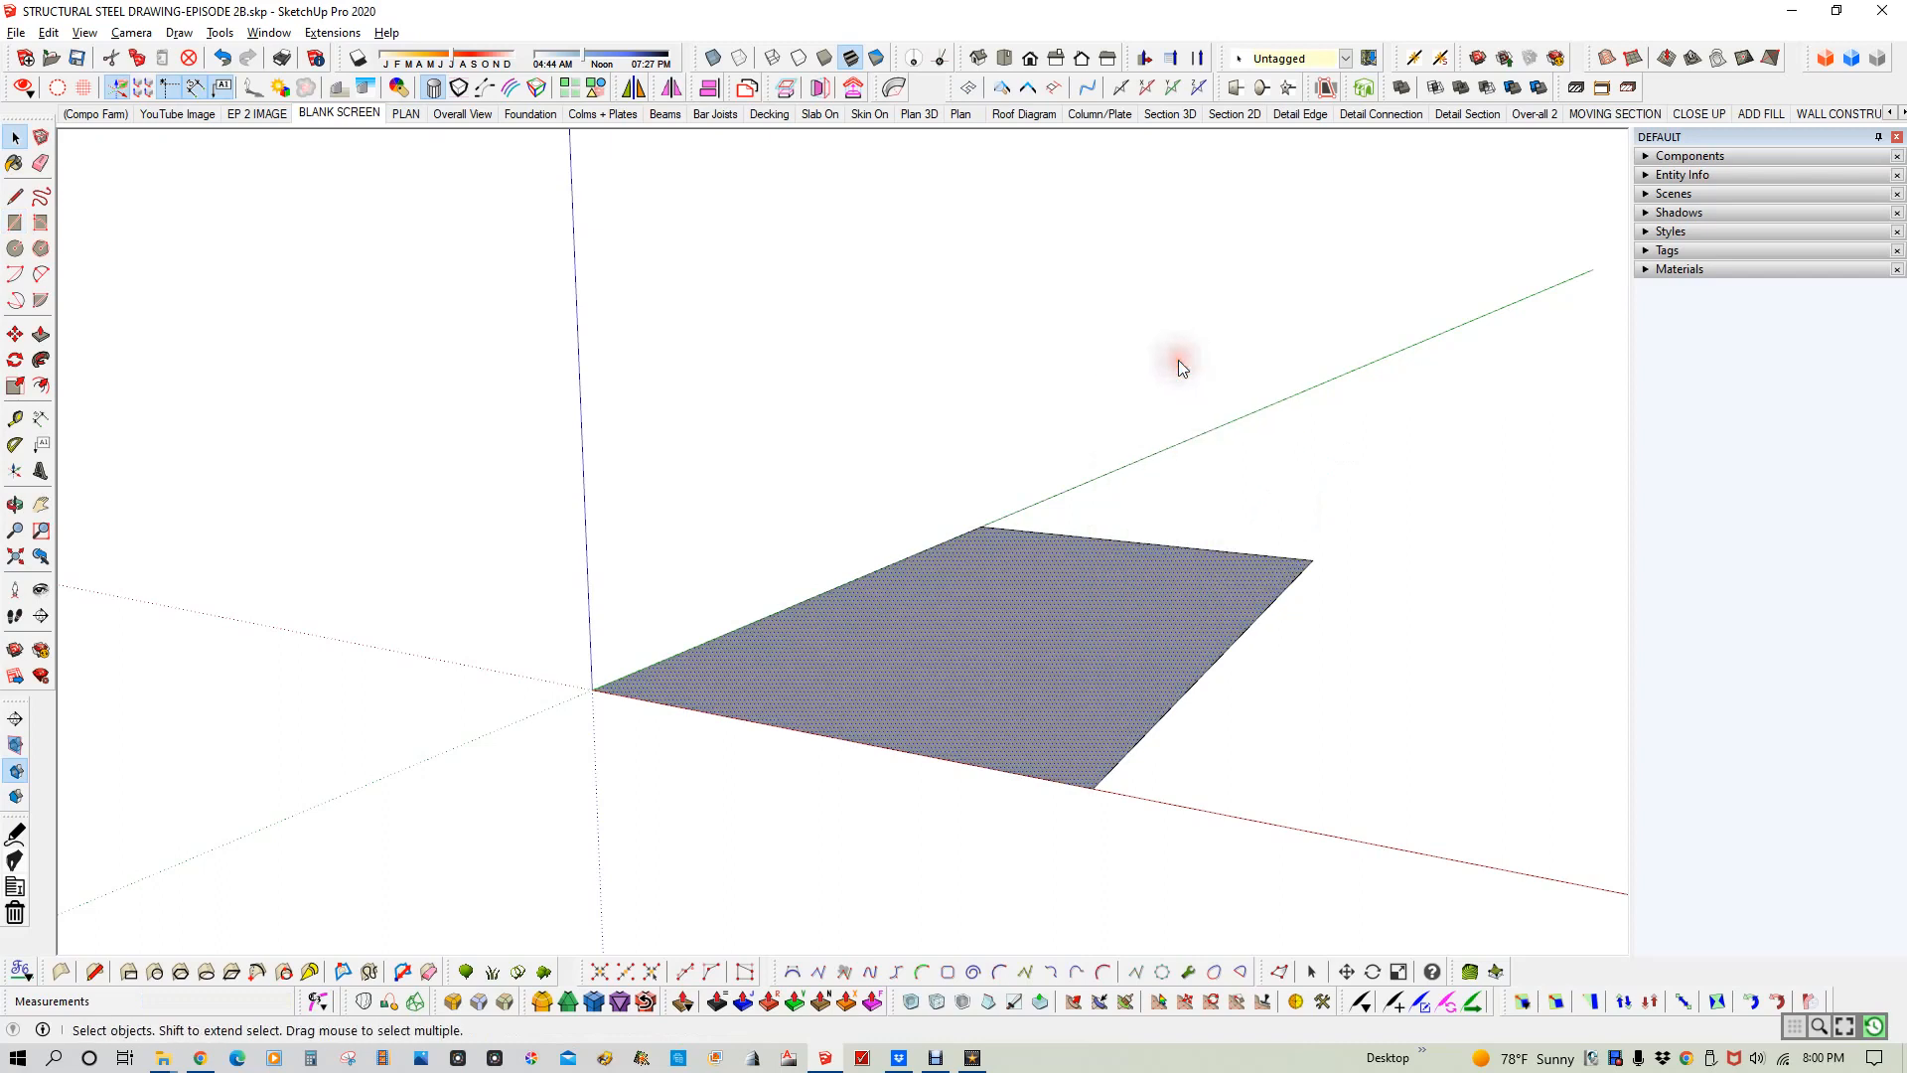
right_click(1138, 613)
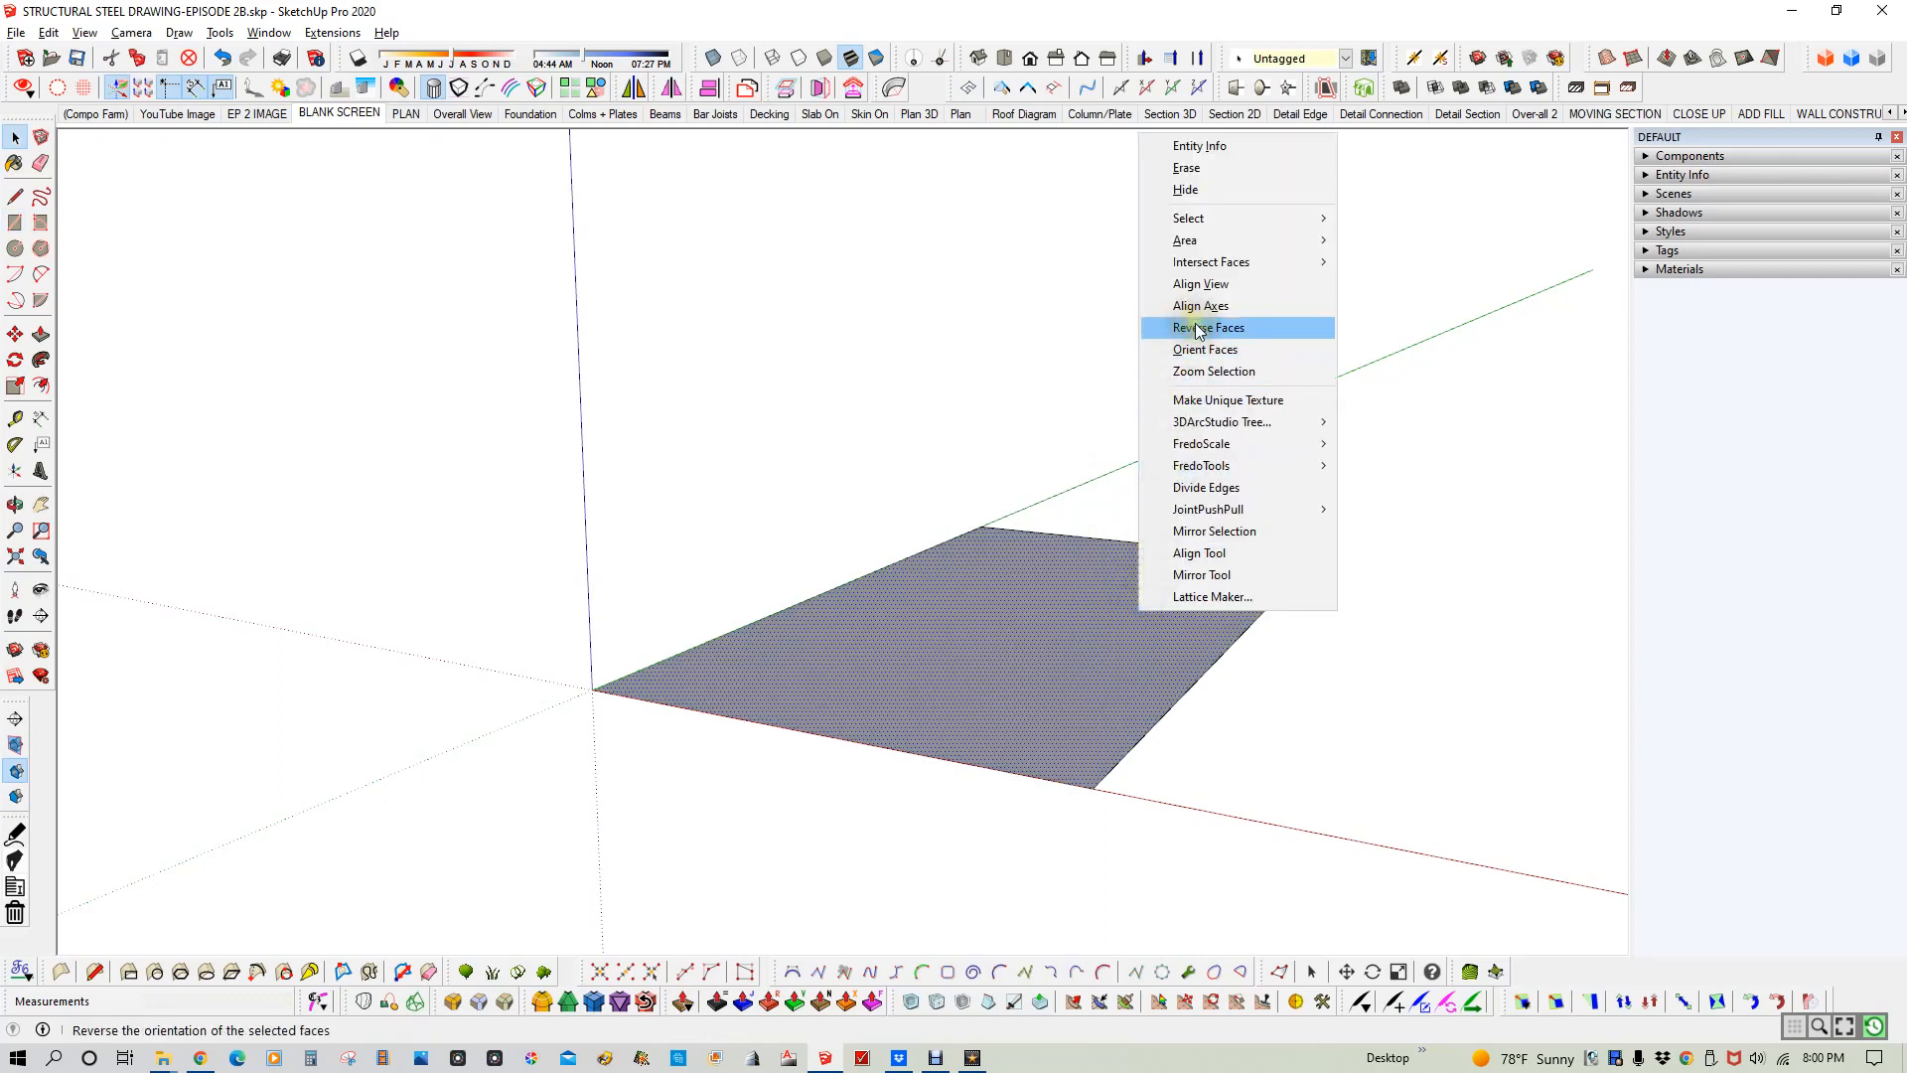
left_click(1463, 558)
- Make a group from the rectangle's face together with its four edges
middle_click_drag(1225, 400, 1149, 516)
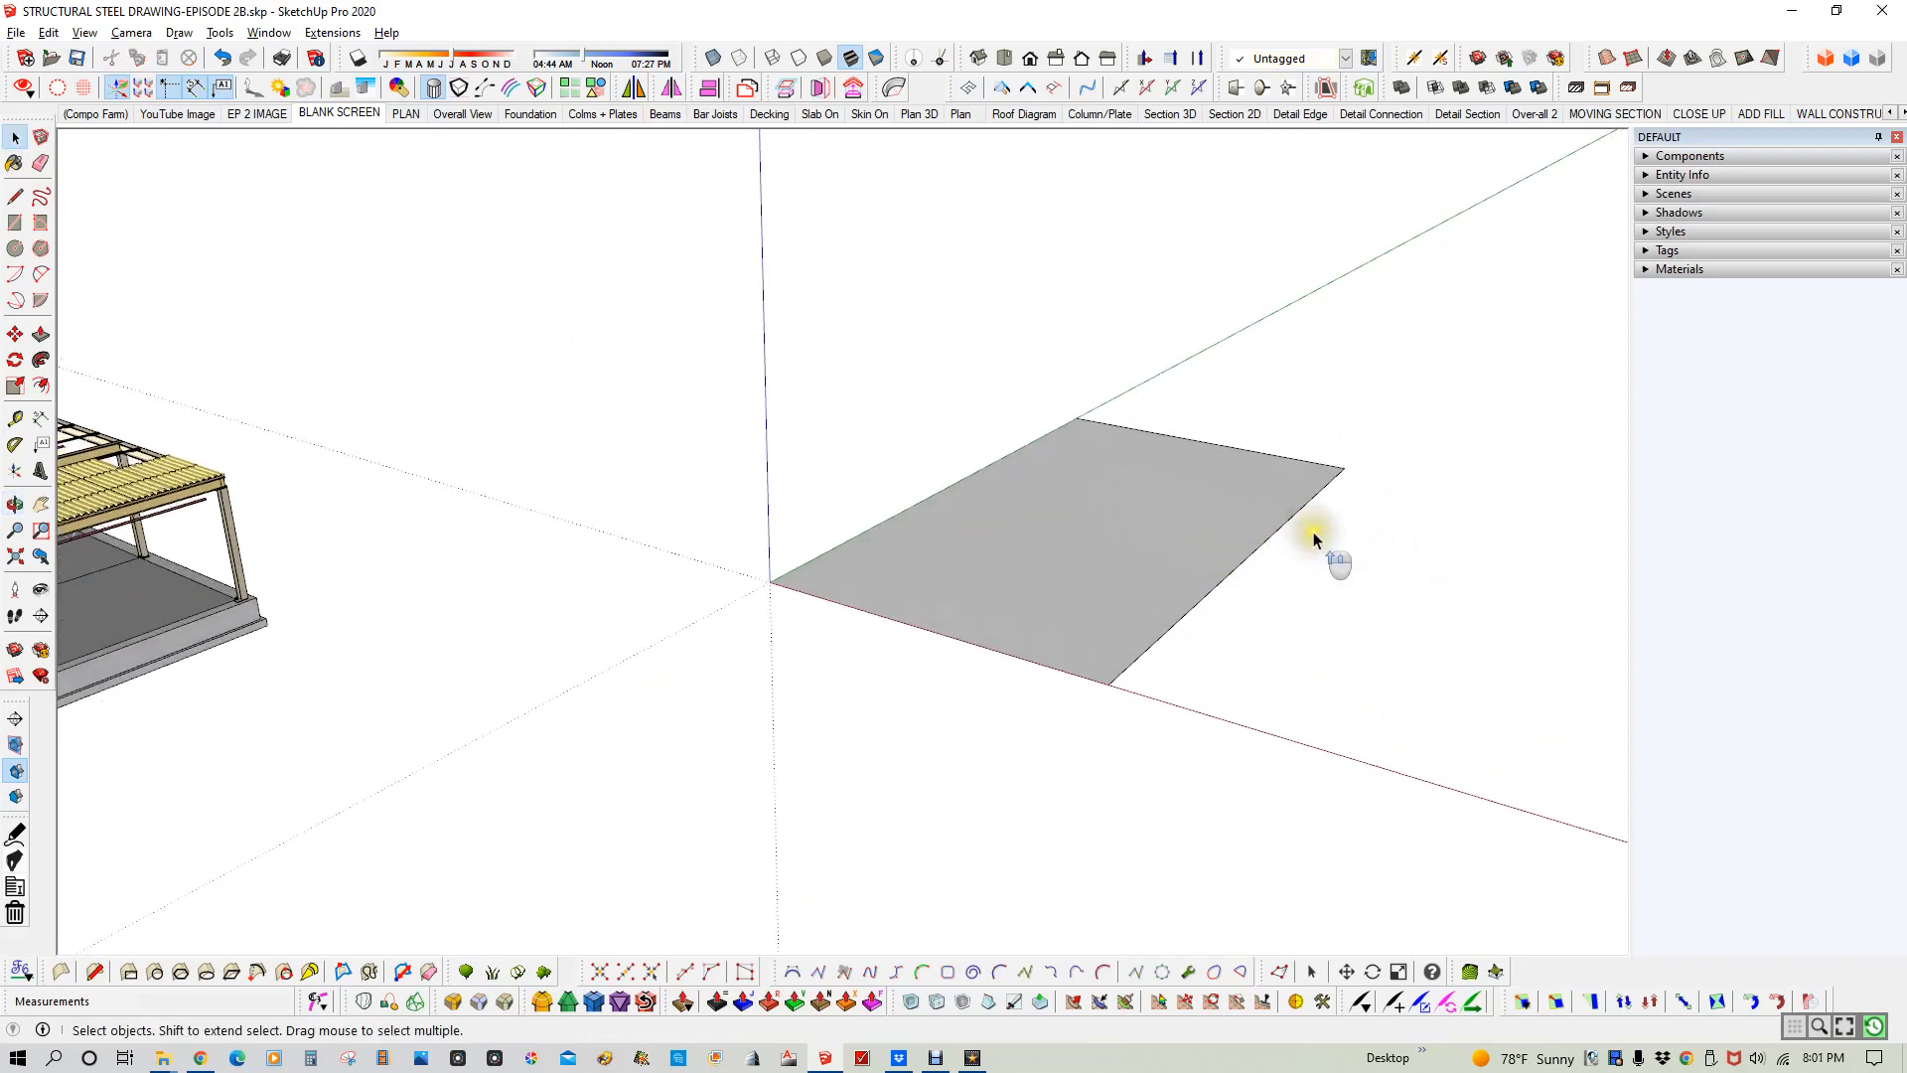
scroll(1361, 485, "up", 4)
scroll(1360, 482, "down", 2)
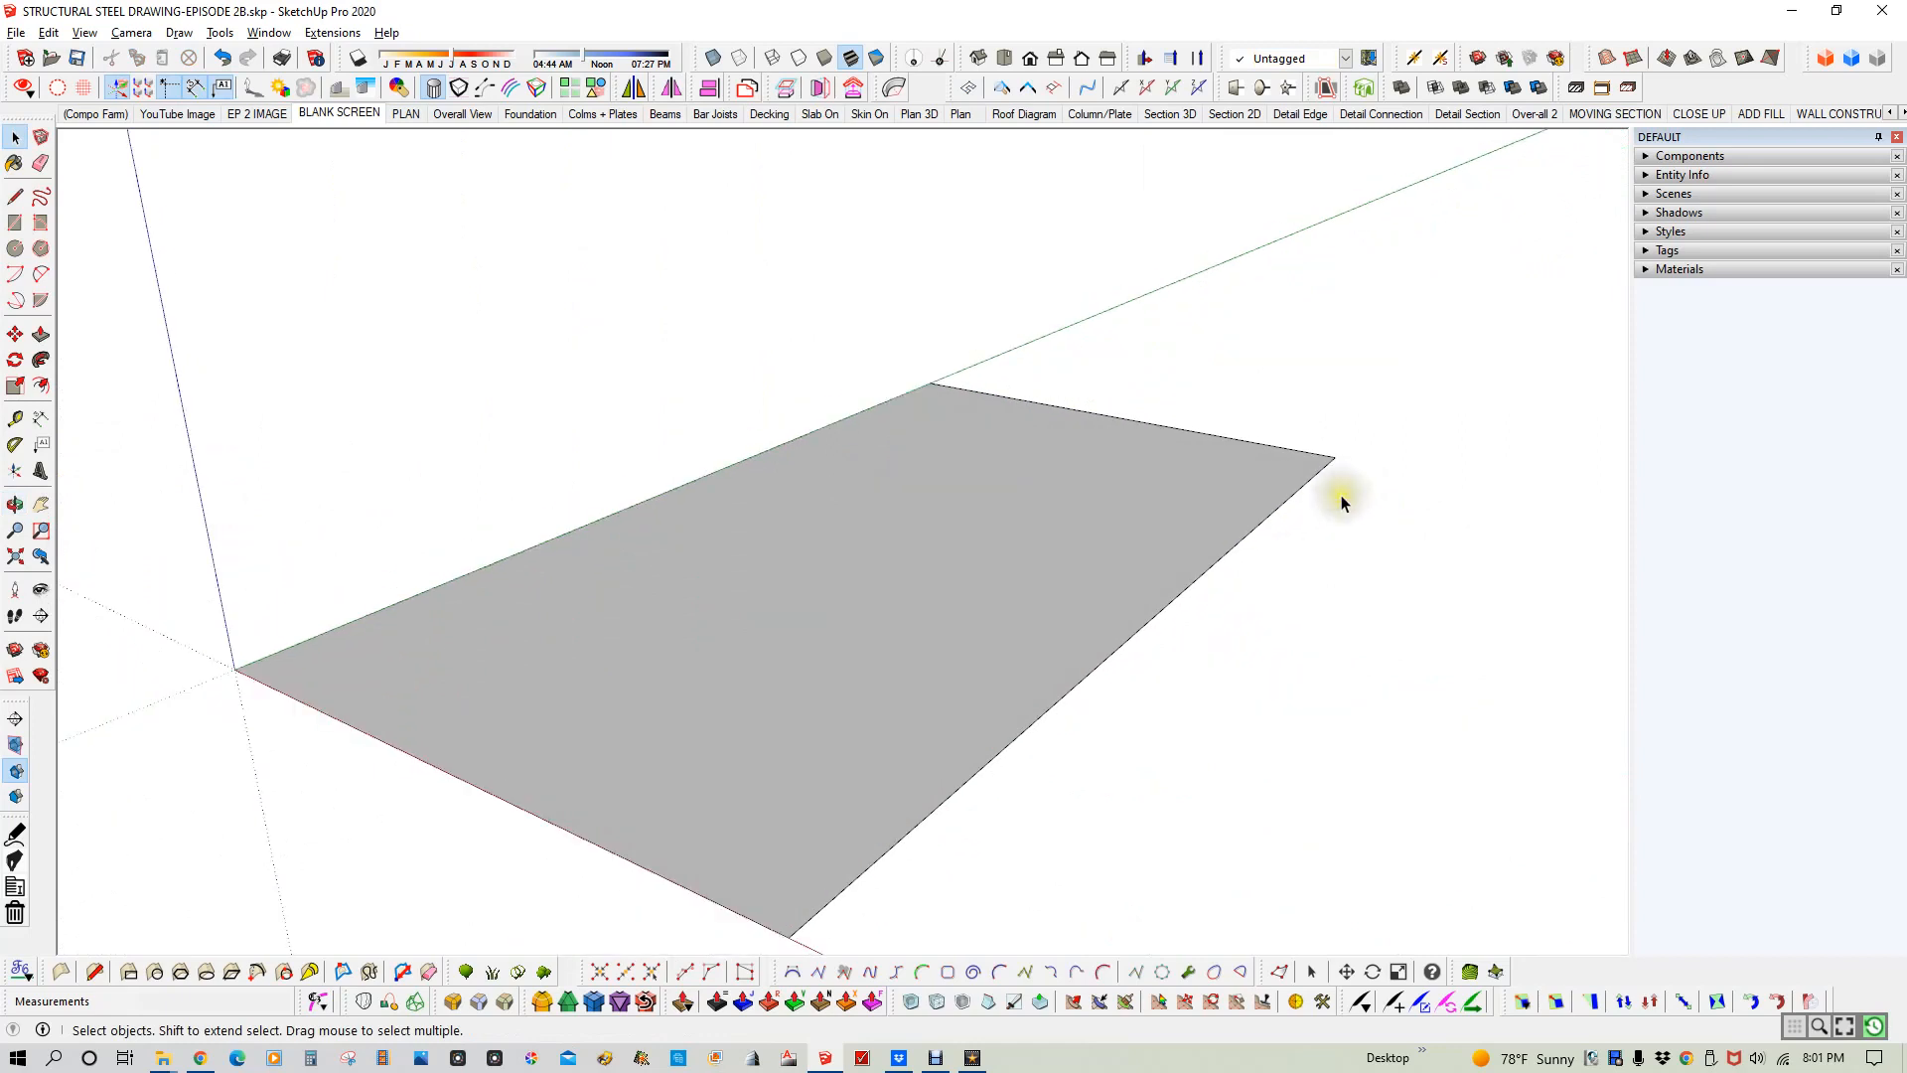
scroll(1336, 497, "down", 1)
scroll(1331, 507, "down", 1)
left_click(1038, 616)
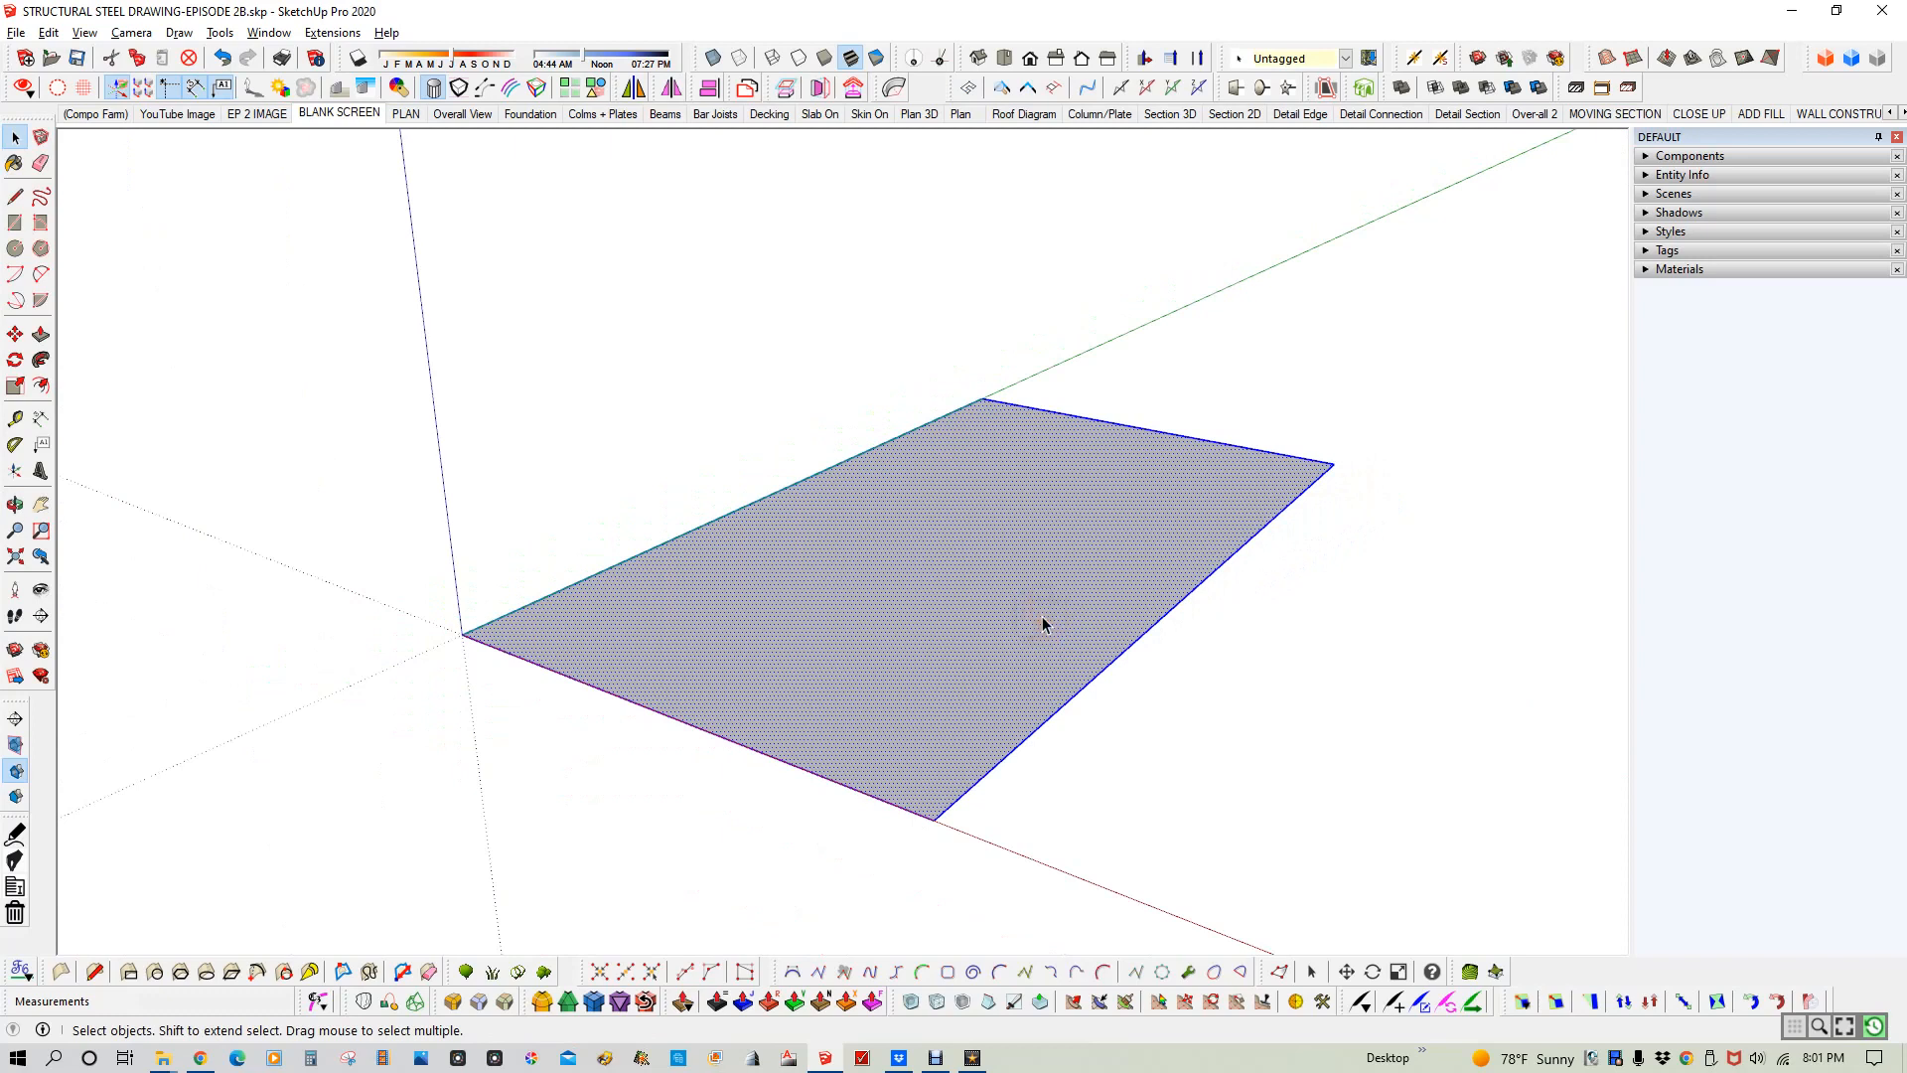
right_click(1041, 616)
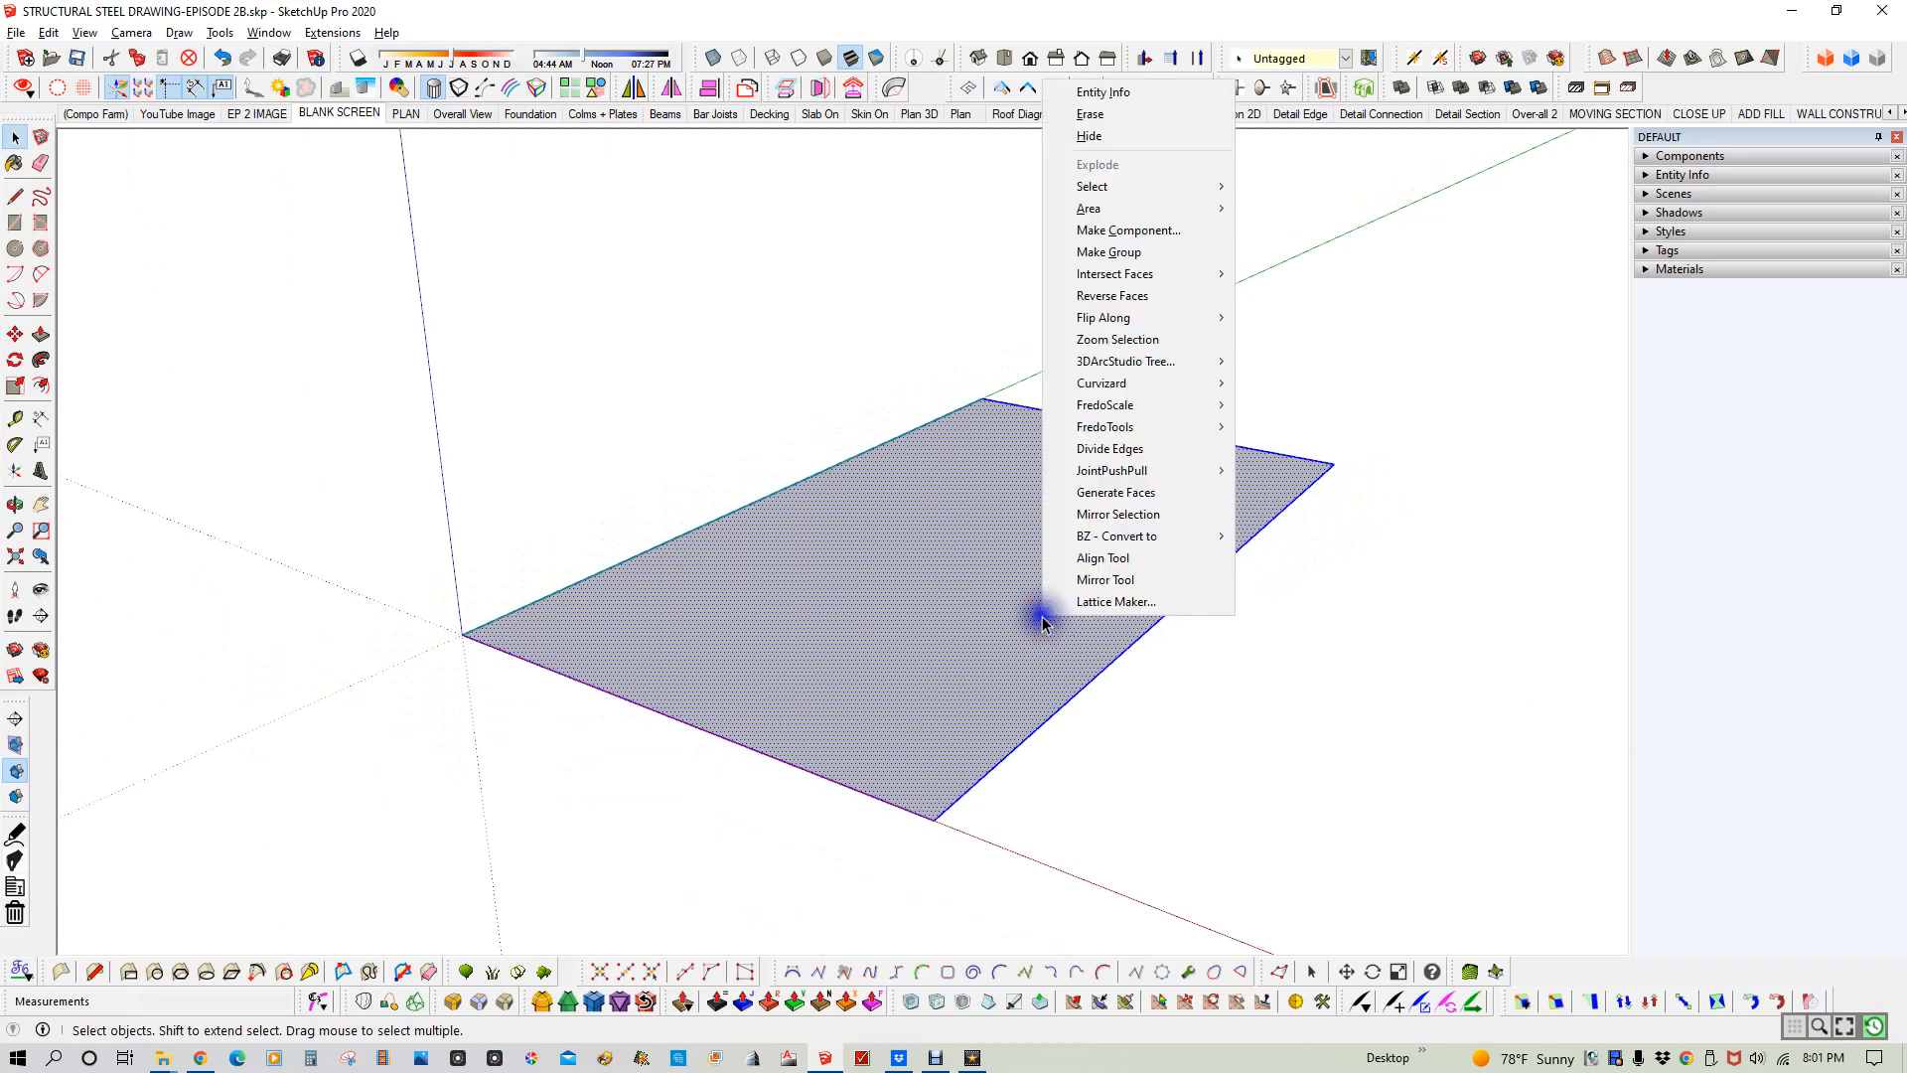
left_click(1126, 257)
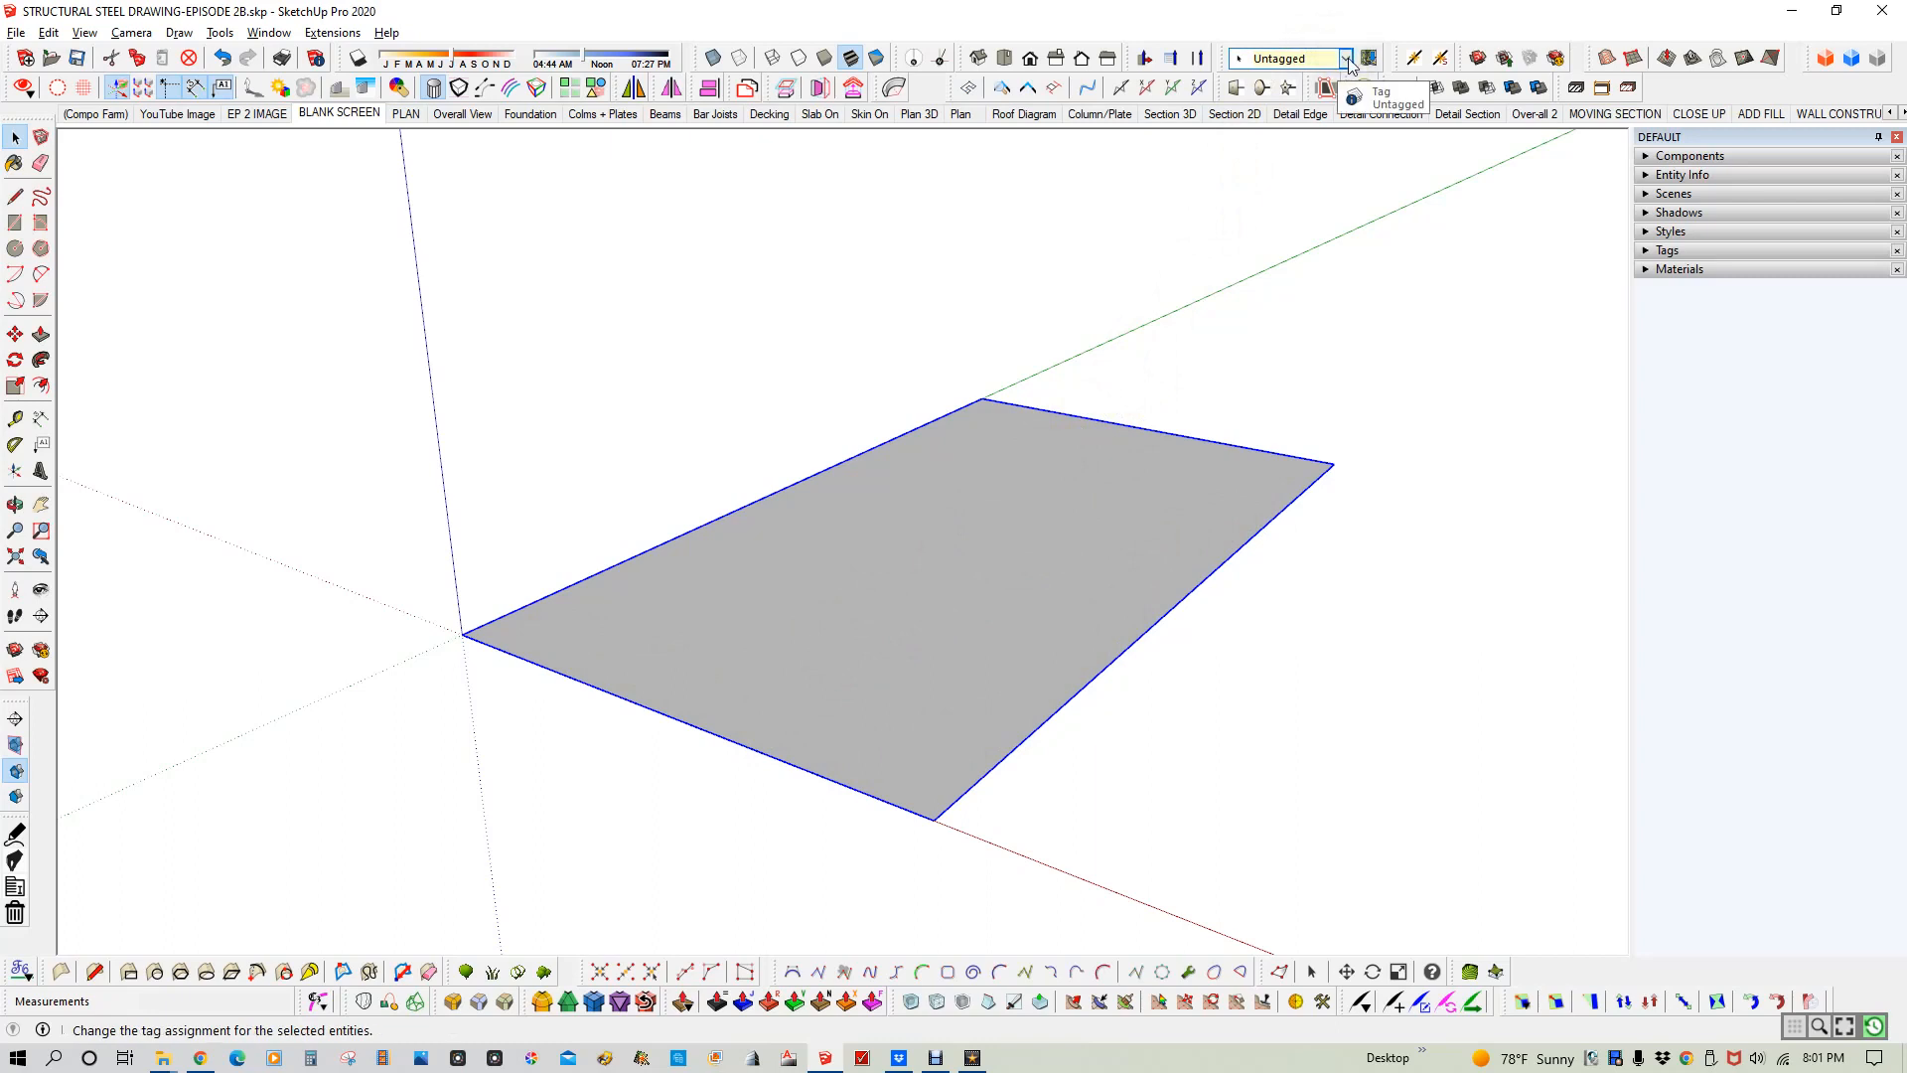
- Draw a lengthwise centre line on the rectangle between the midpoints of its two short edges
key("l")
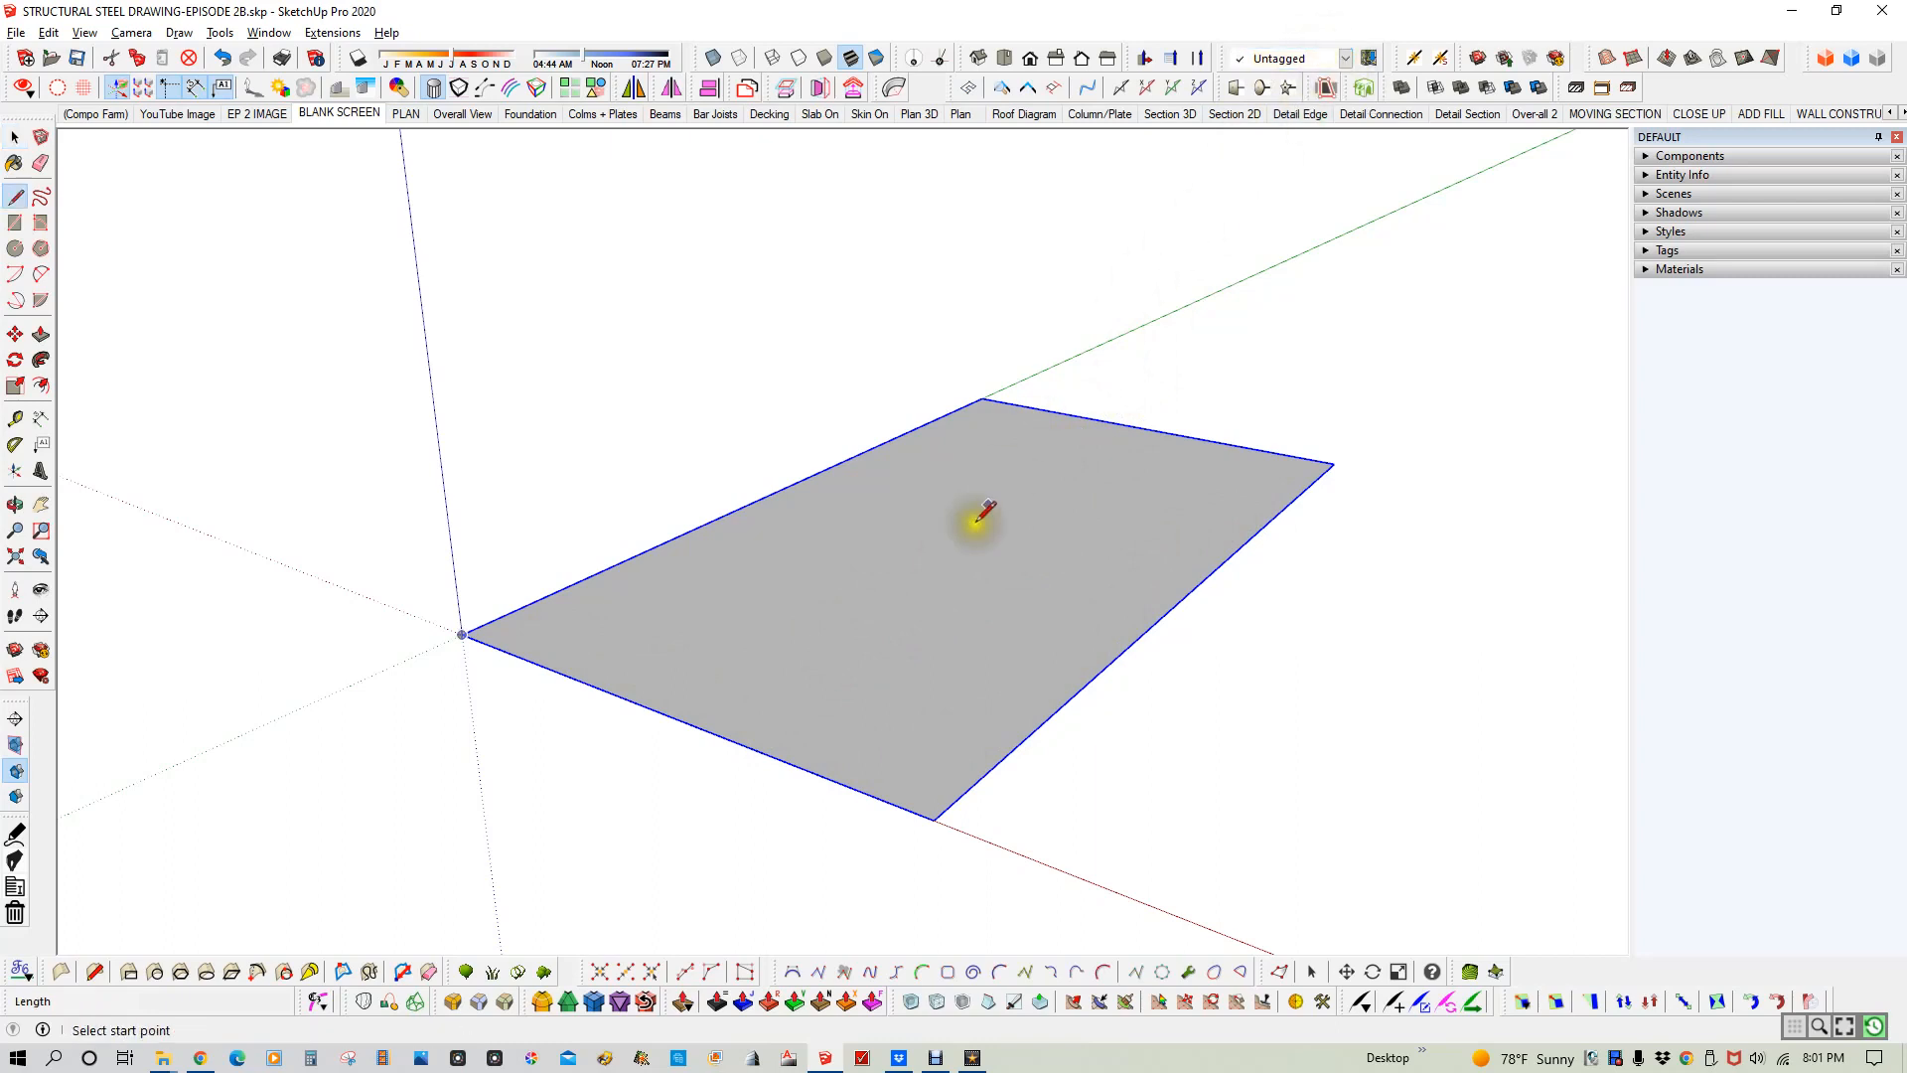
left_click(668, 714)
left_click(1142, 426)
key("space")
- Measure the near short edge from its outer corner to the centre line
key("t")
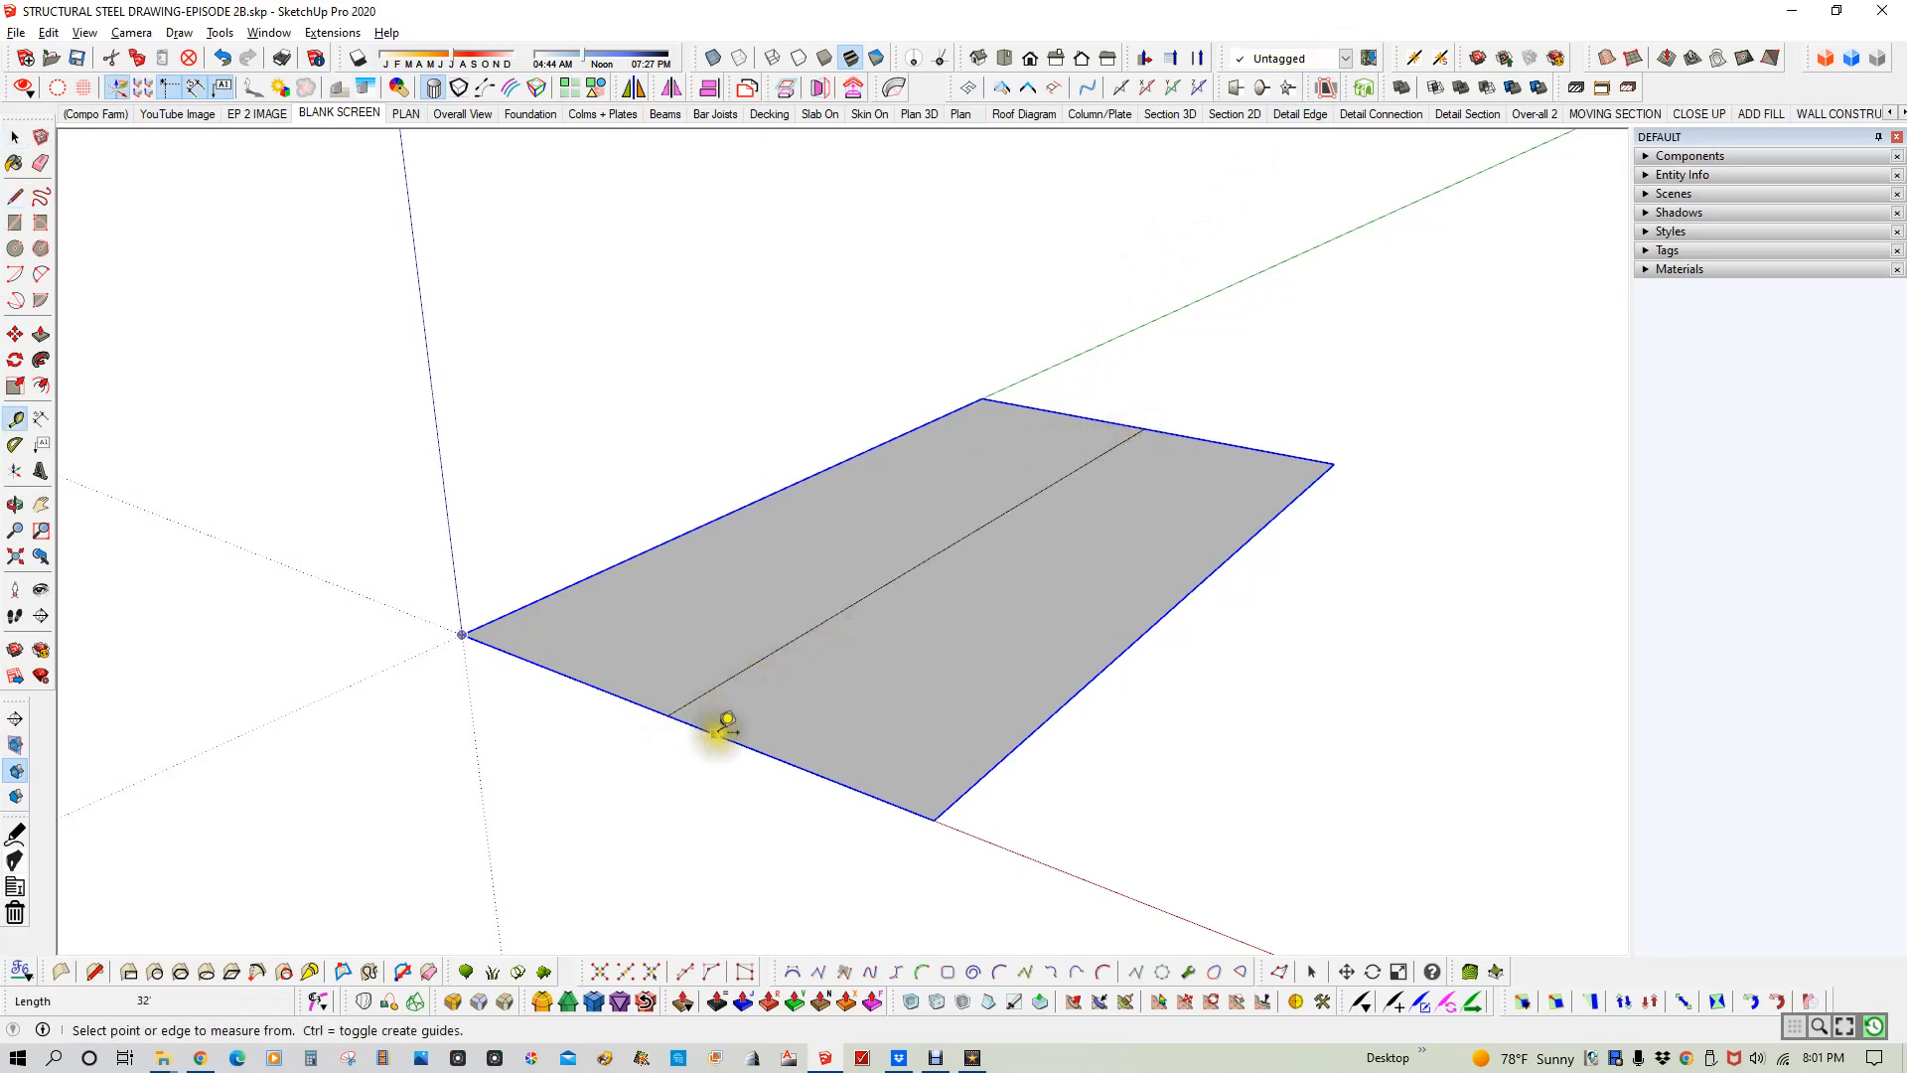
left_click(934, 817)
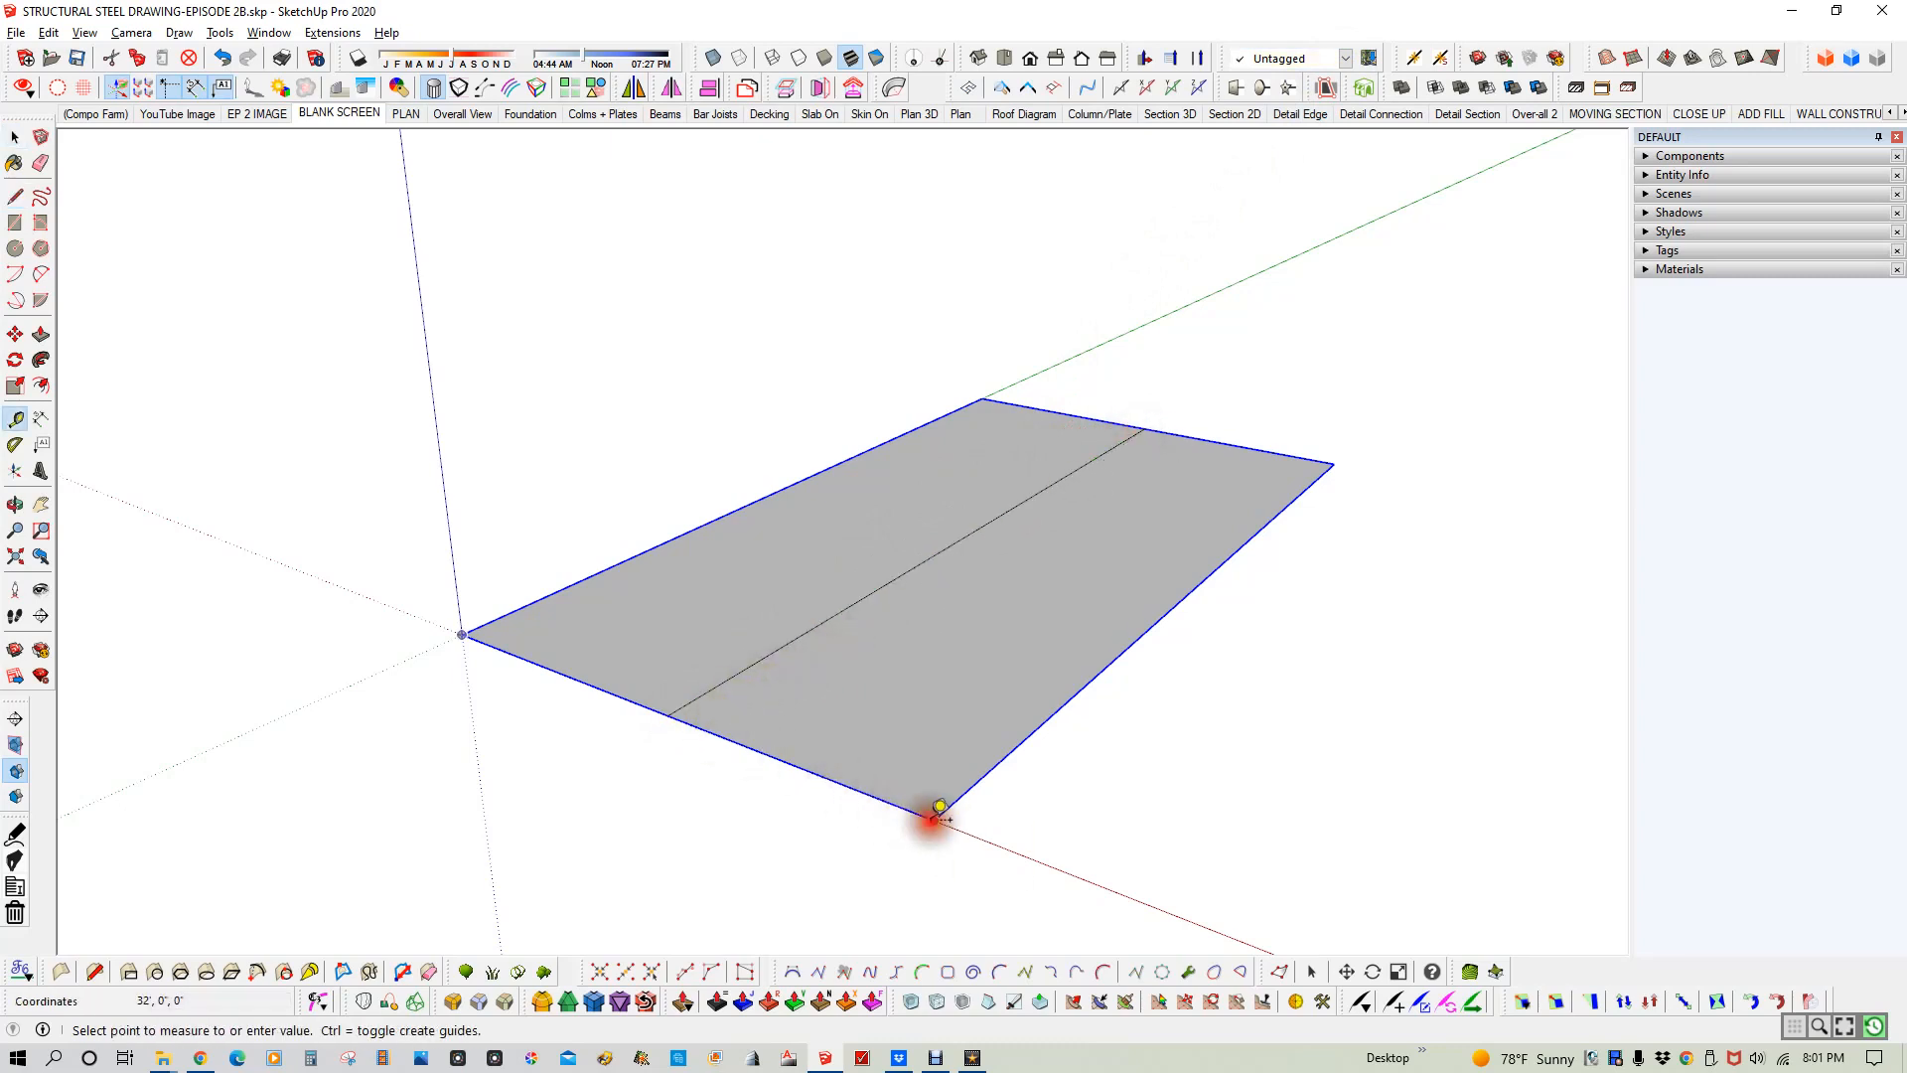
left_click(685, 699)
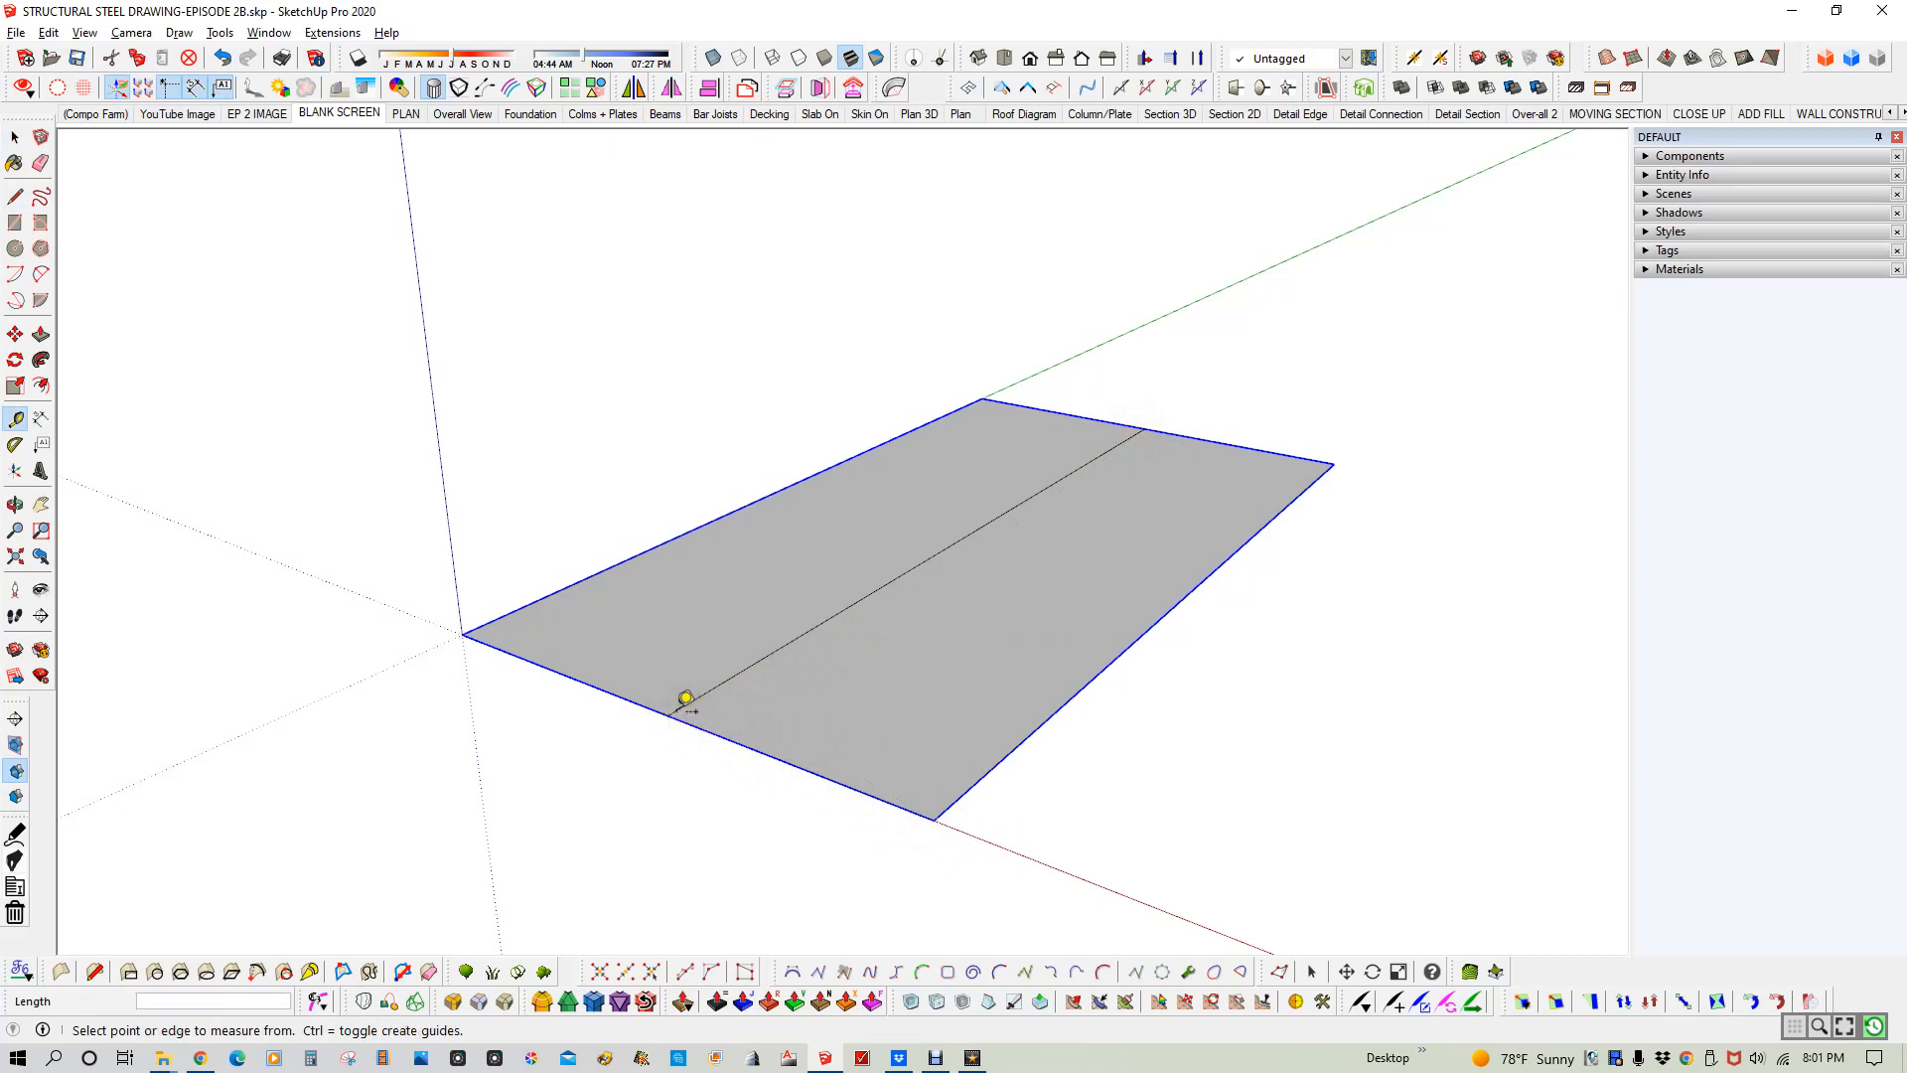
- Place two guide lines across the rectangle, the first 20' from the near short edge and the second 20' beyond it
left_click(775, 758)
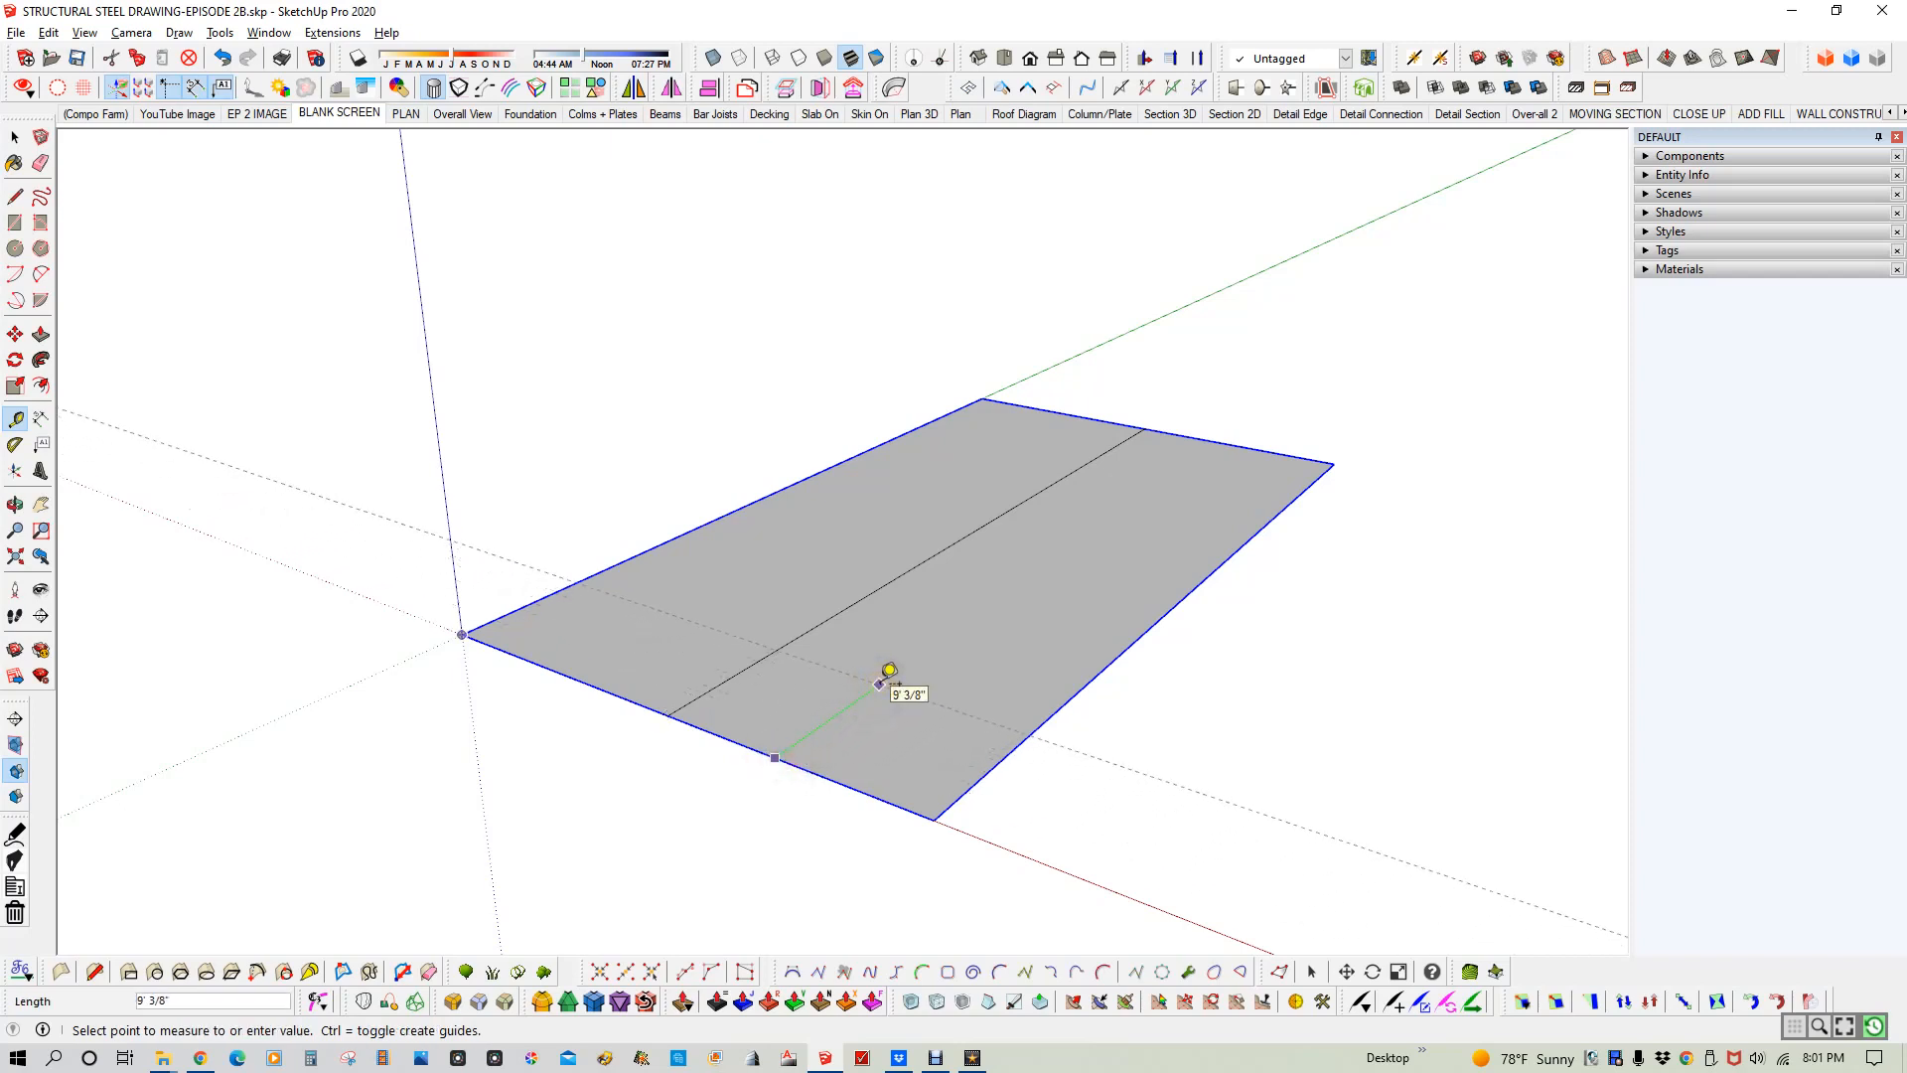
key("Return")
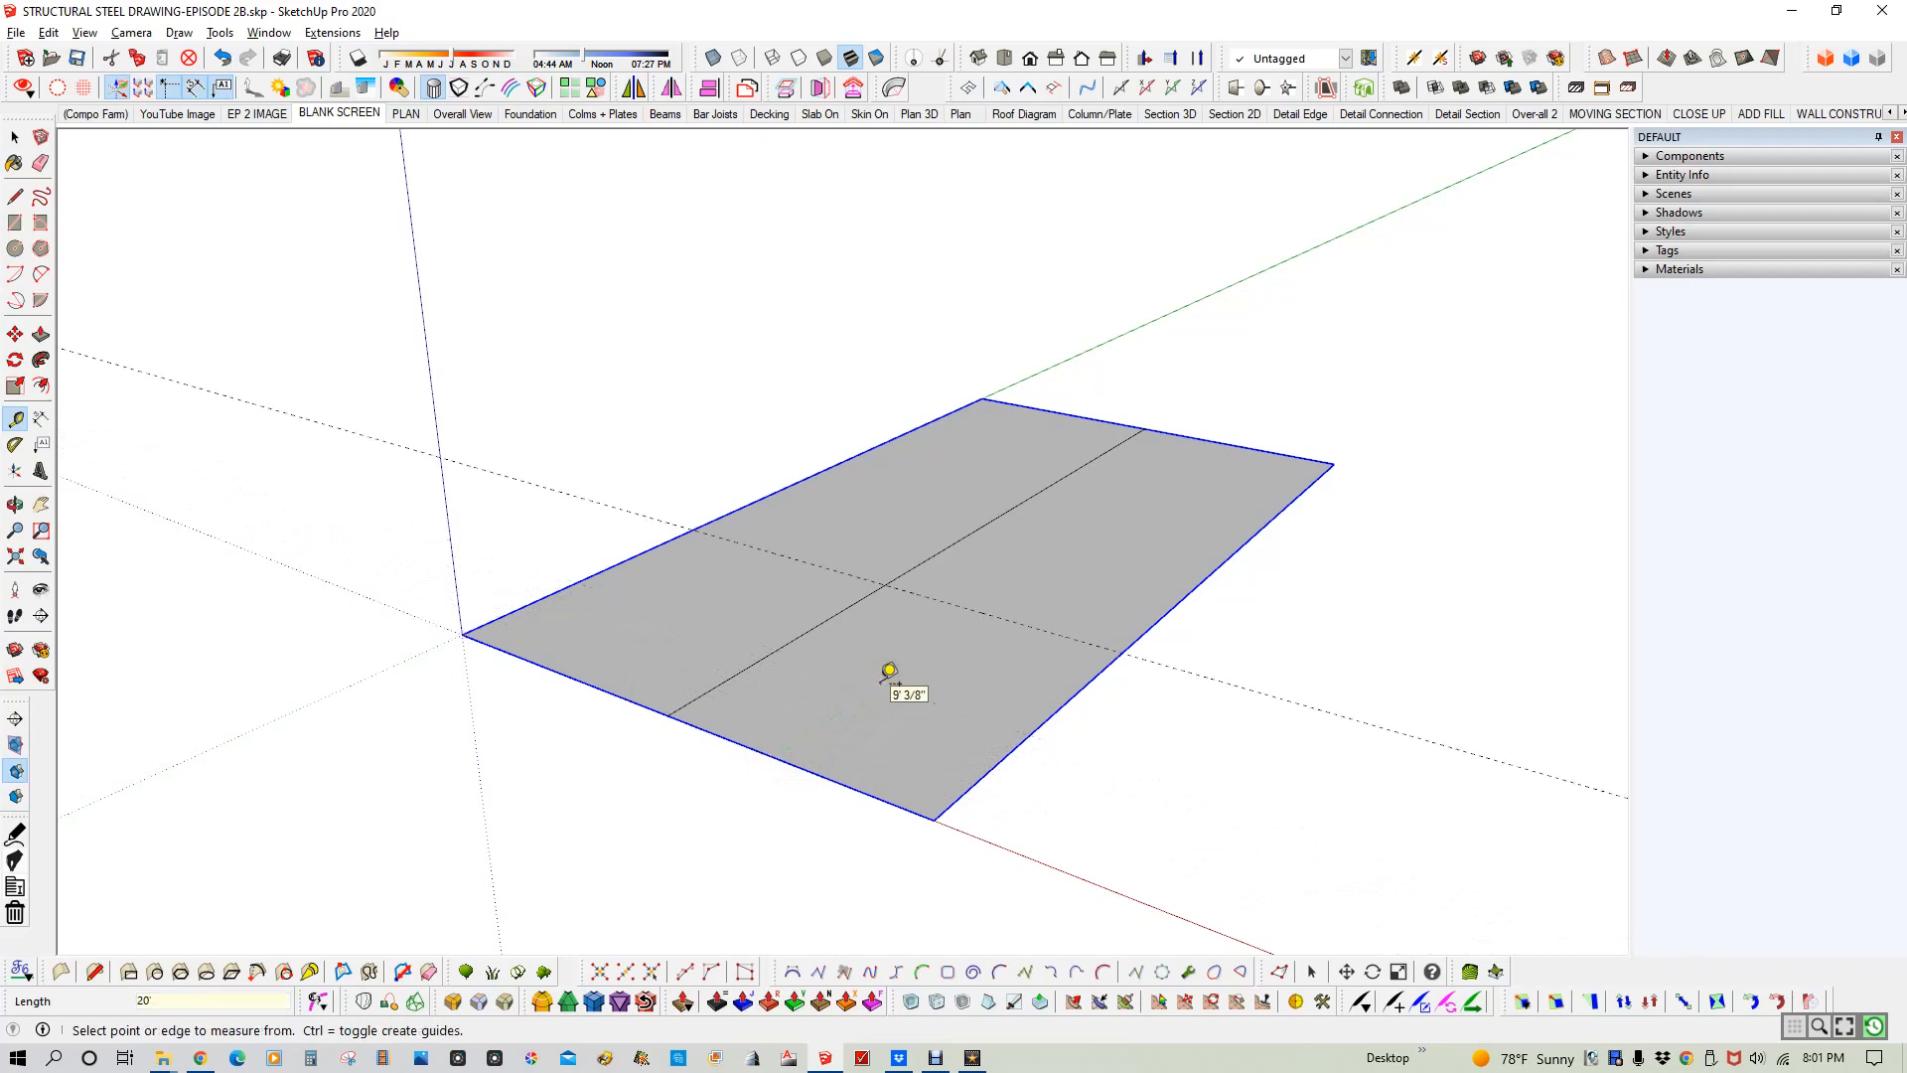
left_click(981, 611)
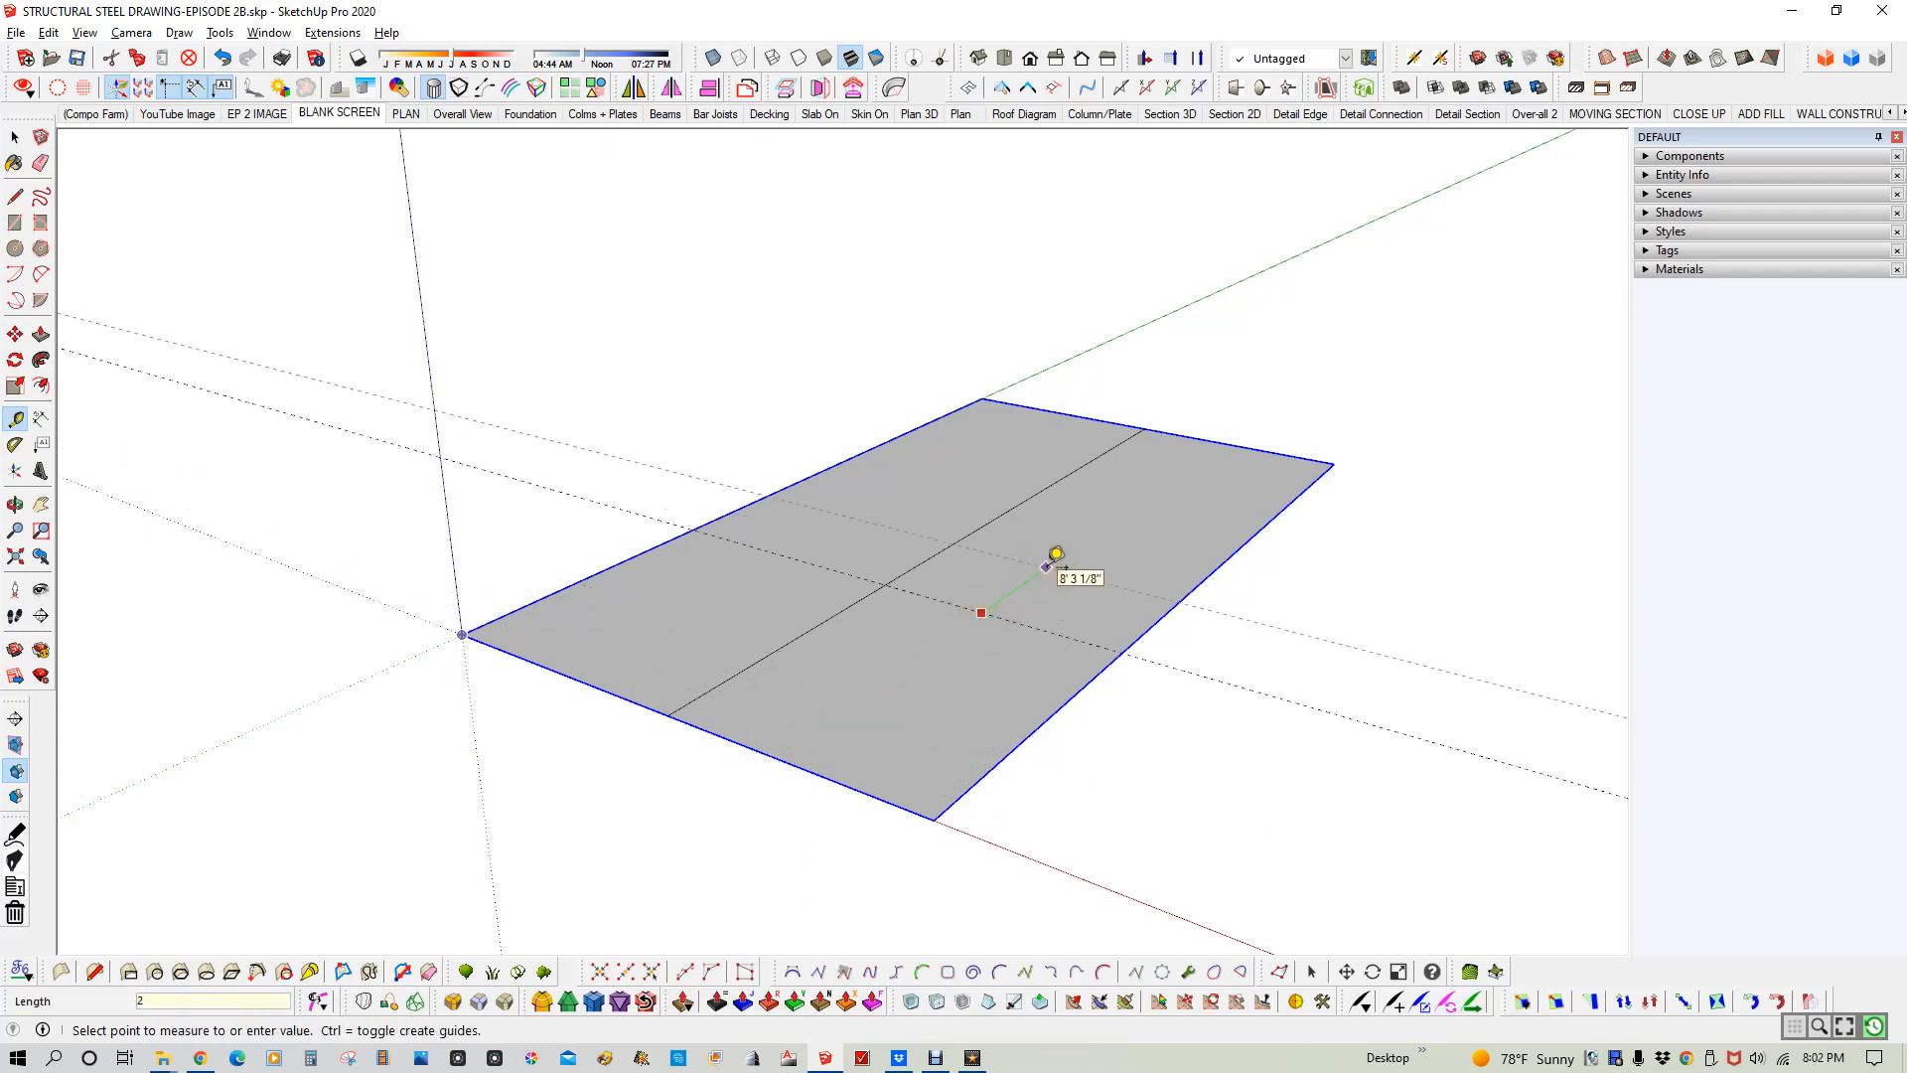
key("Return")
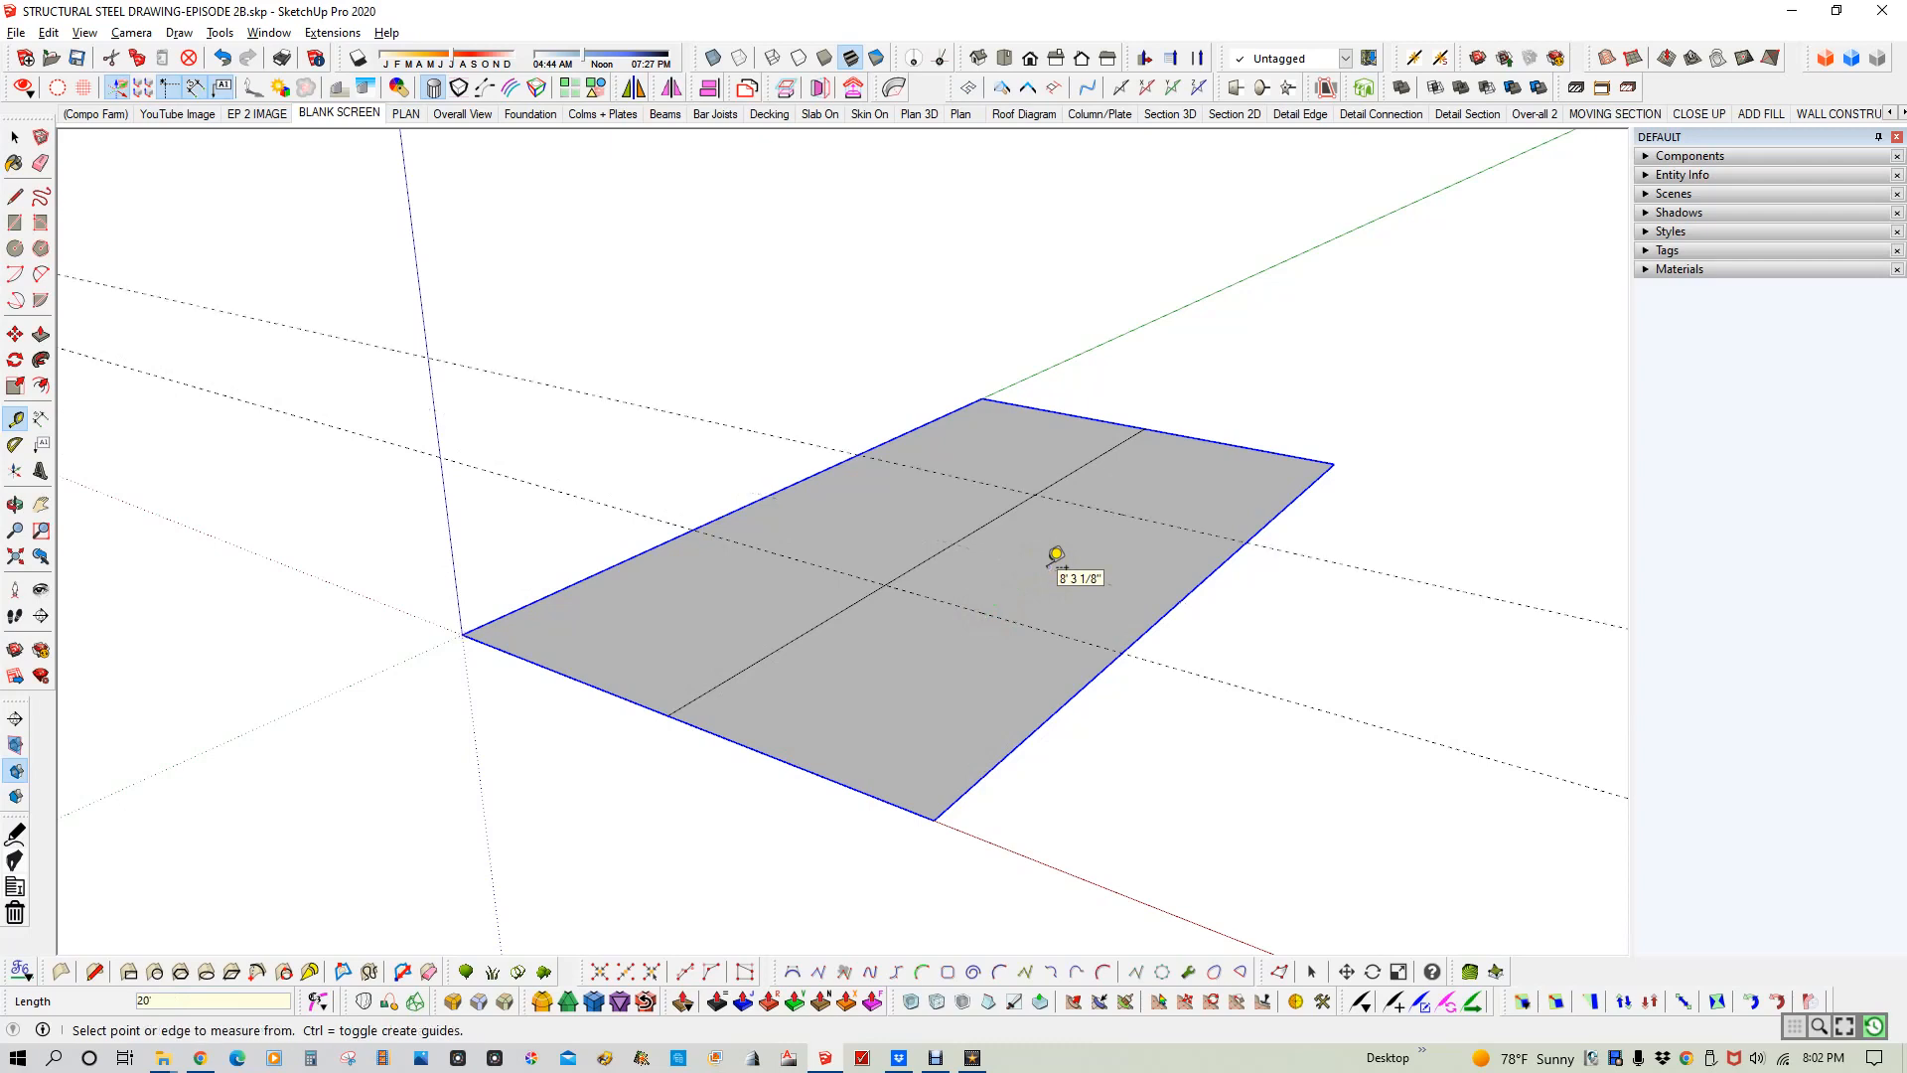
key("space")
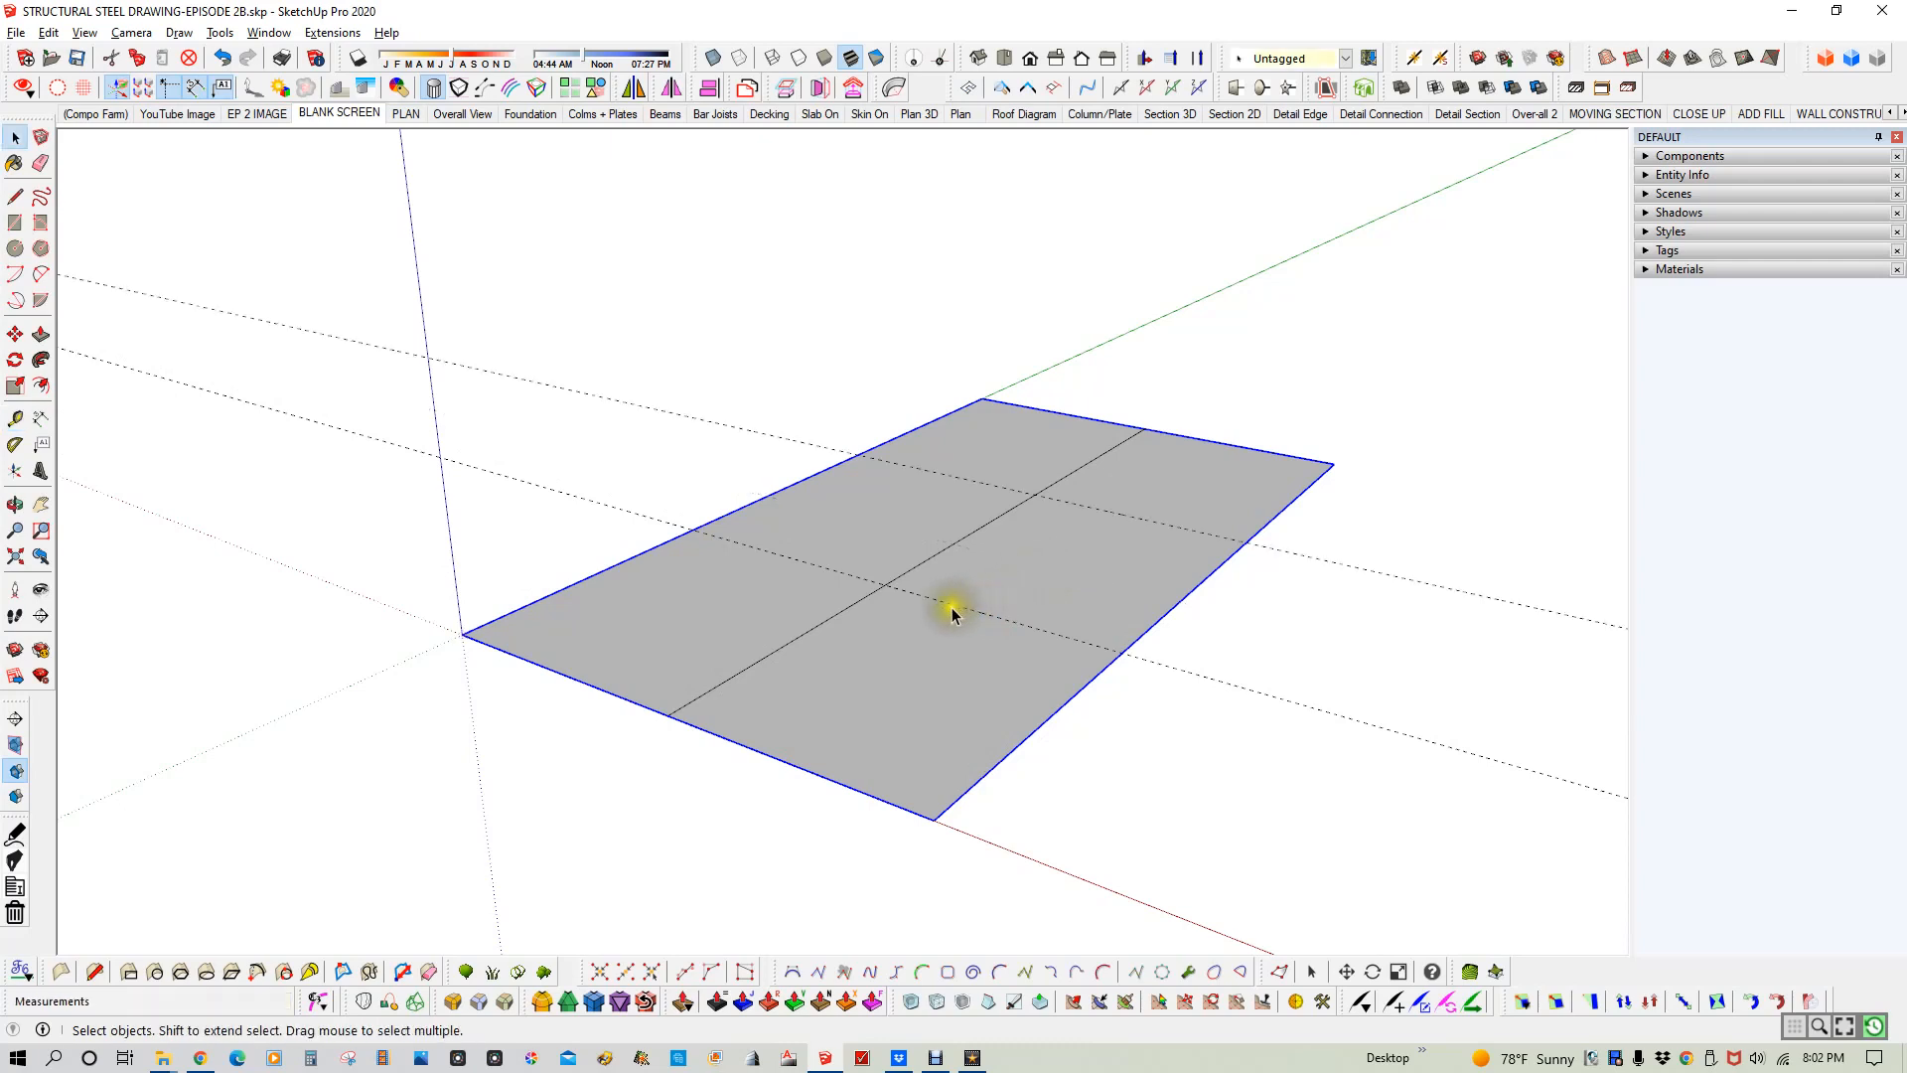
- Draw two lines across the rectangle along the guides, from one long edge to the other
key("l")
left_click(695, 532)
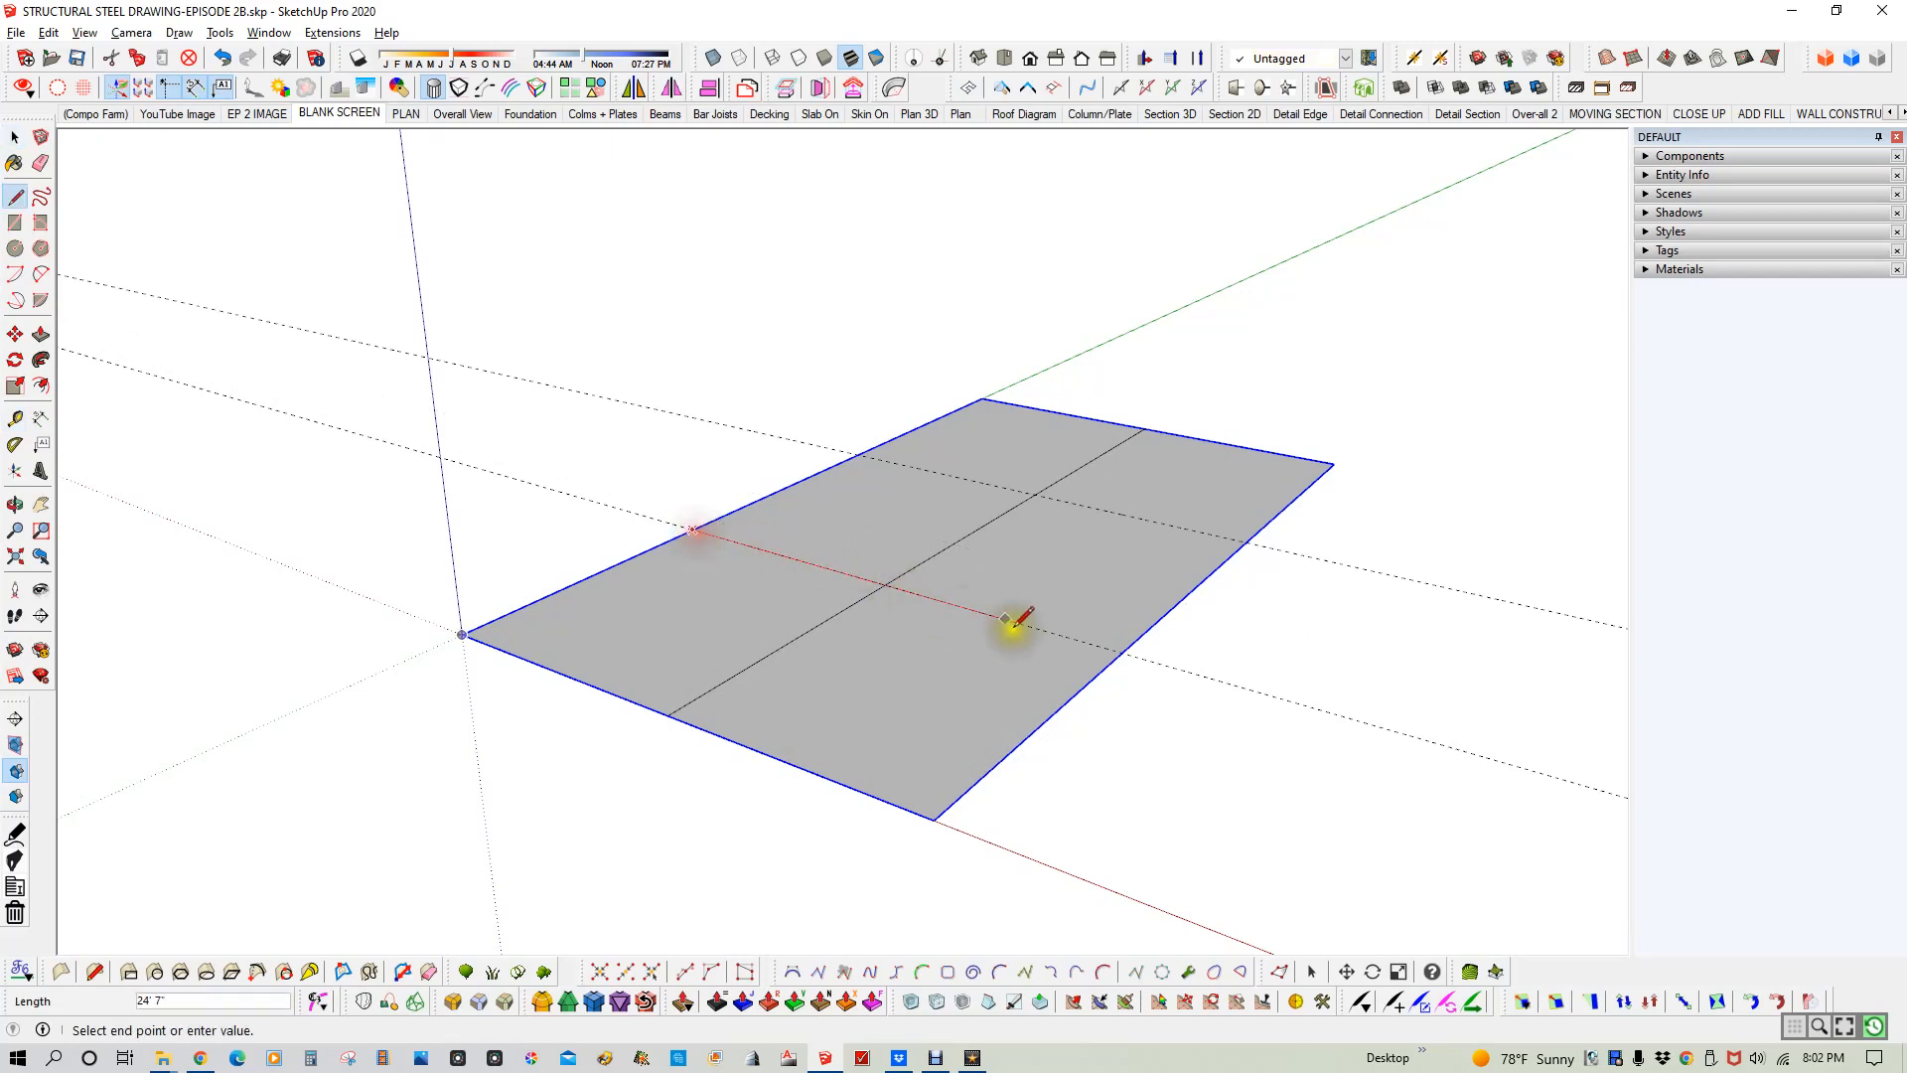
left_click(1123, 651)
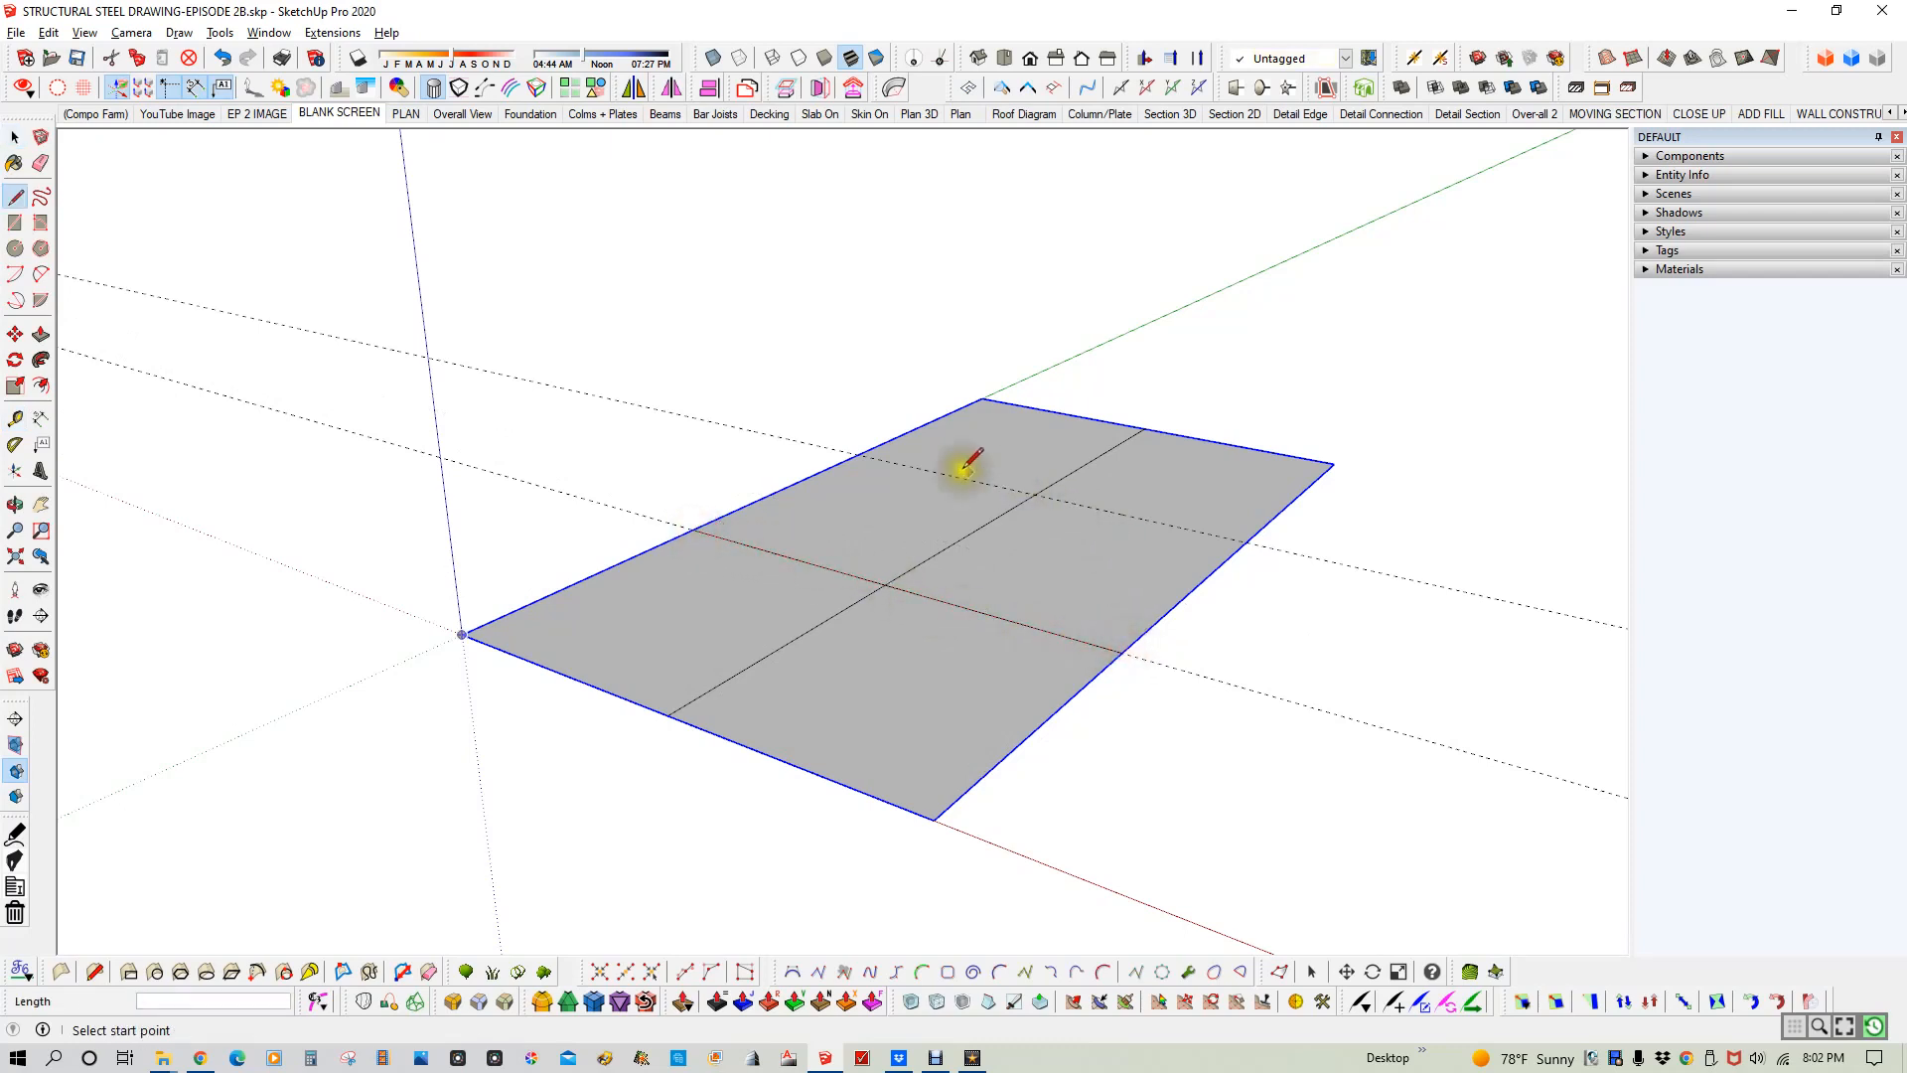
left_click(858, 456)
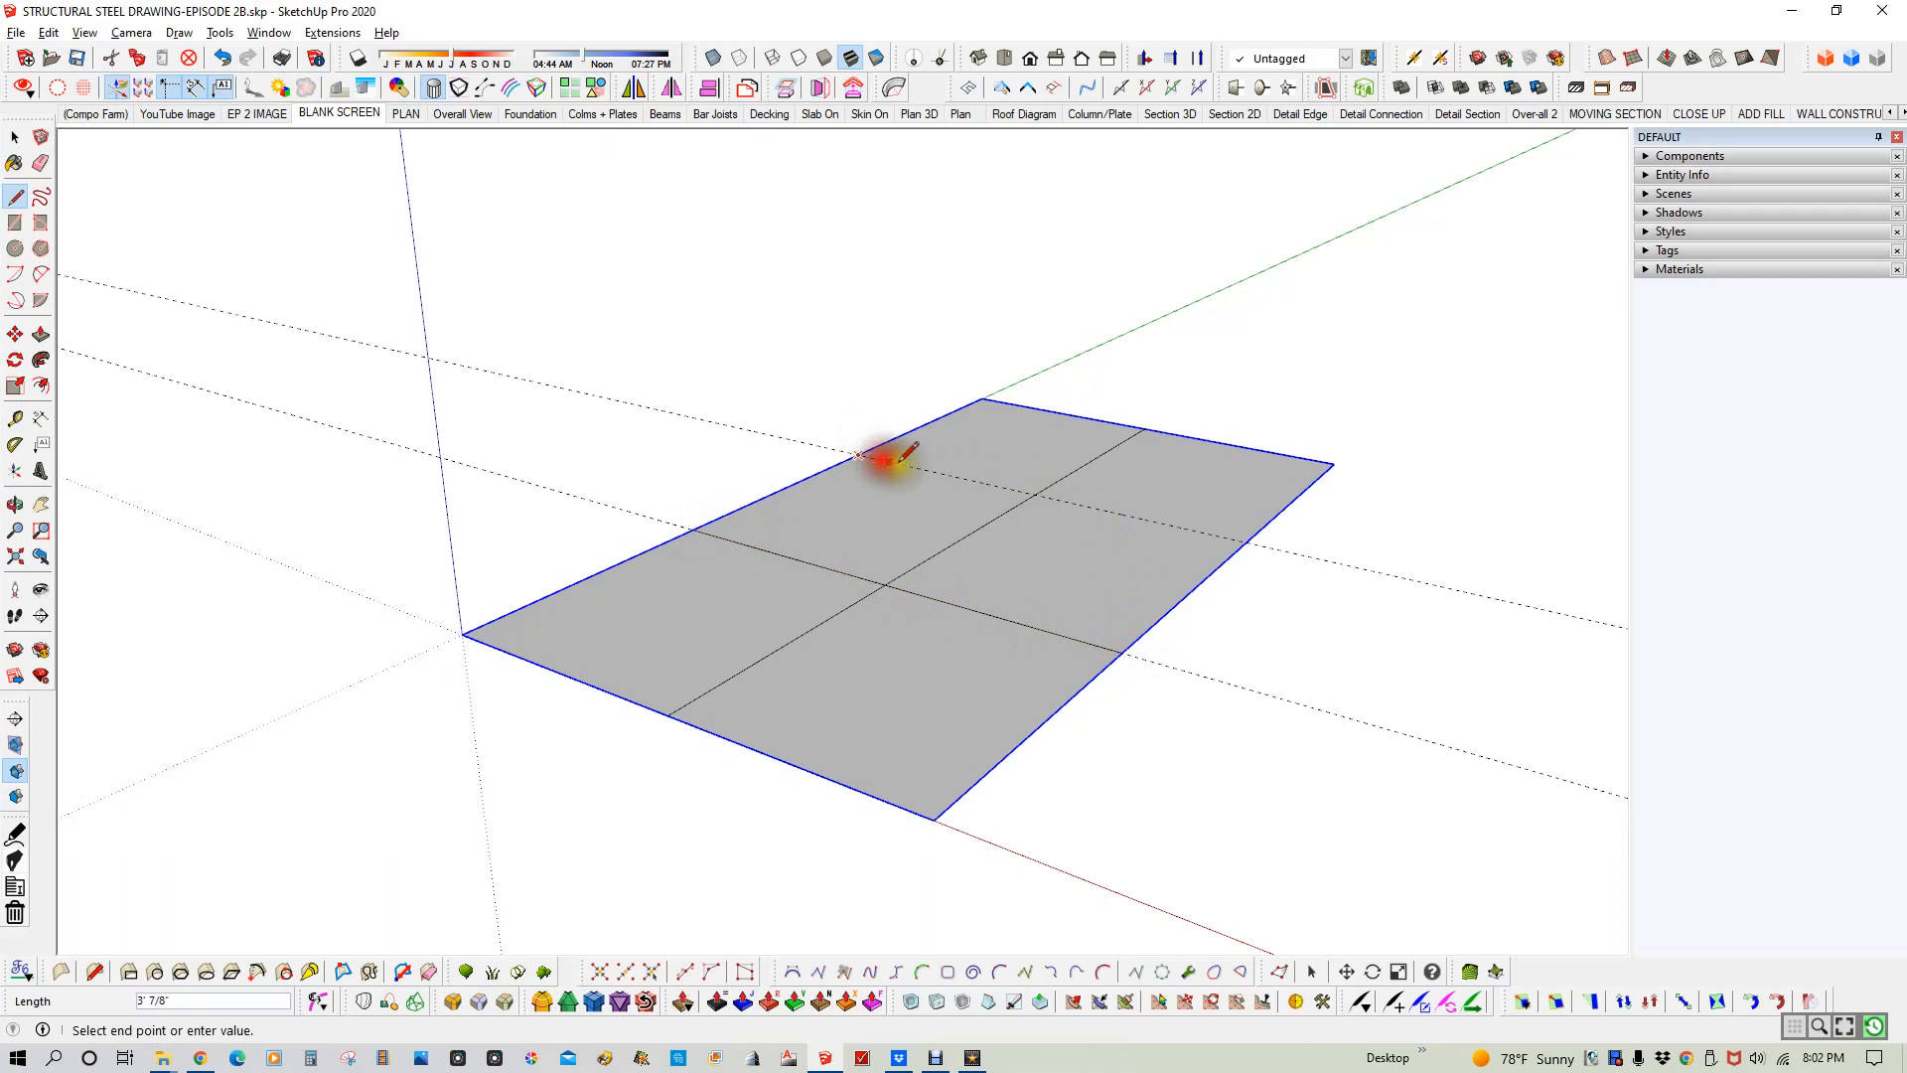
left_click(1245, 541)
- Measure the near bay and the full length of the rectangle along the long edge away from the origin
key("t")
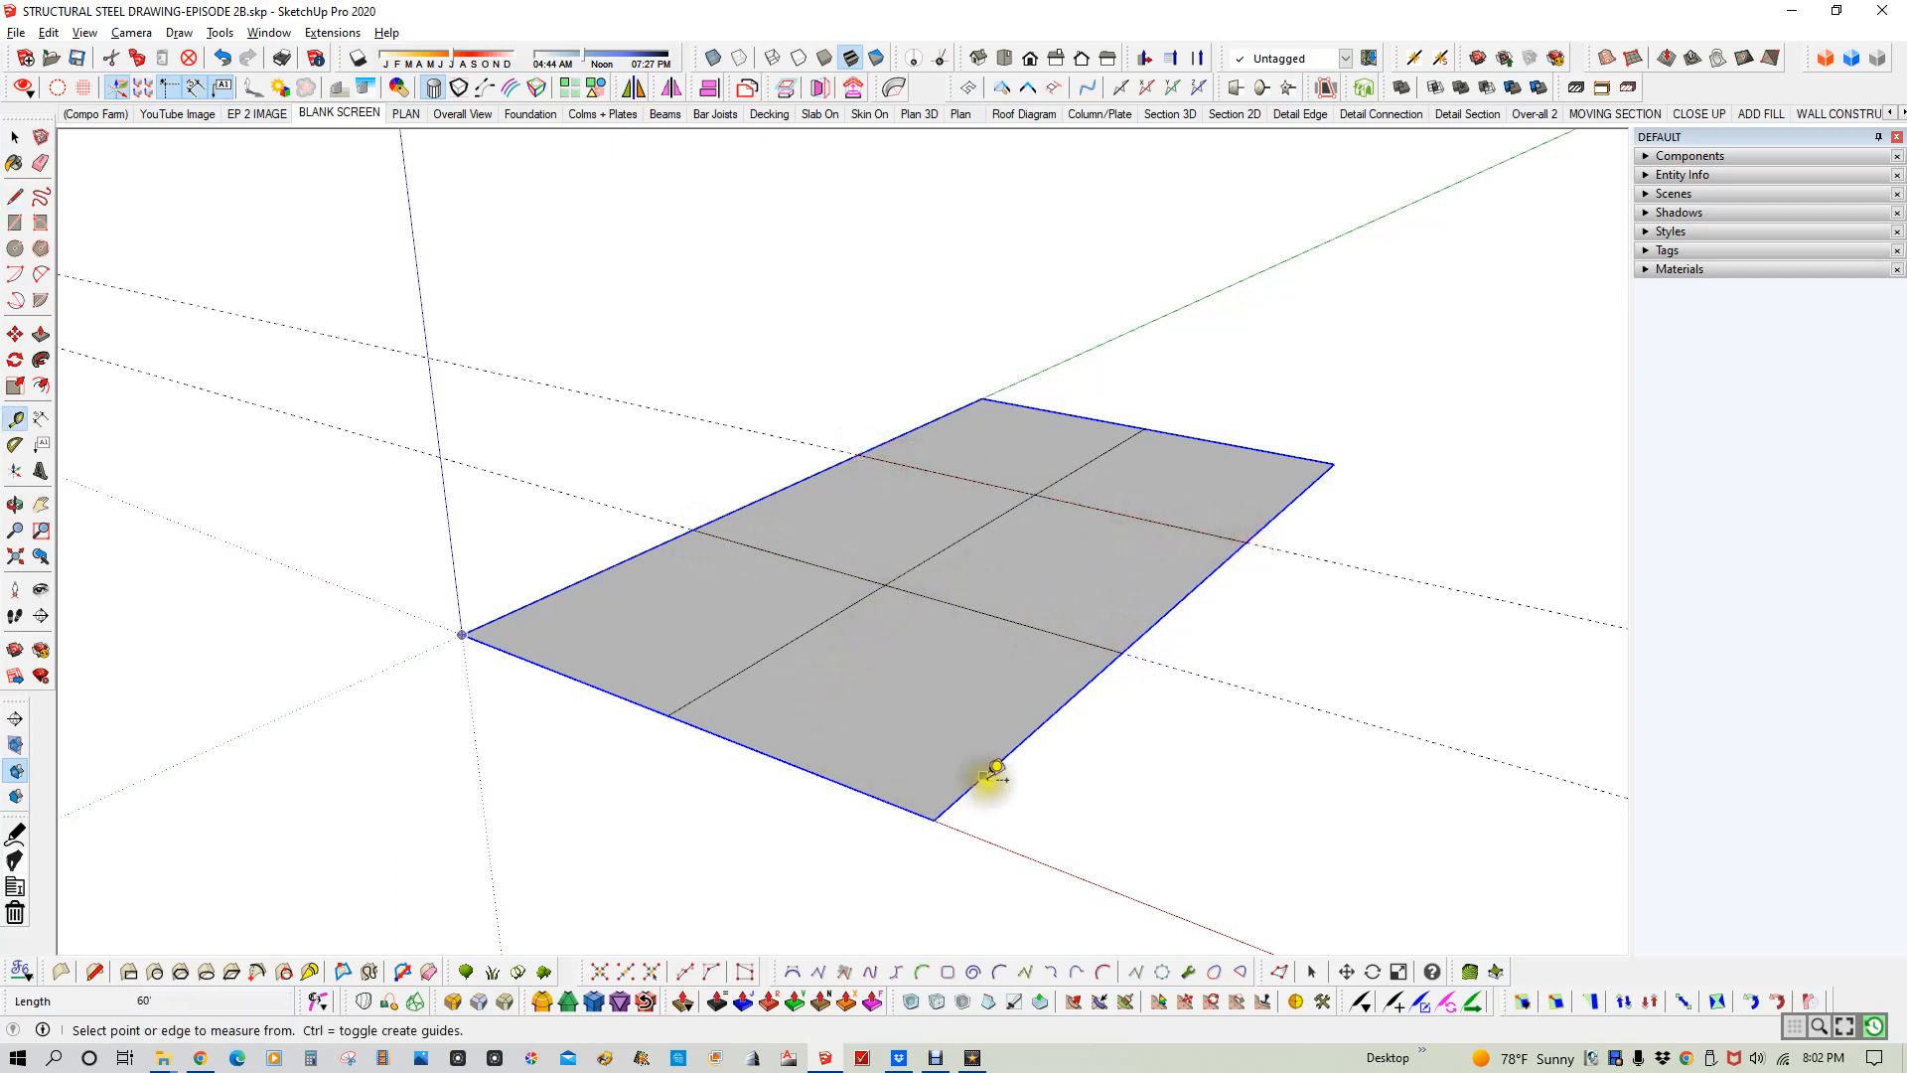
left_click(1121, 653)
left_click(933, 819)
left_click(934, 819)
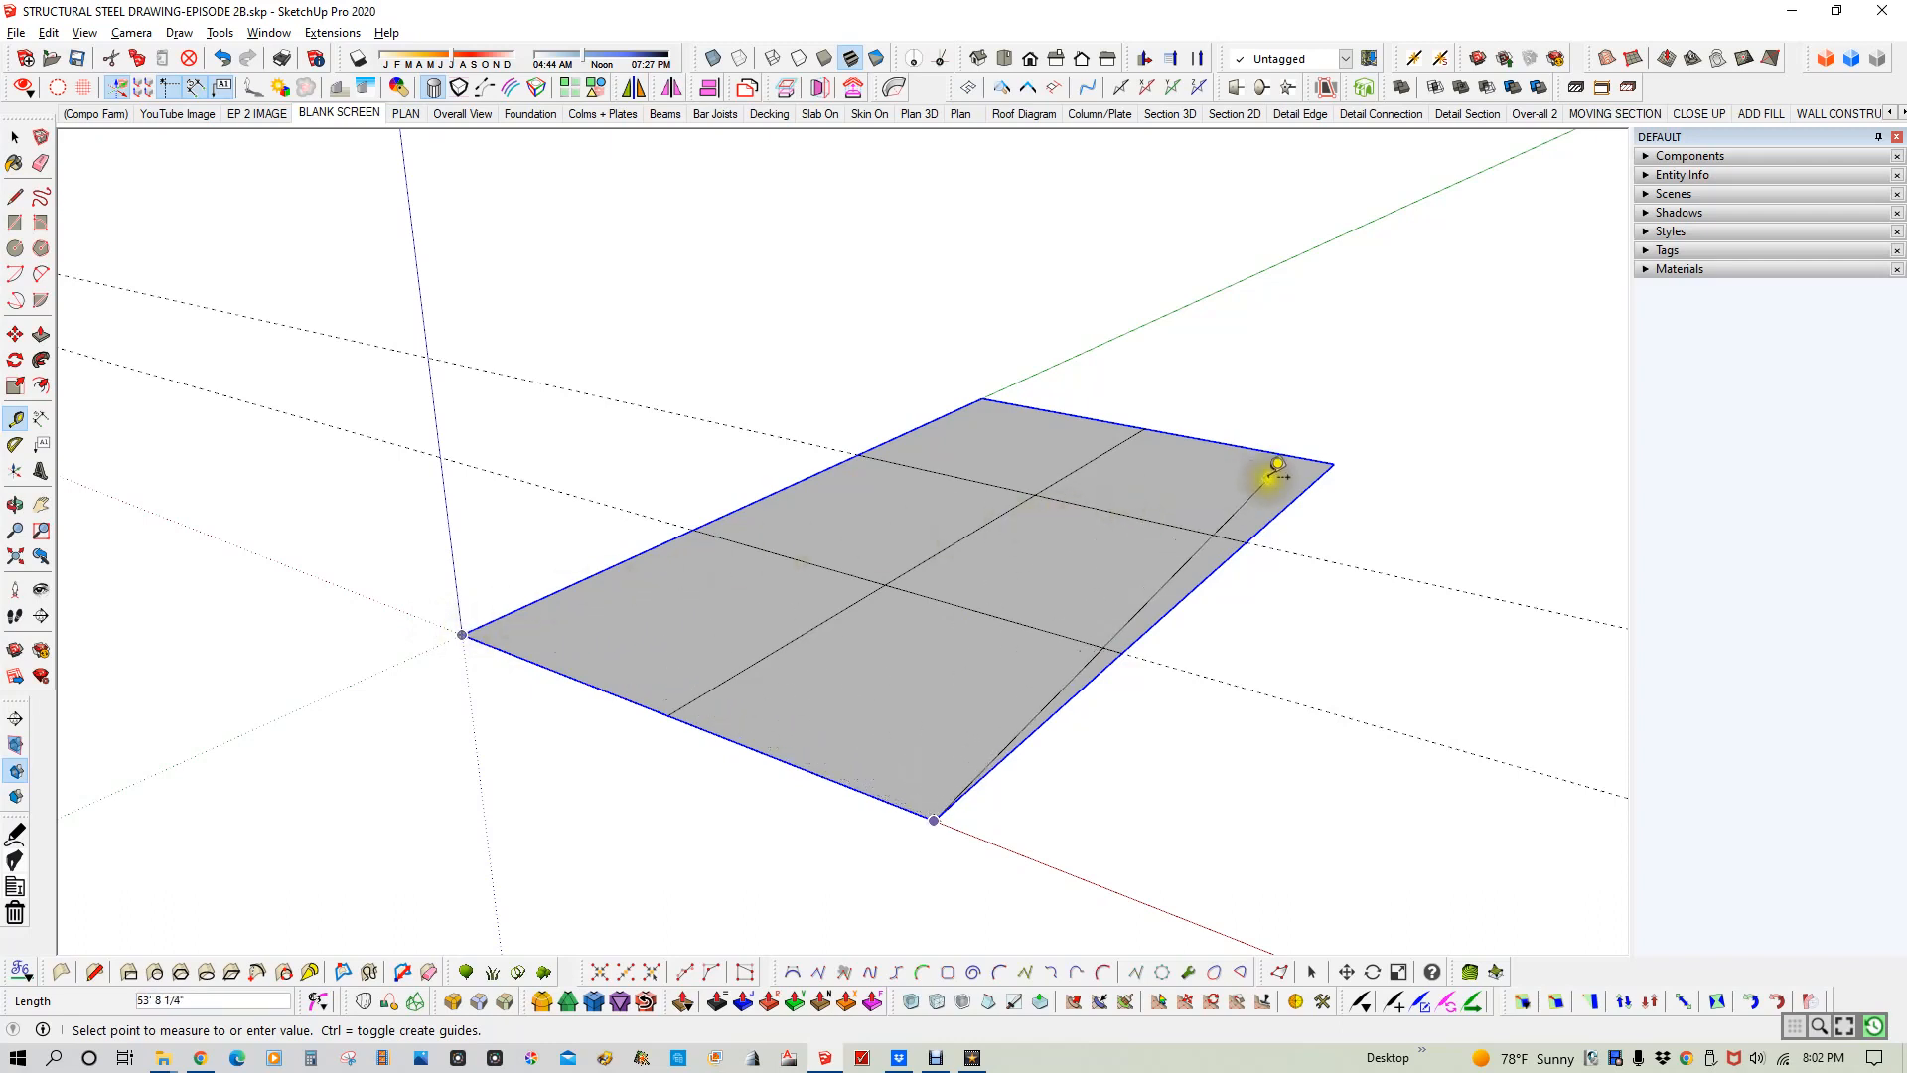
left_click(1335, 458)
key("space")
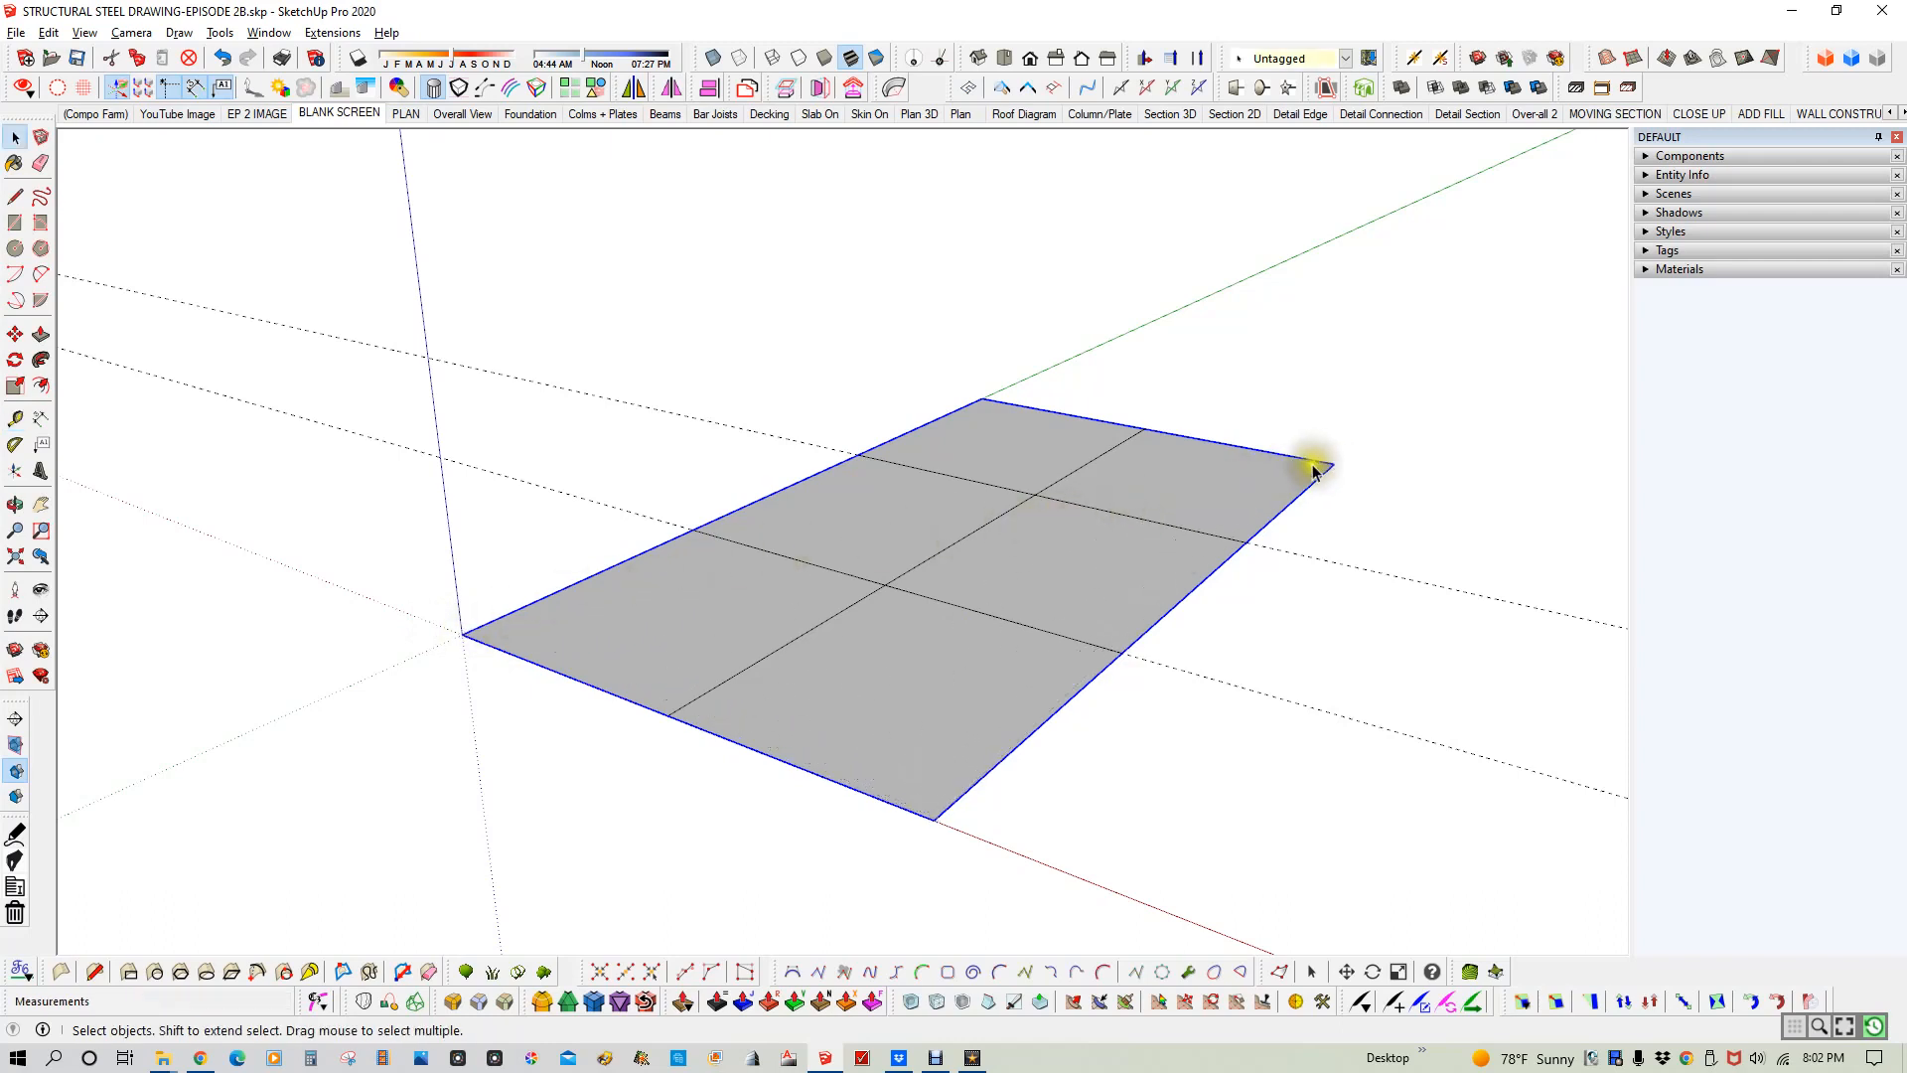
left_click(683, 406)
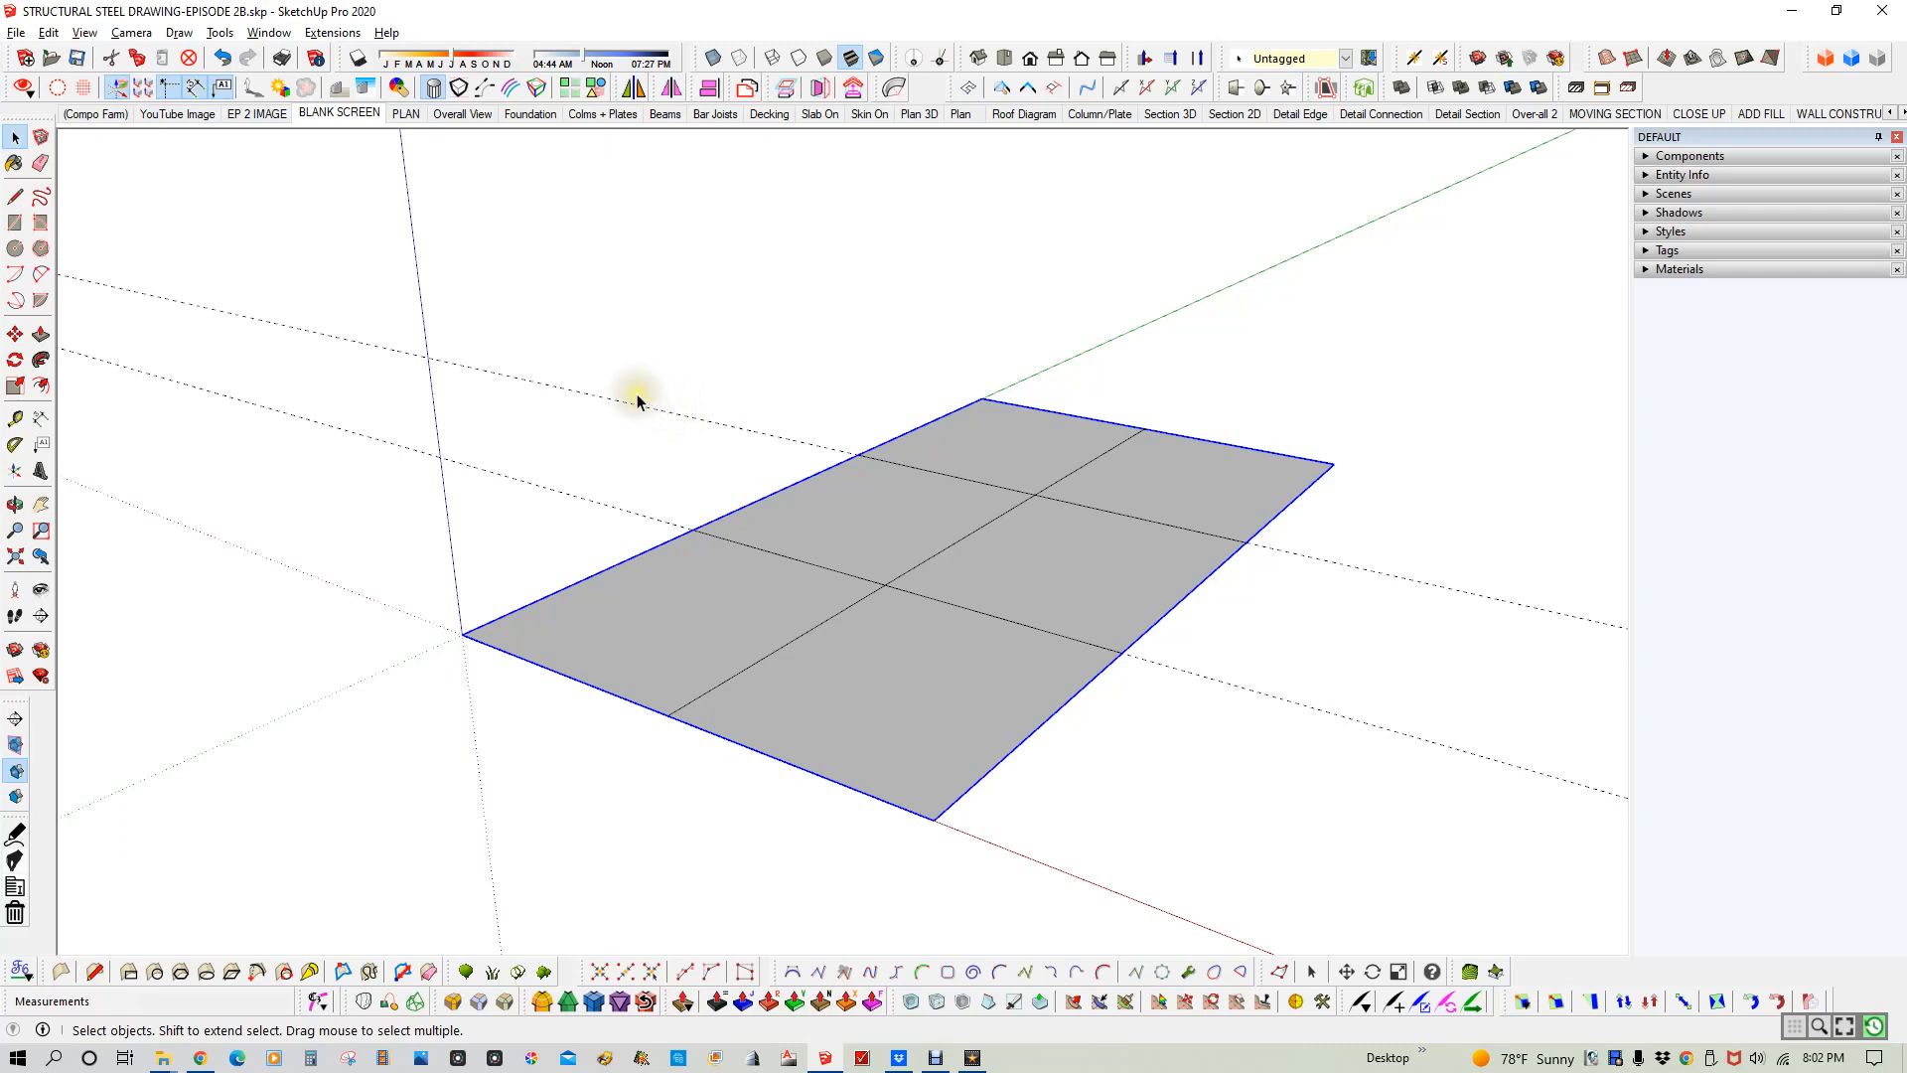
- Place a guide line 4' outside the long edge farthest from the origin
key("t")
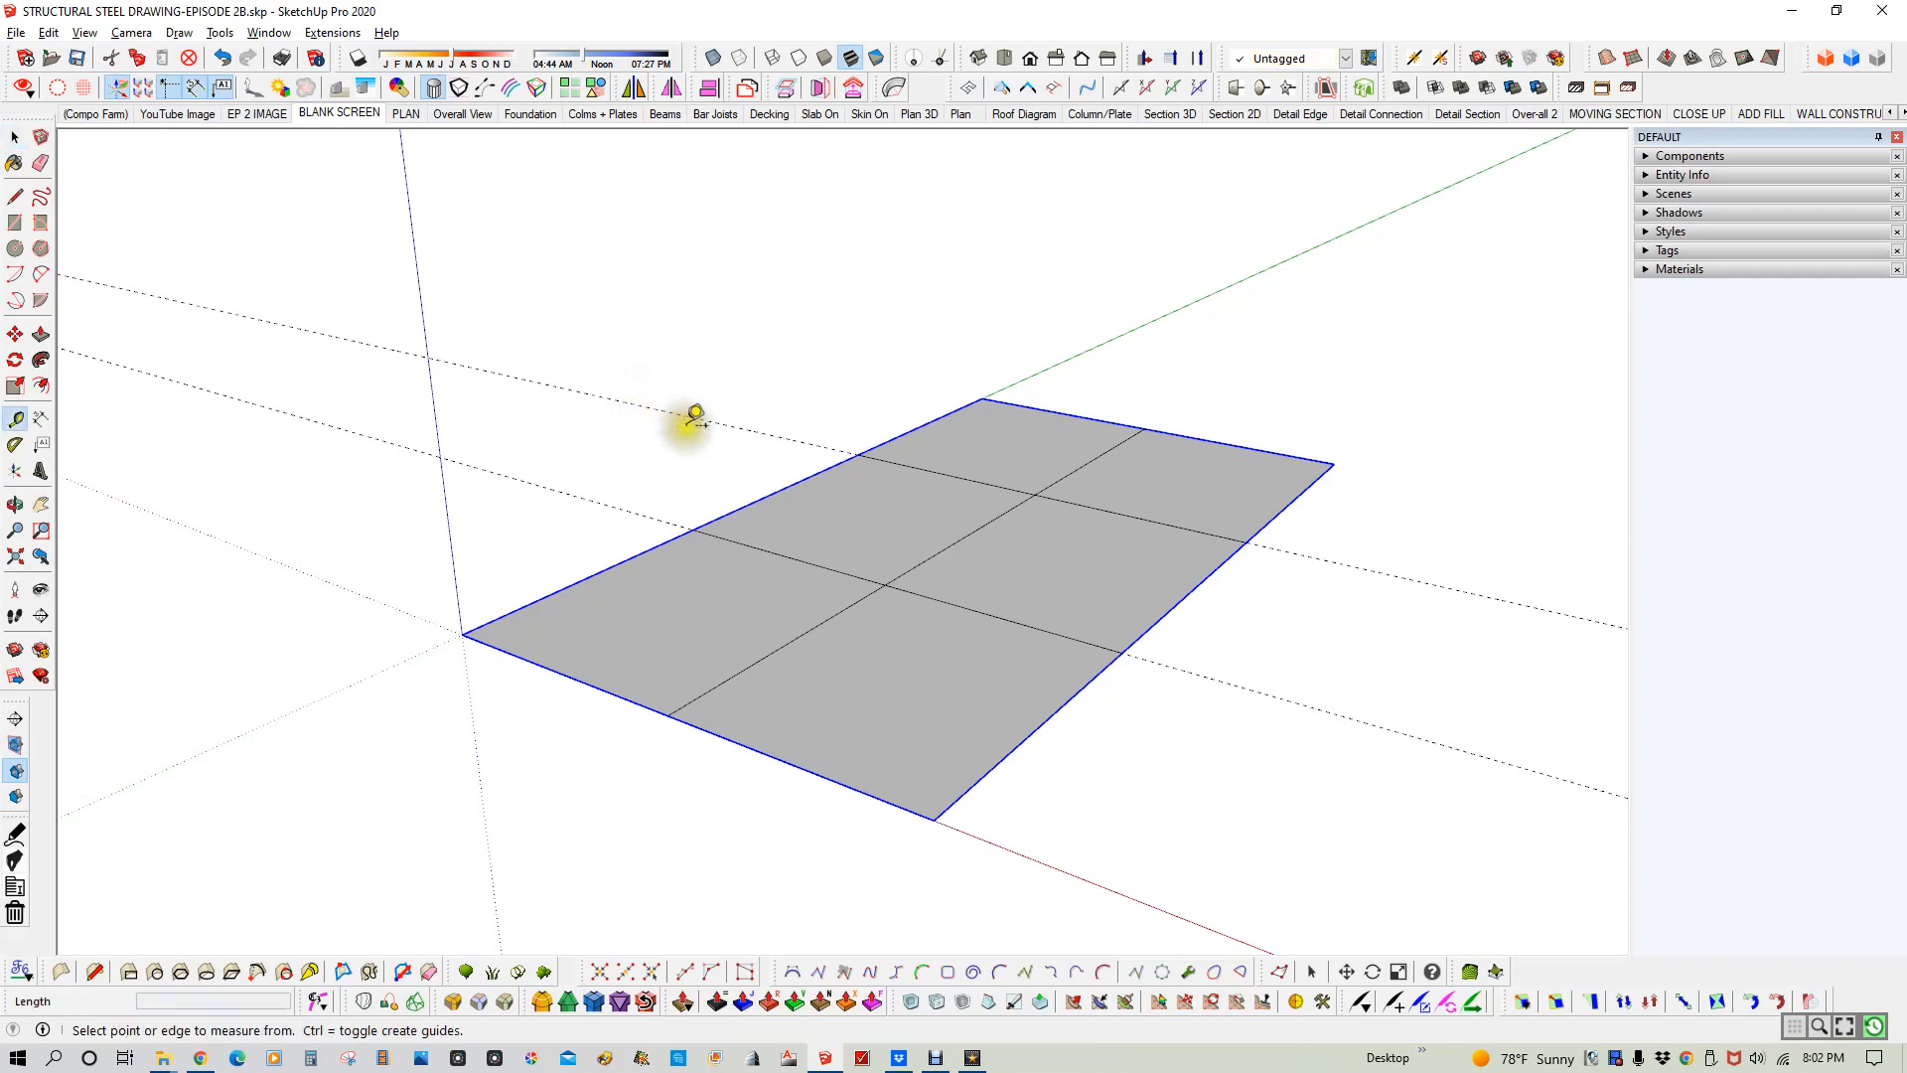
left_click(1190, 591)
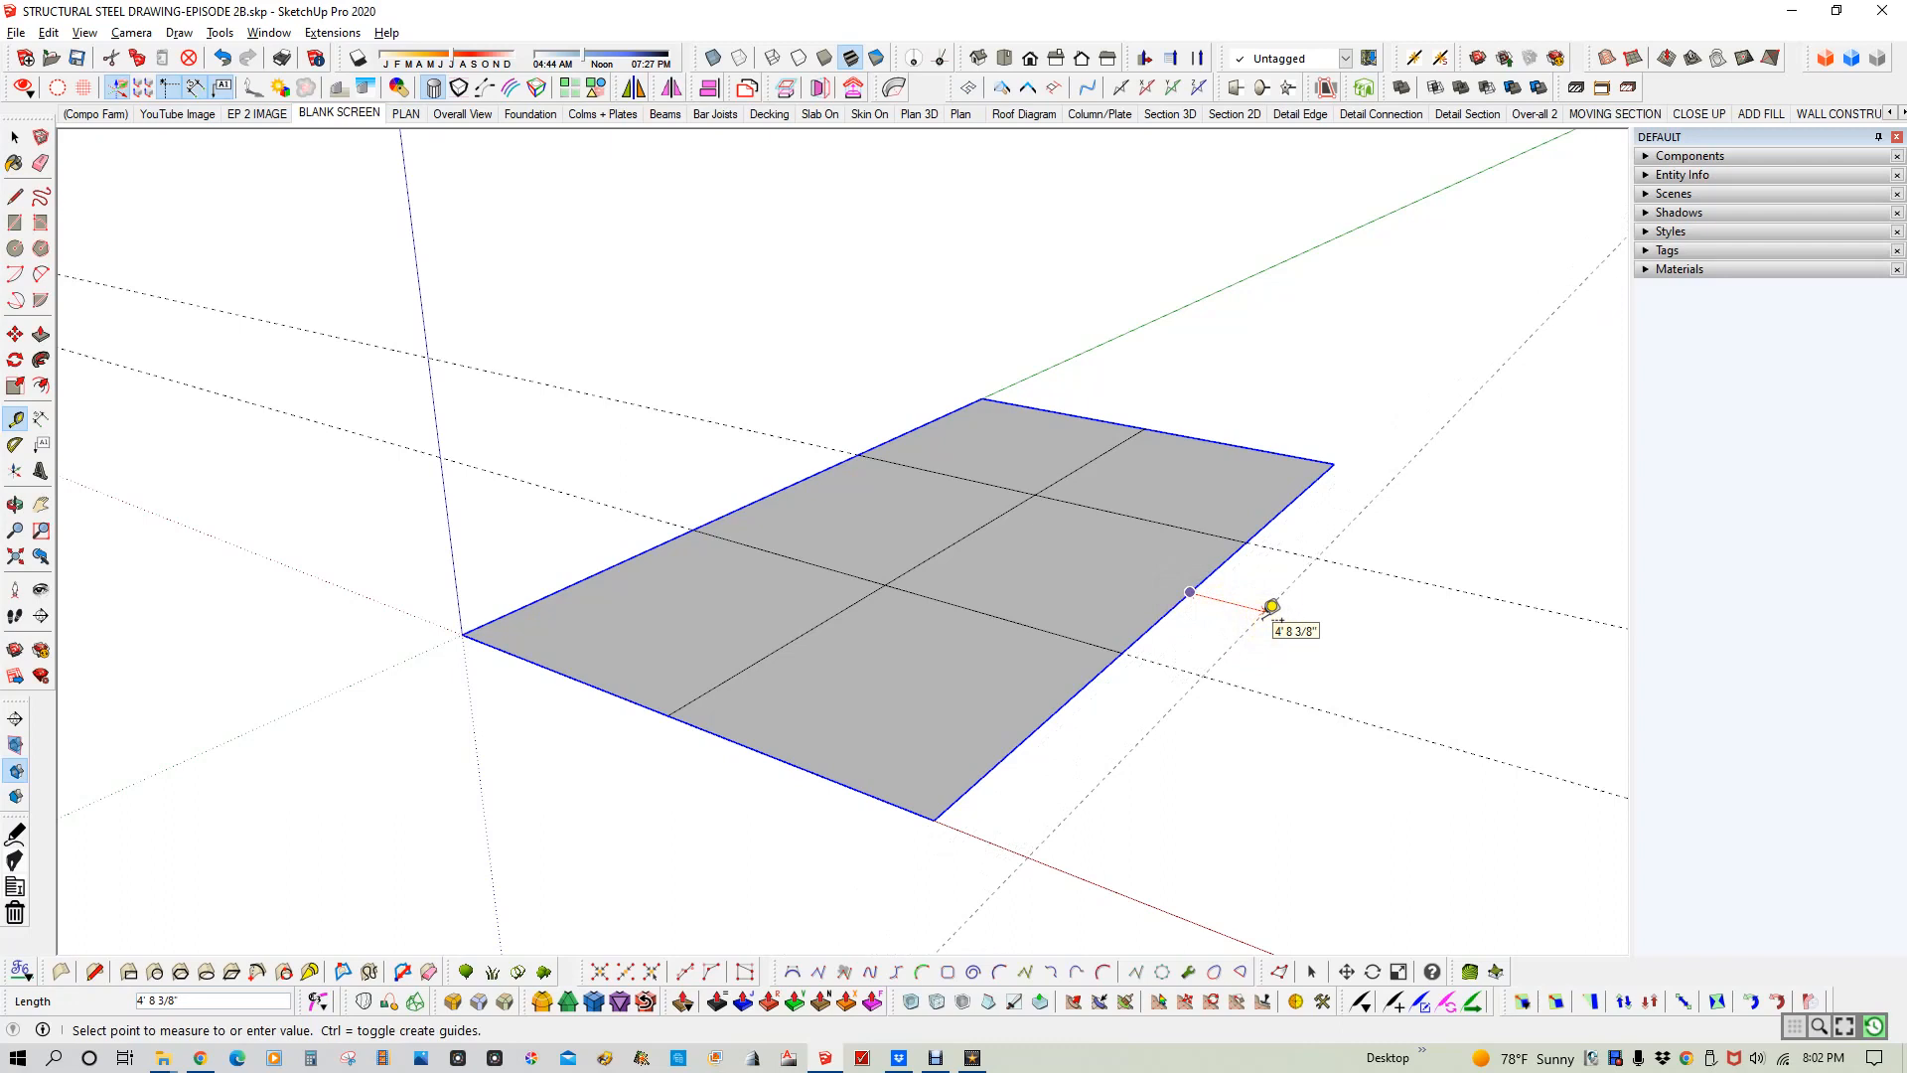
left_click(1212, 578)
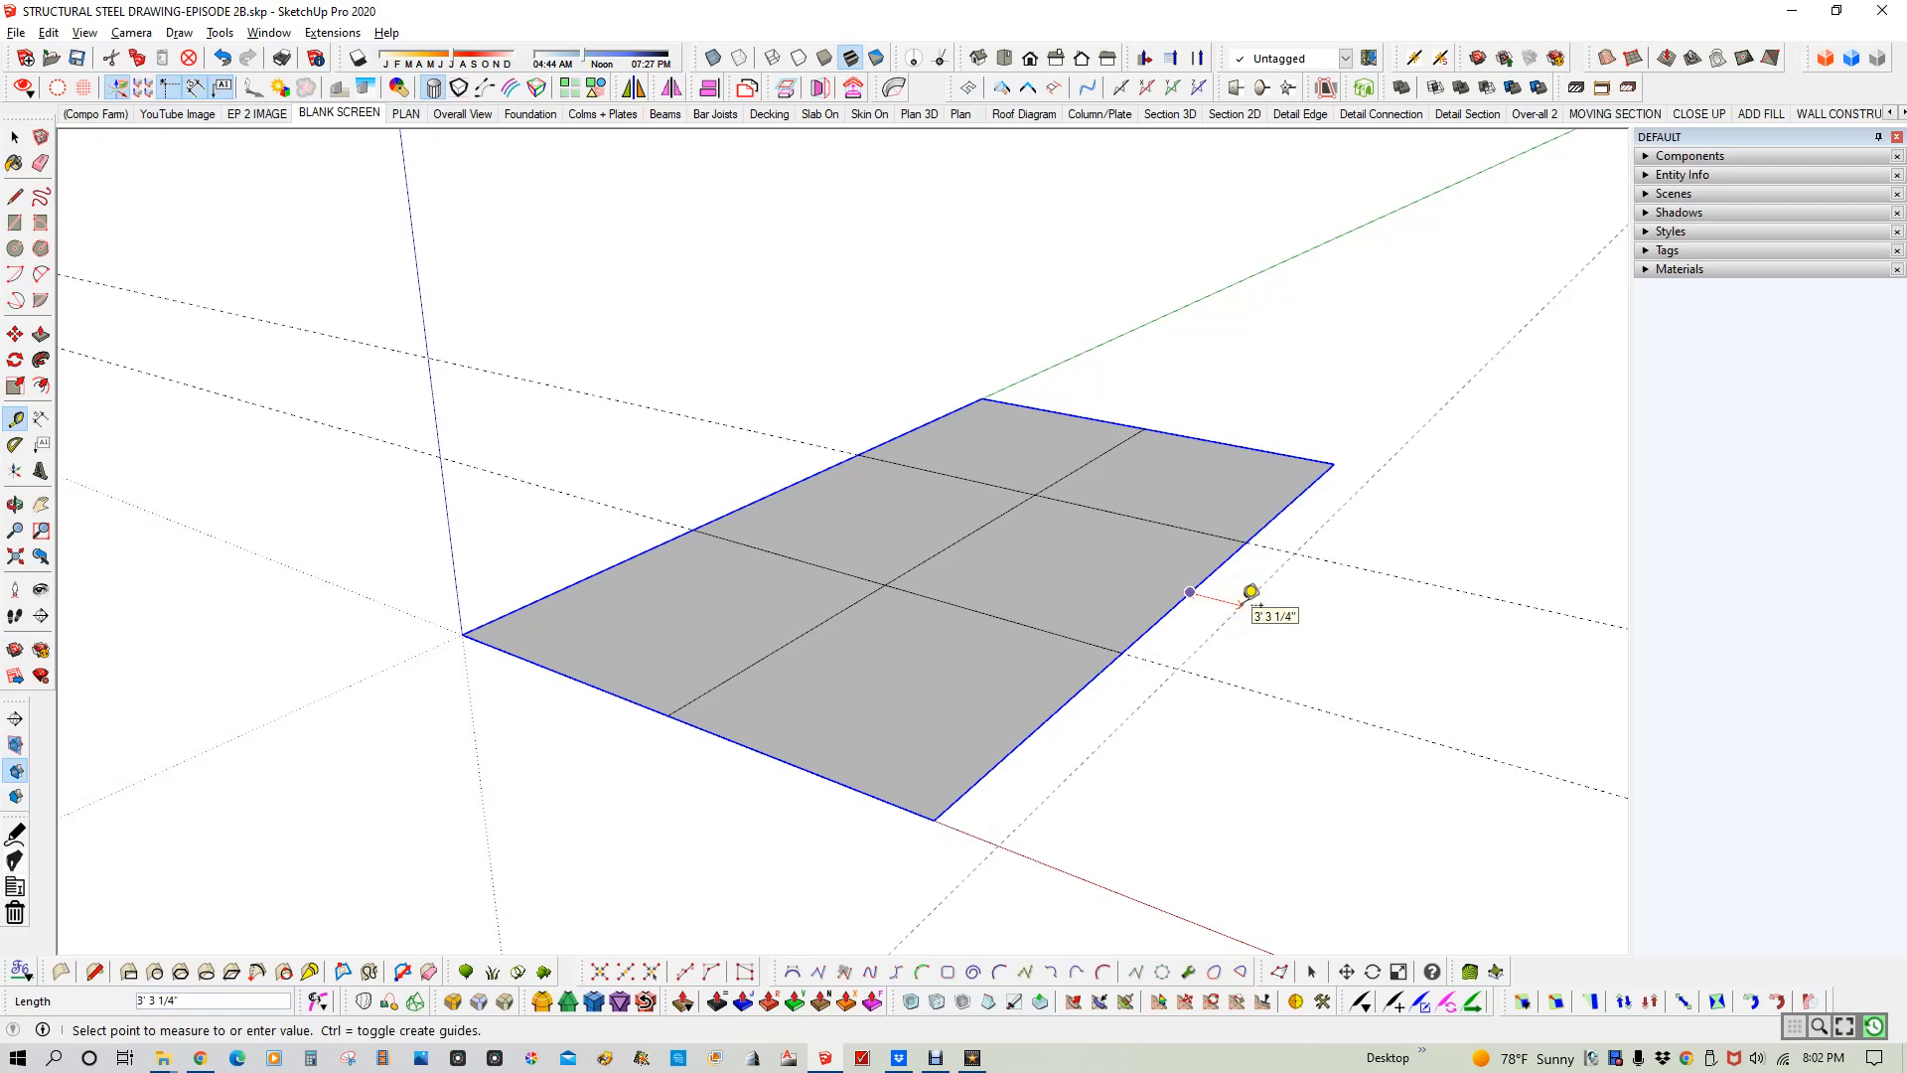
type("4'")
key("Return")
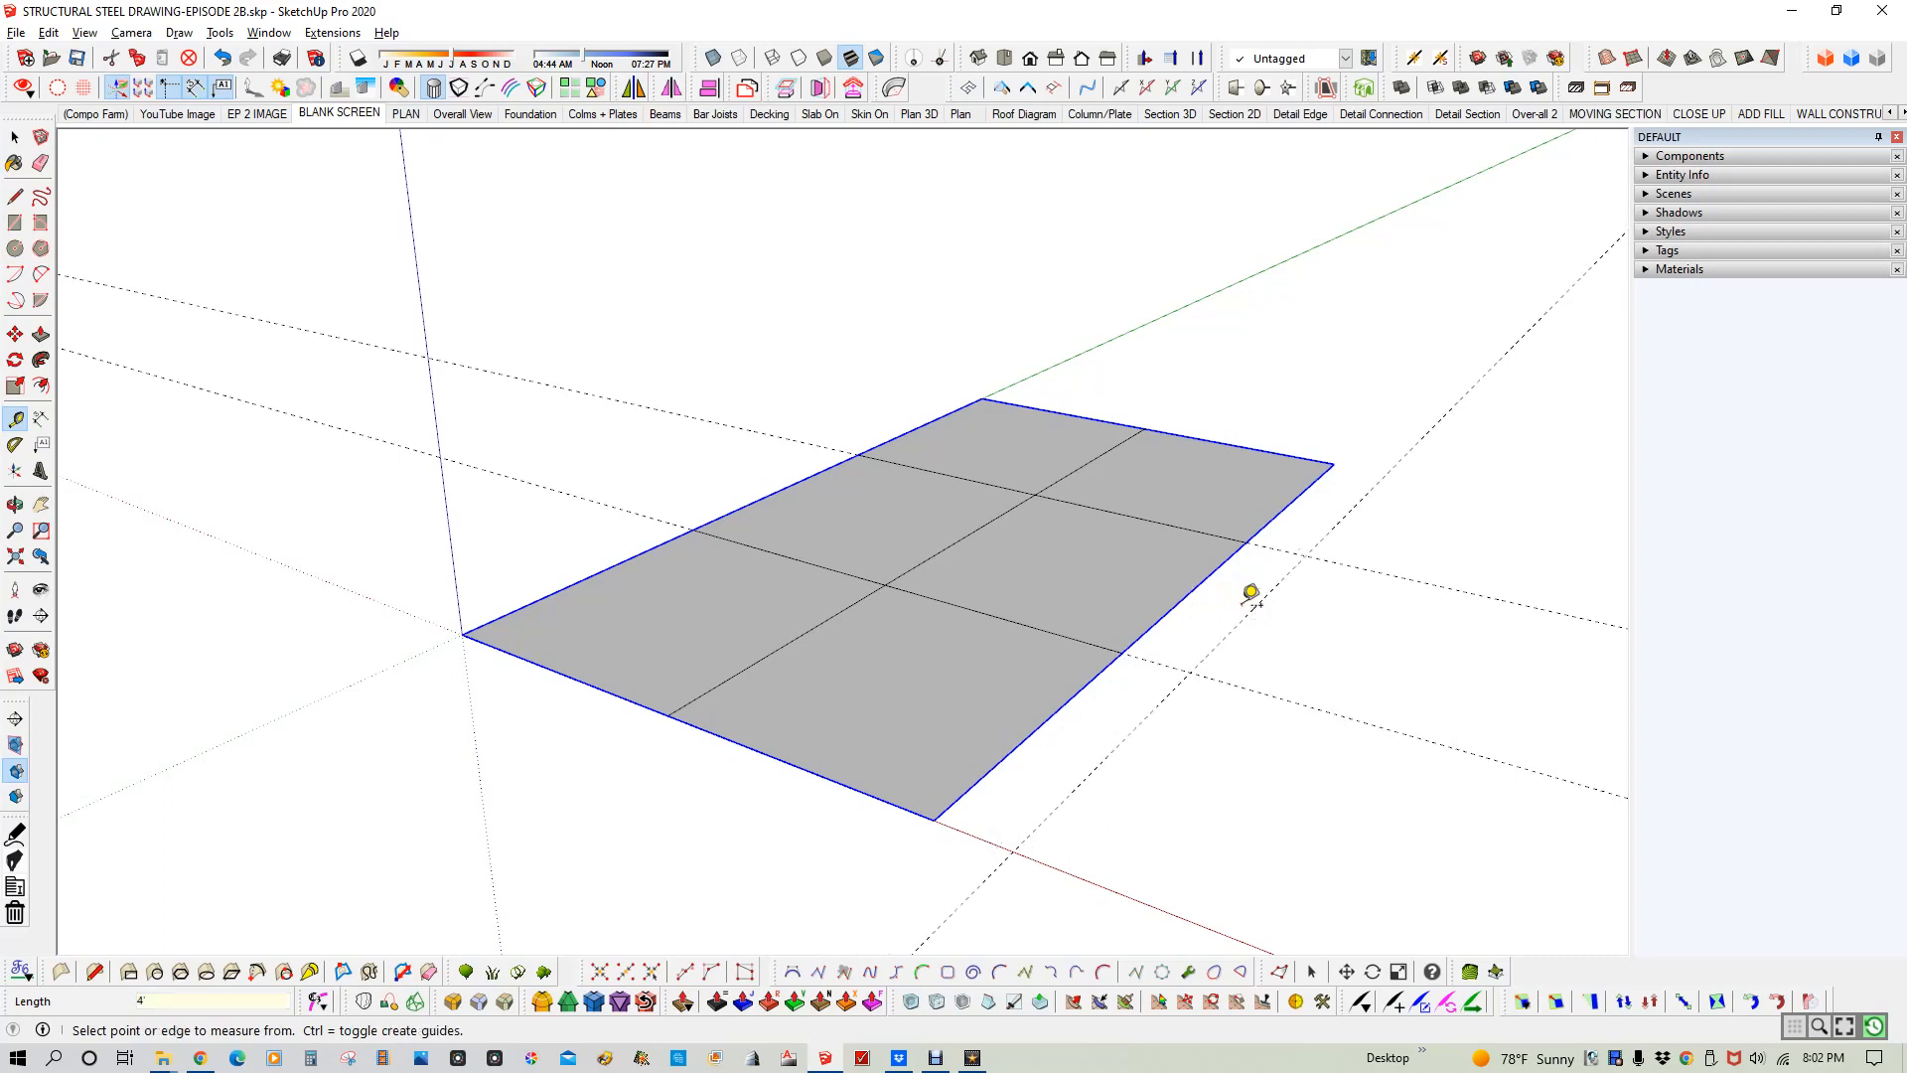
- Place guide lines 4' outside the far short edge and 4' outside the long edge that starts at the origin
left_click(1186, 434)
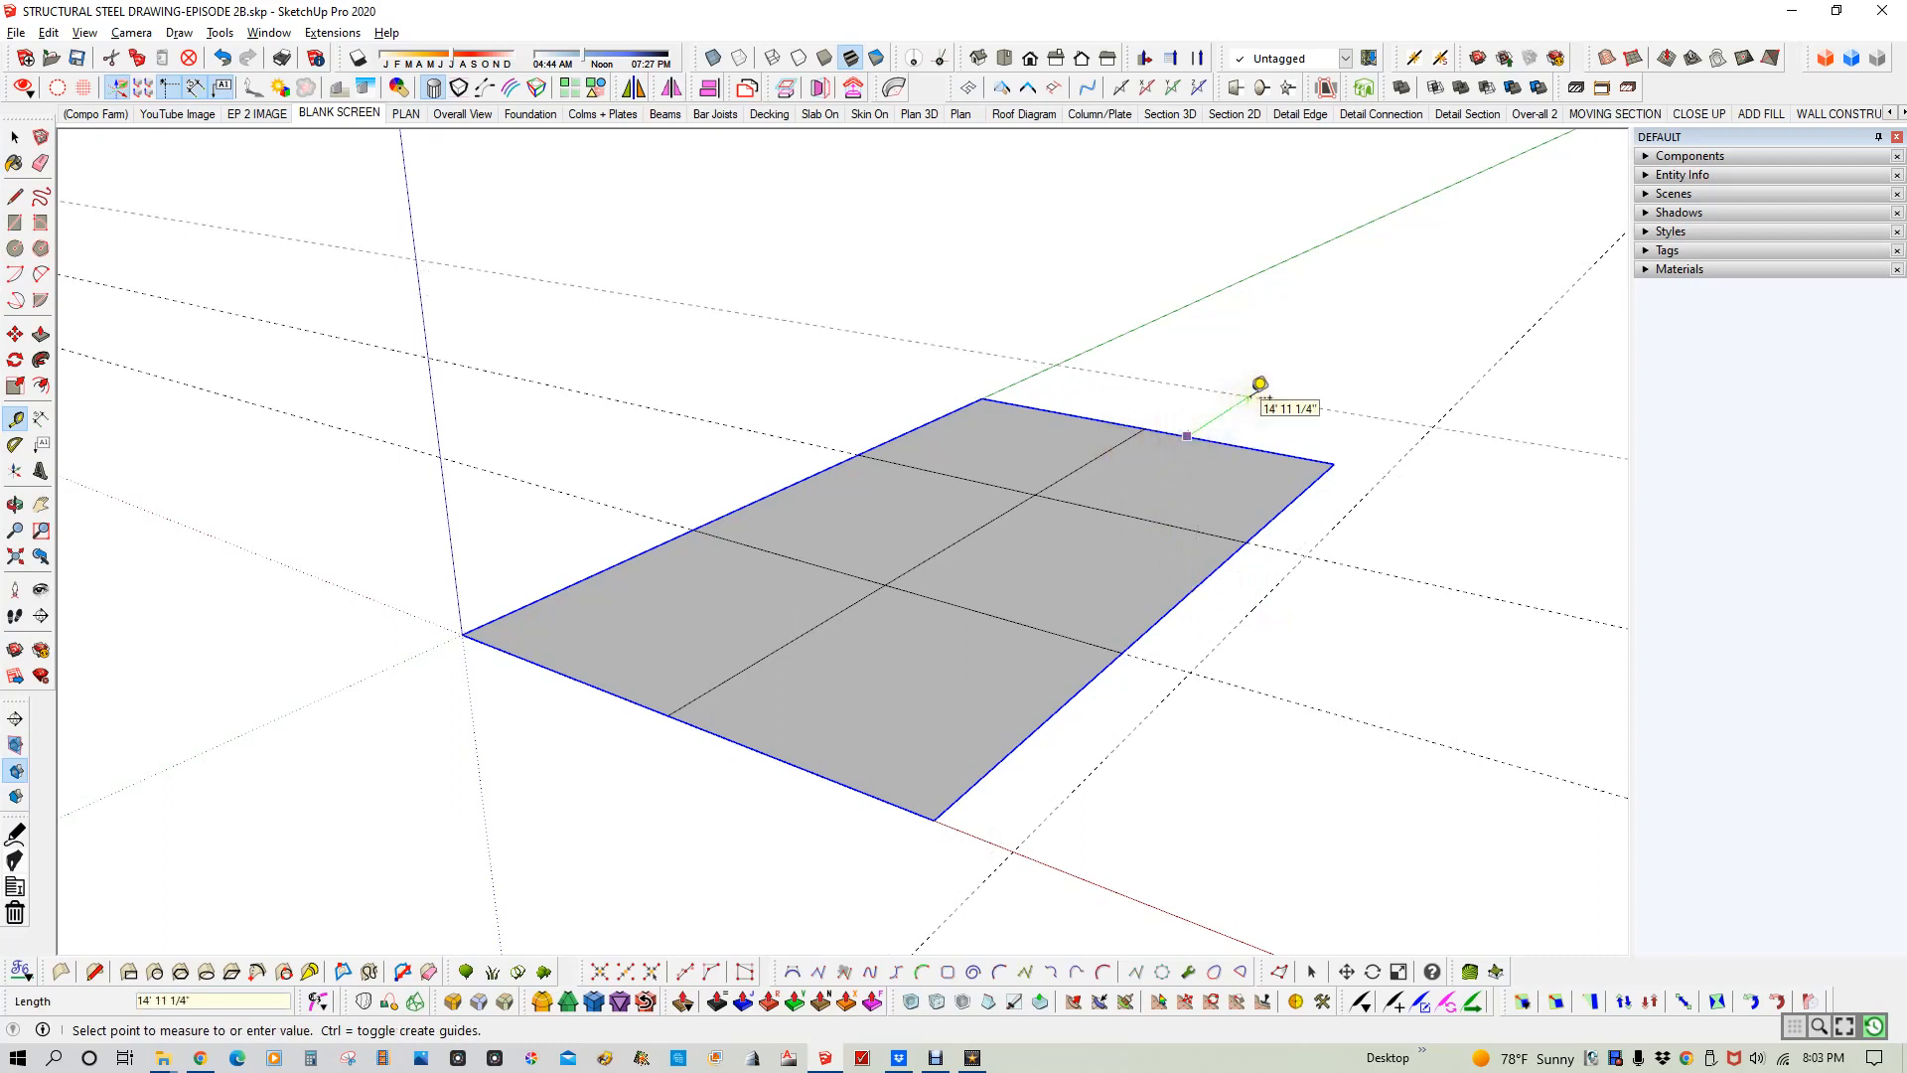
left_click(1259, 385)
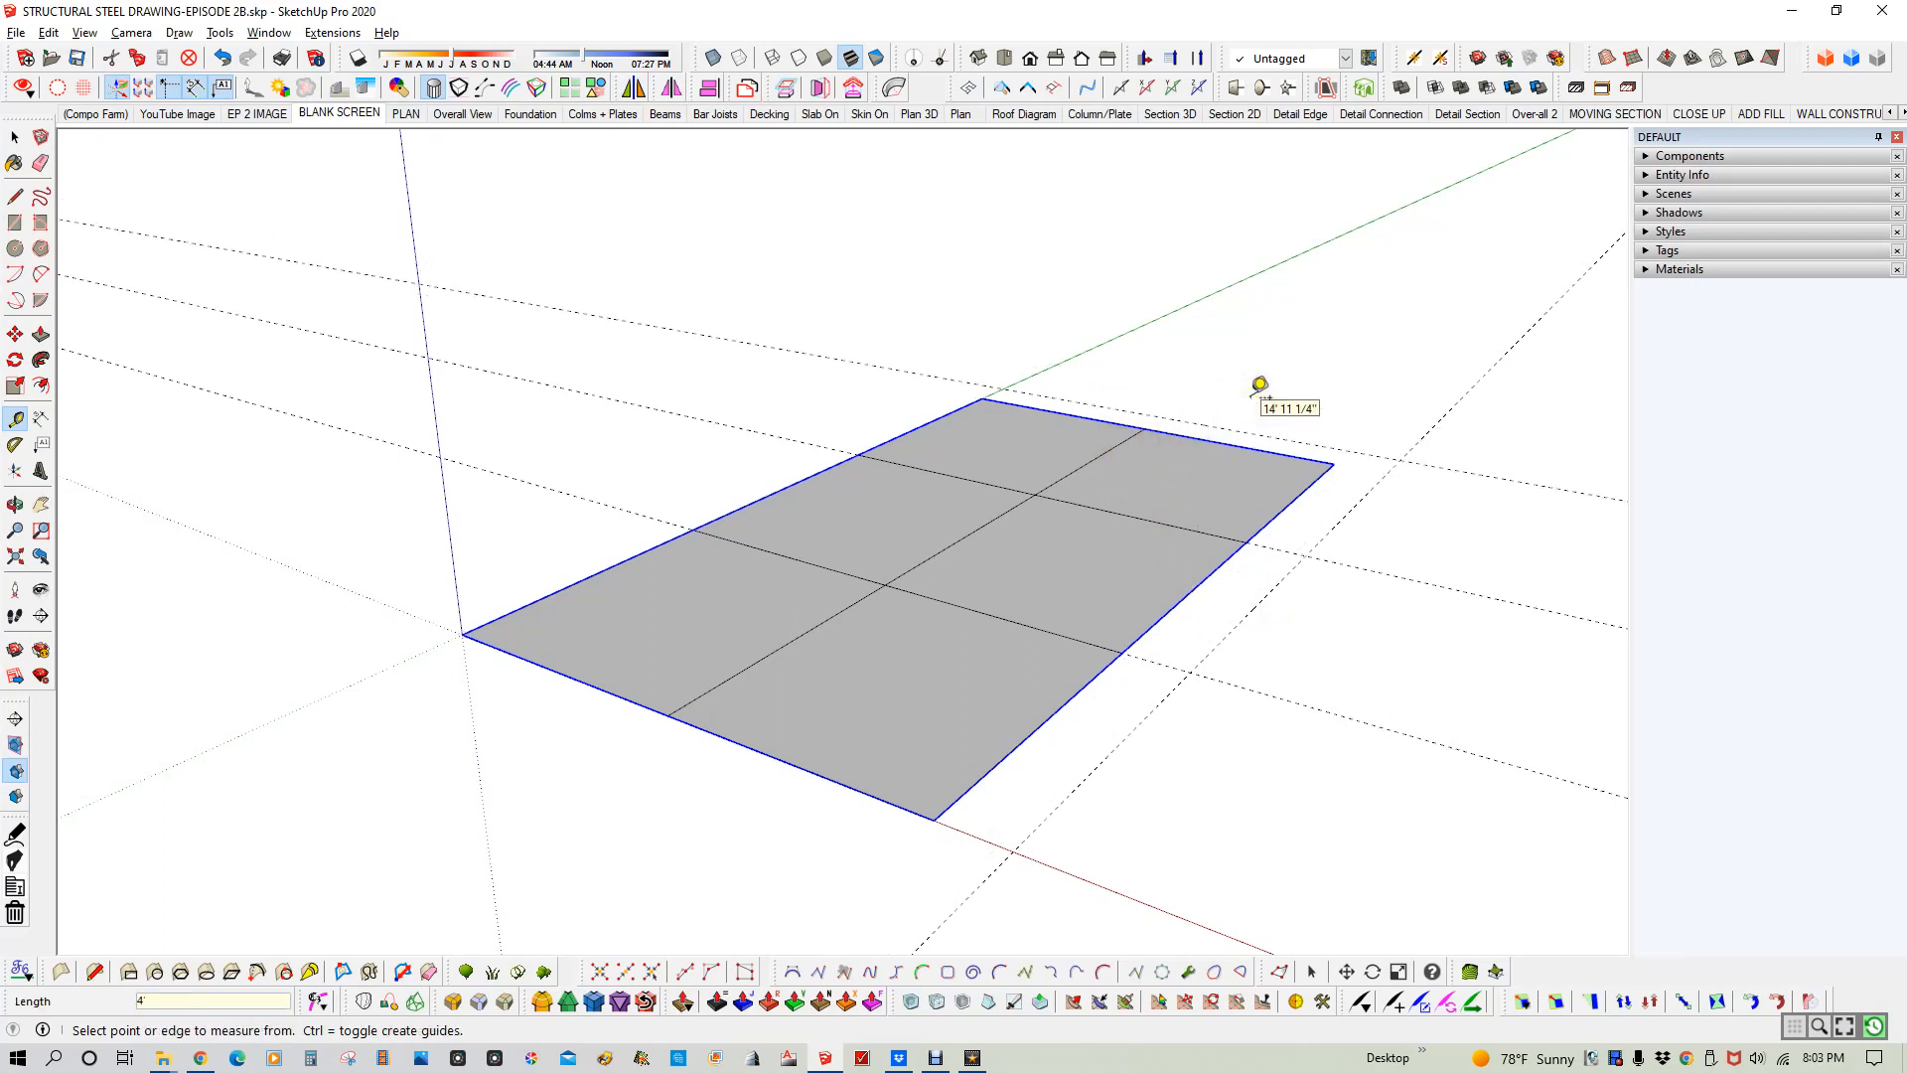
left_click(799, 478)
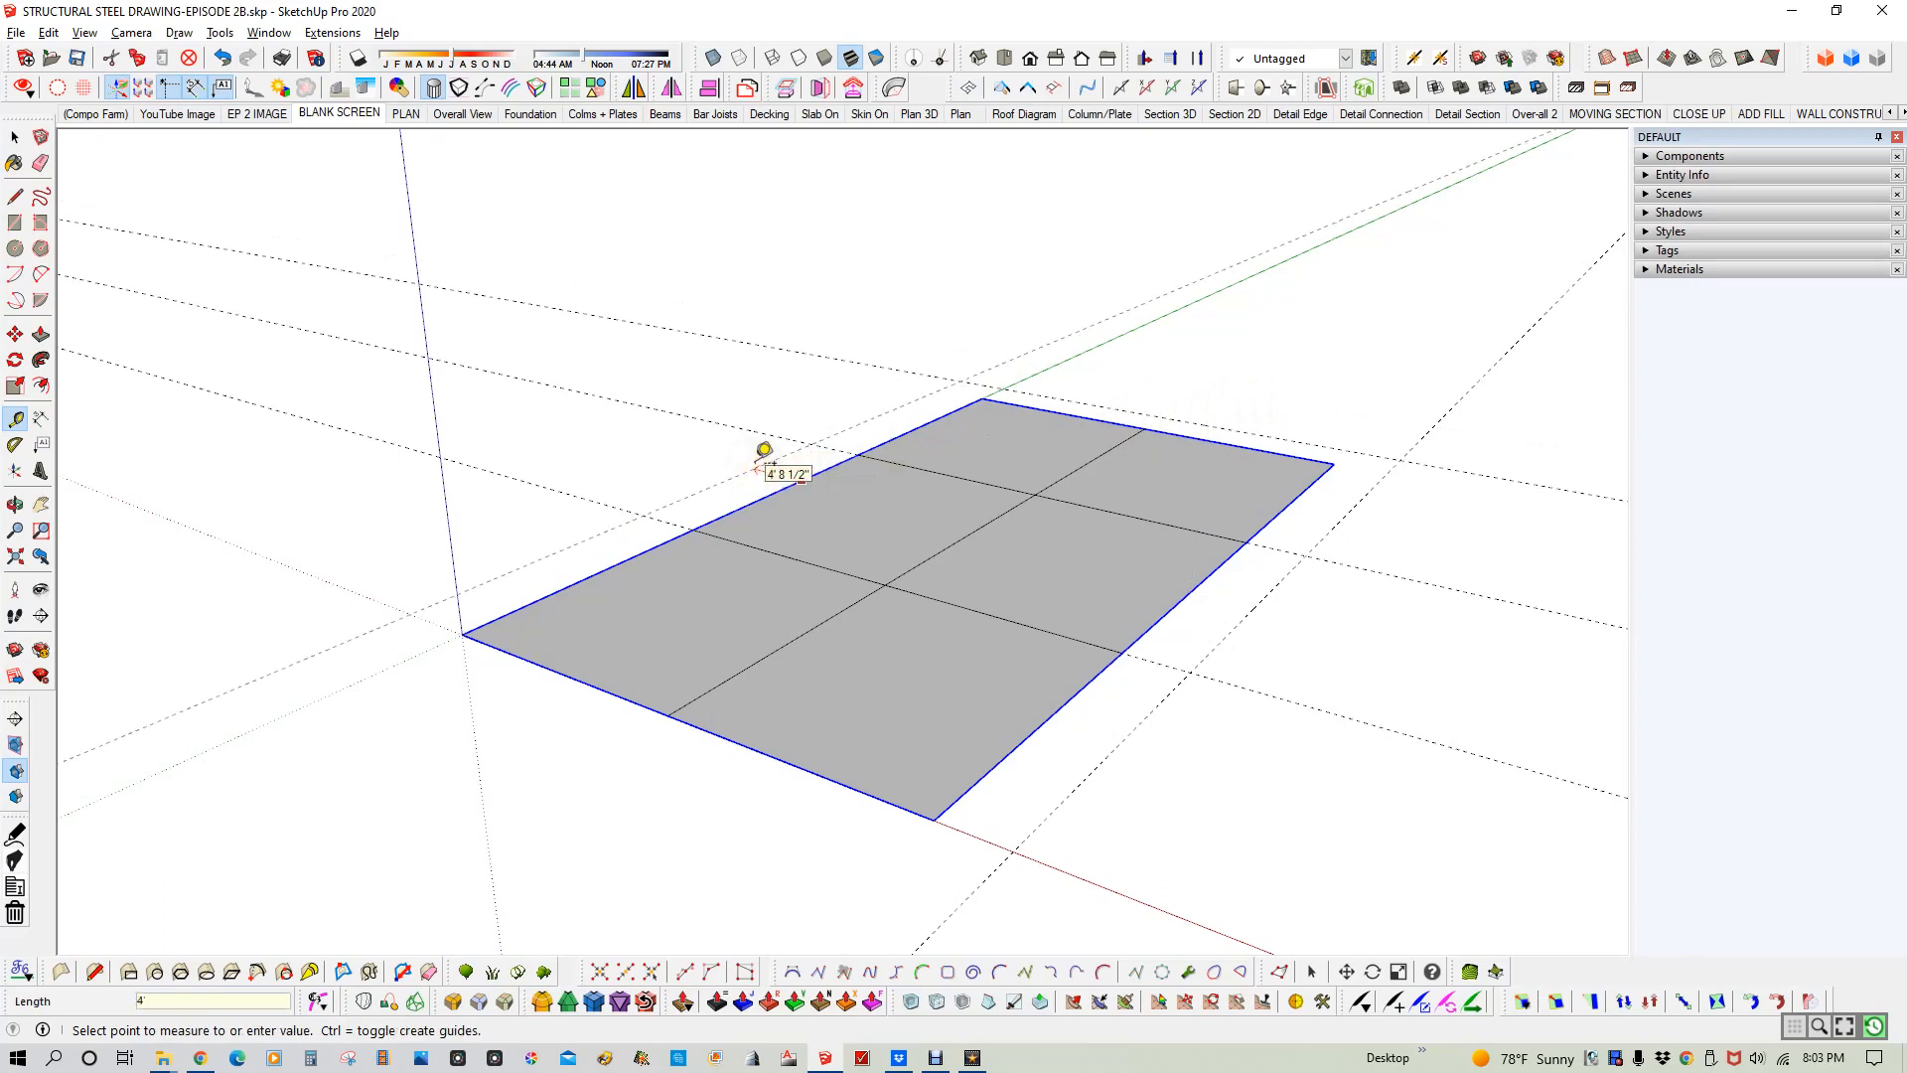
left_click(765, 452)
- Place a guide line 48 inches outside the near short edge of the rectangle
left_click(604, 687)
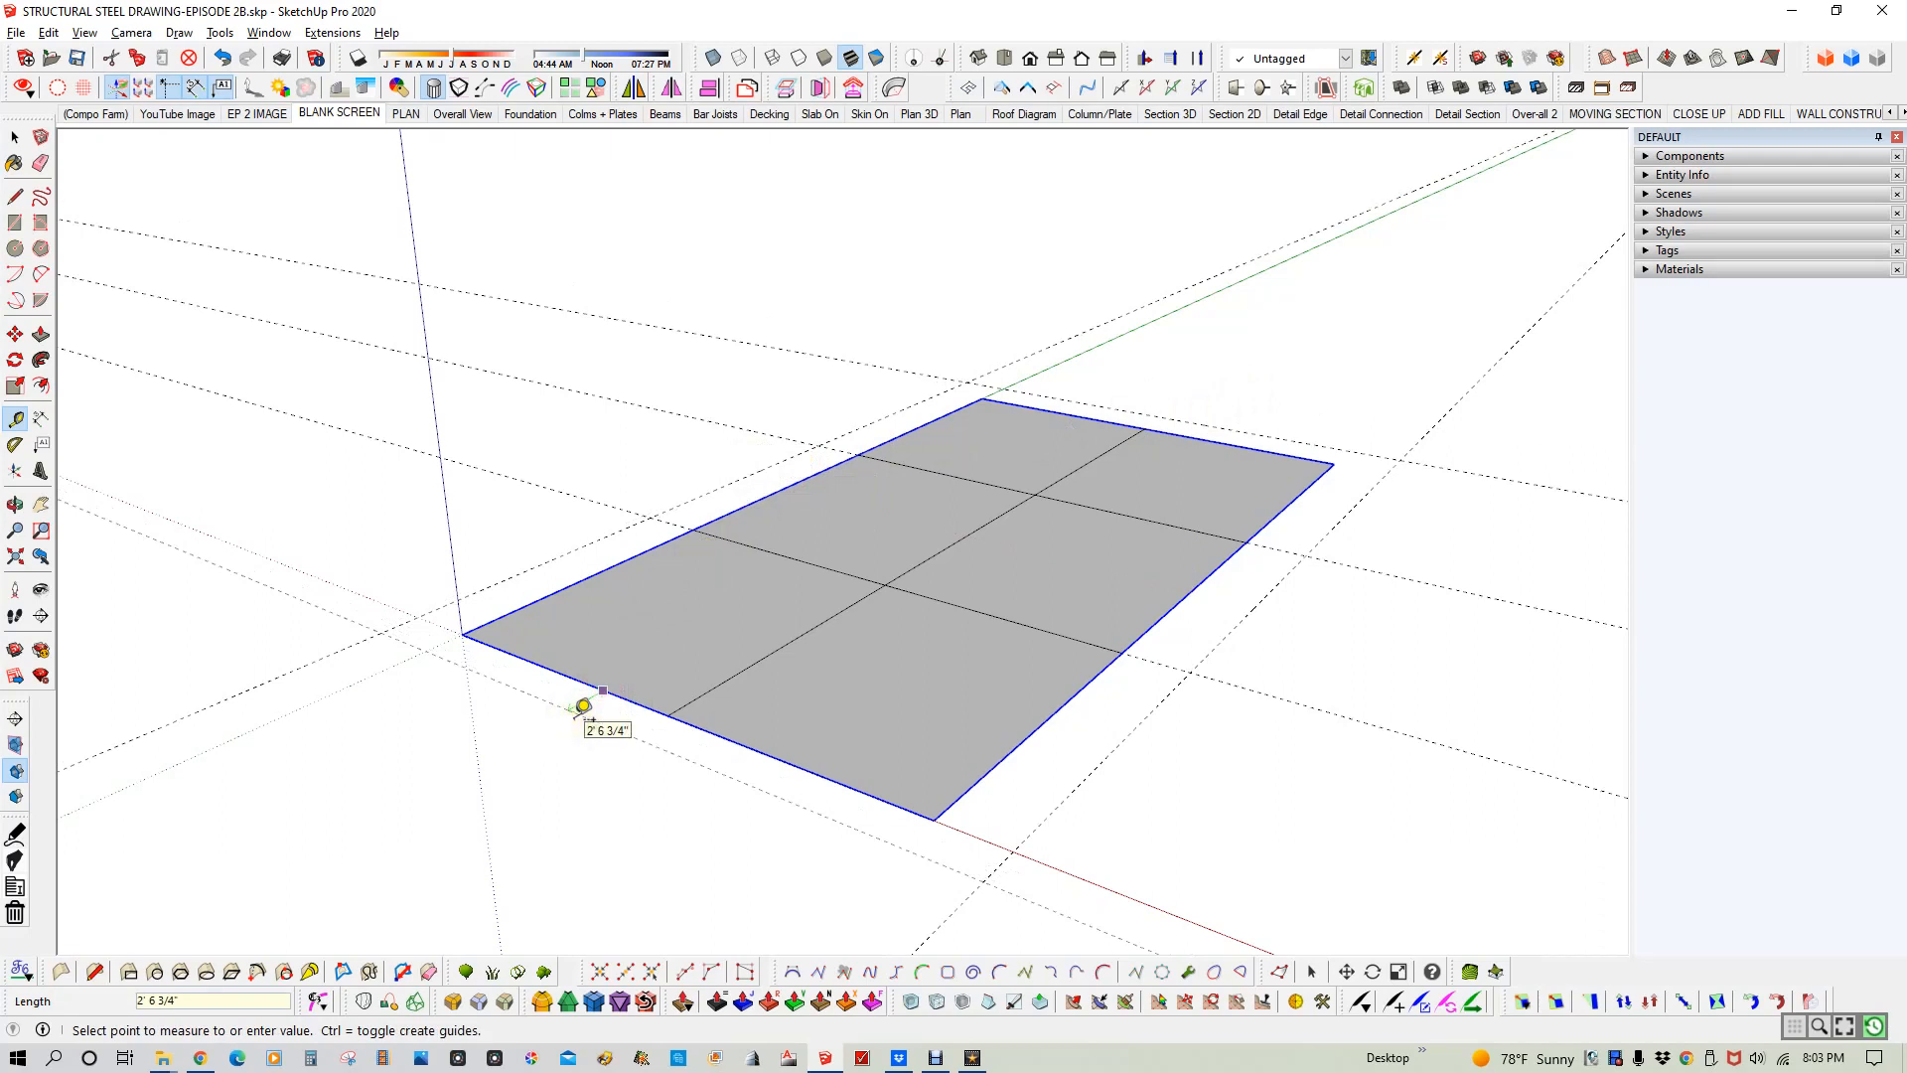
type("48")
key("Return")
key("space")
- Draw extension lines out to the offset guides from the centre line's near end and, in both directions, from the origin corner
middle_click_drag(566, 667, 594, 785)
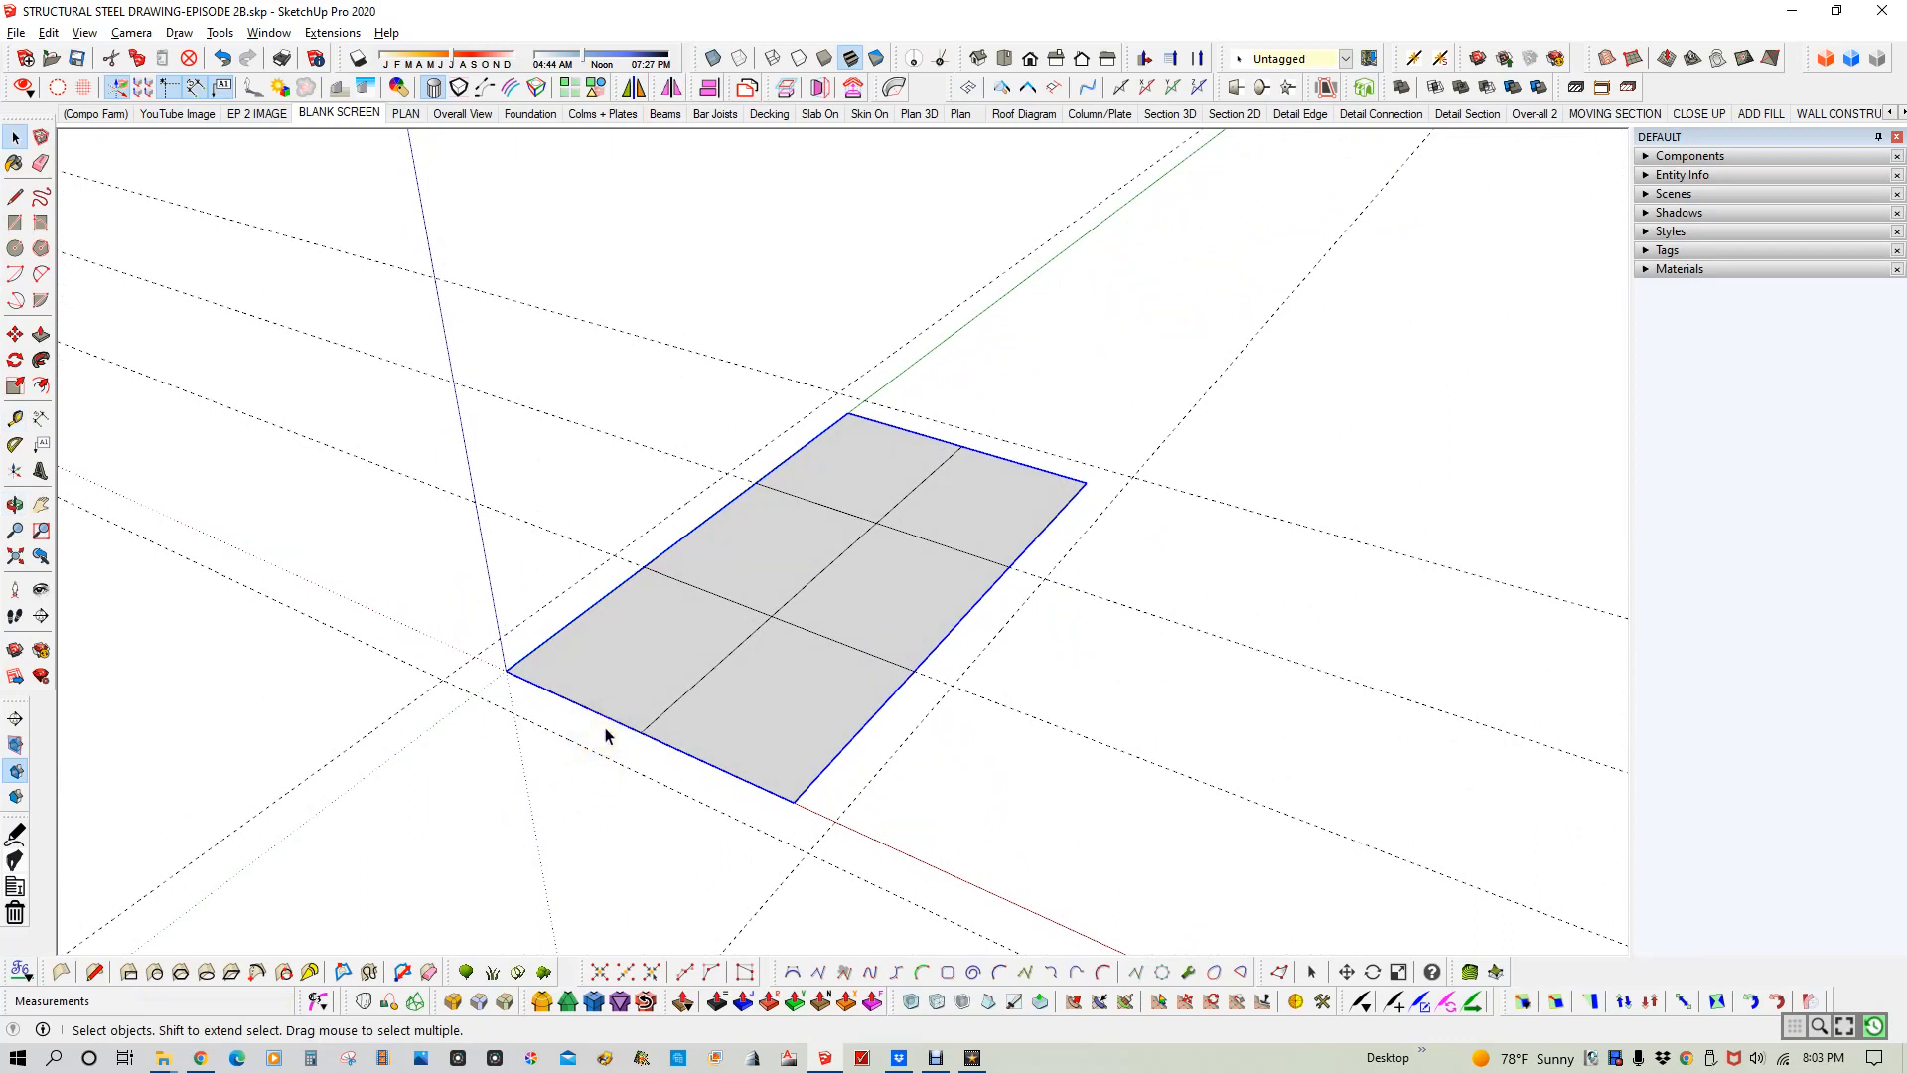
key("l")
left_click(641, 731)
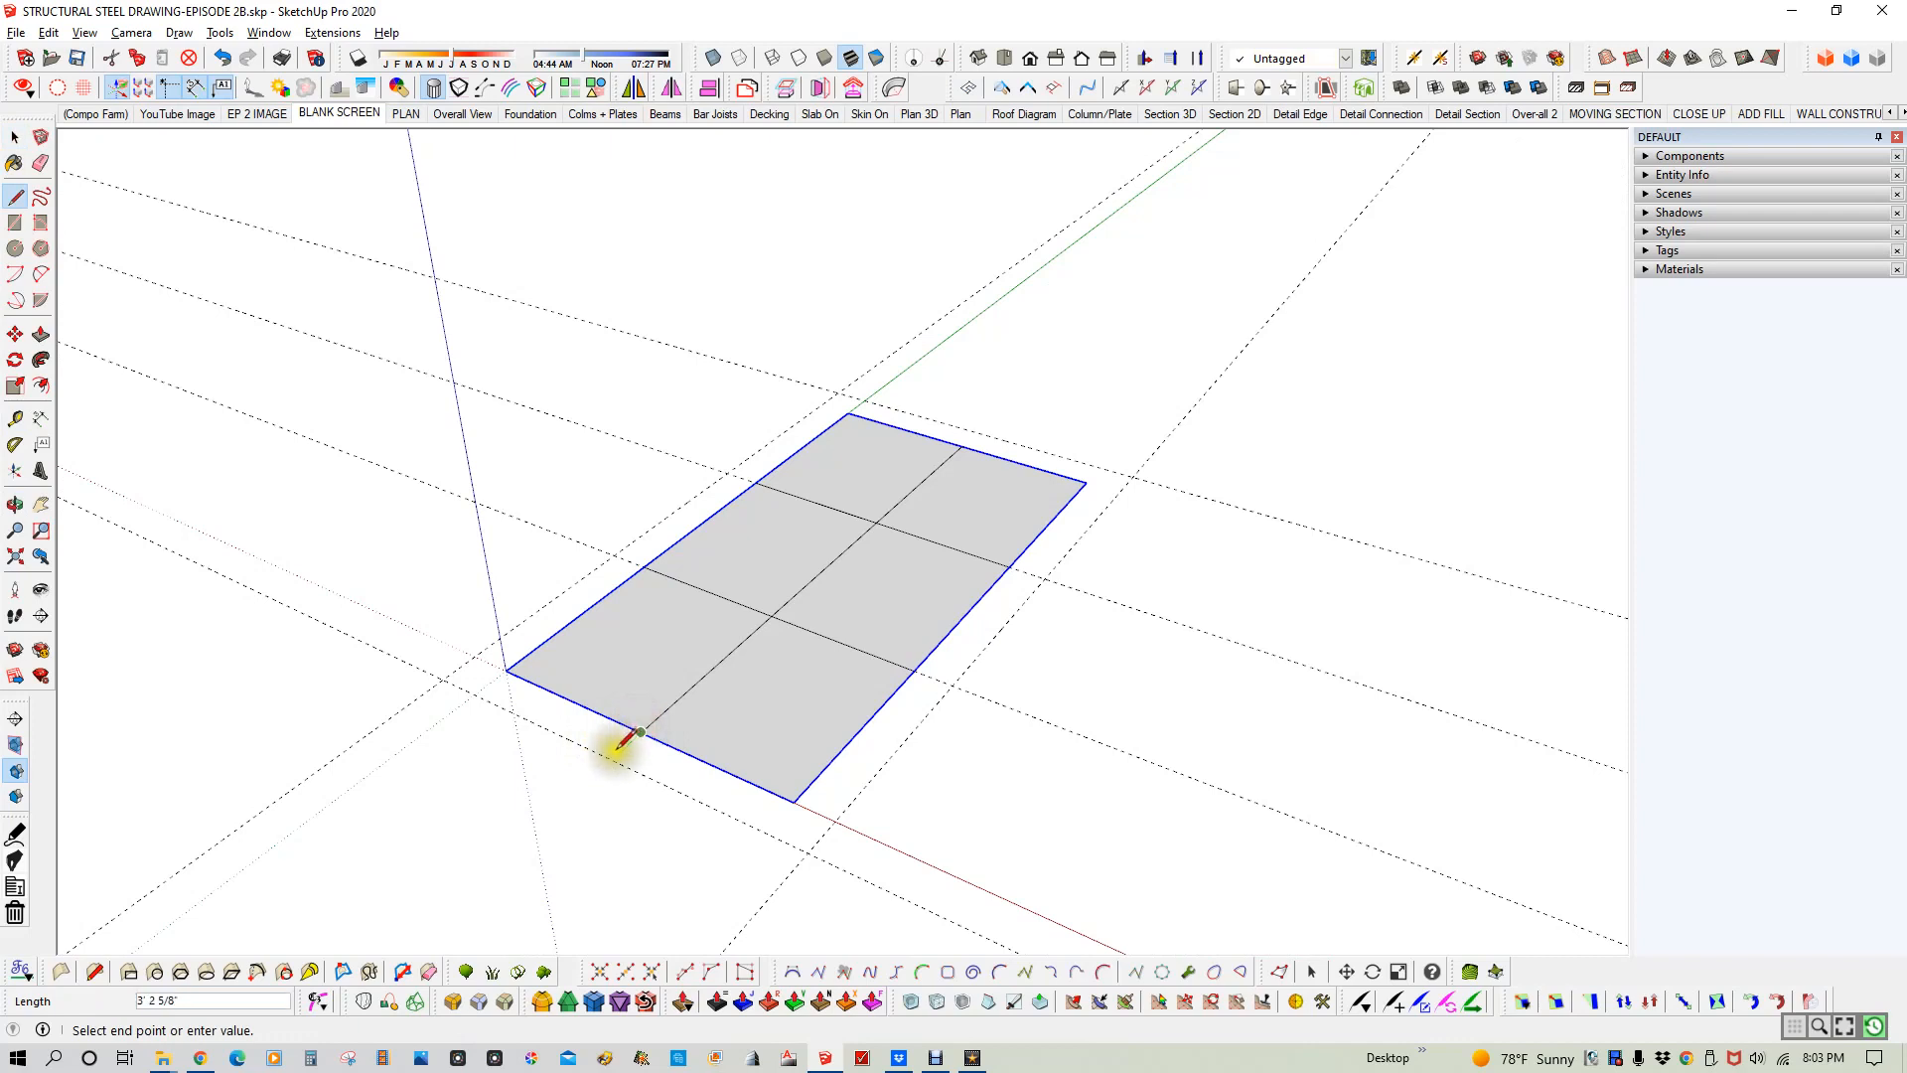
left_click(612, 758)
key("Escape")
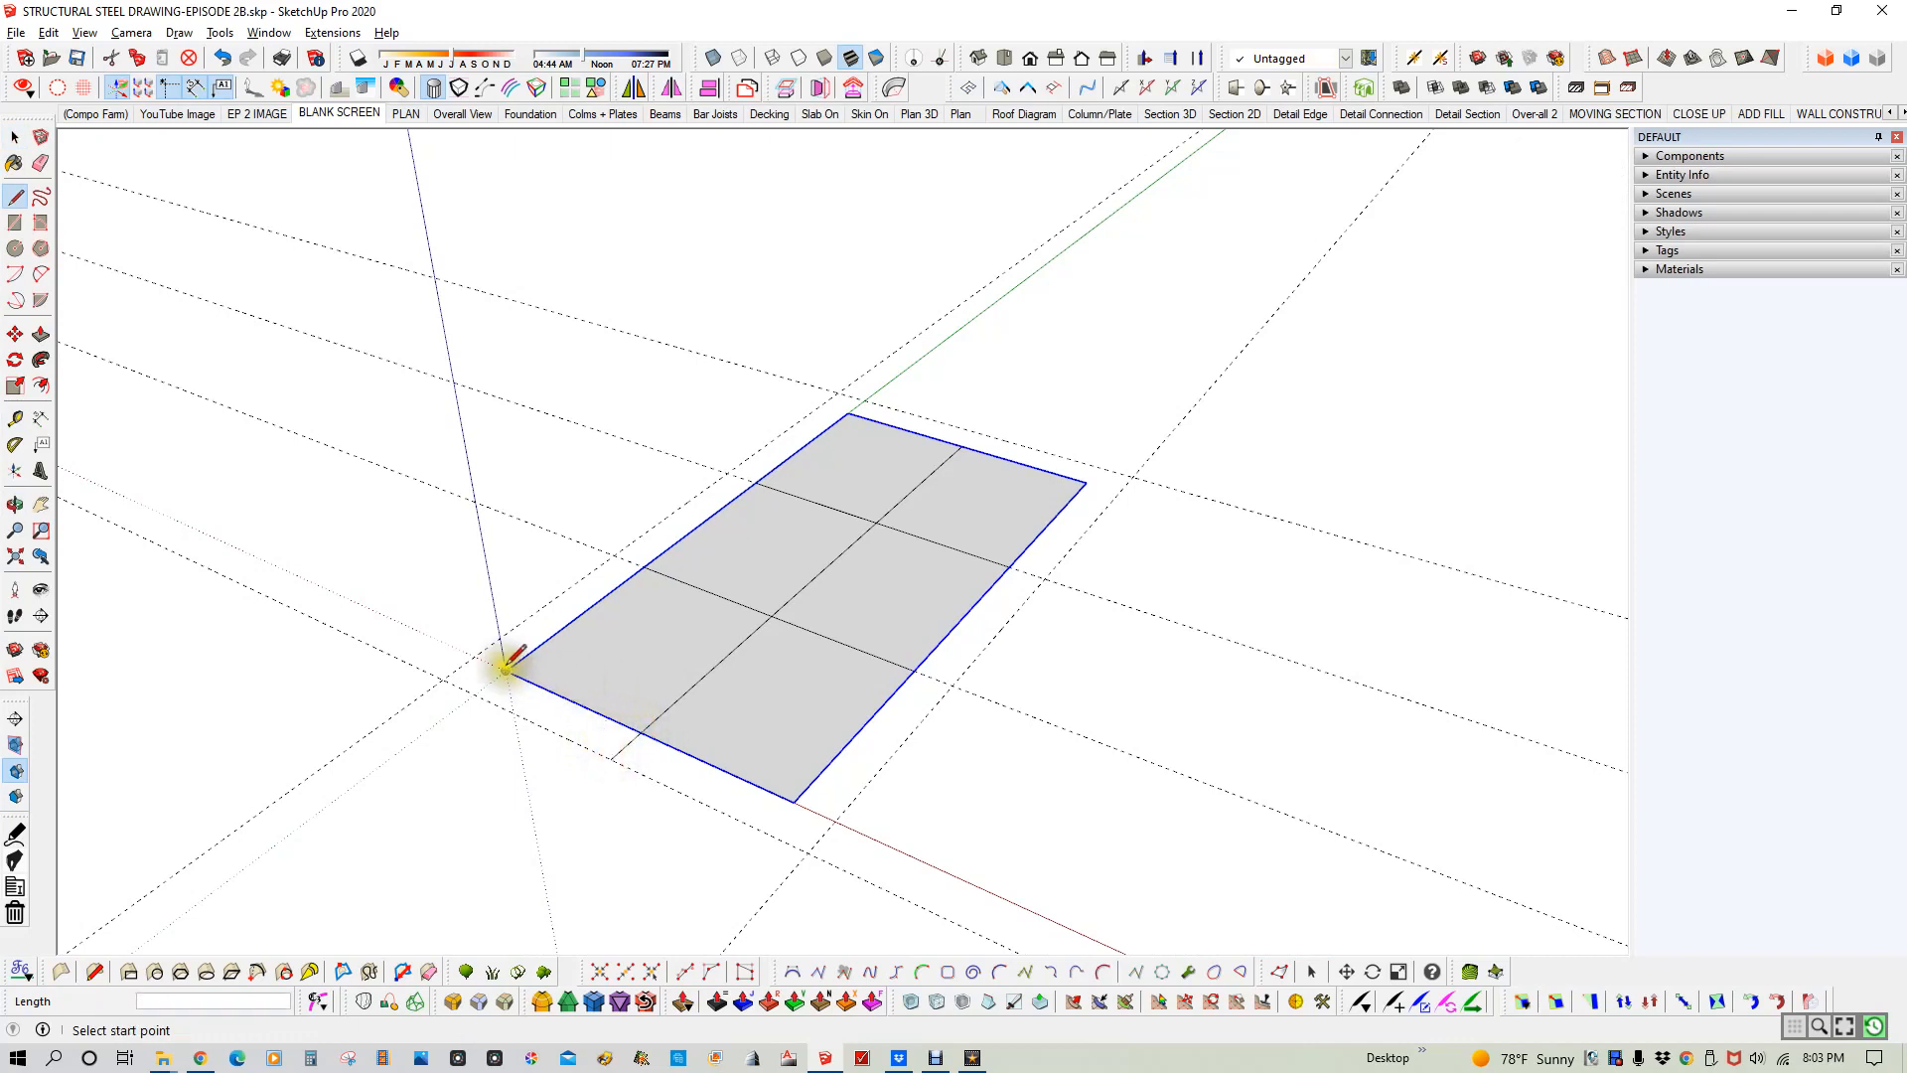
left_click(506, 666)
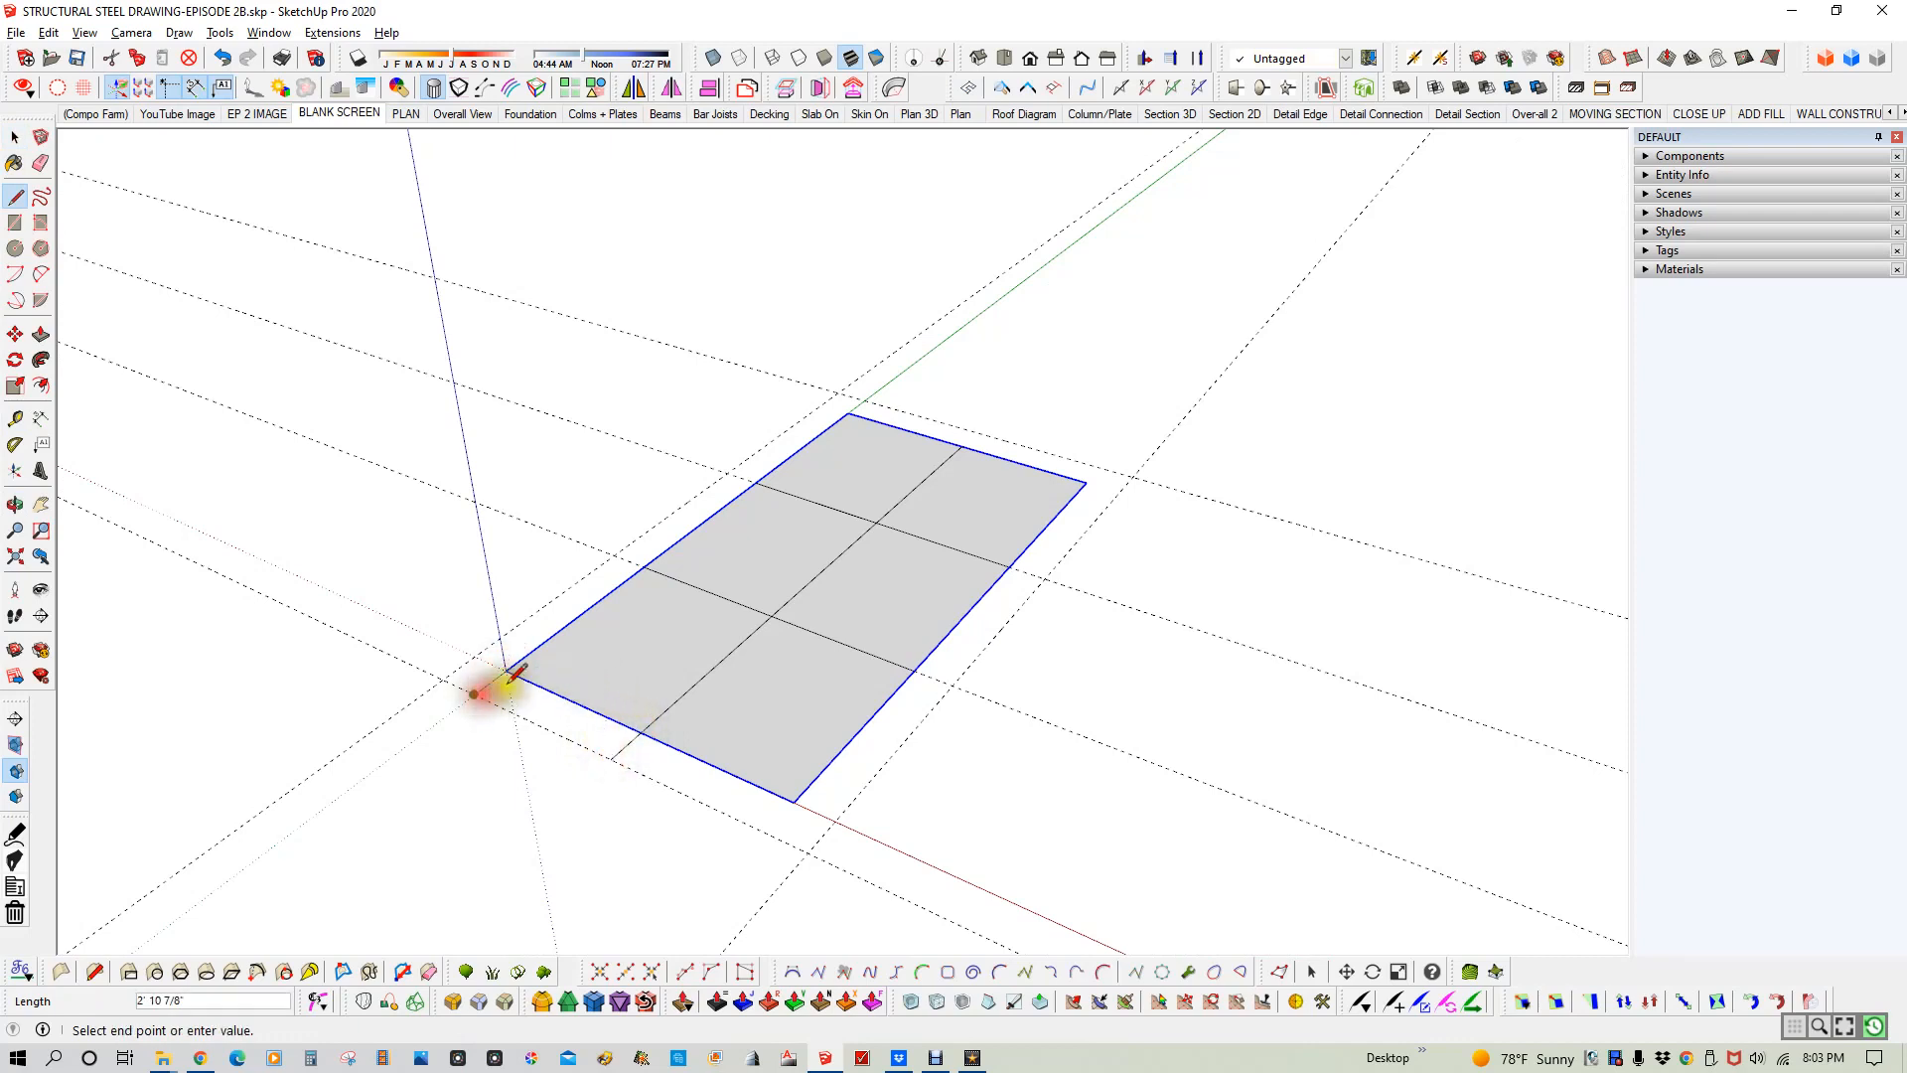
key("Escape")
left_click(505, 670)
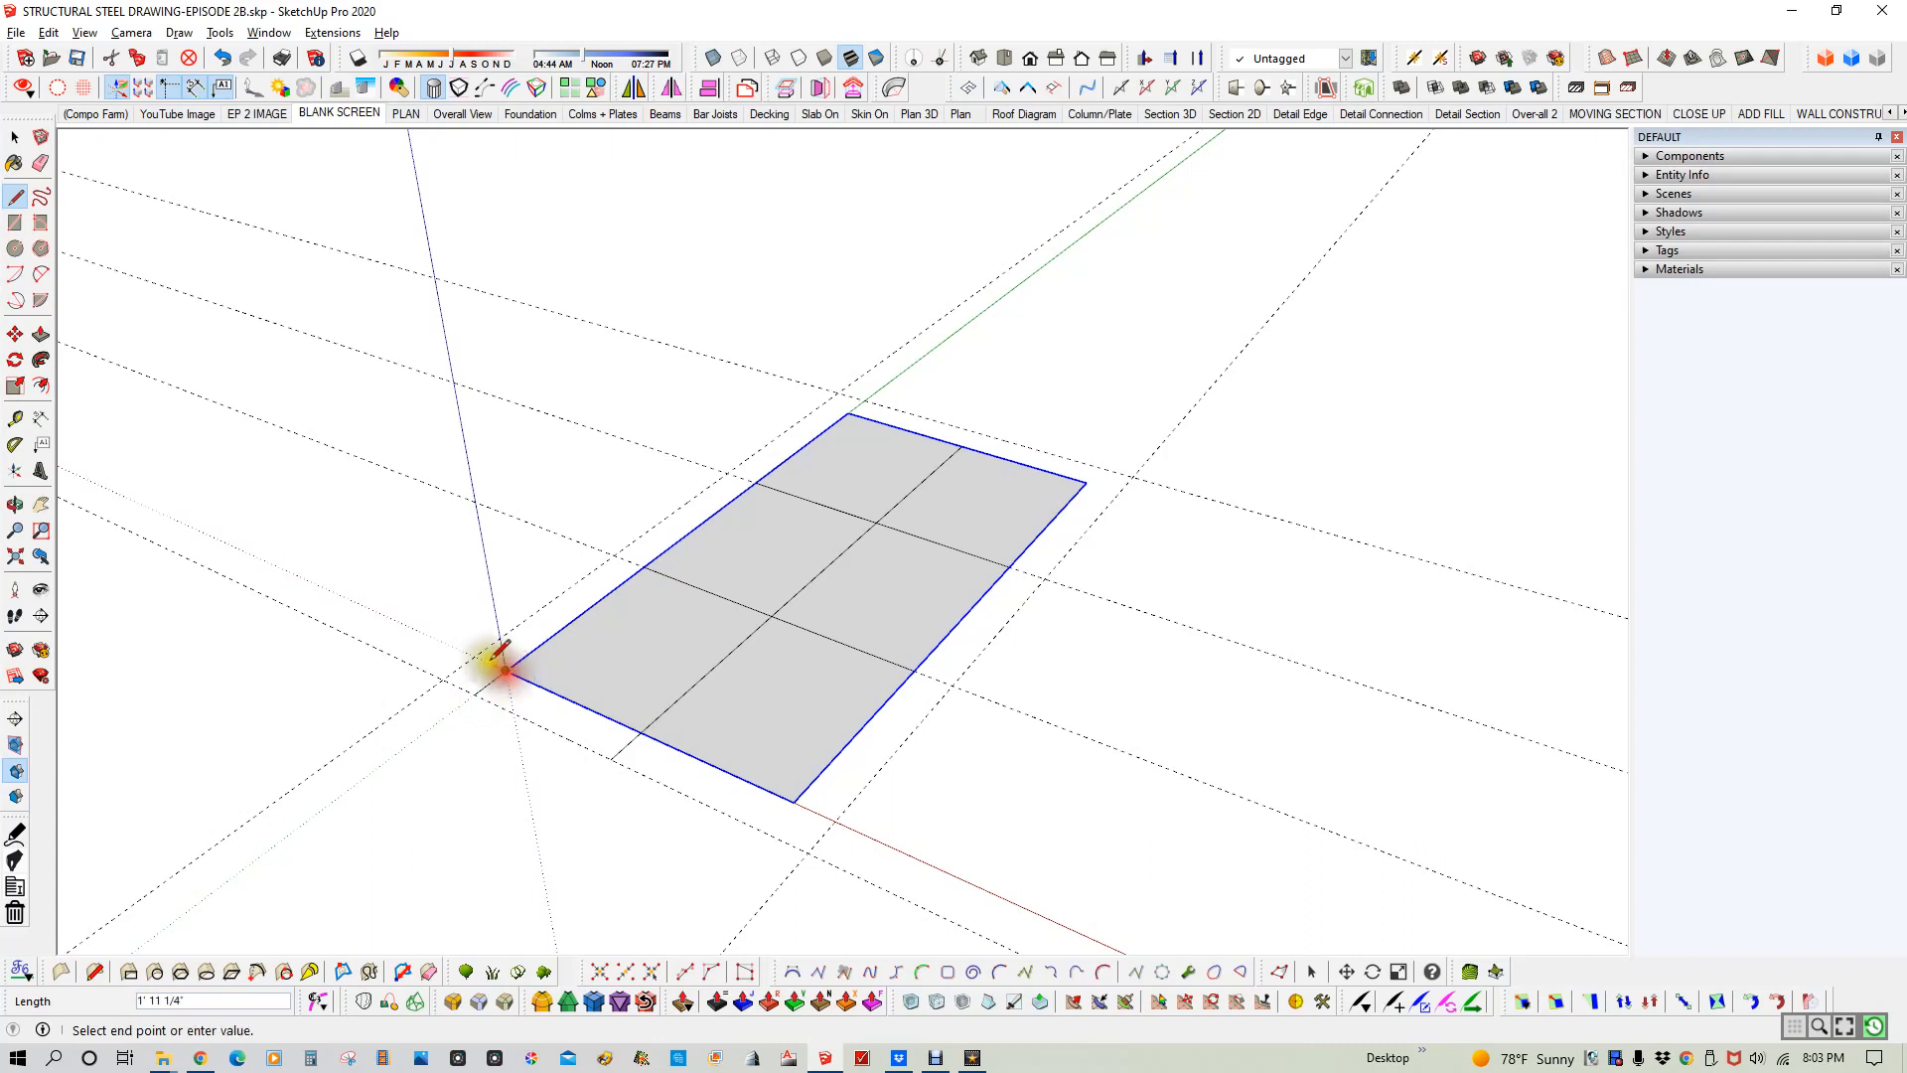
left_click(476, 656)
key("Escape")
- Extend the two cross grid lines past the origin-side long edge to the offset guide
left_click(645, 568)
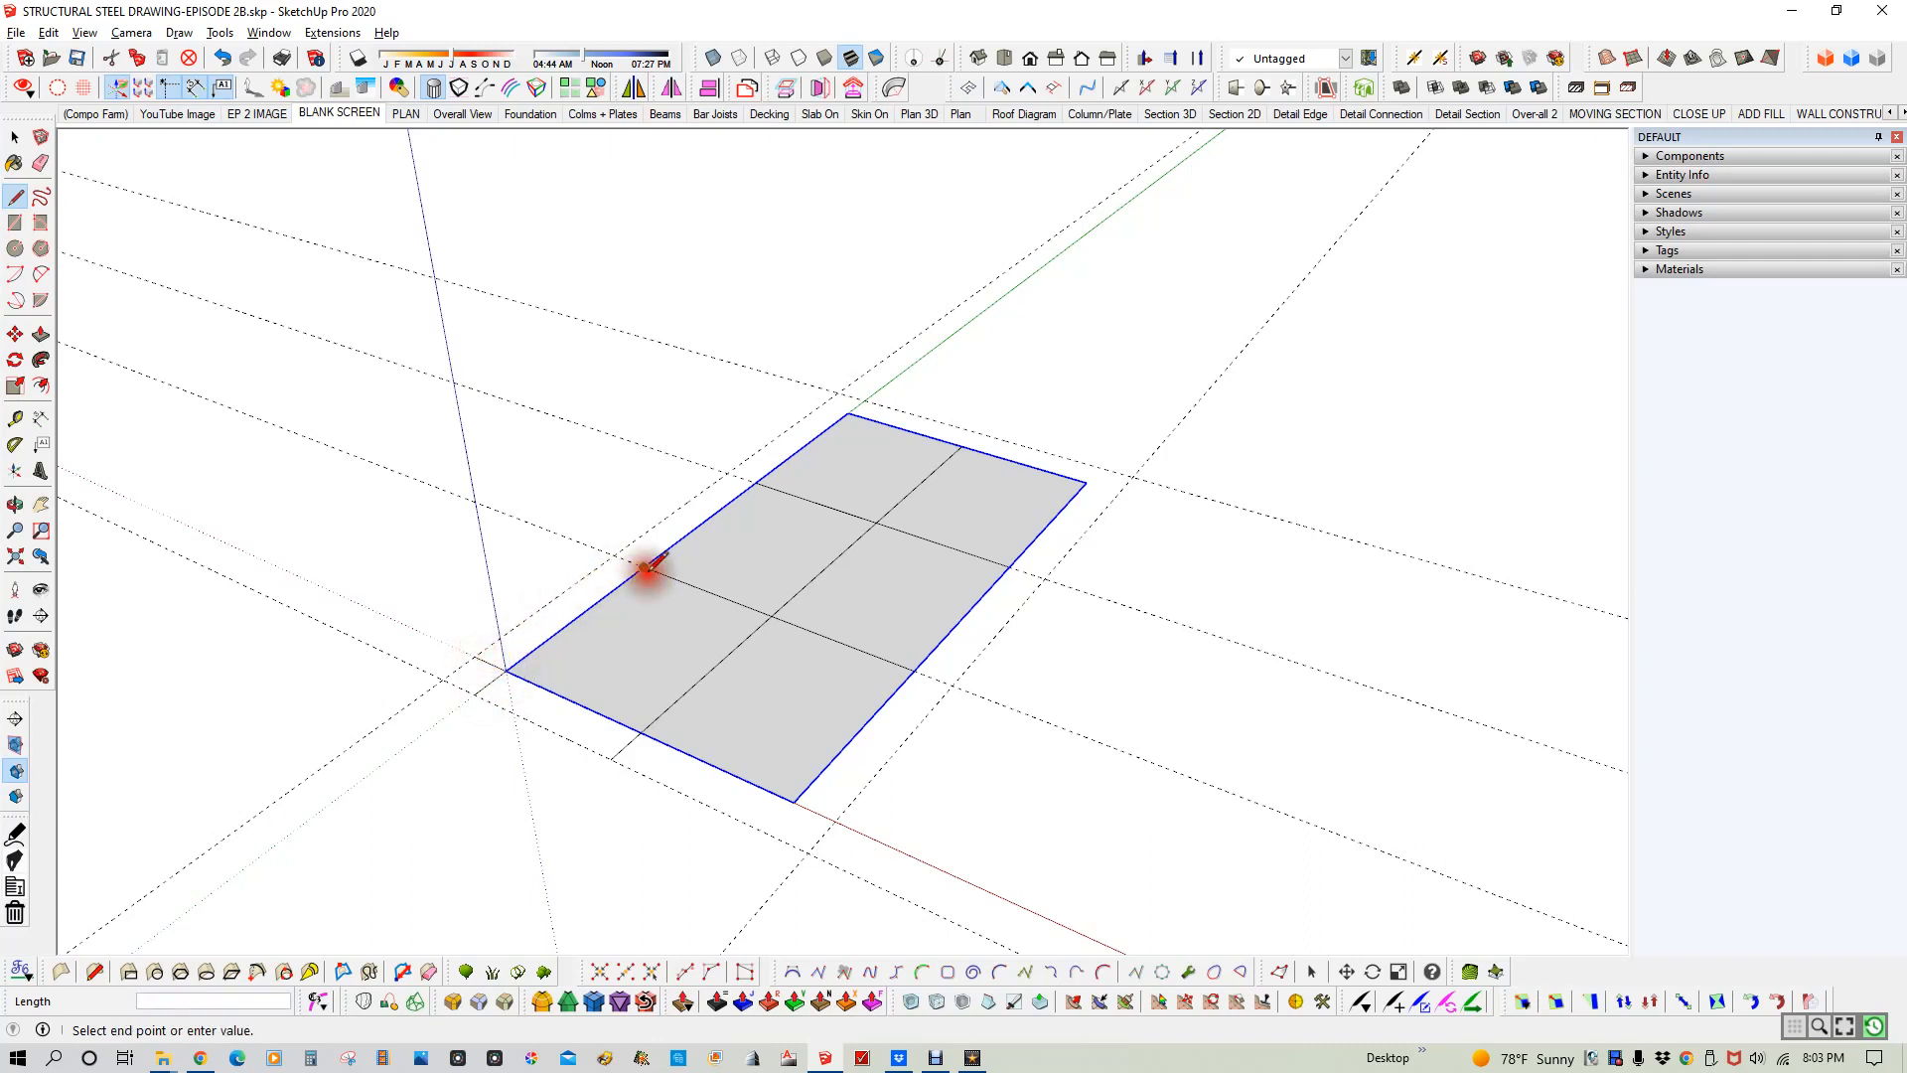
left_click(614, 555)
key("Escape")
left_click(756, 483)
left_click(729, 473)
key("Escape")
- Draw extension lines in both directions from the far corner of the origin-side long edge out to the offset guides
left_click(848, 413)
left_click(822, 405)
key("Escape")
left_click(848, 413)
left_click(864, 401)
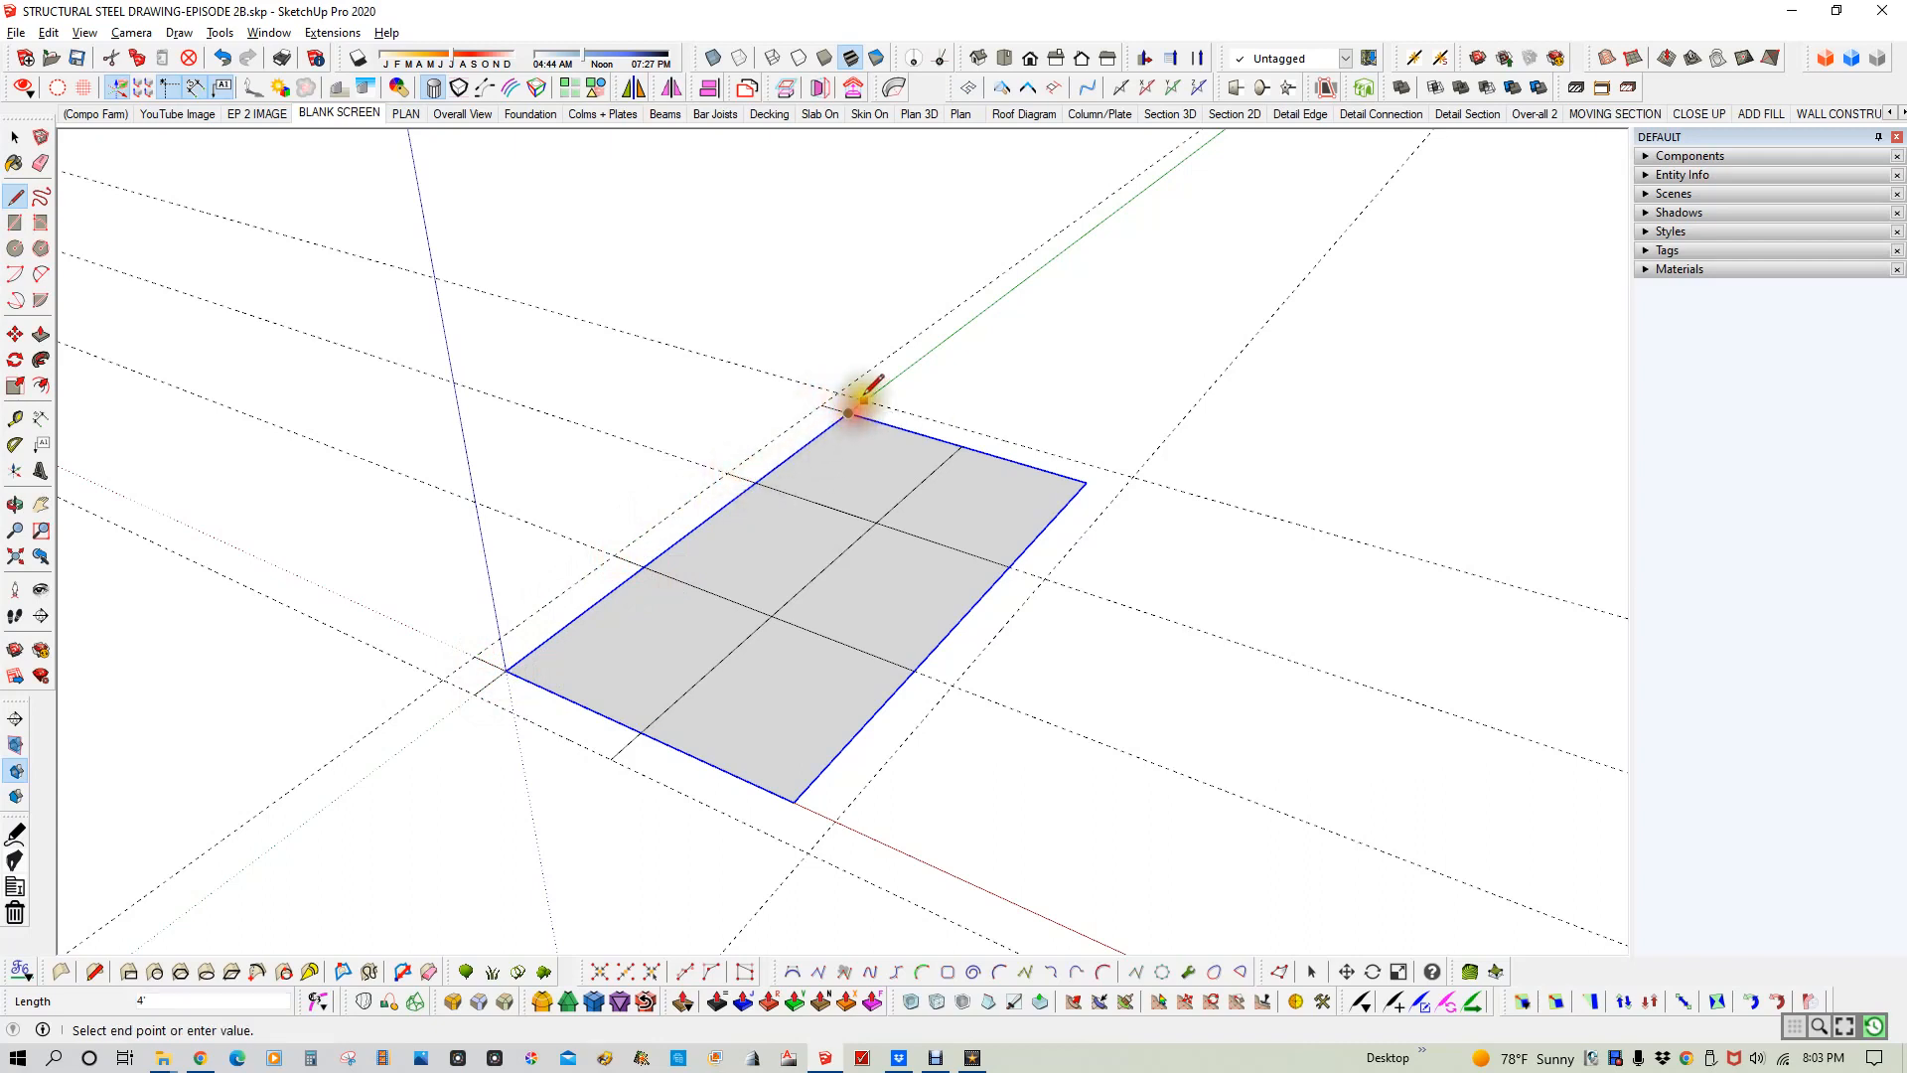
key("Escape")
- Extend the centre line past the far short edge, and extend the far short edge past the long edge away from the origin
left_click(961, 447)
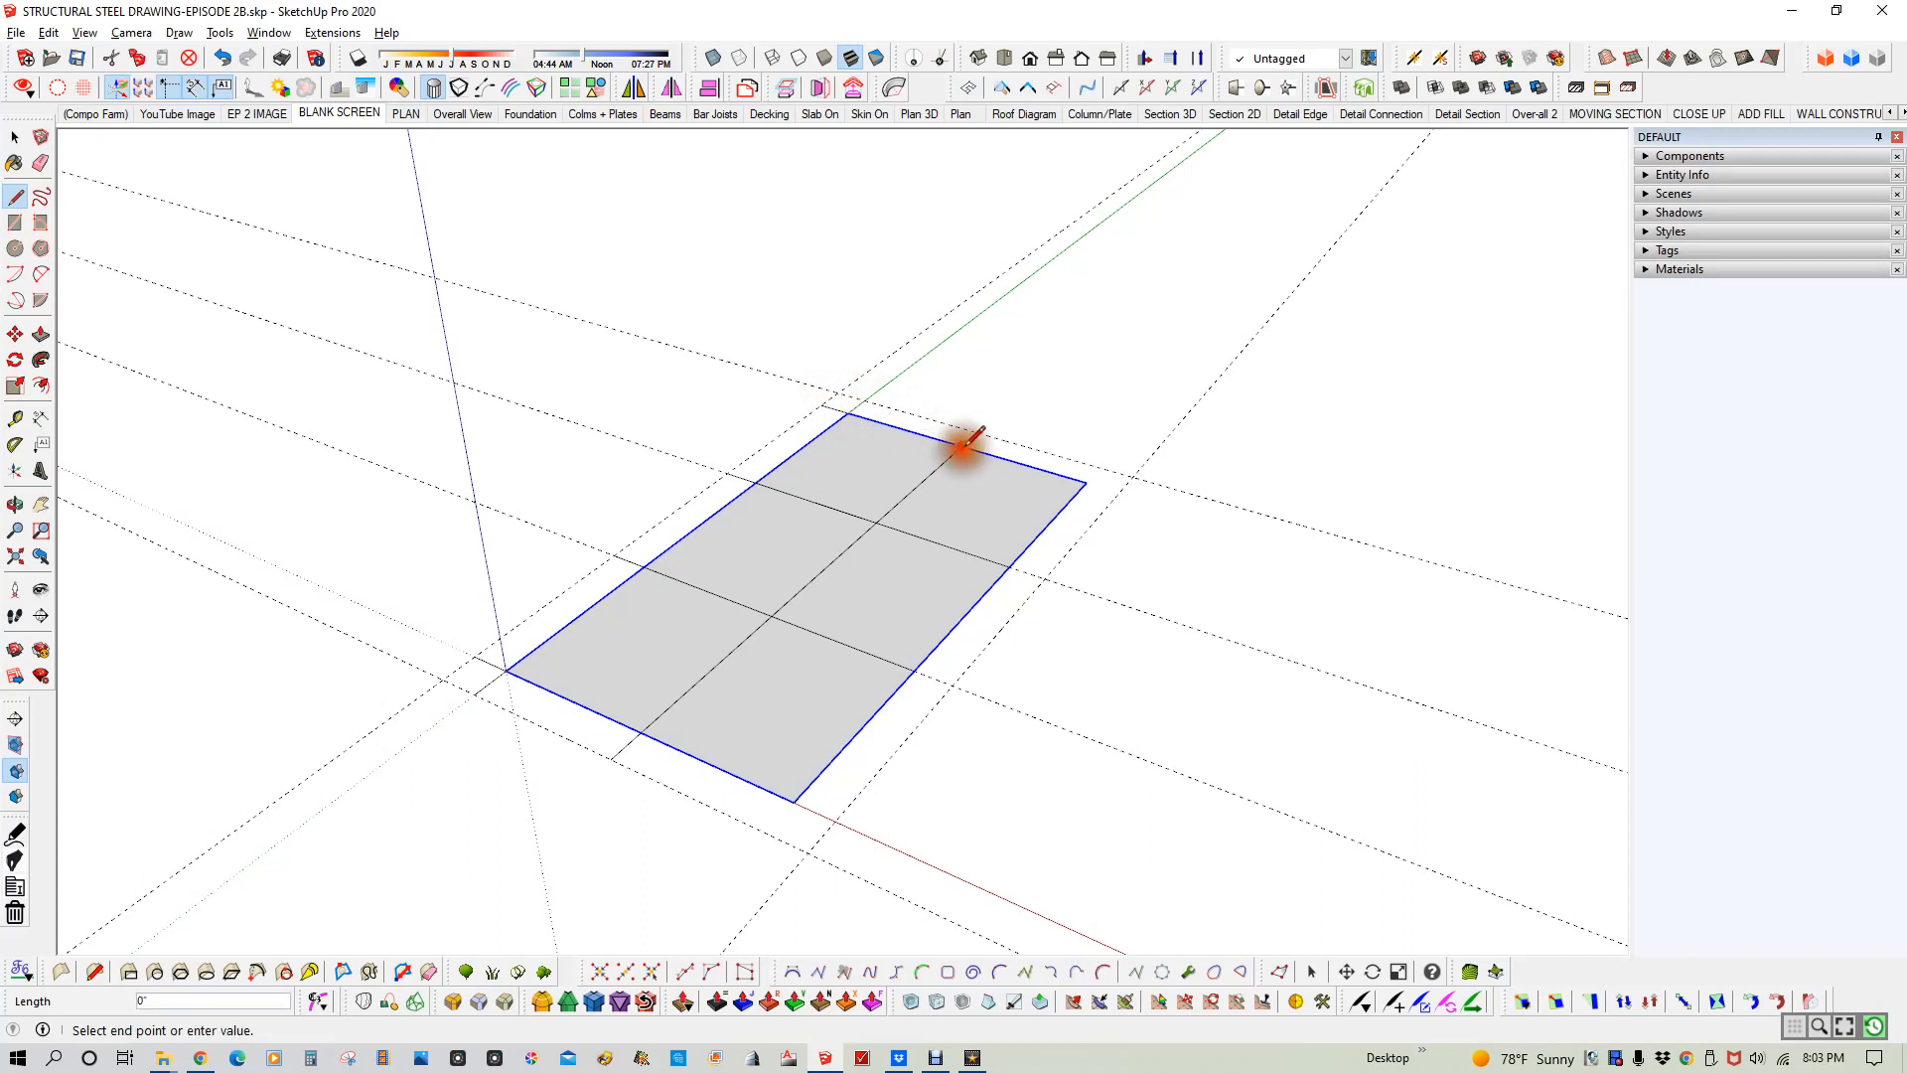
left_click(976, 434)
key("Escape")
left_click(1085, 483)
left_click(1121, 487)
key("Escape")
- Extend the two cross grid lines past the long edge away from the origin to its offset guide
left_click(1013, 565)
left_click(1045, 573)
key("Escape")
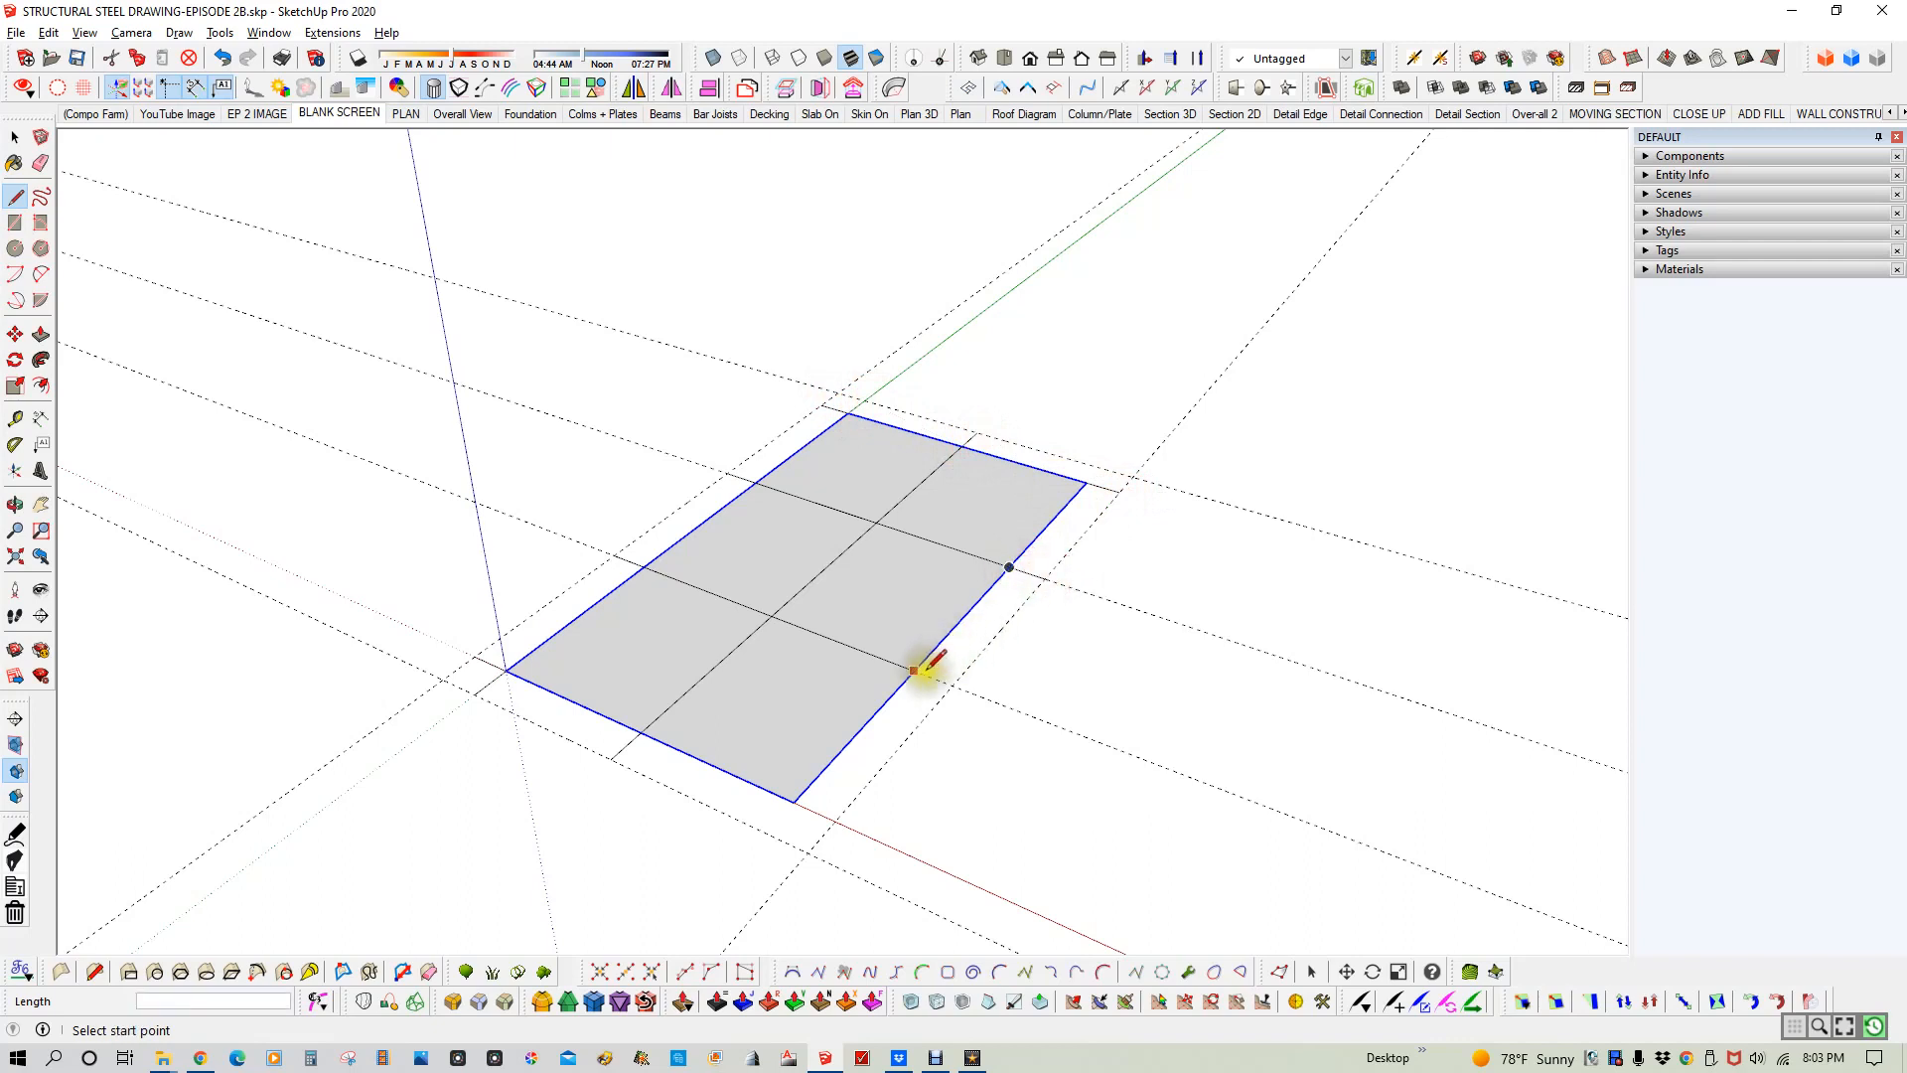
left_click(914, 671)
key("Escape")
- Draw extension lines in both directions from the near corner opposite the origin out to the offset guides
left_click(794, 800)
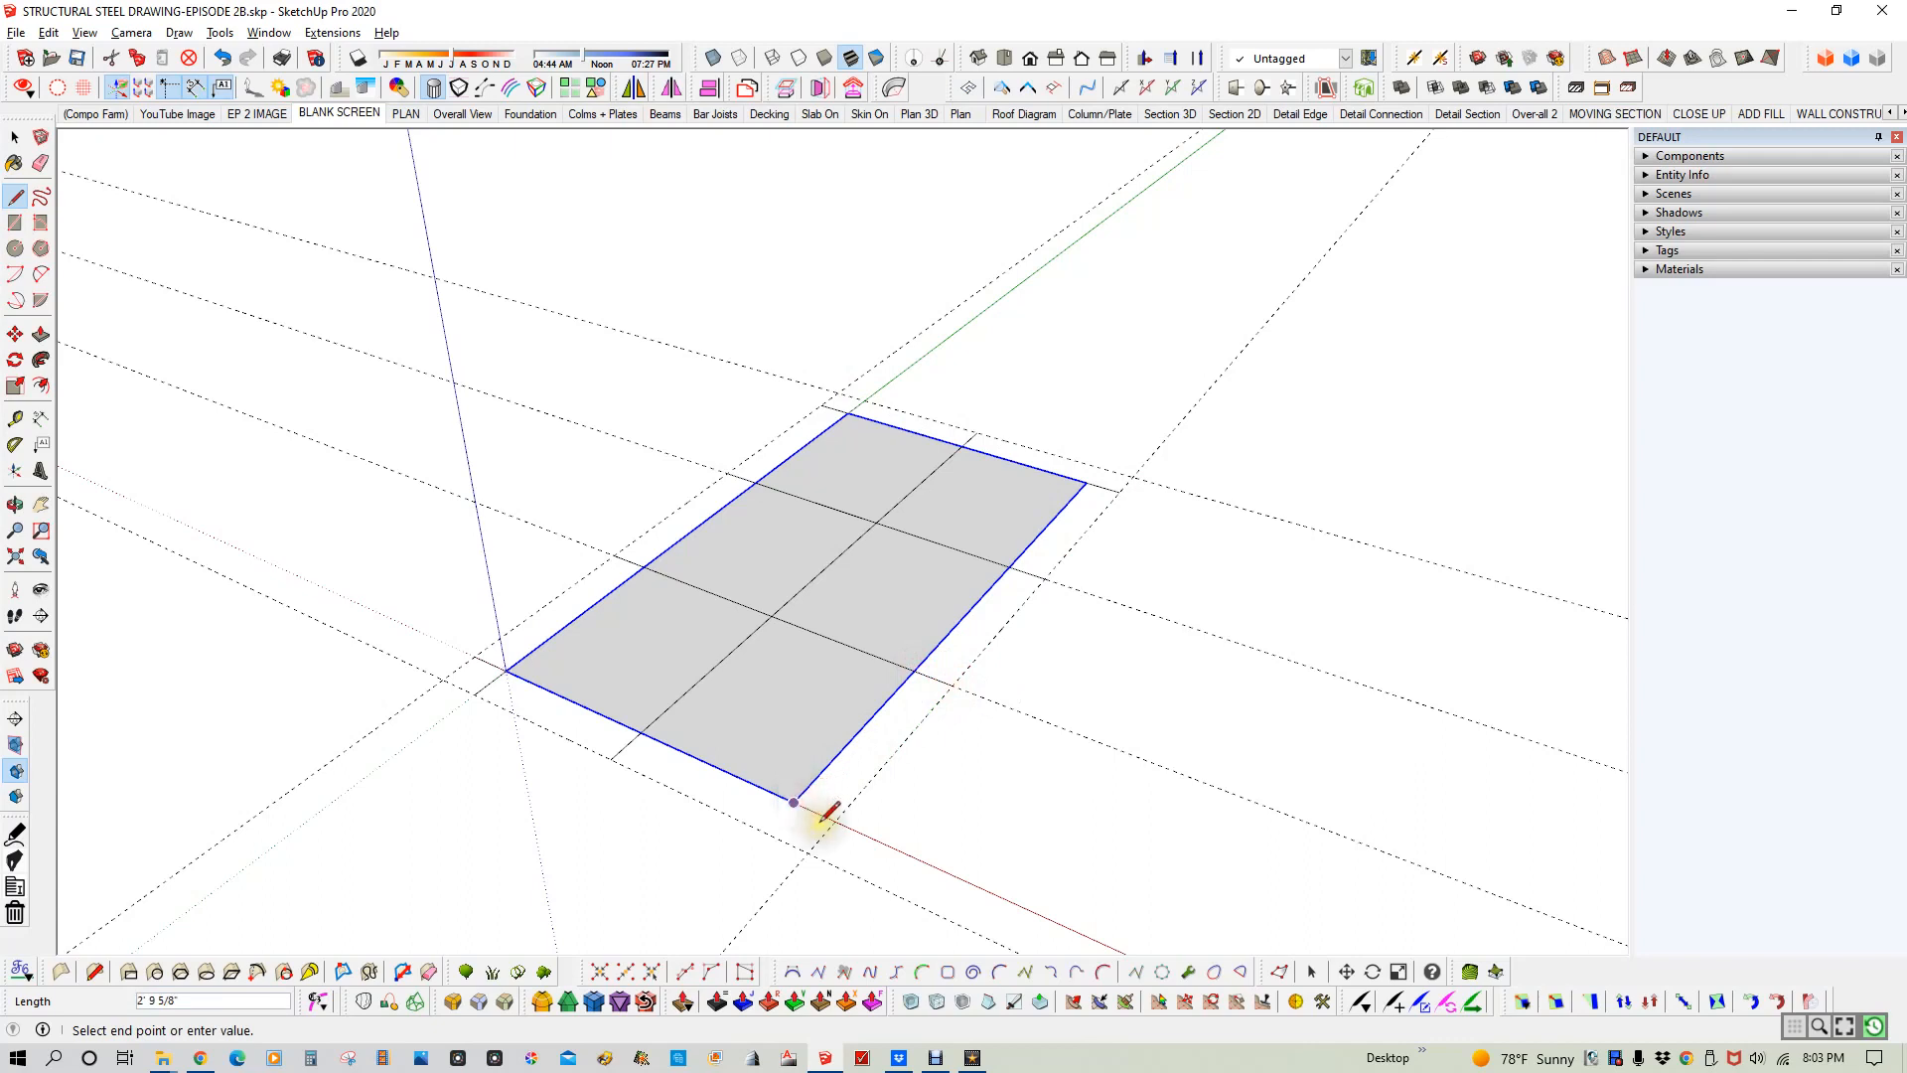
left_click(835, 822)
key("Escape")
left_click(794, 801)
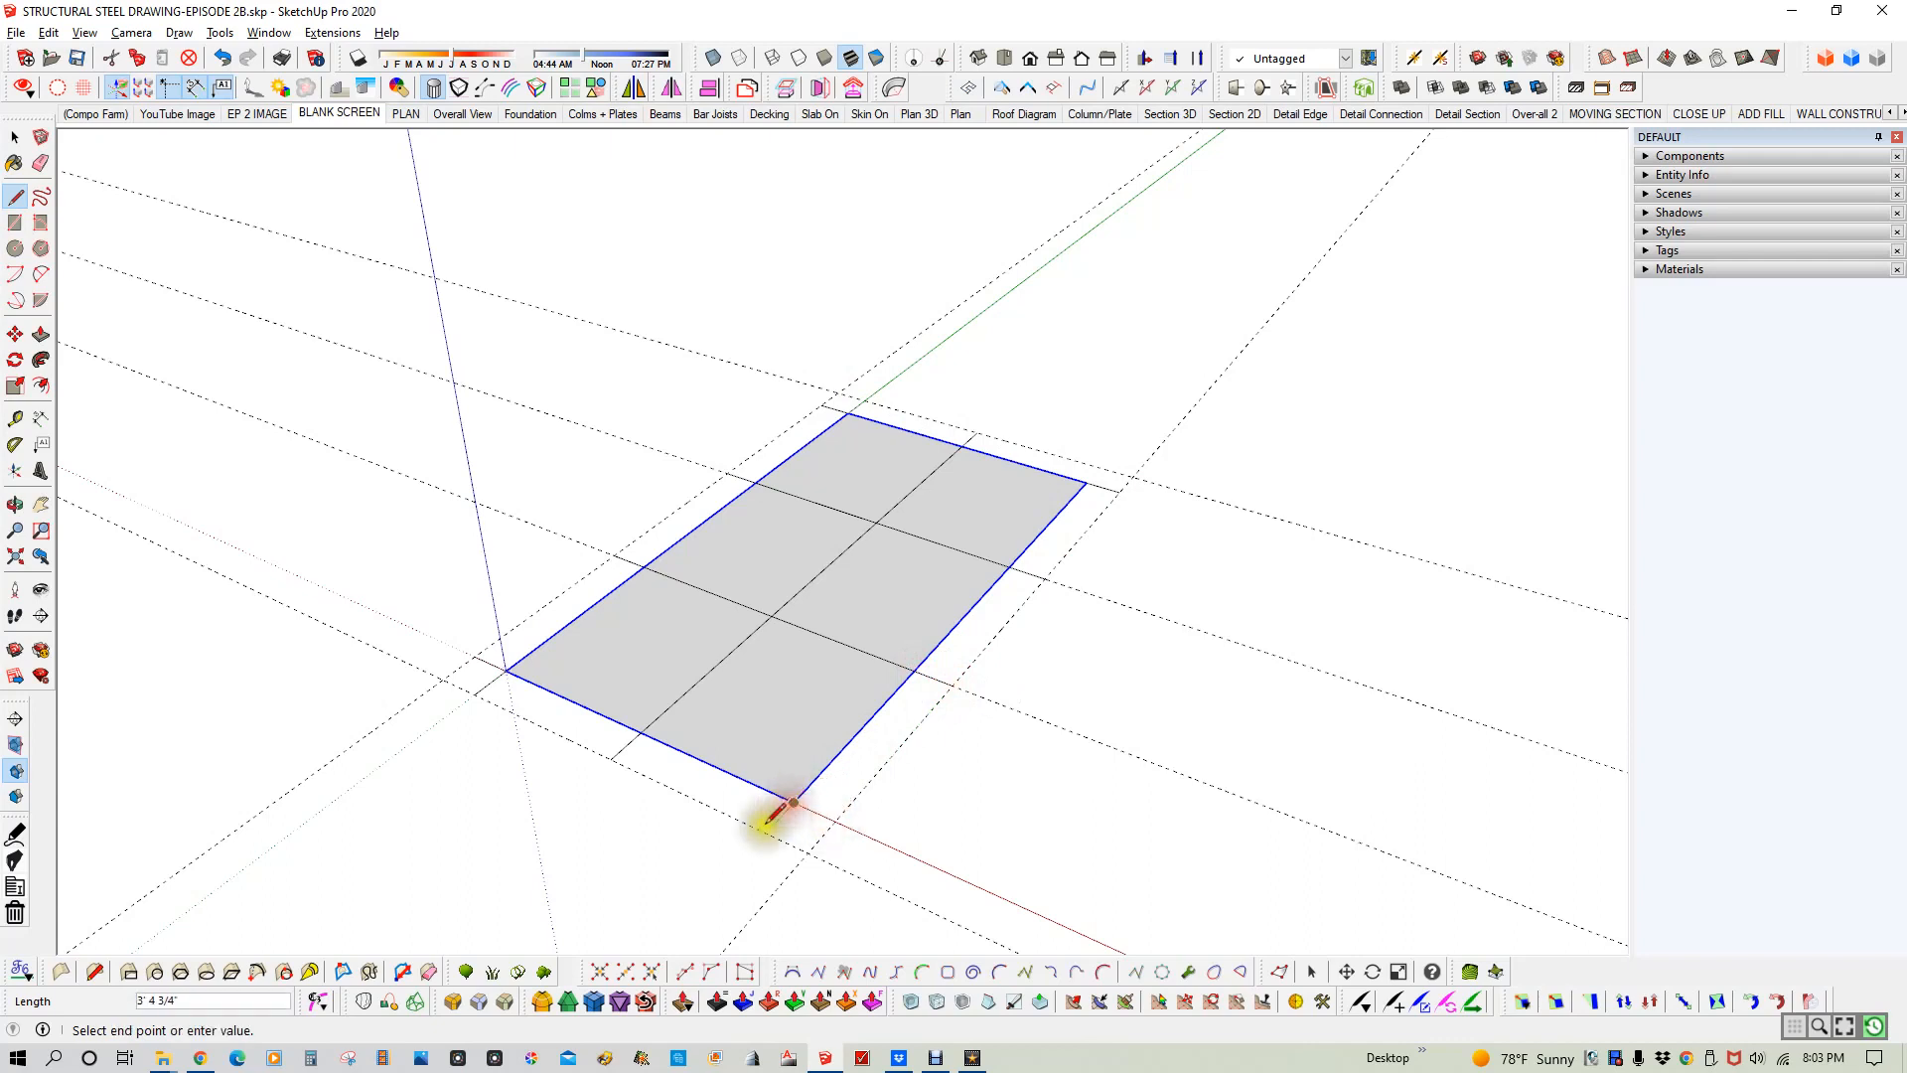
key("space")
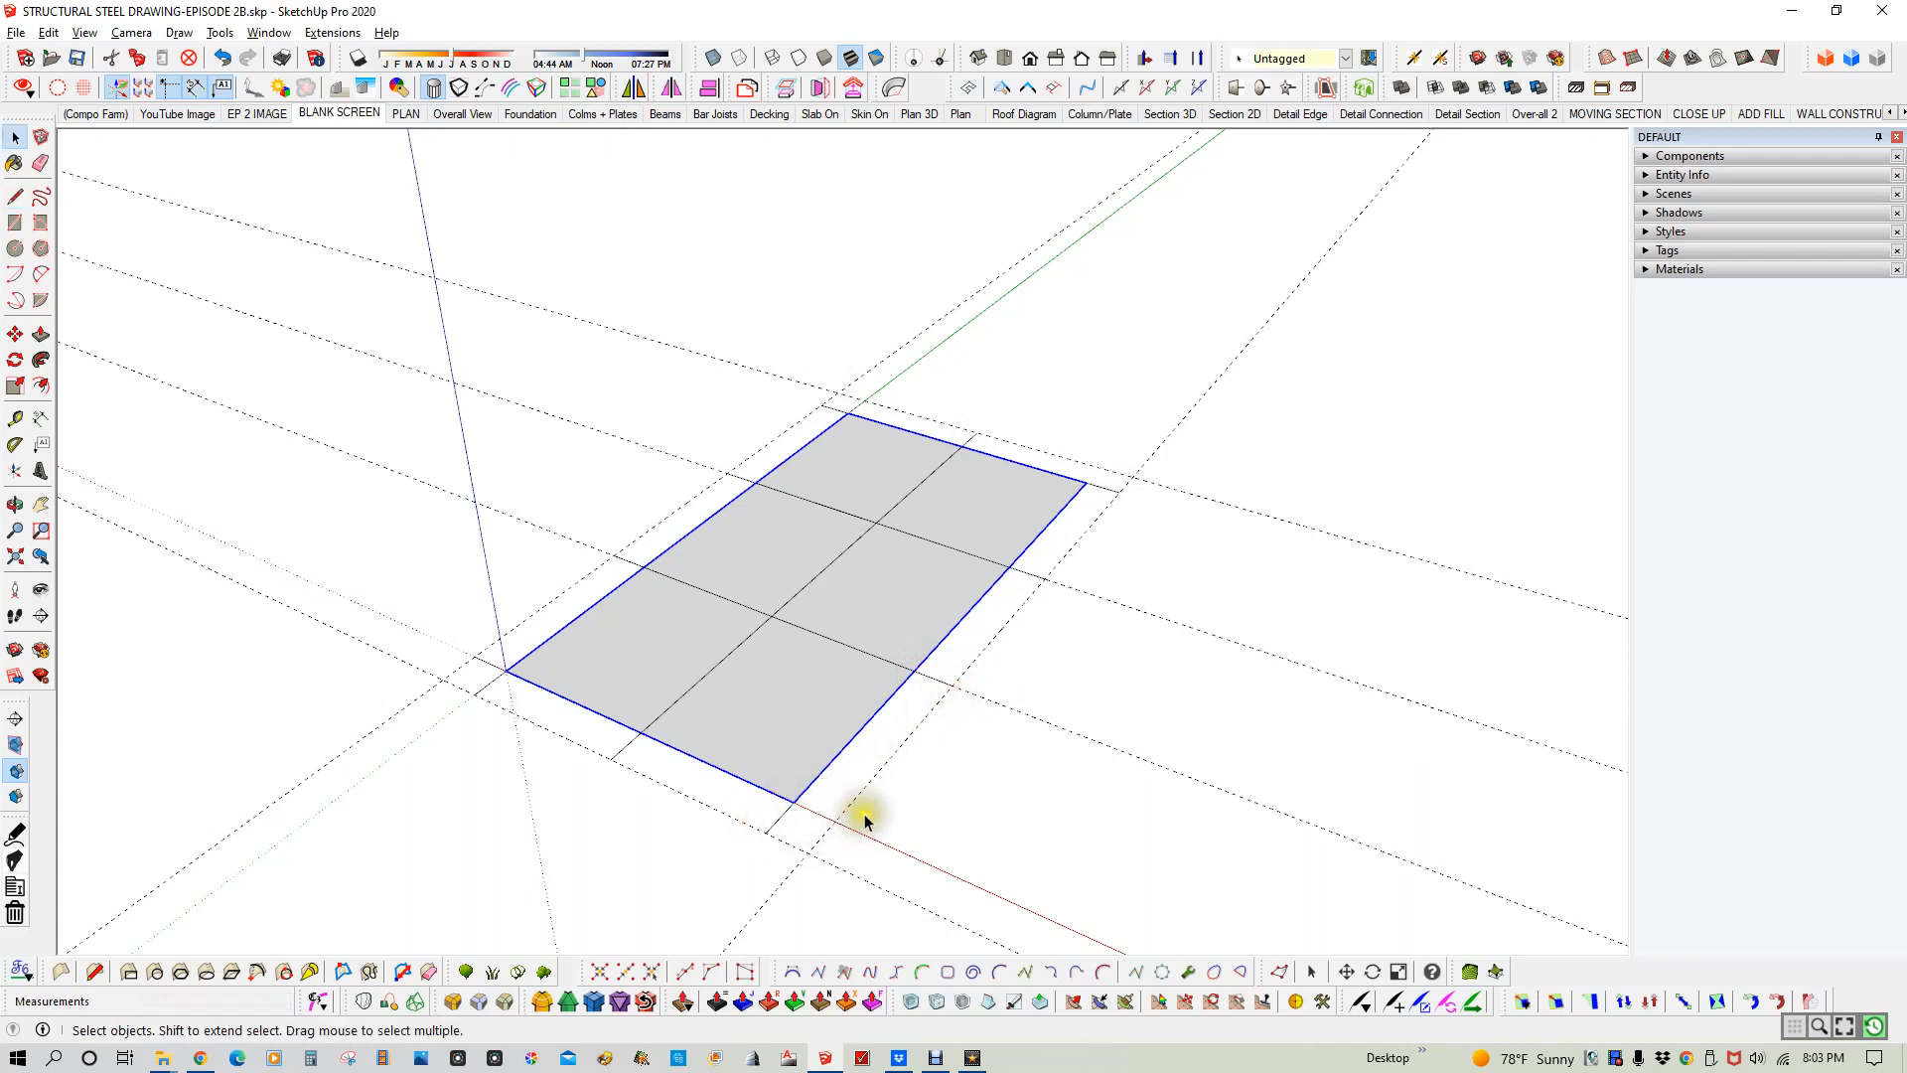
- Select individual extension lines, grid segments and faces one at a time to check how the layout is divided
left_click(681, 852)
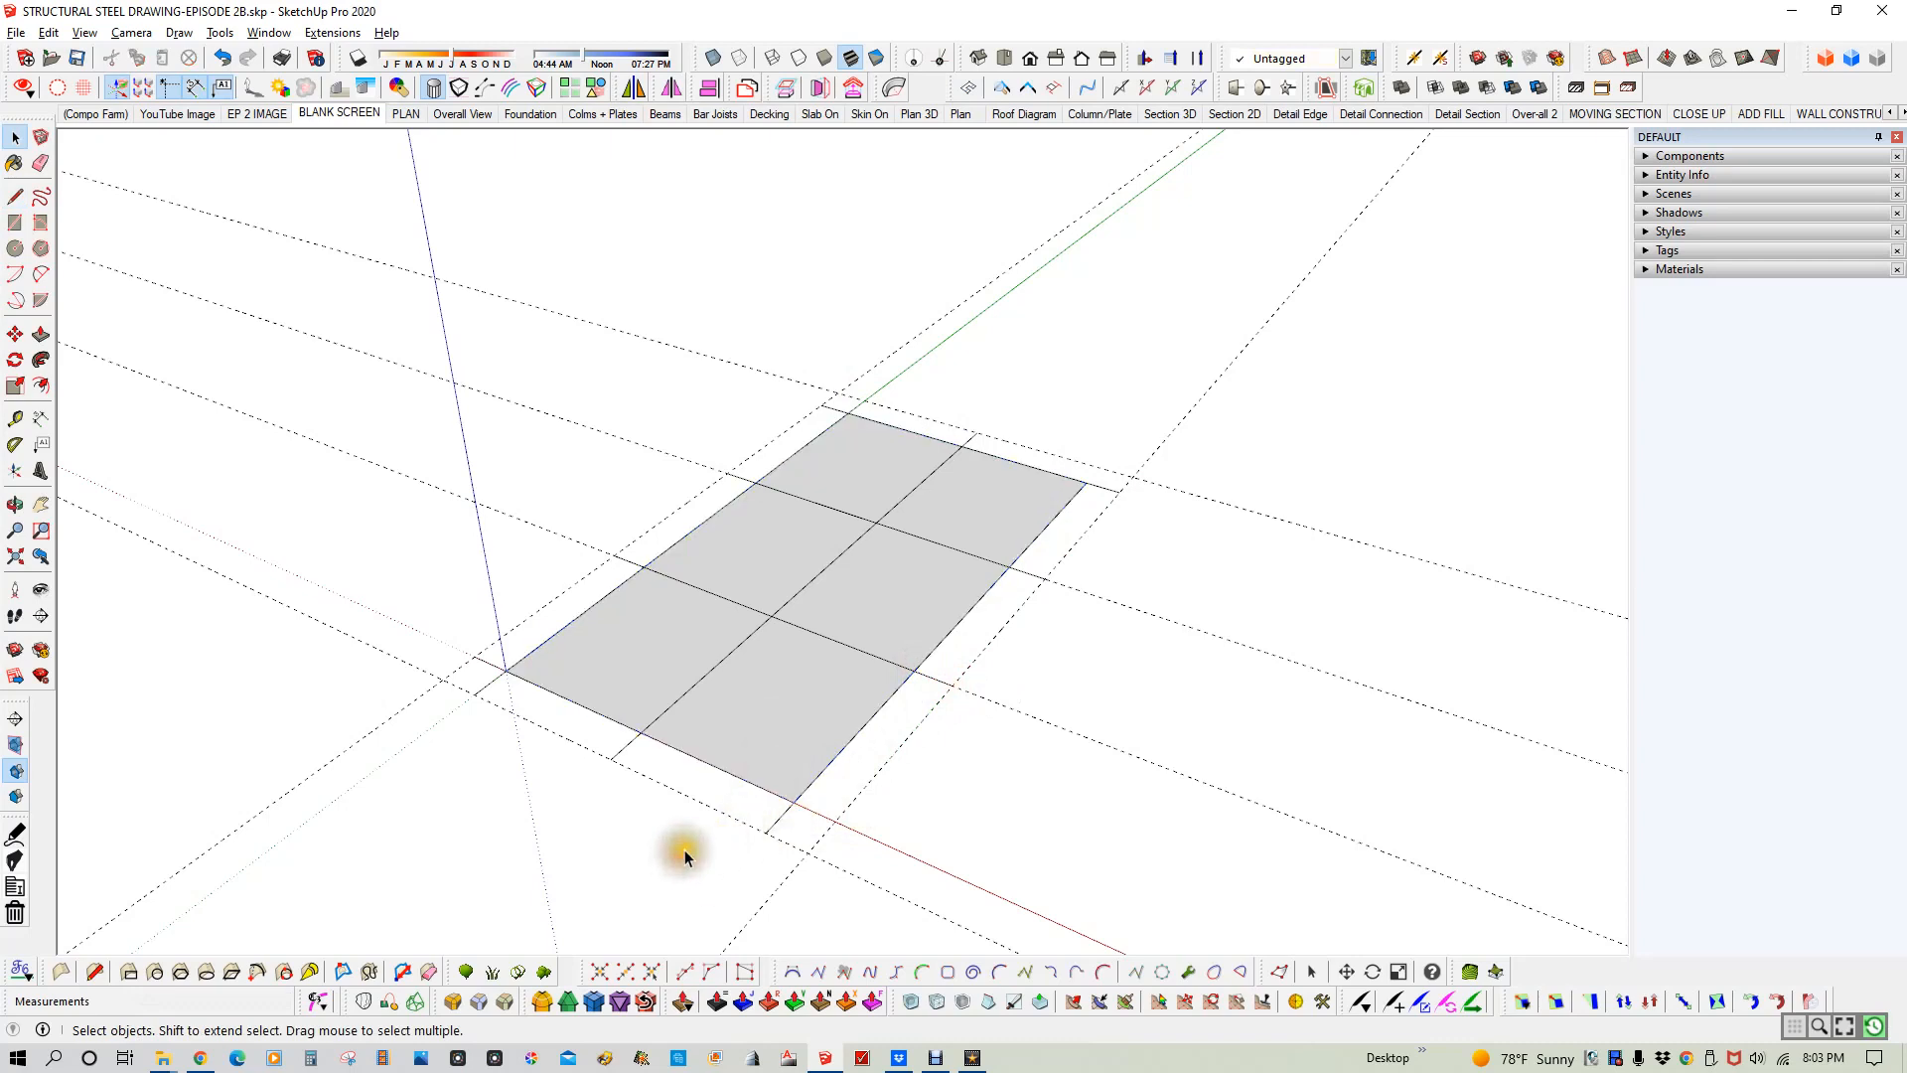
left_click(781, 822)
left_click(632, 745)
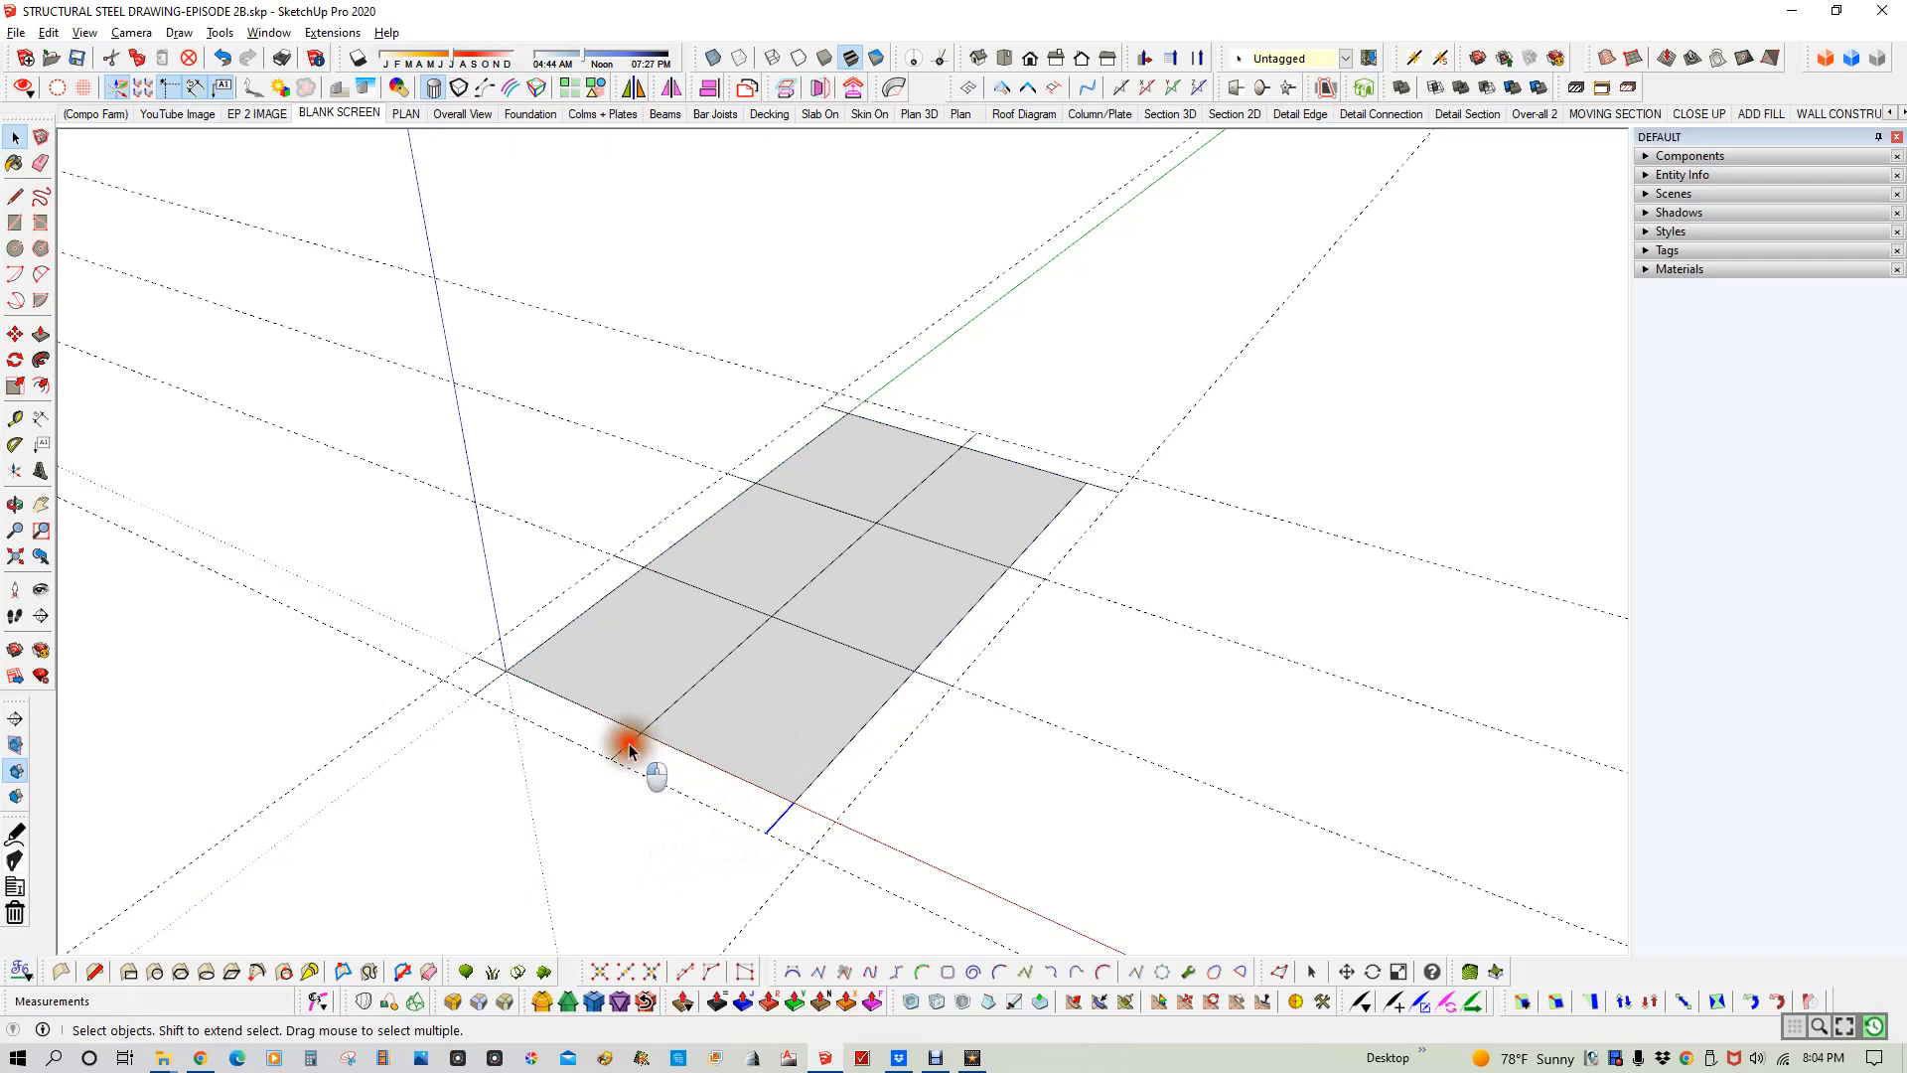
left_click(491, 685)
left_click(490, 661)
left_click(725, 660)
left_click(797, 628)
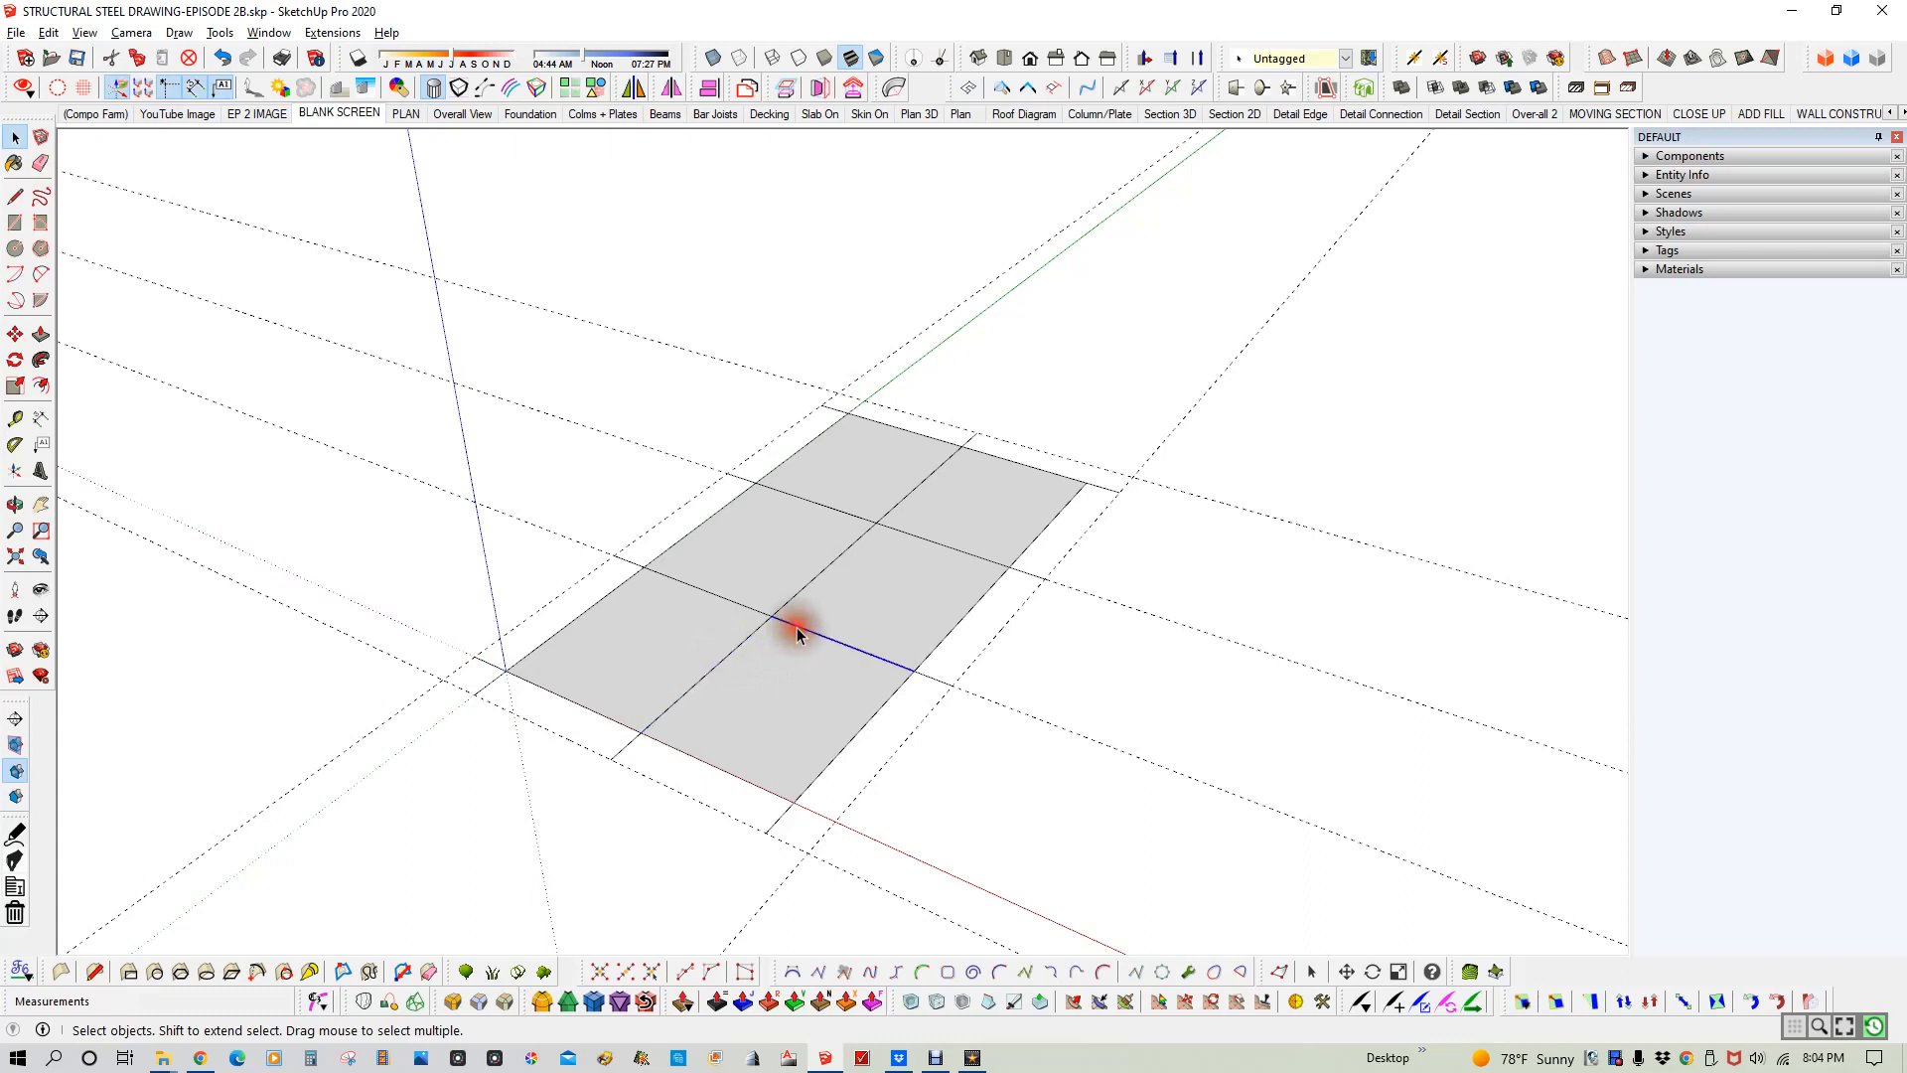
left_click(751, 608)
left_click(724, 619)
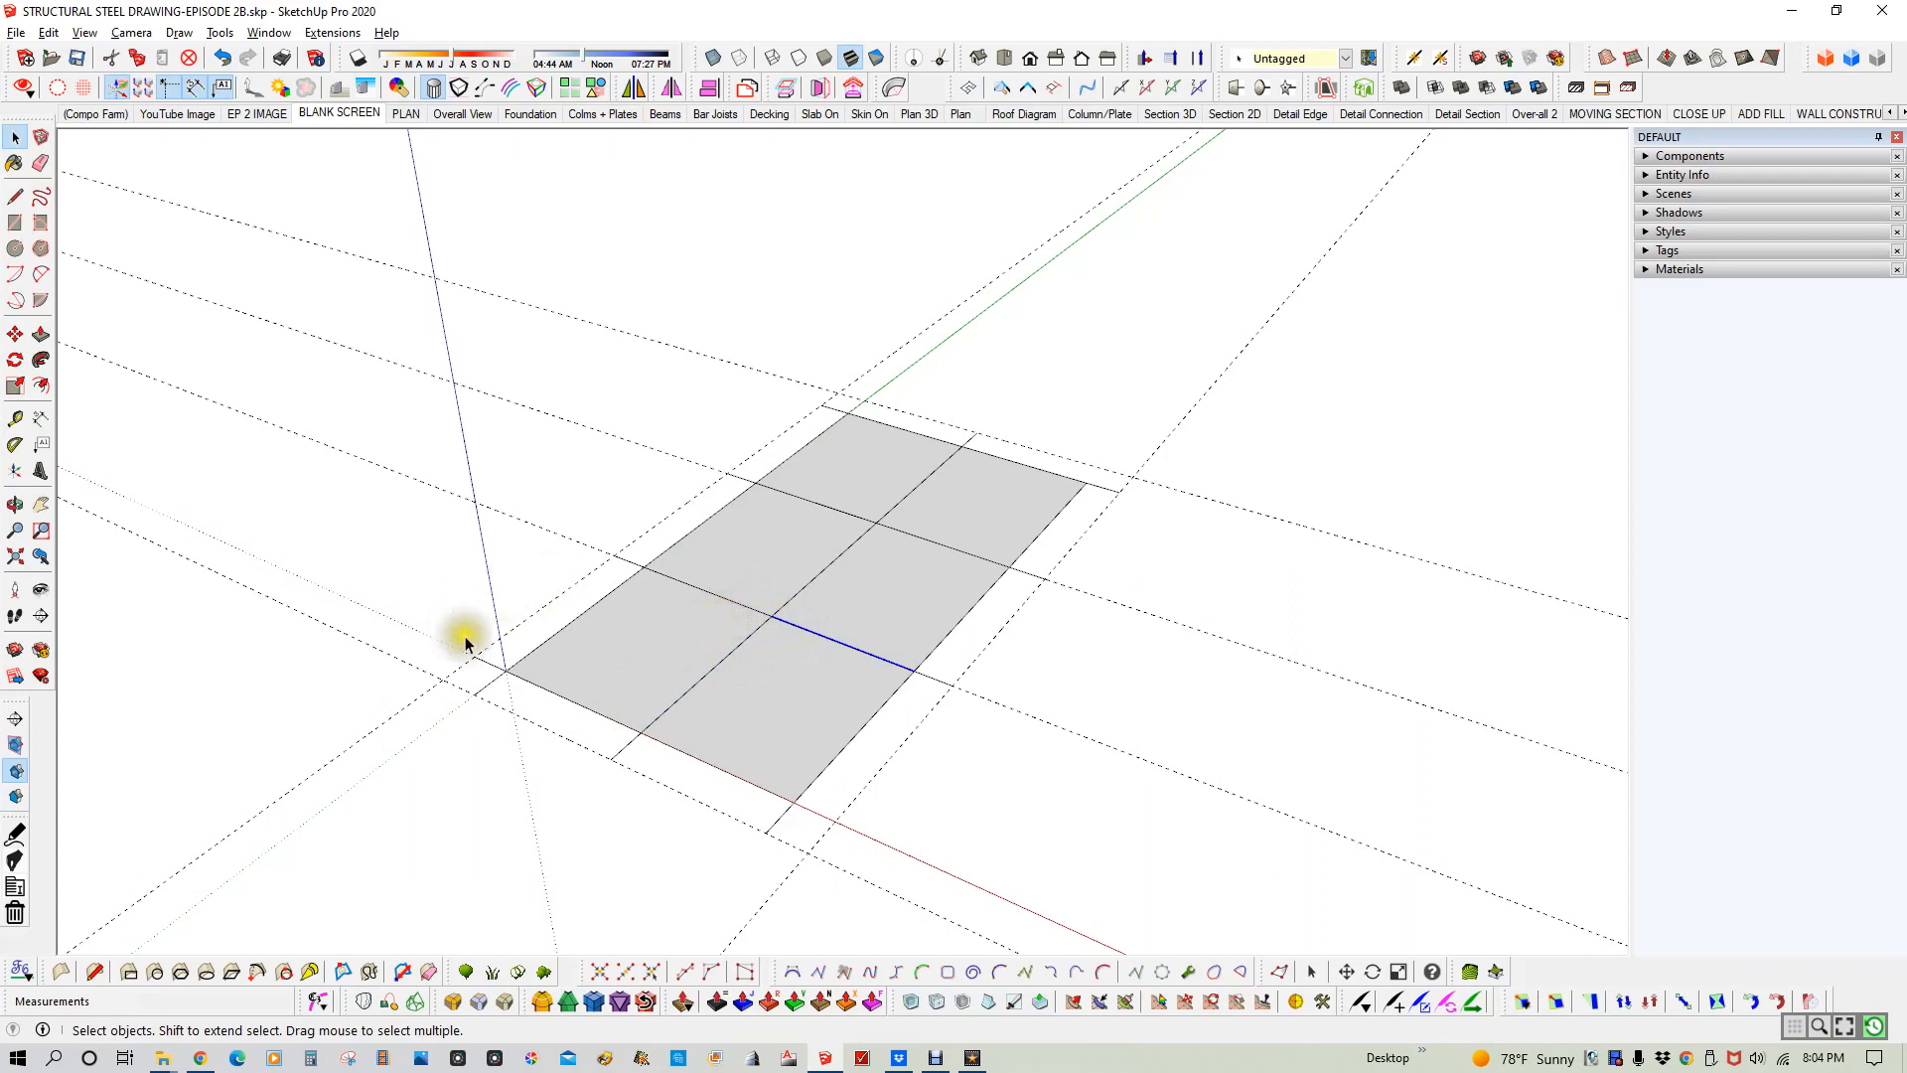
- Draw a 12-inch radius circle centred on the end of the origin corner's extension line at the near short-side guide
key("c")
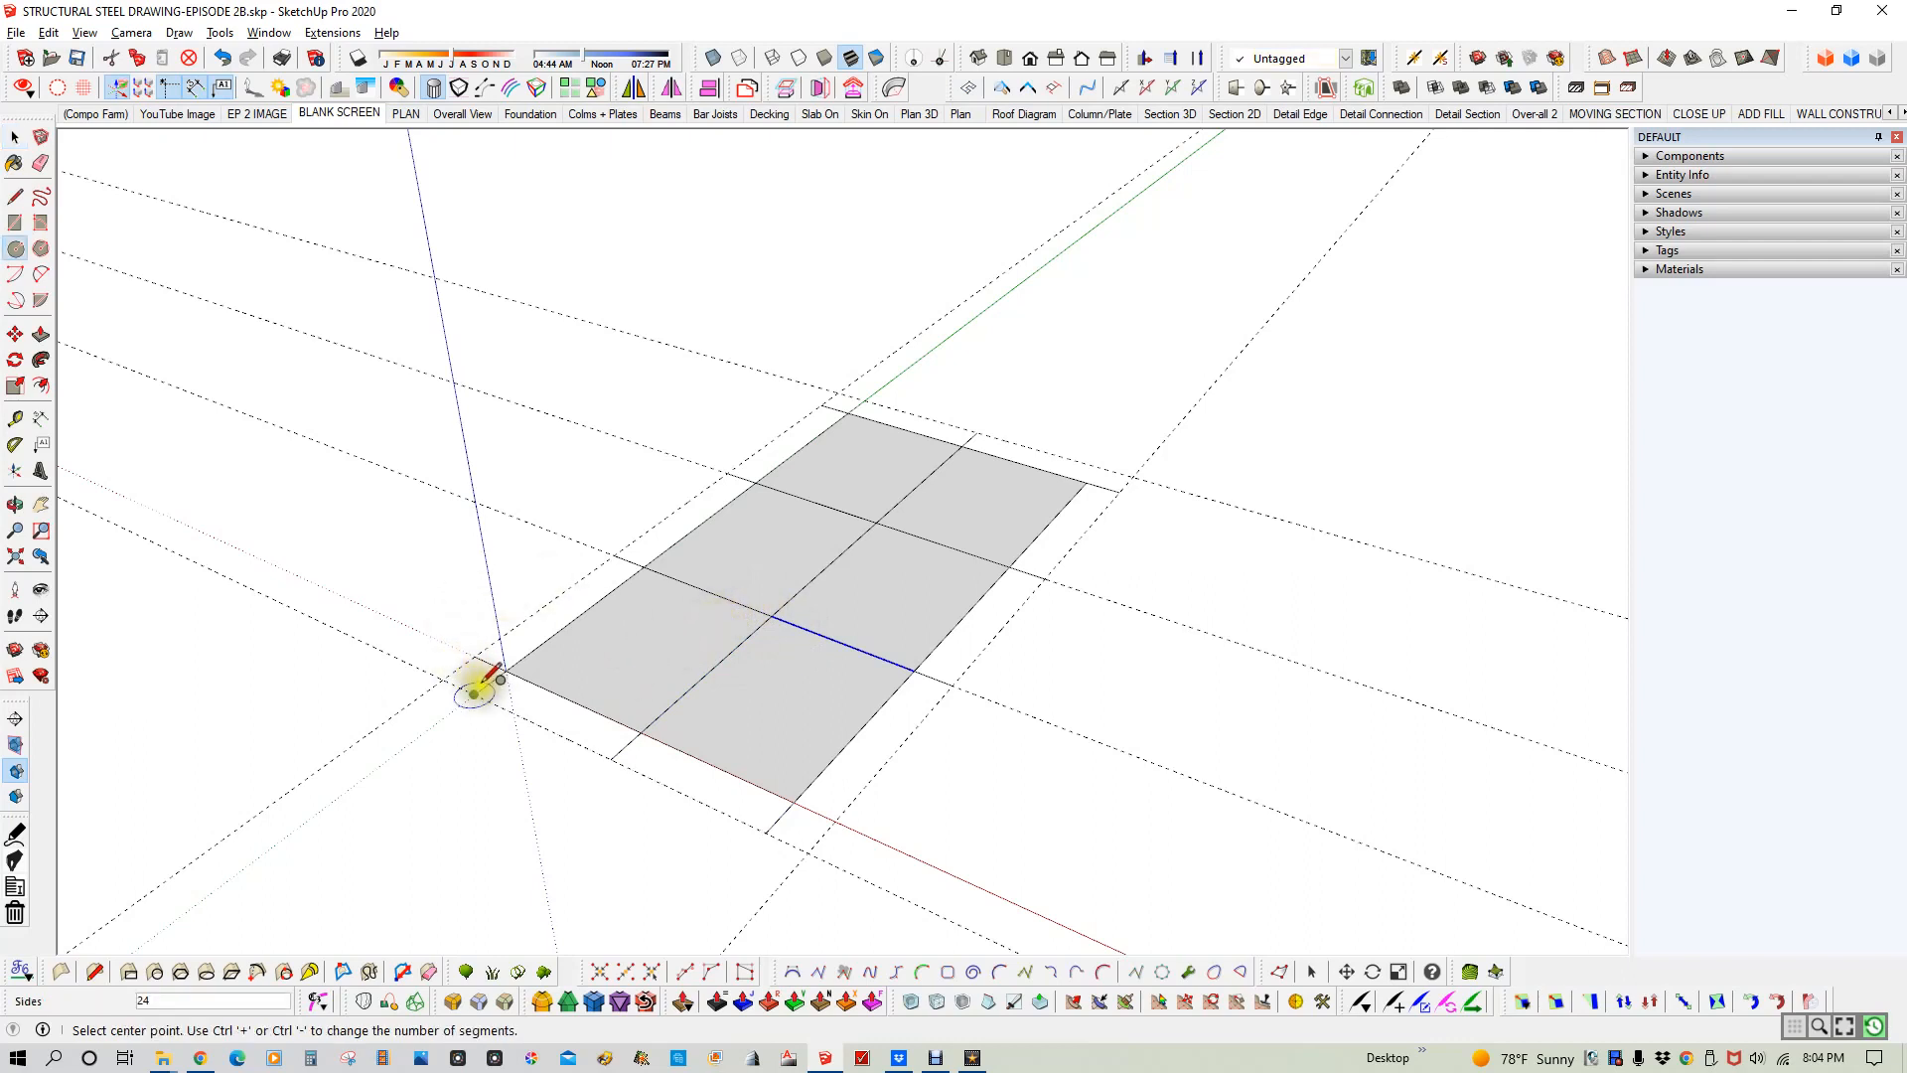
scroll(473, 685, "up", 4)
scroll(475, 700, "up", 3)
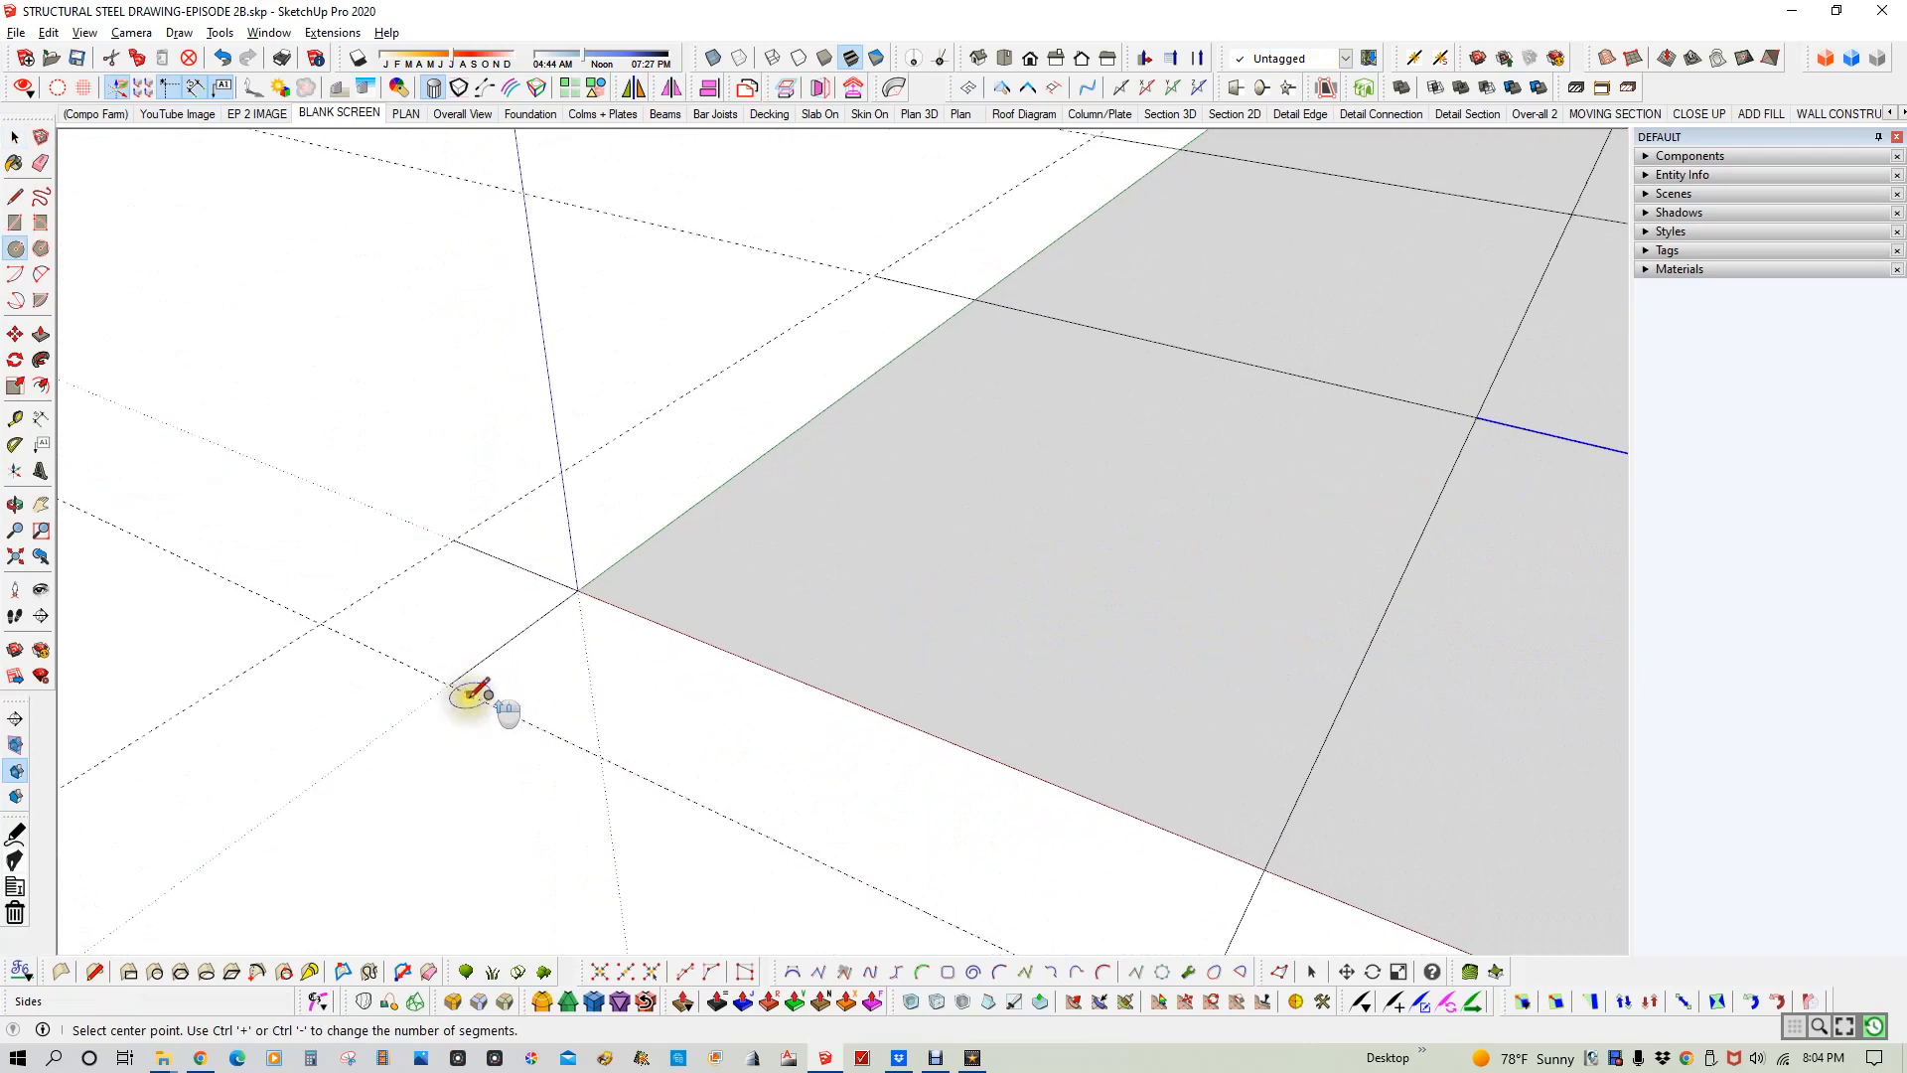
left_click(458, 683)
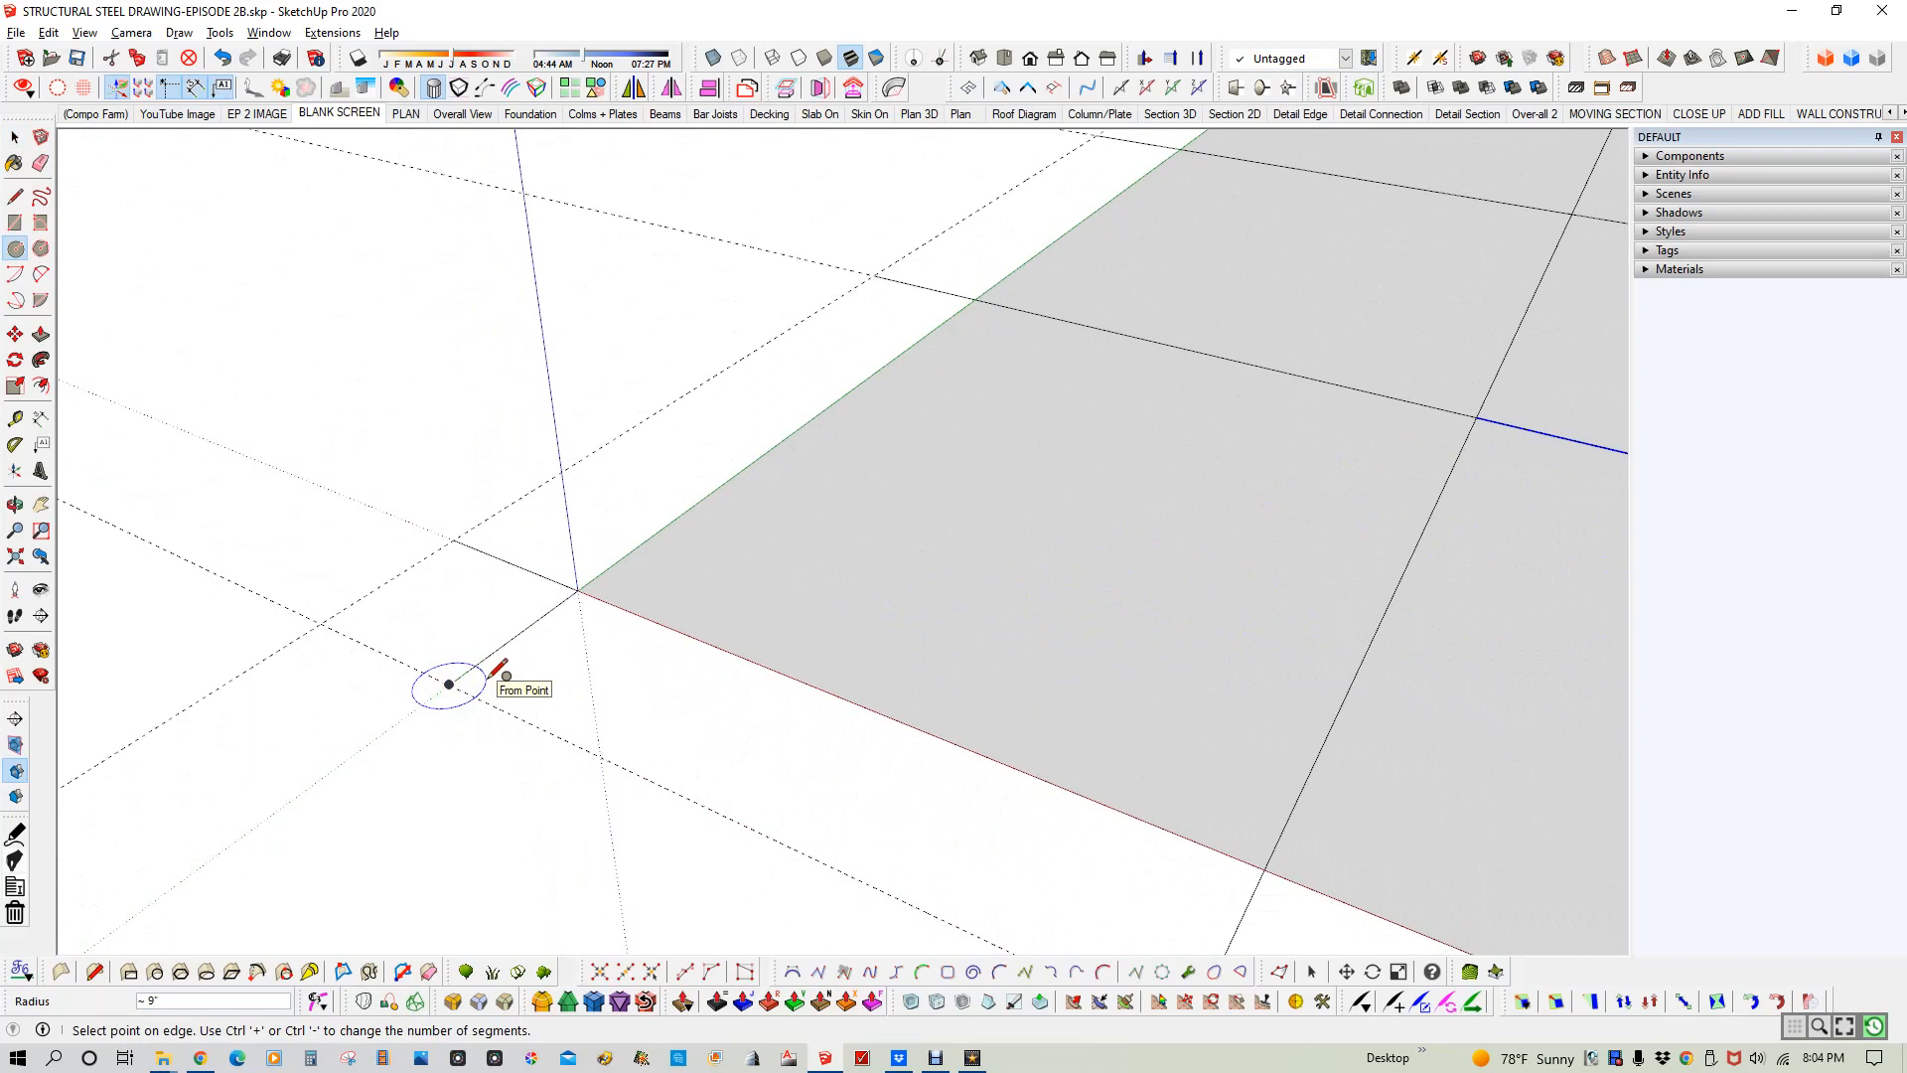
key("Return")
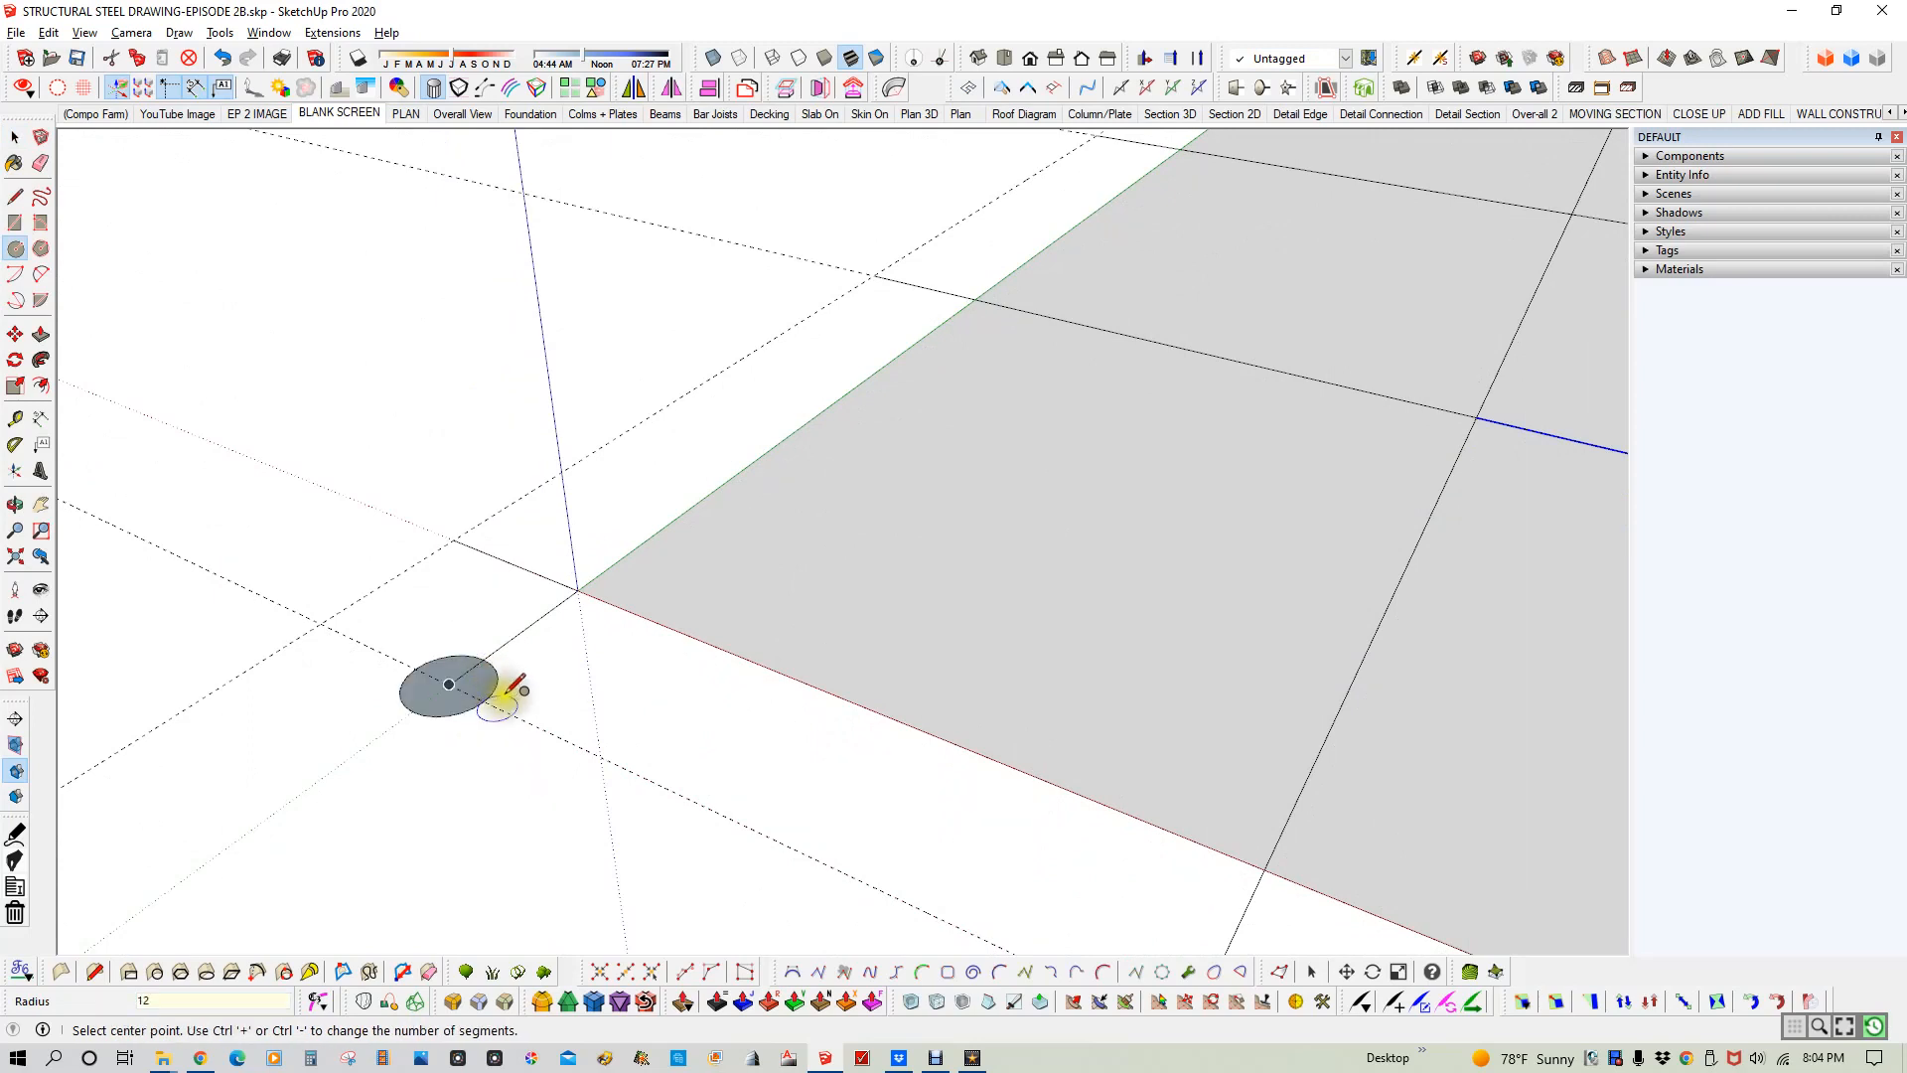
- Delete the face and the piece of extension line inside the circle
key("space")
left_click(465, 683)
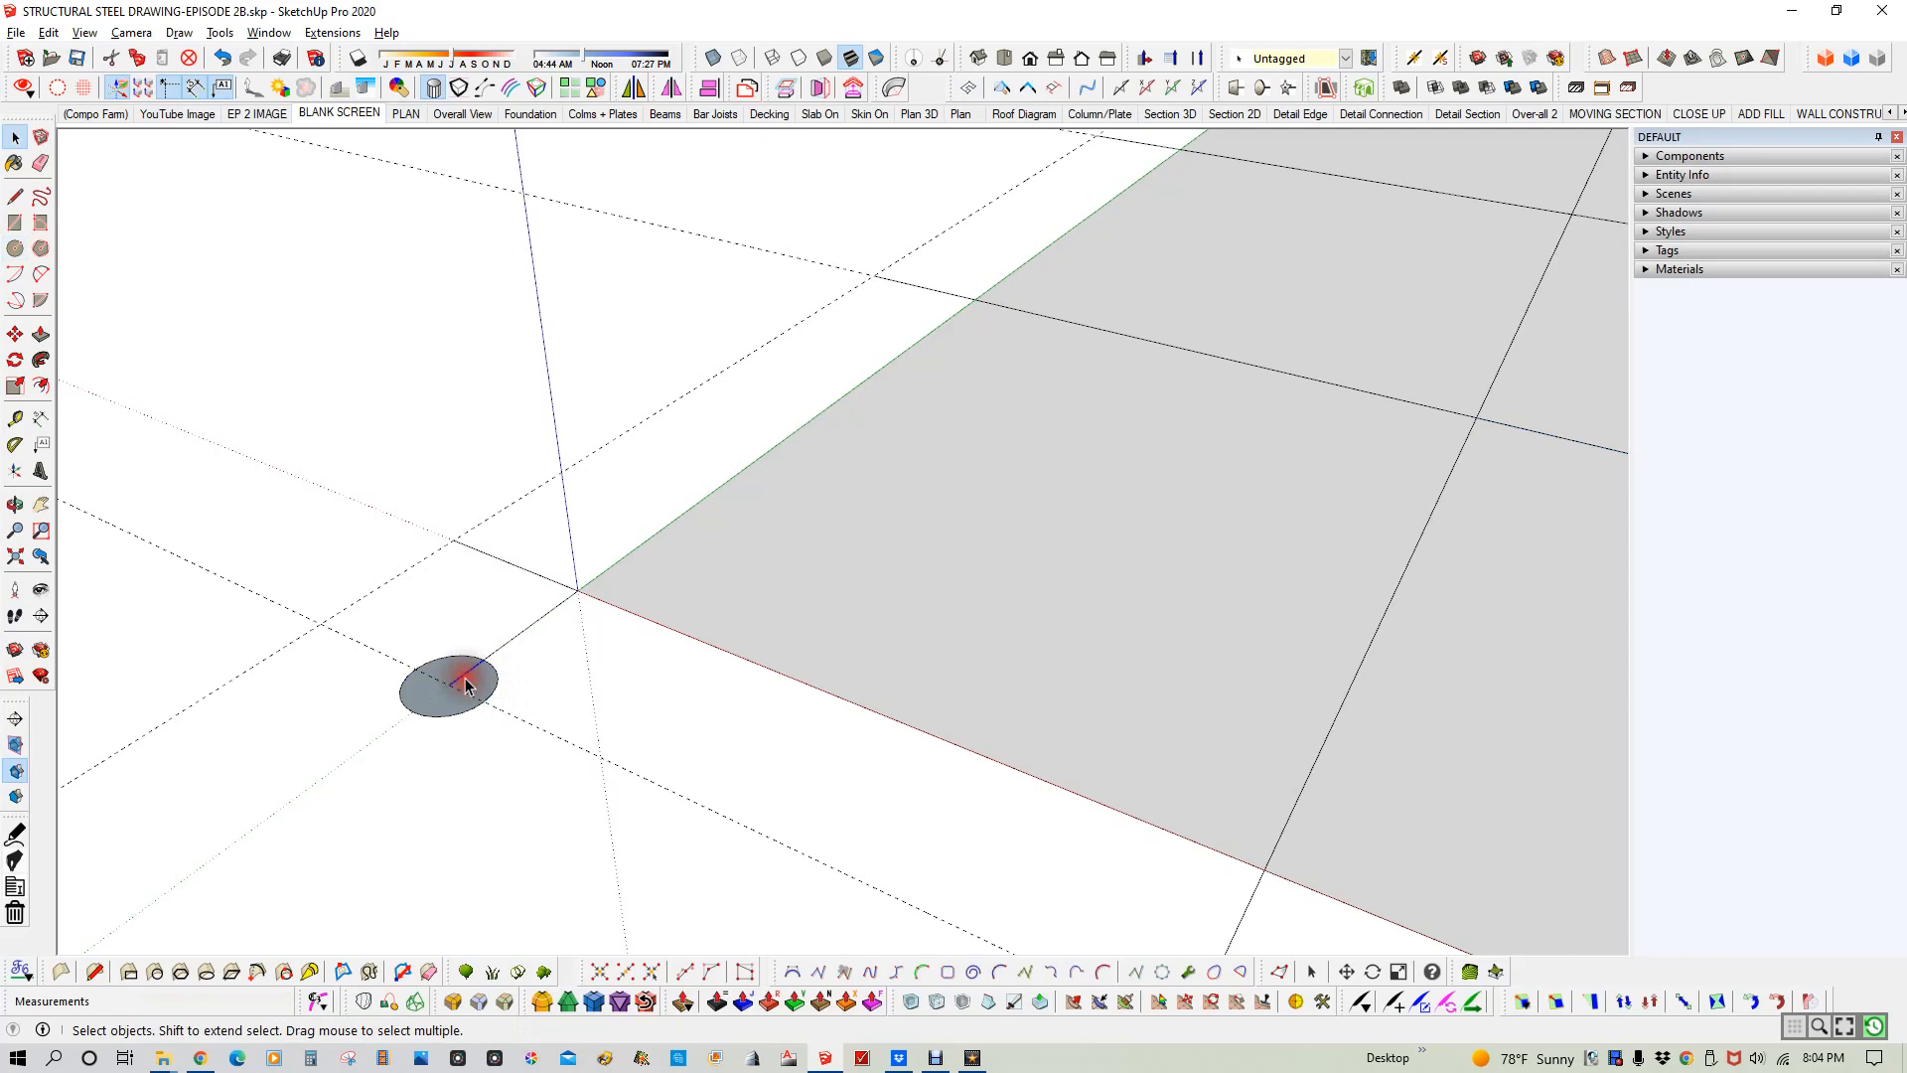
left_click(467, 682)
key("Delete")
- Copy the circle 16' along the near short edge, from the origin corner to the centre grid line
scroll(452, 673, "down", 2)
scroll(449, 677, "down", 2)
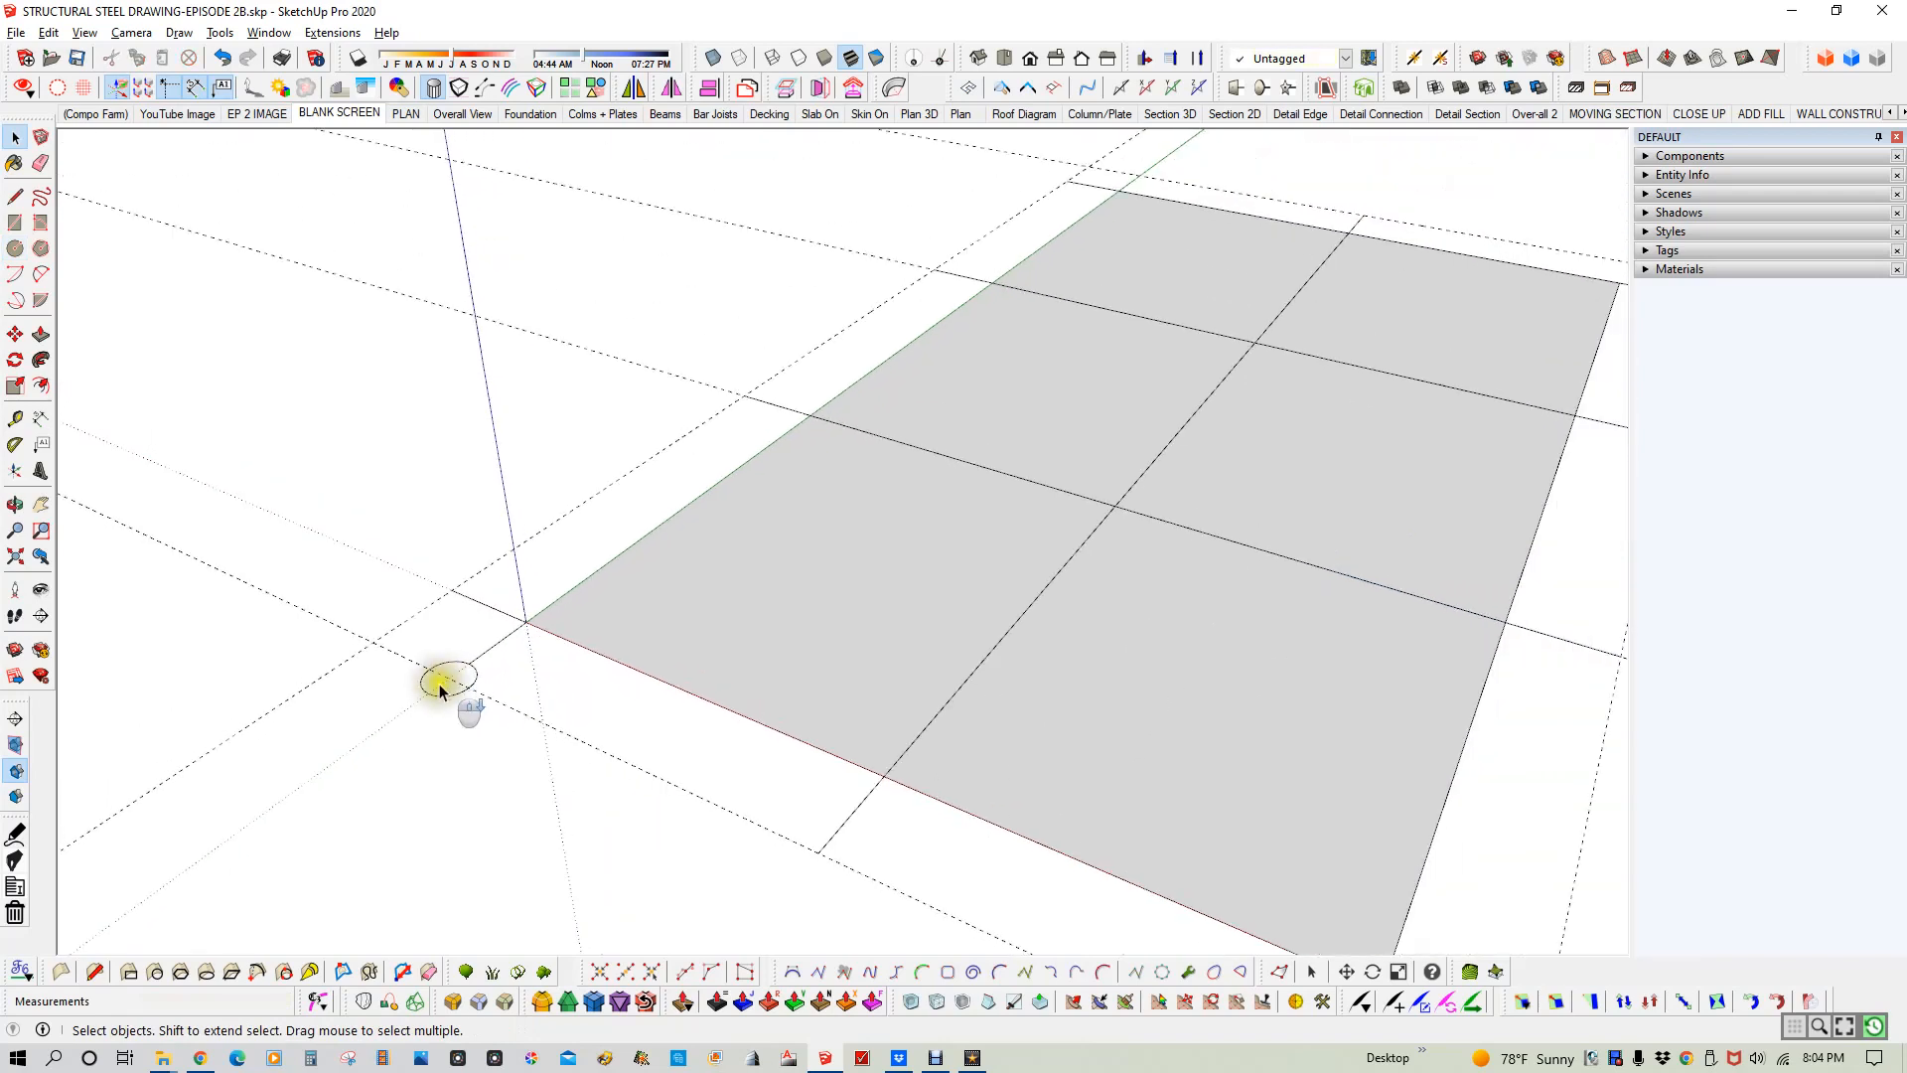
left_click(444, 694)
scroll(427, 675, "down", 3)
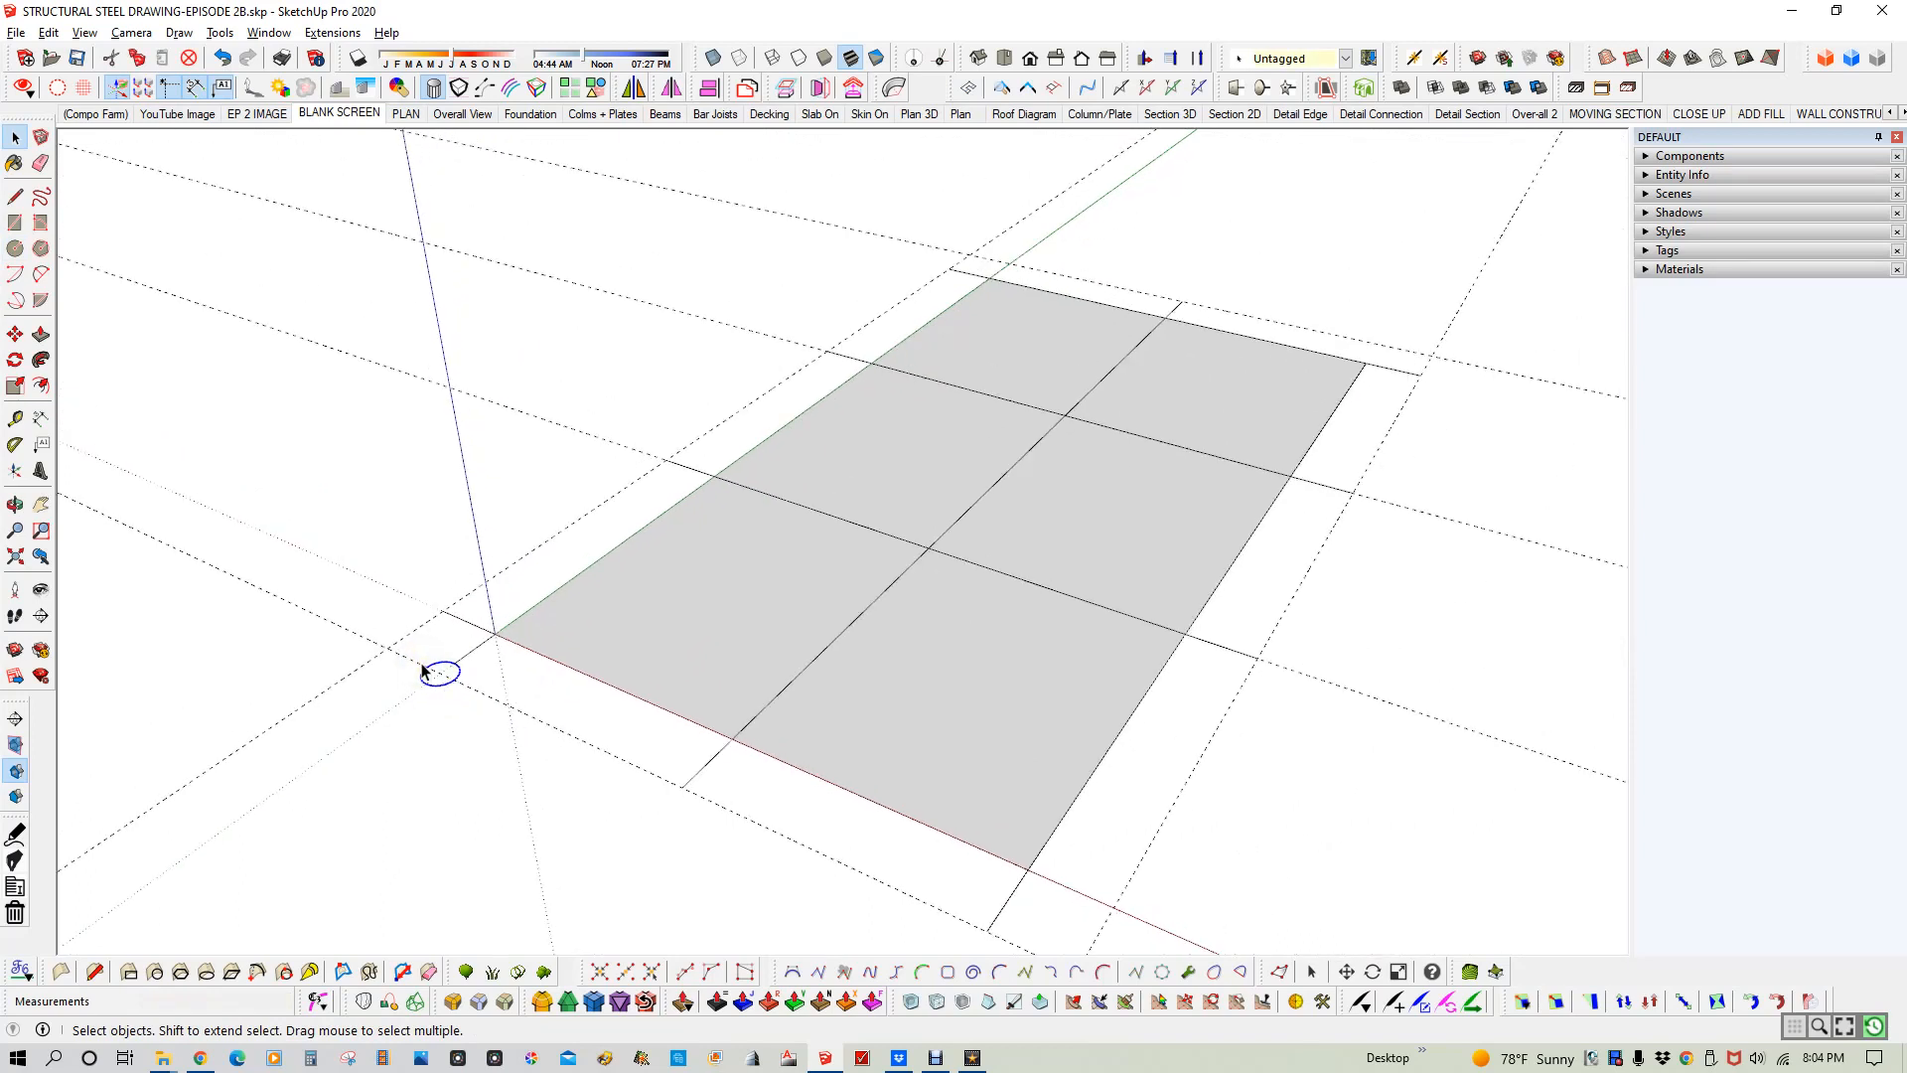
key("m")
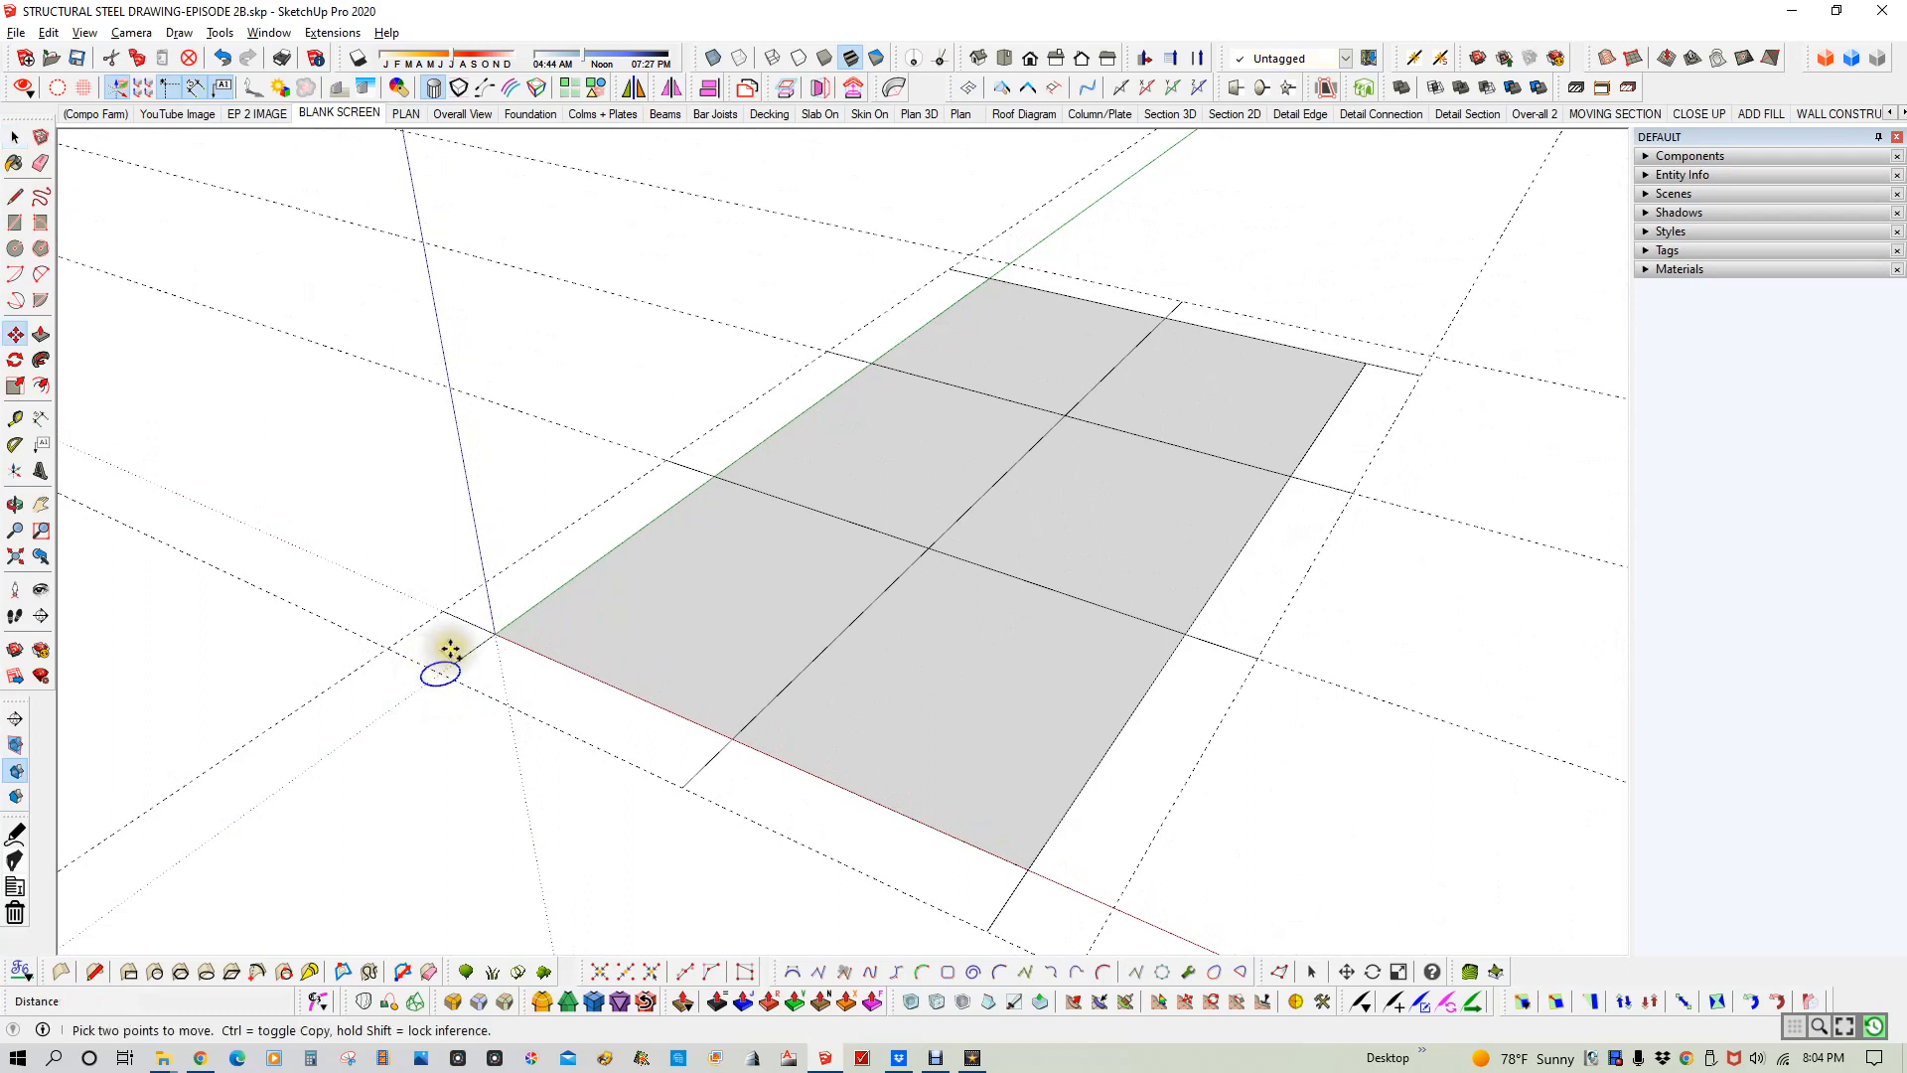
key("ctrl")
left_click(495, 634)
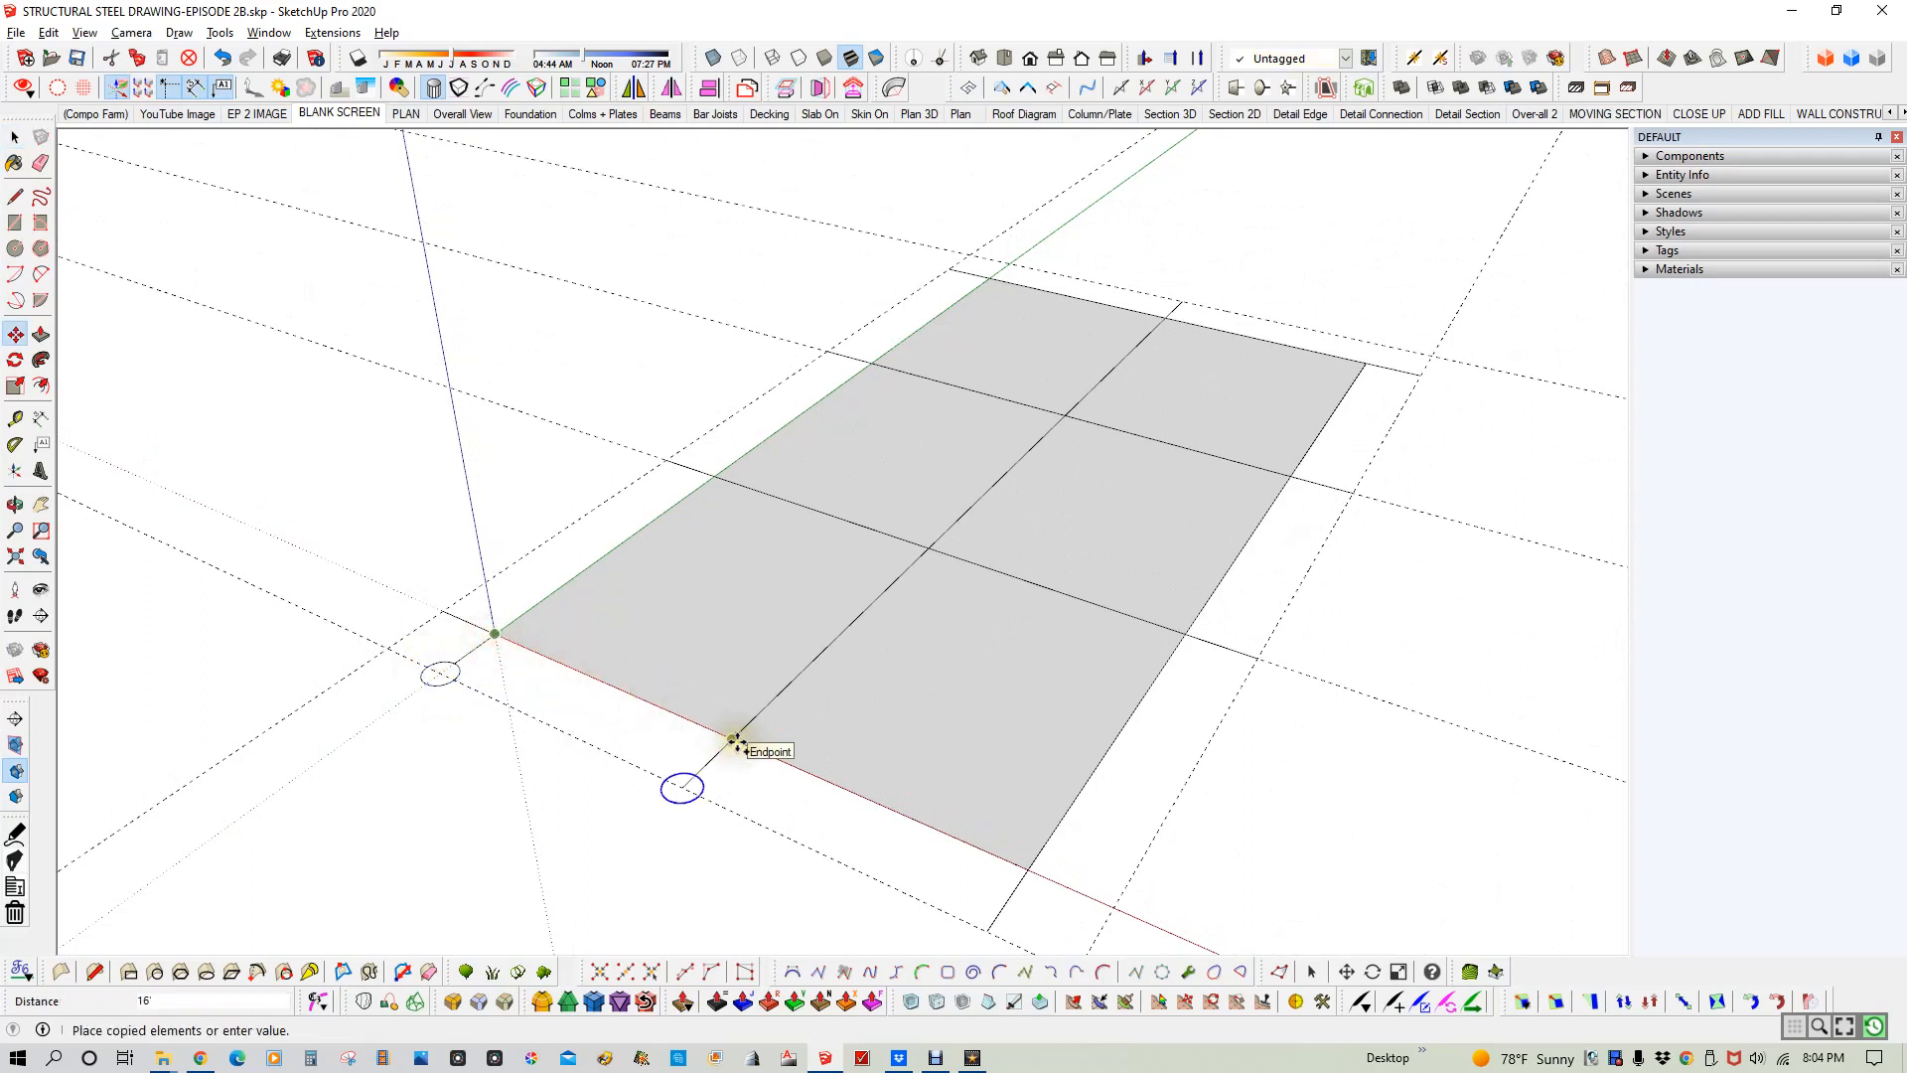
left_click(734, 742)
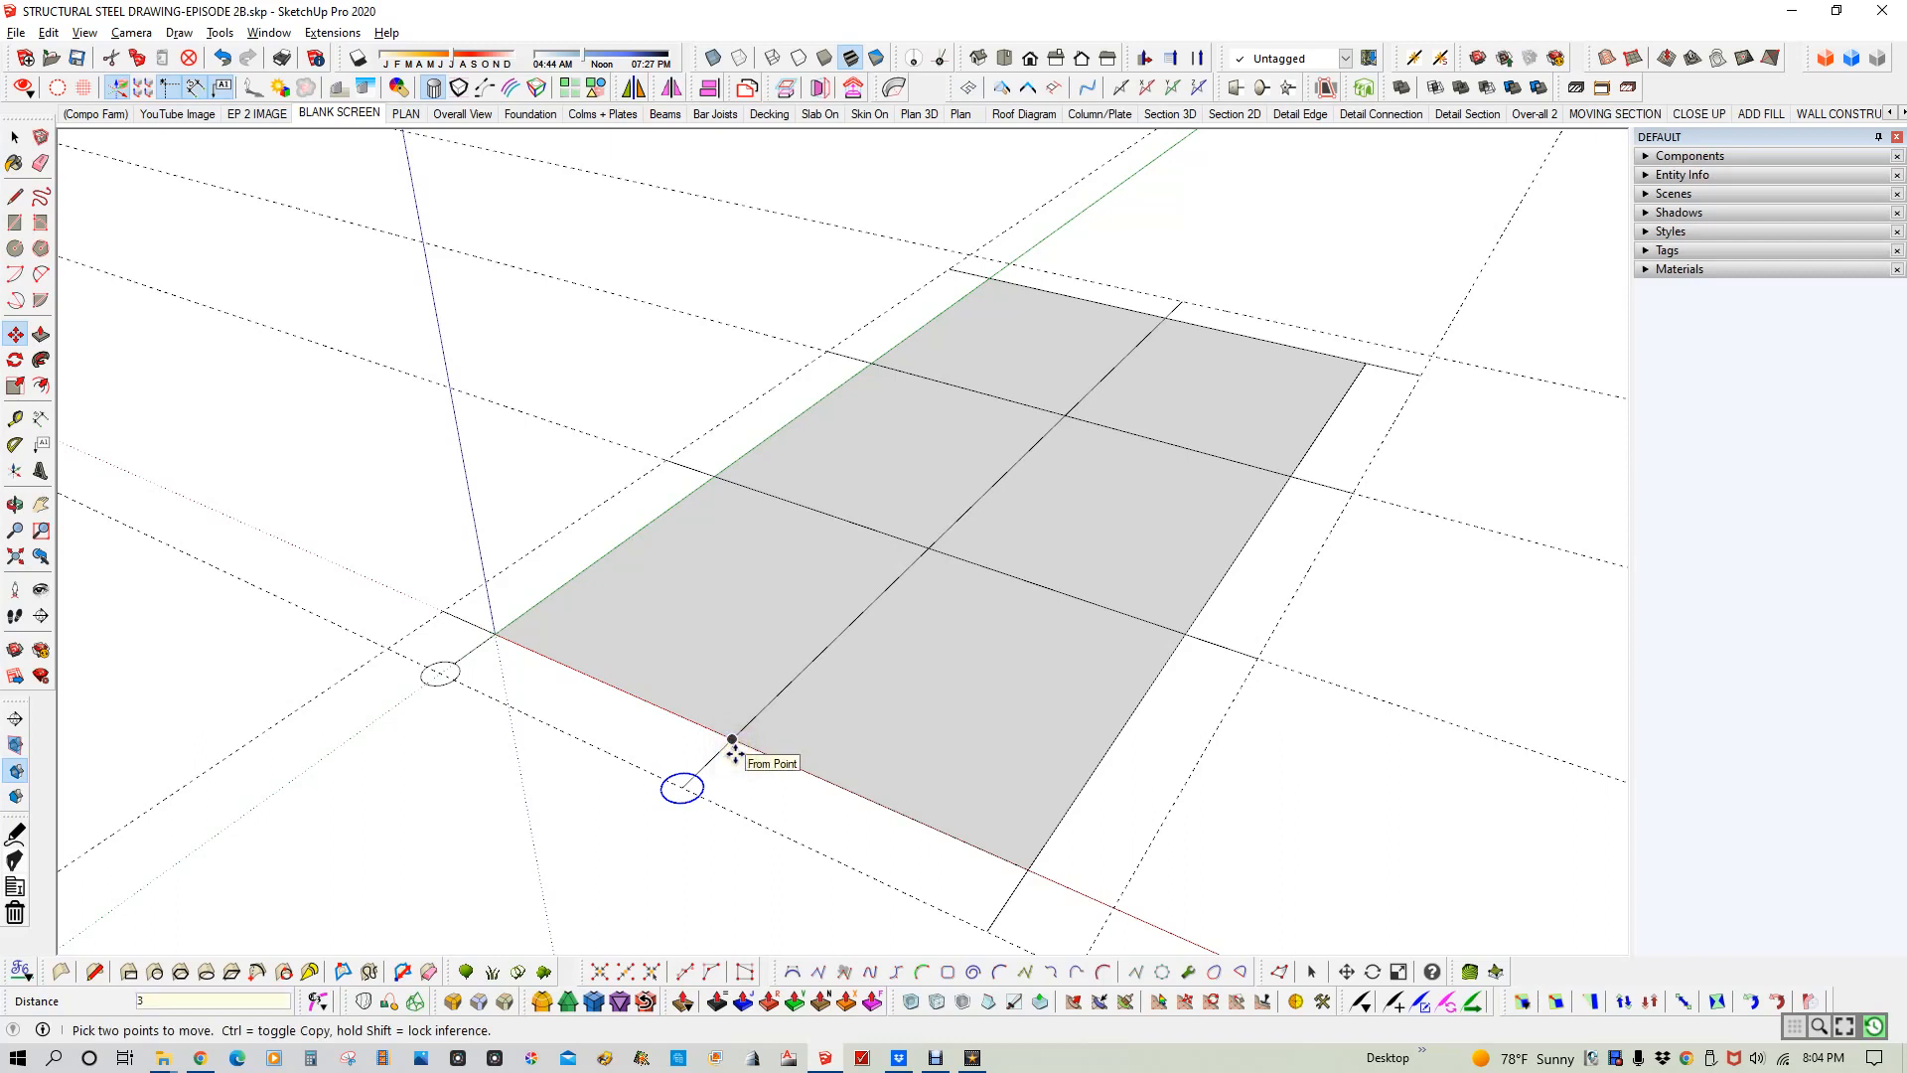
- Try a 3X array of the copied circle and revise it to 2X
key("Return")
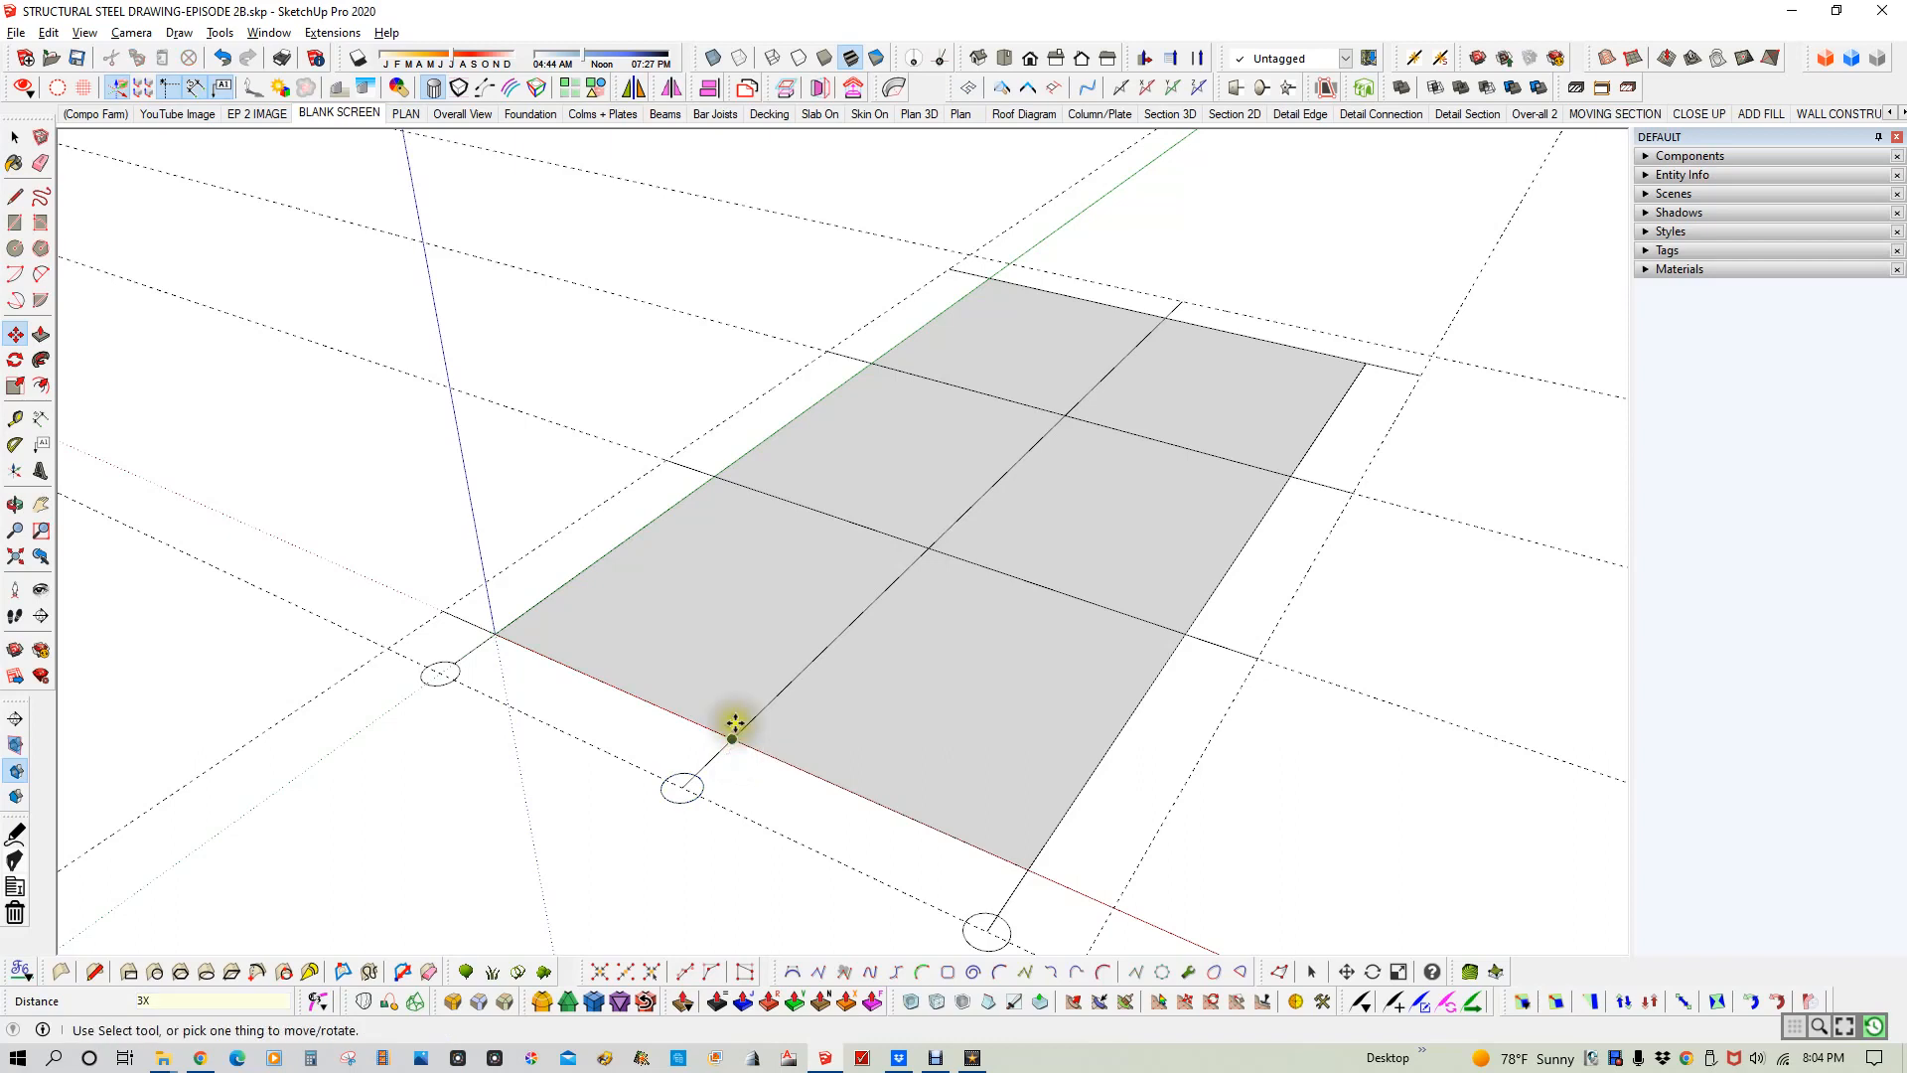
scroll(736, 740, "down", 3)
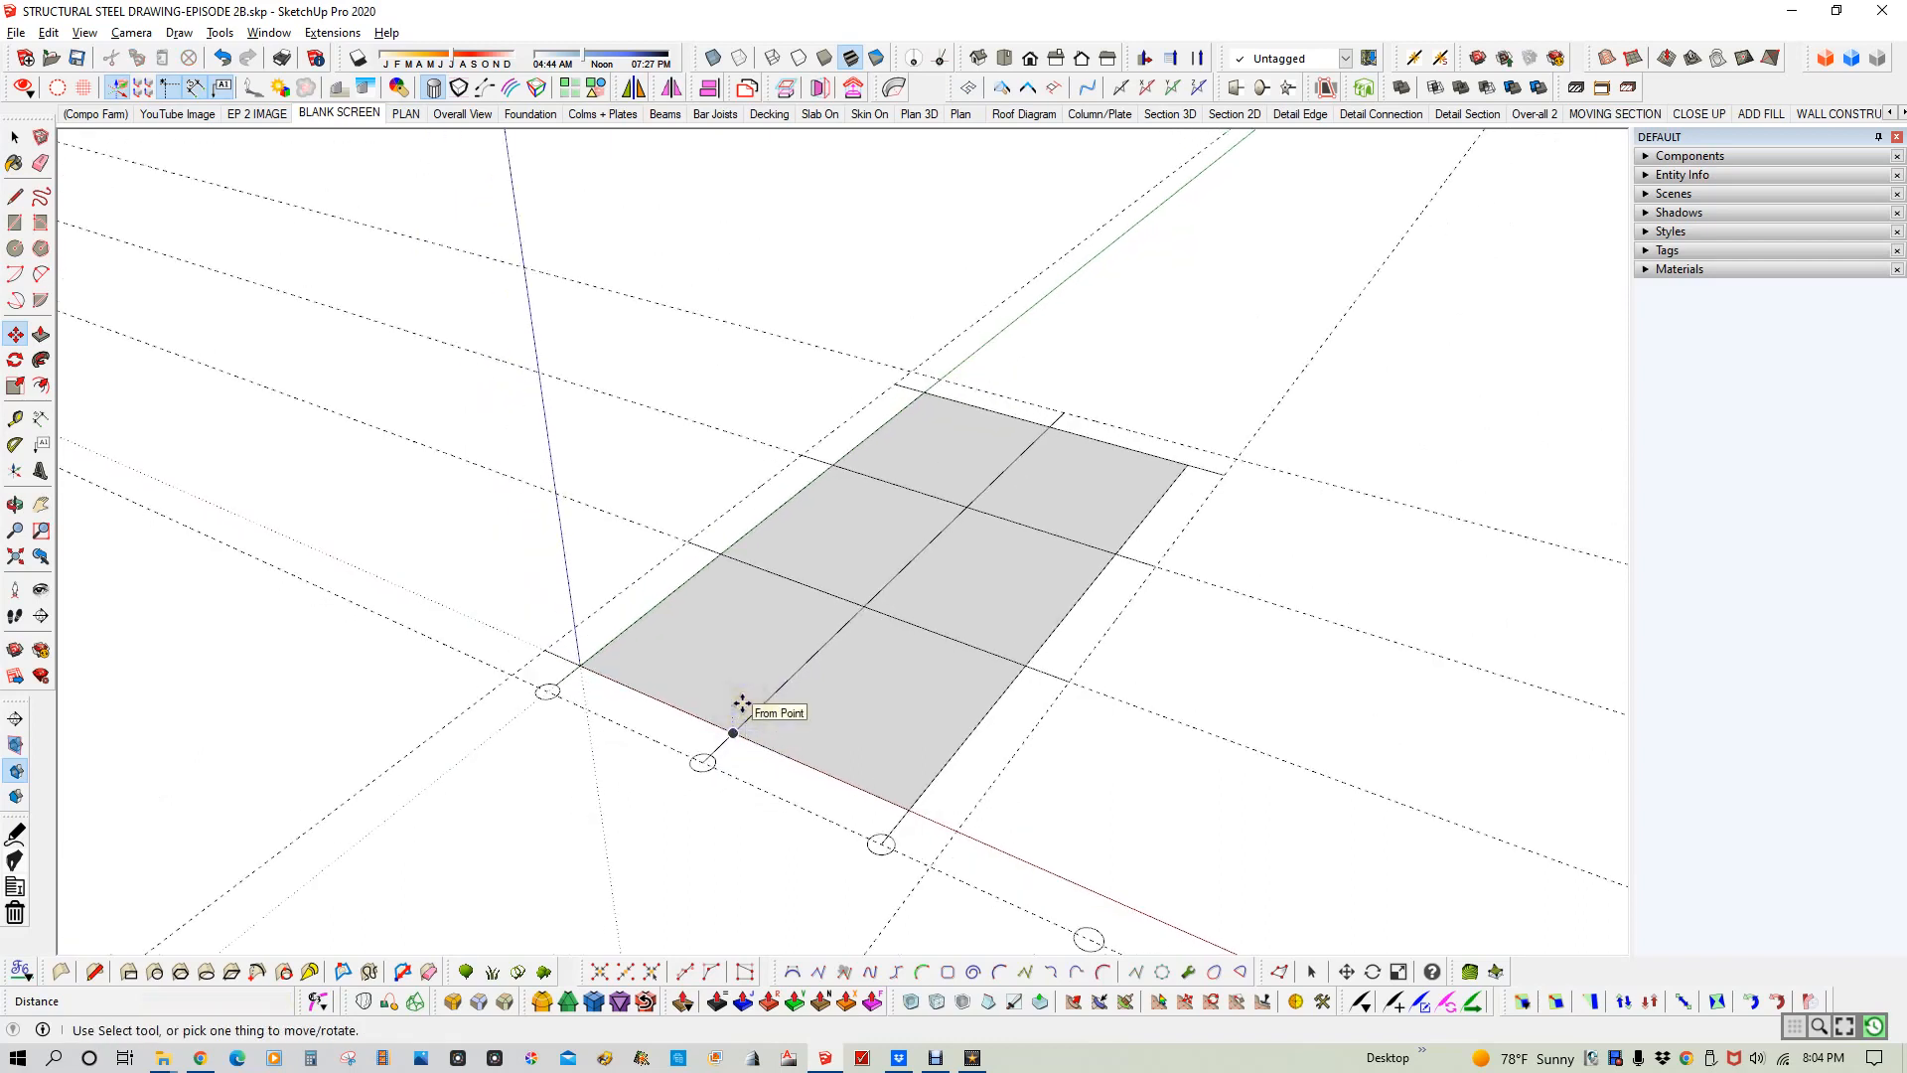
type("2X")
key("space")
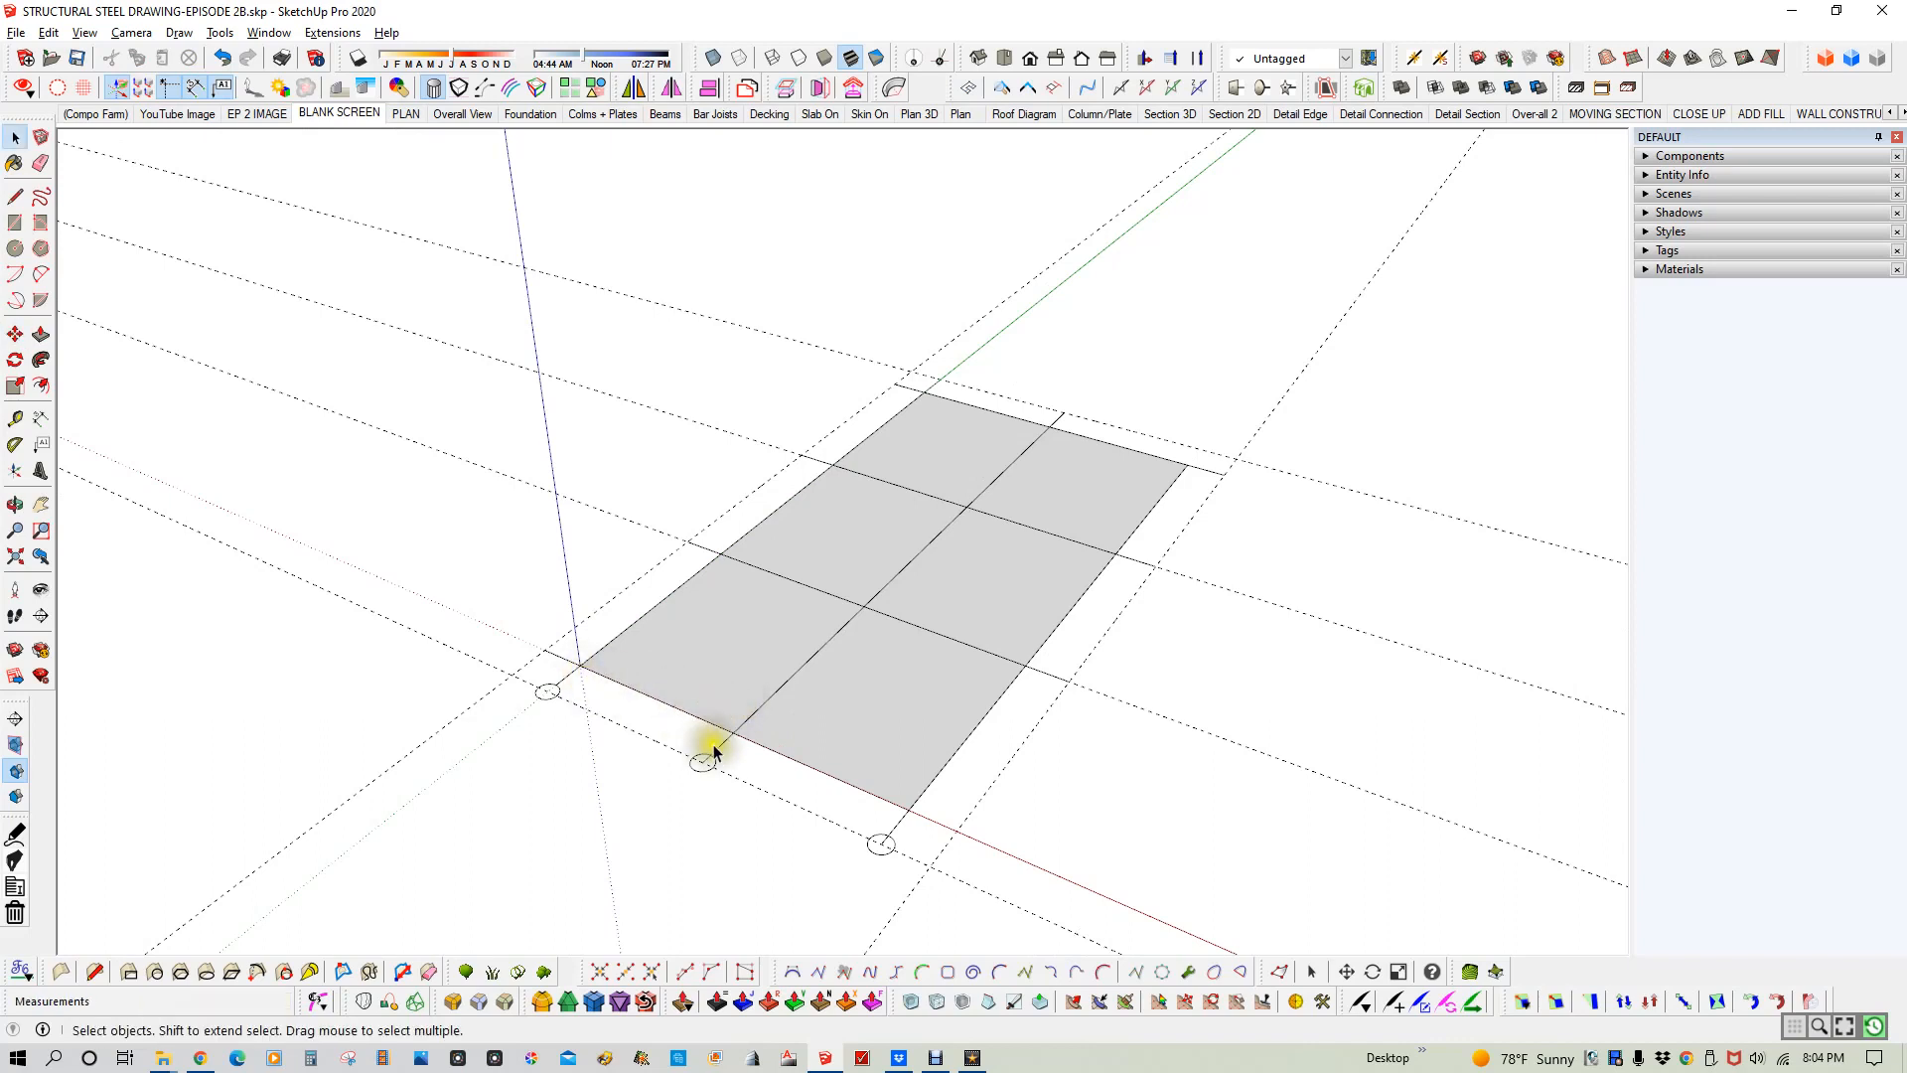
- Erase the pieces of extension line inside the two copied circles along the near short side
scroll(701, 779, "up", 3)
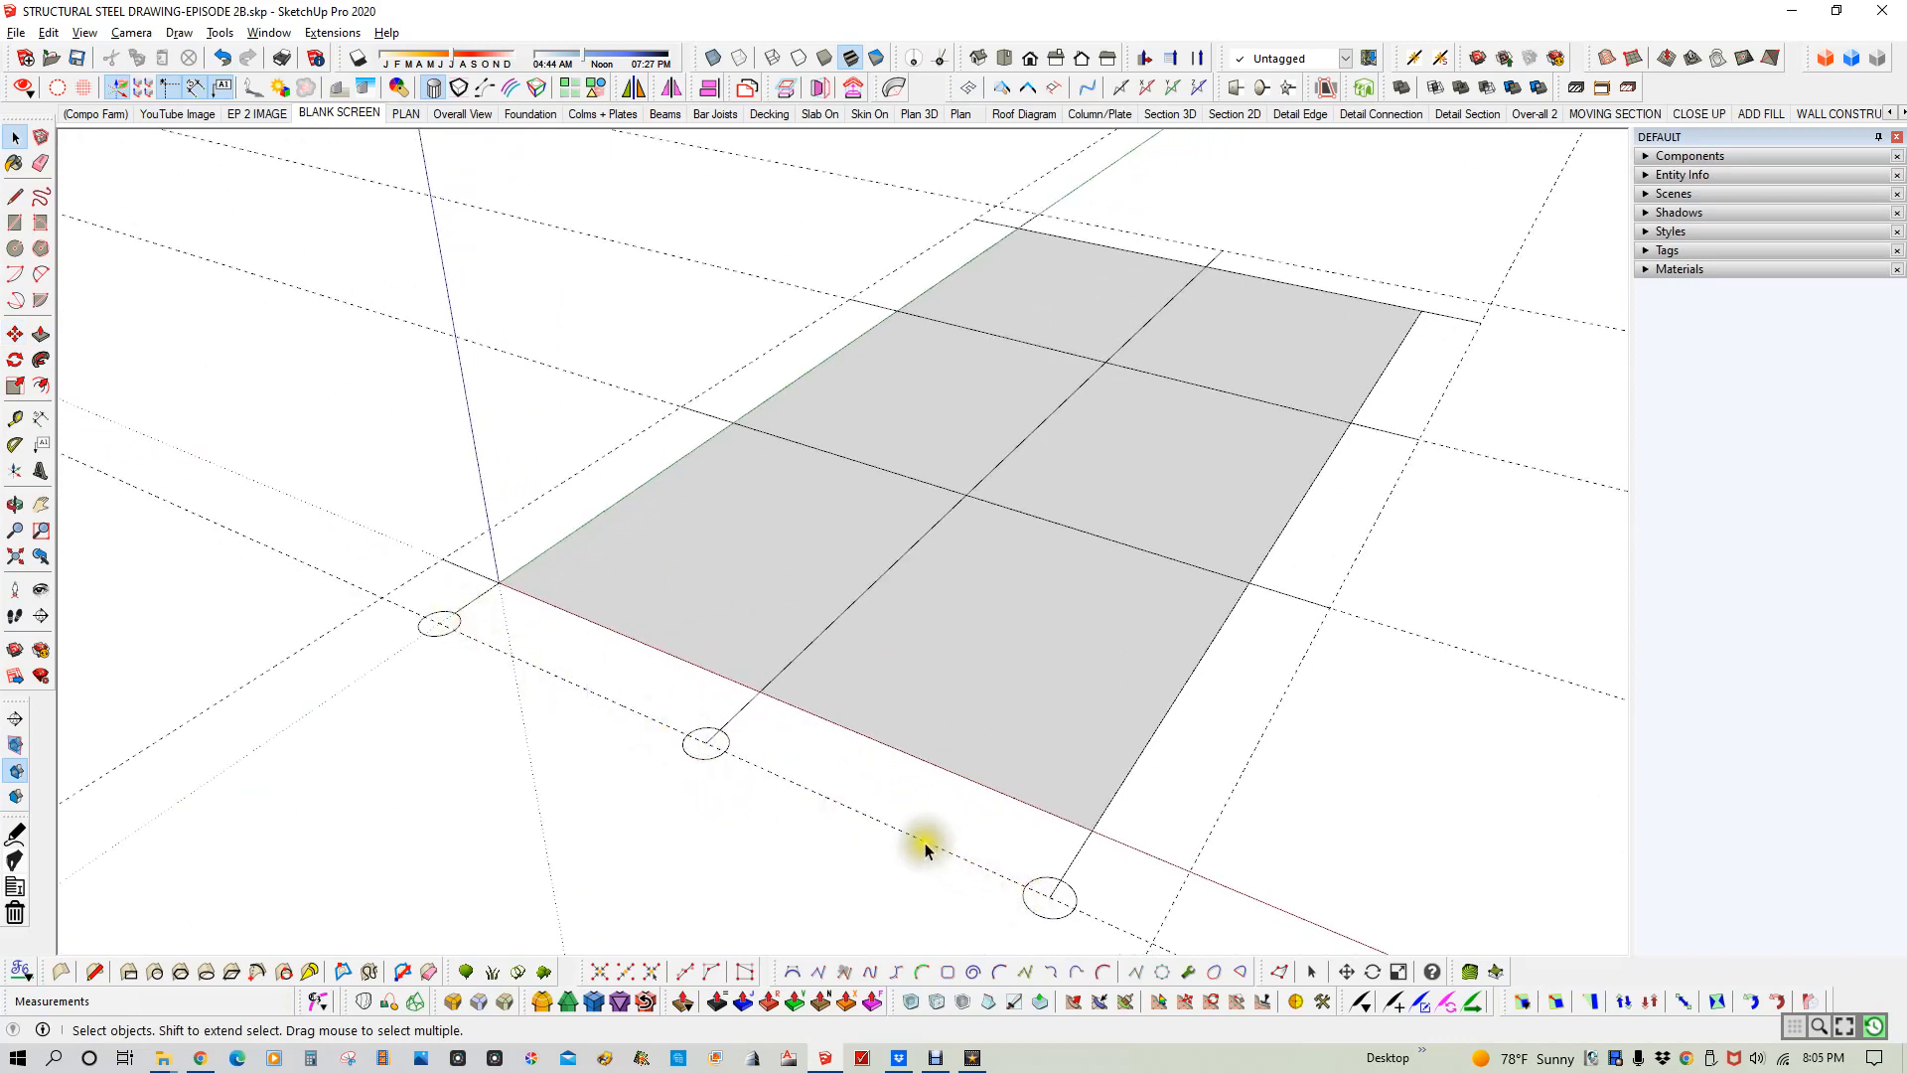
key("e")
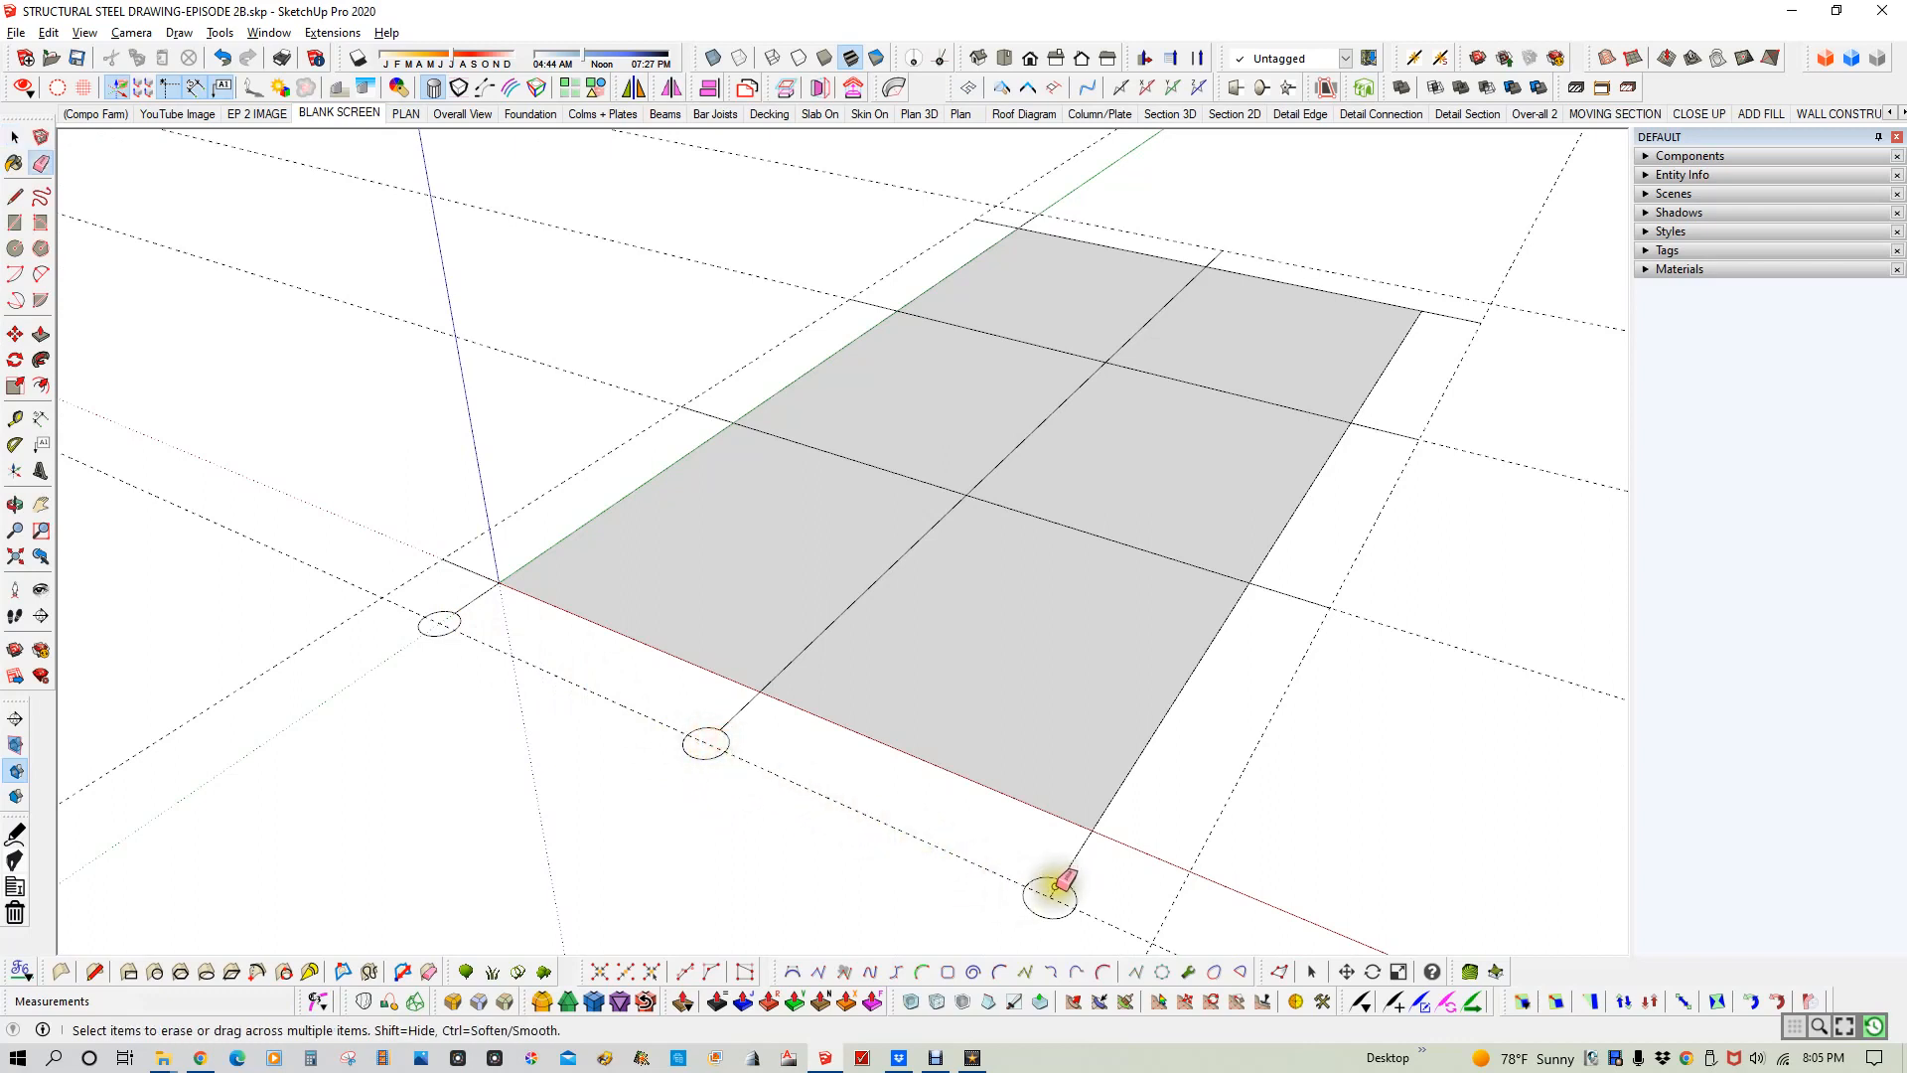
key("space")
scroll(949, 586, "down", 2)
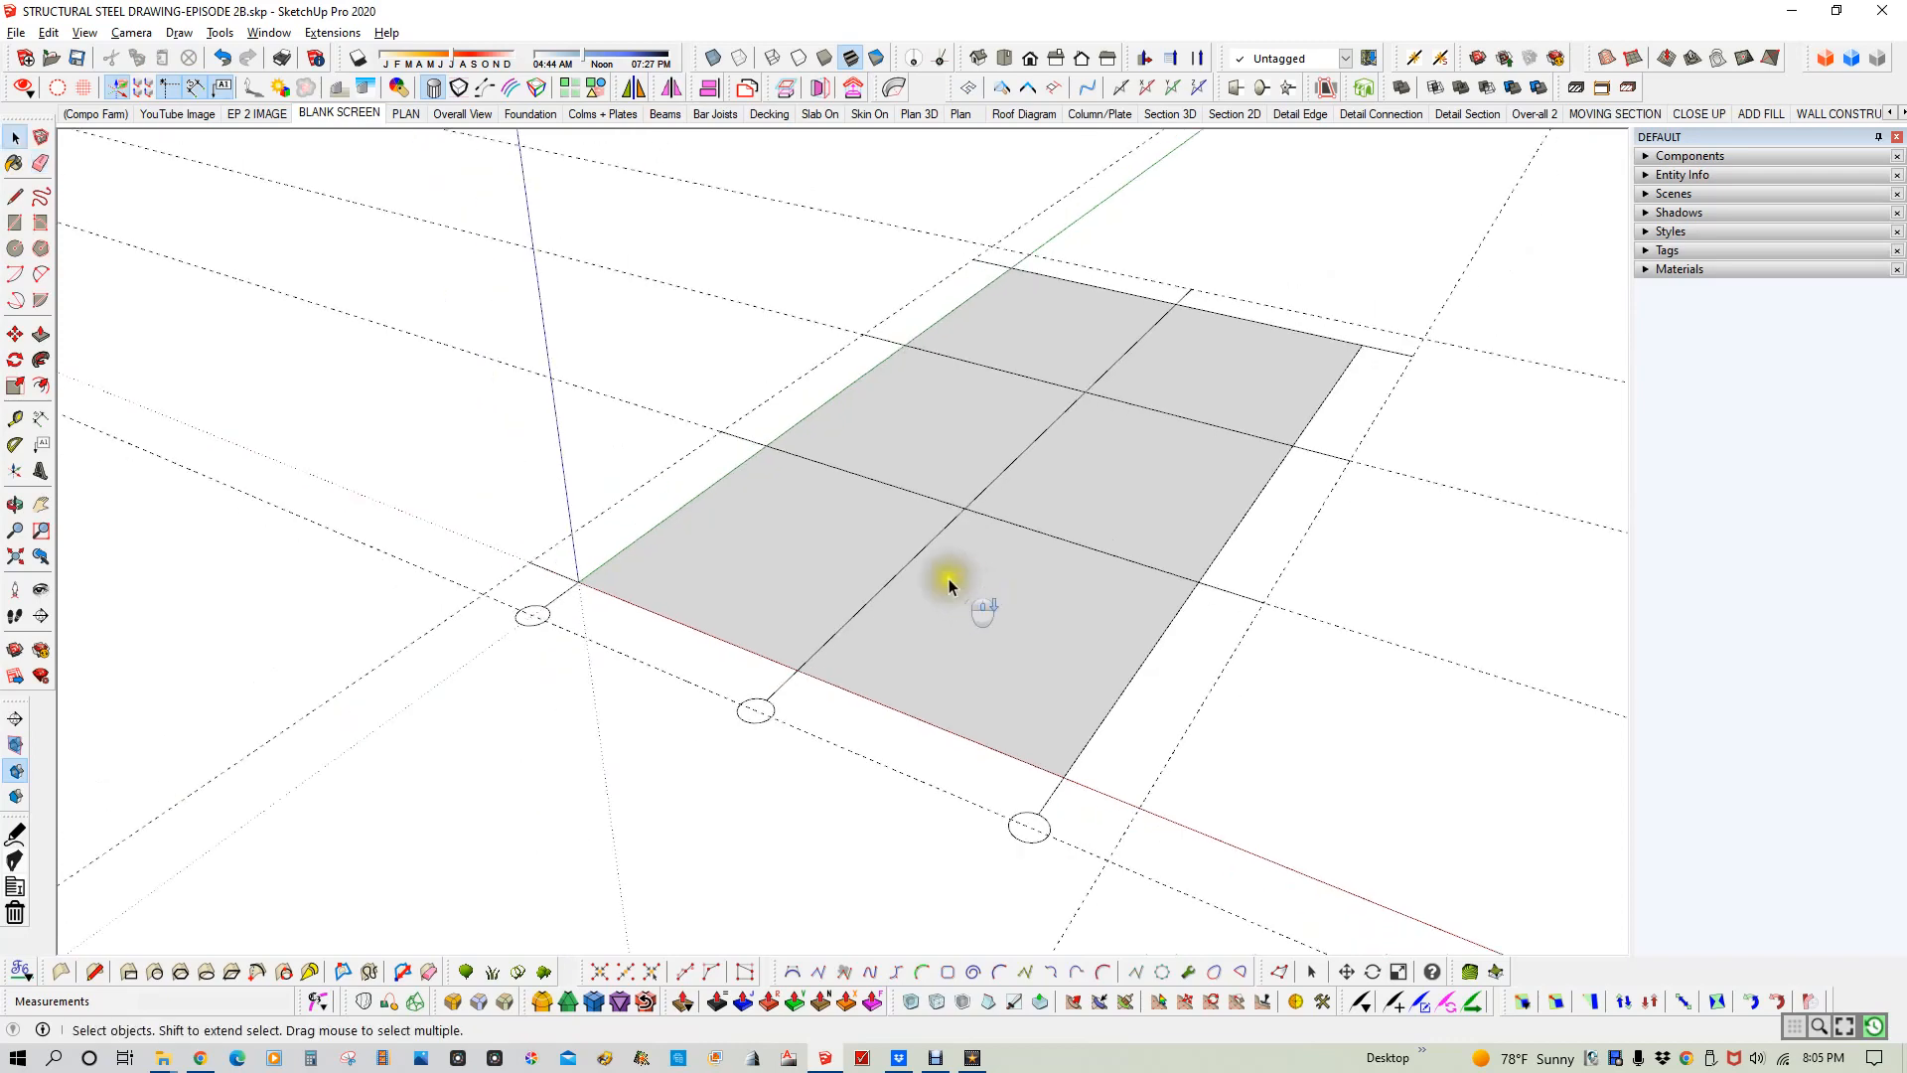
scroll(950, 586, "down", 2)
- Draw a 1' radius circle where the near short edge's extension line meets the long-side guide, and delete its face
middle_click_drag(1035, 652, 780, 674)
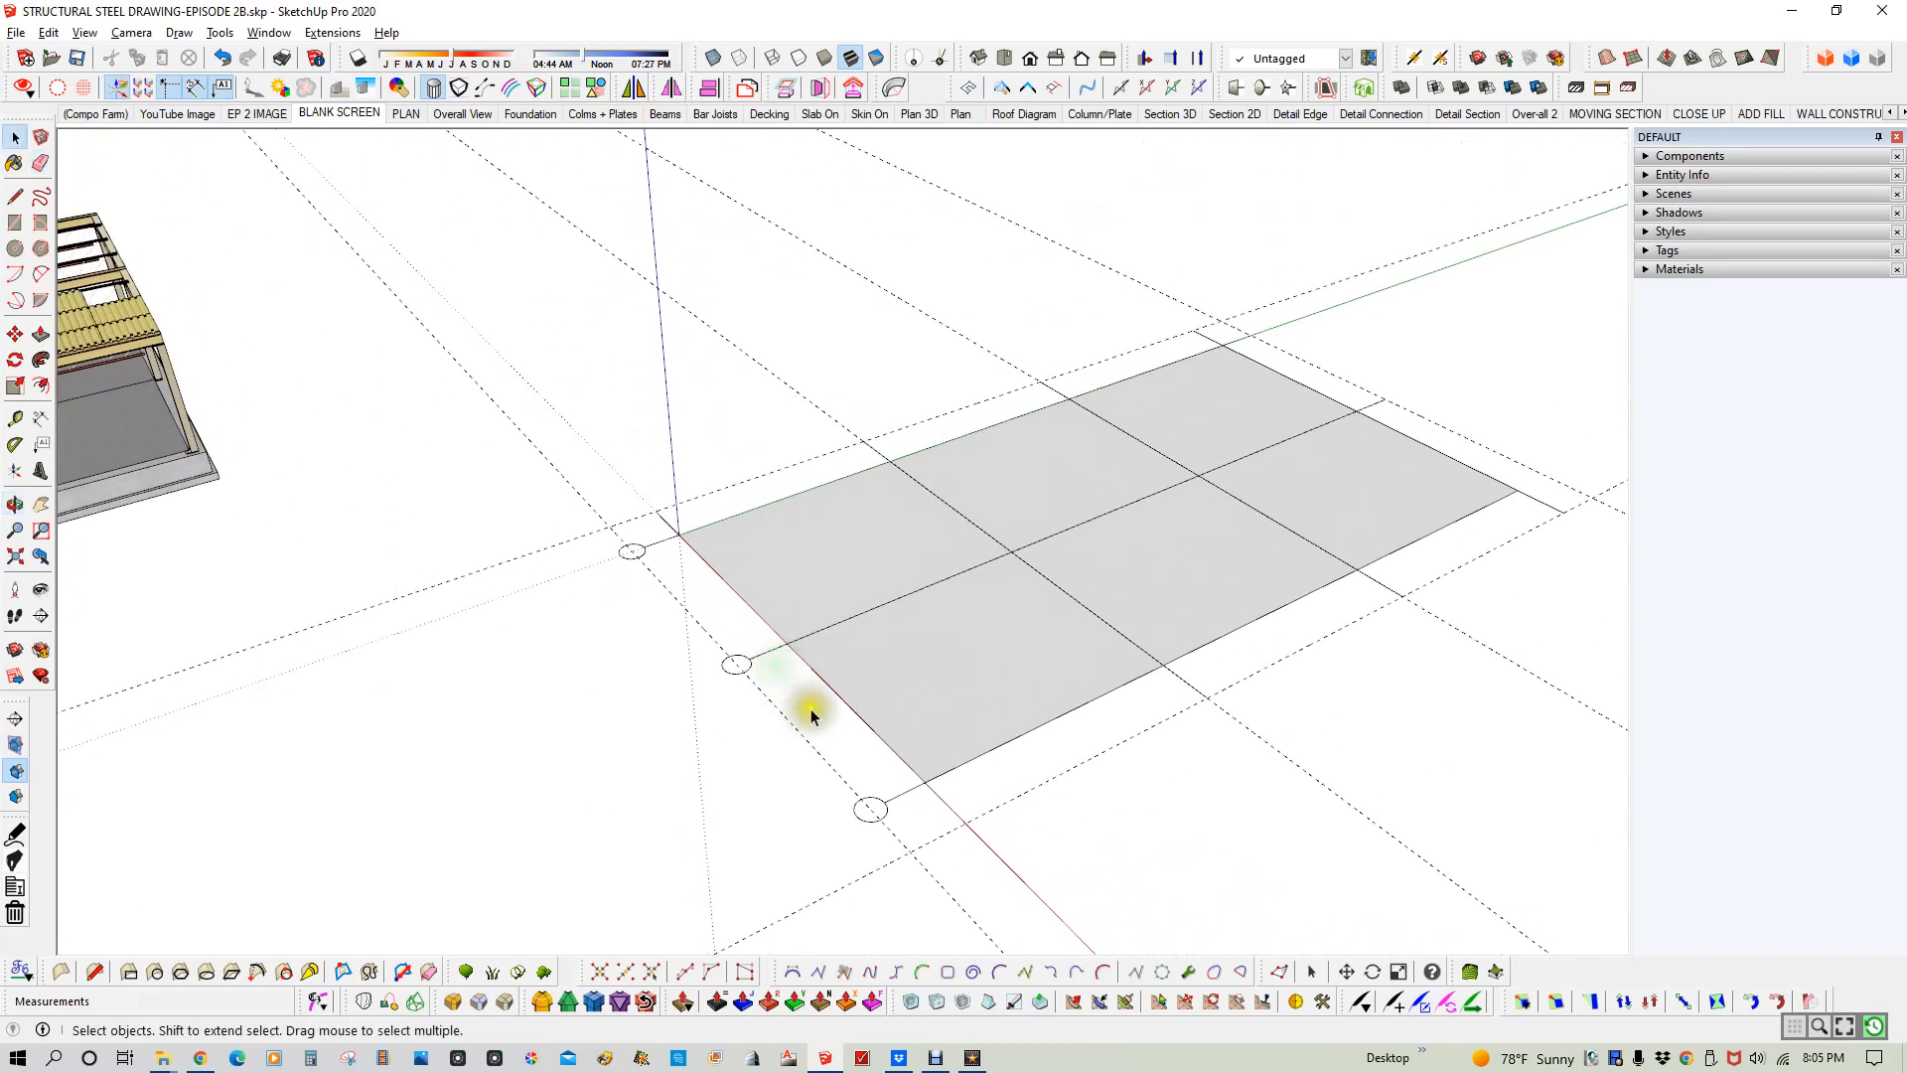
scroll(970, 822, "up", 3)
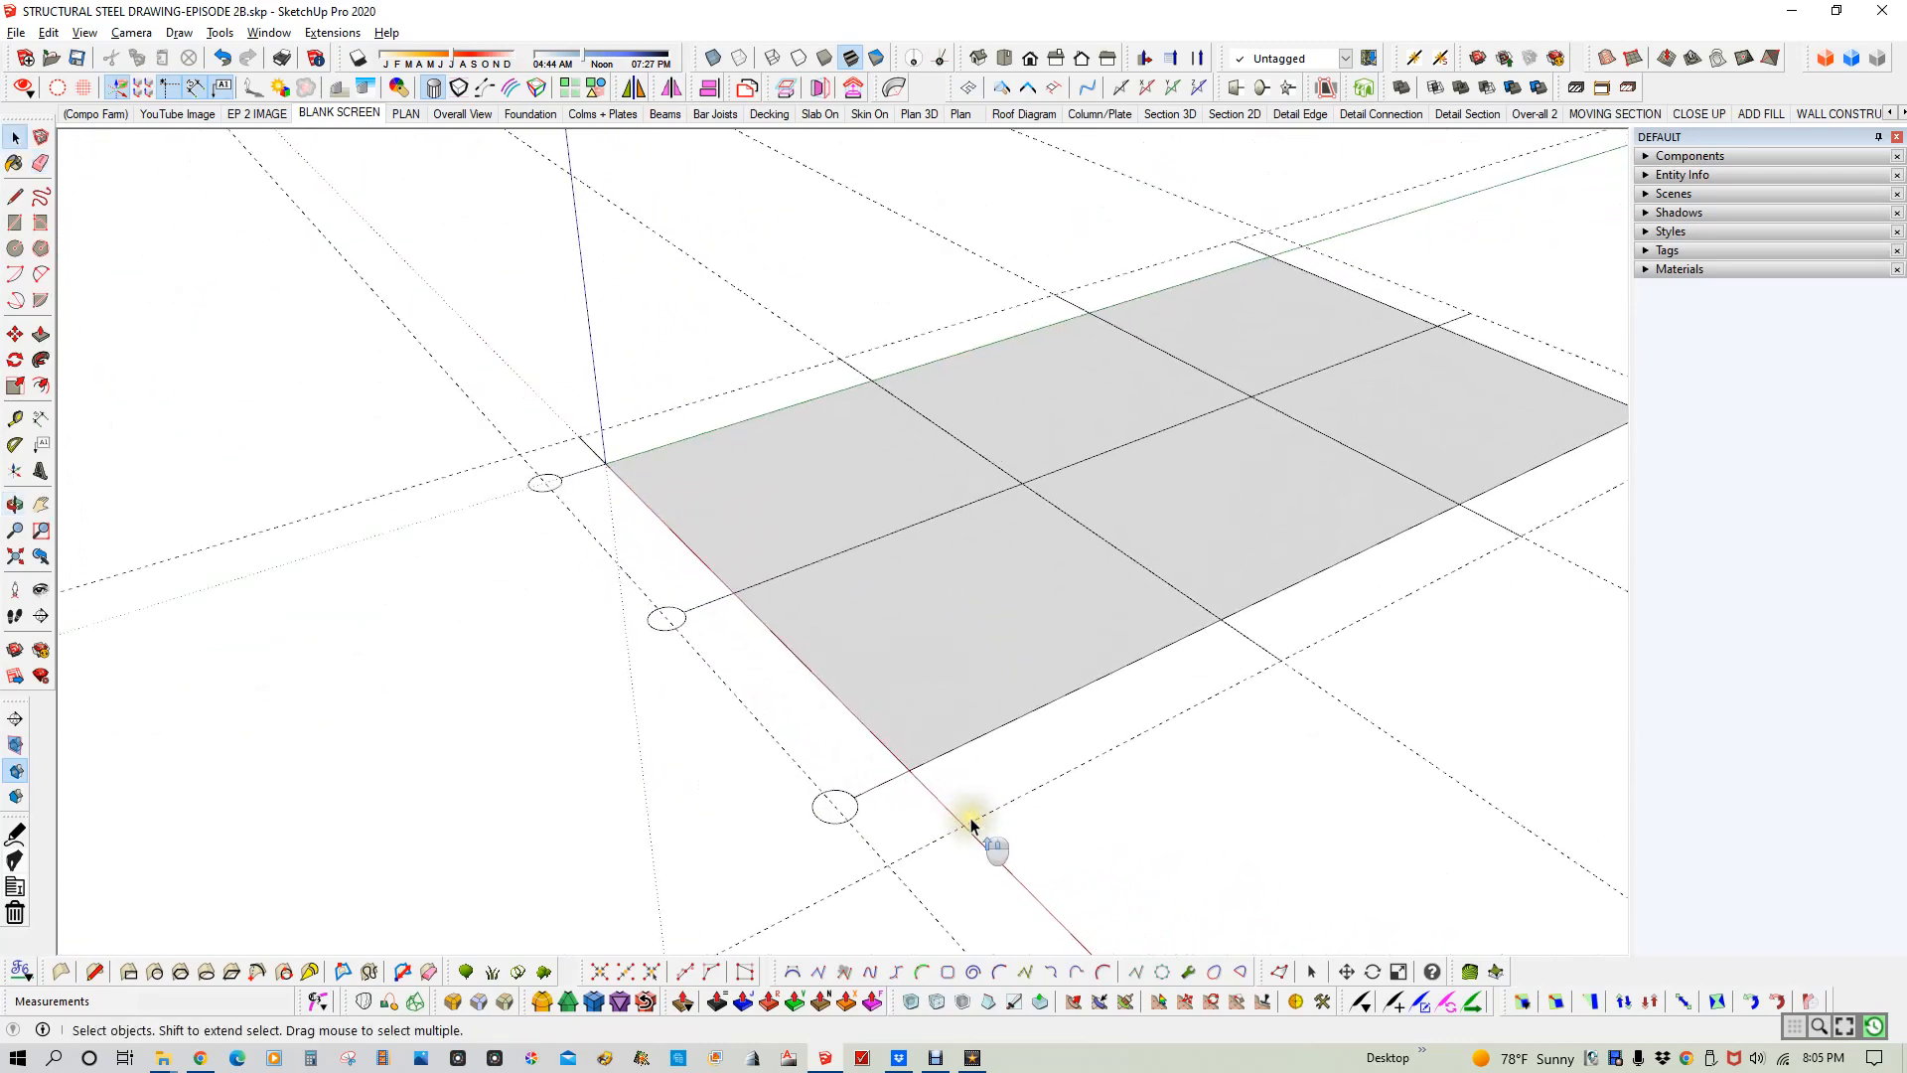
key("c")
left_click(962, 826)
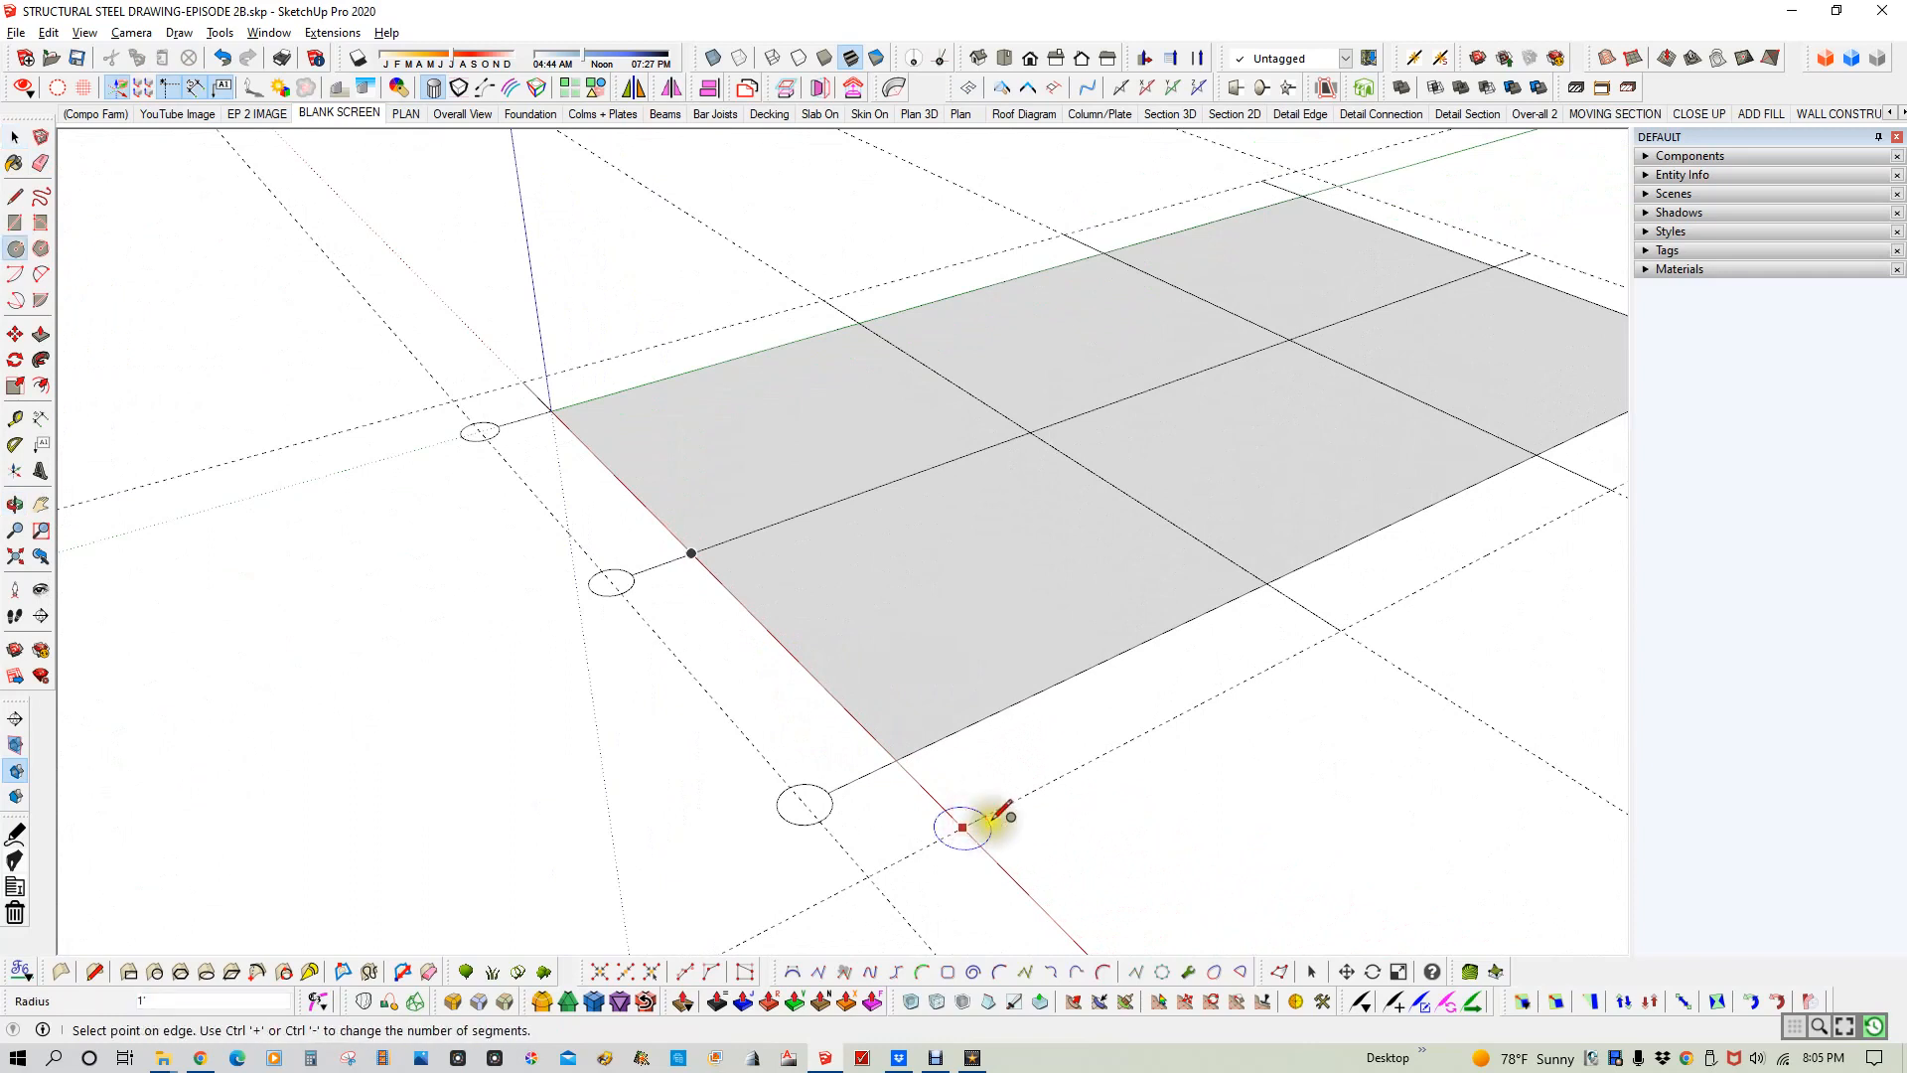
left_click(985, 816)
left_click(992, 821)
key("space")
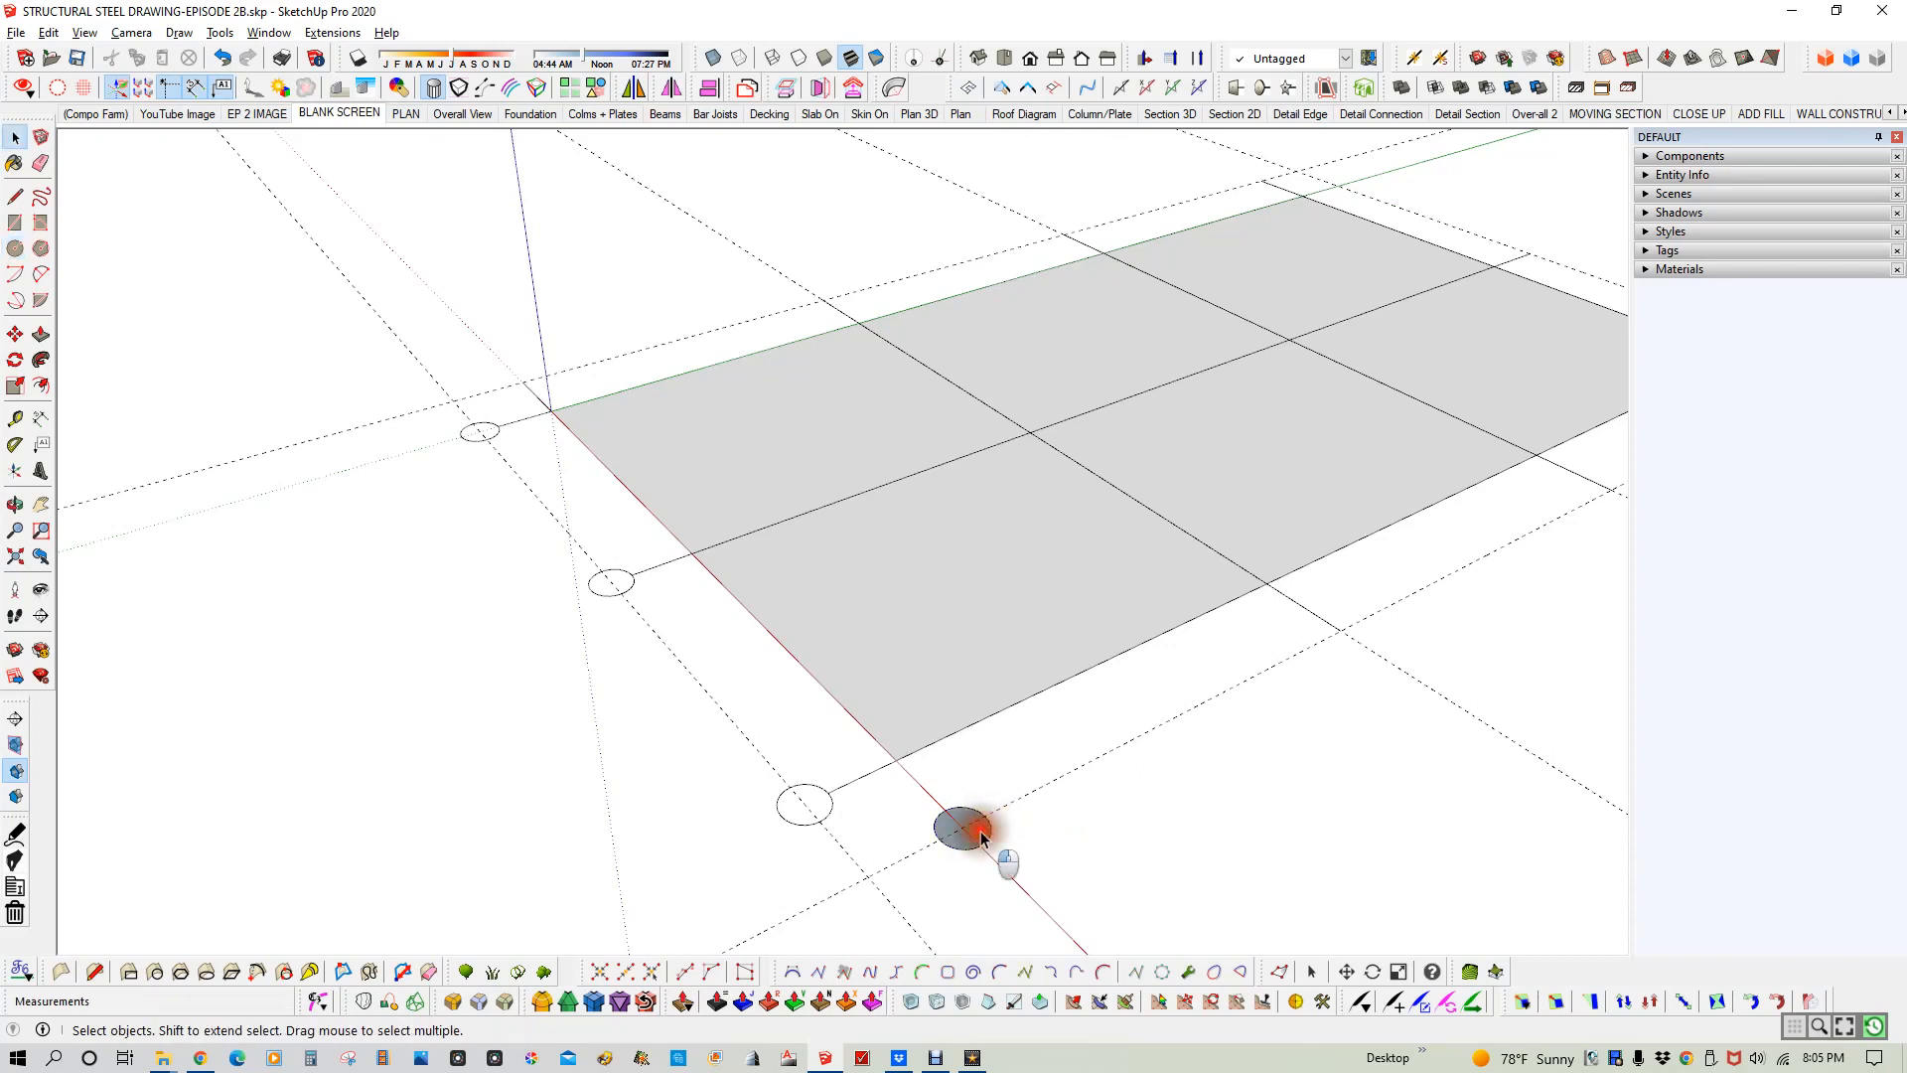
left_click(957, 822)
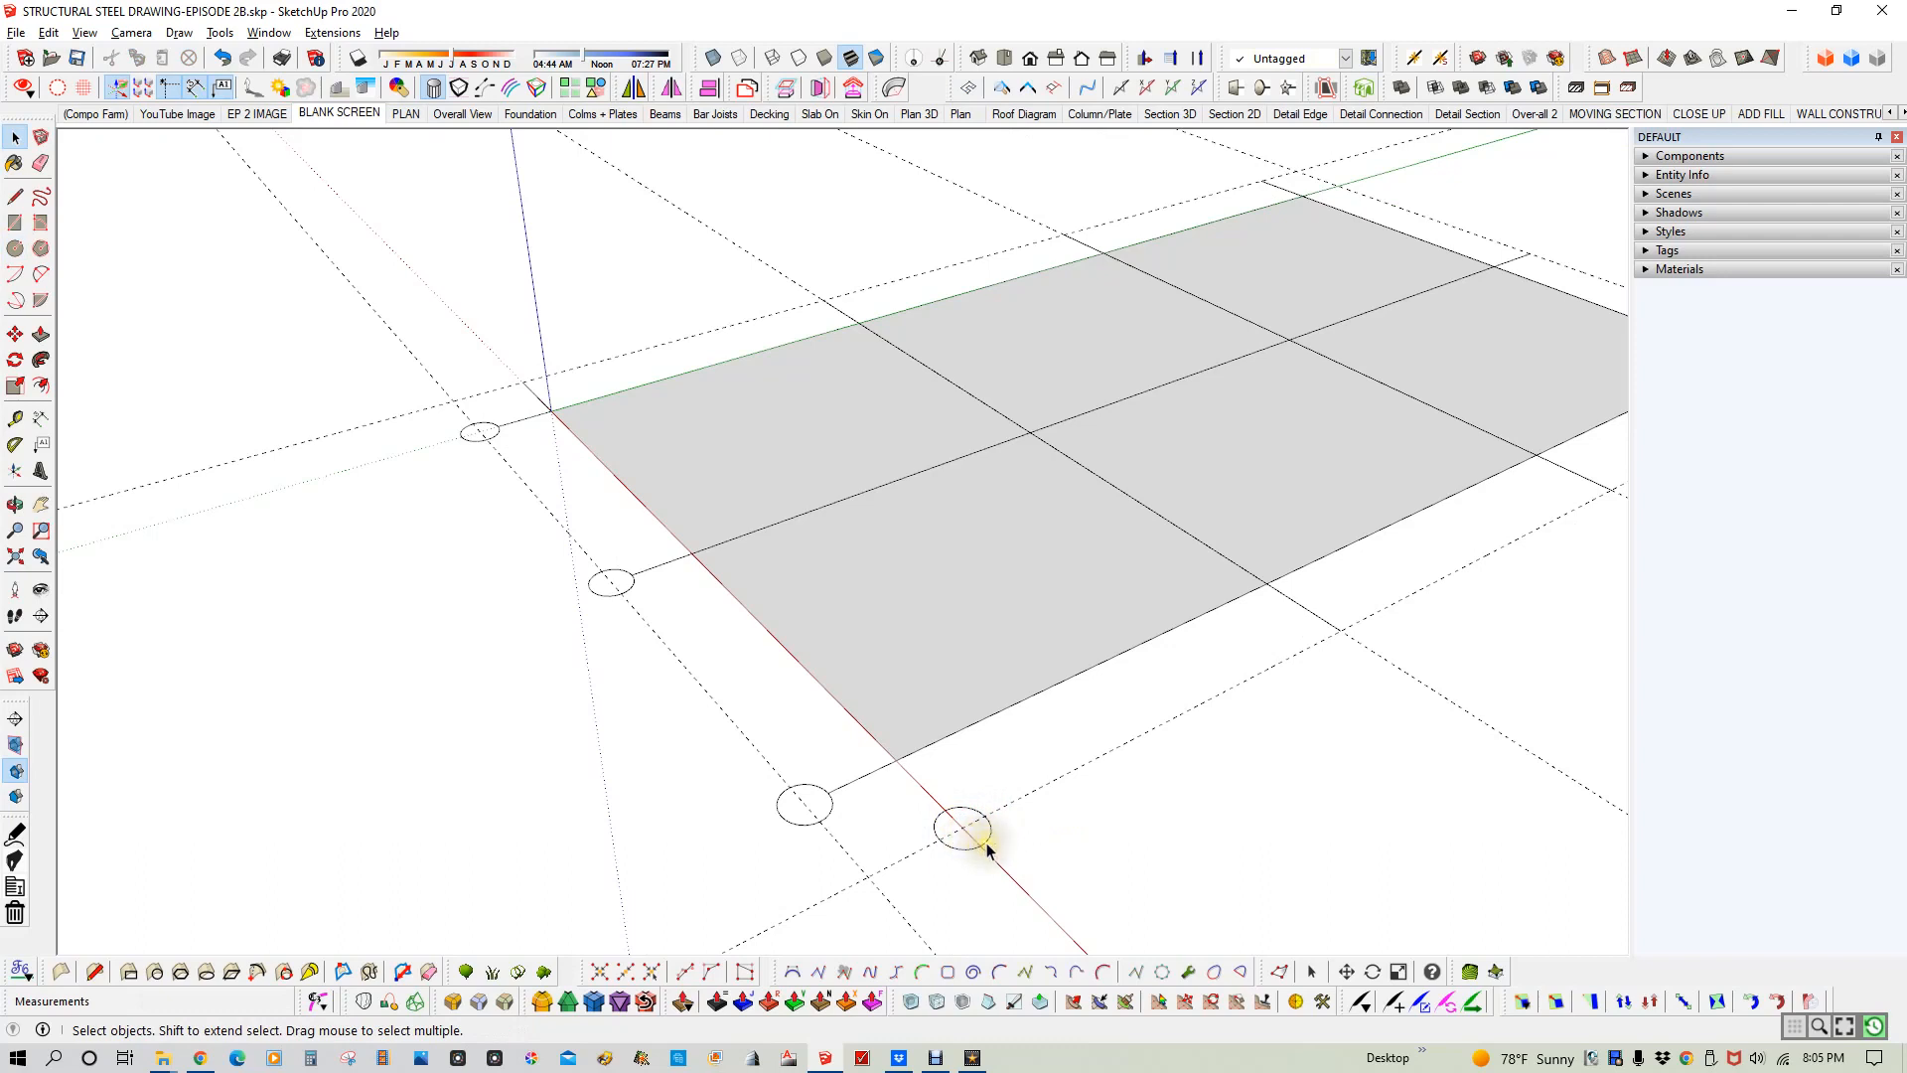
- Copy the new circle along the long edge from the near corner to the first bay line and array it 3X
left_click(986, 847)
key("m")
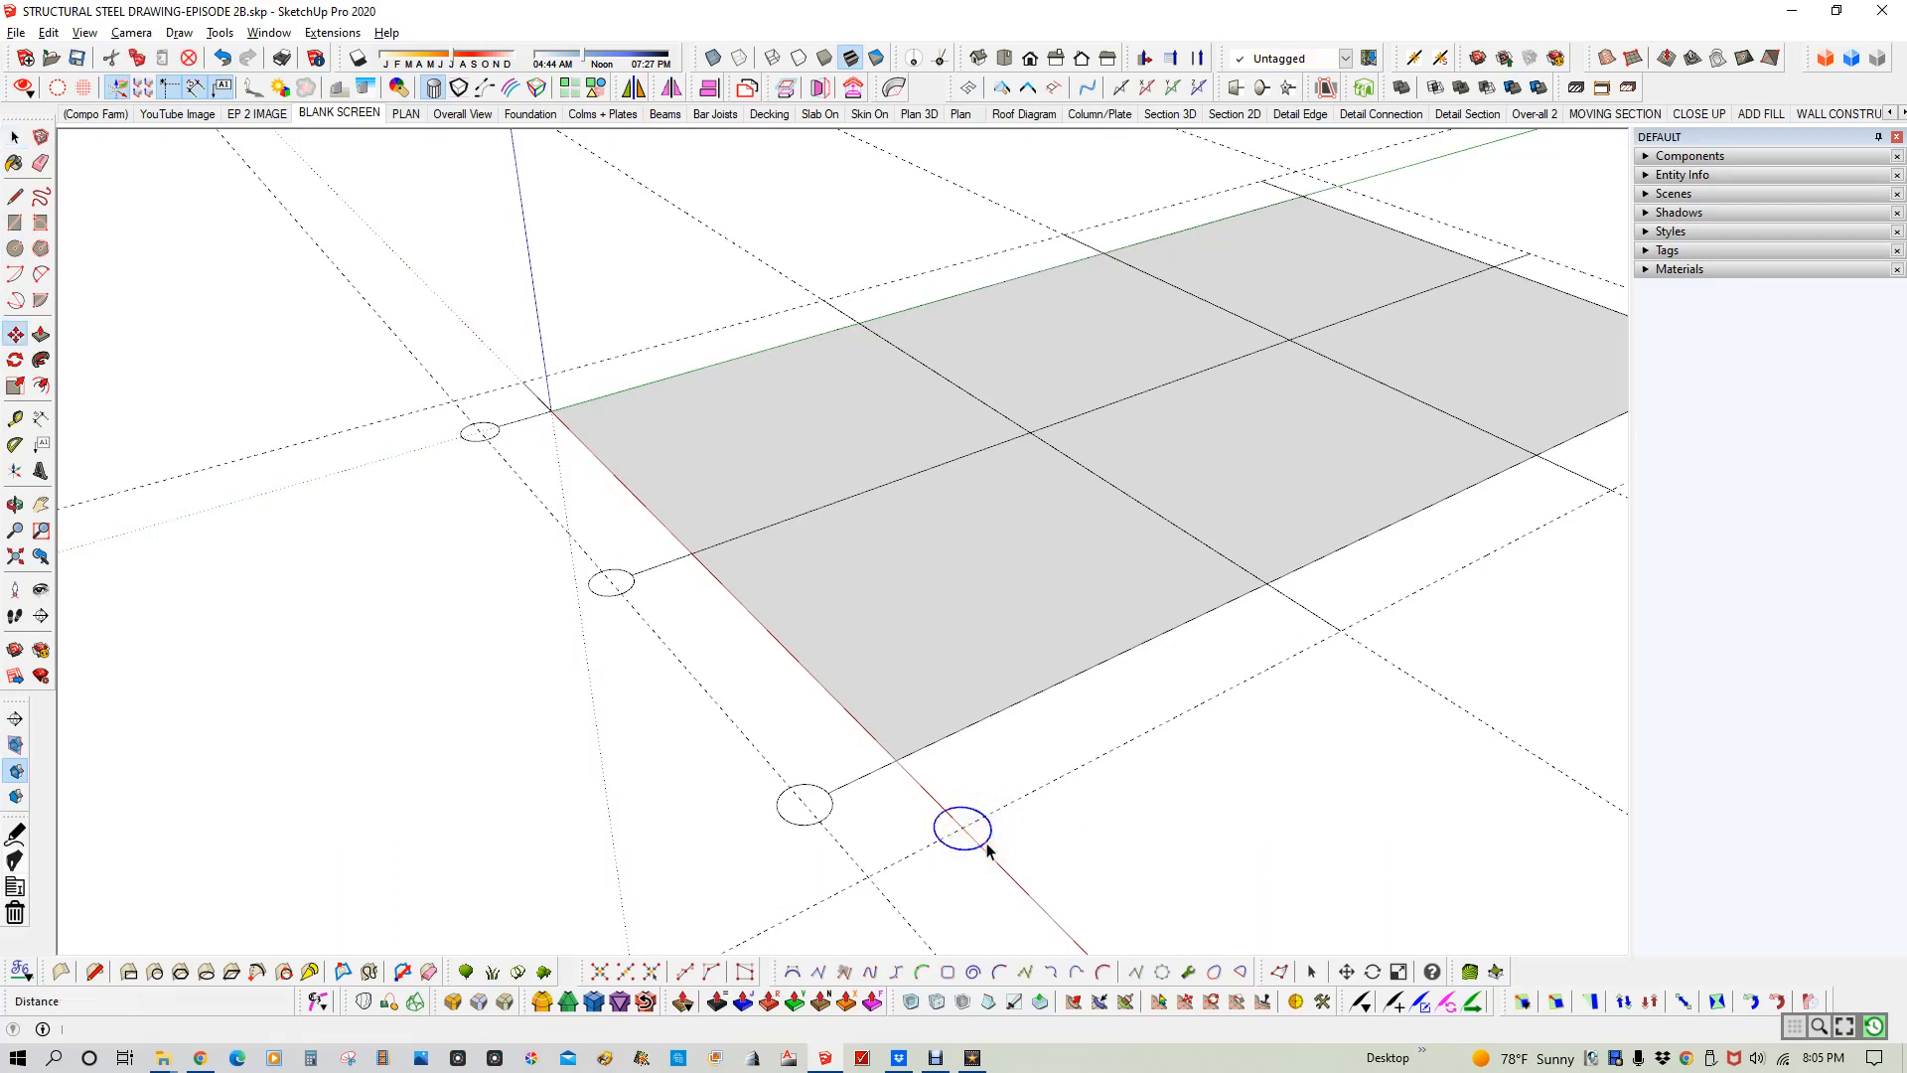
left_click(901, 770)
key("ctrl")
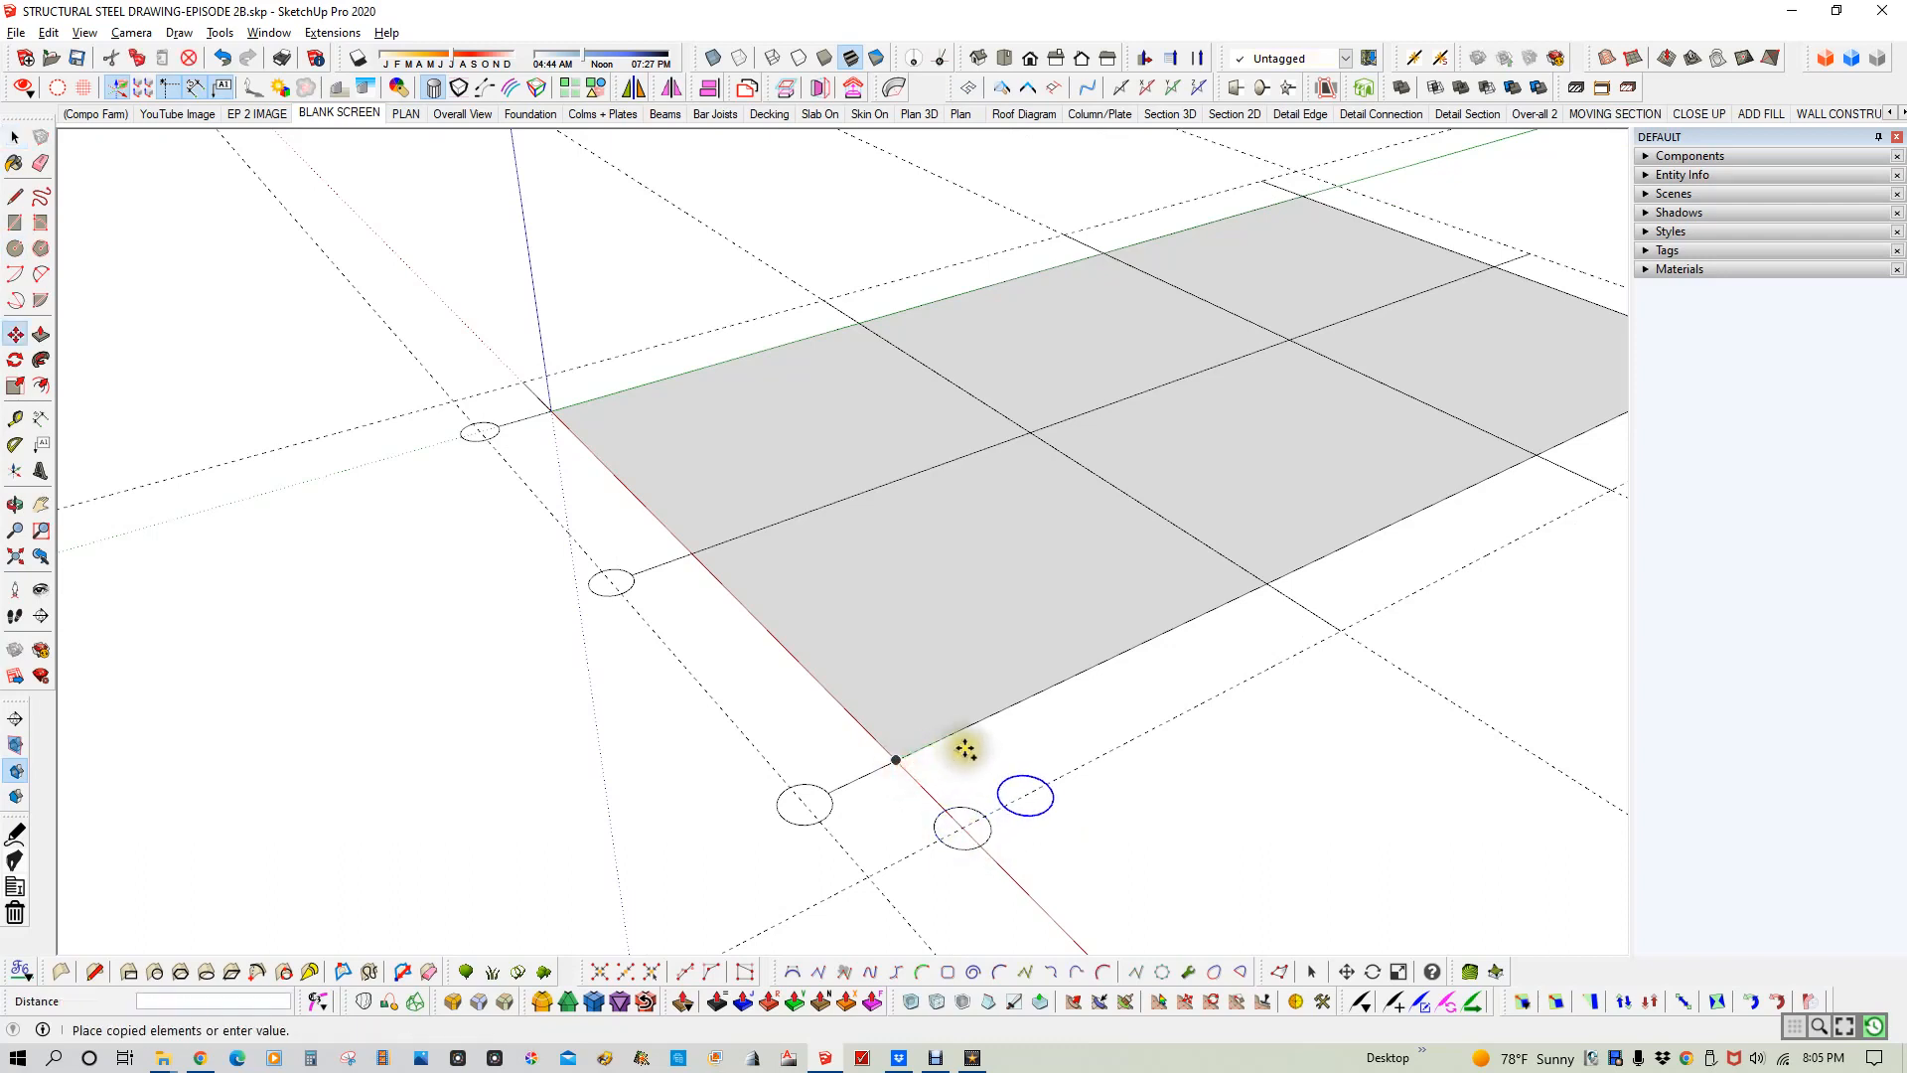
scroll(993, 675, "down", 3)
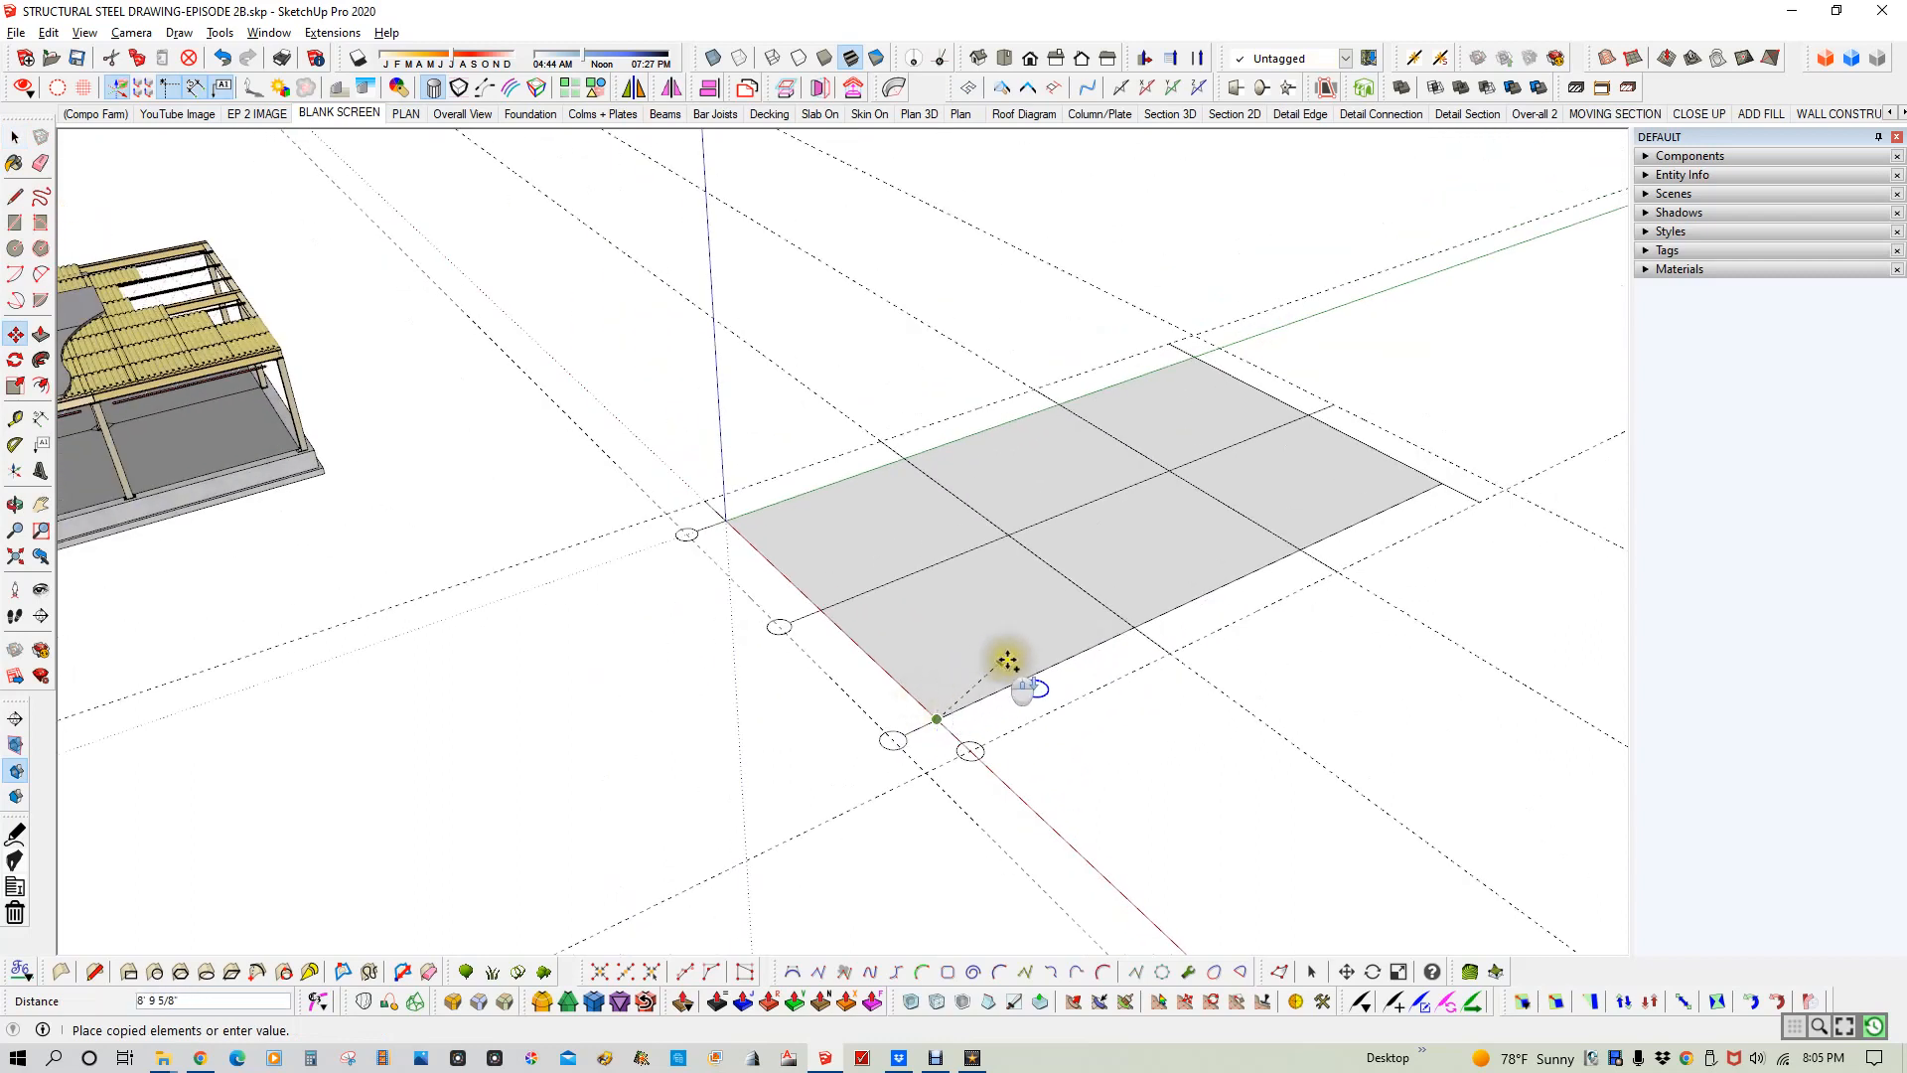
left_click(1133, 626)
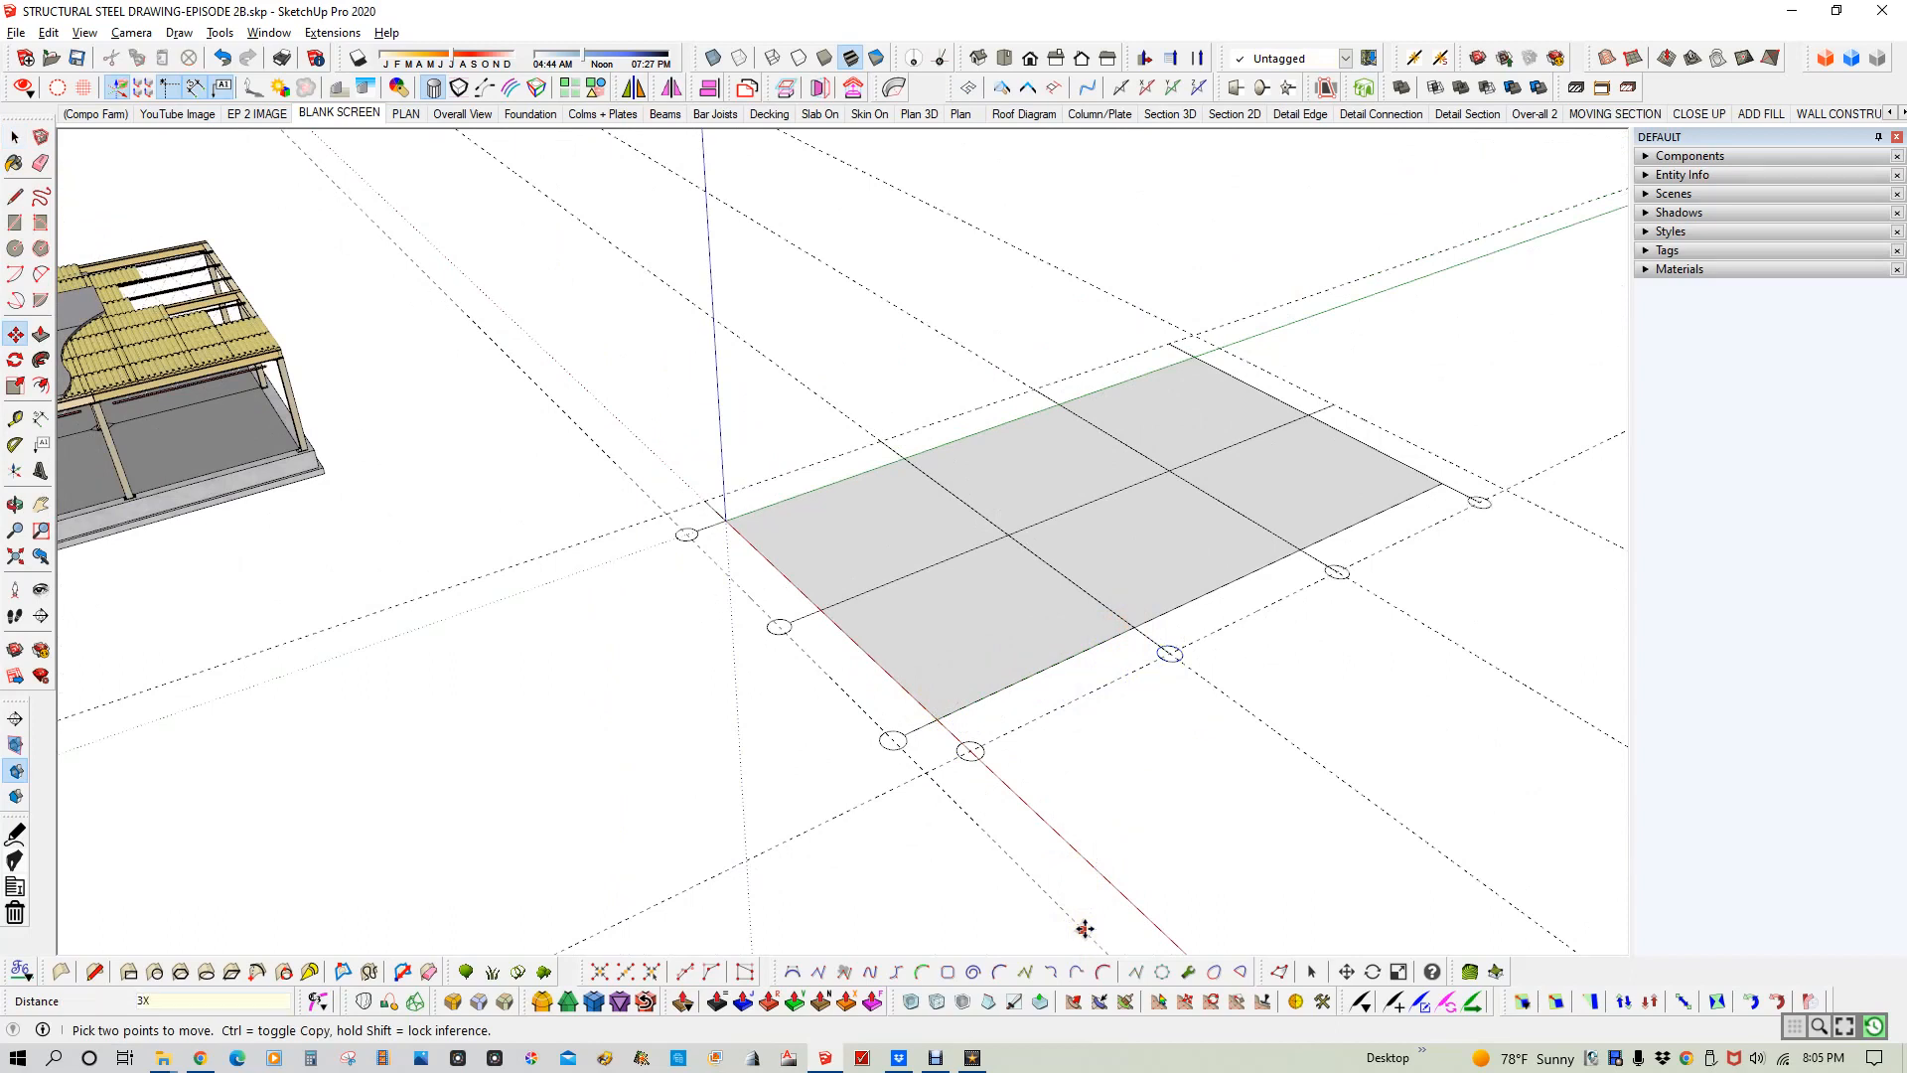
key("space")
- Delete the pieces of extension line inside the three copied circles along the long side
scroll(1311, 616, "up", 4)
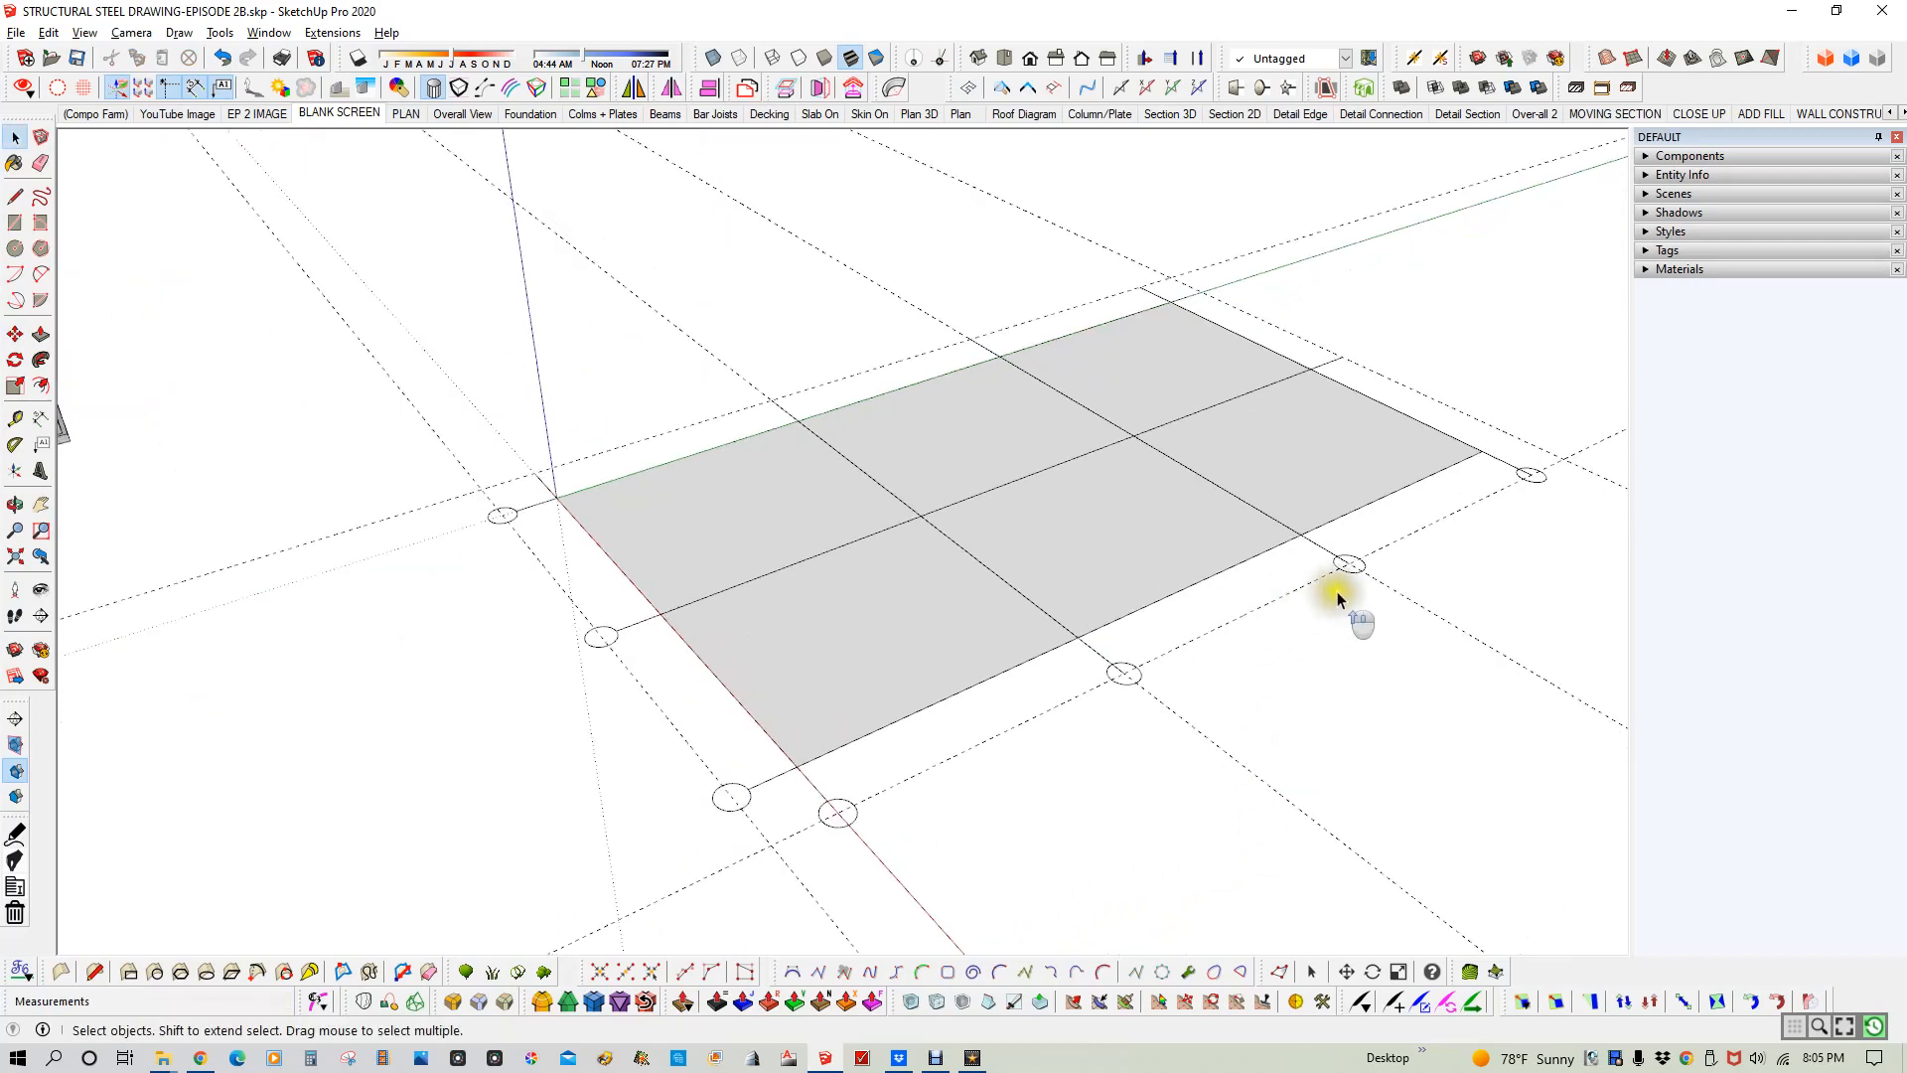
scroll(1299, 616, "up", 2)
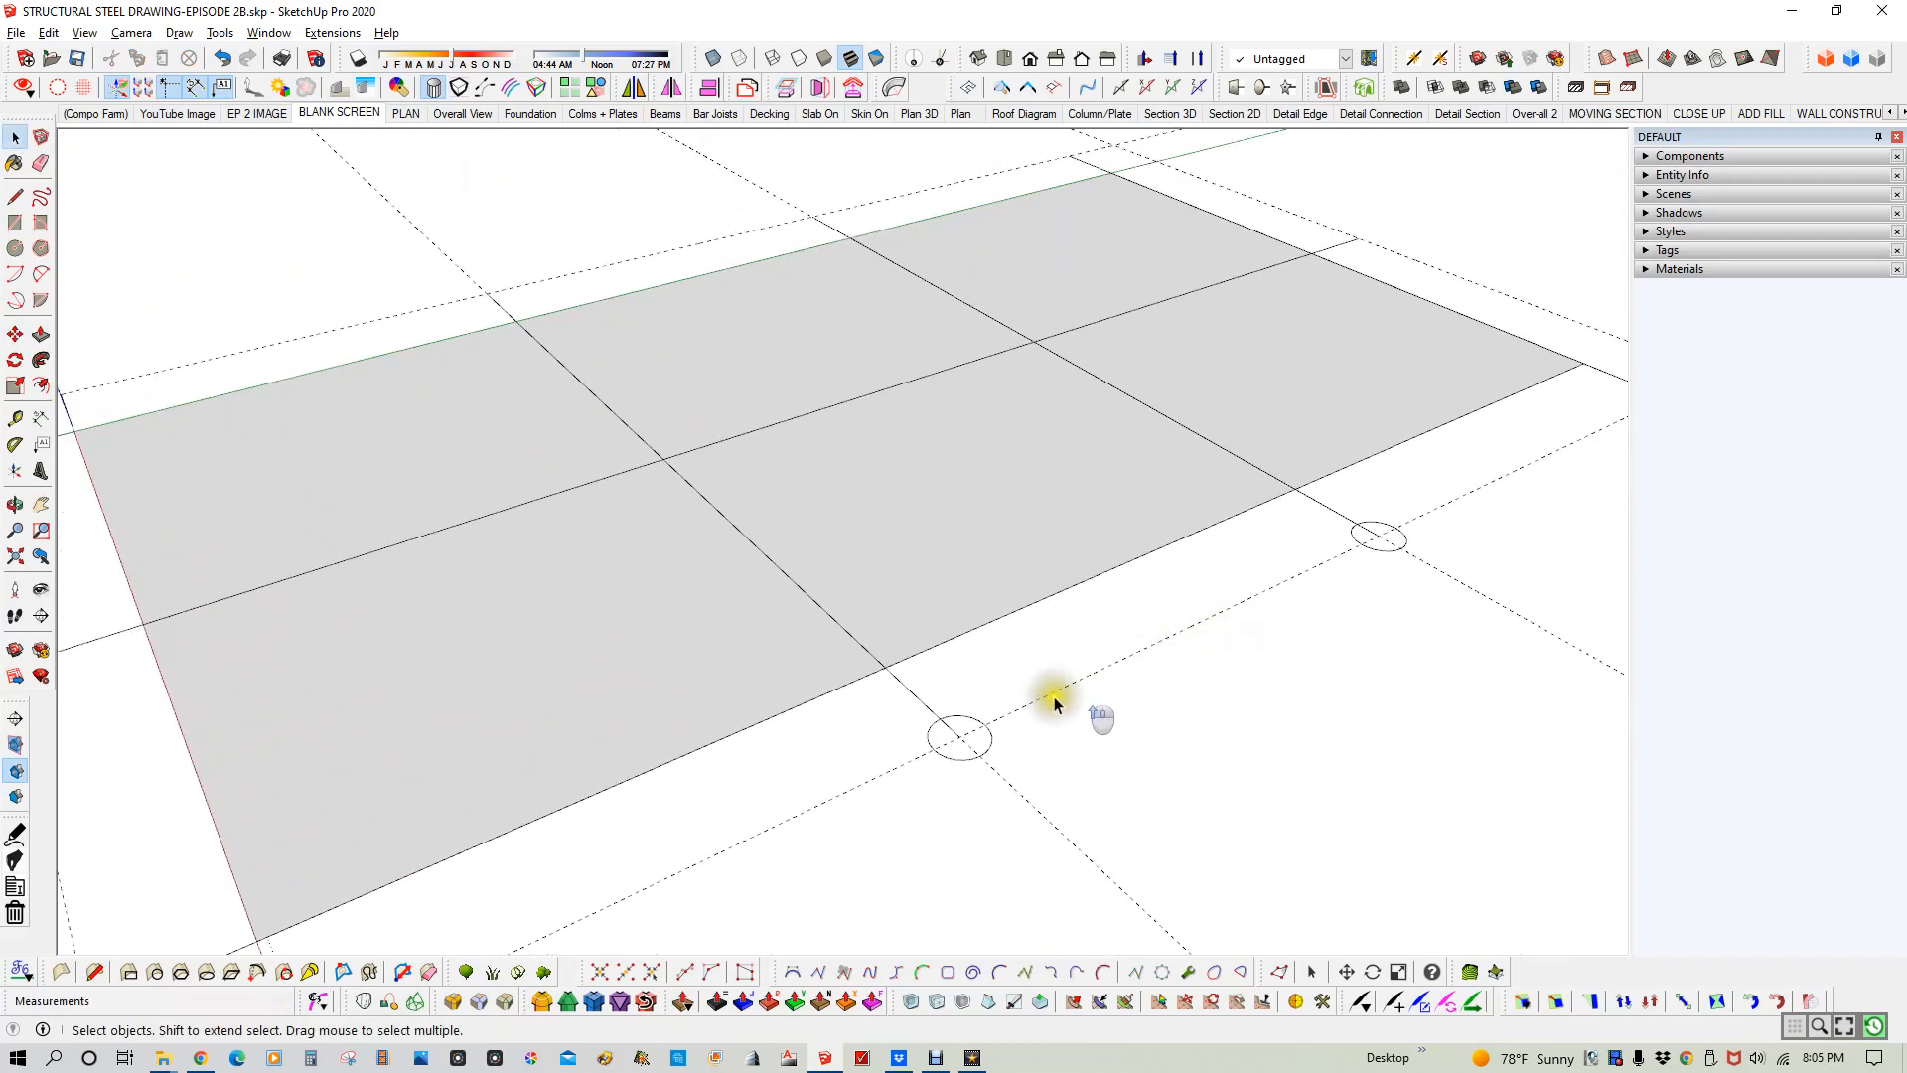
left_click(955, 732)
key("Delete")
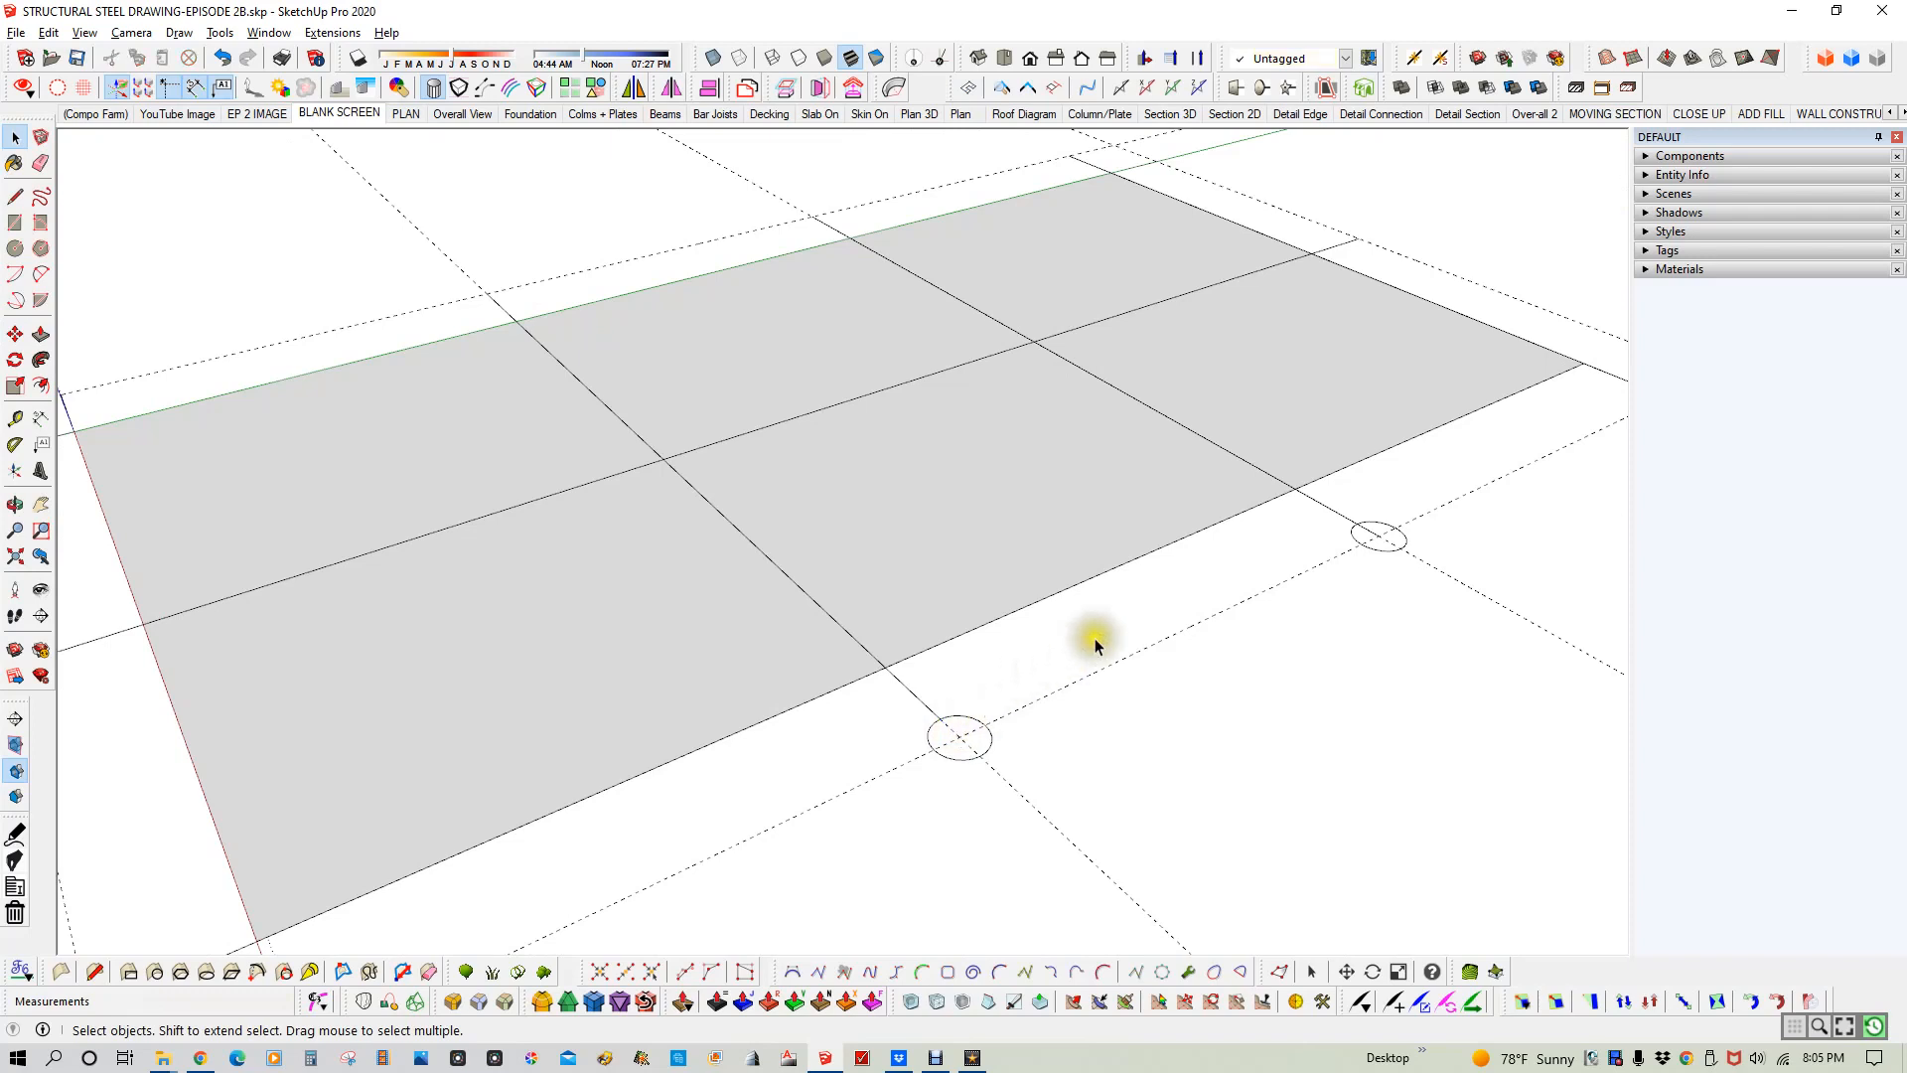
left_click(1368, 536)
scroll(690, 719, "down", 3)
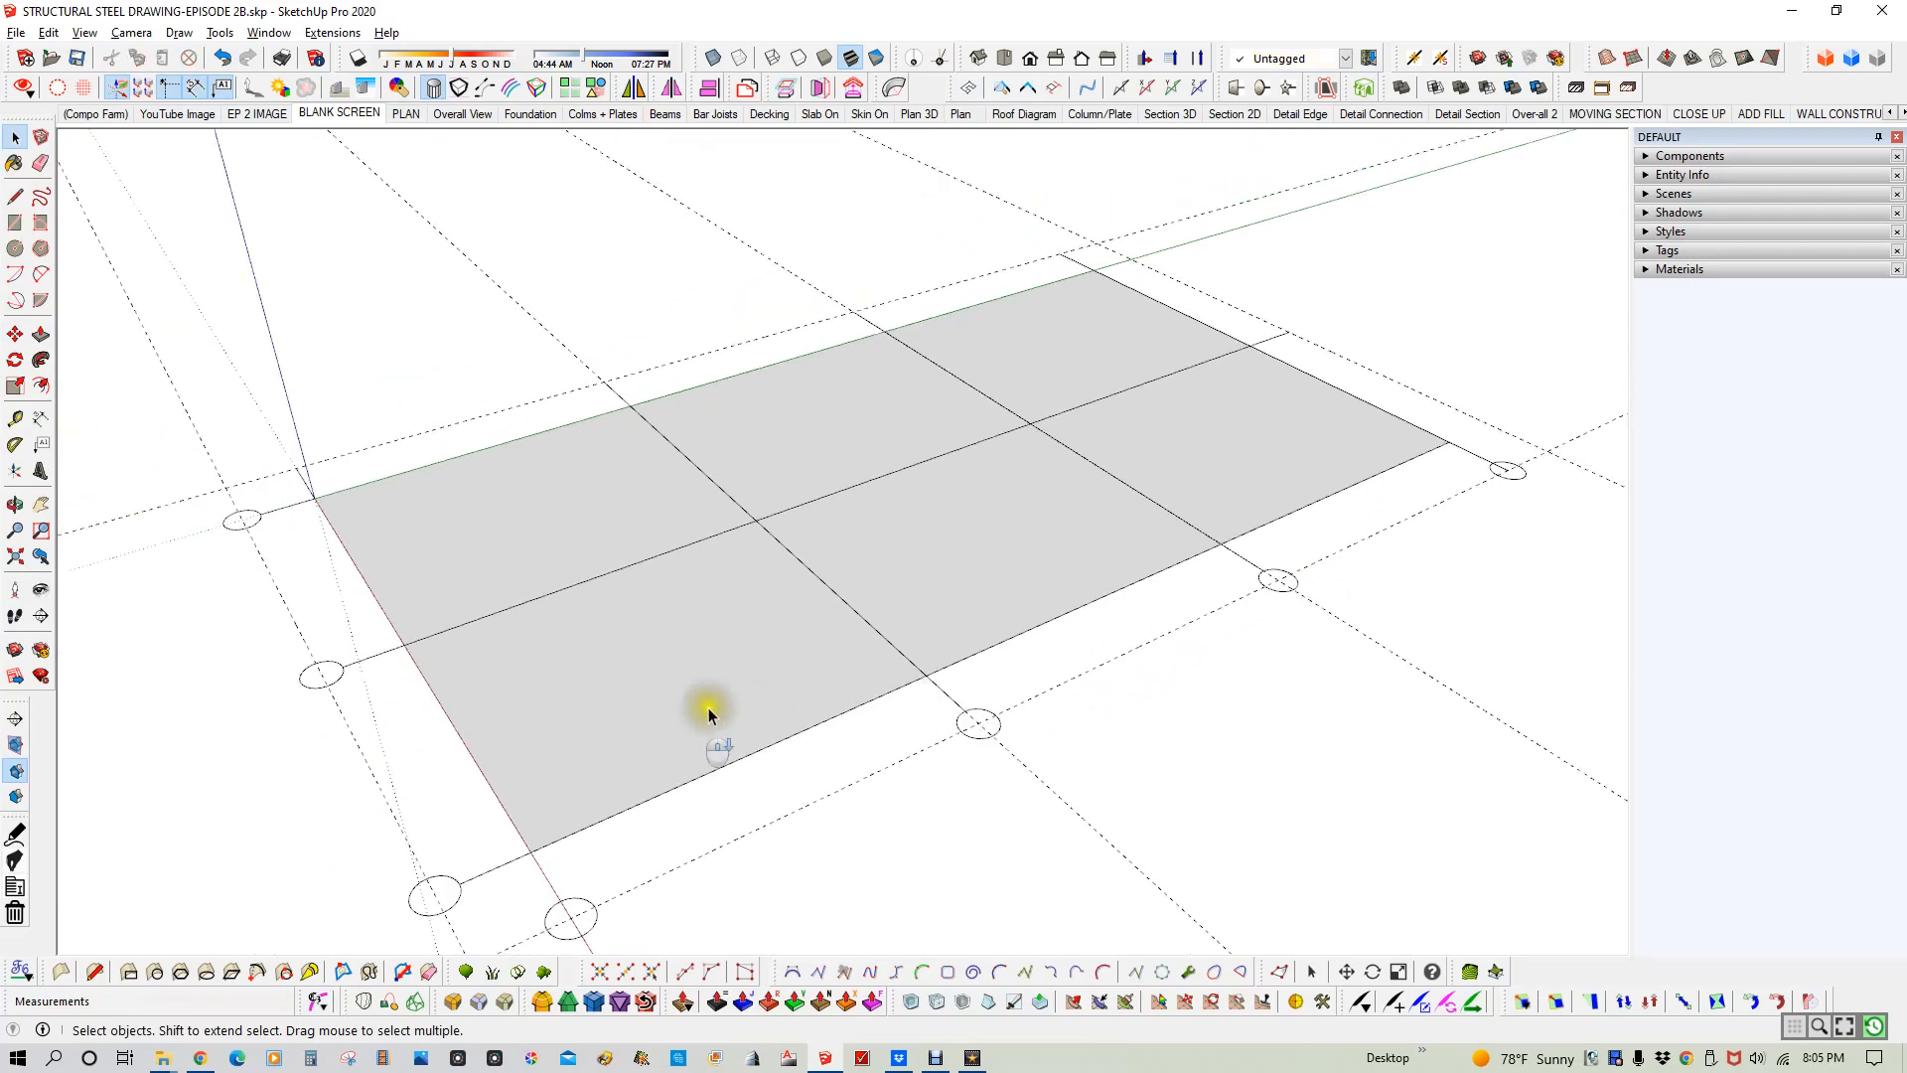
scroll(1500, 475, "up", 3)
scroll(1500, 475, "up", 2)
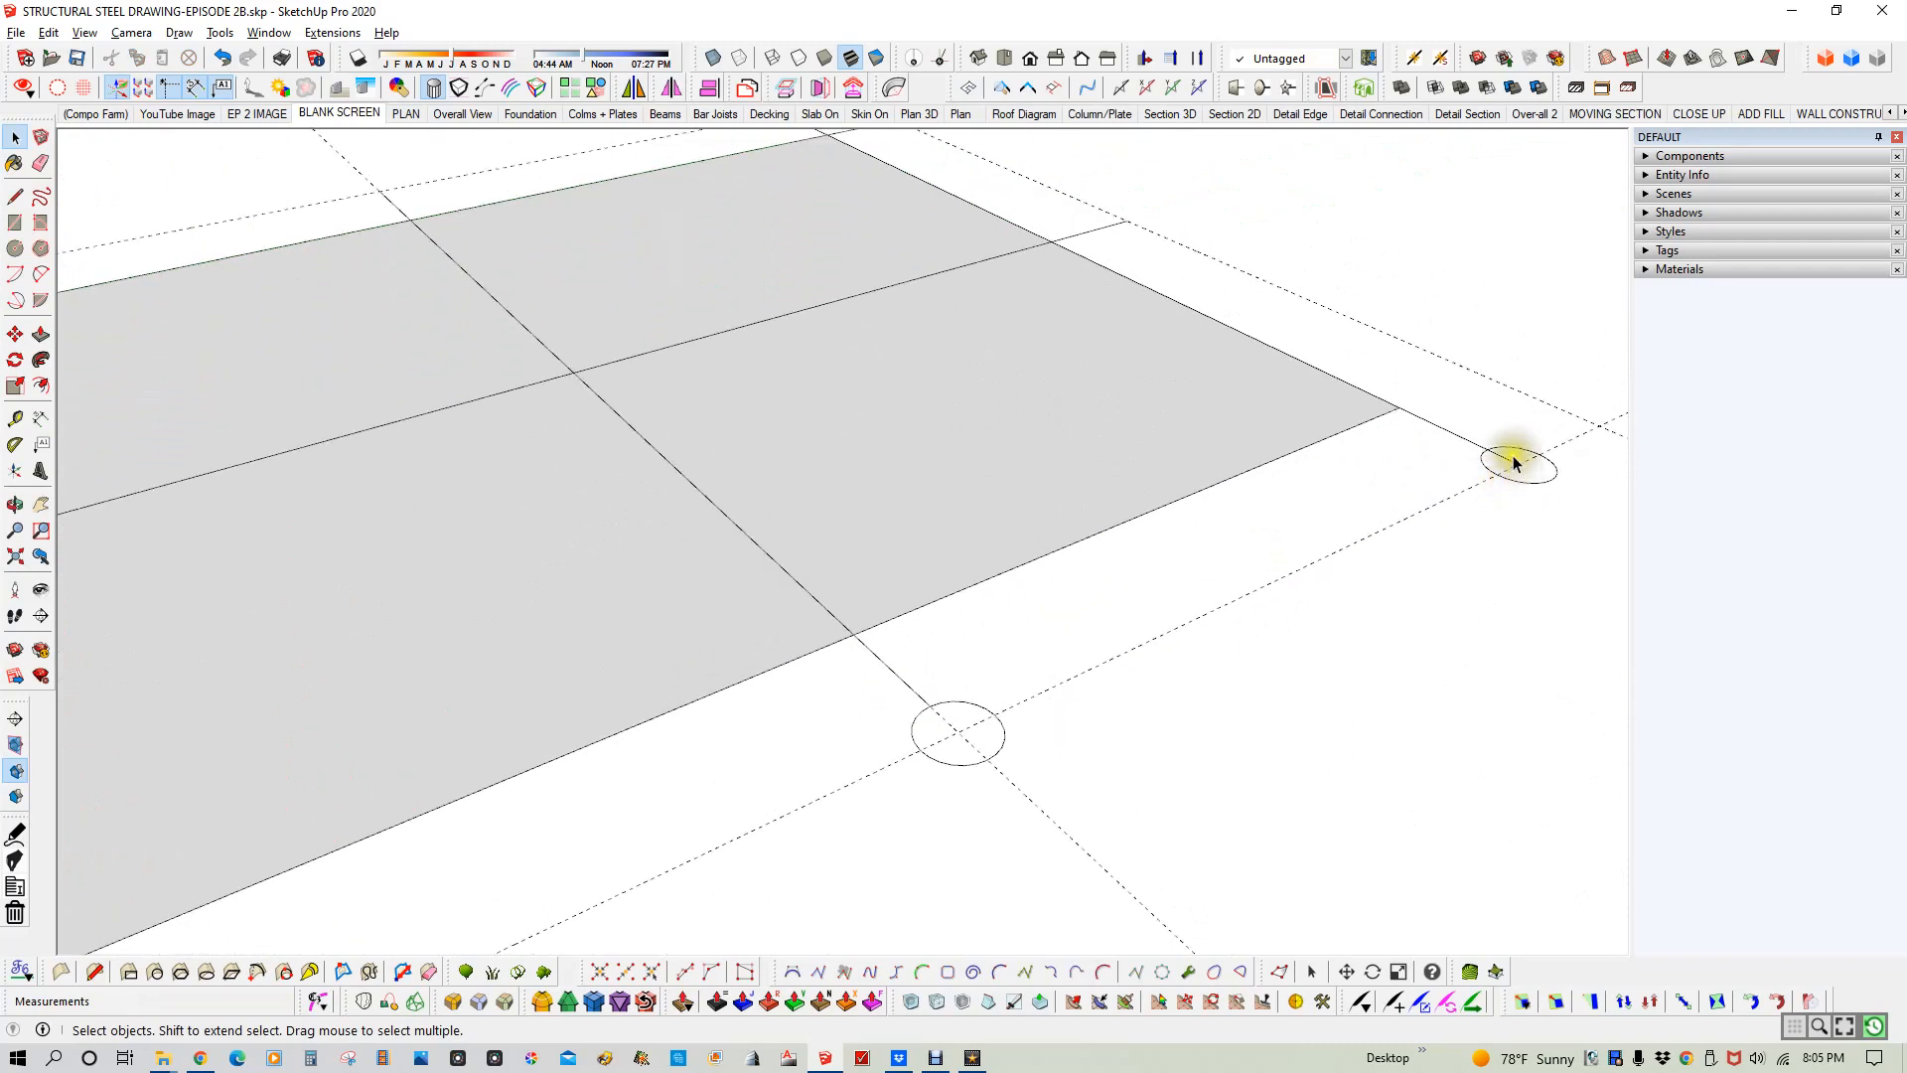
left_click(1519, 459)
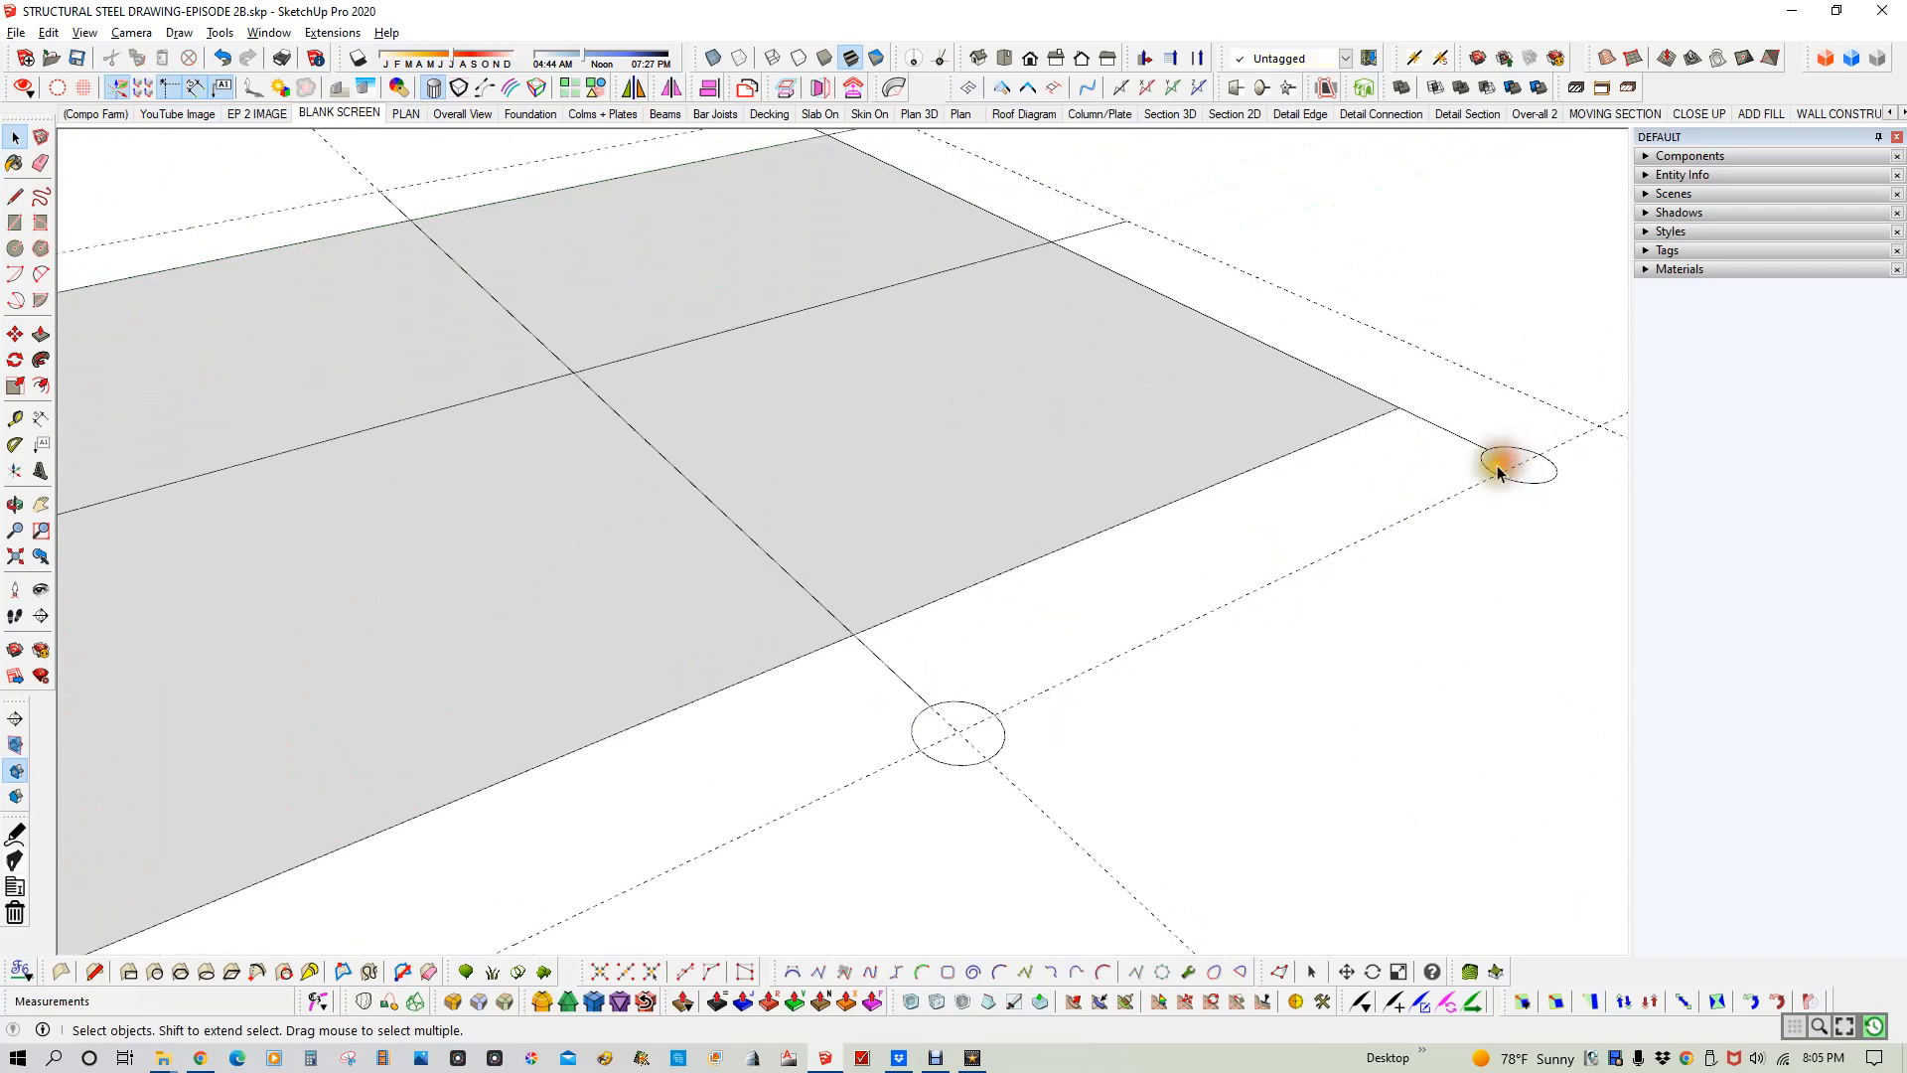
scroll(1254, 648, "down", 2)
scroll(1254, 648, "down", 4)
- Select all the grid lines, extension lines and bubbles without the guides and make them one group
left_click(1003, 702)
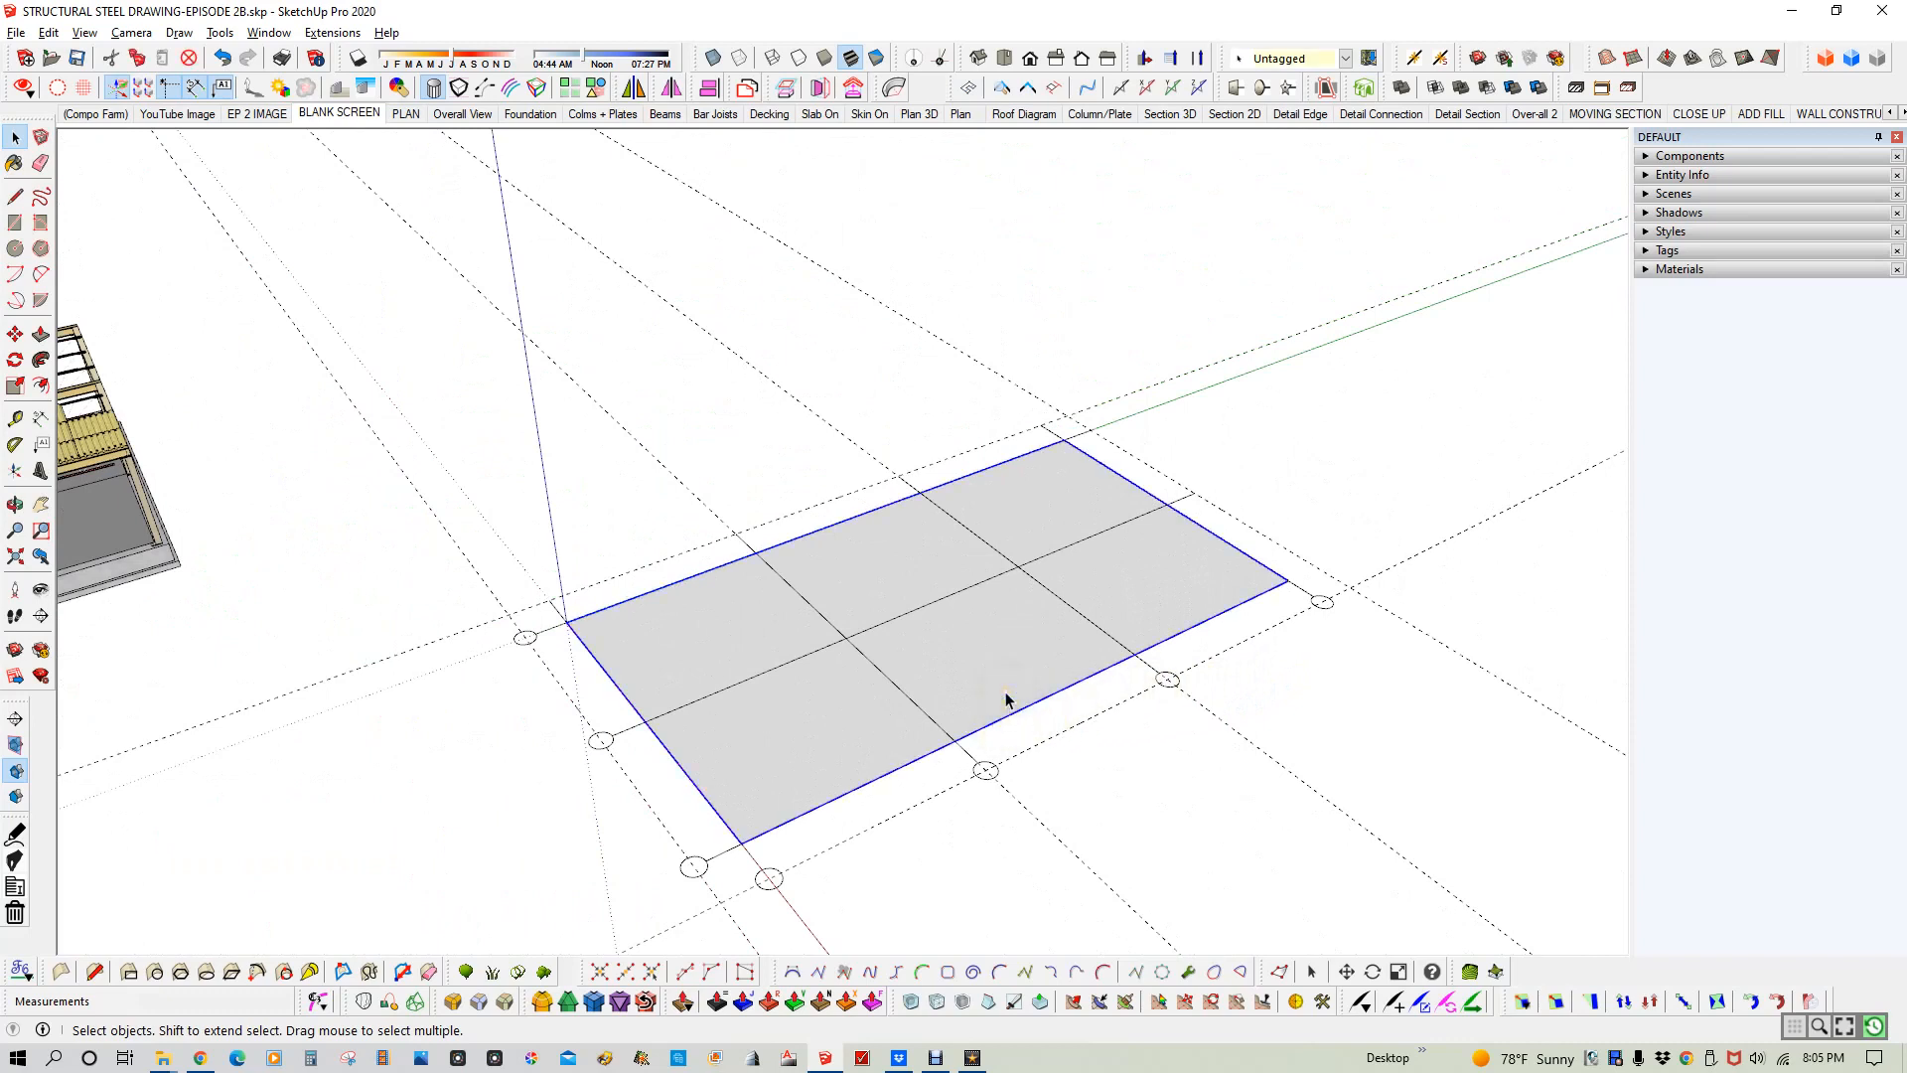
middle_click_drag(1005, 698, 1247, 624)
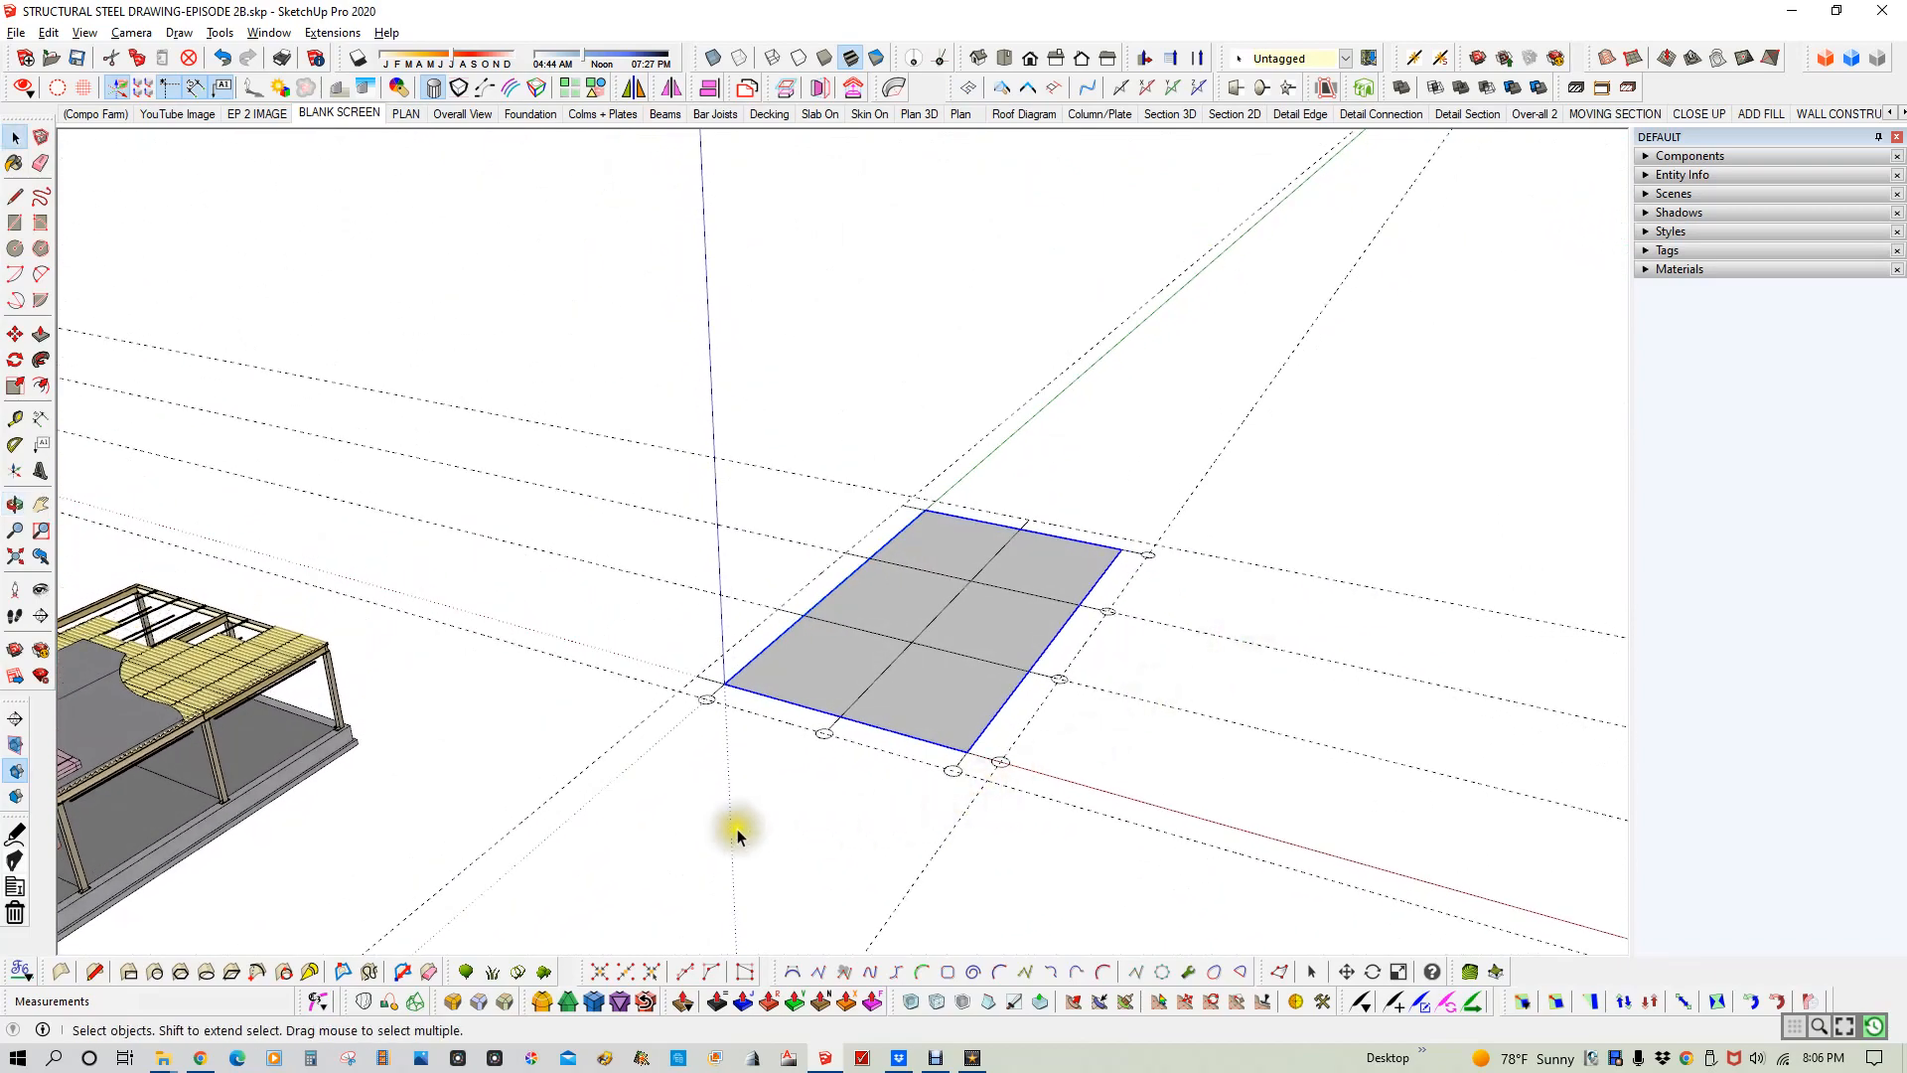
middle_click_drag(656, 856, 878, 889)
left_click_drag(671, 790, 1146, 527)
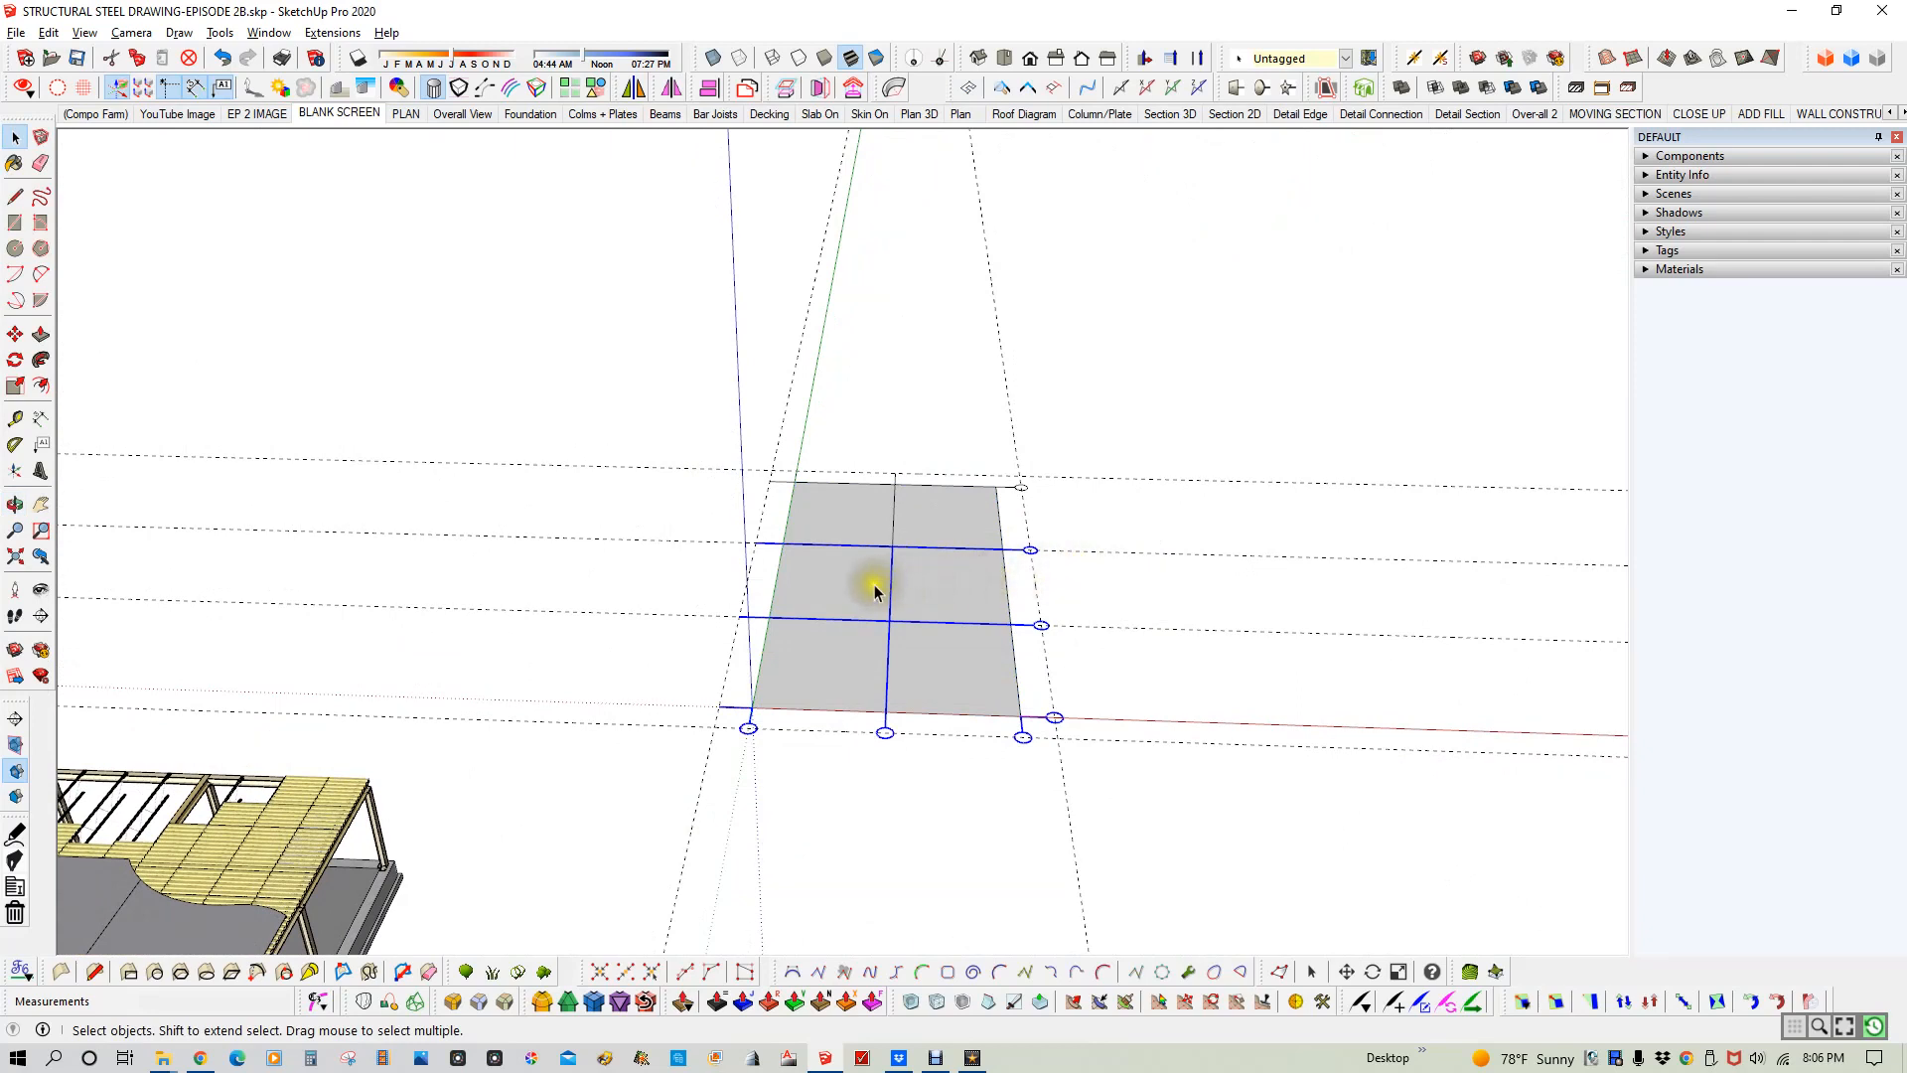
left_click_drag(727, 559, 1041, 458, "ctrl")
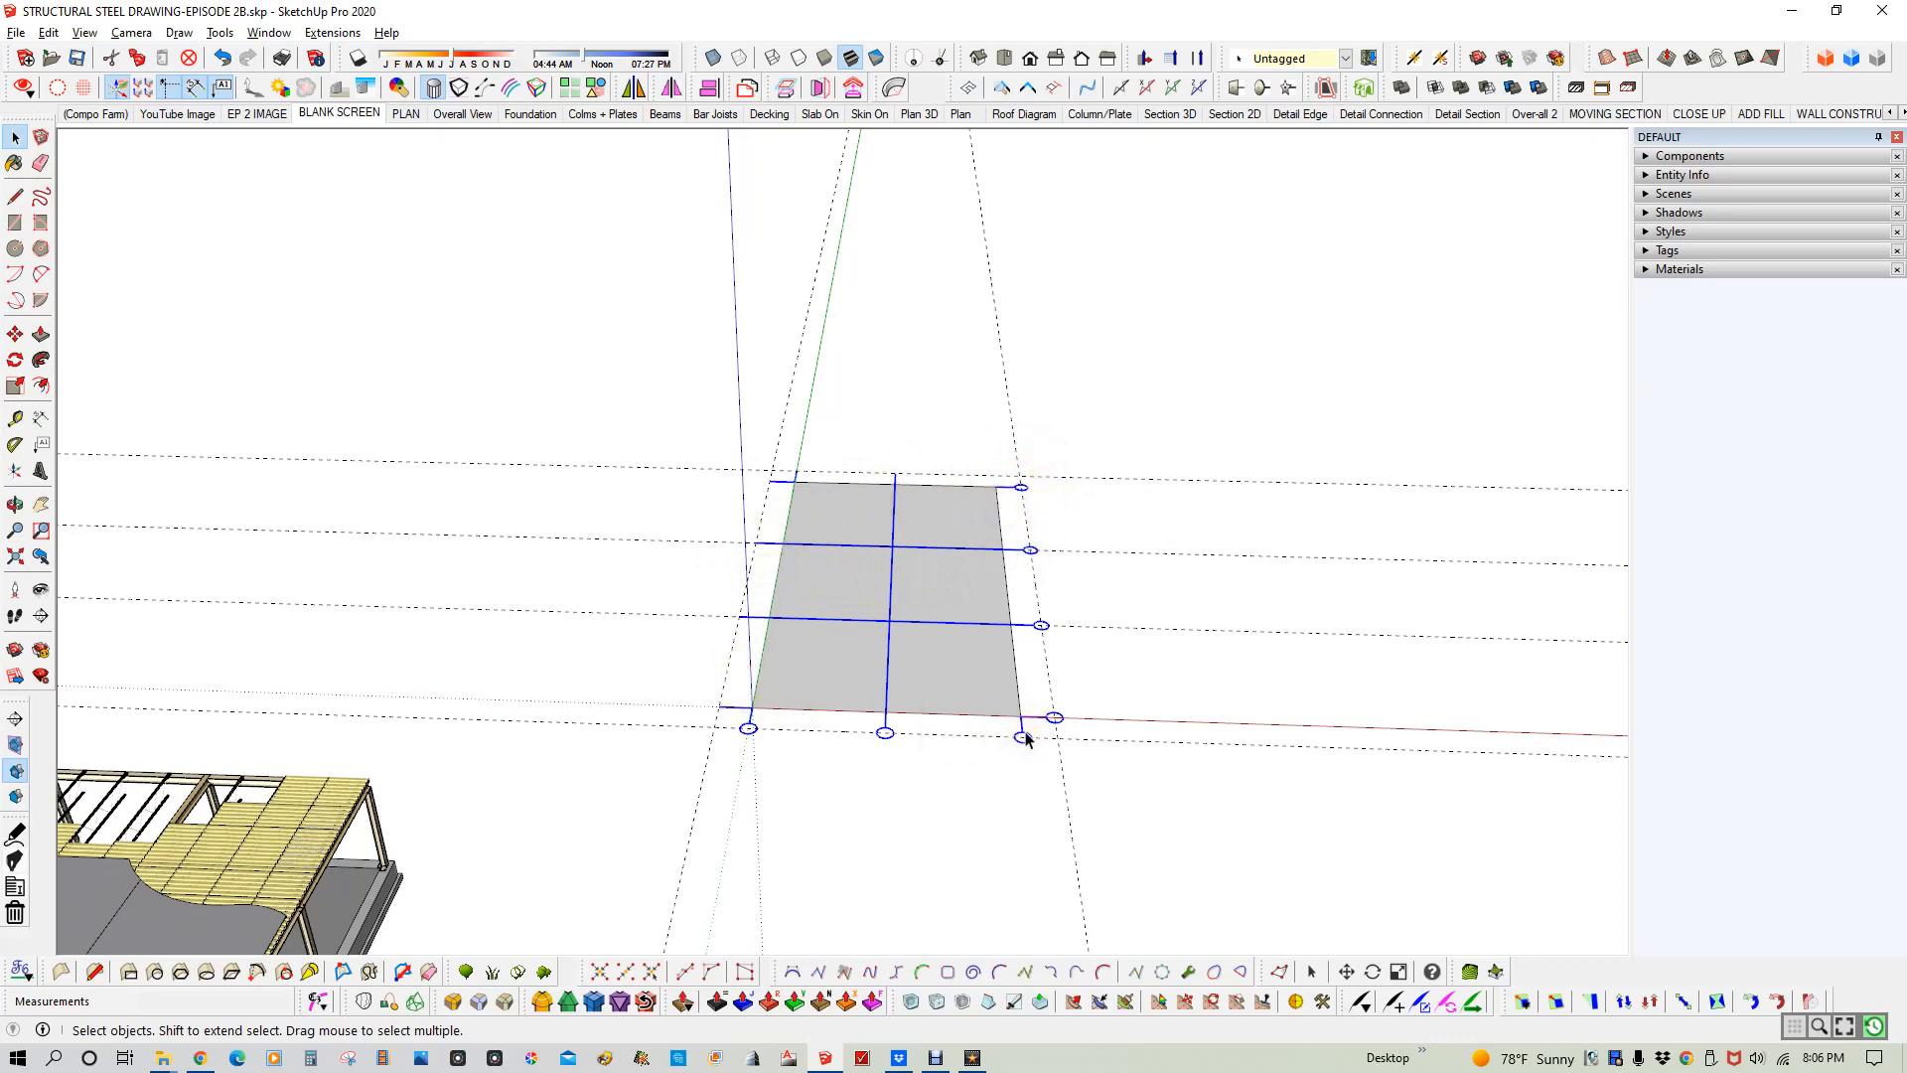
middle_click_drag(1026, 738, 833, 715)
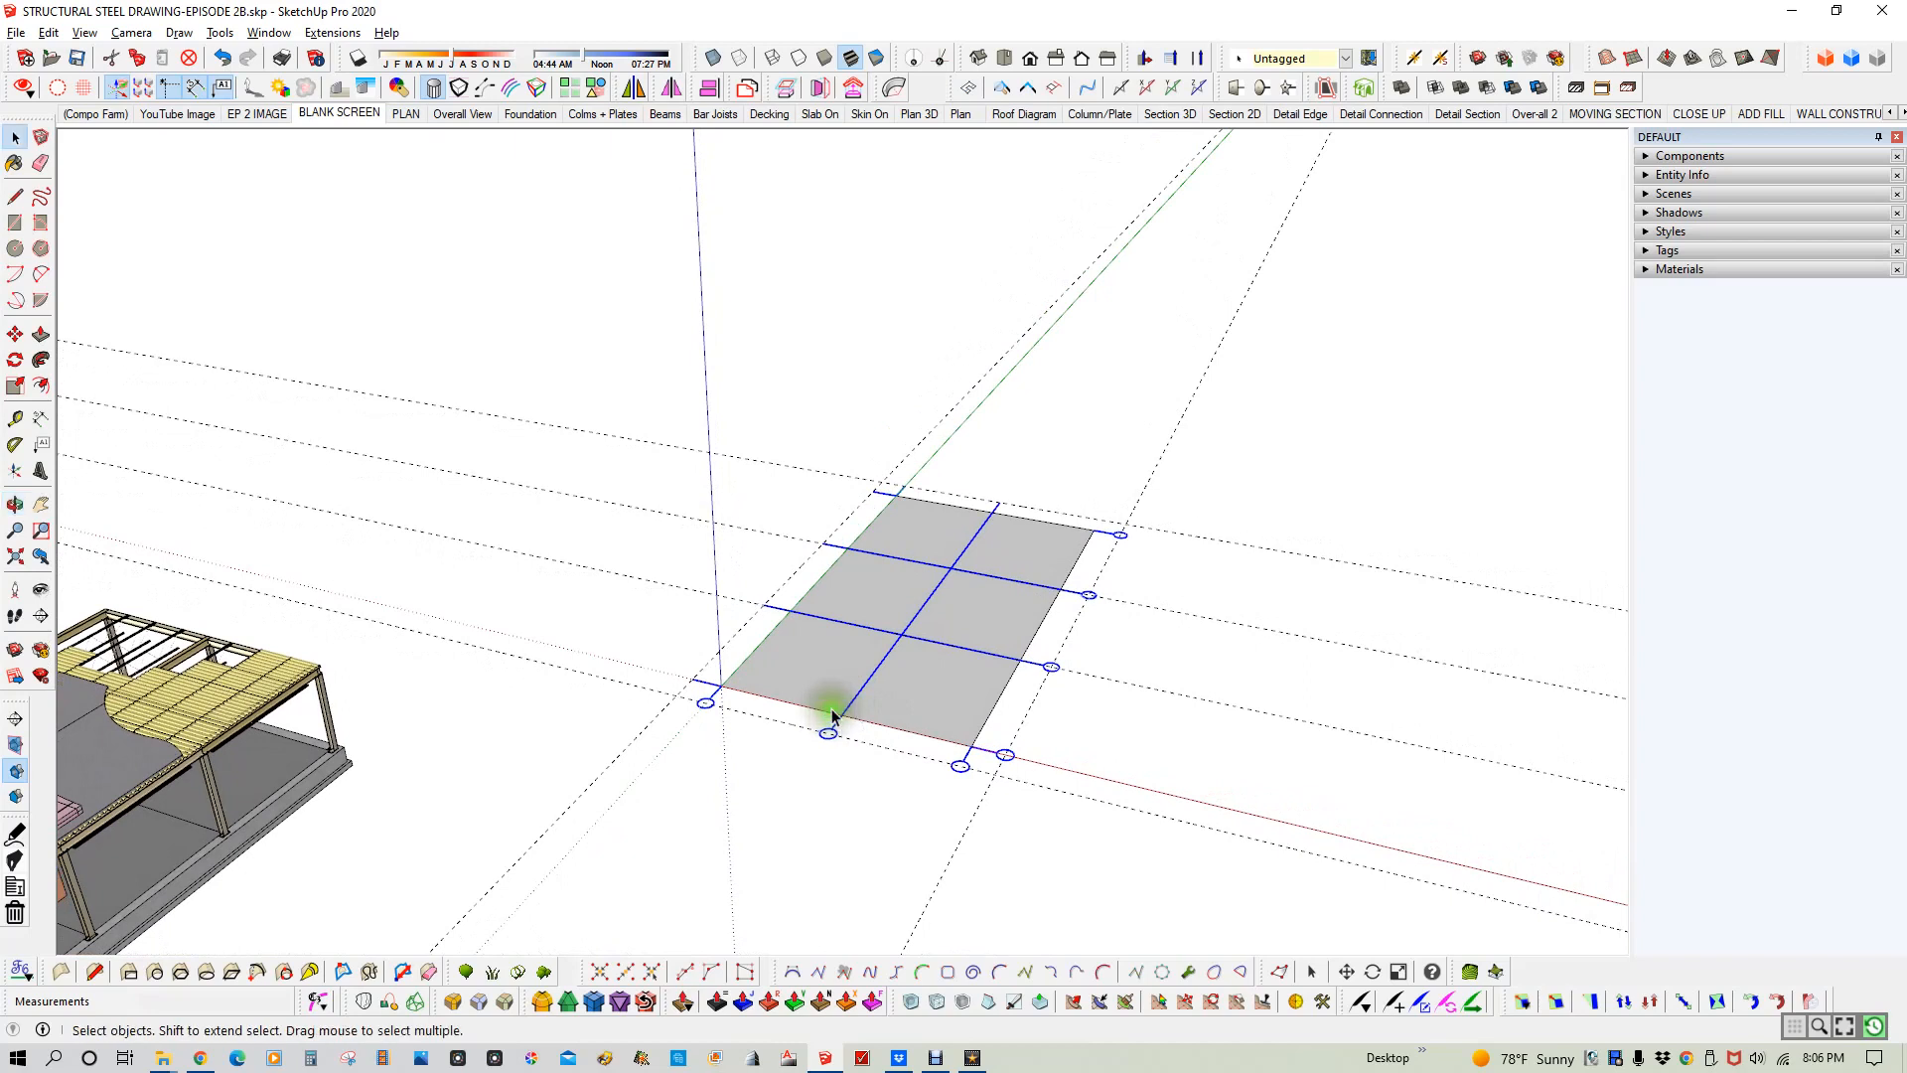
right_click(930, 647)
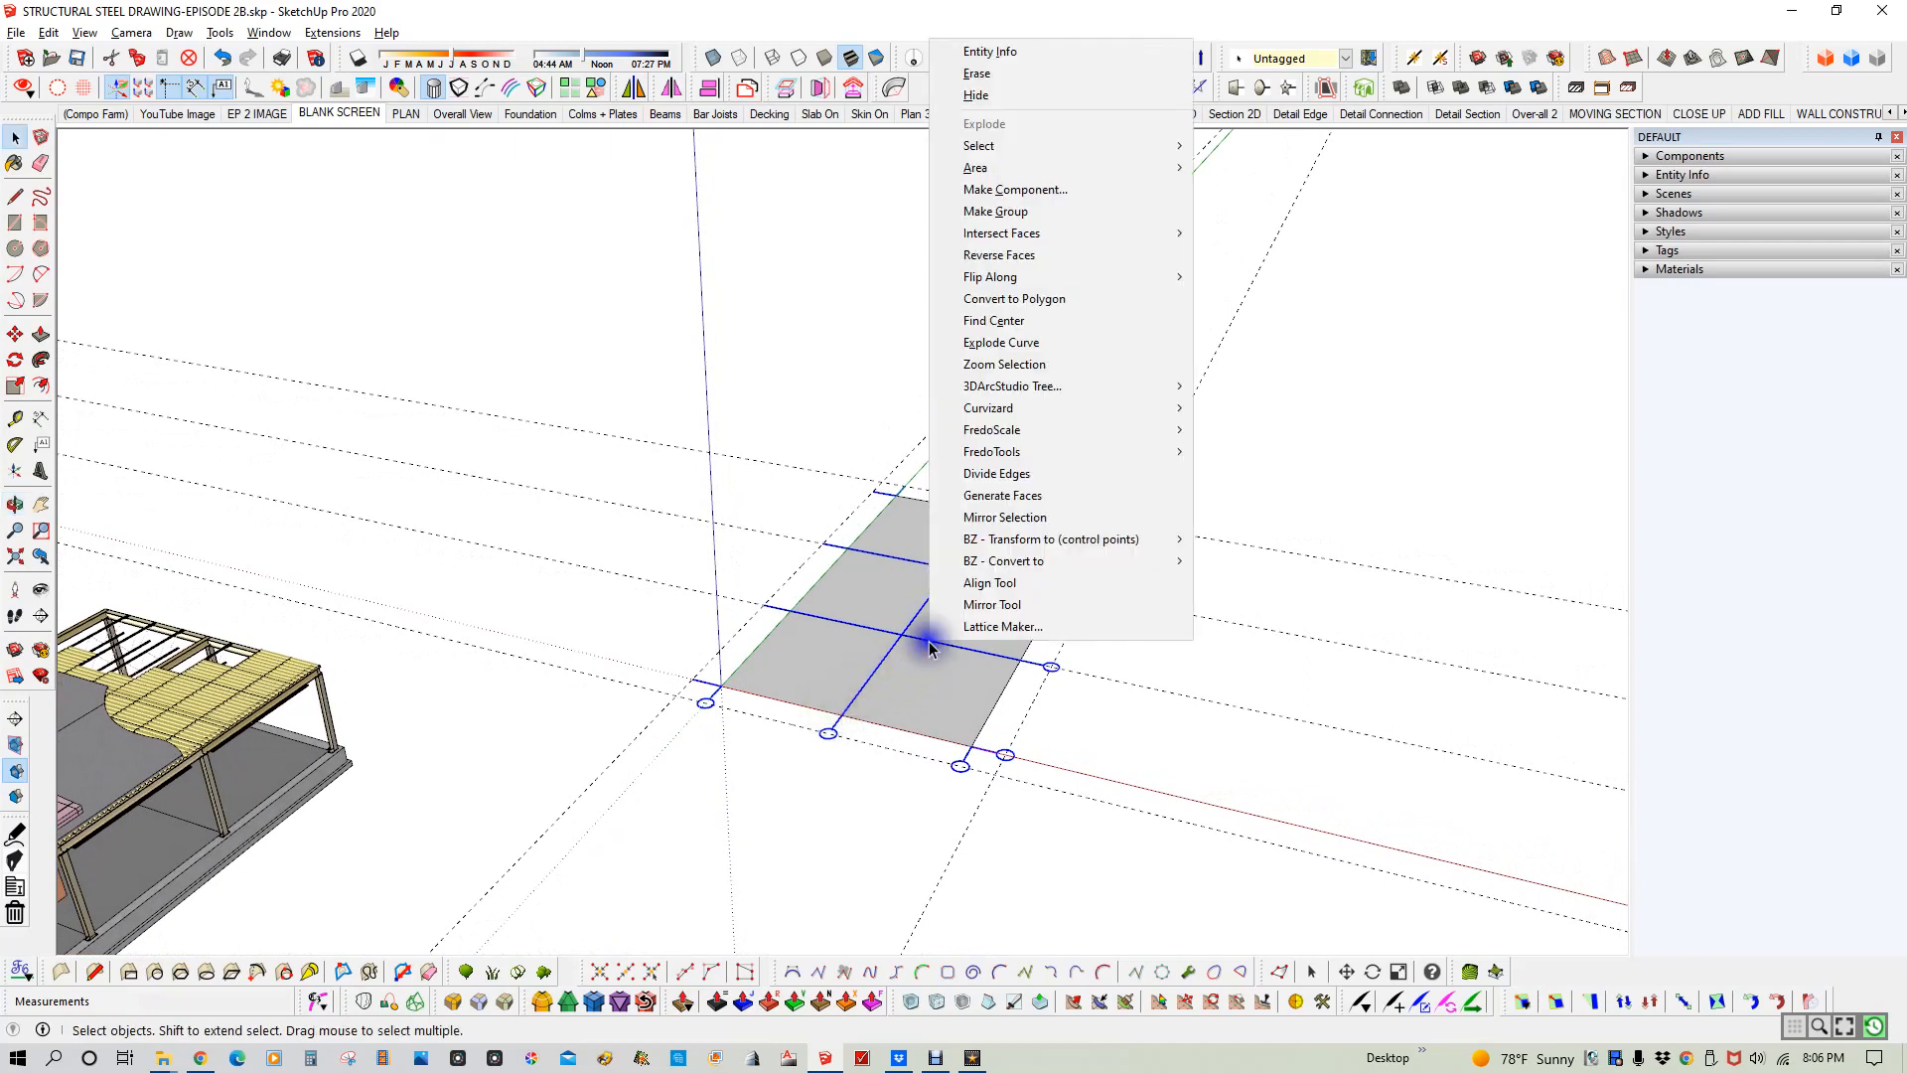
left_click(1028, 215)
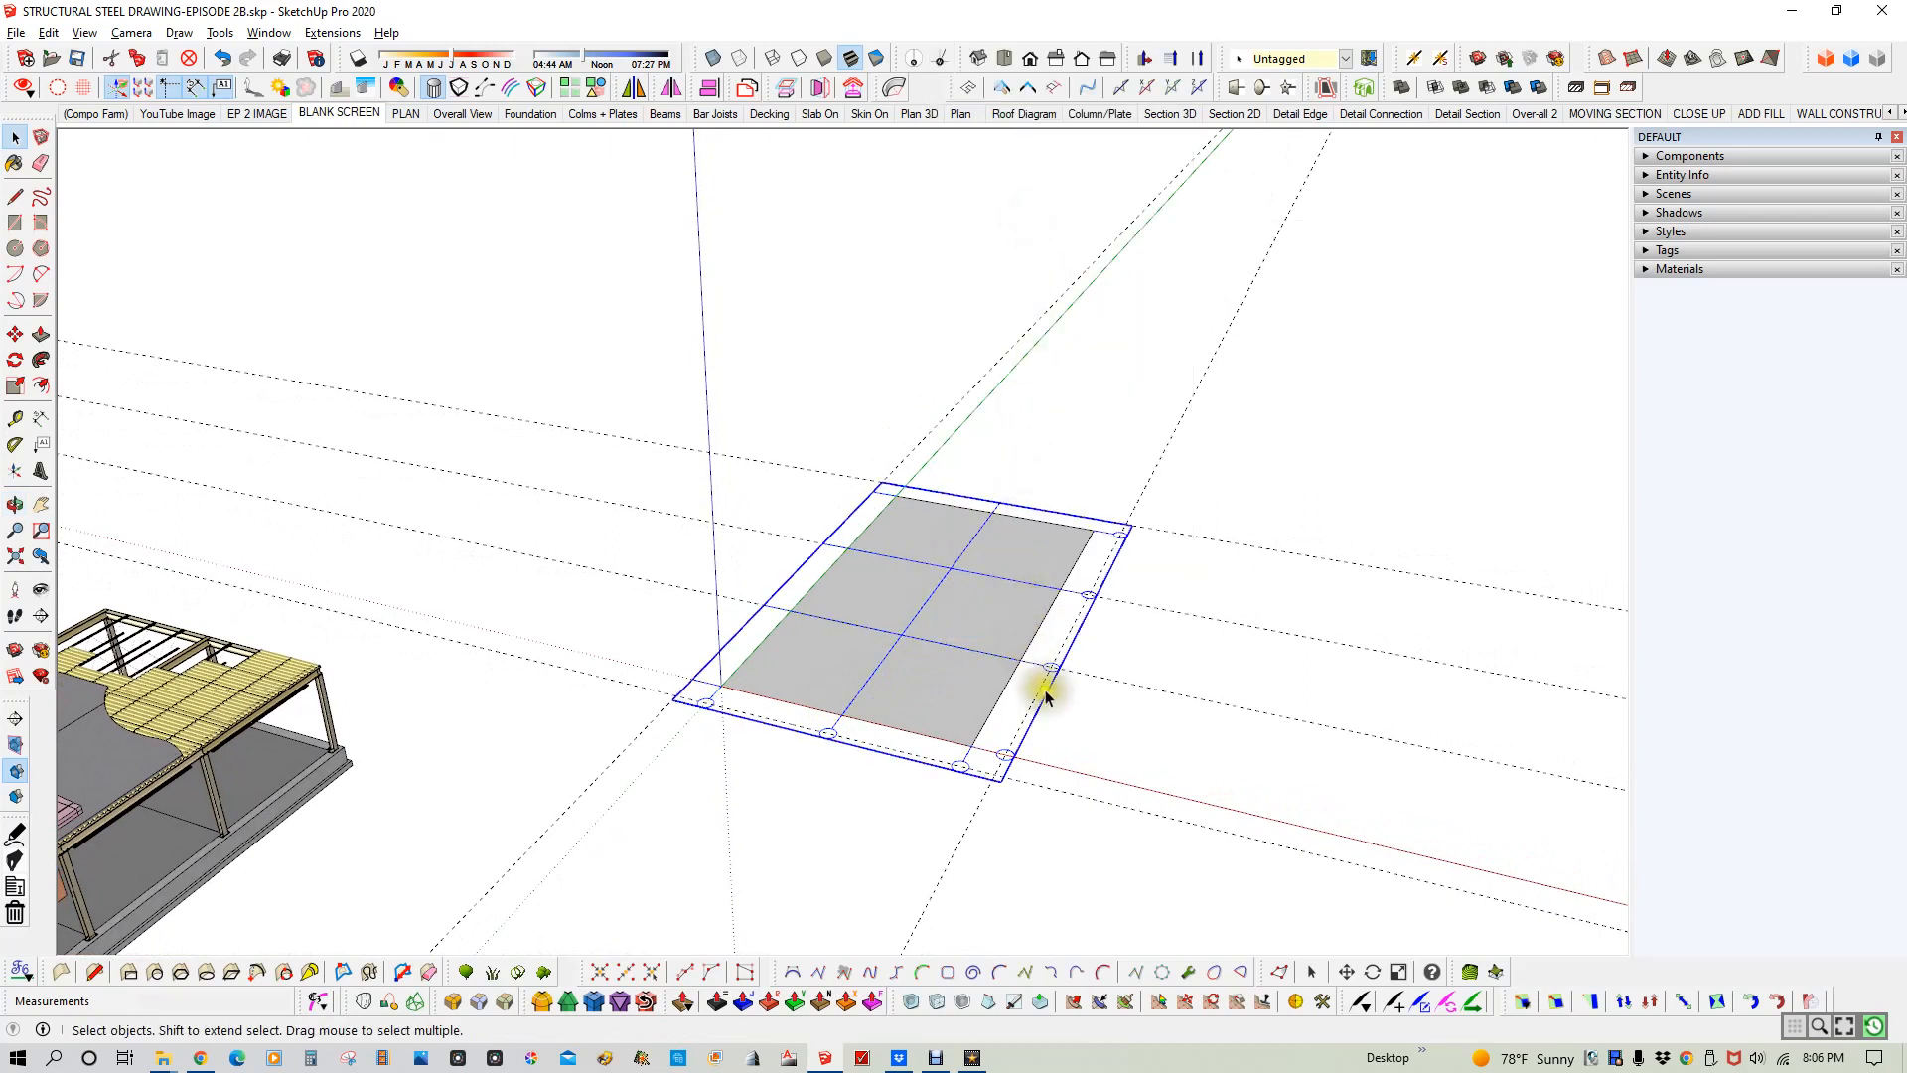
scroll(943, 772, "up", 5)
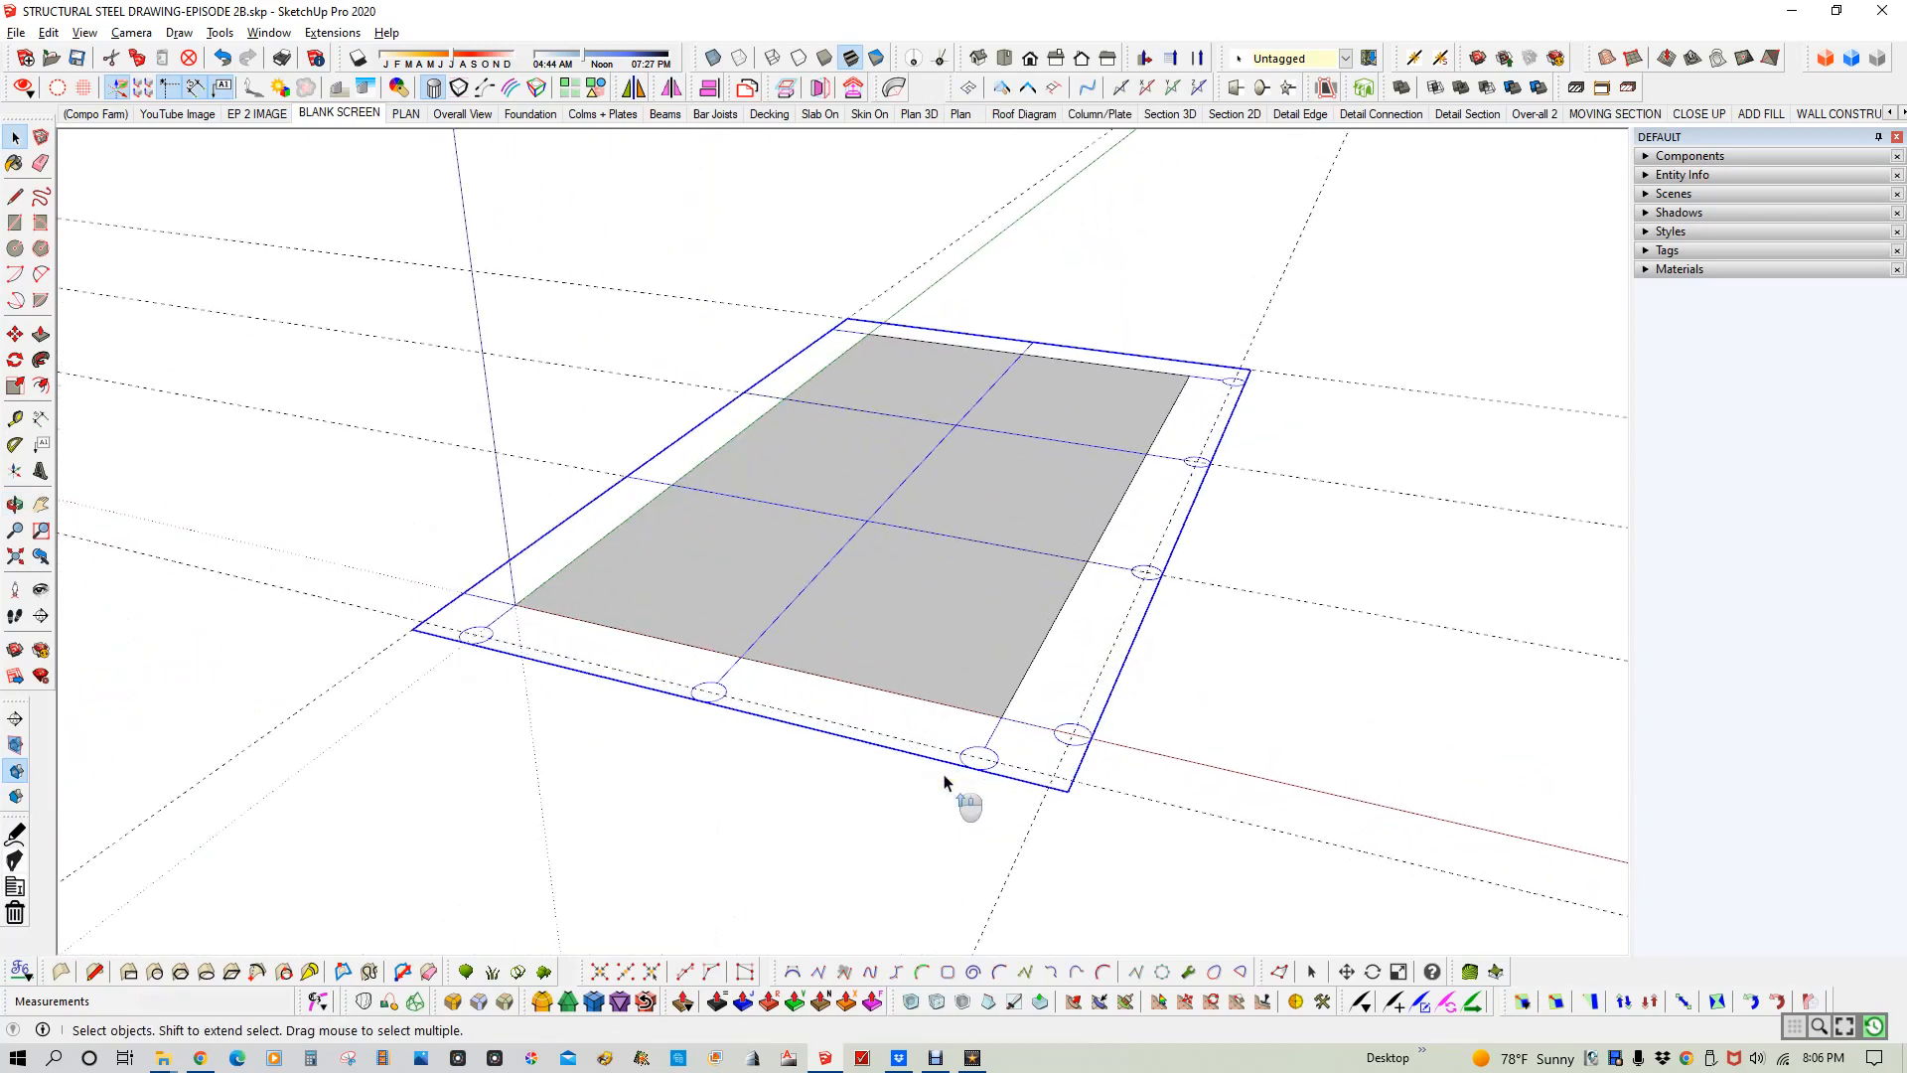
scroll(944, 782, "up", 2)
left_click(945, 762)
left_click(932, 748)
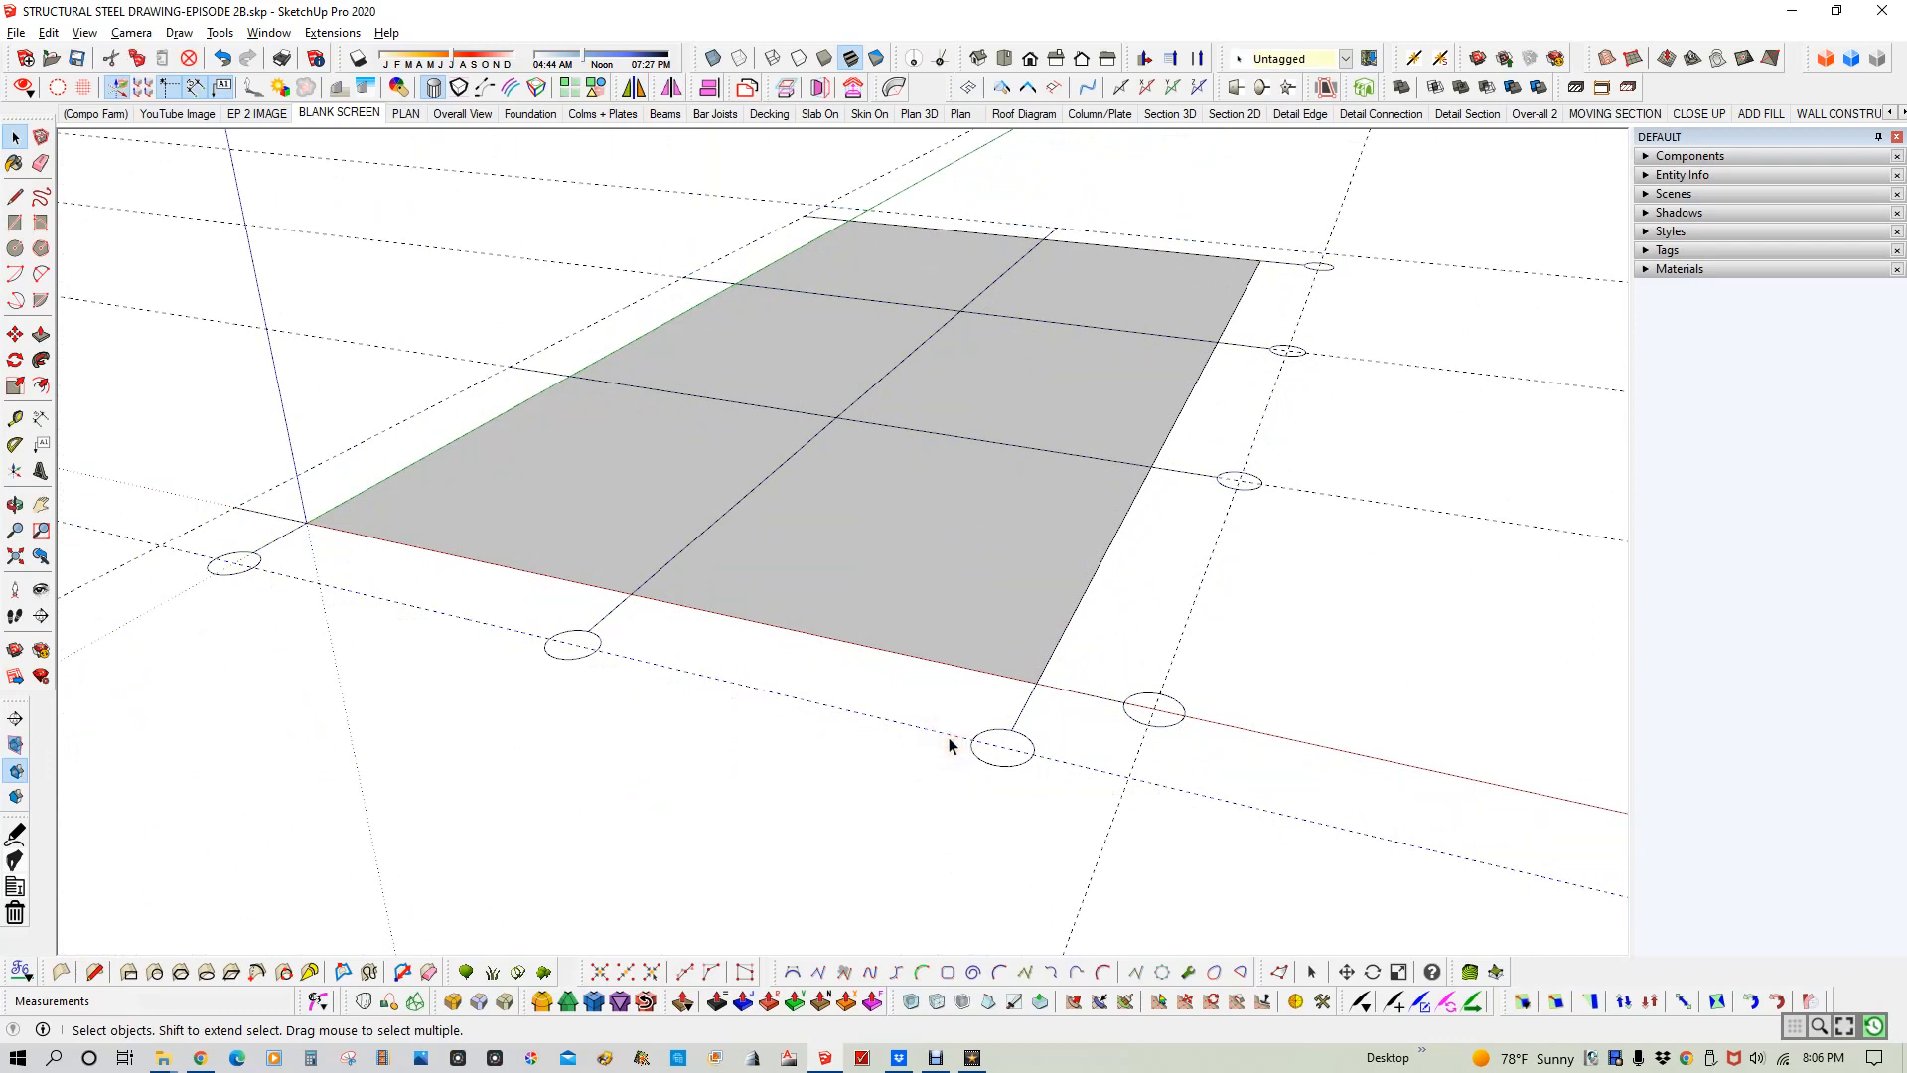
- Place the 3D text "A", 1' high and extruded 1", inside the short-side bubble at the corner opposite the origin
middle_click_drag(920, 707, 907, 778)
scroll(907, 779, "down", 3)
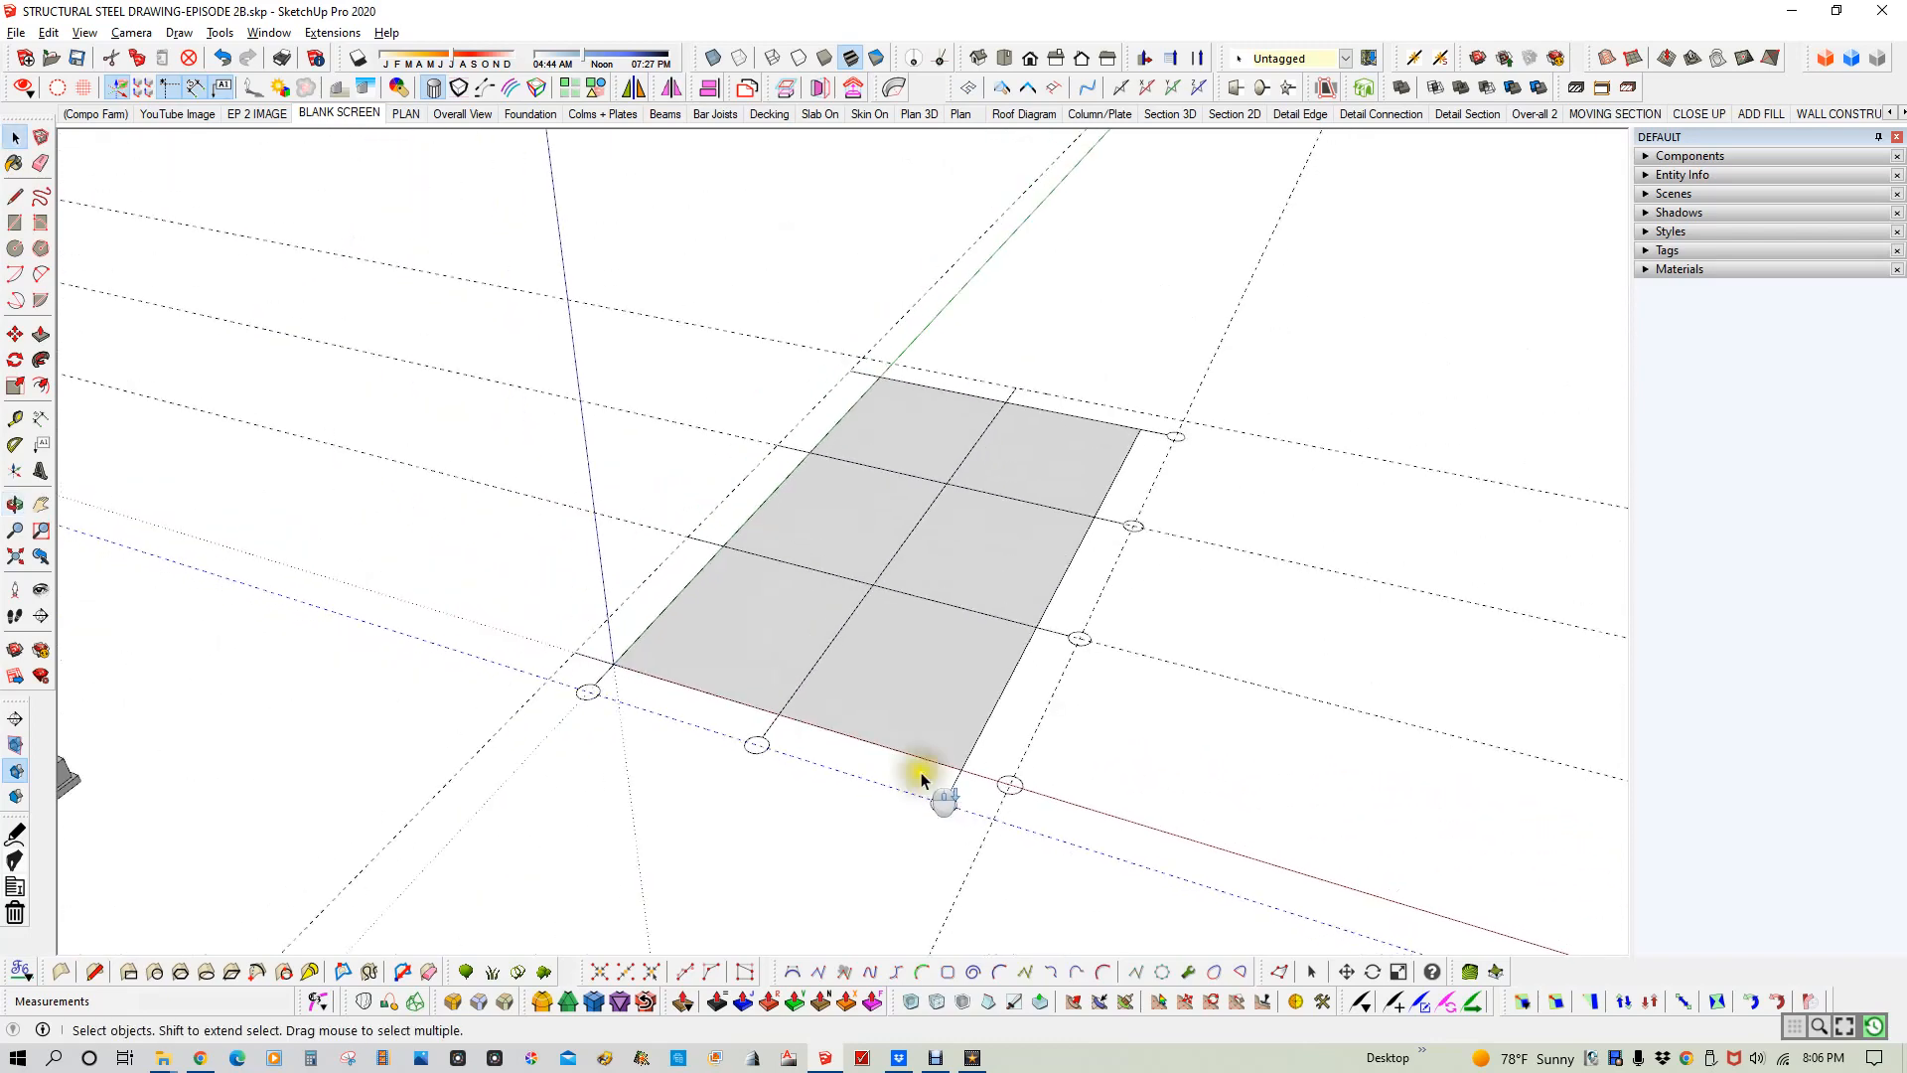
scroll(968, 822, "up", 5)
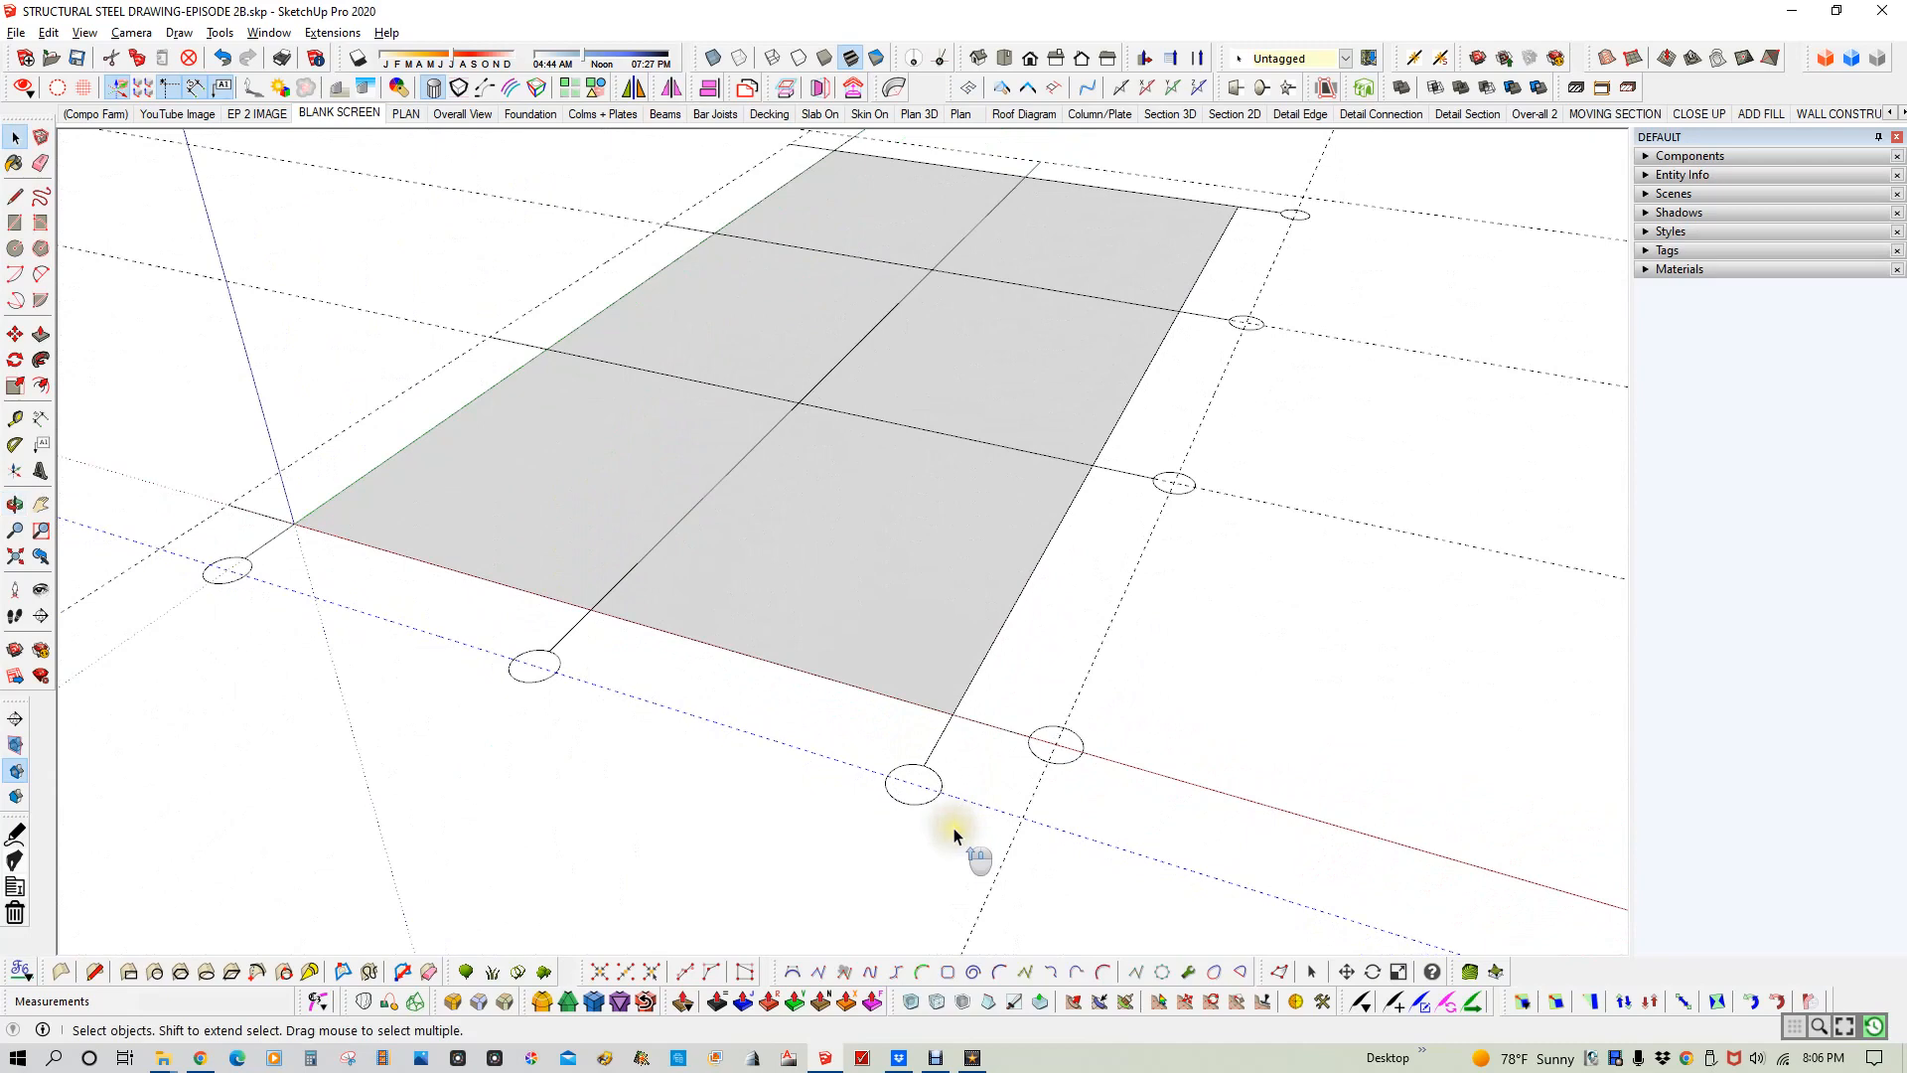
middle_click_drag(852, 803, 978, 809, "shift")
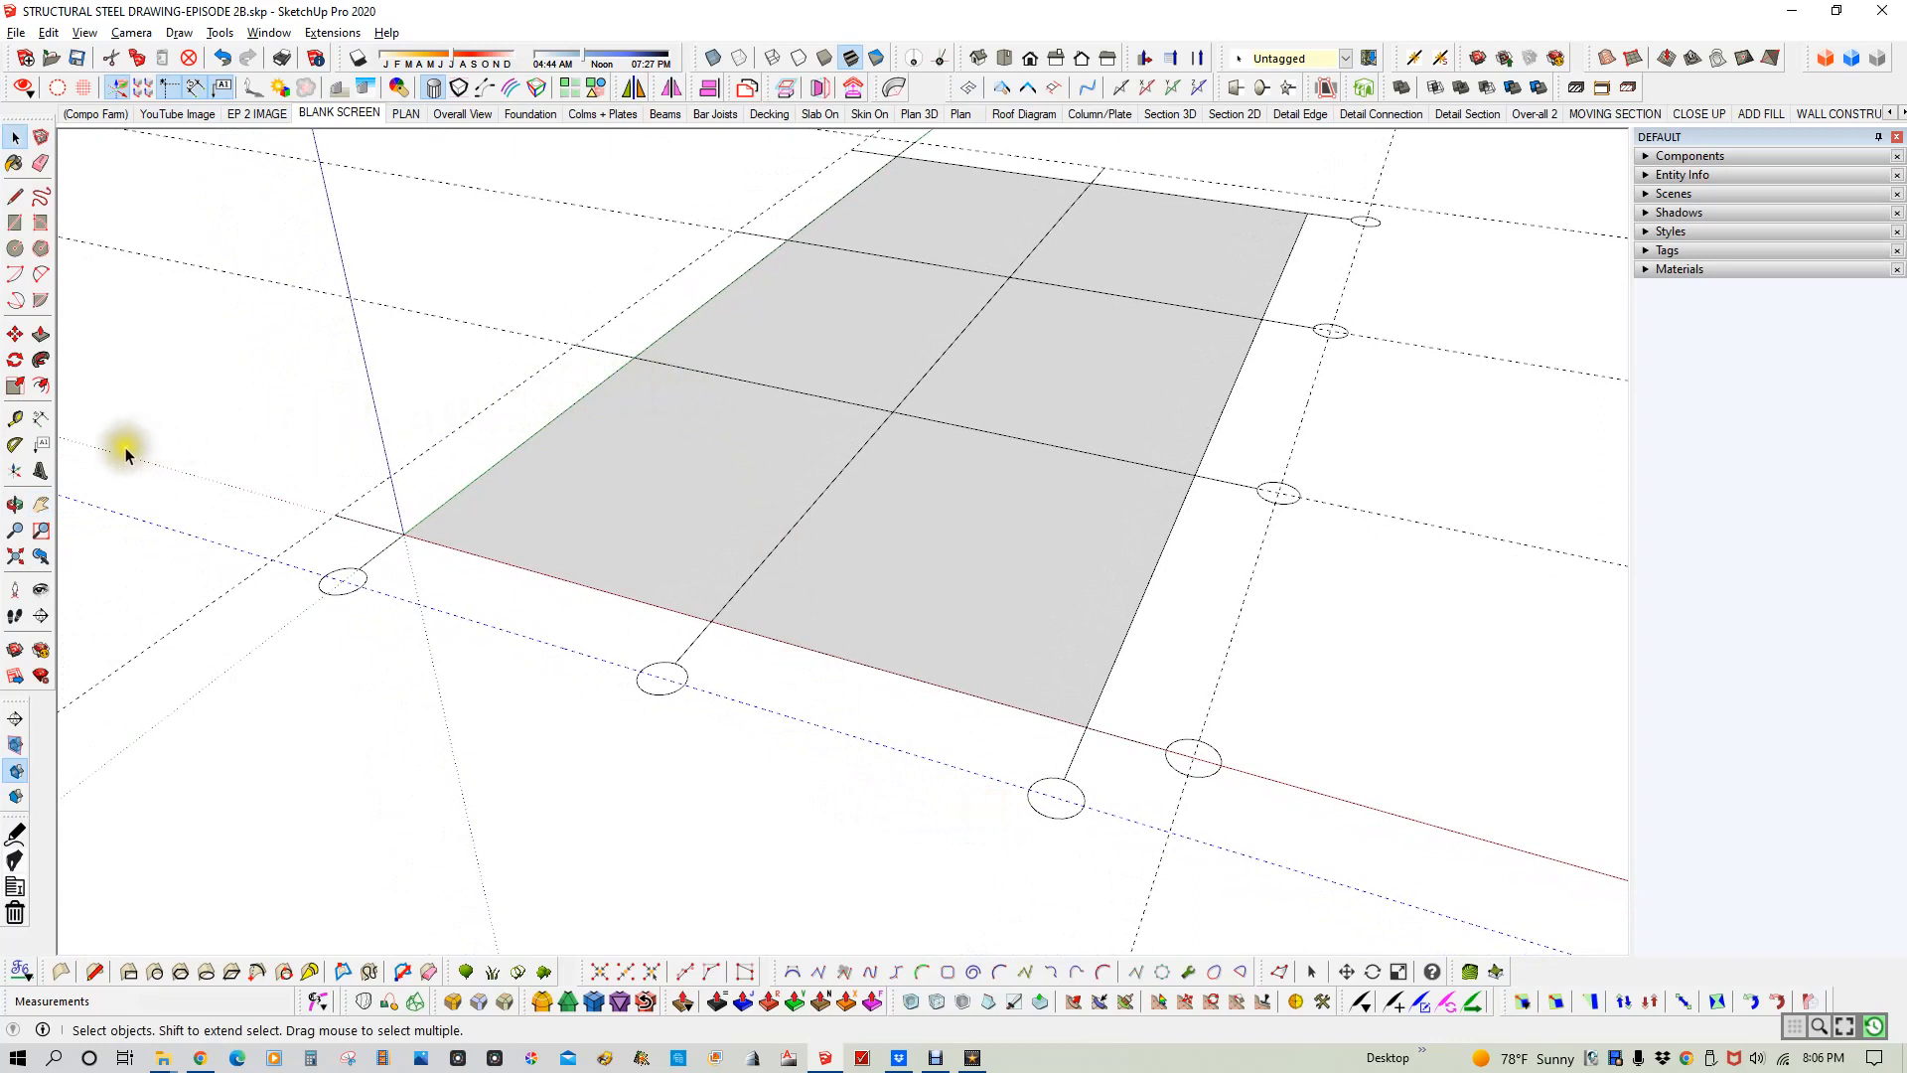
left_click(41, 471)
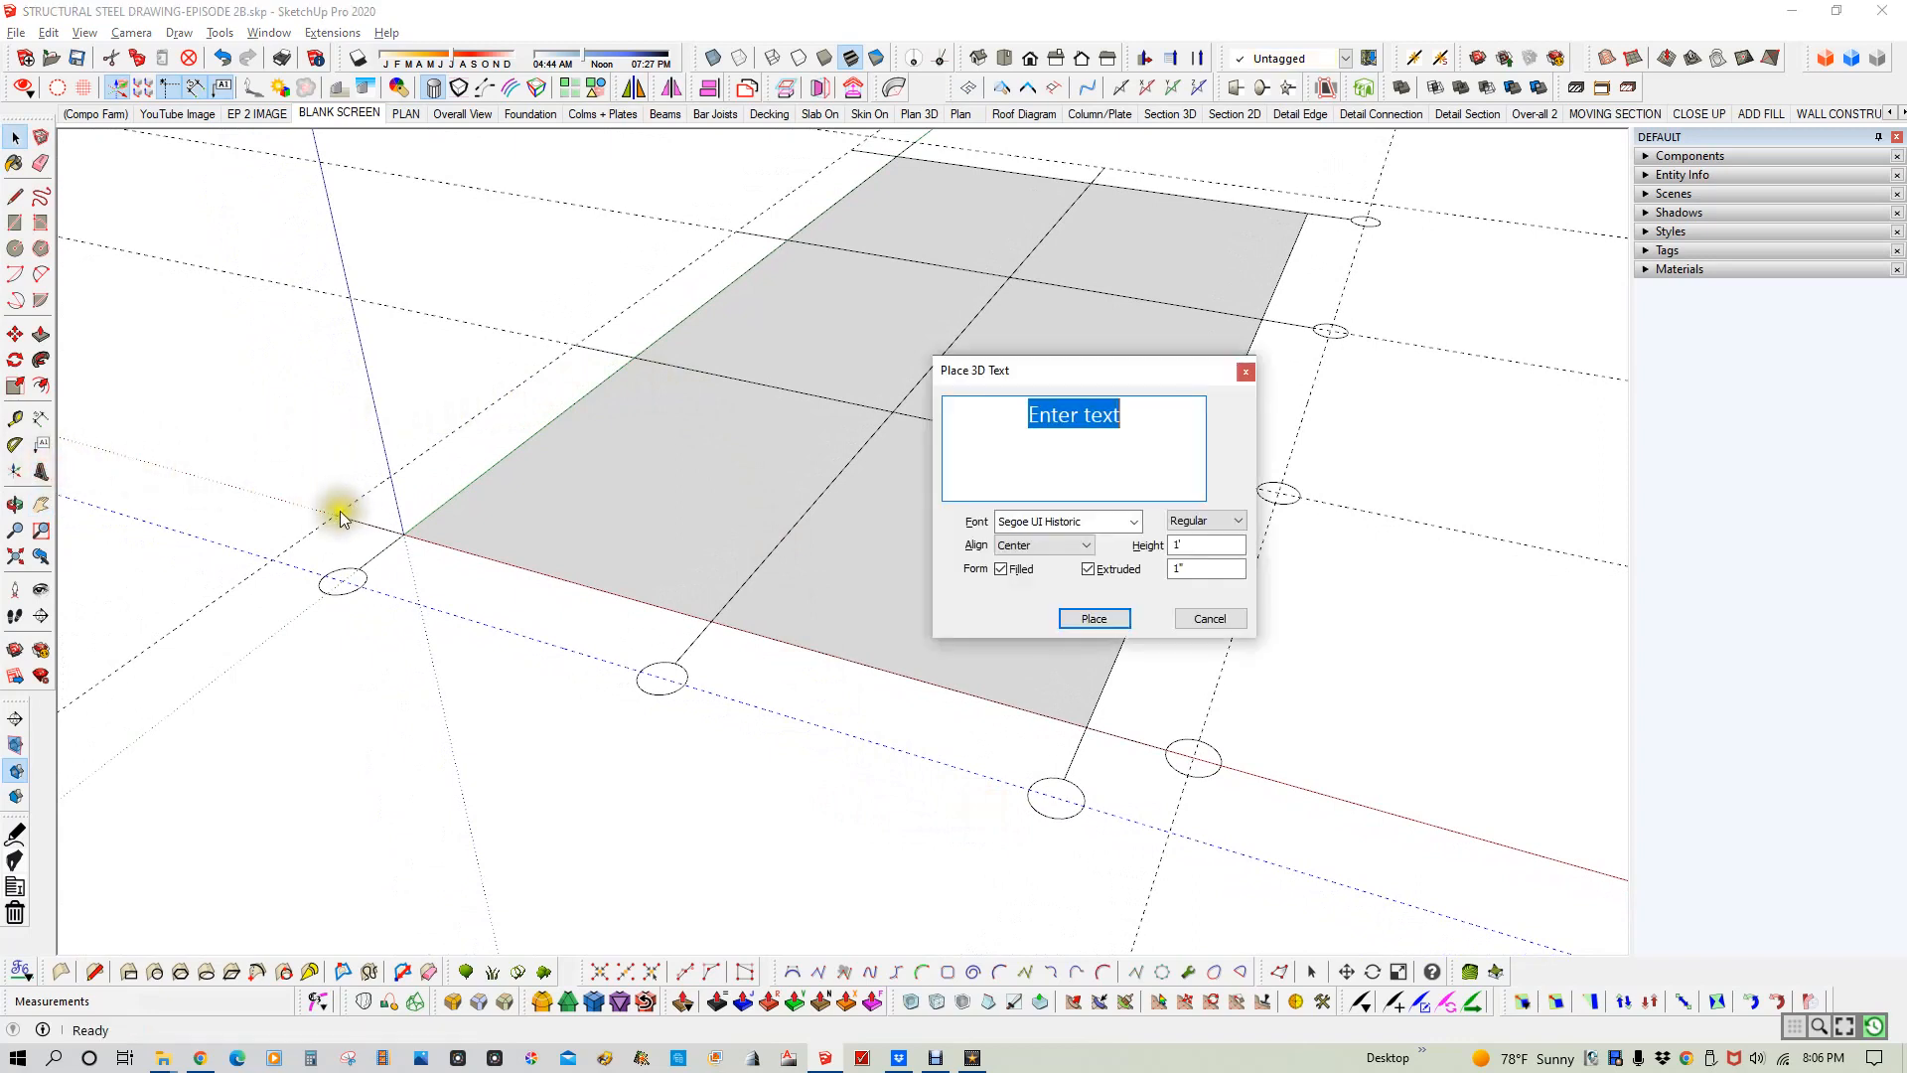
type("A")
left_click(1112, 443)
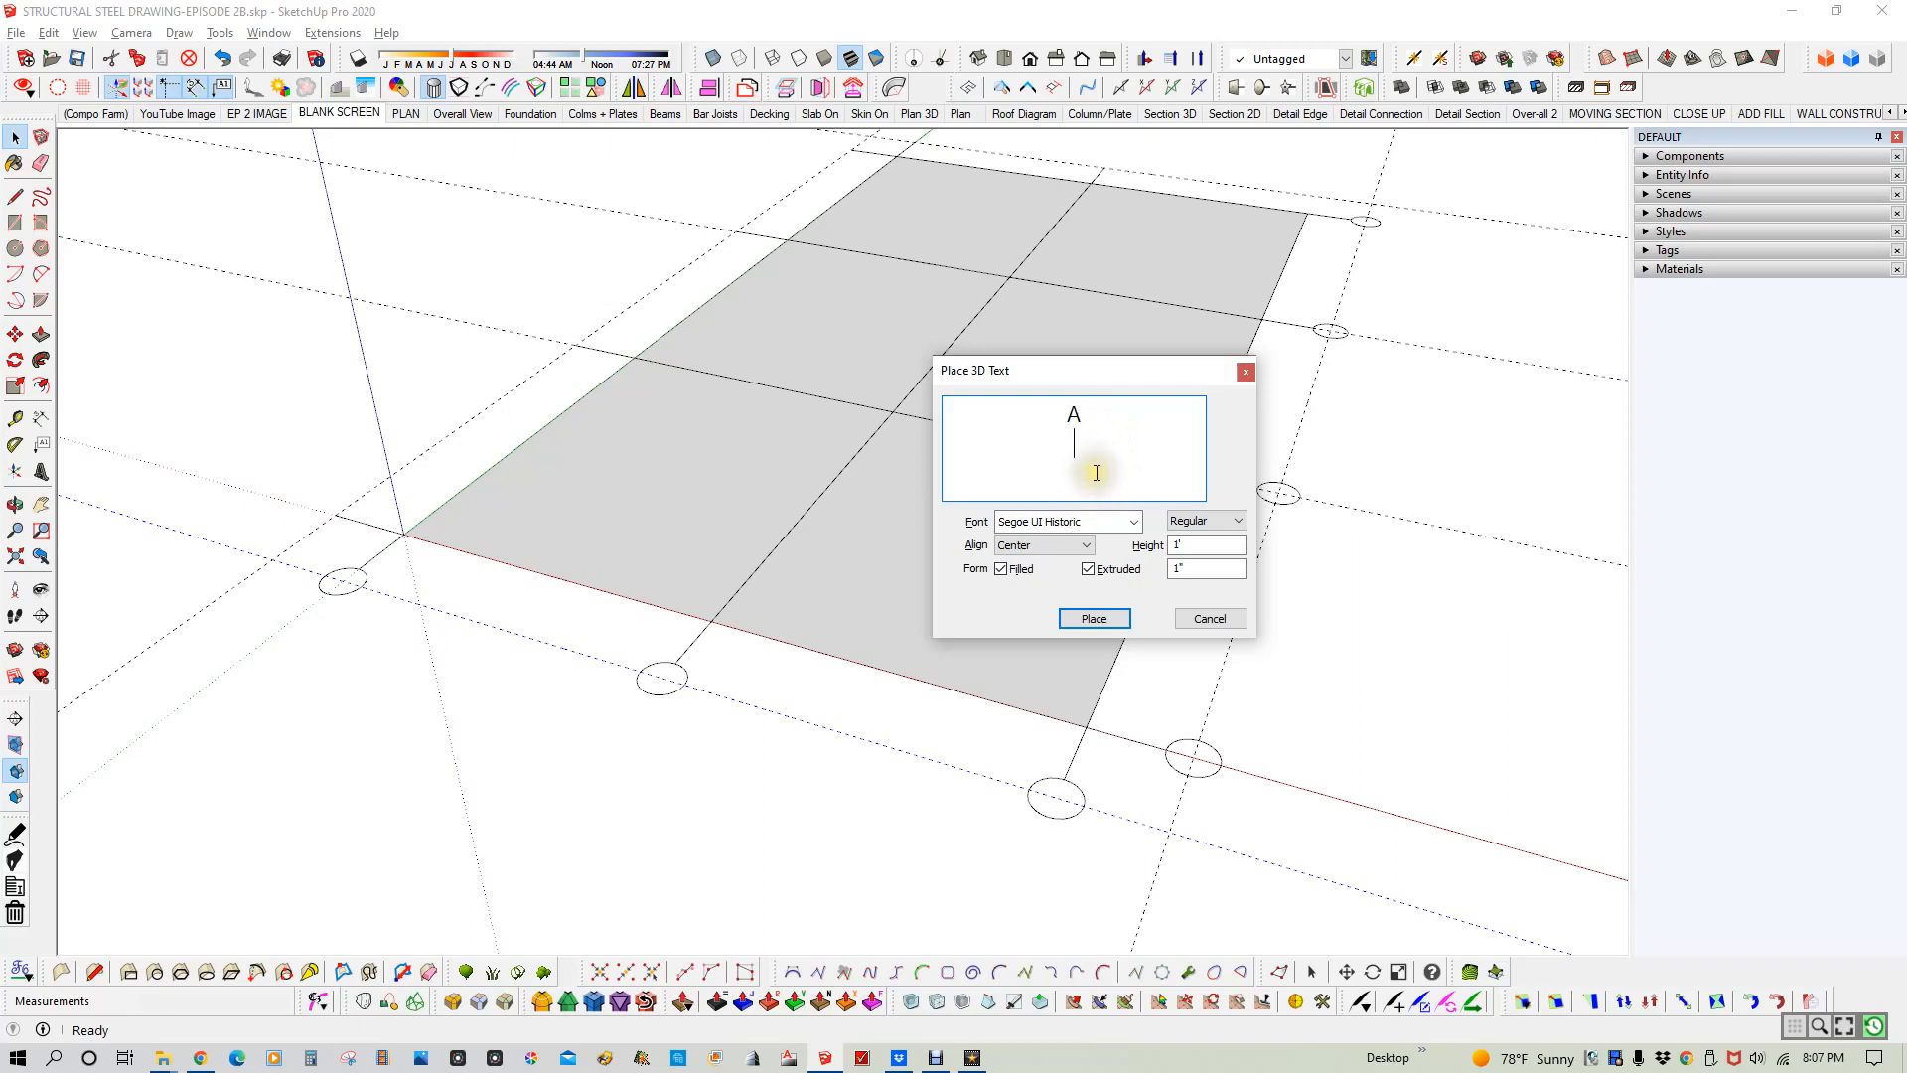
left_click(1096, 617)
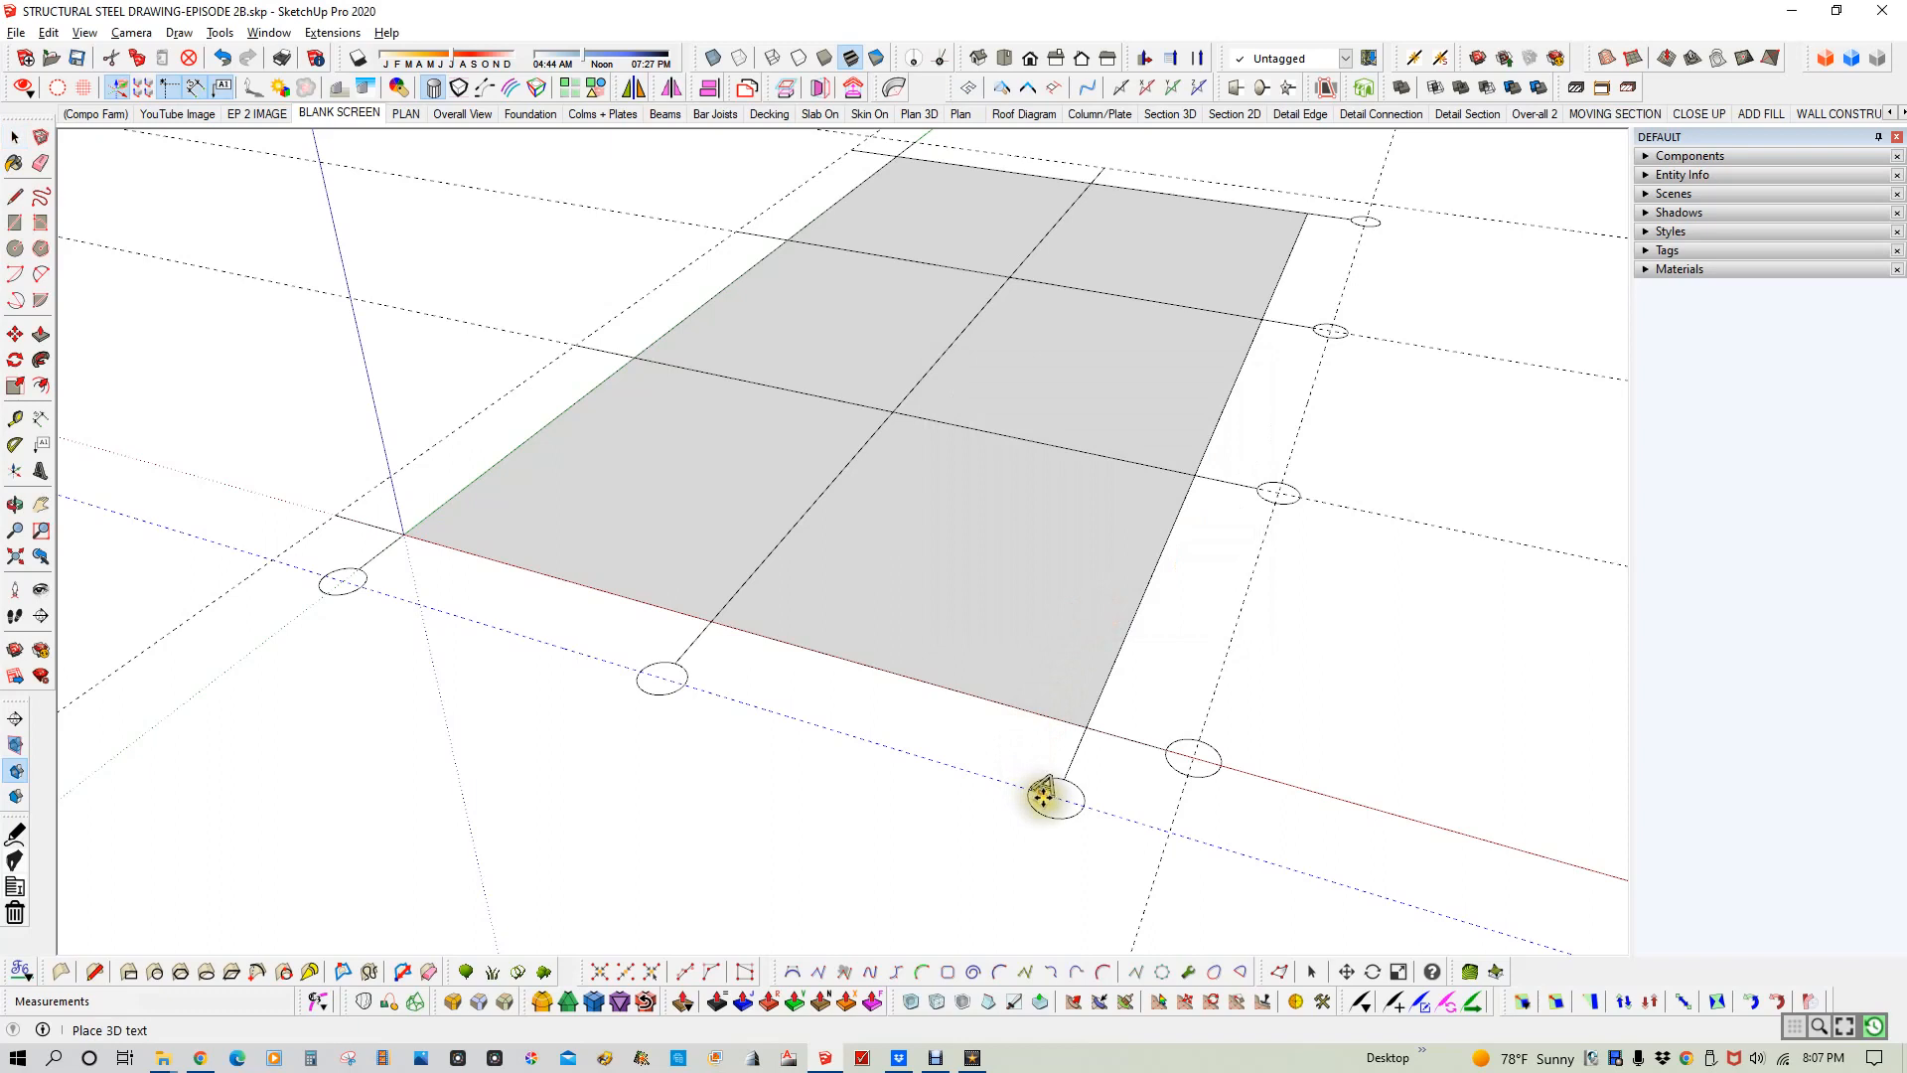
scroll(1043, 795, "up", 5)
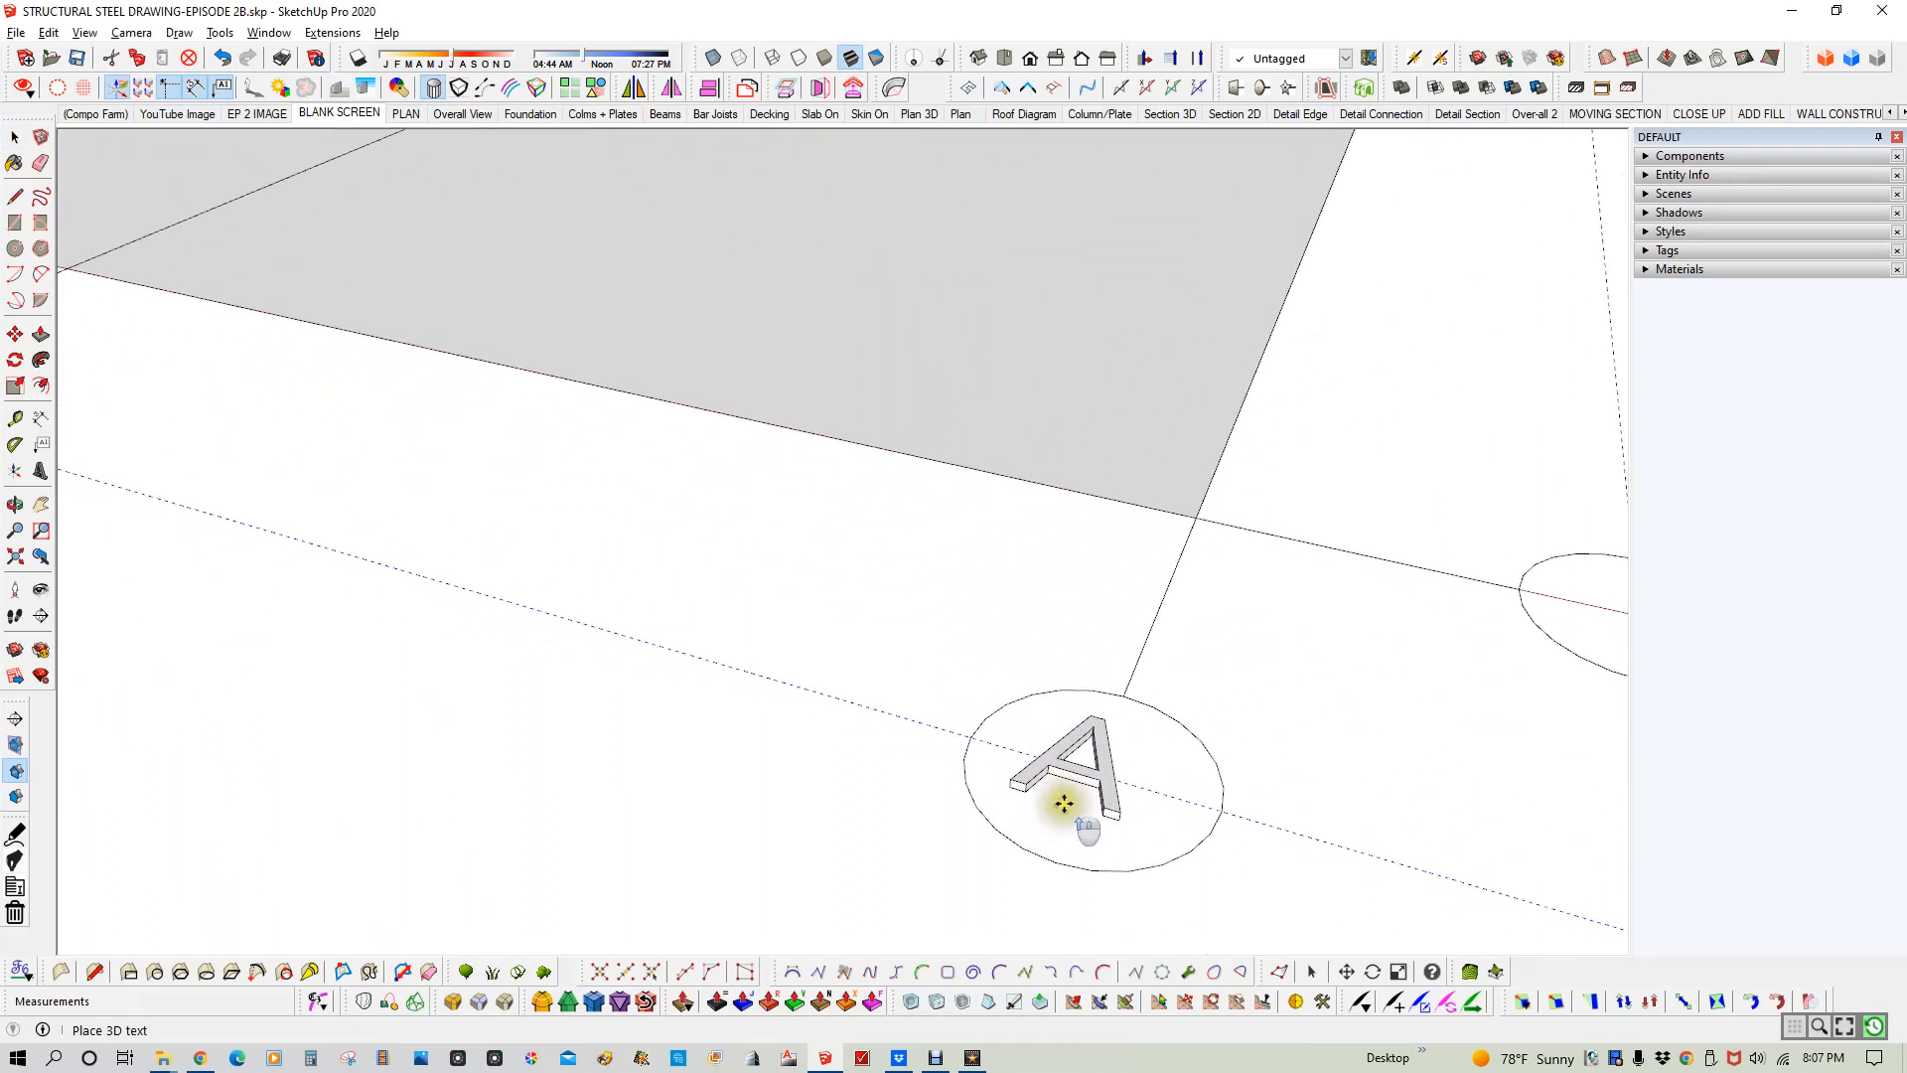
left_click(1079, 807)
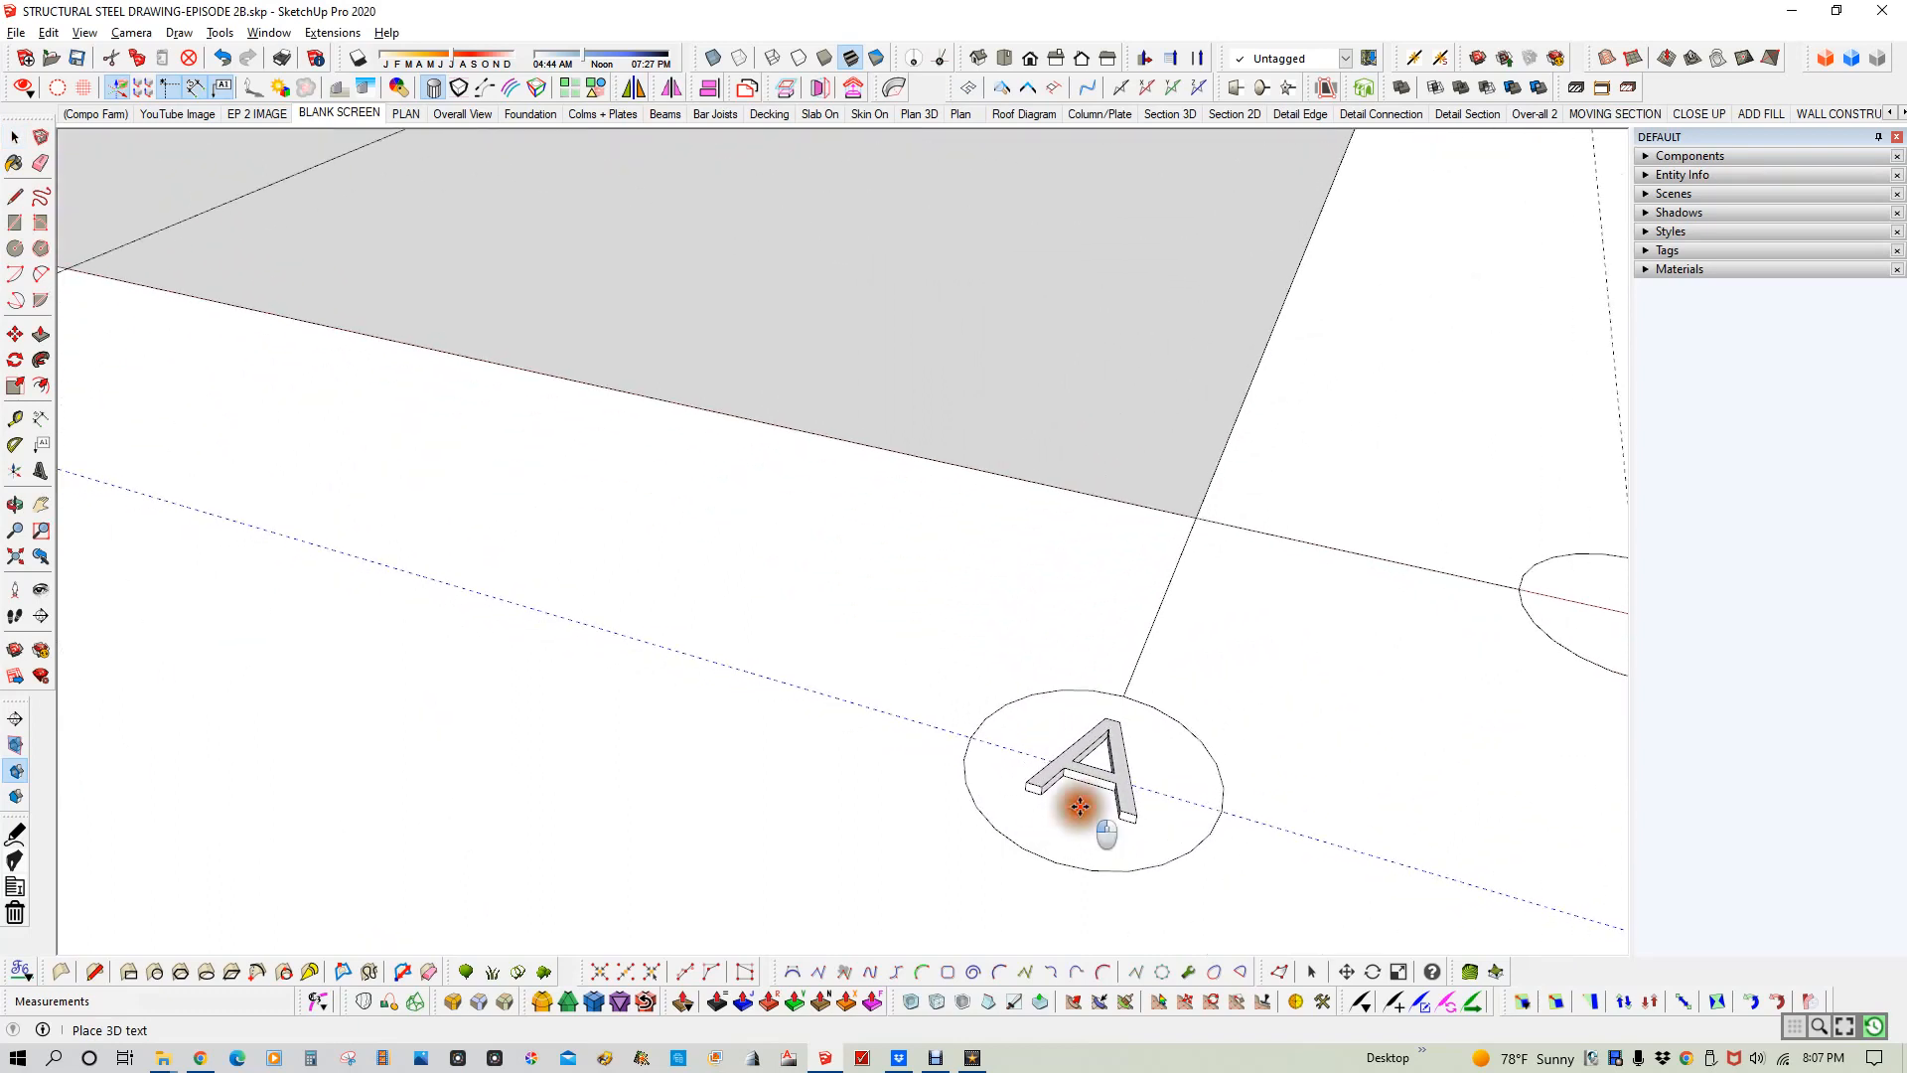
- Set the camera to the top standard view in parallel projection
key("space")
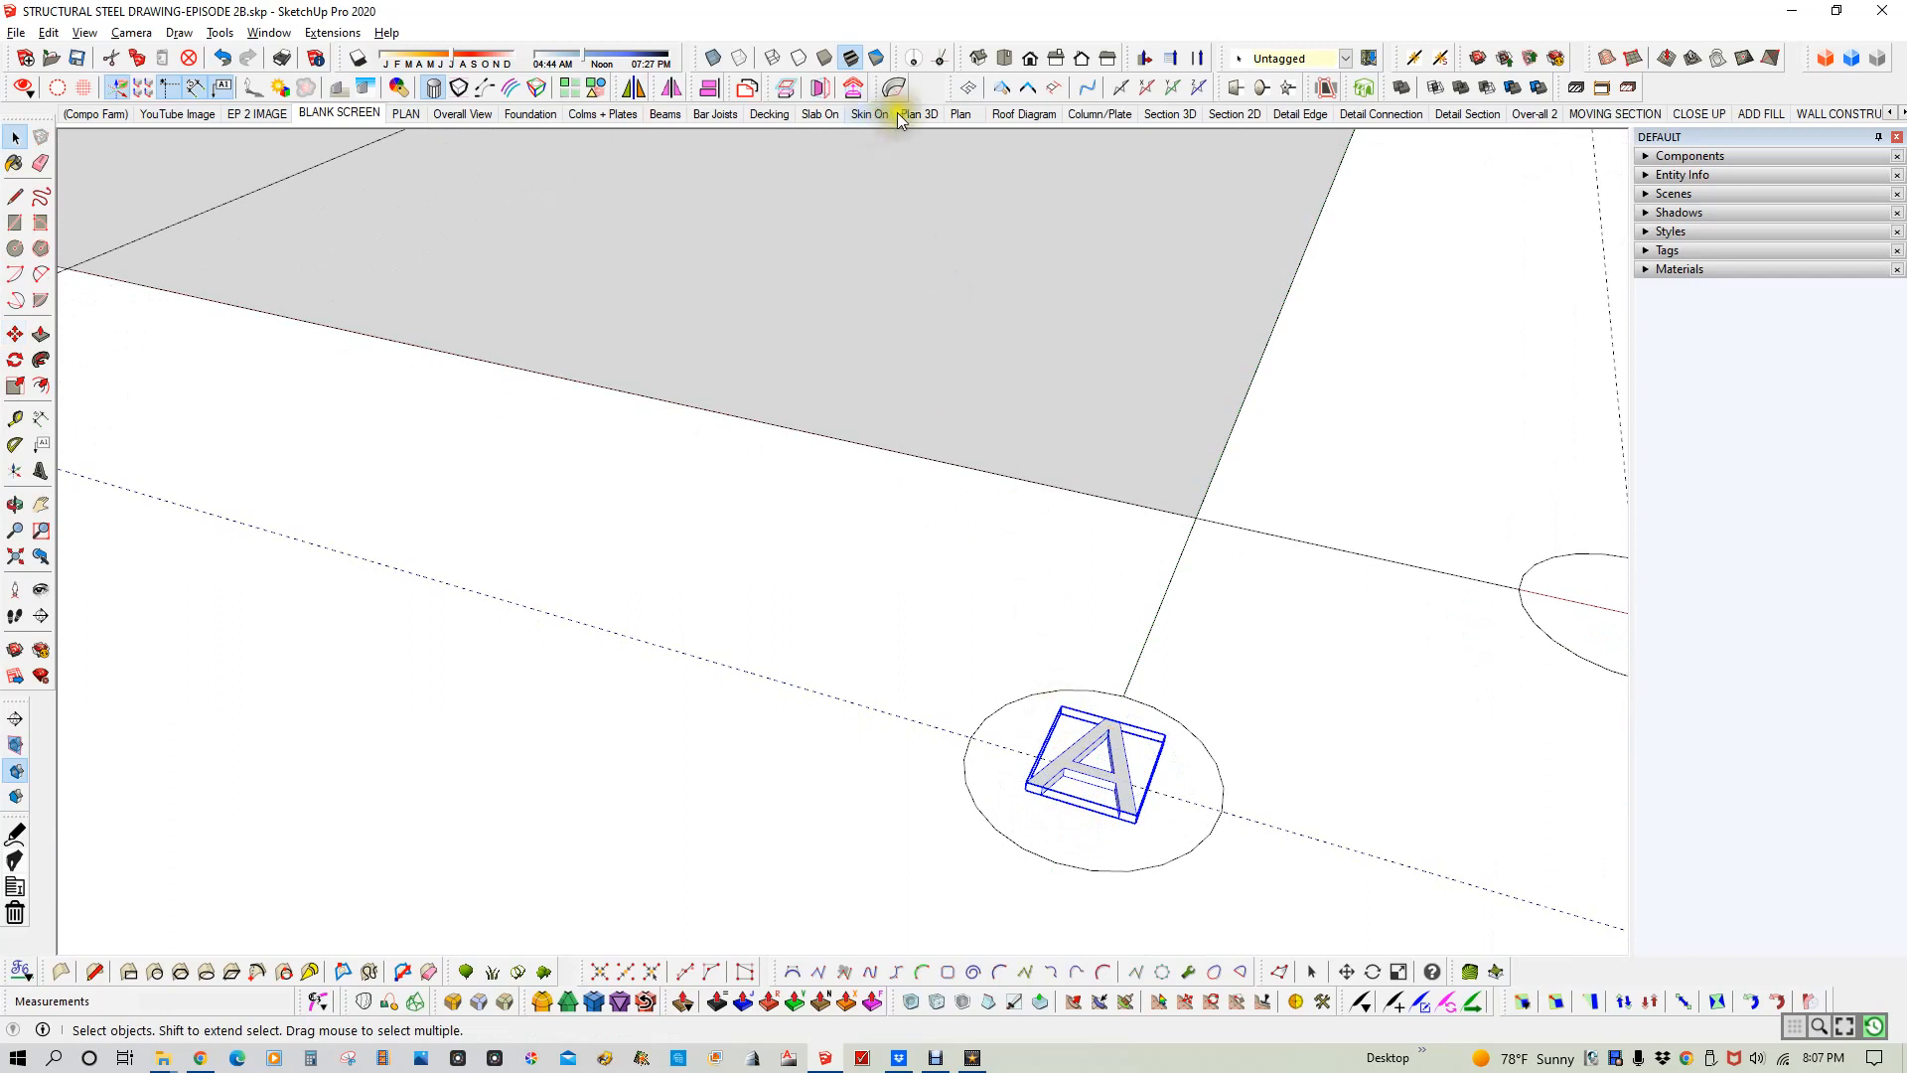
left_click(1005, 62)
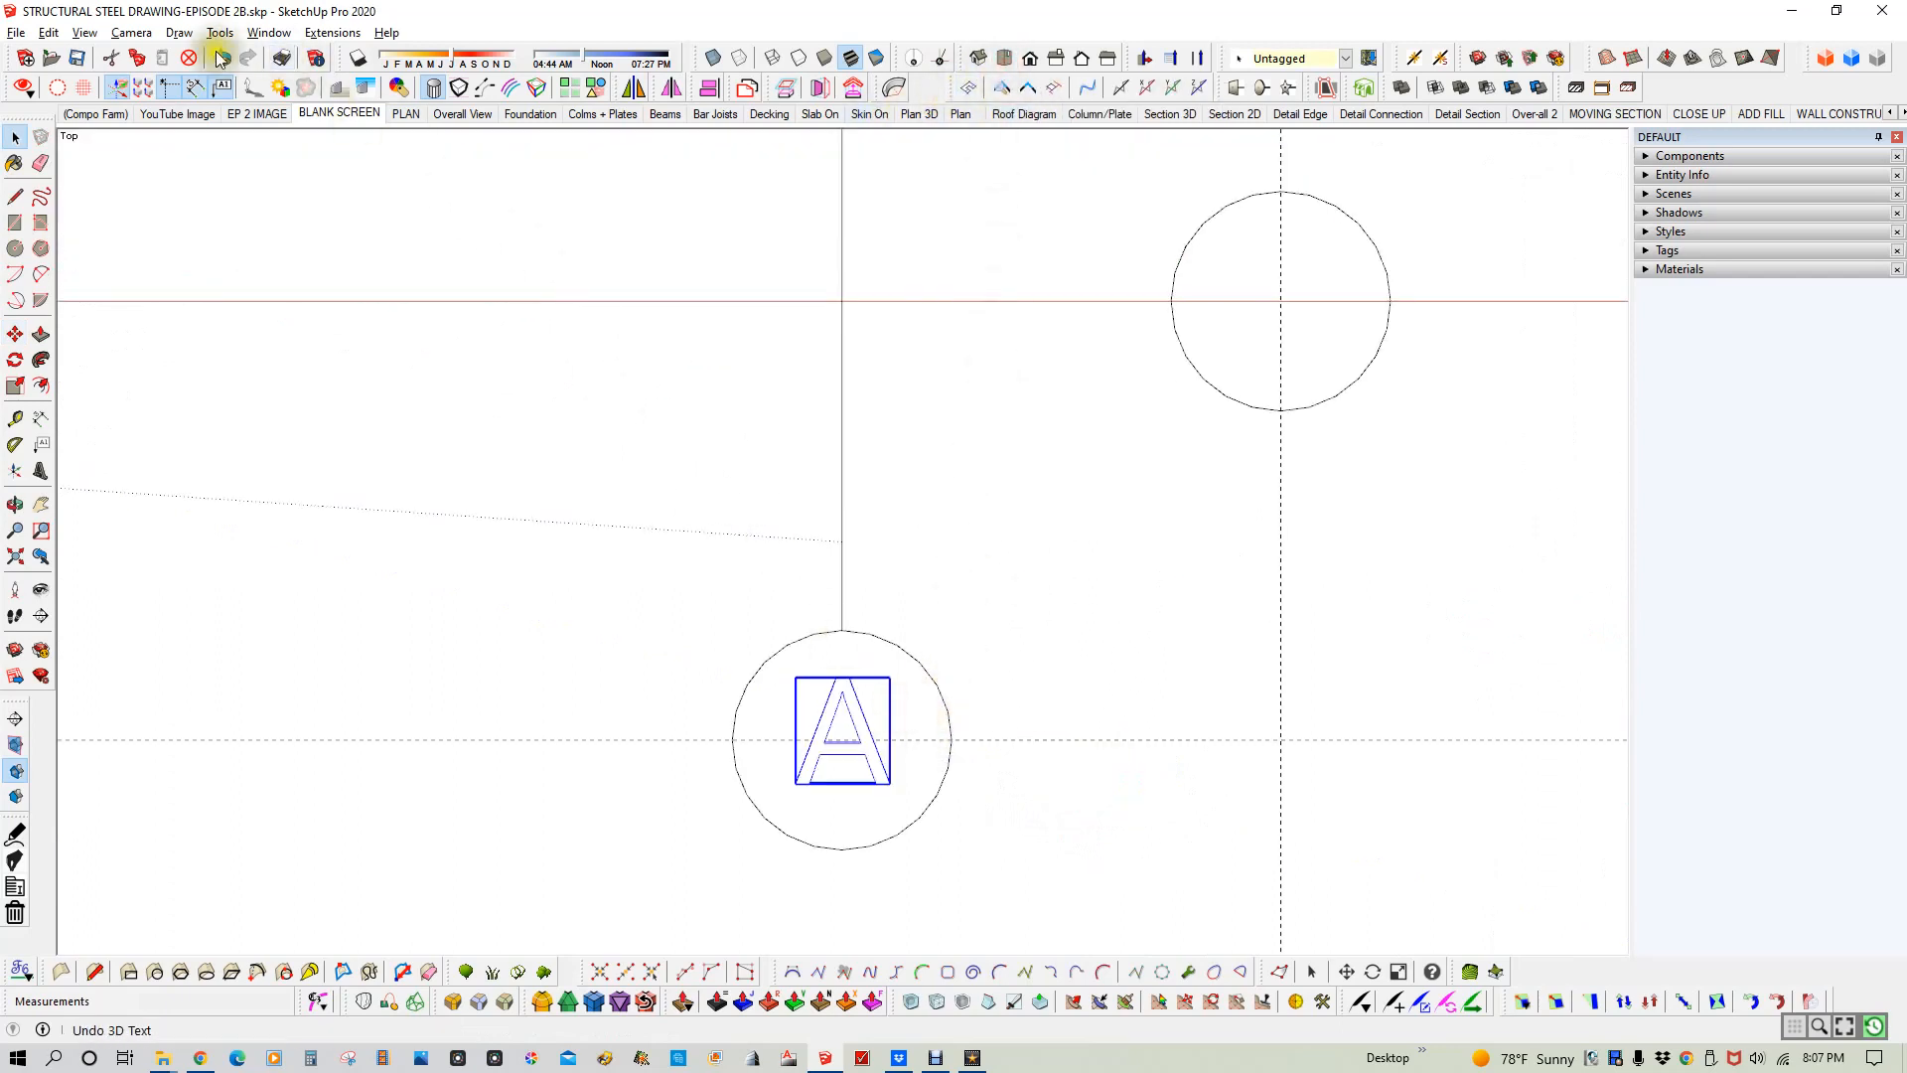
left_click(131, 33)
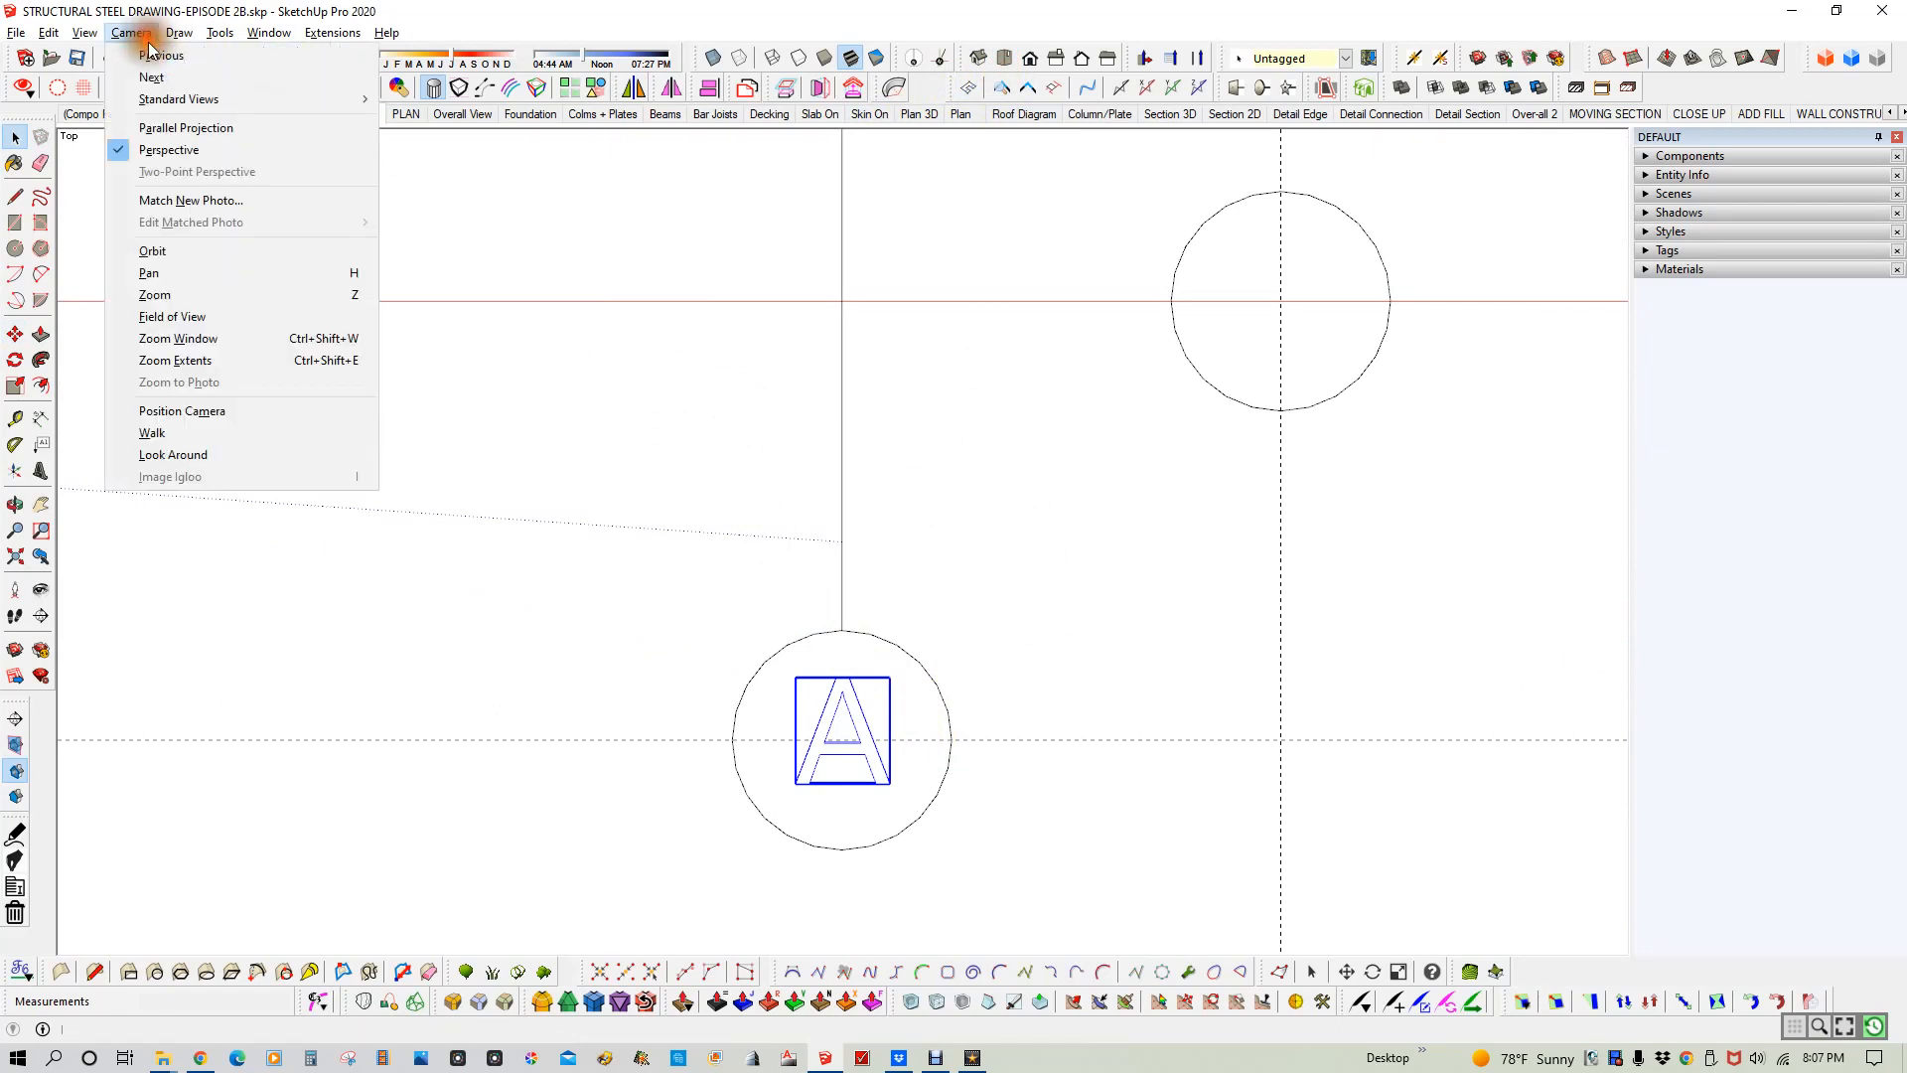
left_click(164, 128)
scroll(1120, 701, "down", 5)
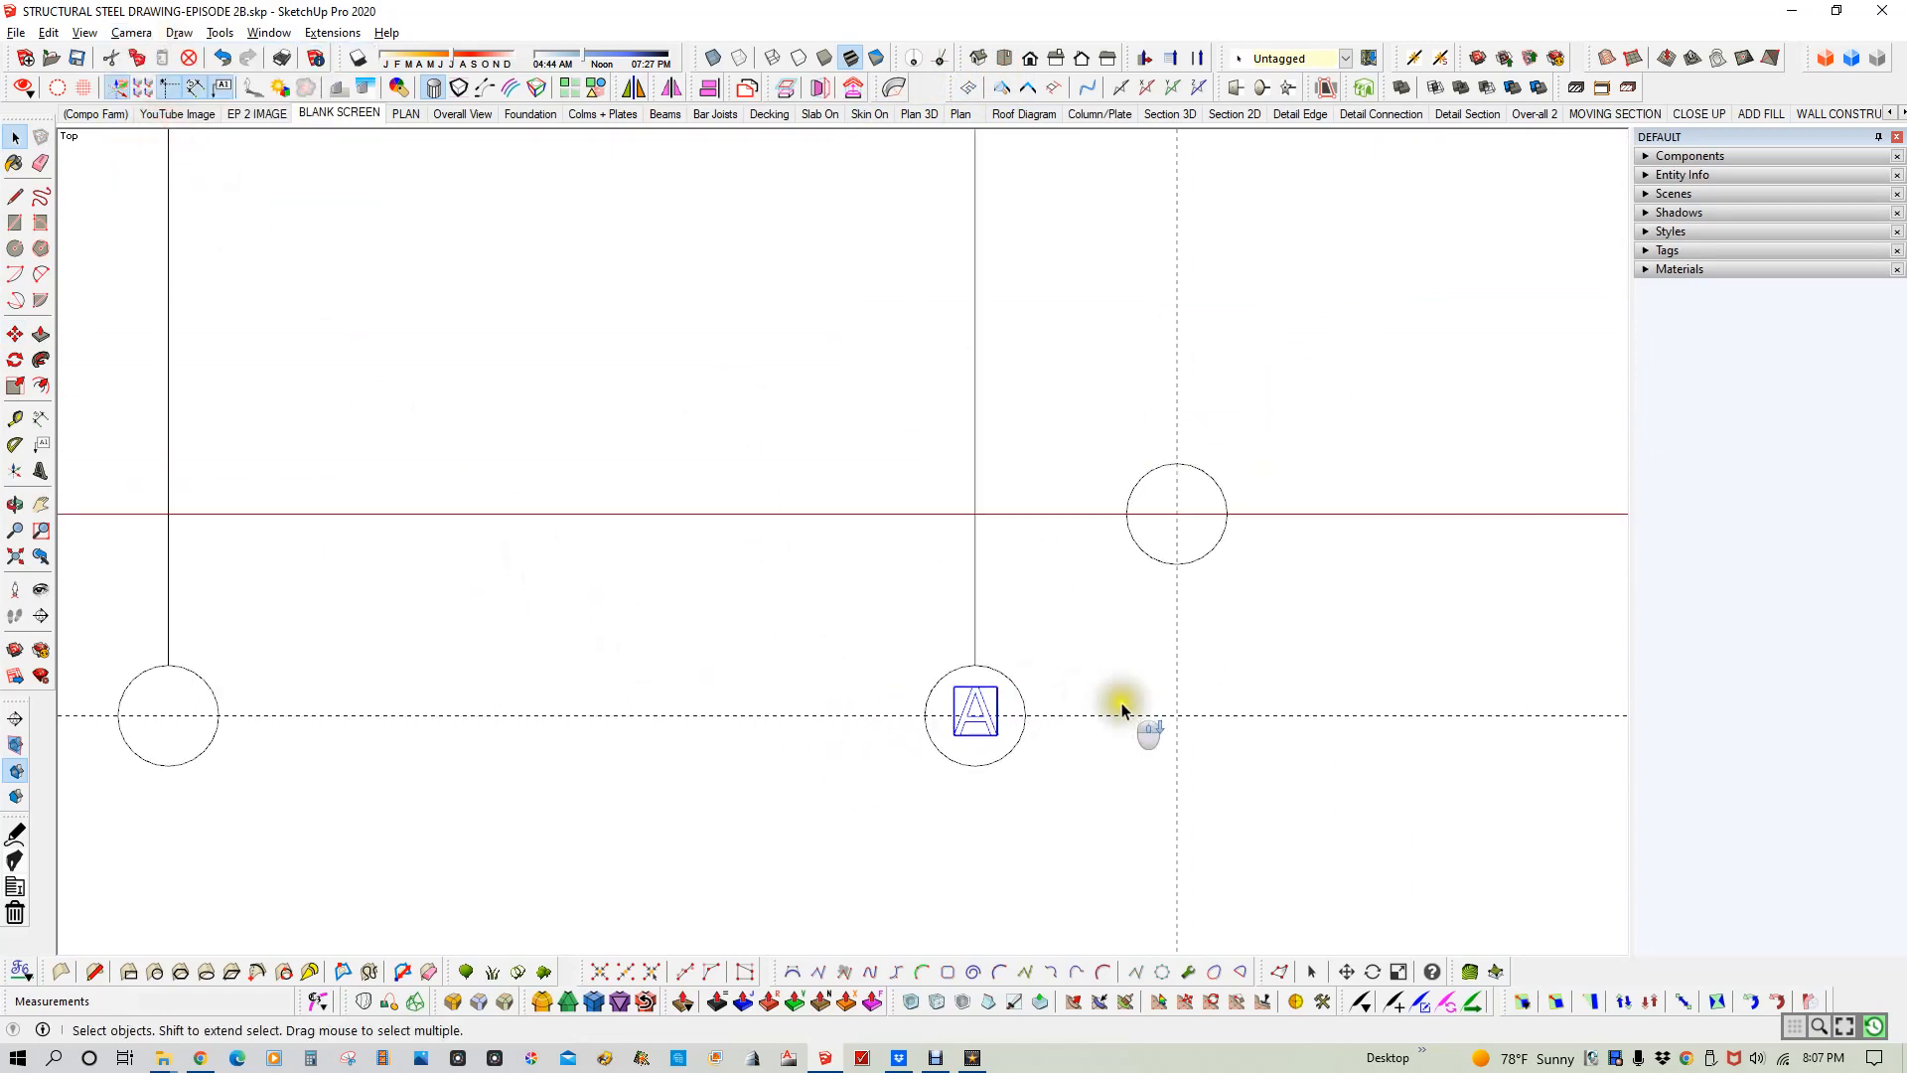
- Move the letter A slightly sideways and about 1 1/8" downward in plan to center it in its bubble
scroll(1051, 755, "up", 6)
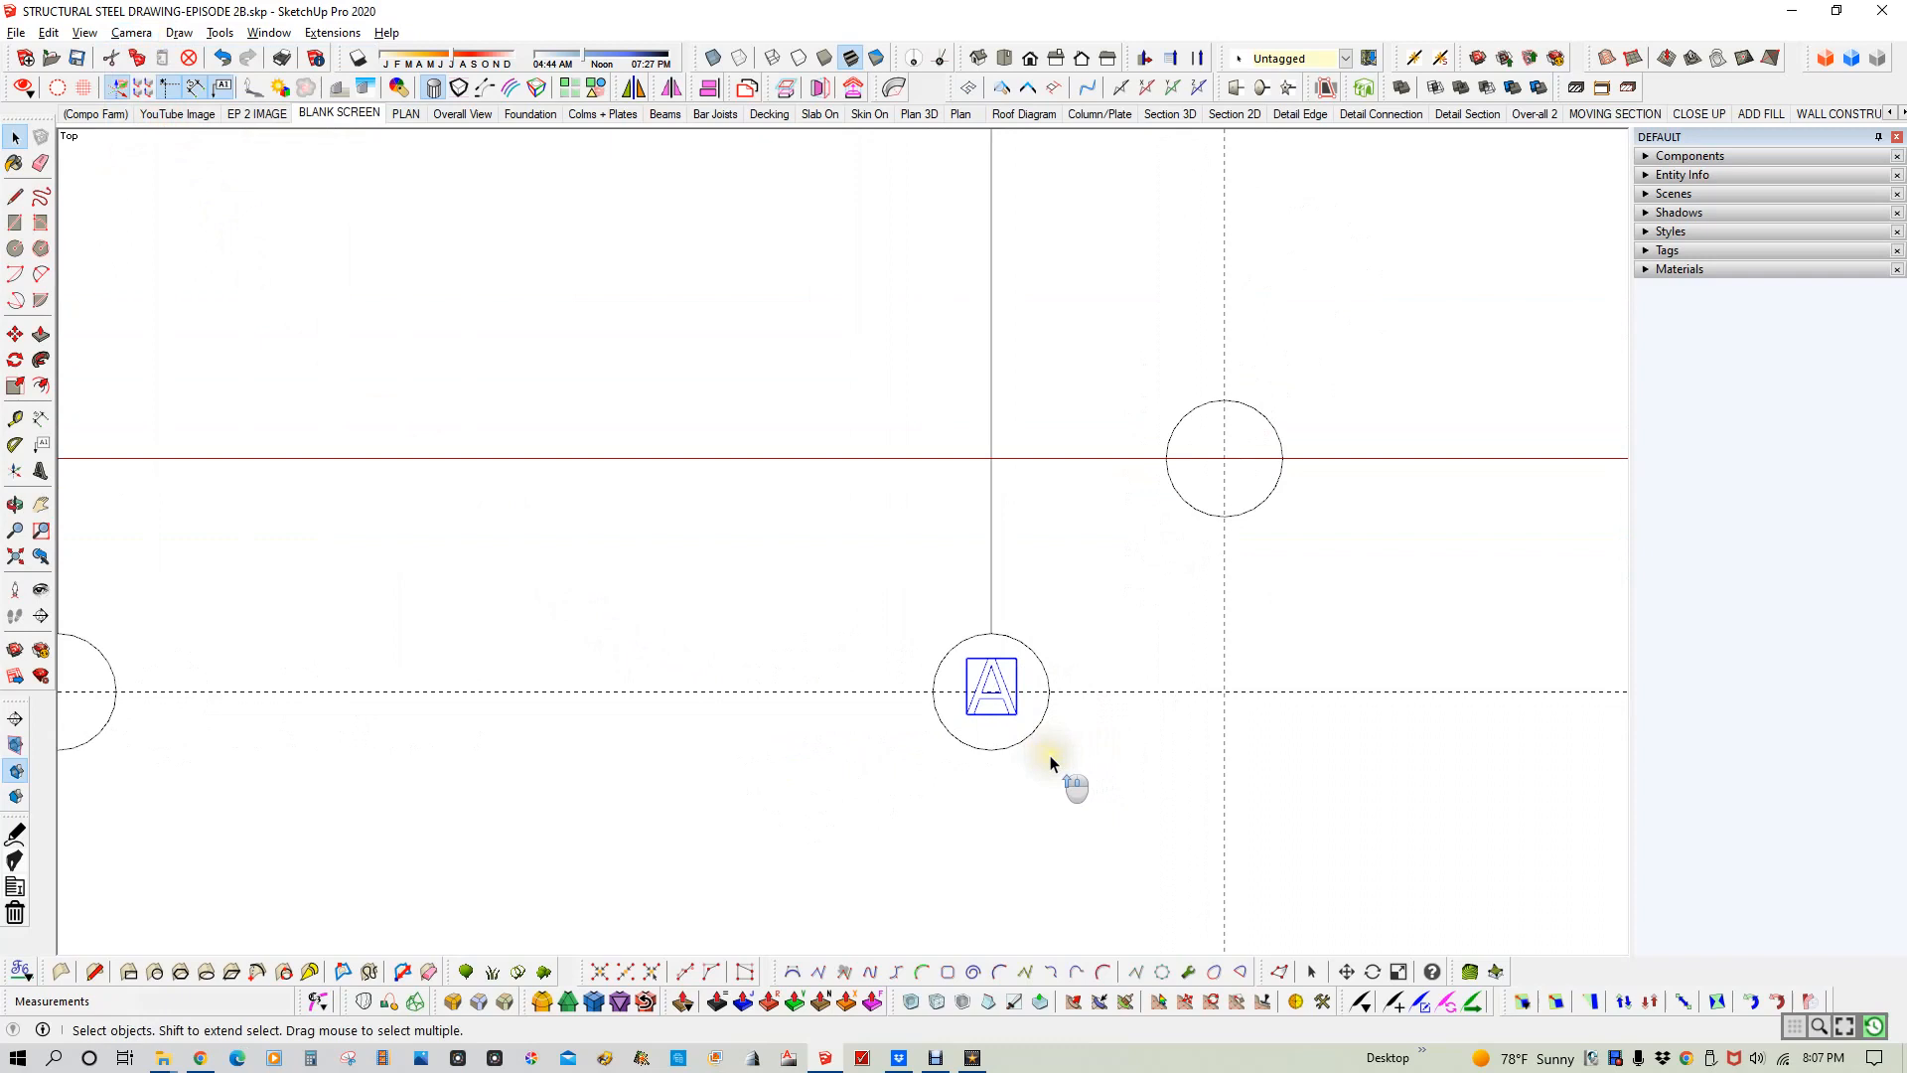
key("m")
left_click(1000, 725)
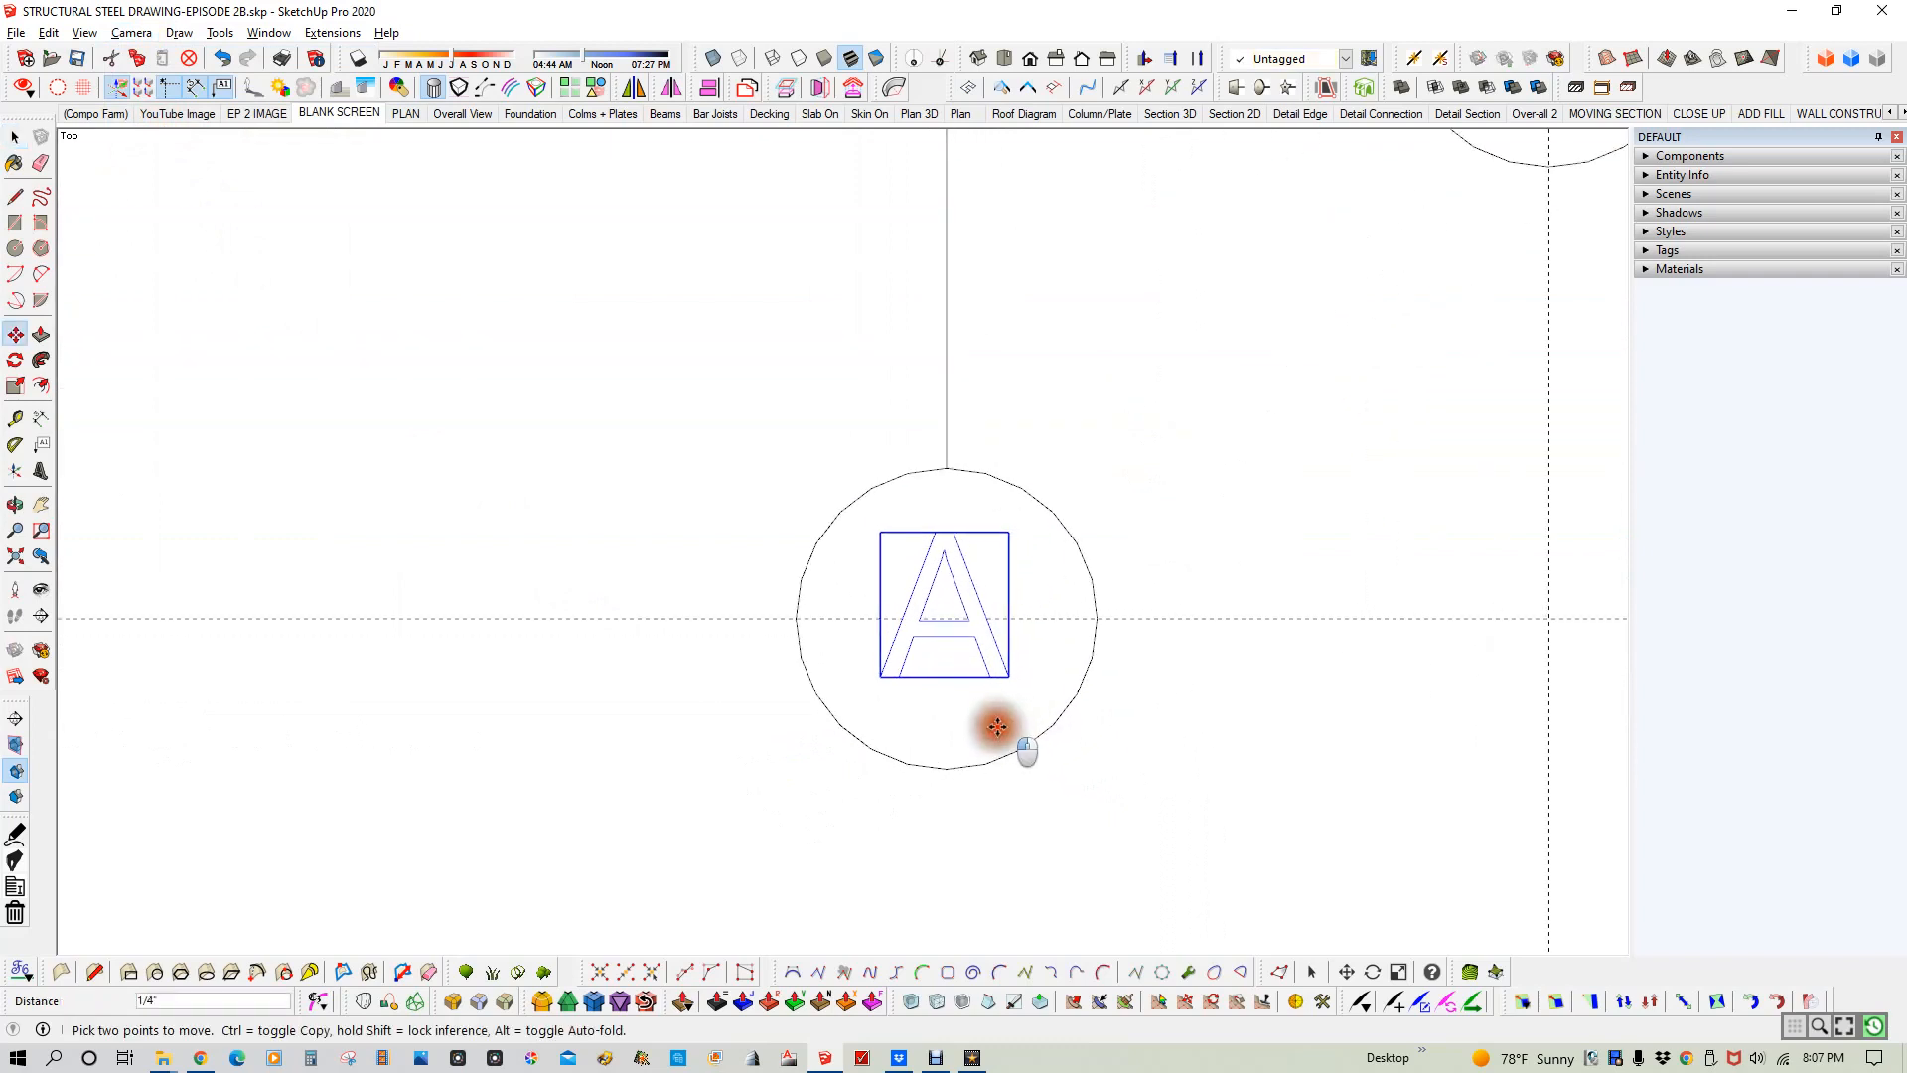
left_click(1000, 728)
left_click(1165, 695)
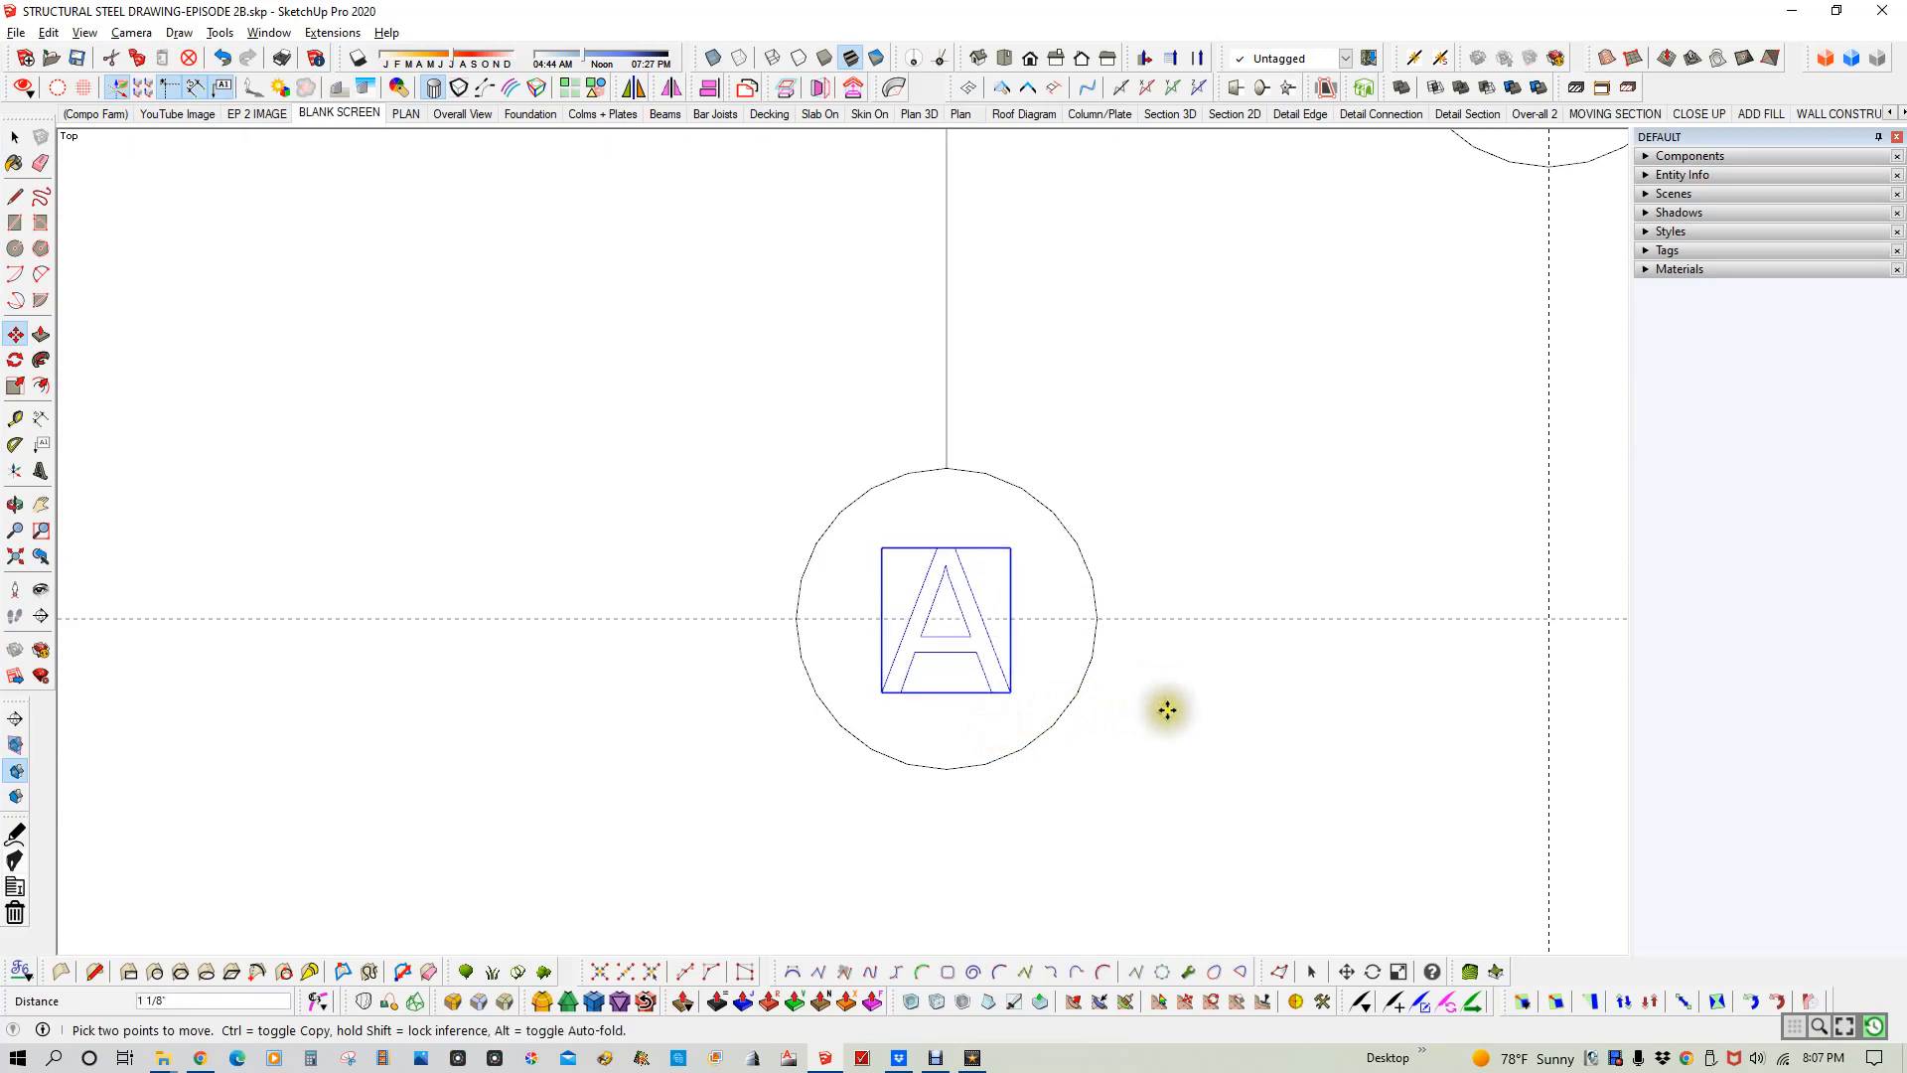
left_click(1166, 711)
key("space")
scroll(1172, 703, "down", 3)
scroll(1179, 694, "down", 2)
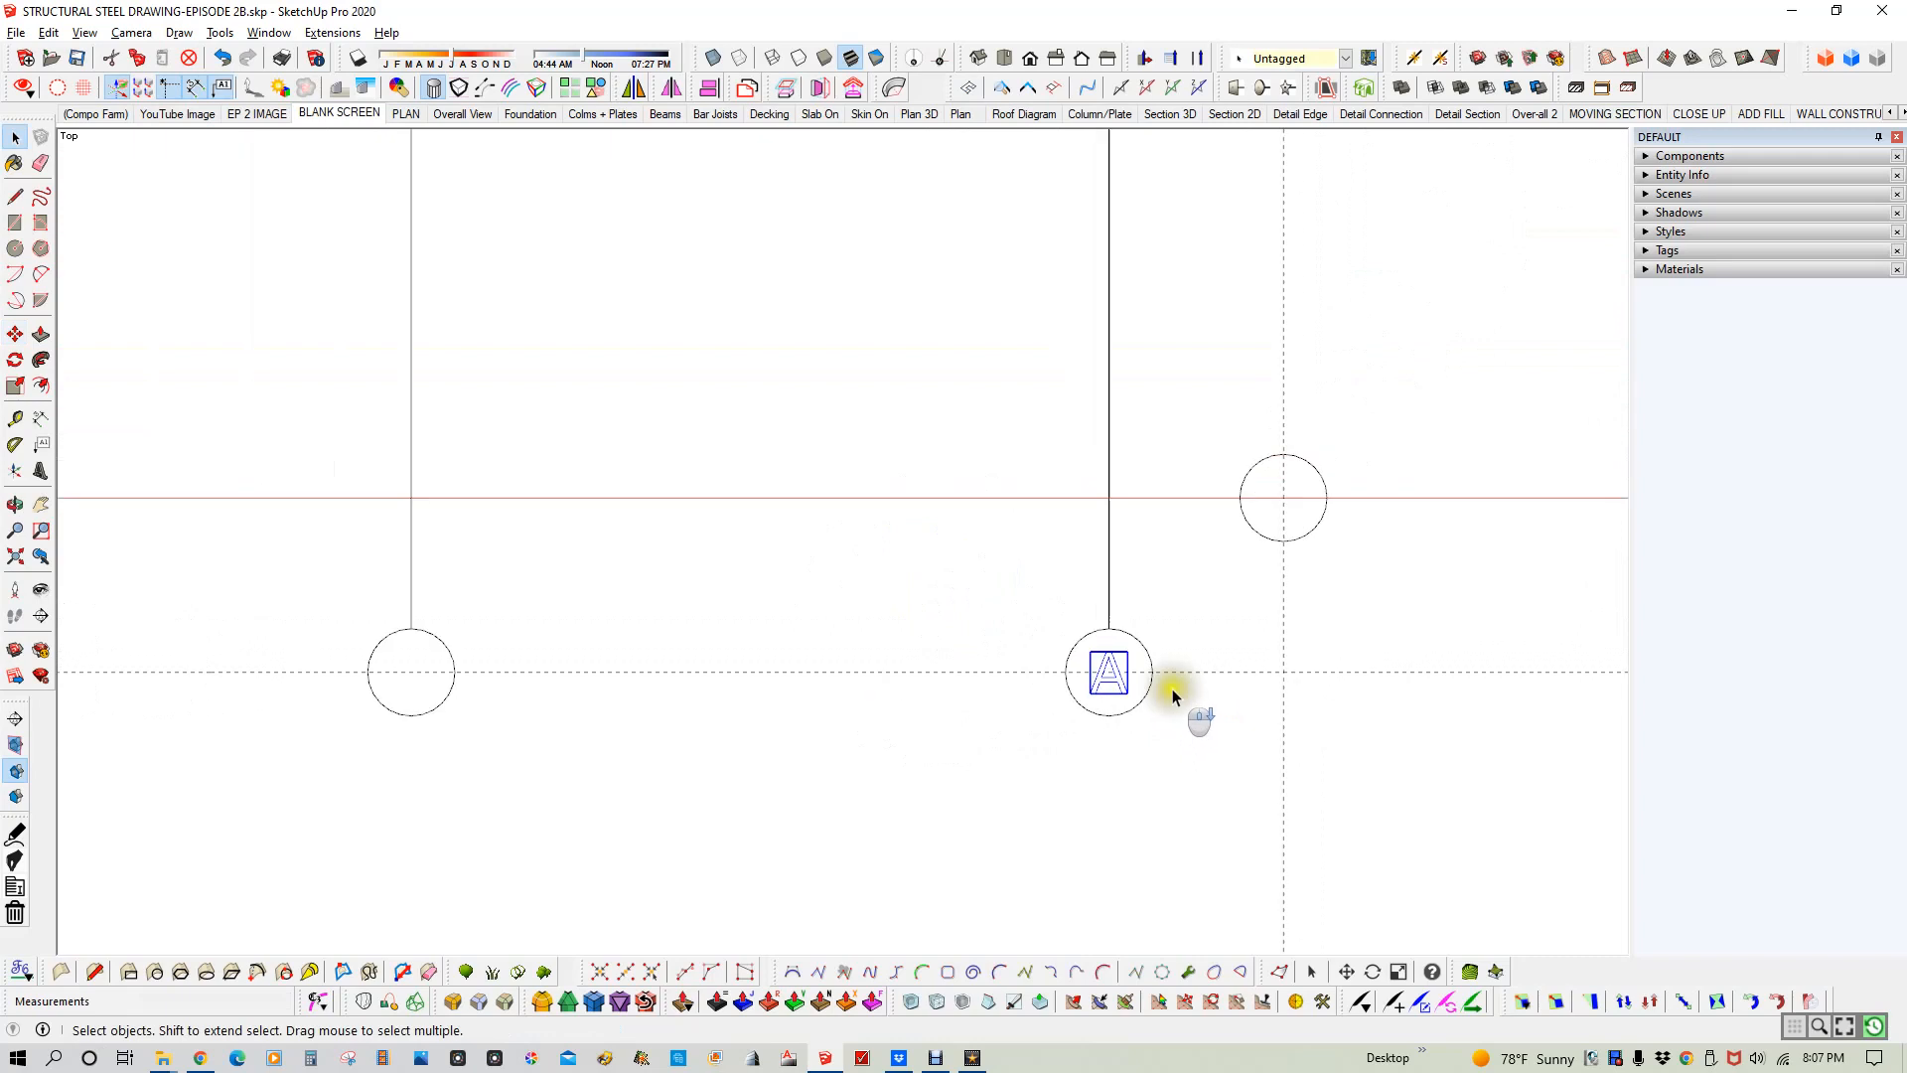
- Paint the letter A with the dark grey material Color_008
scroll(1110, 675, "up", 3)
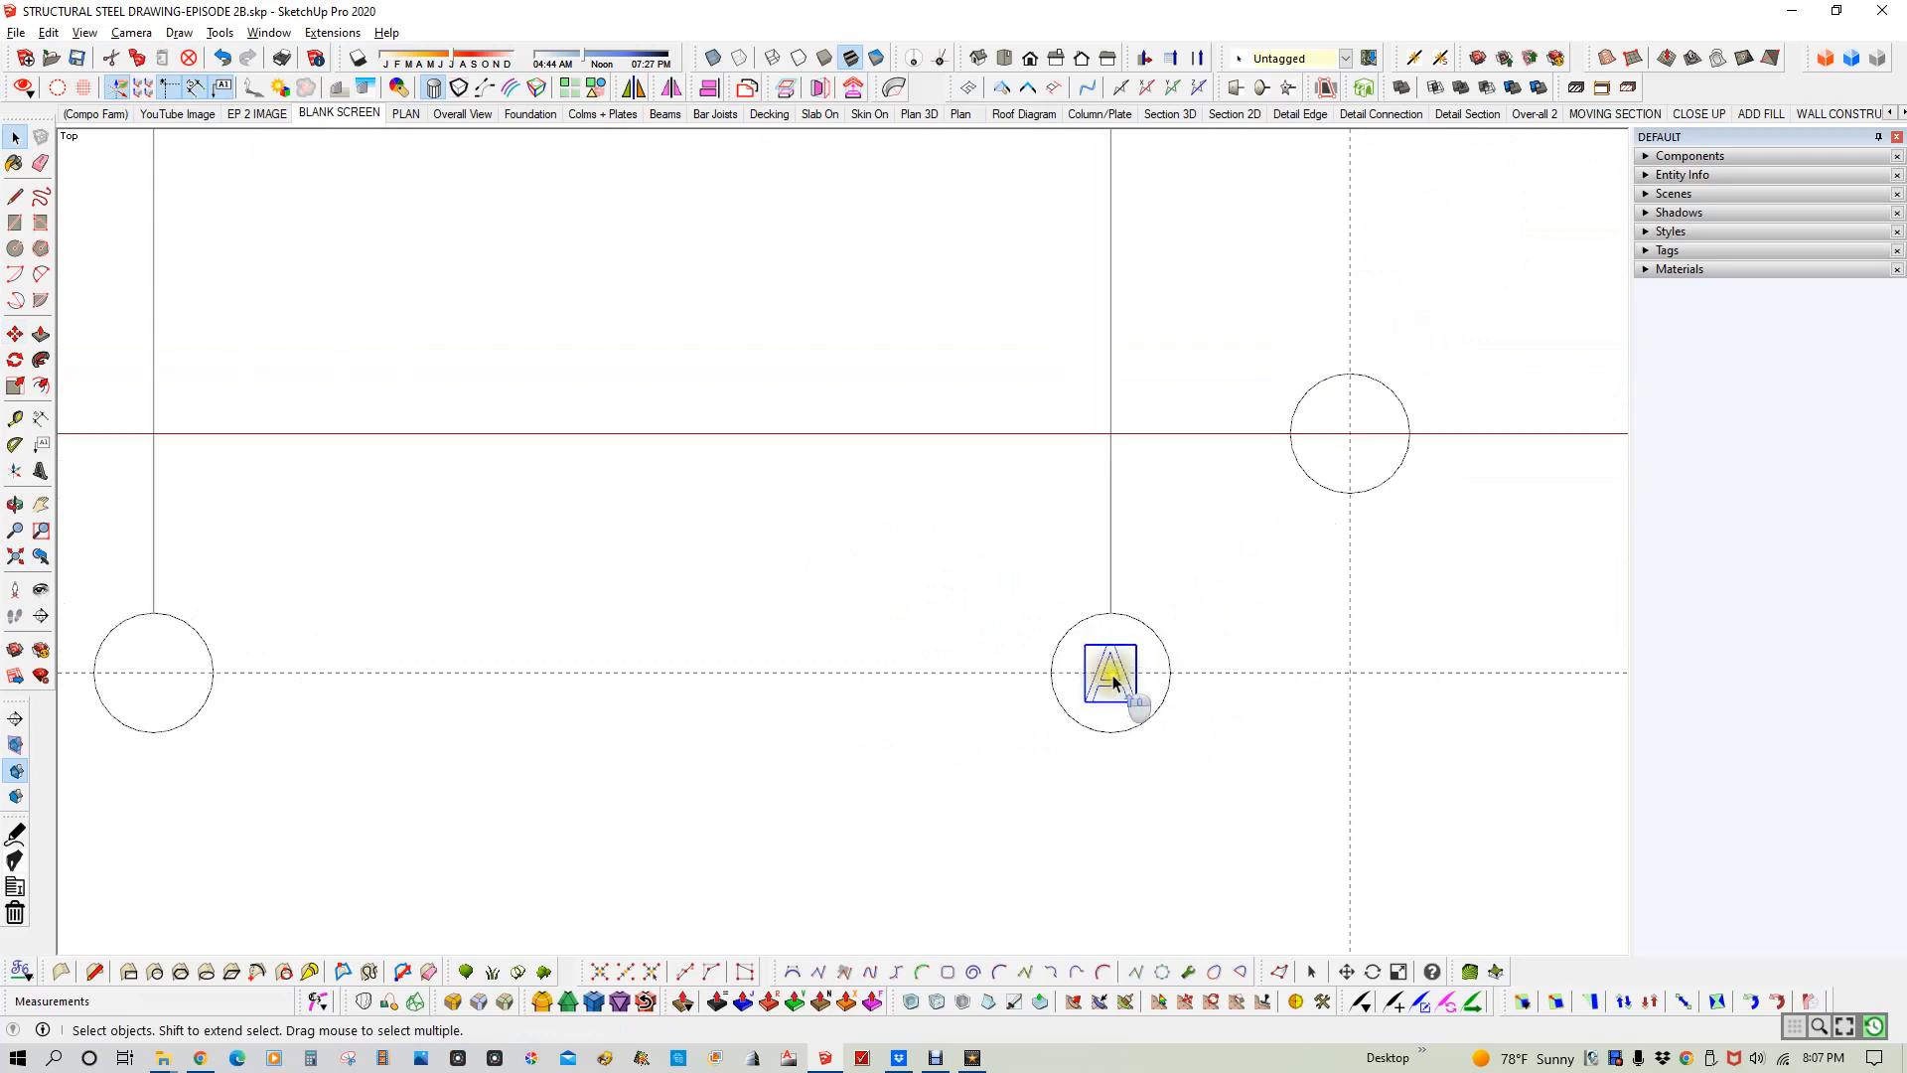
left_click(1708, 270)
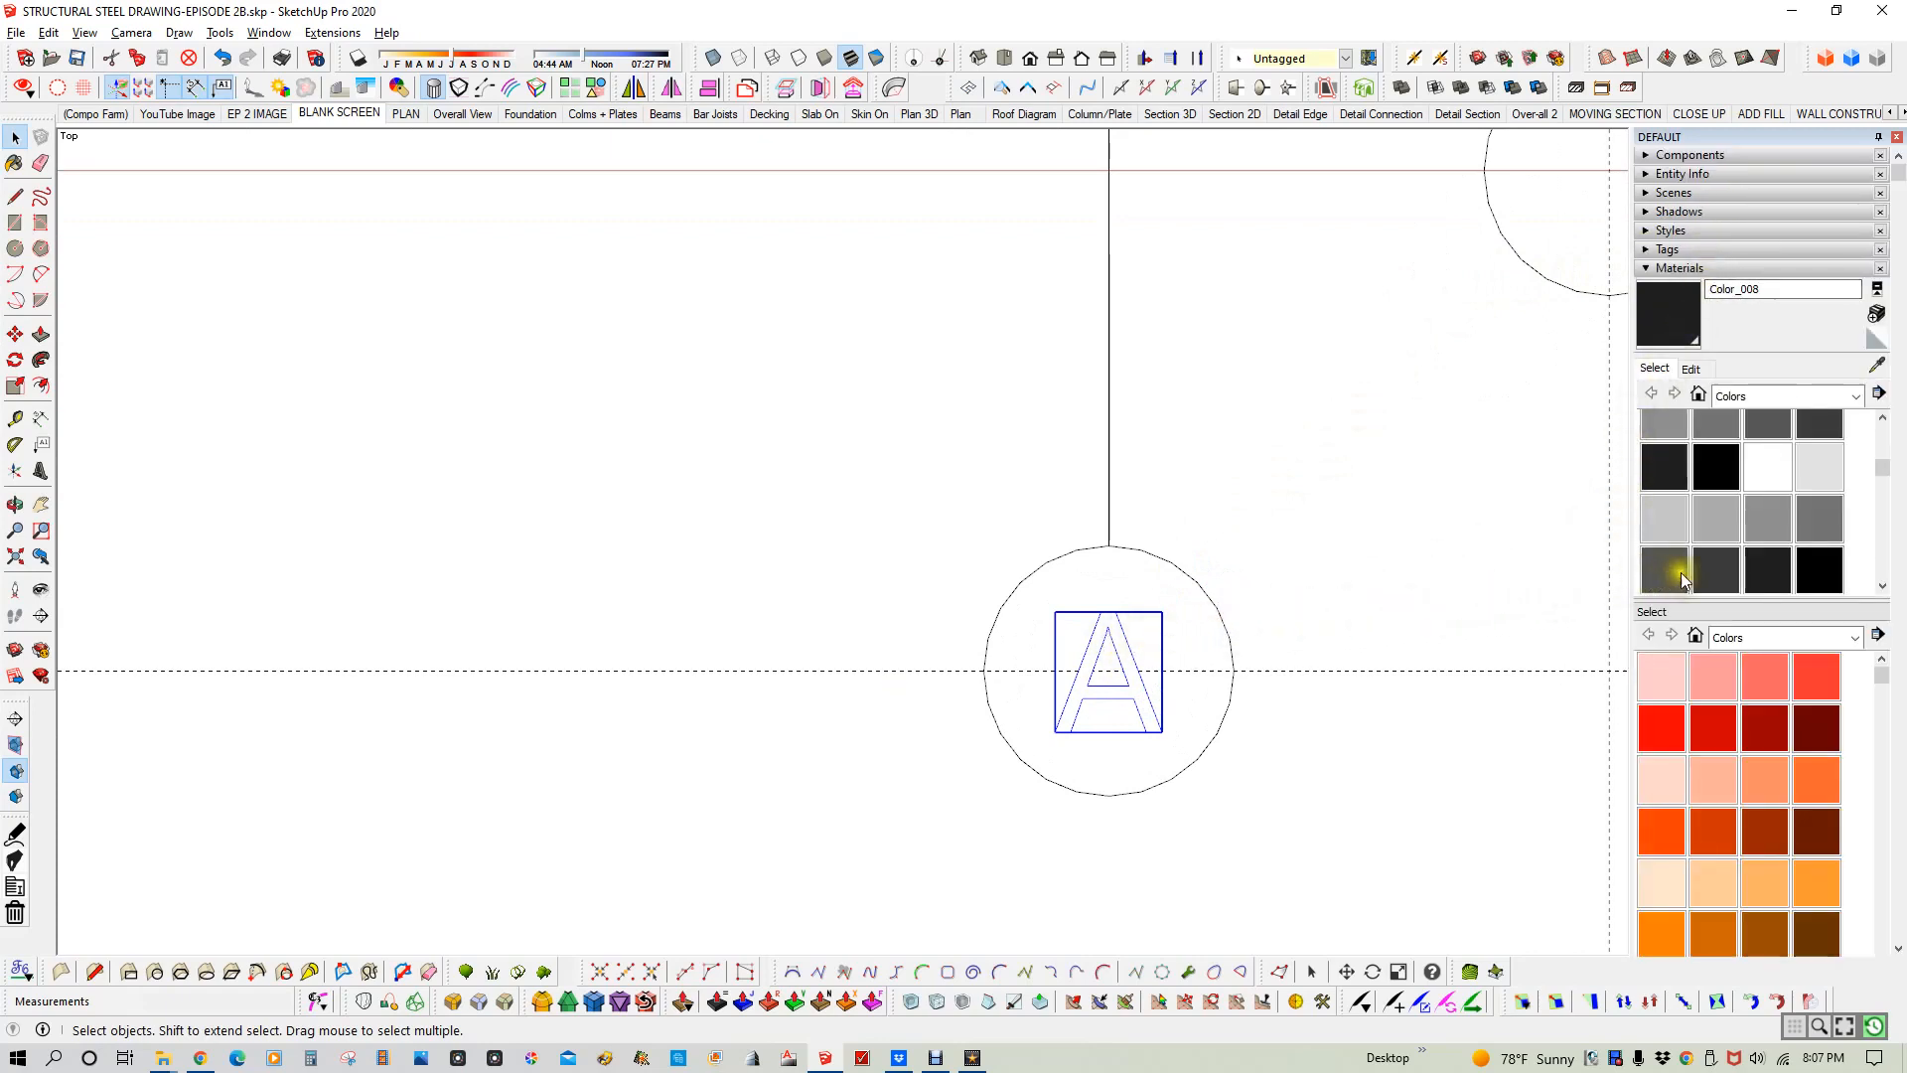
left_click(1767, 568)
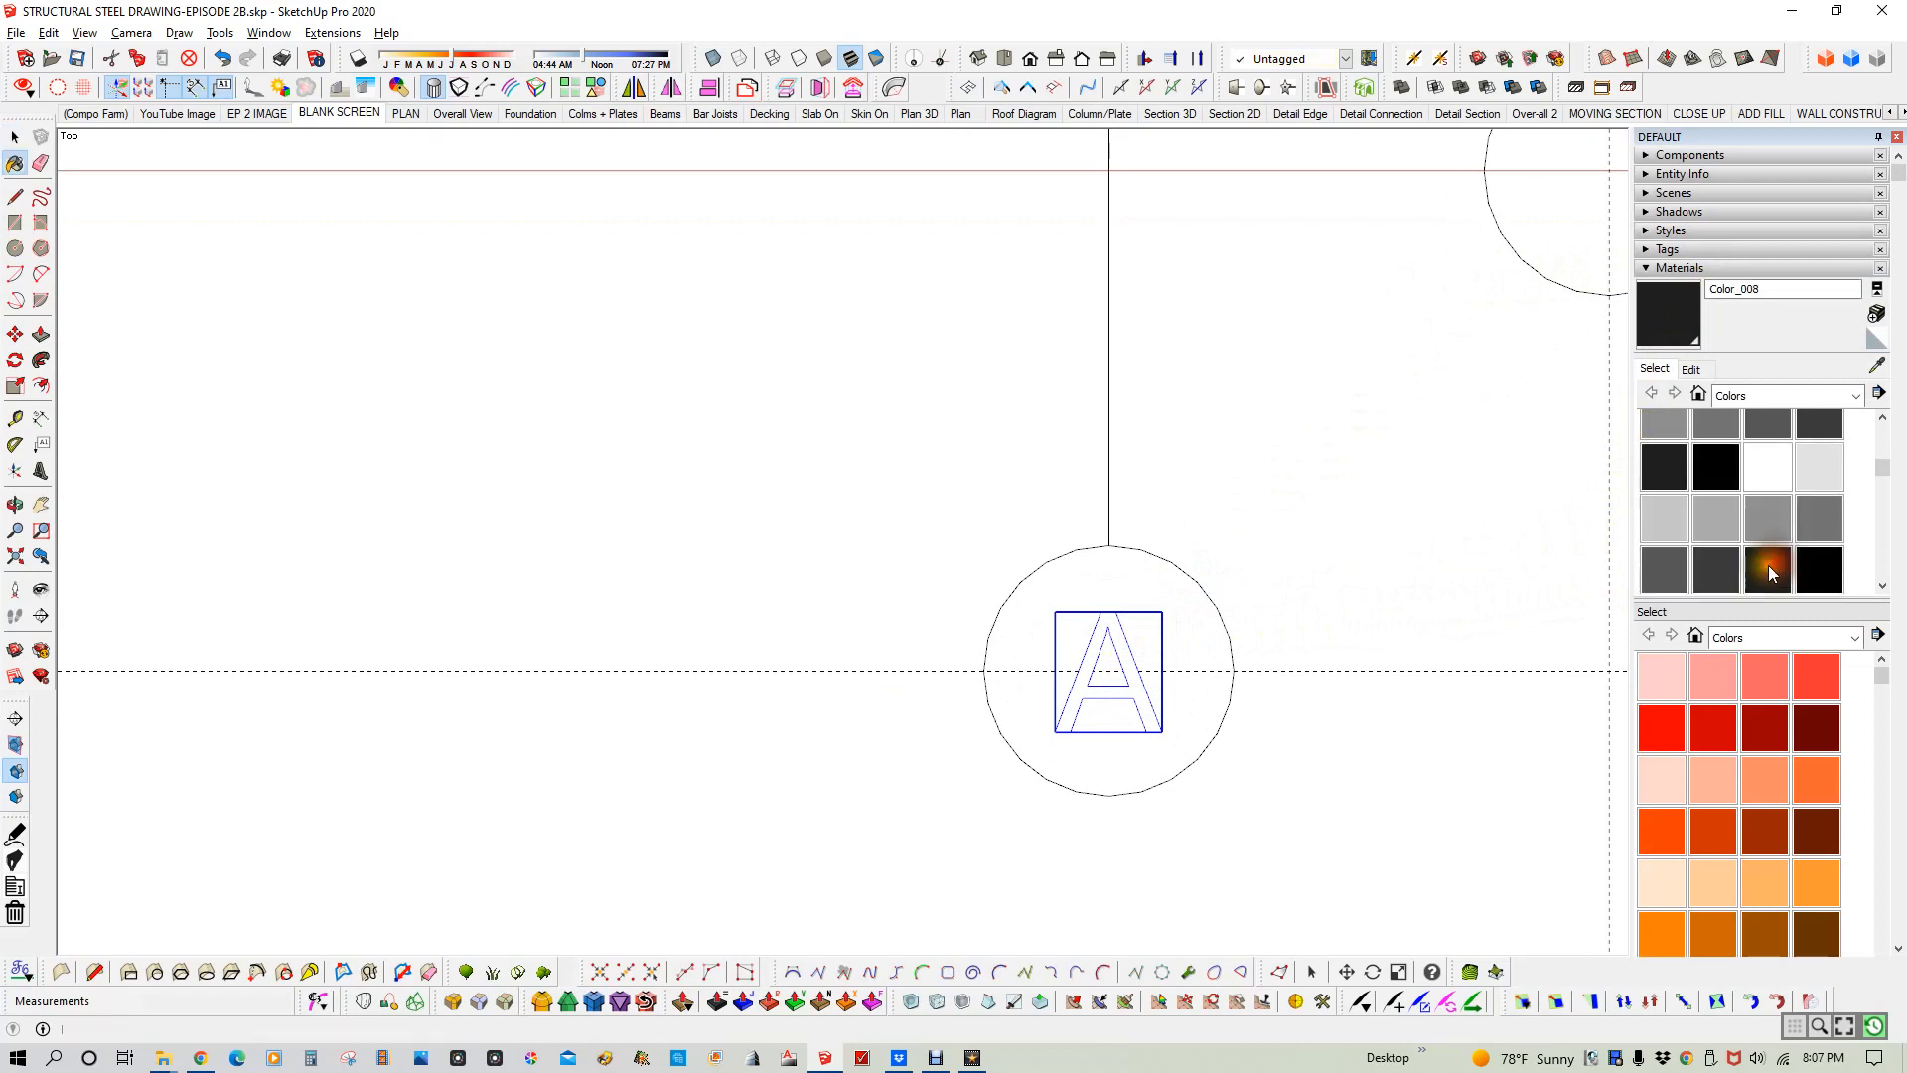
left_click(1126, 652)
key("space")
scroll(1354, 621, "down", 5)
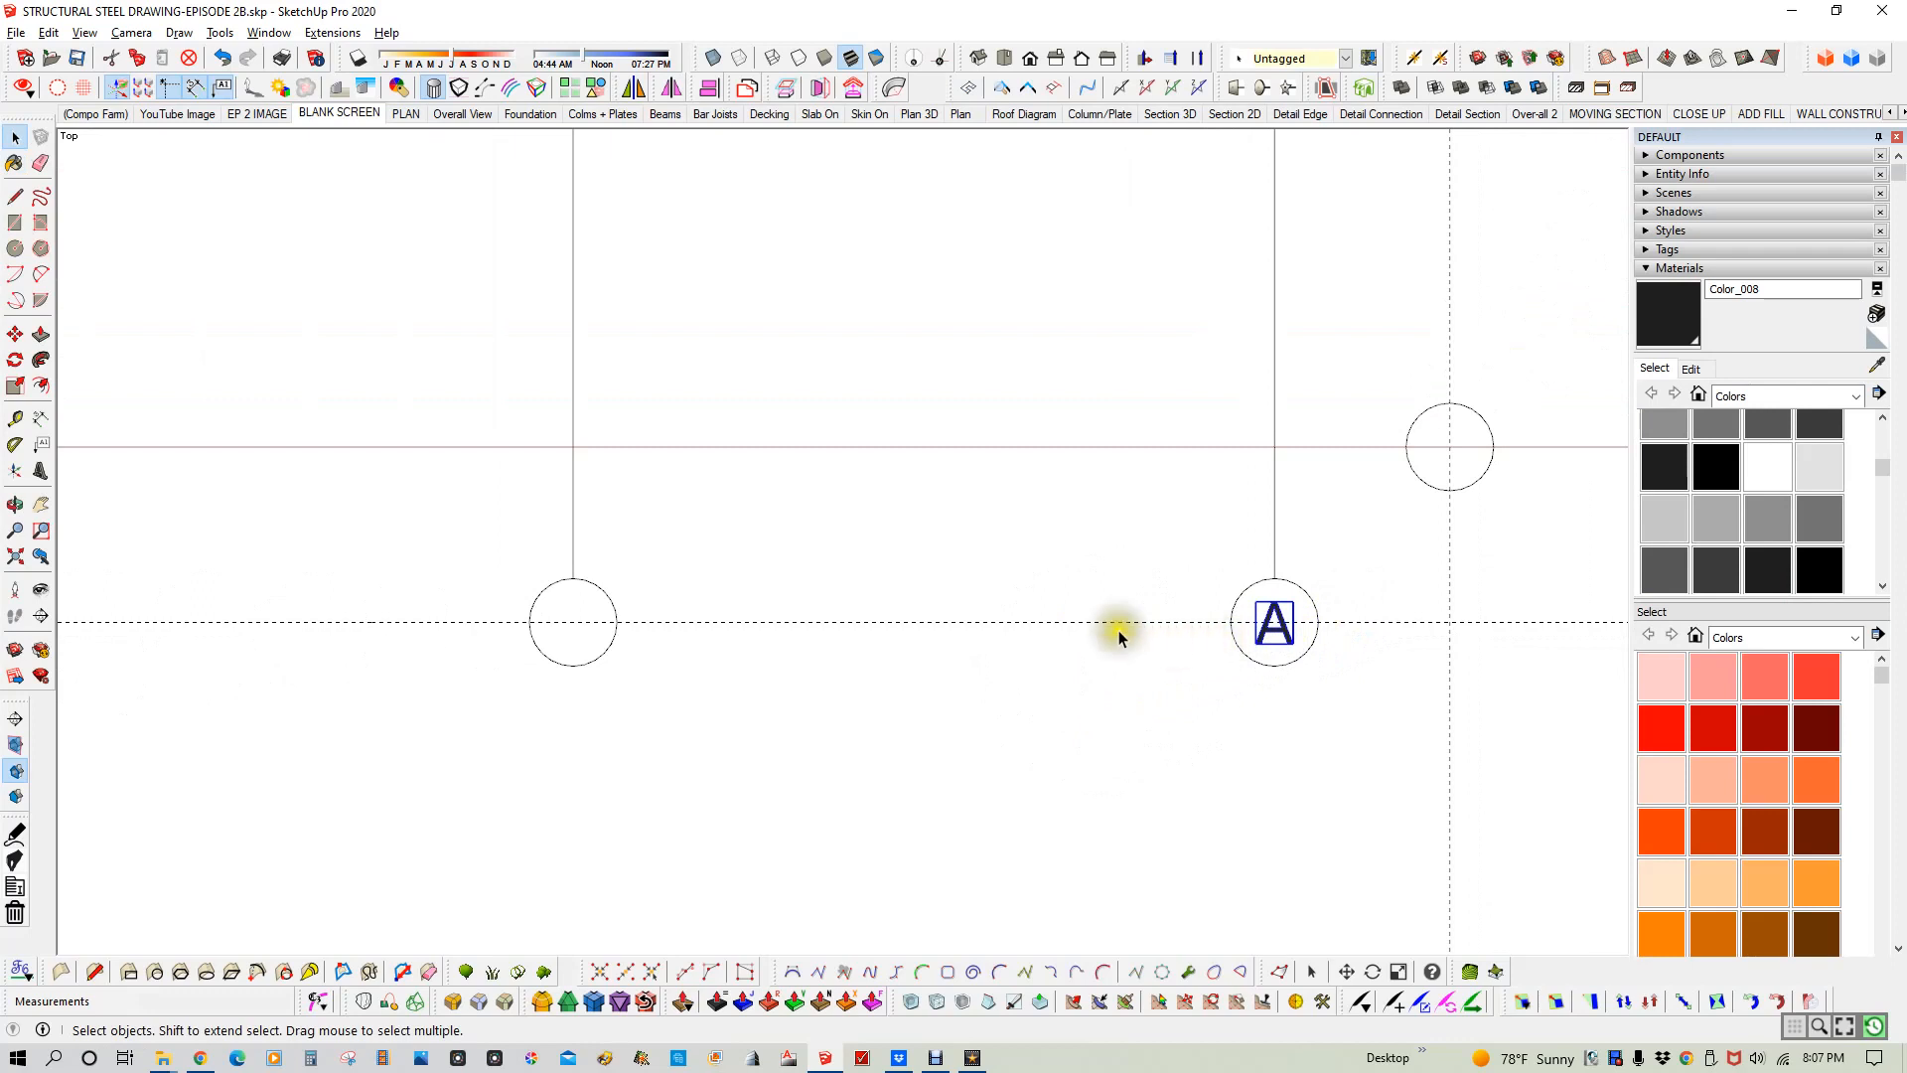
- Place the 3D text "B", 1' high and extruded 1", inside the middle bubble of the short side
middle_click_drag(766, 648, 1230, 634, "shift")
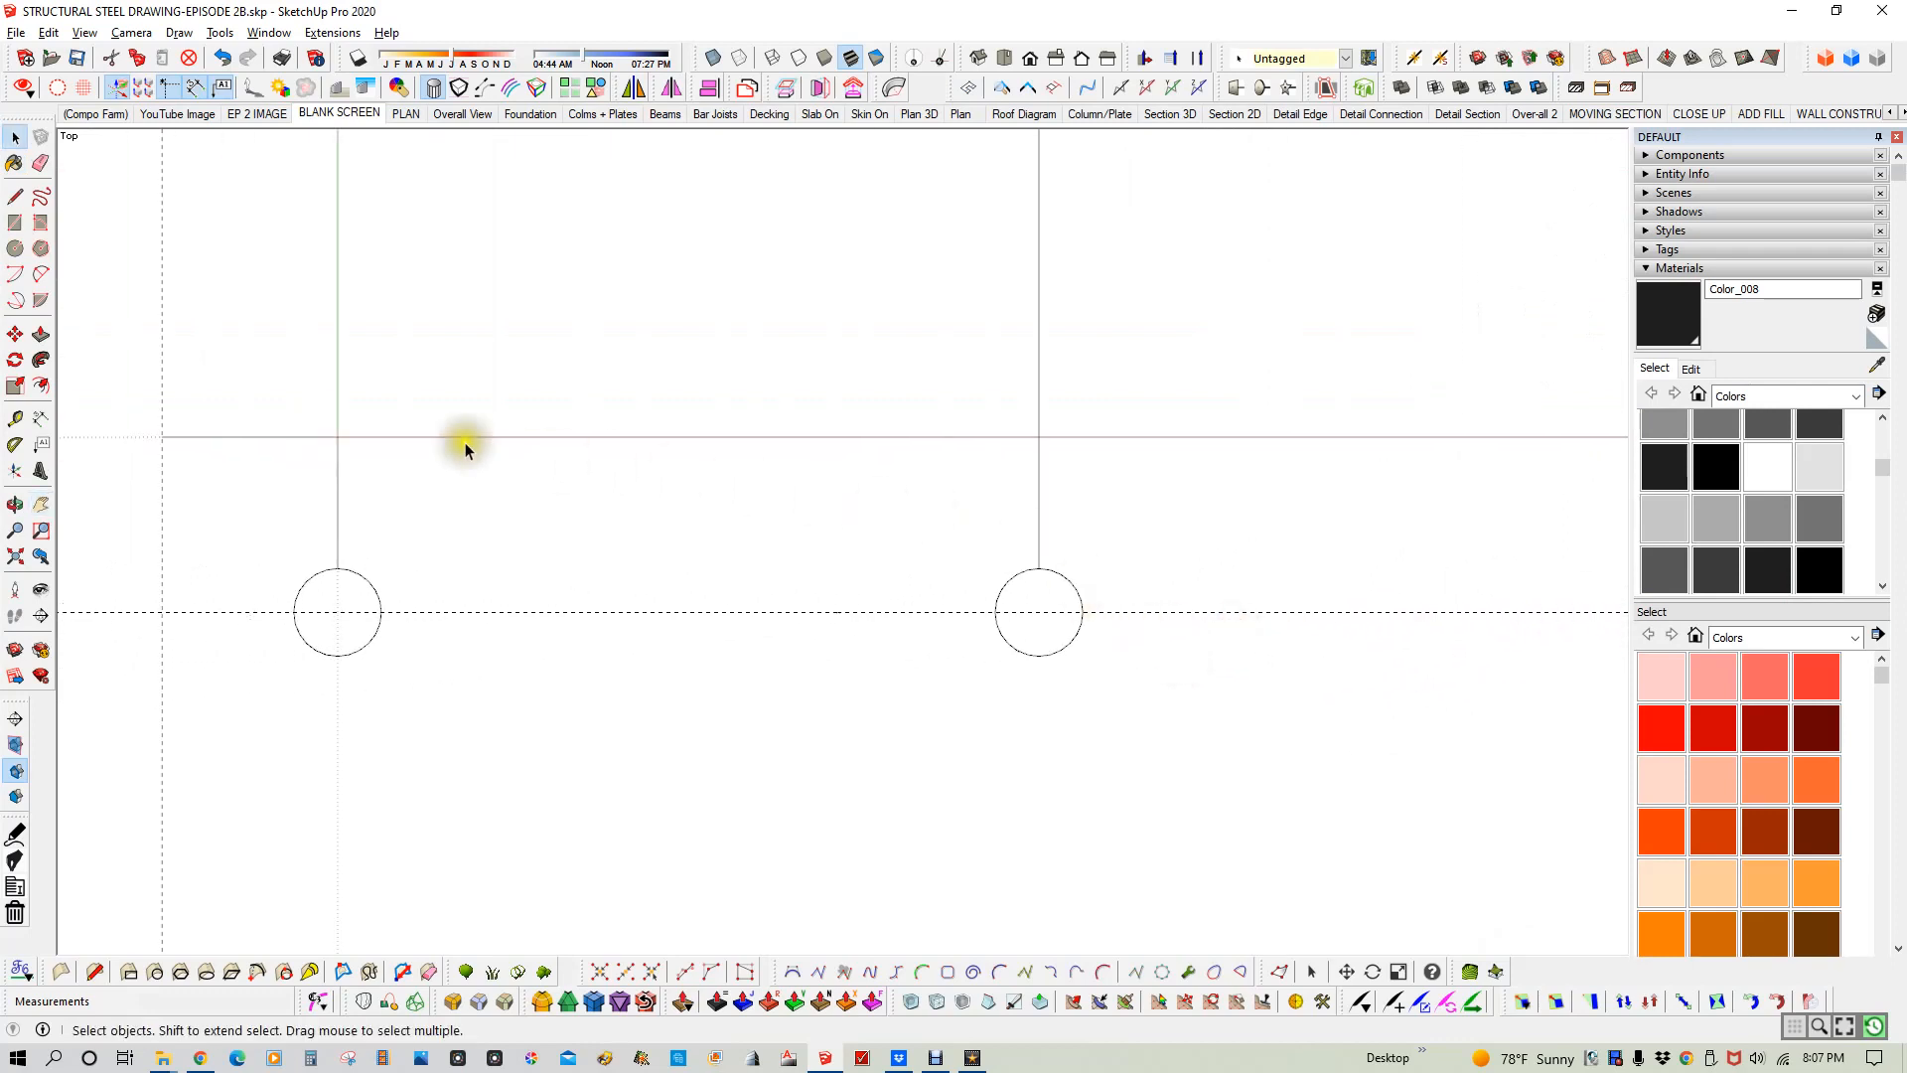
left_click(41, 471)
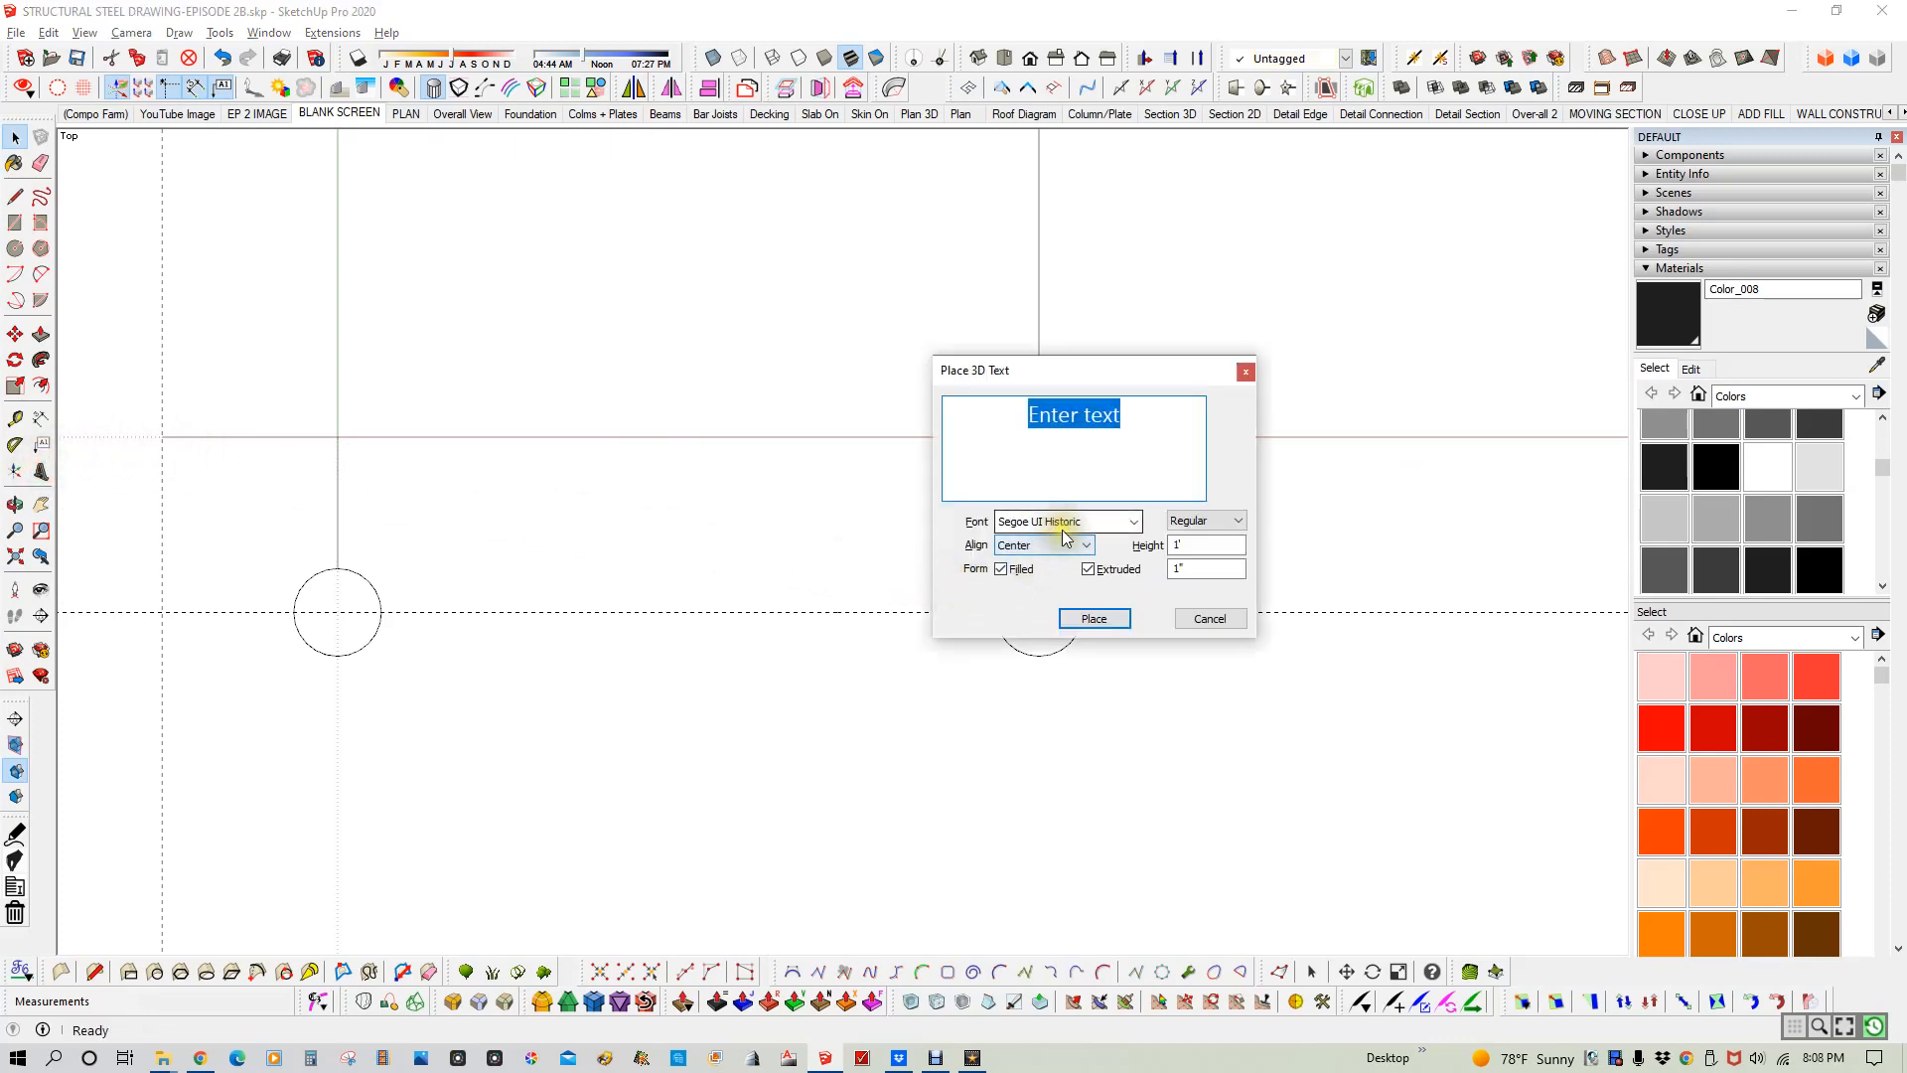
type("B")
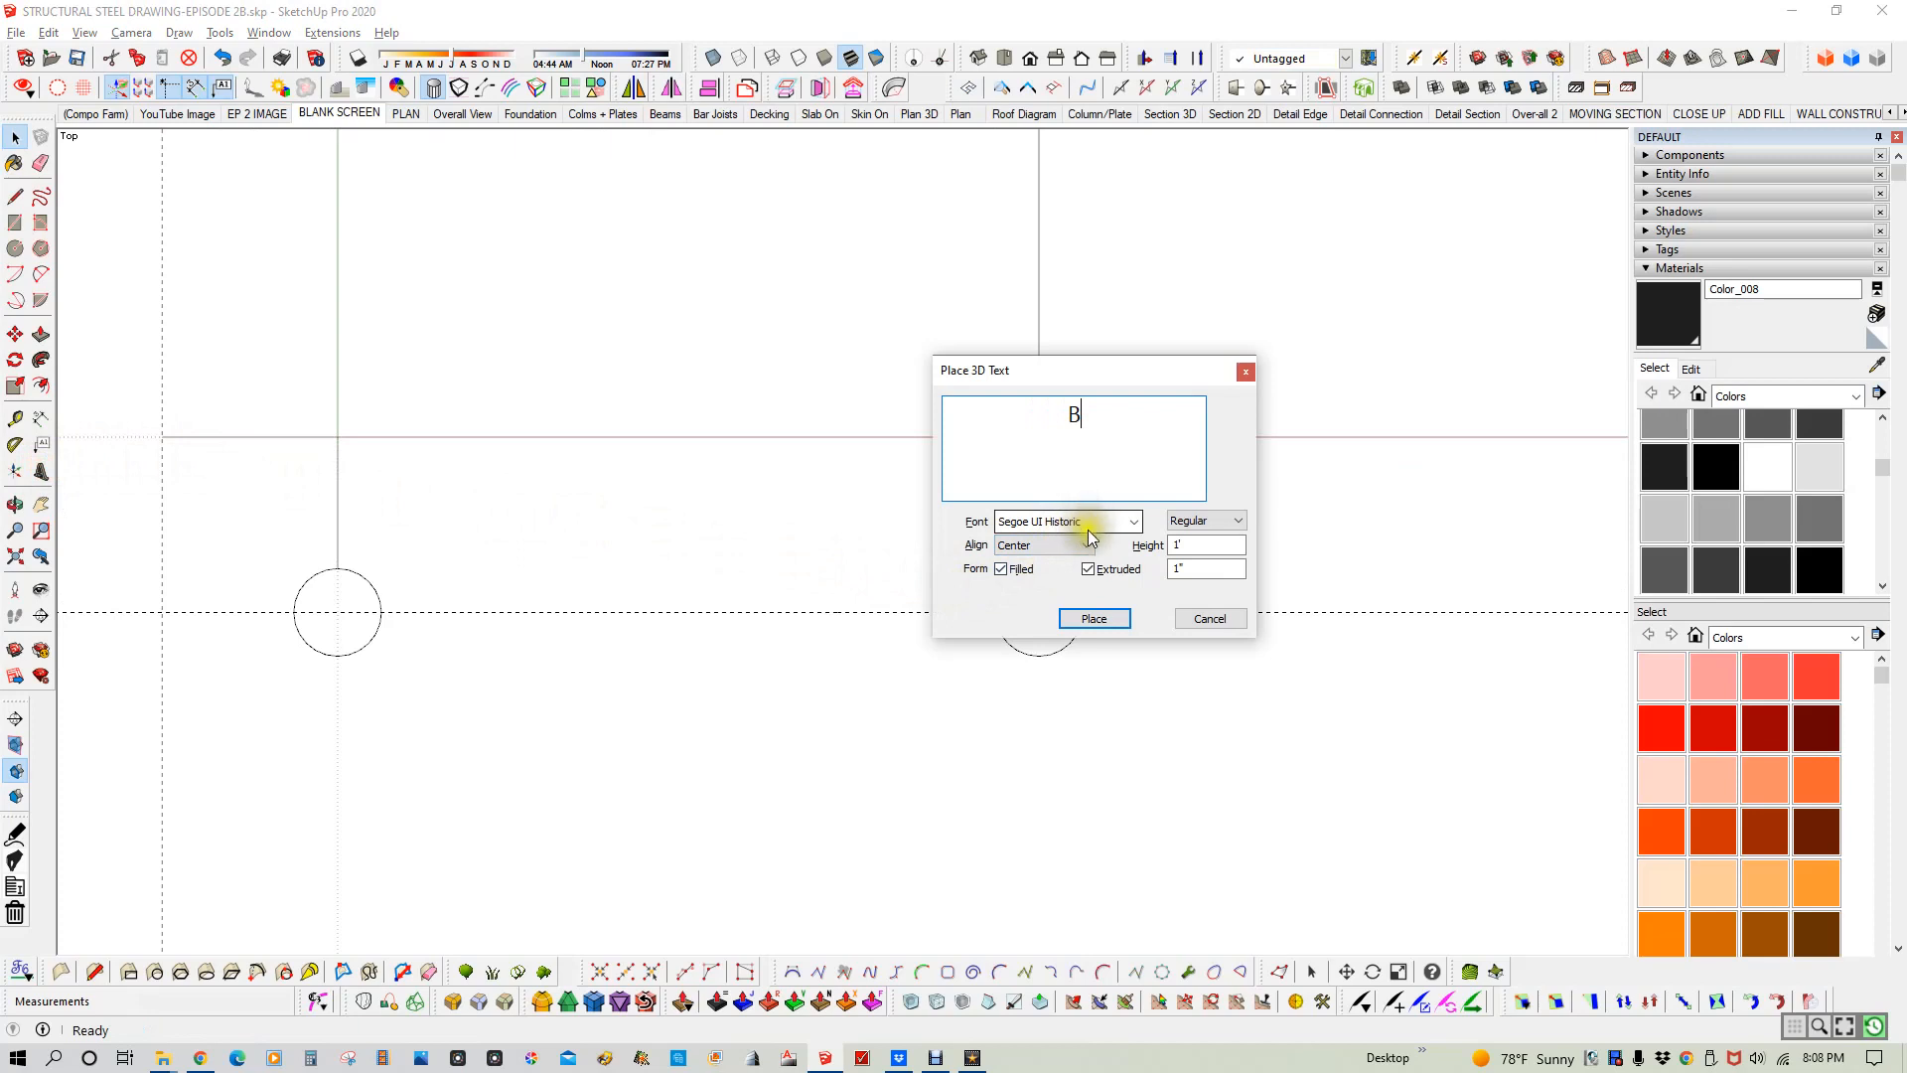
left_click(1094, 618)
scroll(1053, 608, "up", 3)
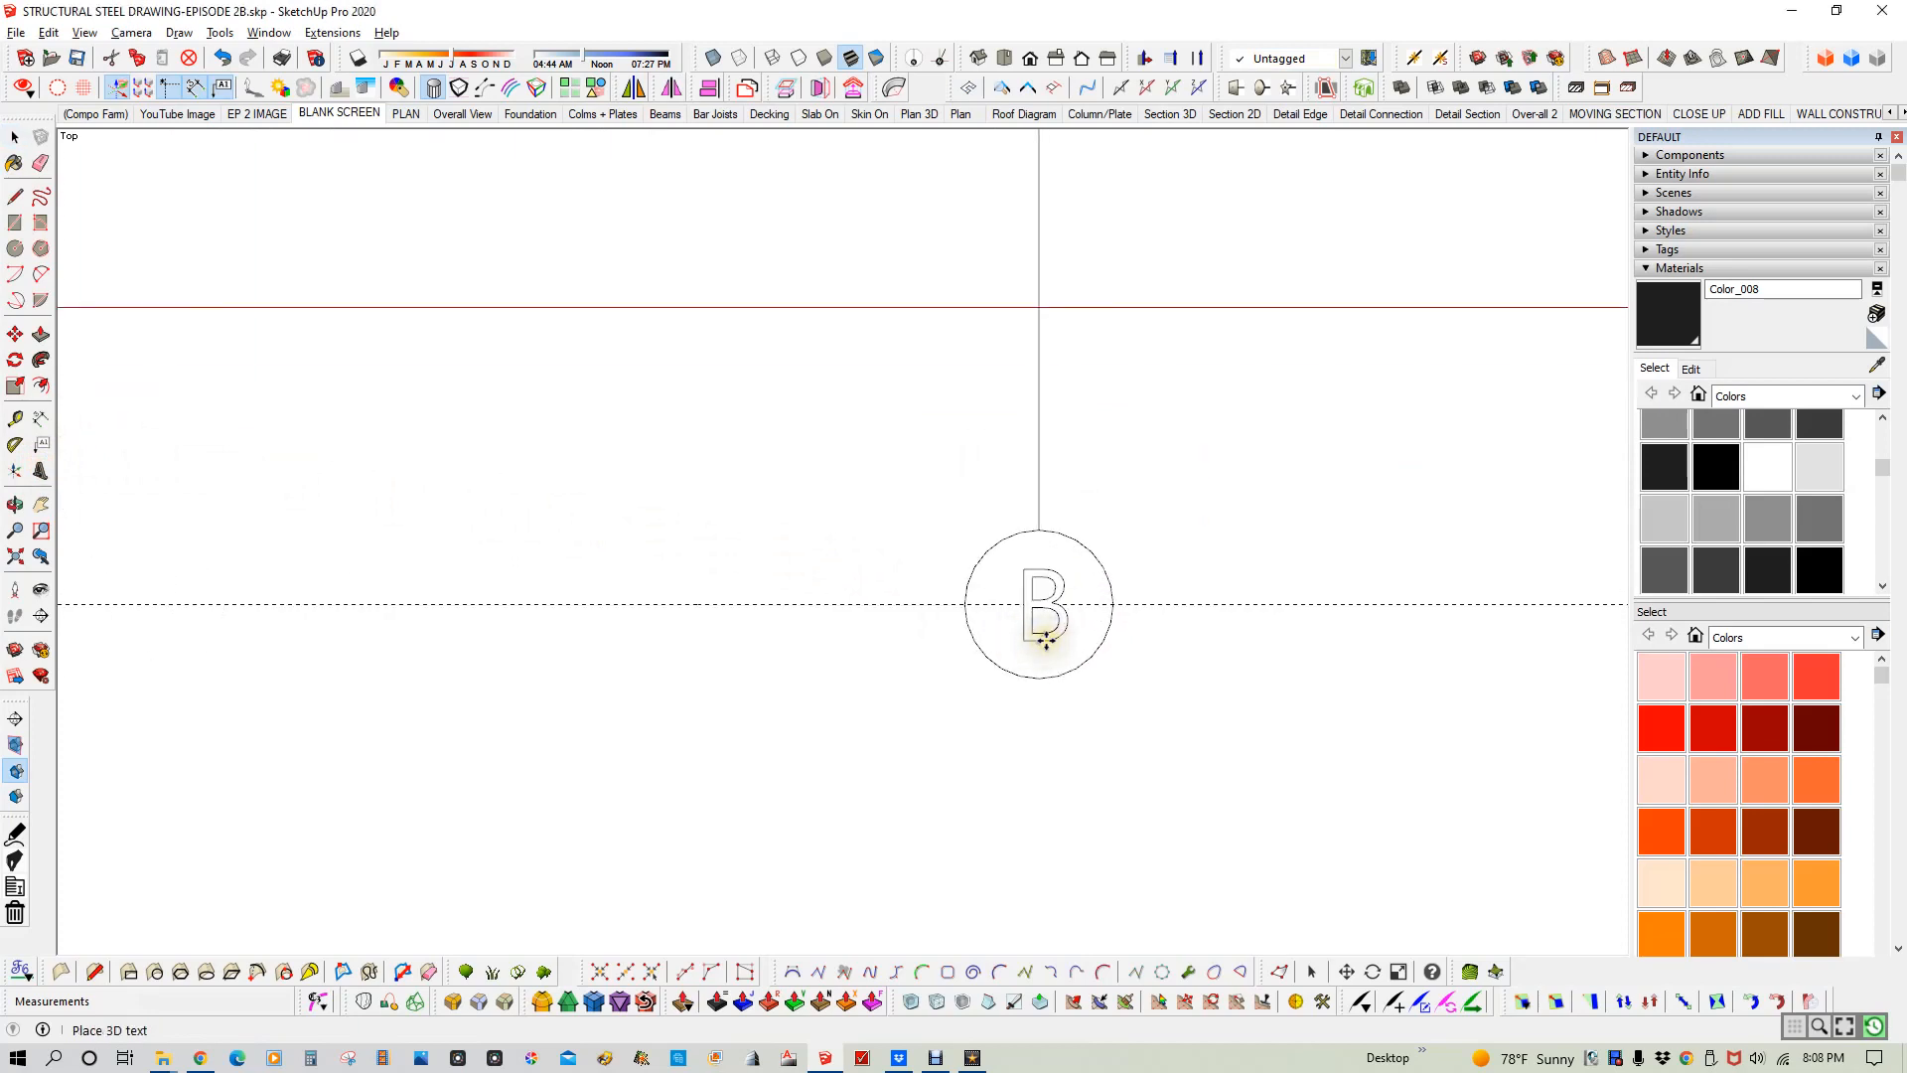
left_click(1044, 640)
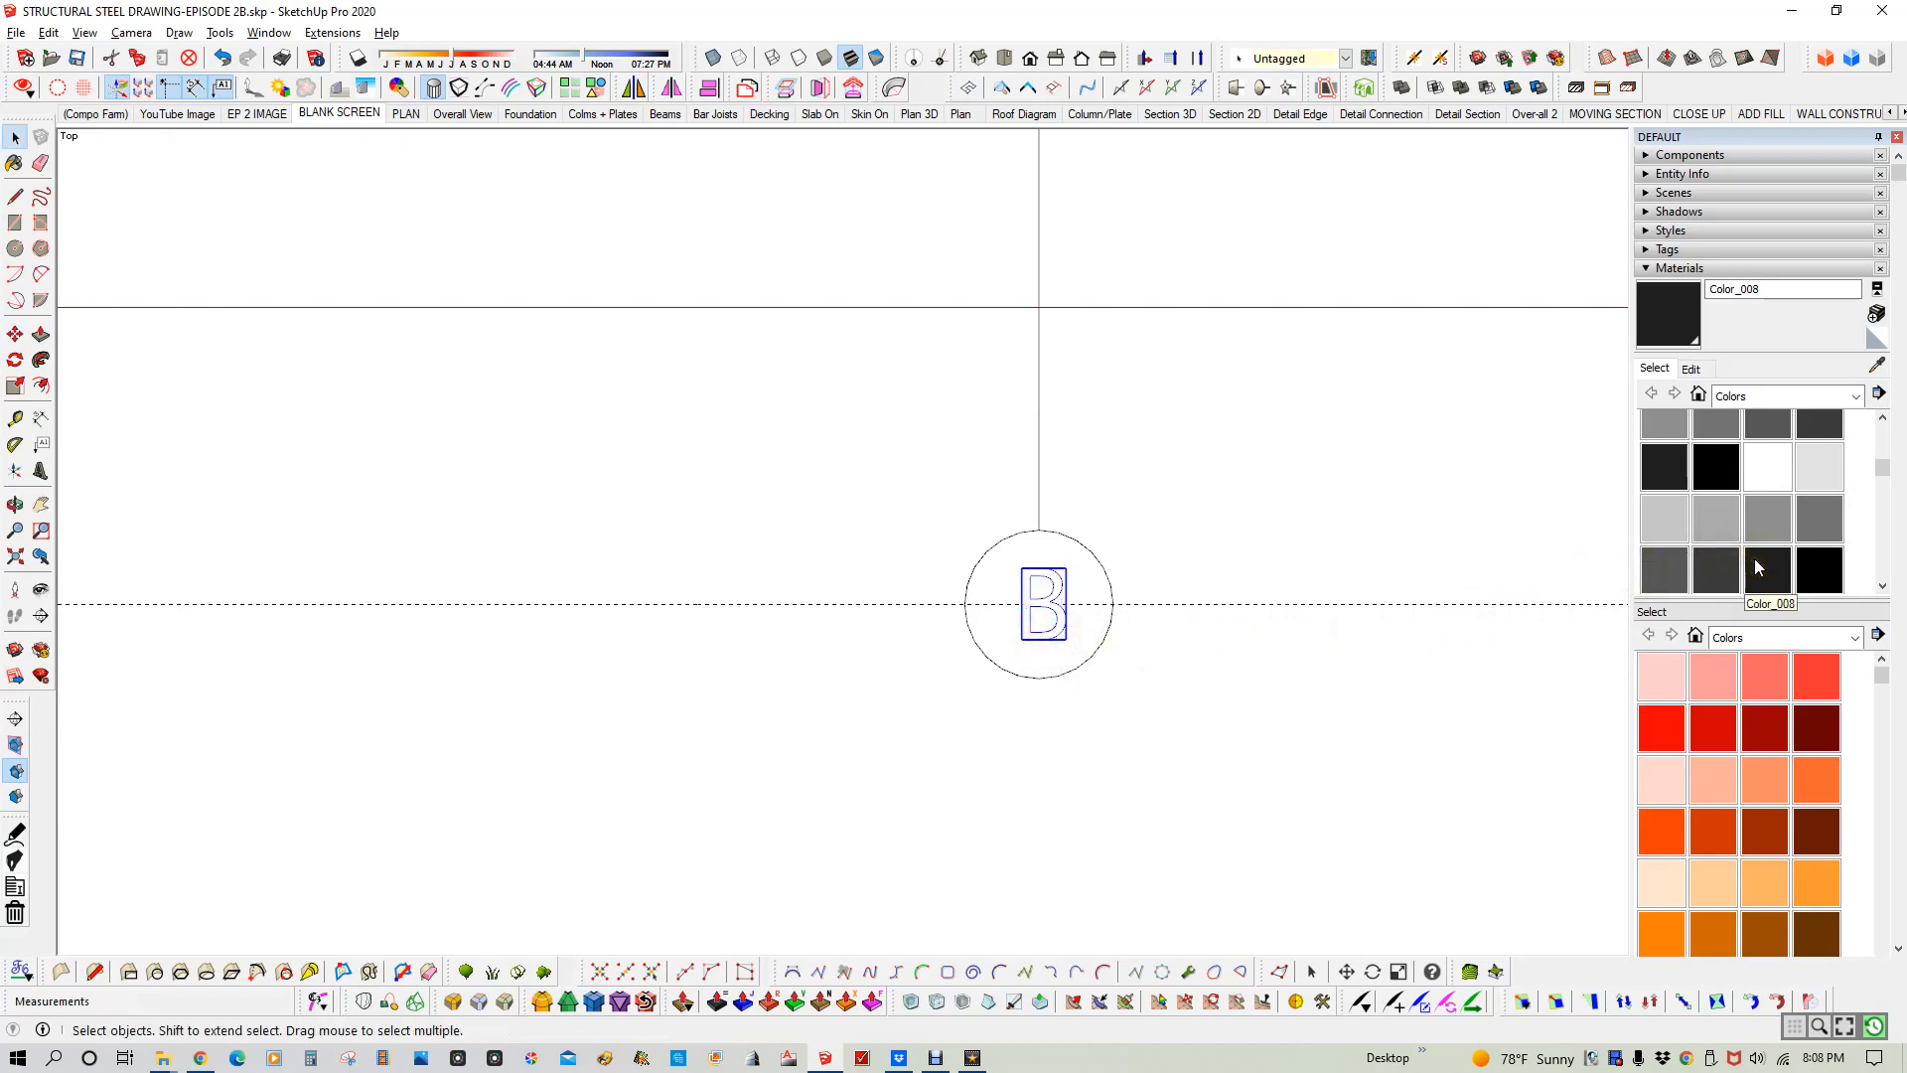
- Paint the letter B with the dark grey material Color_007
left_click(1717, 568)
left_click(1058, 590)
key("space")
scroll(1169, 668, "down", 3)
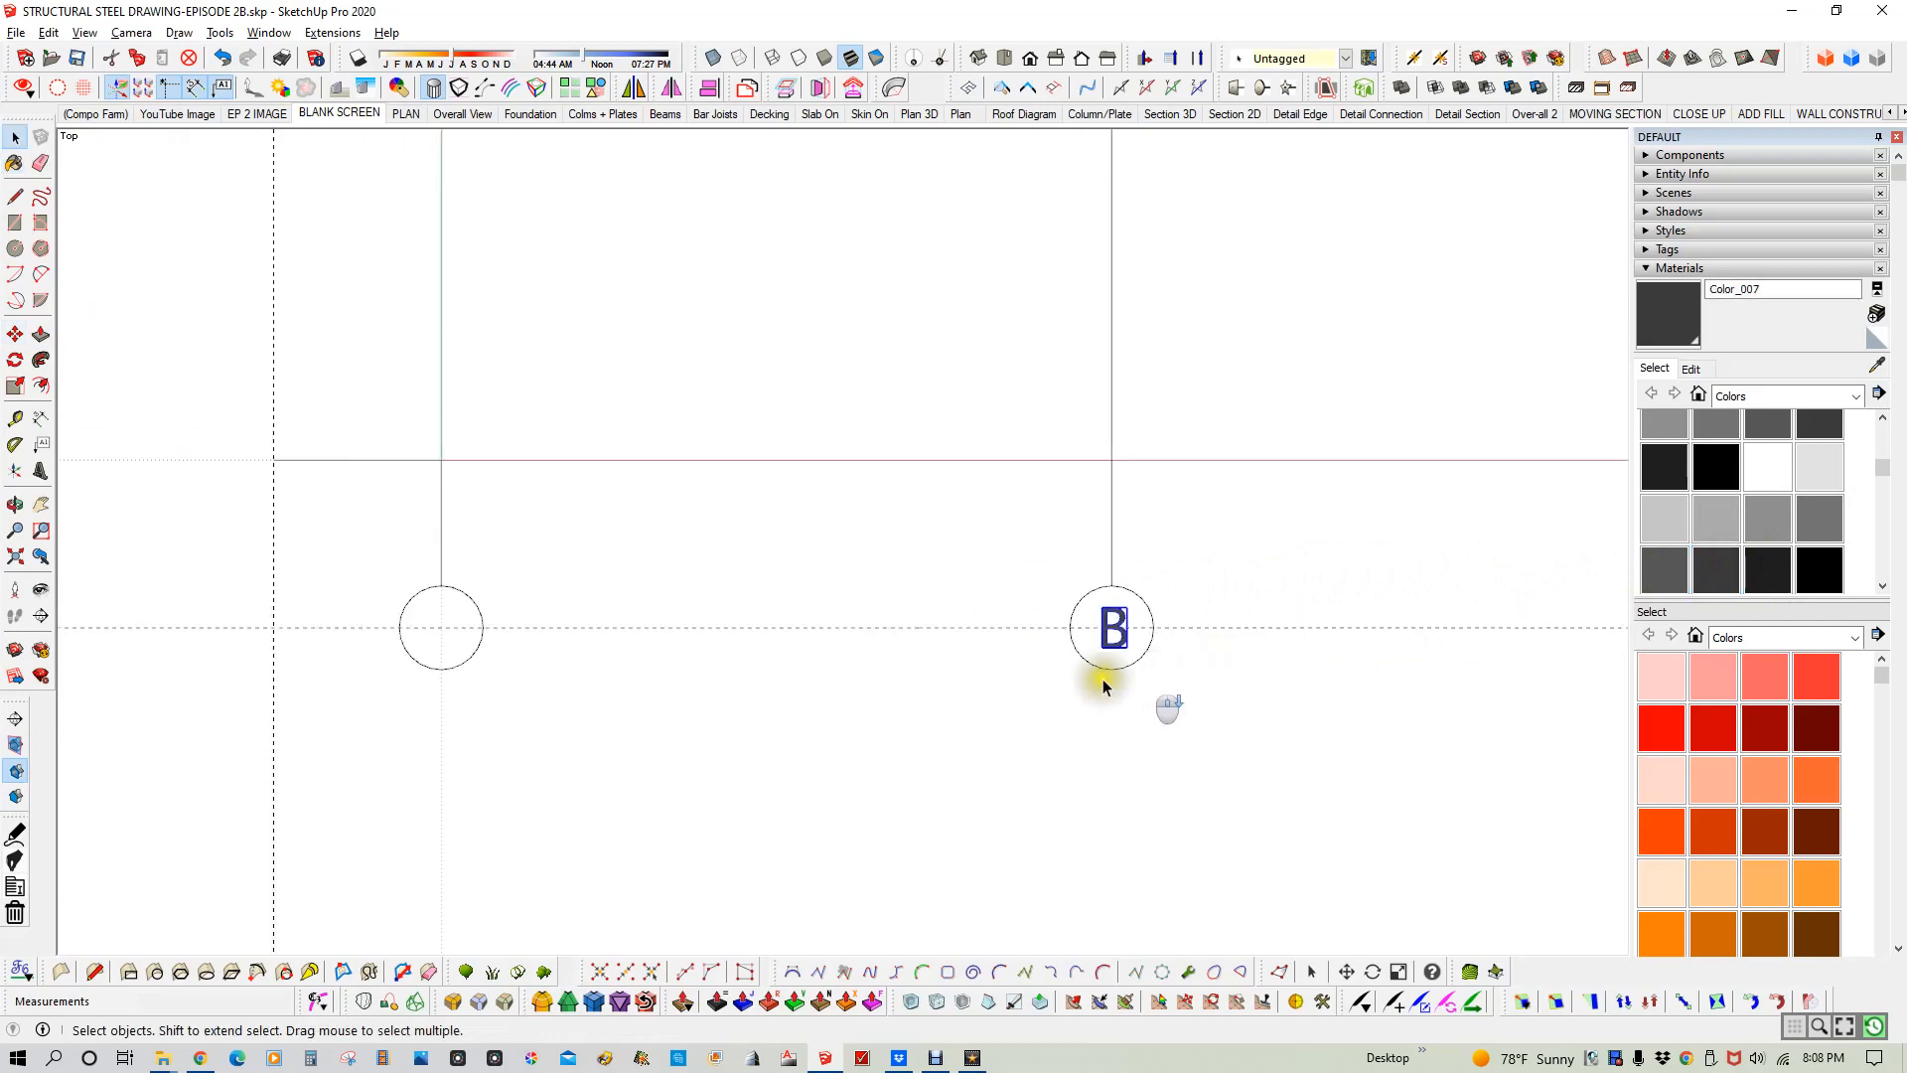
- Place the 3D text "C", 1' high and extruded 1", inside the last unlettered bubble of the short side
scroll(383, 687, "up", 3)
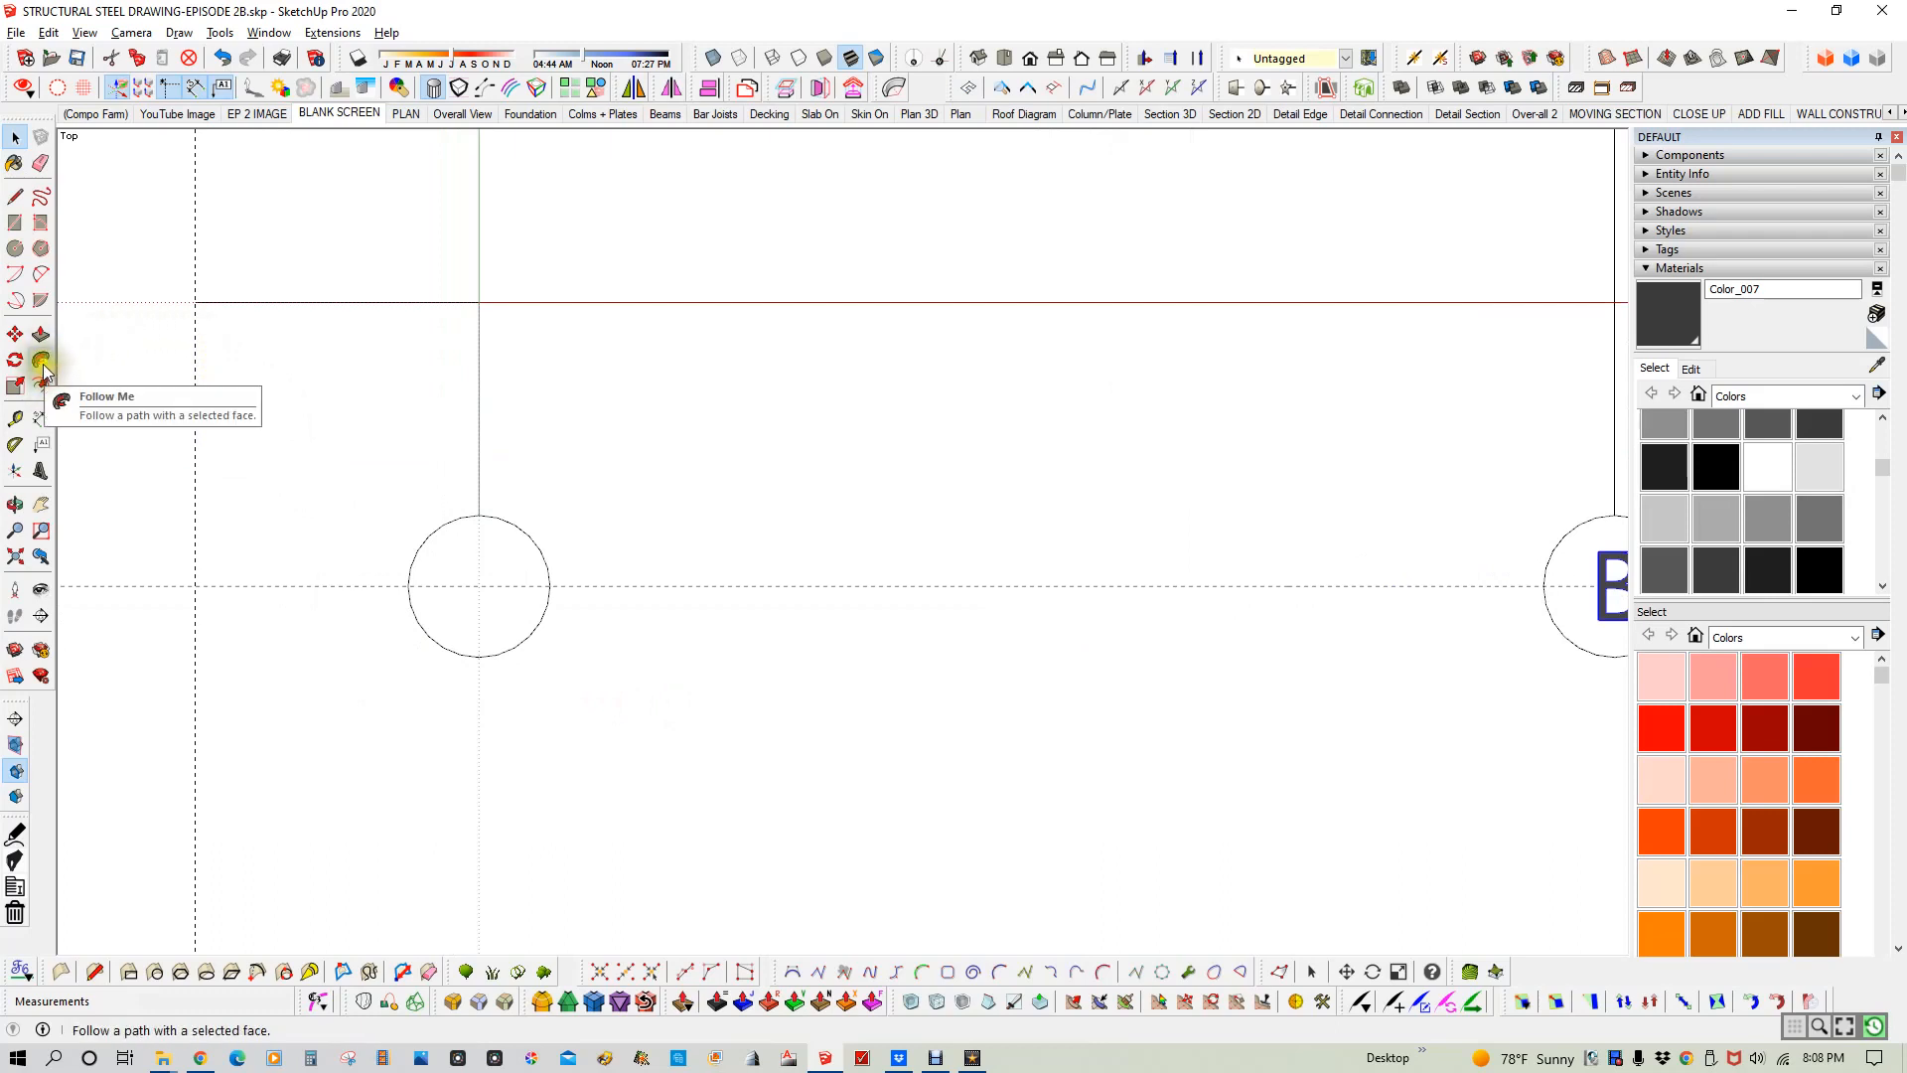
left_click(43, 471)
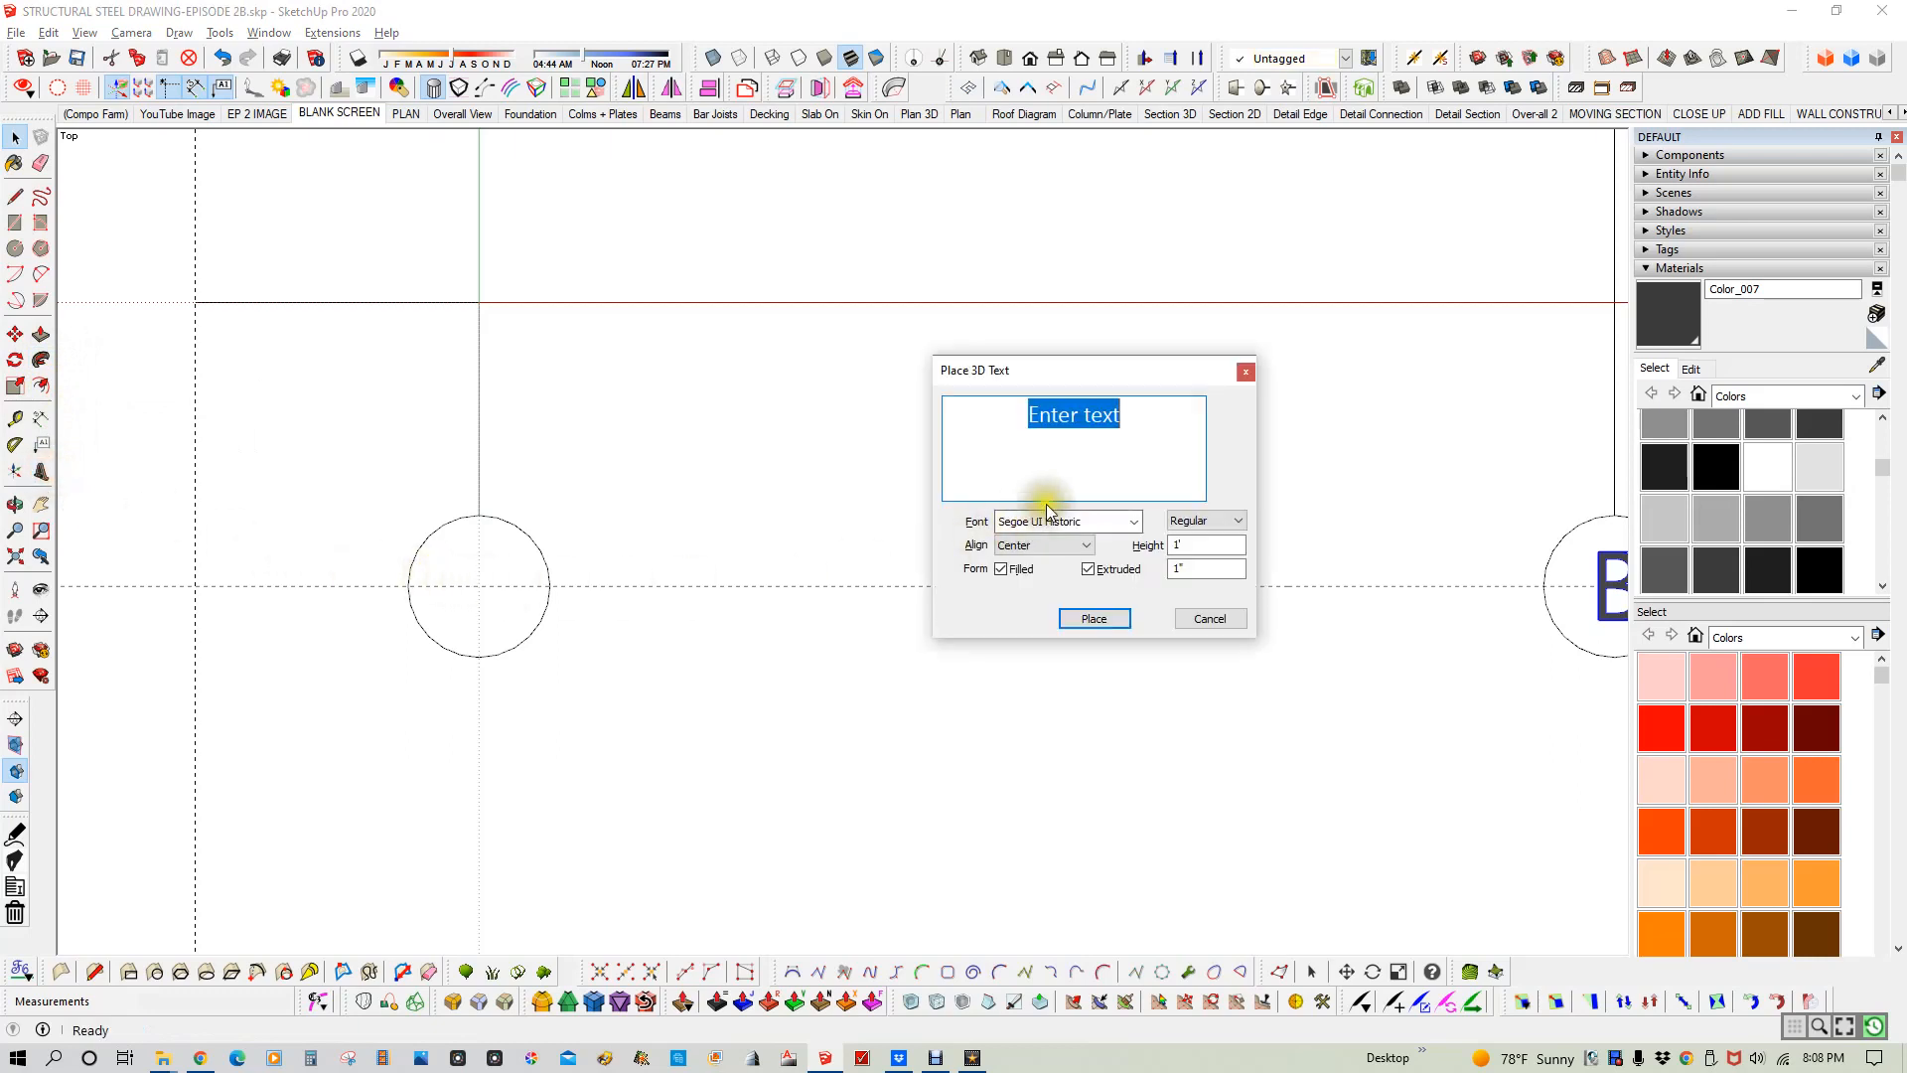
type("C")
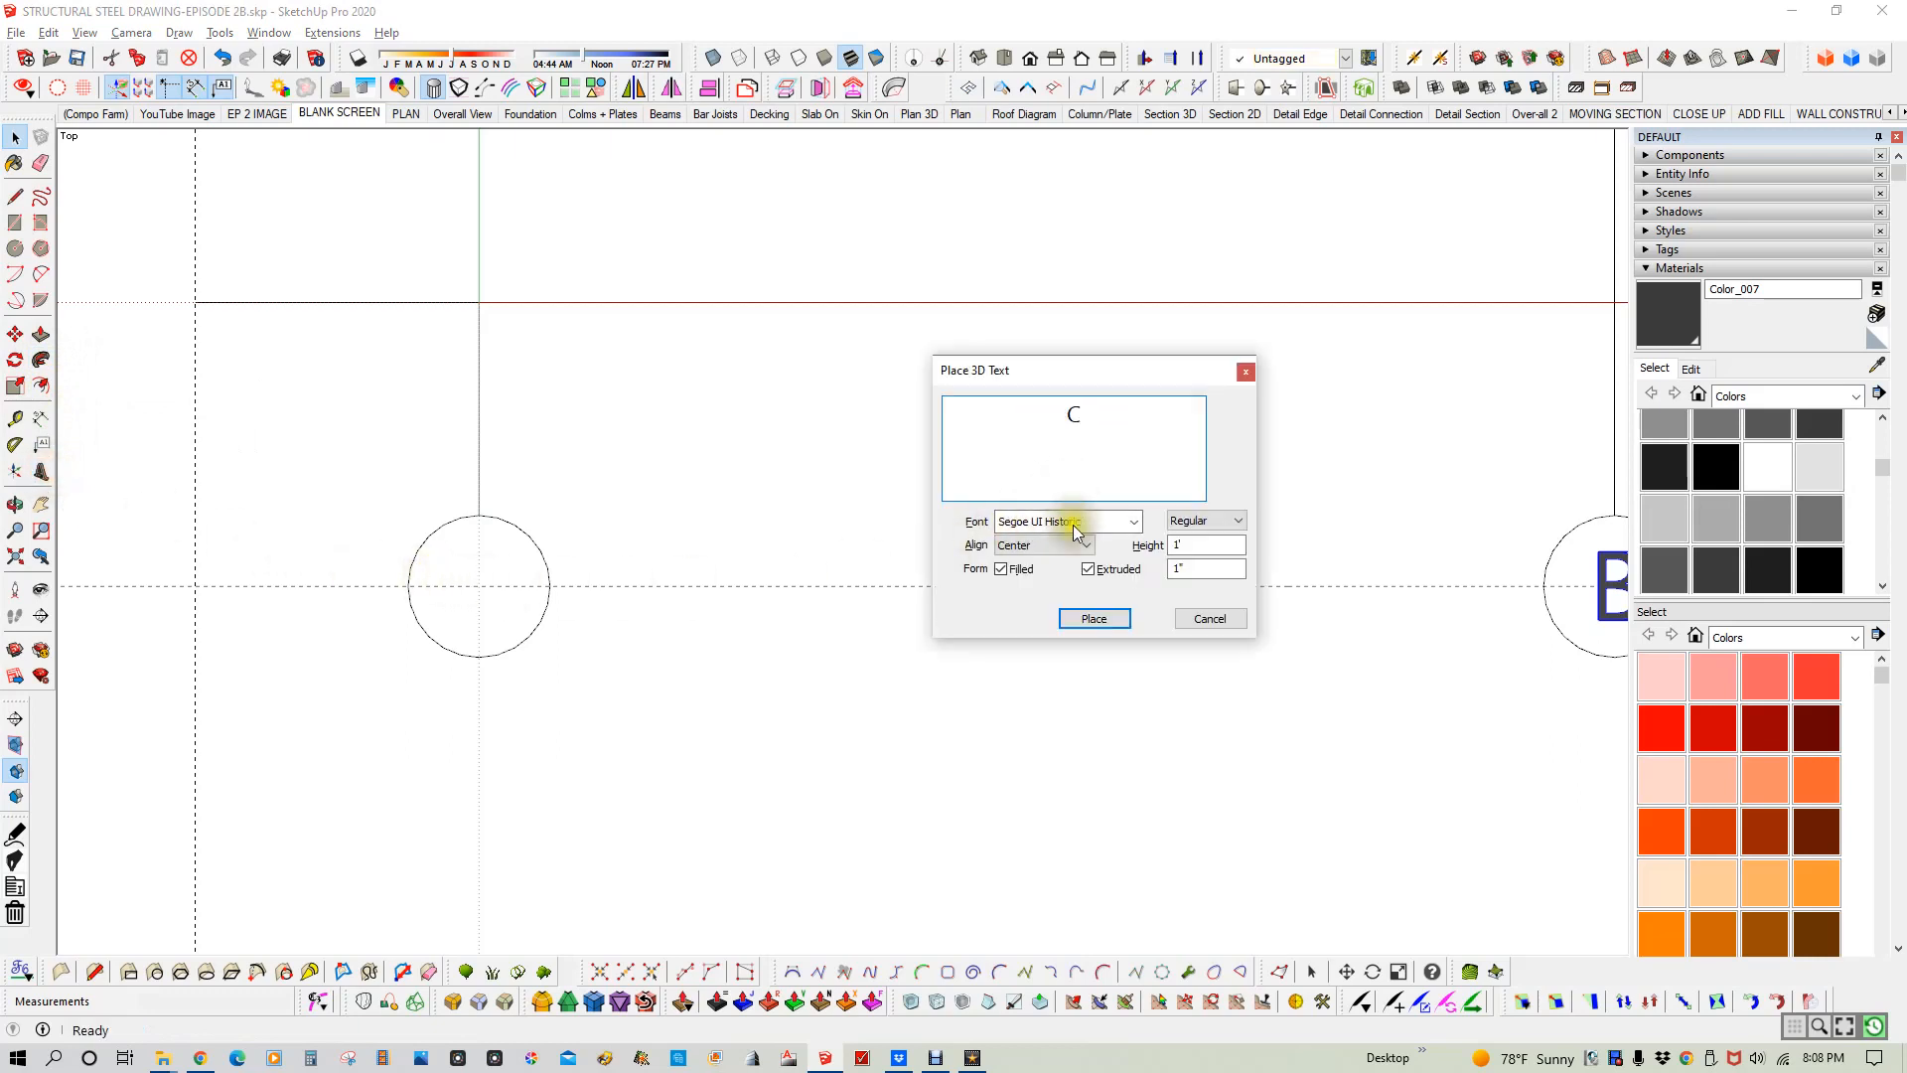
left_click(1093, 618)
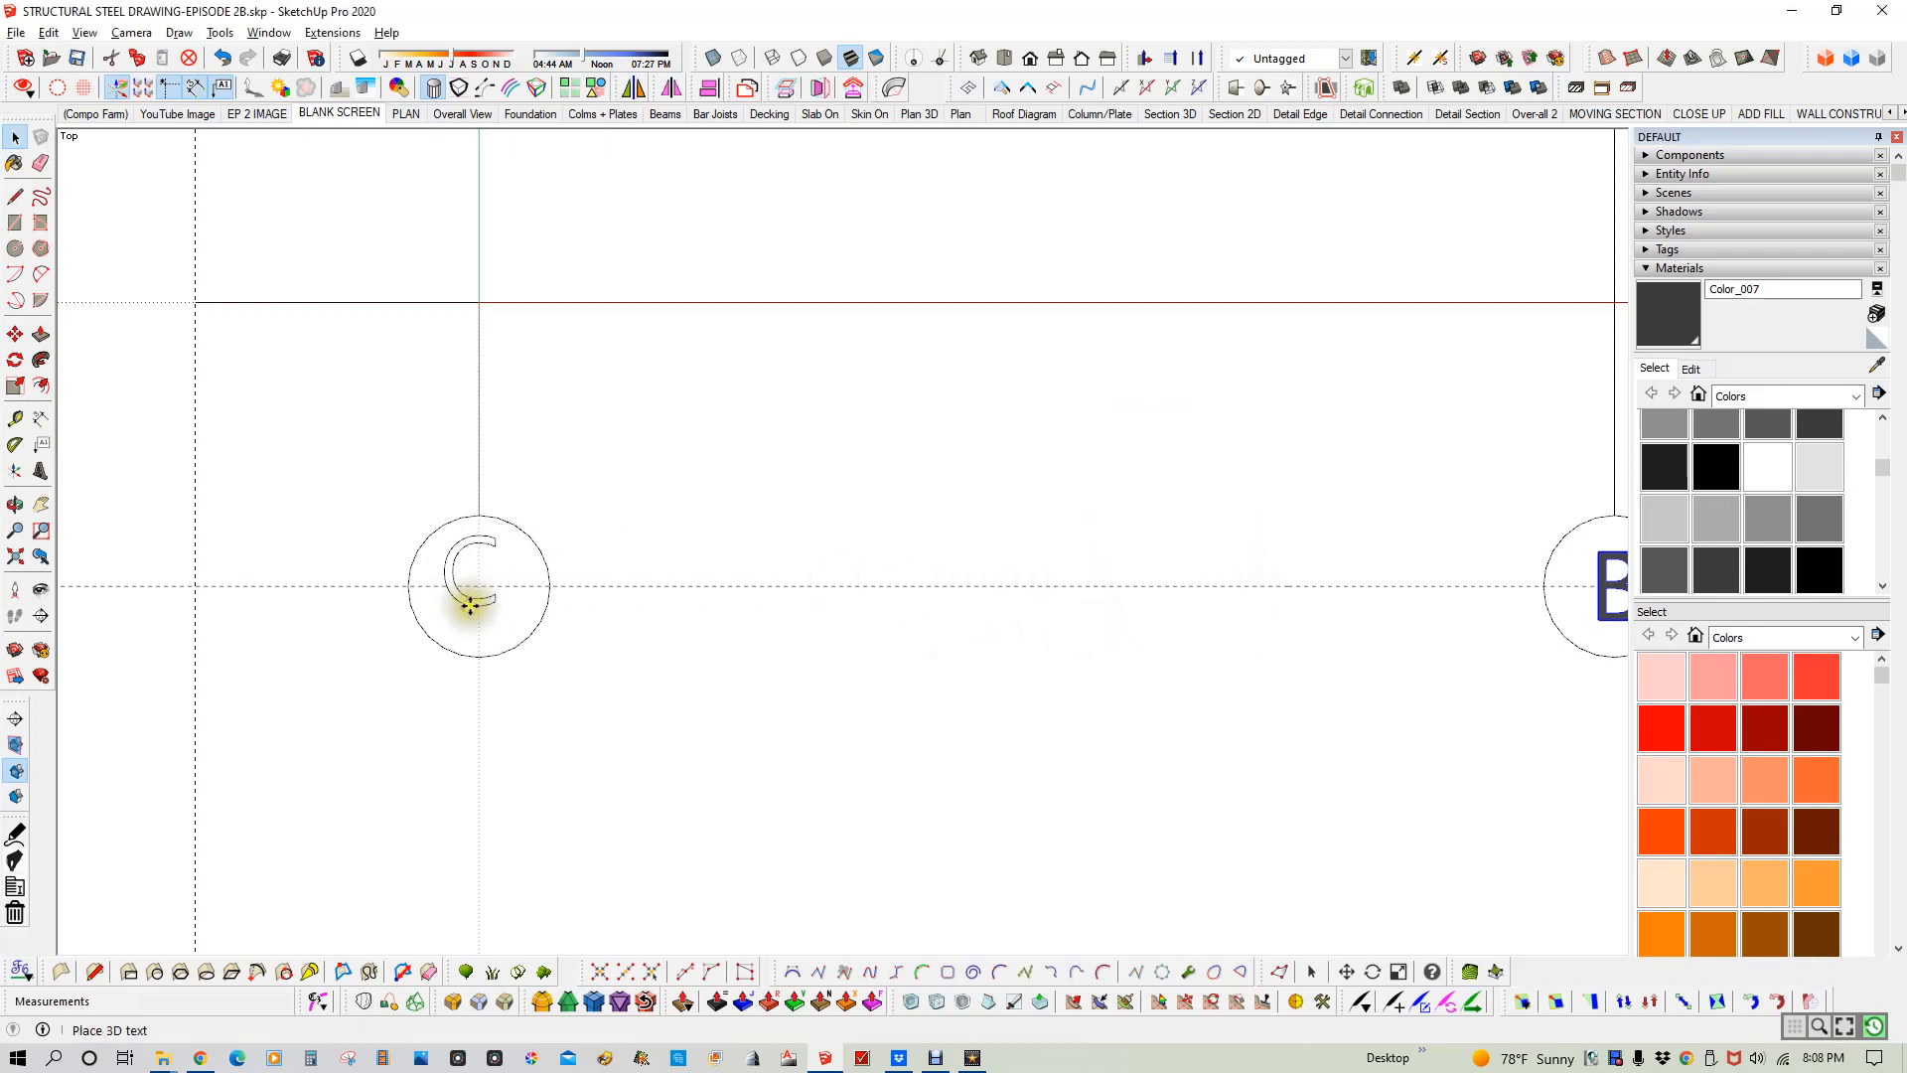
left_click(467, 620)
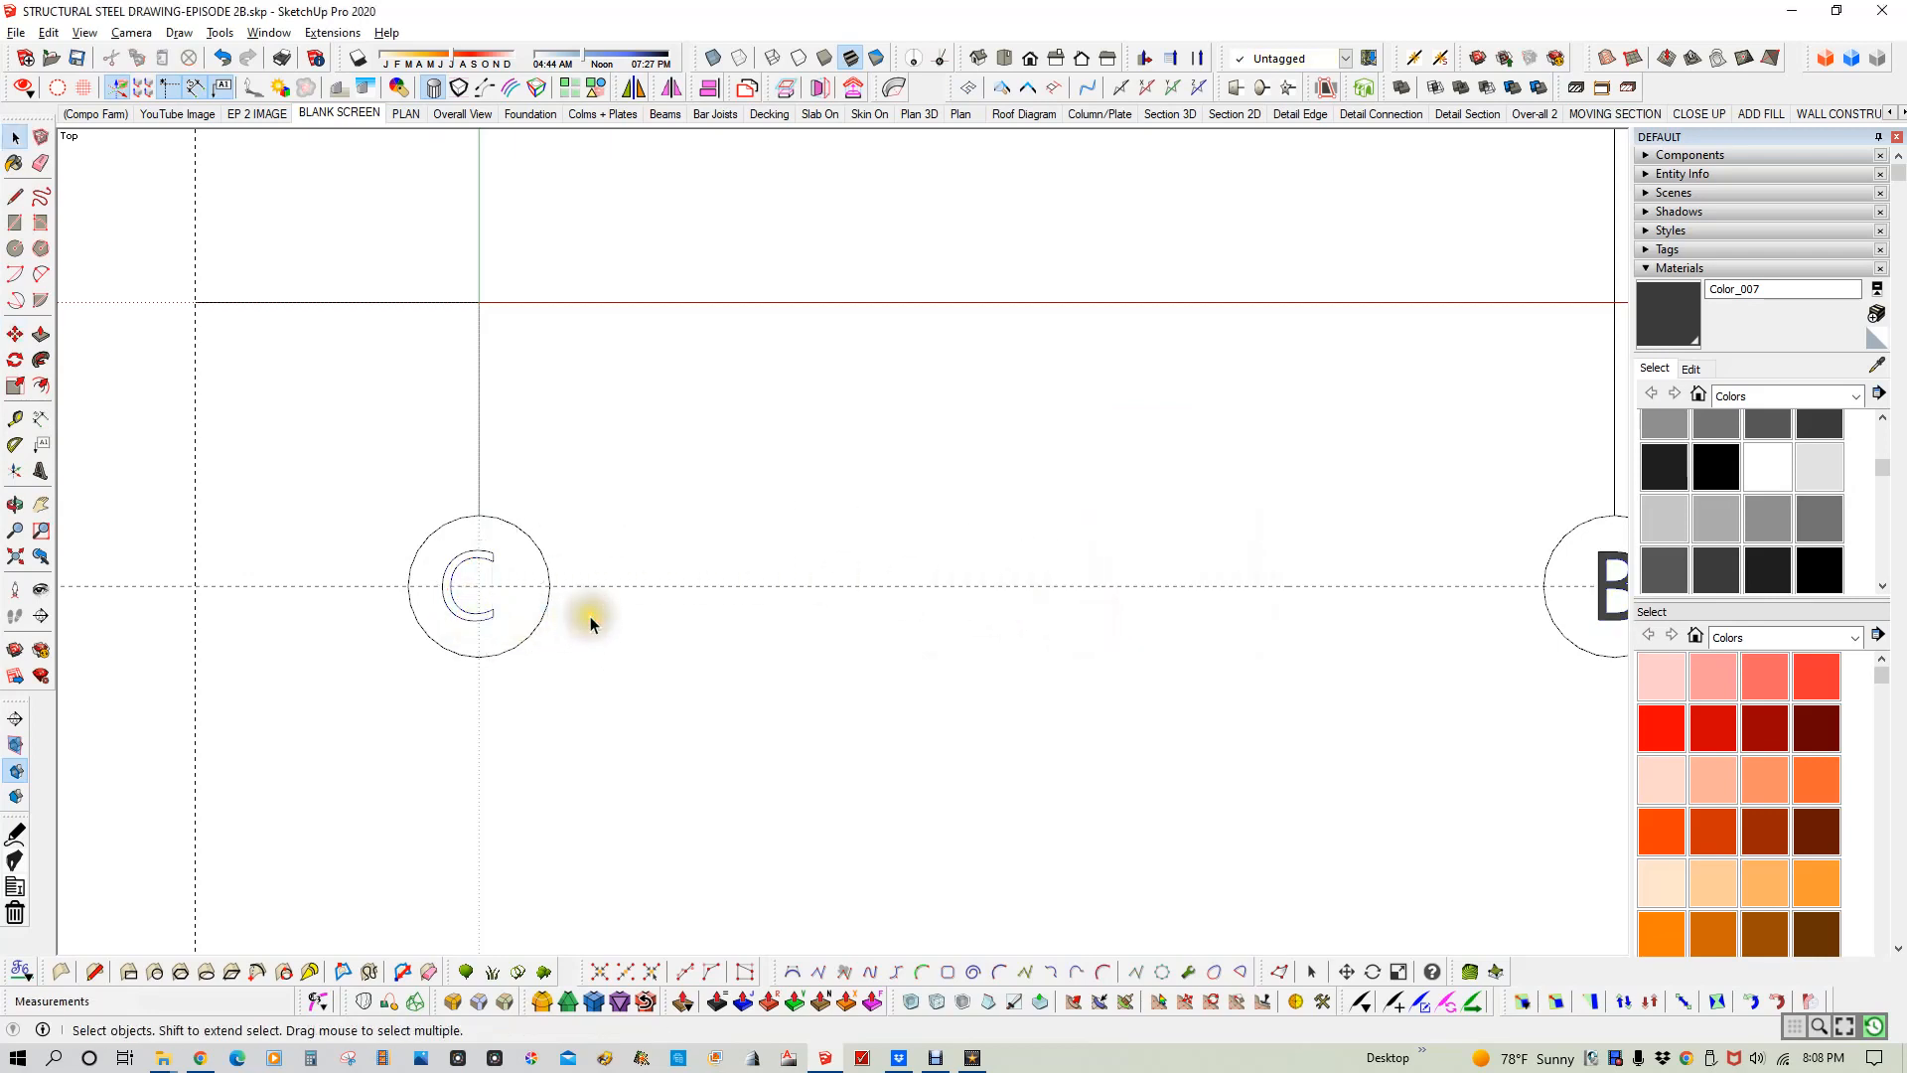
- Move the letter C slightly along the red axis to center it in its bubble
left_click(474, 621)
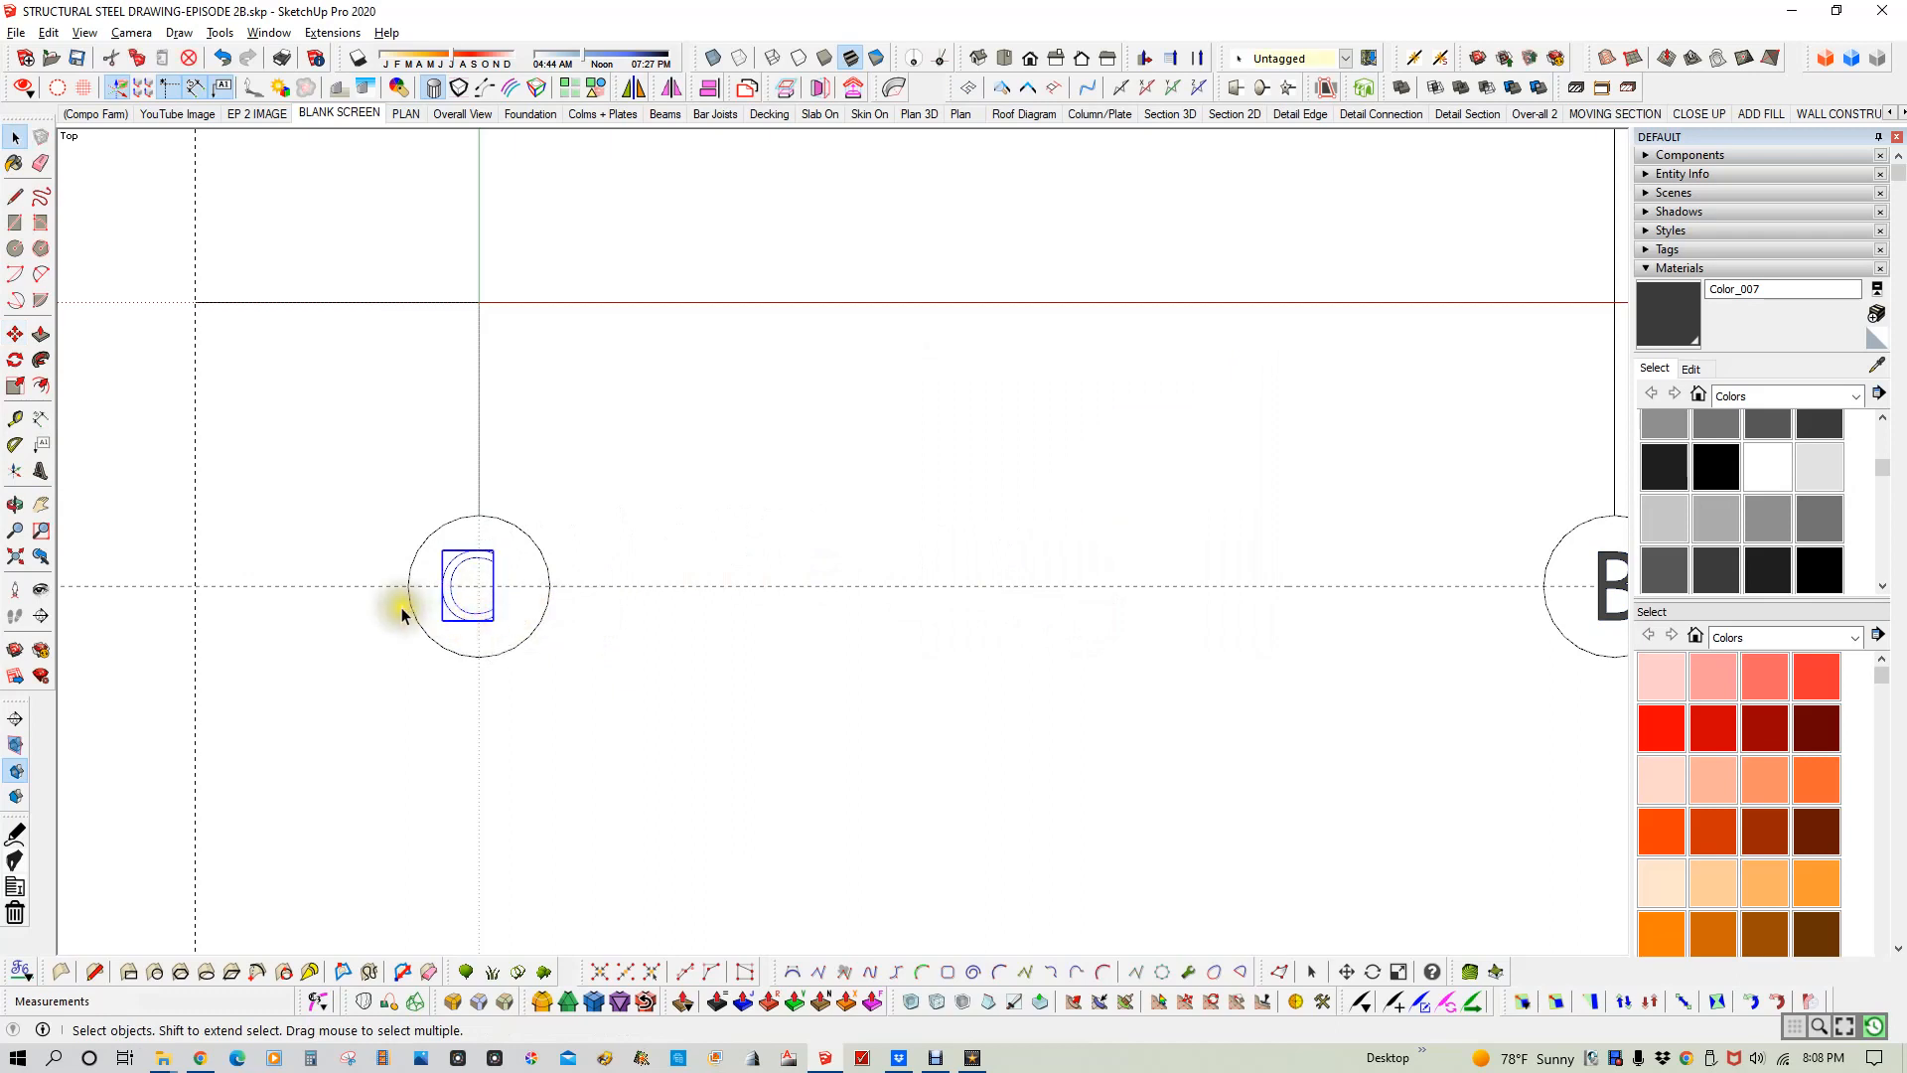
scroll(401, 614, "up", 6)
key("m")
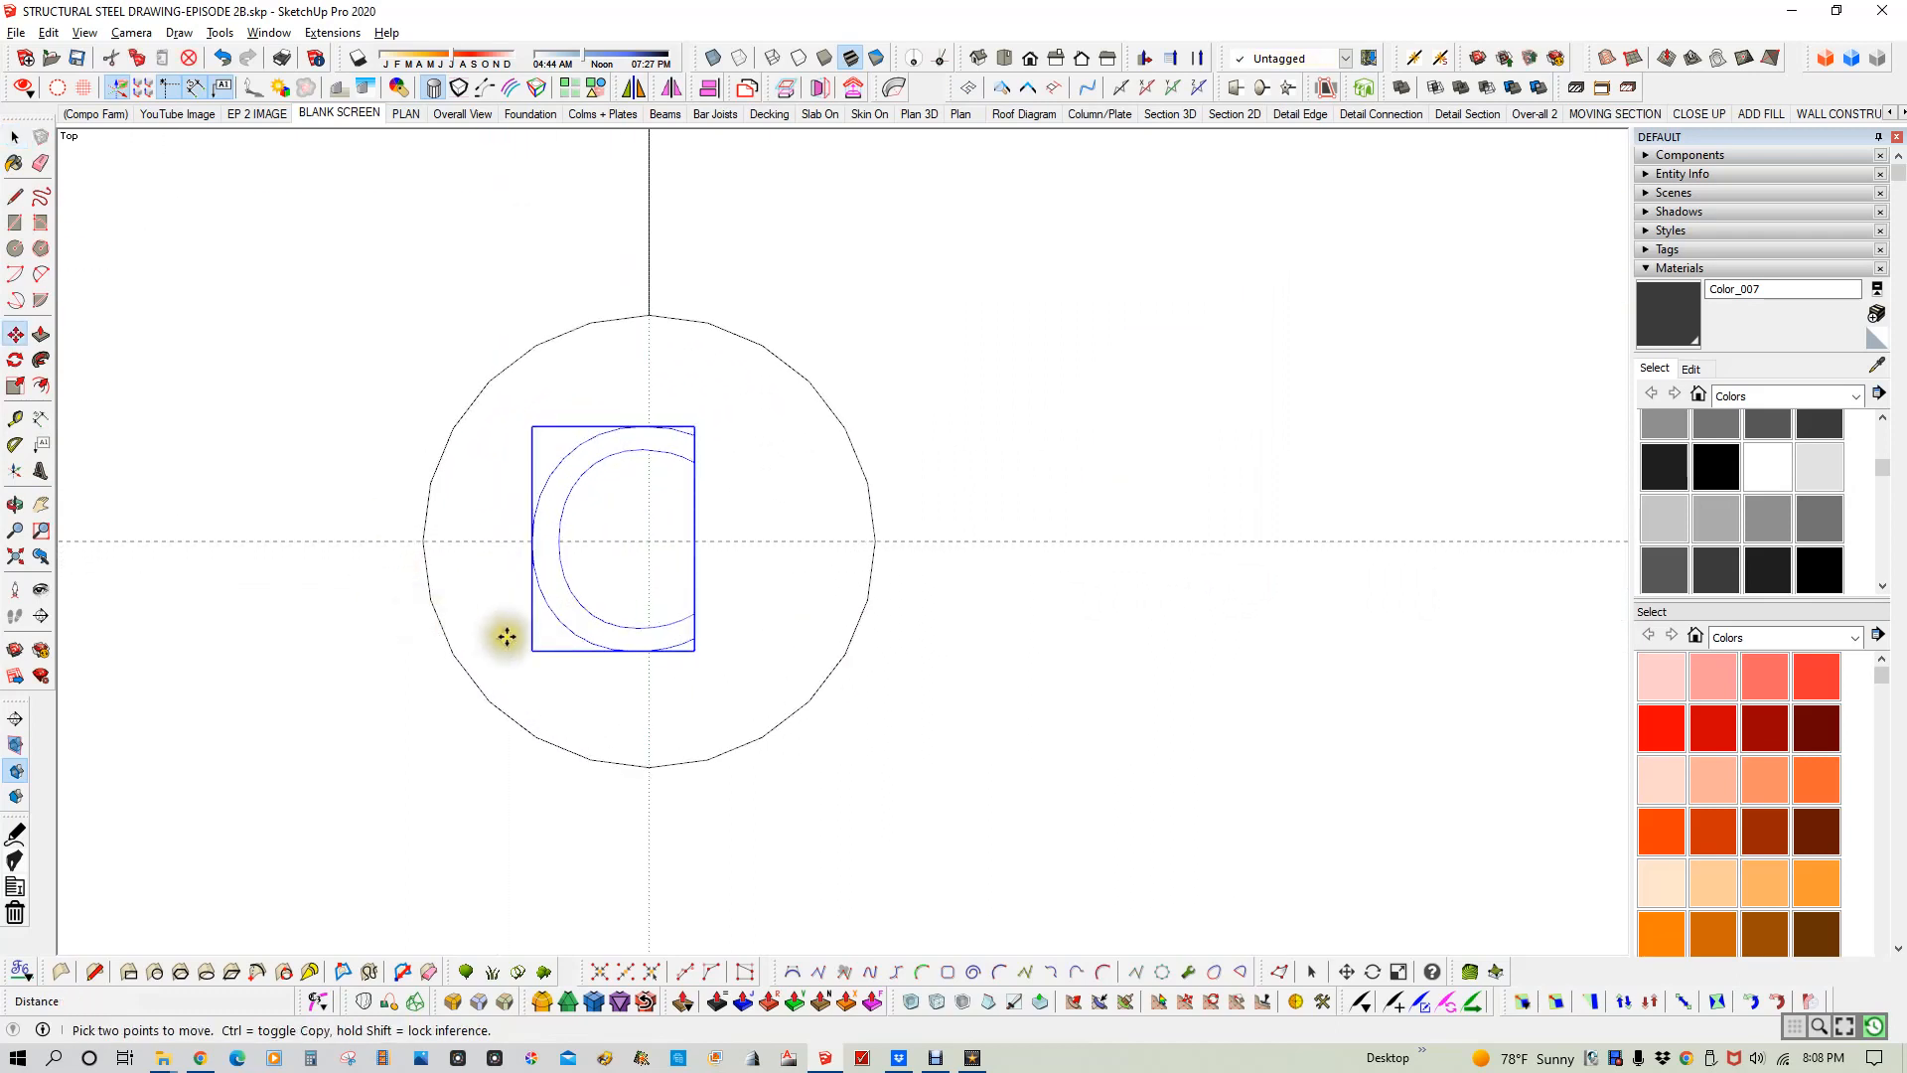
left_click(567, 667)
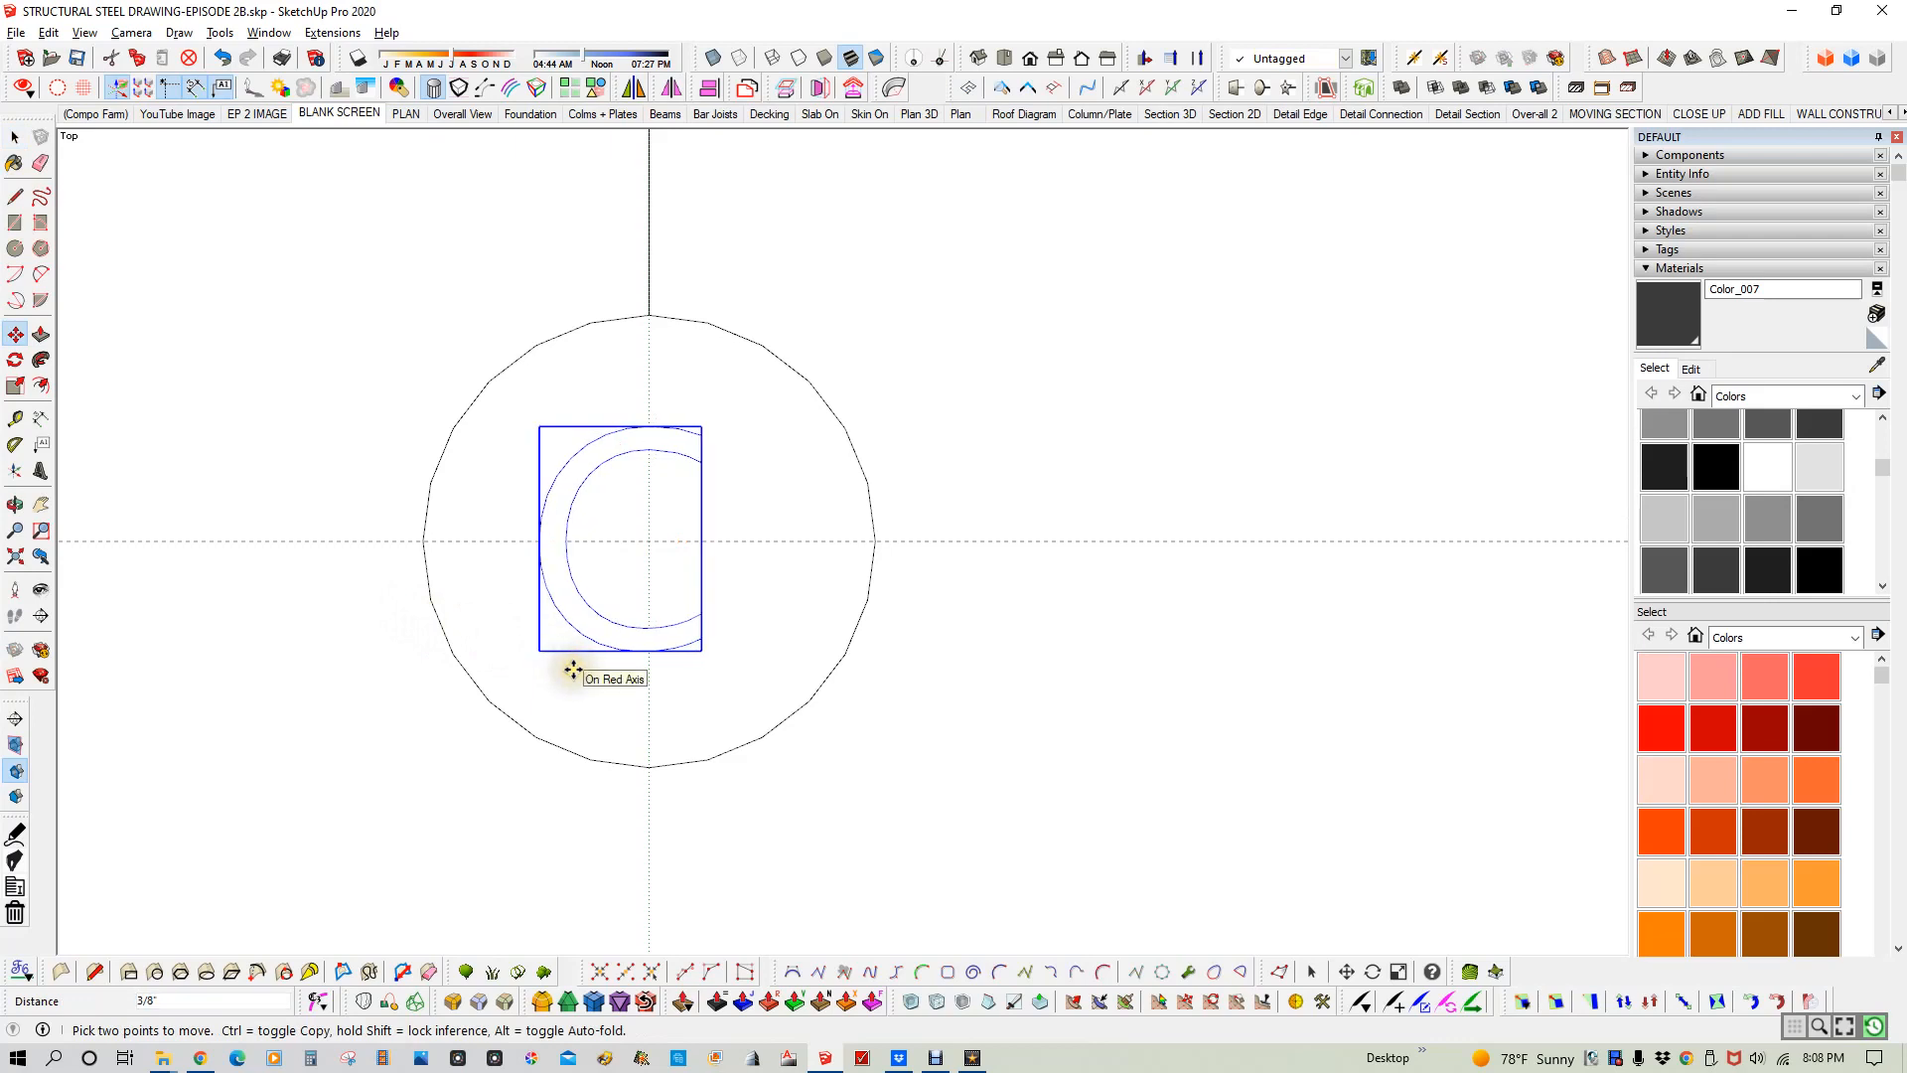
left_click(579, 669)
key("space")
left_click(860, 723)
- Paint the letter C with the dark grey material Color_008
left_click(1766, 569)
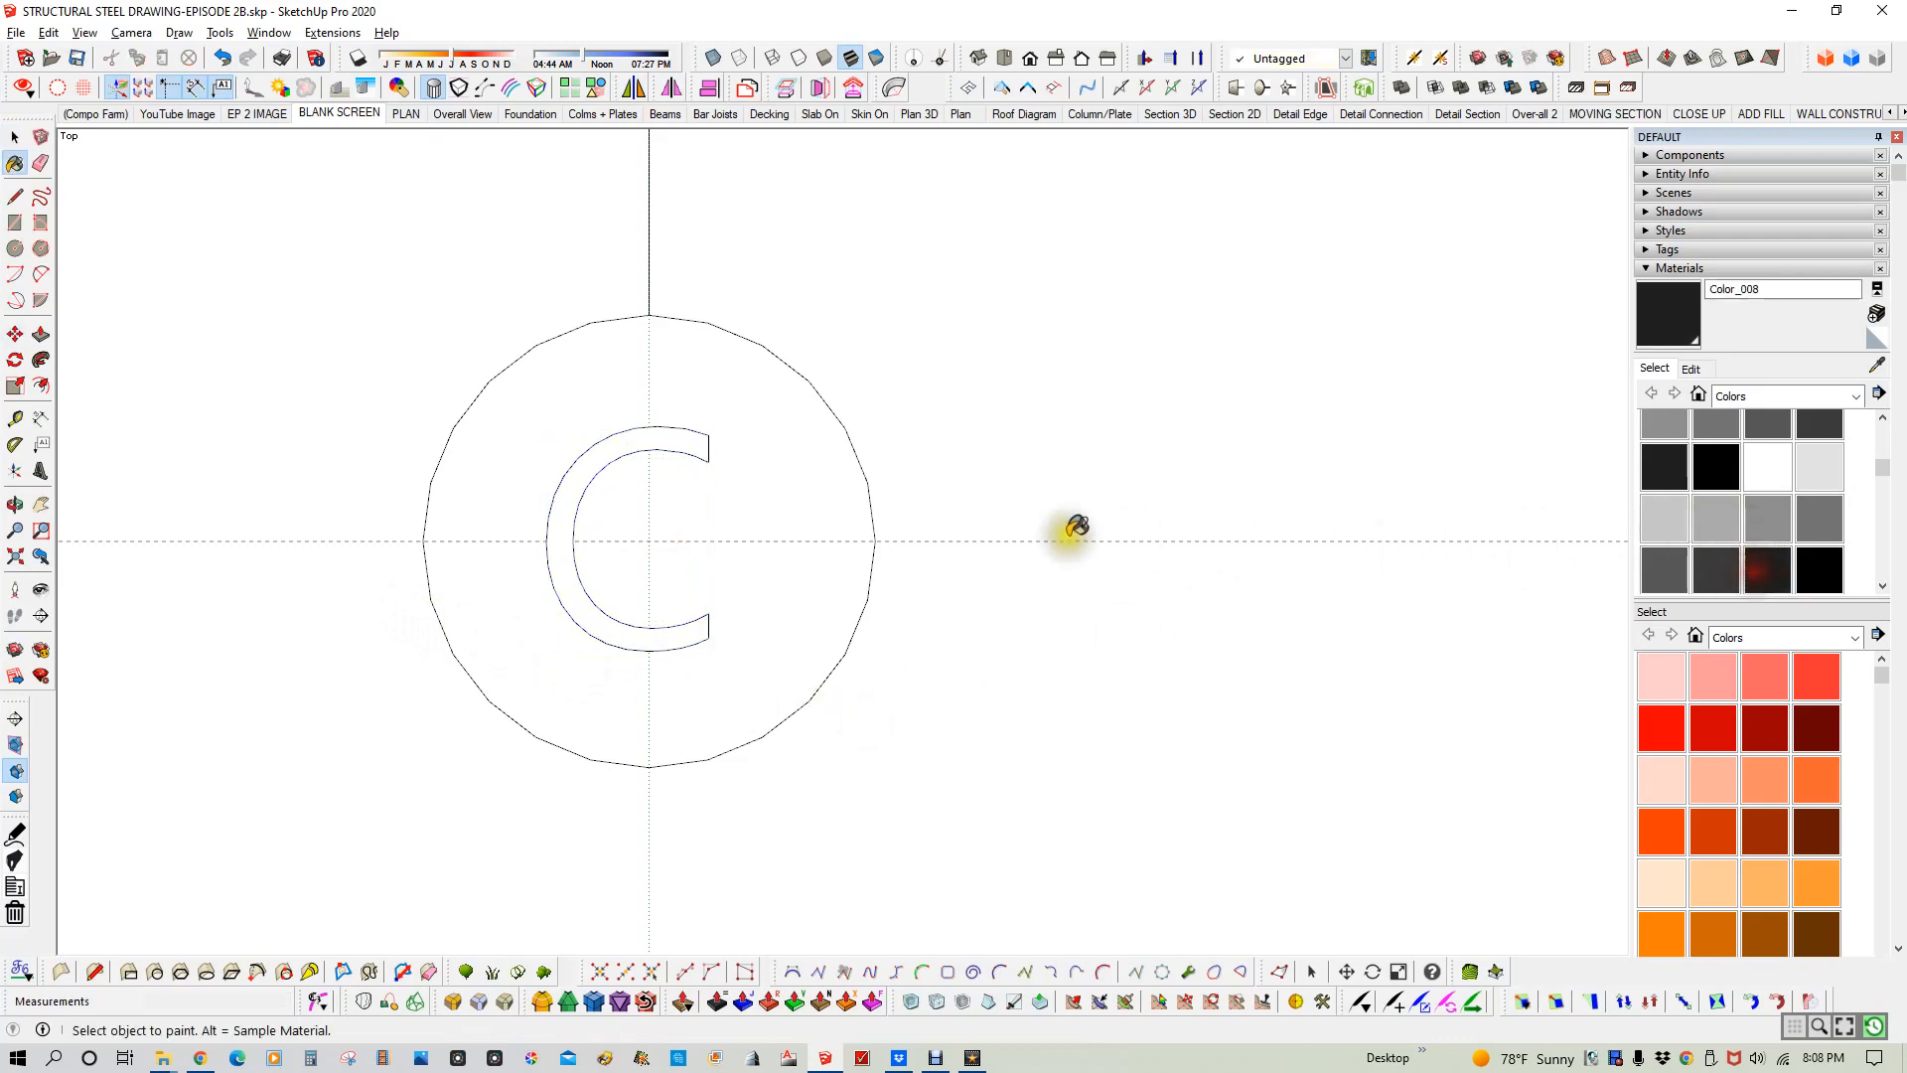
left_click(677, 438)
key("space")
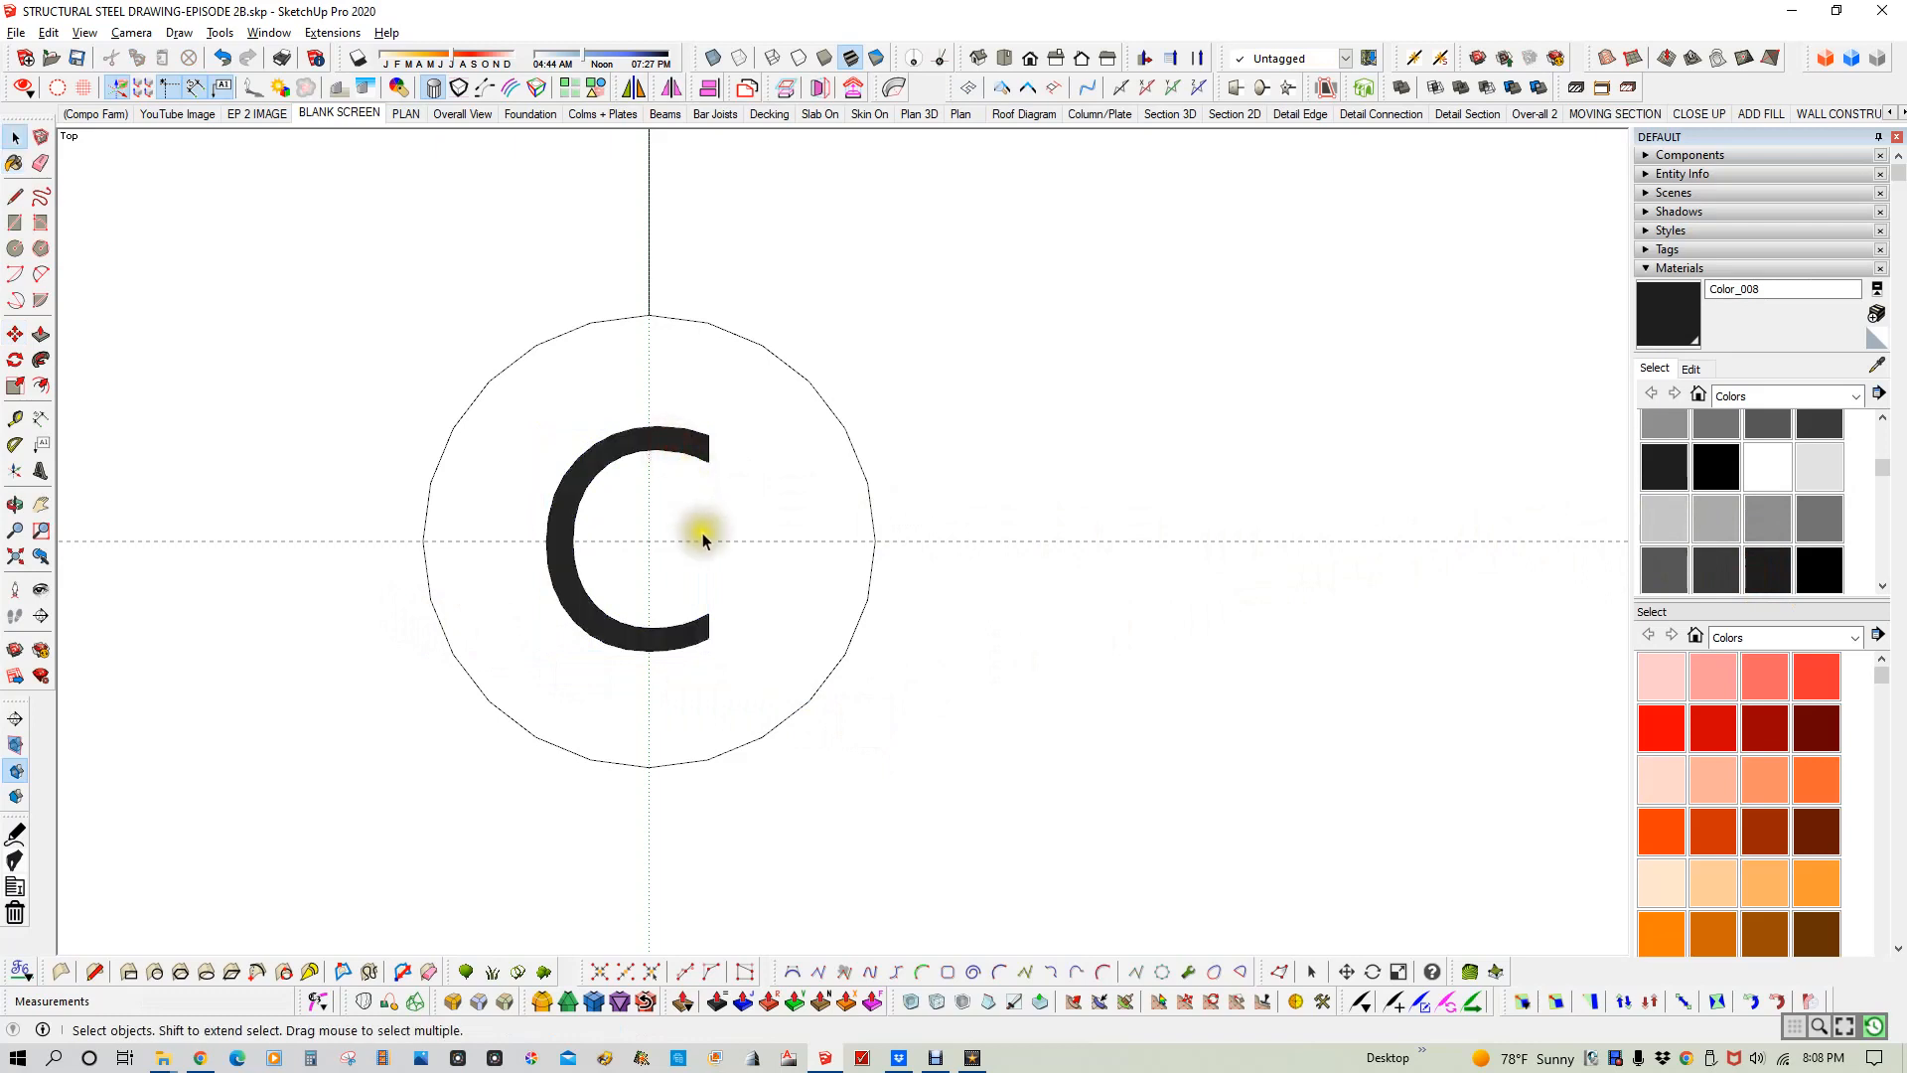
scroll(510, 630, "down", 5)
scroll(429, 648, "down", 6)
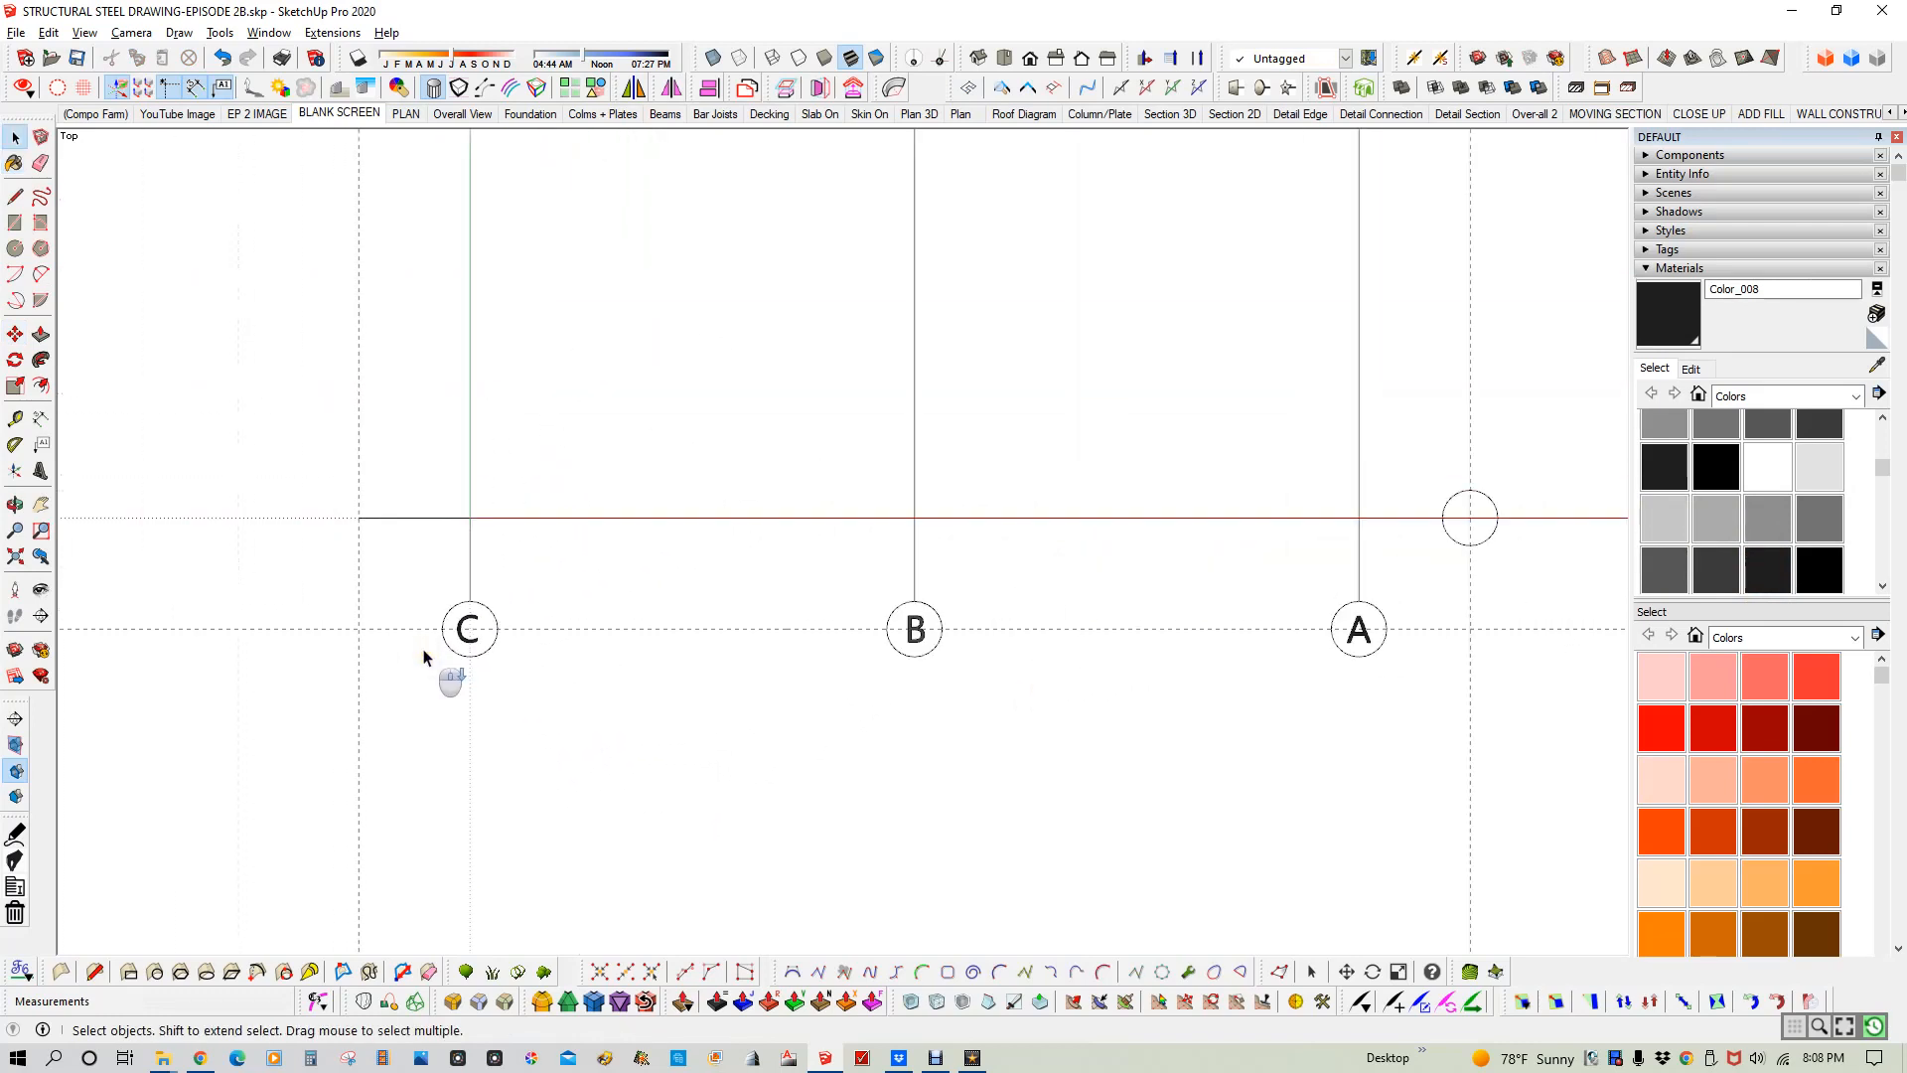
middle_click_drag(1115, 566, 1082, 816, "shift")
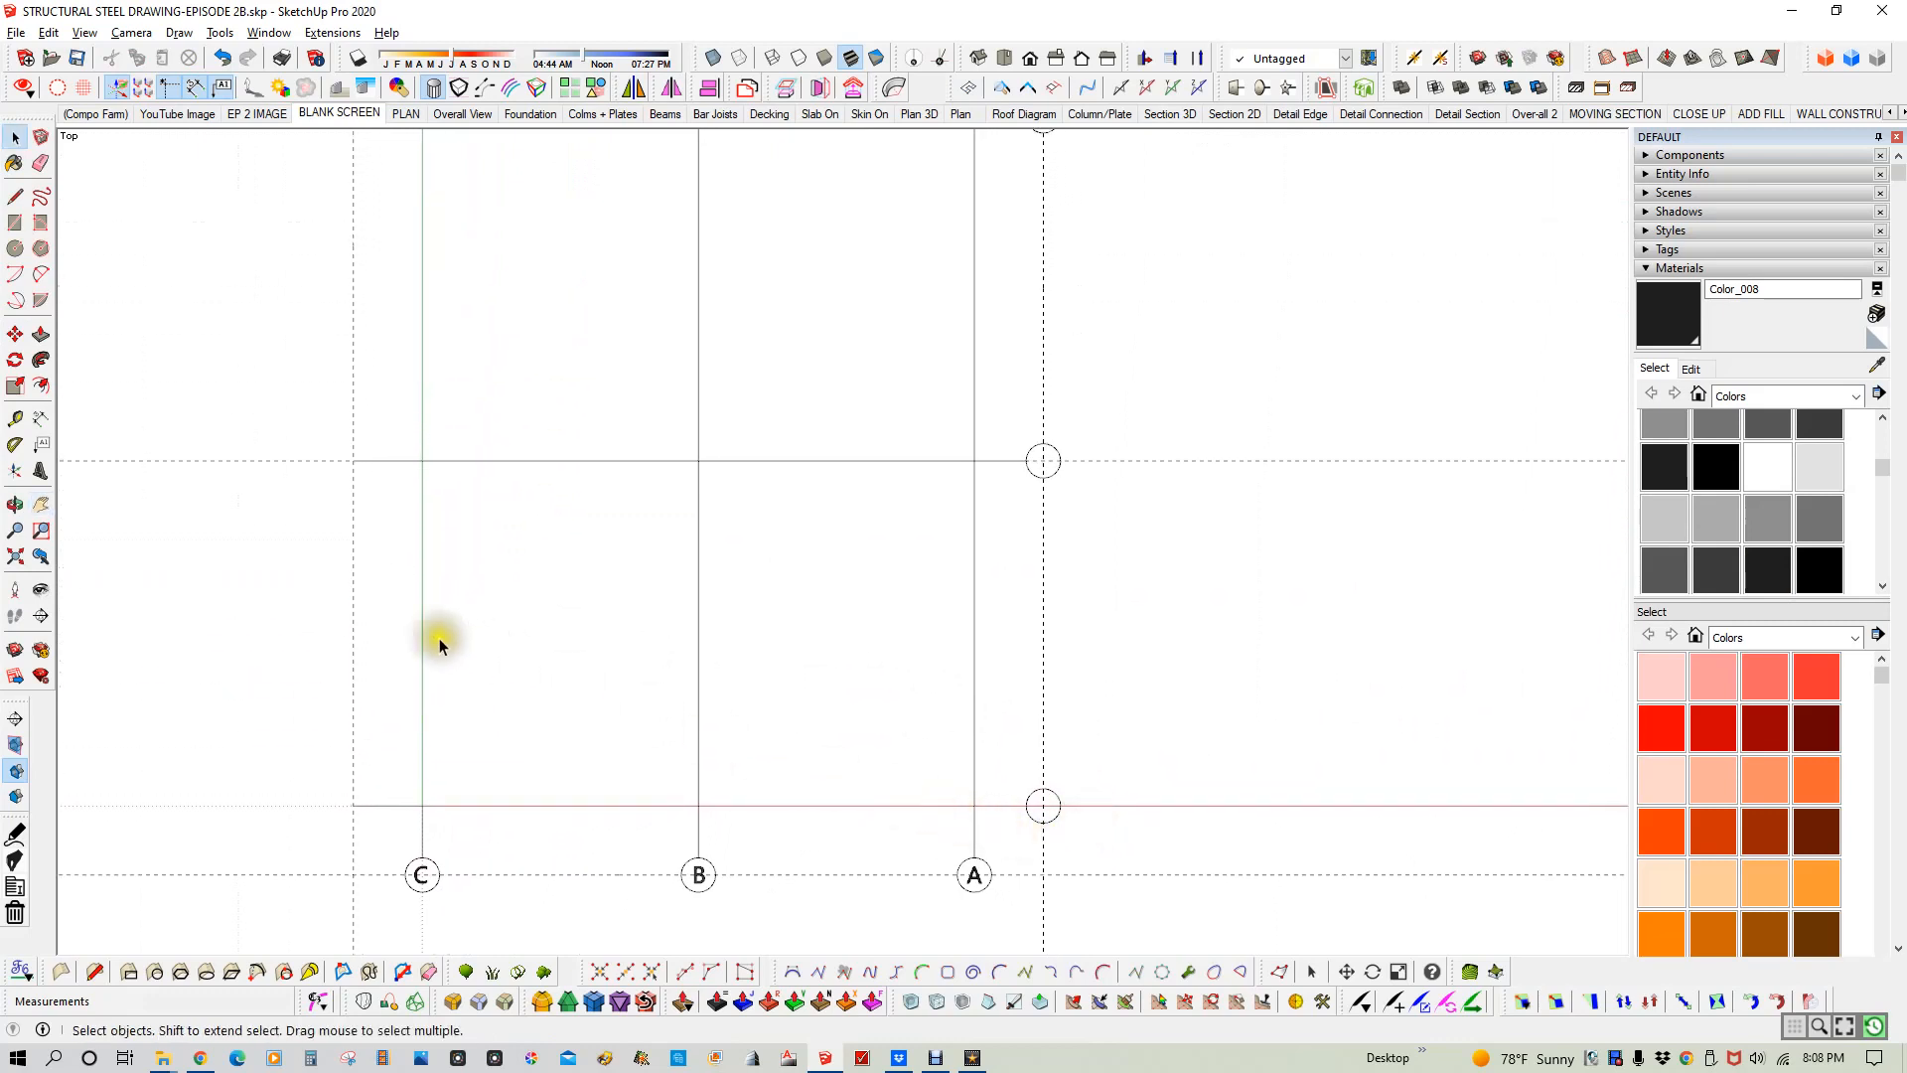
left_click(41, 471)
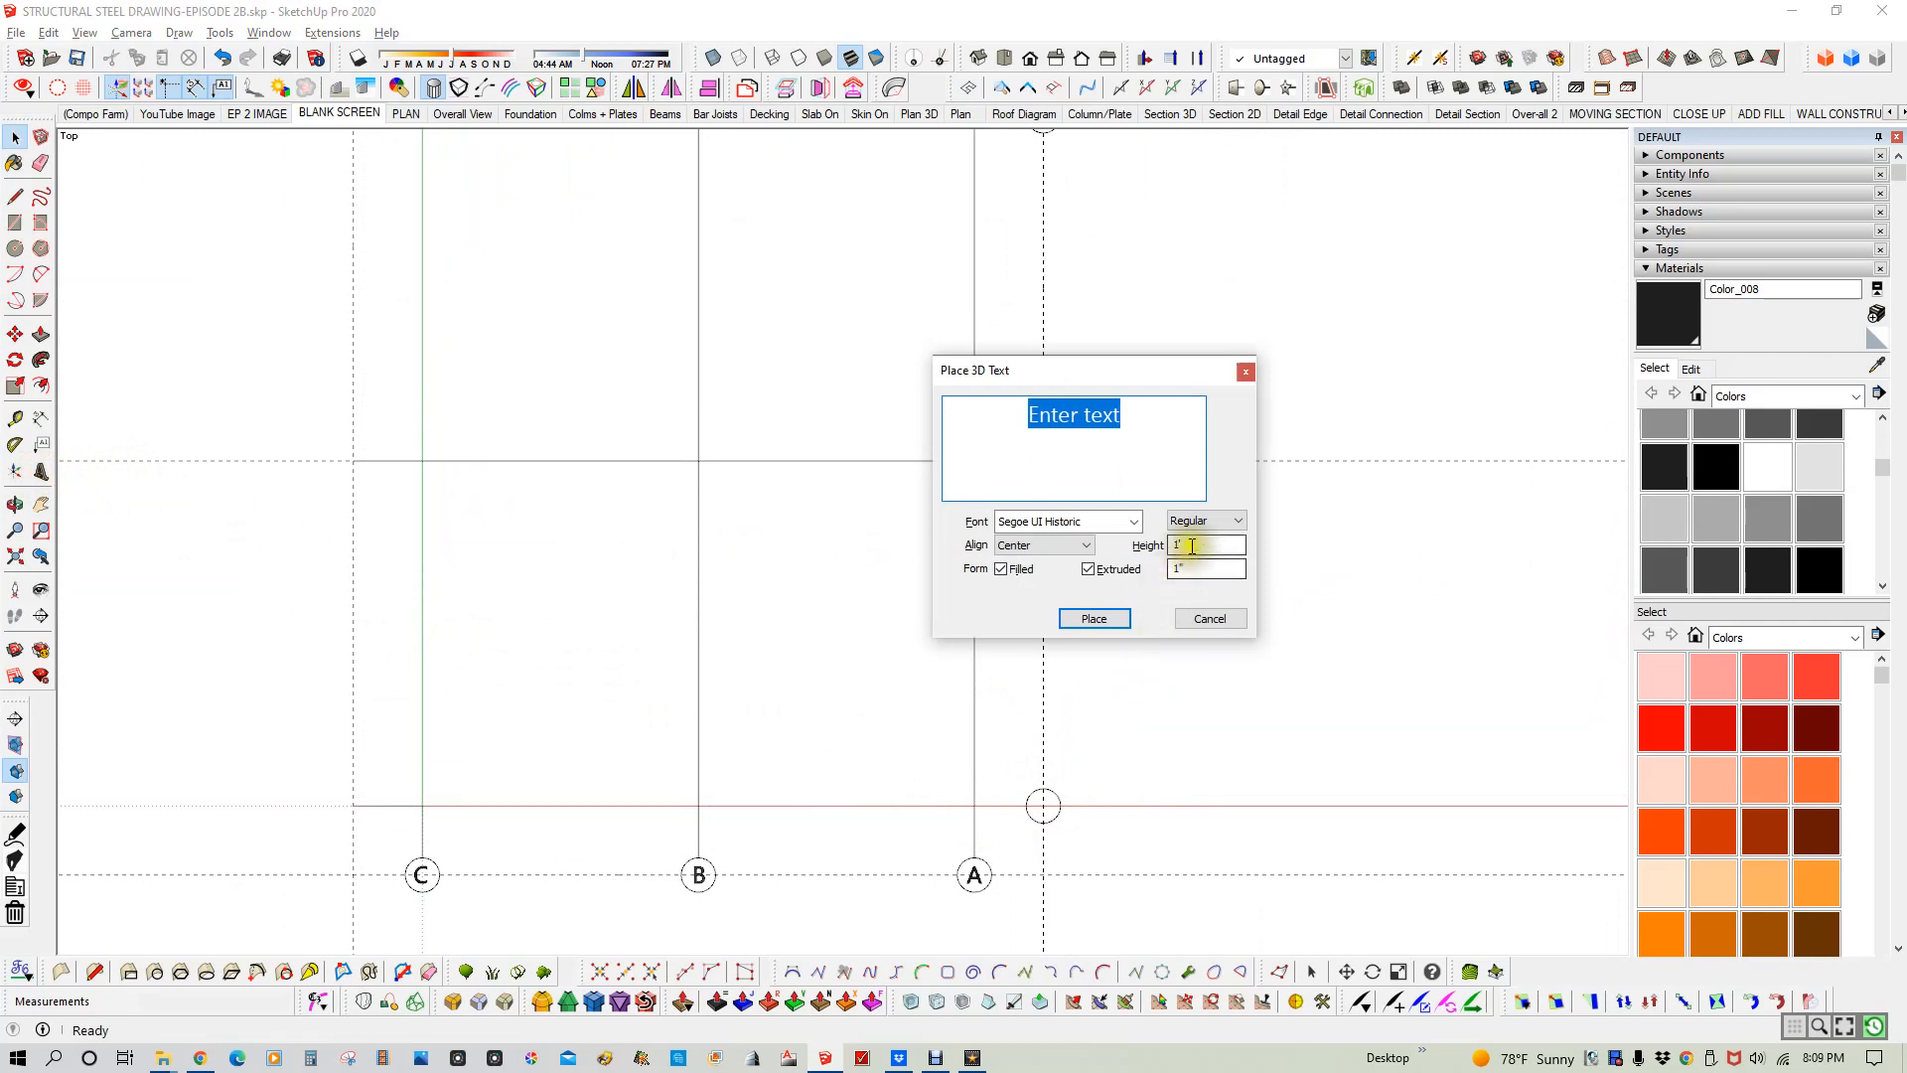
left_click(1133, 522)
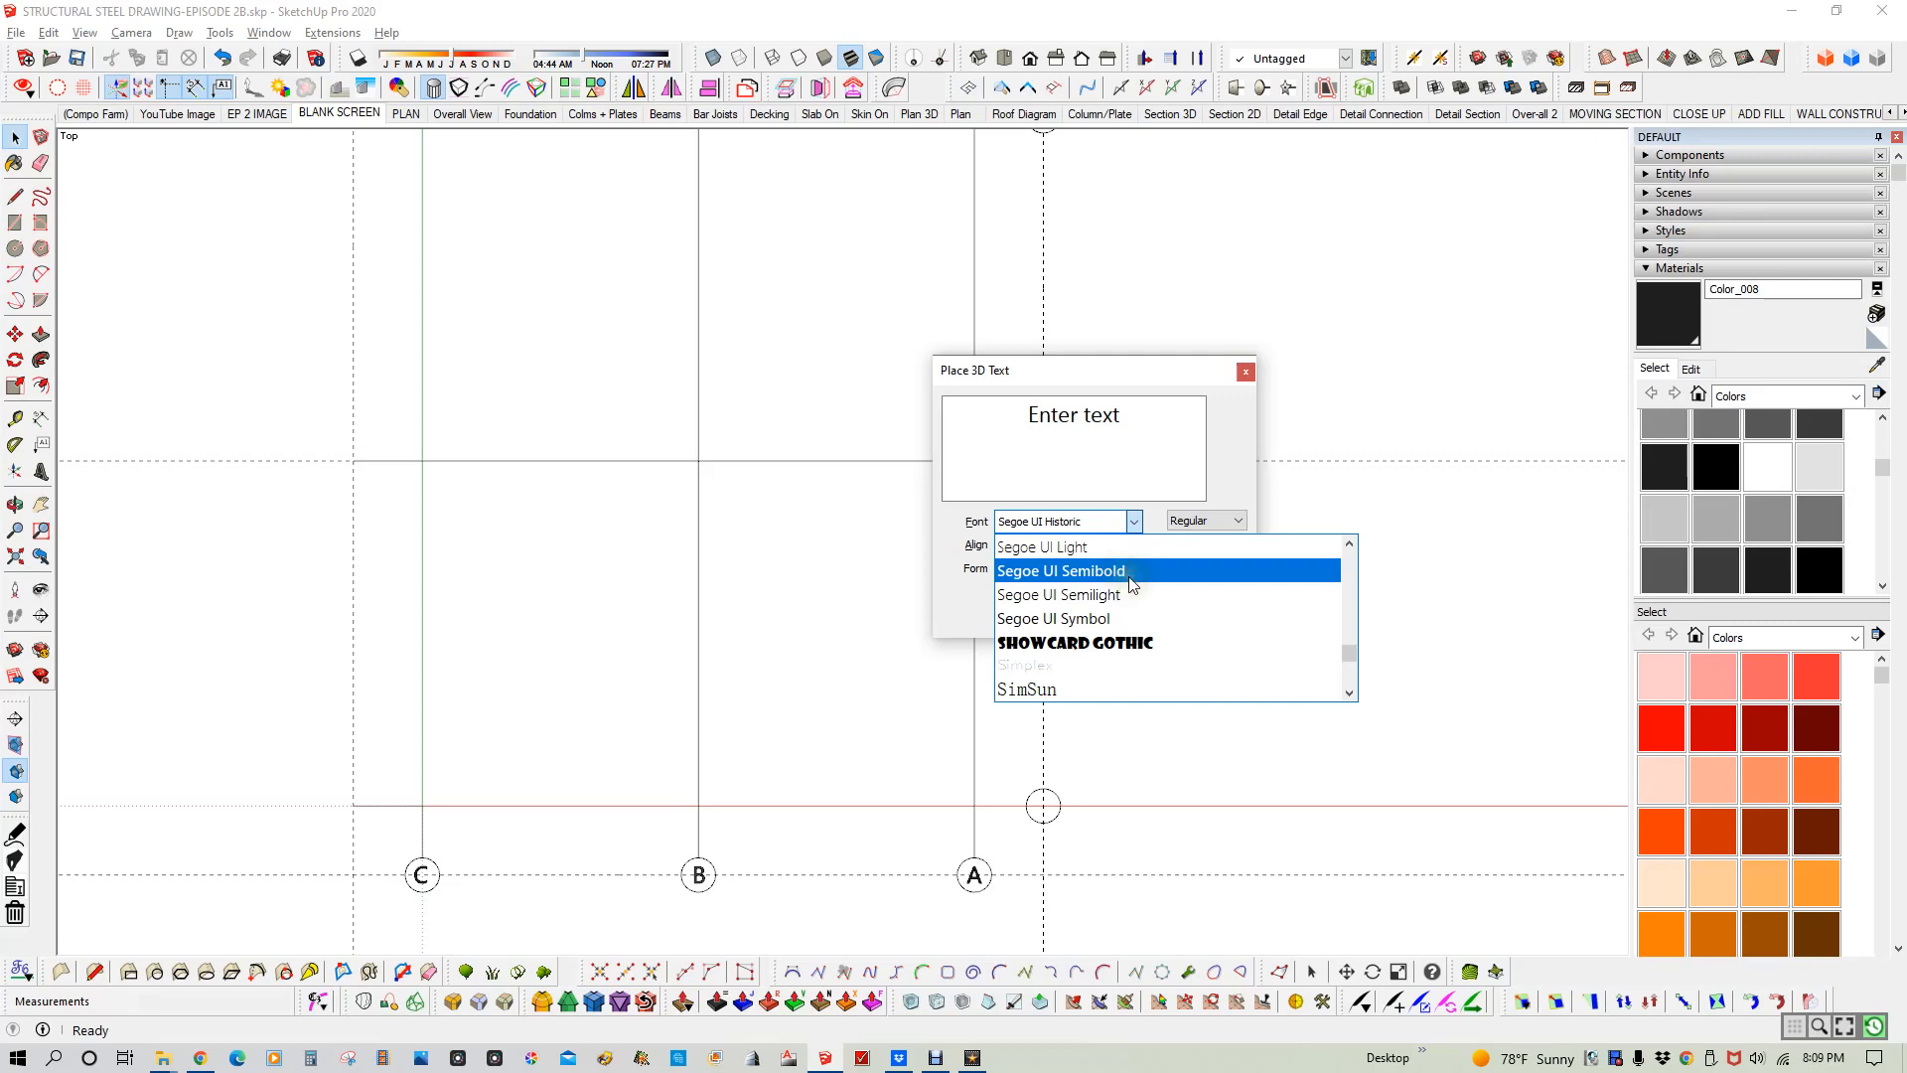
scroll(1130, 584, "up", 6)
scroll(1130, 584, "down", 2)
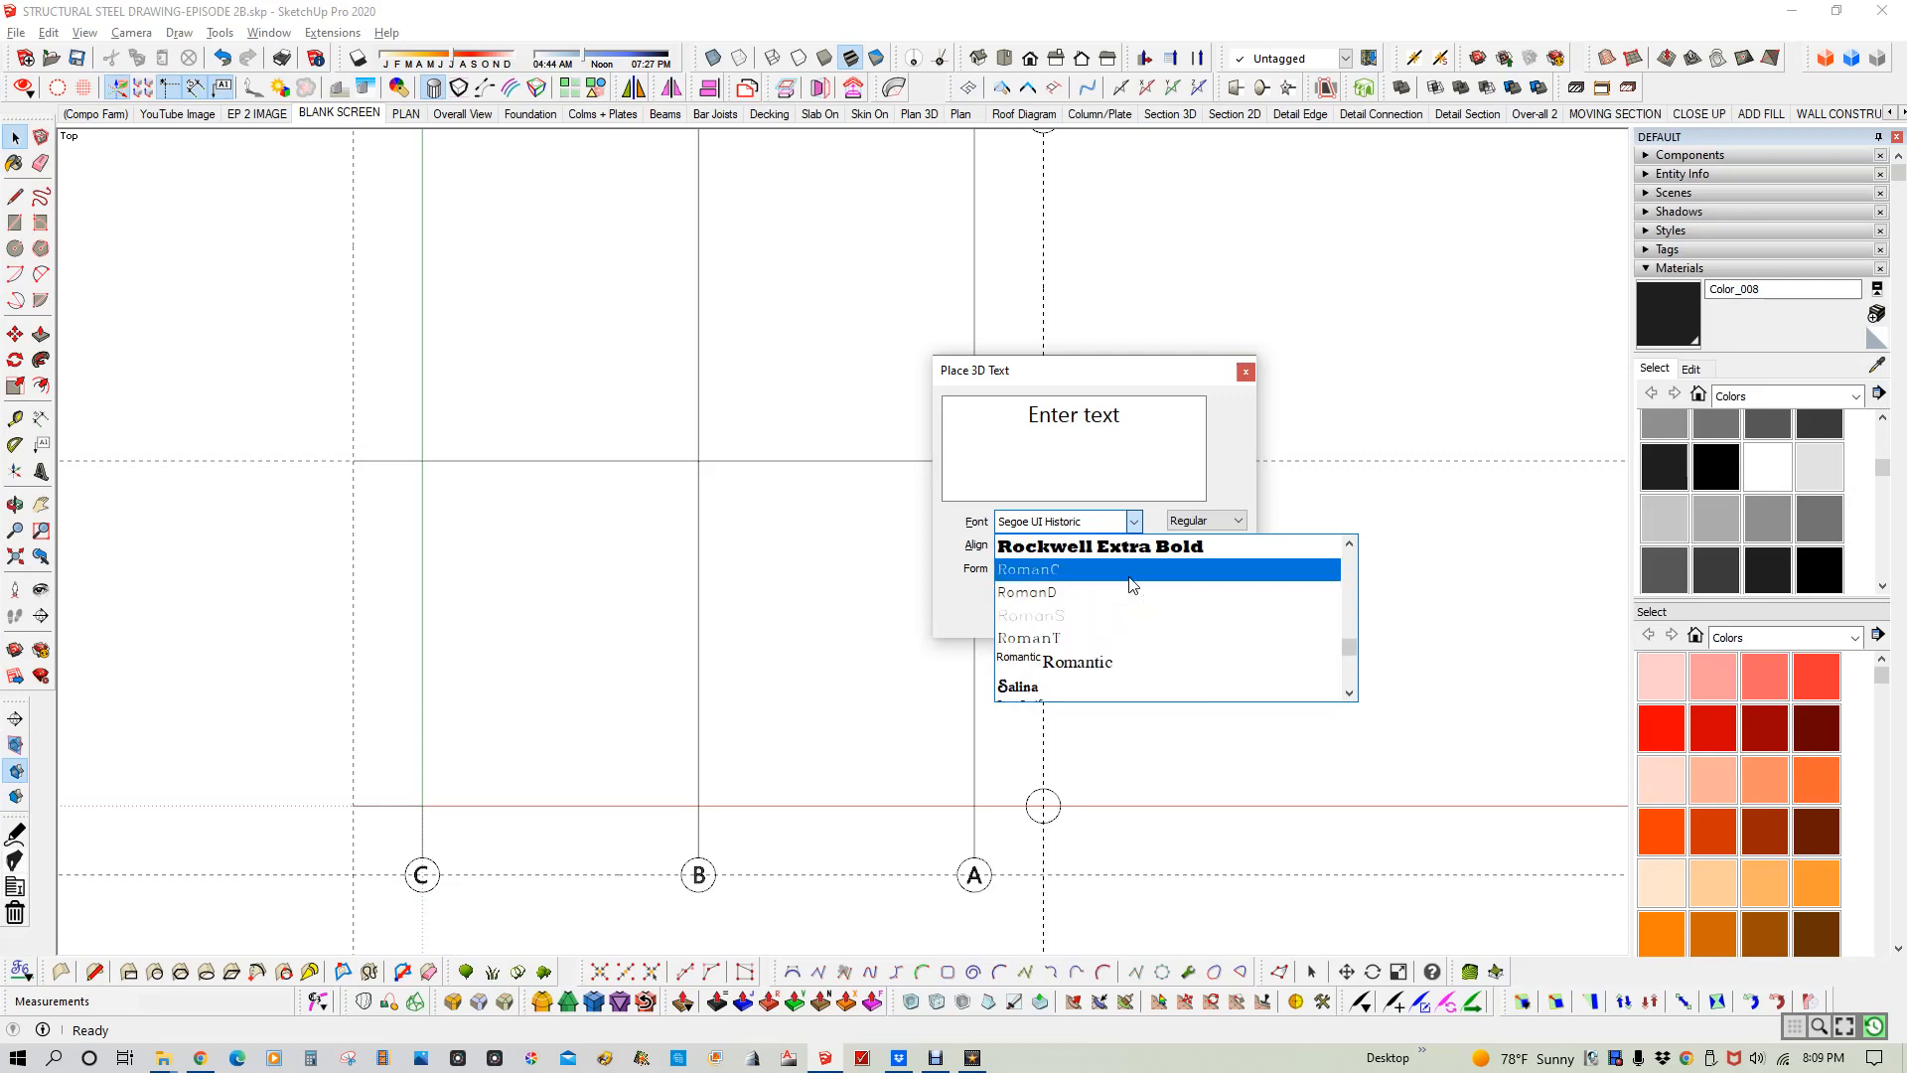
key("Escape")
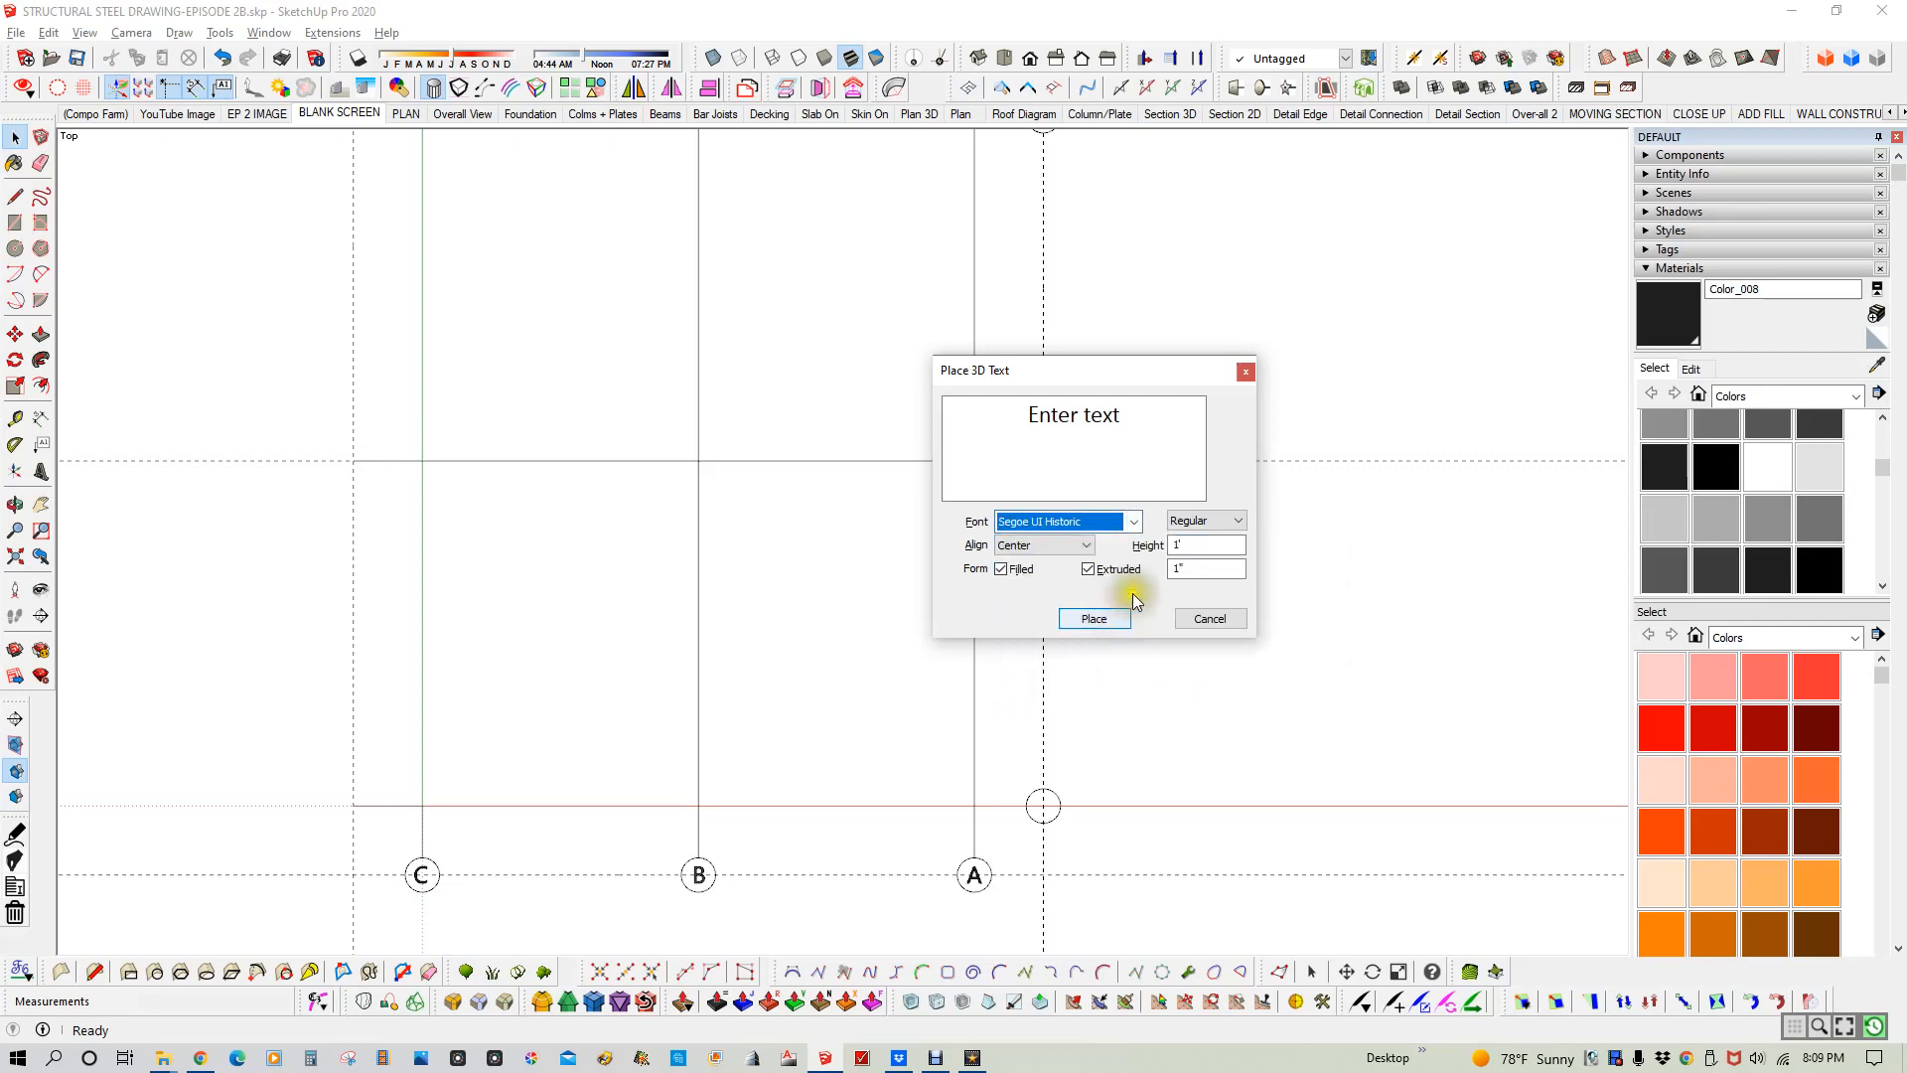
left_click(1246, 374)
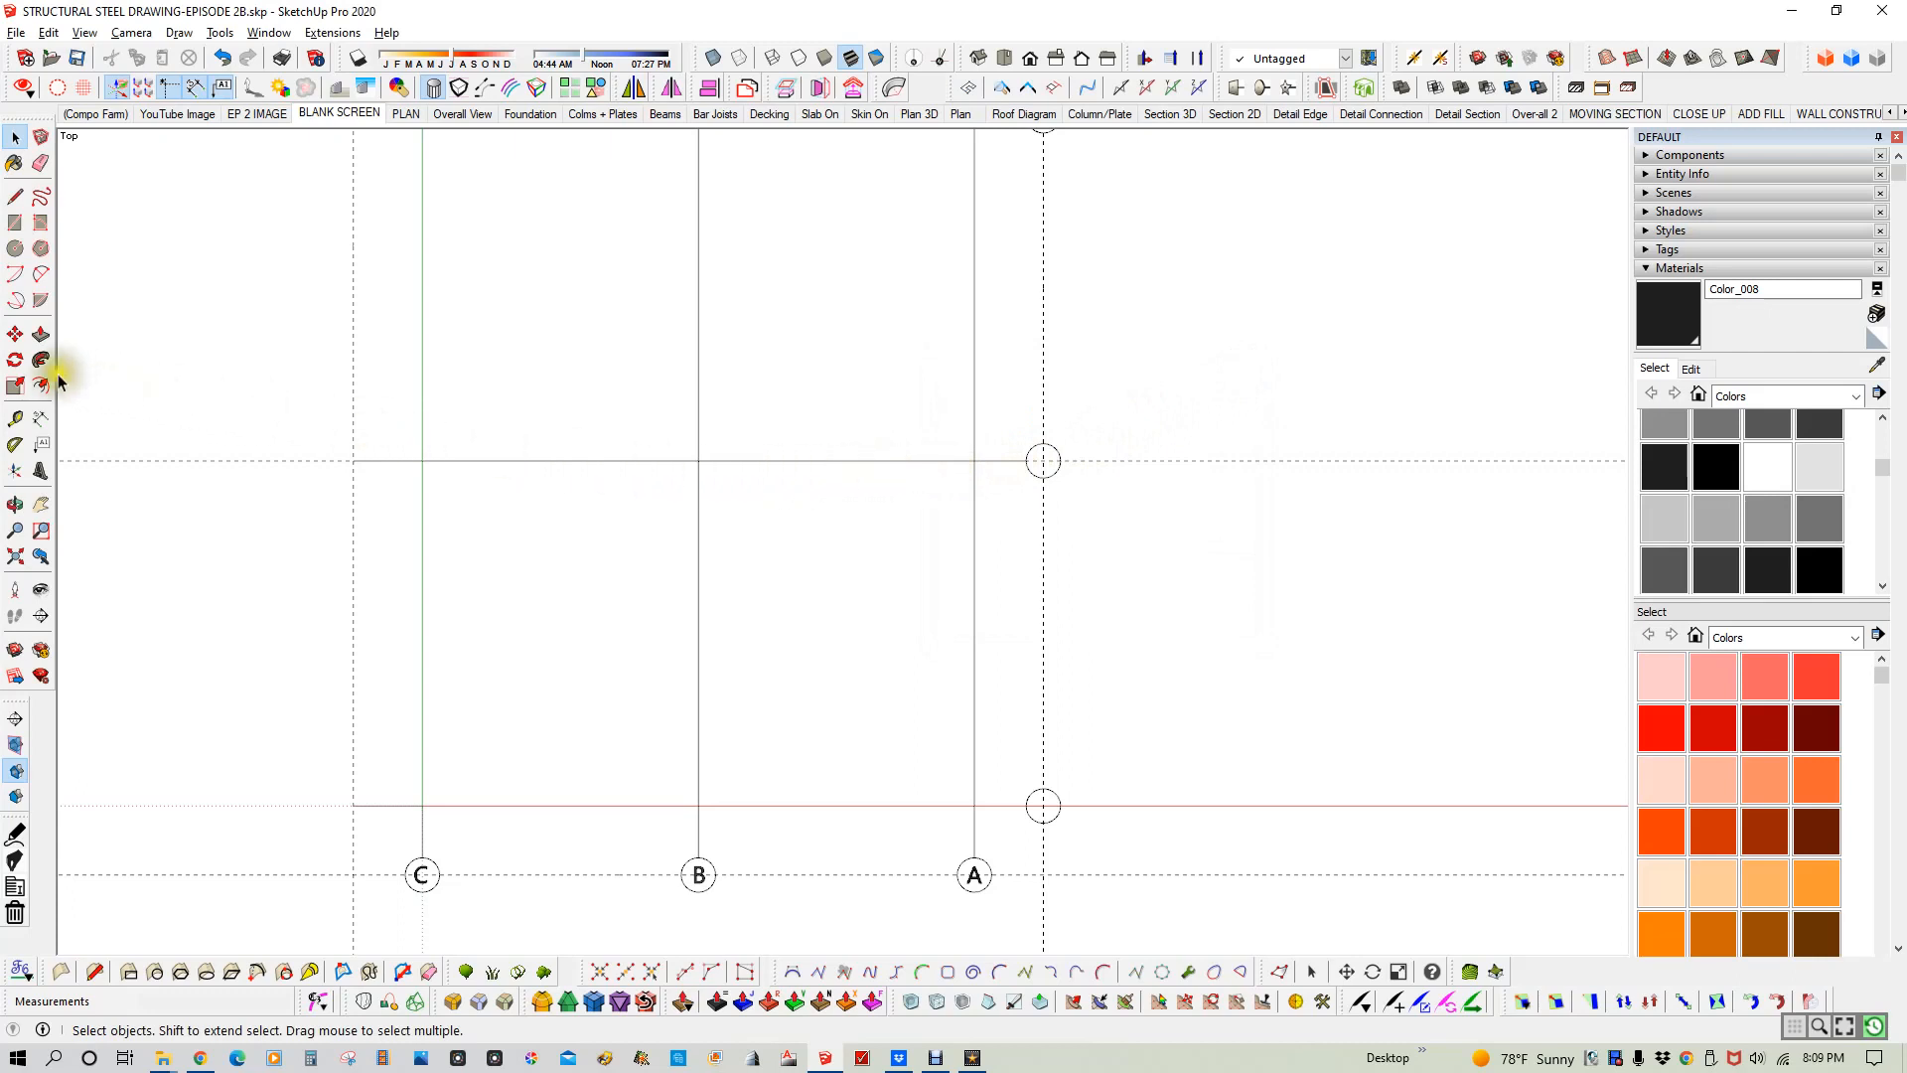
- Place the 3D text "1", 1' high and extruded 1", inside the long side's bubble on the red axis
left_click(43, 473)
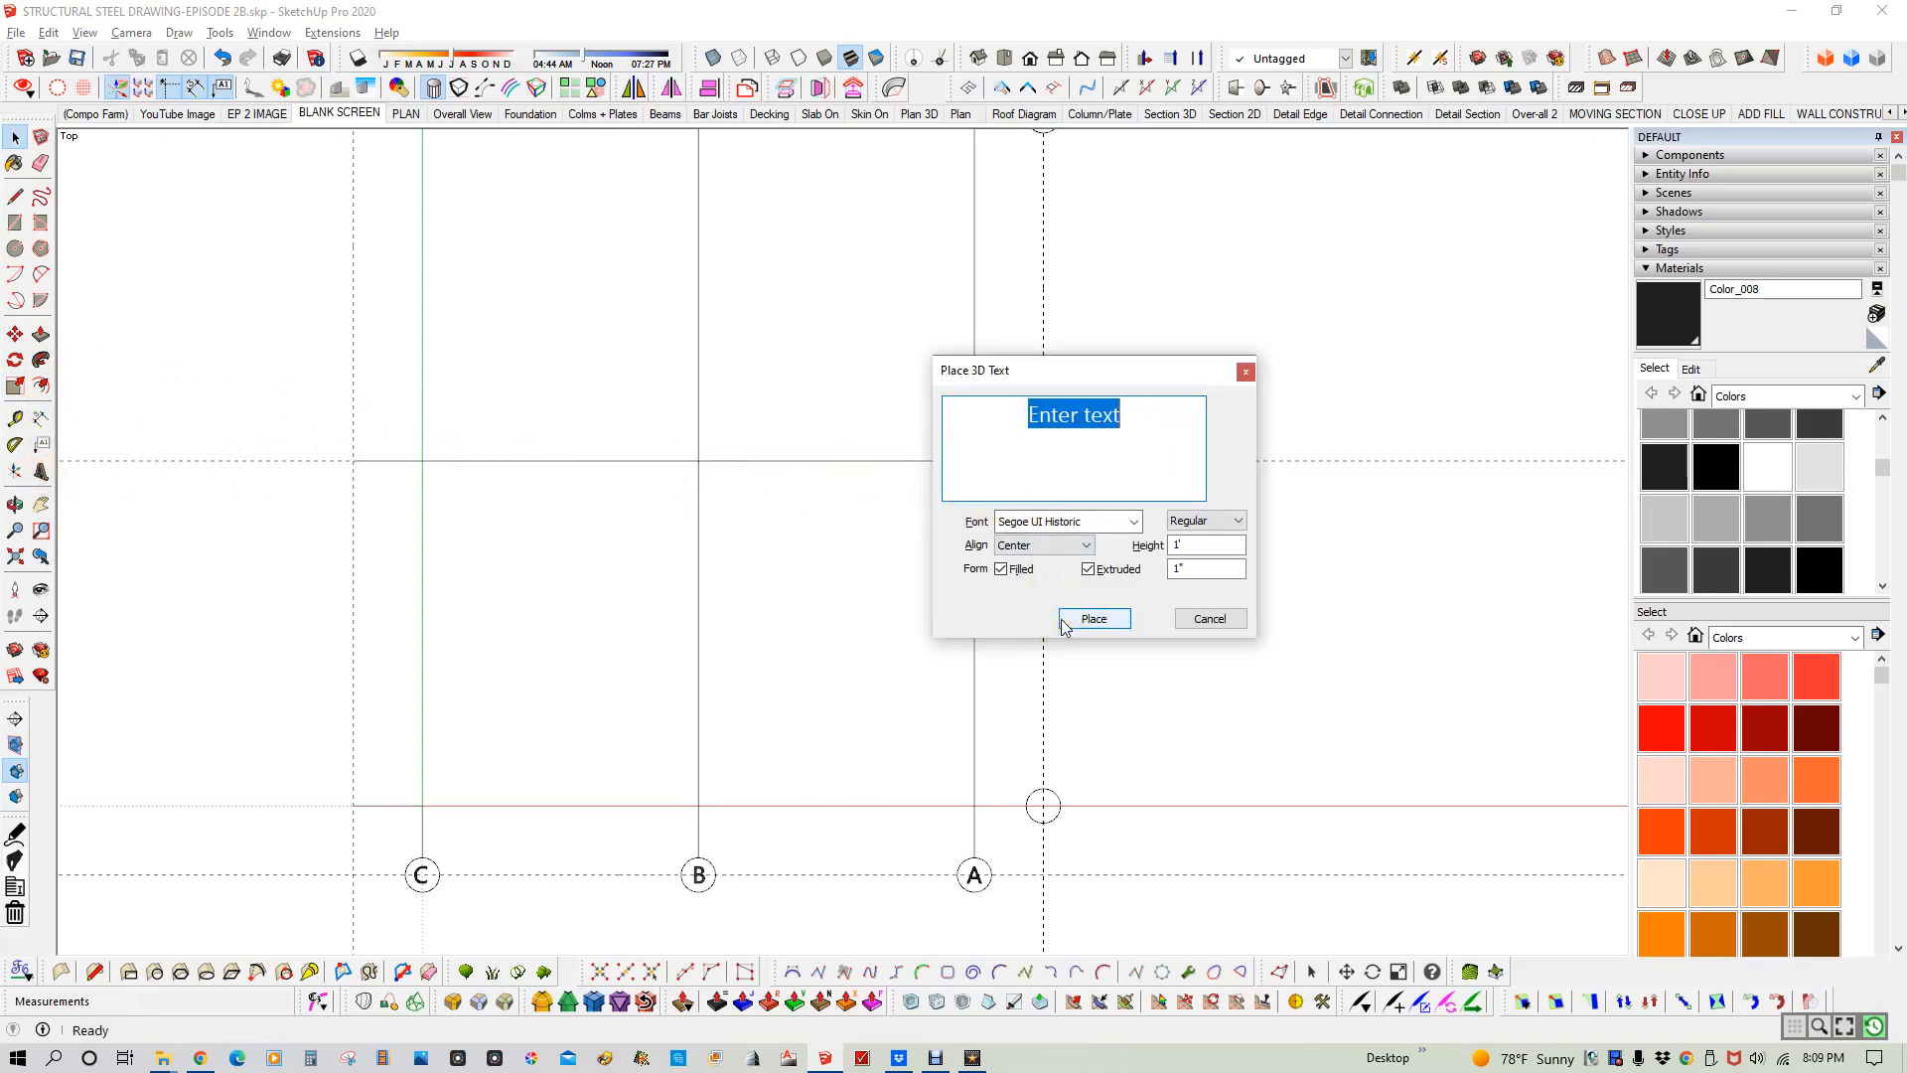
type("1")
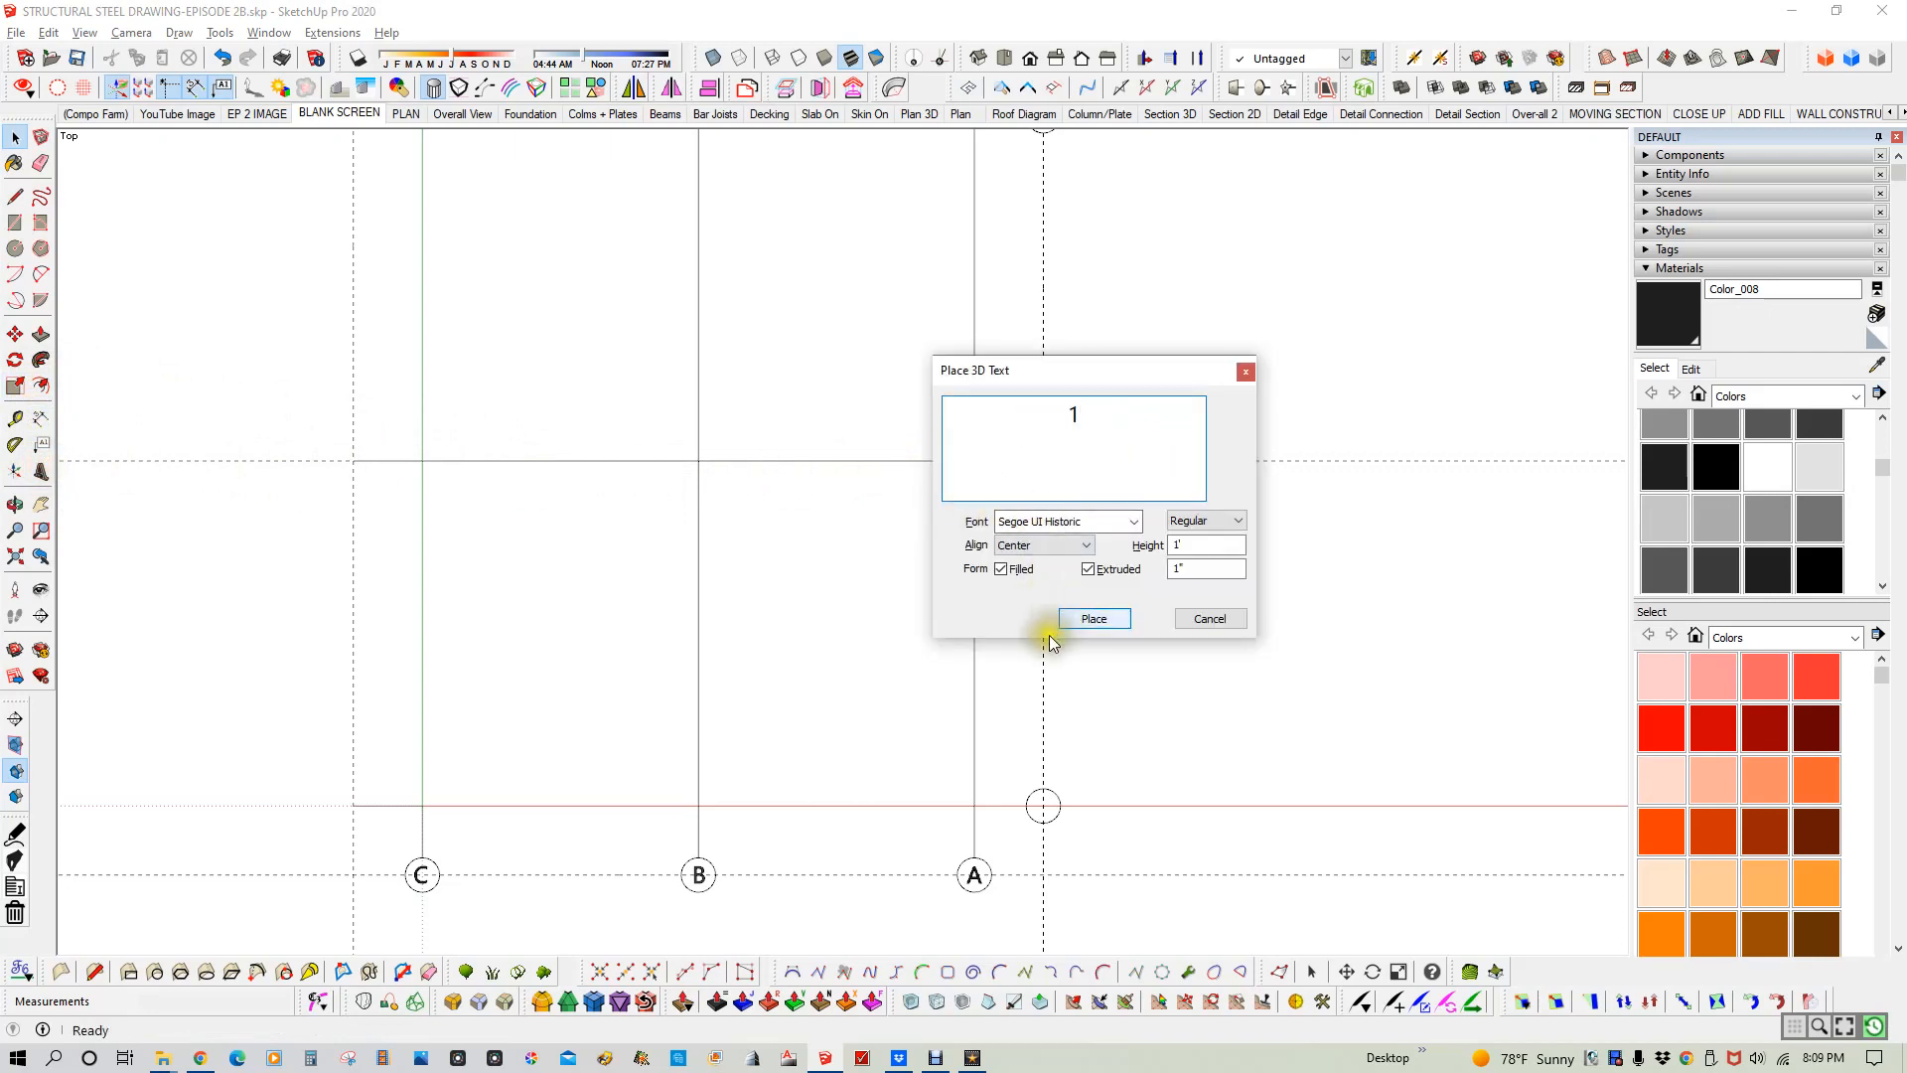
left_click(1099, 624)
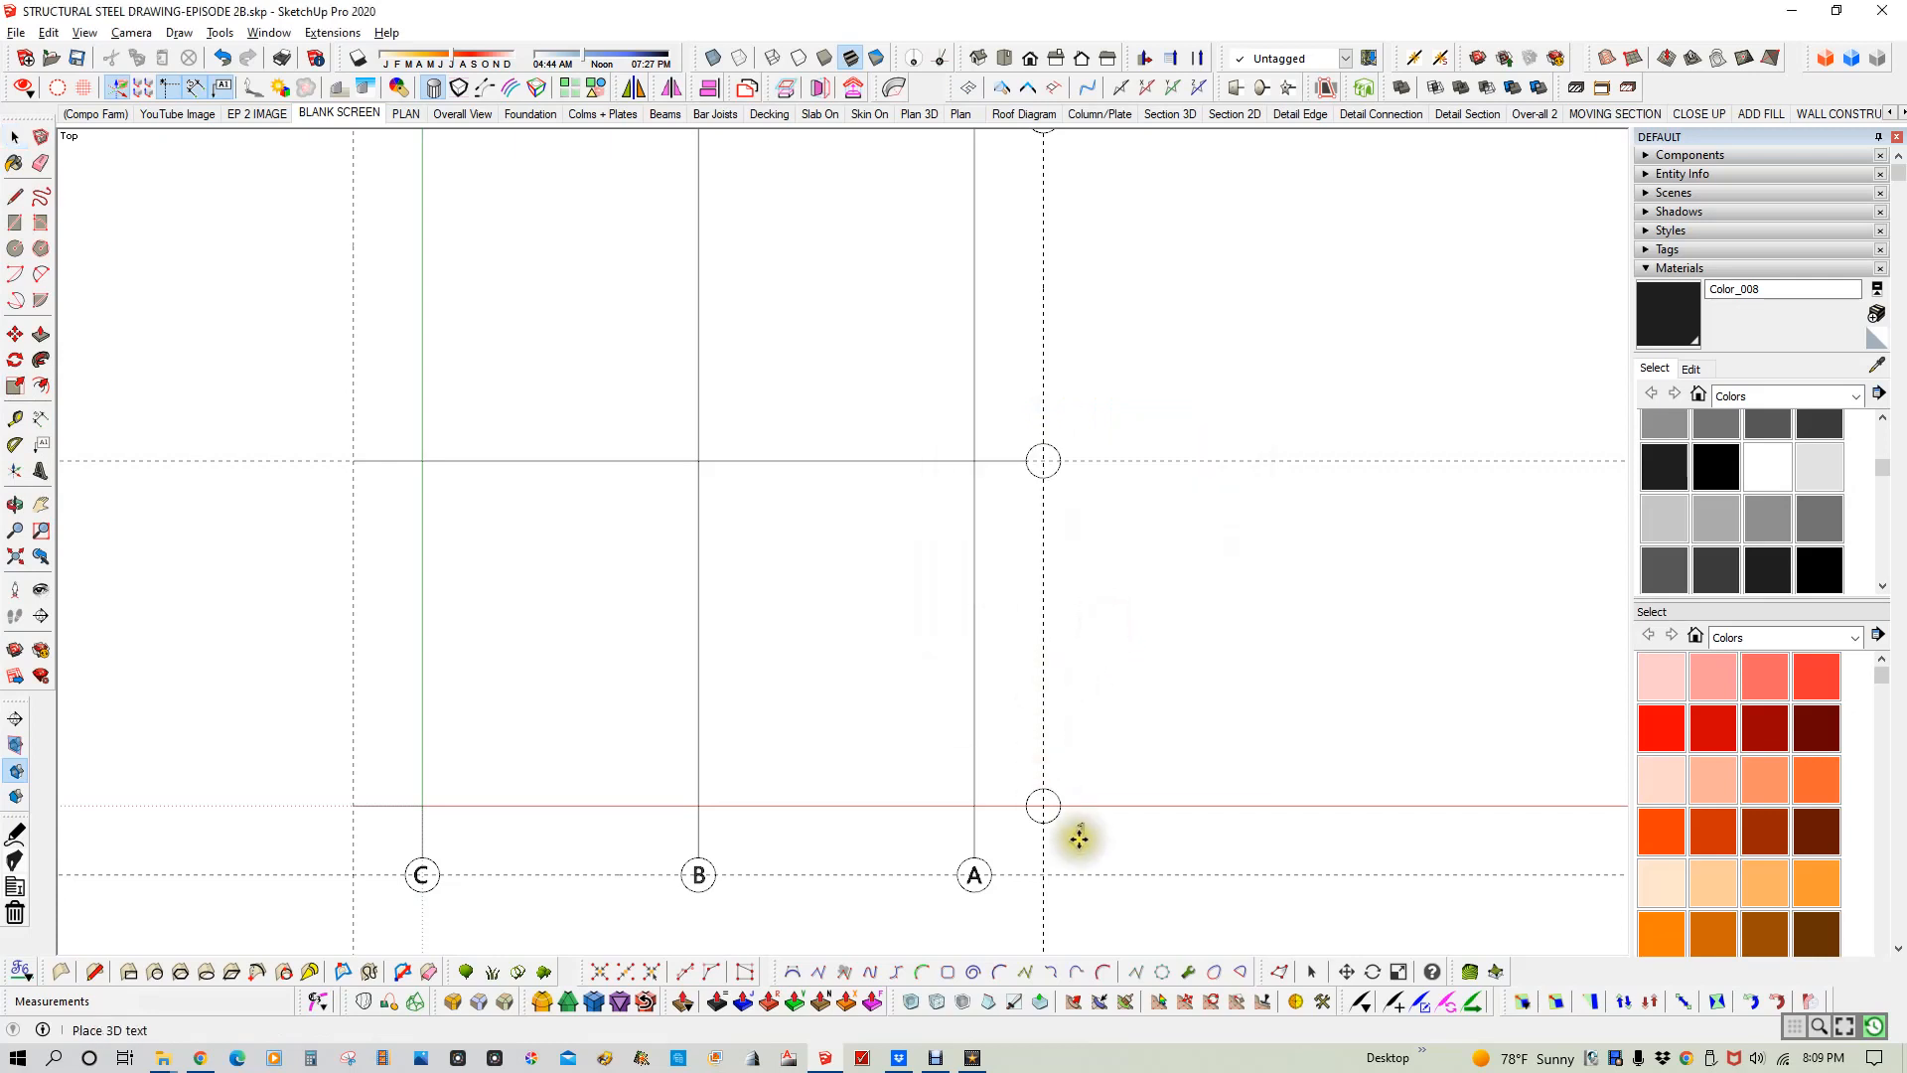
scroll(1043, 808, "up", 4)
scroll(1041, 812, "up", 4)
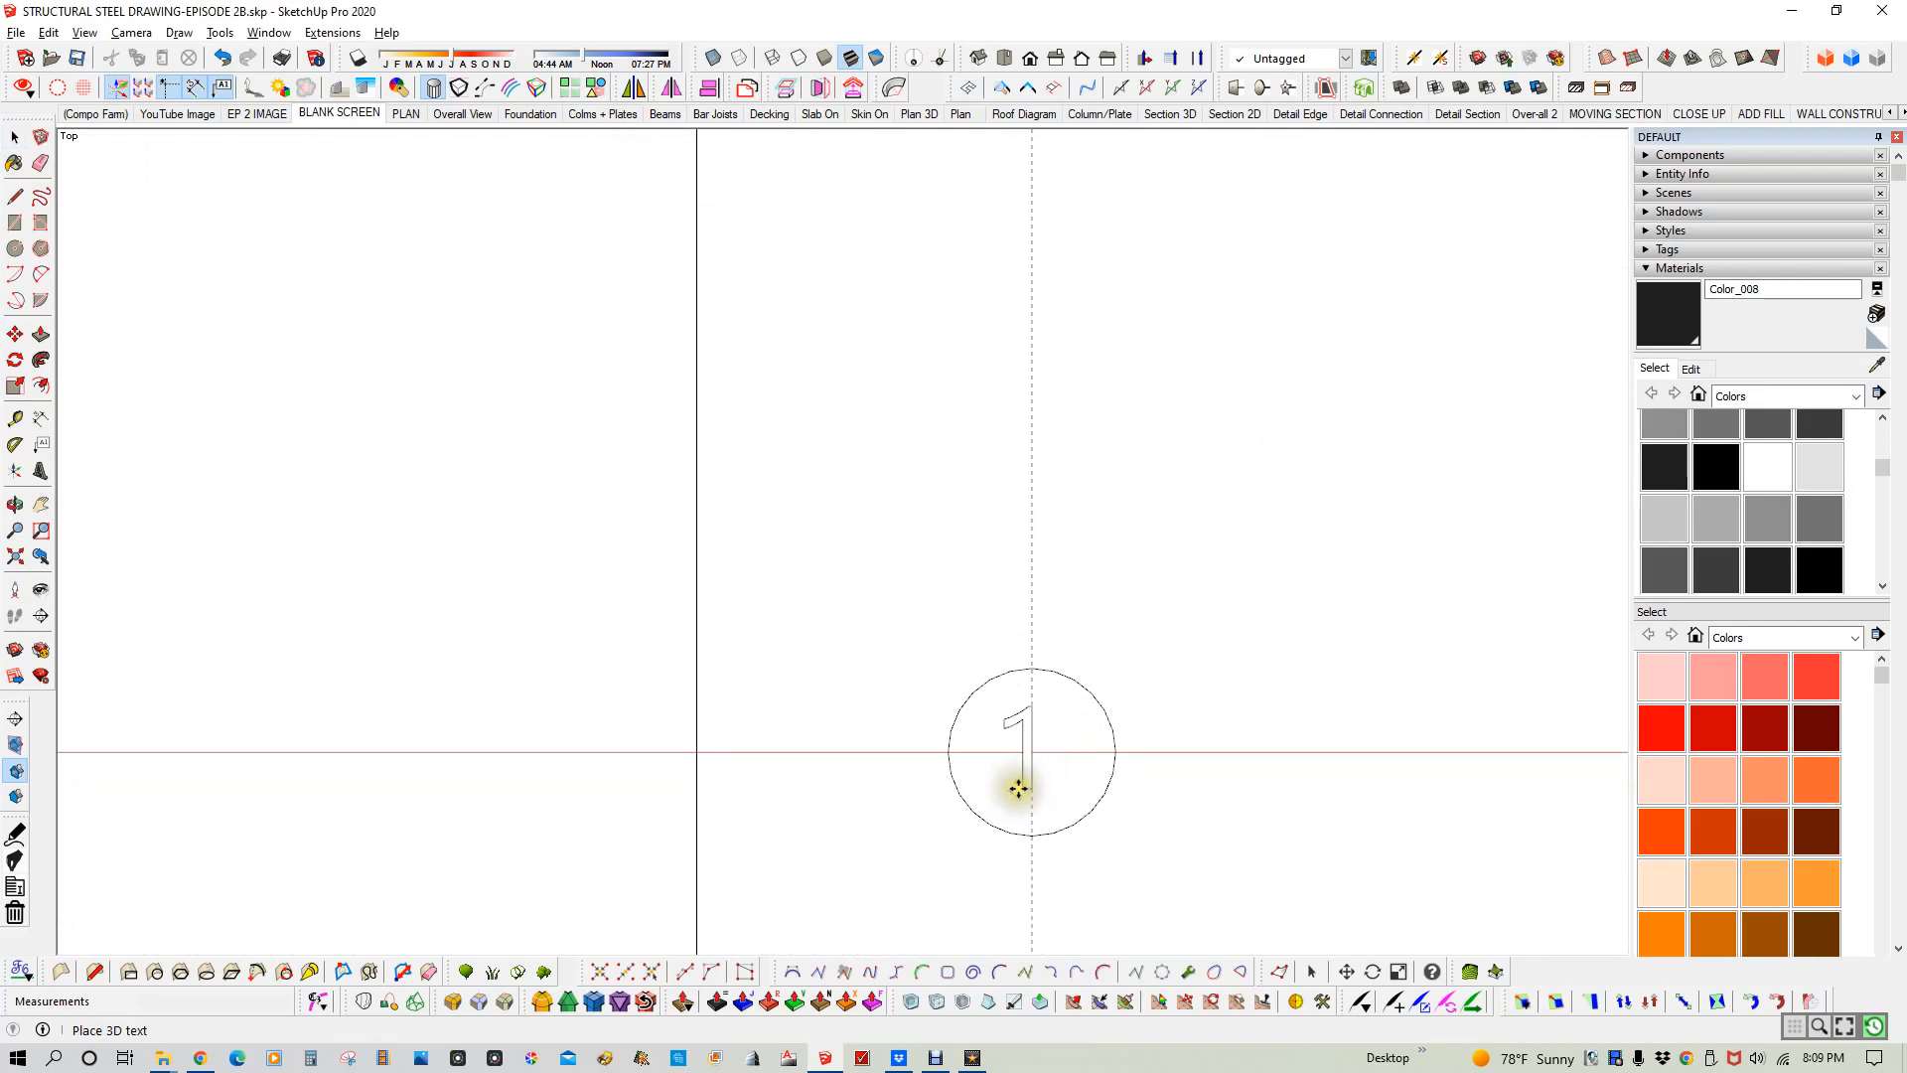
left_click(1025, 789)
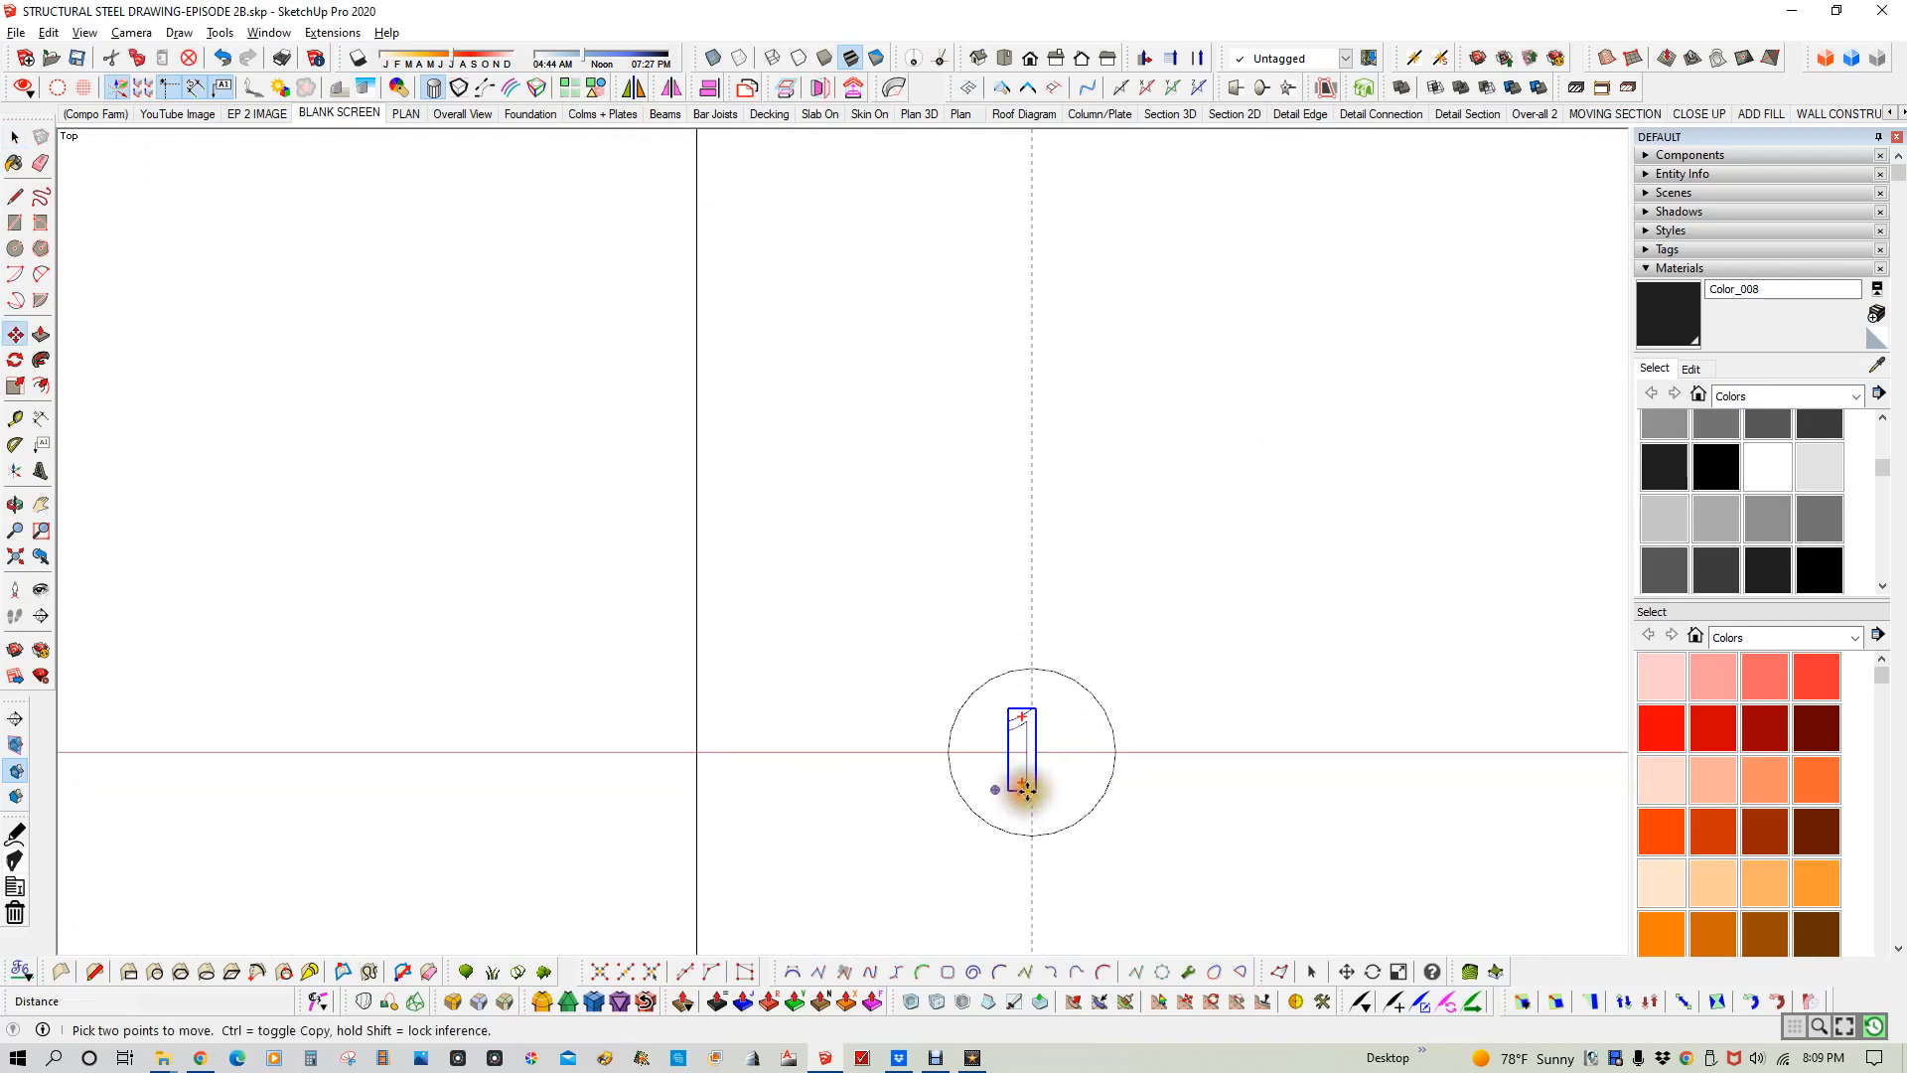
- Rotate the number 1 counterclockwise by 90° about its center inside the bubble
scroll(1025, 792, "up", 3)
scroll(1025, 790, "up", 2)
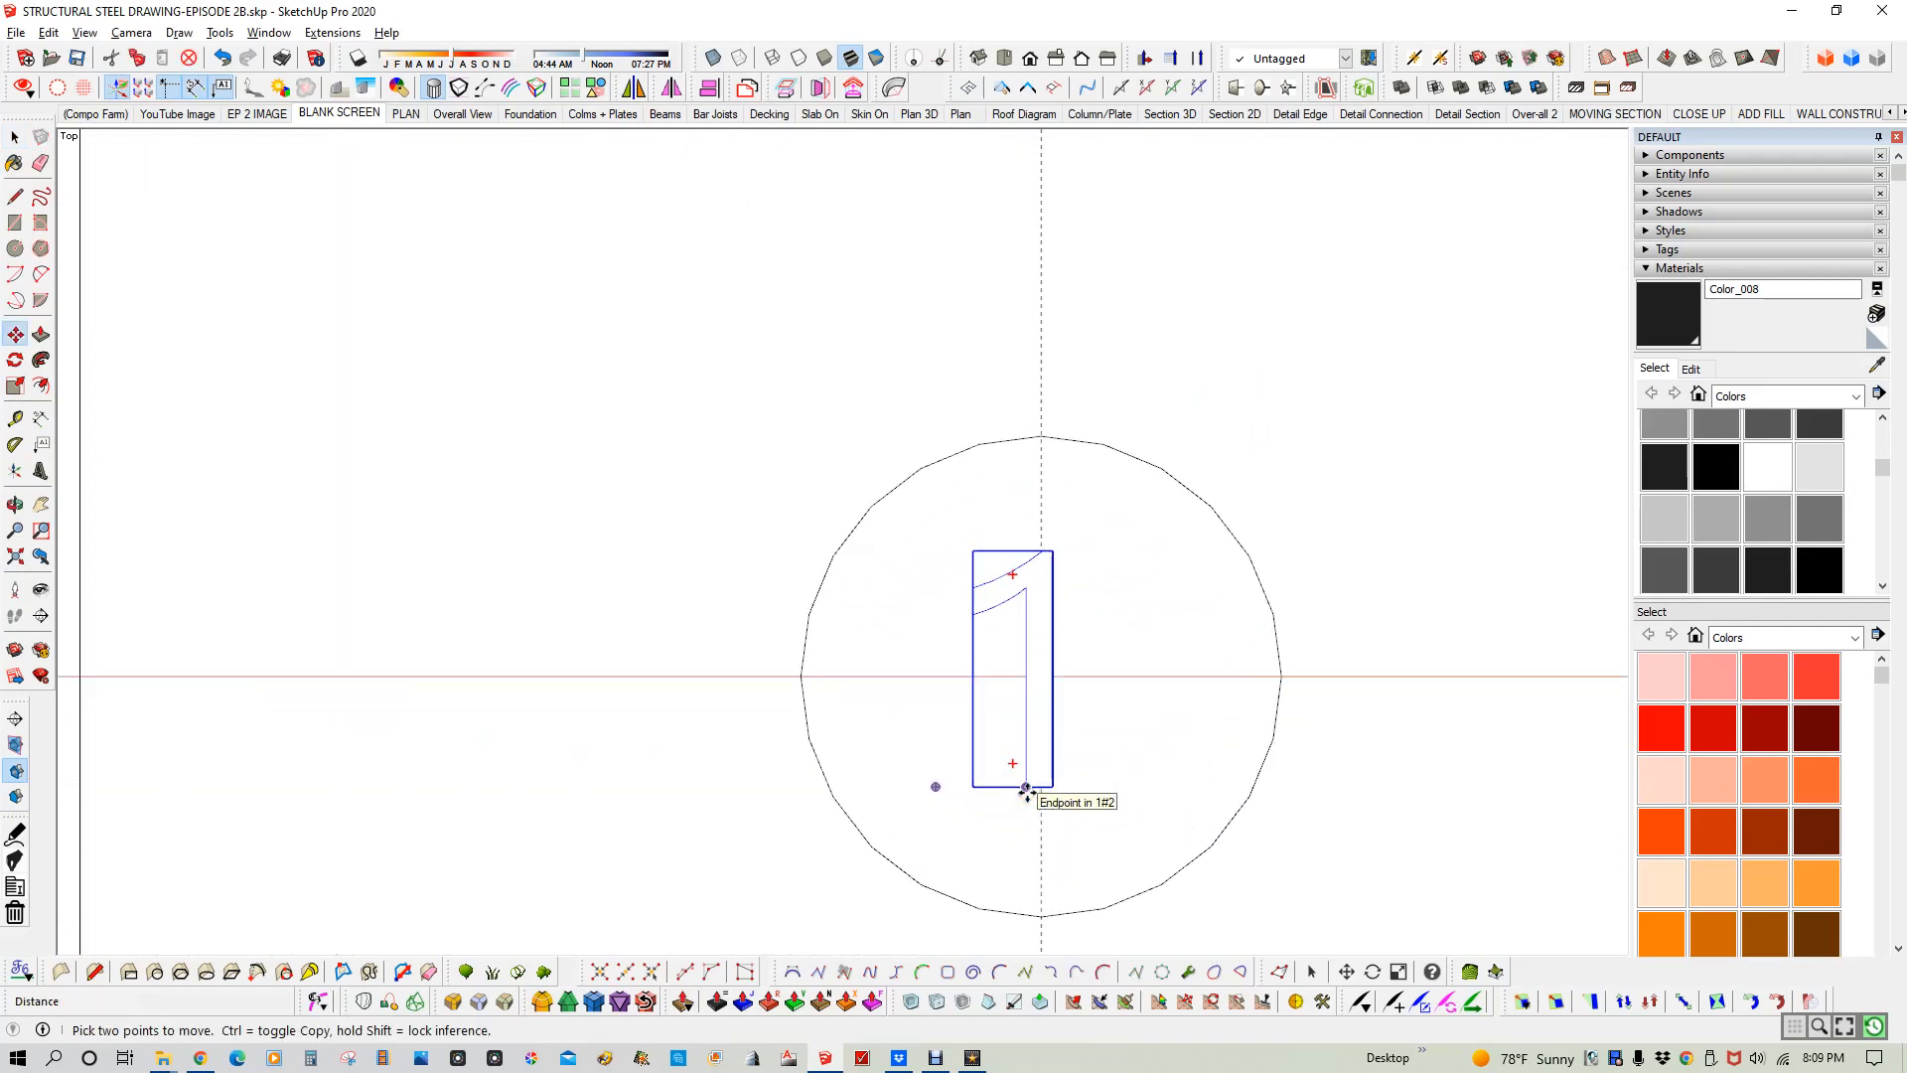
key("q")
left_click(1041, 668)
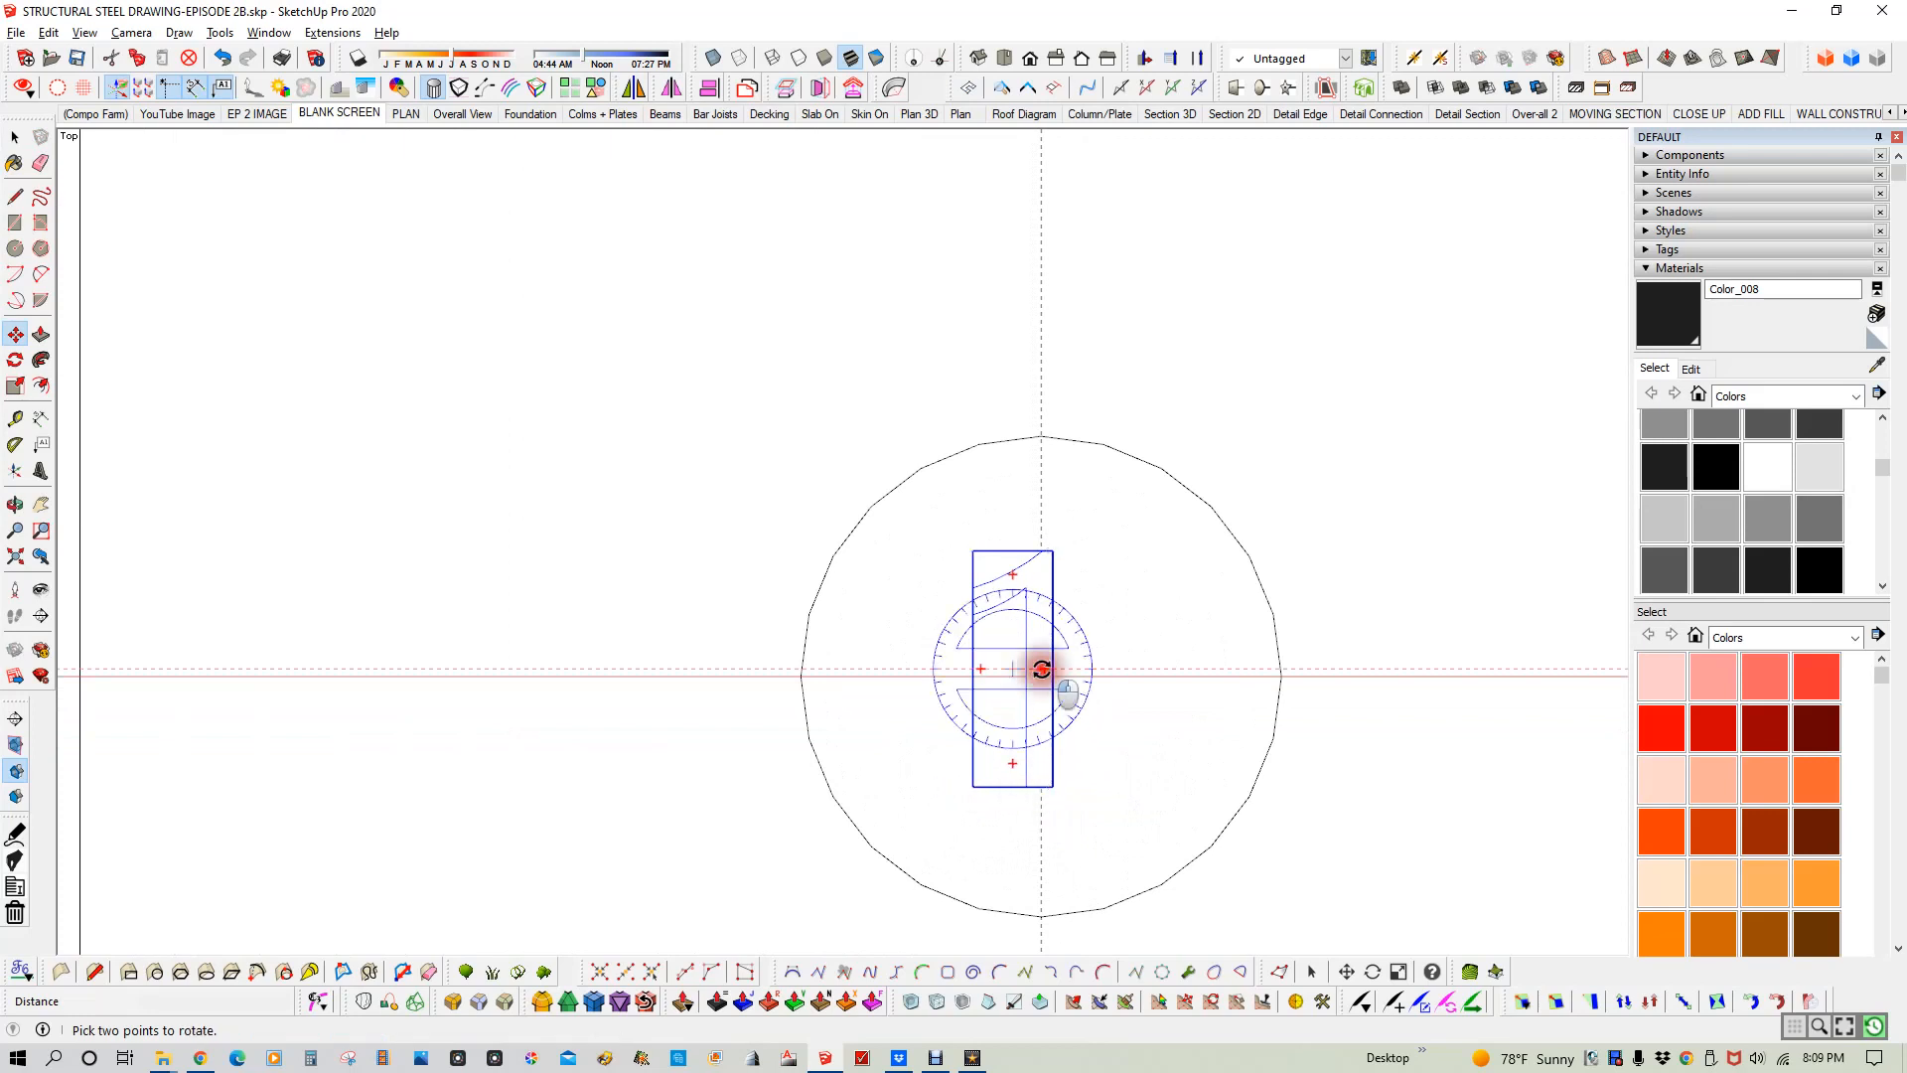
left_click(1010, 566)
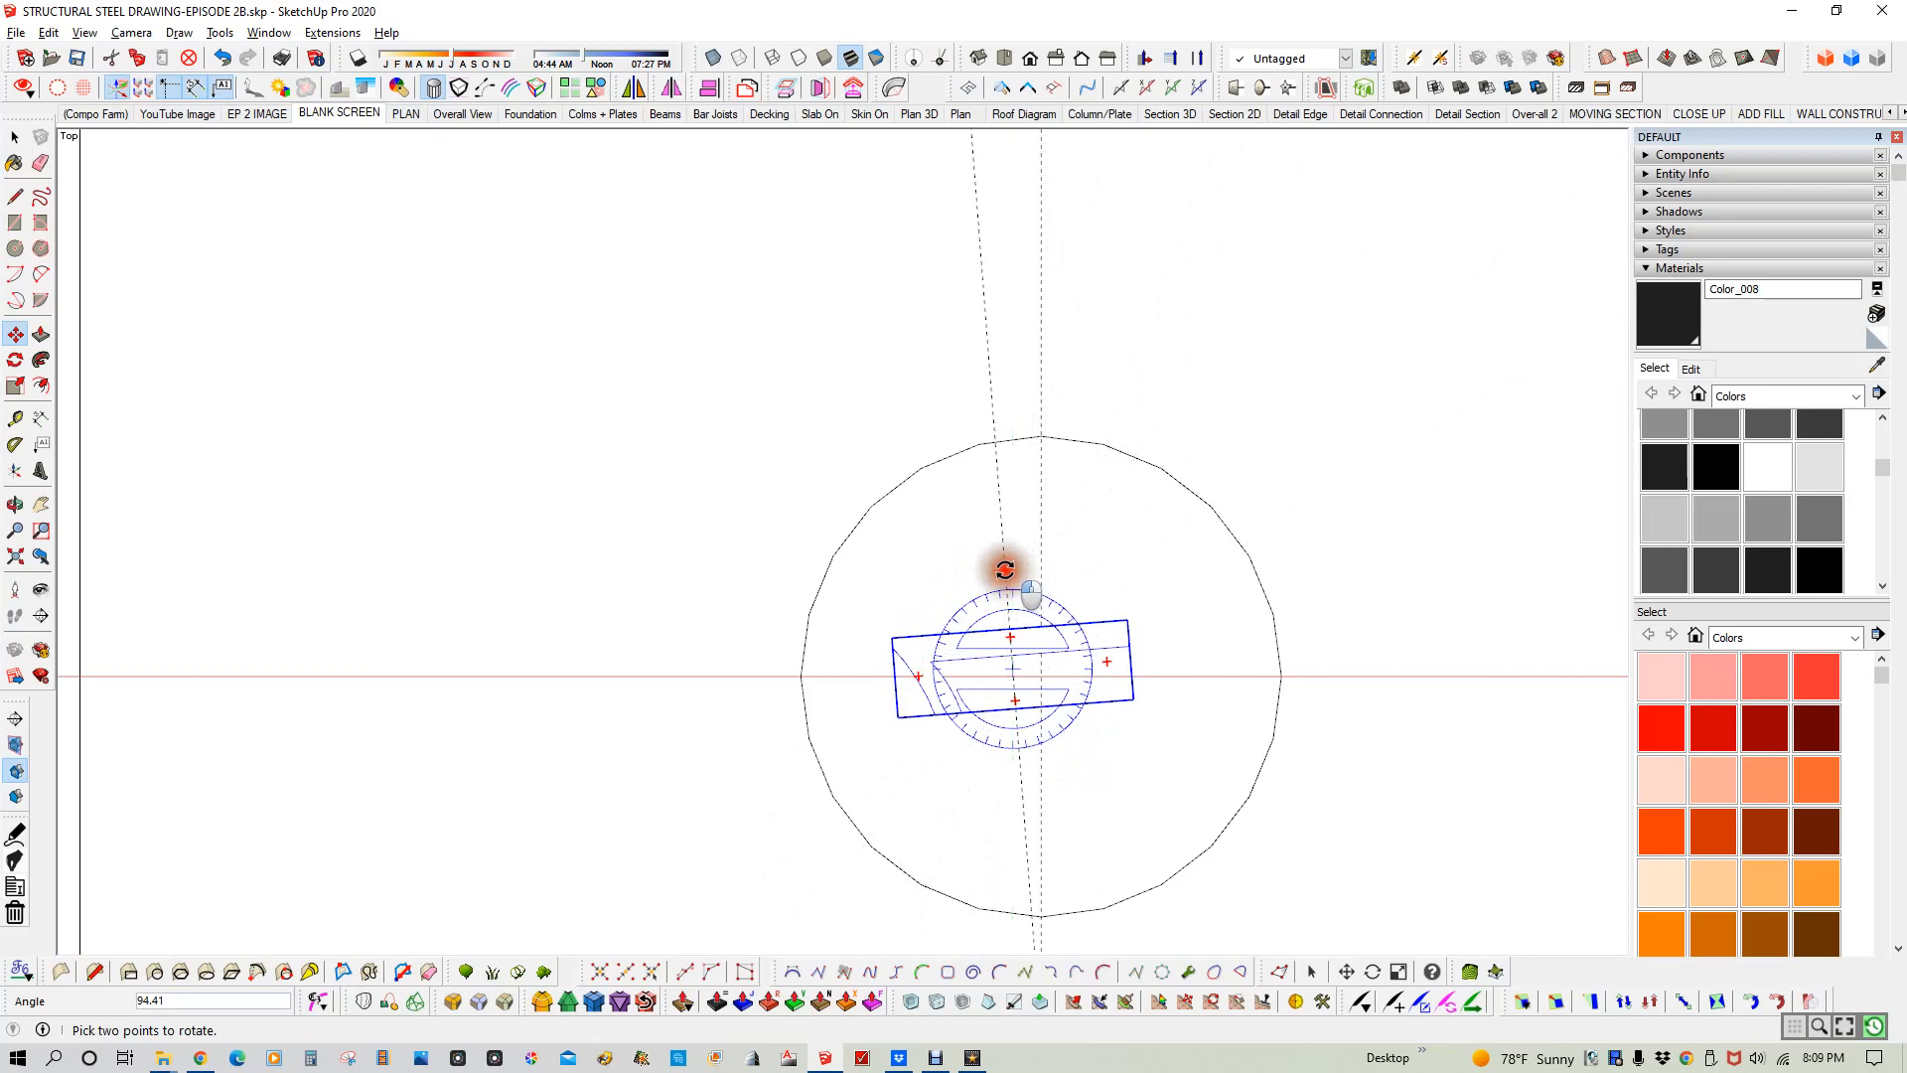
key("space")
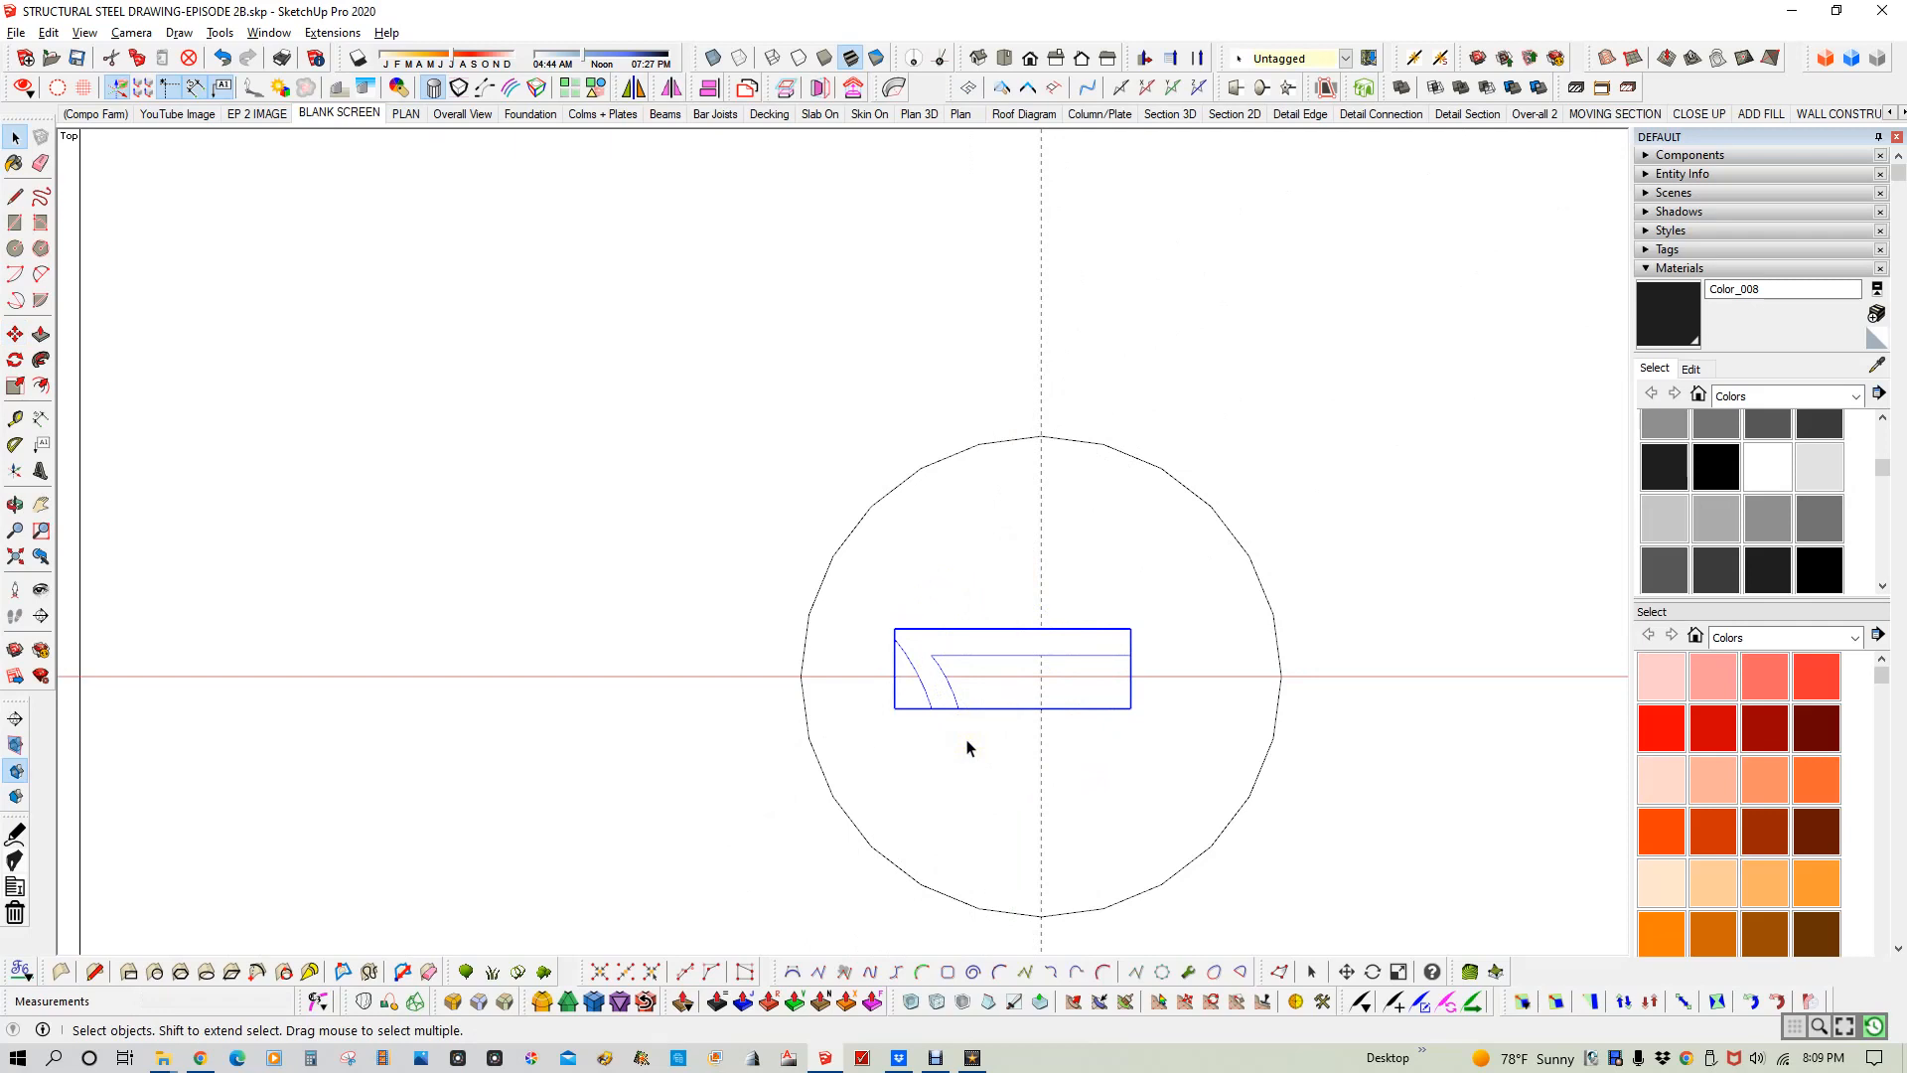
- Move the number 1 about 7/8" along the red axis and slightly down along the green axis to center it in its bubble
key("m")
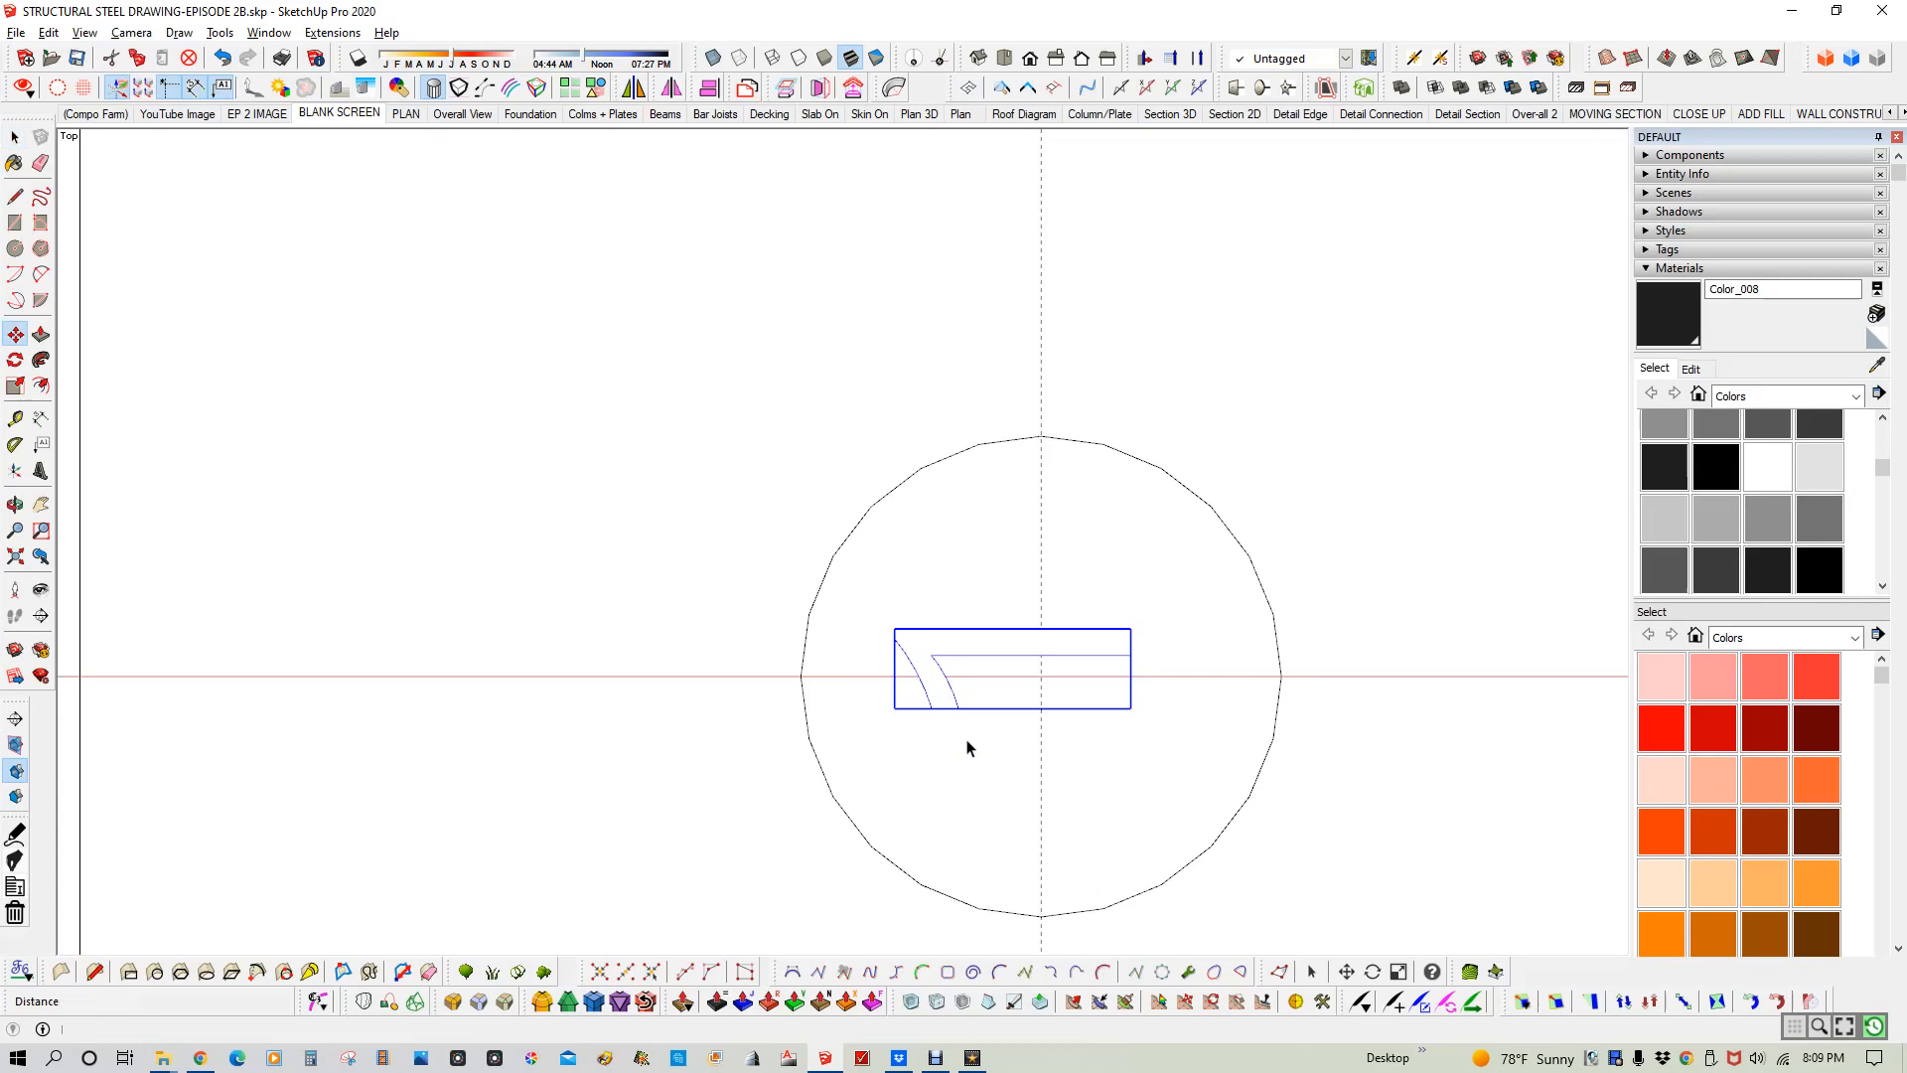
left_click(968, 745)
left_click(983, 740)
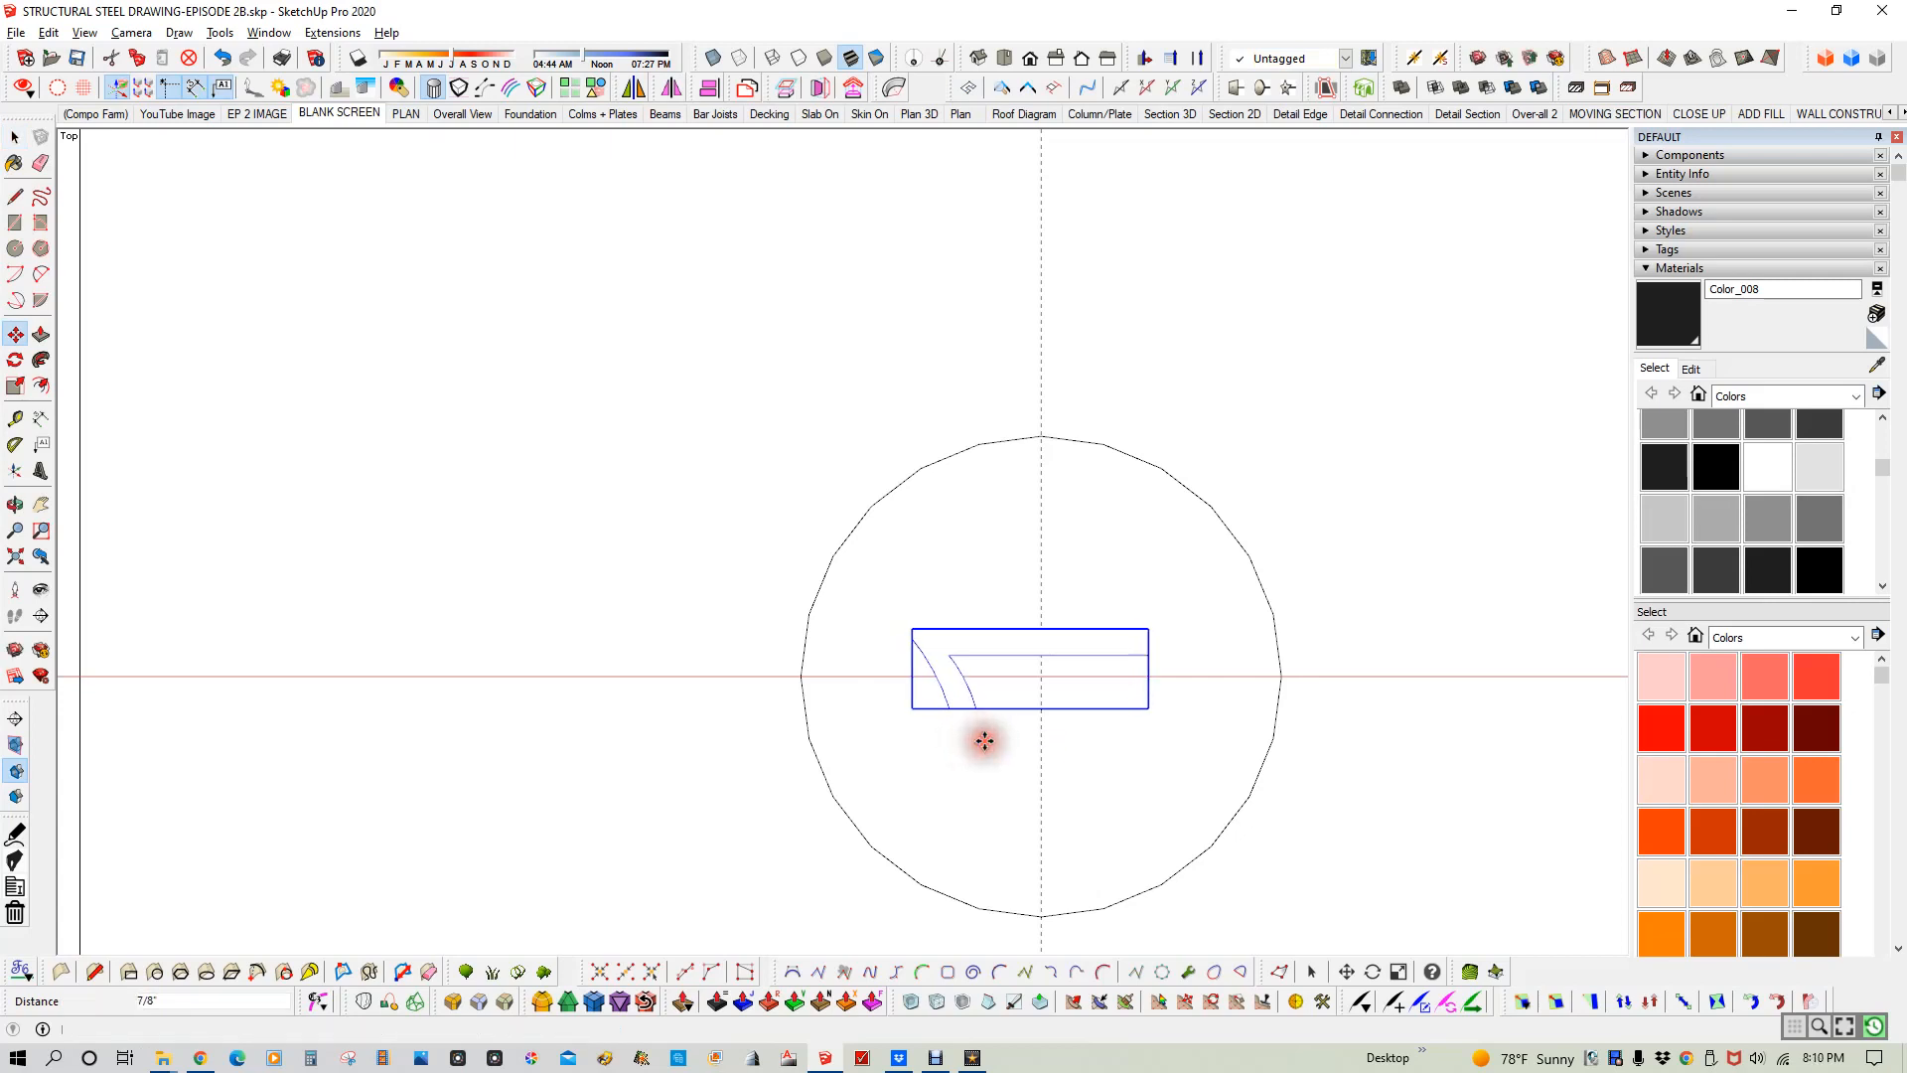
key("space")
left_click(1277, 830)
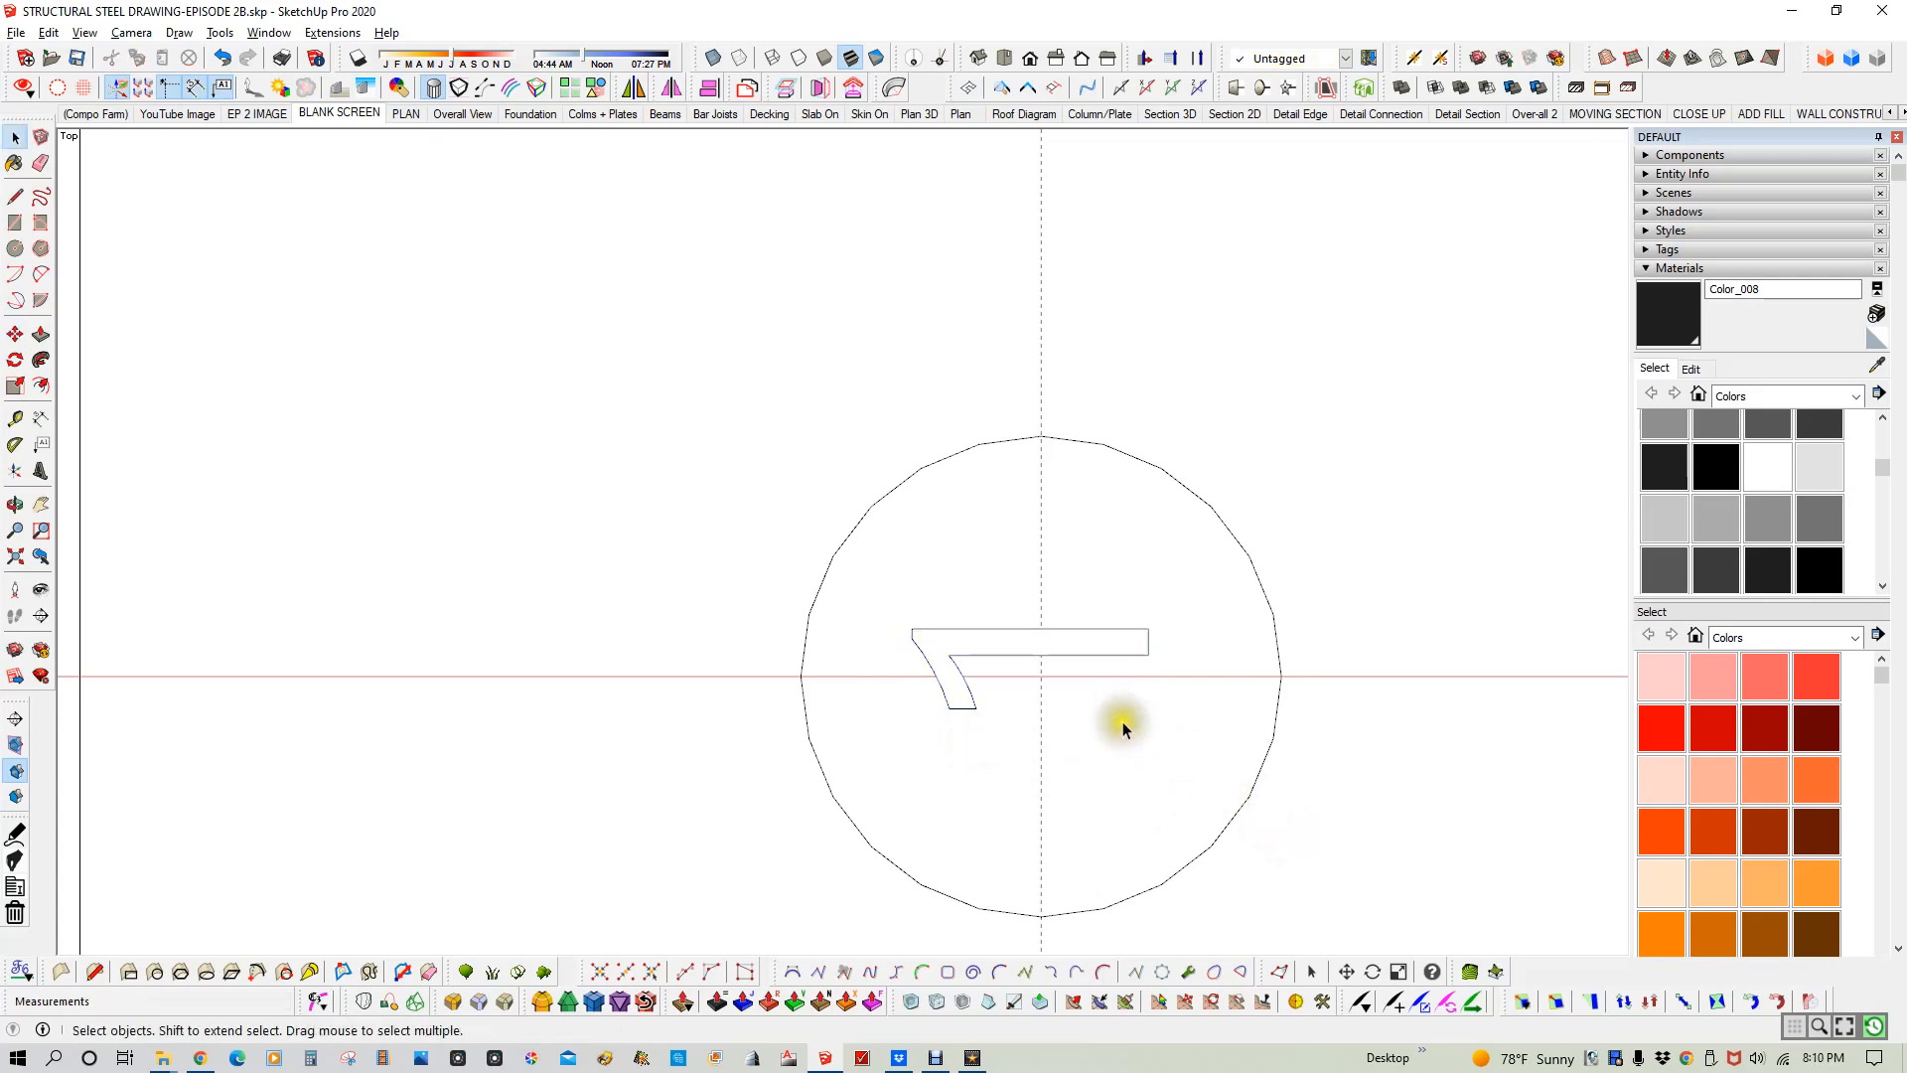
left_click(1094, 648)
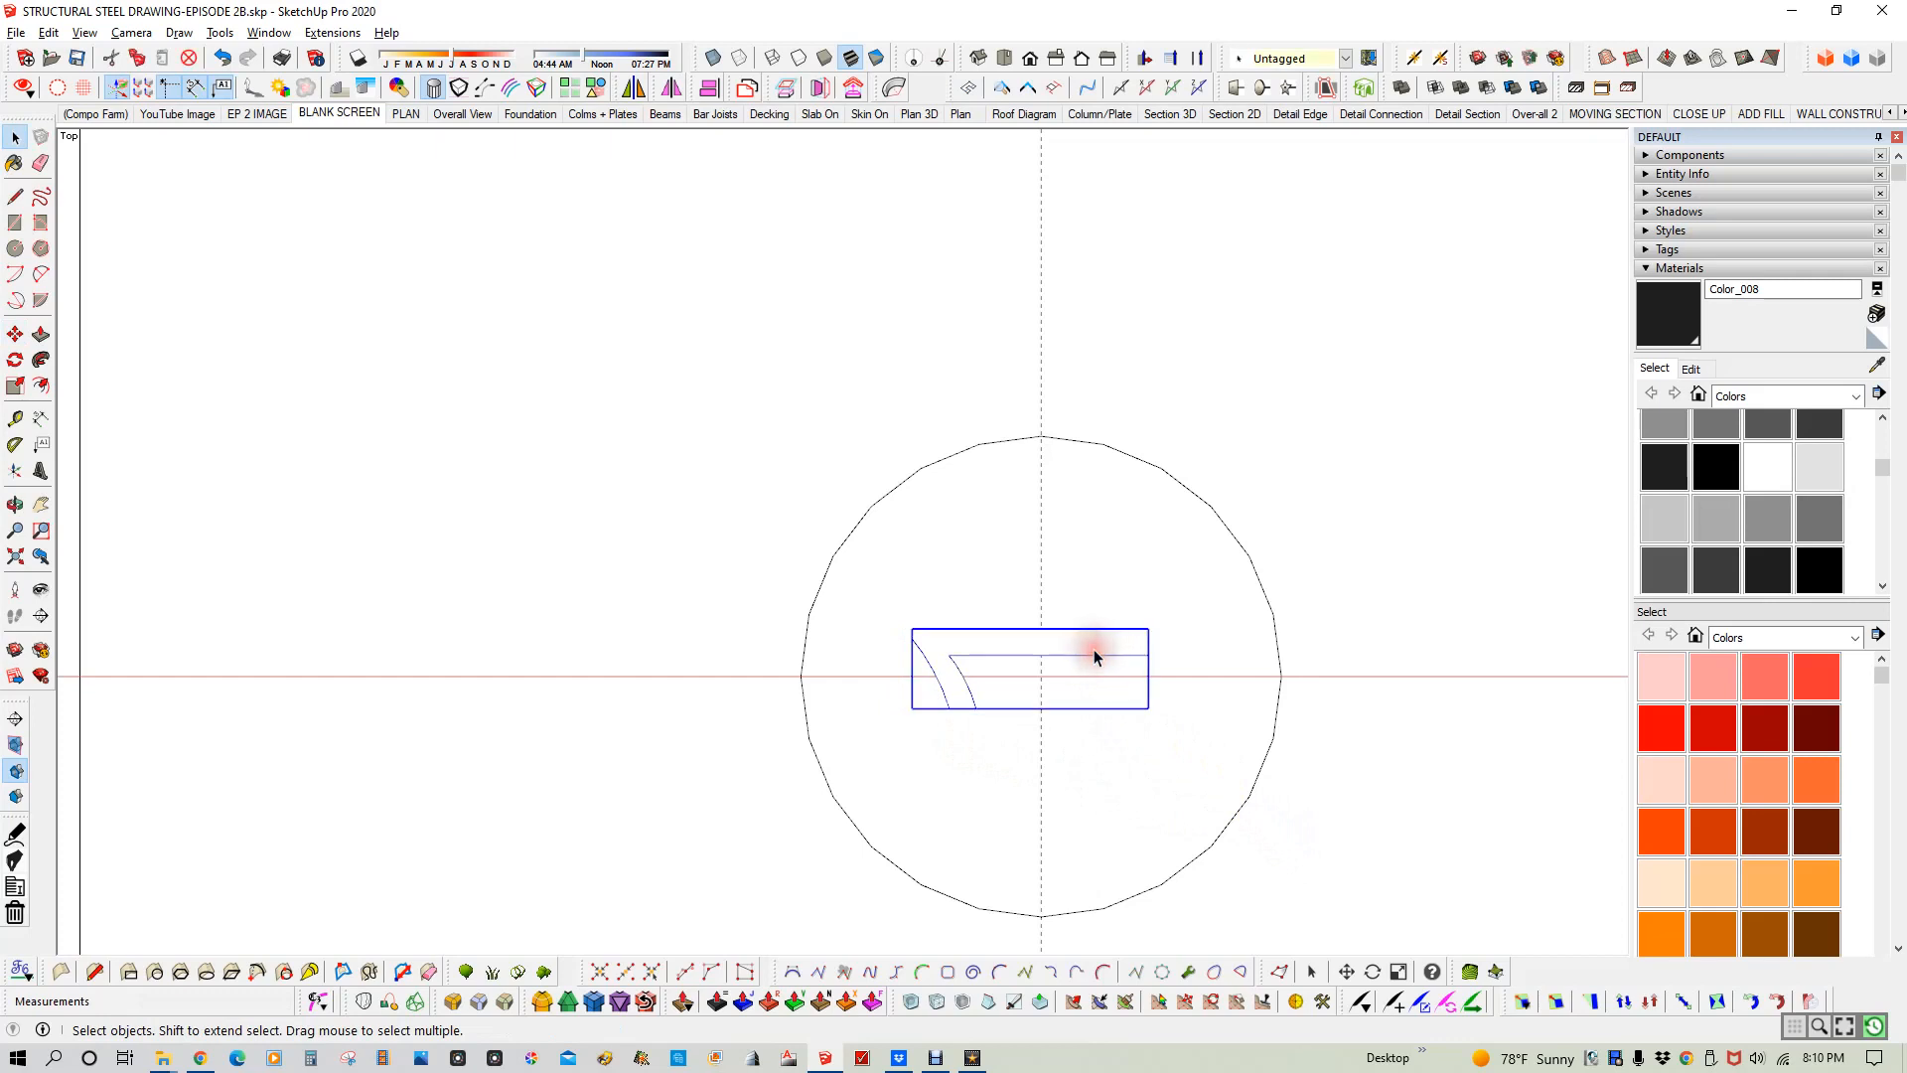
key("m")
left_click(1097, 599)
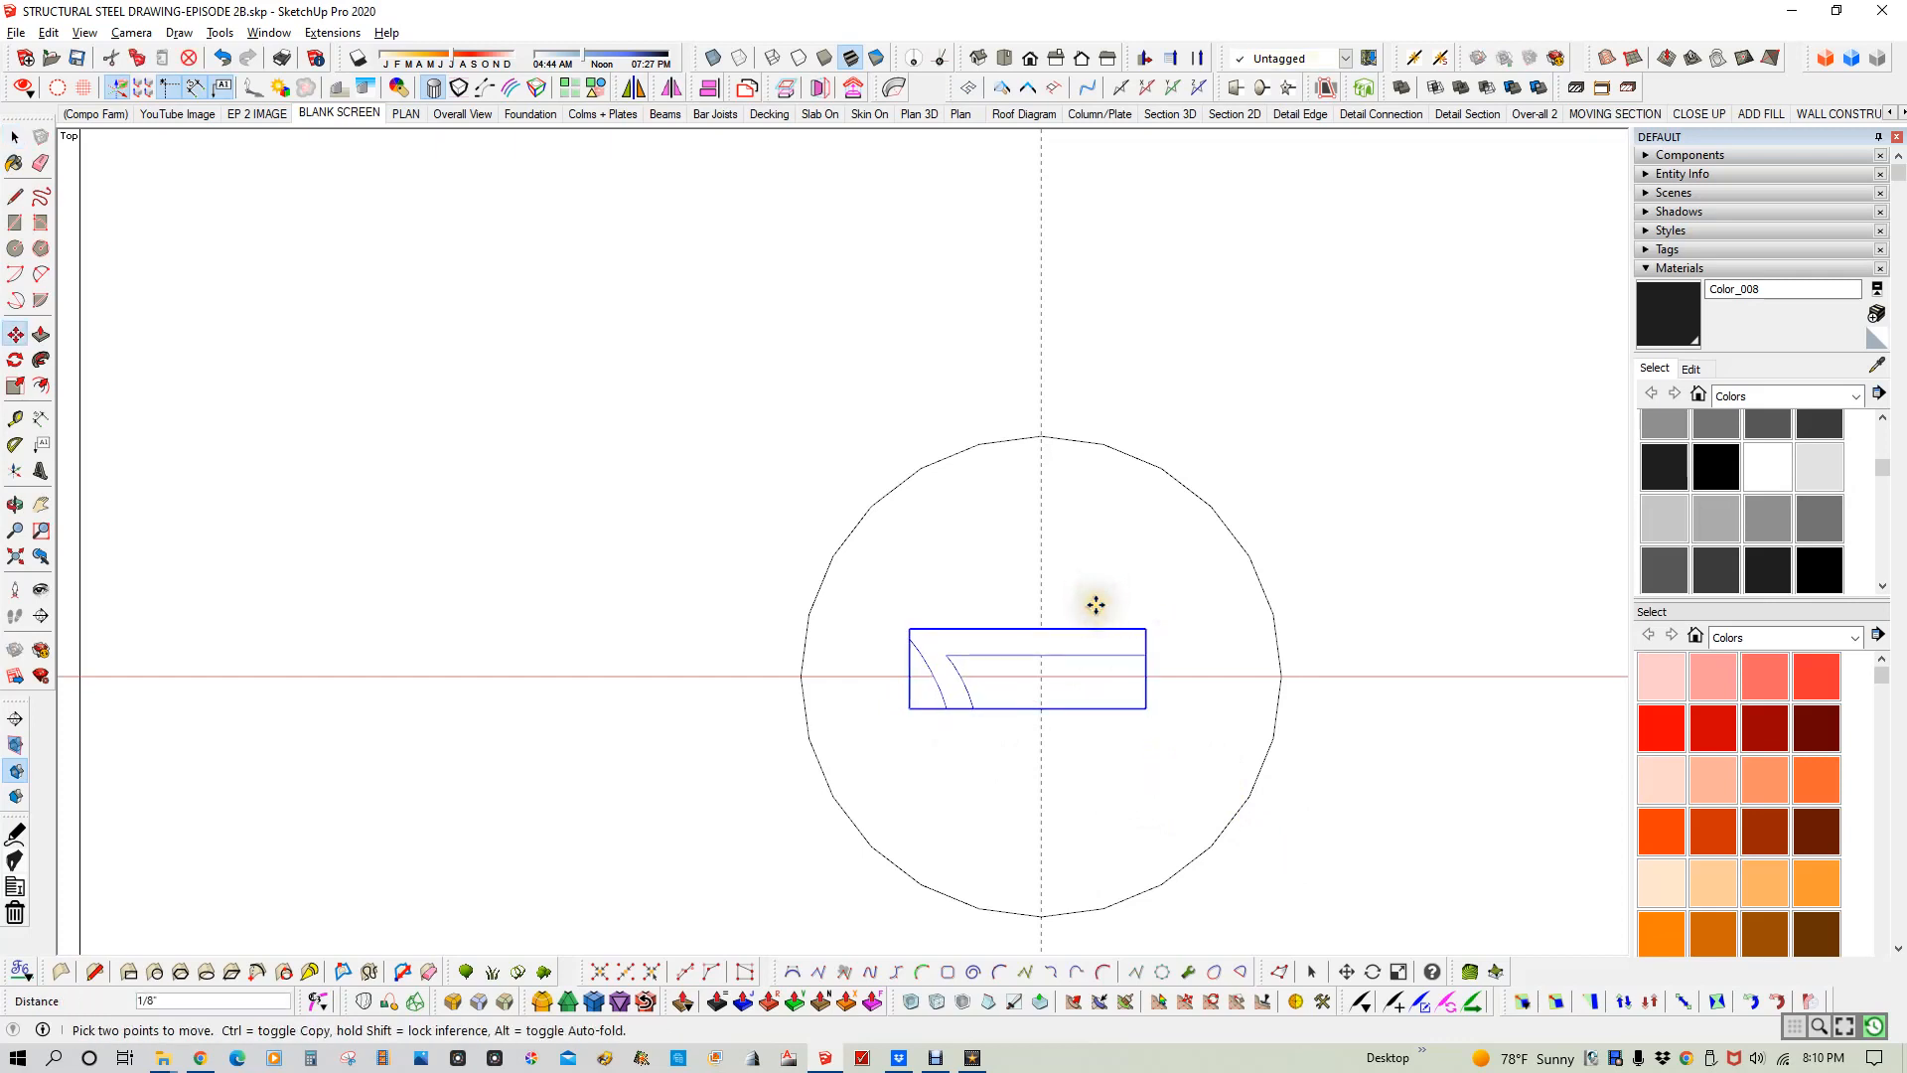
left_click(1095, 612)
key("space")
- Paint the number 1 with the dark grey material Color_008 and deselect it
left_click(1766, 573)
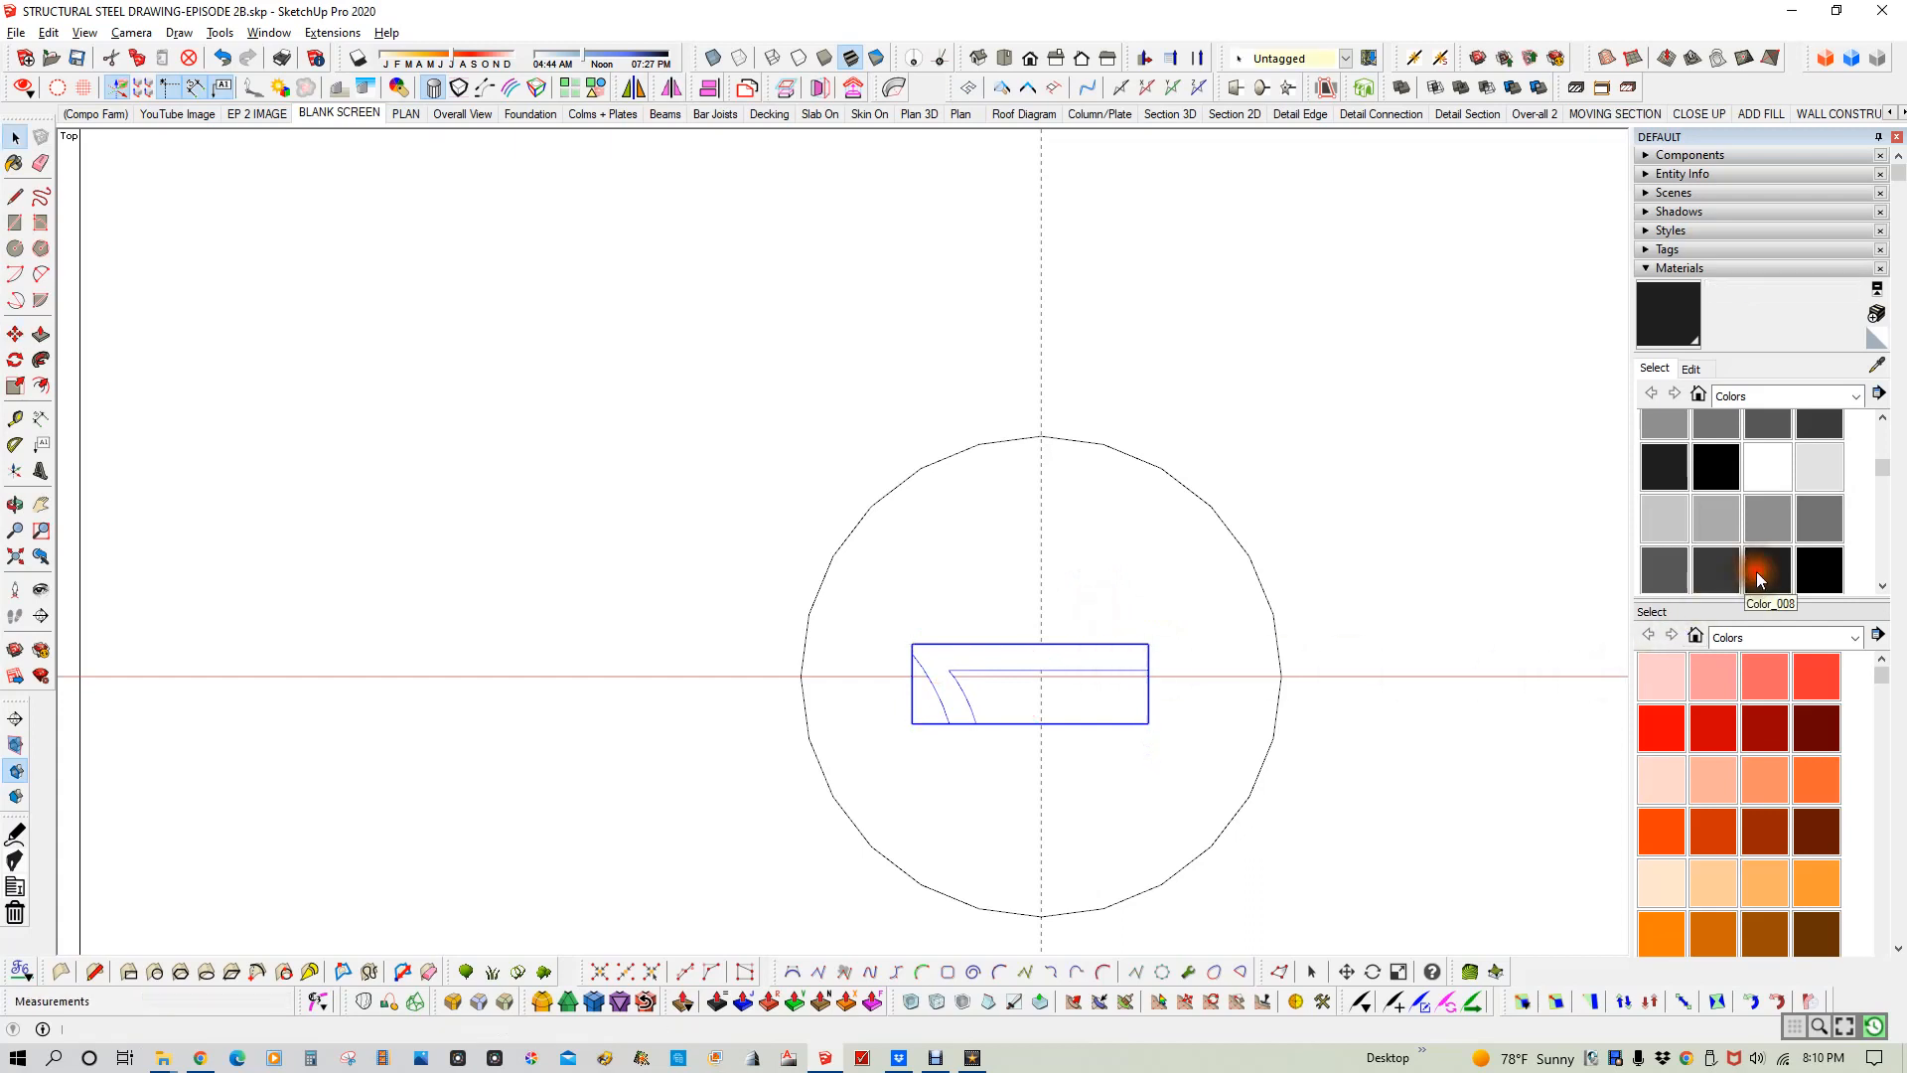
left_click(1132, 646)
left_click(1409, 658)
- Place the 3D text "2", 1' high and extruded 1", inside the second bubble of the long side
scroll(1321, 650, "down", 2)
scroll(959, 683, "down", 6)
scroll(953, 692, "down", 3)
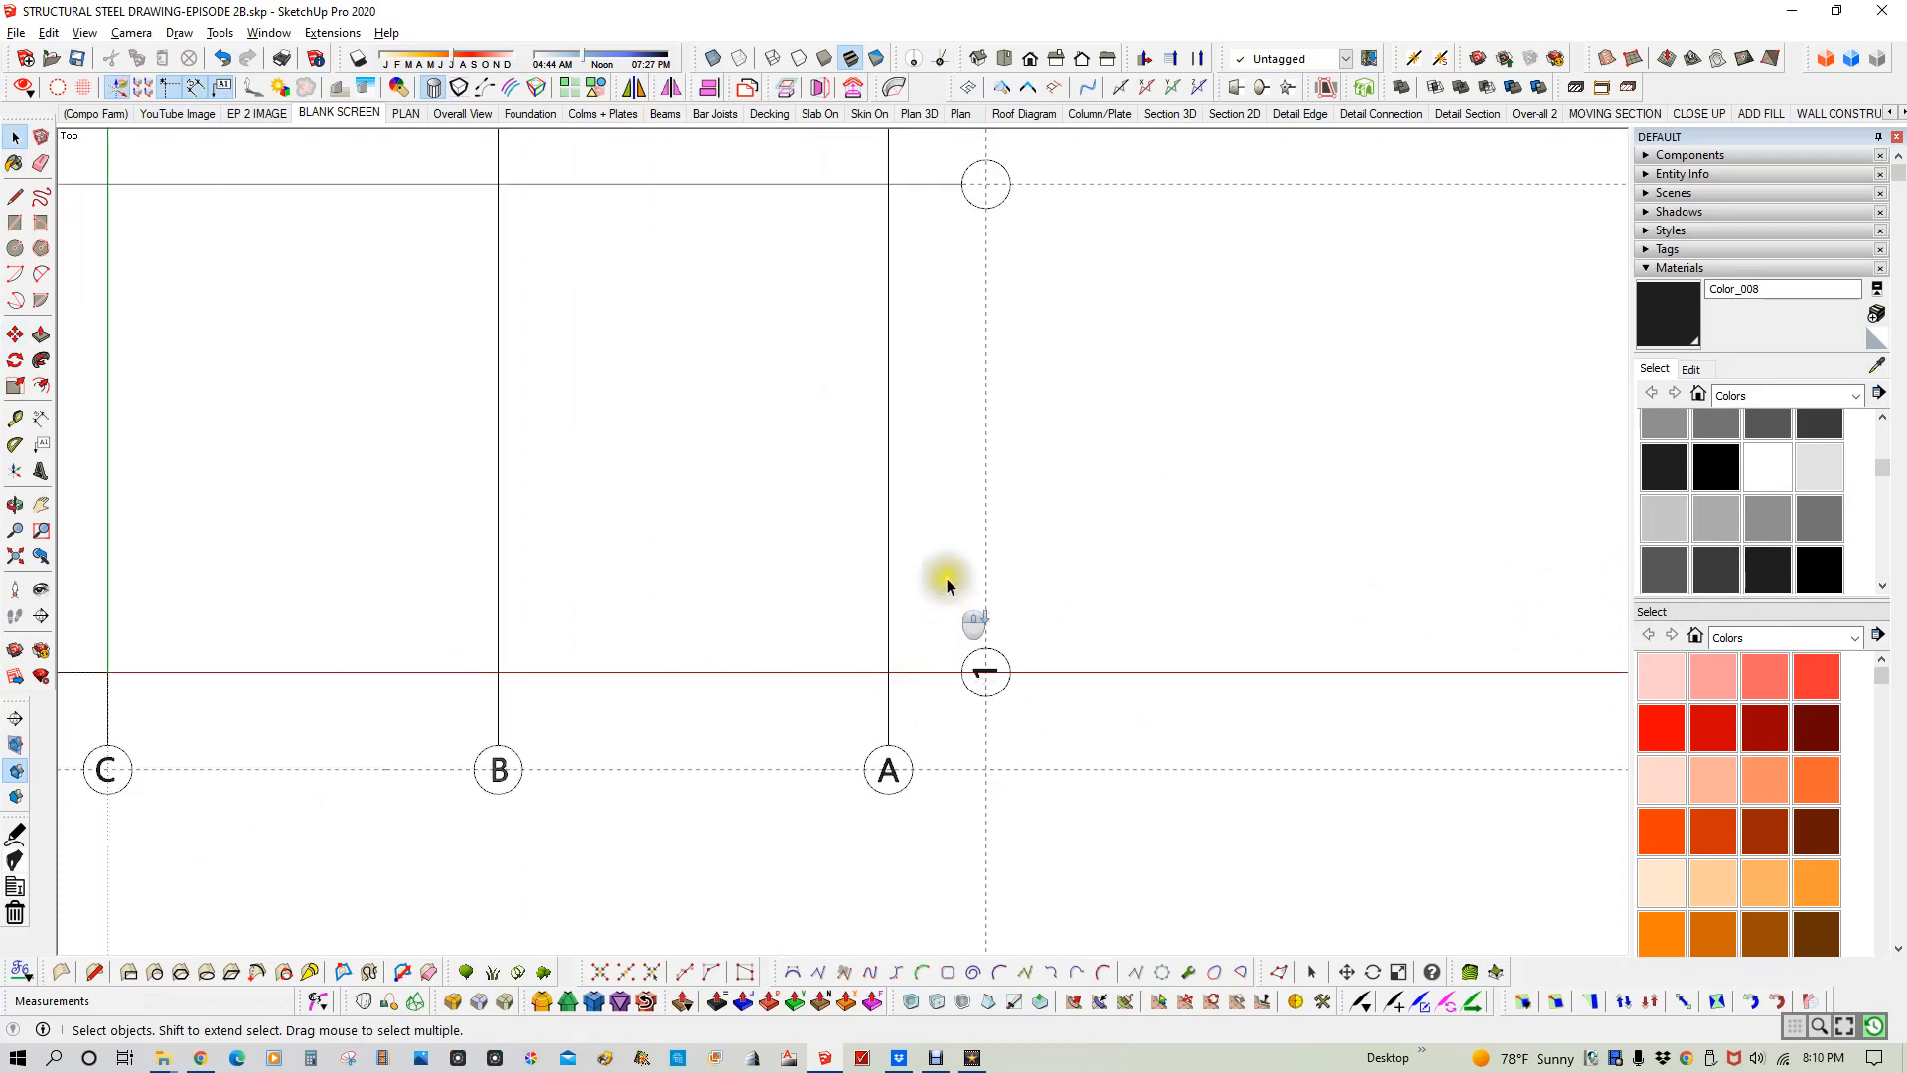
middle_click_drag(966, 475, 992, 715, "shift")
scroll(1000, 556, "up", 2)
scroll(1001, 549, "up", 1)
scroll(695, 427, "up", 3)
scroll(407, 383, "up", 1)
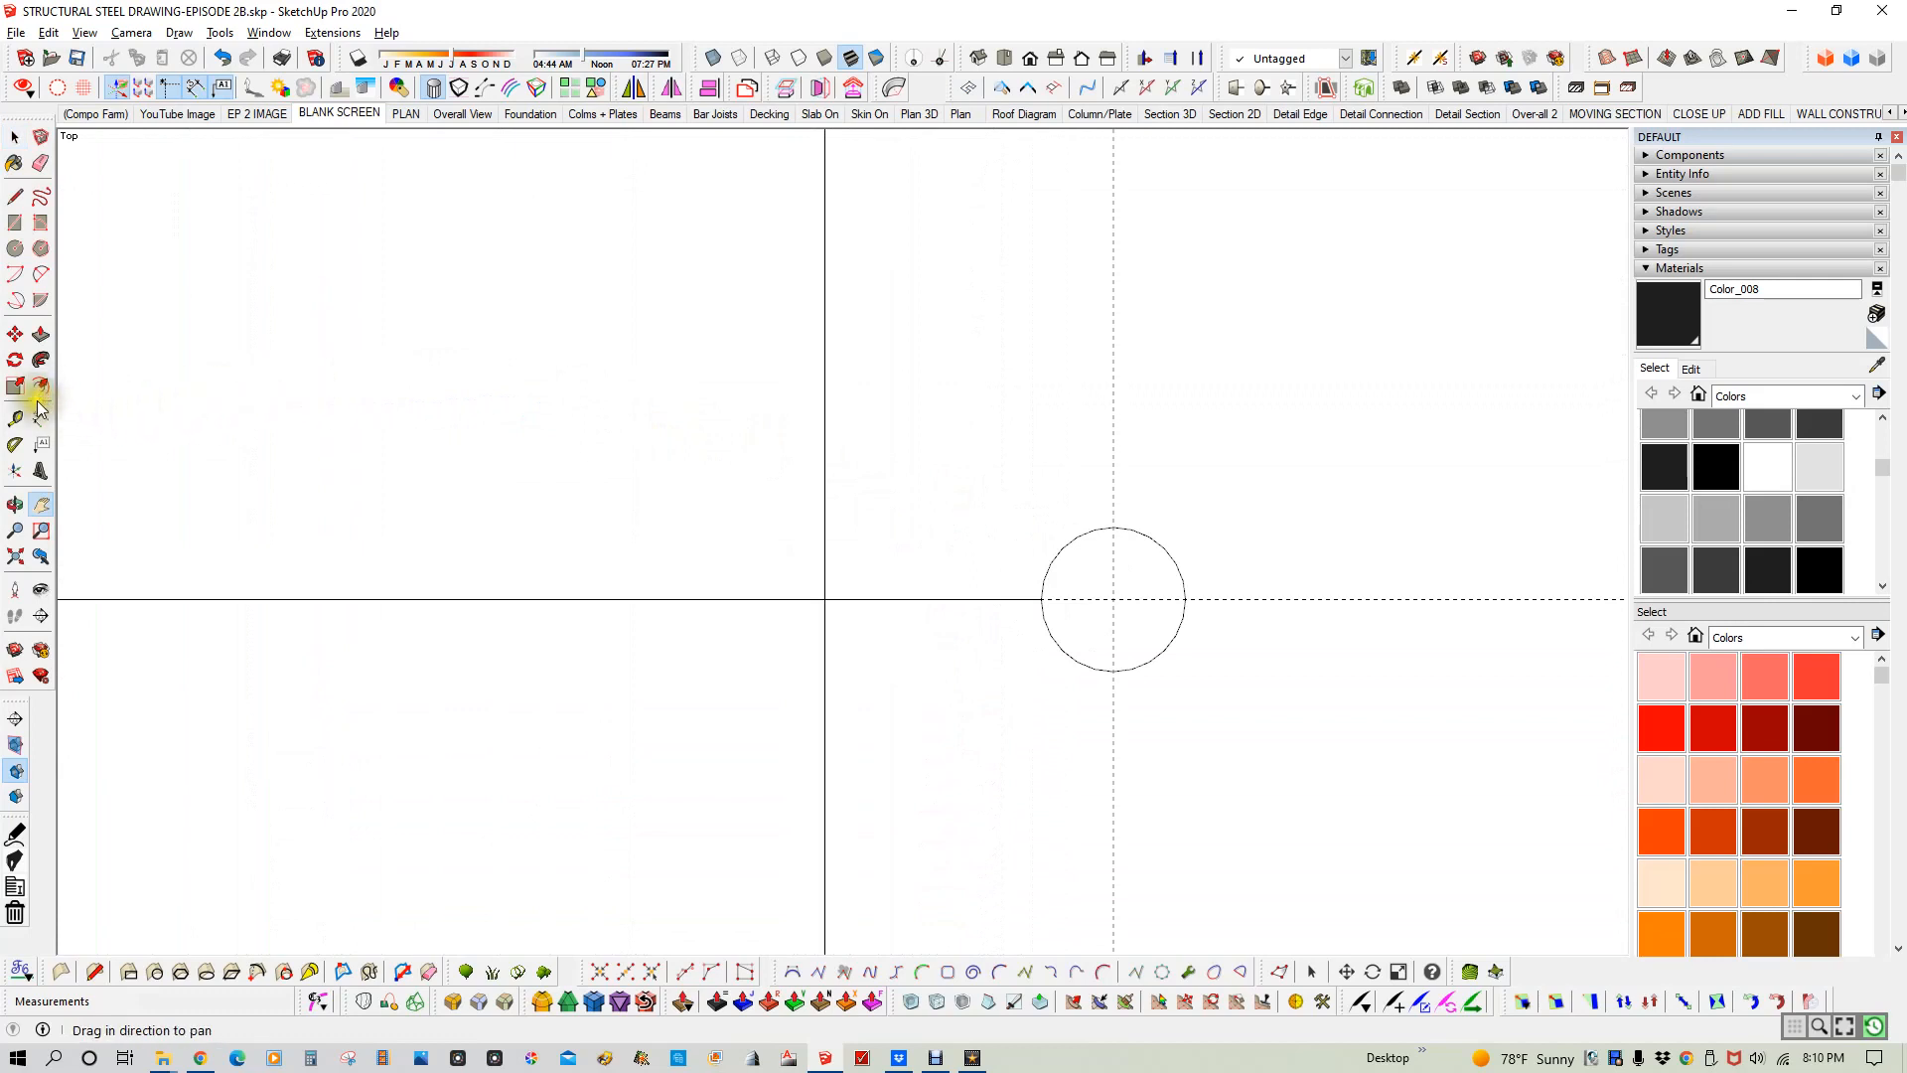
left_click(44, 464)
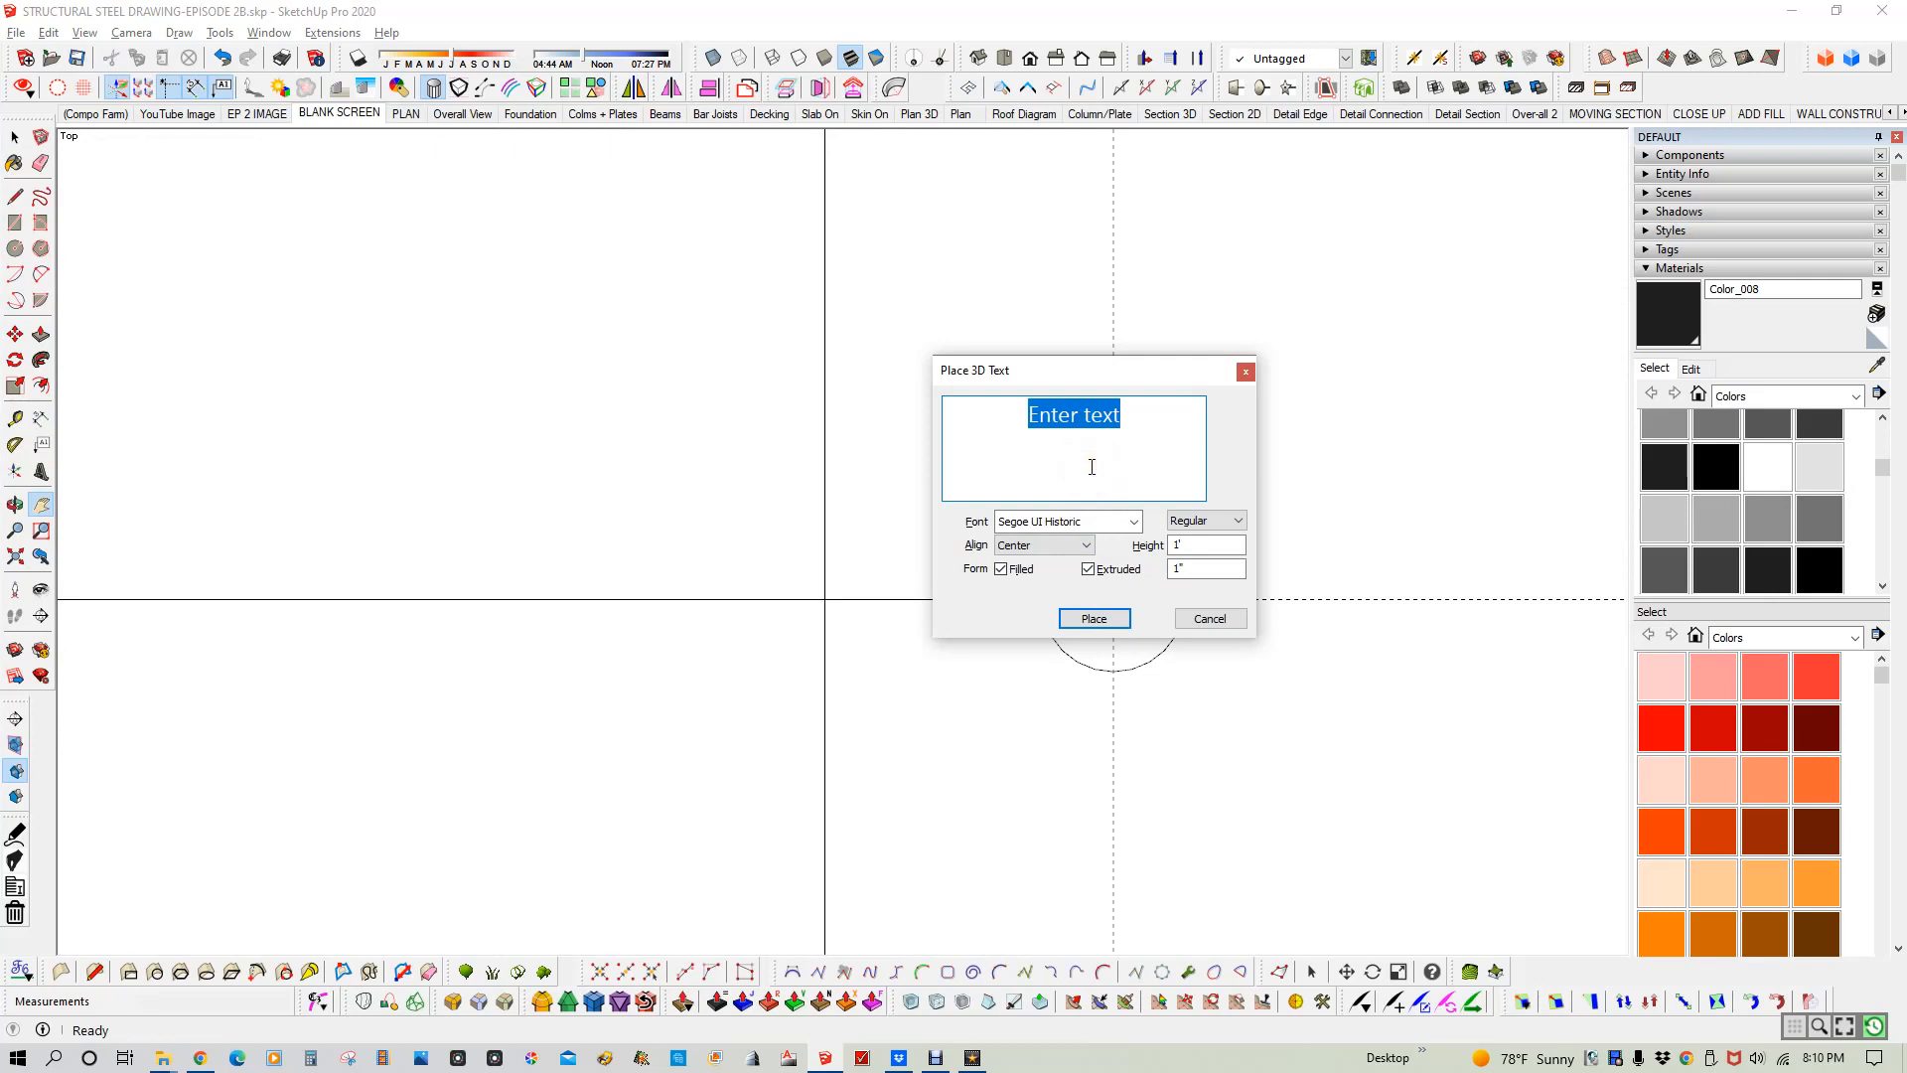
type("2")
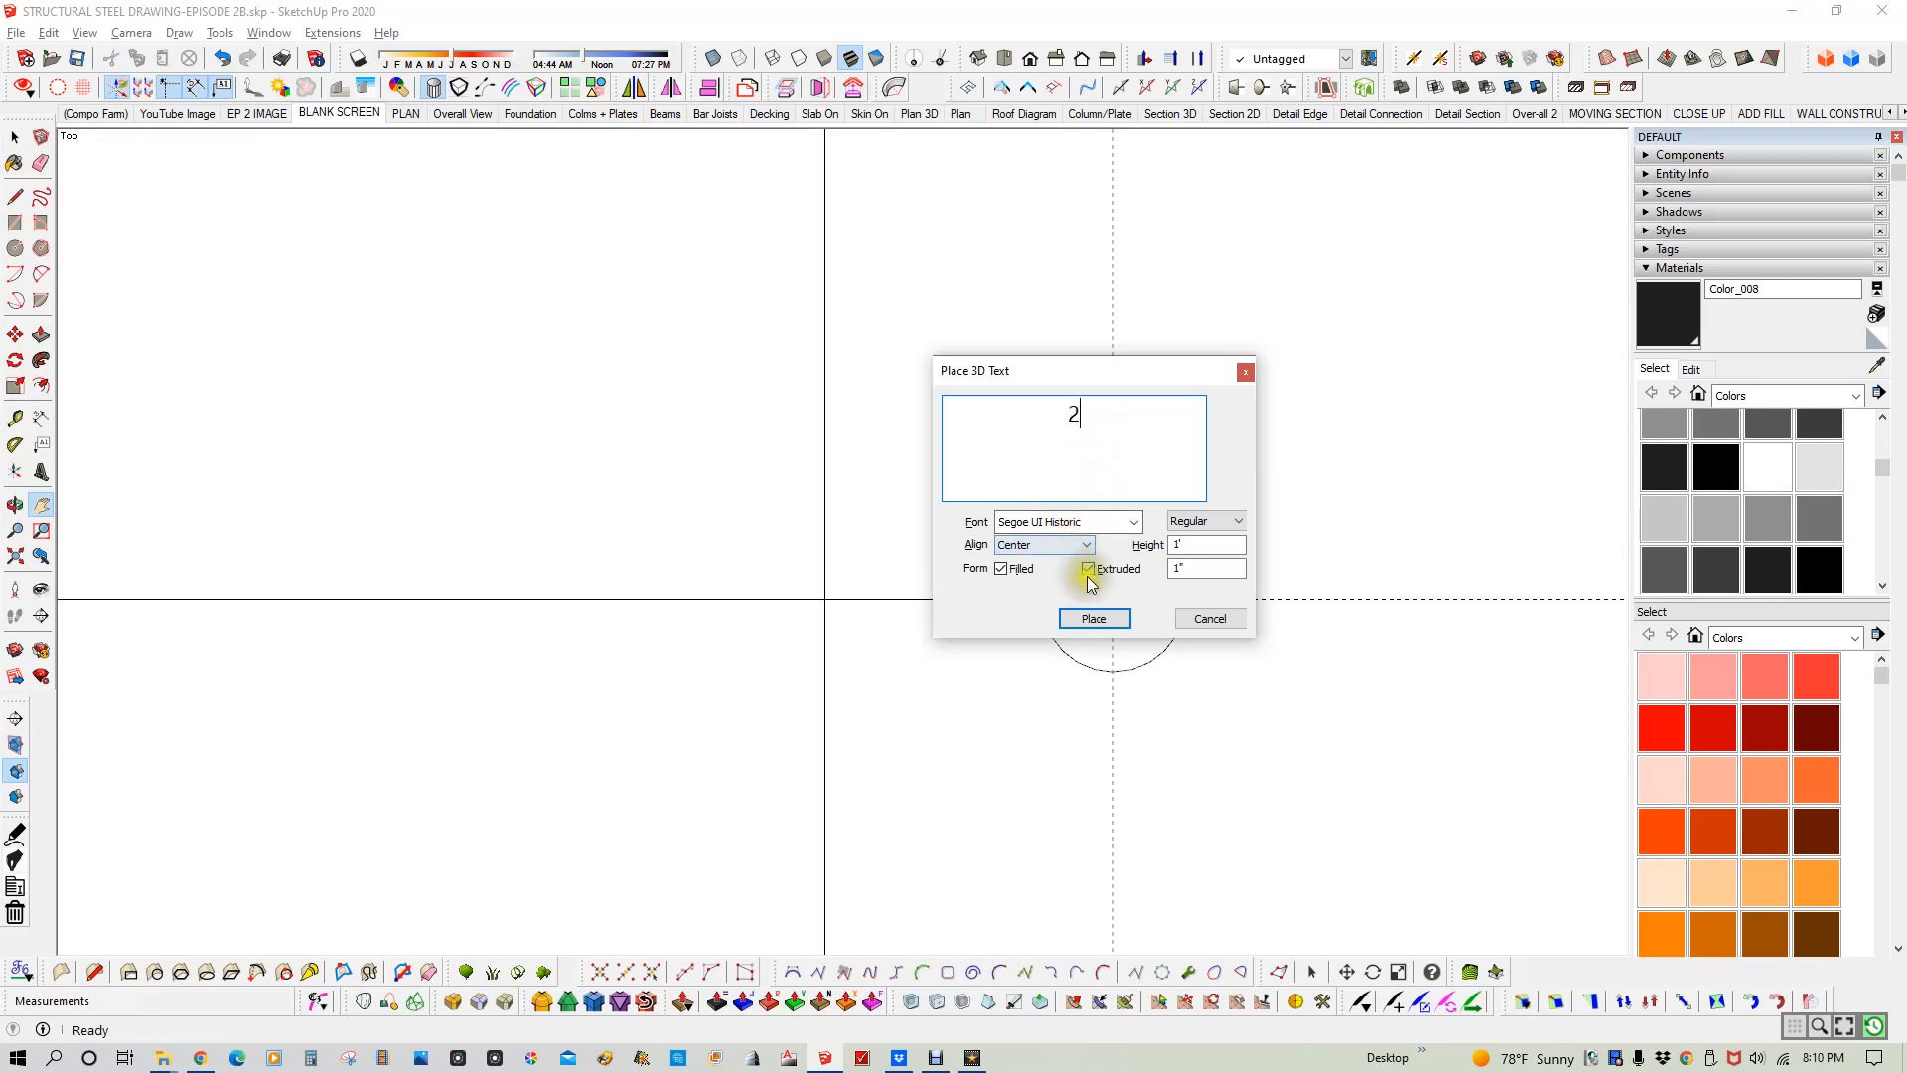
left_click(1096, 619)
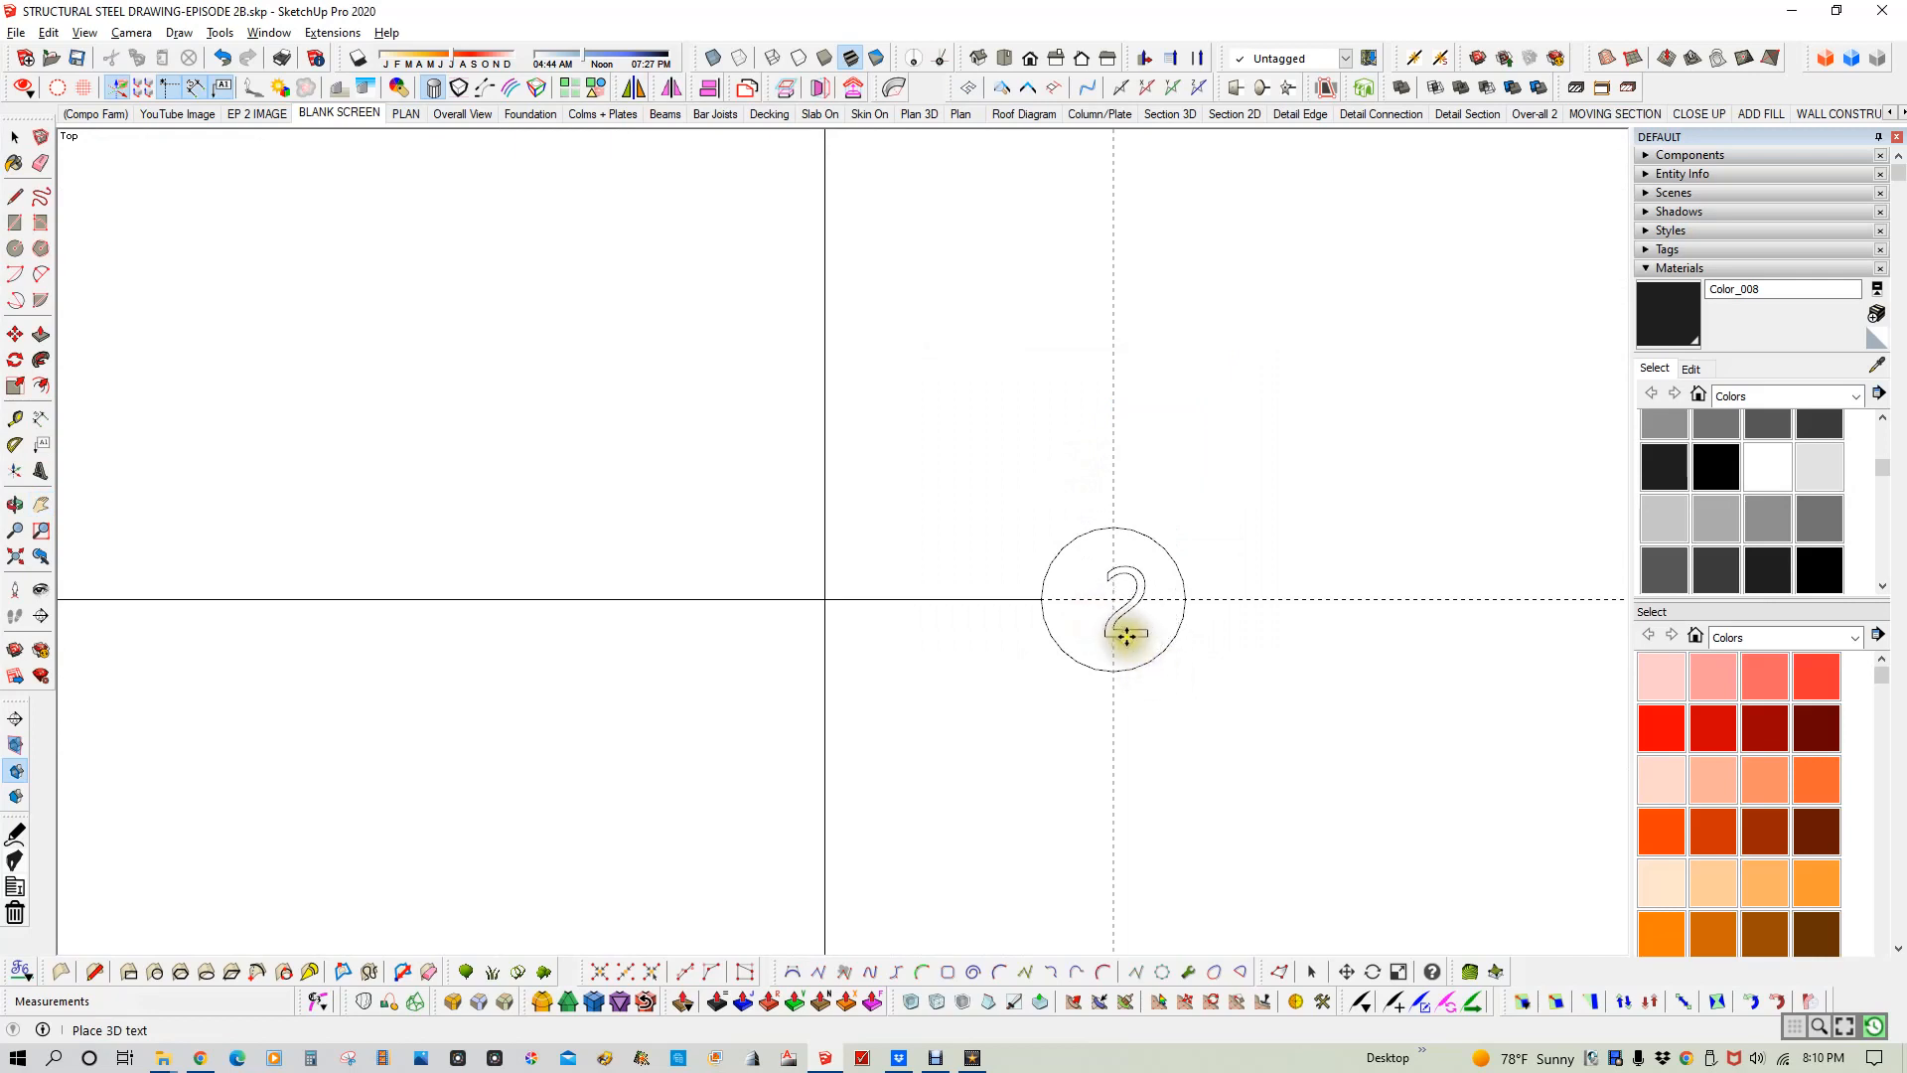
left_click(1119, 631)
- Rotate the number 2 counterclockwise by 90° about its center inside the bubble
scroll(1156, 605, "up", 3)
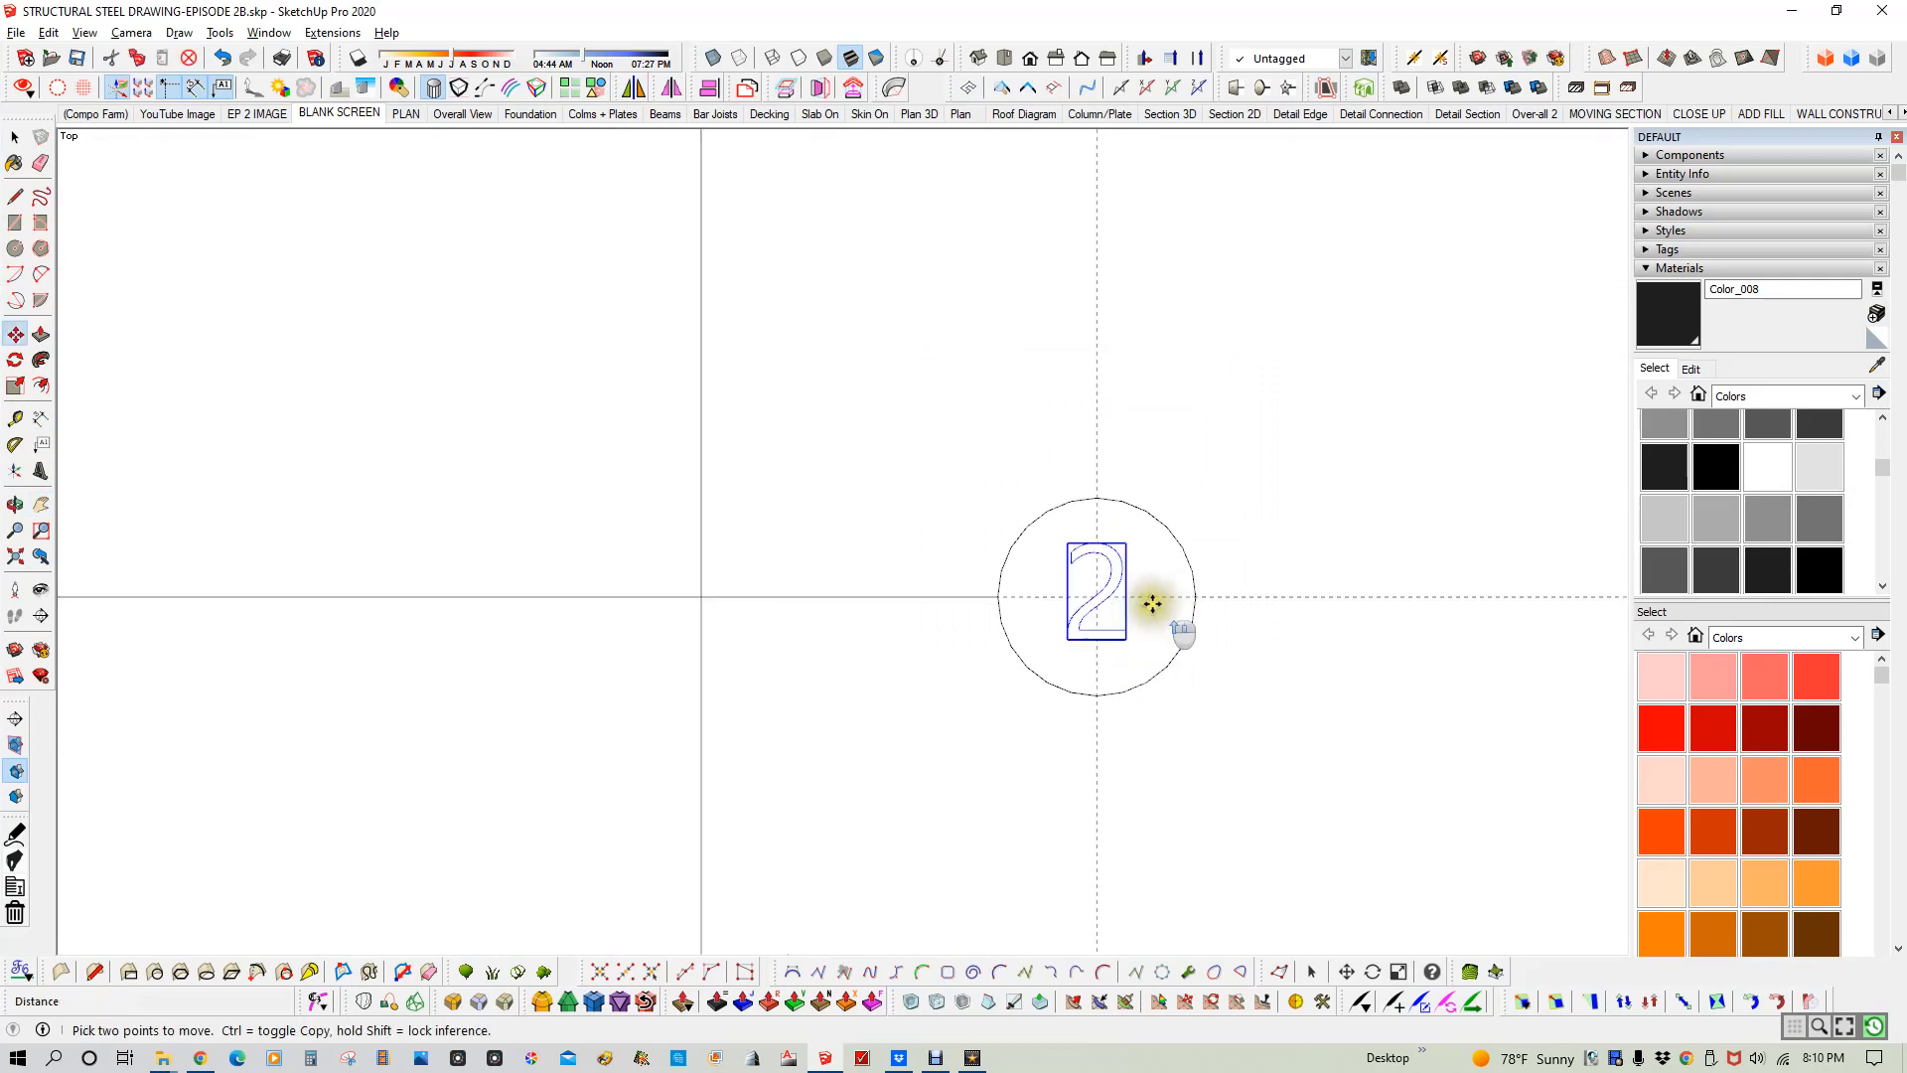
scroll(1131, 591, "up", 1)
left_click(1097, 578)
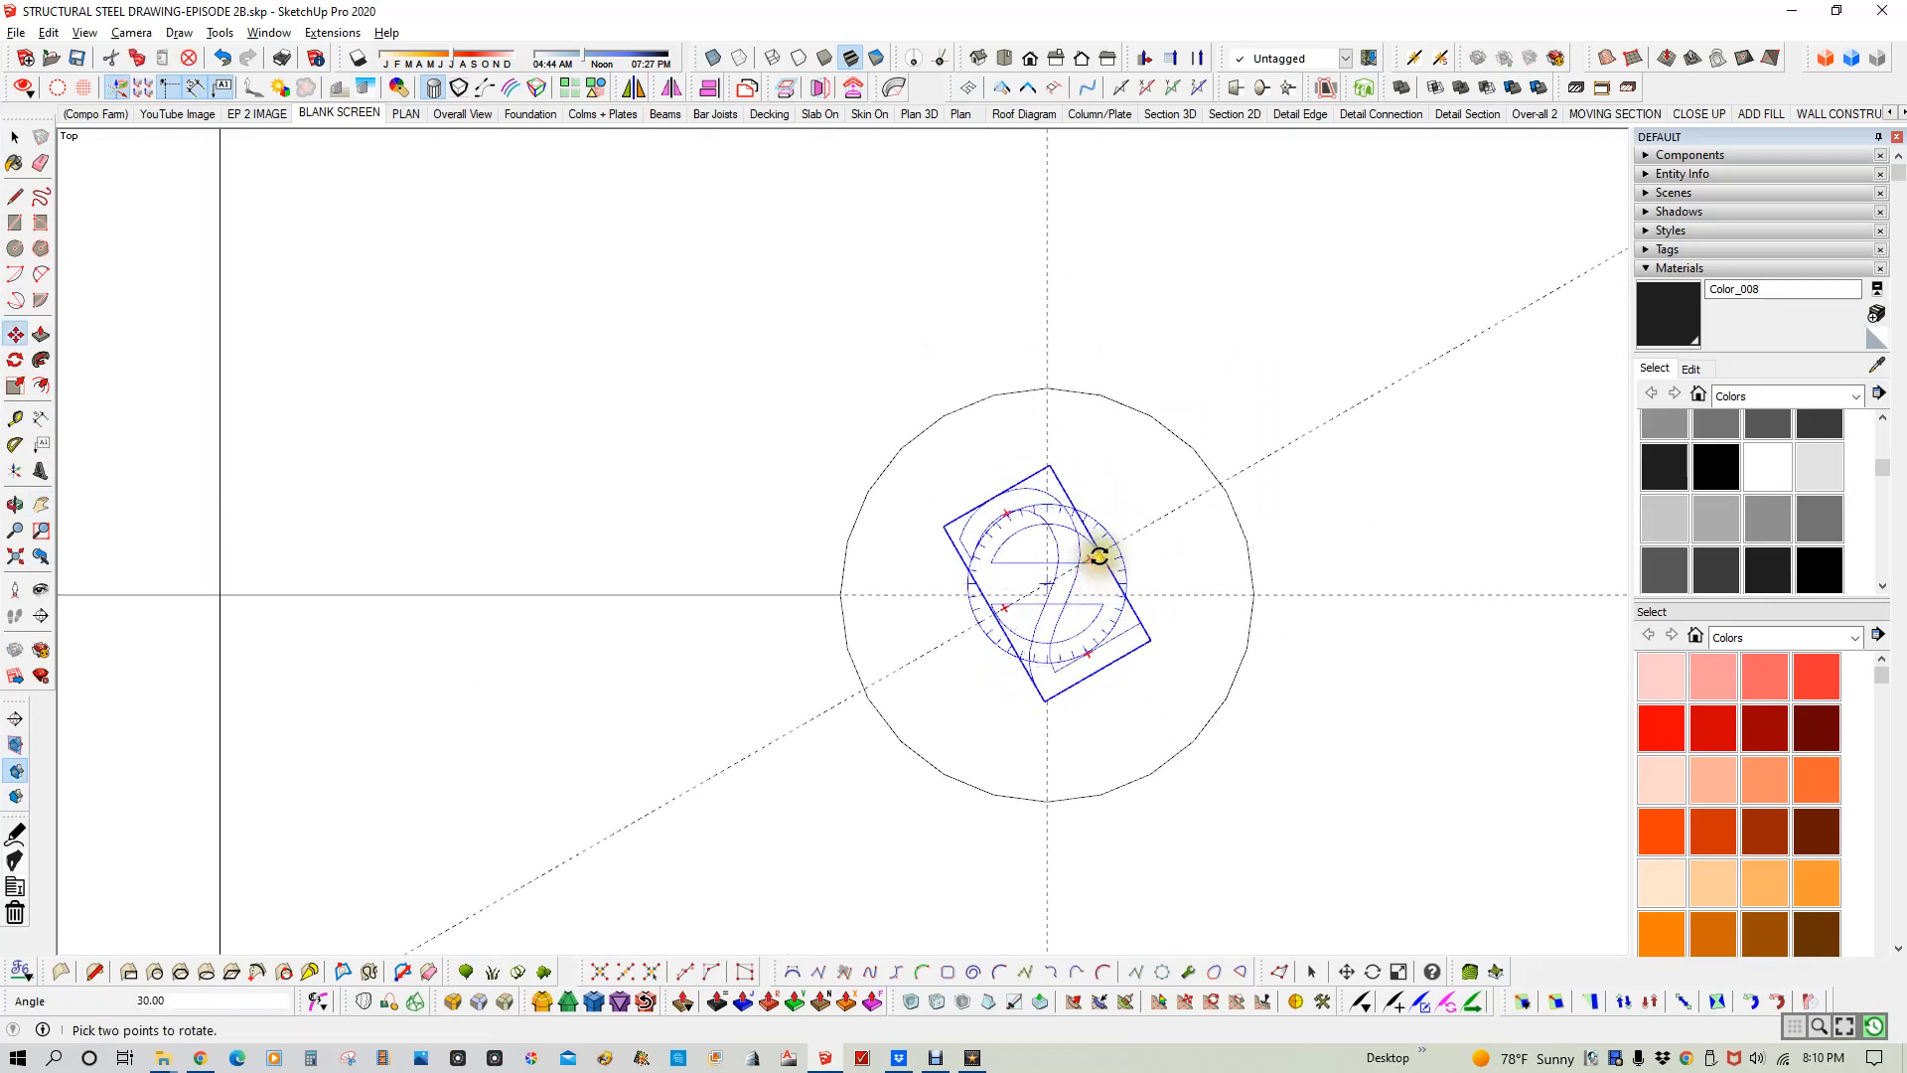
left_click(1056, 519)
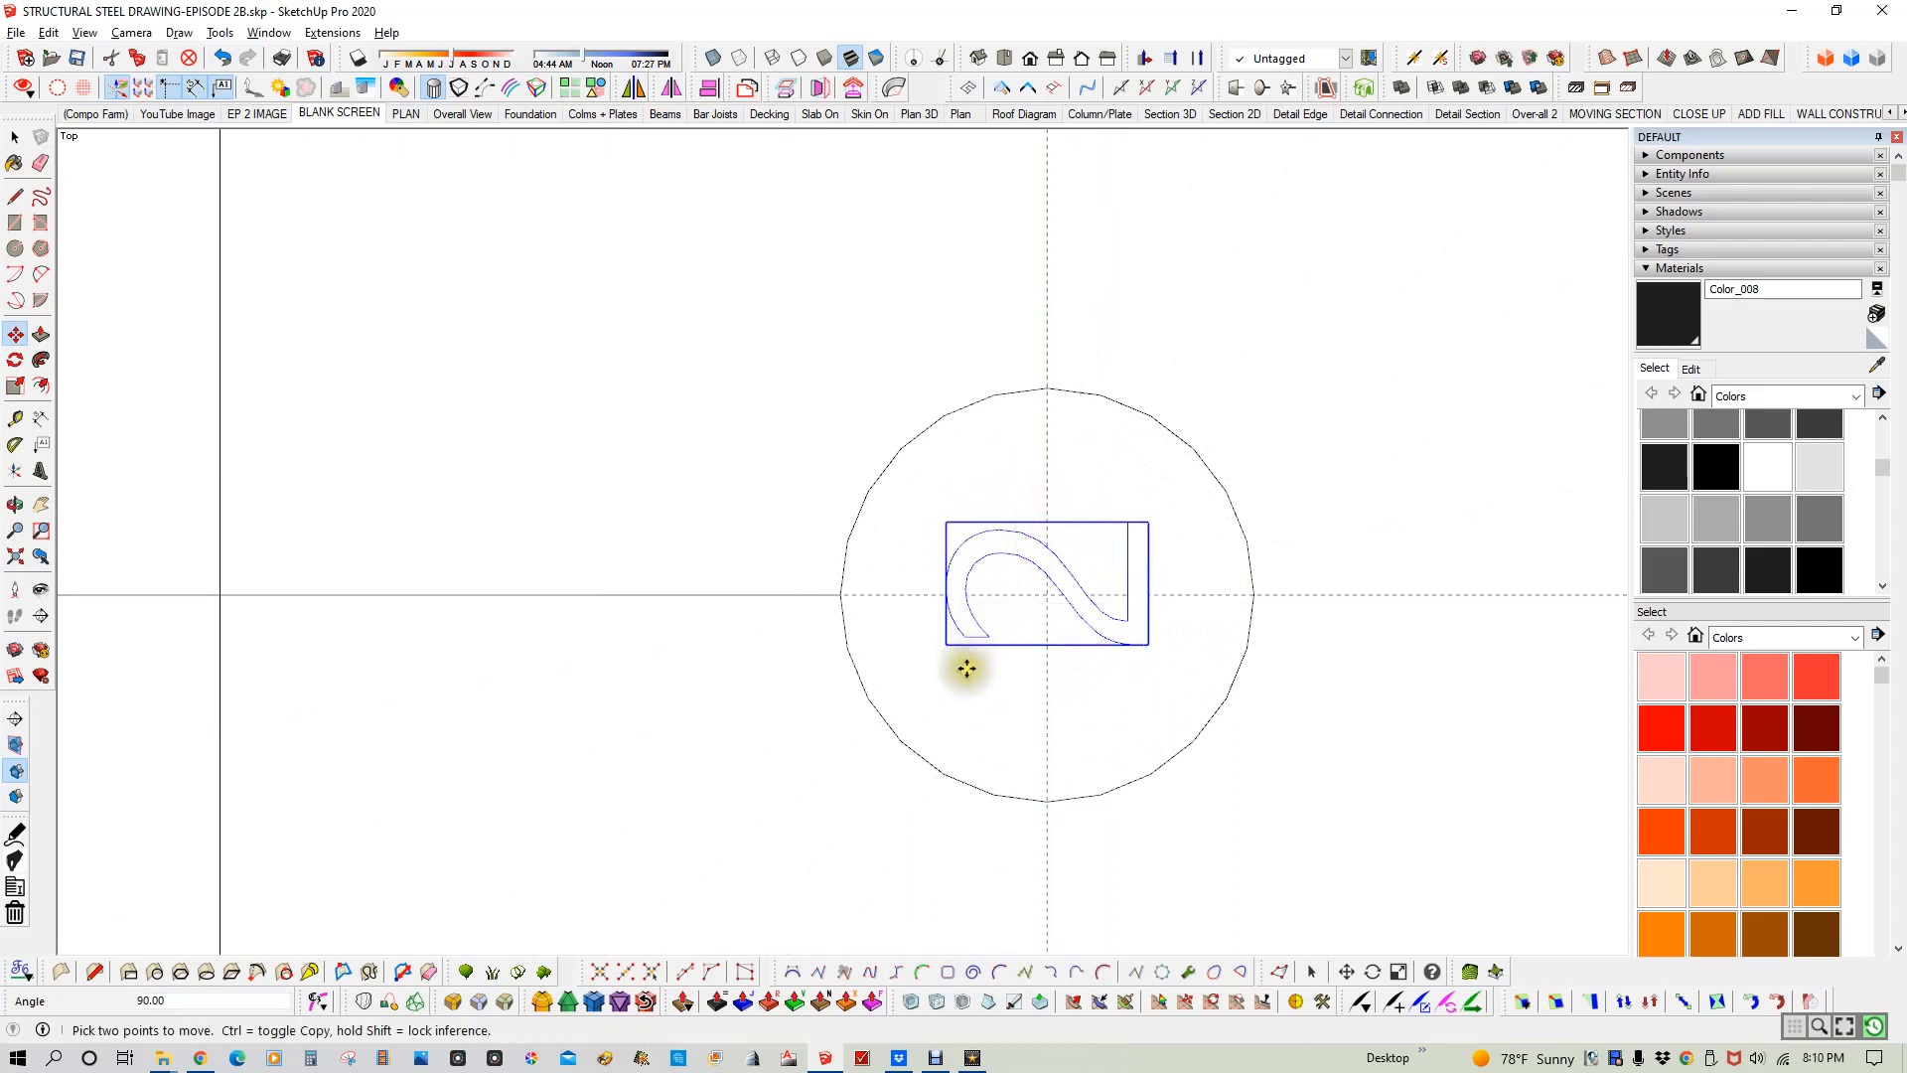
key("space")
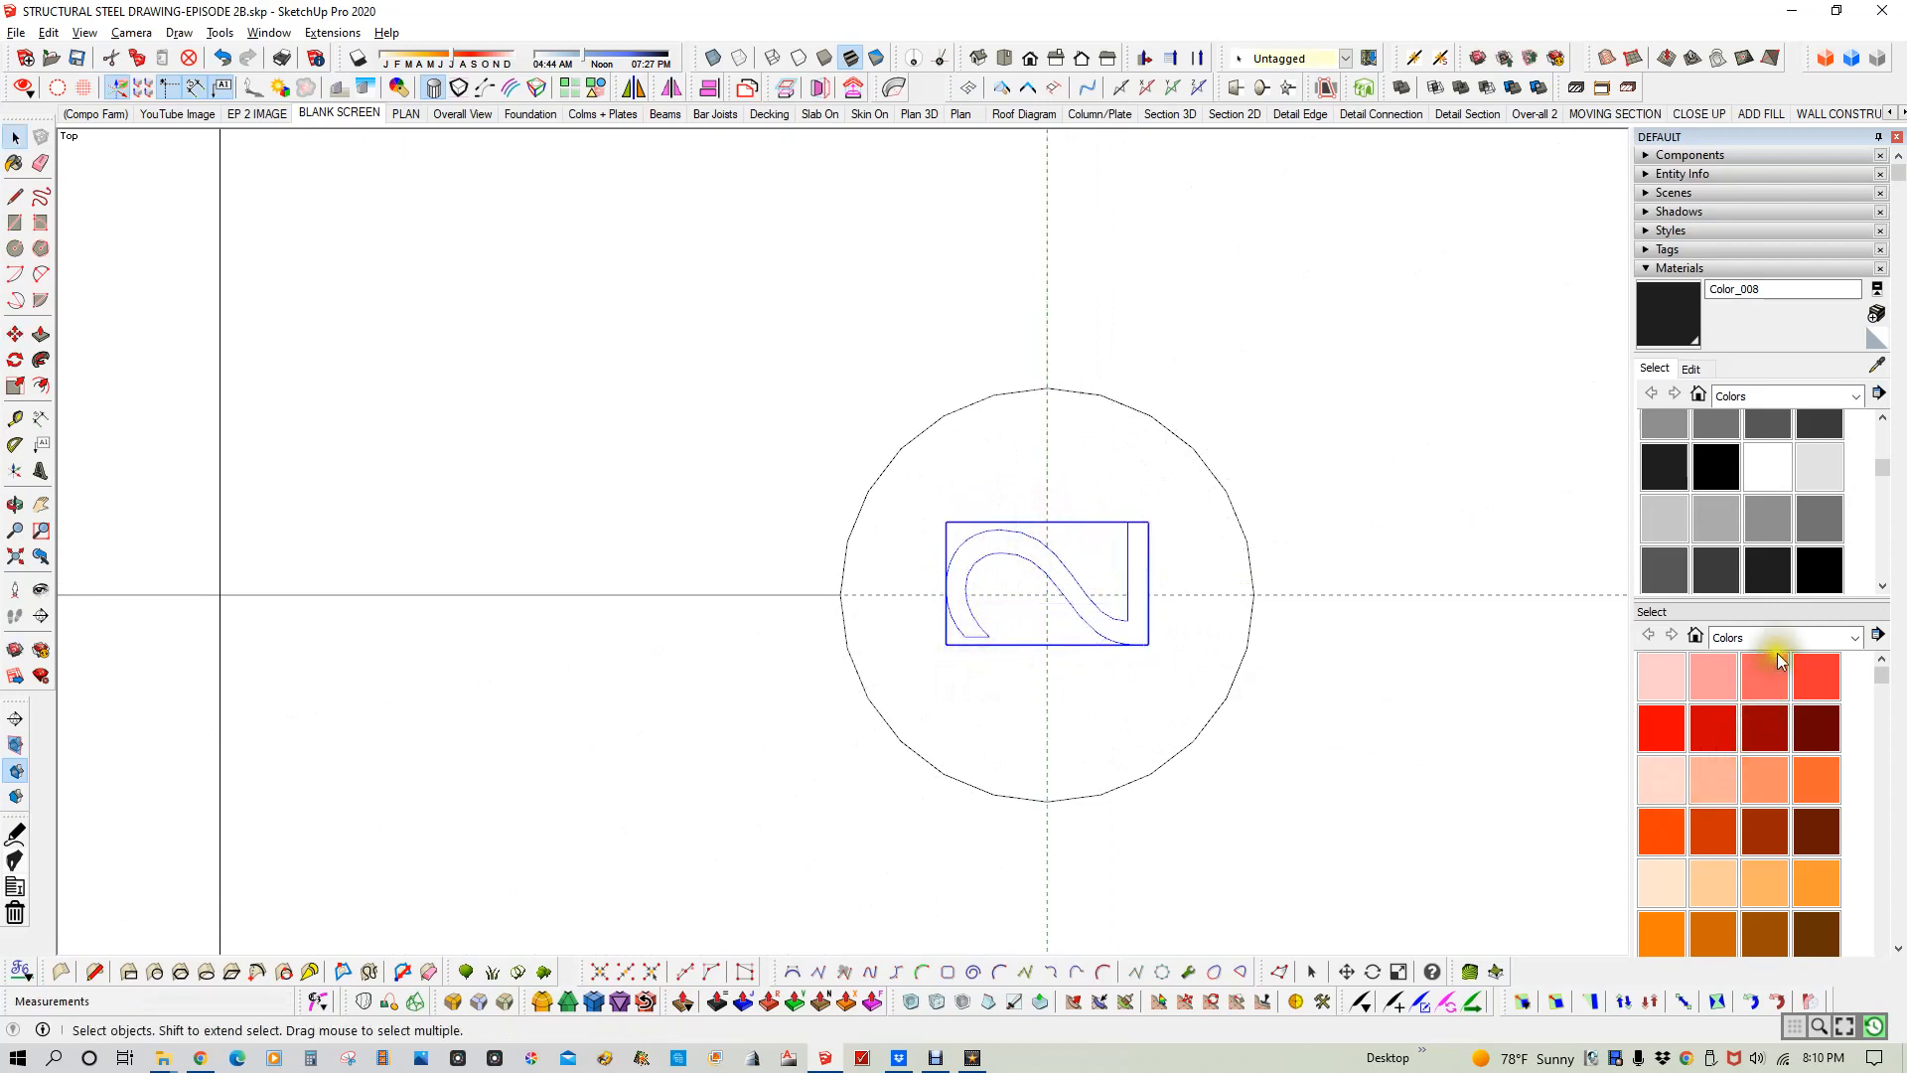
- Paint the number 2 with the dark grey material Color_008
left_click(1768, 583)
left_click(1120, 624)
scroll(1065, 690, "down", 1)
scroll(1066, 689, "down", 7)
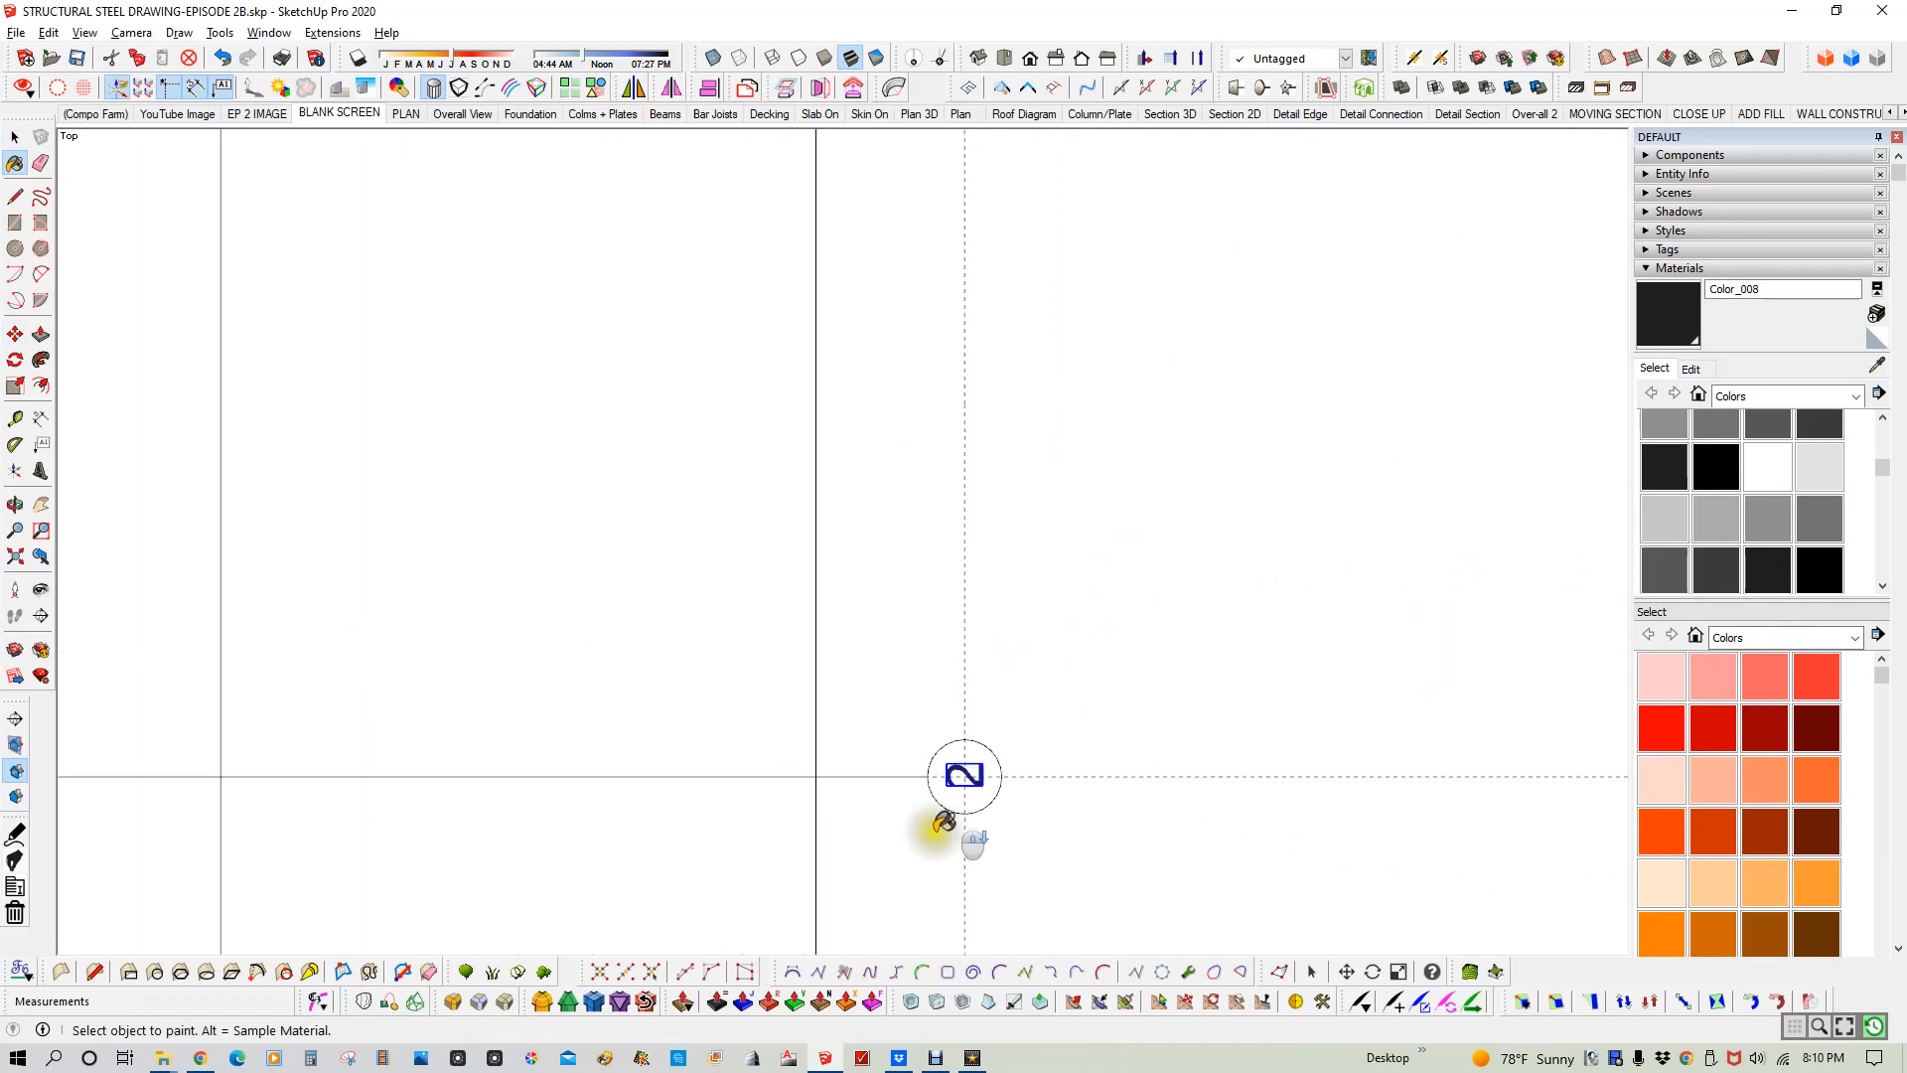
key("h")
left_click_drag(899, 479, 904, 849)
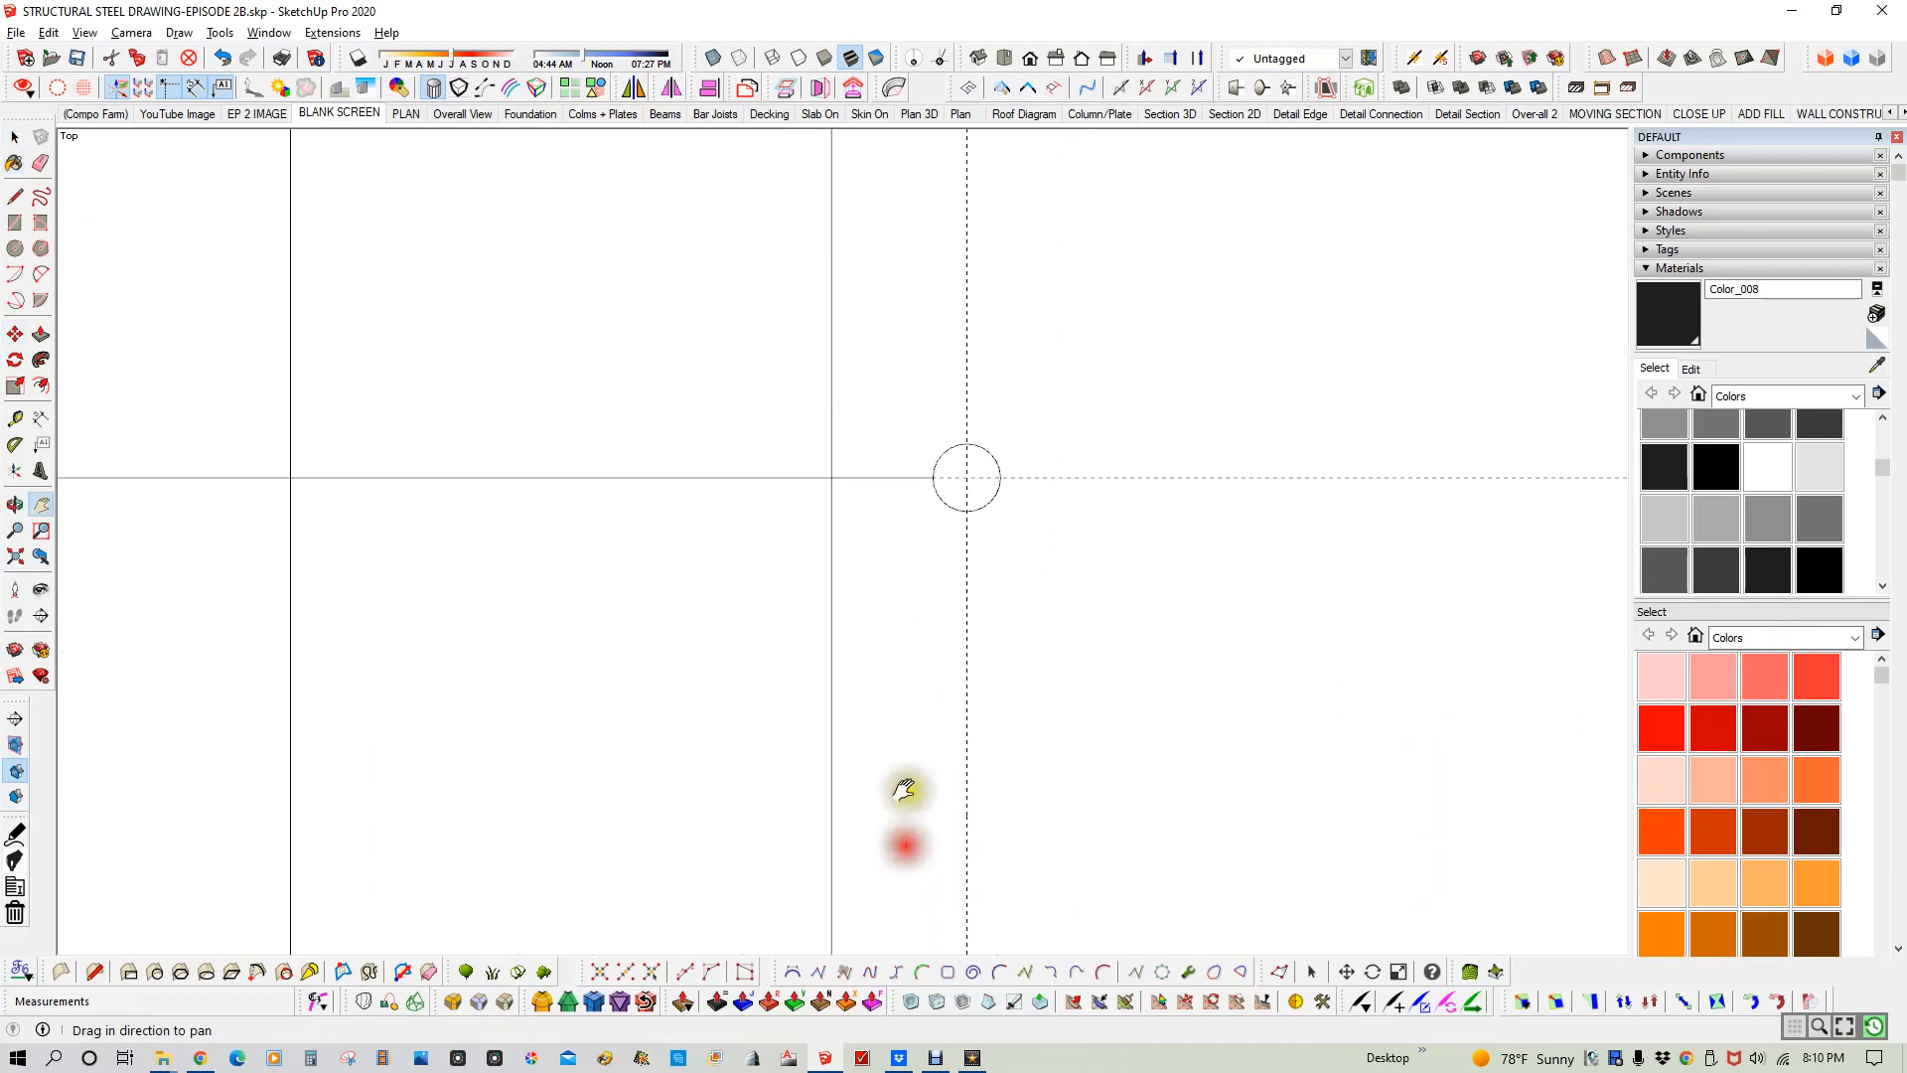
scroll(889, 457, "up", 3)
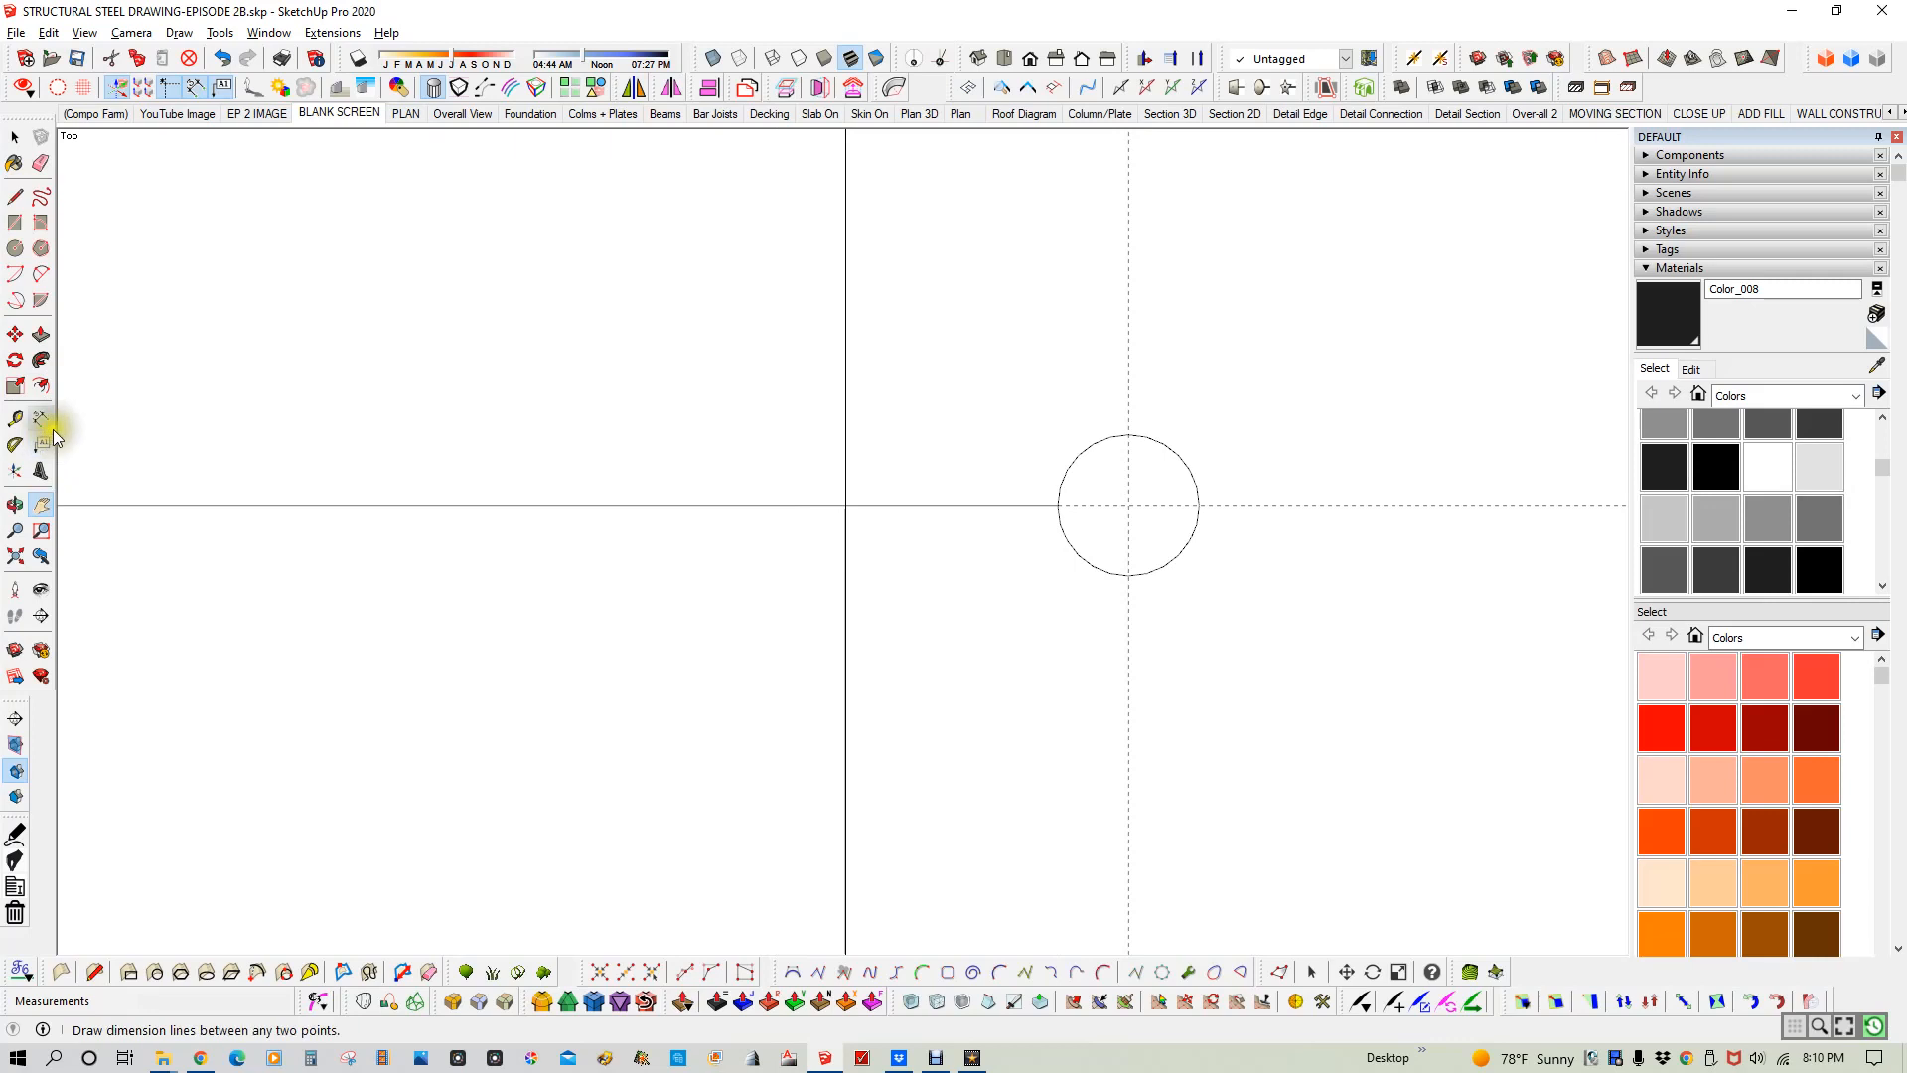
left_click(41, 469)
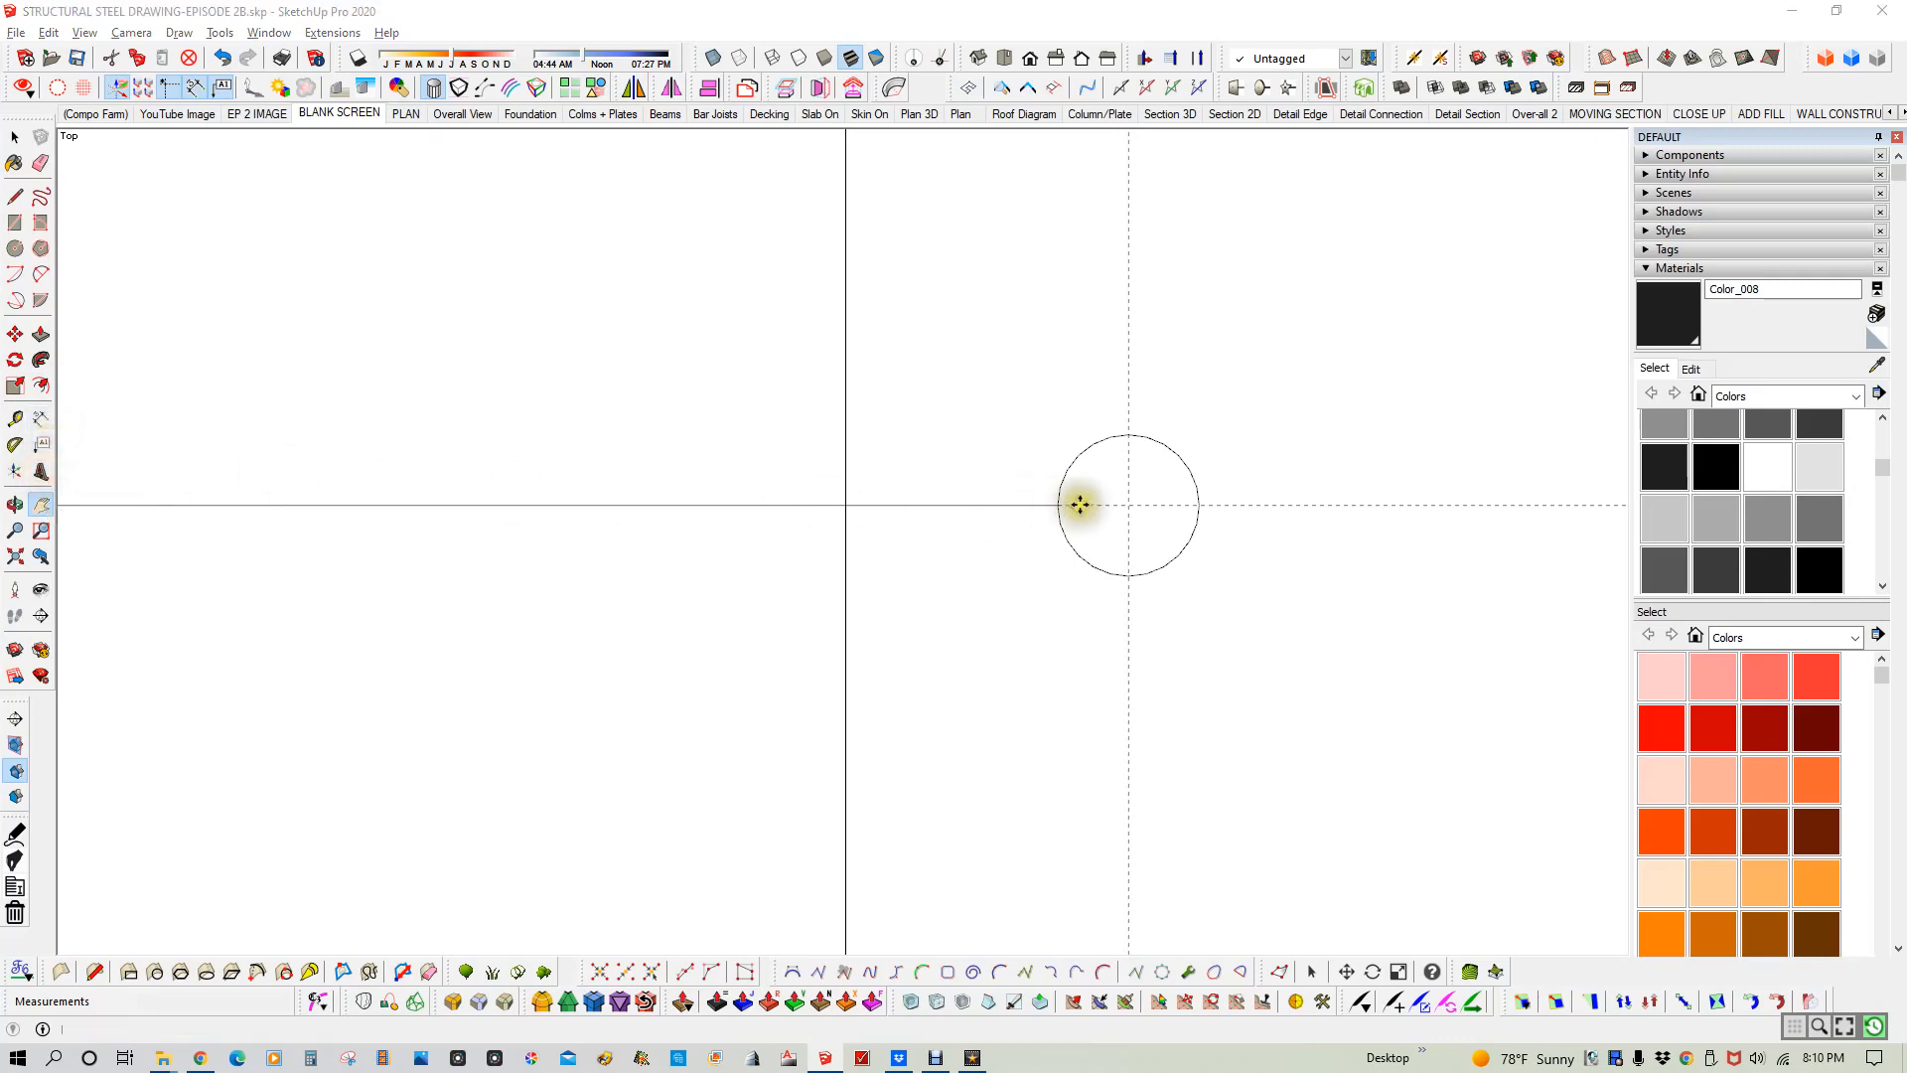
left_click(1094, 617)
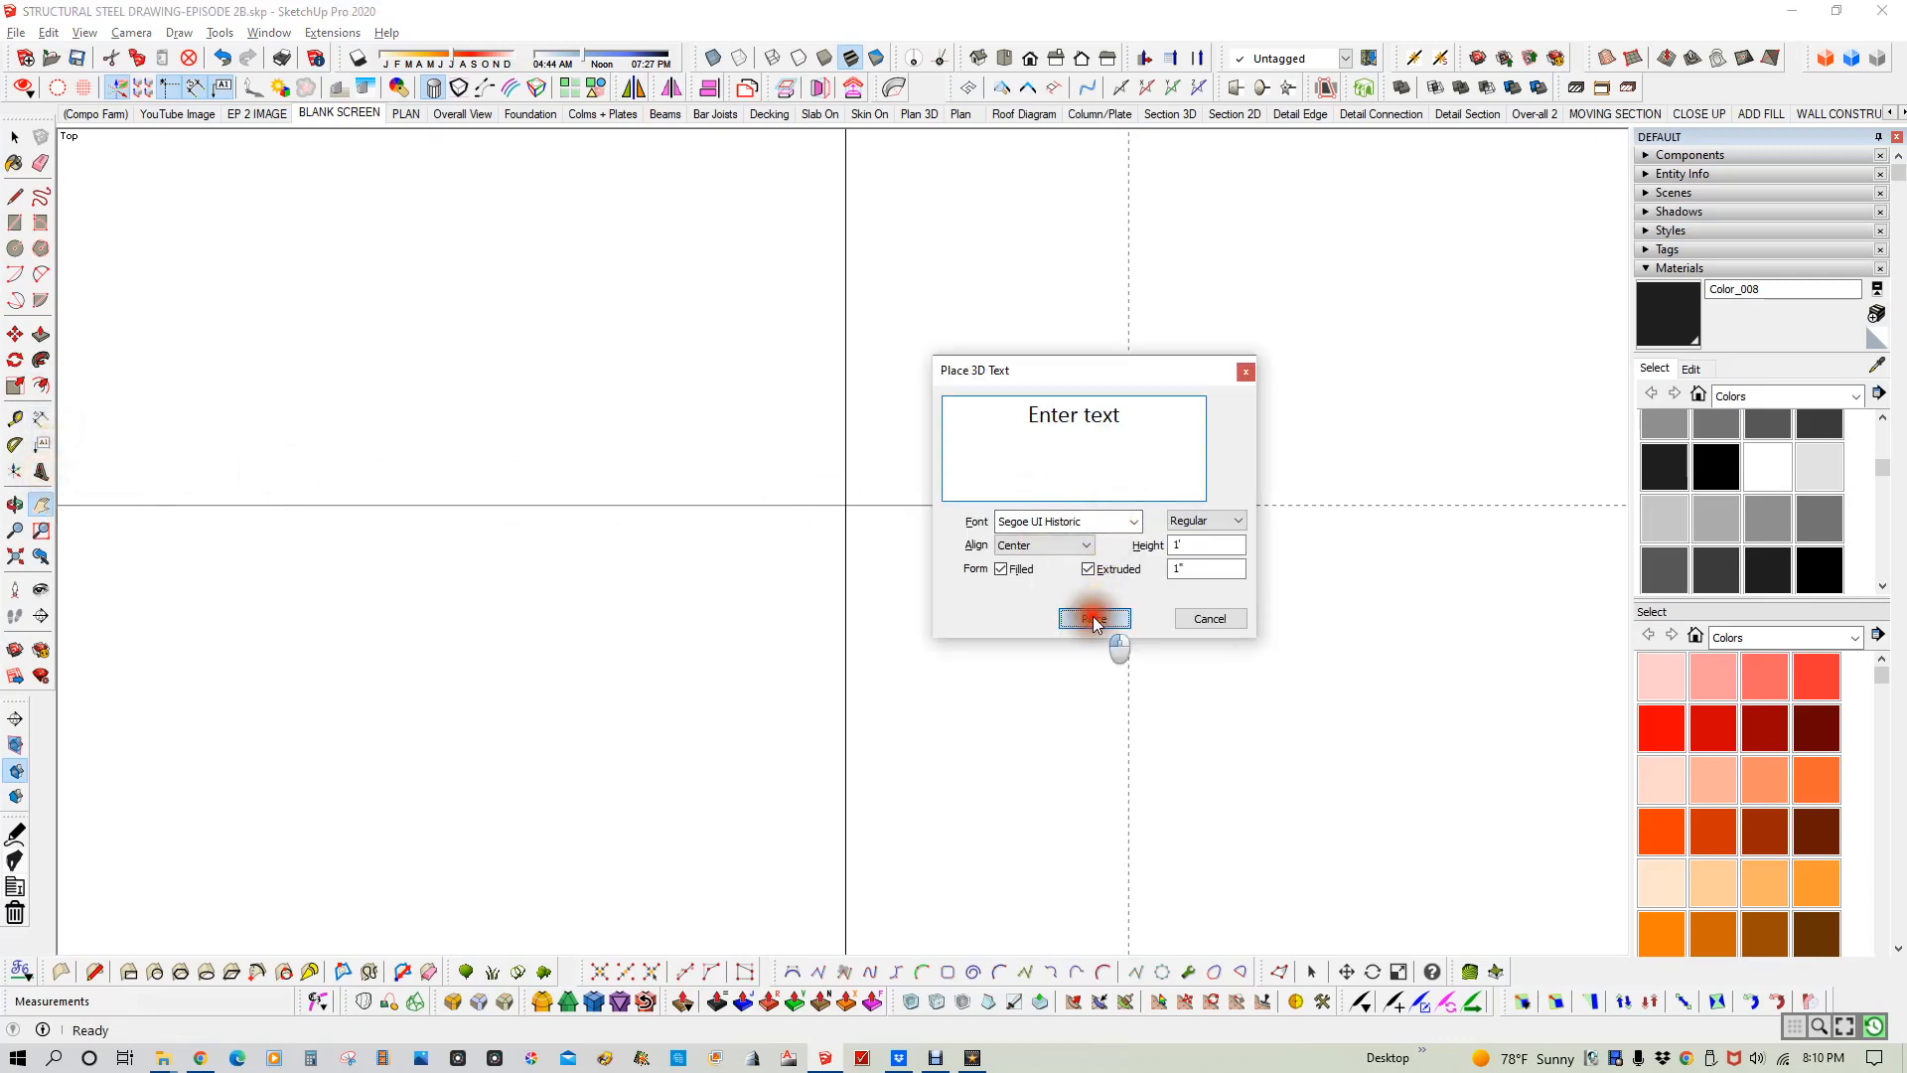
key("Escape")
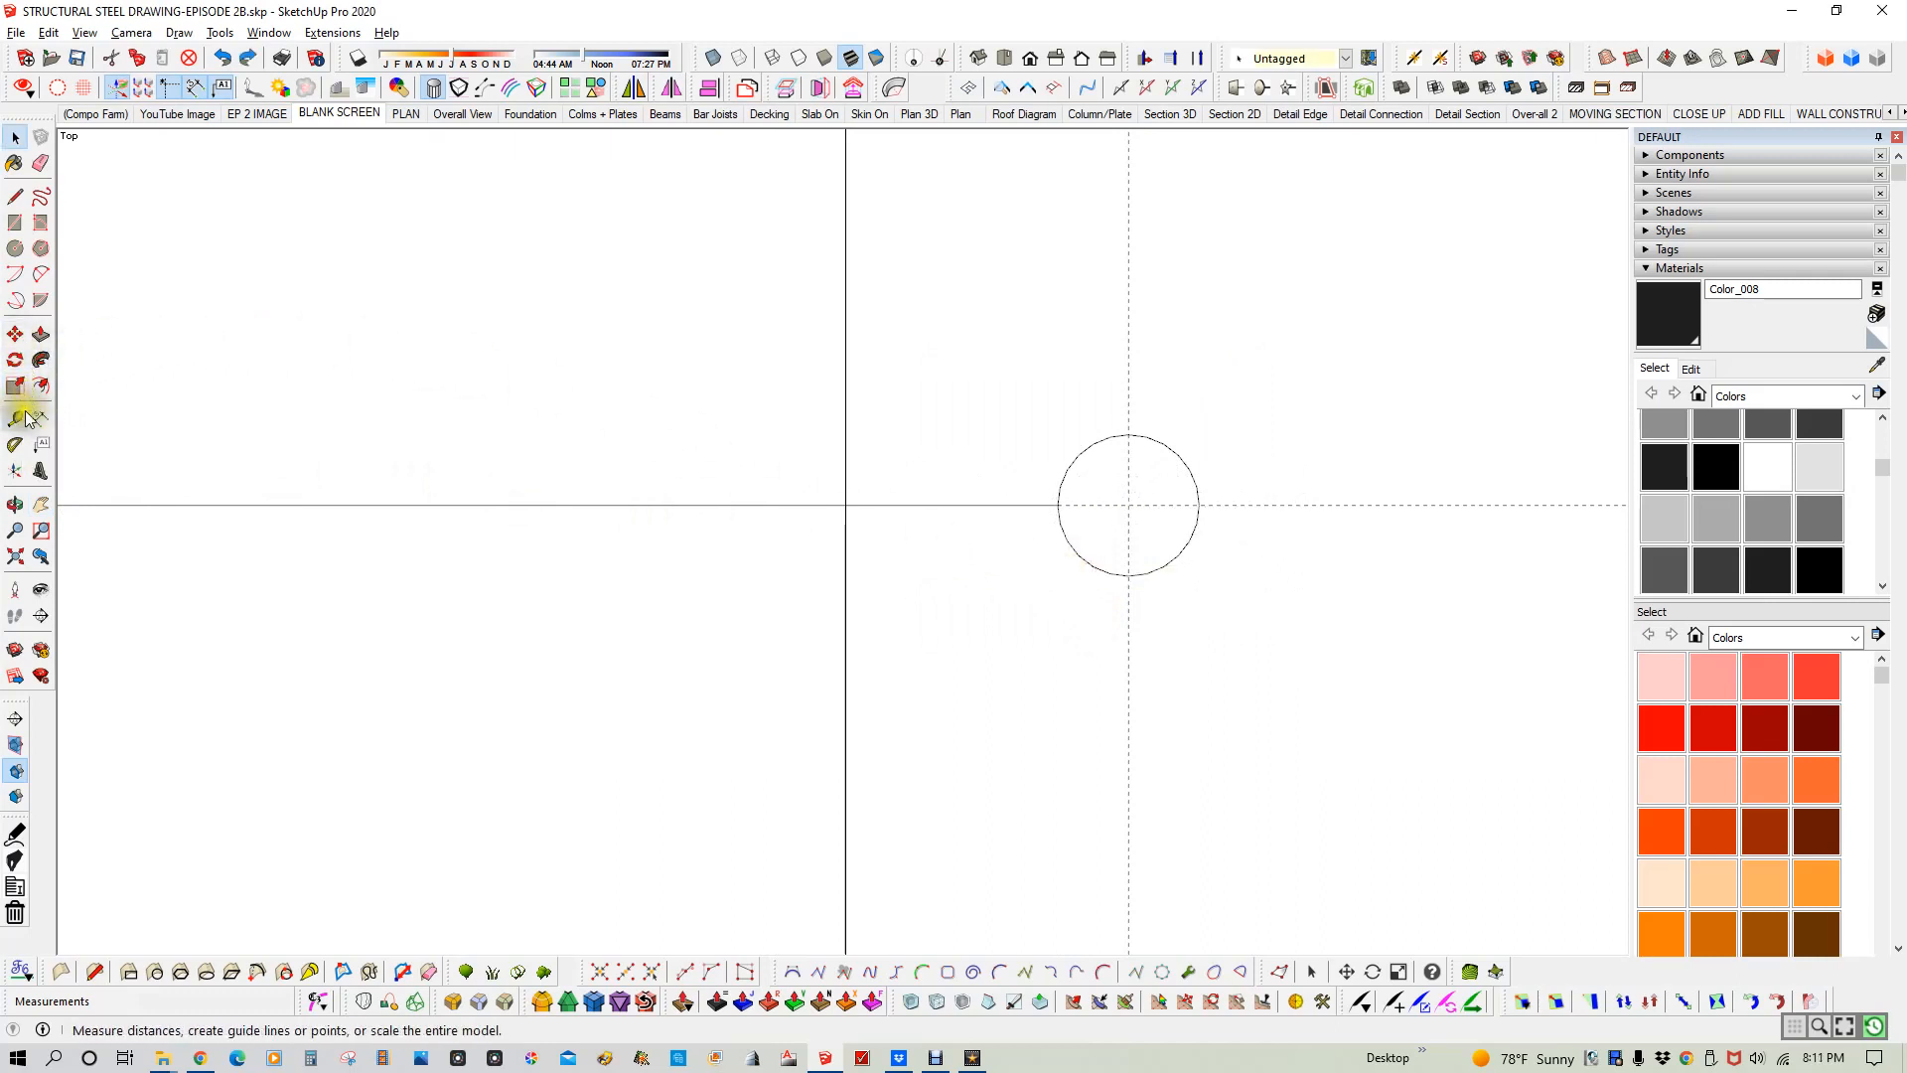
- Place the 3D text "3", 1' high and extruded 1", inside the third bubble of the long side
left_click(41, 463)
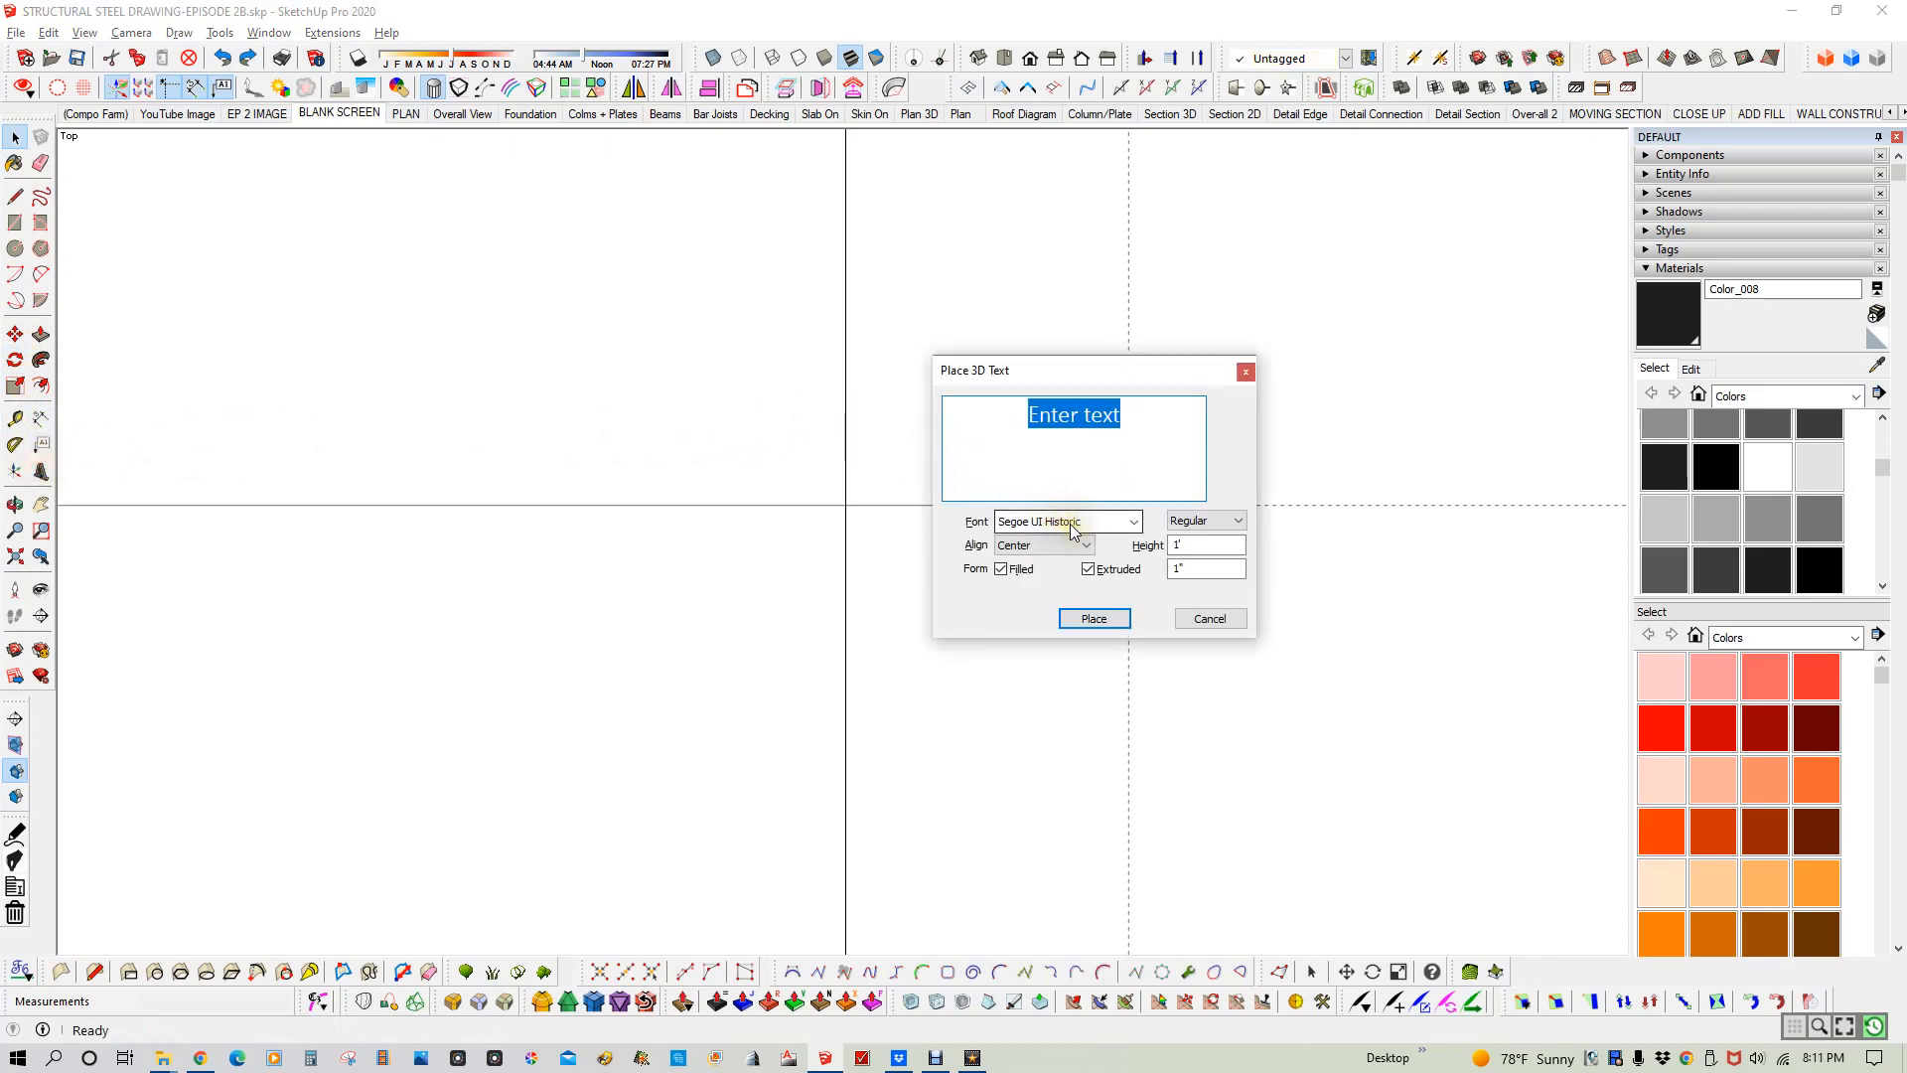
type("3")
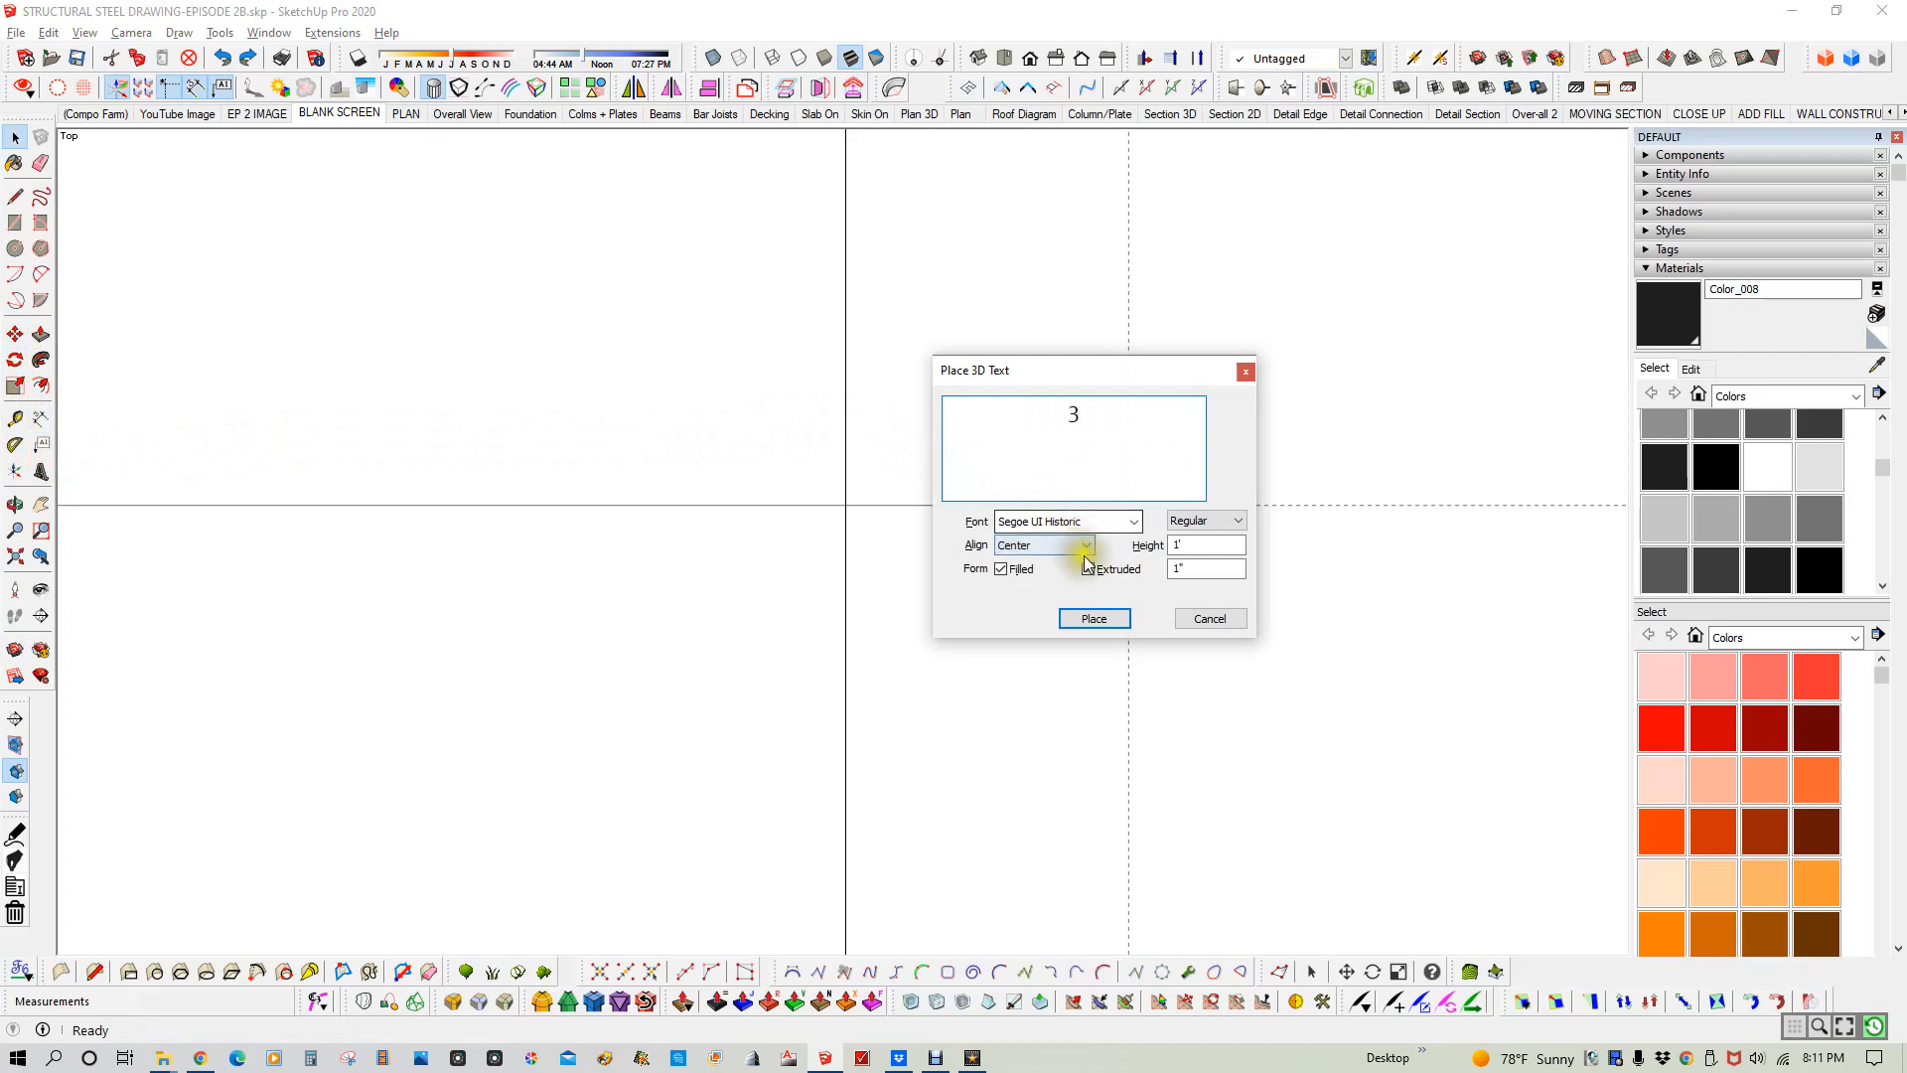
left_click(1094, 618)
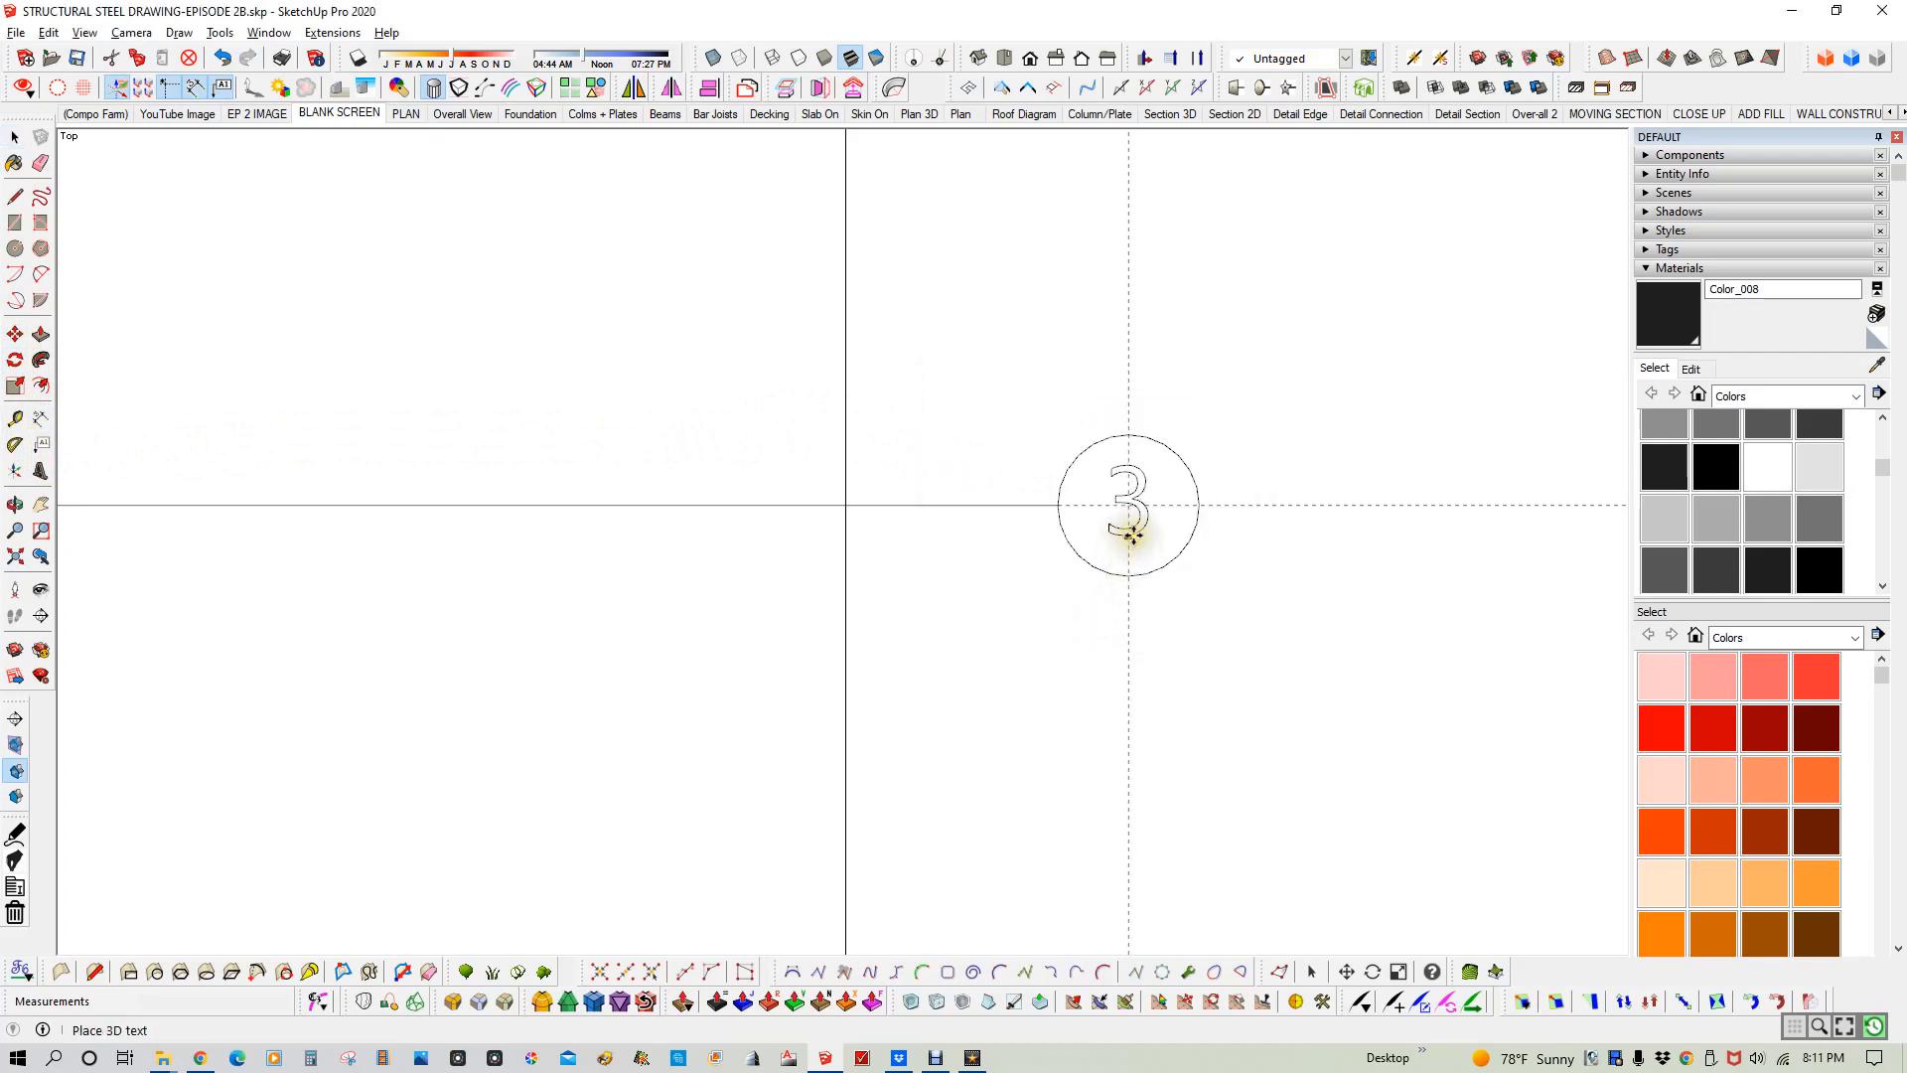
left_click(1131, 542)
- Rotate the number 3 counterclockwise by 90° inside the third bubble of the long side
scroll(1139, 538, "up", 4)
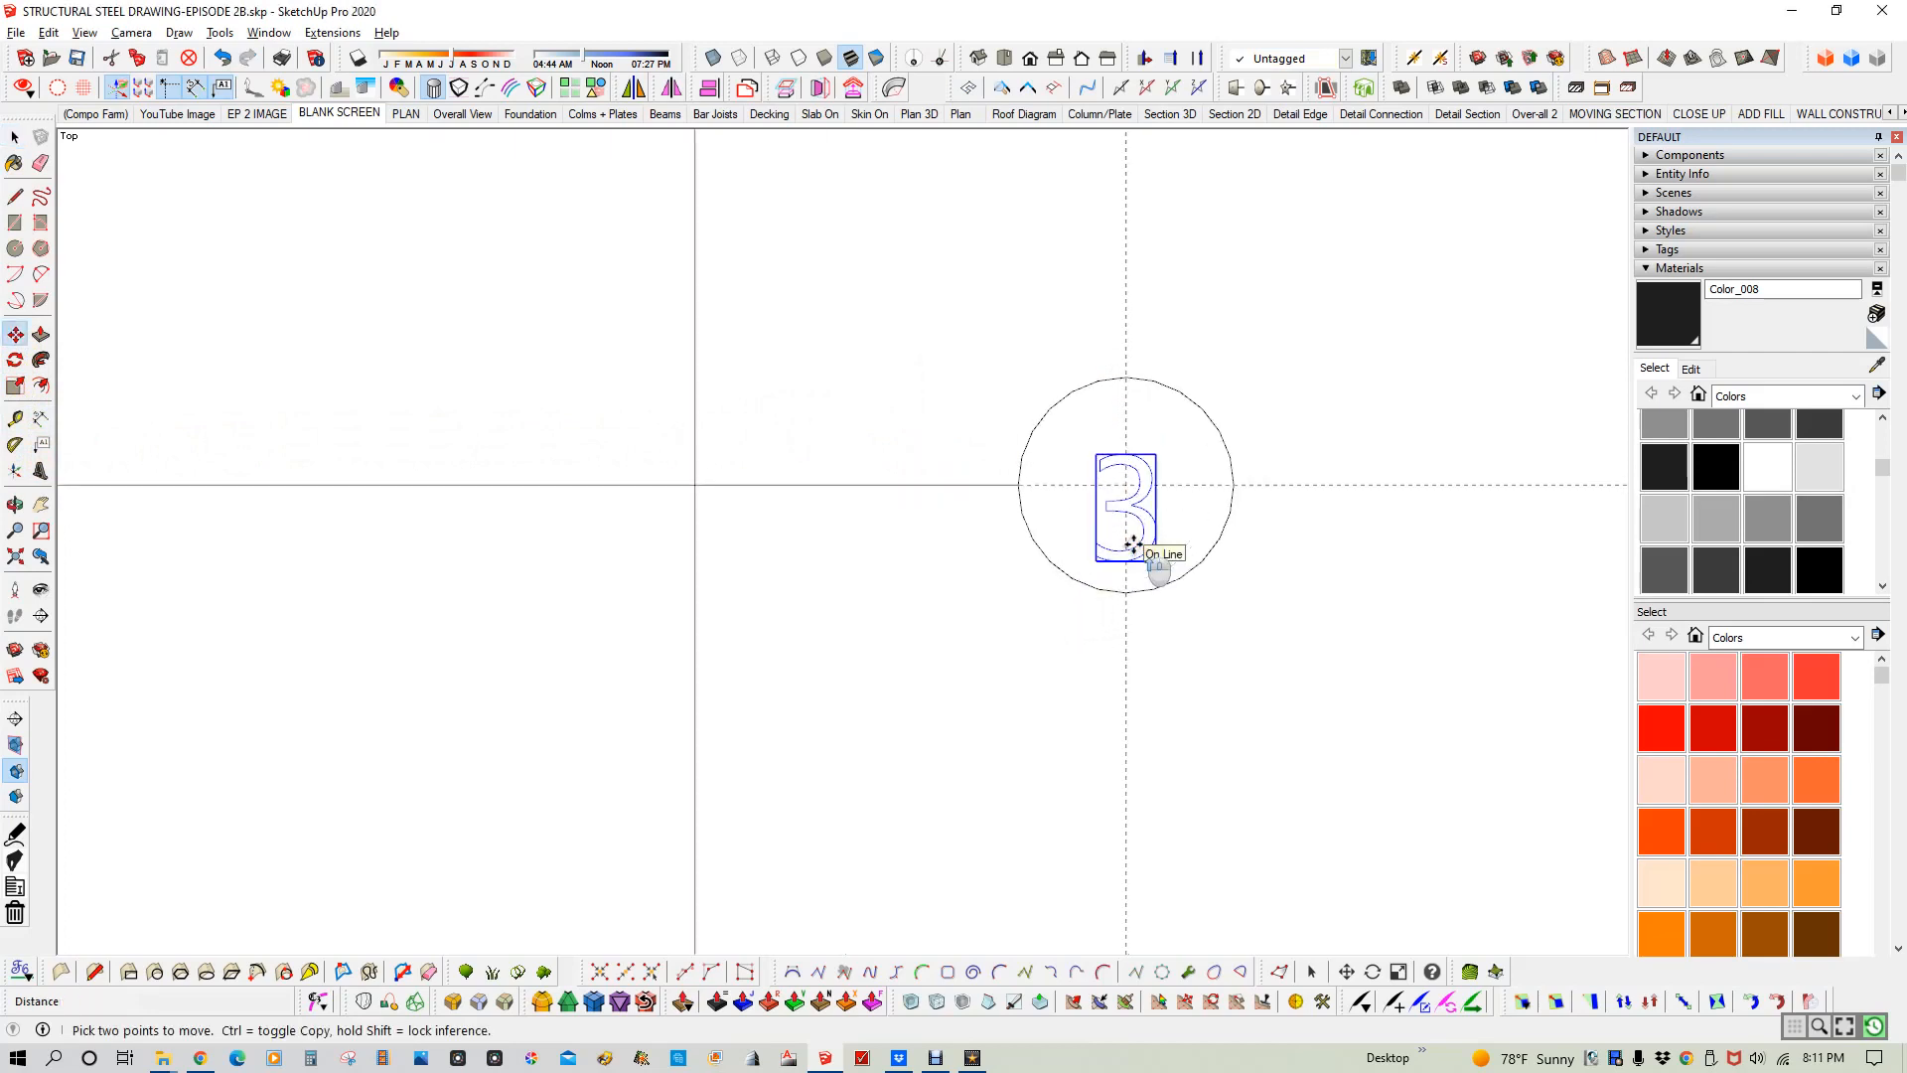
key("q")
left_click(1123, 493)
left_click(1149, 493)
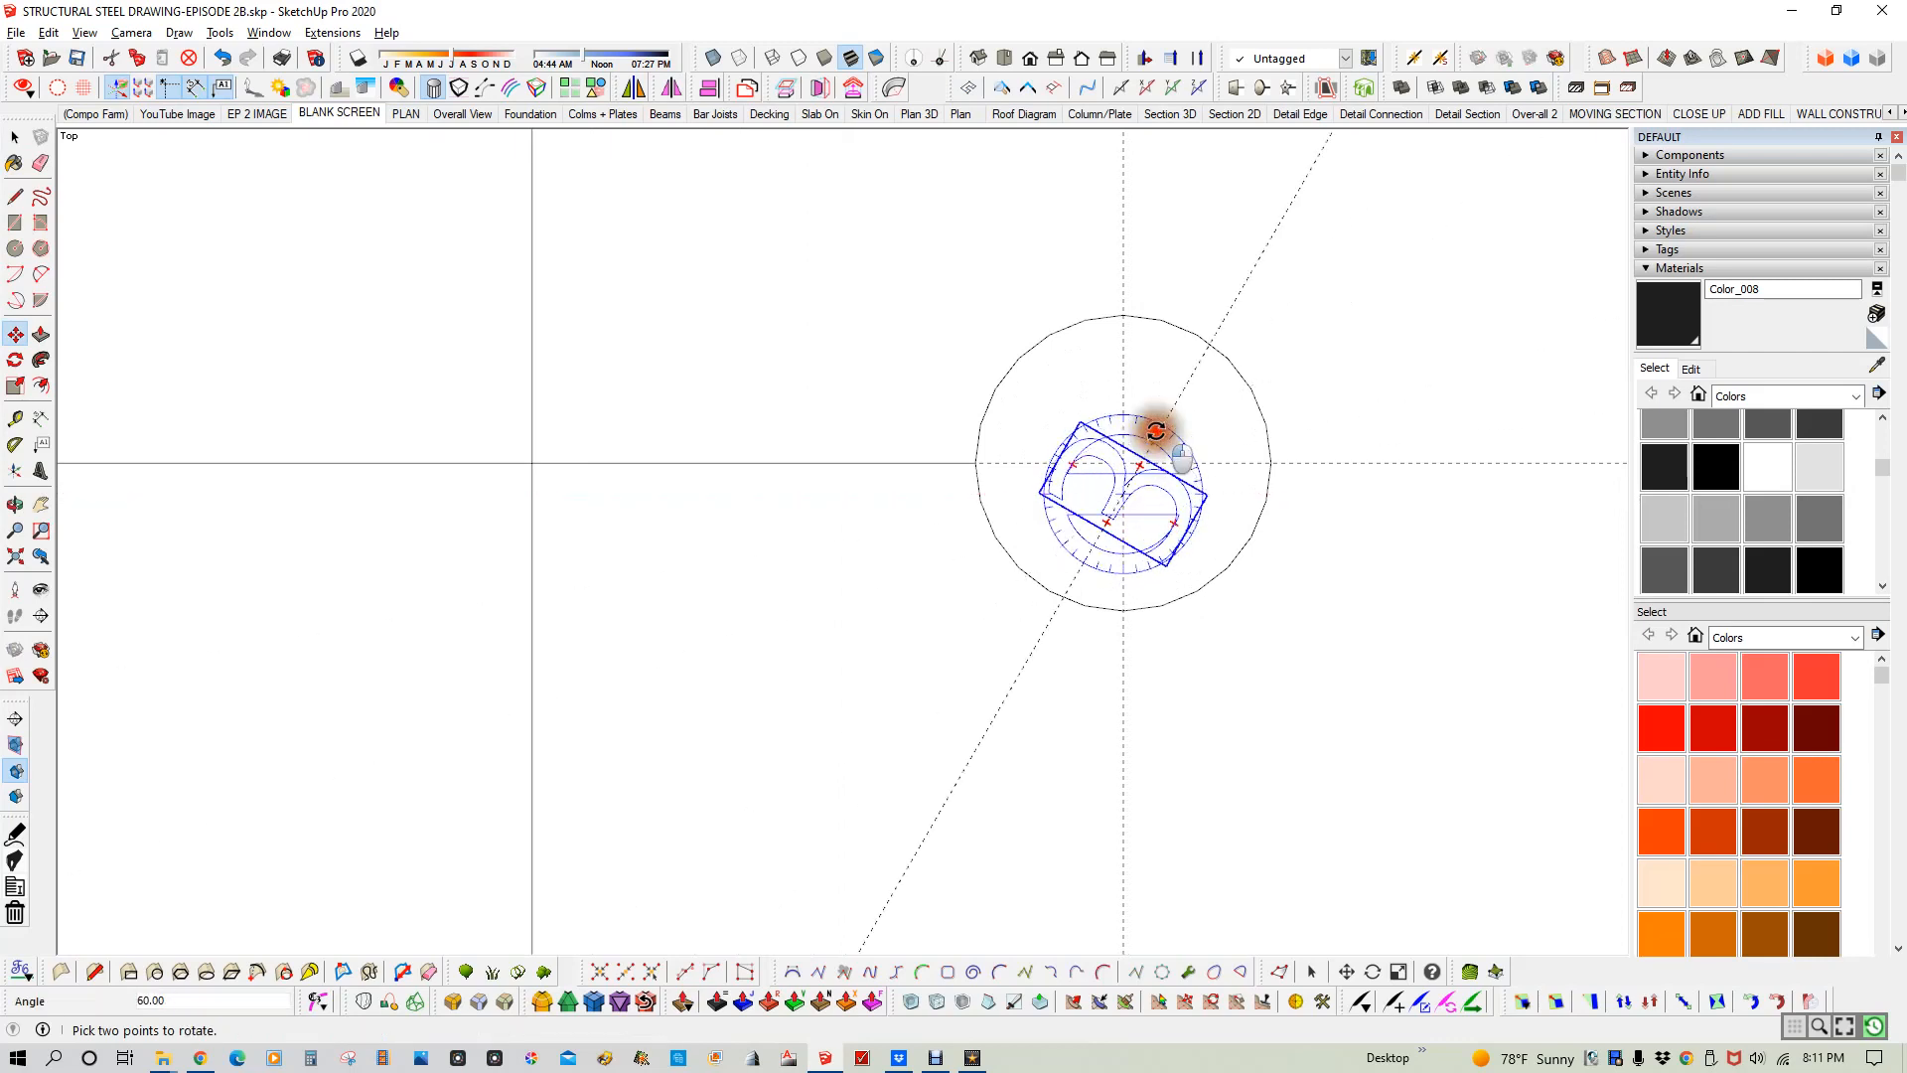
left_click(1122, 387)
- Move the rotated number 3 along the long side's direction to center it on the third bubble's grid line
key("m")
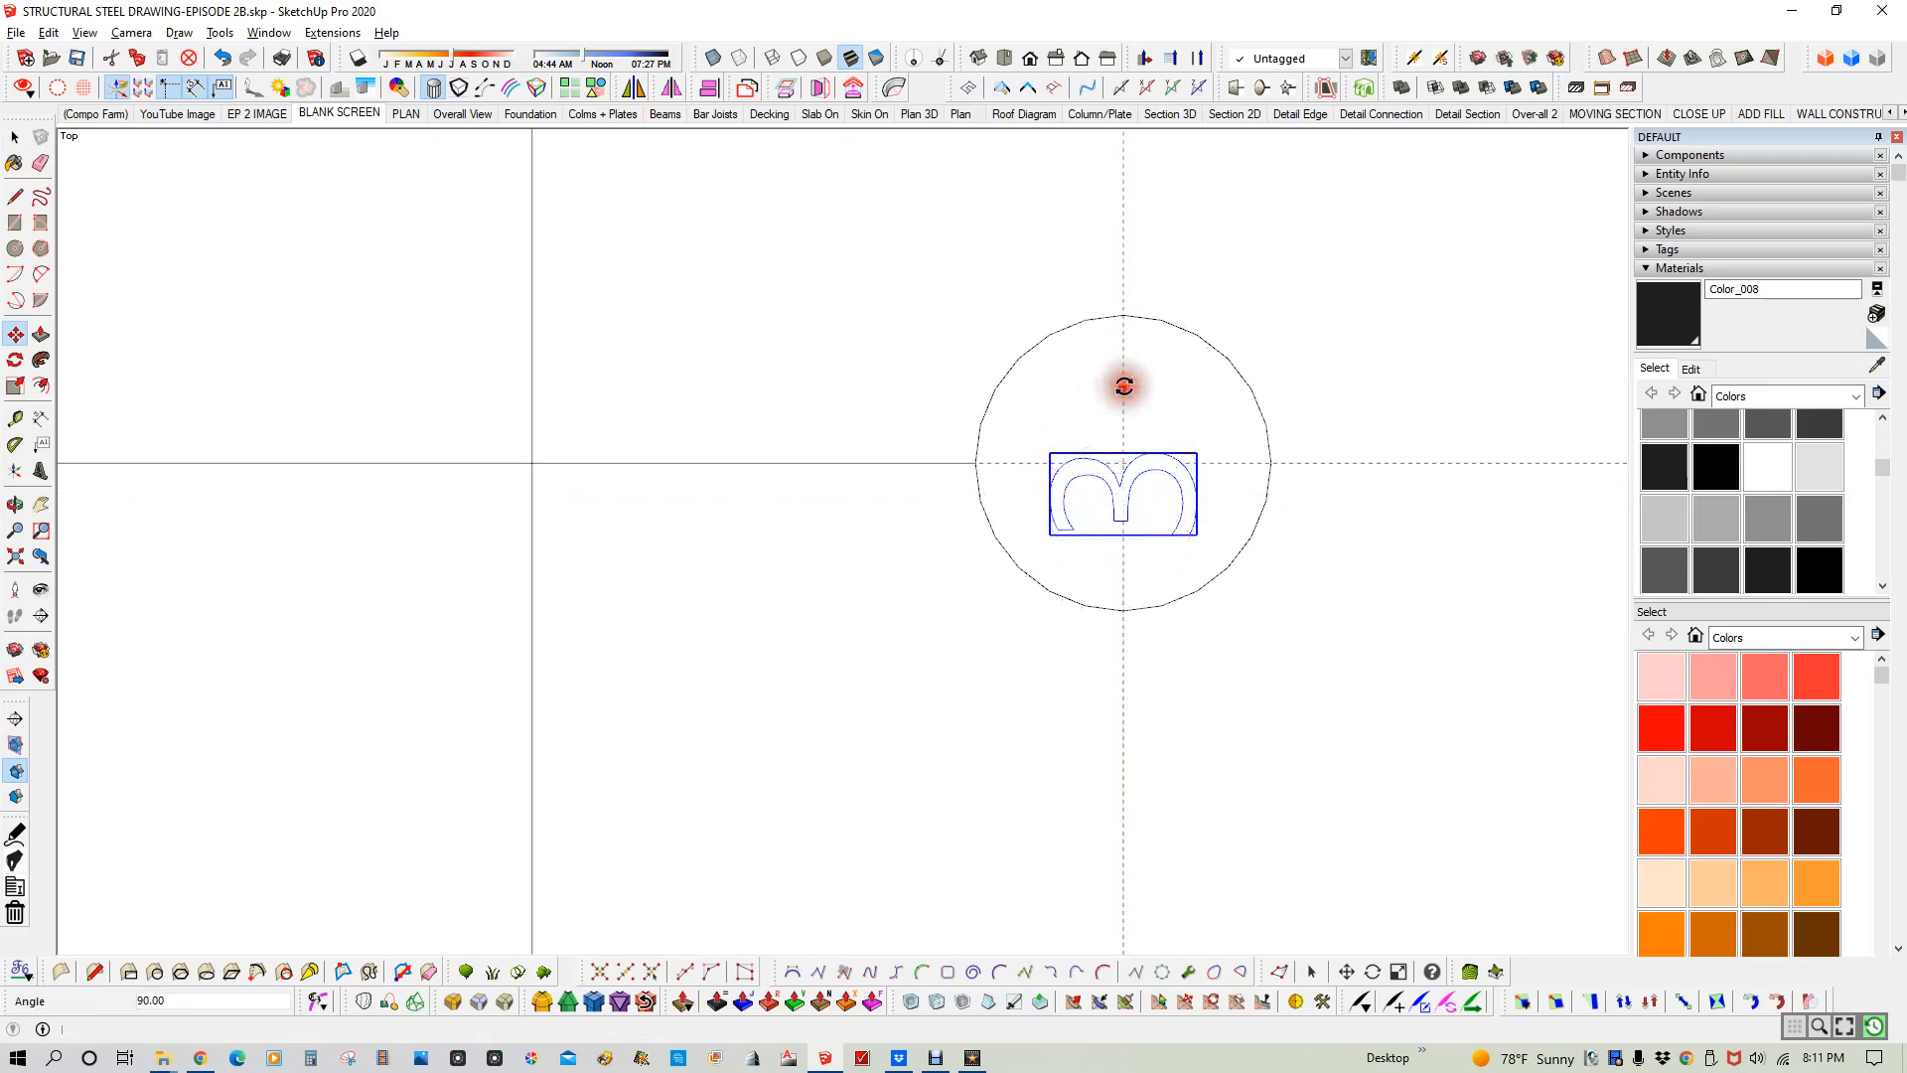
left_click(1108, 536)
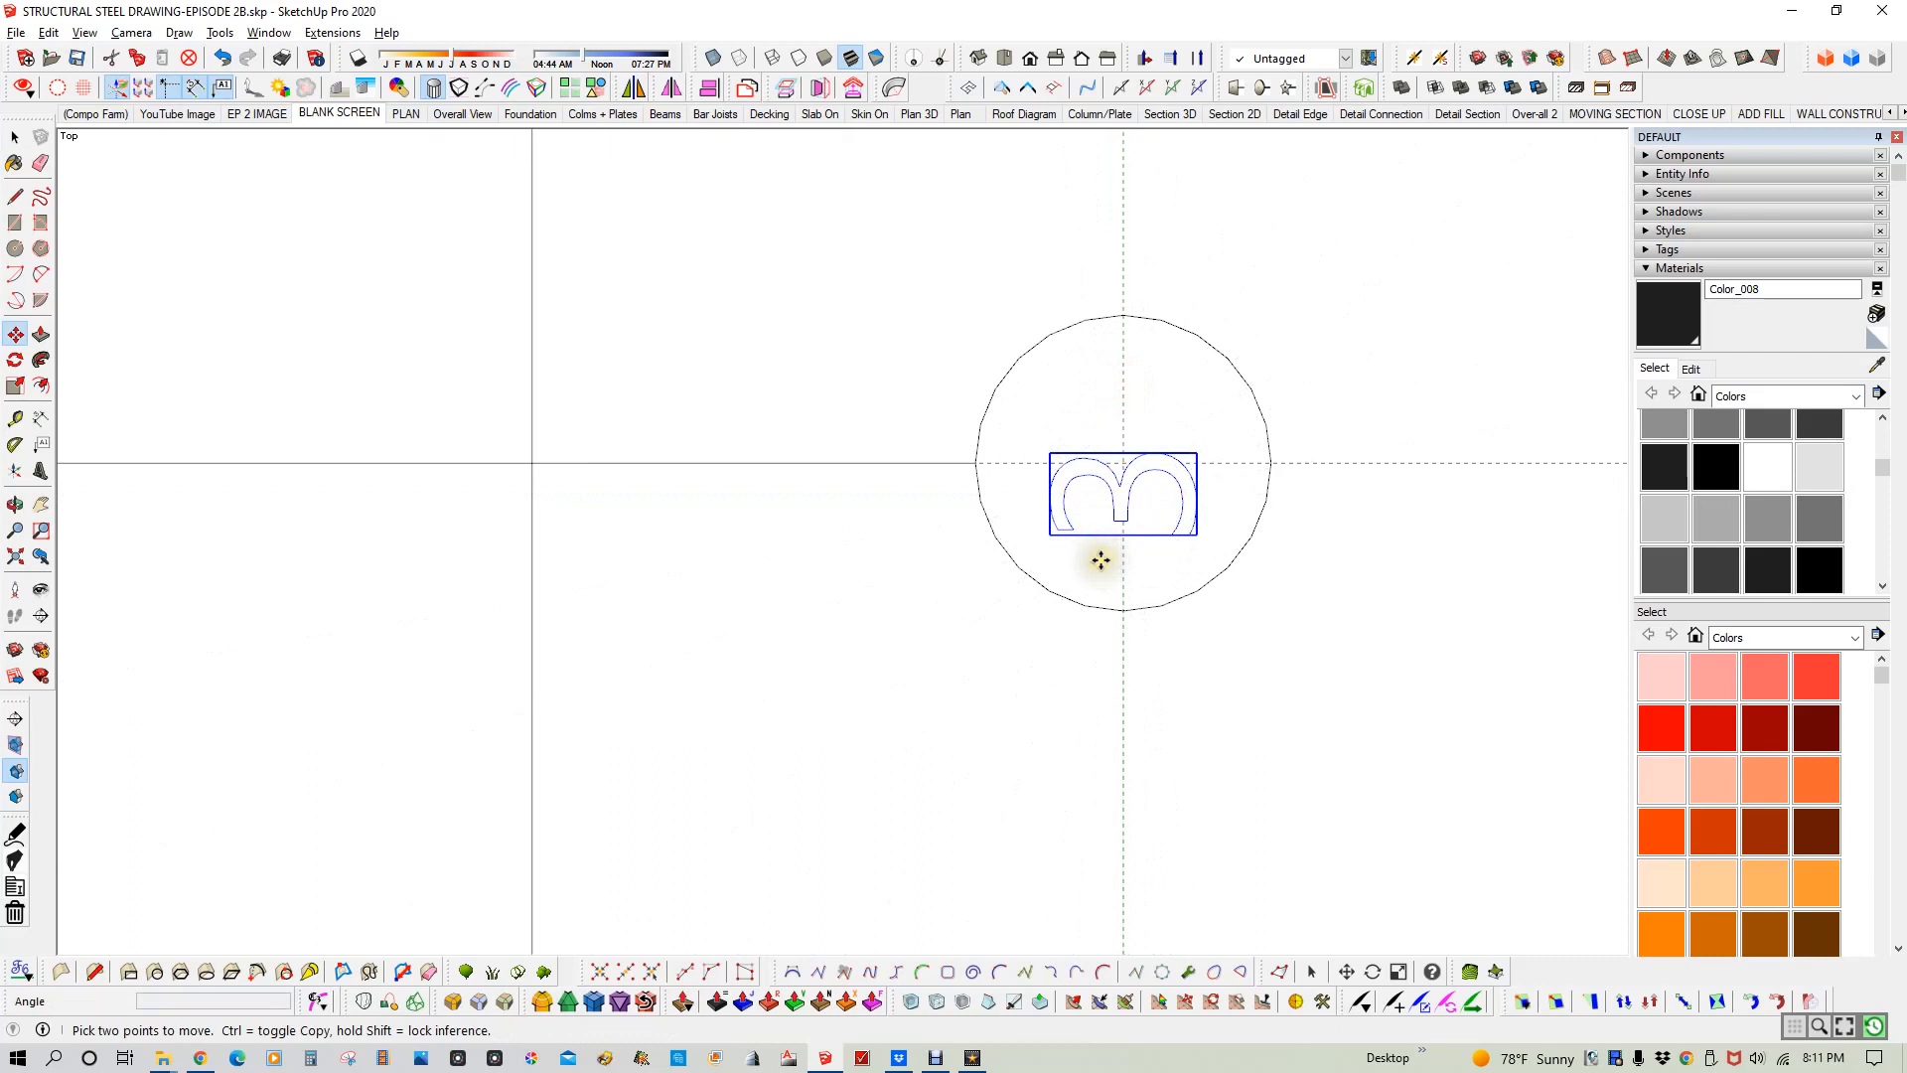
type("1/8\"")
key("Return")
left_click_drag(1100, 547, 1096, 531)
left_click(1096, 532)
key("space")
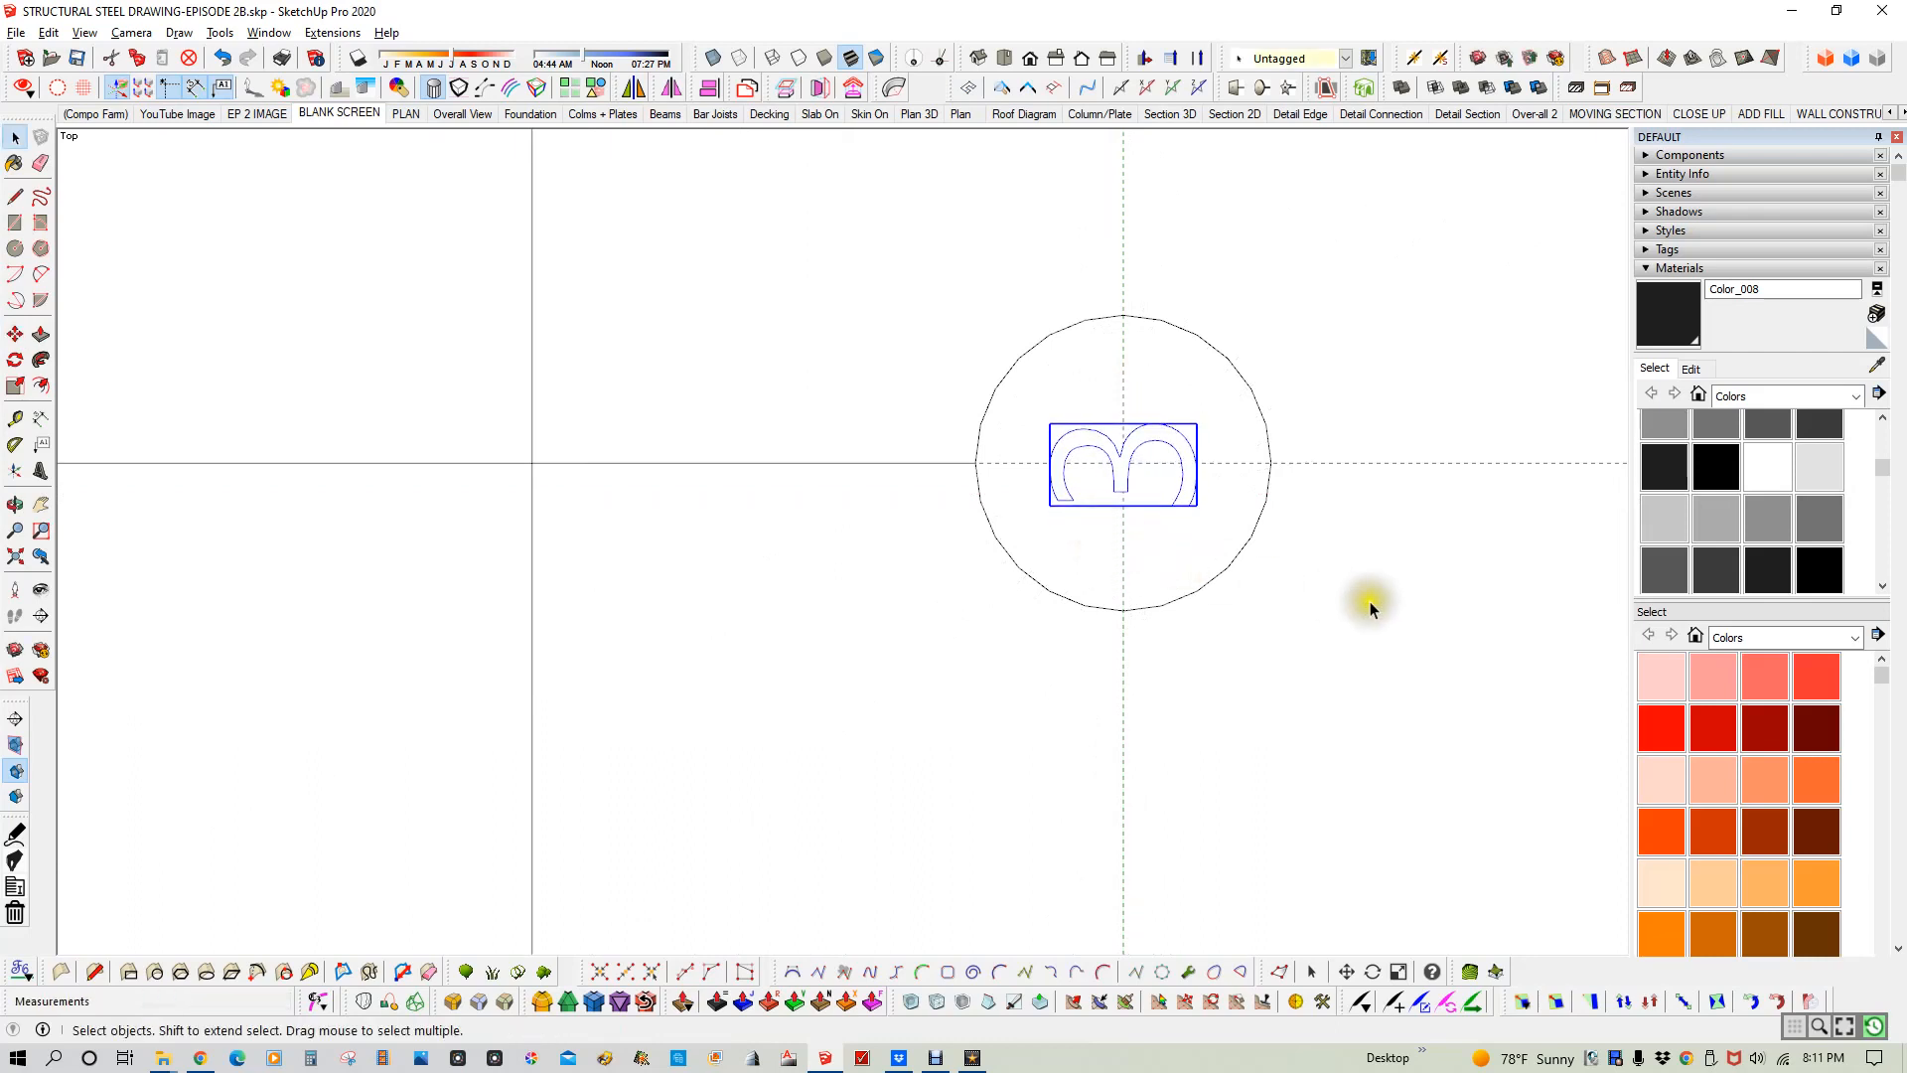
- Paint the number 3 with the dark grey material Color_008
left_click(1773, 571)
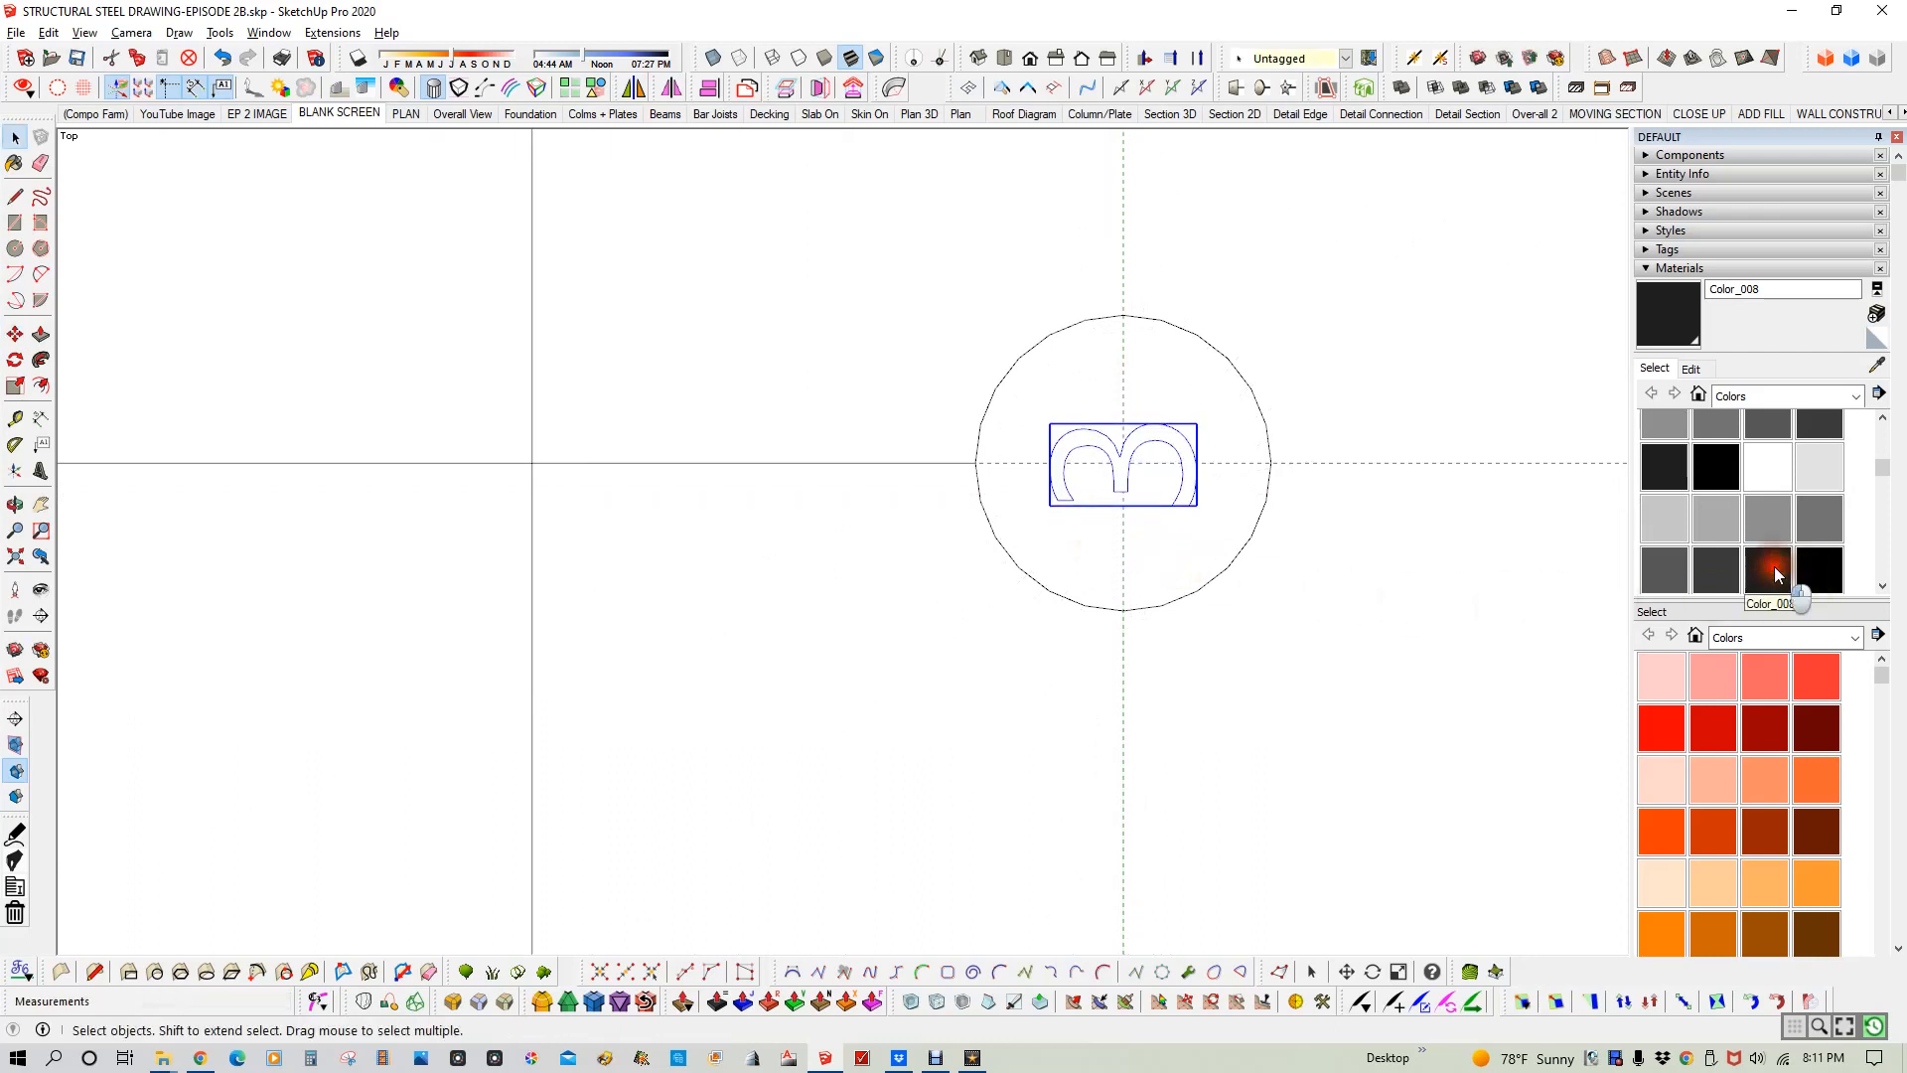
left_click(1189, 444)
key("space")
left_click(1197, 683)
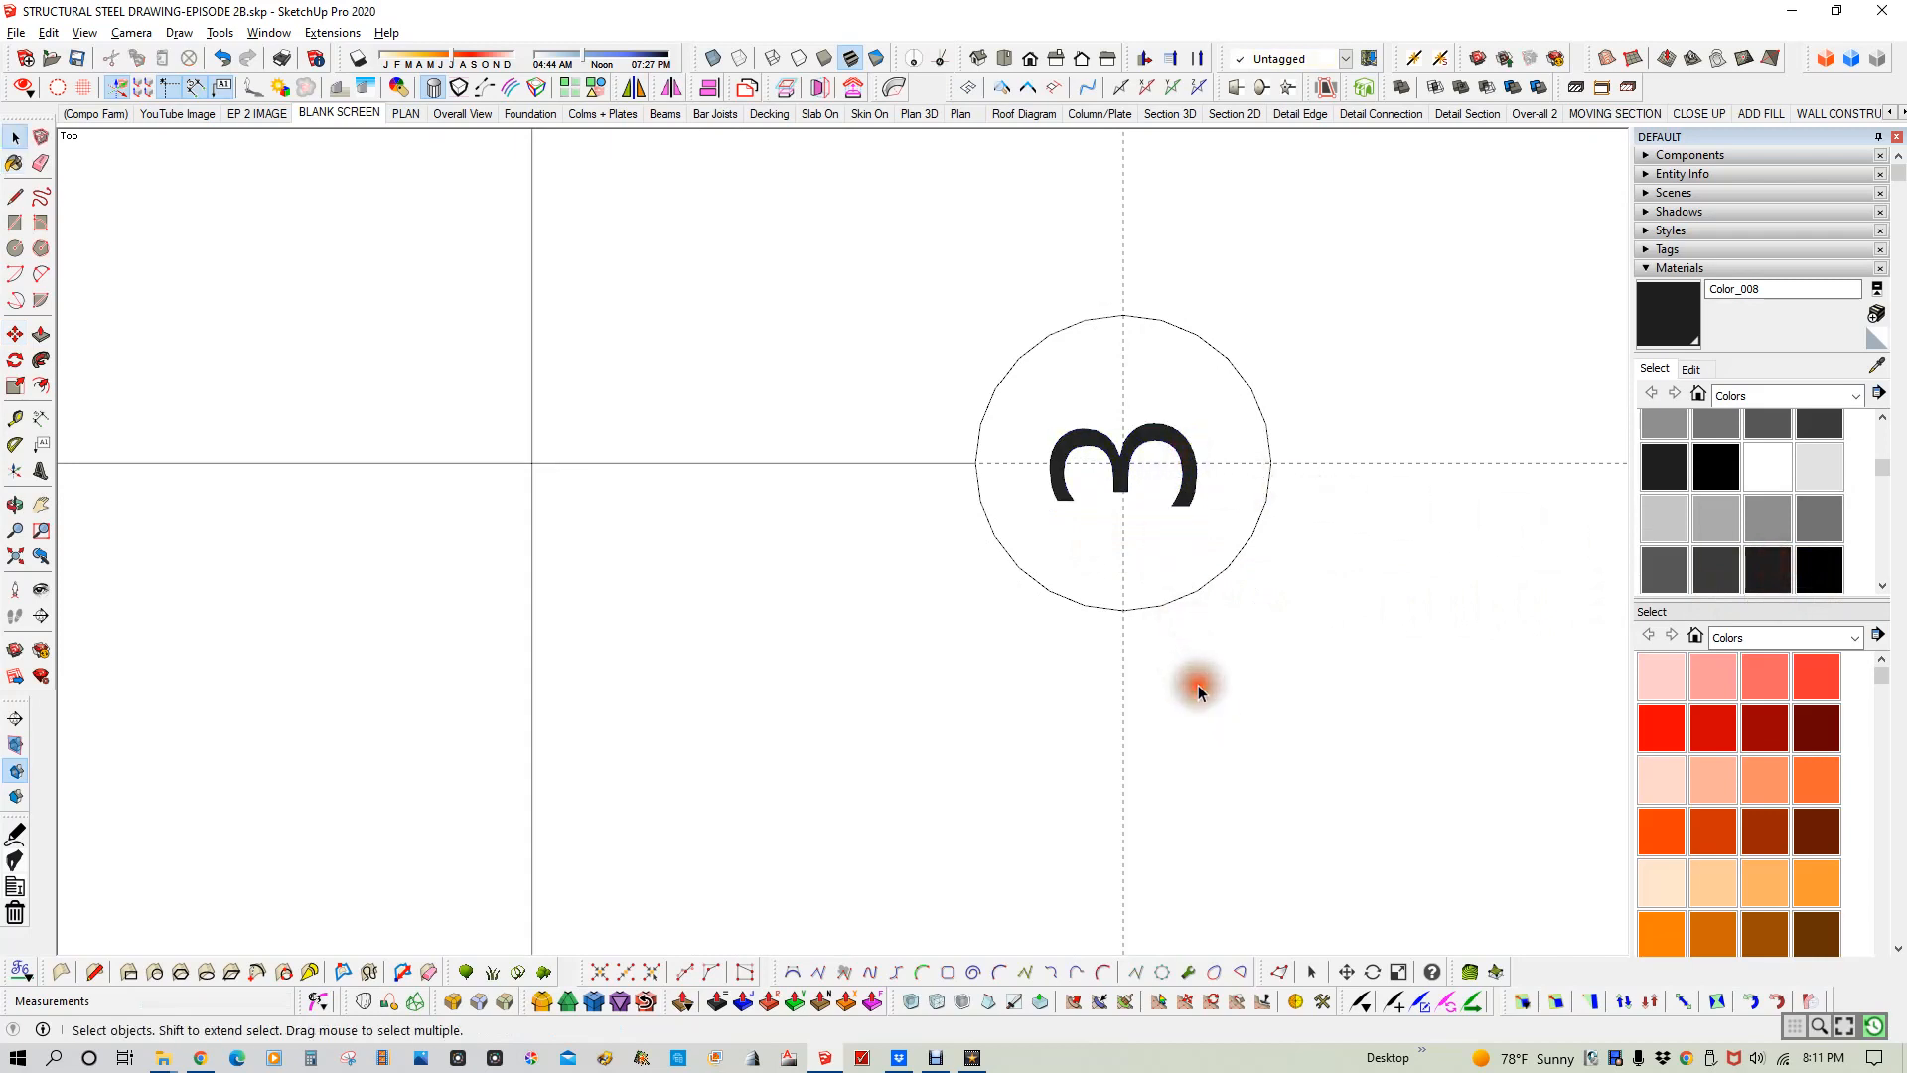
- Place the 3D text "4" inside the fourth bubble of the long side
scroll(1197, 683, "down", 2)
scroll(1152, 709, "down", 5)
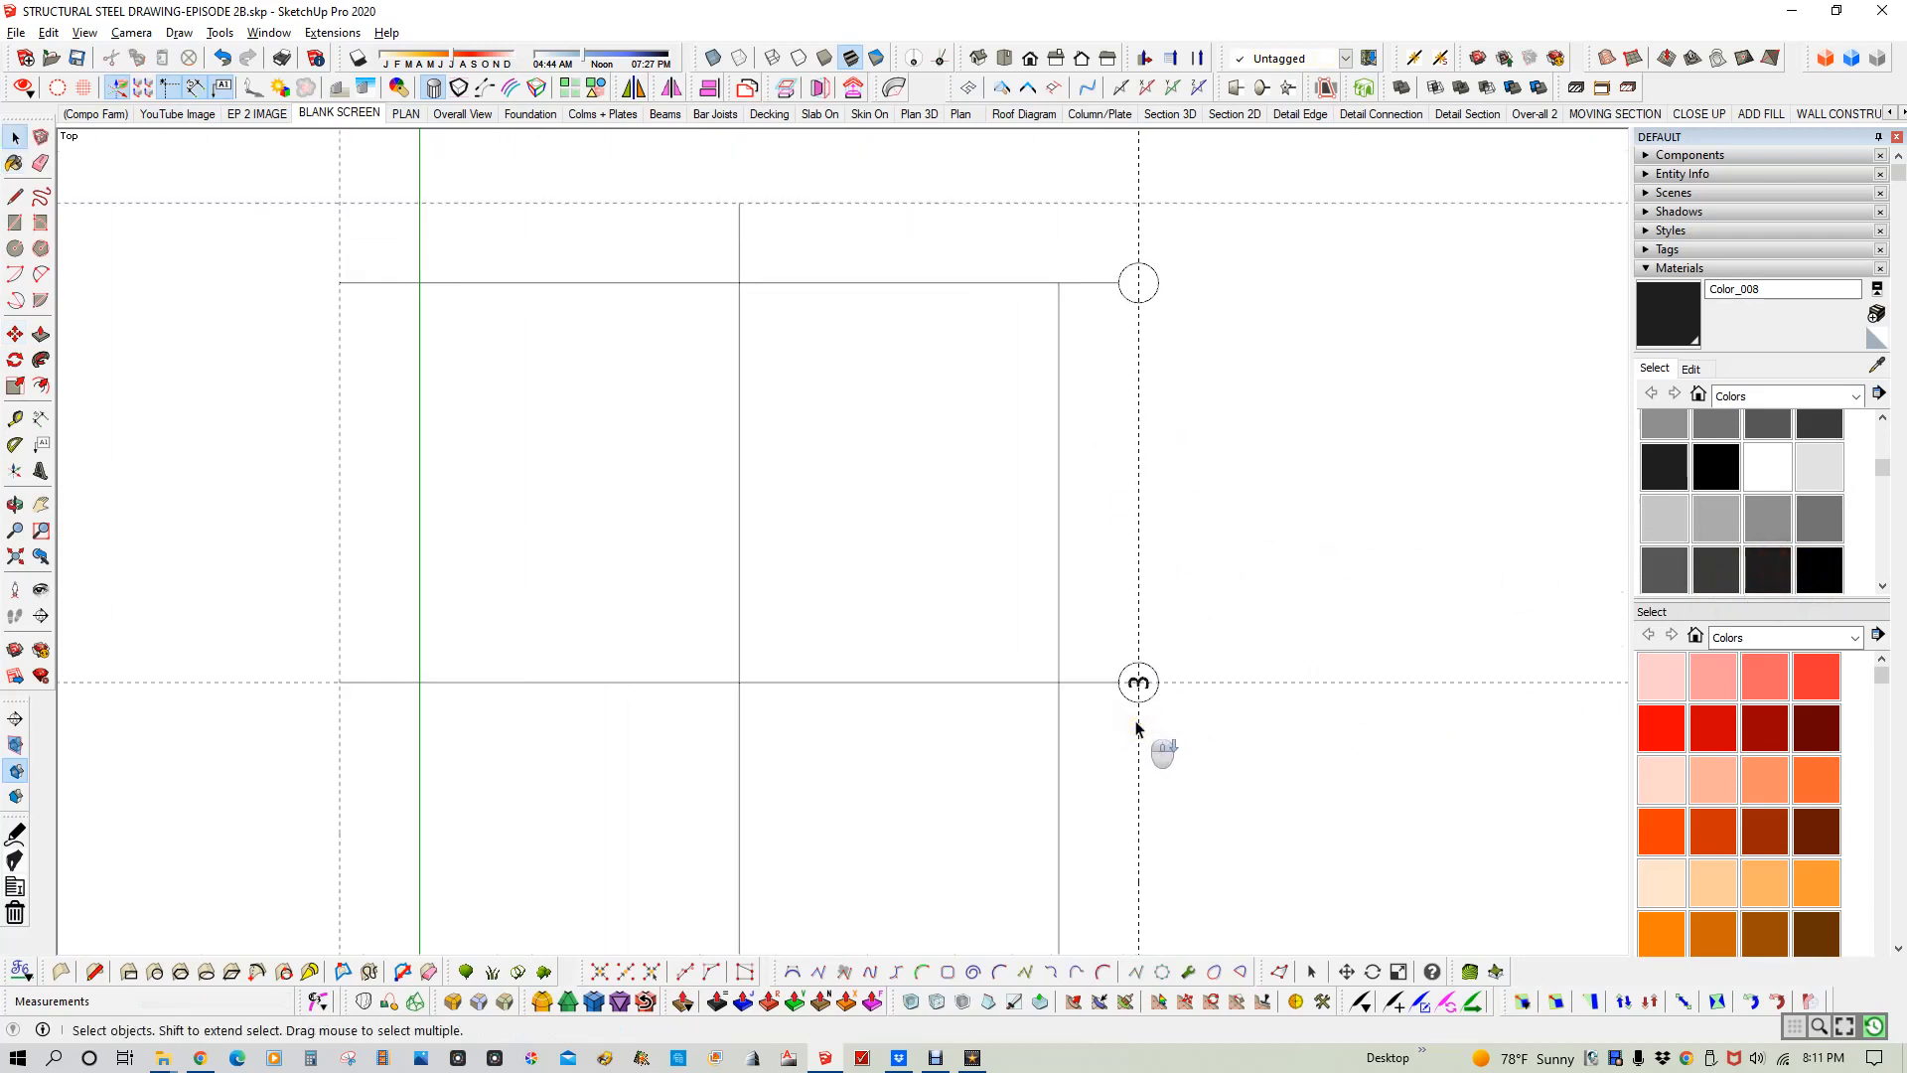
scroll(1176, 350, "up", 4)
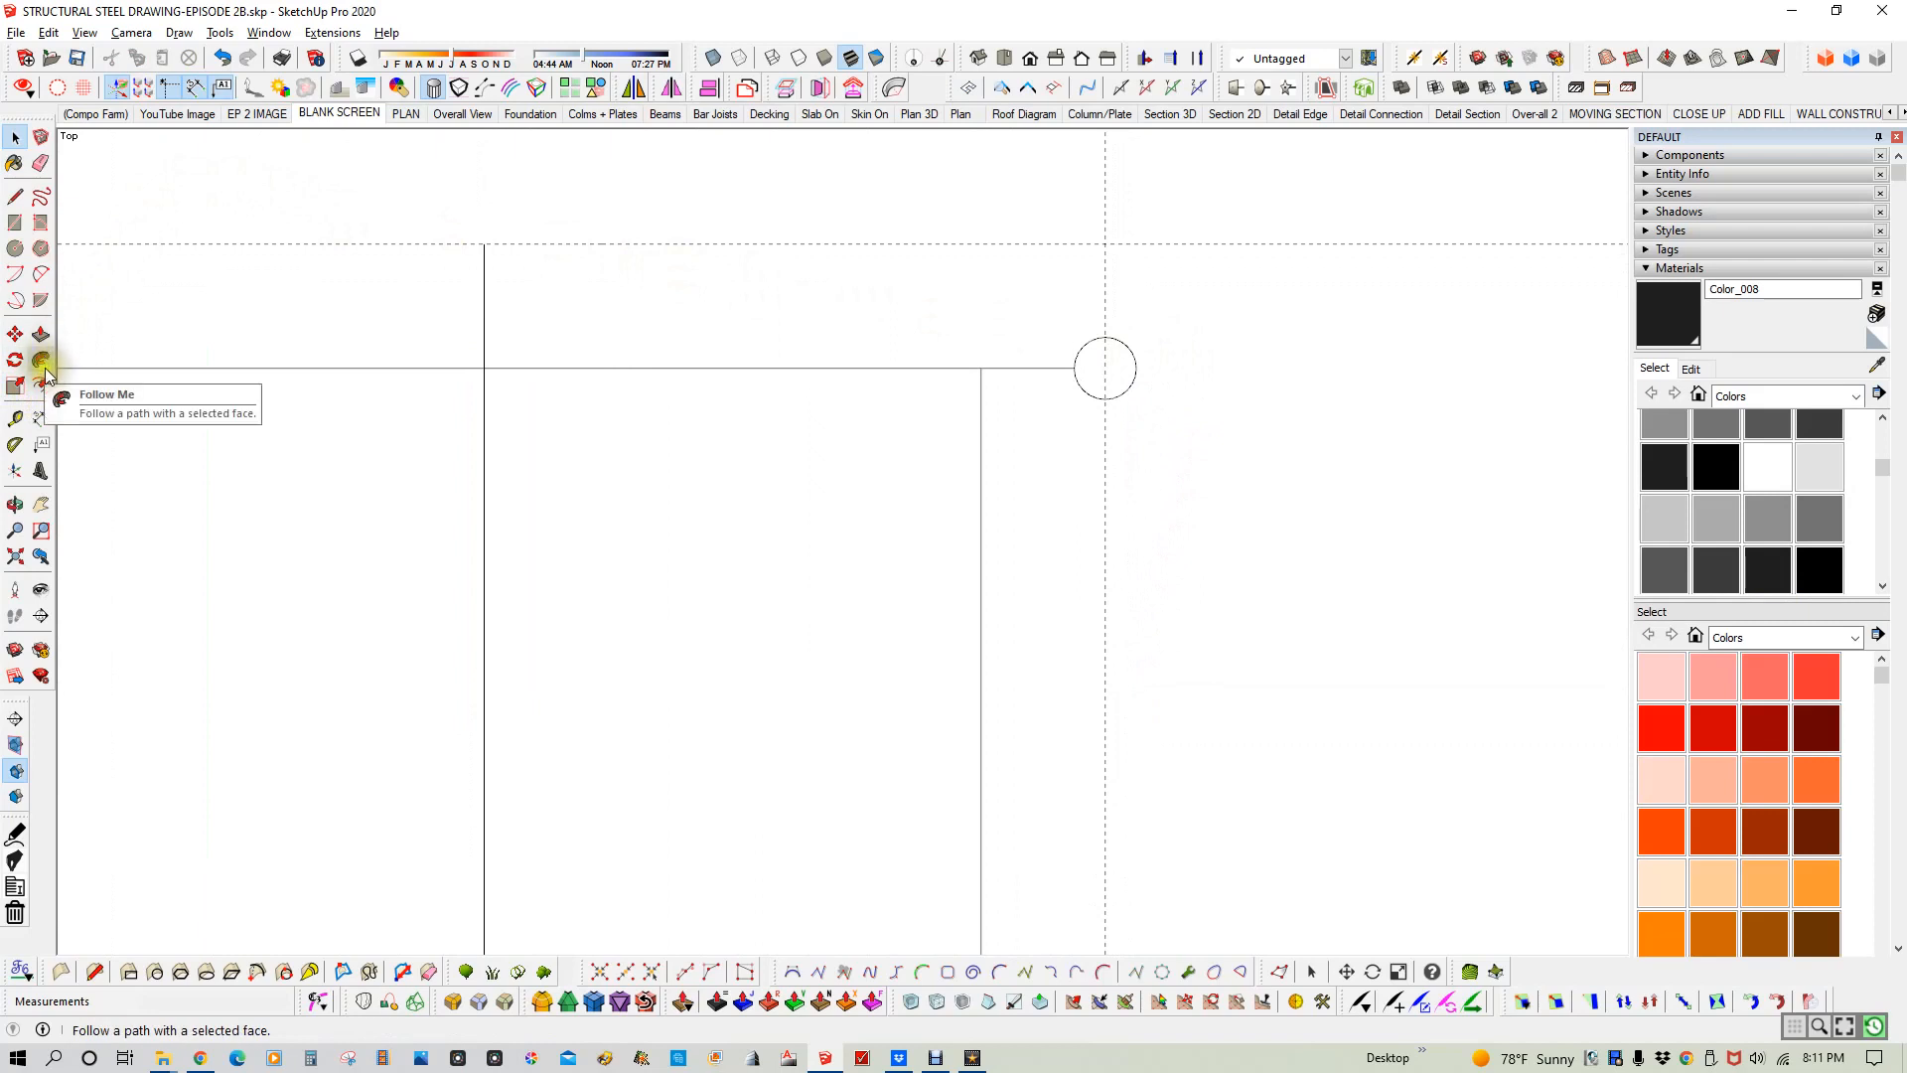
left_click(46, 466)
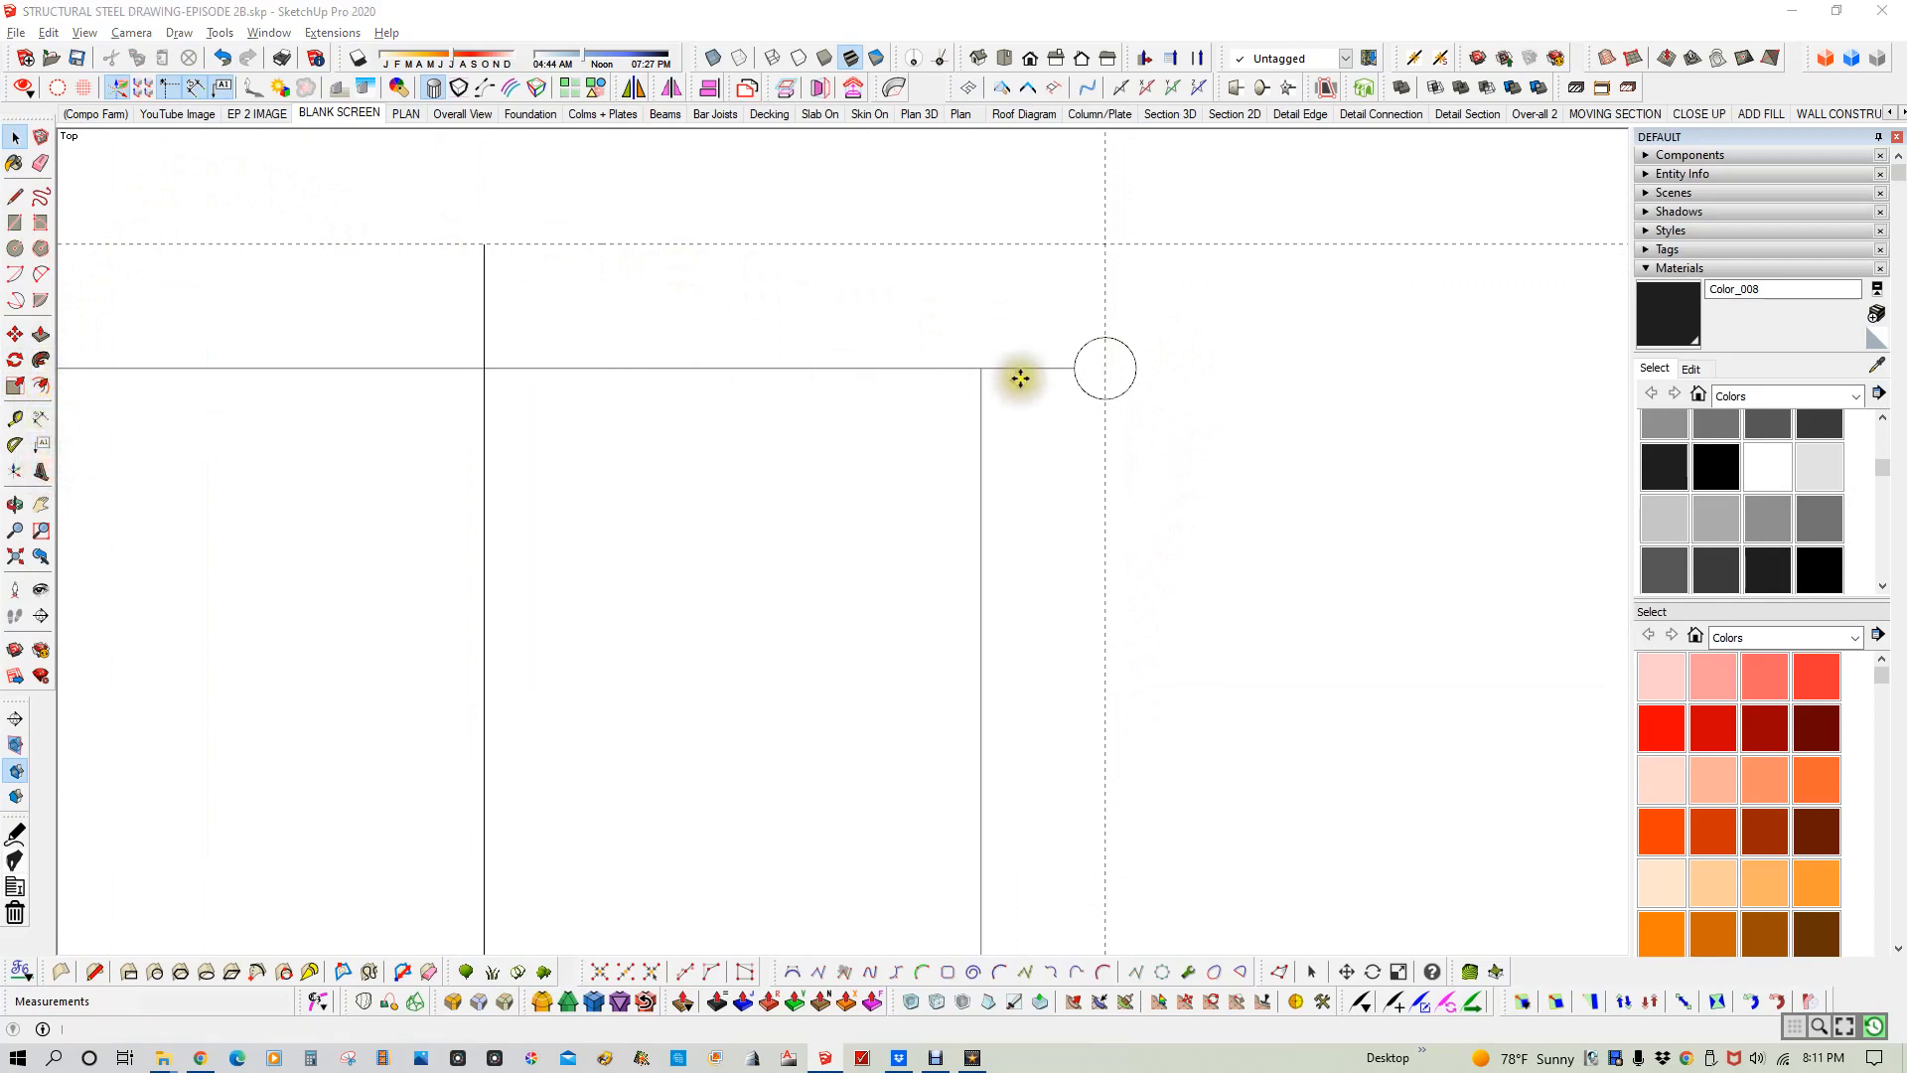
type("4")
left_click(1093, 617)
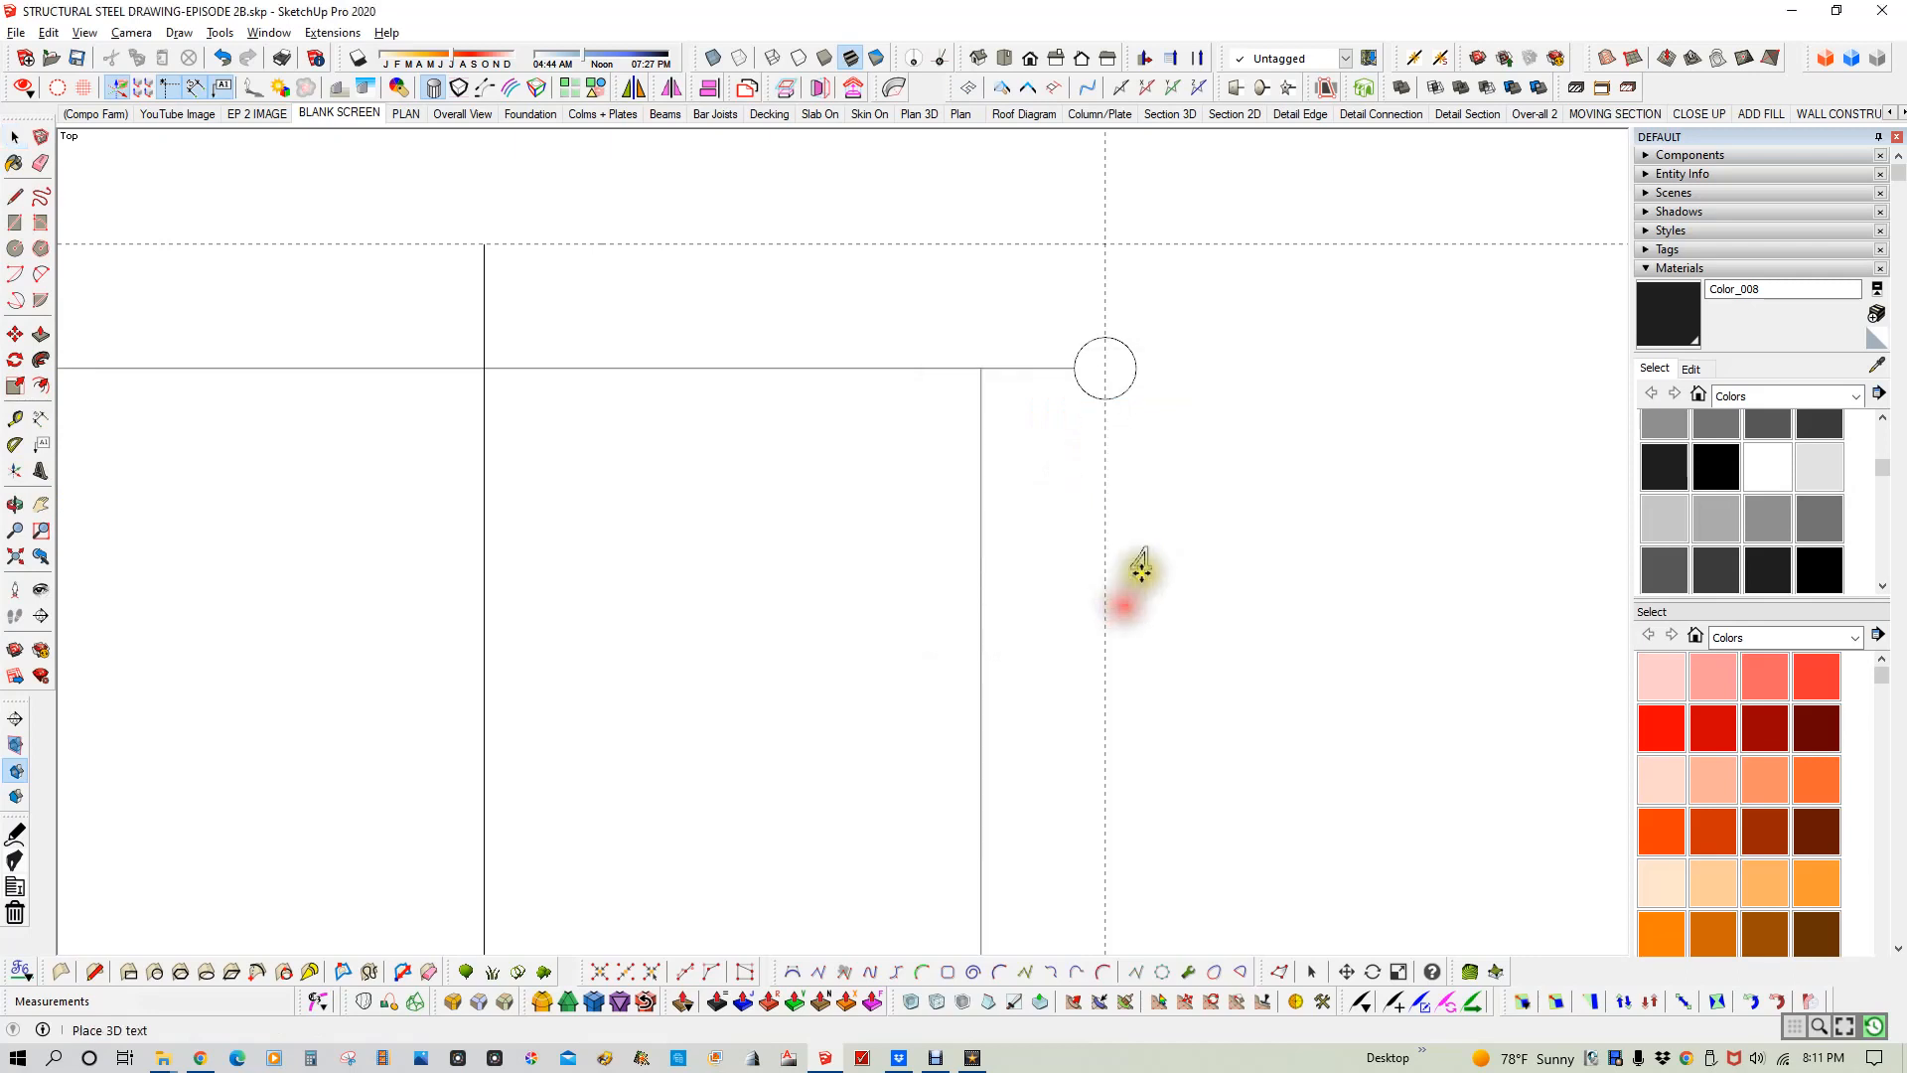
left_click(1105, 369)
- Rotate the number 4 counterclockwise by 90° and adjust its position to sit centered inside the bubble
key("m")
scroll(1112, 388, "up", 3)
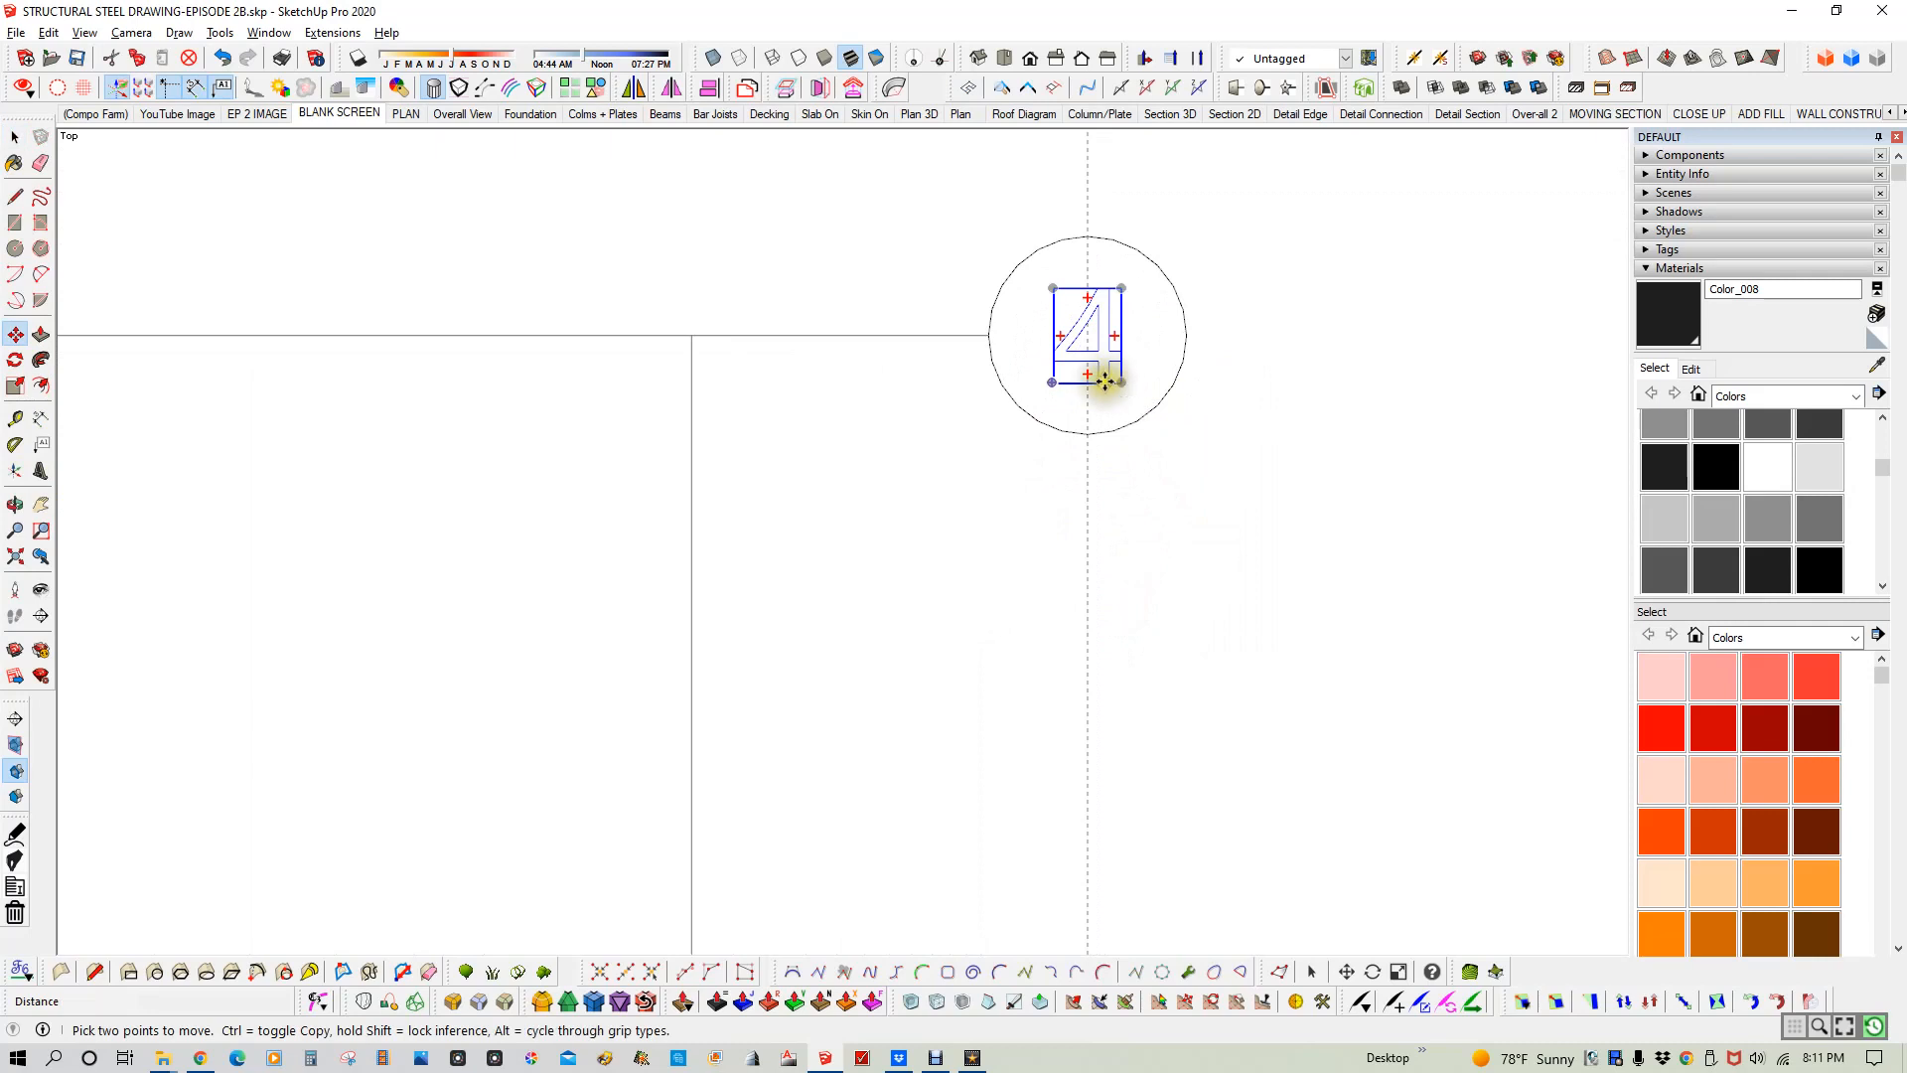
left_click_drag(1087, 374, 1141, 338)
key("Escape")
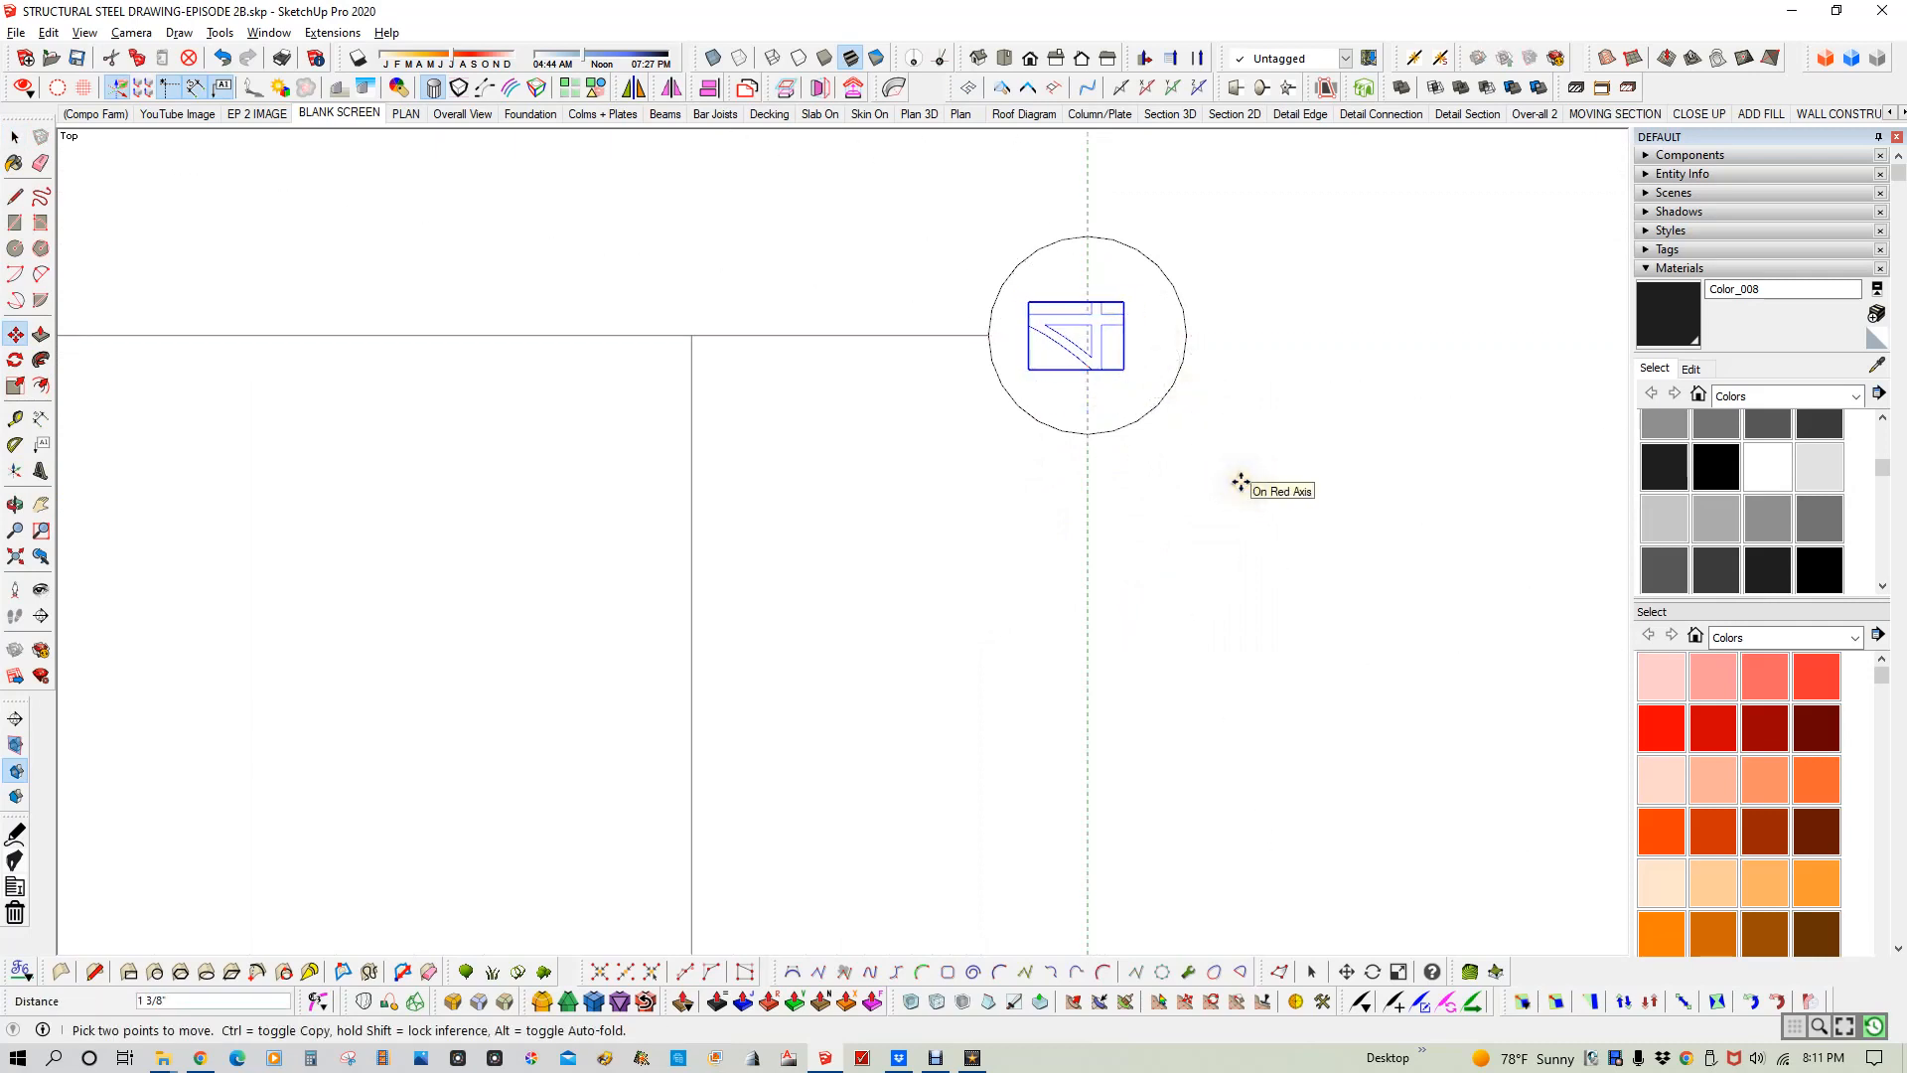
key("space")
left_click(1247, 481)
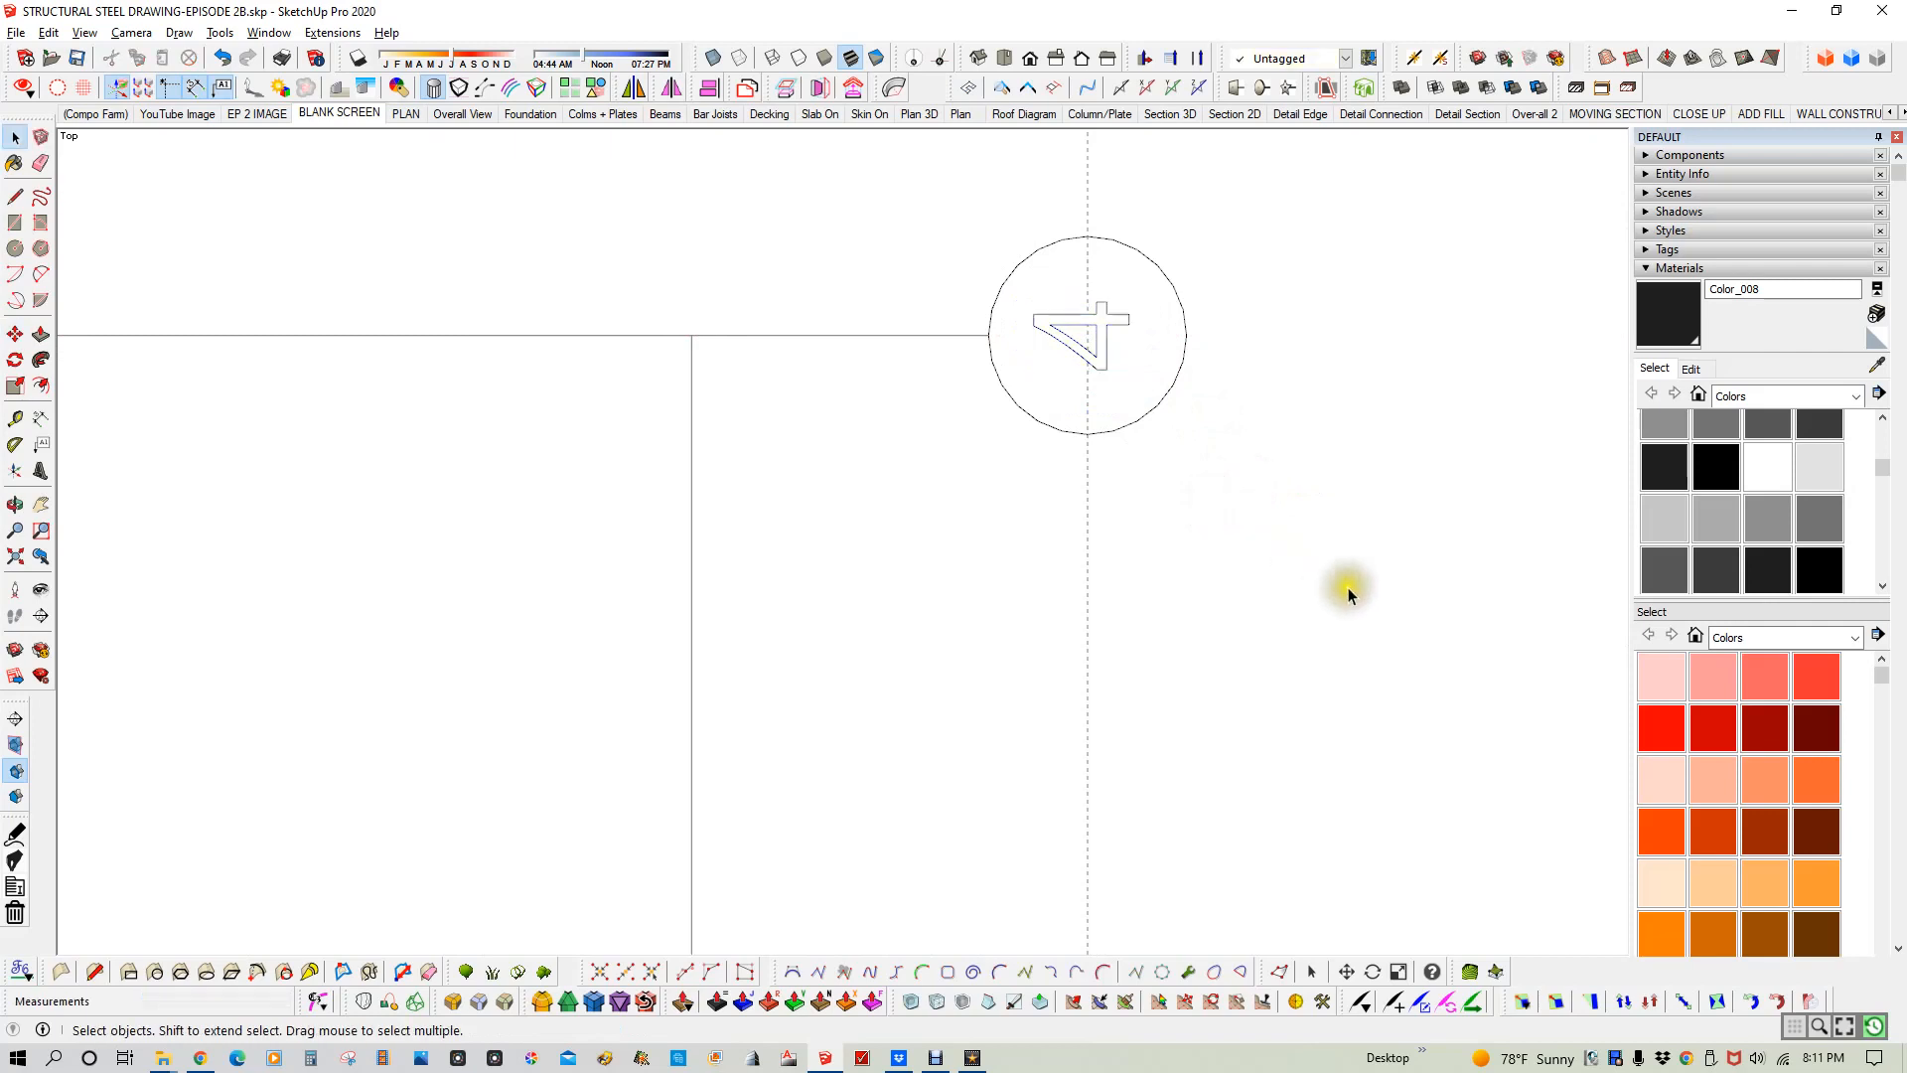
- Paint the number 4 with the dark grey material Color_008
left_click(1767, 579)
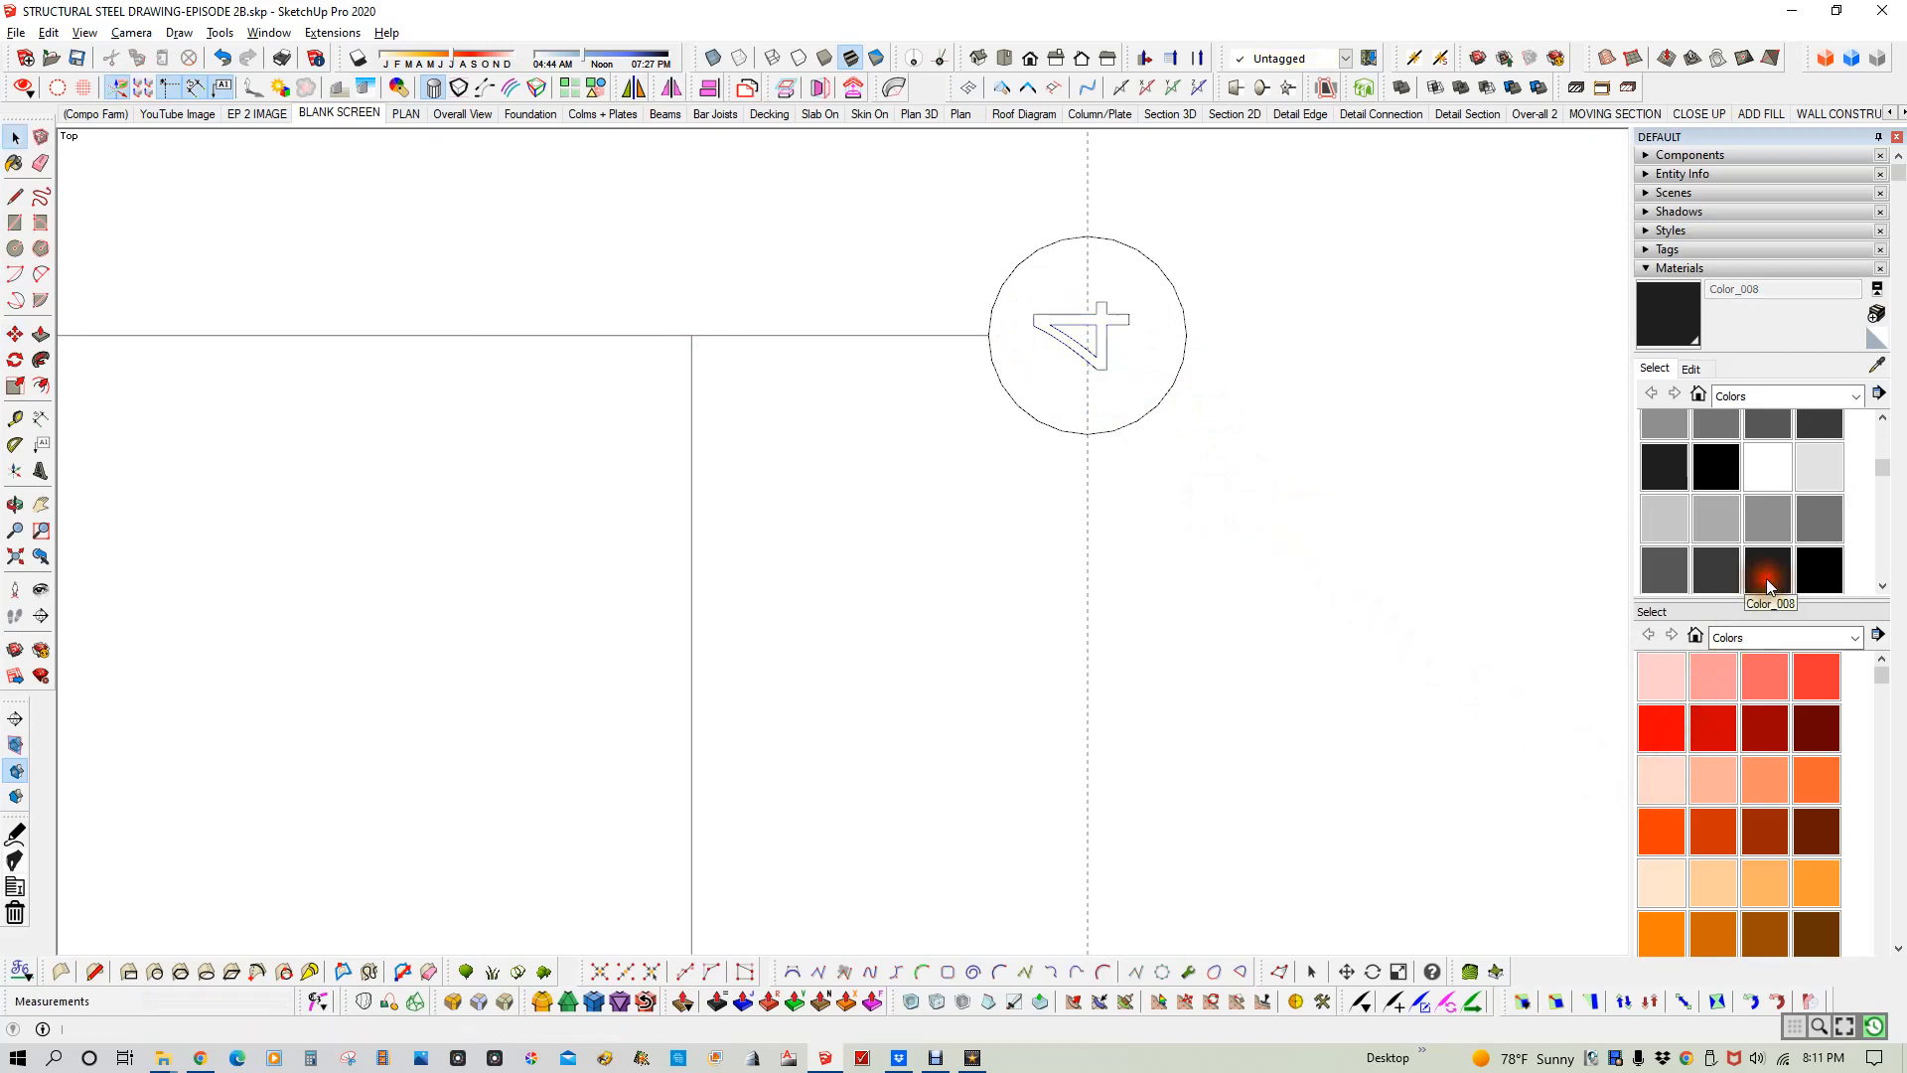
left_click(1106, 358)
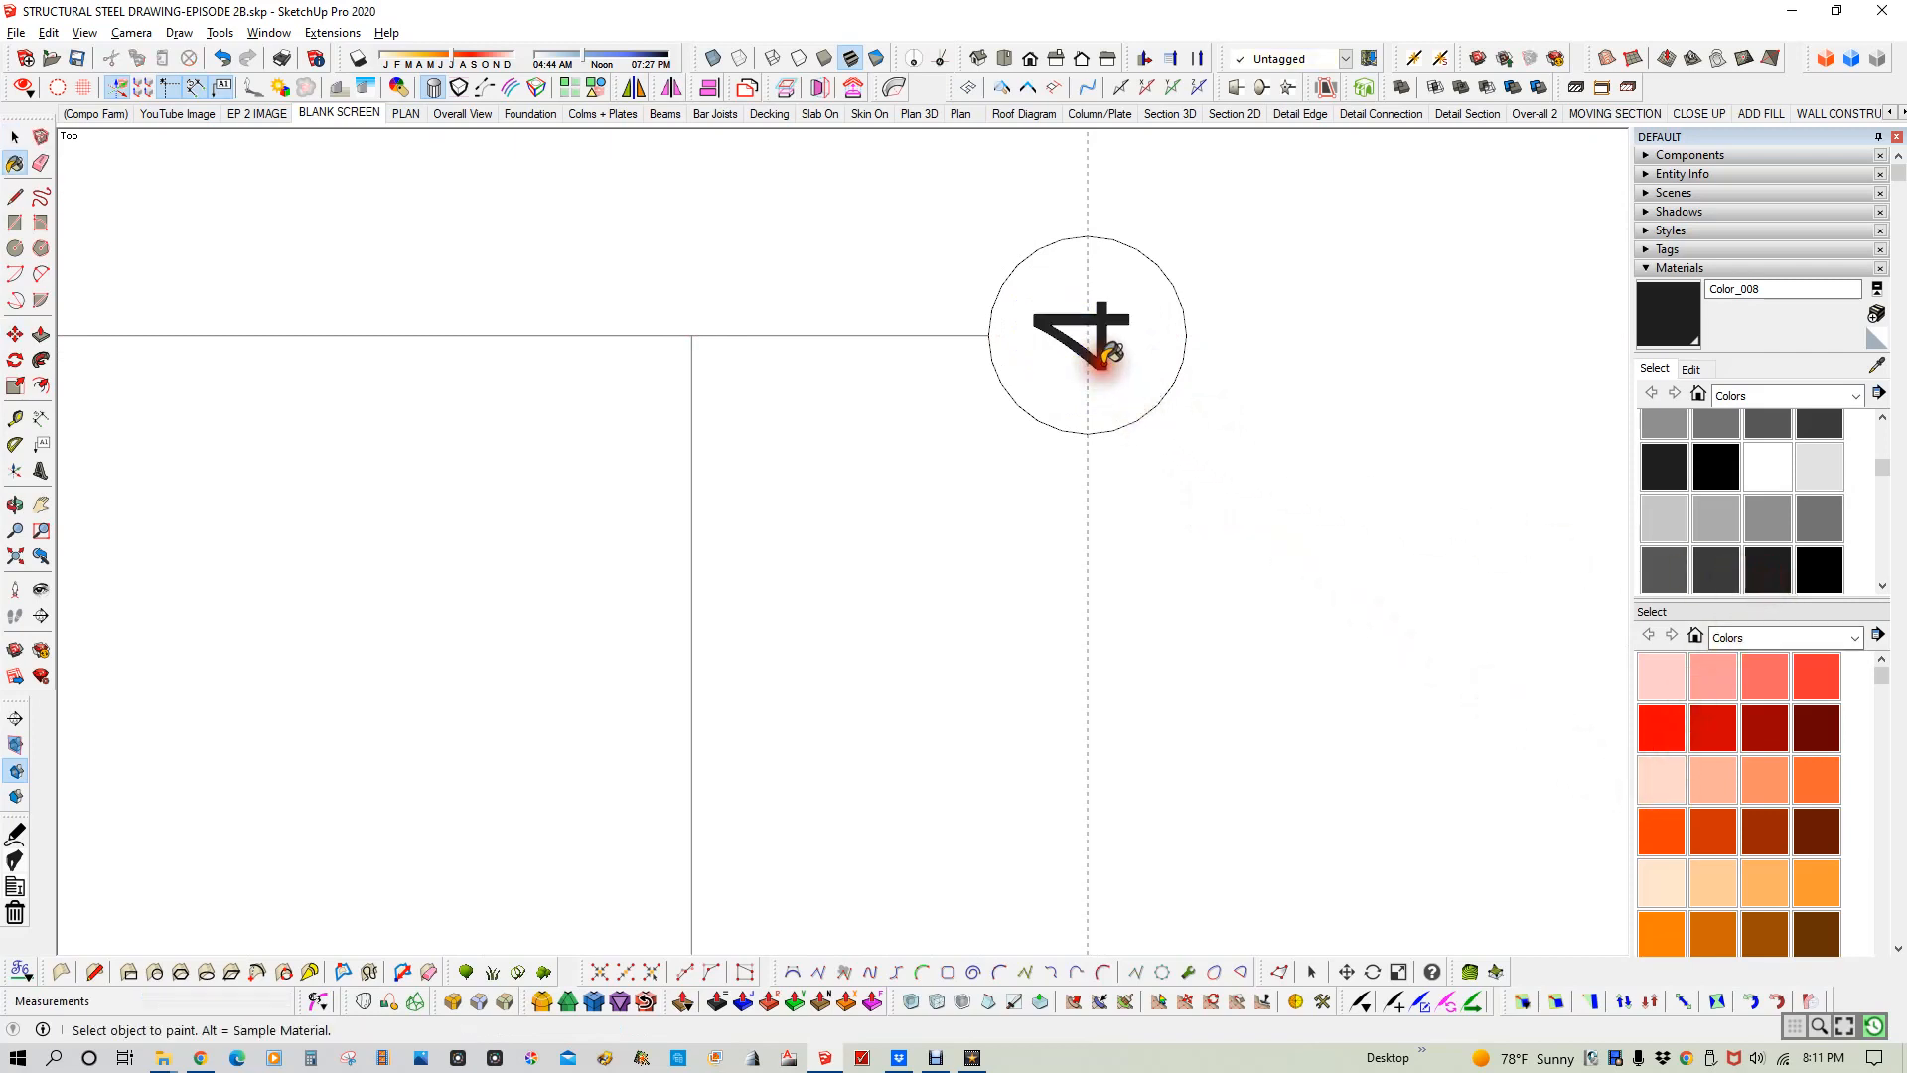
key("space")
- Inside the extension line group, draw the missing extension line outward from the building corner near bubble 4, matching the other lines' end level
scroll(1256, 476, "down", 2)
scroll(1261, 474, "down", 5)
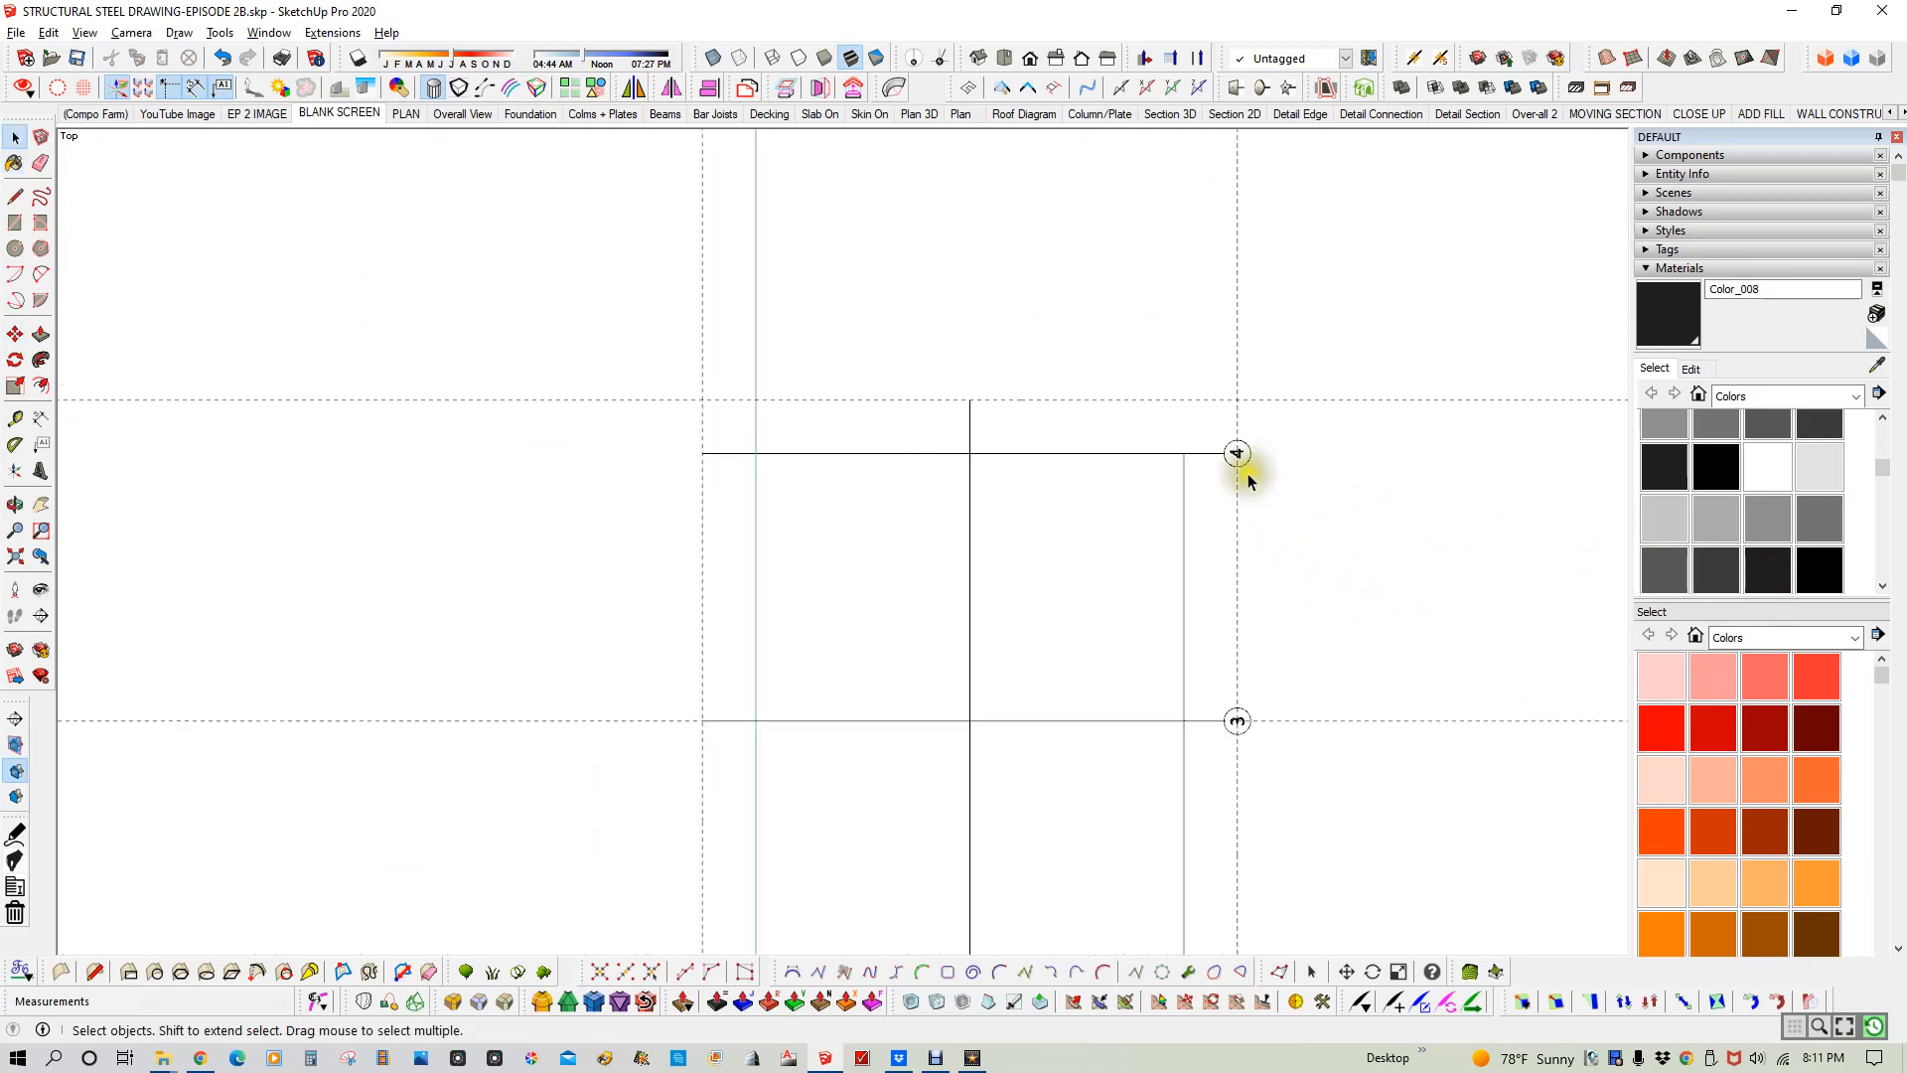
scroll(1193, 507, "down", 5)
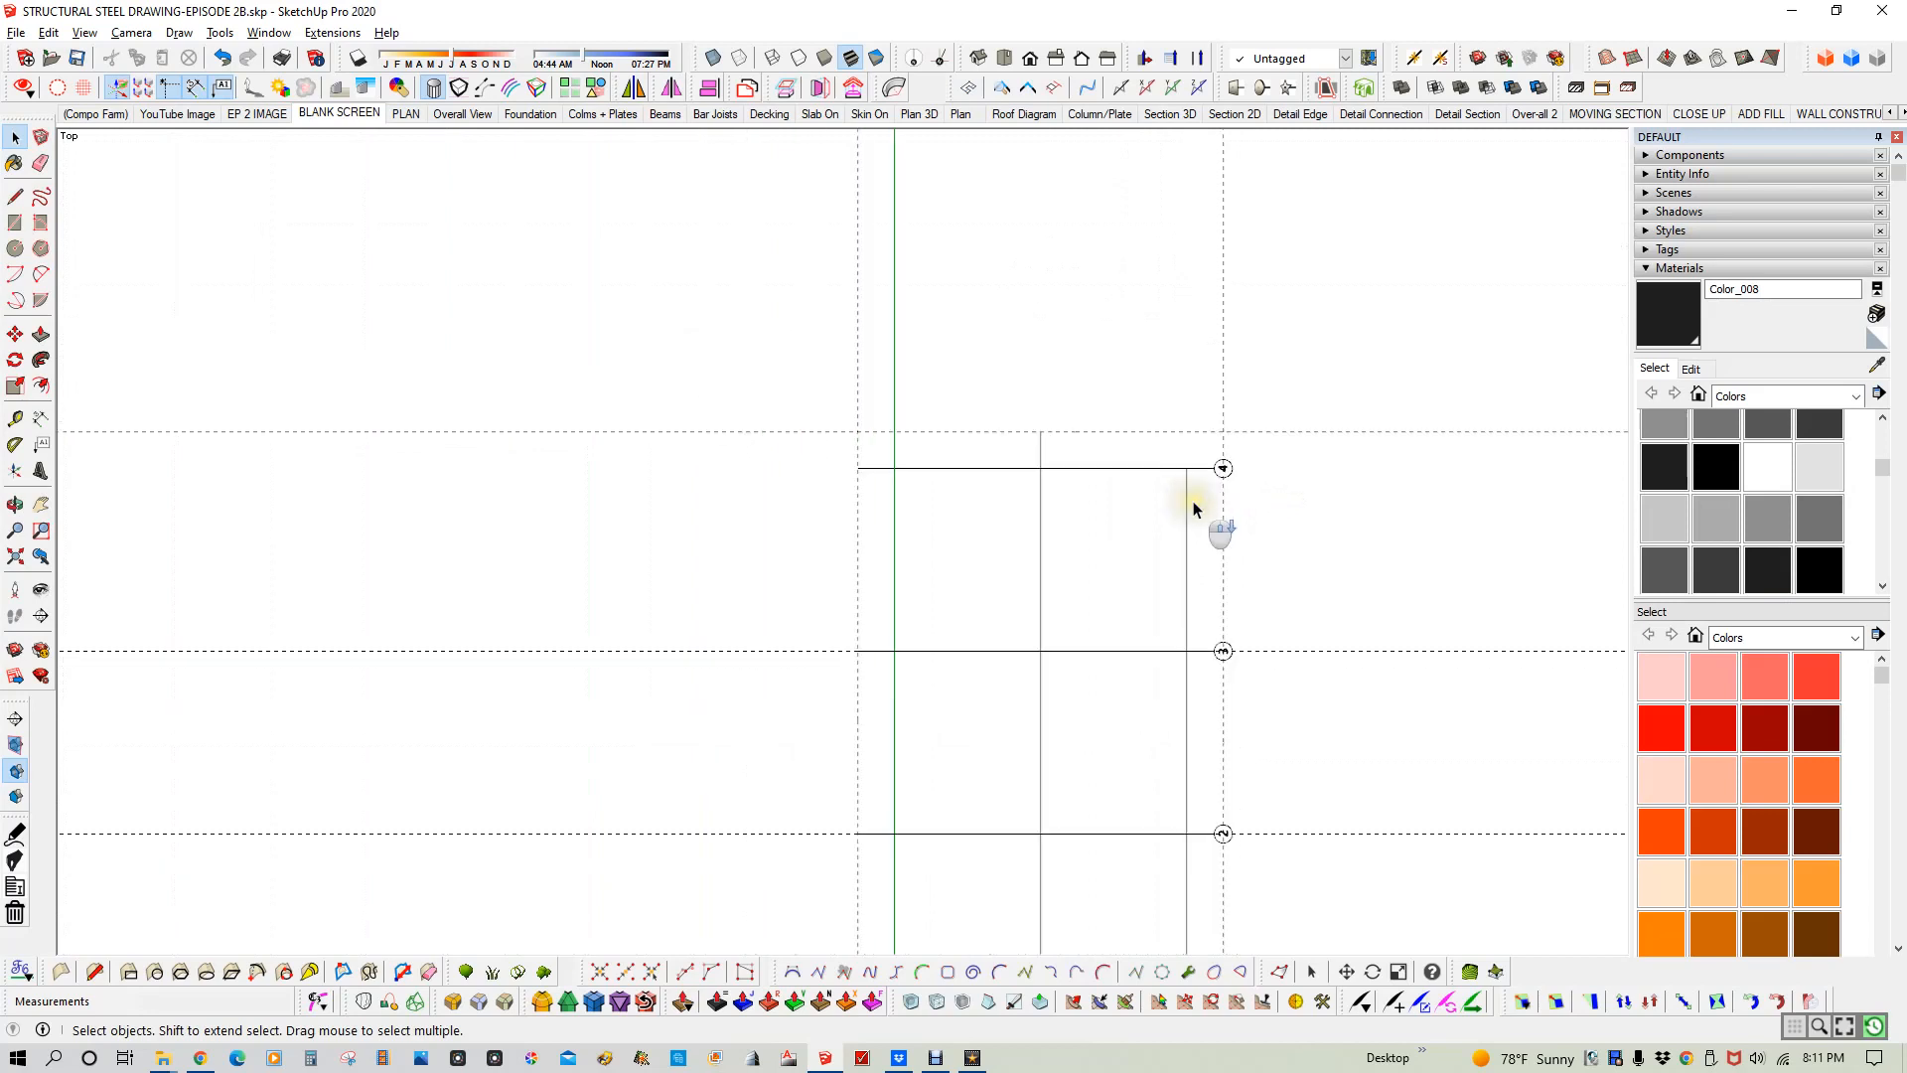
left_click(1189, 543)
left_click(1208, 470)
double_click(1207, 470)
scroll(1210, 477, "up", 4)
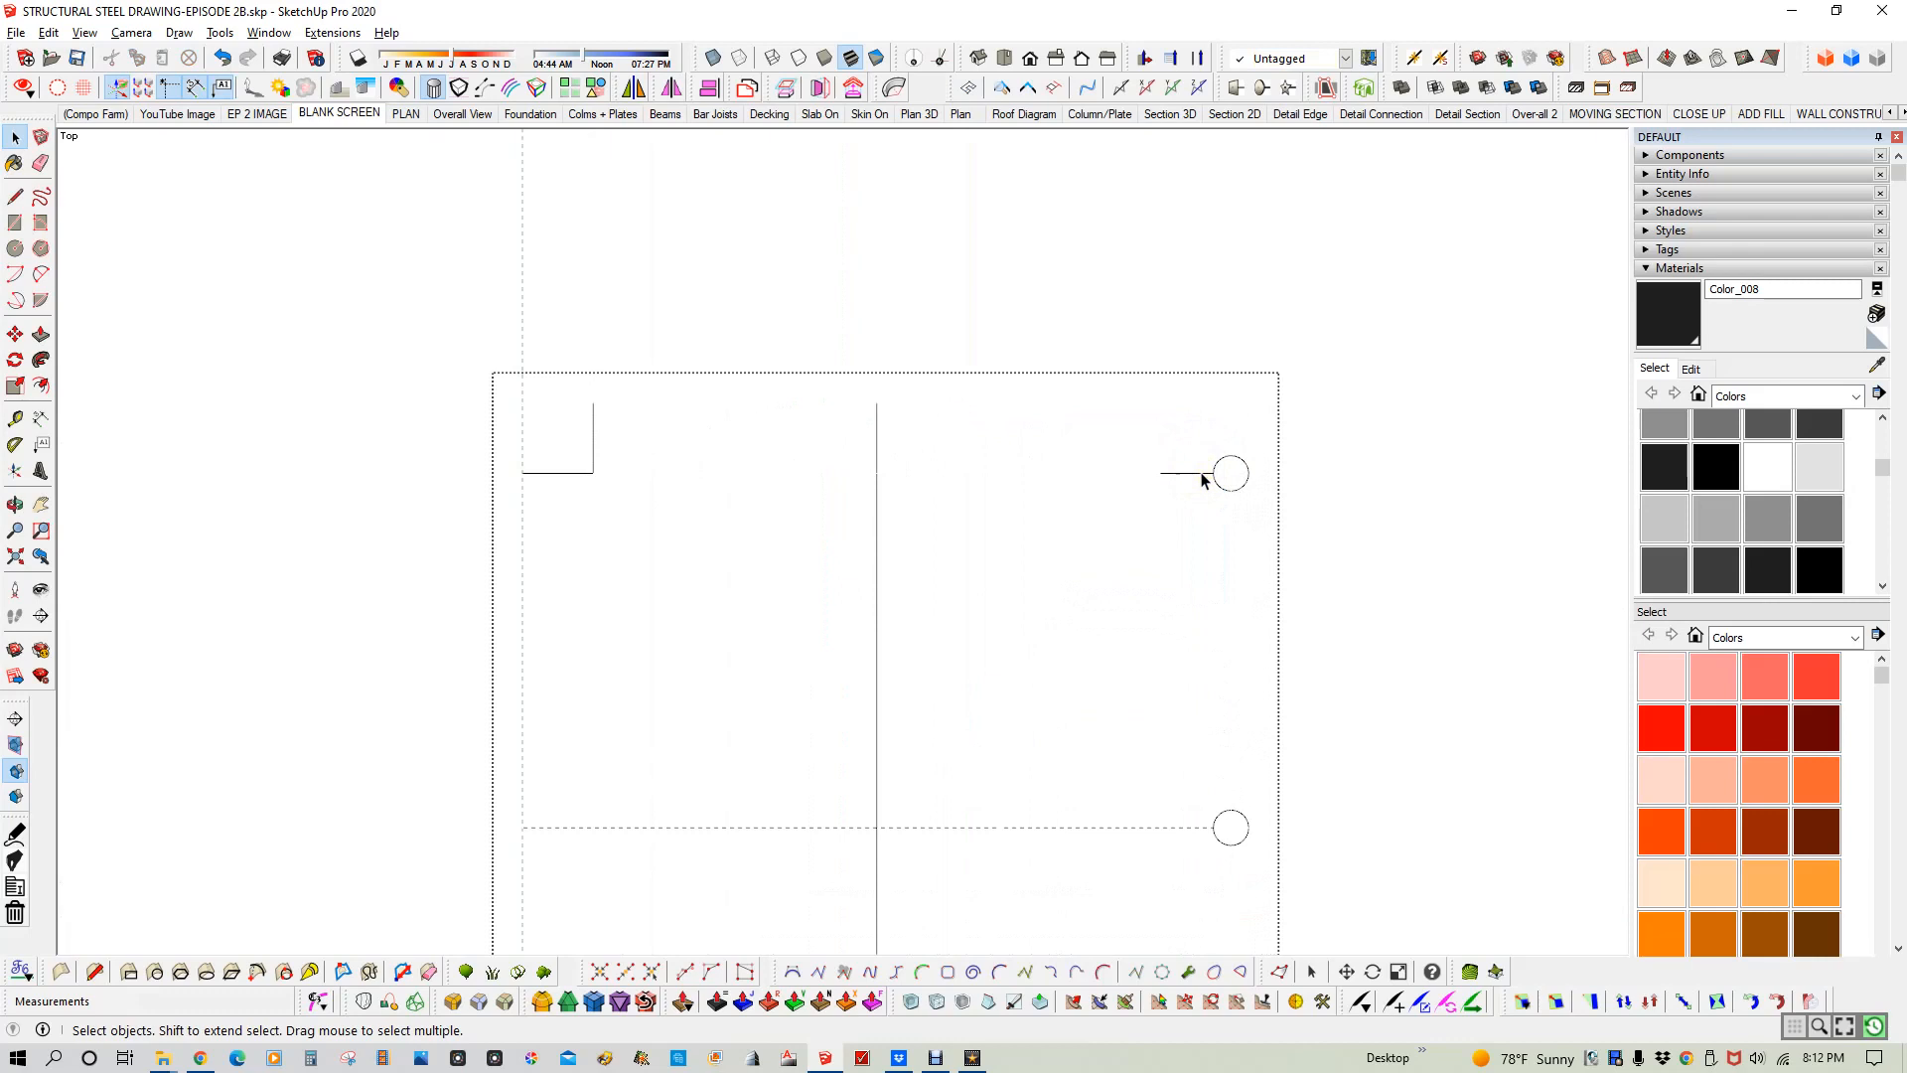
key("l")
left_click(1160, 473)
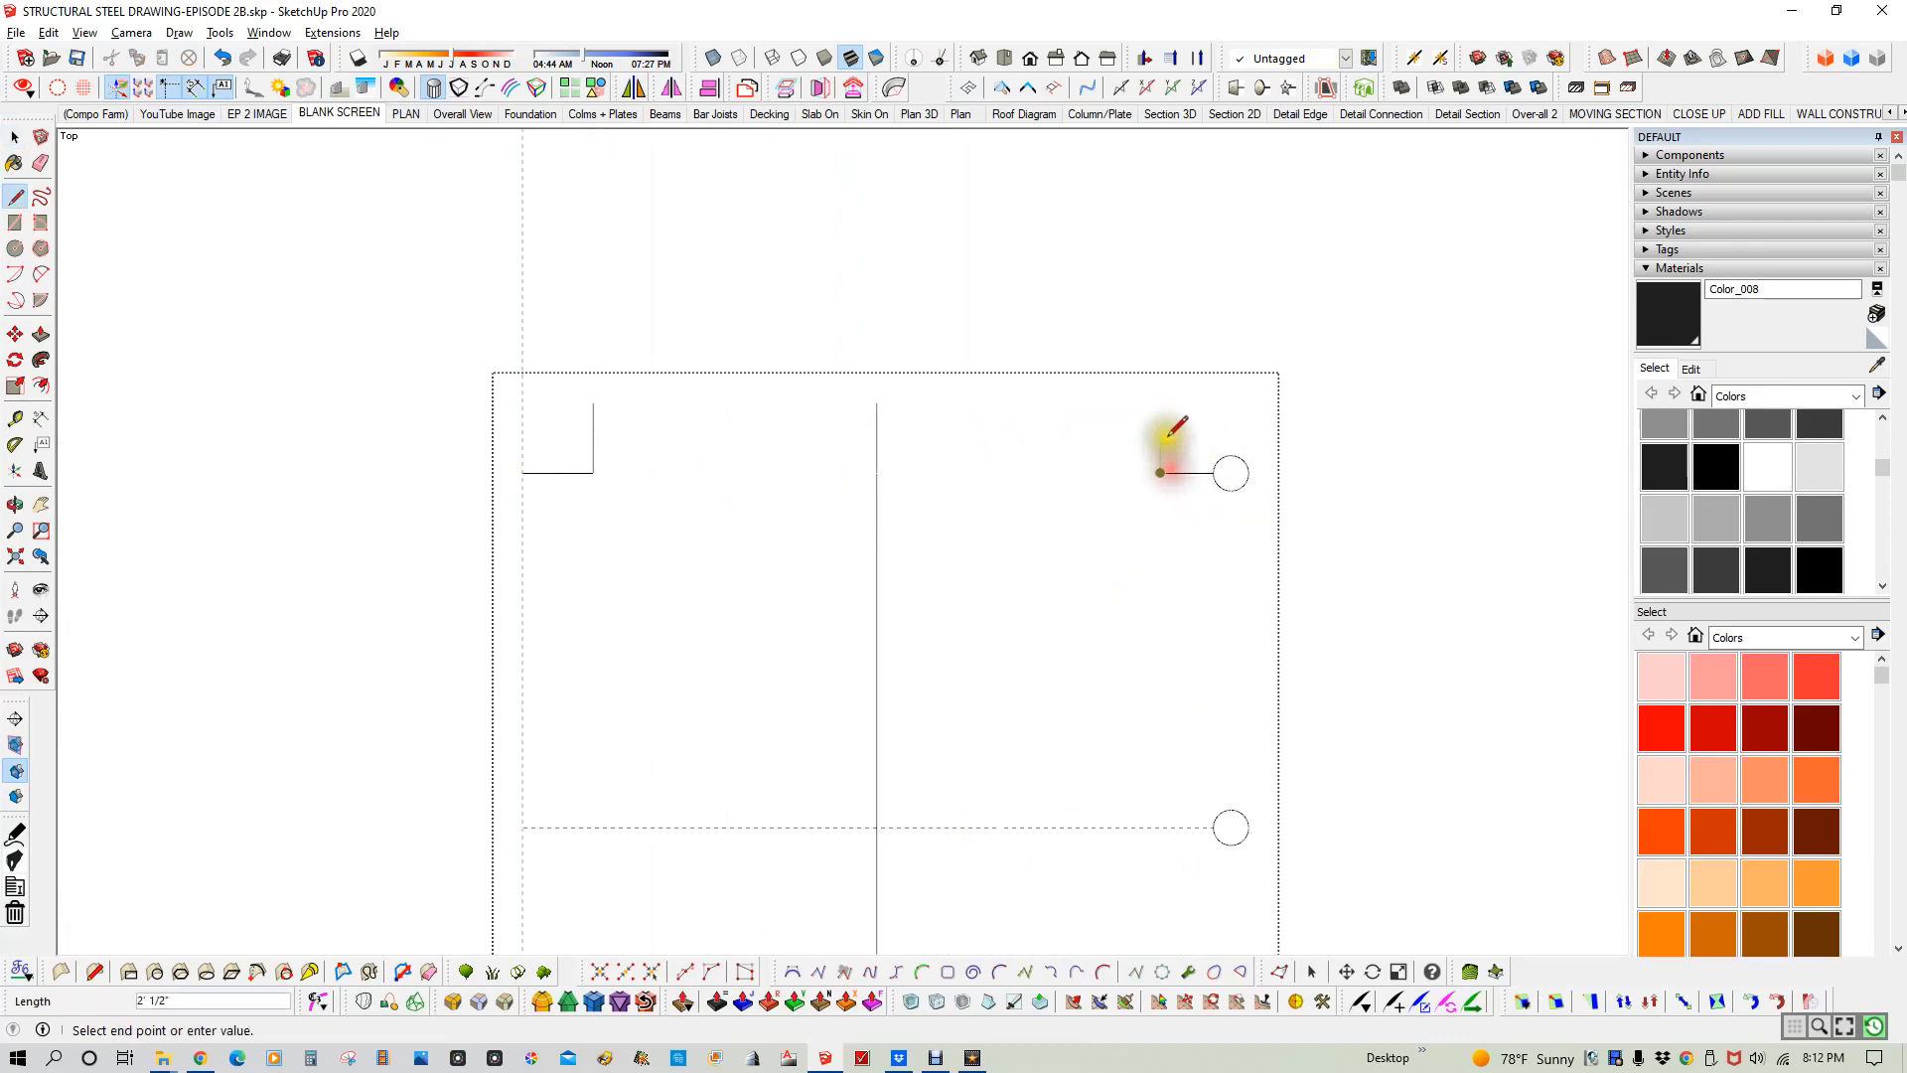
left_click(1161, 403)
scroll(962, 438, "down", 5)
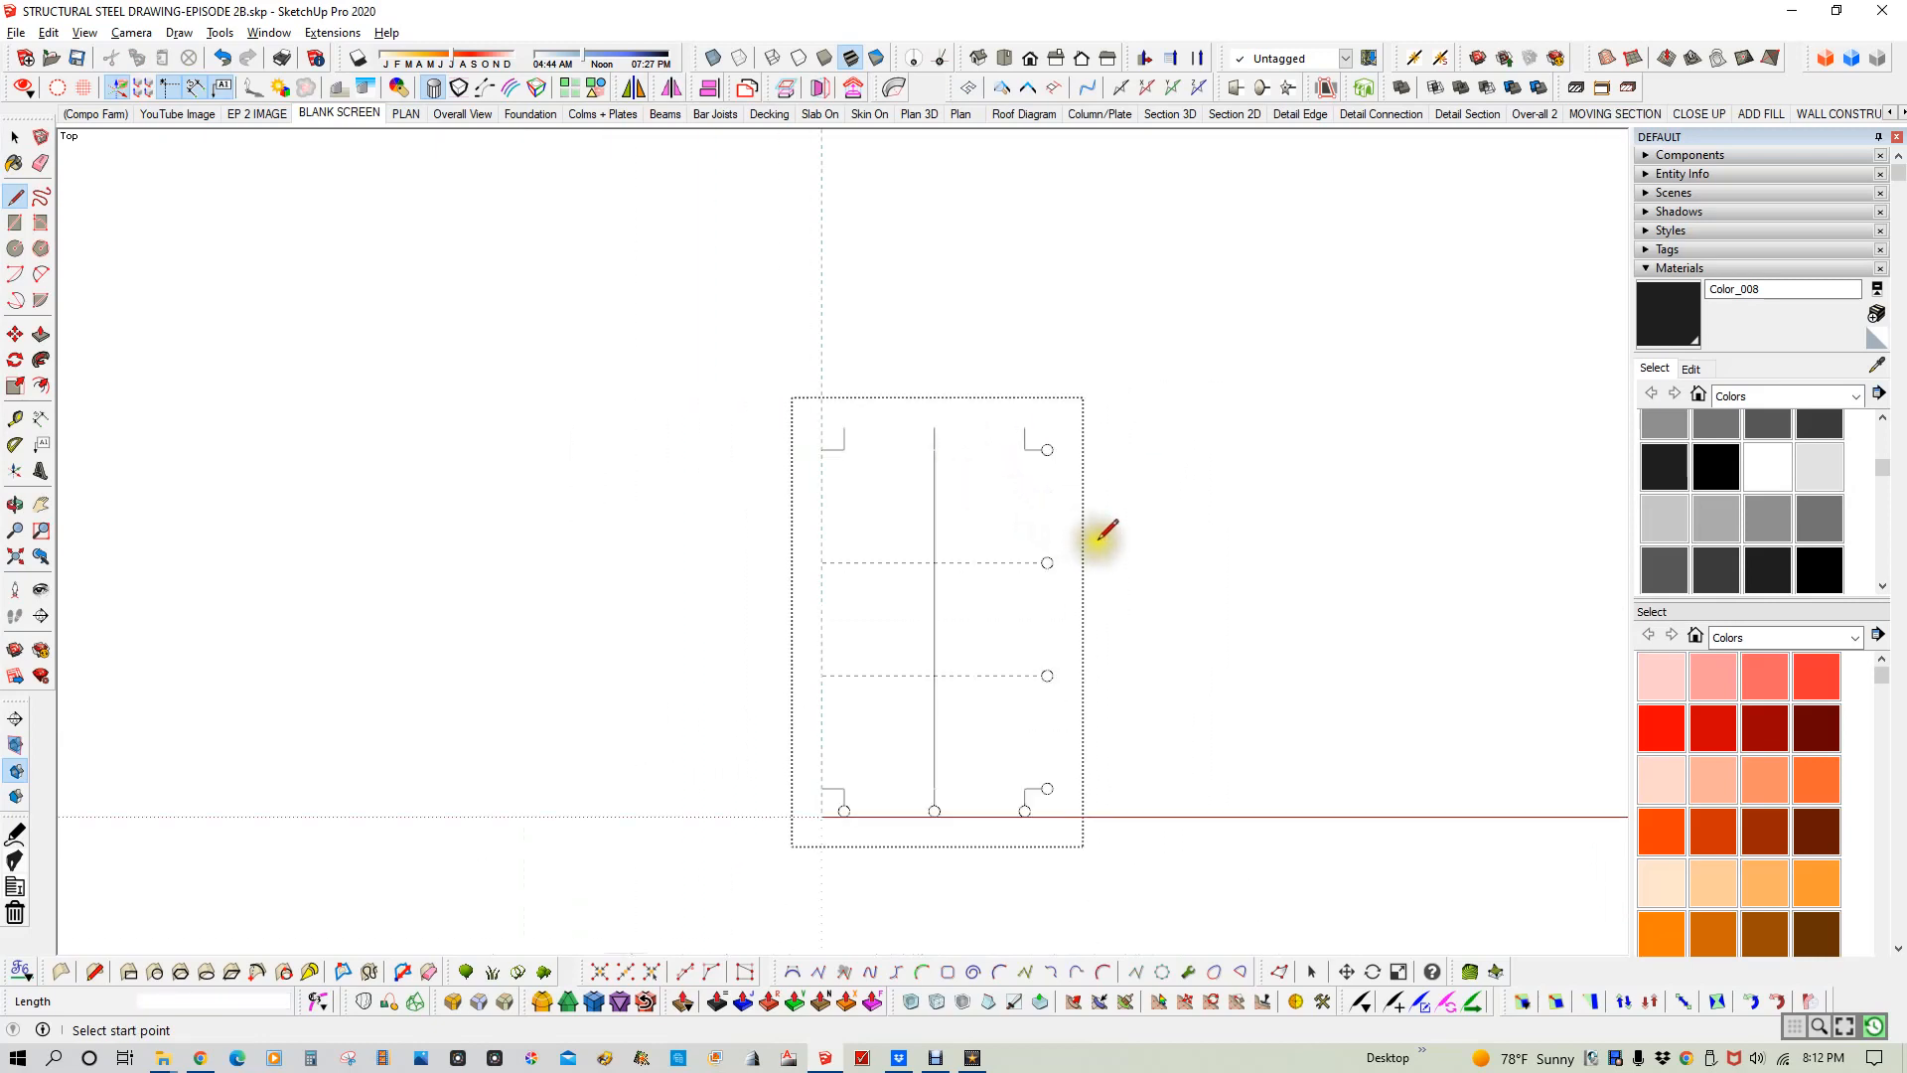
key("space")
left_click(1128, 552)
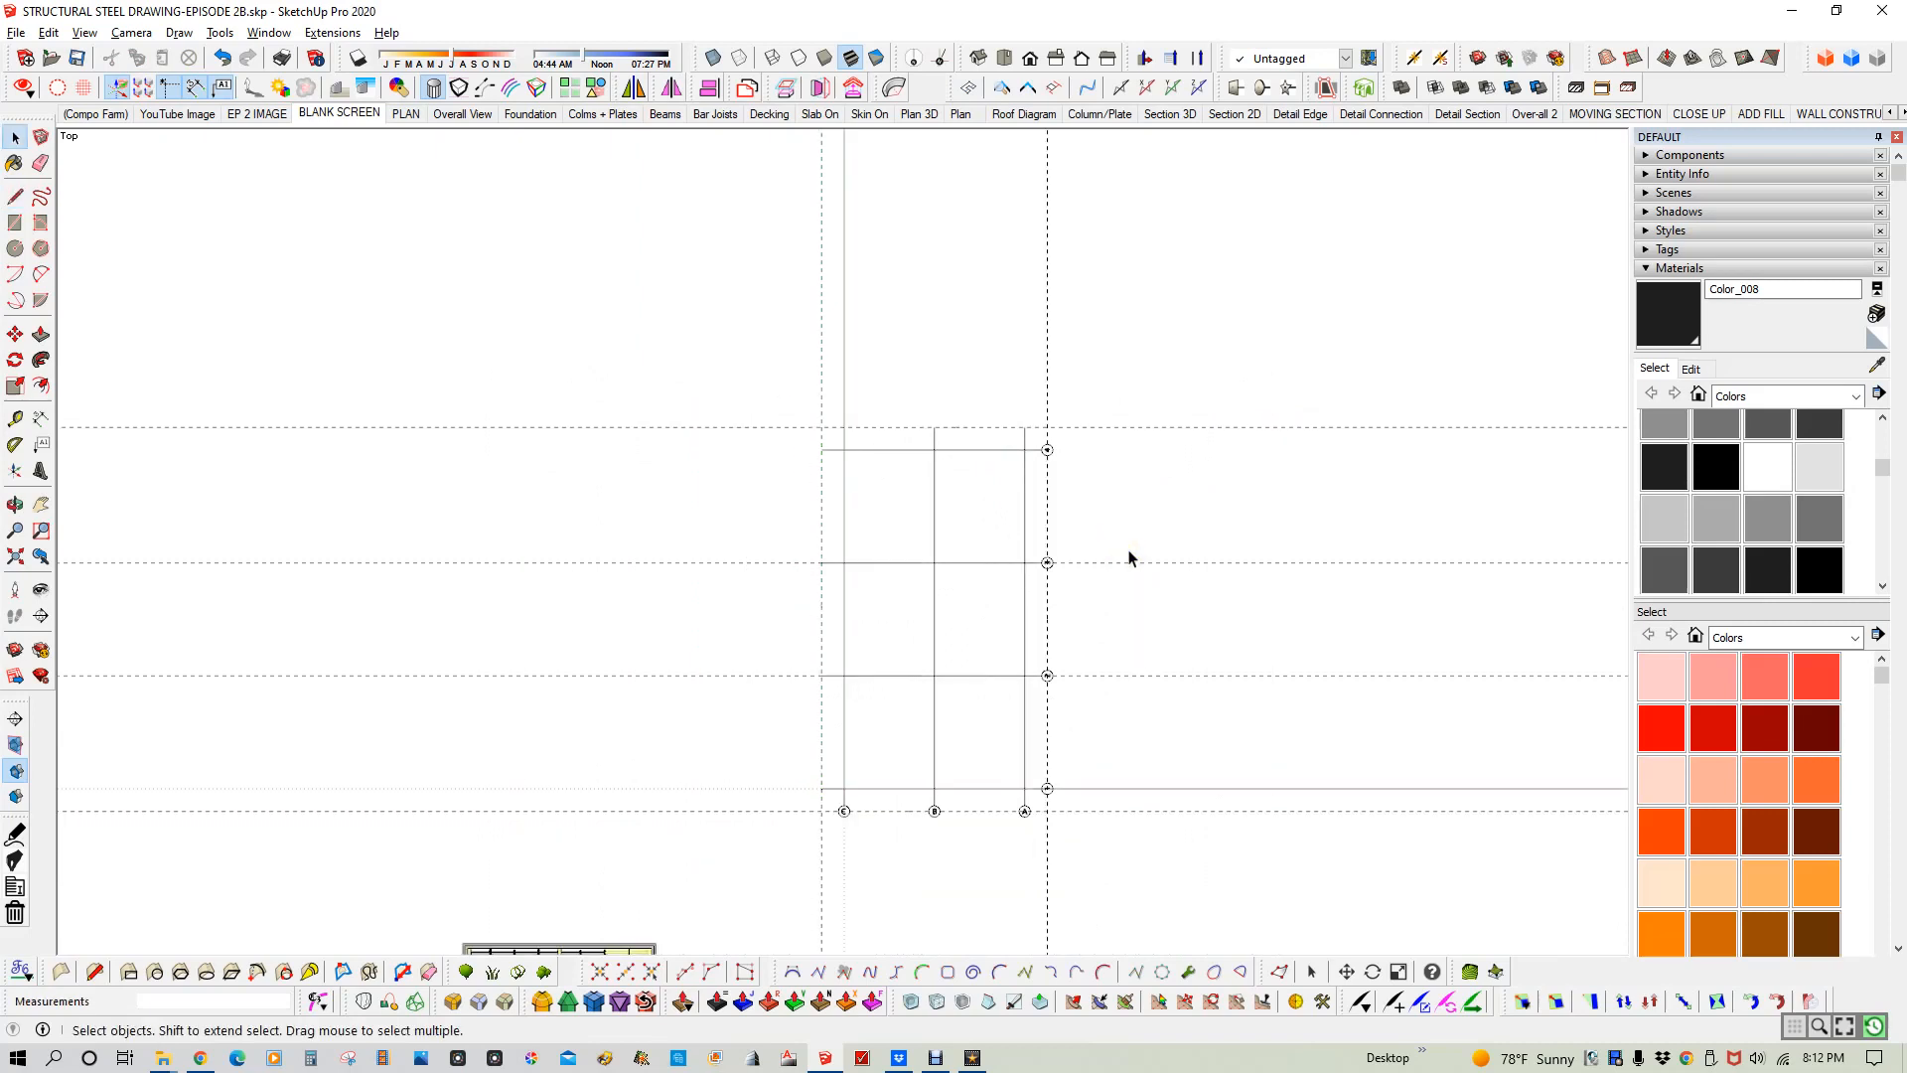
- Open the extension line group to inspect the corner at the far end of grid line 4, and close it
scroll(1054, 517, "up", 3)
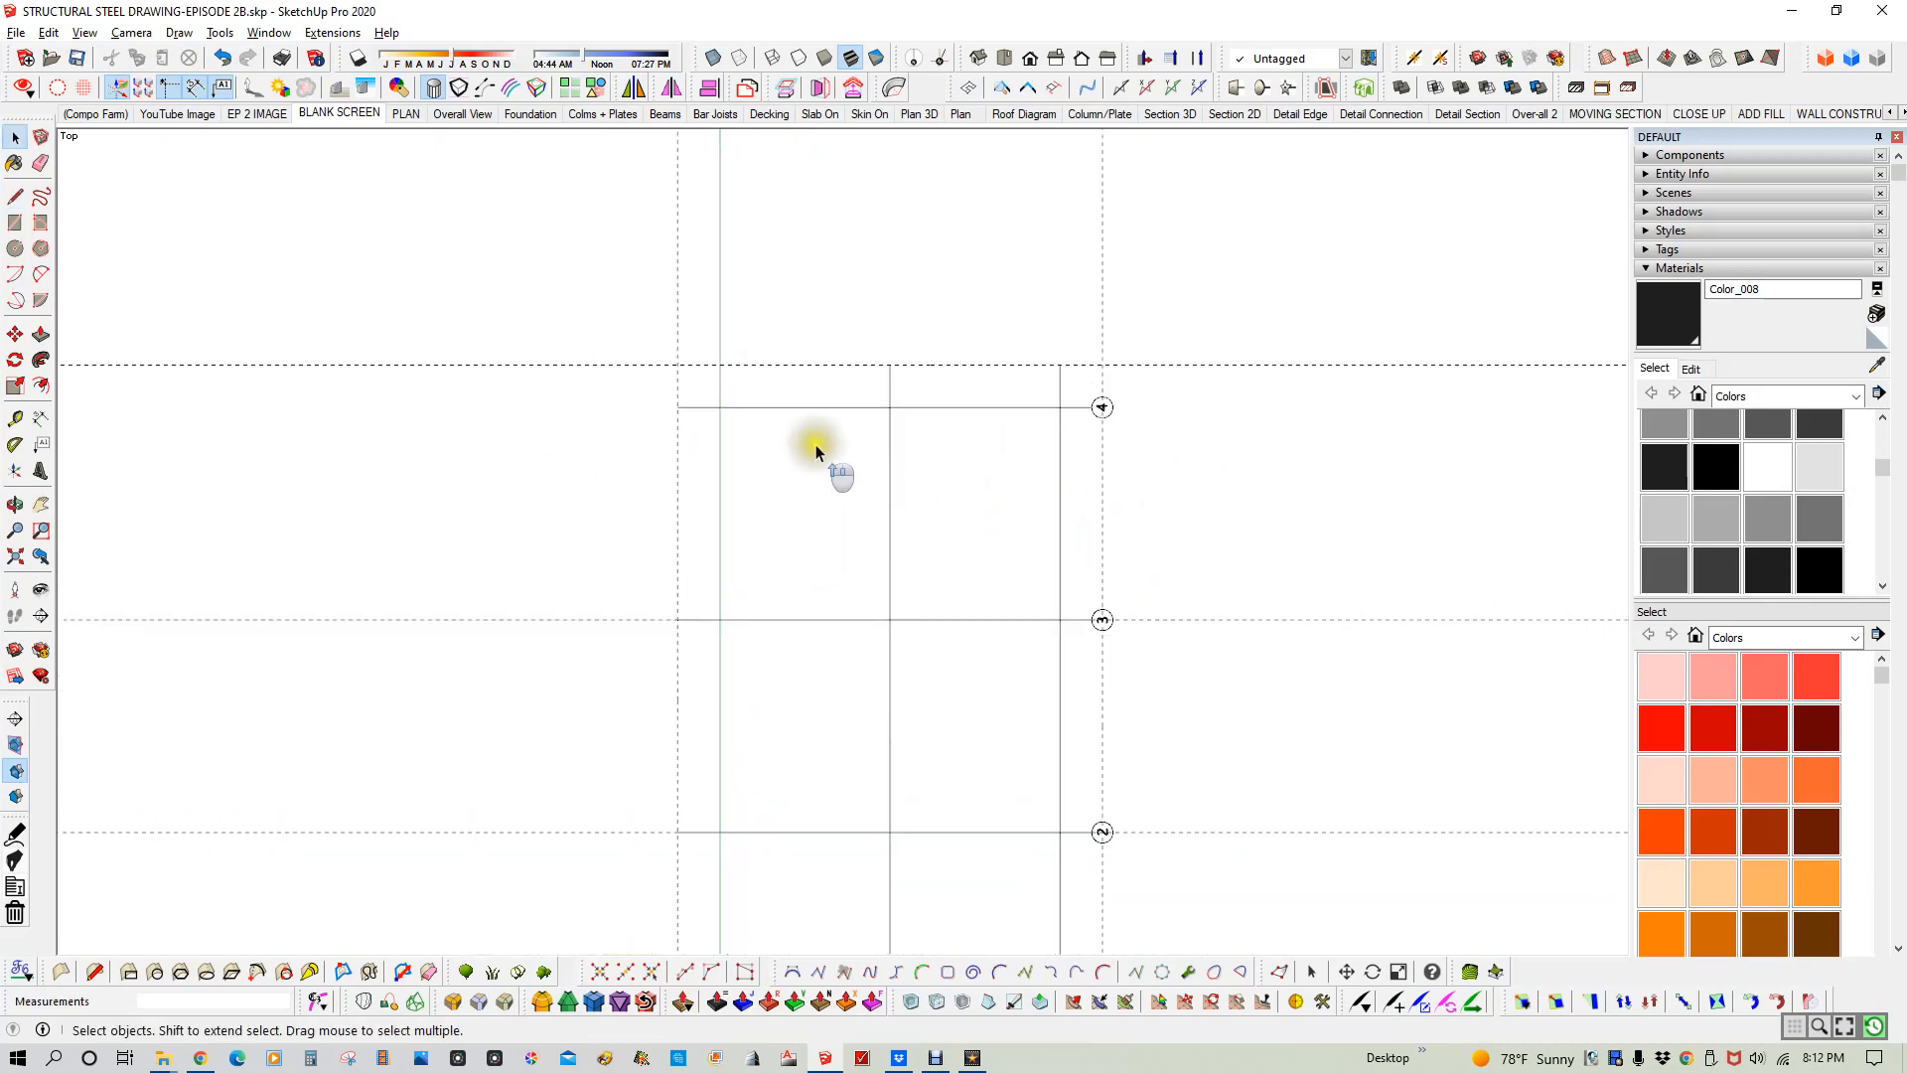
left_click(719, 393)
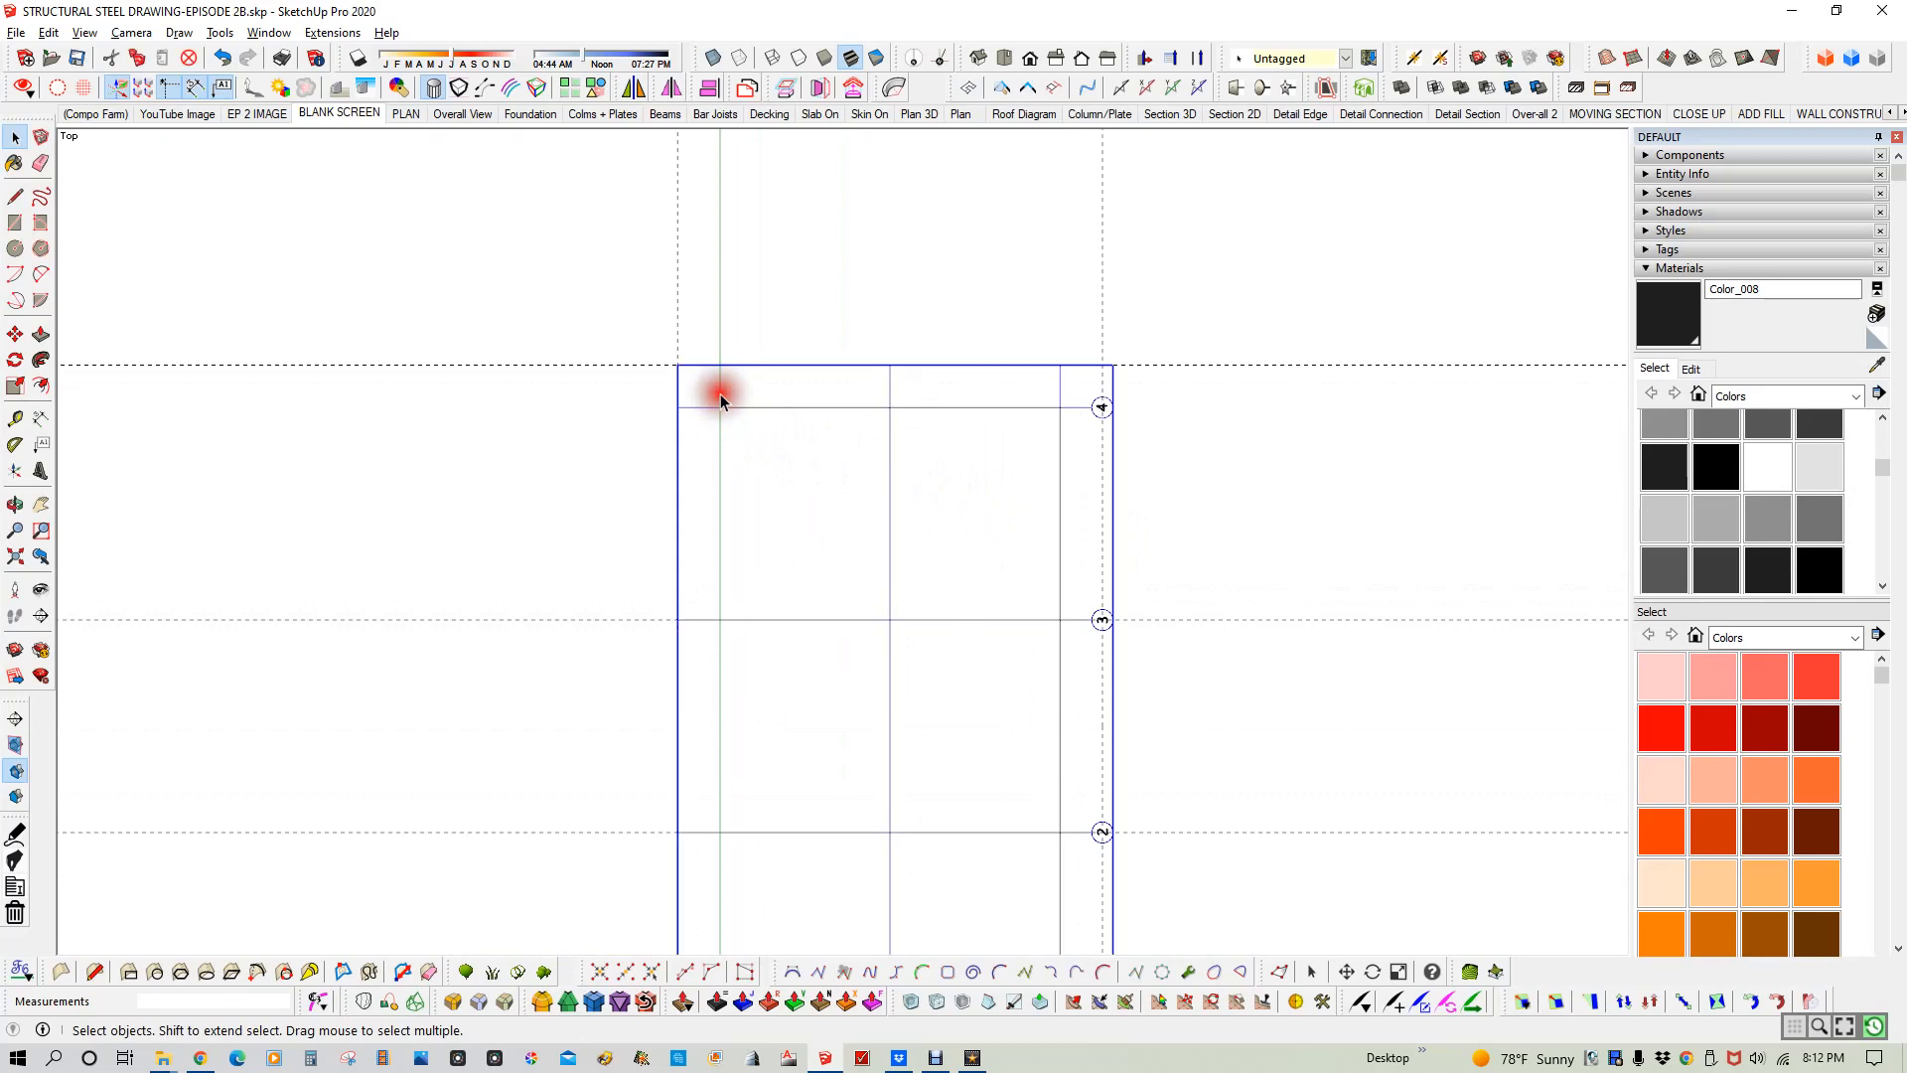
double_click(719, 393)
left_click(1243, 535)
scroll(1261, 462, "down", 1)
scroll(1261, 462, "down", 3)
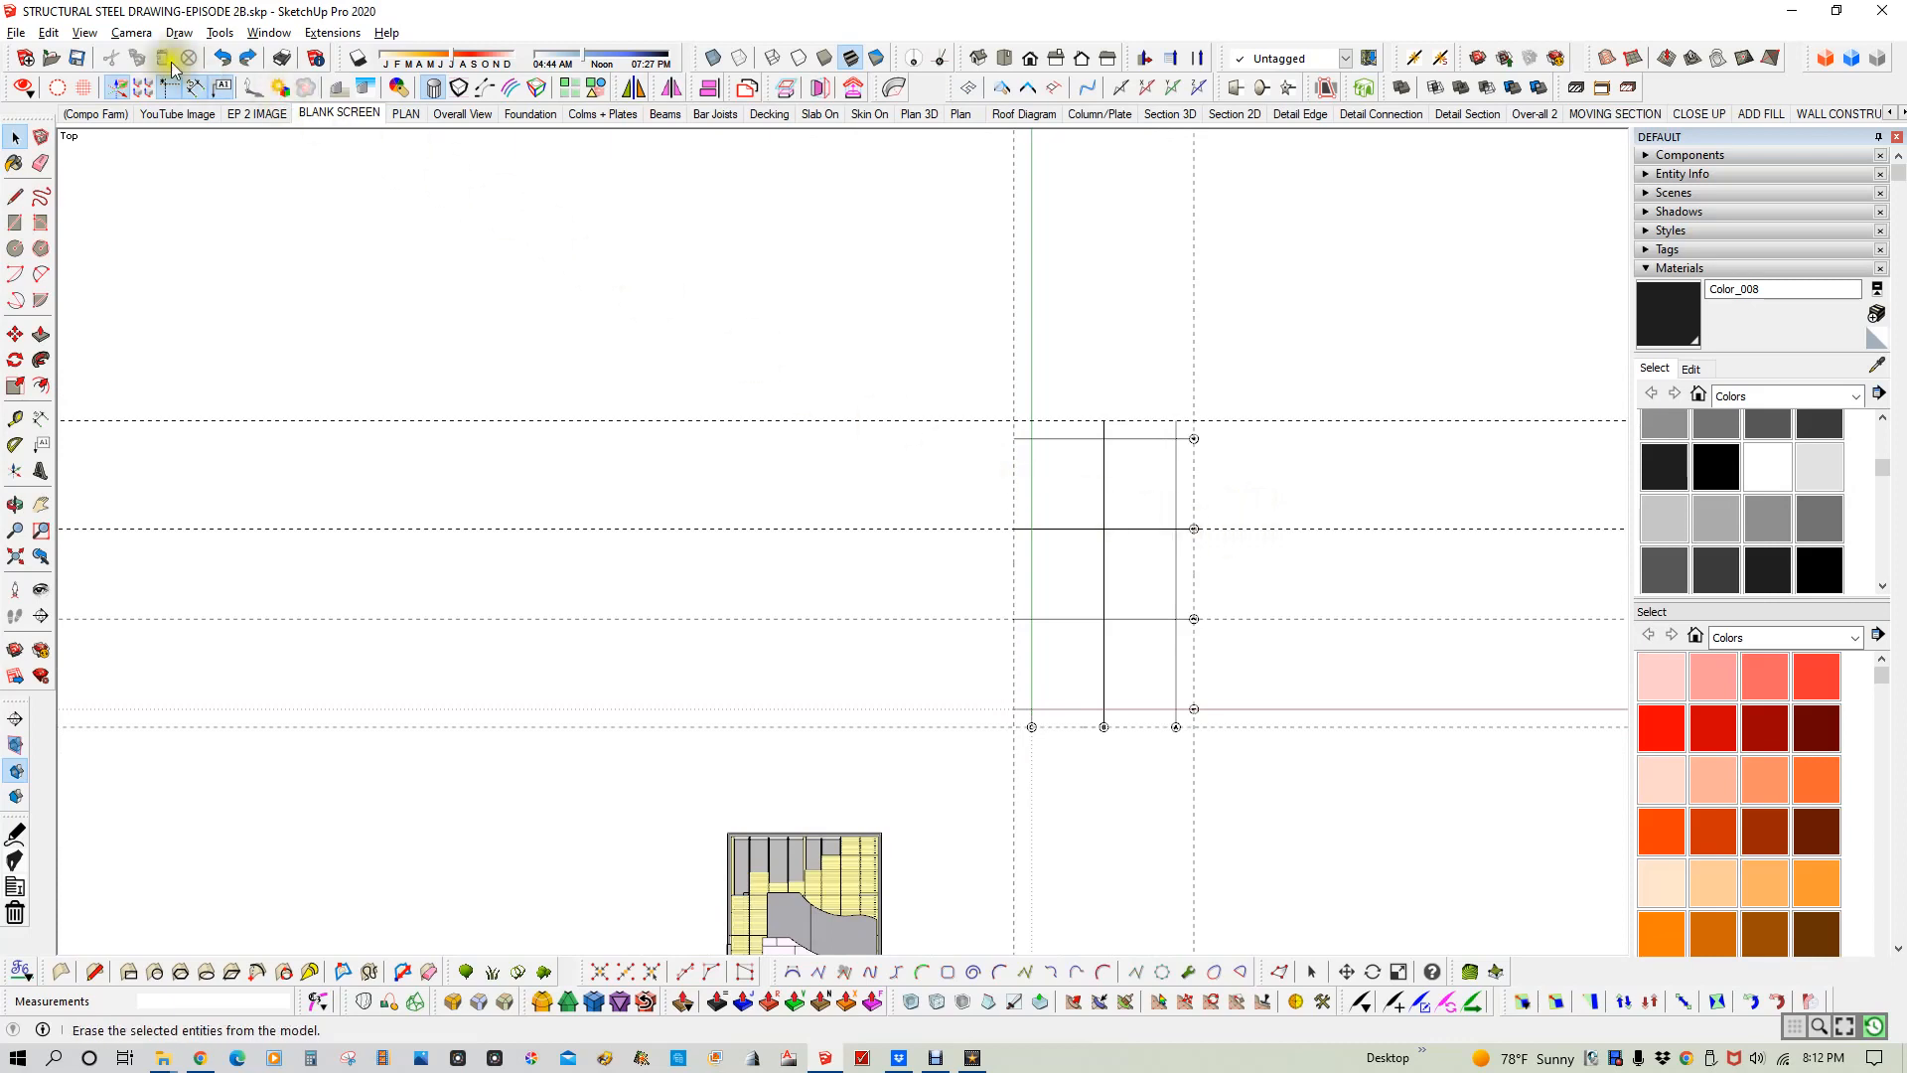
- Hide the guides in the model and show them again
left_click(85, 33)
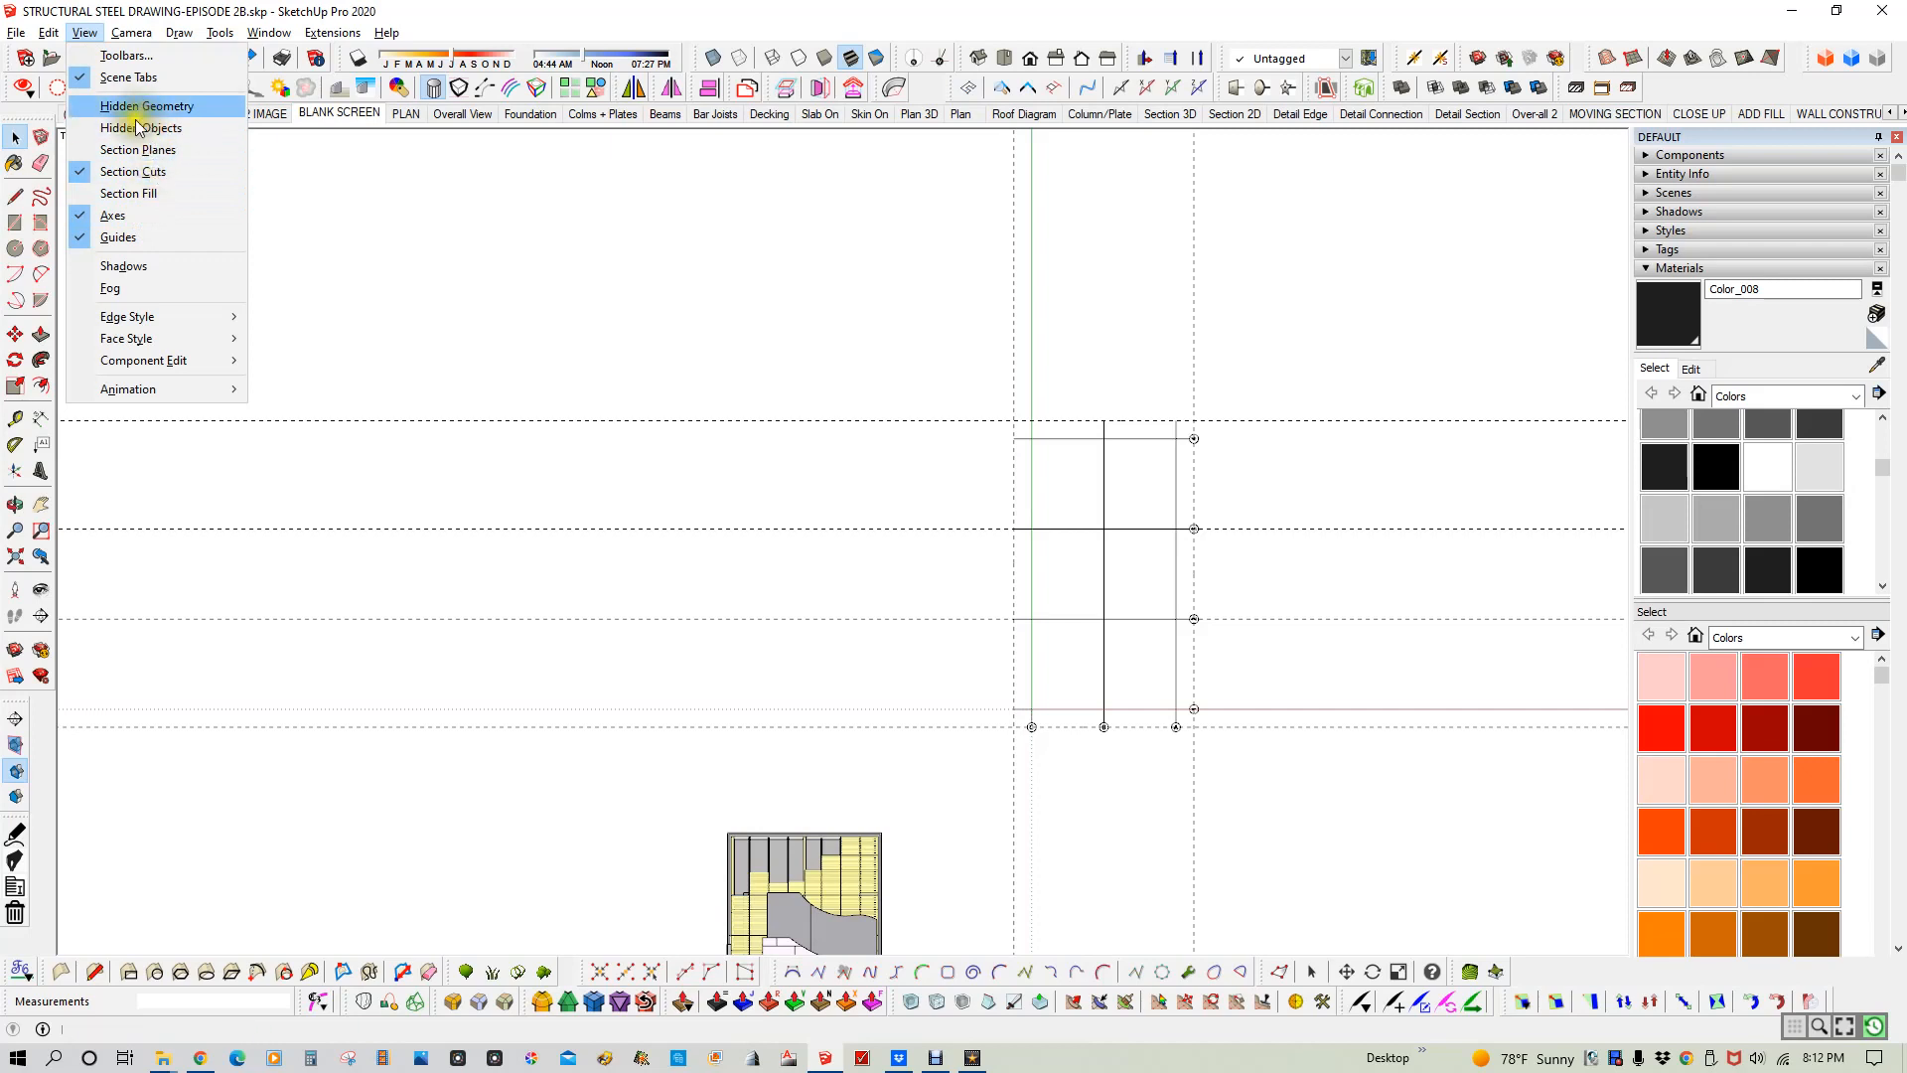
left_click(122, 239)
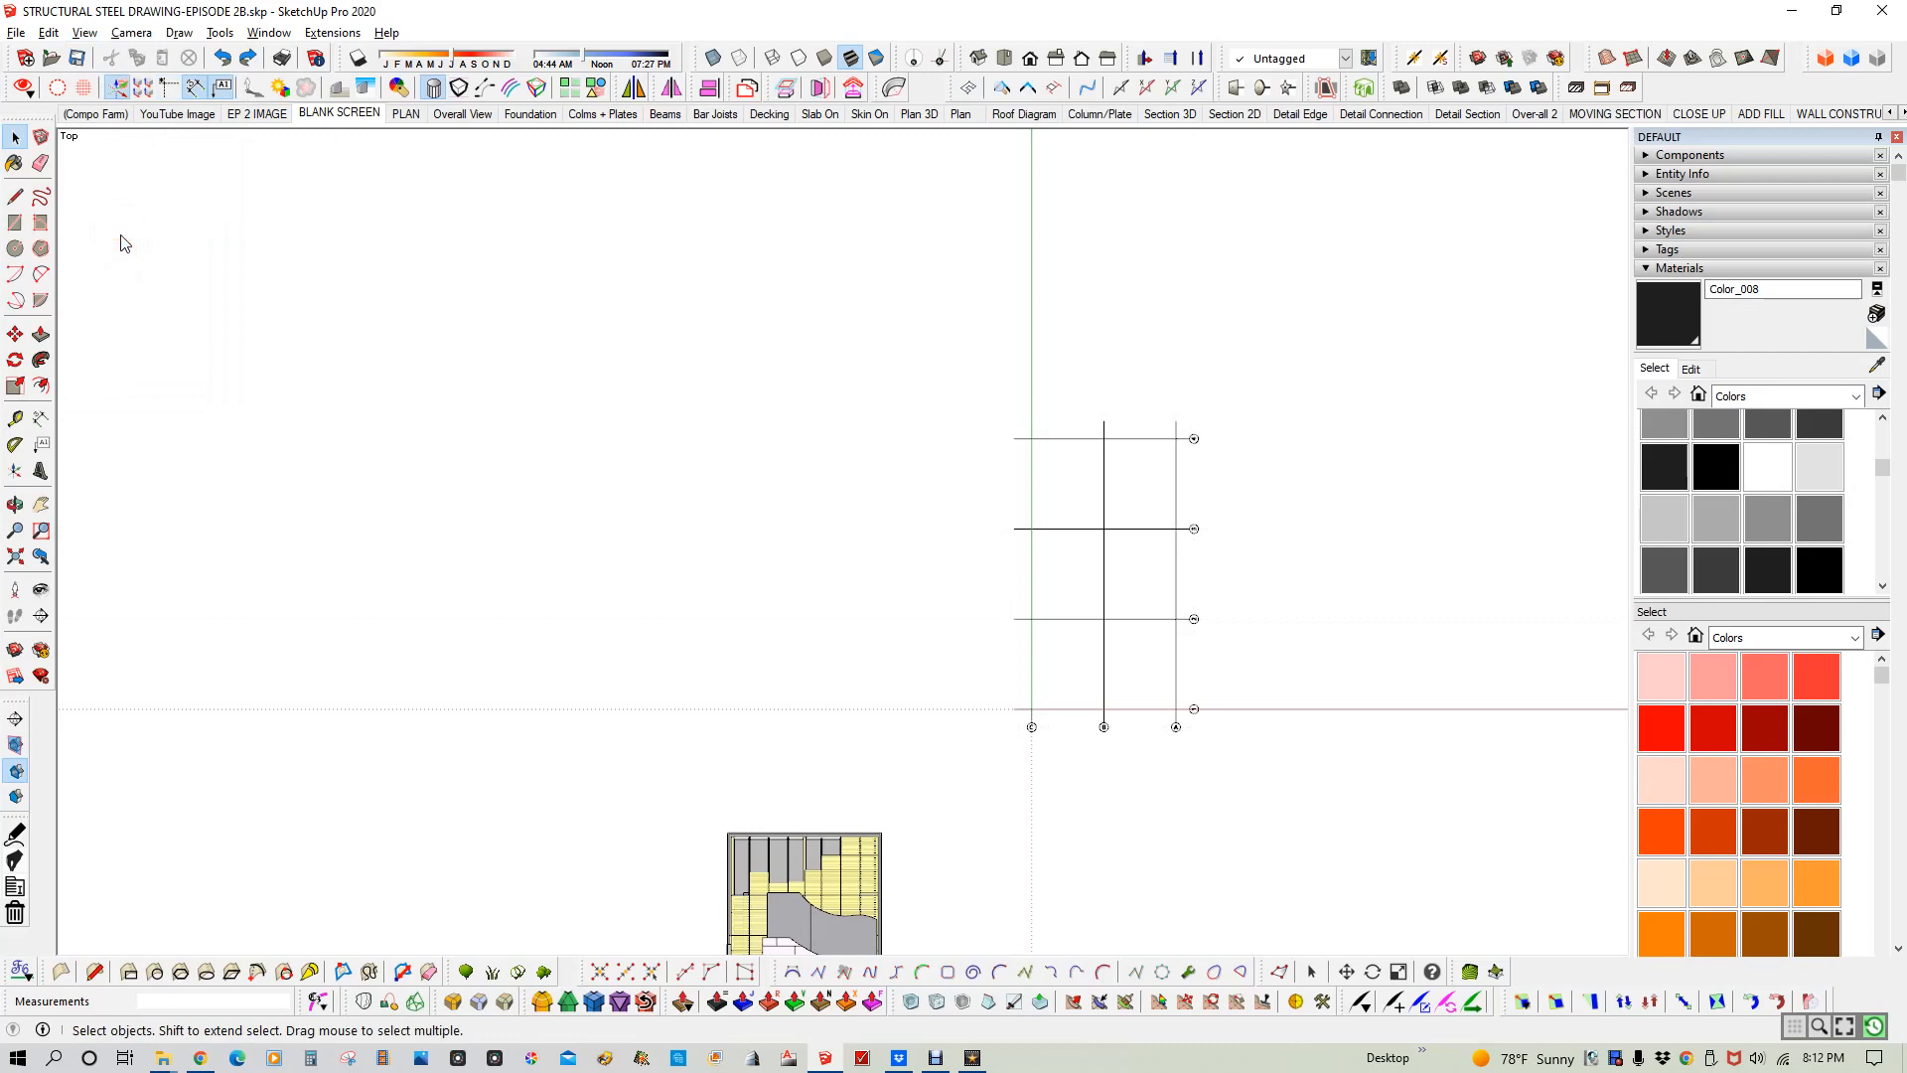
left_click(84, 33)
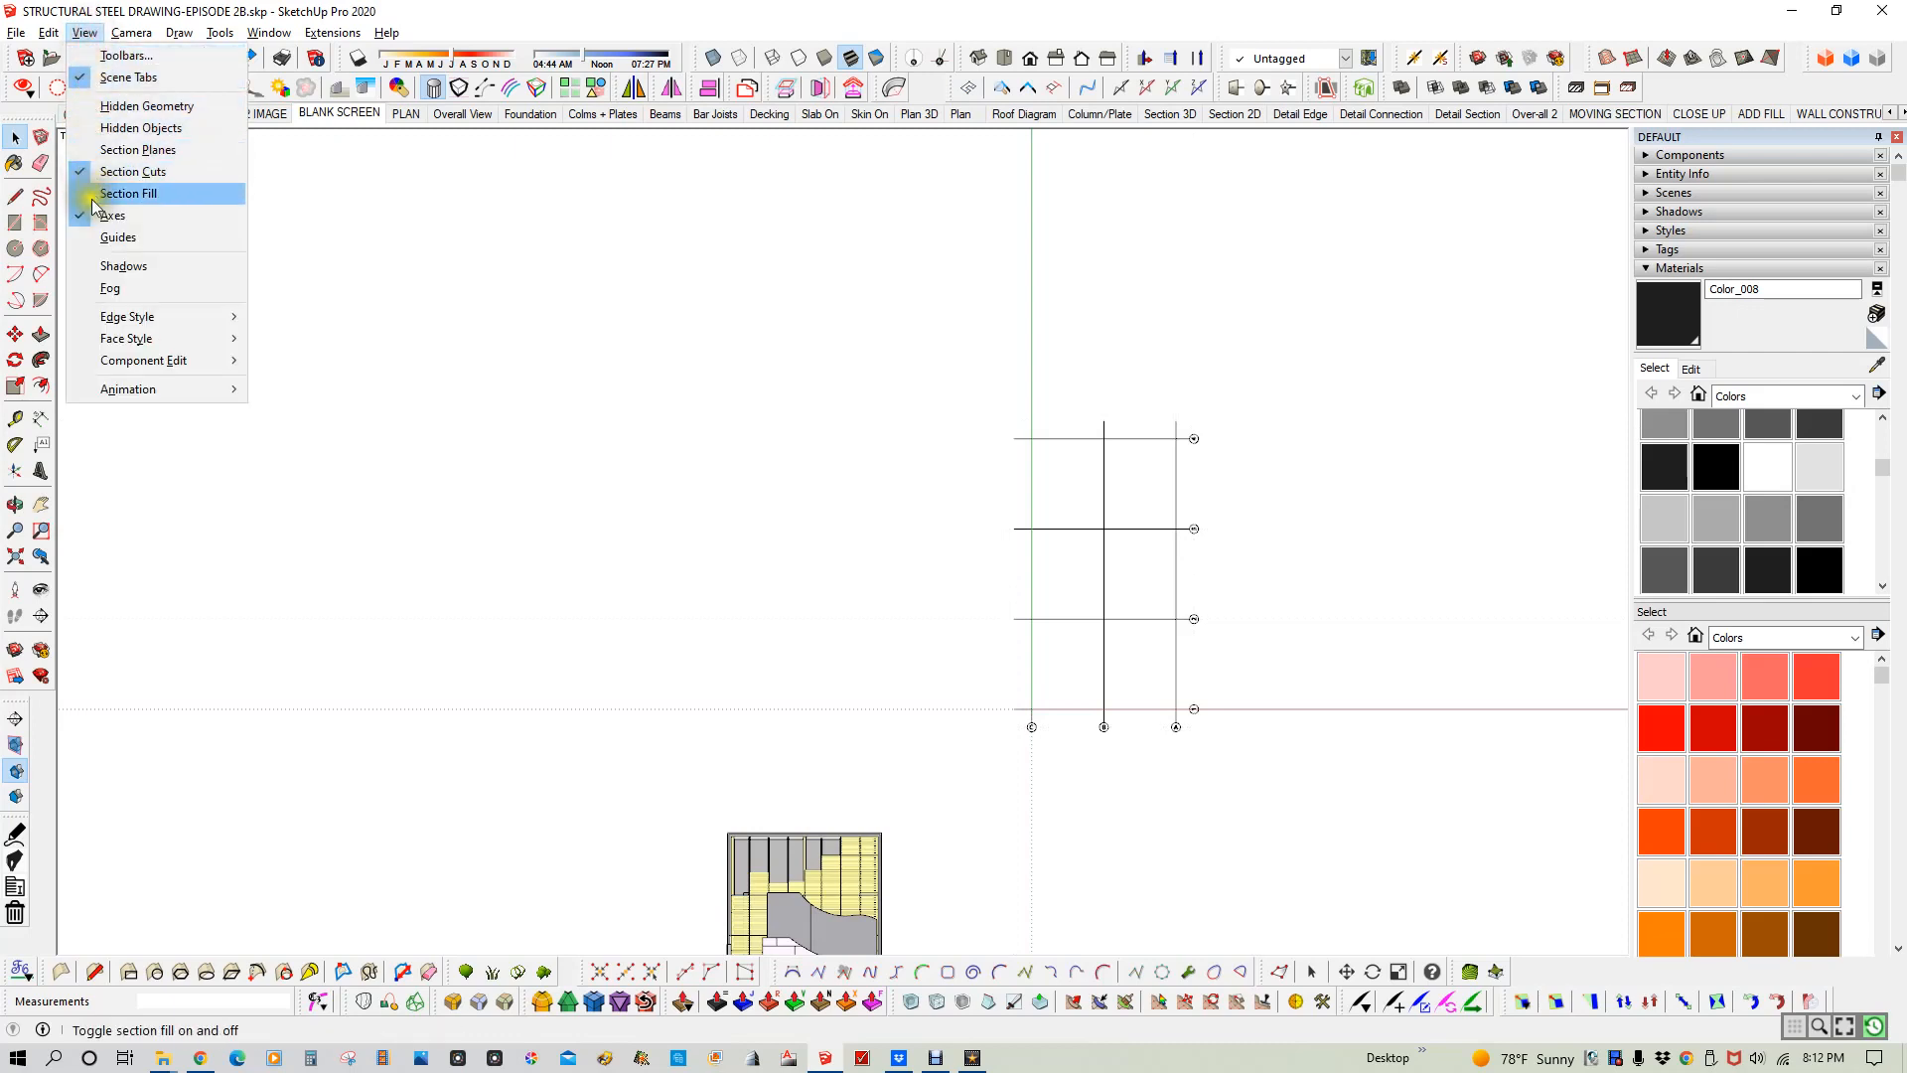
left_click(107, 238)
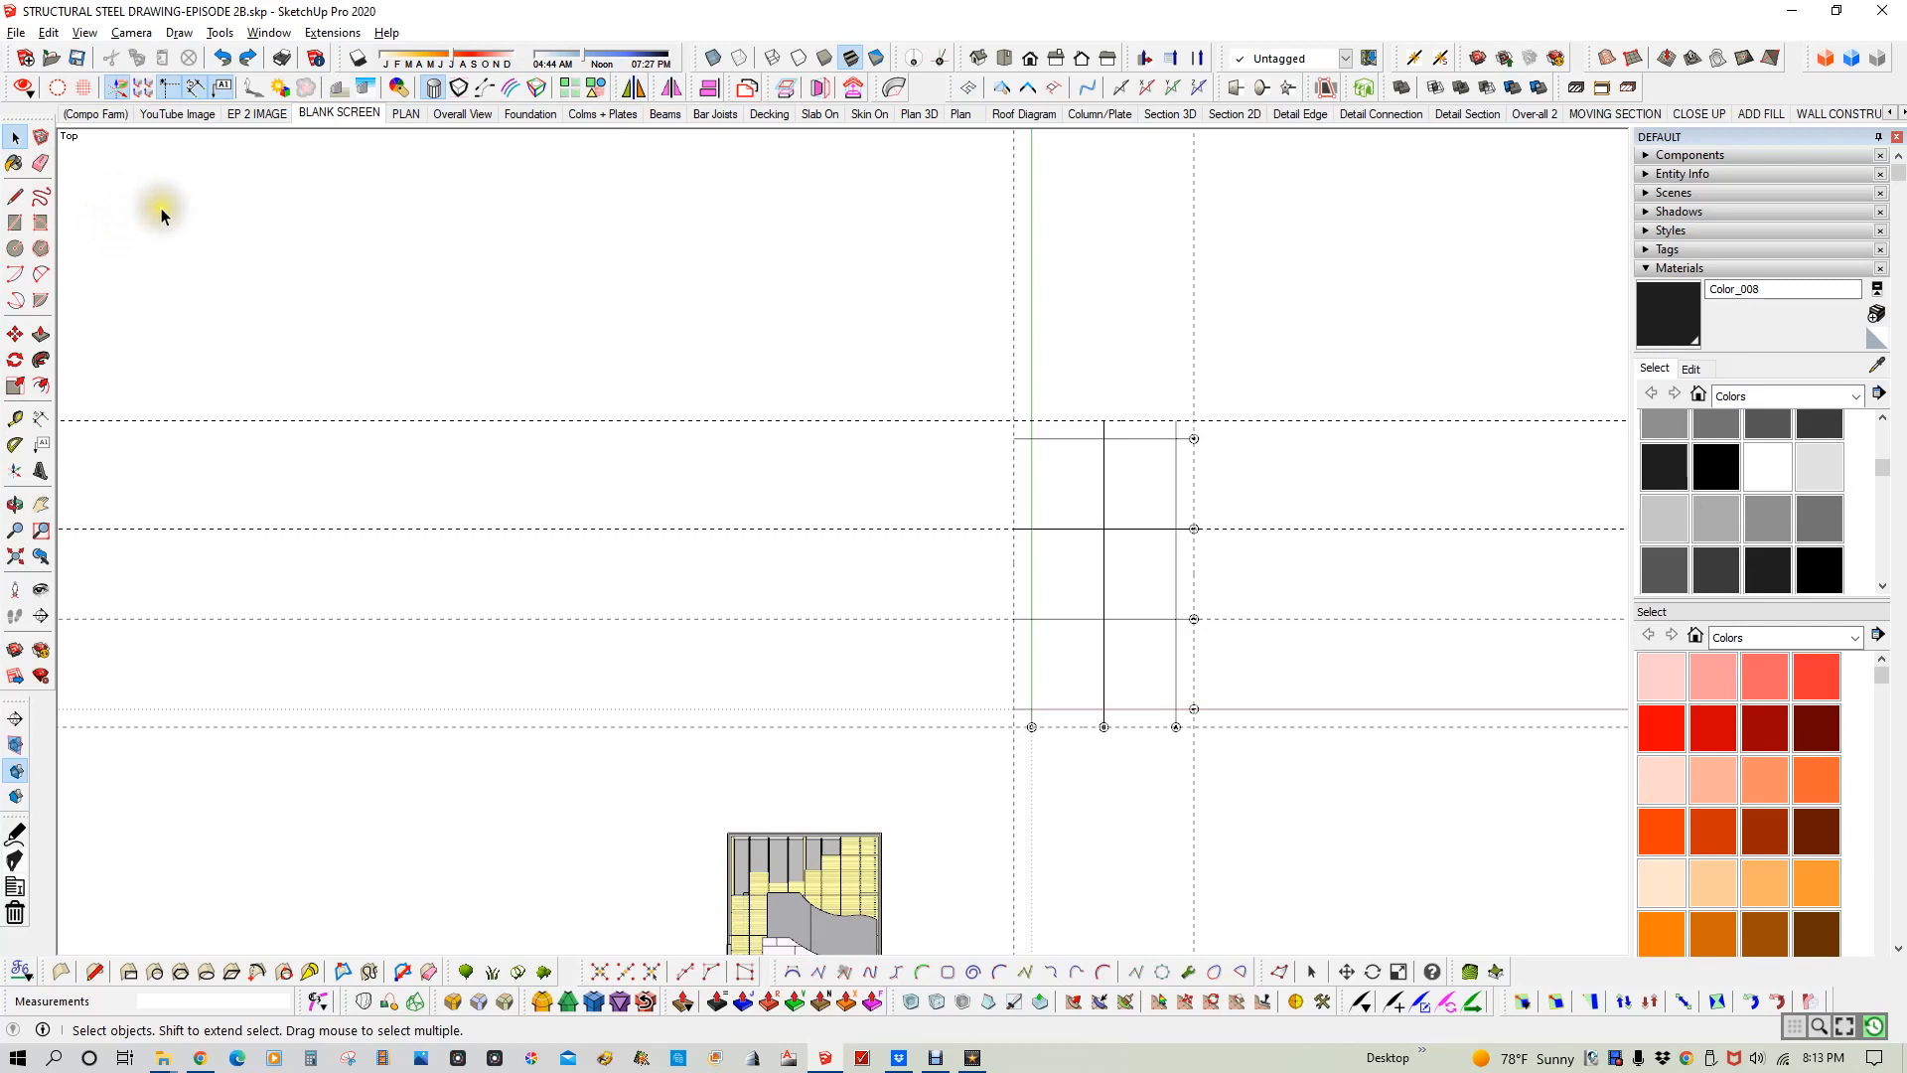
left_click(84, 33)
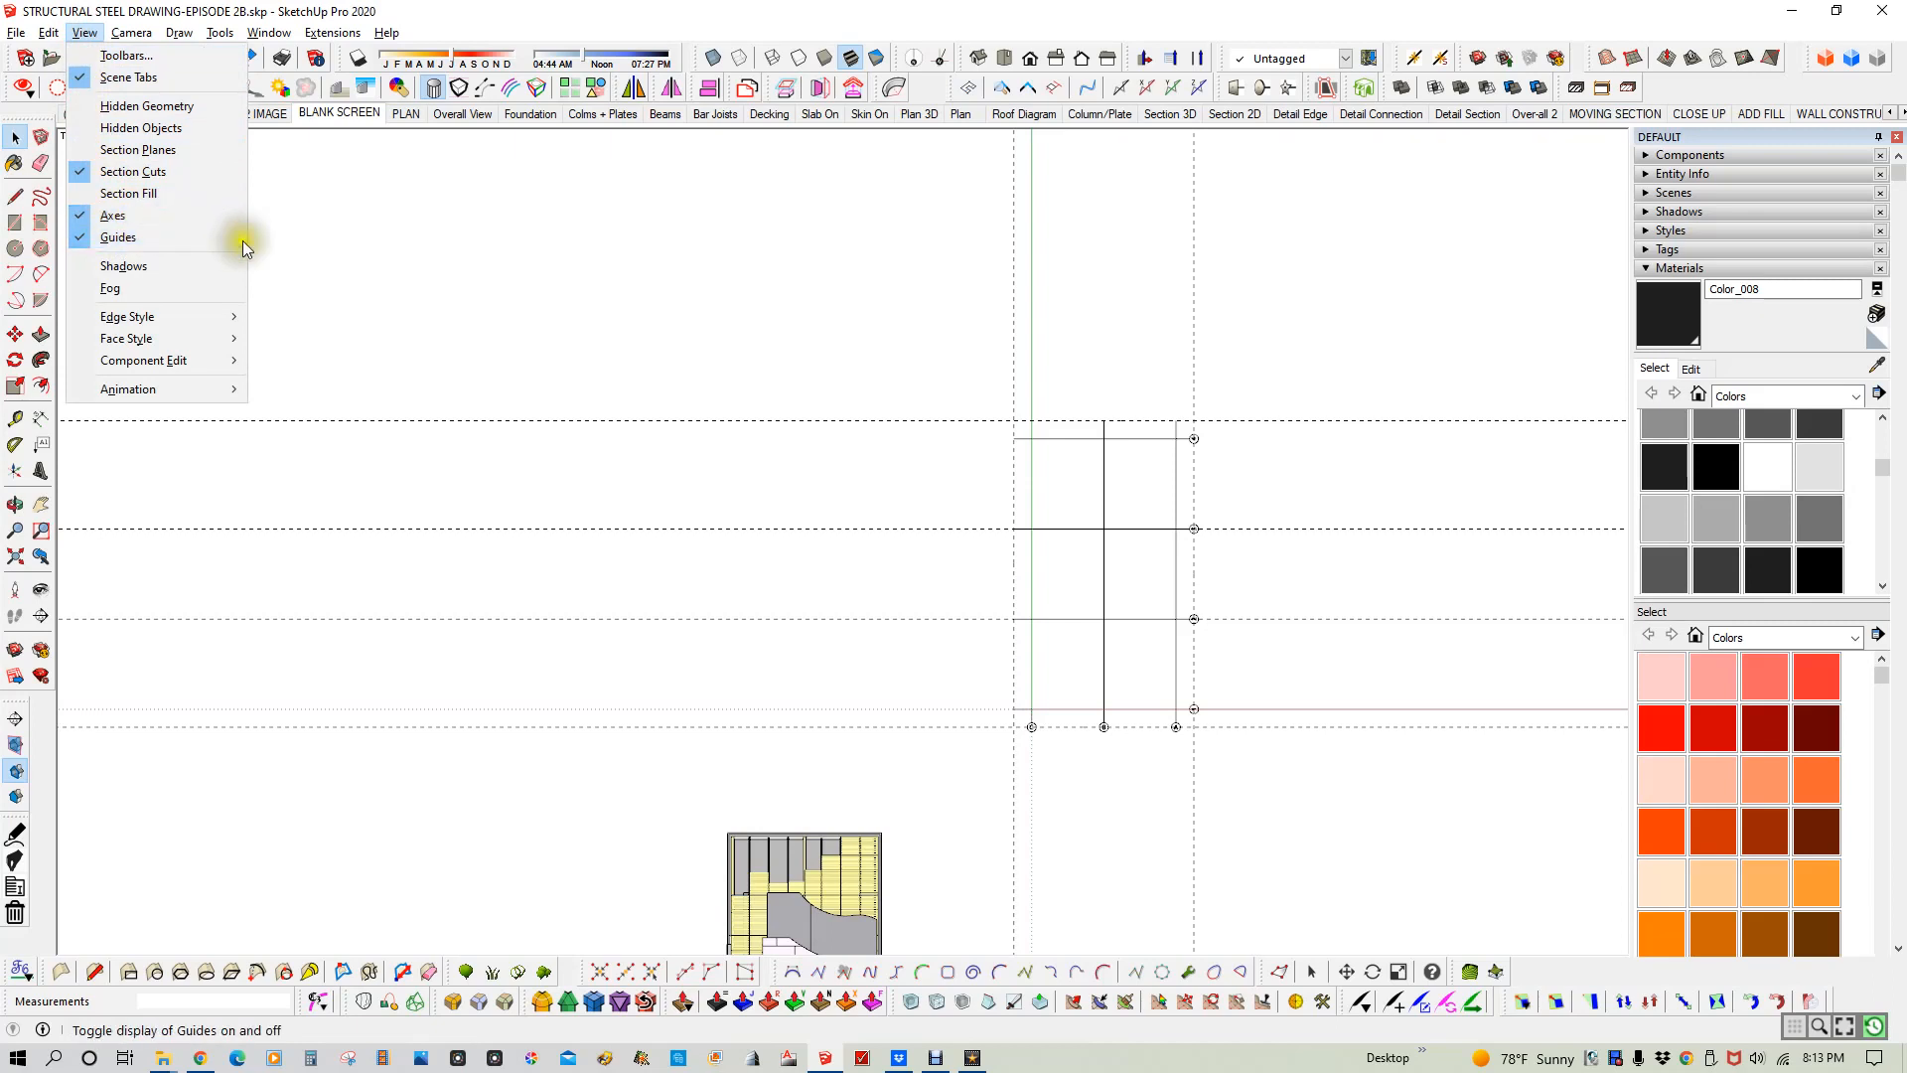
left_click(278, 242)
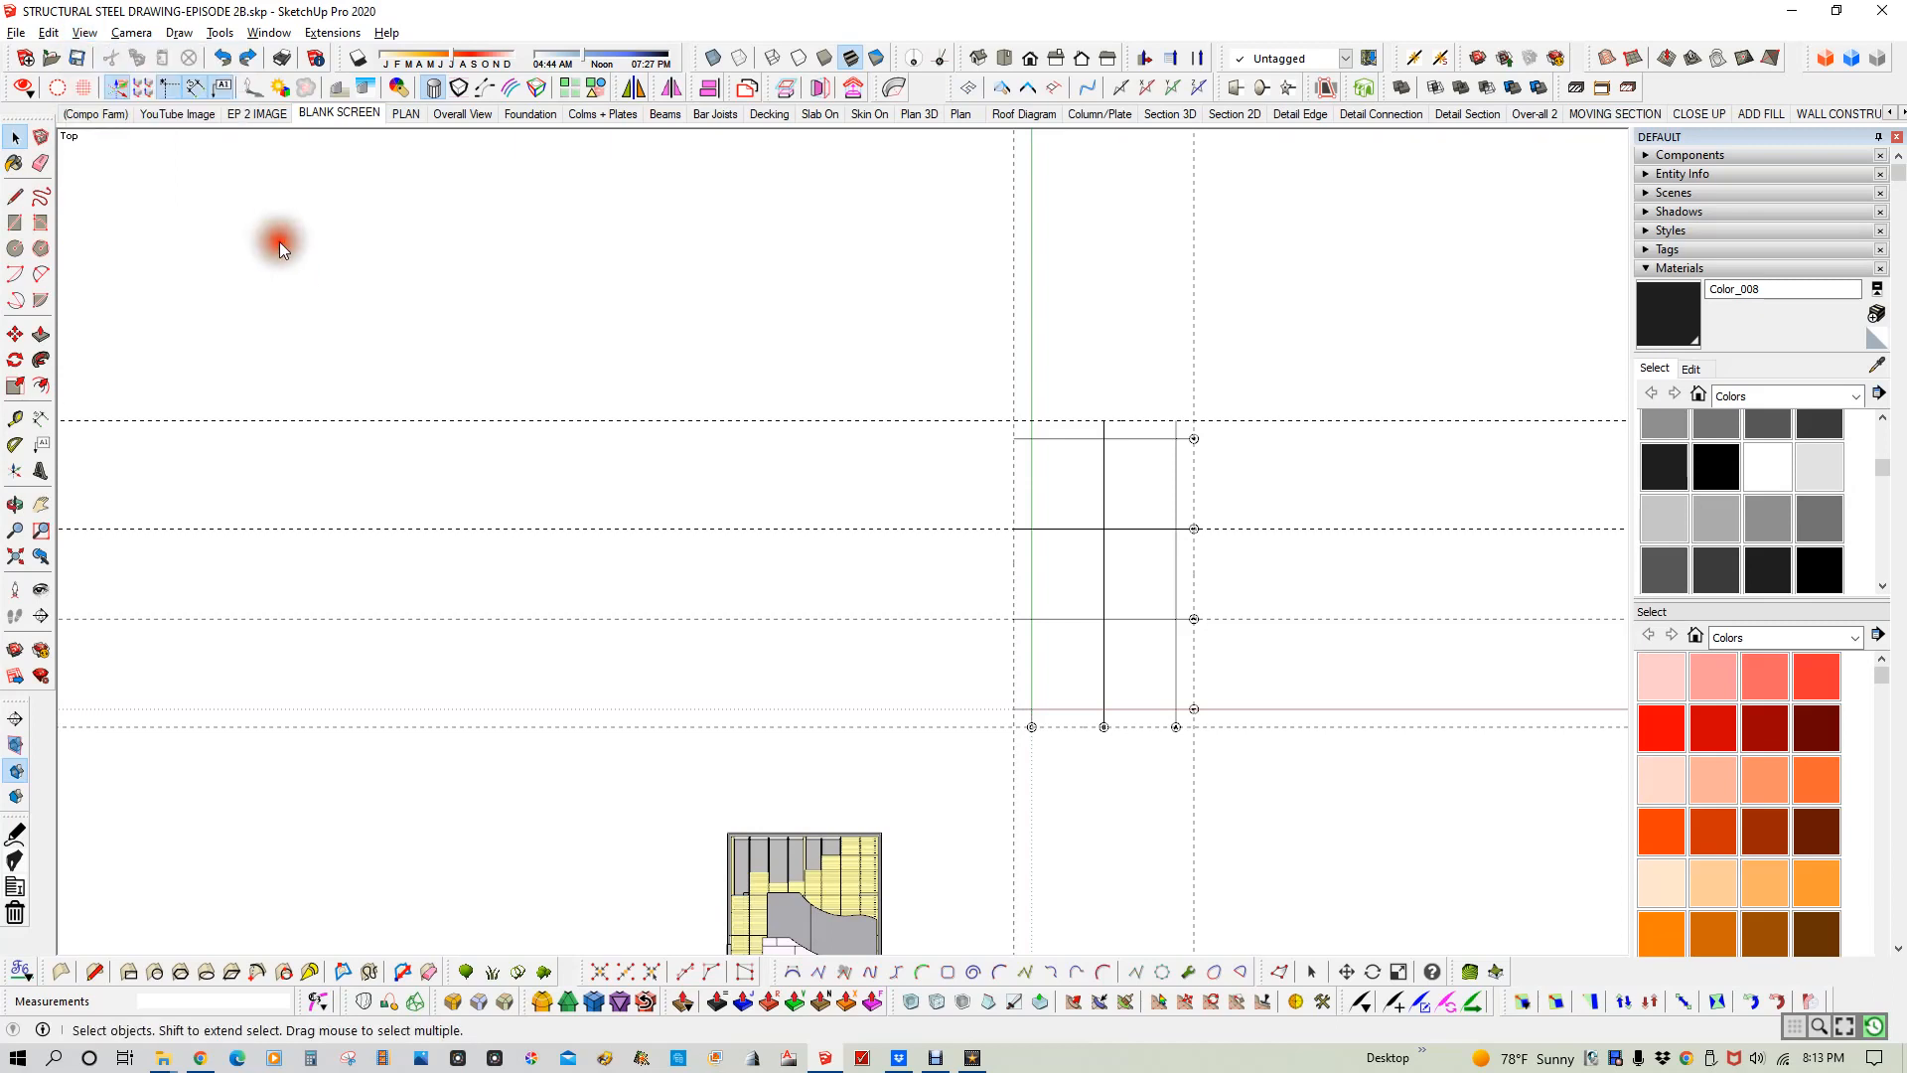
left_click(137, 36)
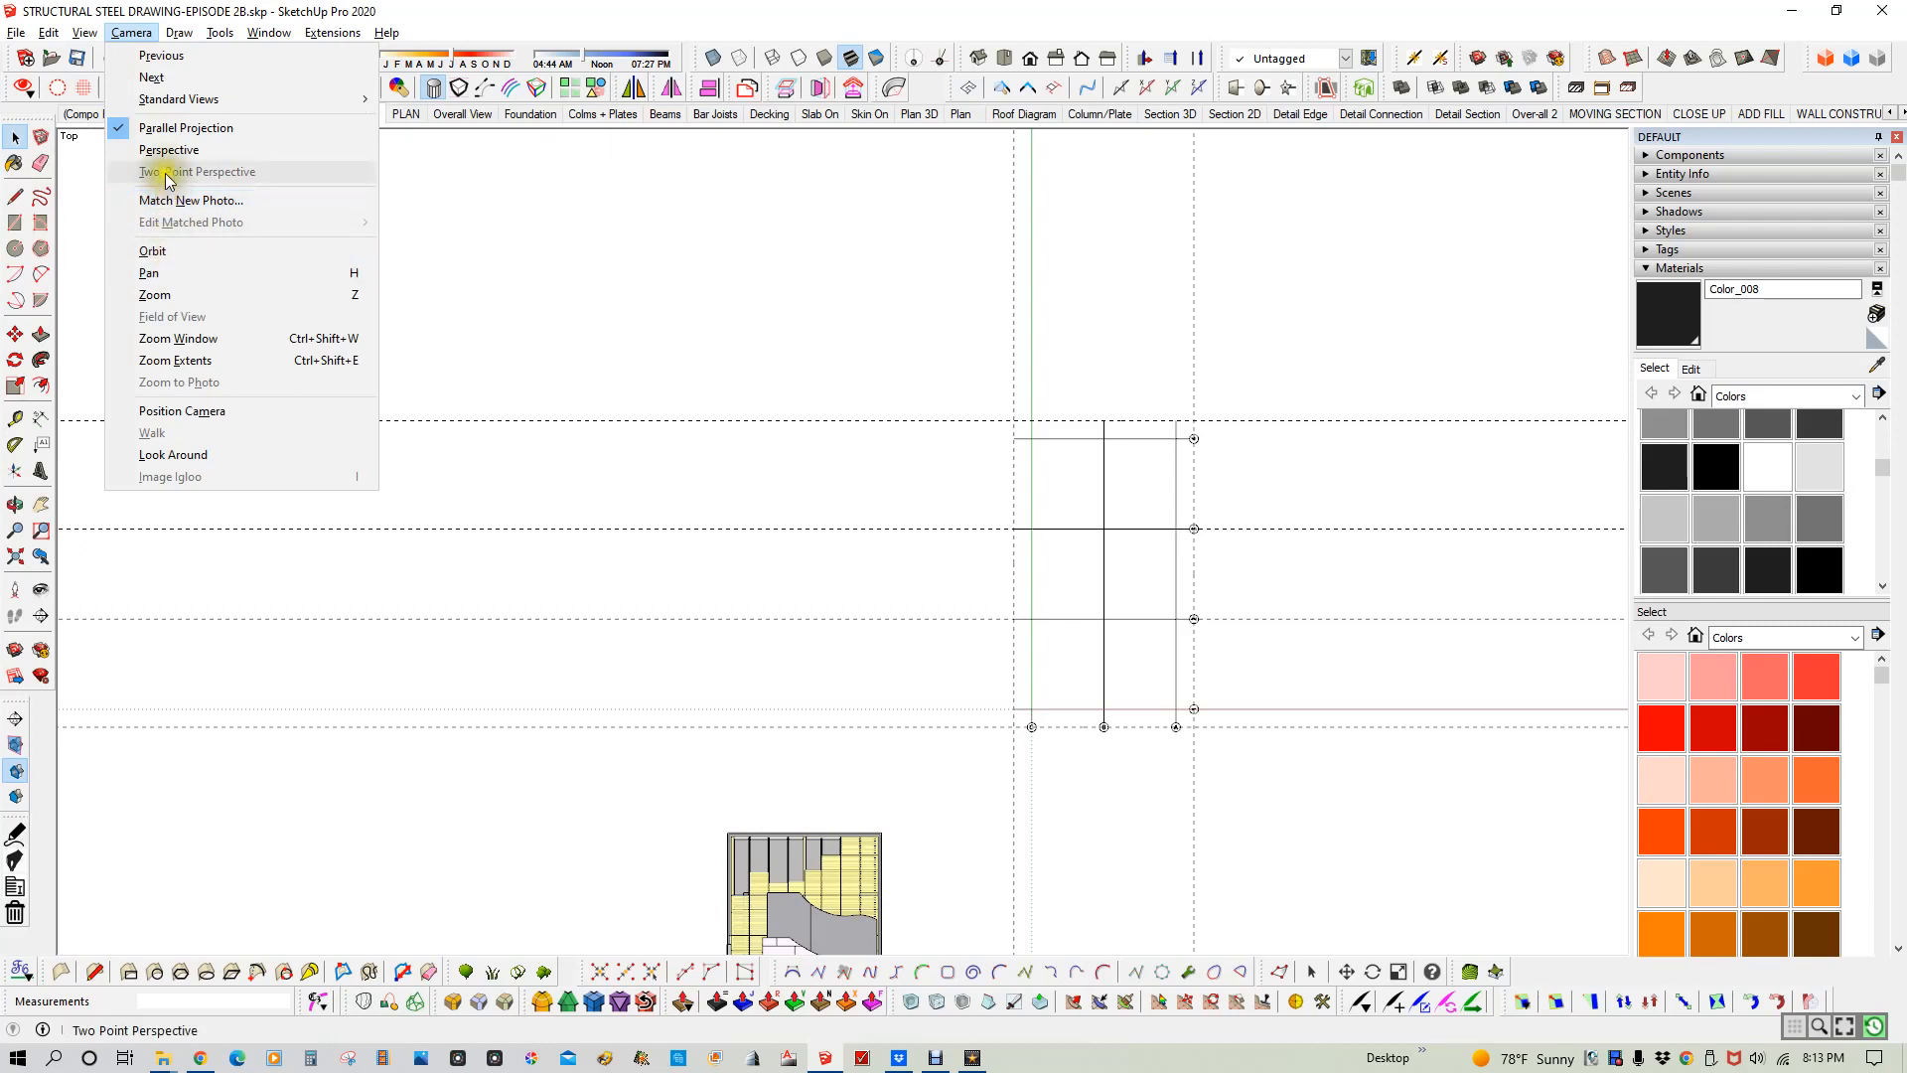
left_click(131, 33)
left_click(85, 33)
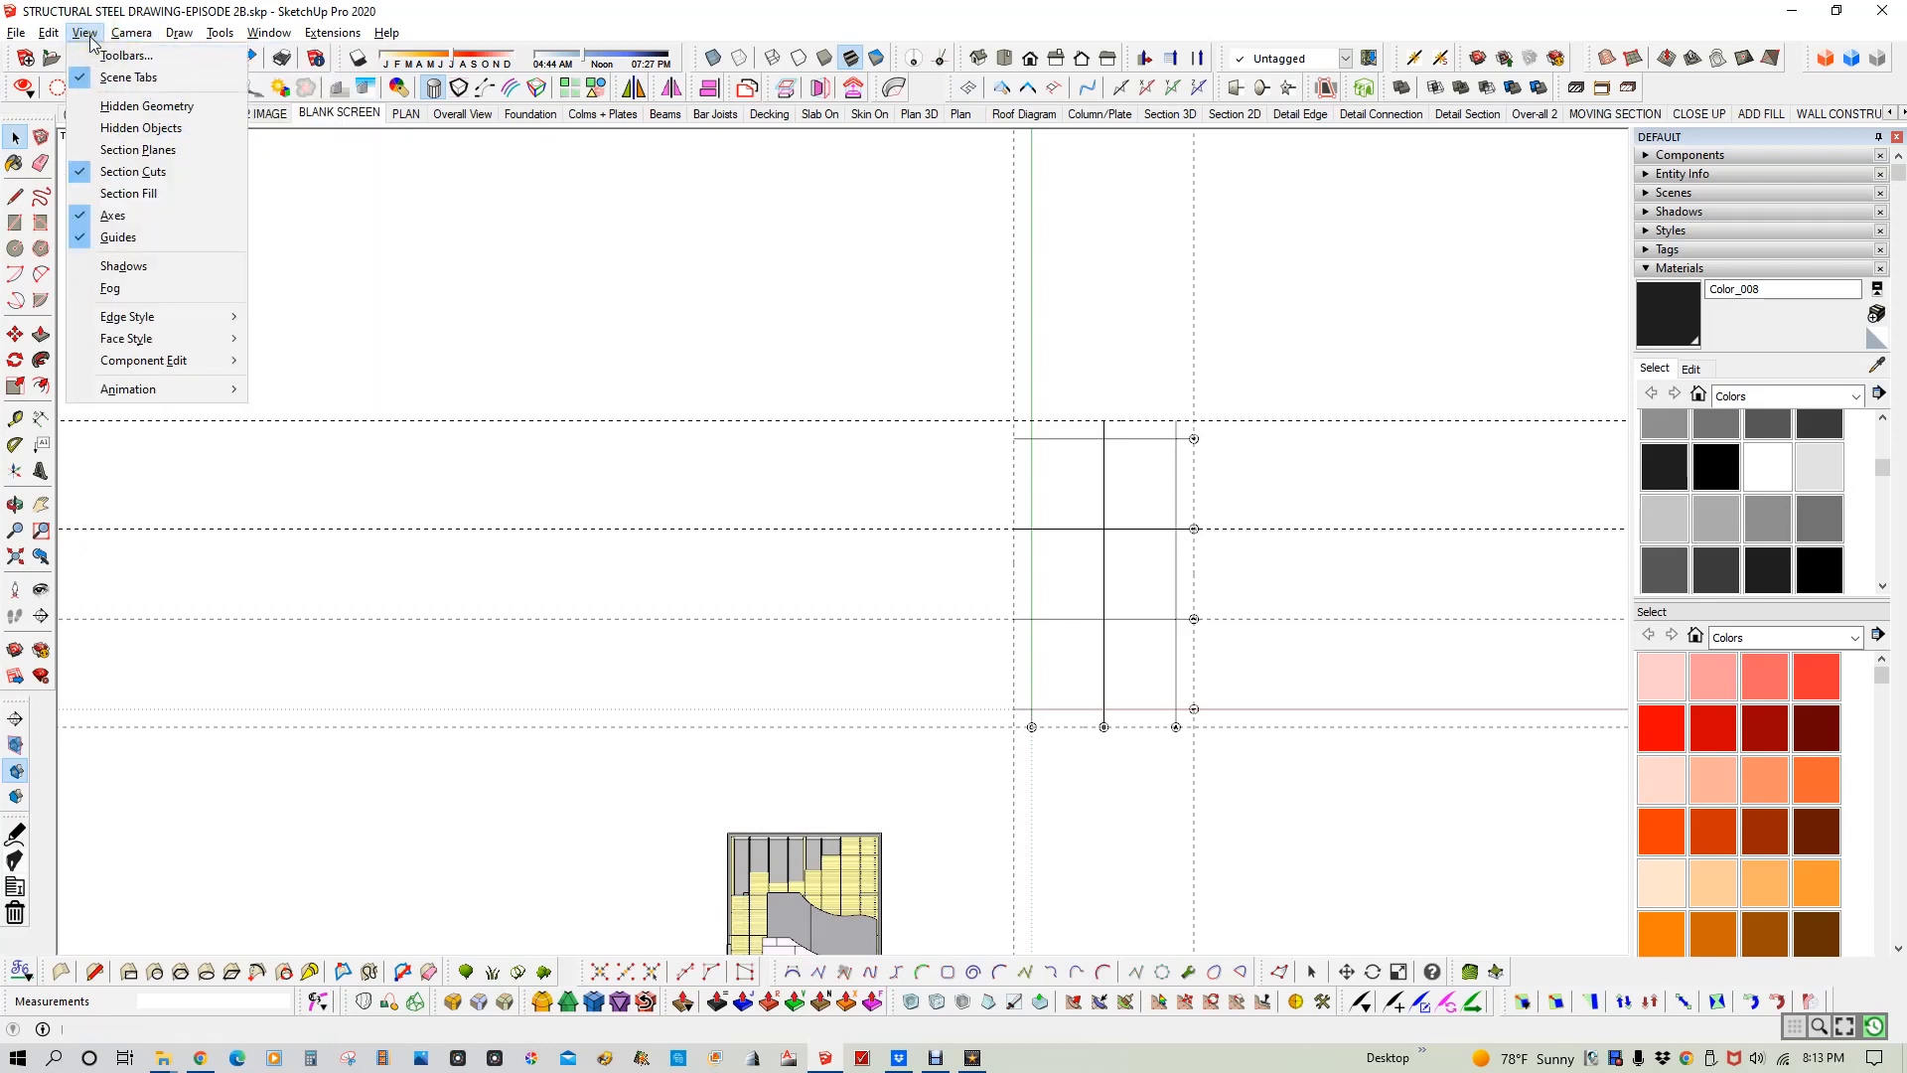
mouse_move(116, 45)
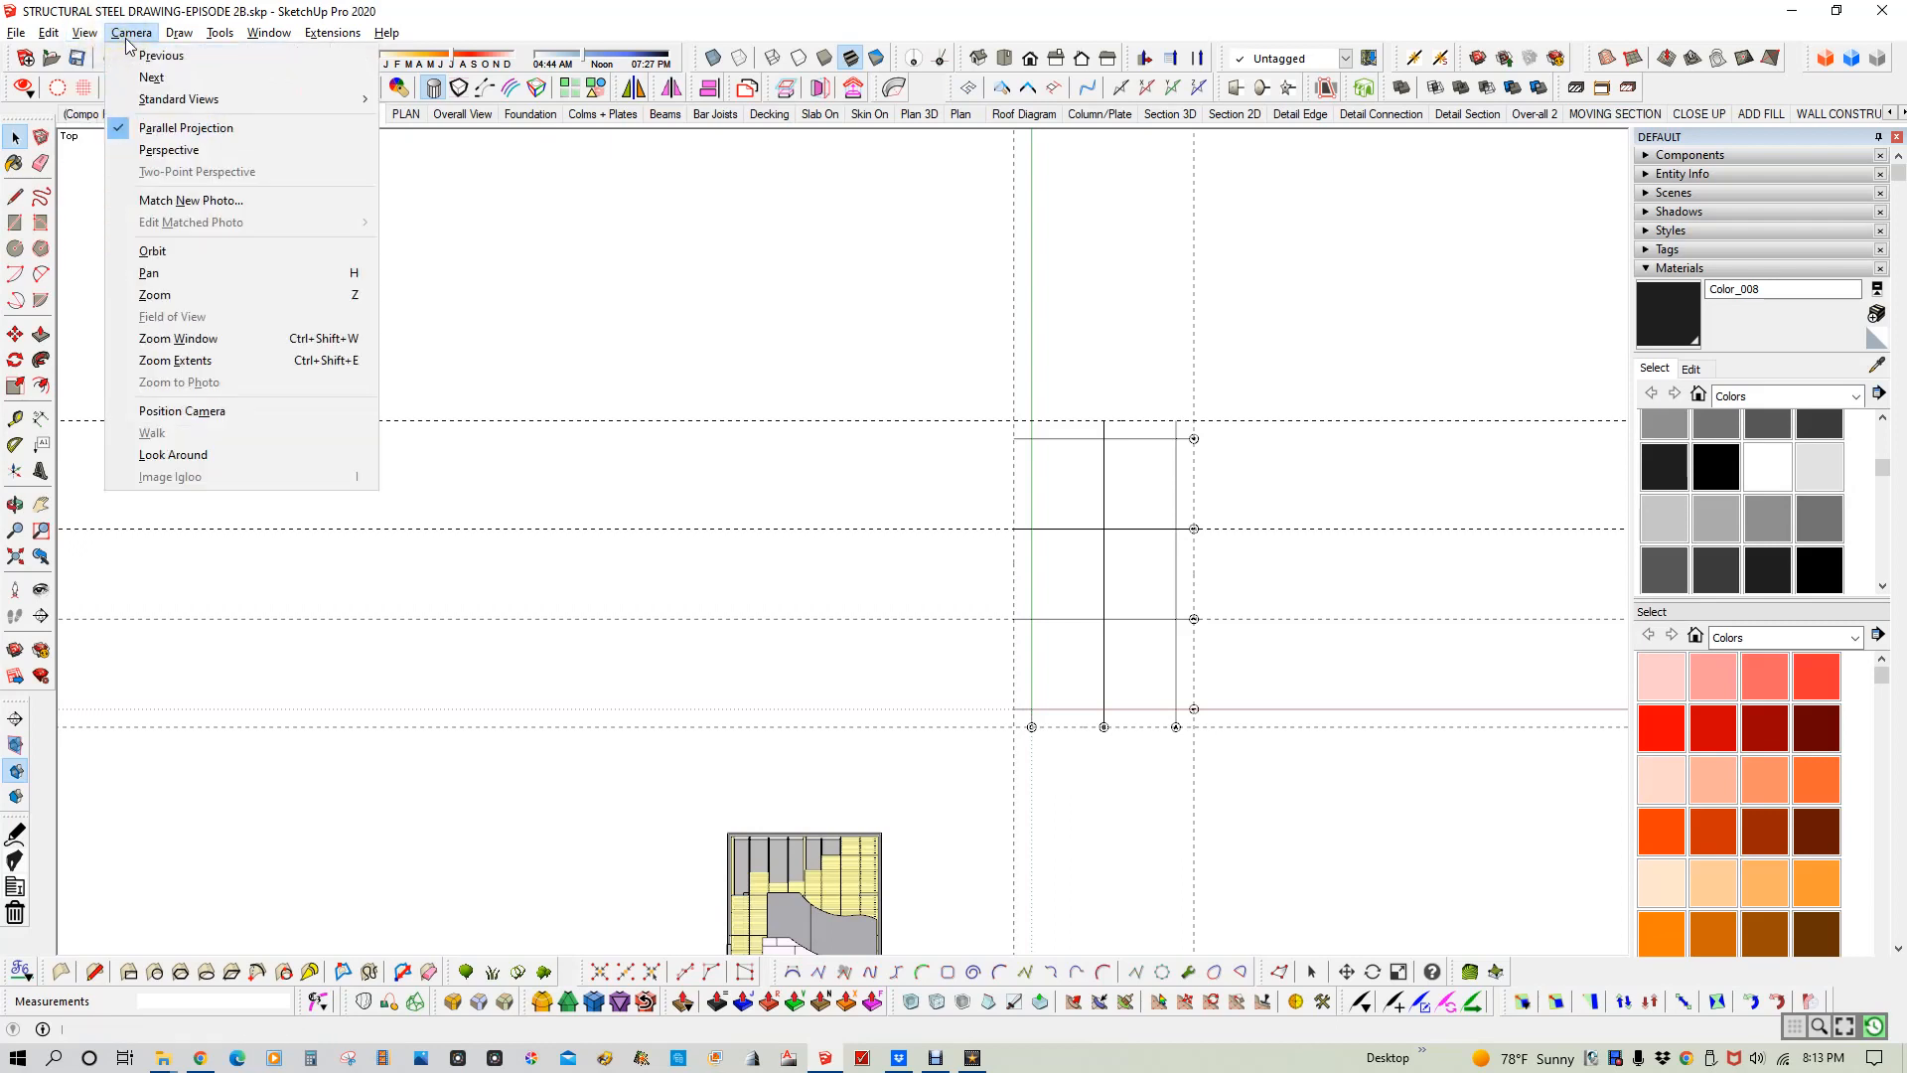
mouse_move(59, 39)
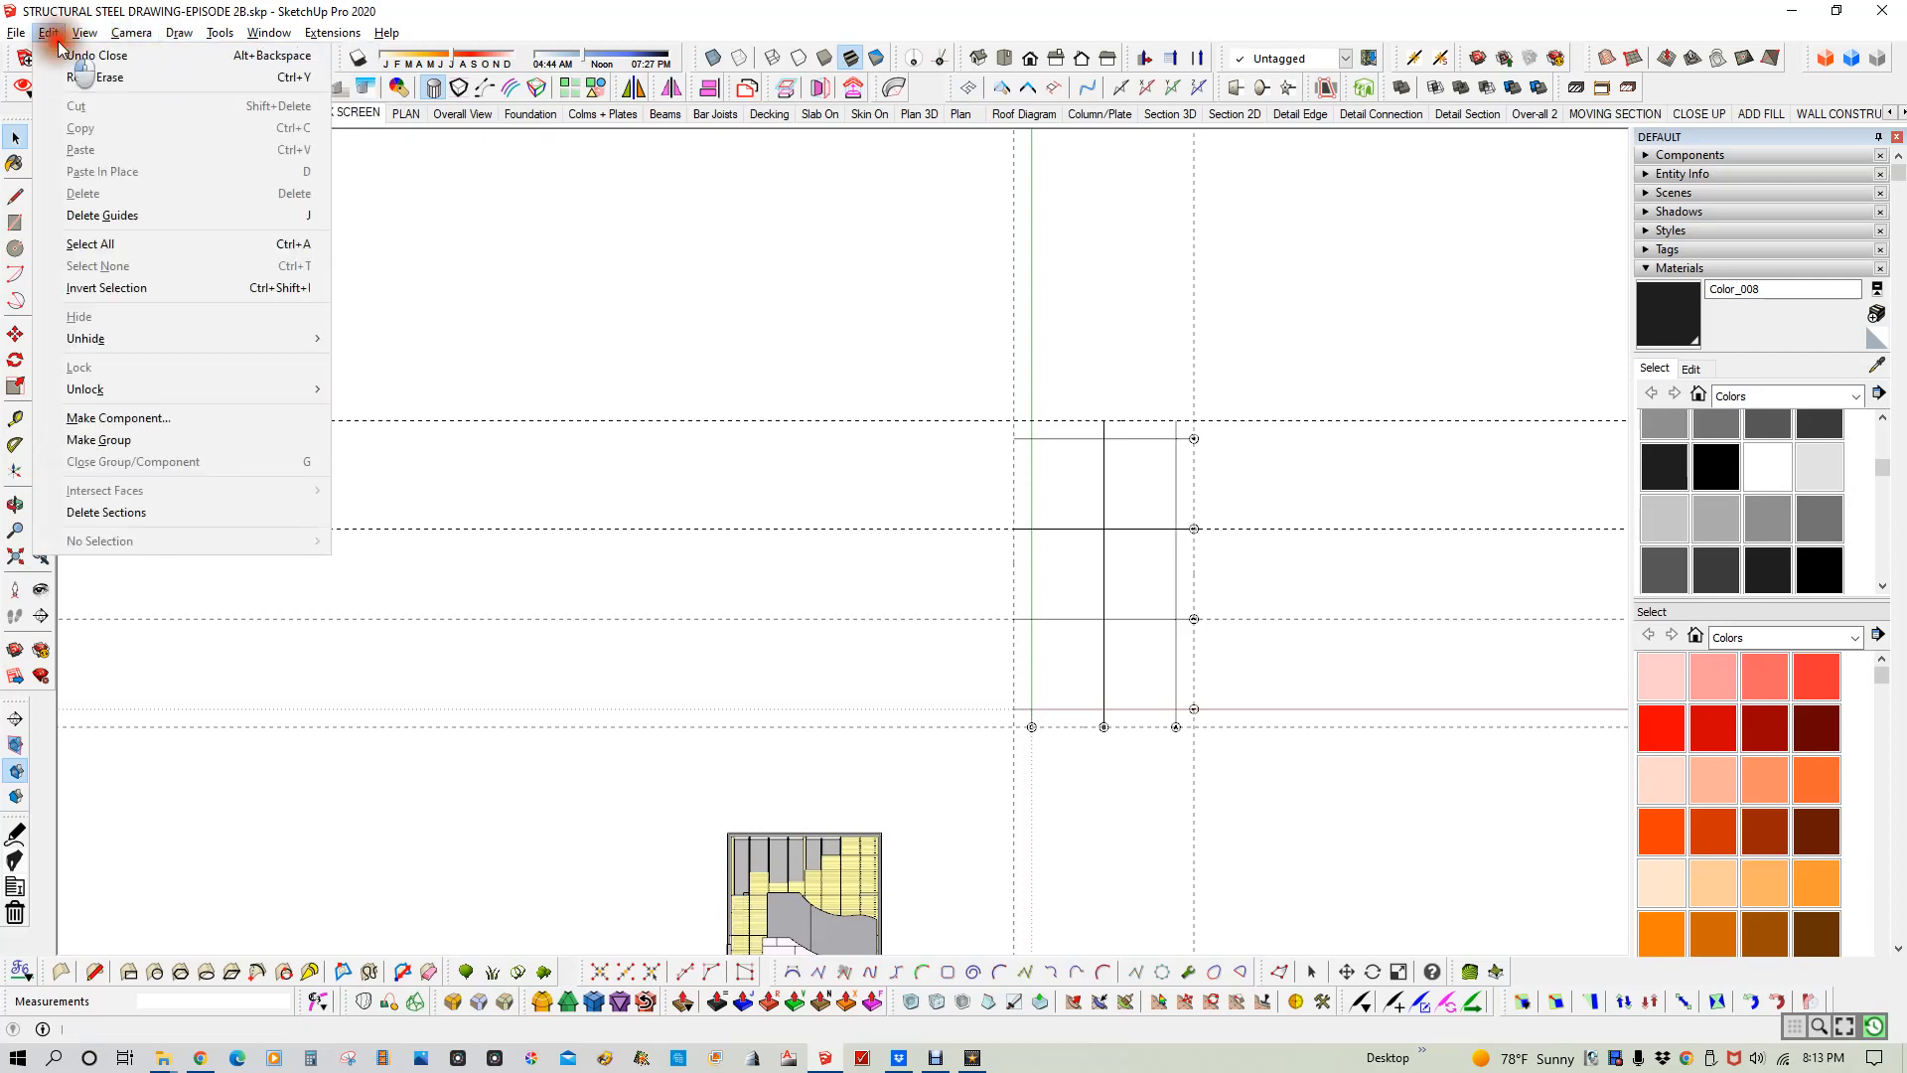
- Delete all guides in the model
left_click(57, 35)
left_click(50, 33)
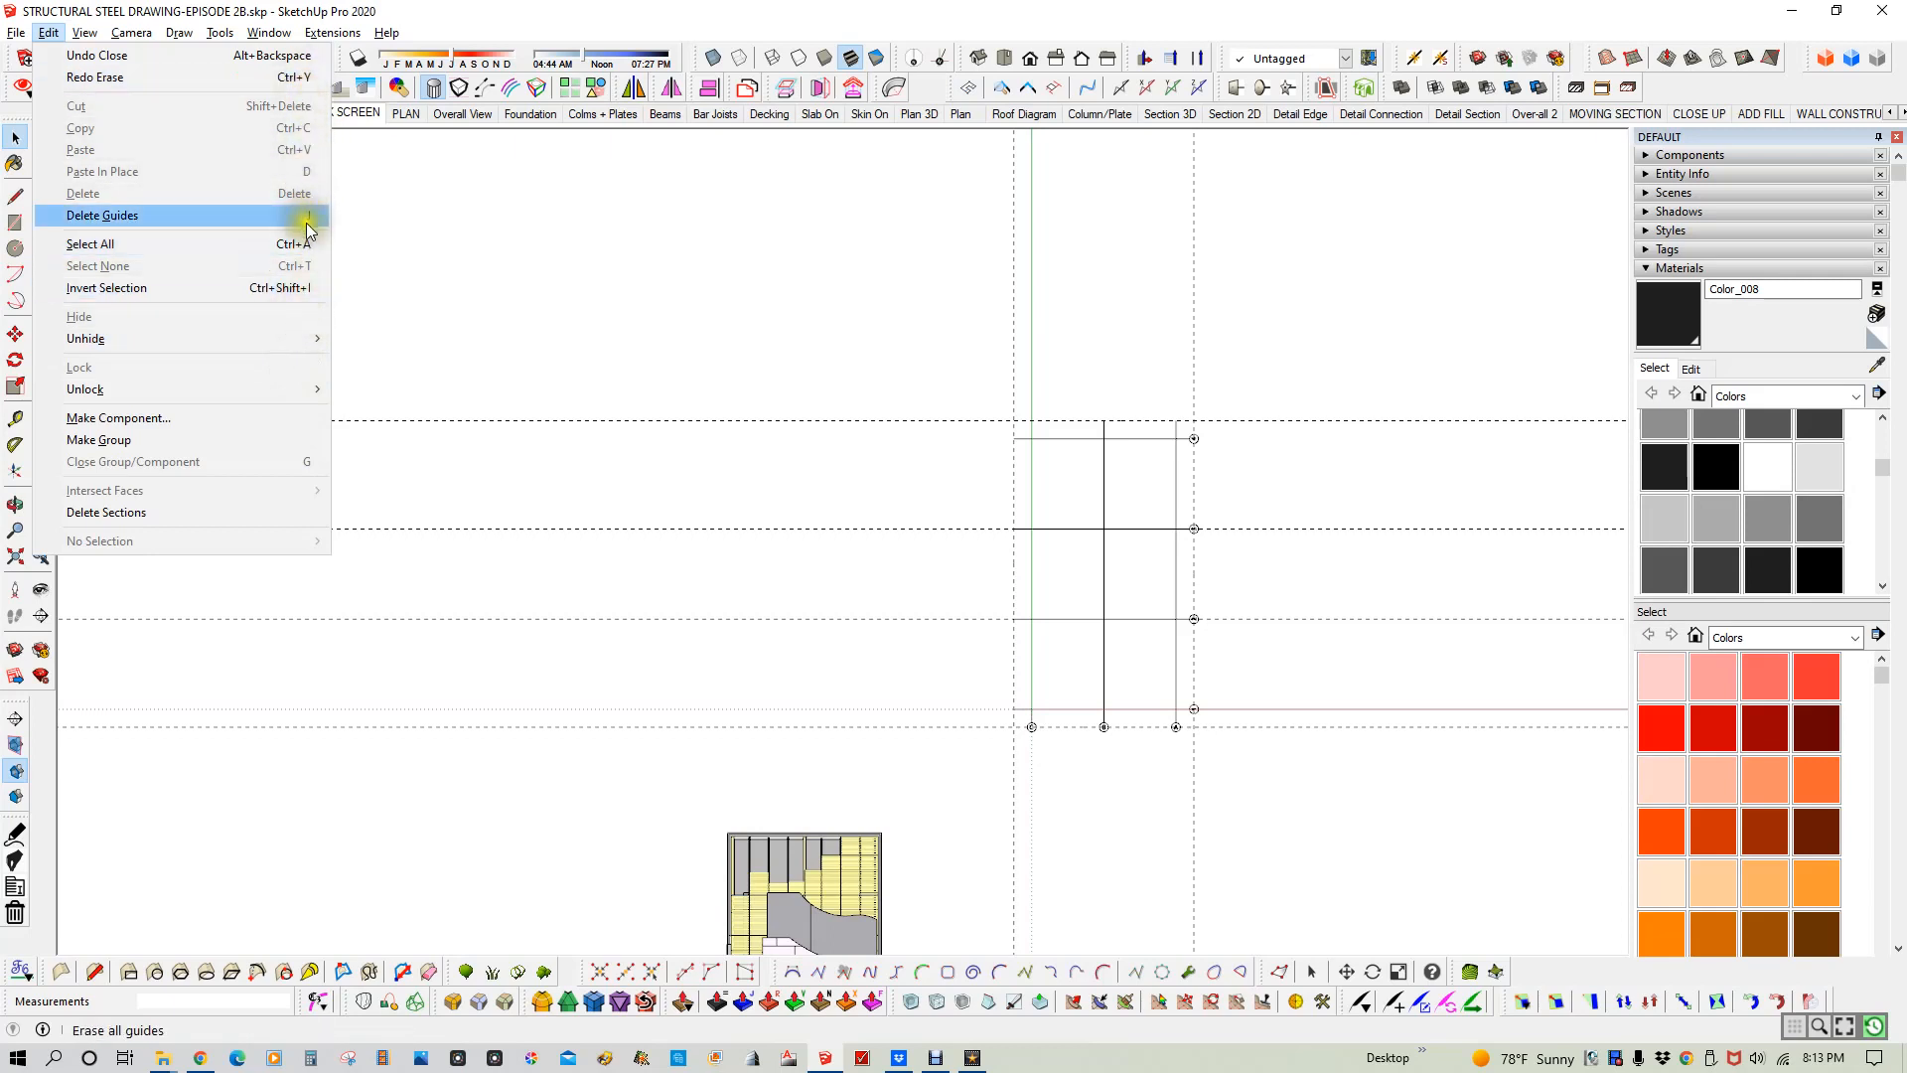
left_click(403, 244)
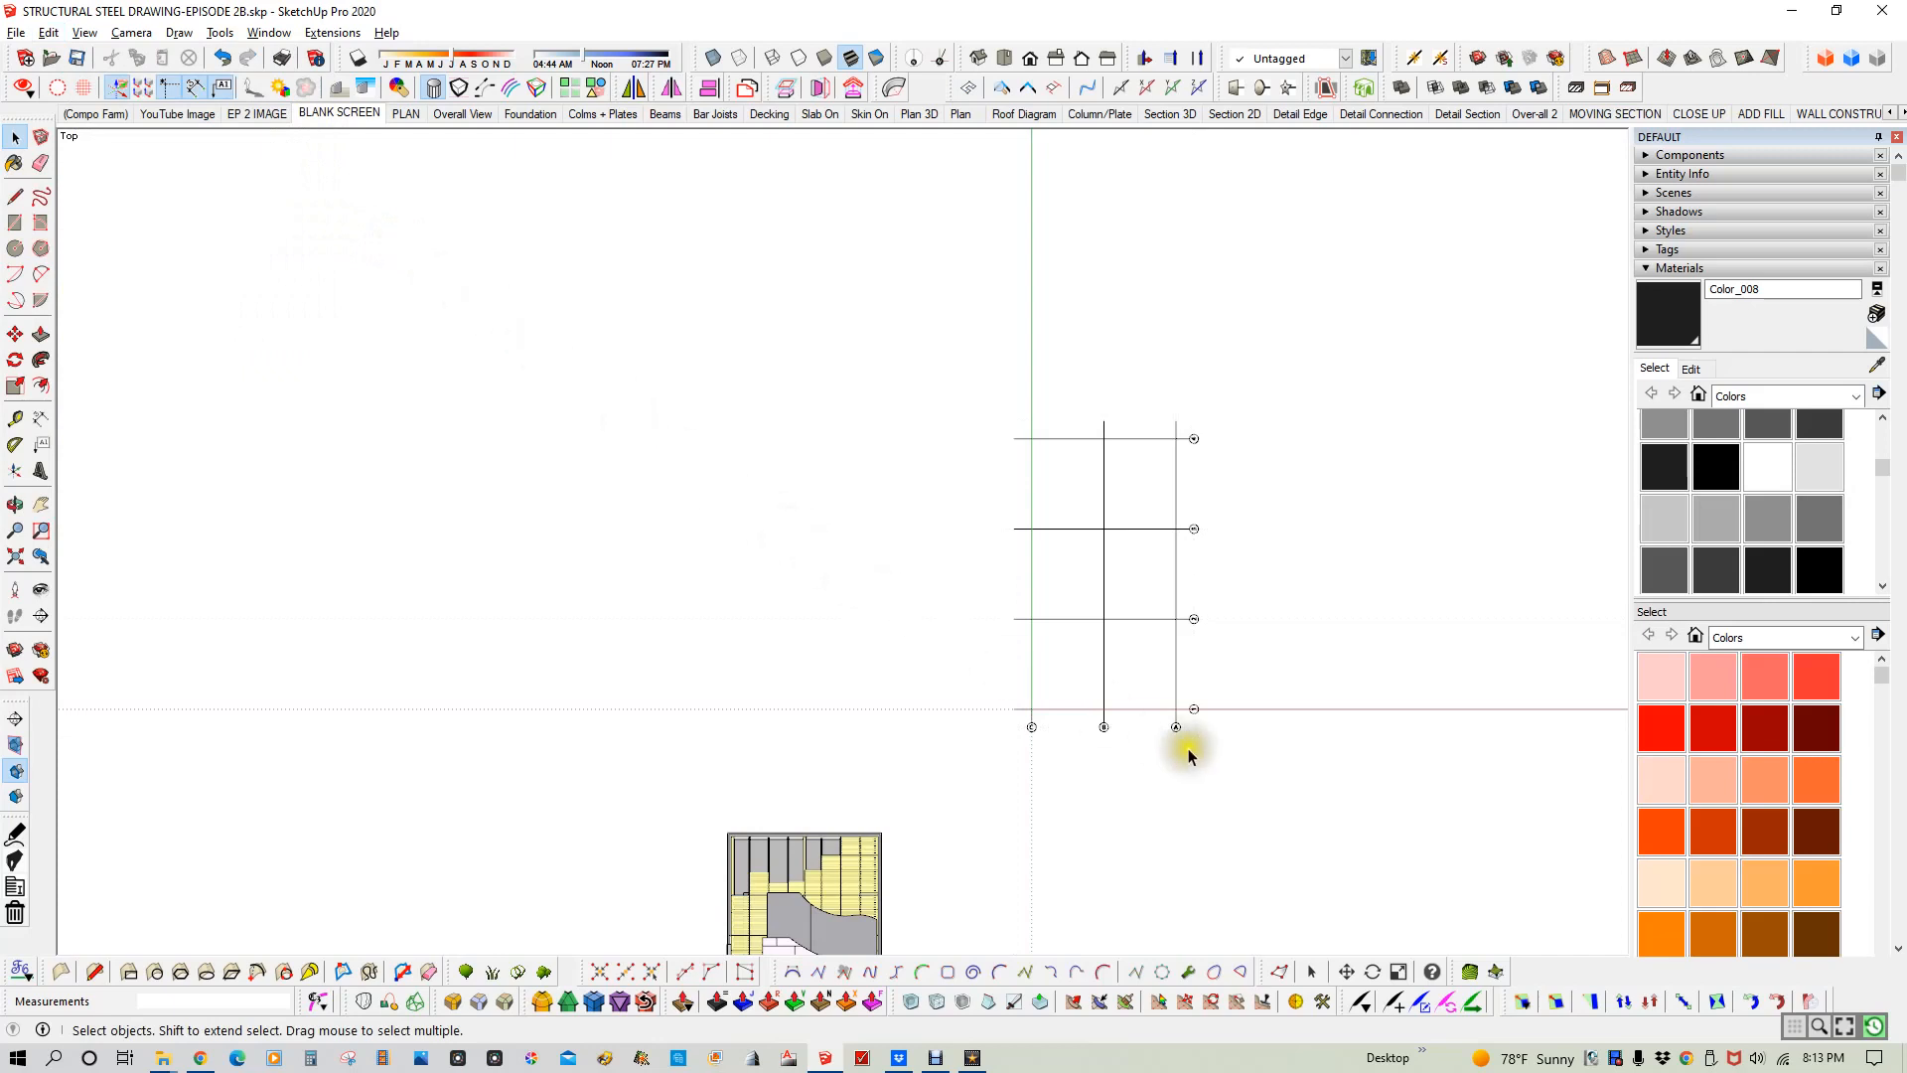
- Select the extension line group and examine whether it includes the letters and numbers in the bubbles
scroll(1279, 759, "up", 5)
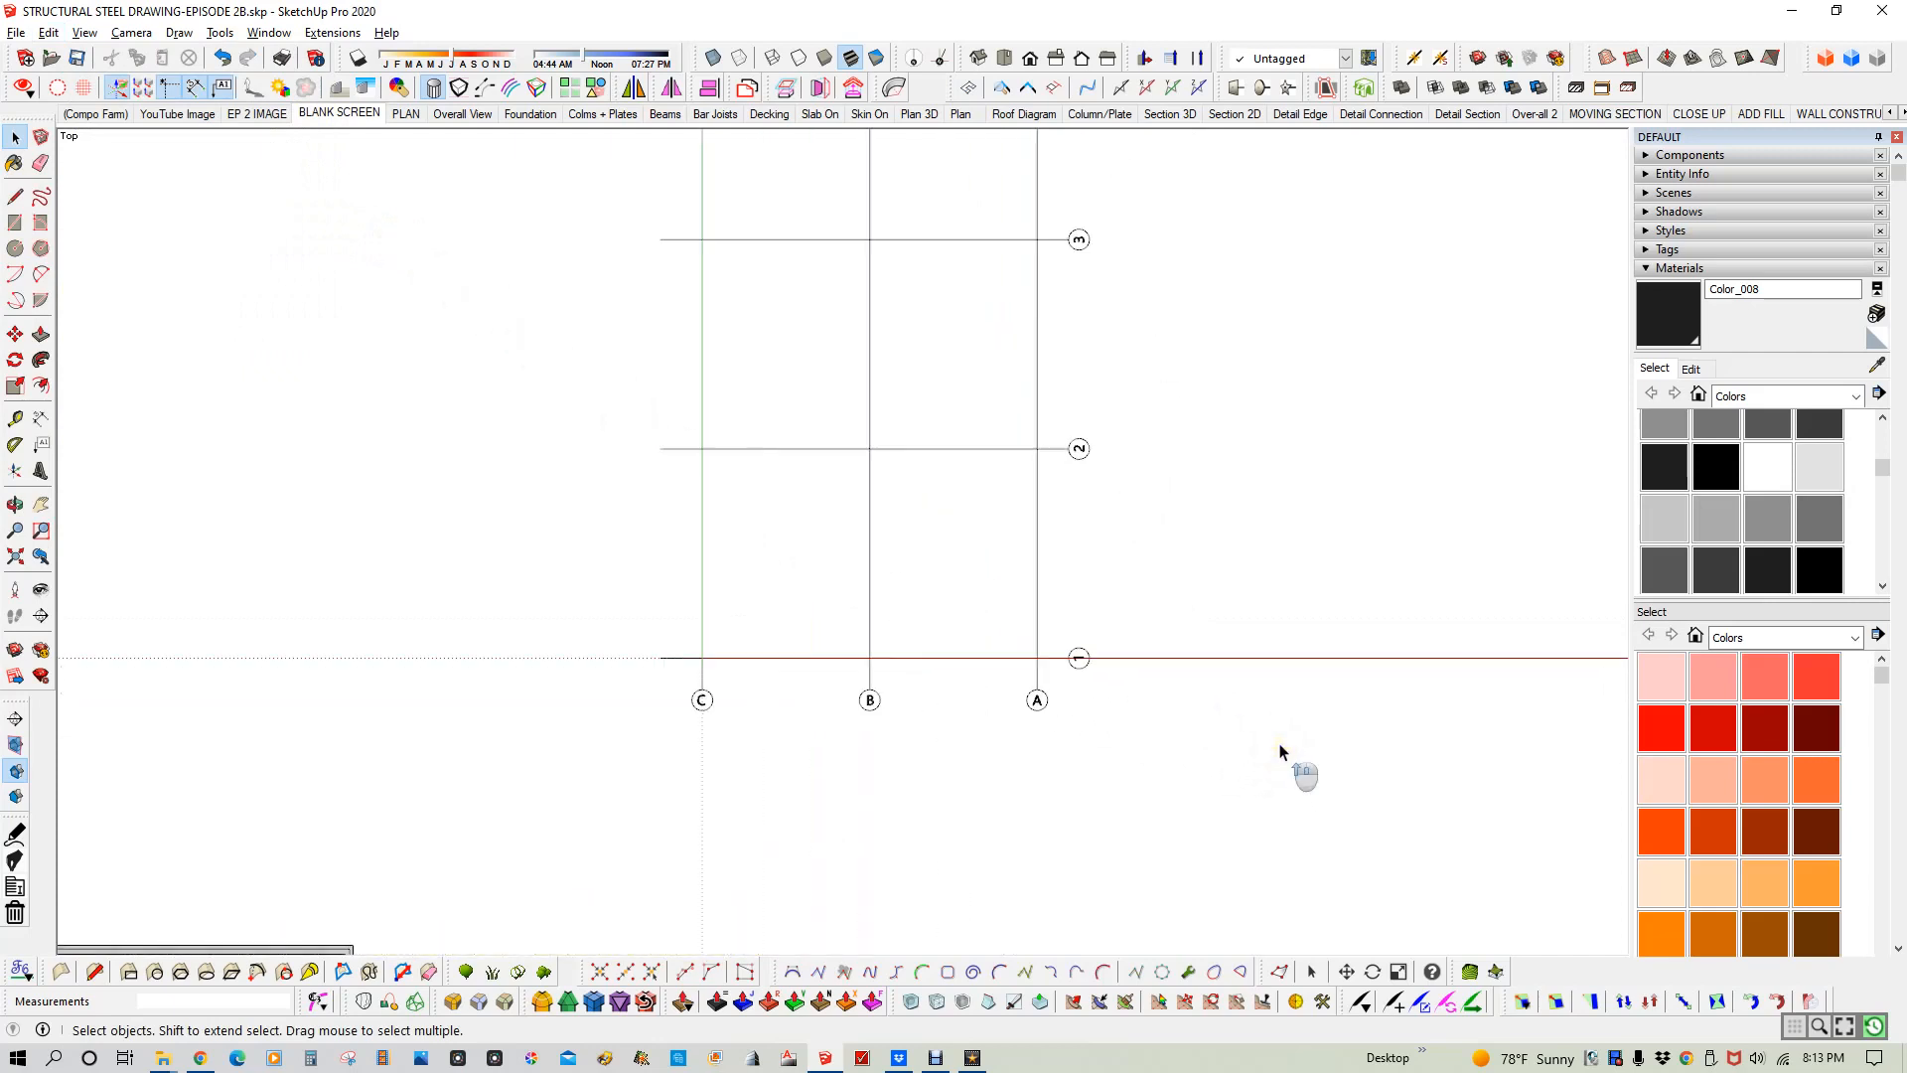
key("h")
left_click_drag(1100, 554, 1106, 682)
scroll(1105, 681, "down", 1)
key("space")
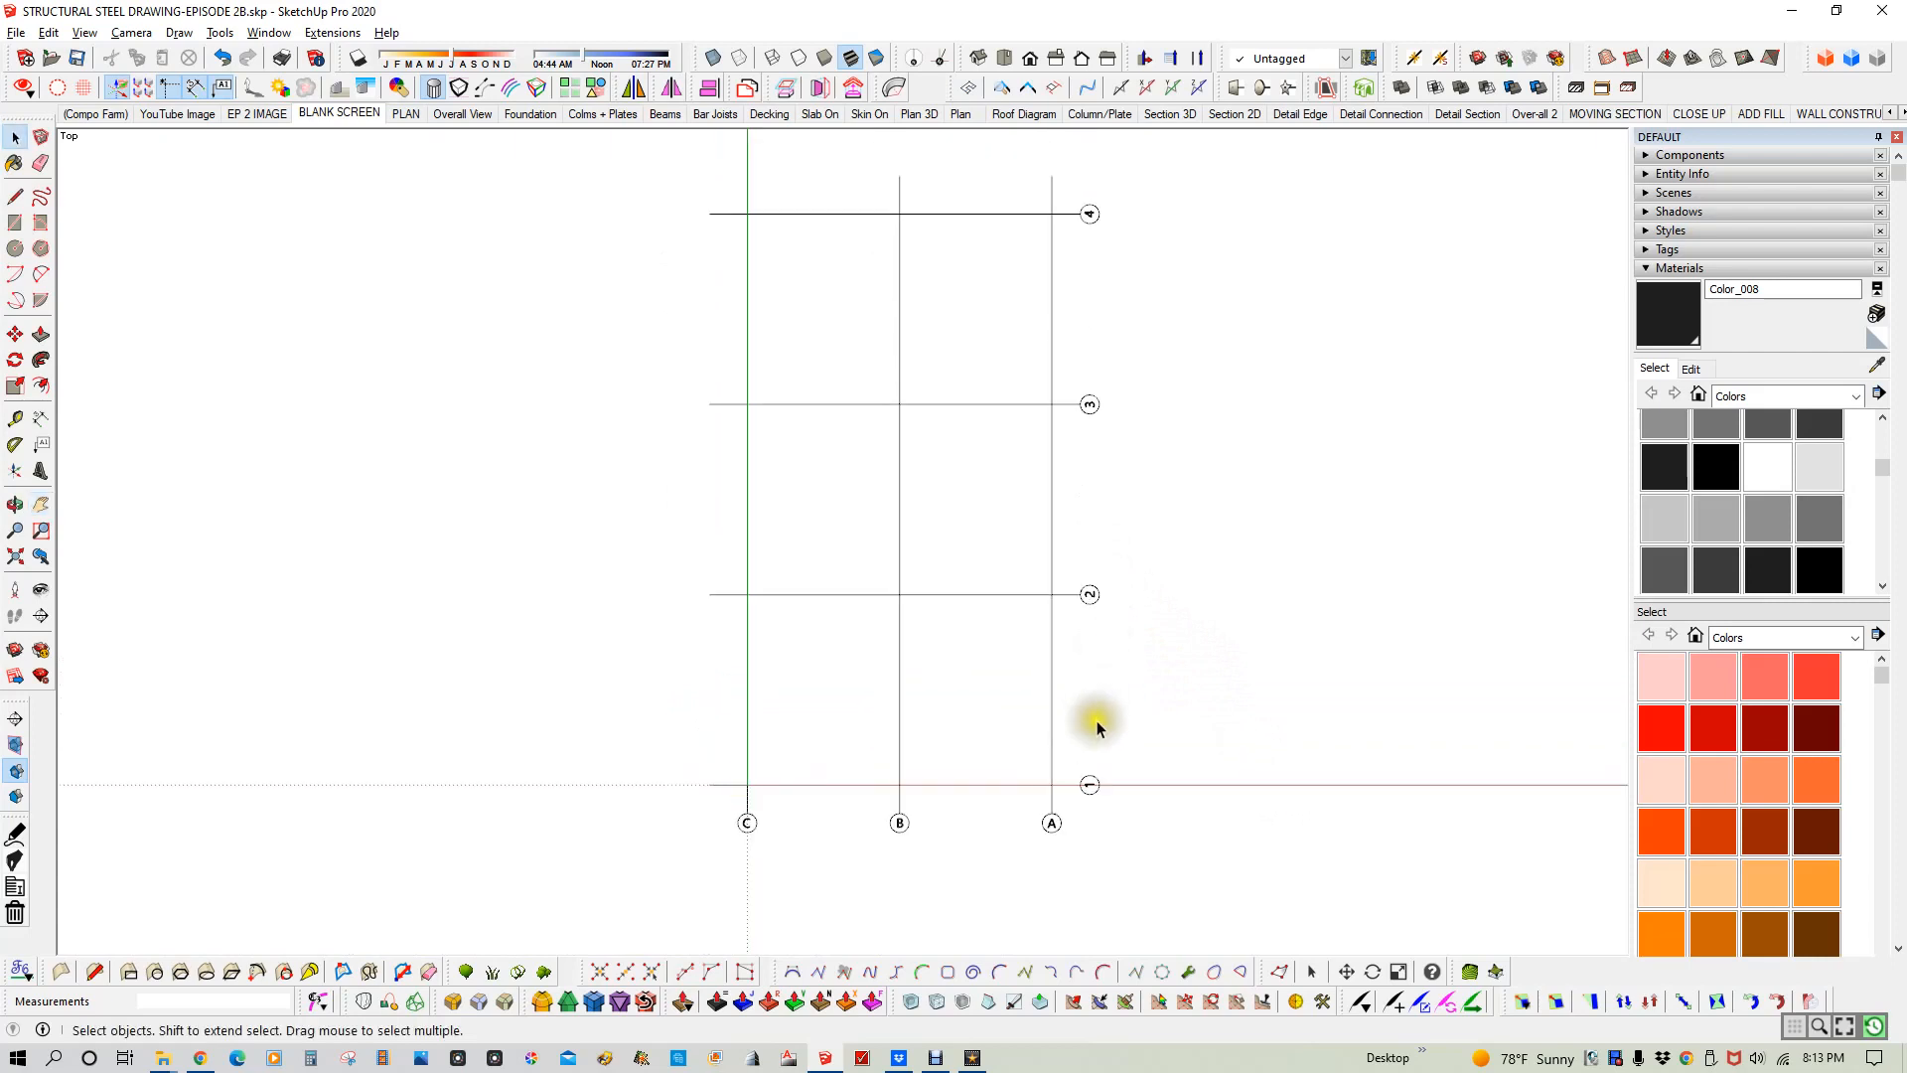
left_click(1098, 786)
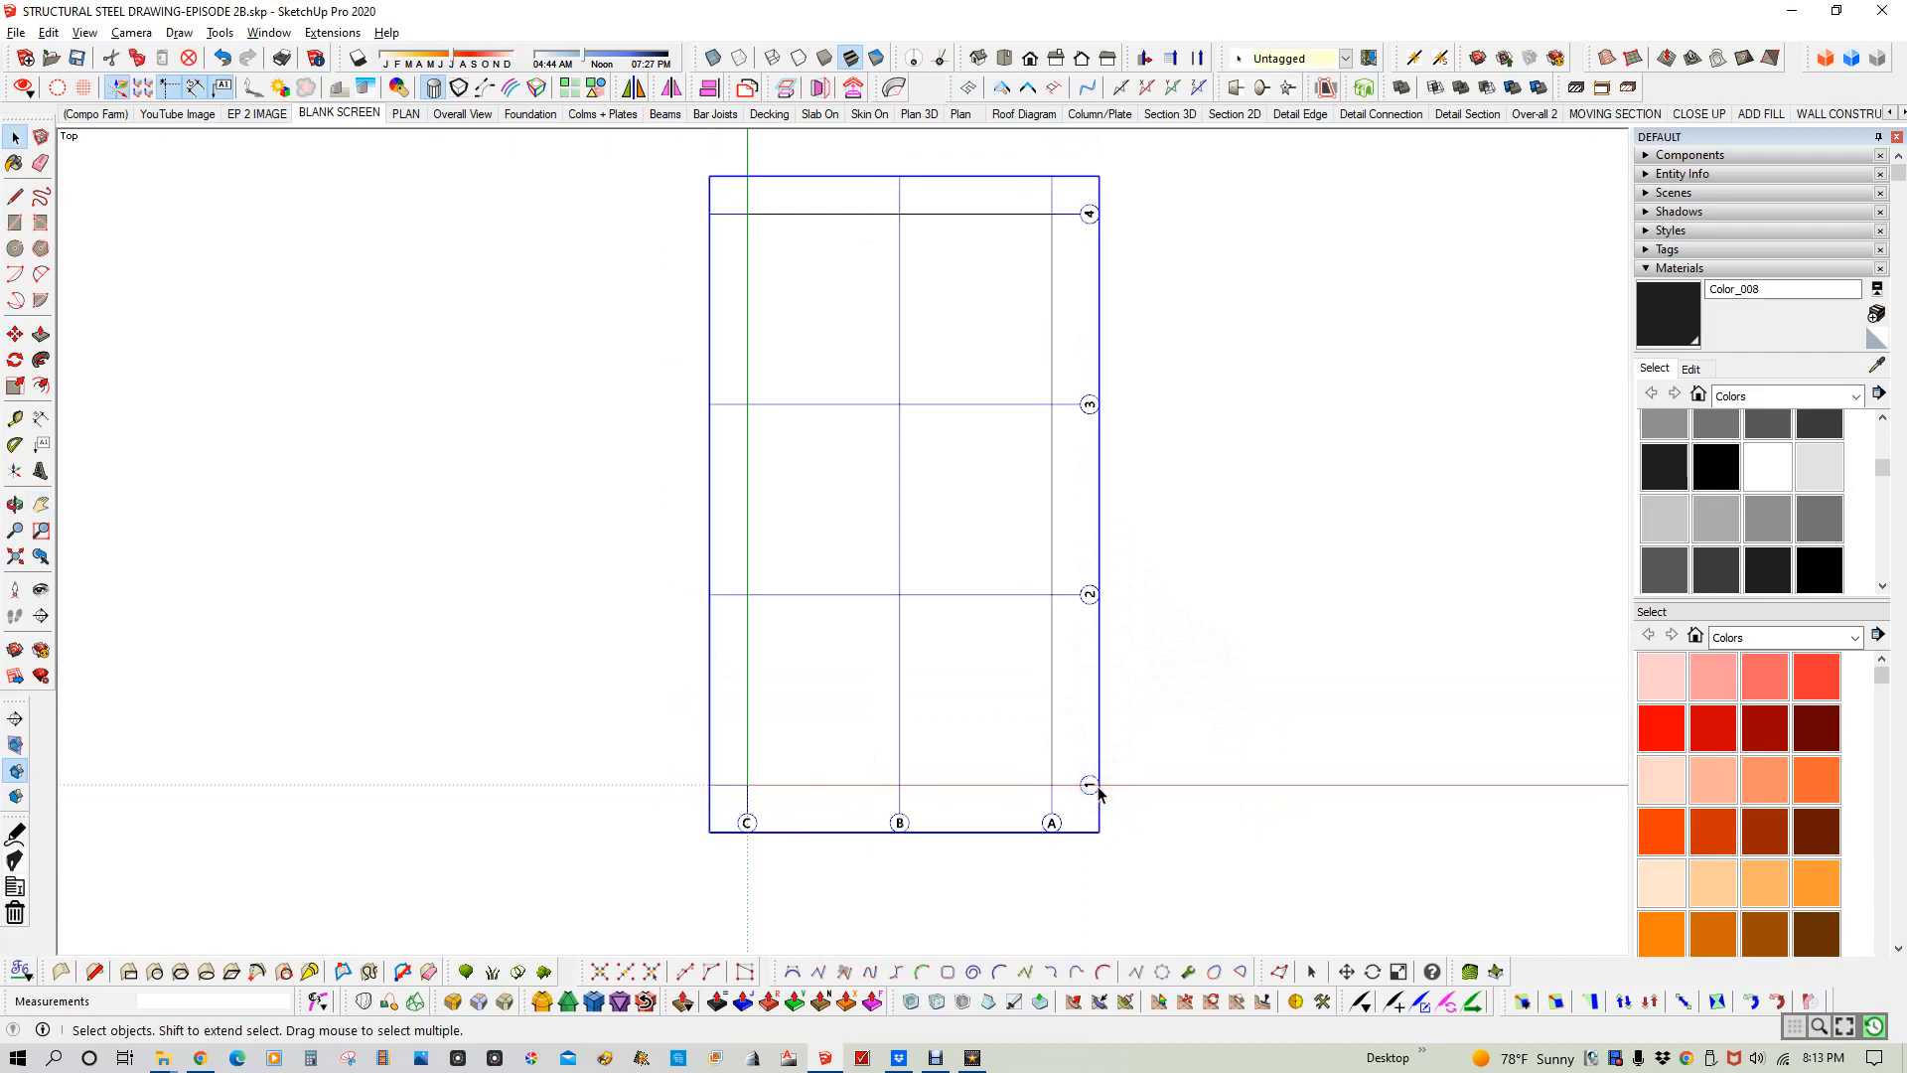
scroll(1028, 854, "up", 5)
scroll(1025, 849, "up", 3)
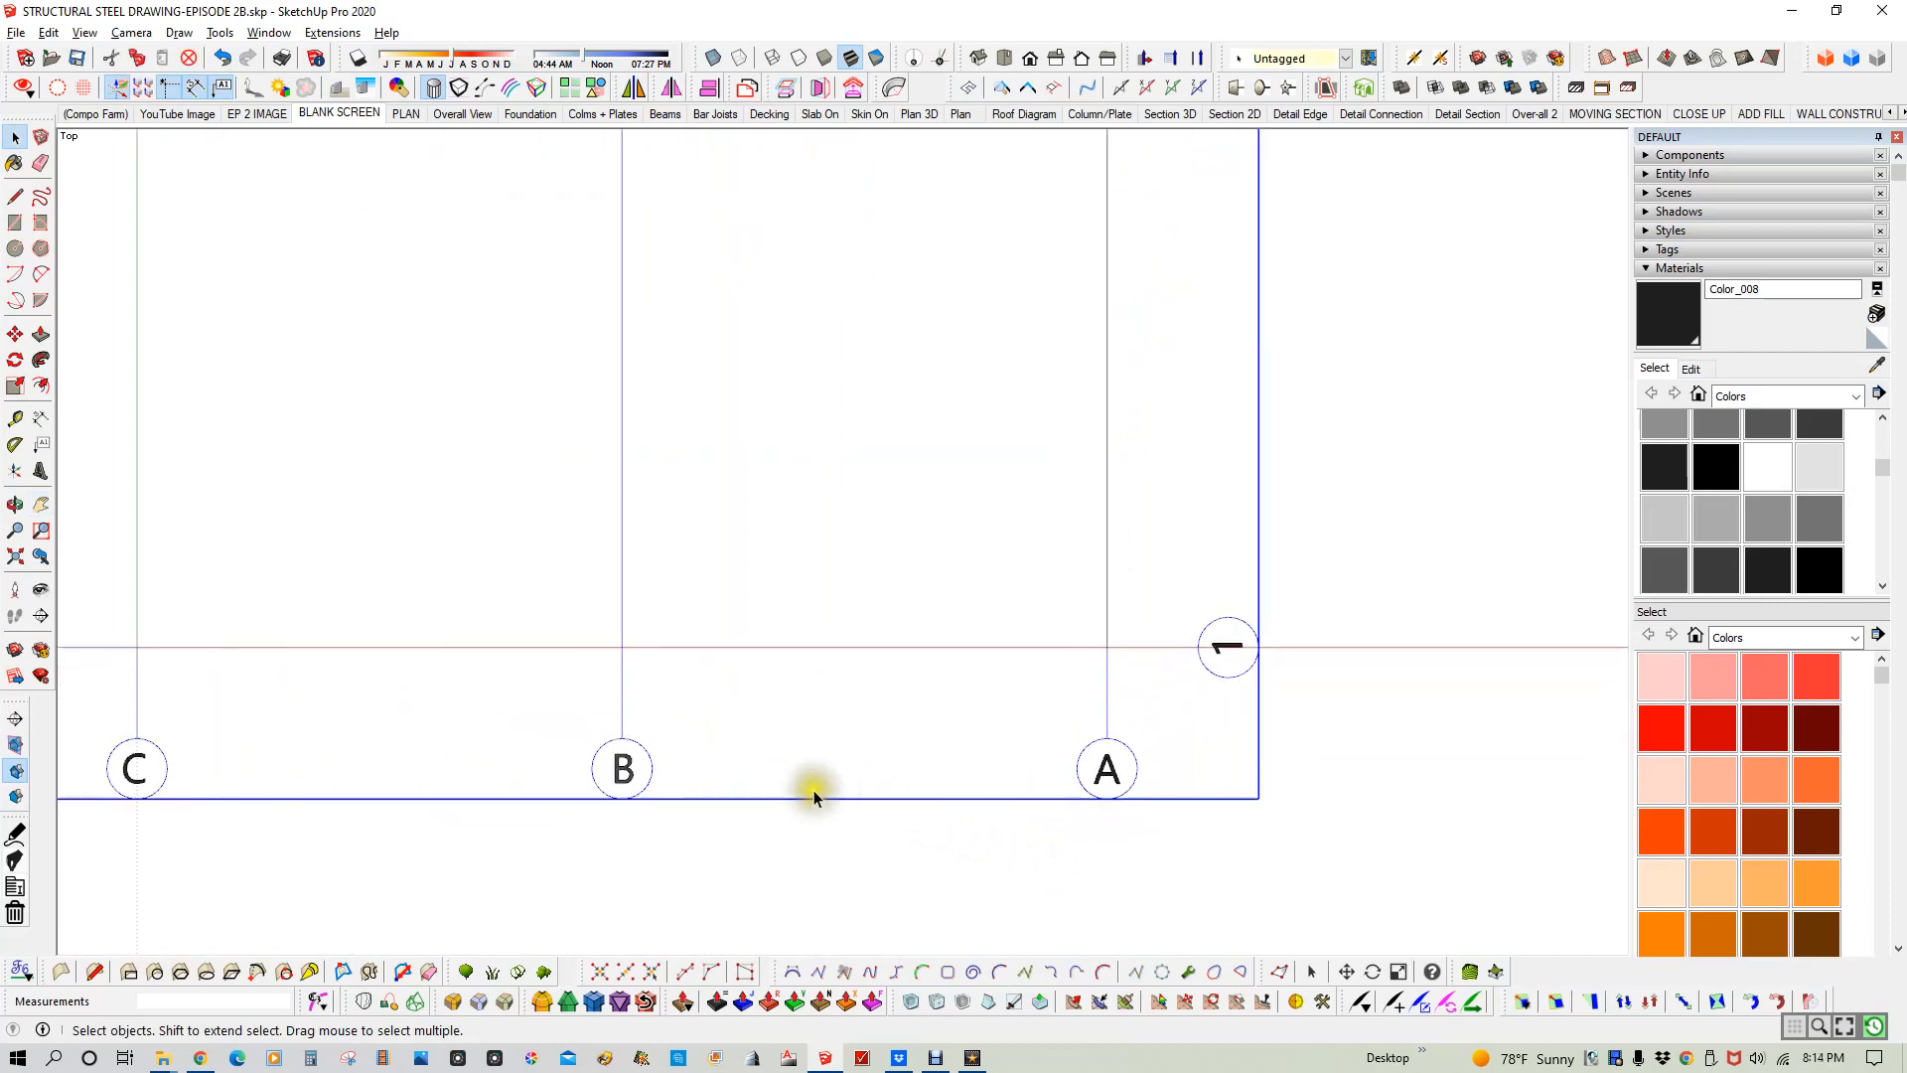
- Cut the letters A, B and C and the numbers 1 to 4 out of the grid bubbles together
left_click(625, 770)
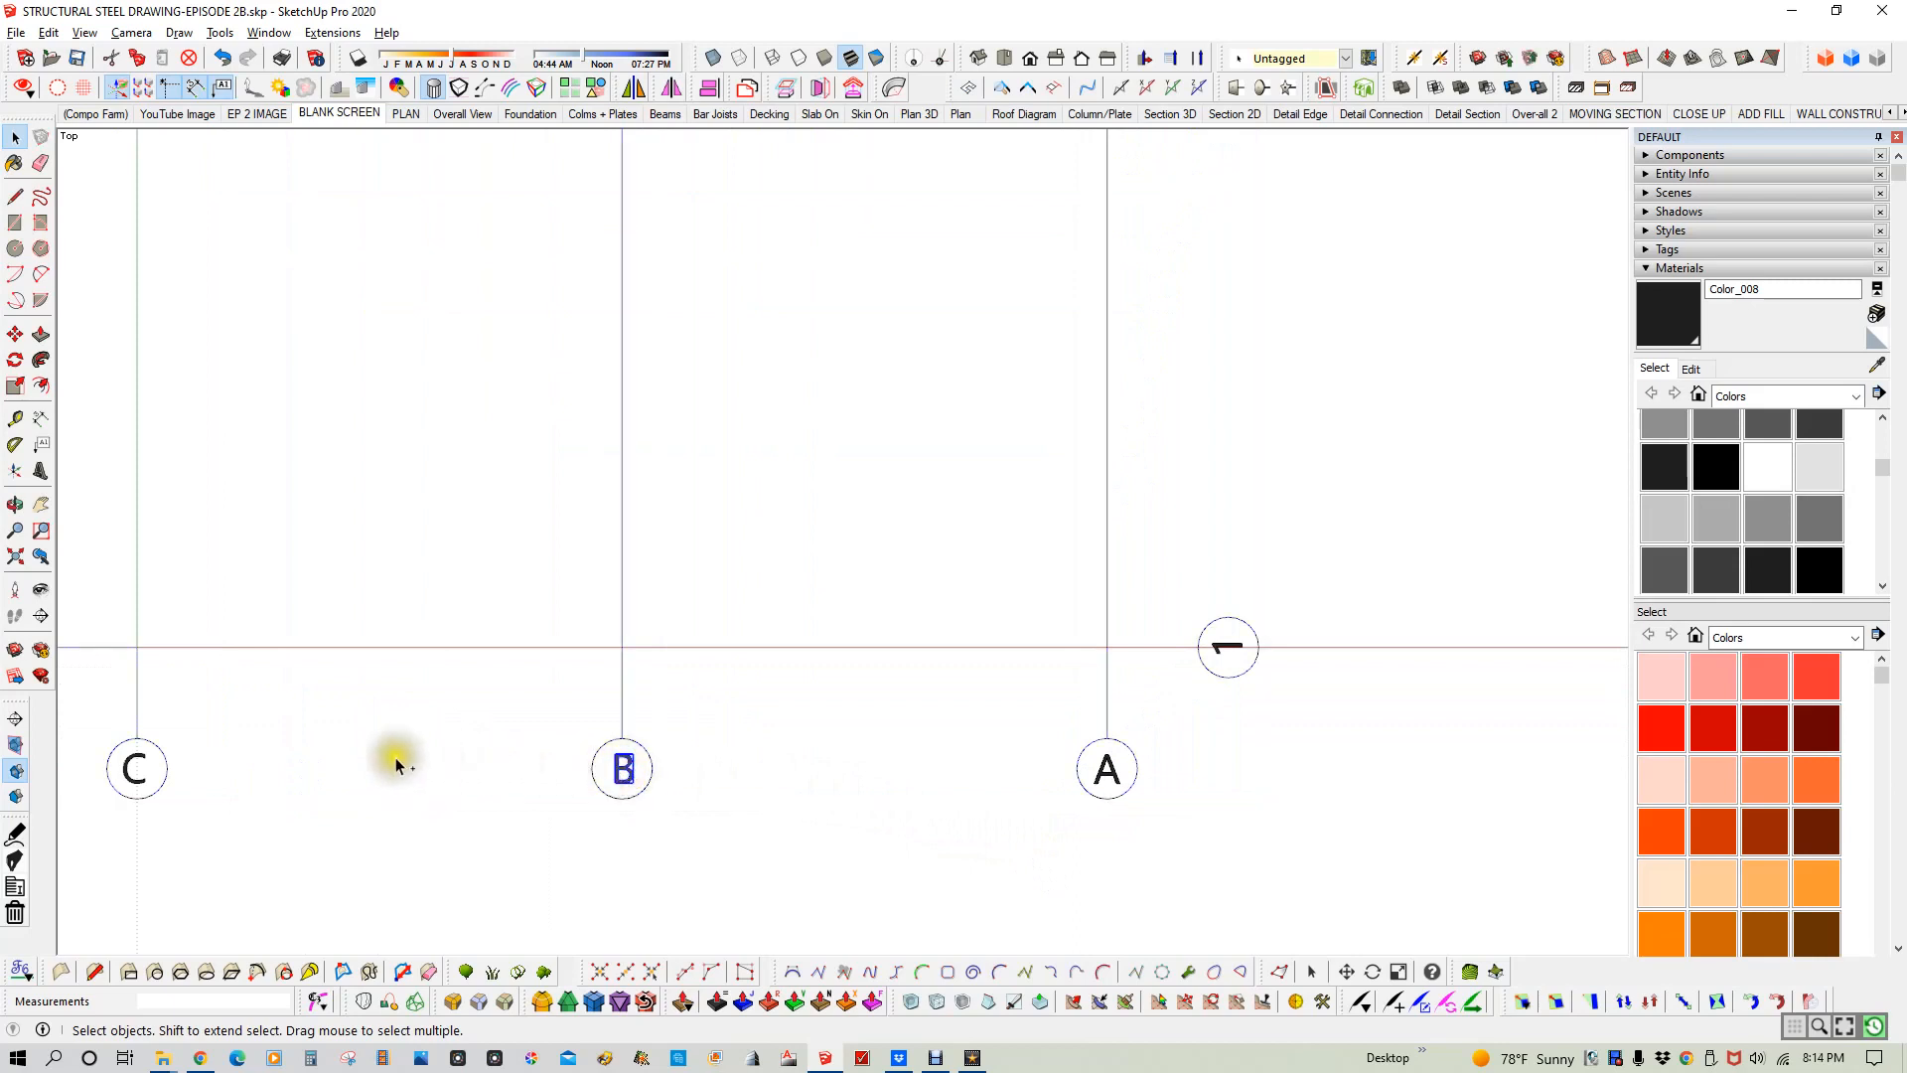
left_click(132, 769, "shift")
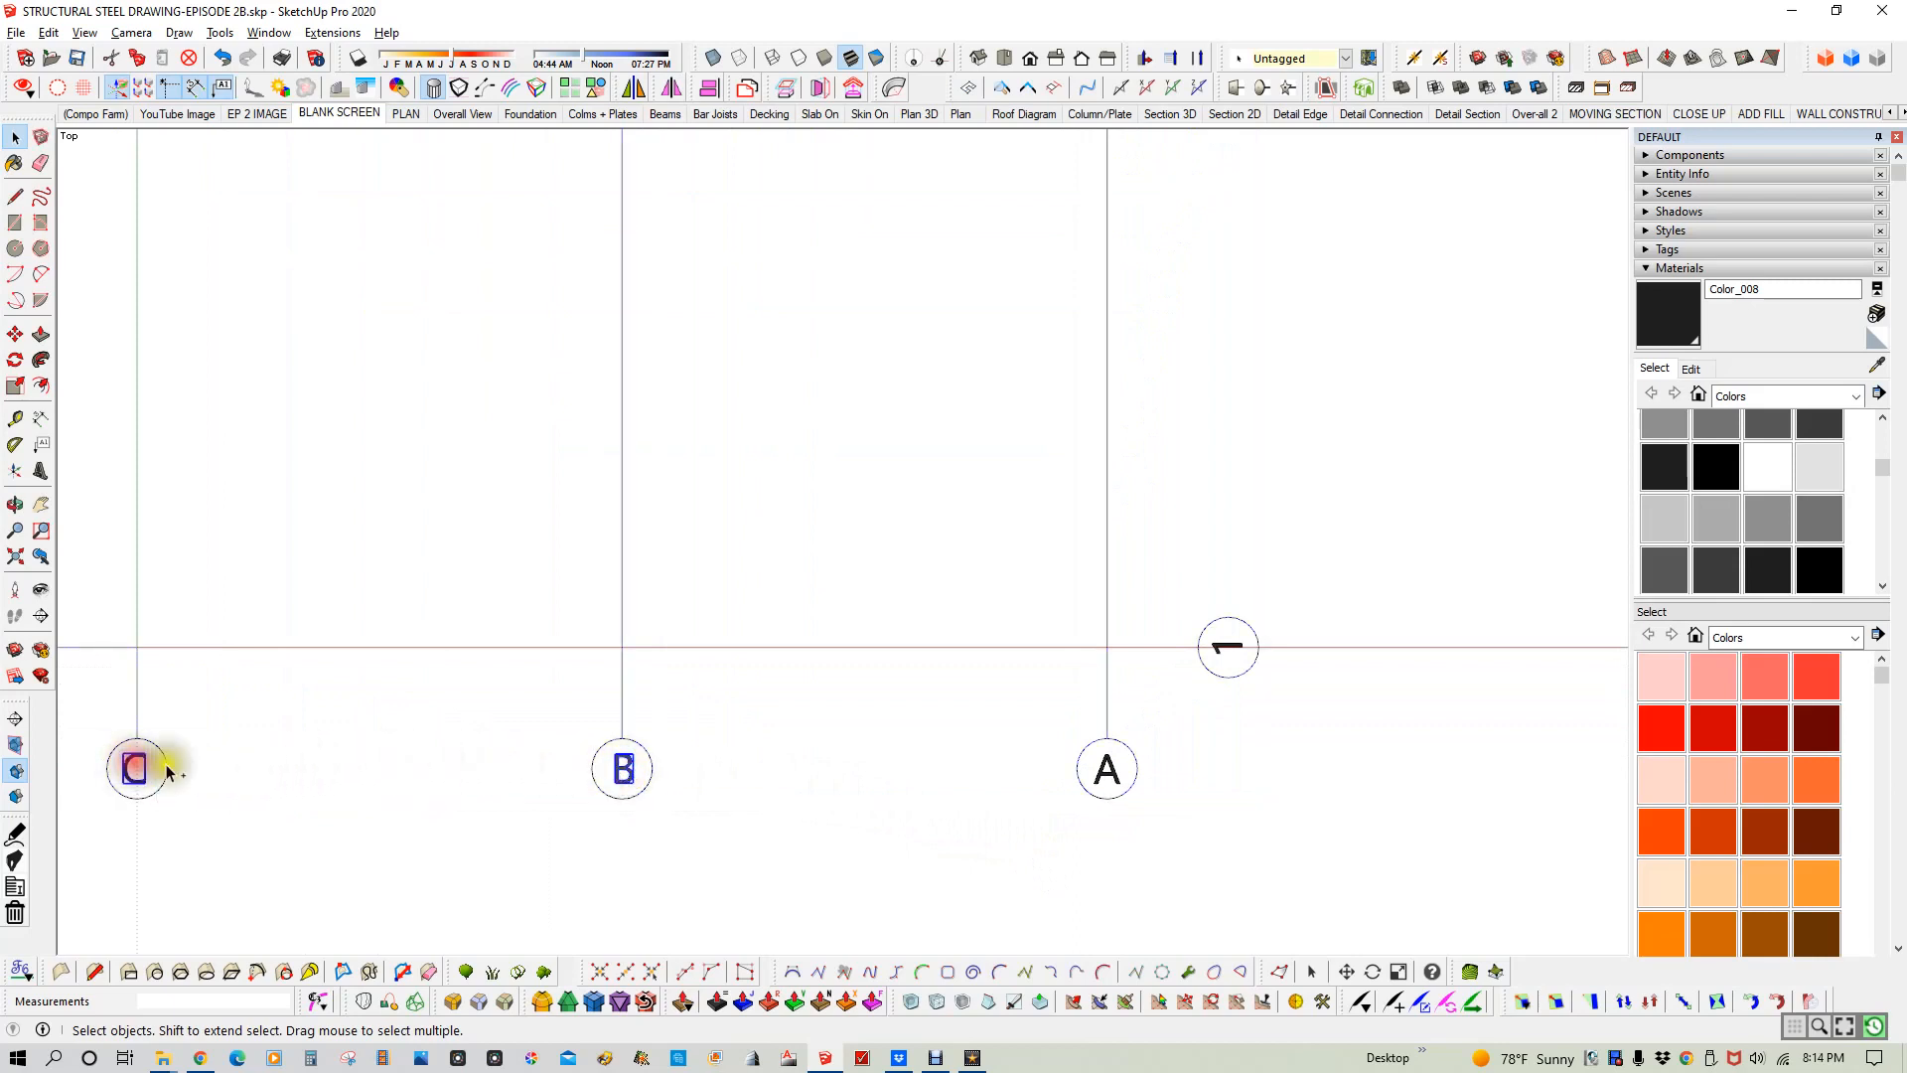
left_click(1110, 771, "shift")
left_click(1226, 646, "shift")
scroll(1025, 740, "down", 2)
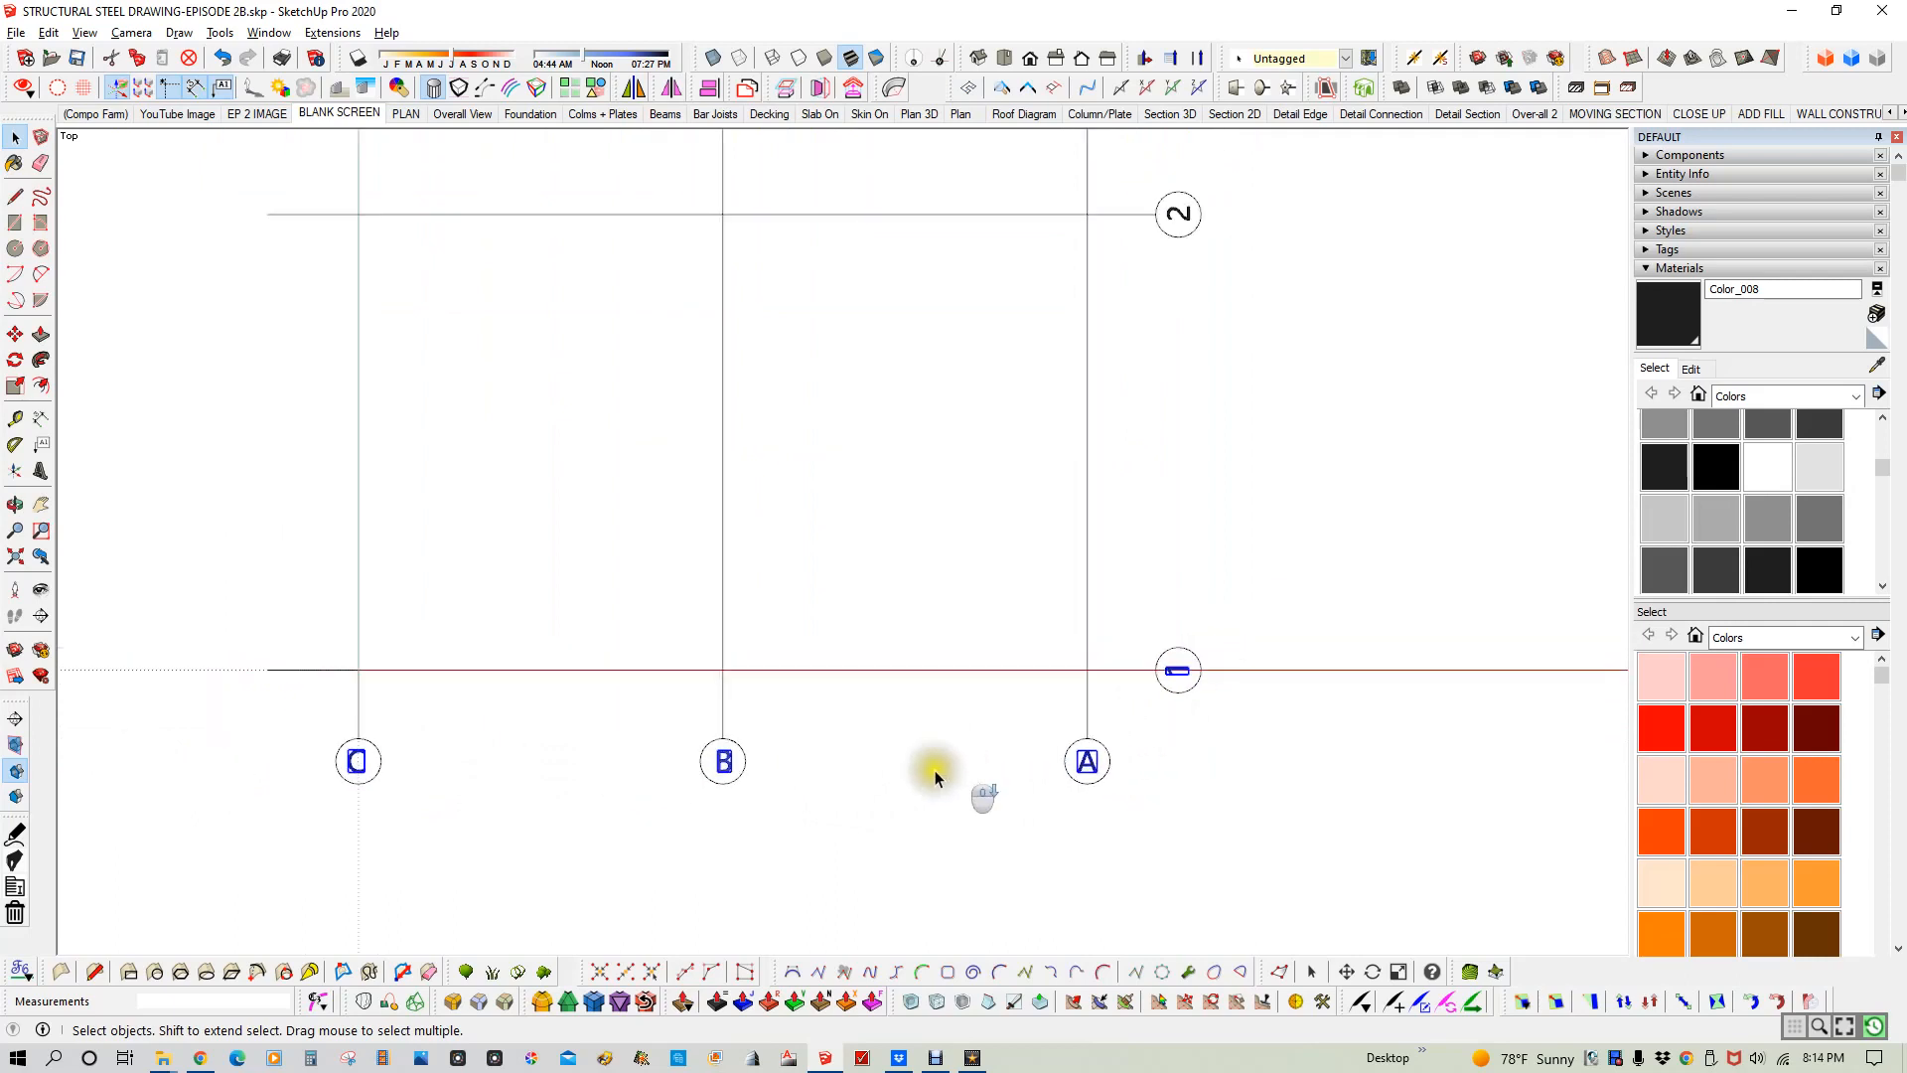
scroll(874, 769, "down", 1)
left_click(1102, 356, "shift")
key("h")
left_click_drag(1015, 328, 951, 874)
key("space")
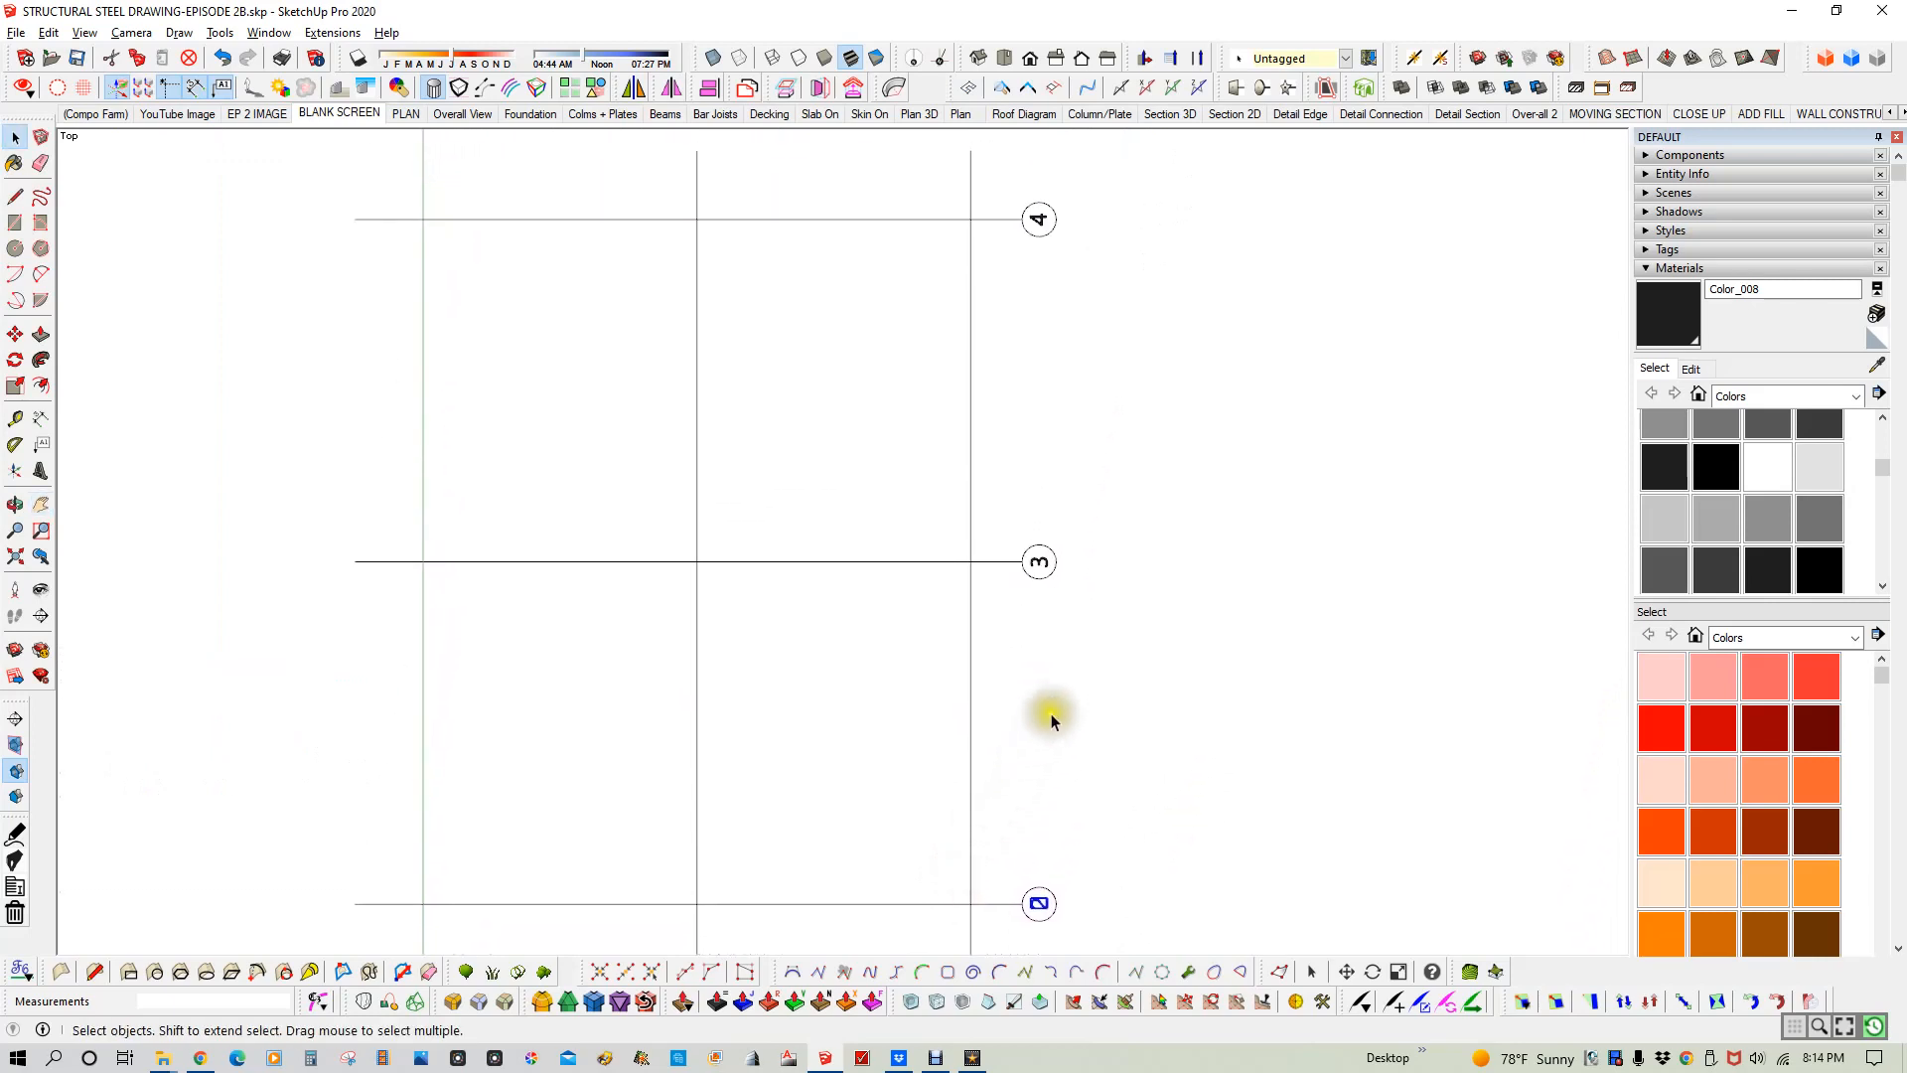
left_click(1038, 562, "shift")
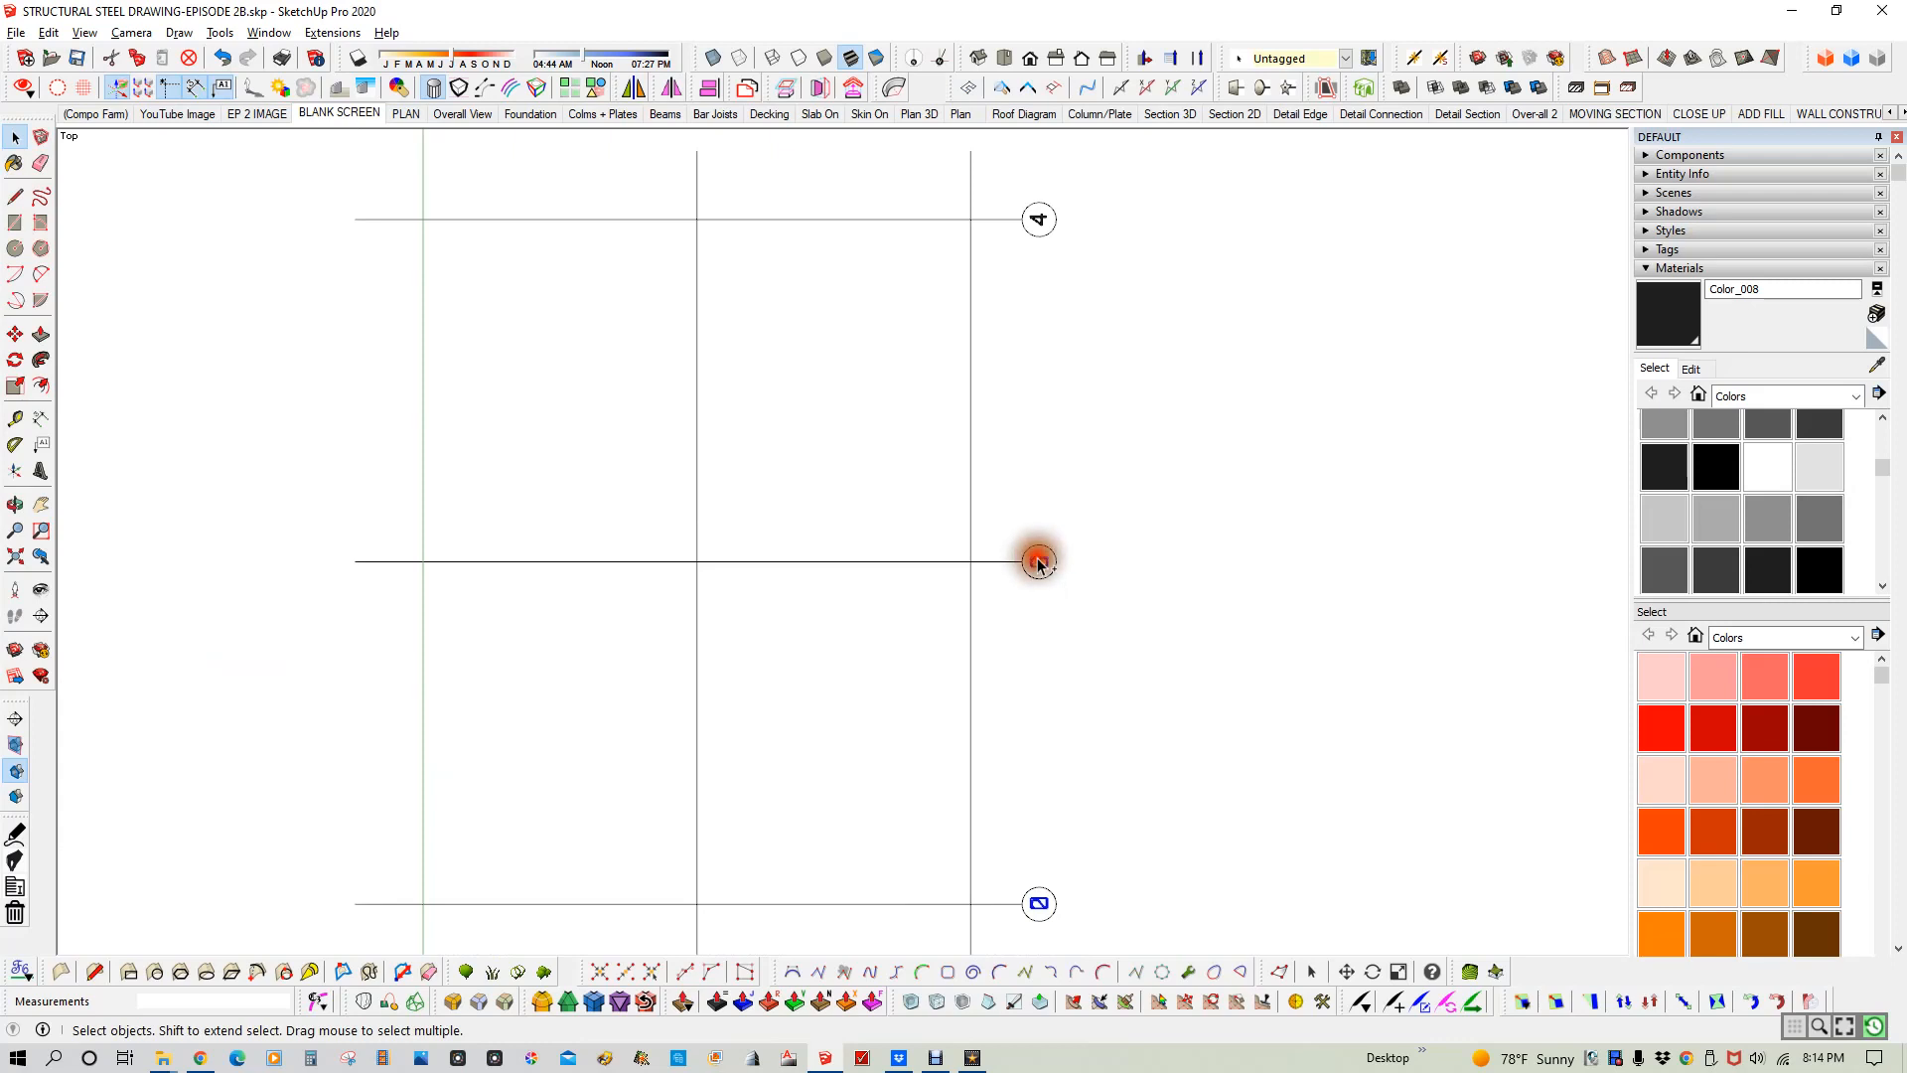
left_click(1038, 218, "shift")
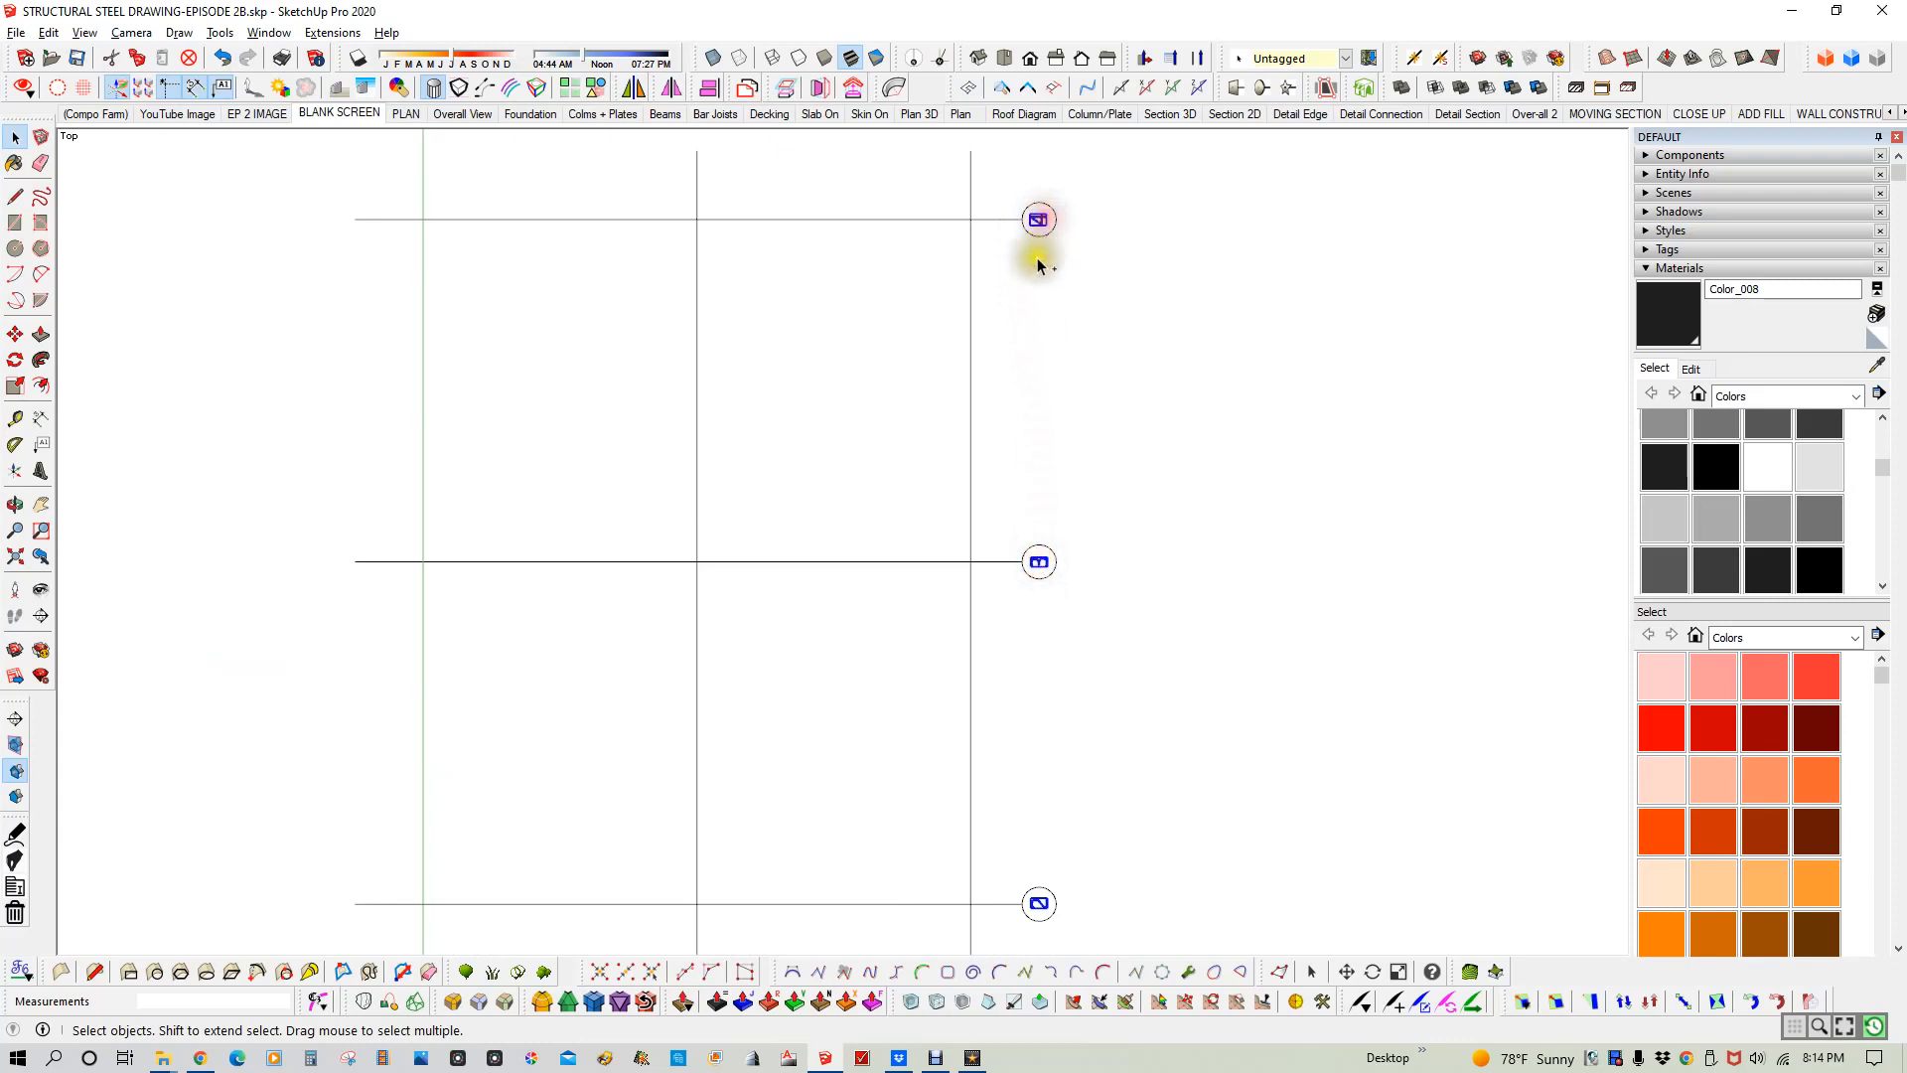
scroll(1094, 457, "down", 1)
scroll(1093, 459, "down", 2)
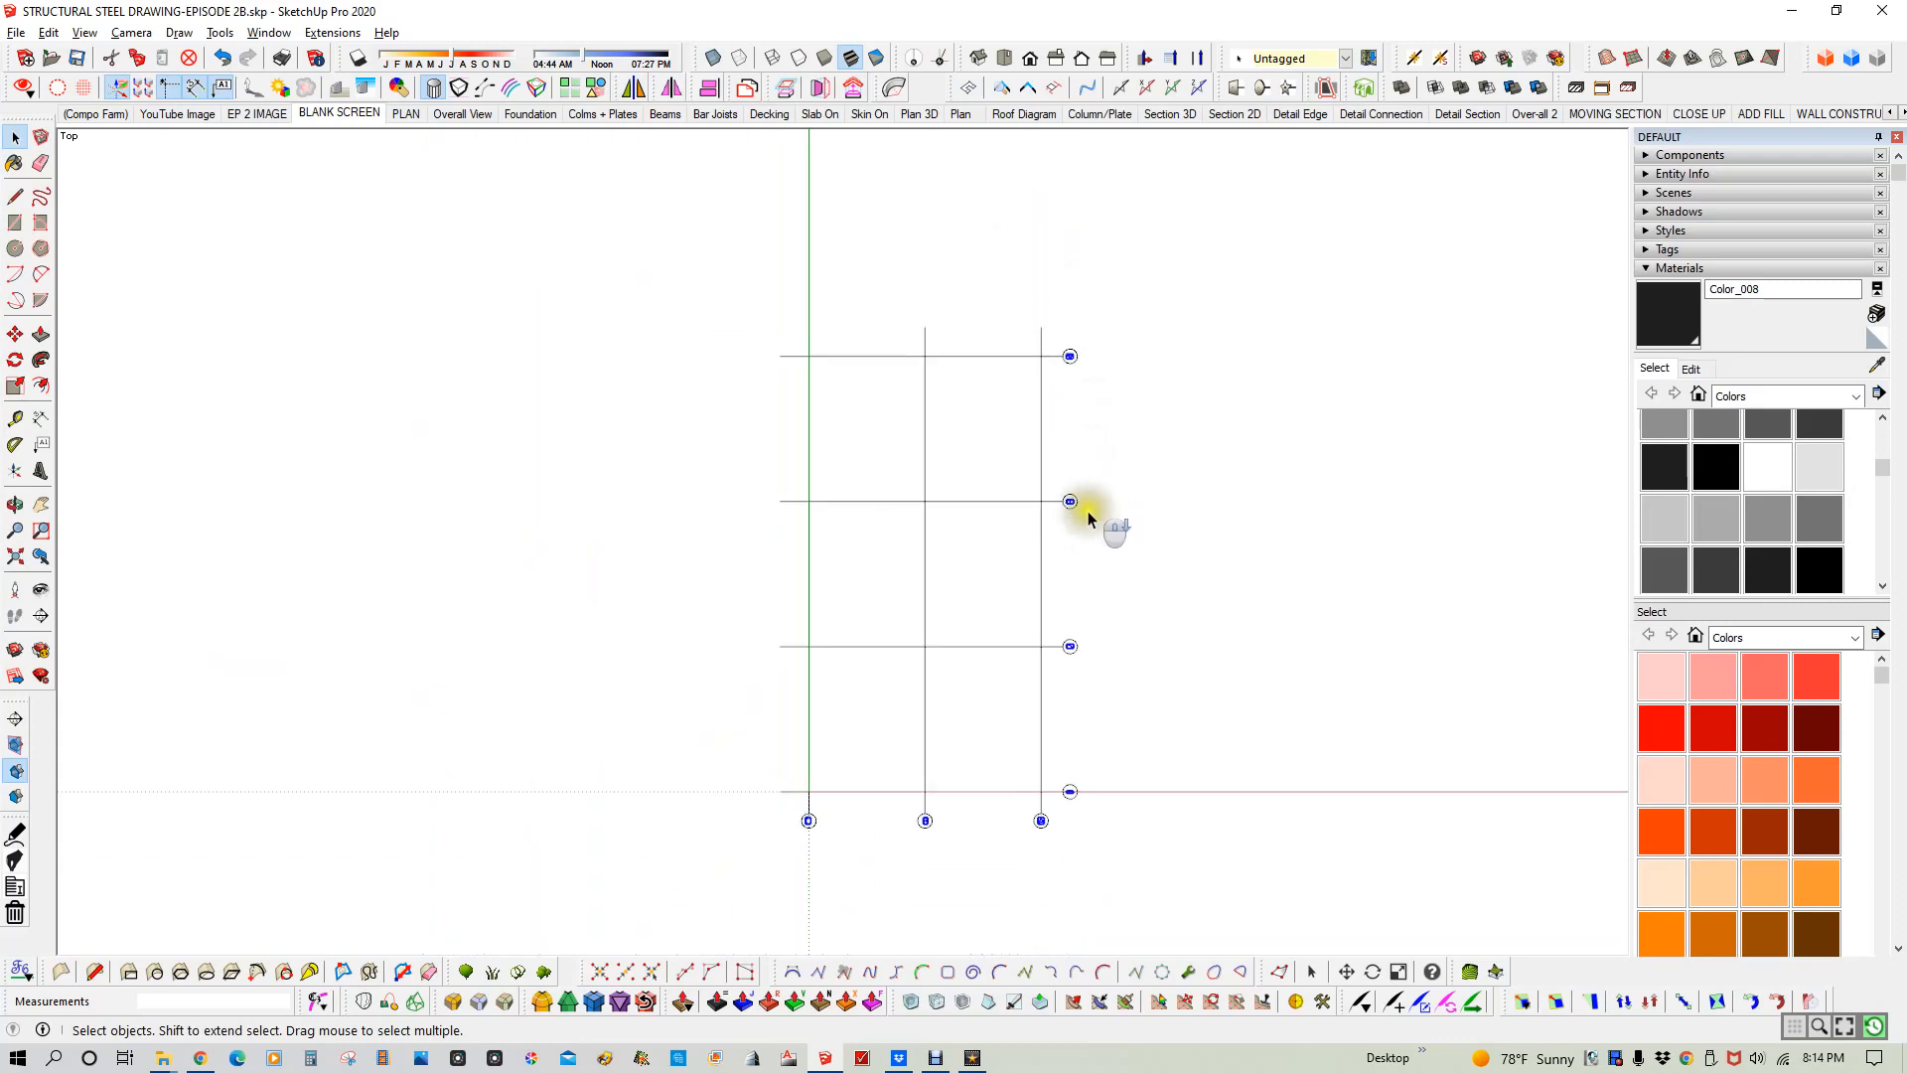
scroll(1035, 849, "up", 3)
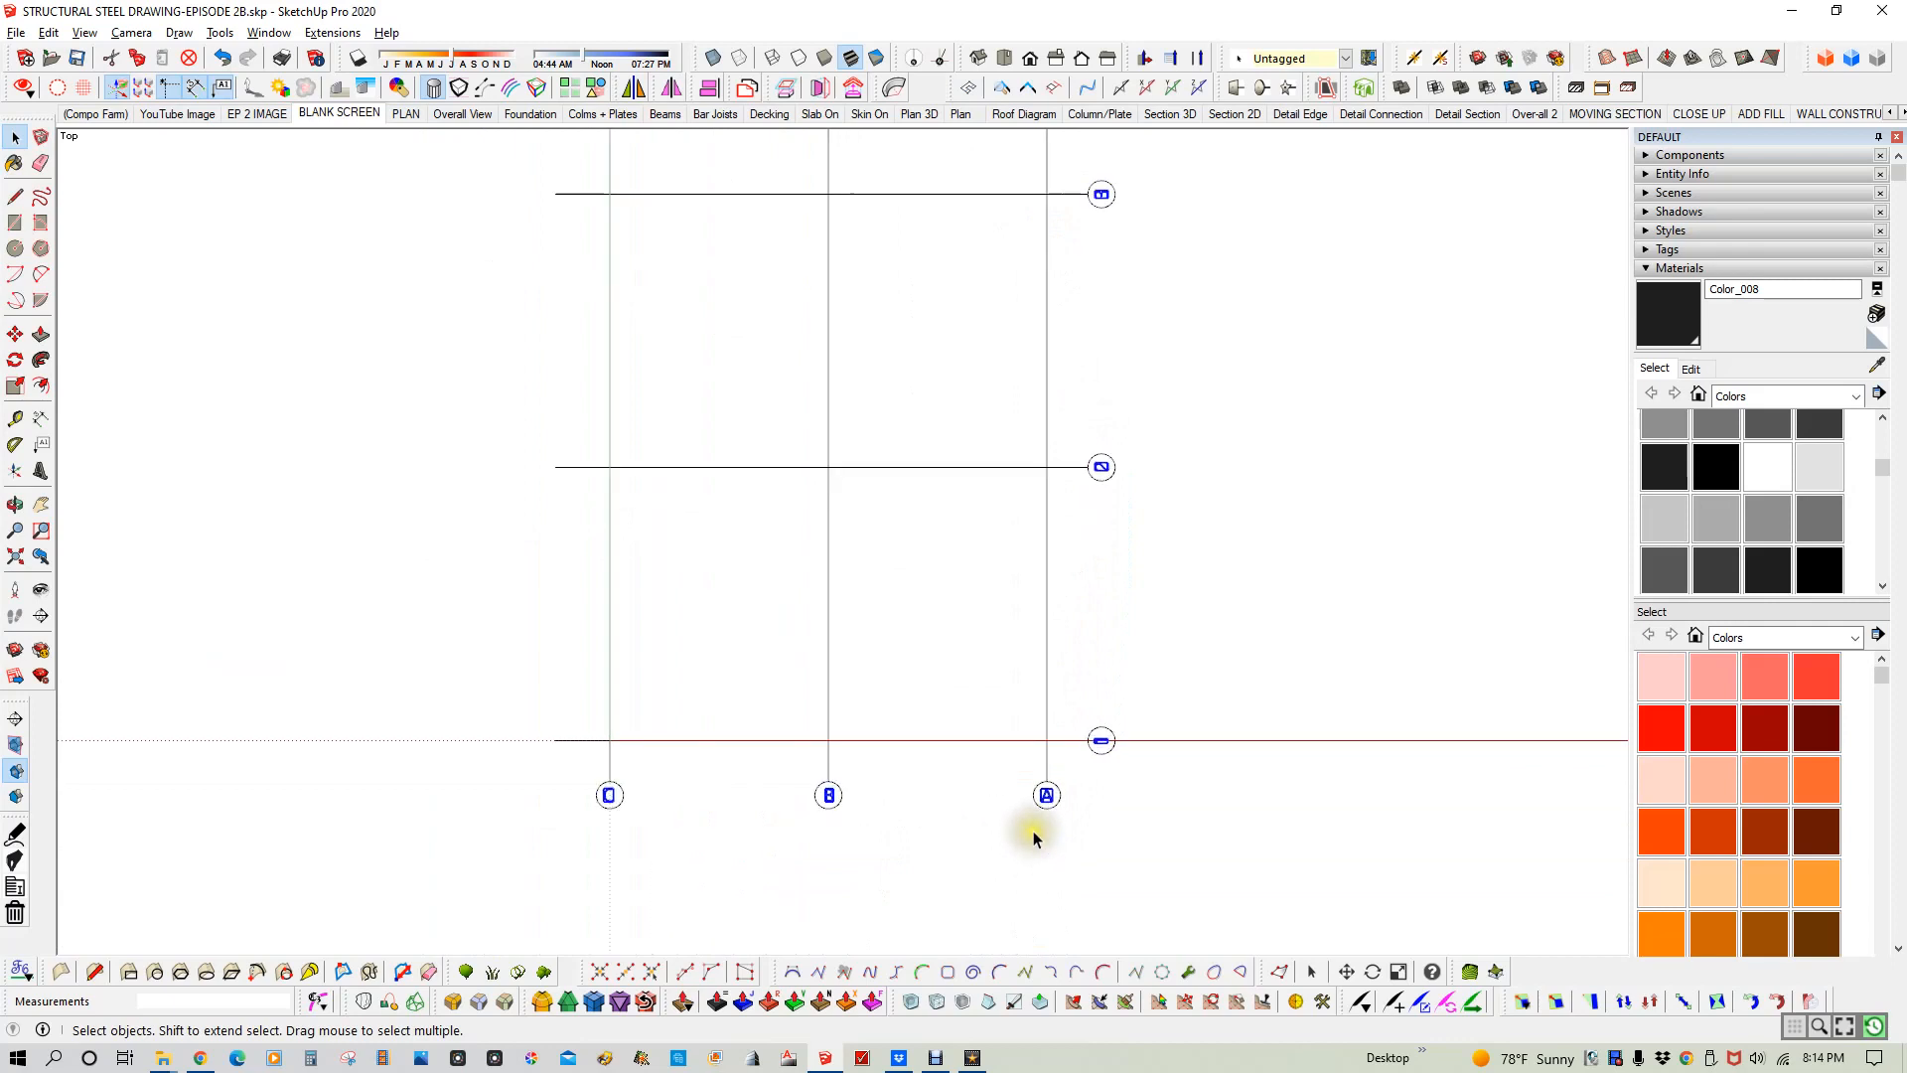
key("Delete")
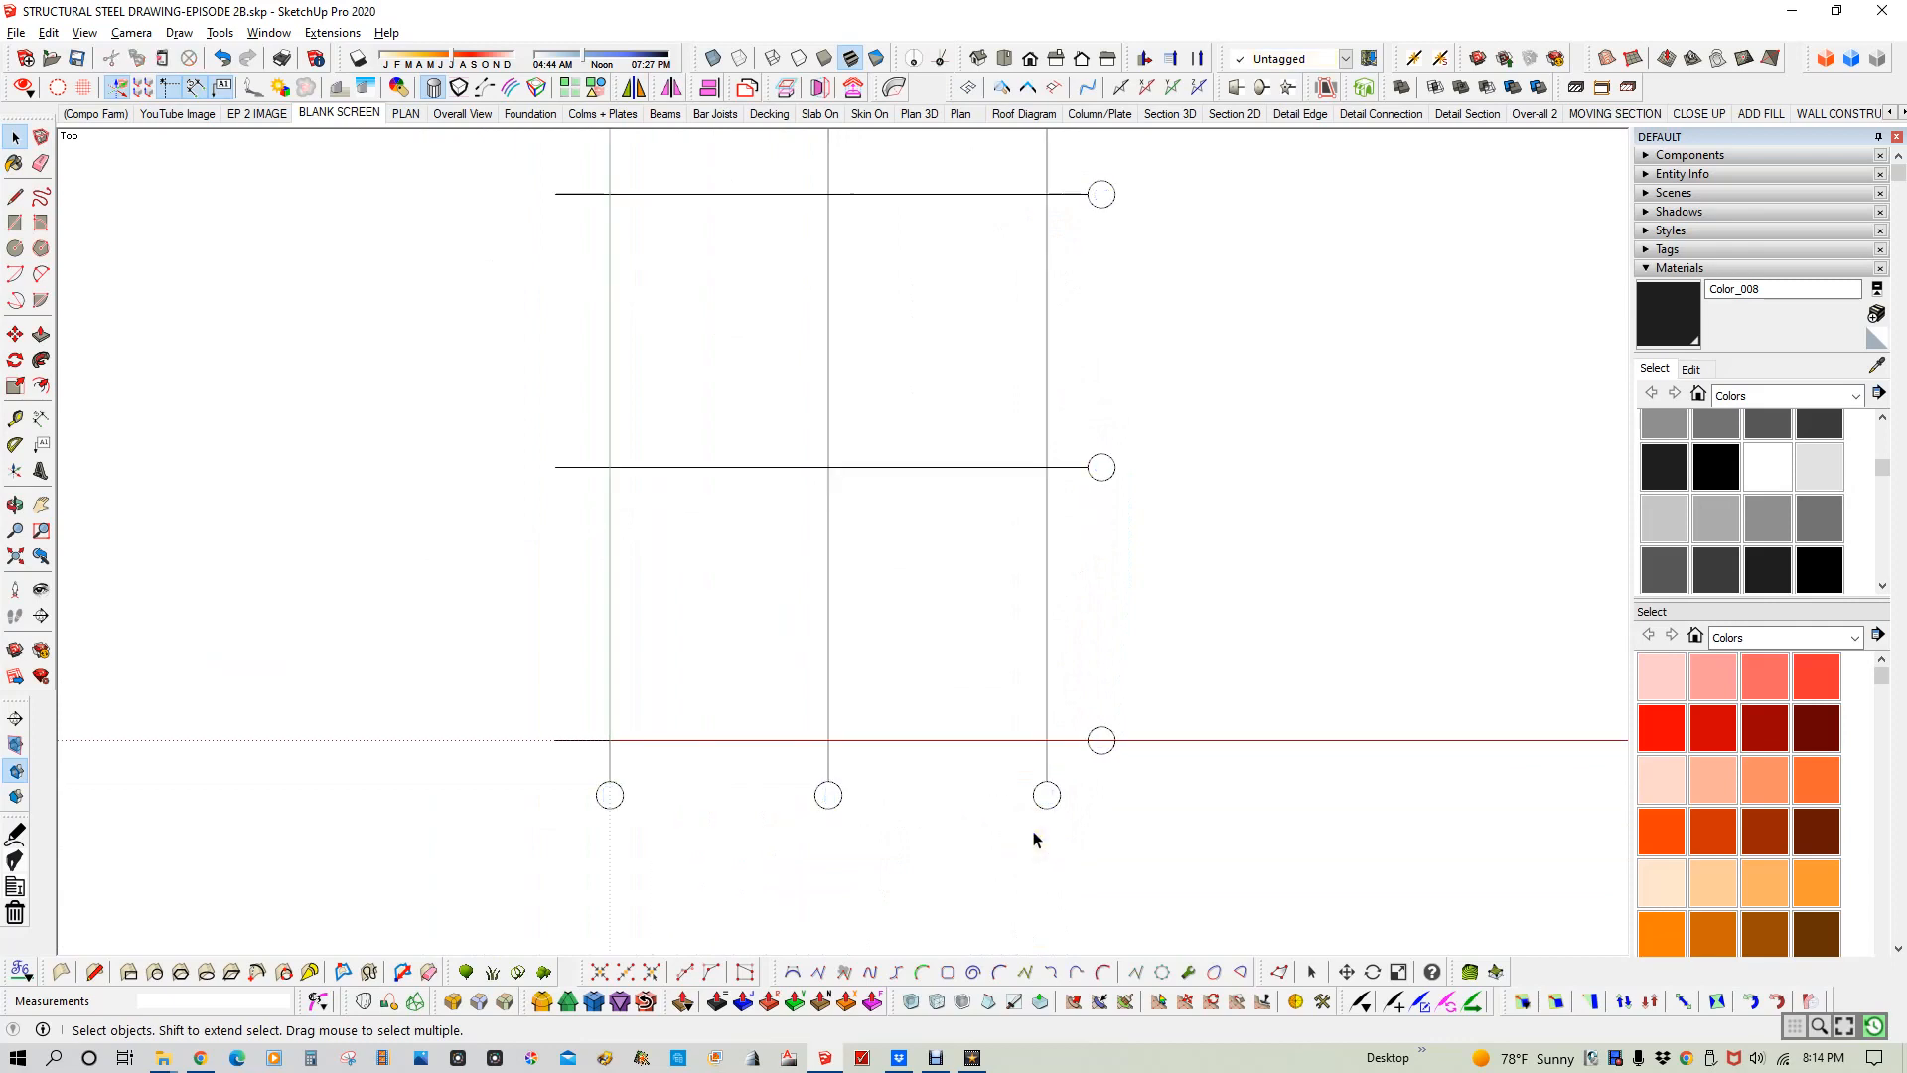
- Open the extension line group, paste the cut letters and numbers in place inside it, and close the group
double_click(1043, 755)
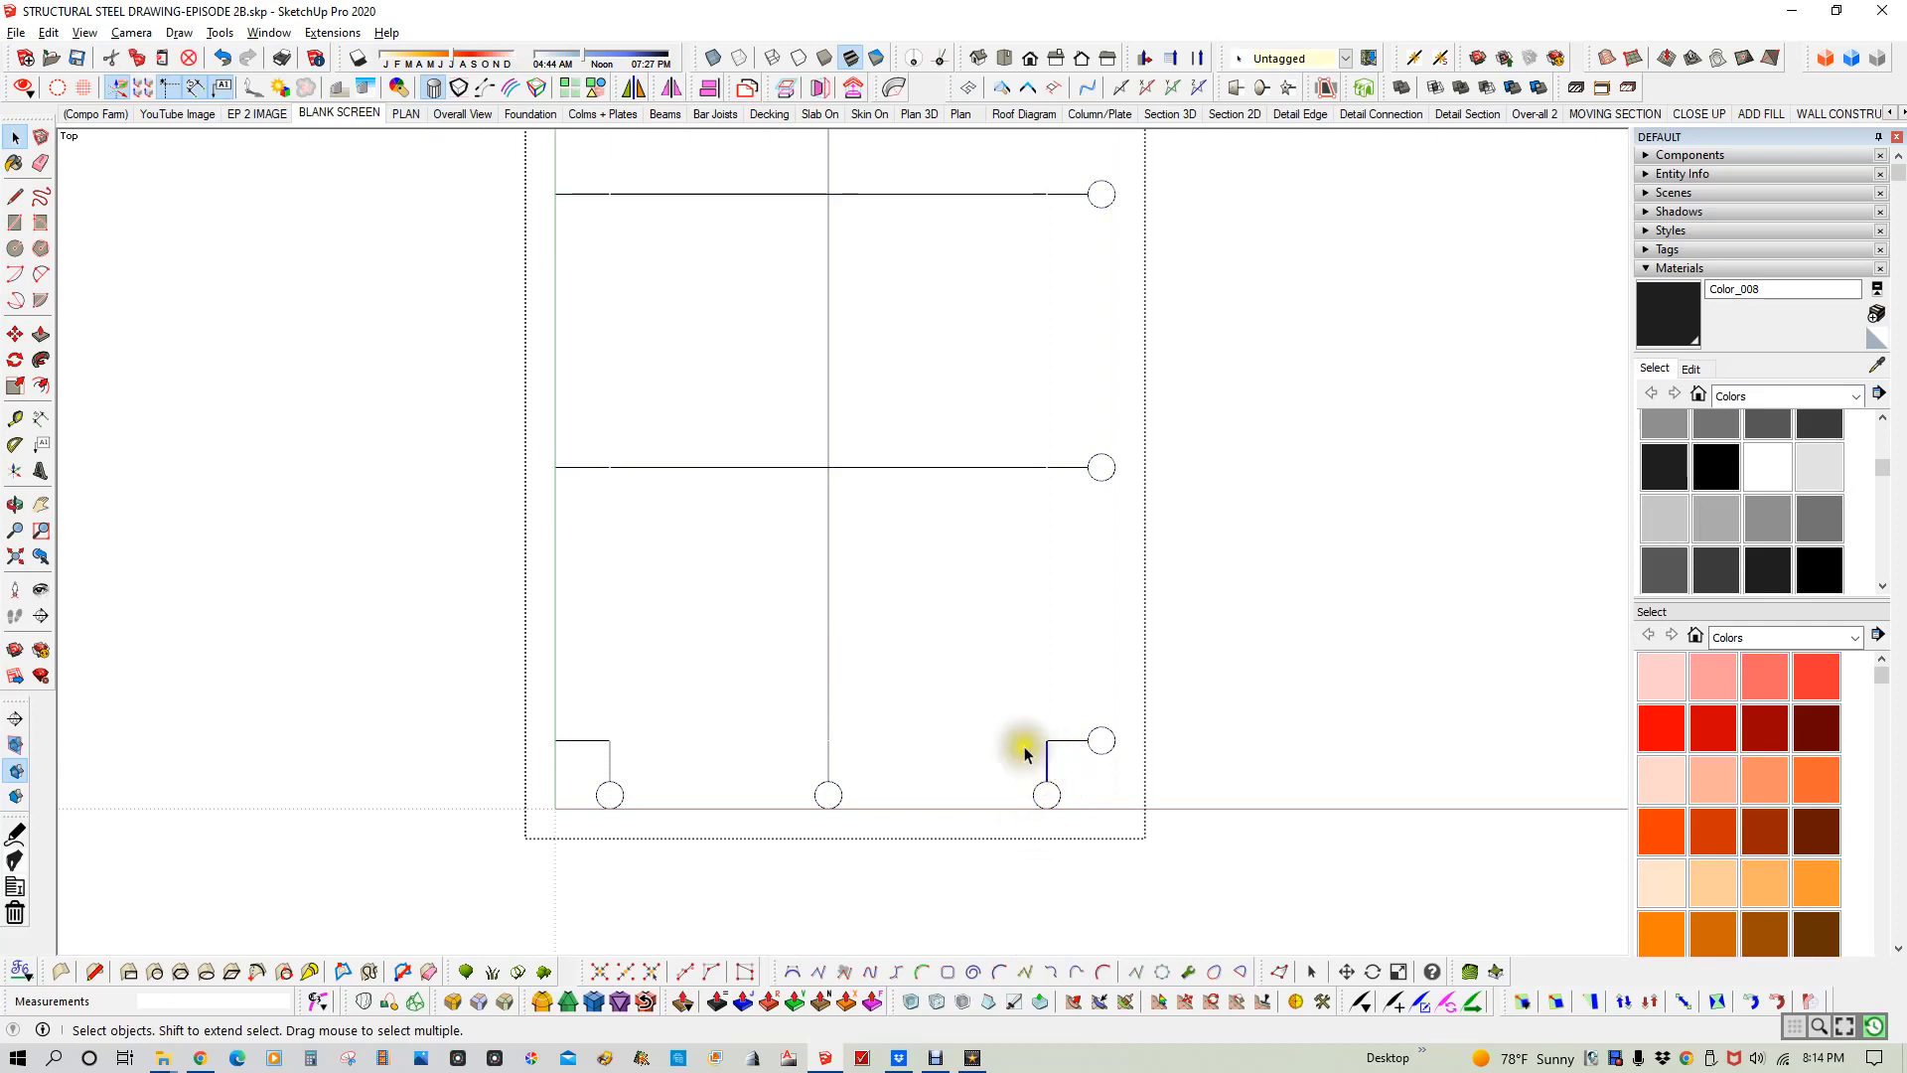
left_click(49, 33)
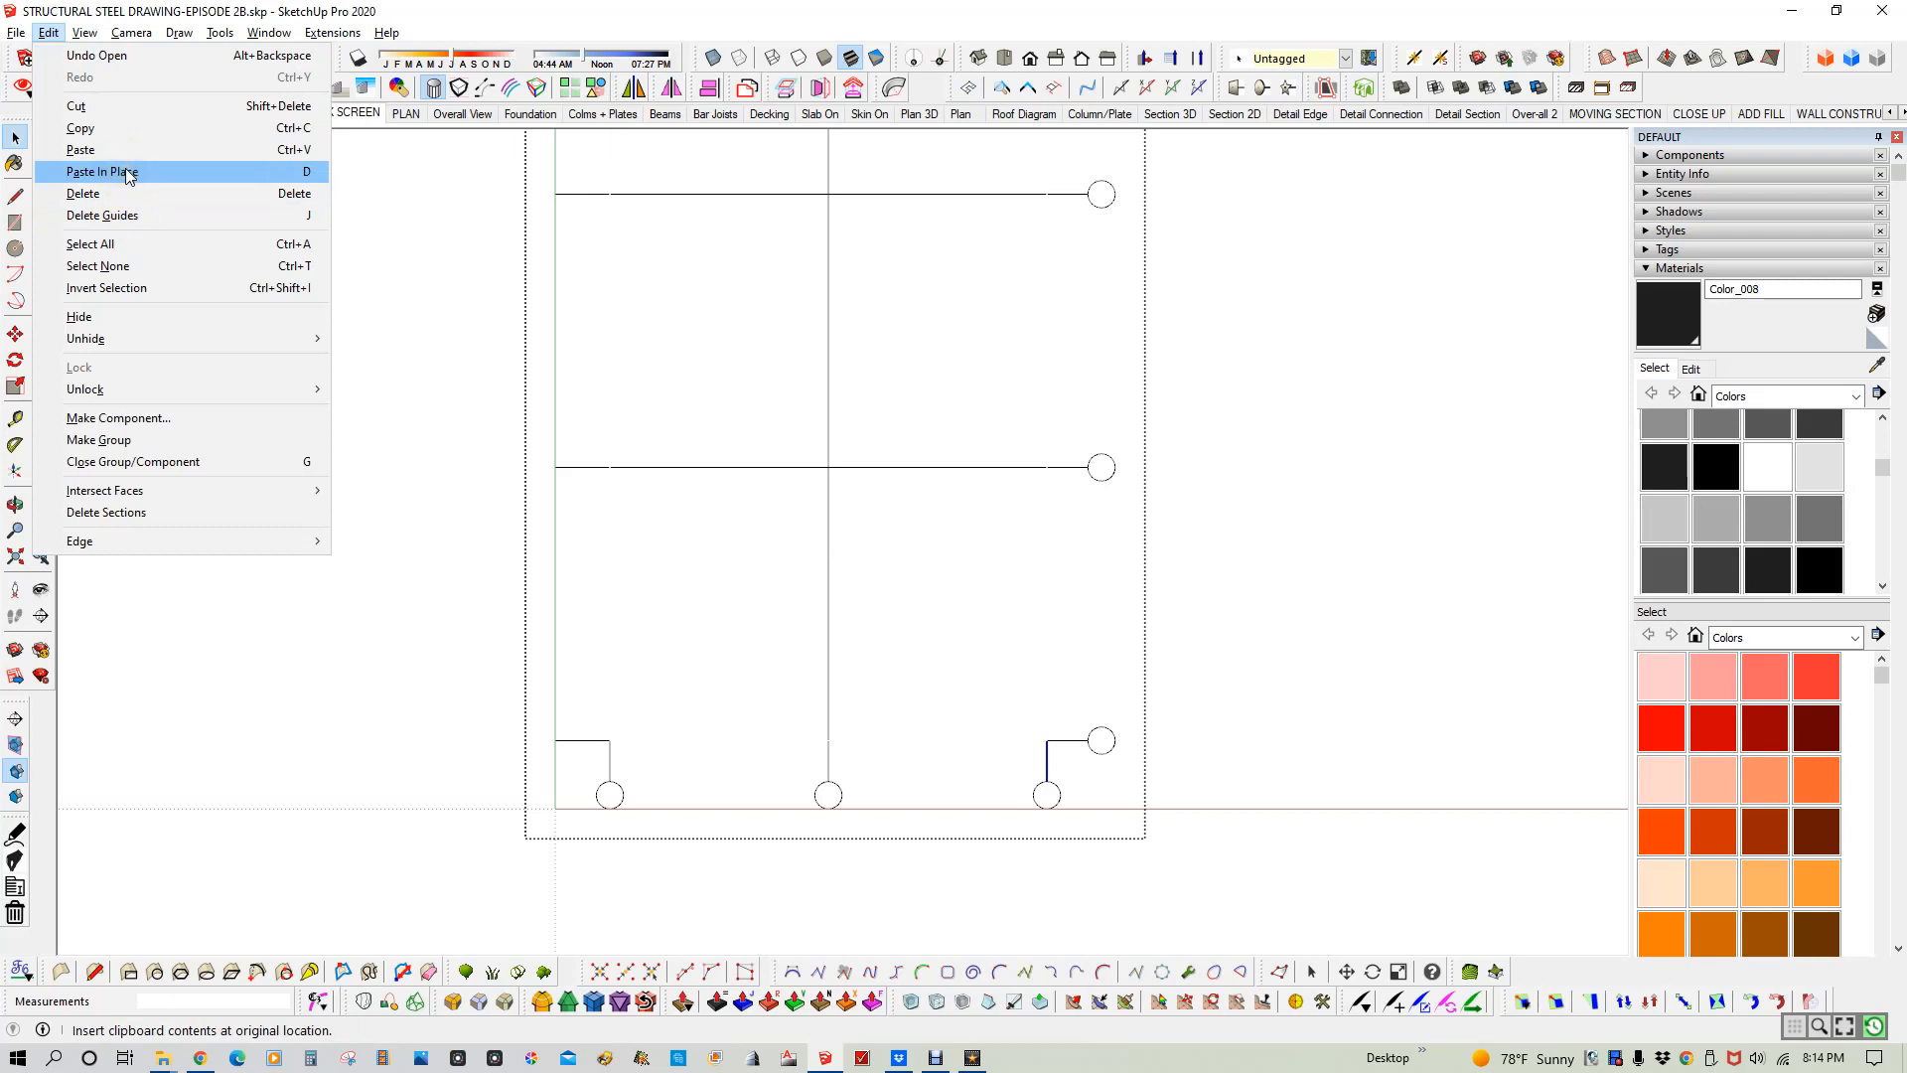
left_click(235, 175)
left_click(207, 176)
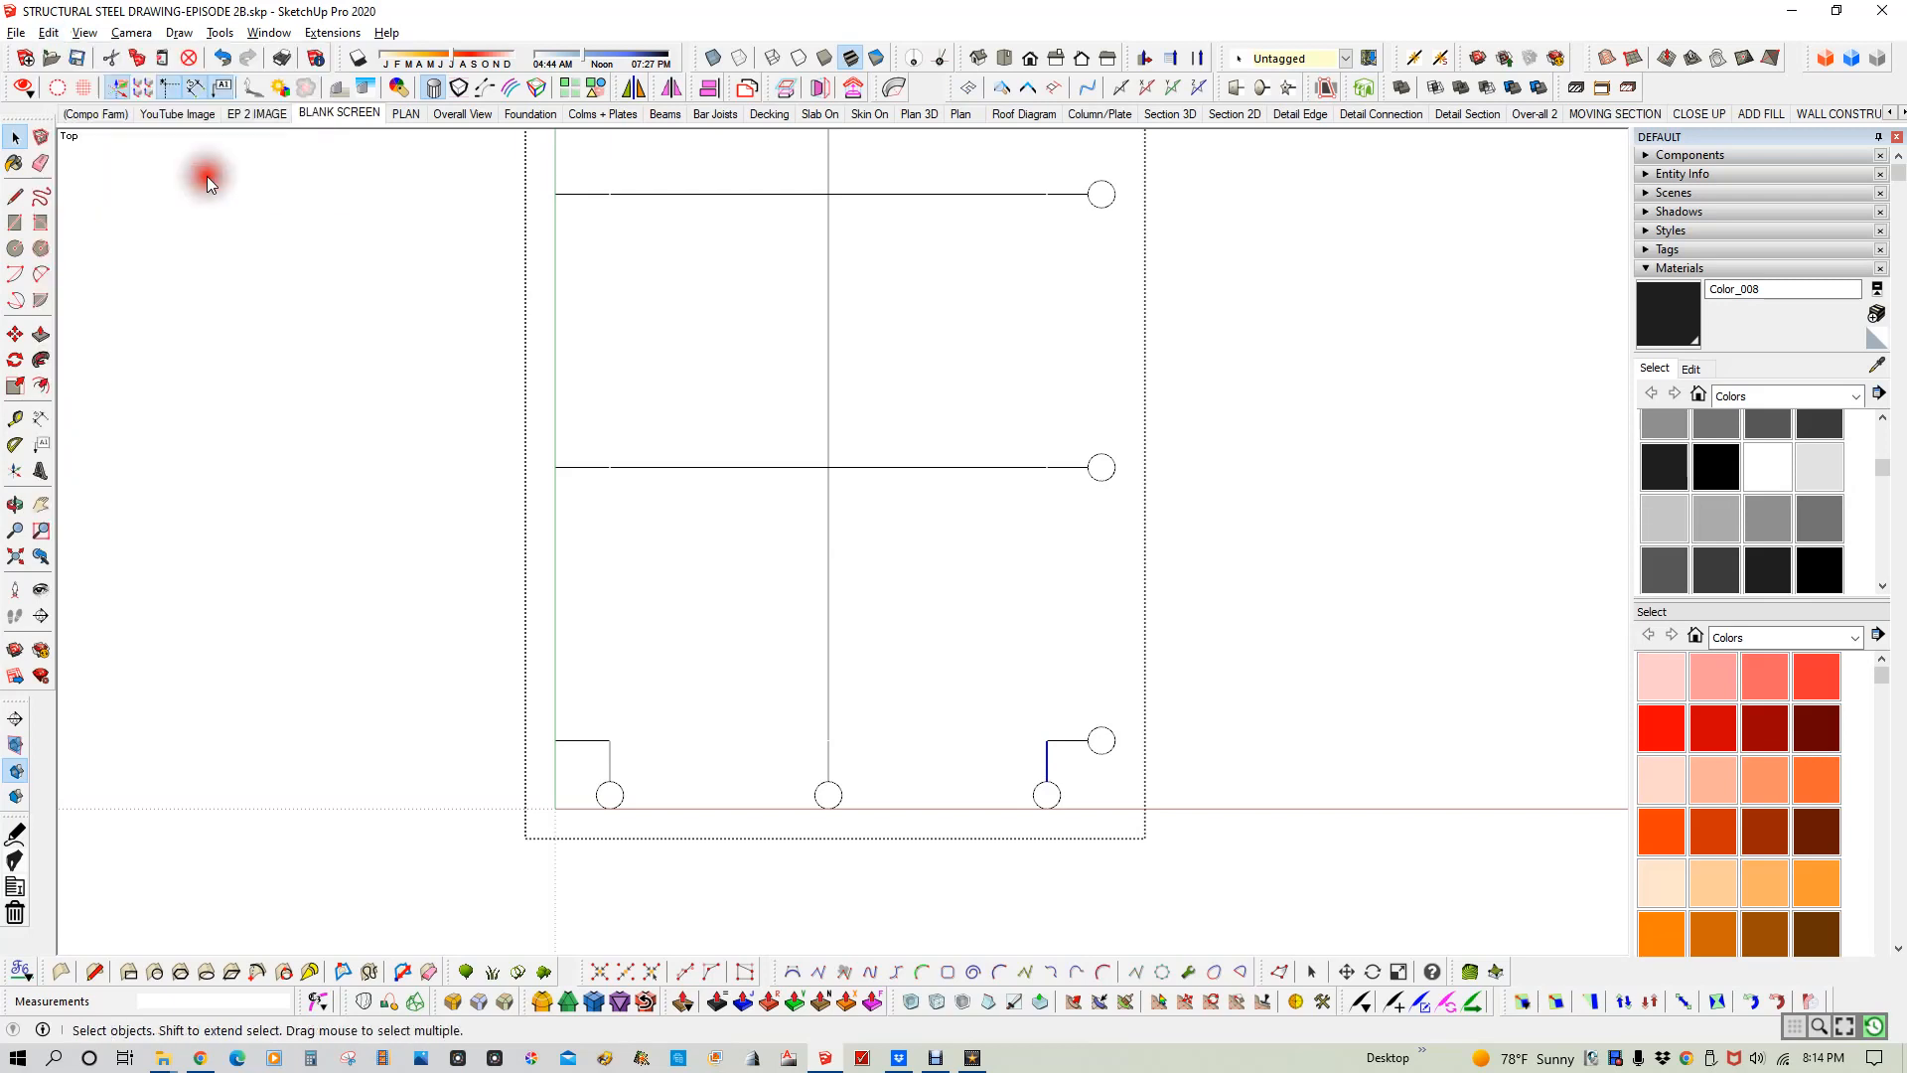
left_click(1234, 658)
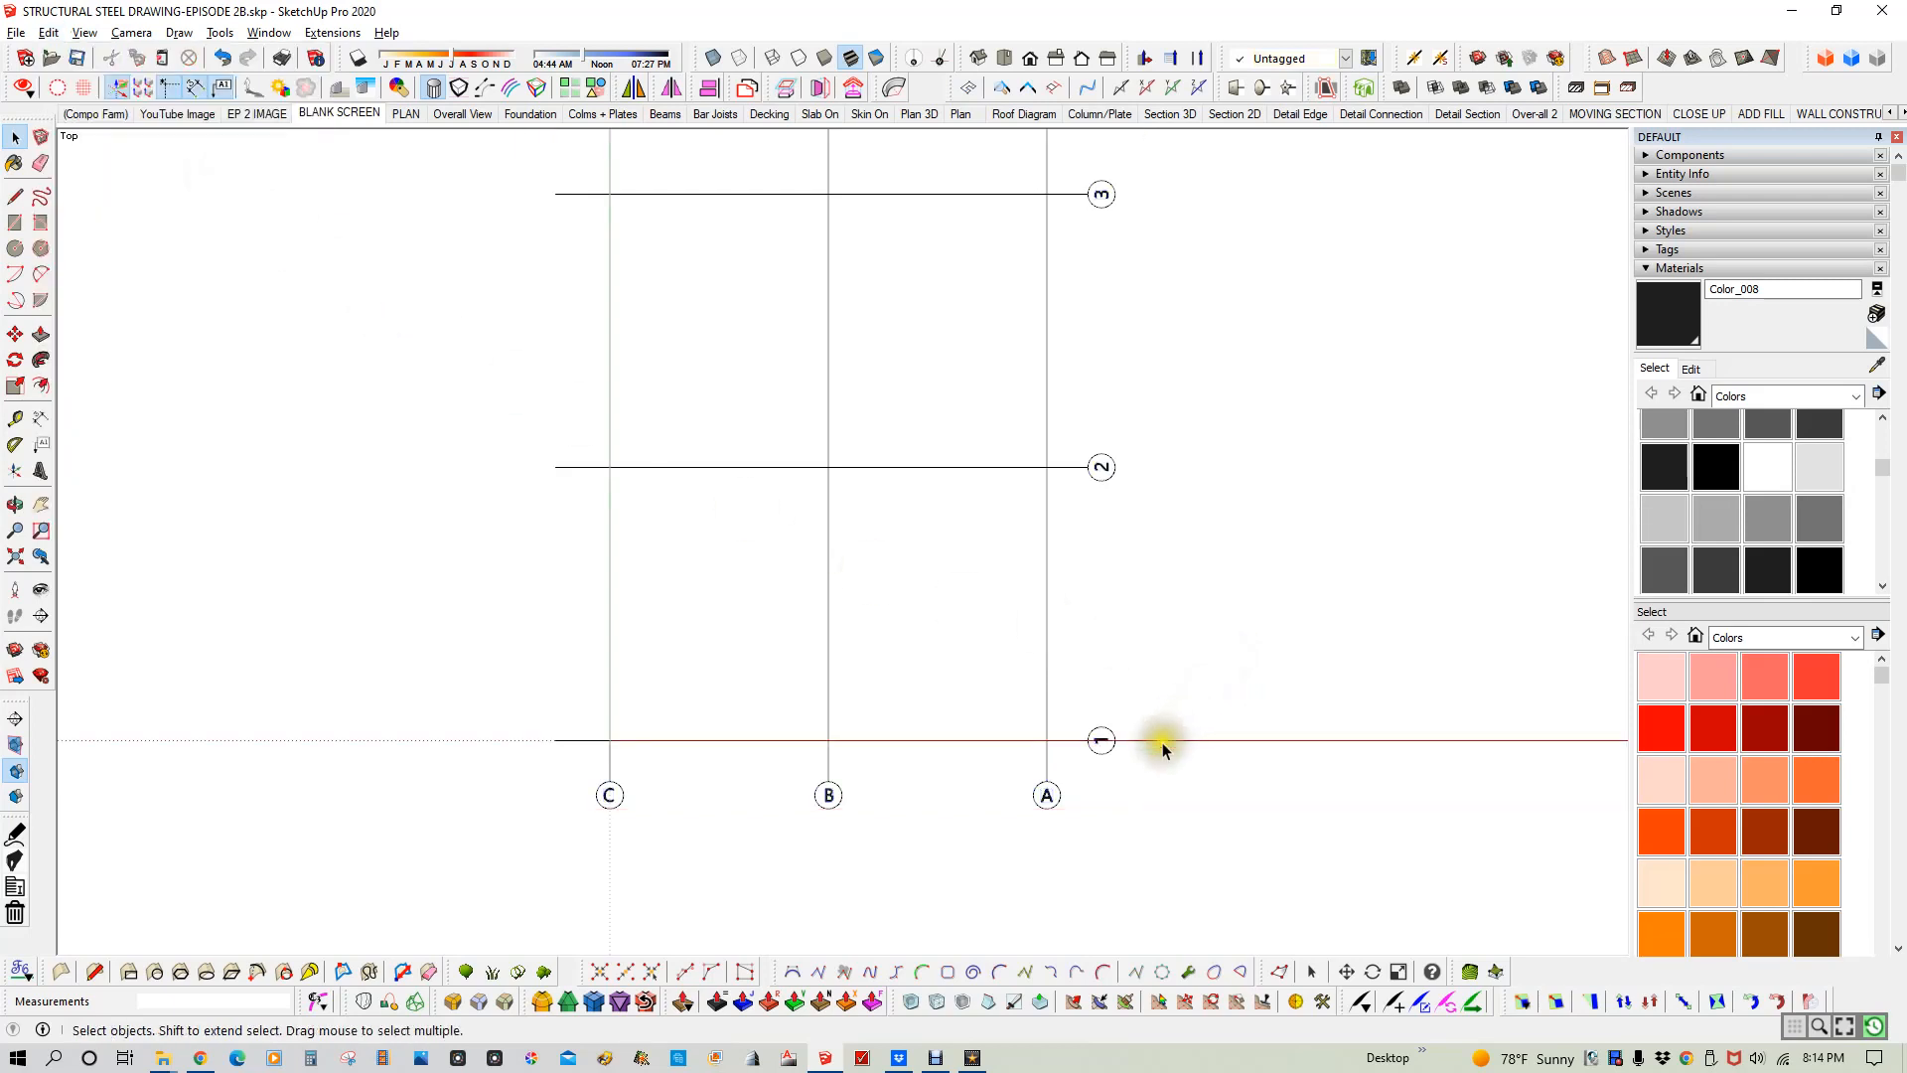
- Examine the extension line group and the building footprint in a 3D view, selecting each to check what belongs to it
left_click(1058, 800)
left_click(1060, 805)
scroll(1060, 804, "up", 5)
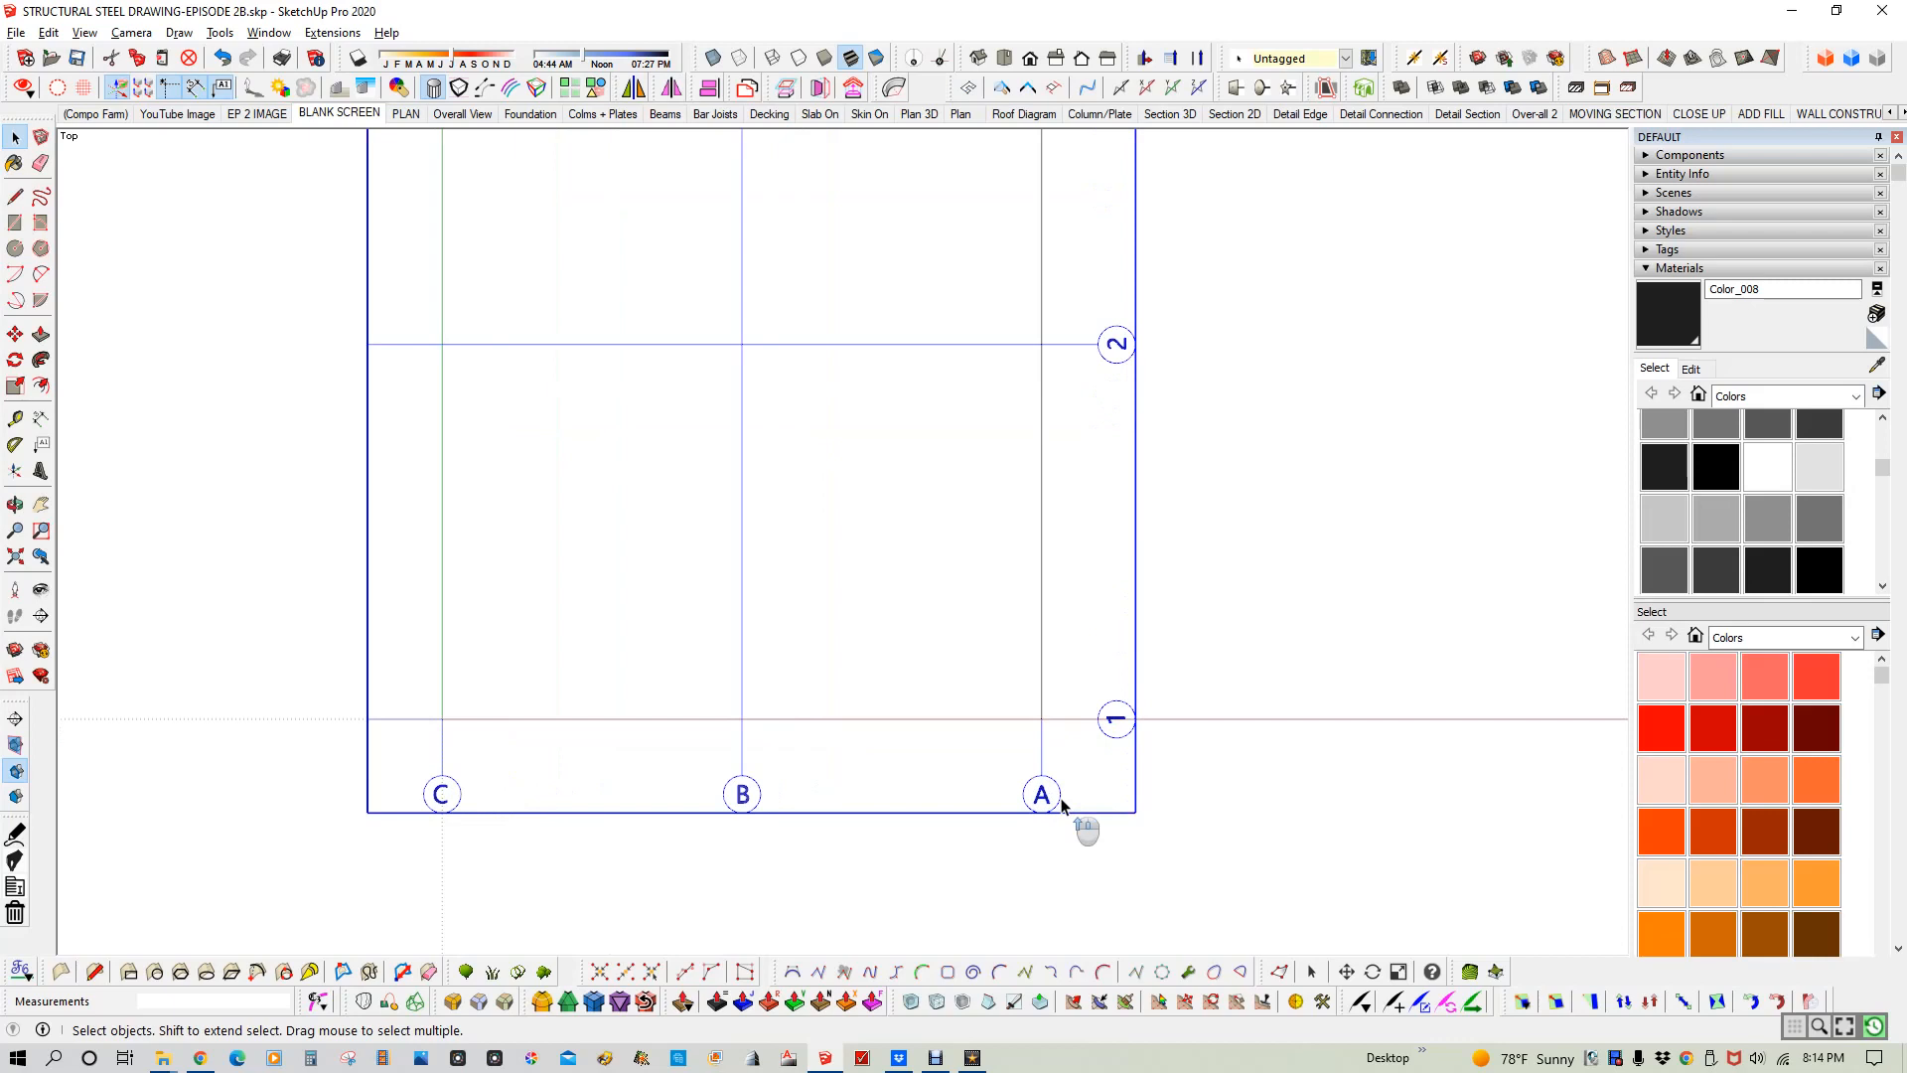
middle_click_drag(1082, 810, 873, 362)
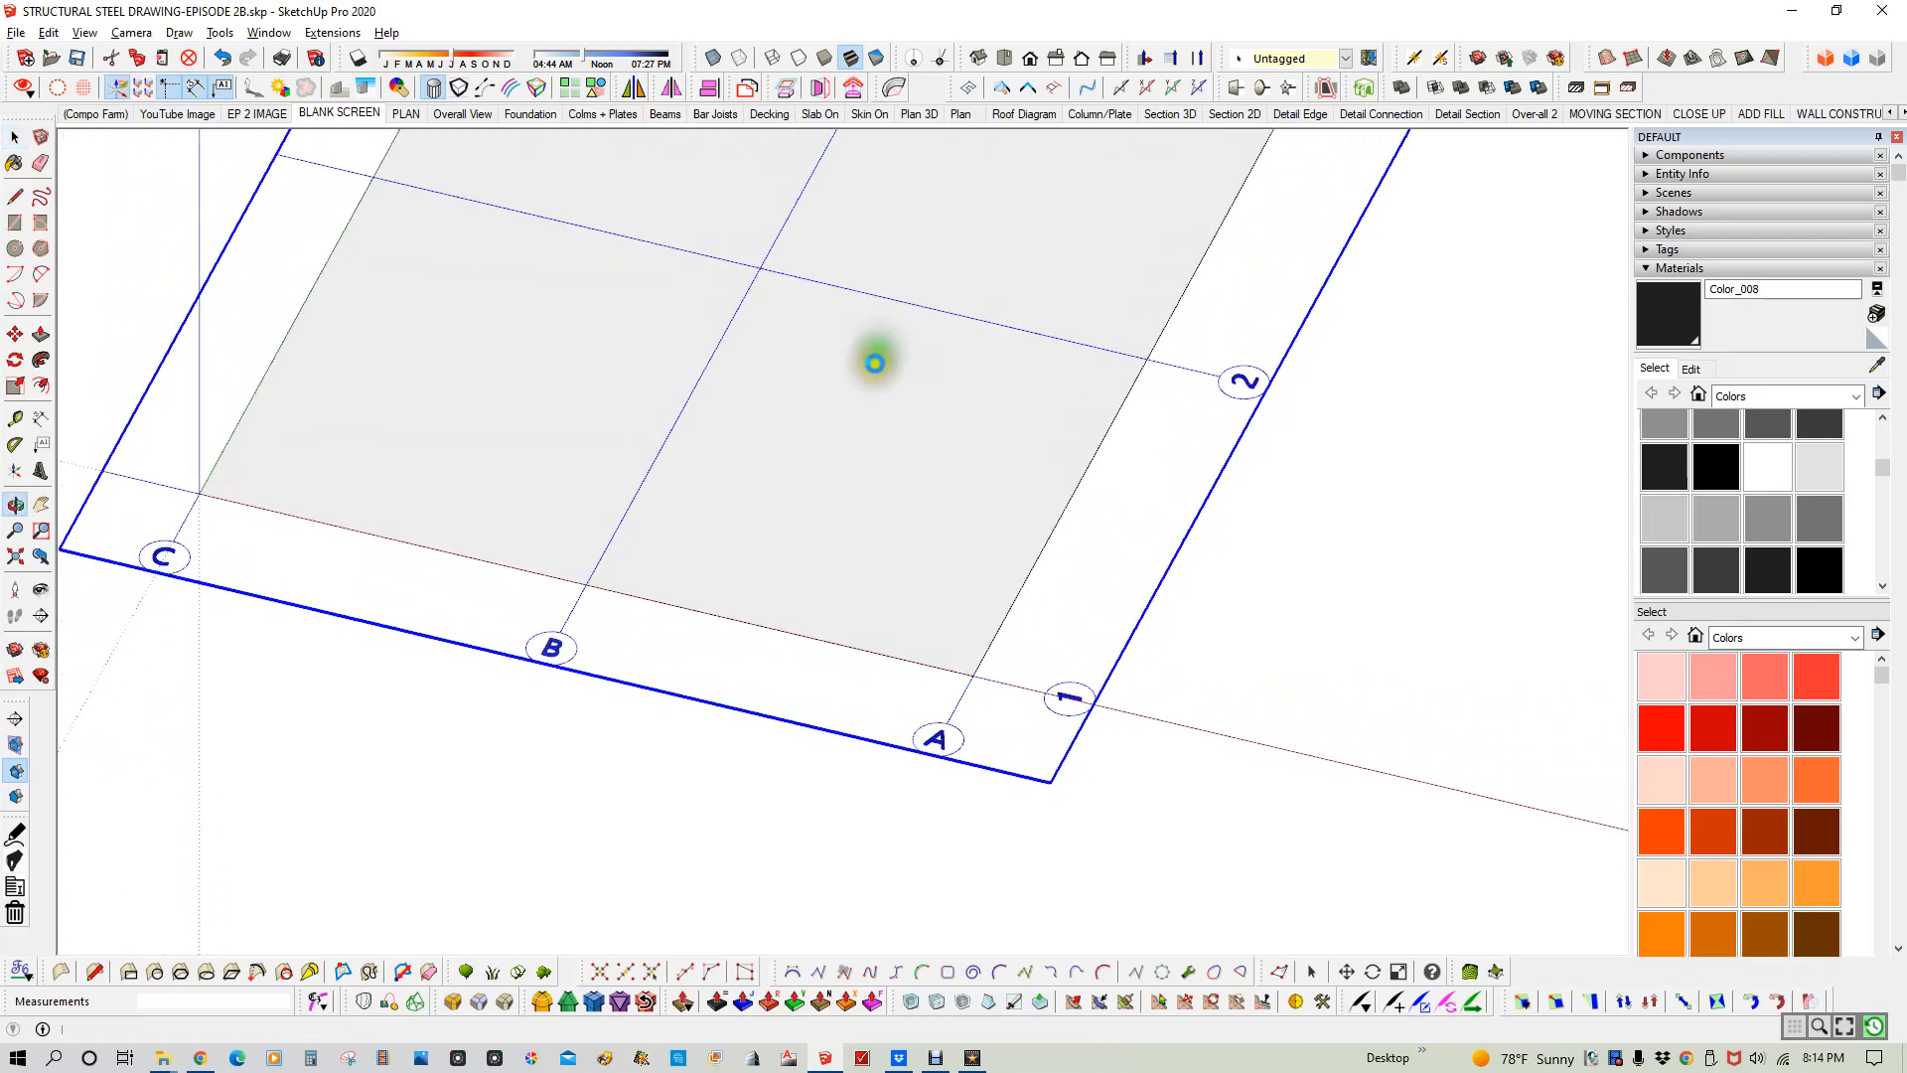
left_click(946, 732)
left_click(947, 732)
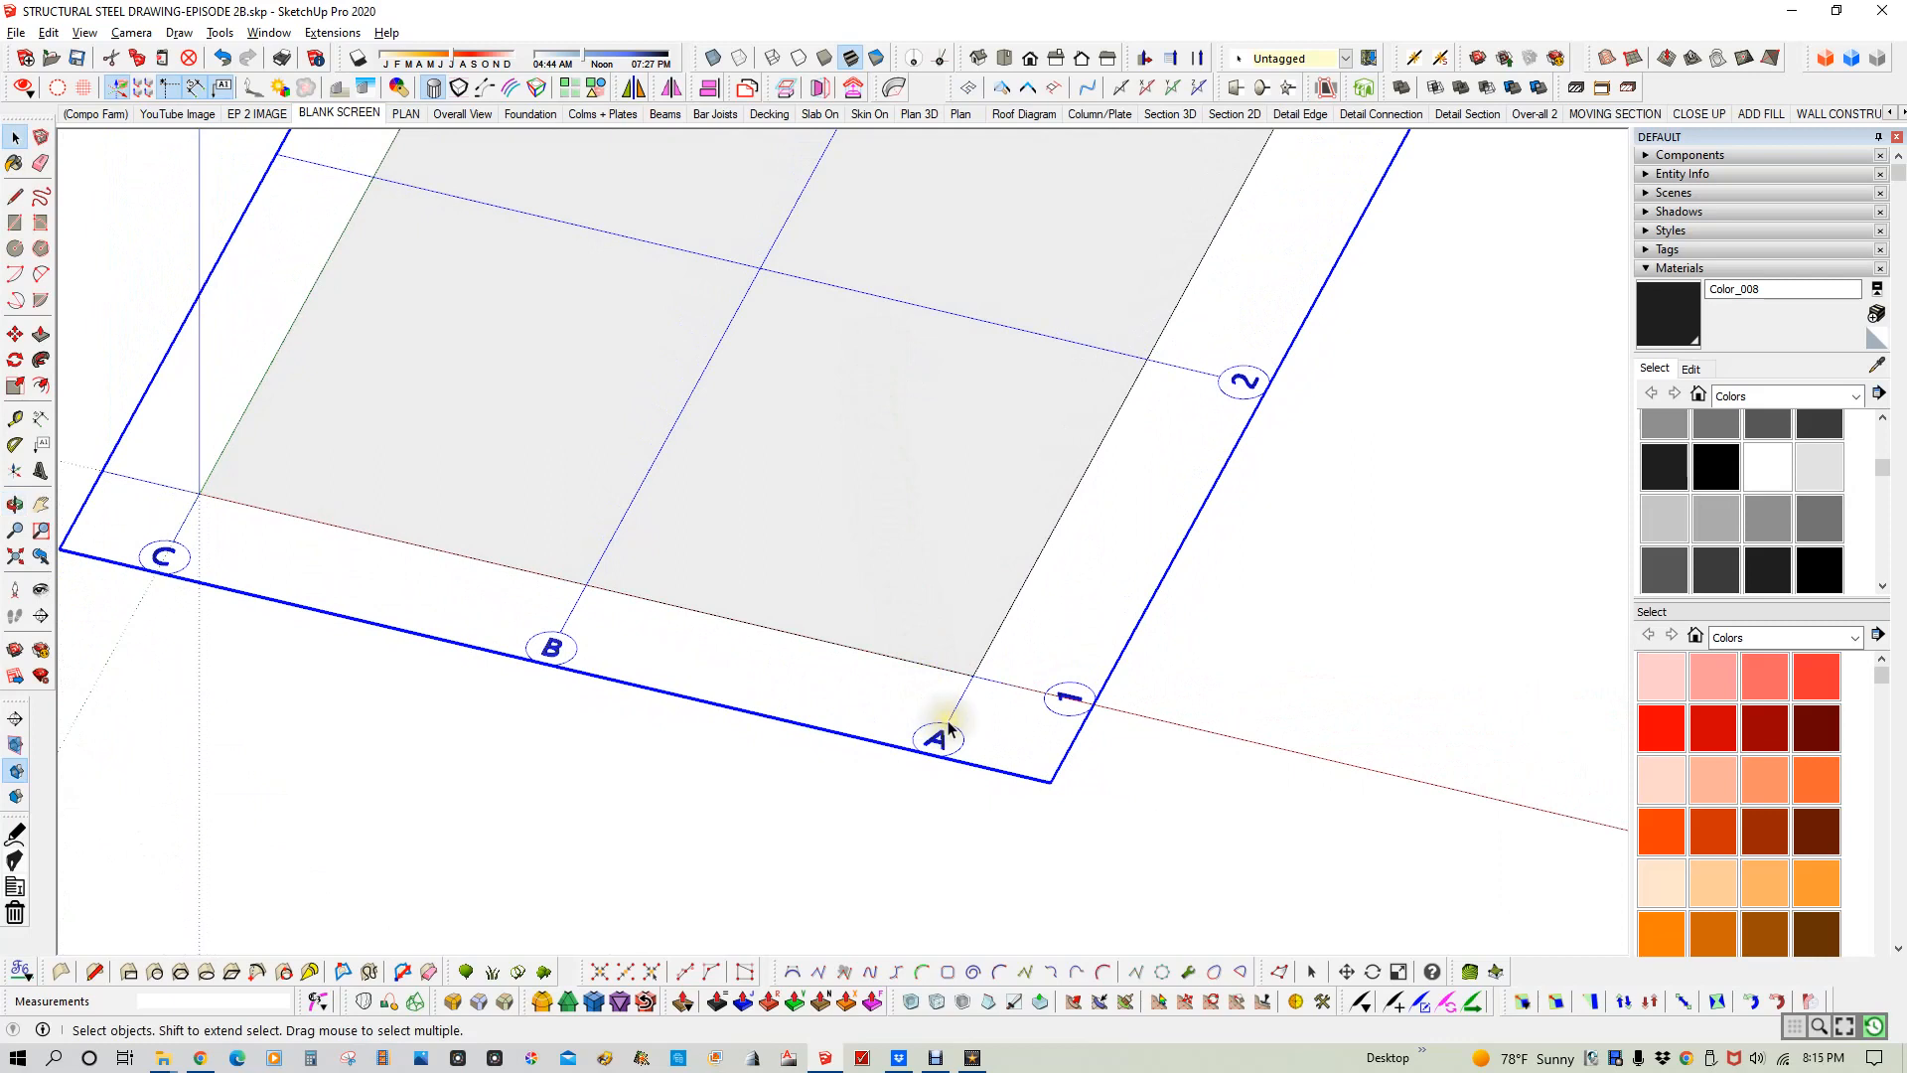
scroll(954, 739, "down", 6)
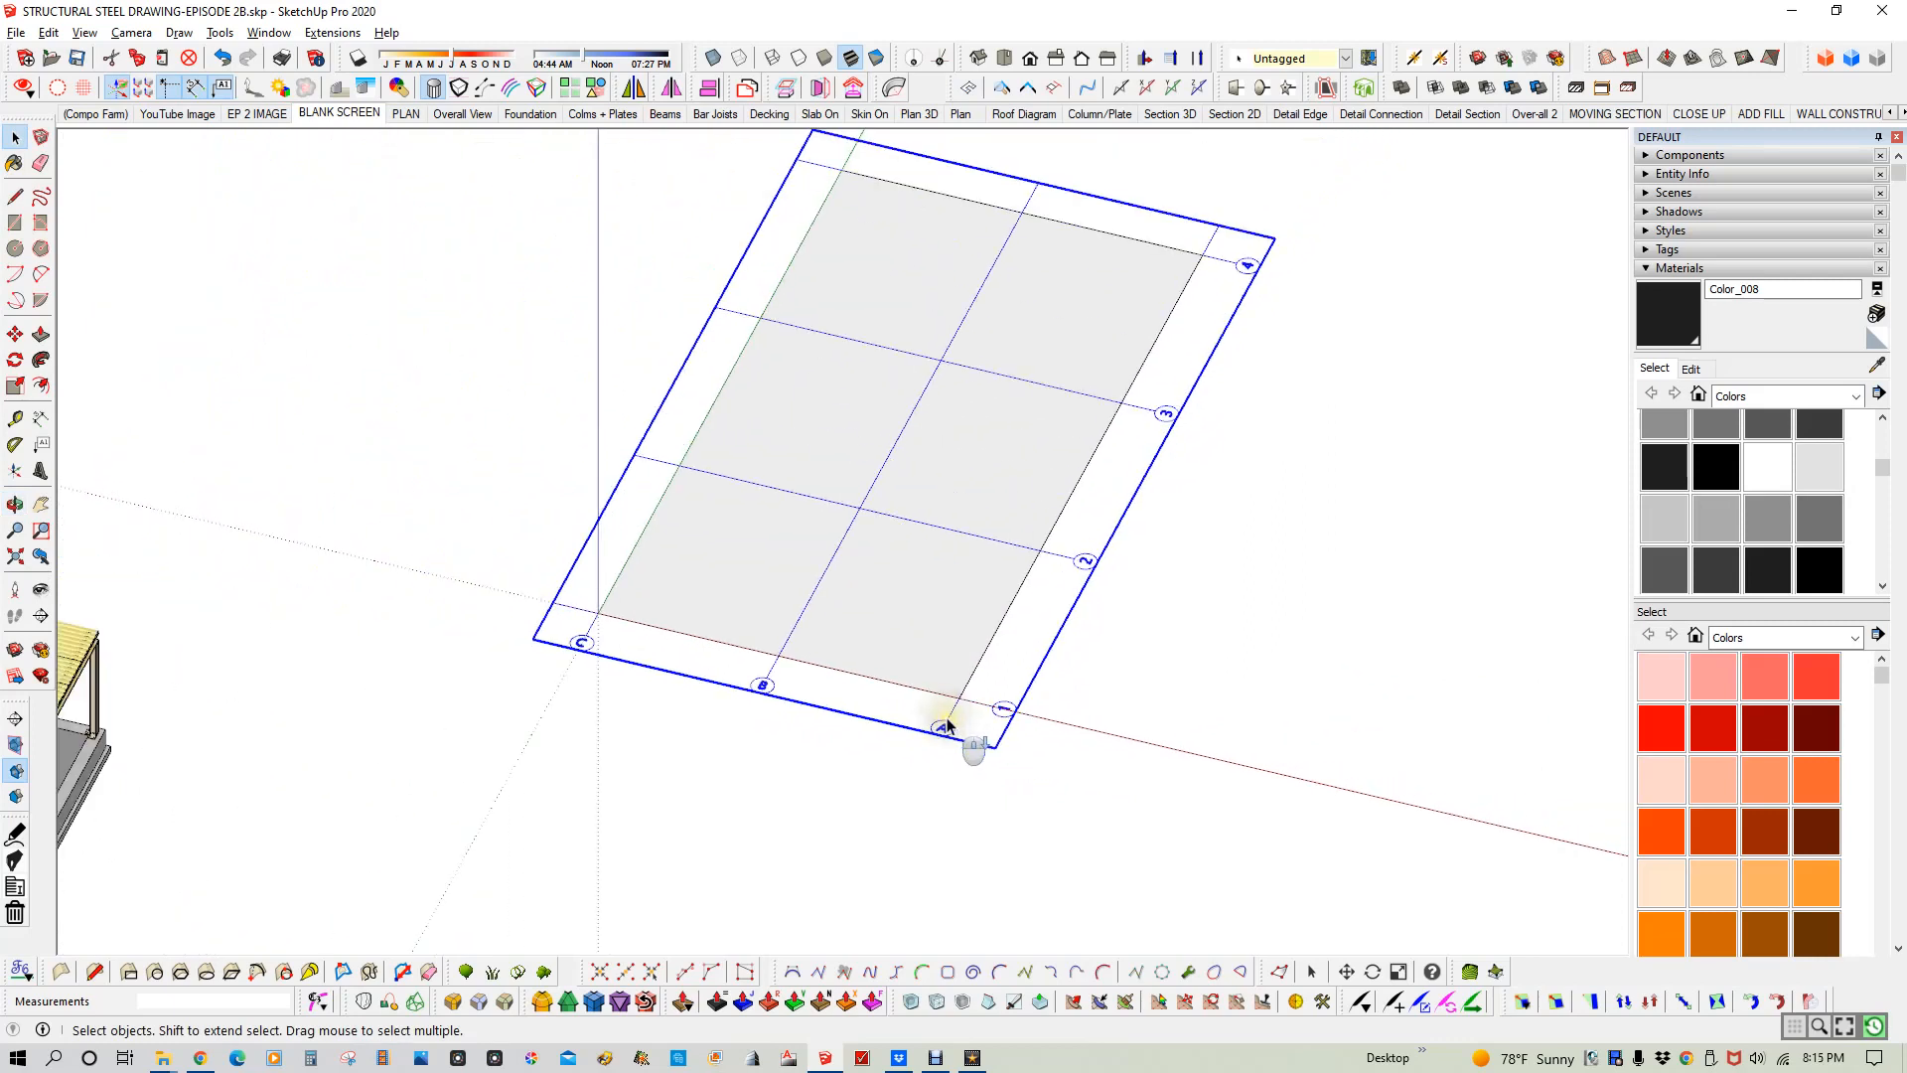
middle_click_drag(1129, 689, 1214, 806)
left_click(965, 666)
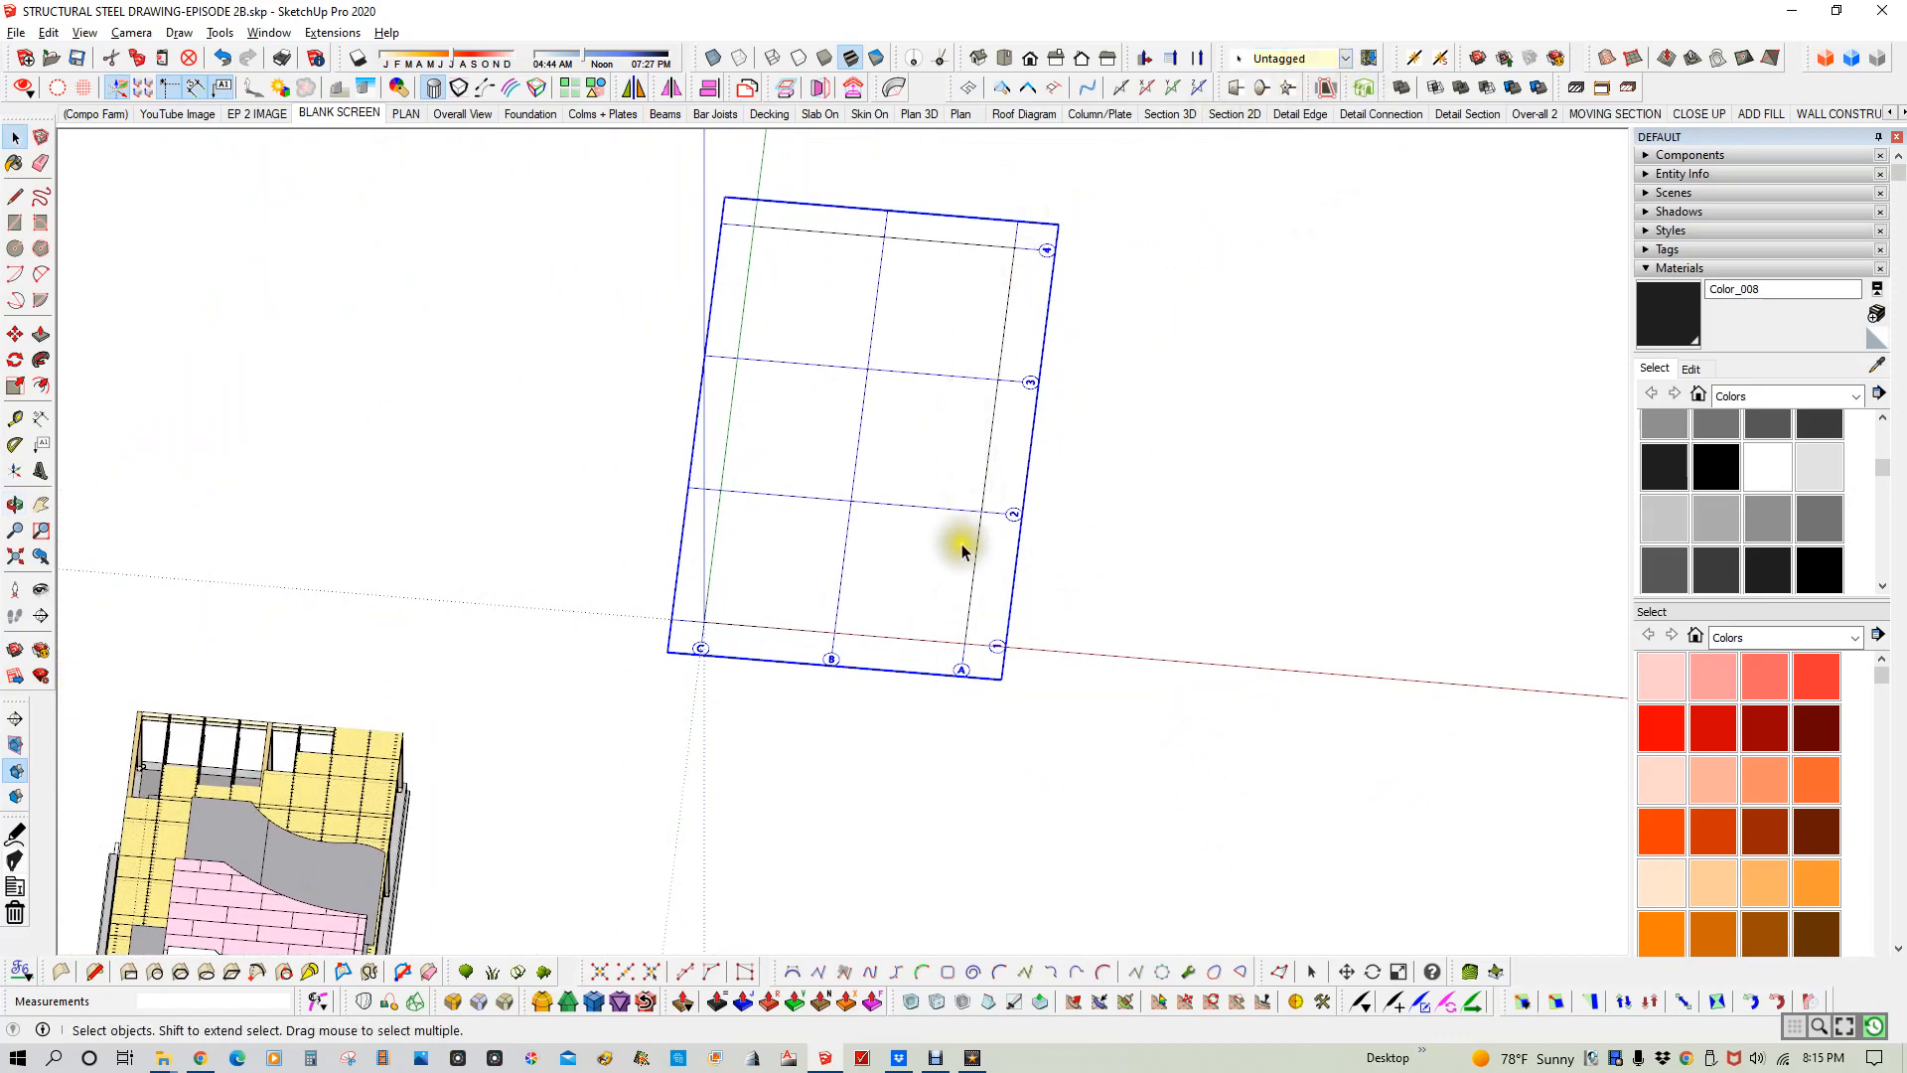
middle_click_drag(899, 592, 659, 380)
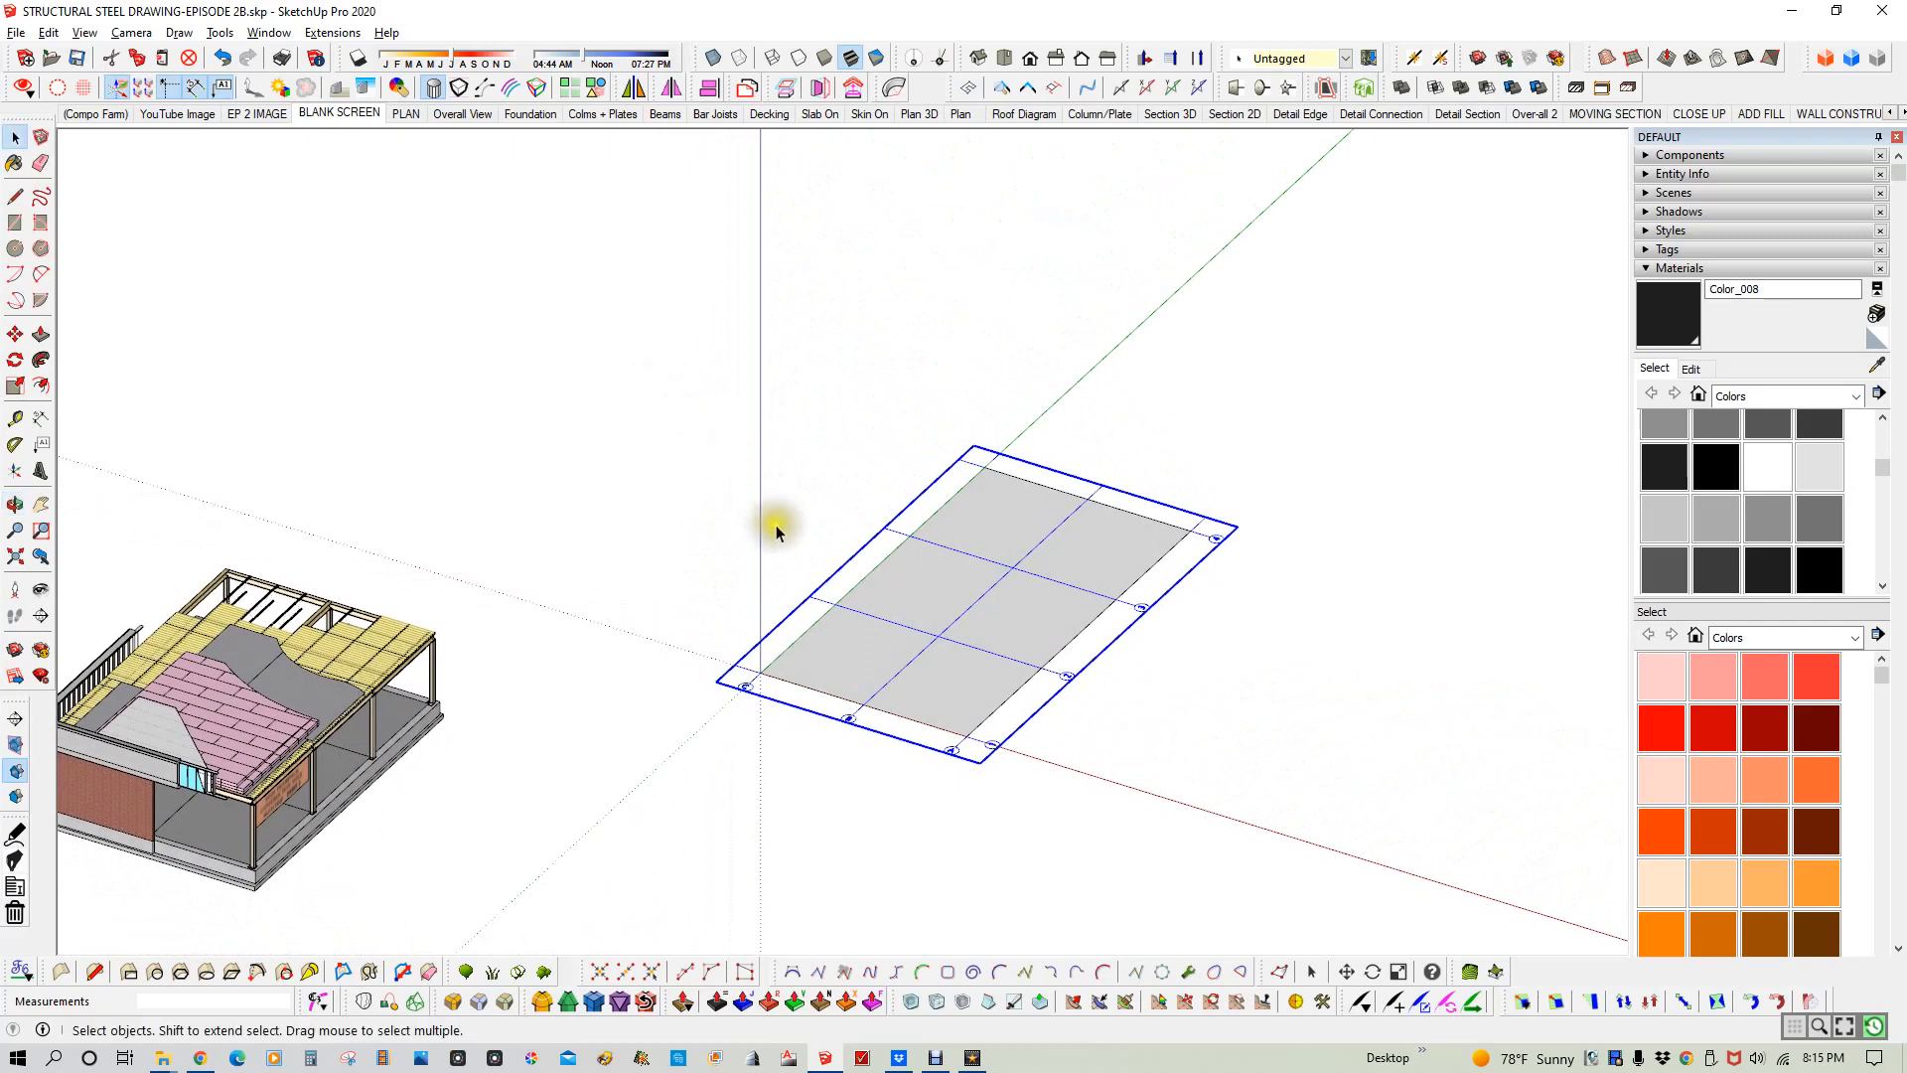
scroll(1010, 692, "up", 2)
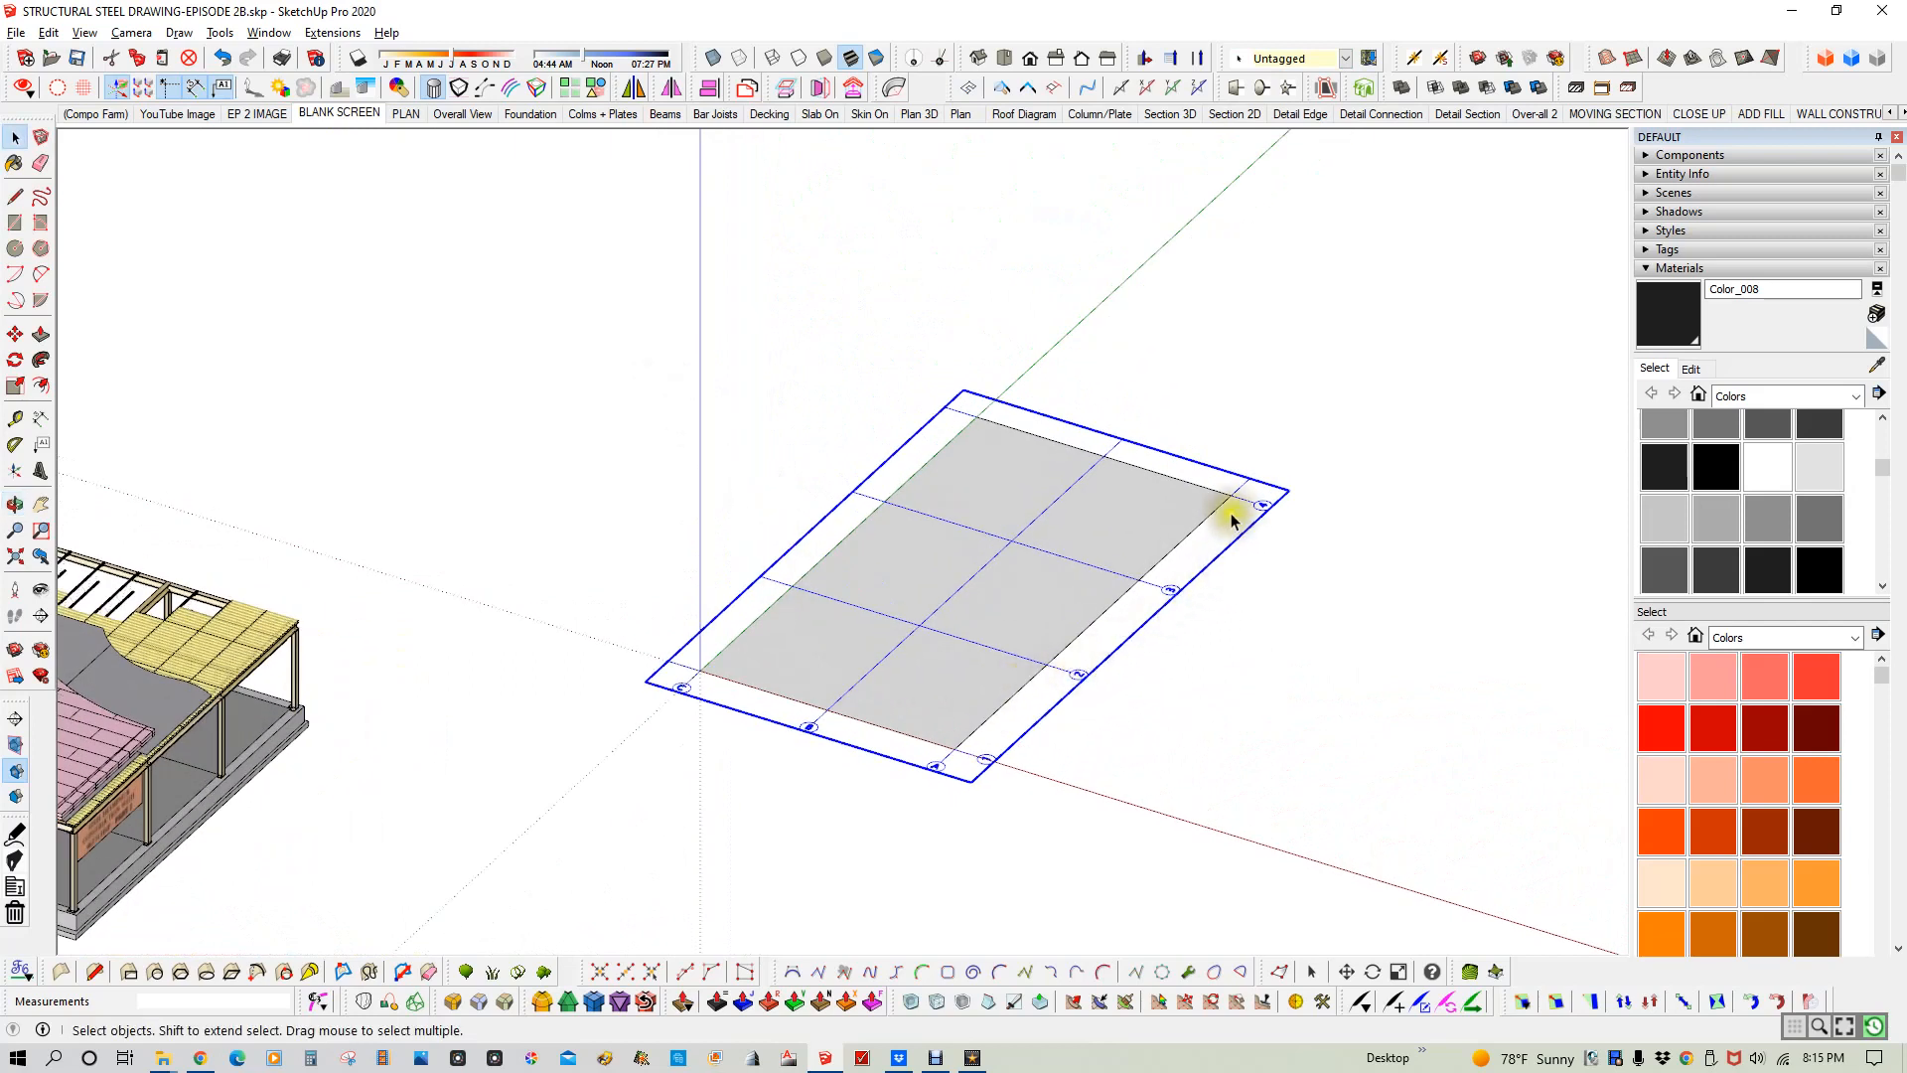
left_click(1121, 530)
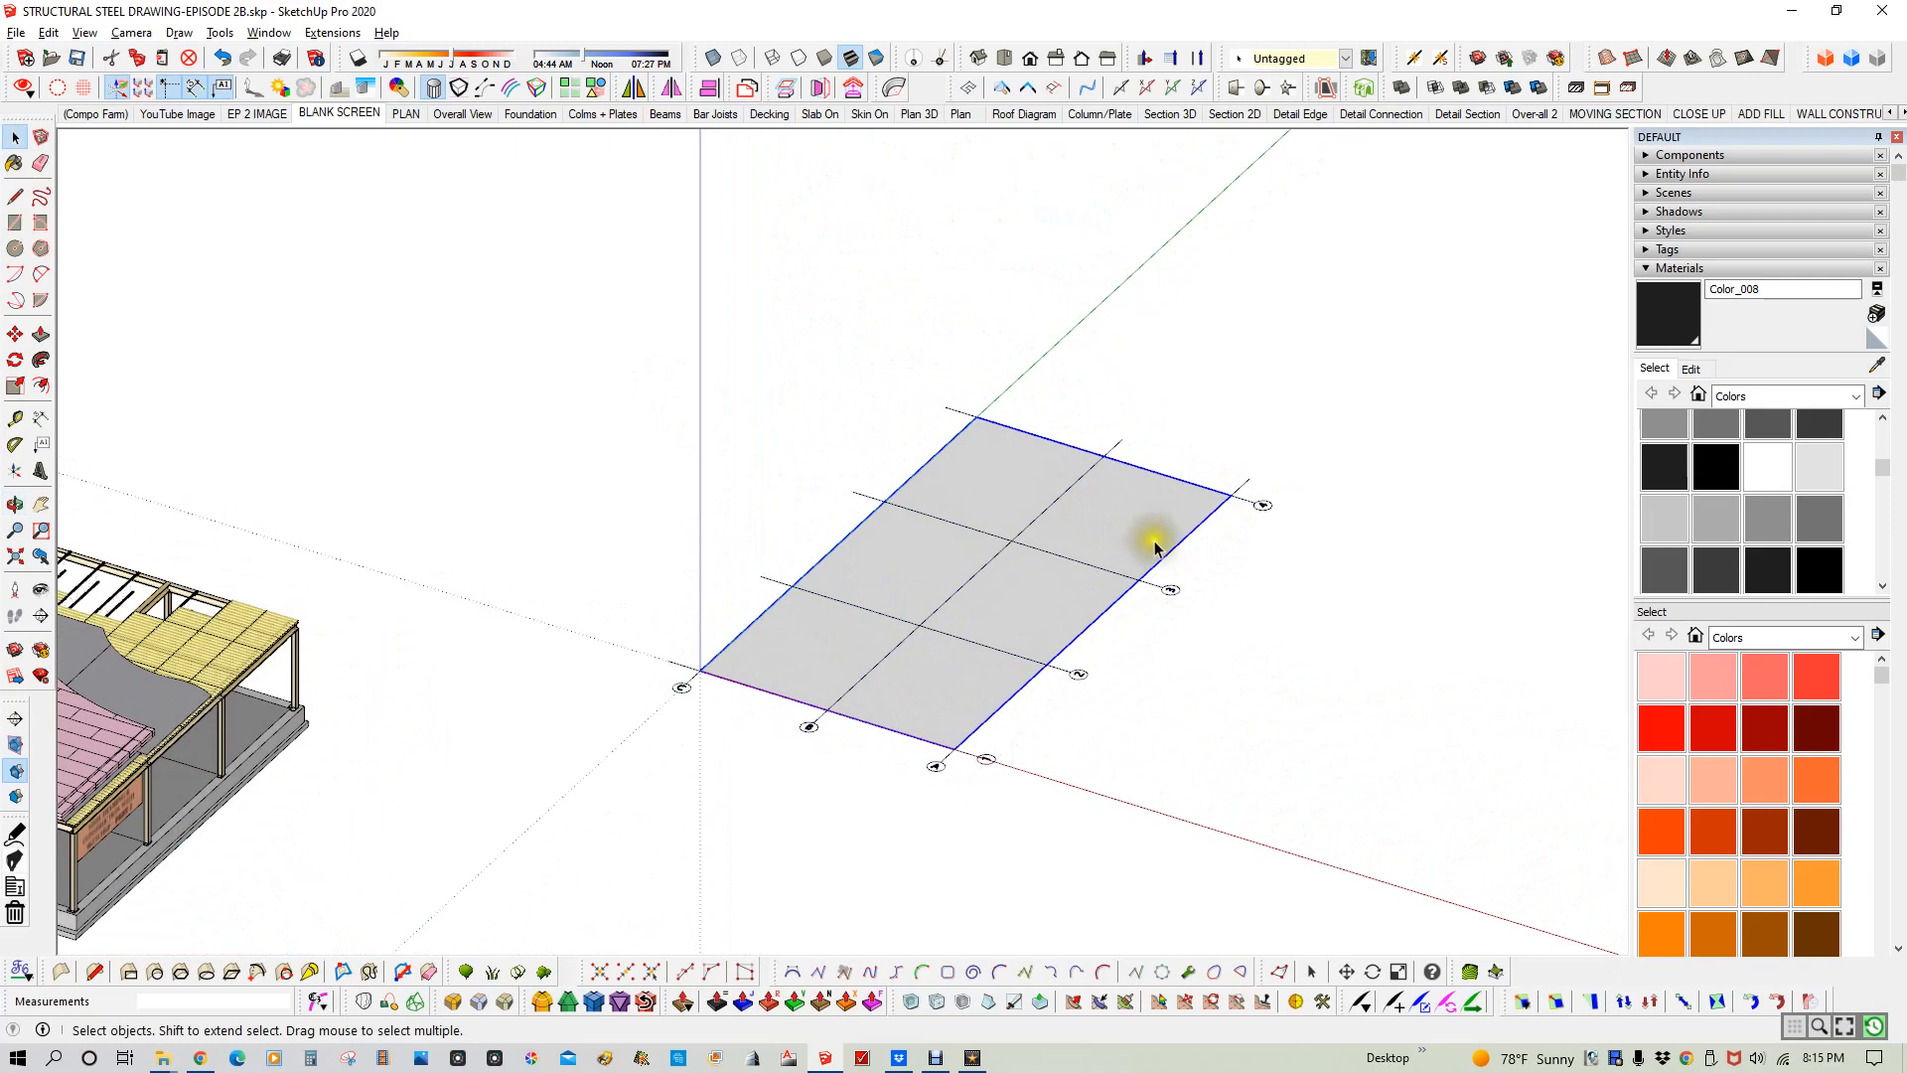
left_click(1156, 586)
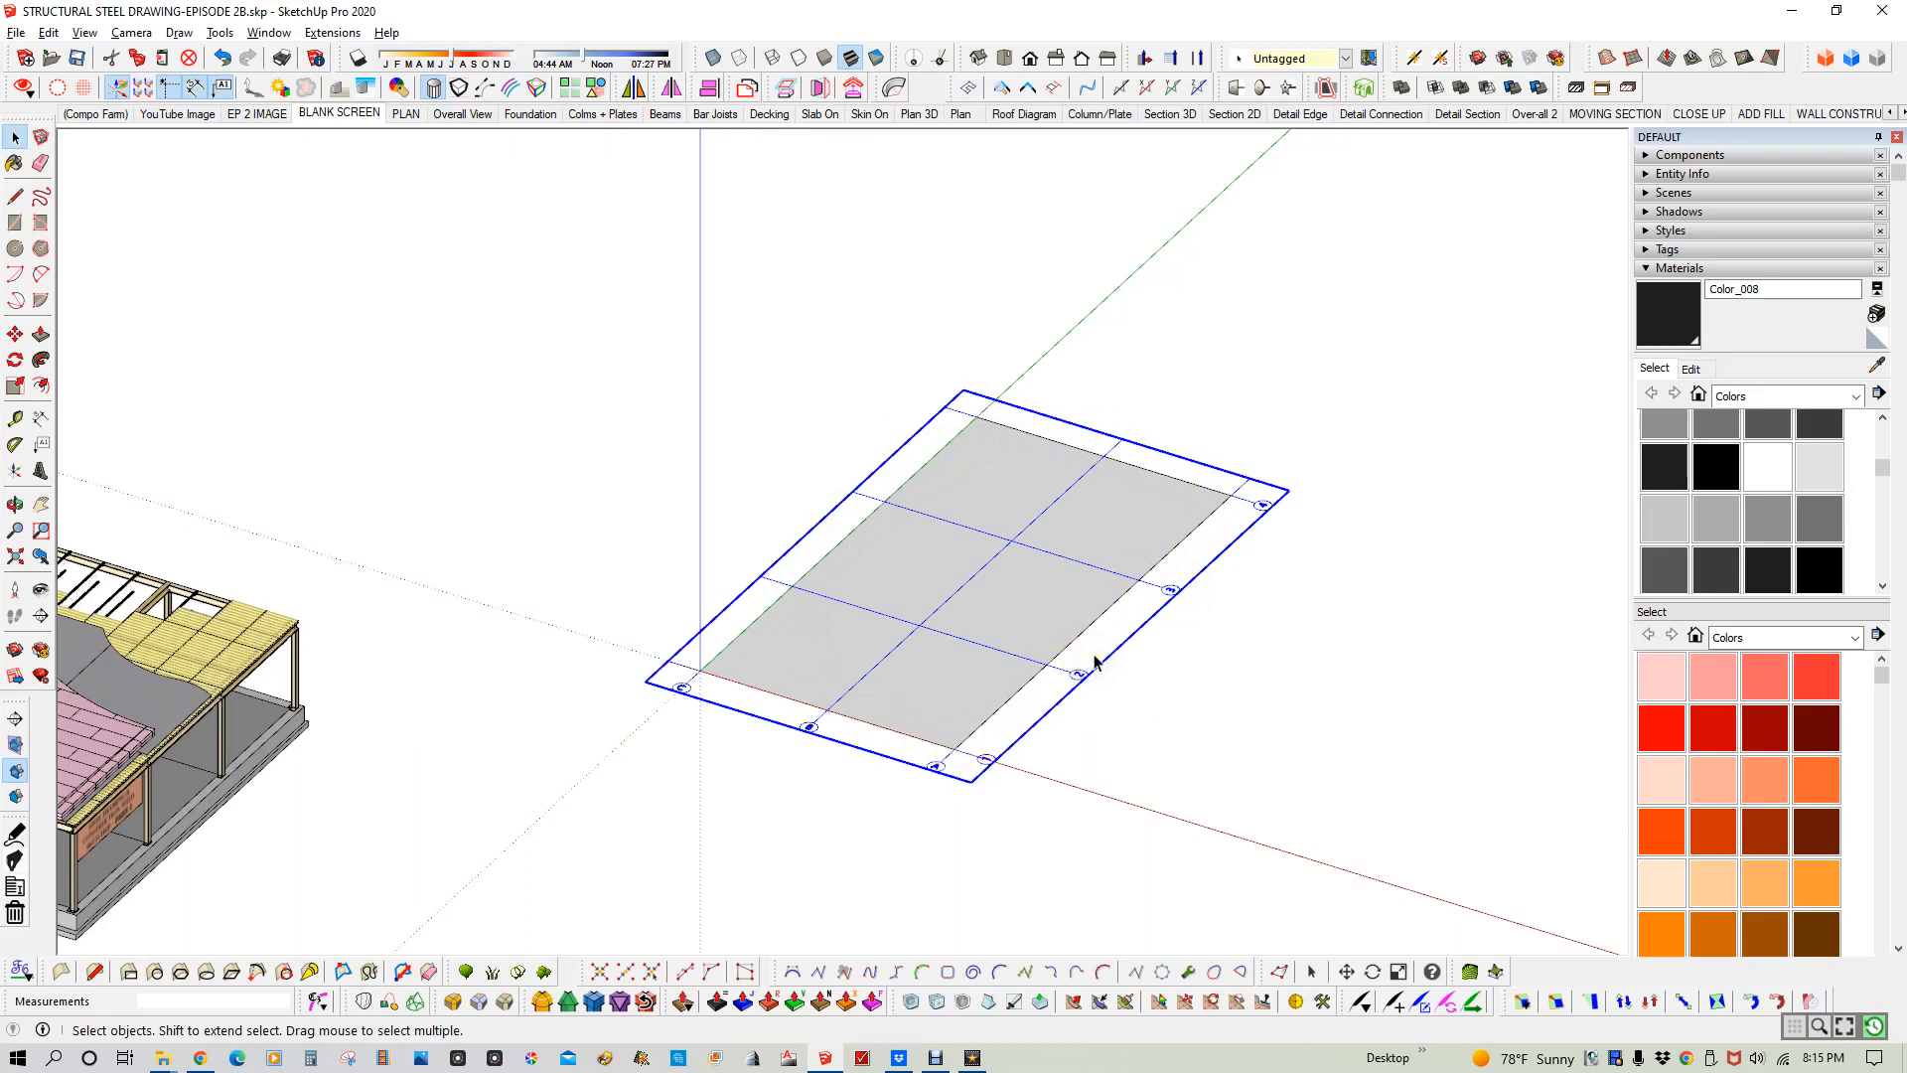
- Display the tag list for the extension line group, and float the tag selector over the drawing area before docking it back
left_click(1120, 644)
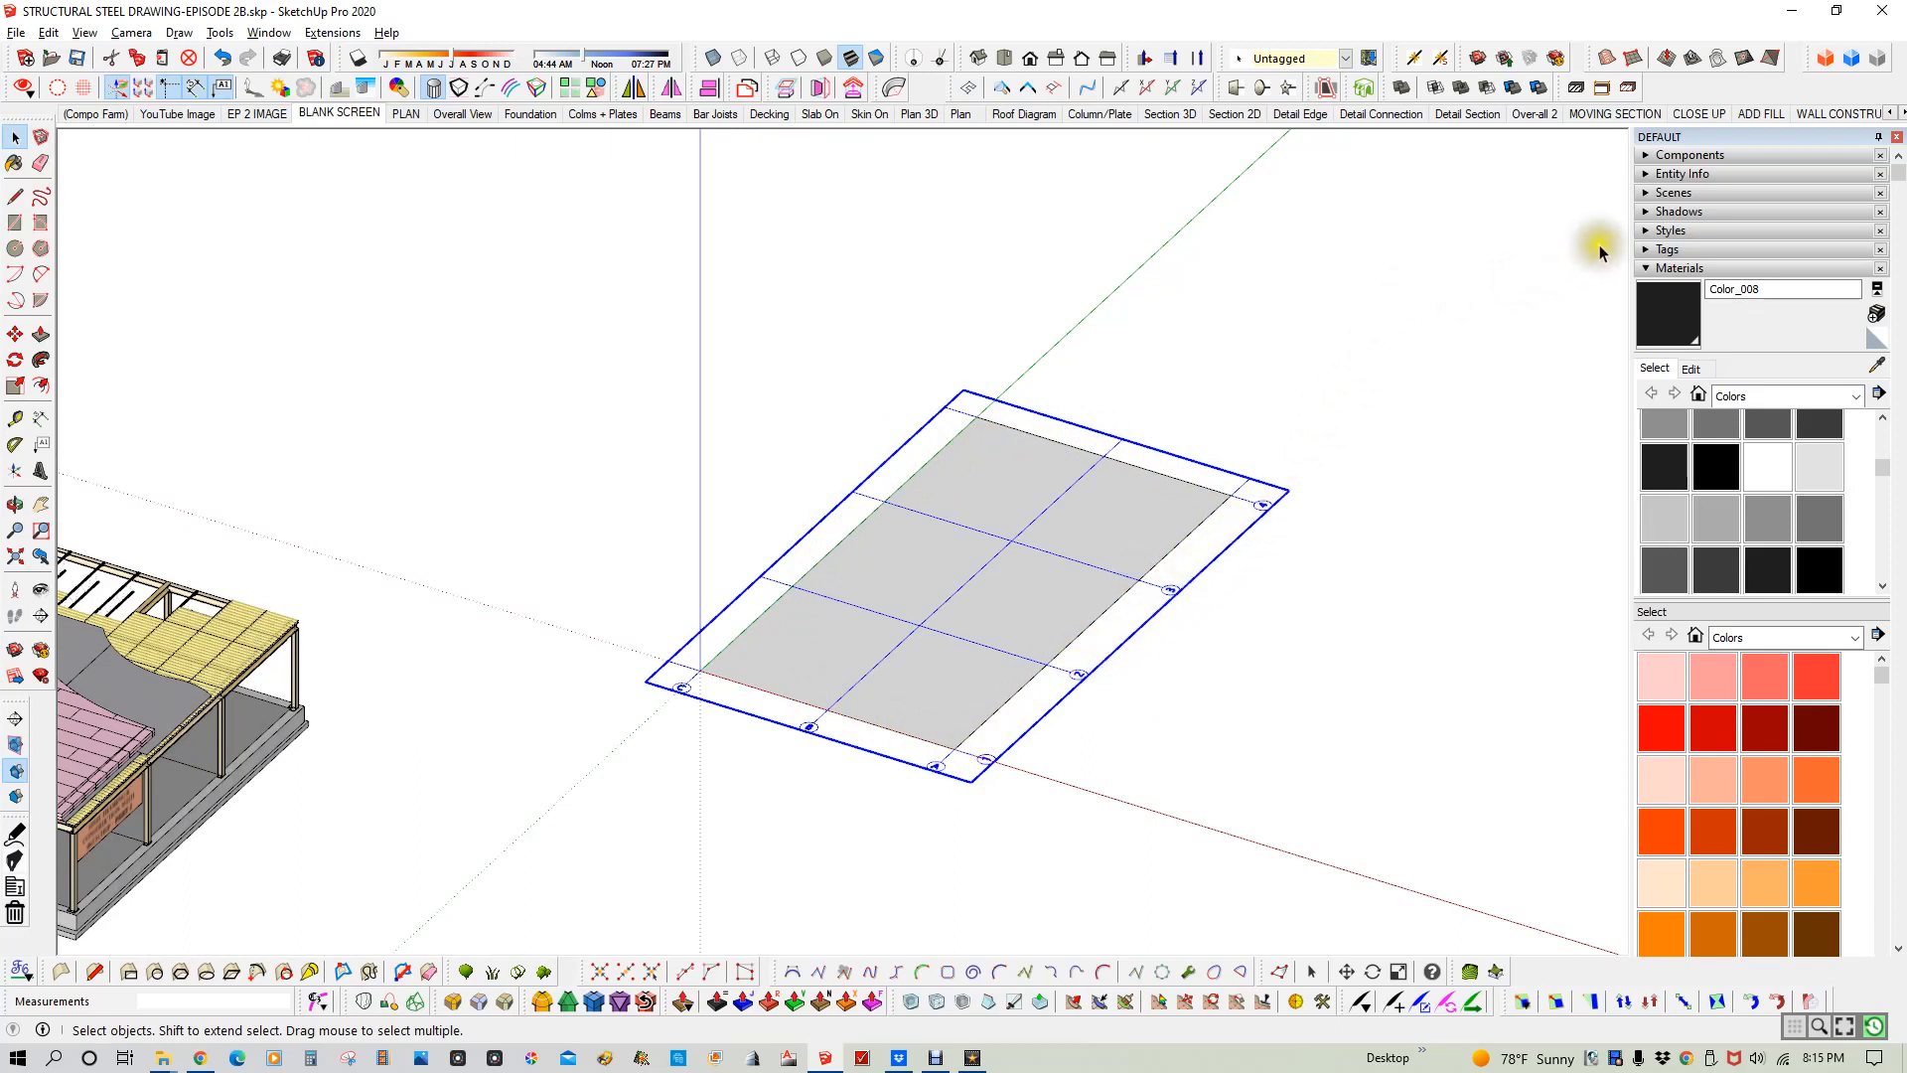
left_click(1689, 250)
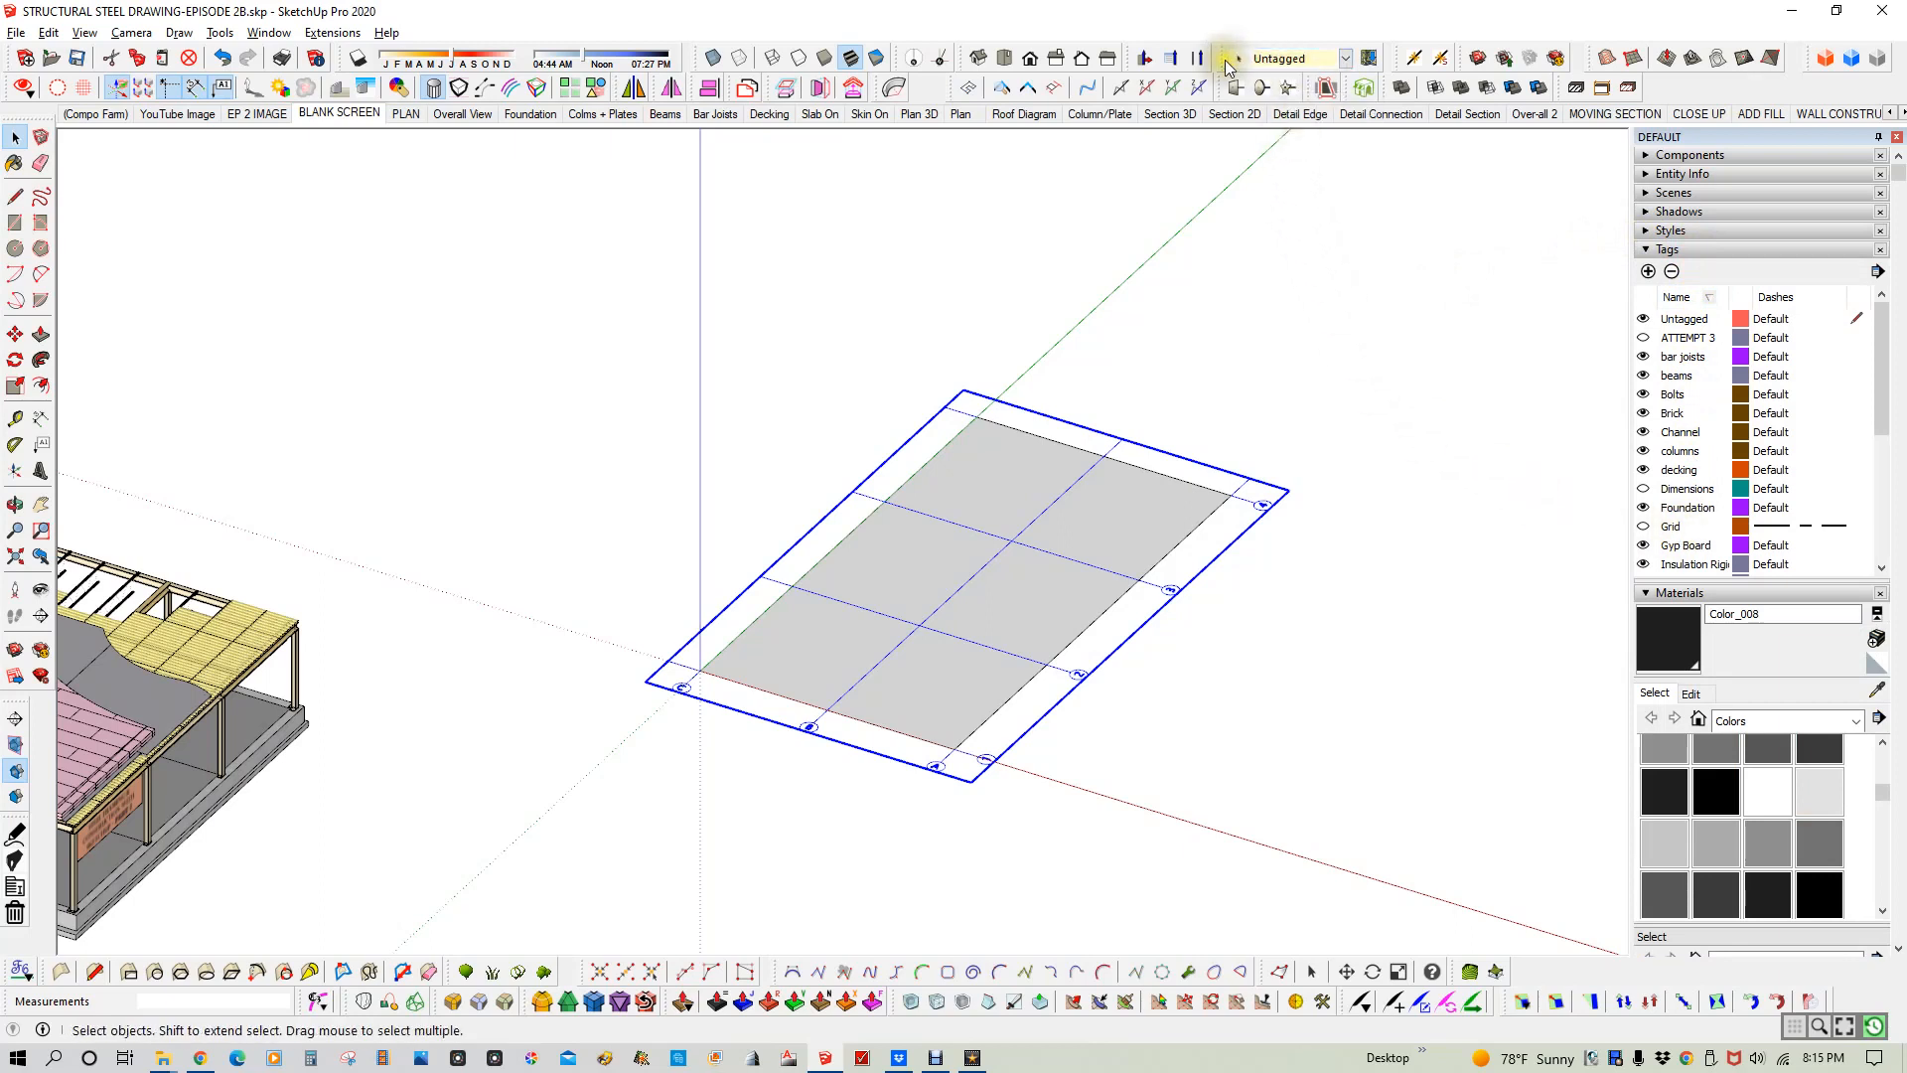
left_click_drag(1224, 58, 1211, 256)
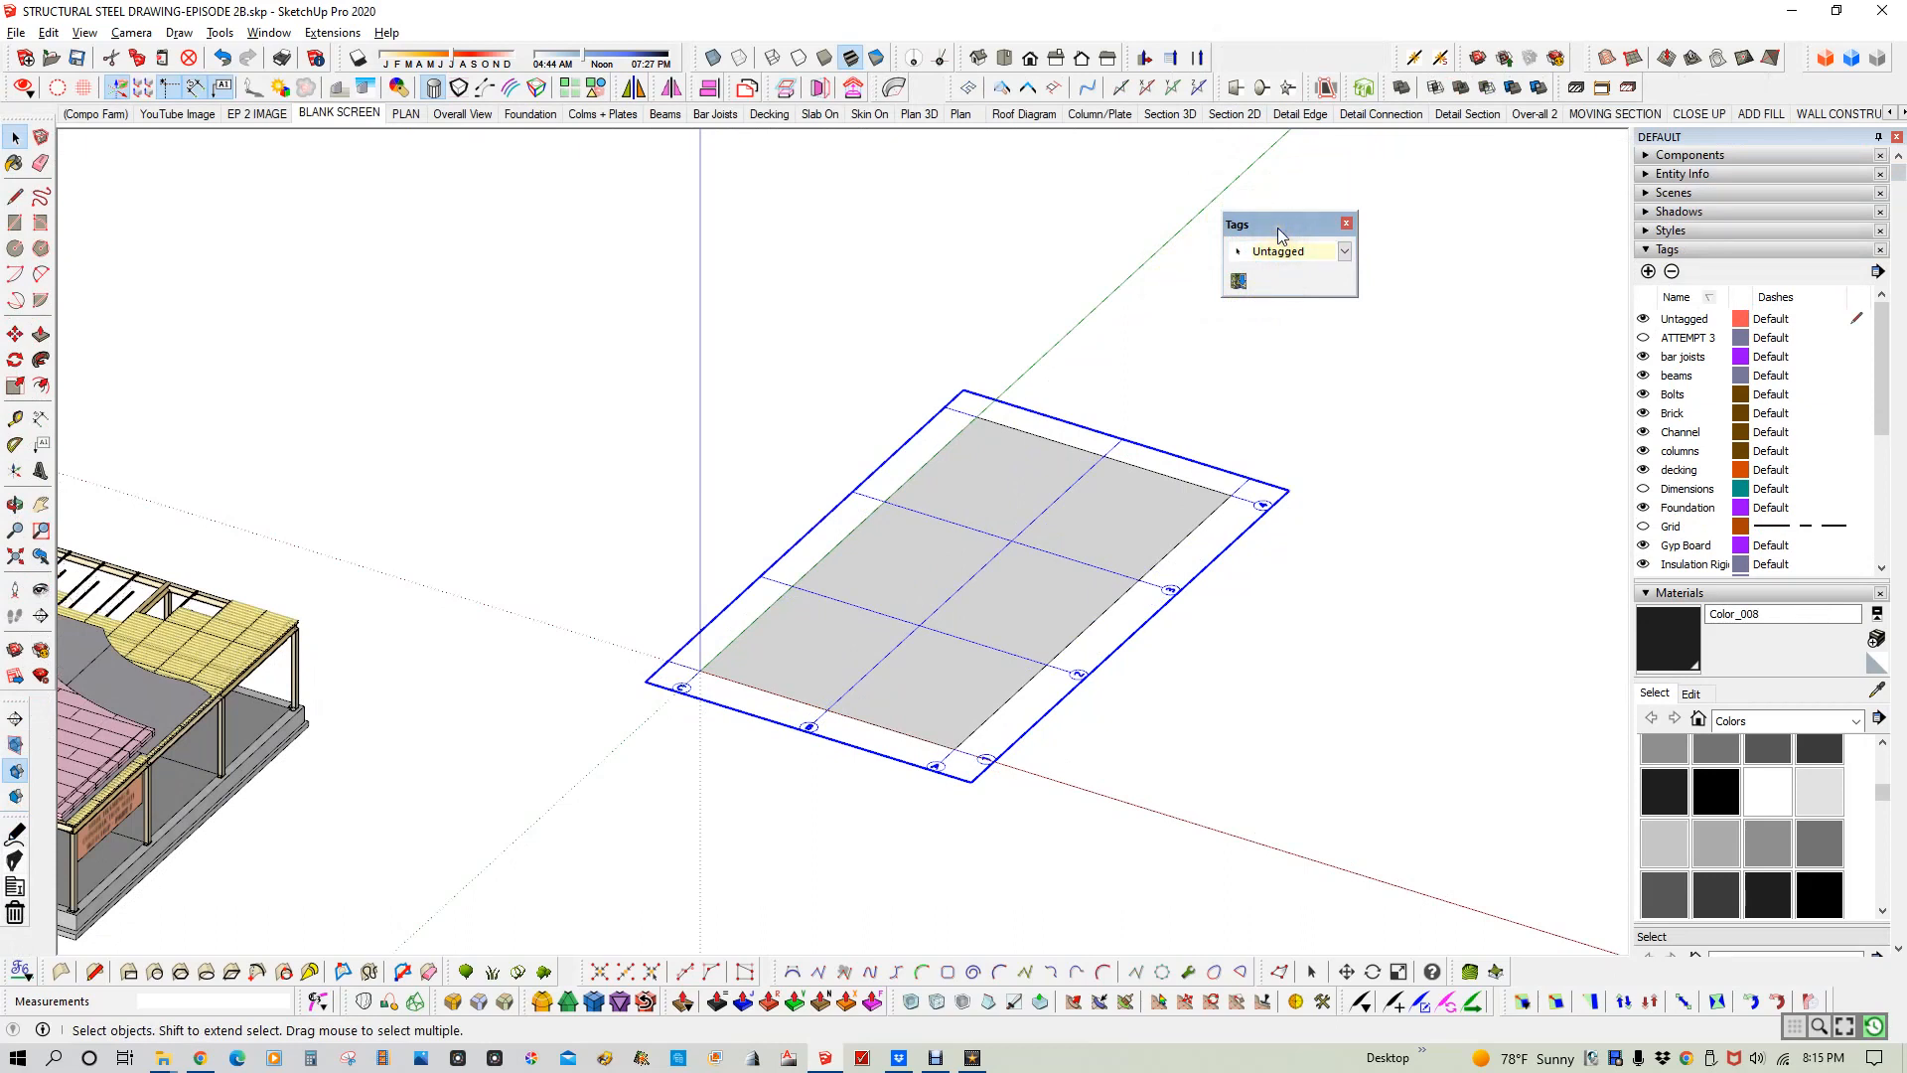
left_click_drag(1279, 236, 1268, 58)
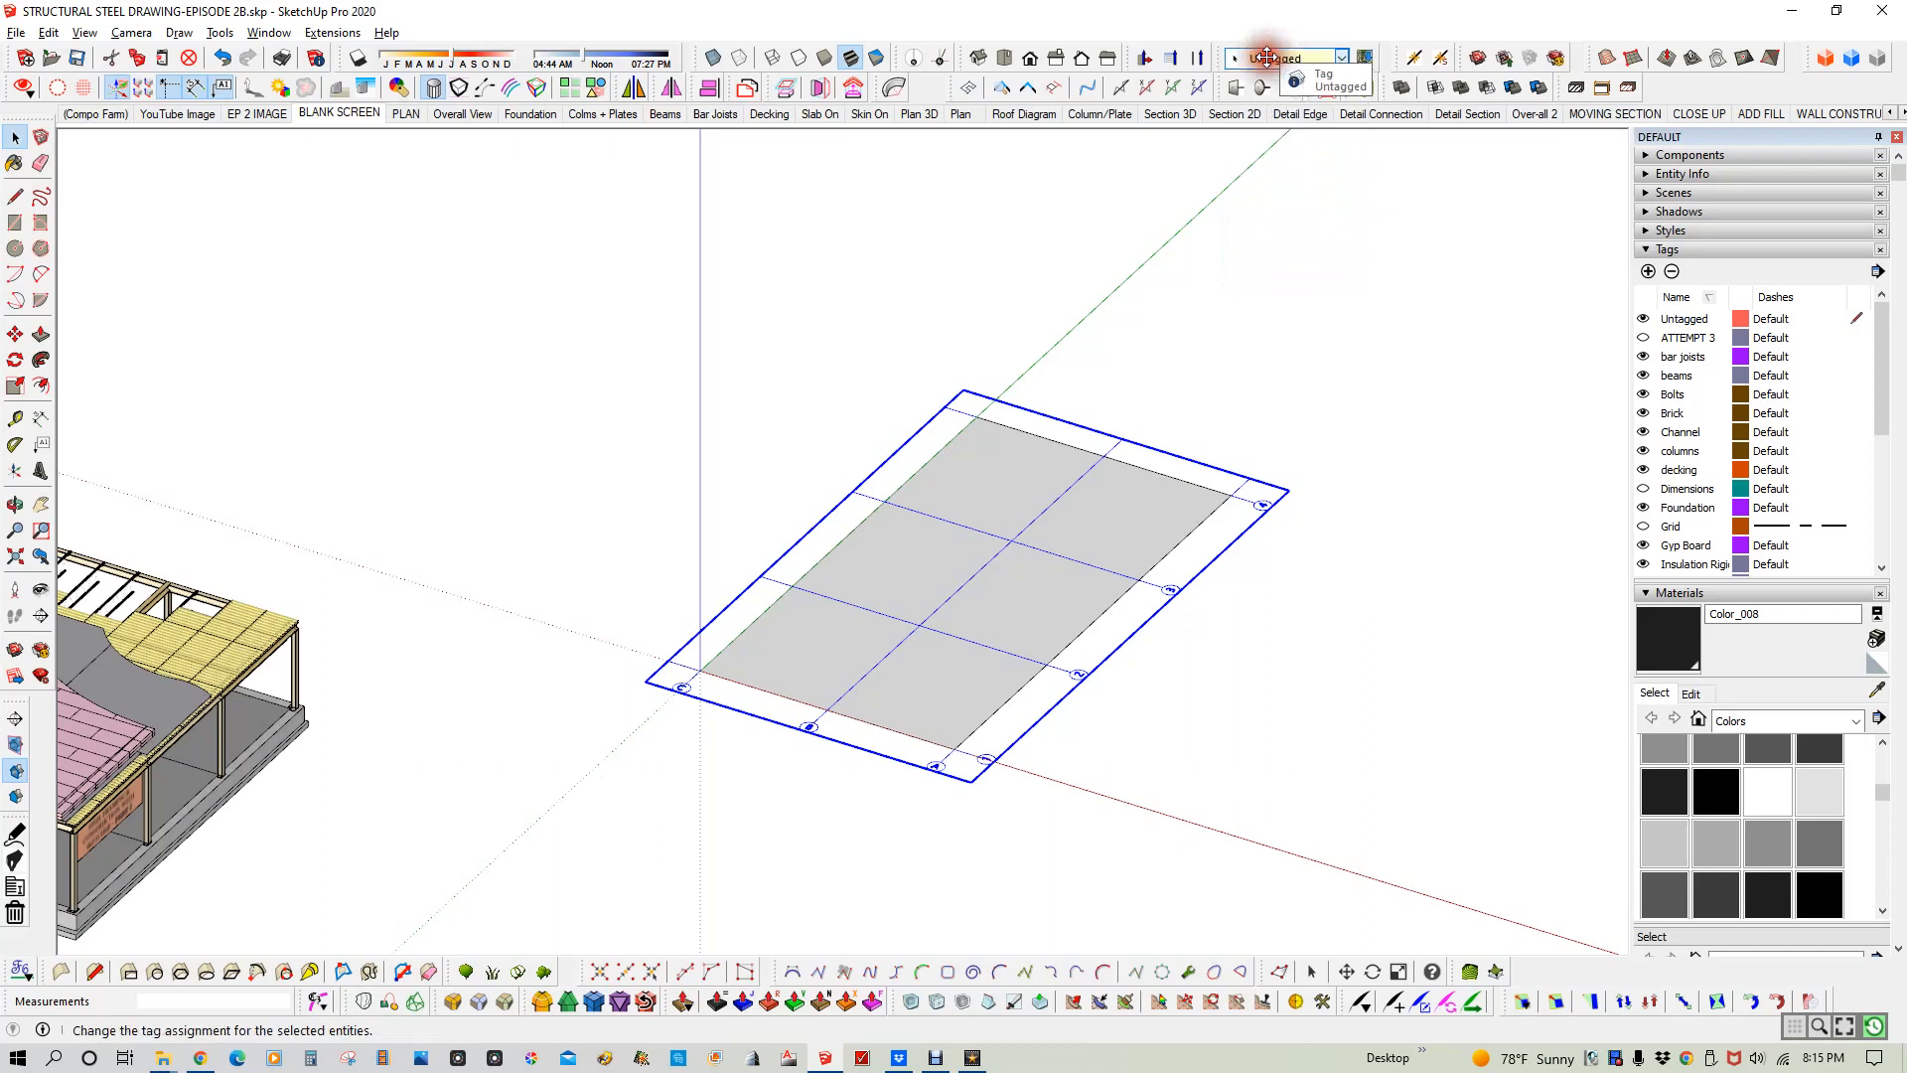
- Display the entity information of the extension line group and assign the group to the Grid tag
left_click(1742, 179)
left_click(1783, 234)
left_click(1769, 245)
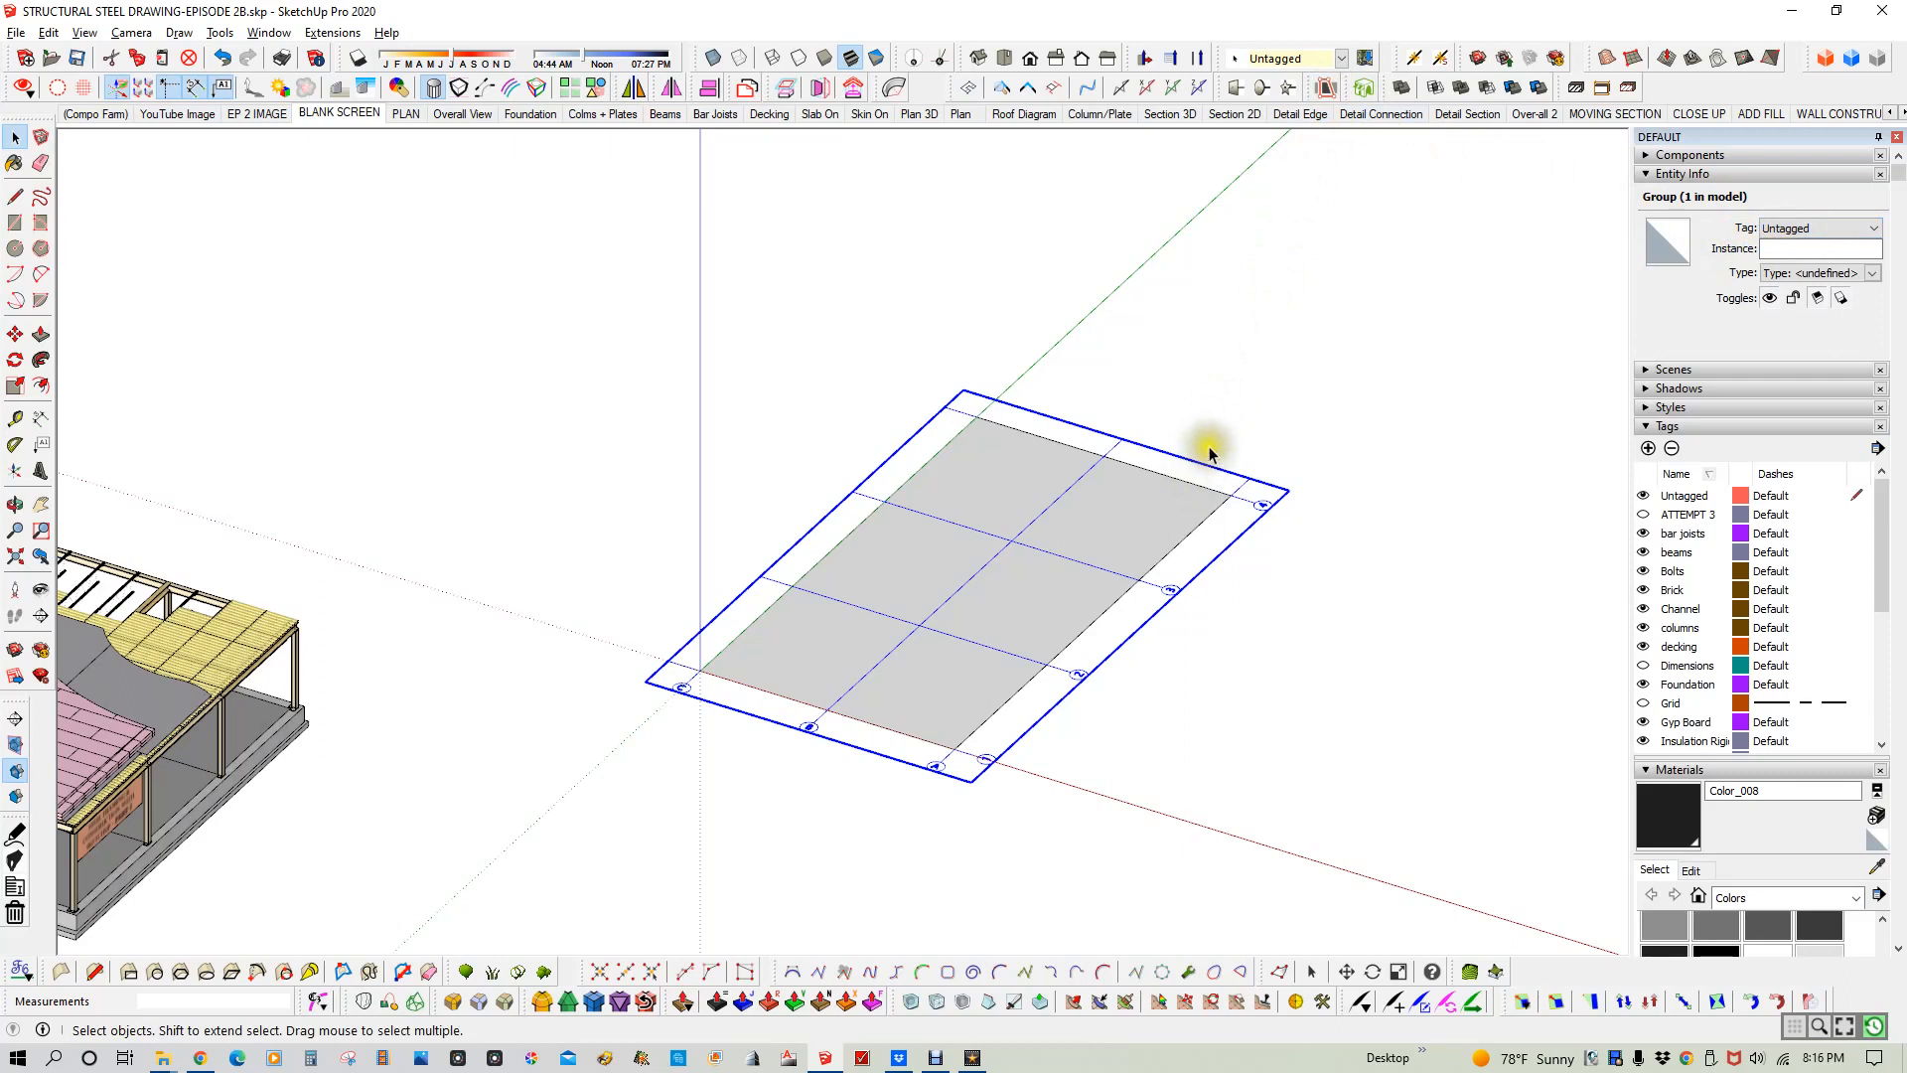
left_click(1342, 59)
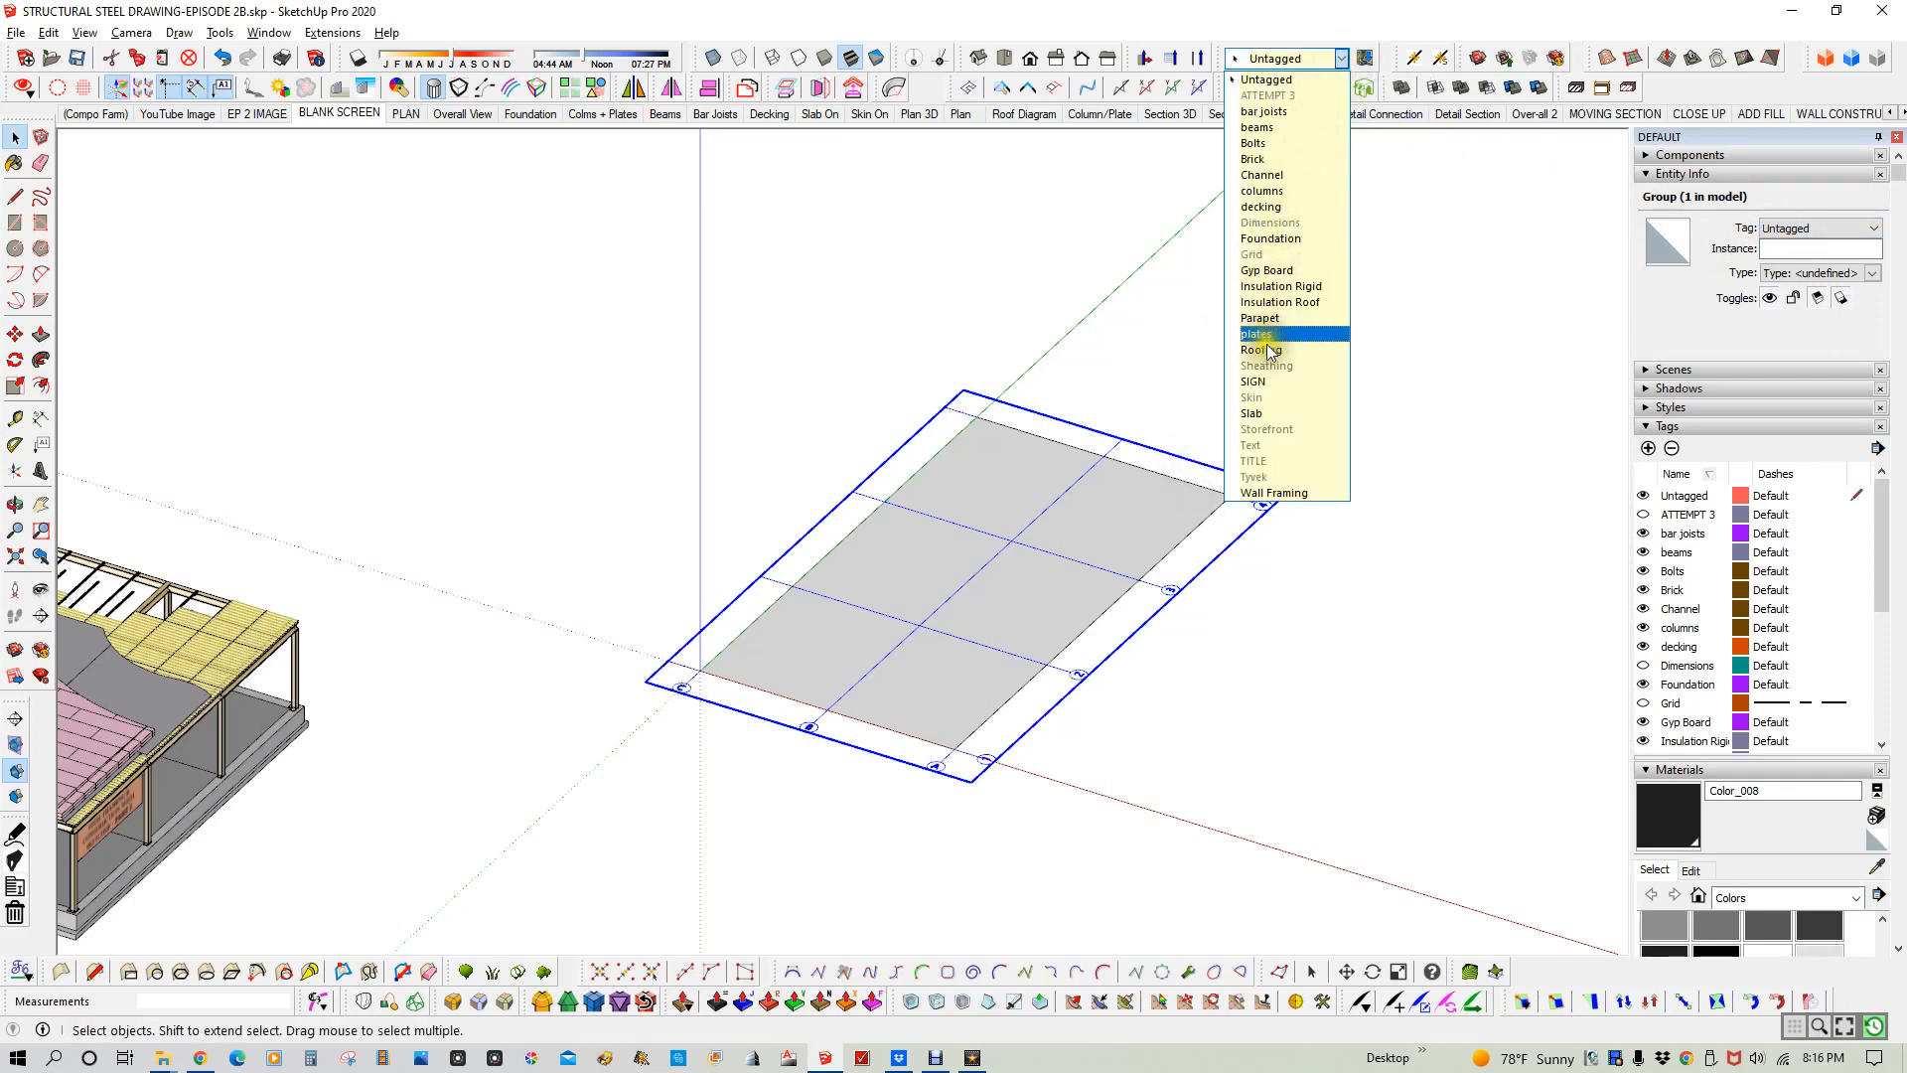
left_click(1290, 255)
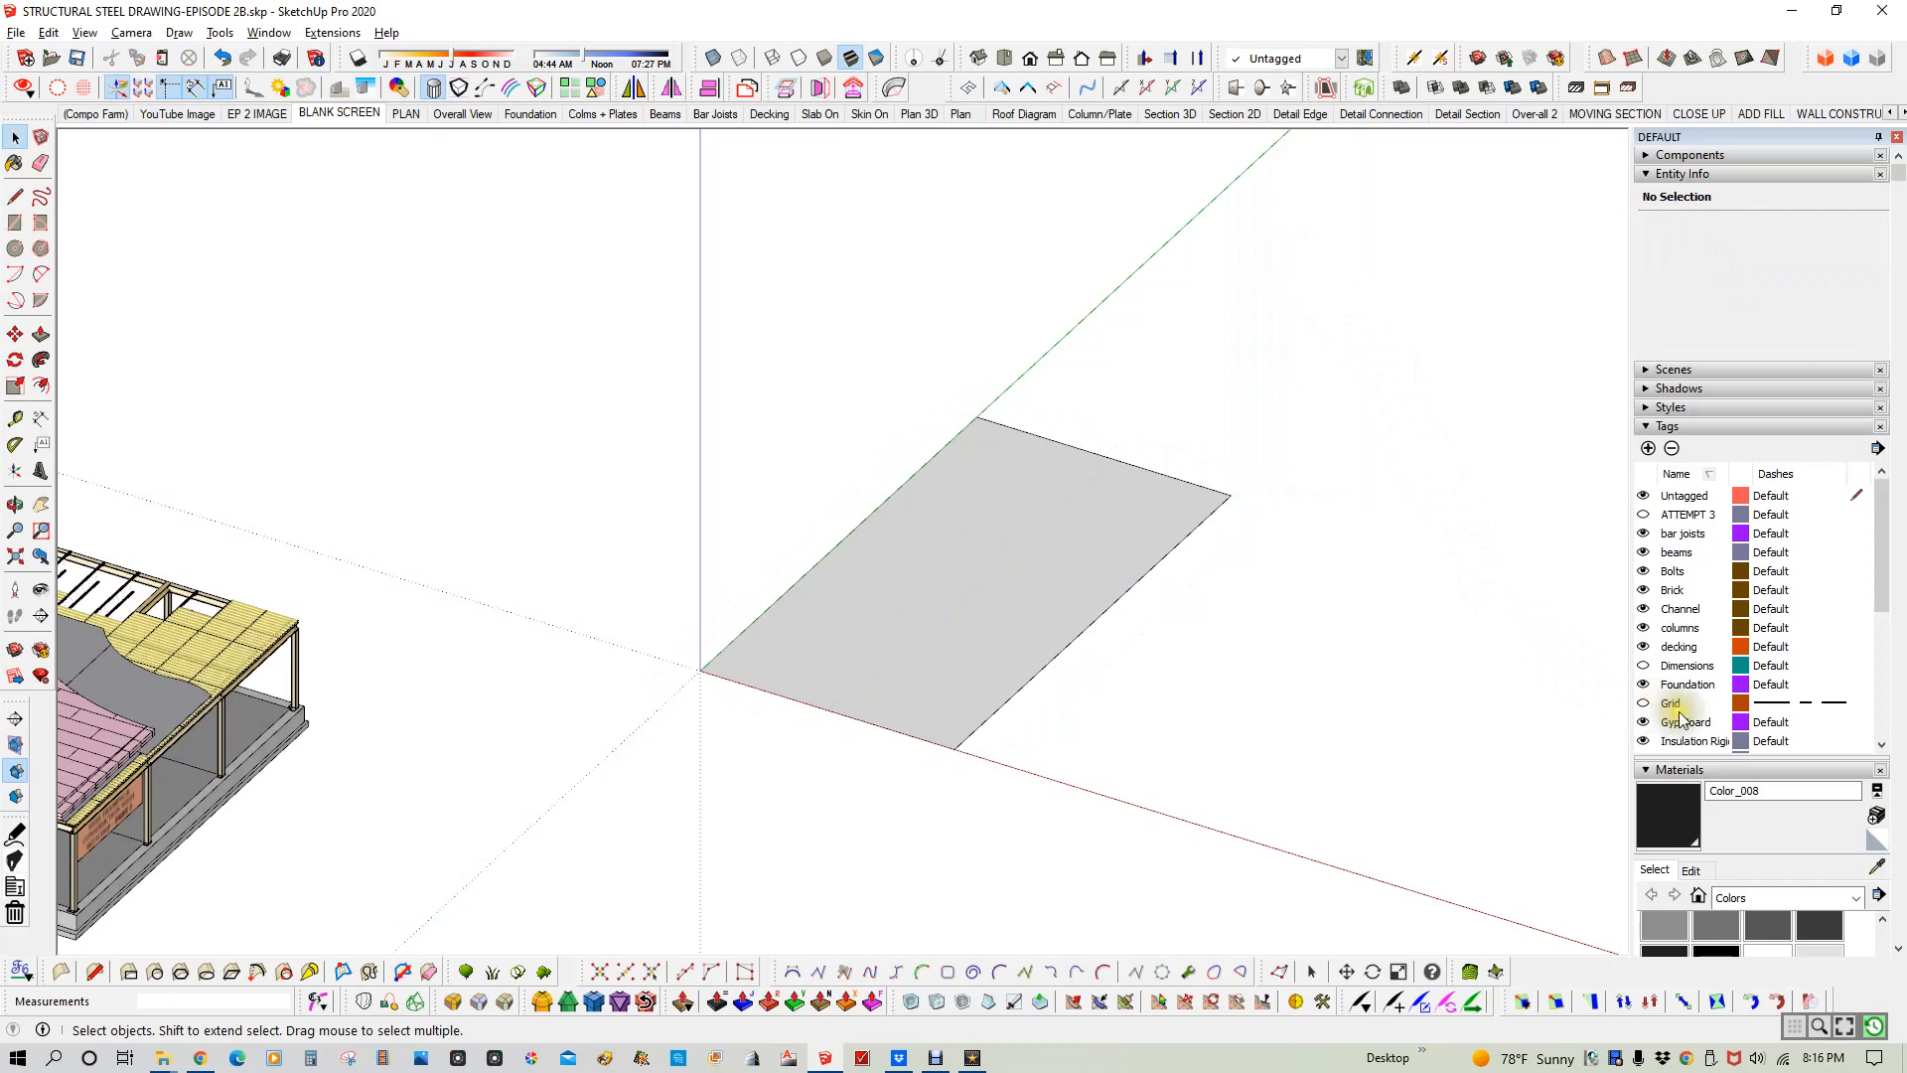
- Turn on the visibility of the Grid tag, and display the dash pattern choices for the Foundation tag
left_click(1643, 703)
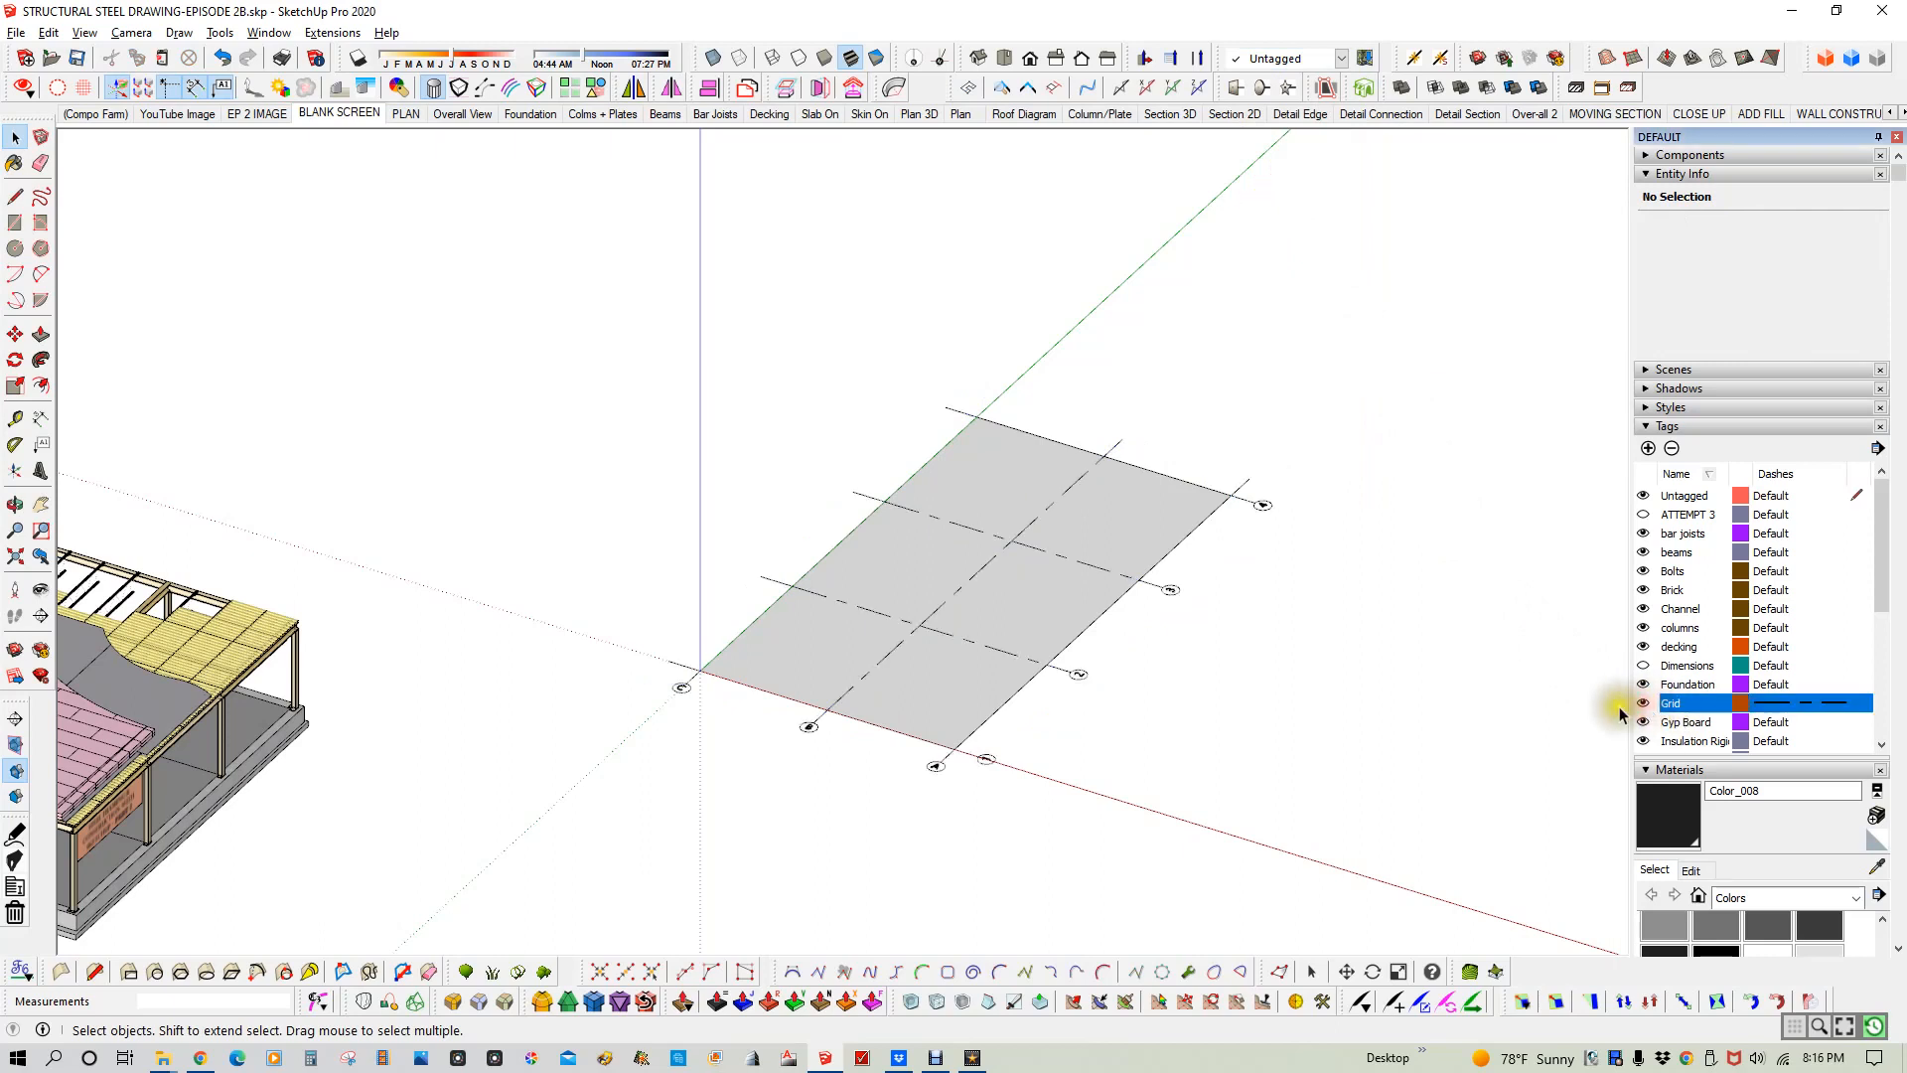
left_click(1384, 659)
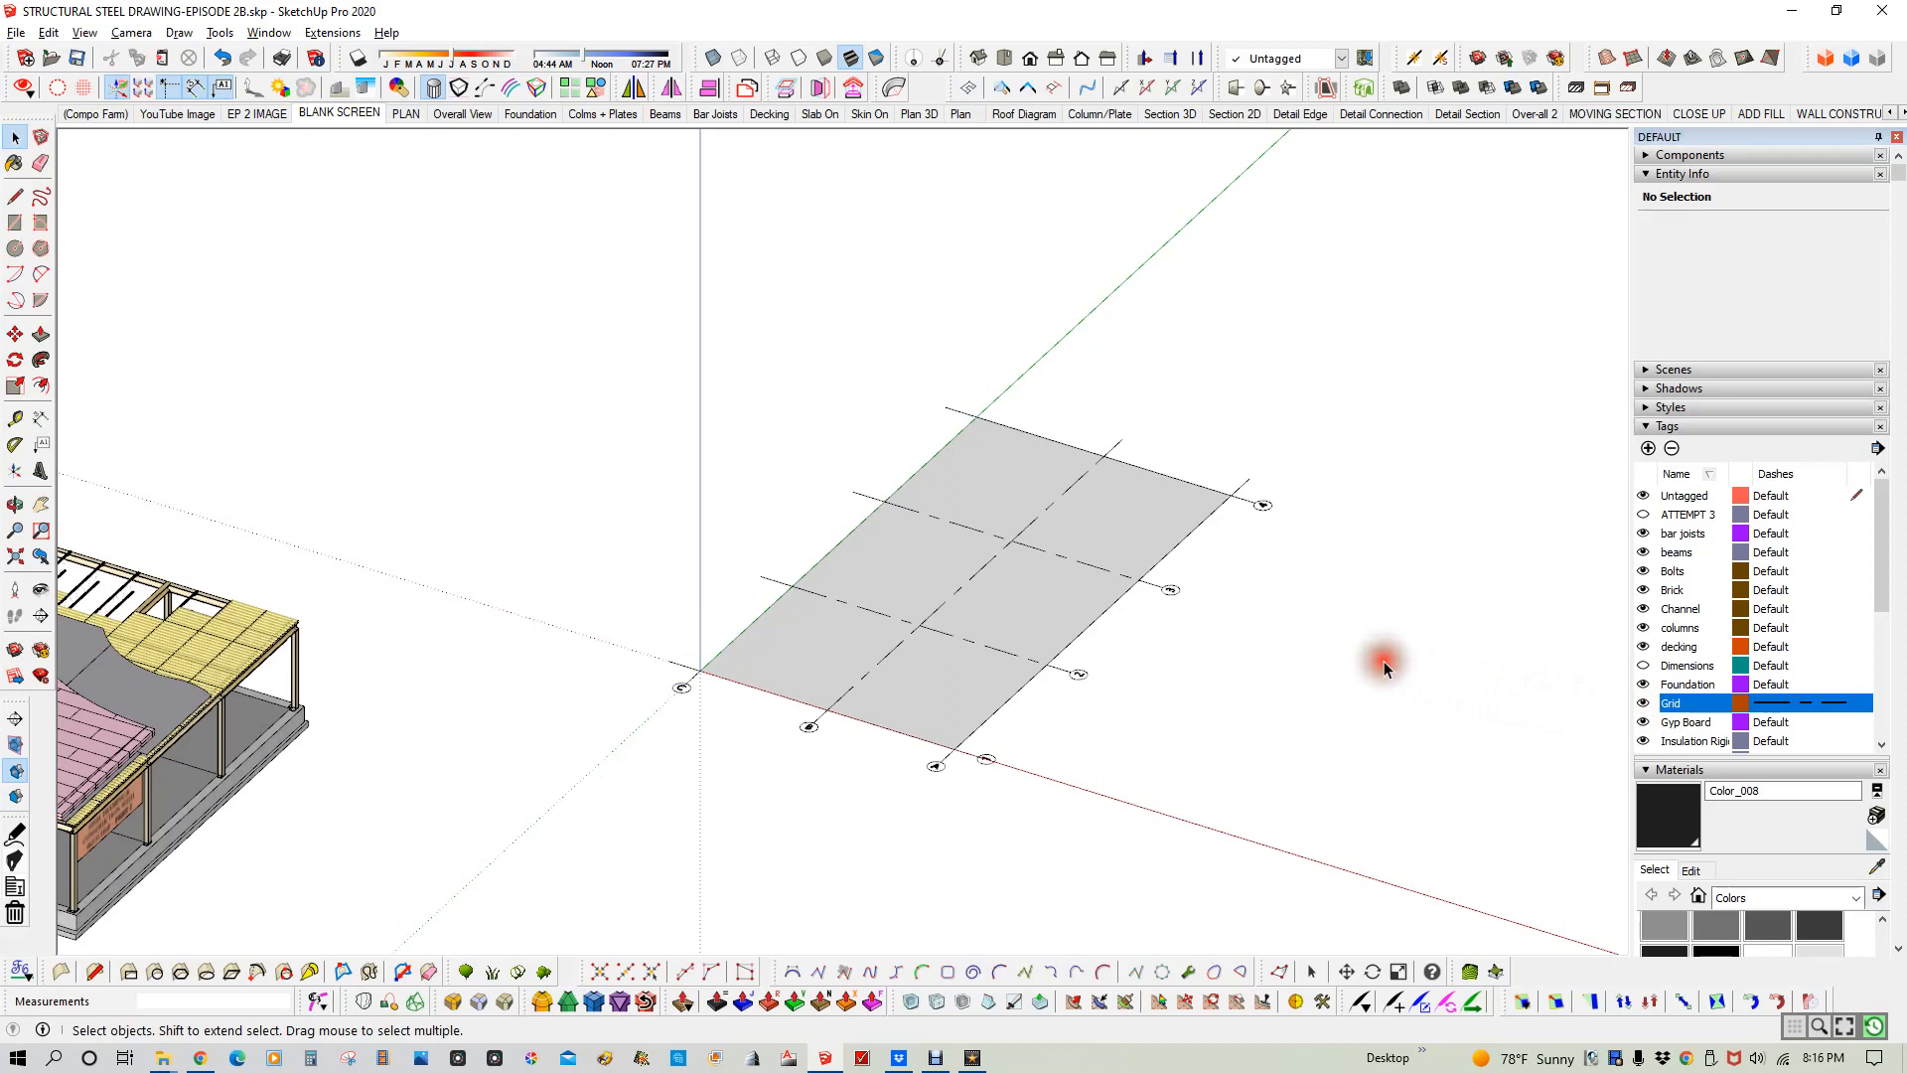
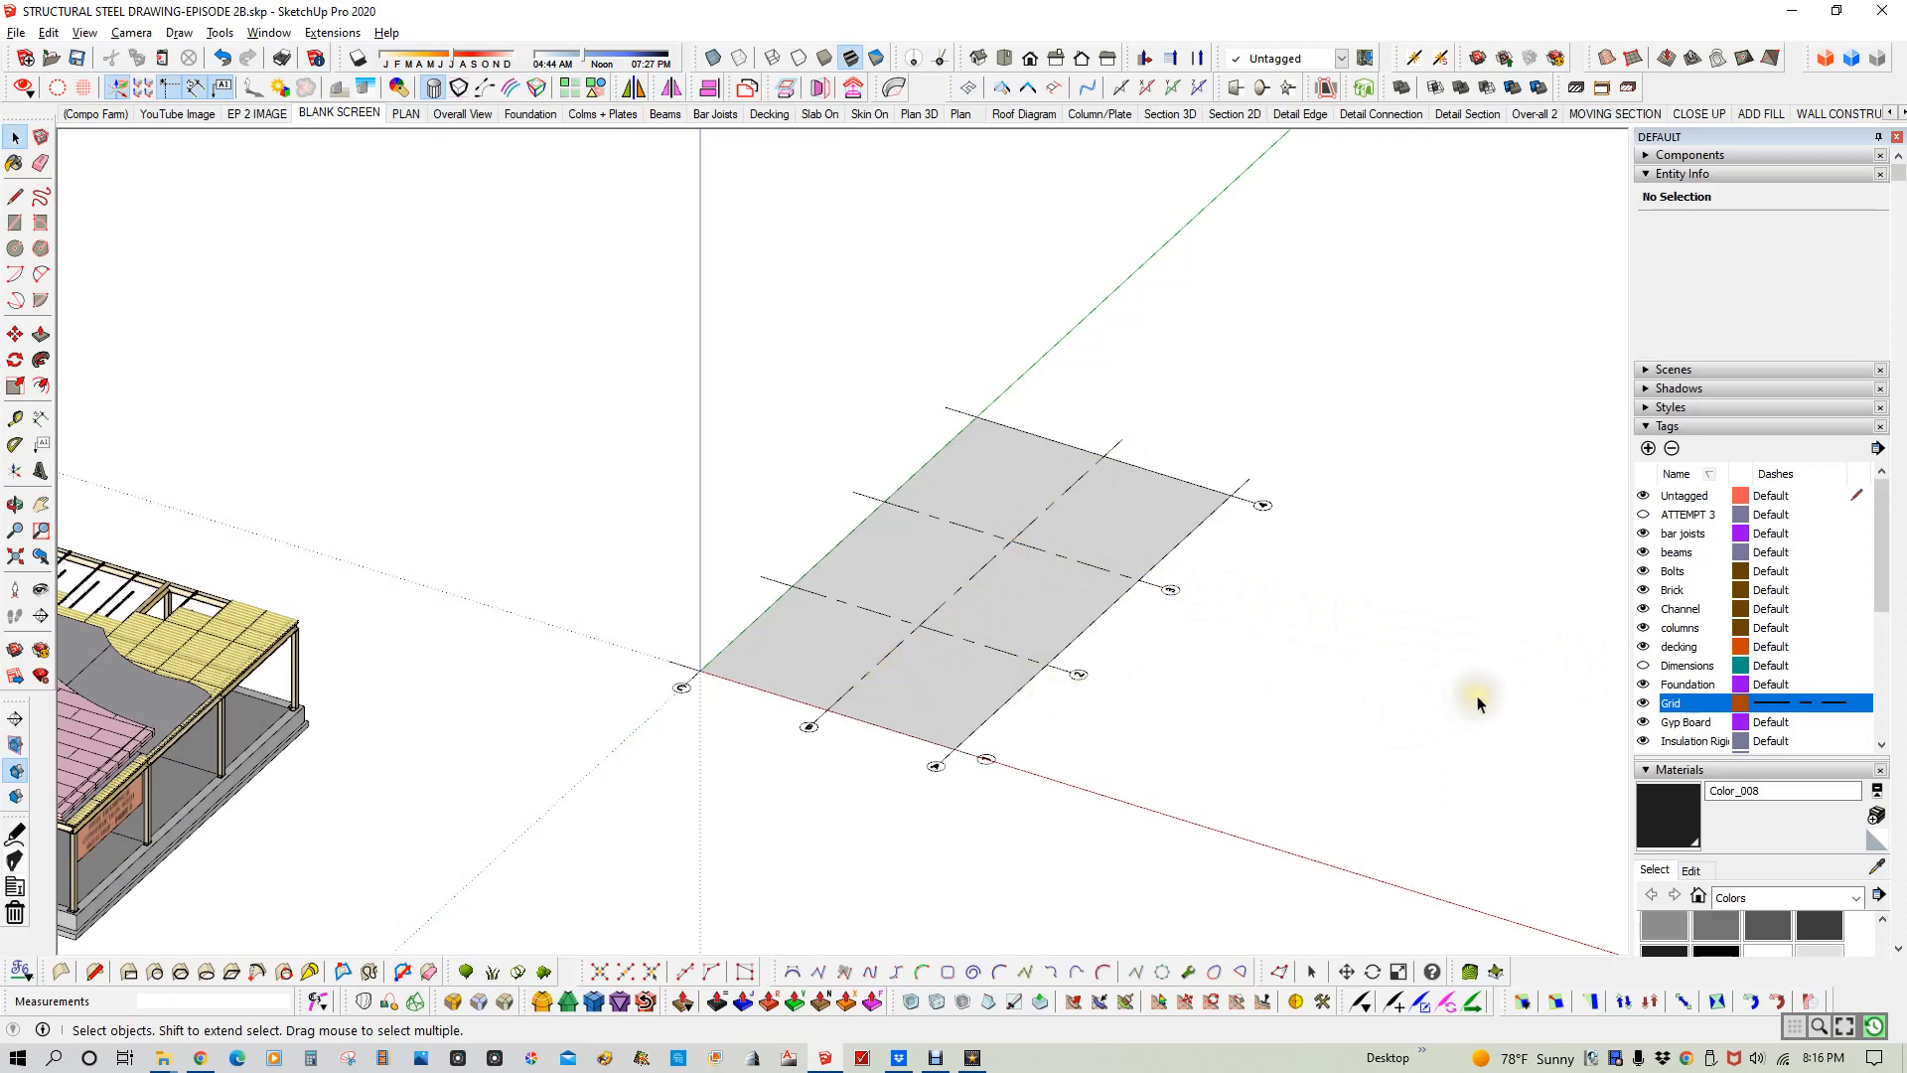
left_click(1771, 685)
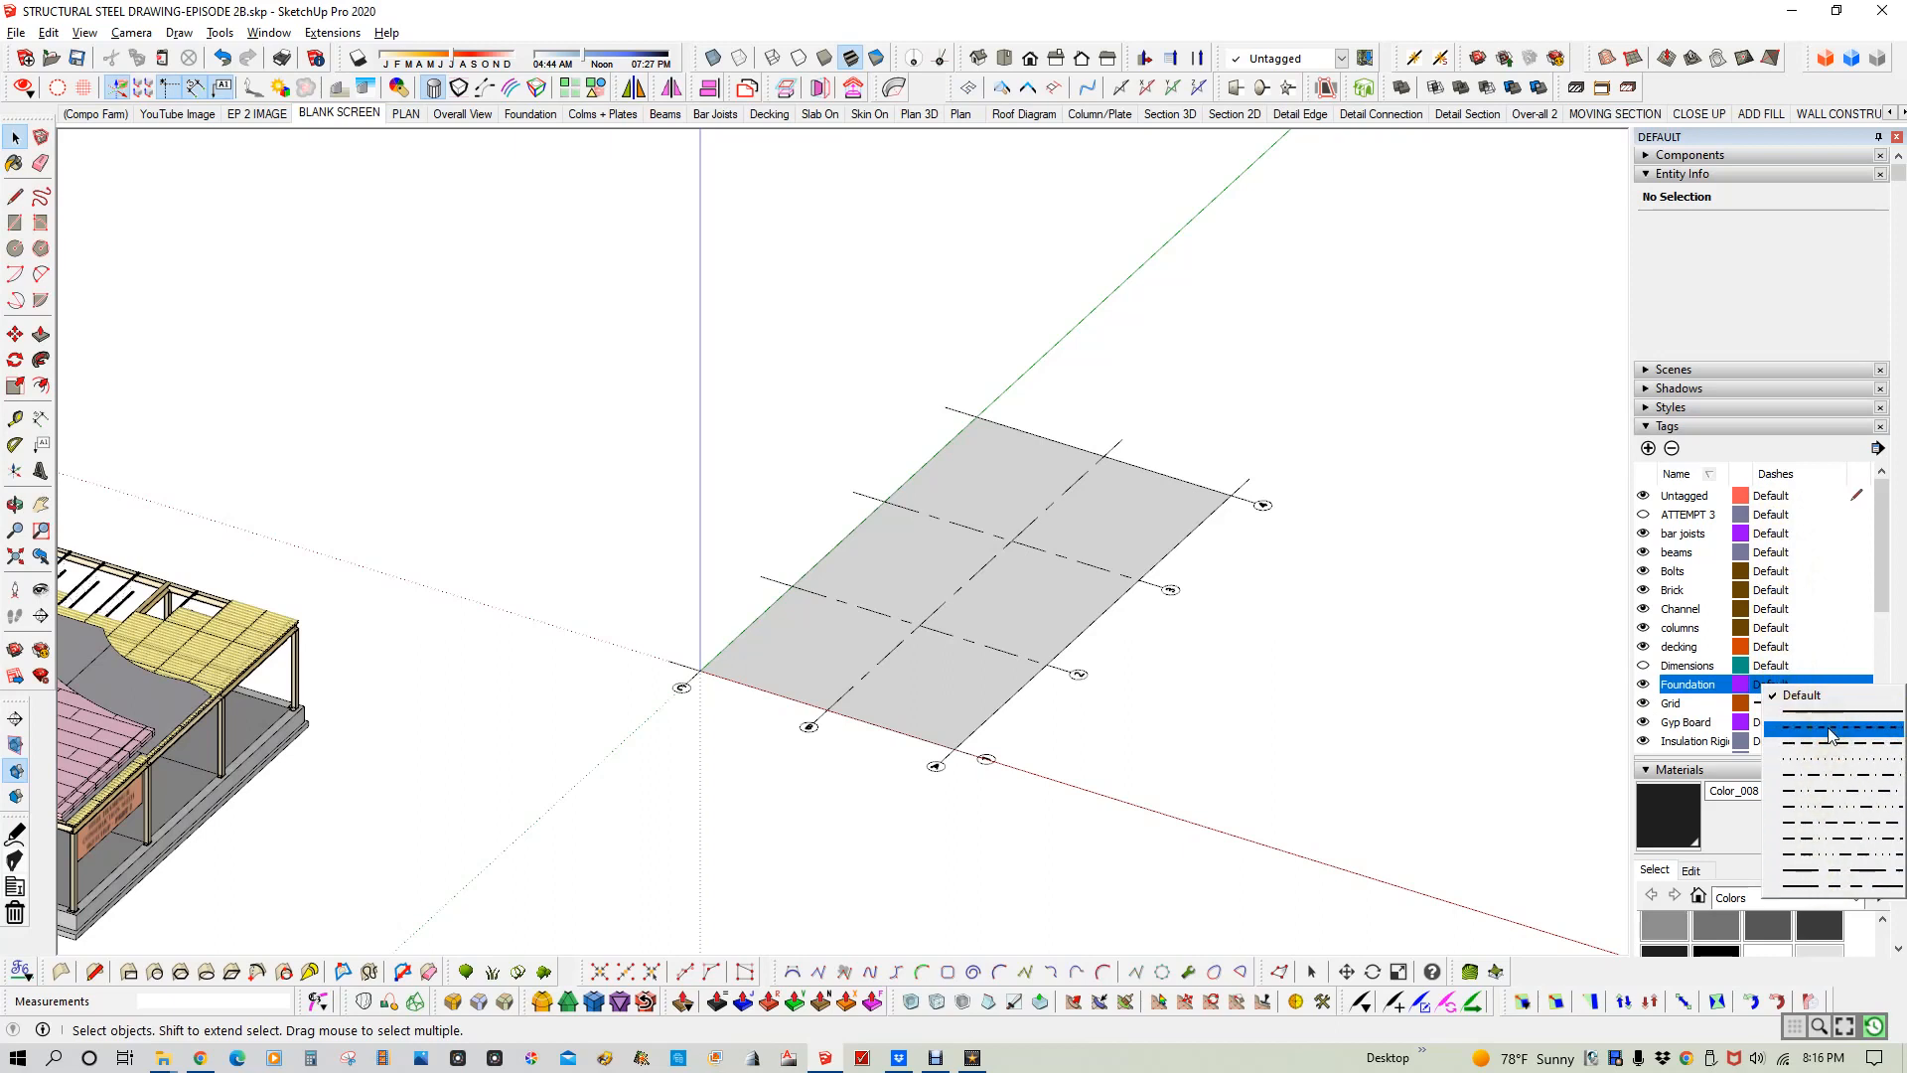
left_click(1554, 707)
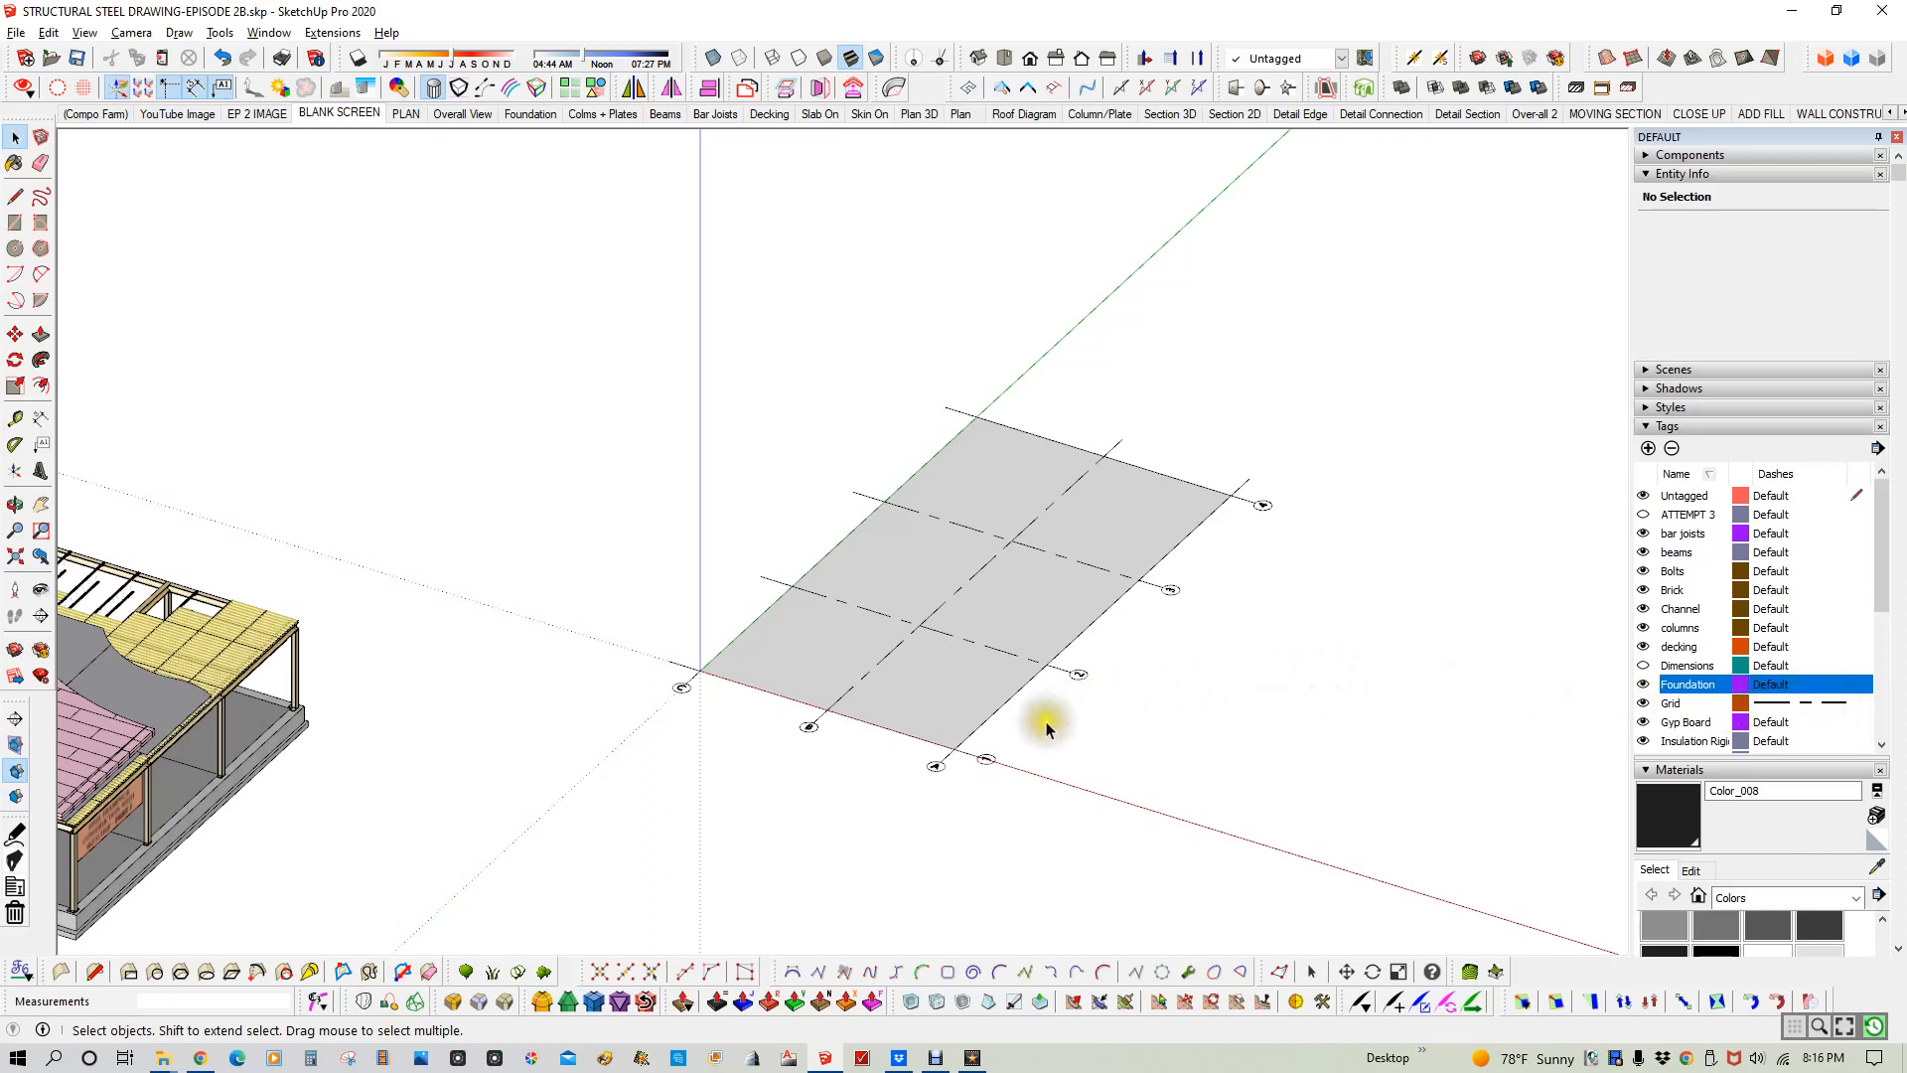
- Switch the camera to perspective and bring the whole footprint with its labelled grid back into view
scroll(1023, 730, "up", 6)
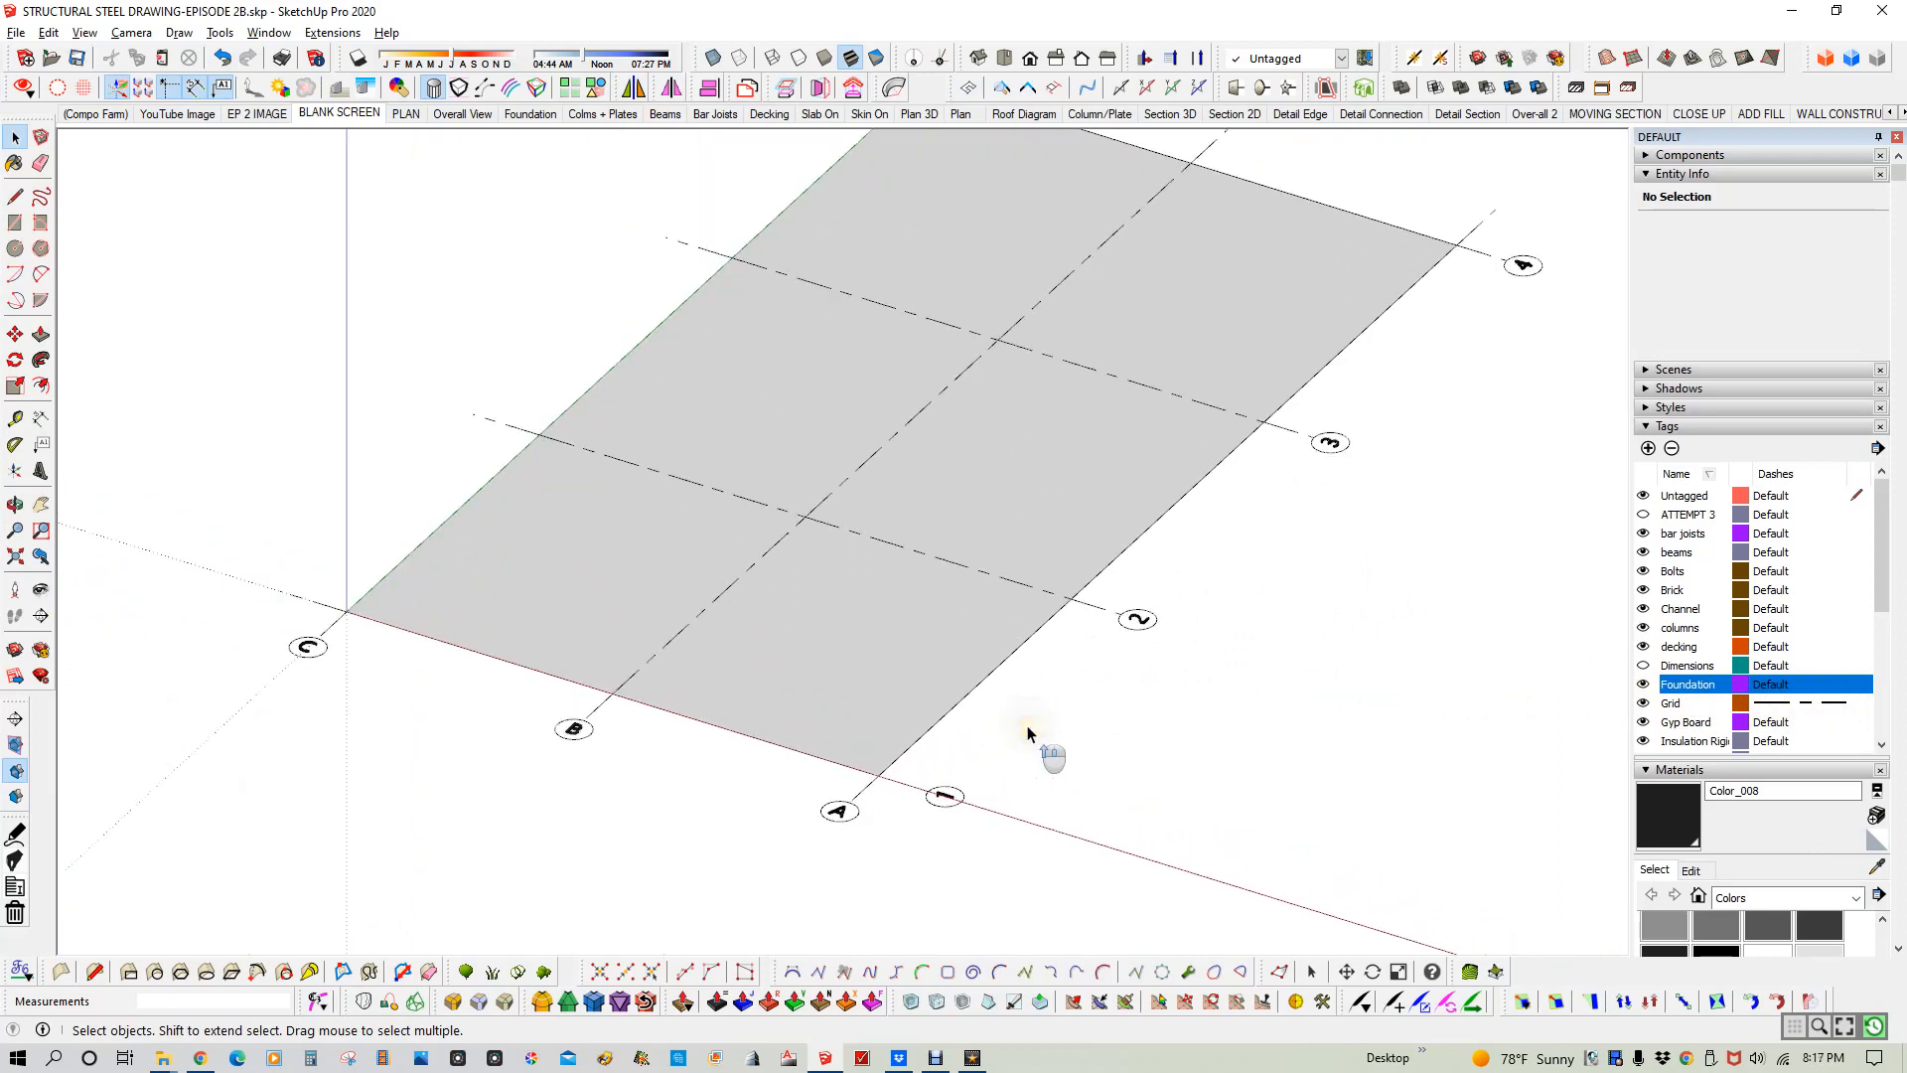
scroll(1027, 730, "down", 3)
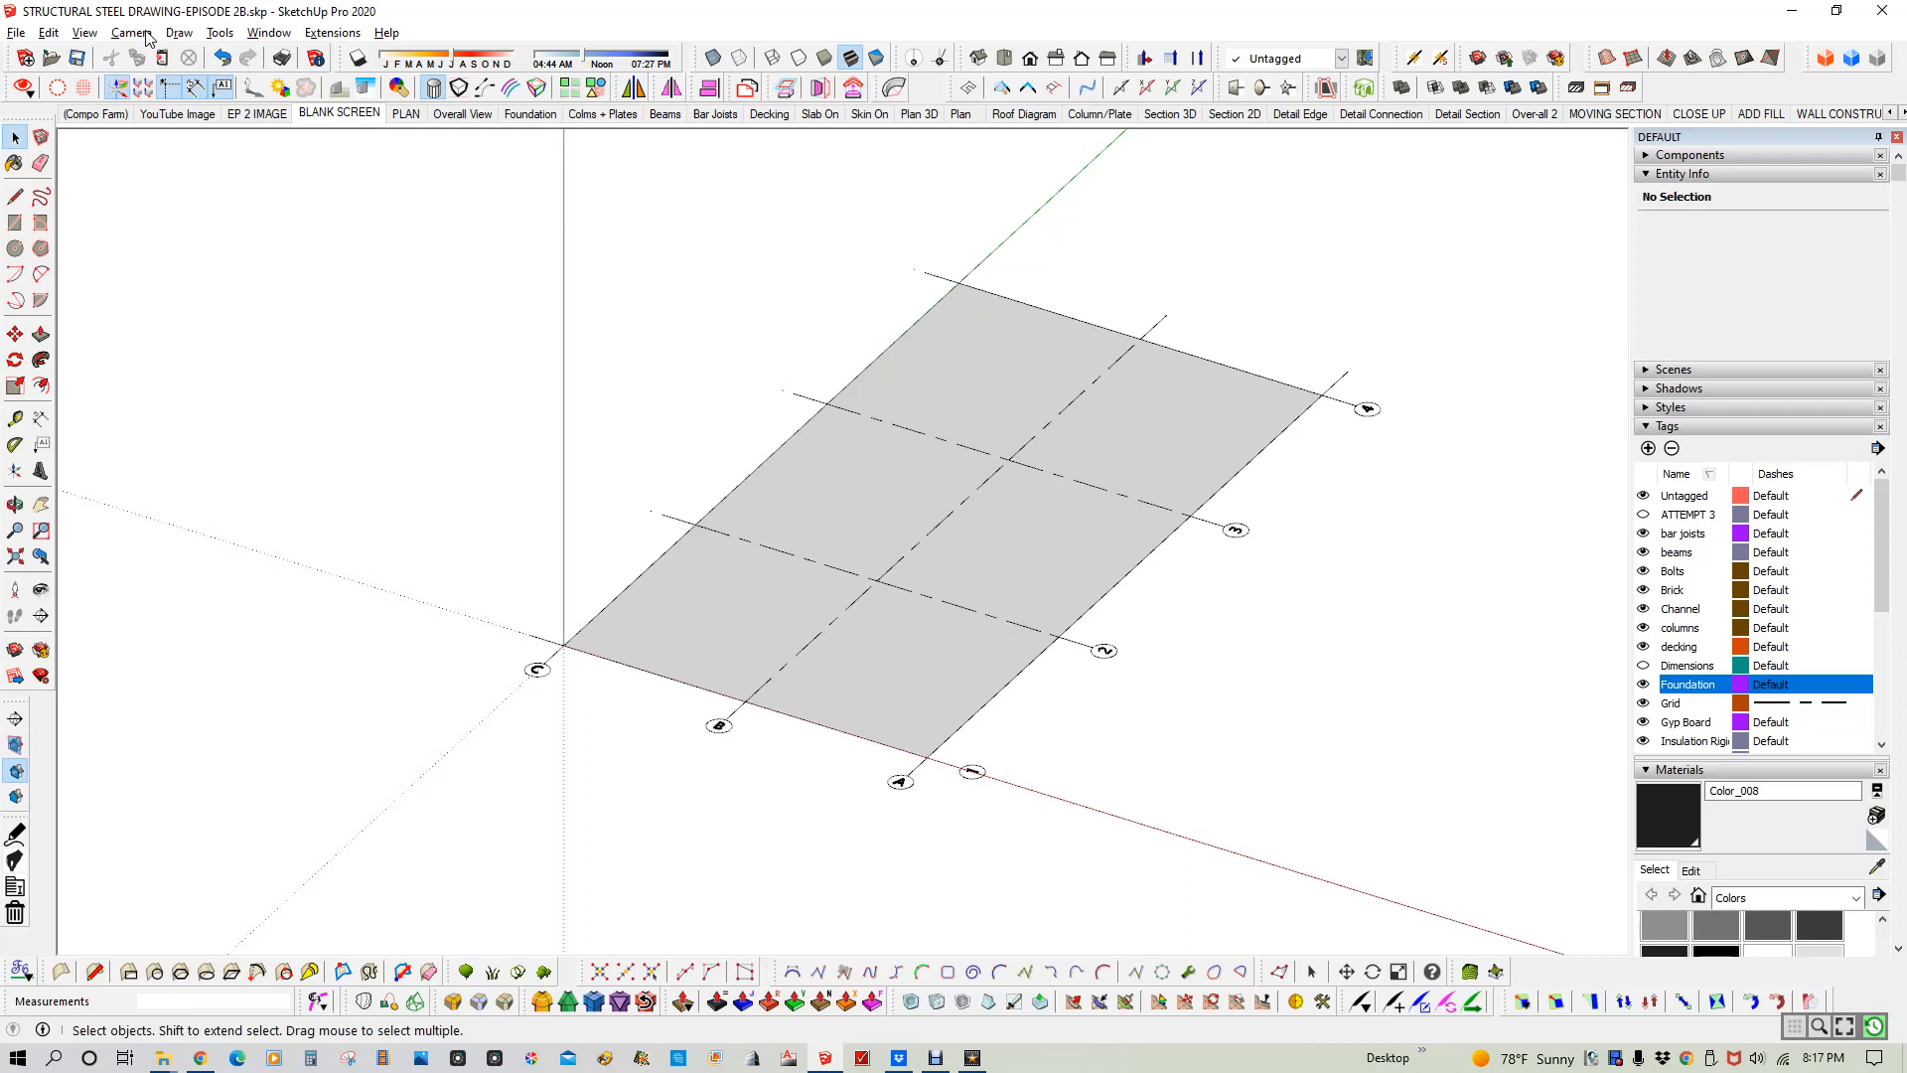
left_click(262, 34)
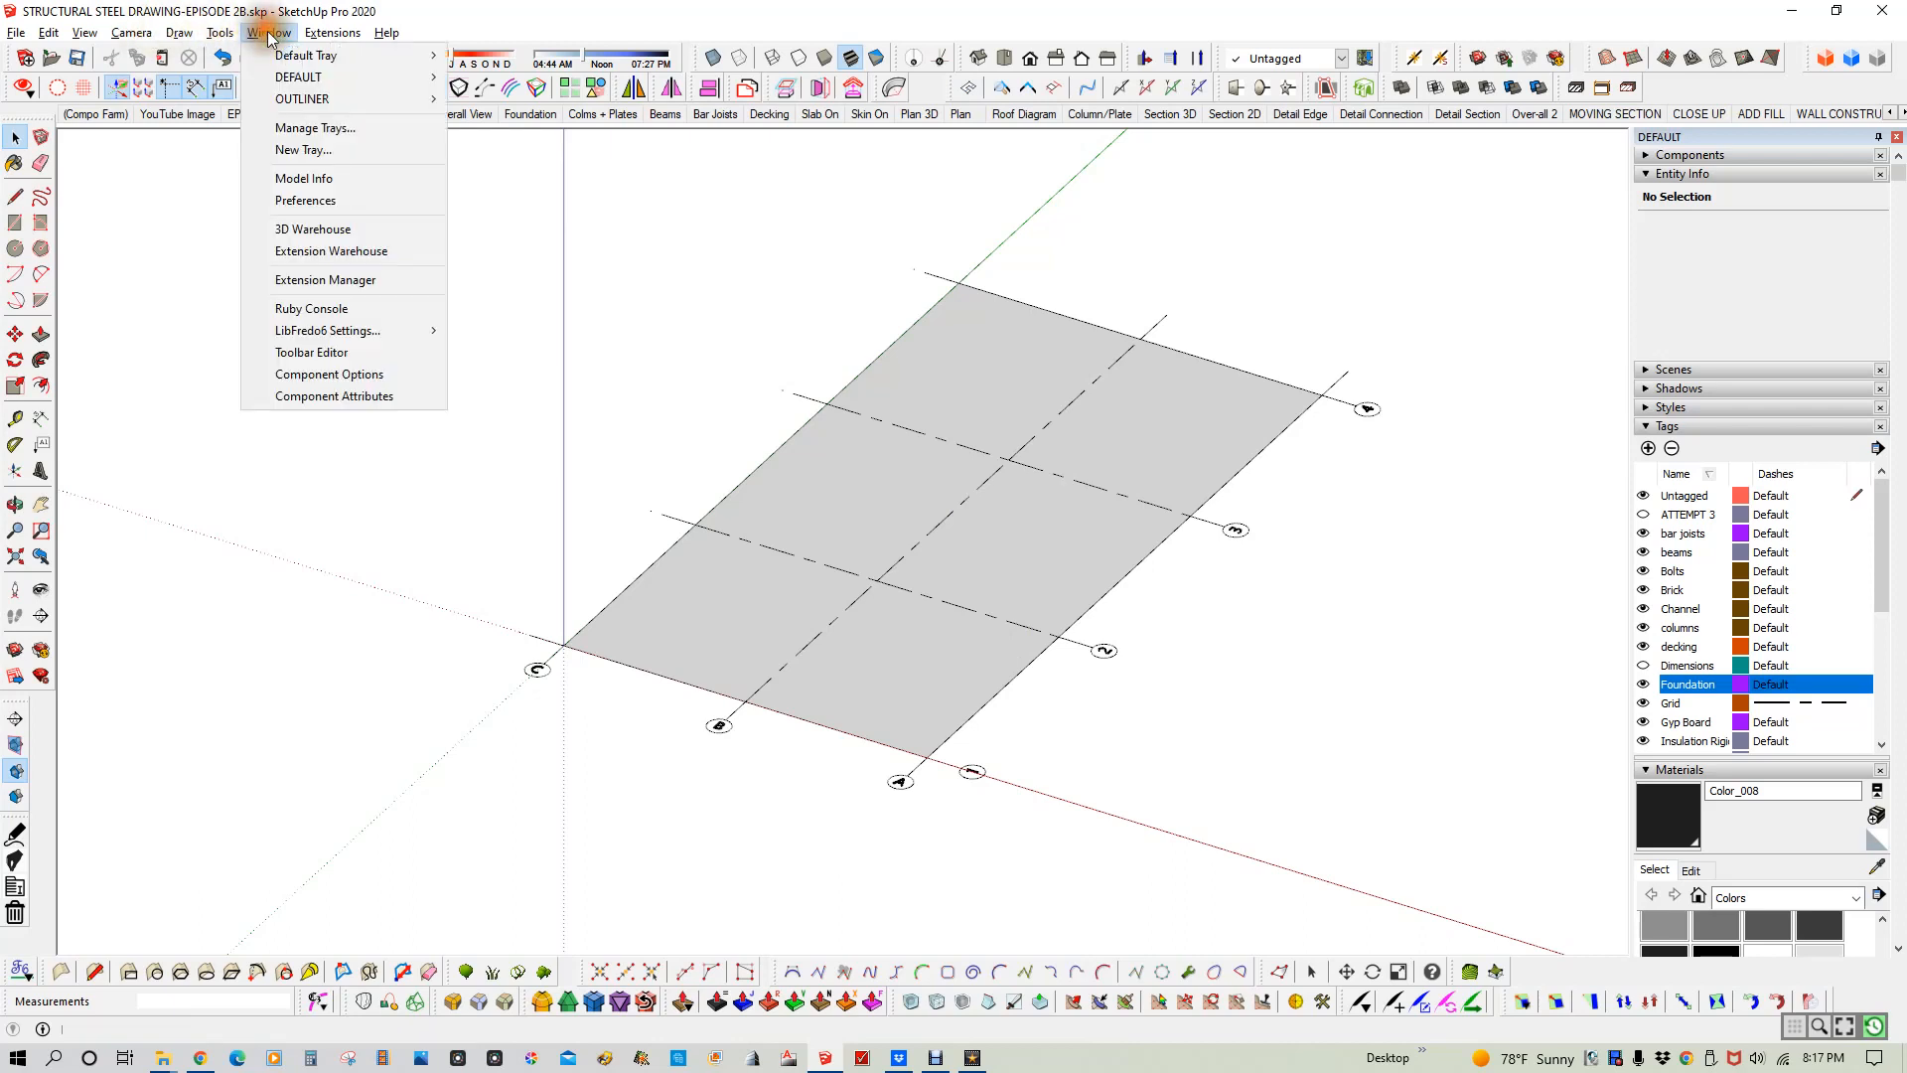
left_click(135, 34)
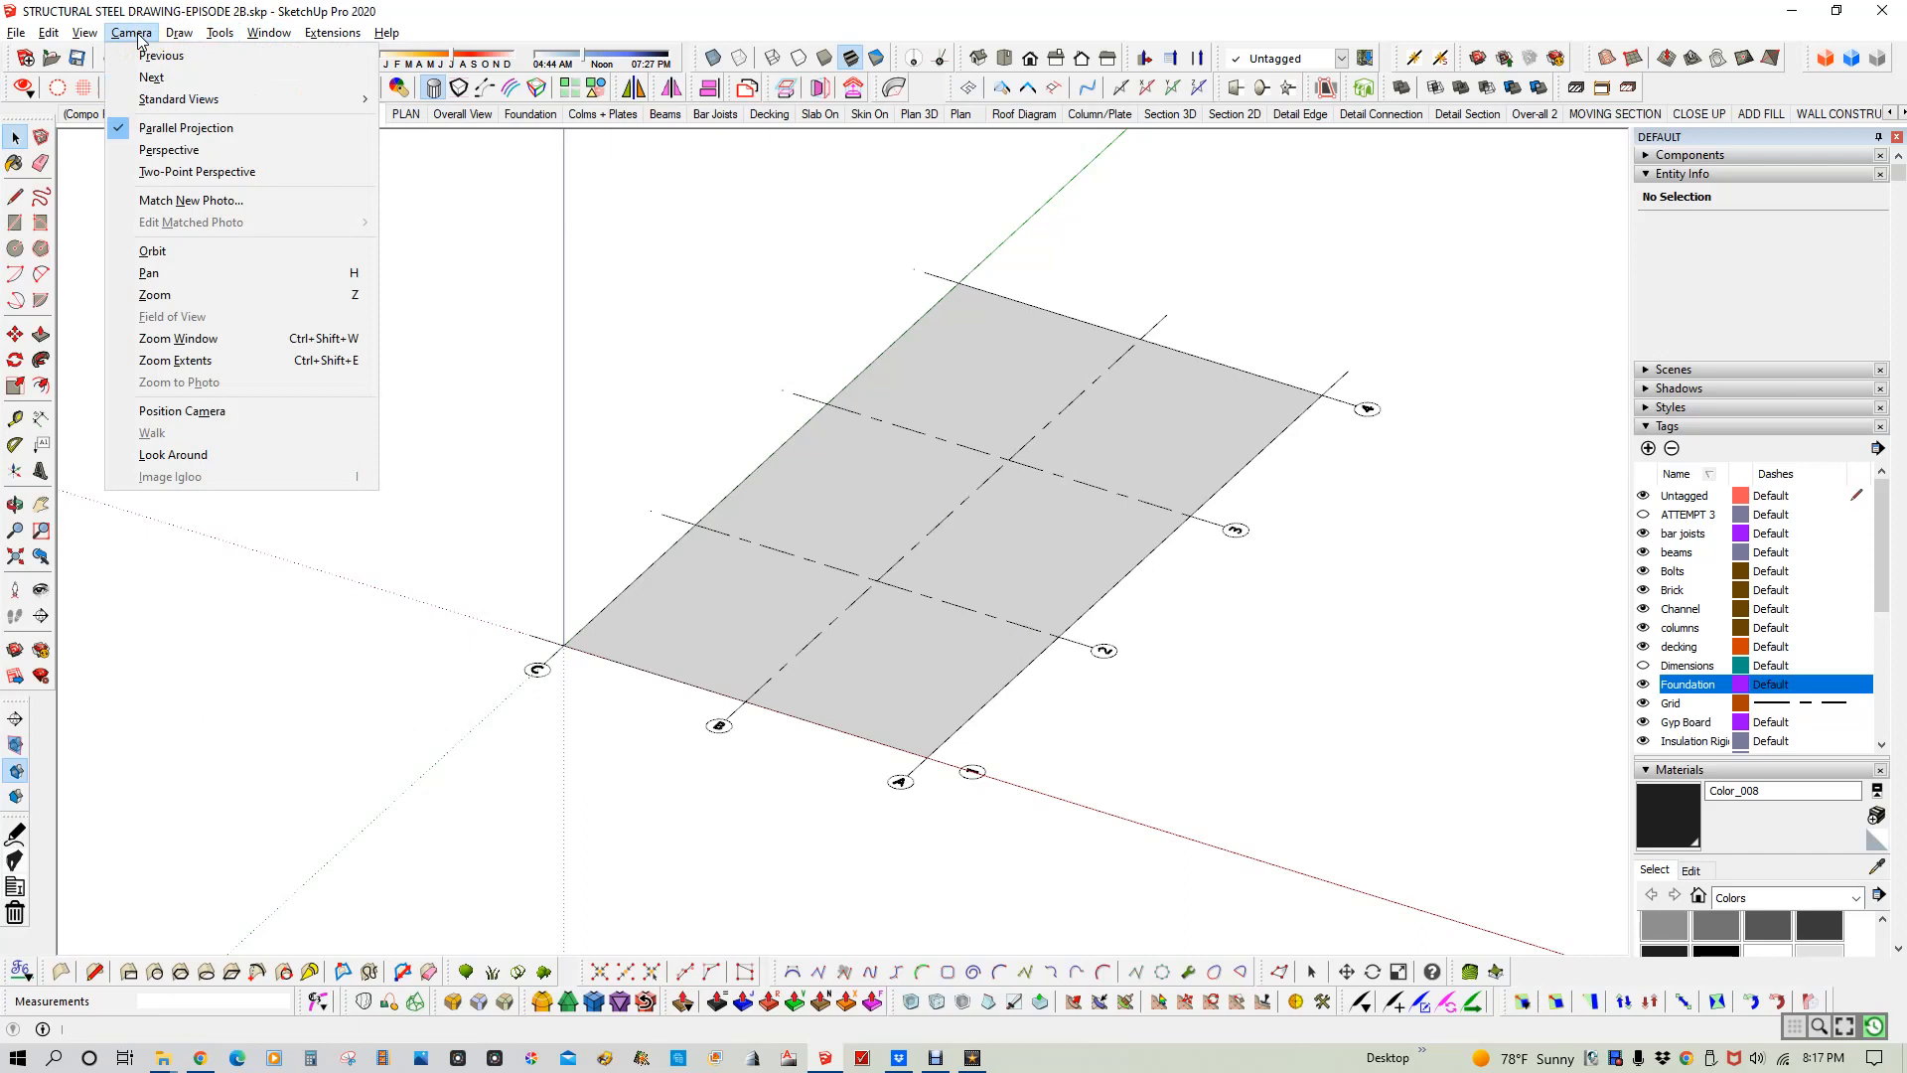
left_click(137, 36)
left_click(137, 36)
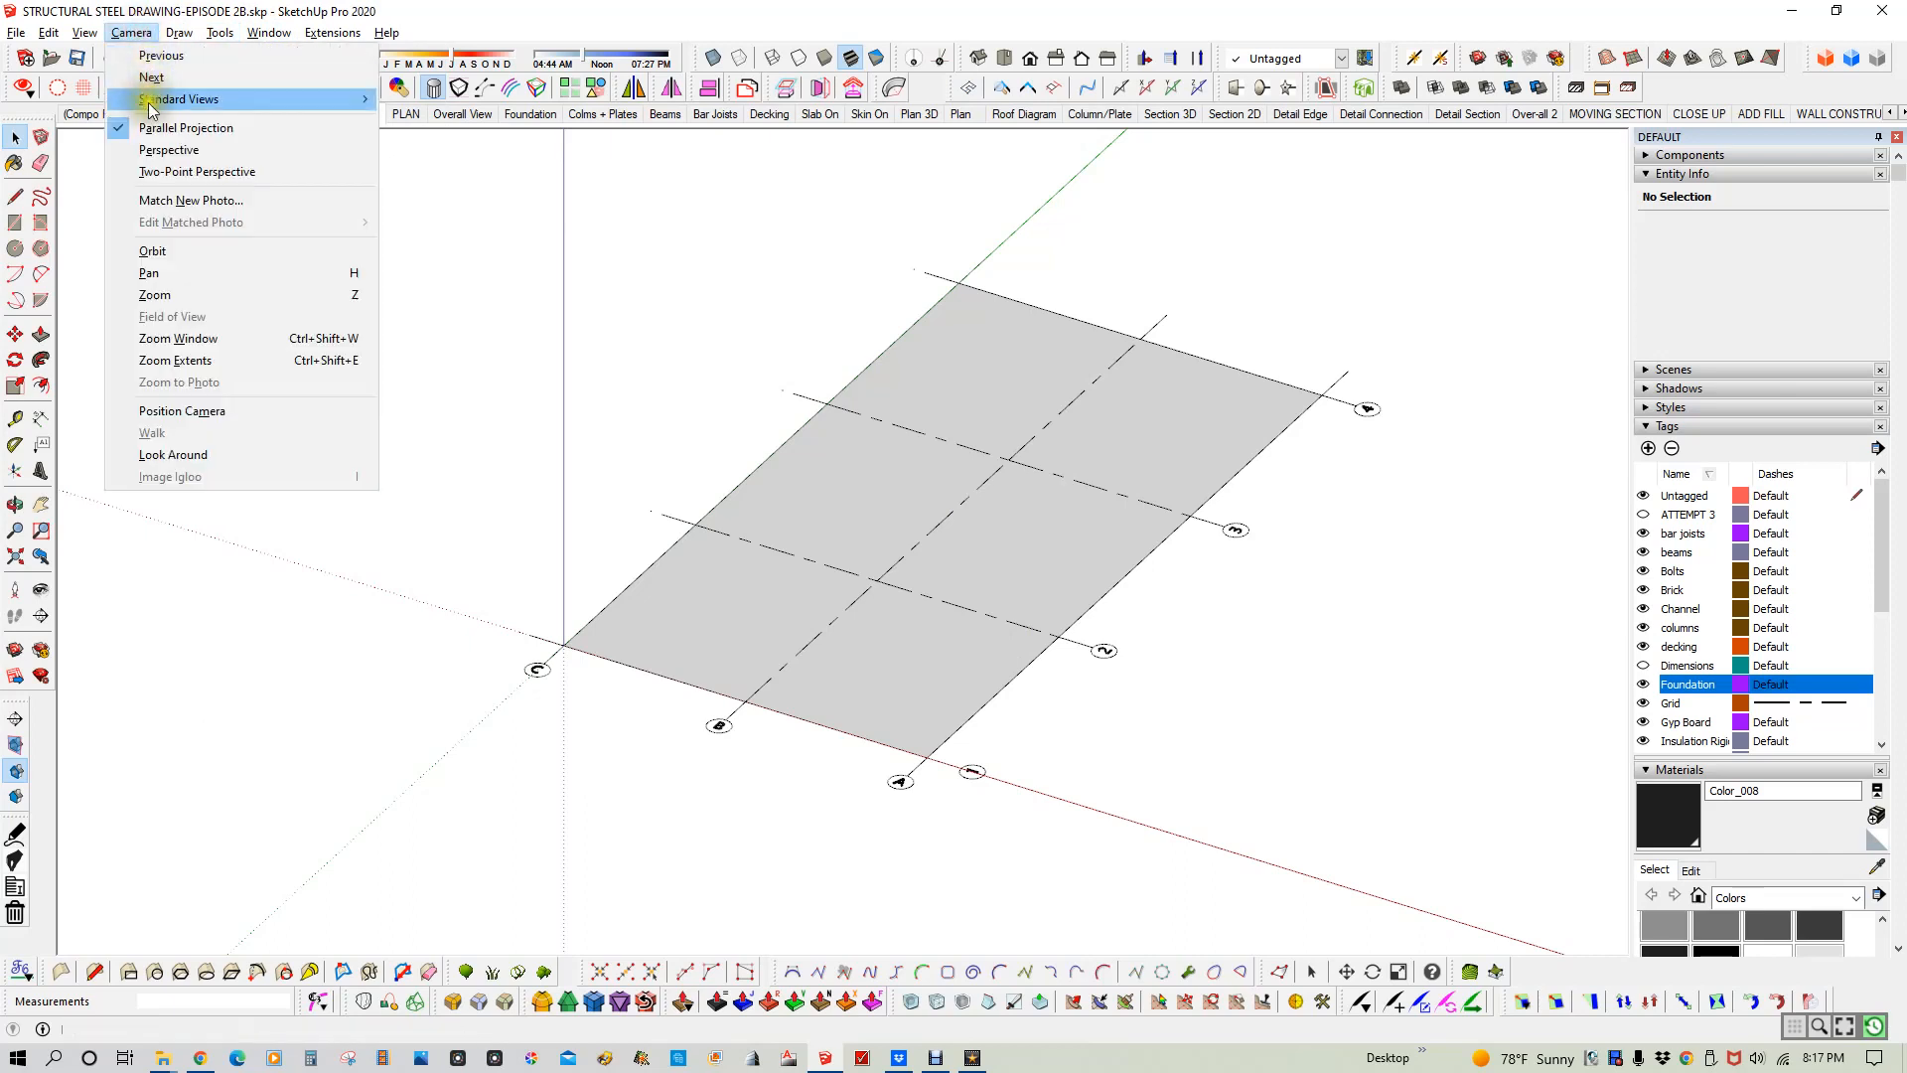
left_click(162, 151)
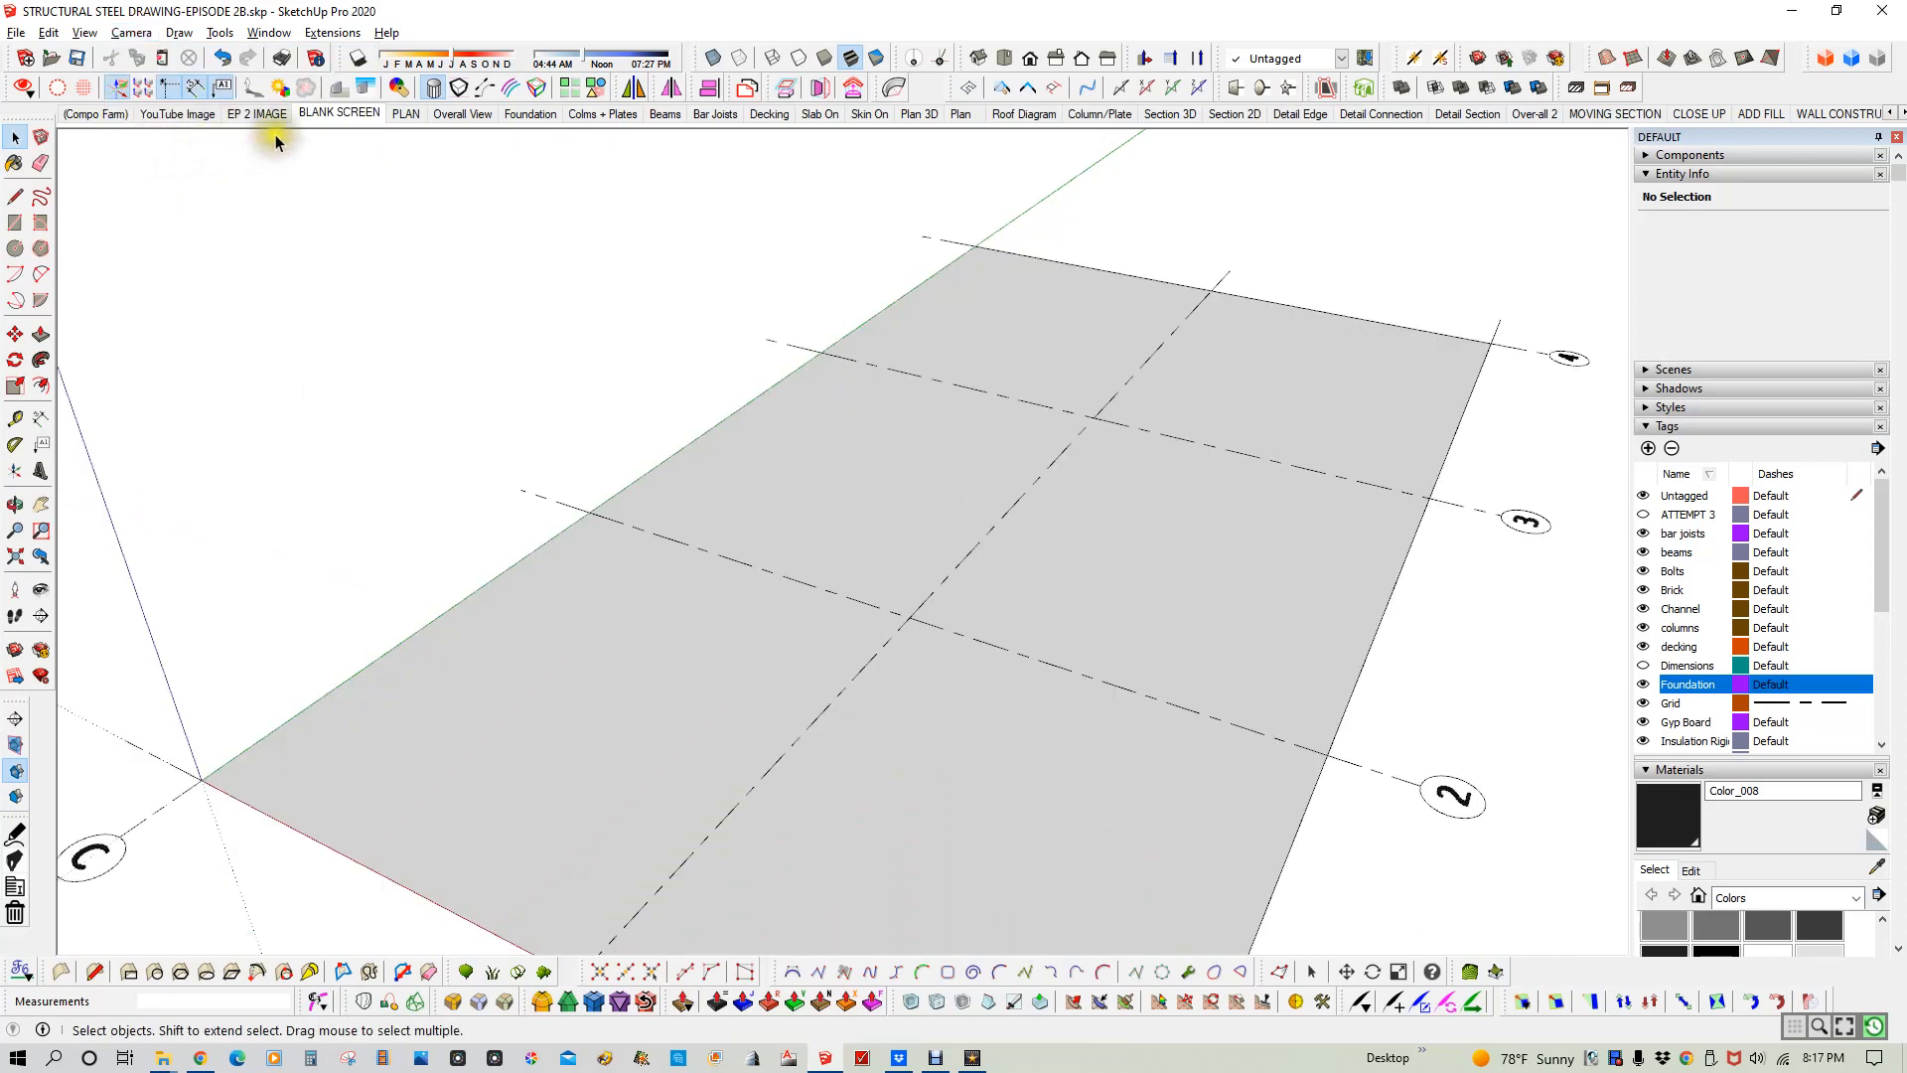
scroll(350, 168, "down", 3)
middle_click_drag(320, 266, 424, 311, "shift")
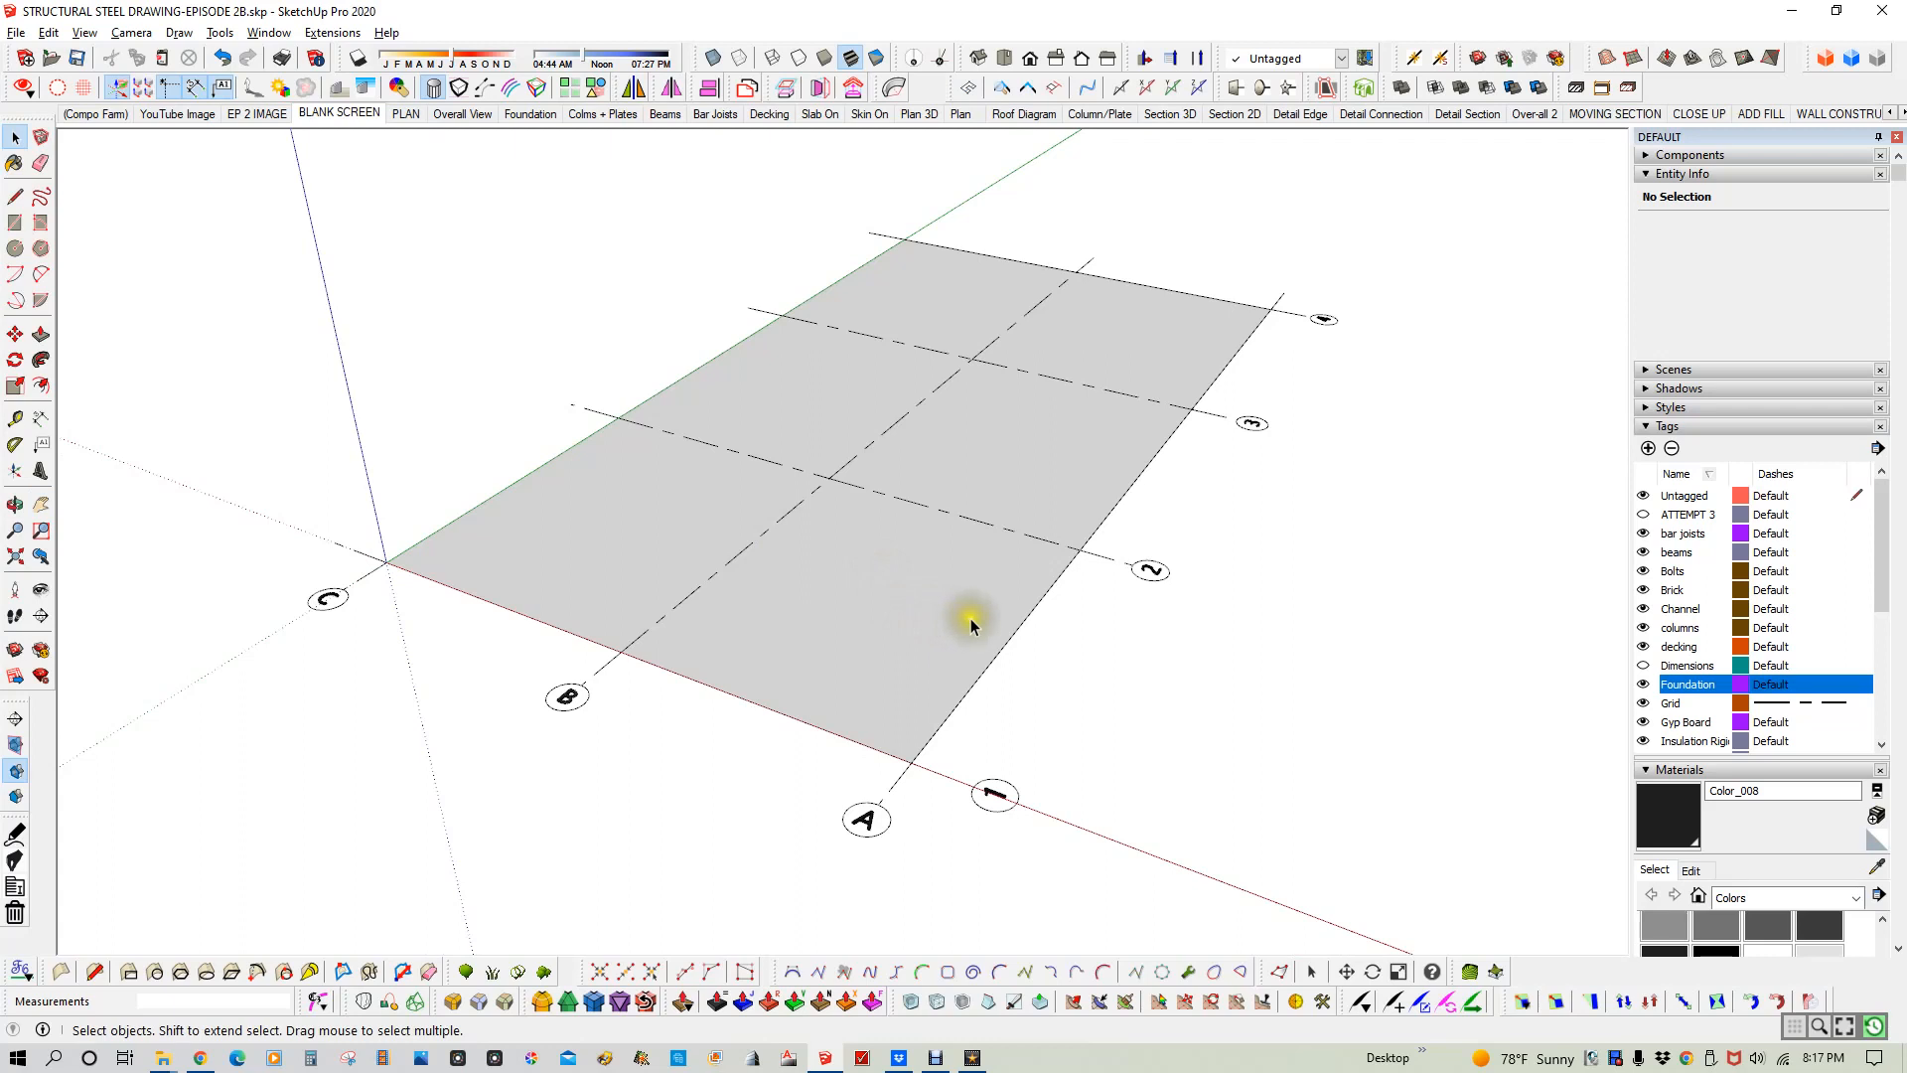
- Select the building footprint group to check its entity information, and clear the selection
left_click(1001, 632)
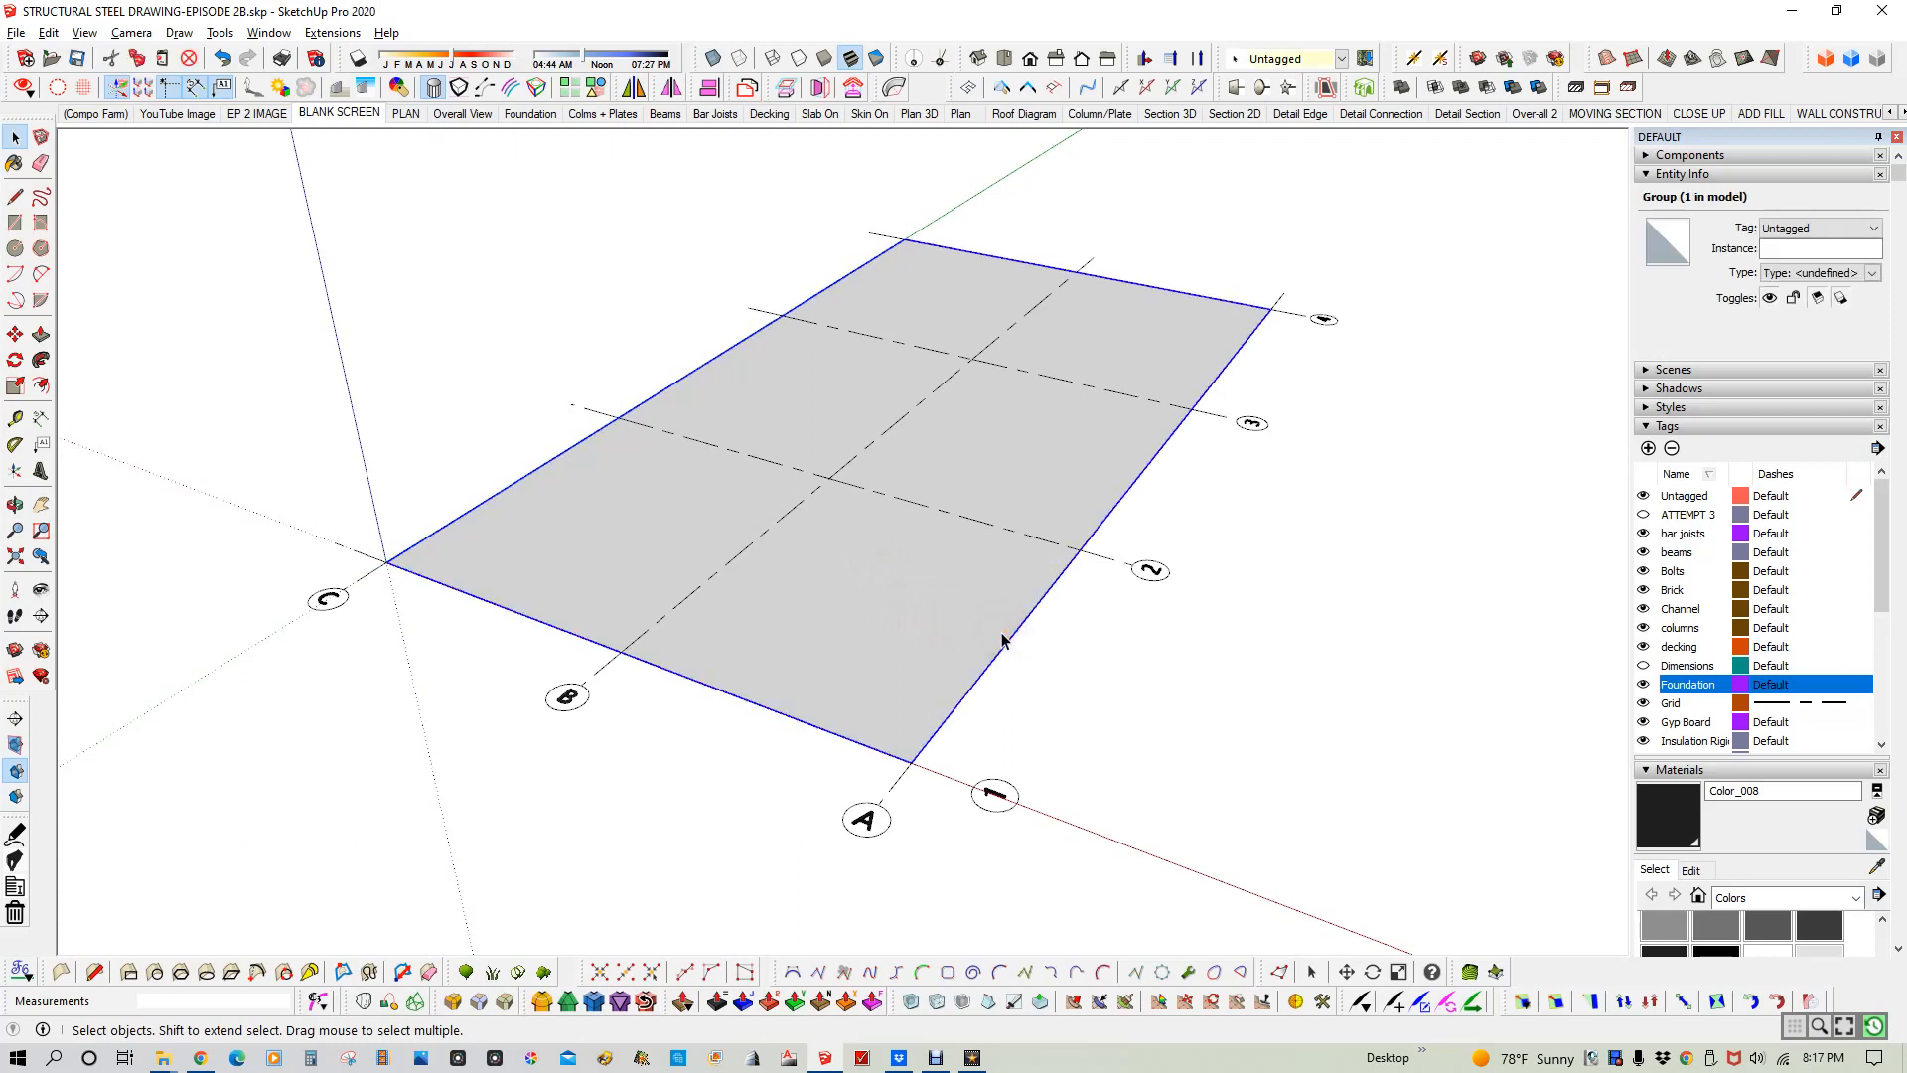
left_click(996, 636)
left_click(1081, 658)
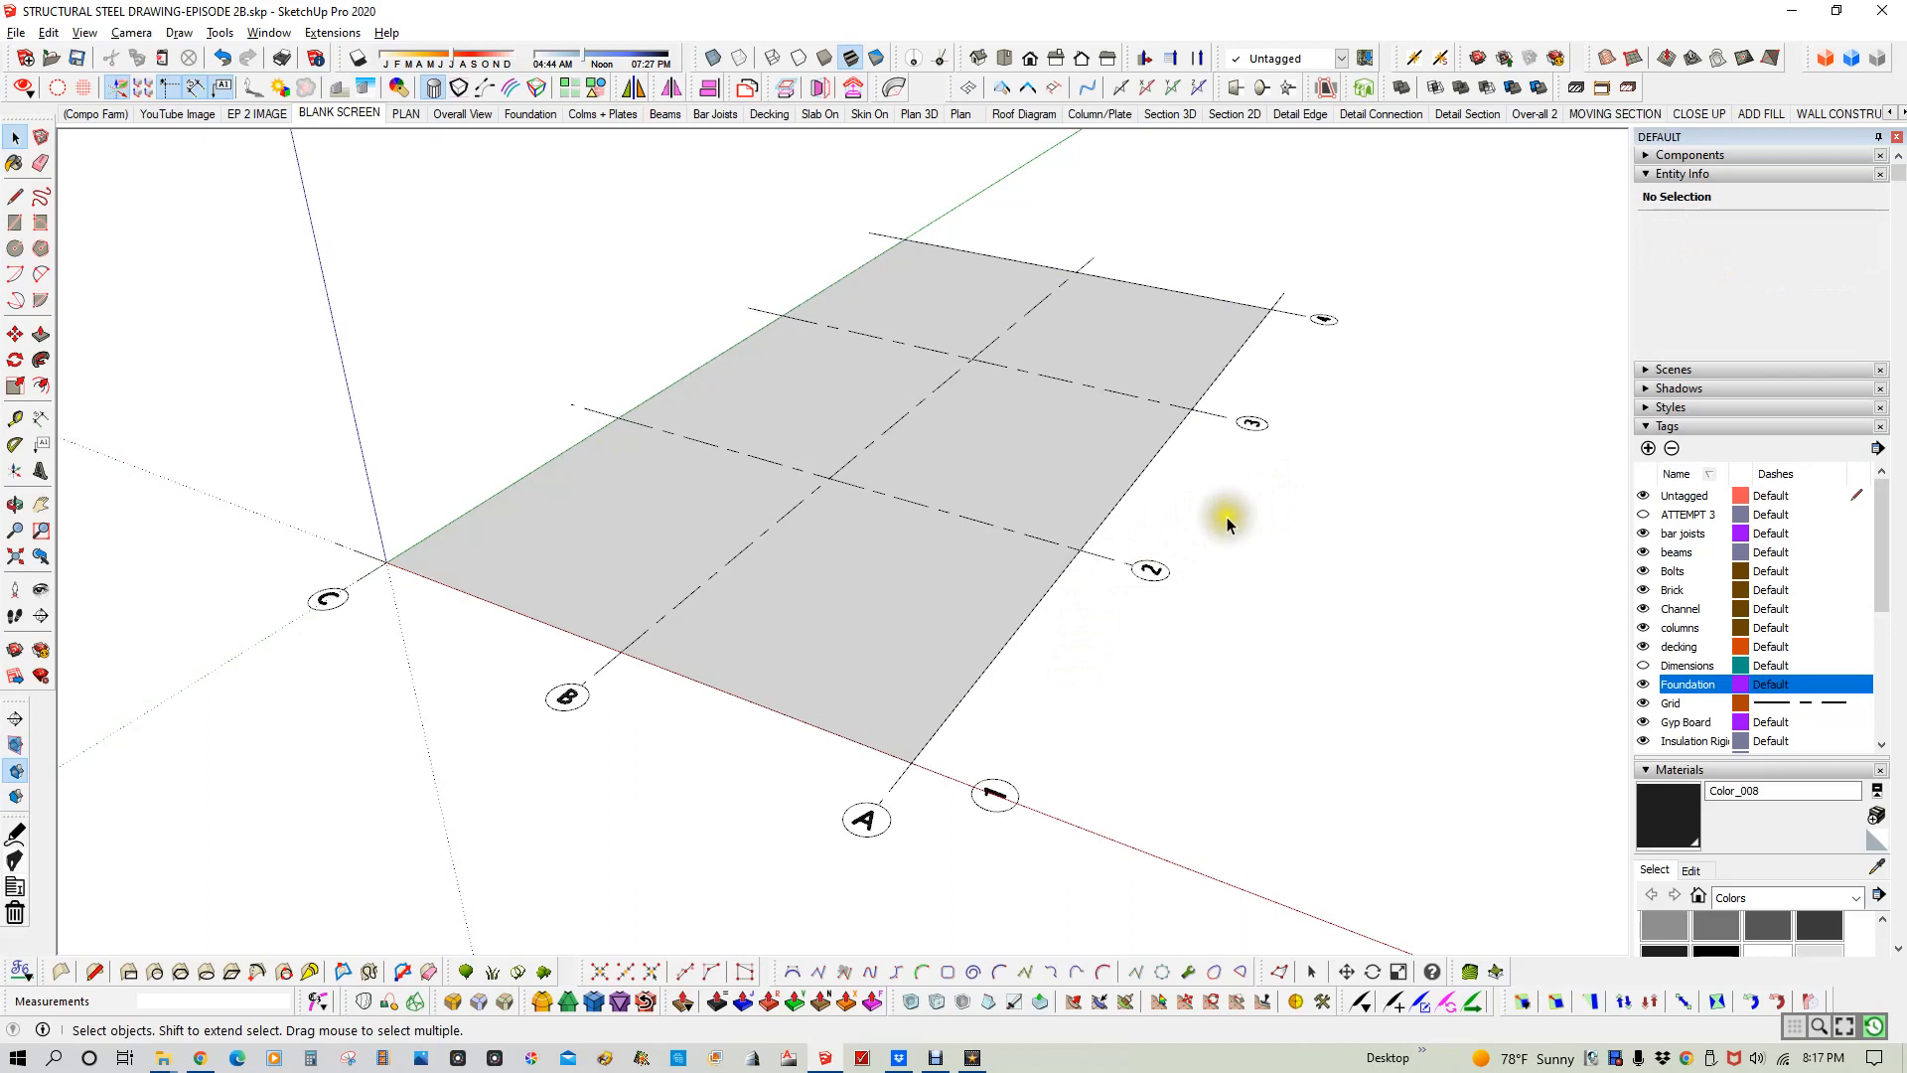
- Start a line beside the footprint, try locking its direction to the red, green and blue axes in turn, and cancel it
scroll(1053, 636, "up", 3)
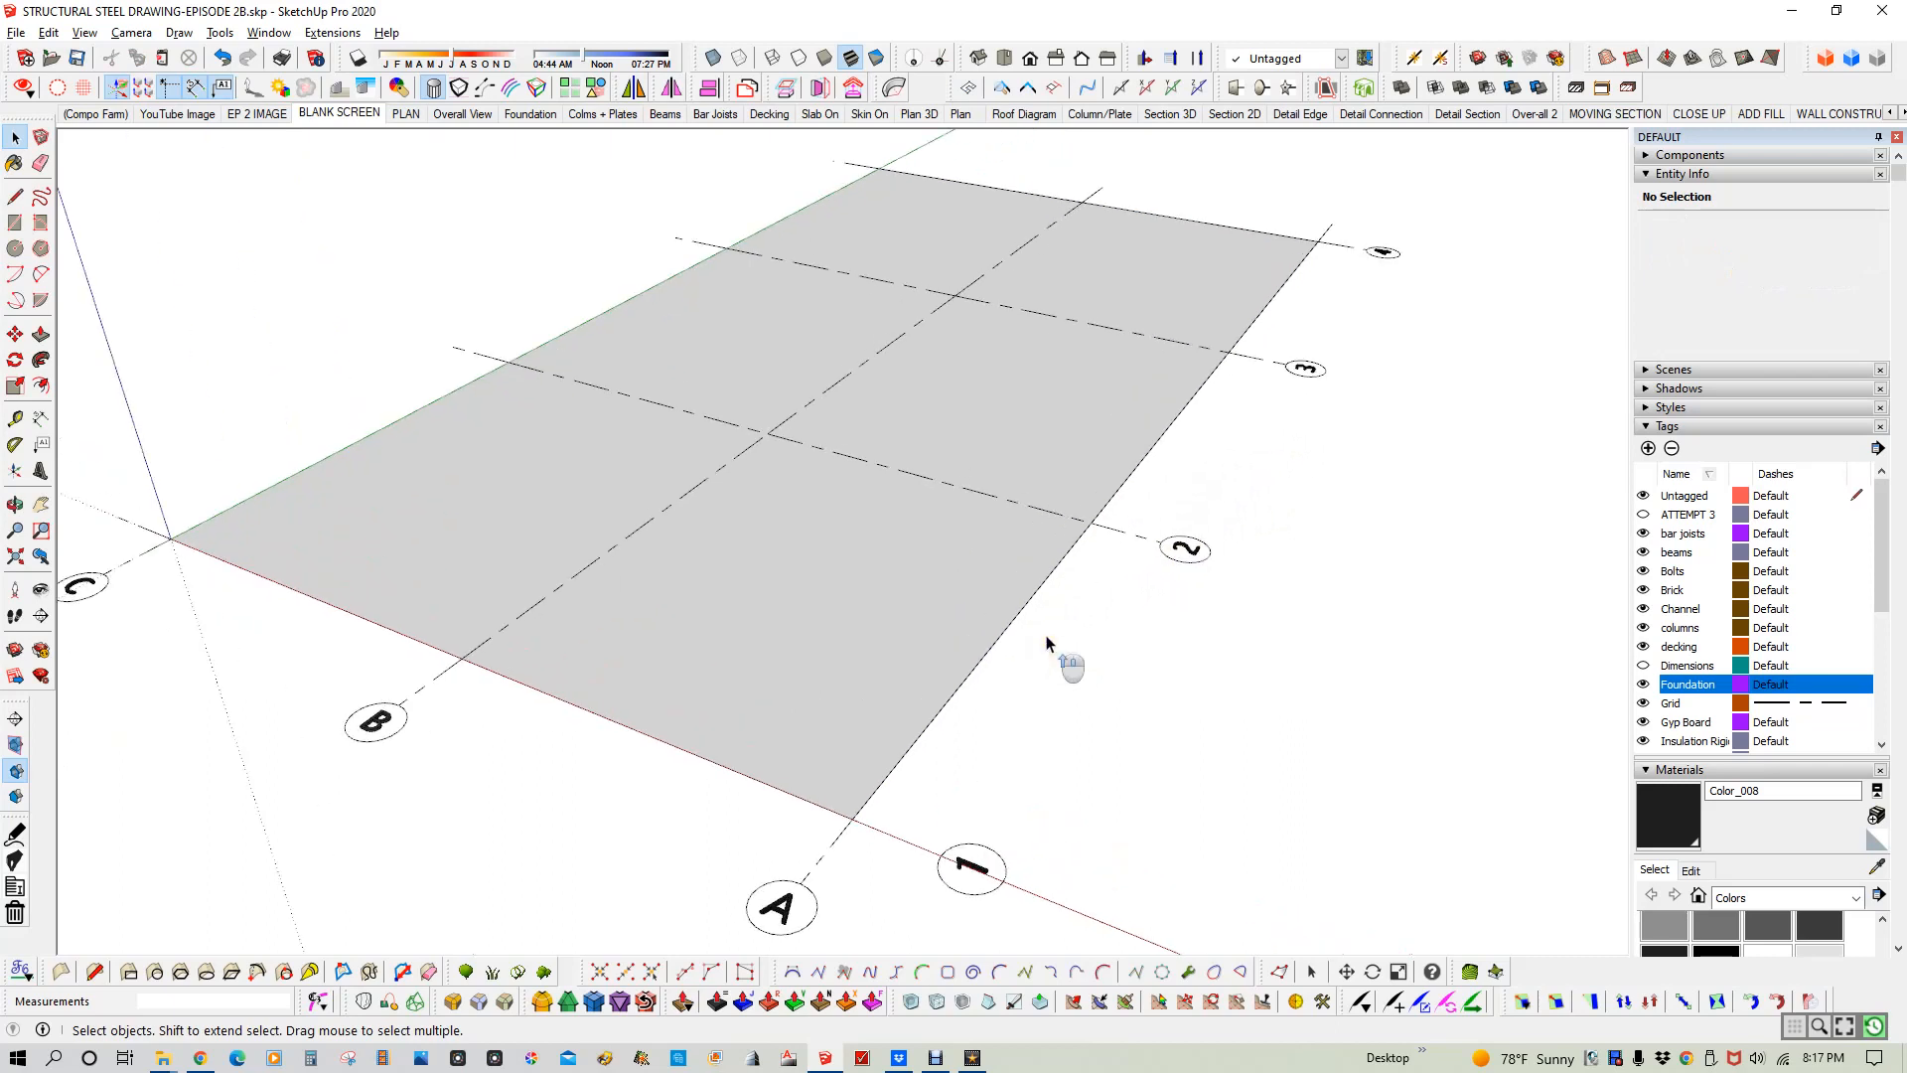
key("h")
left_click_drag(1028, 631, 1030, 536)
key("space")
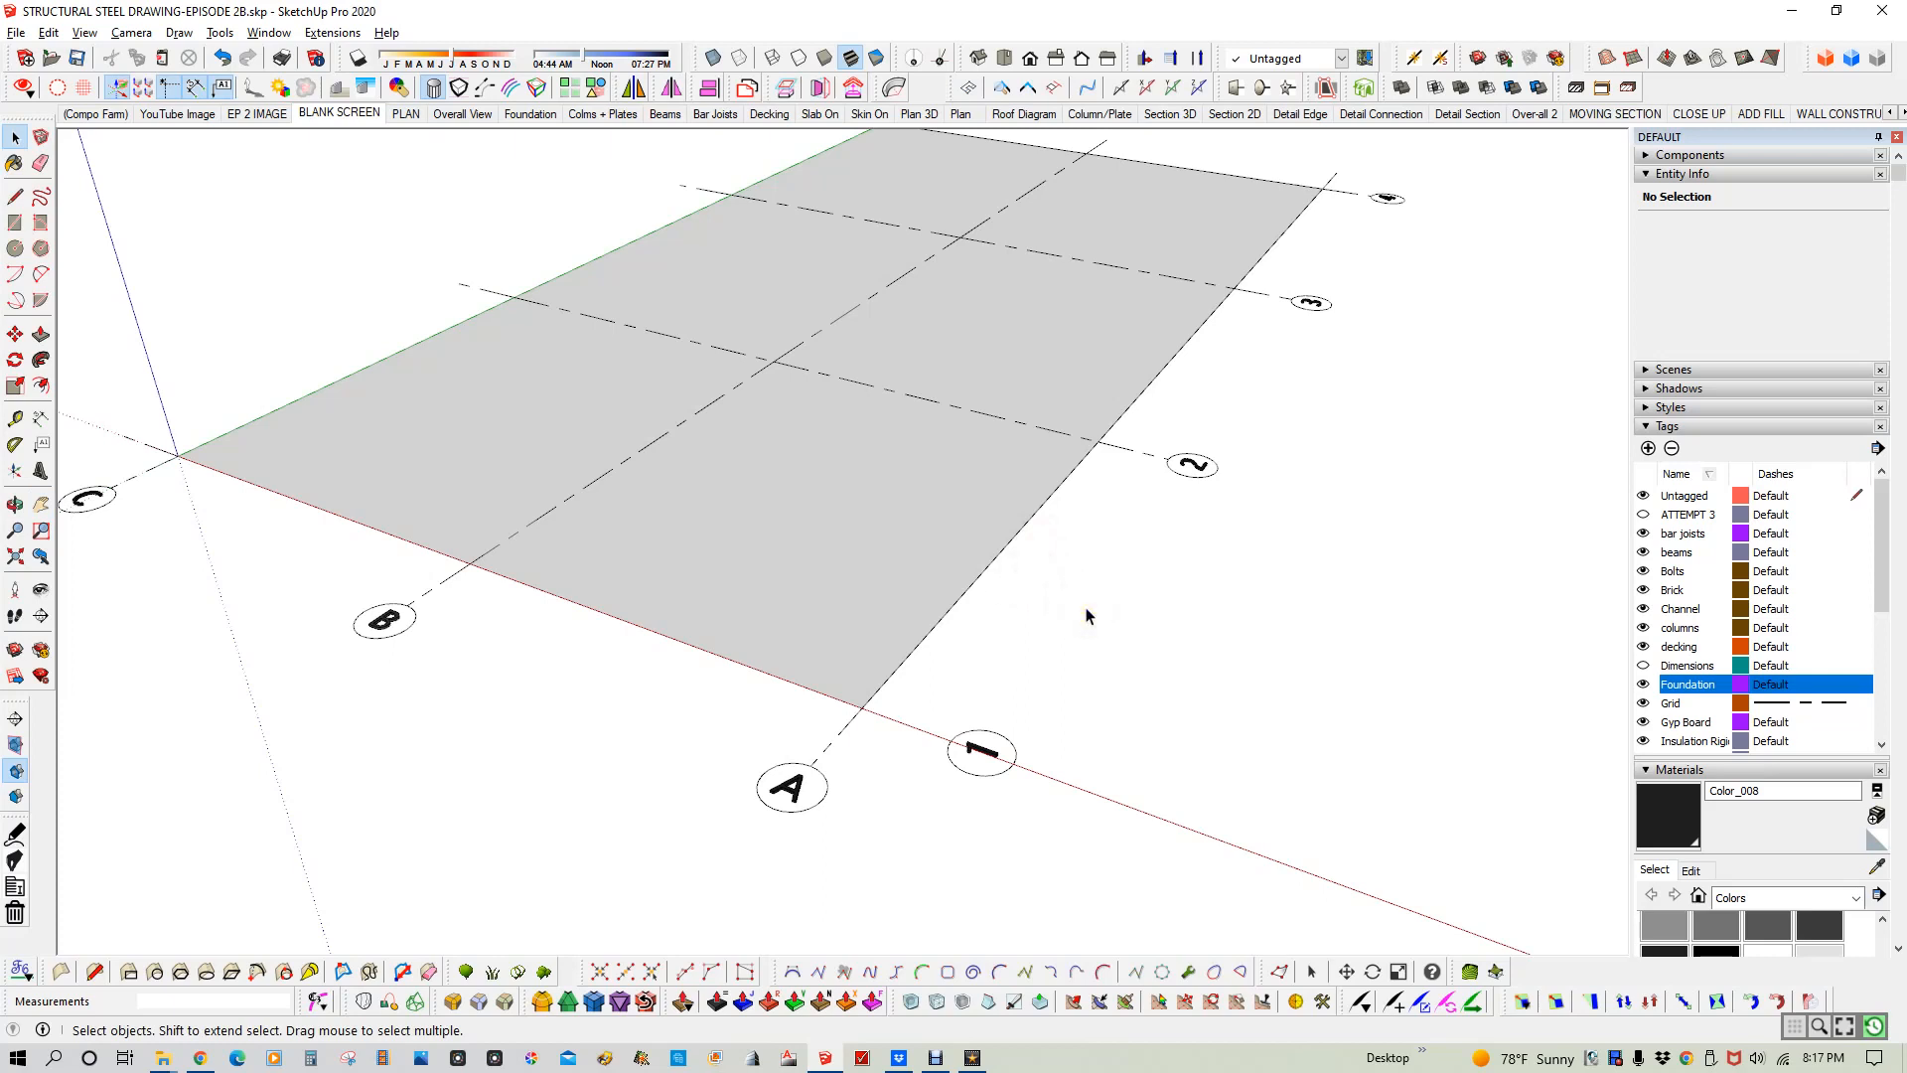
key("l")
left_click(1114, 608)
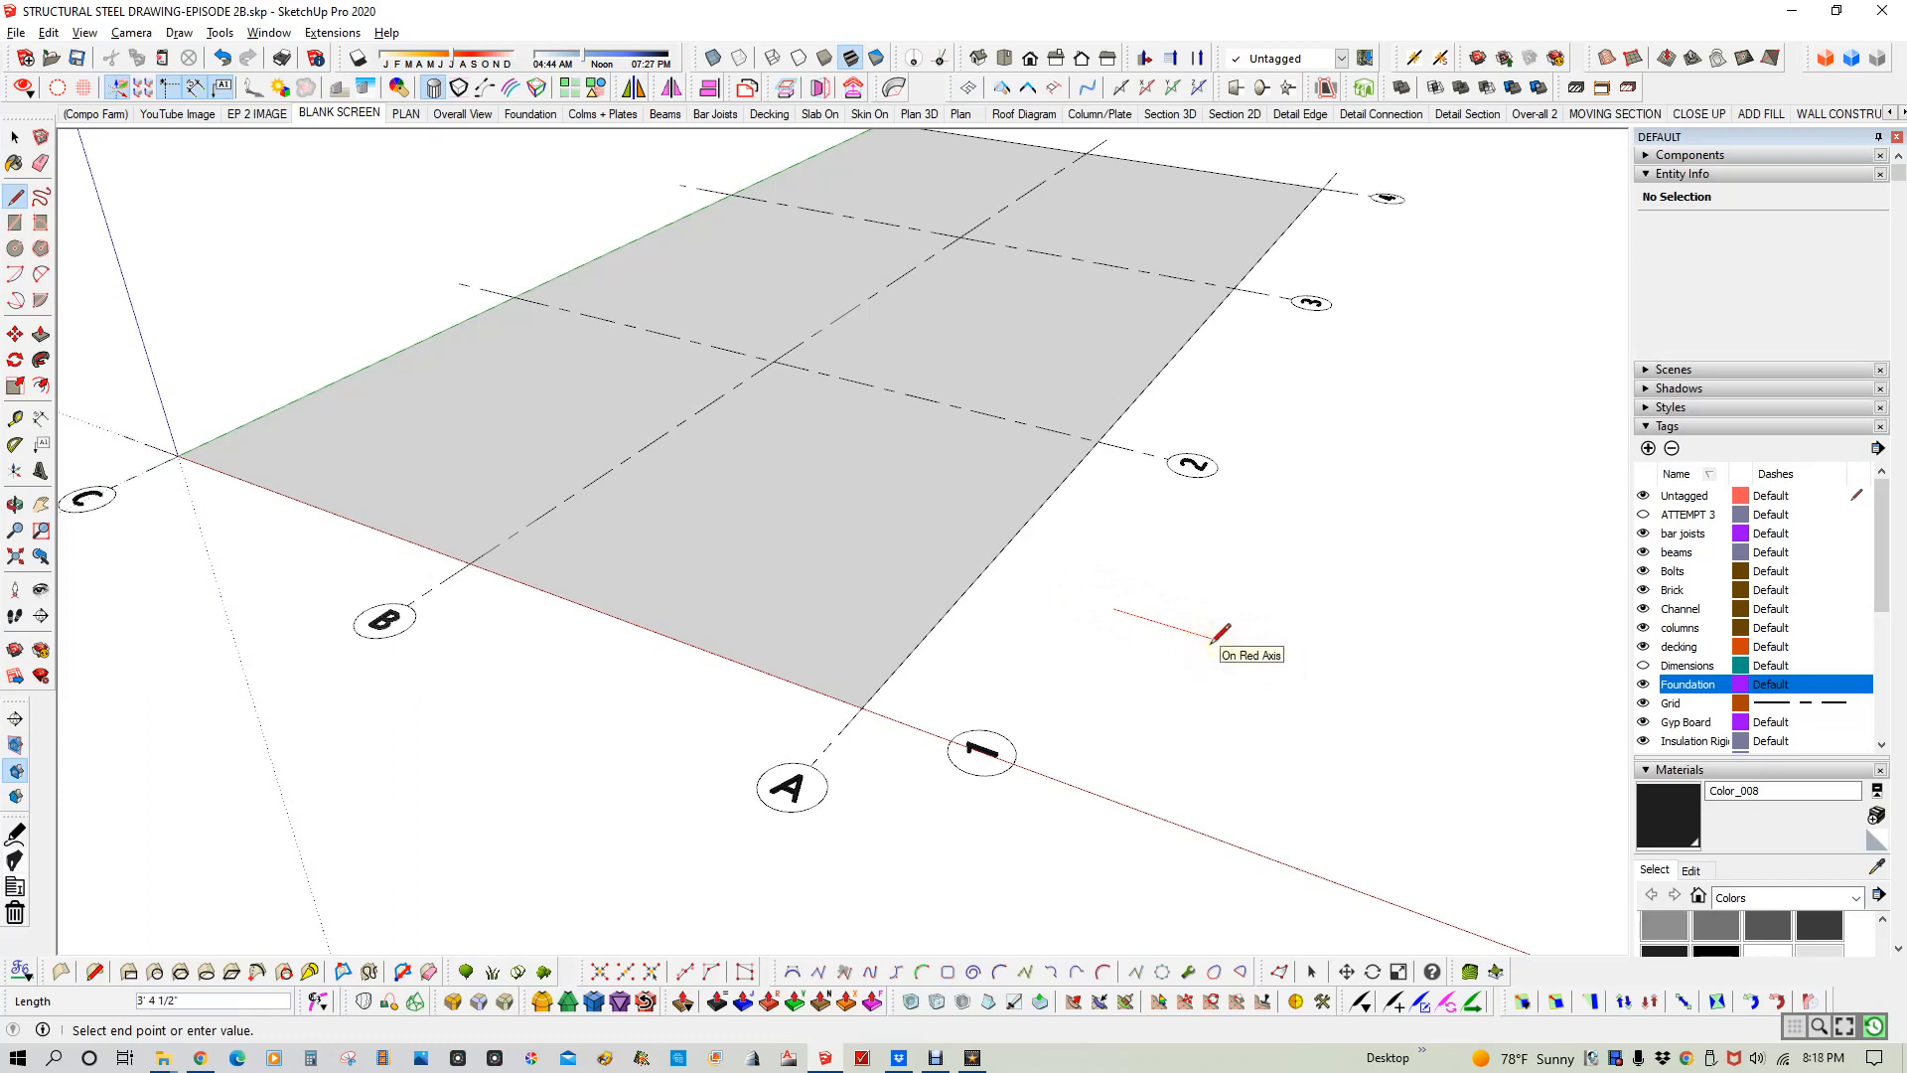
key("Right")
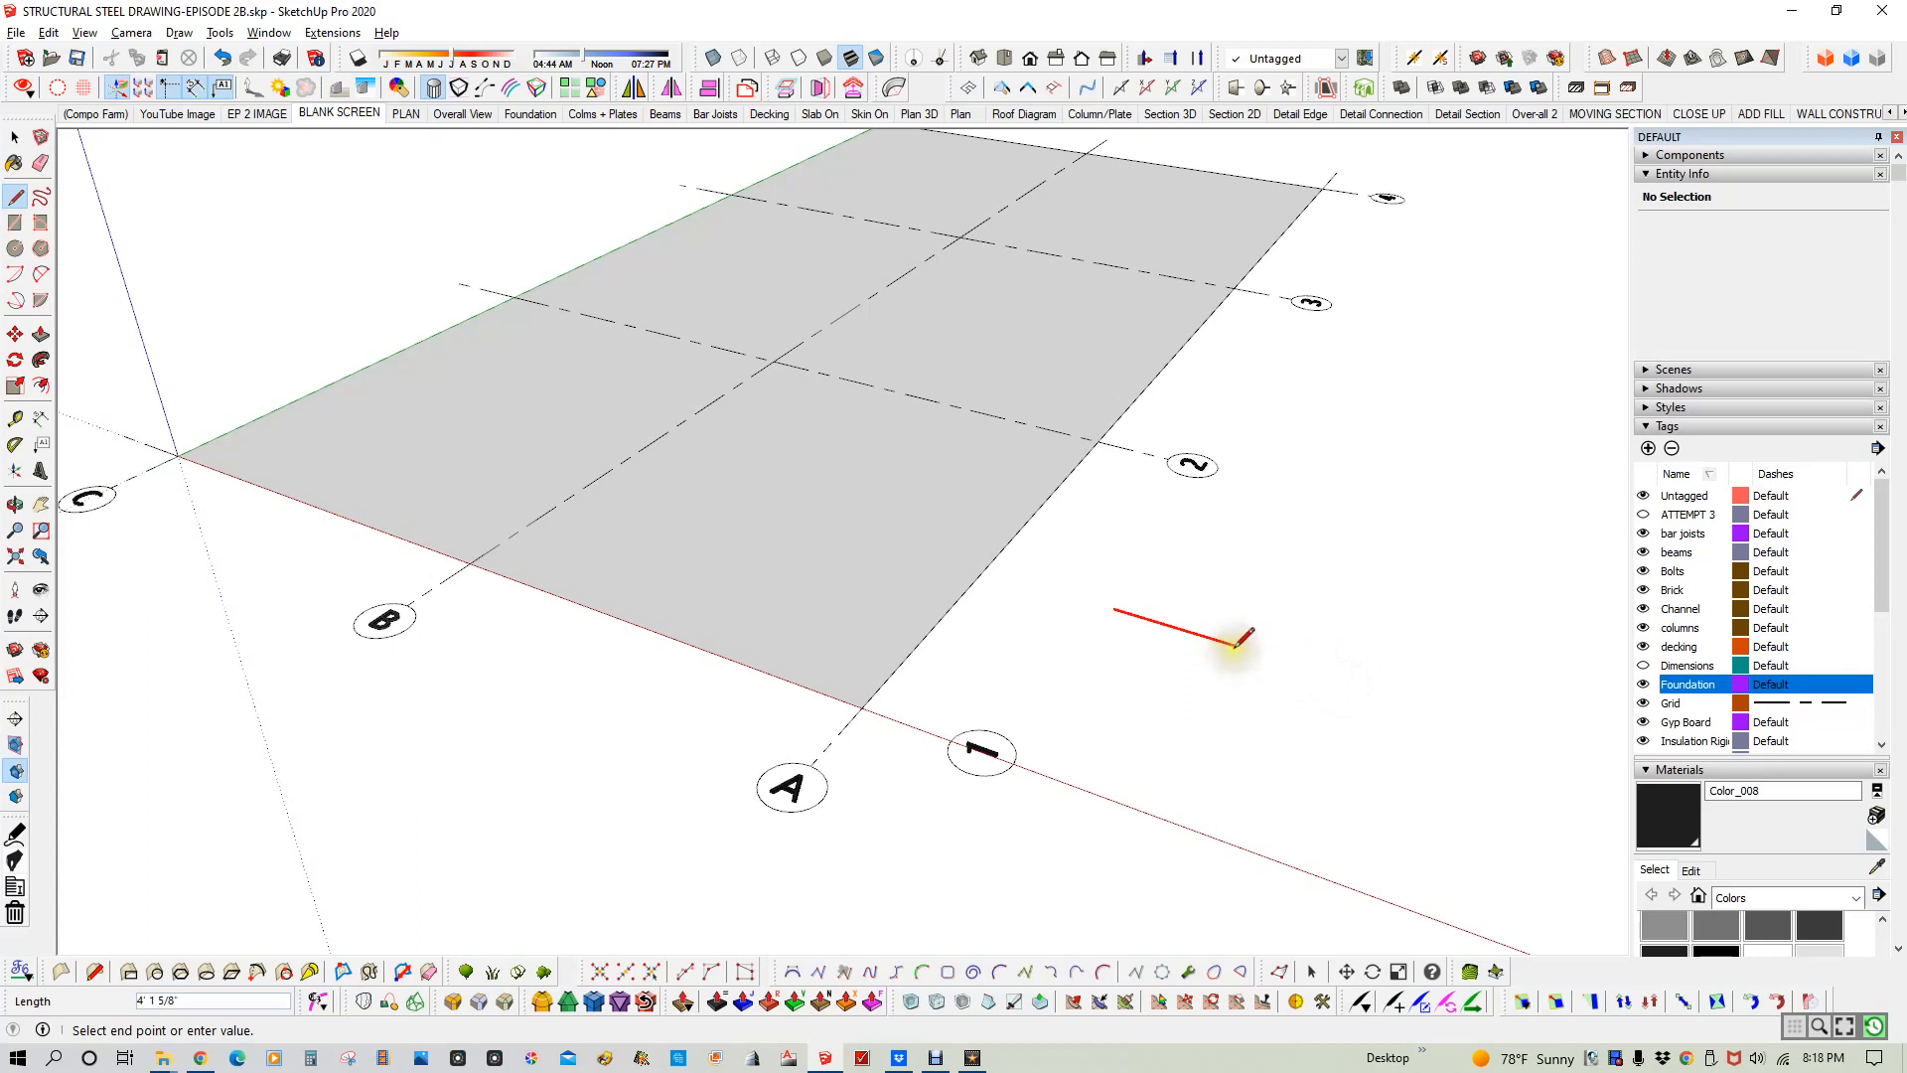
key("Left")
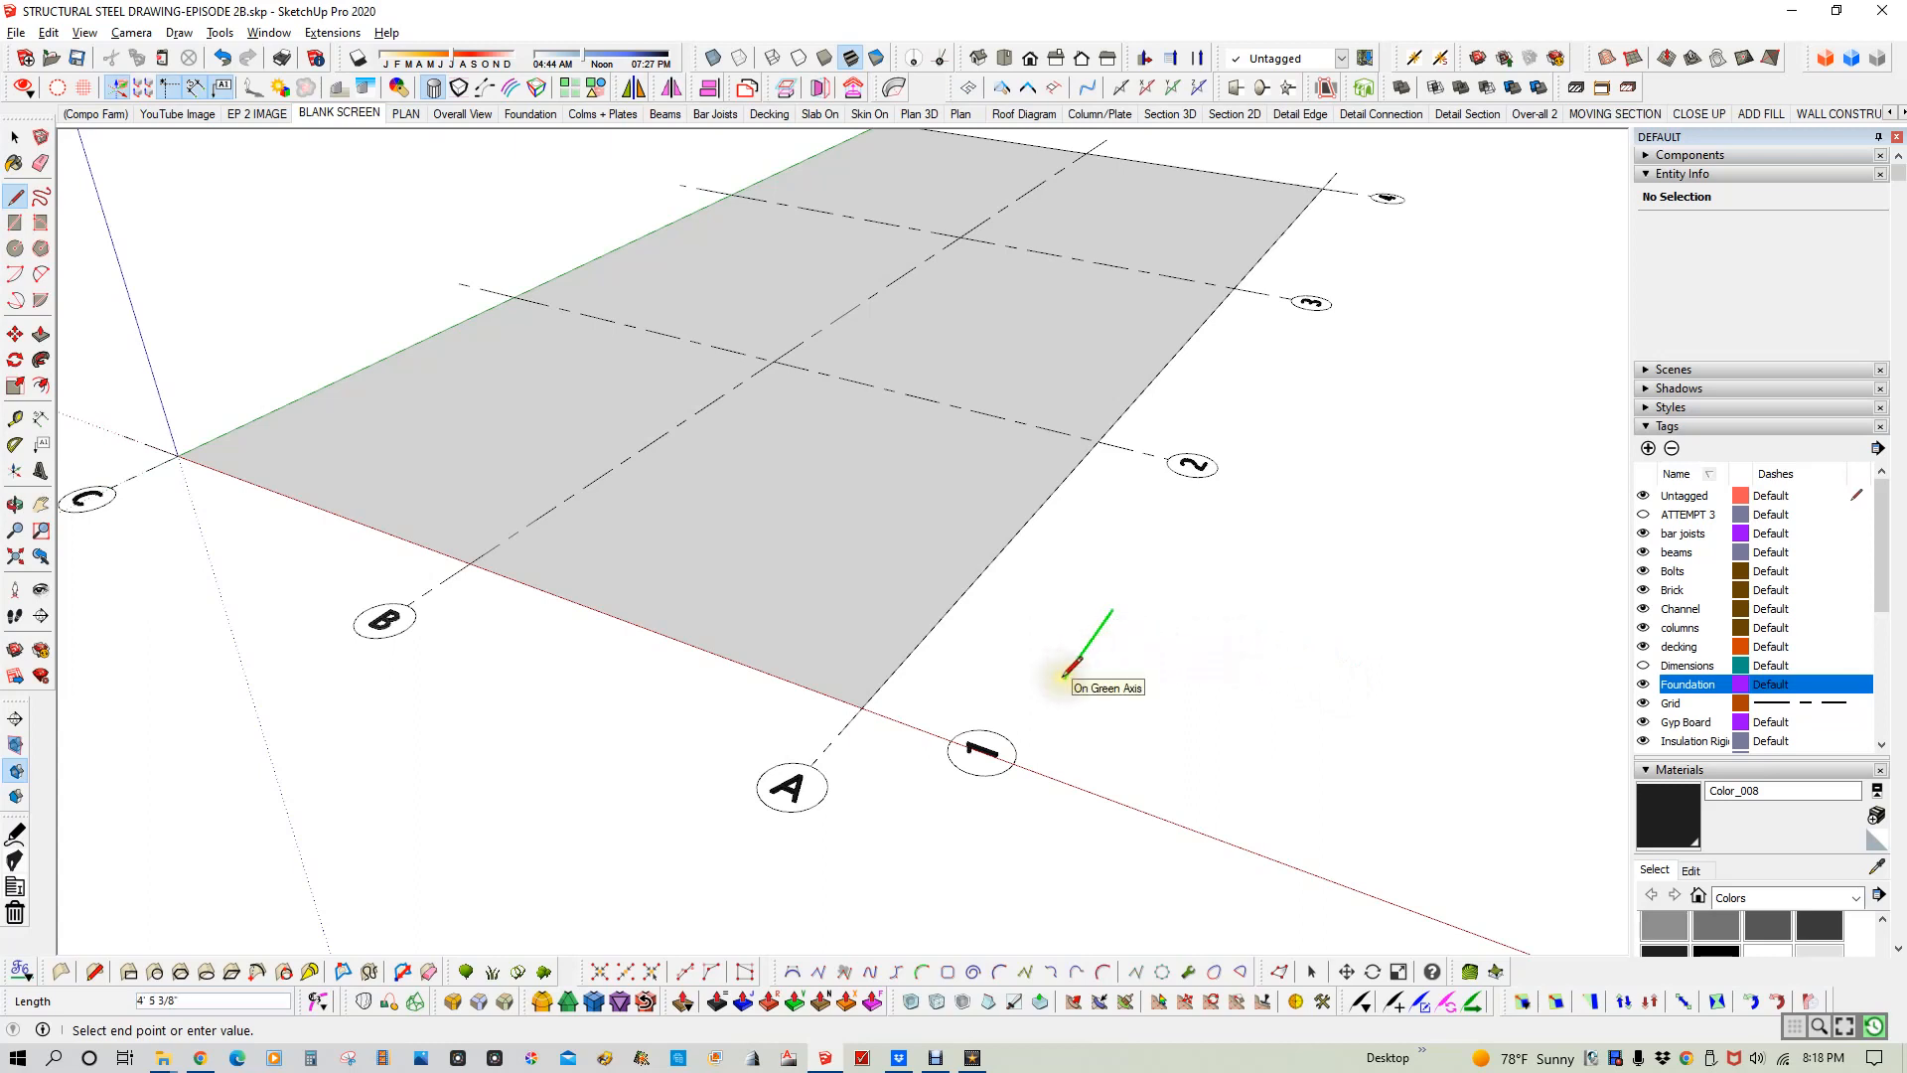
key("Up")
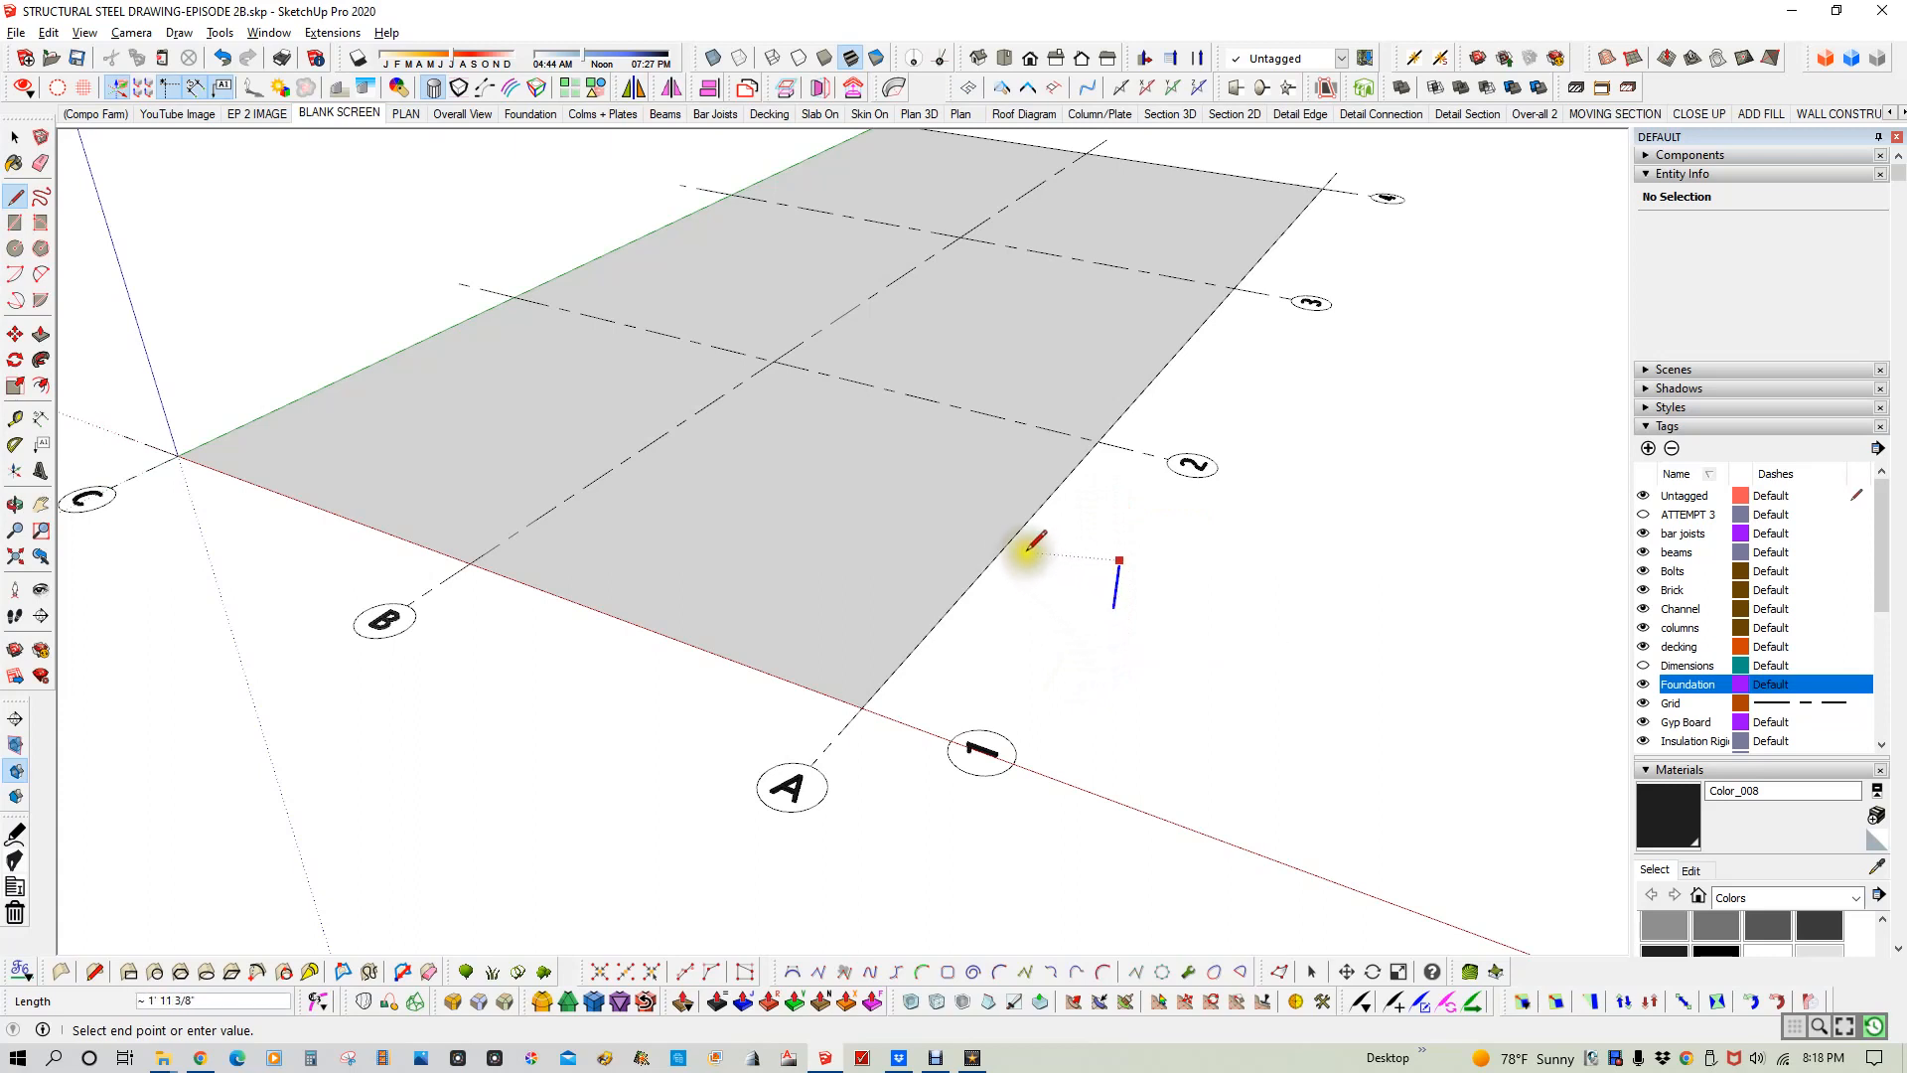
key("space")
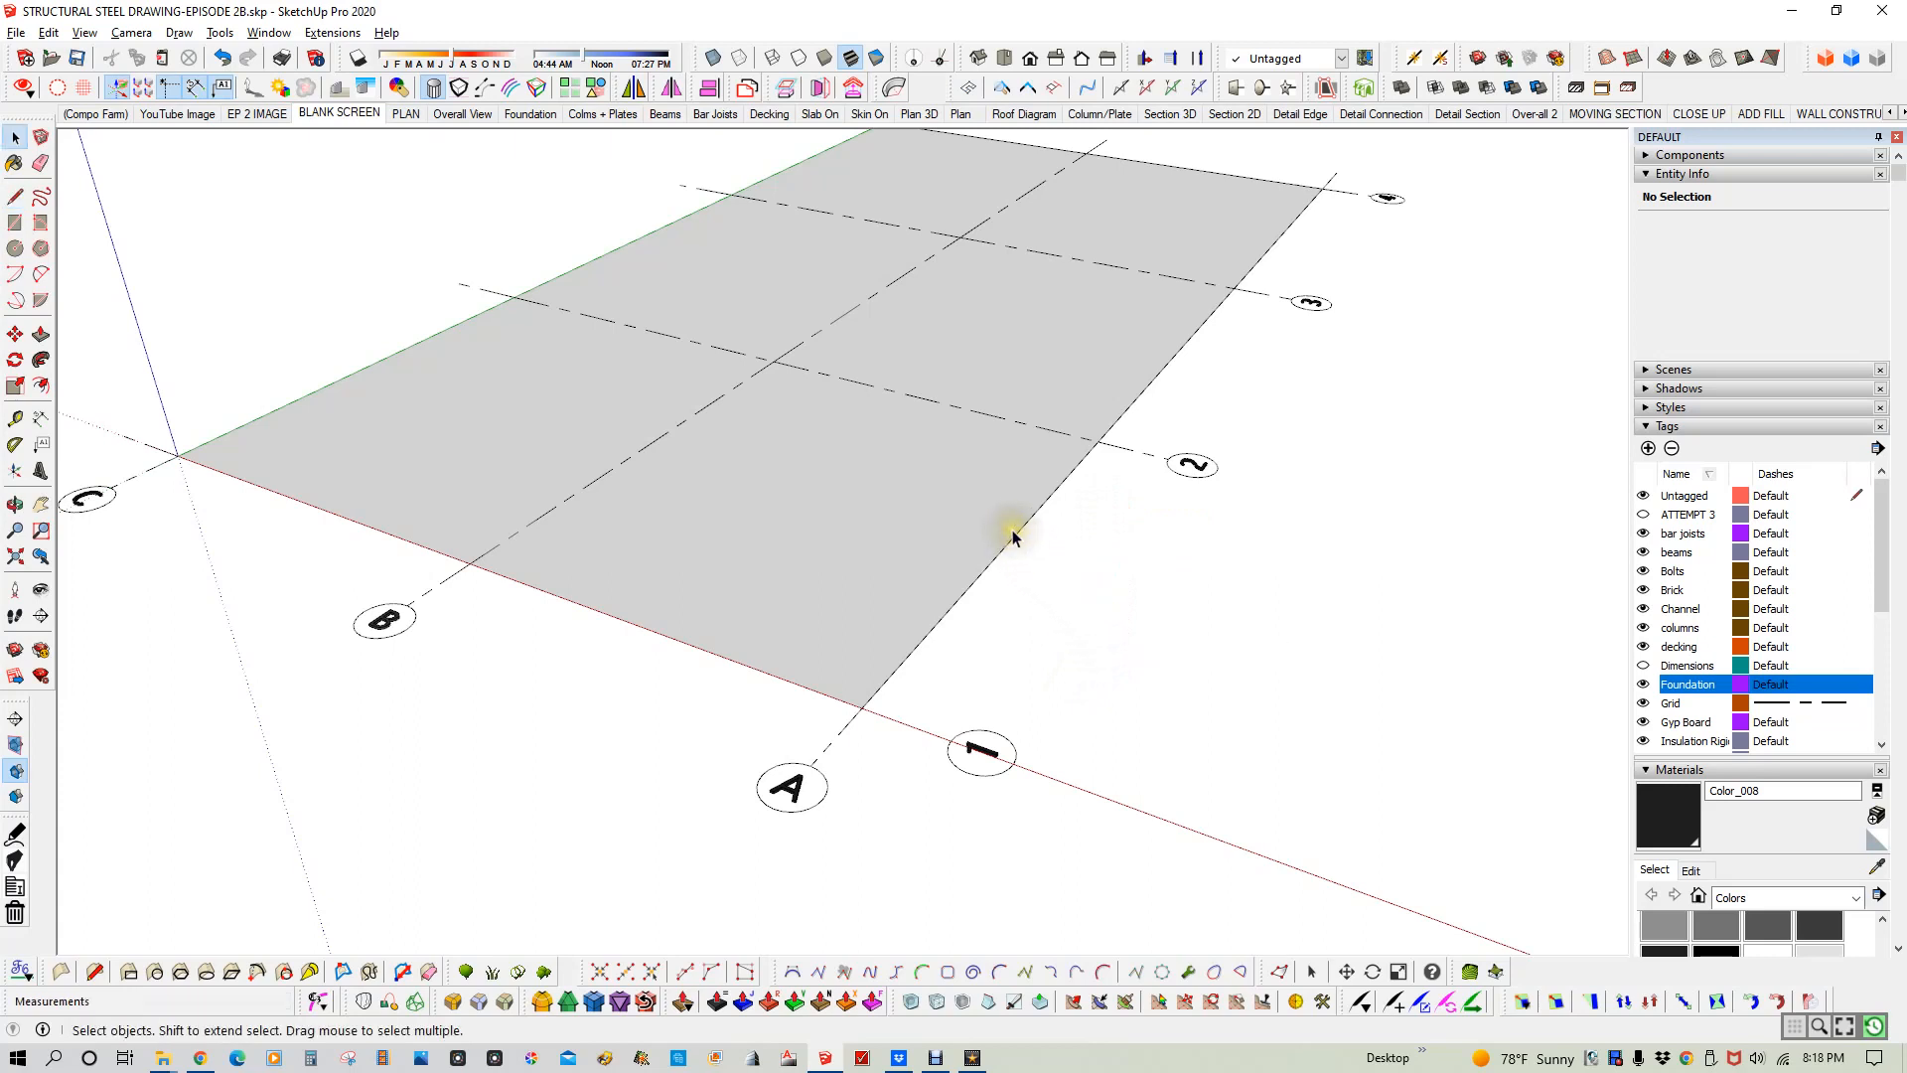
- Start a line on the footprint's edge along gridline A, try locking its direction relative to that edge, and cancel it
key("l")
left_click(1017, 533)
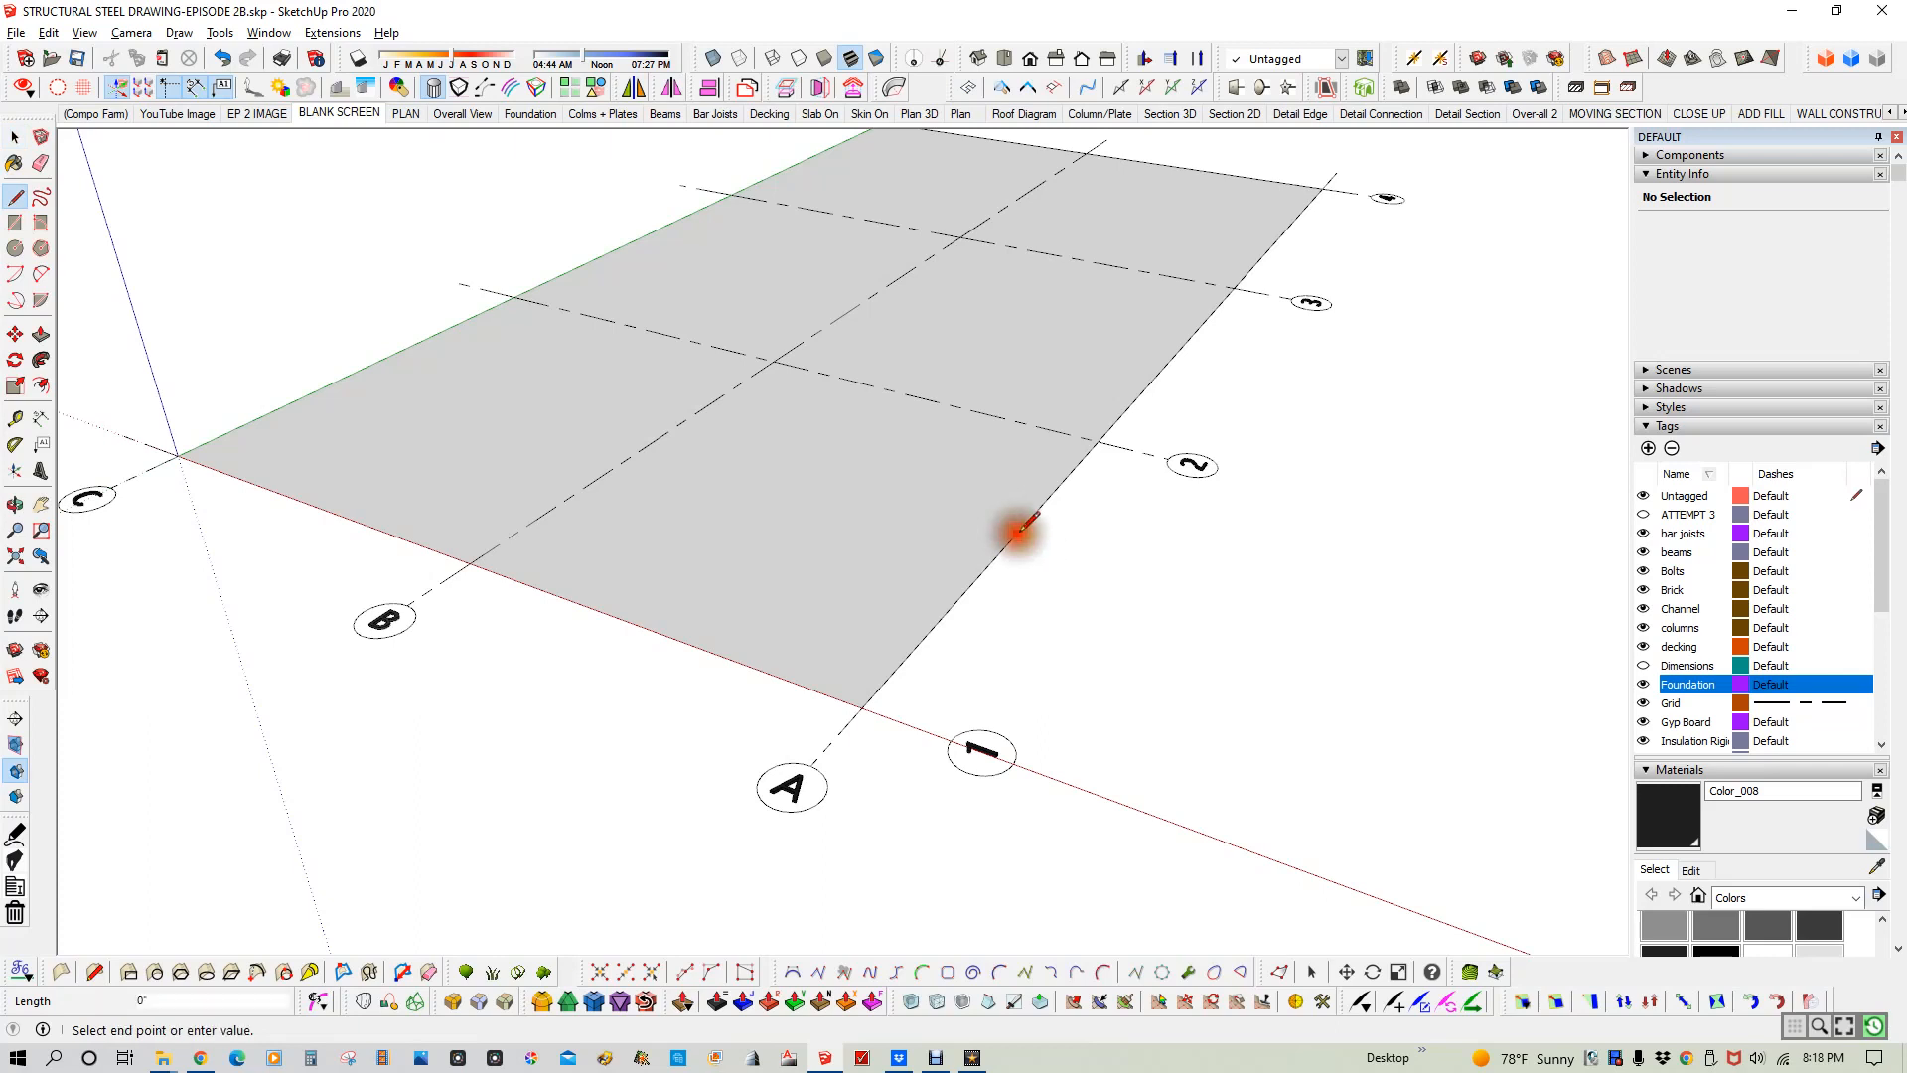
key("Down")
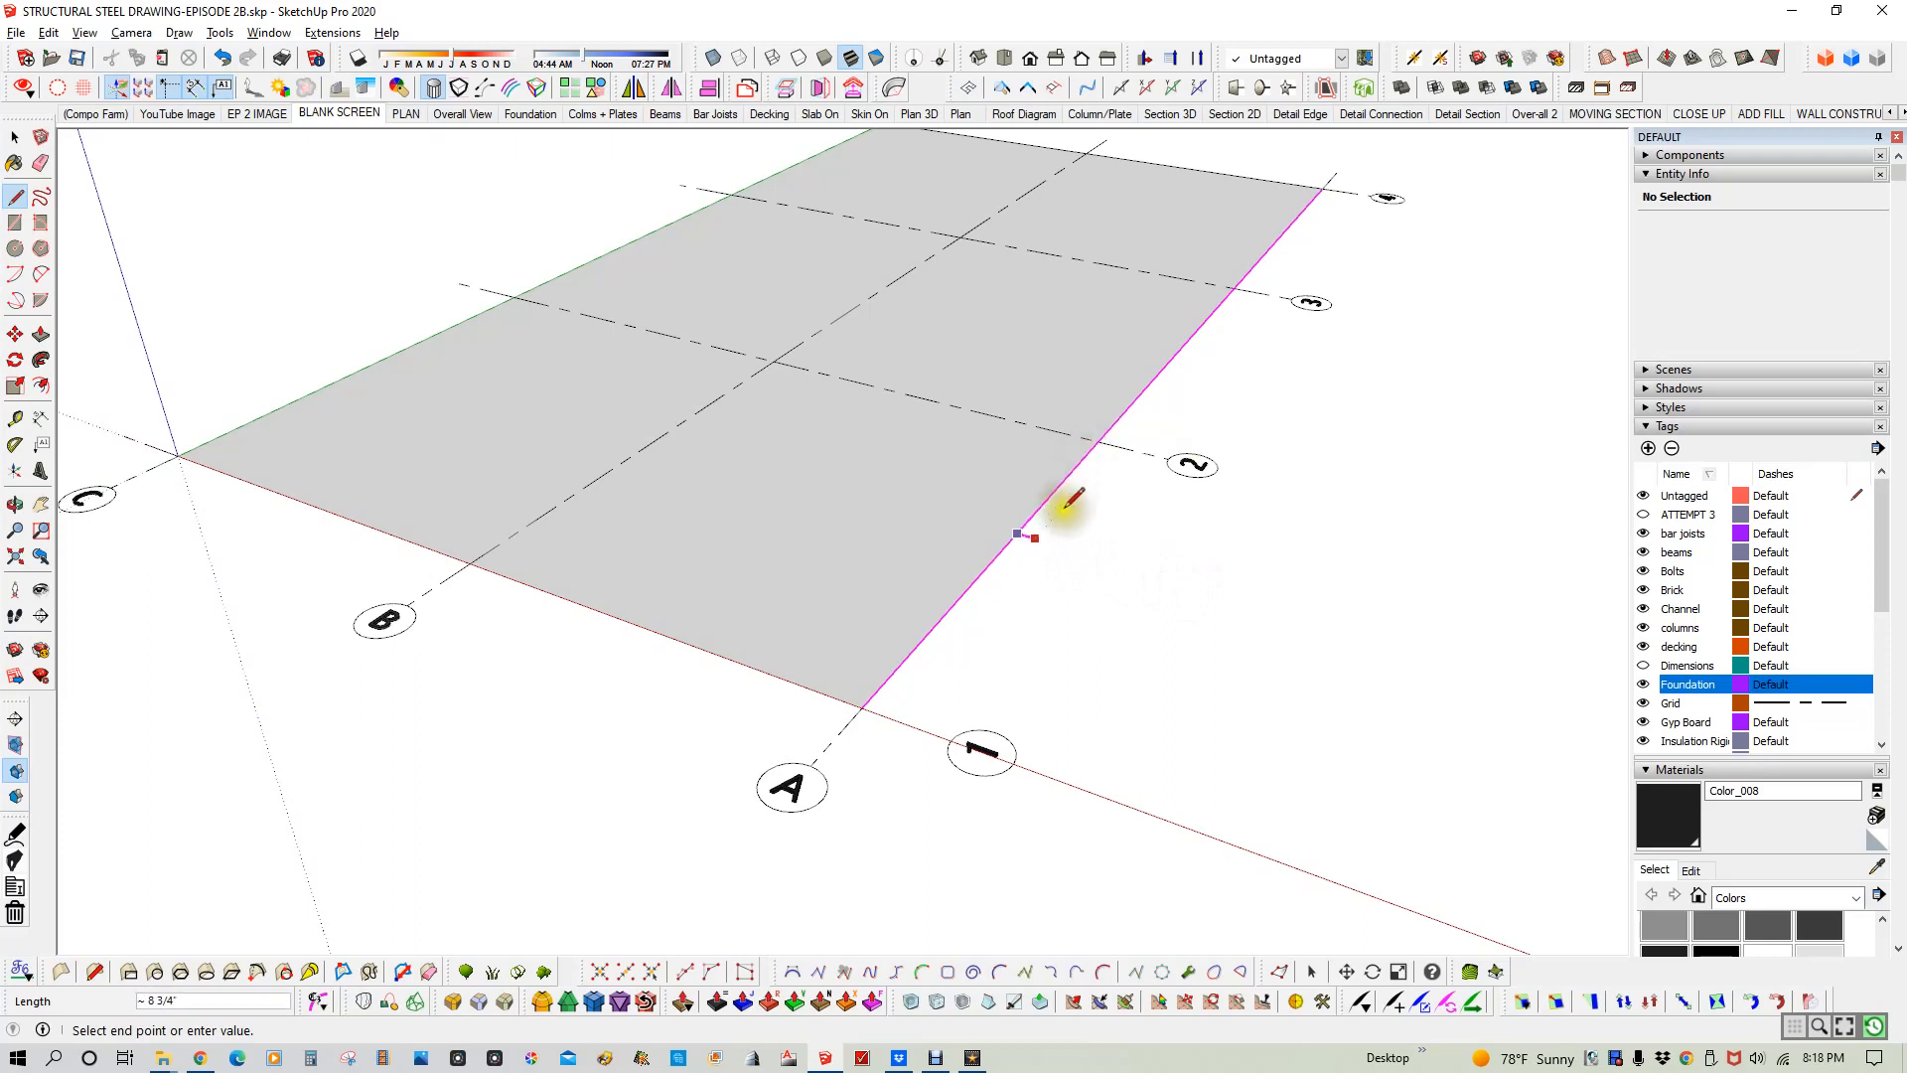
key("space")
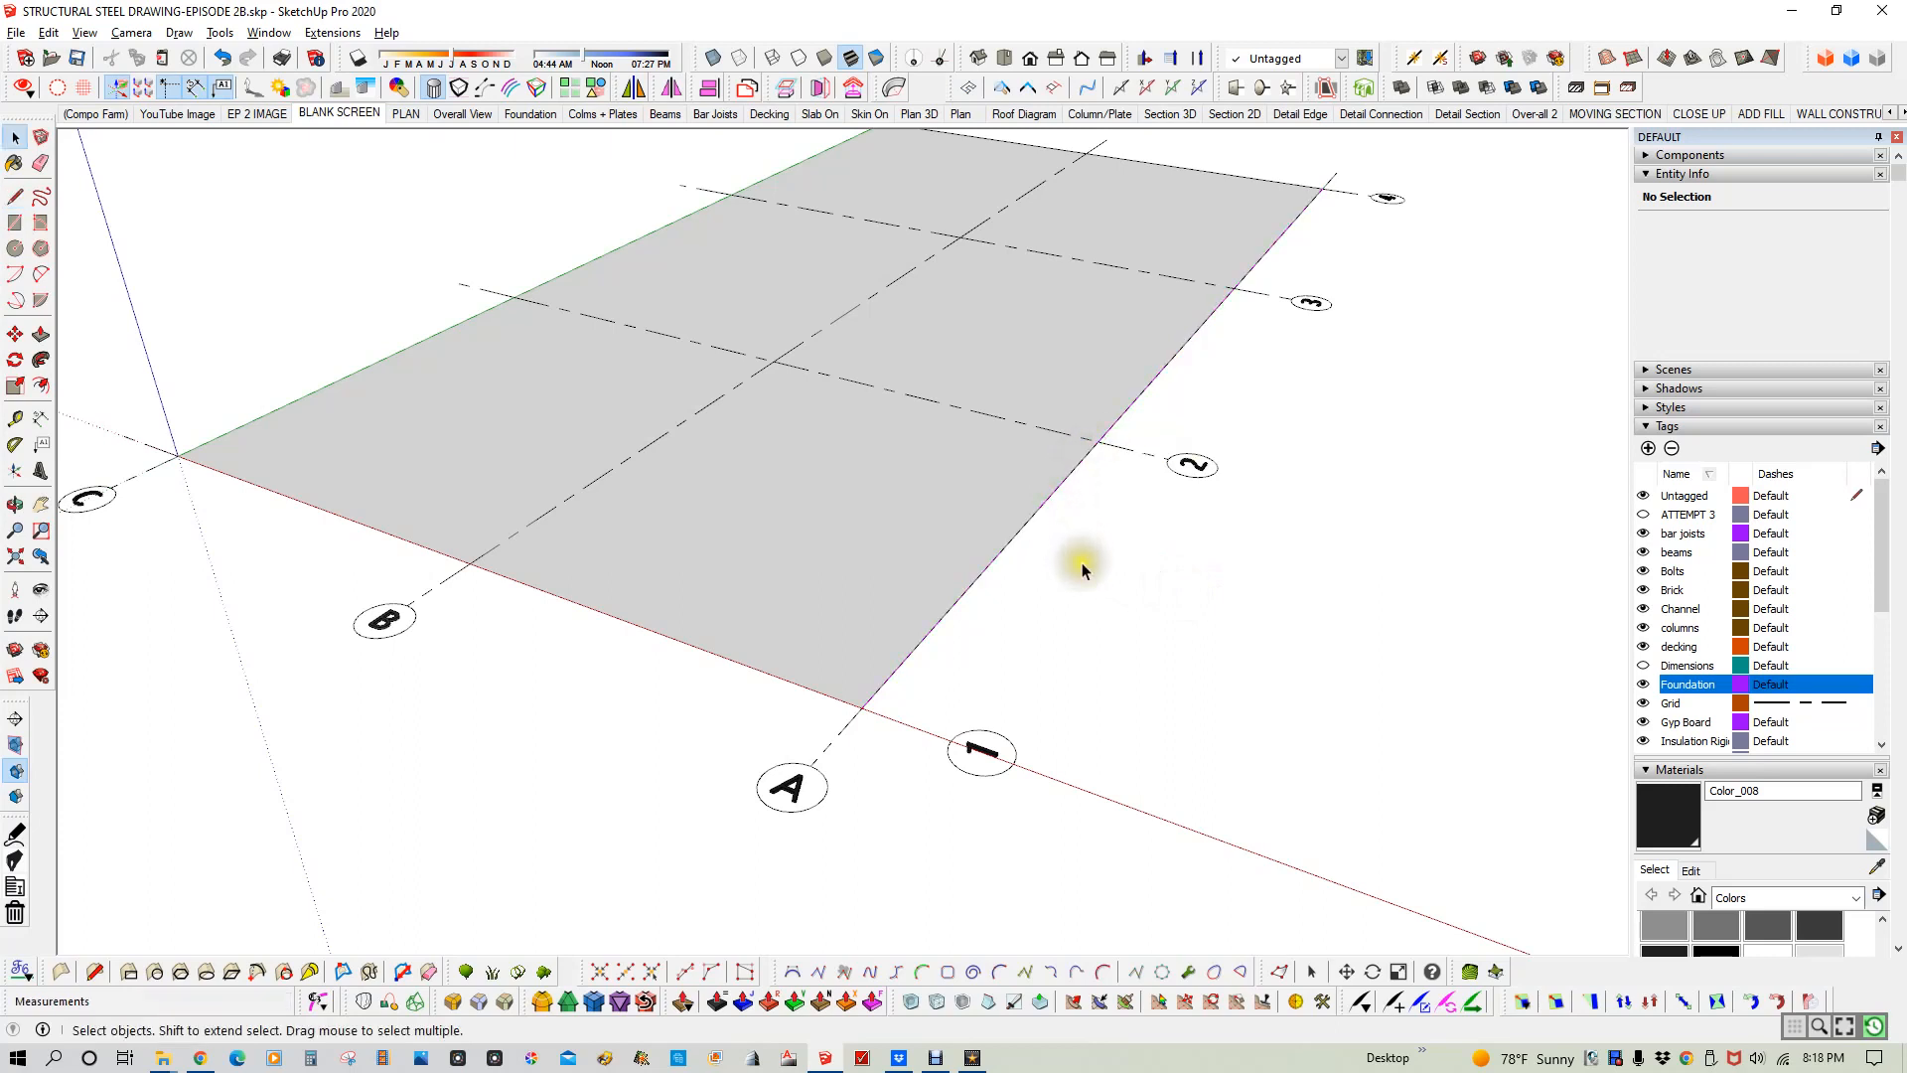
- Draw the top, the 3' 2" outer face and the outer footing ledge of a vertical foundation wall profile beside gridline A
middle_click_drag(1073, 542, 998, 604)
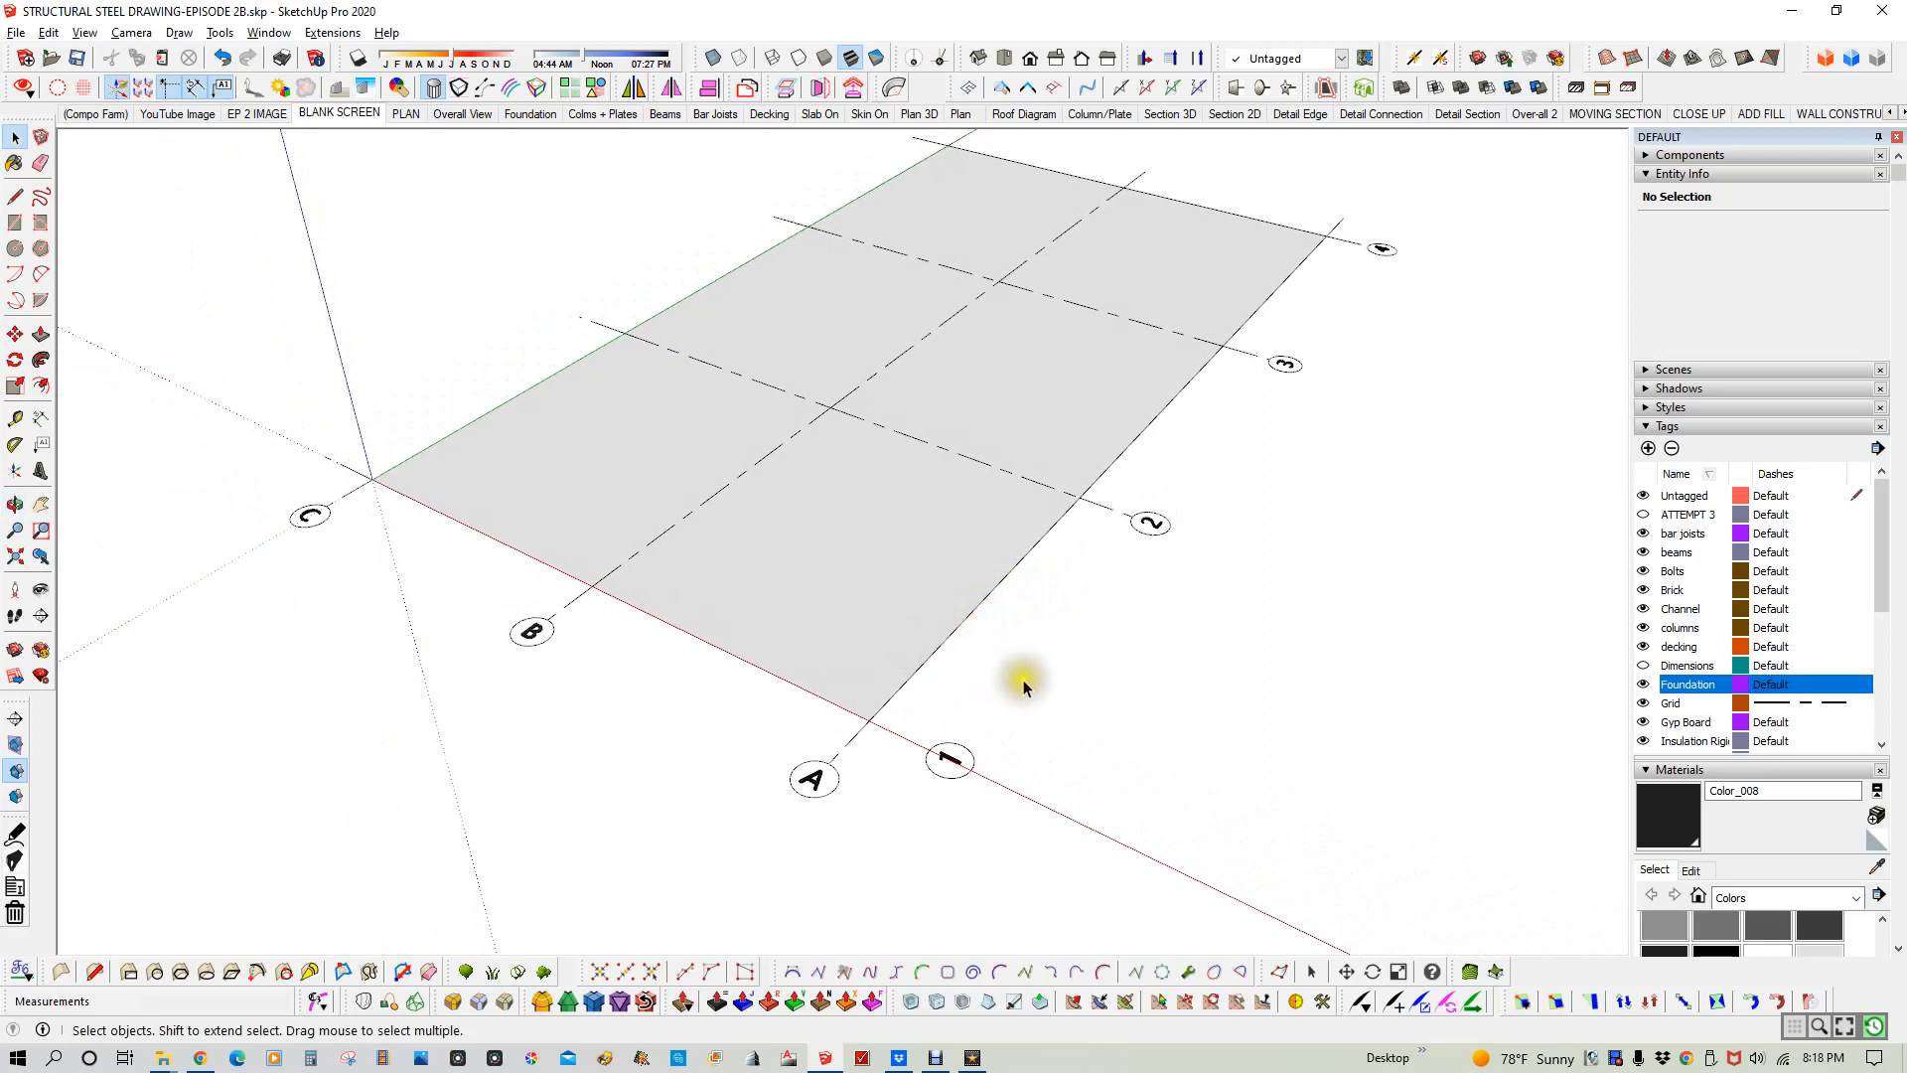
key("l")
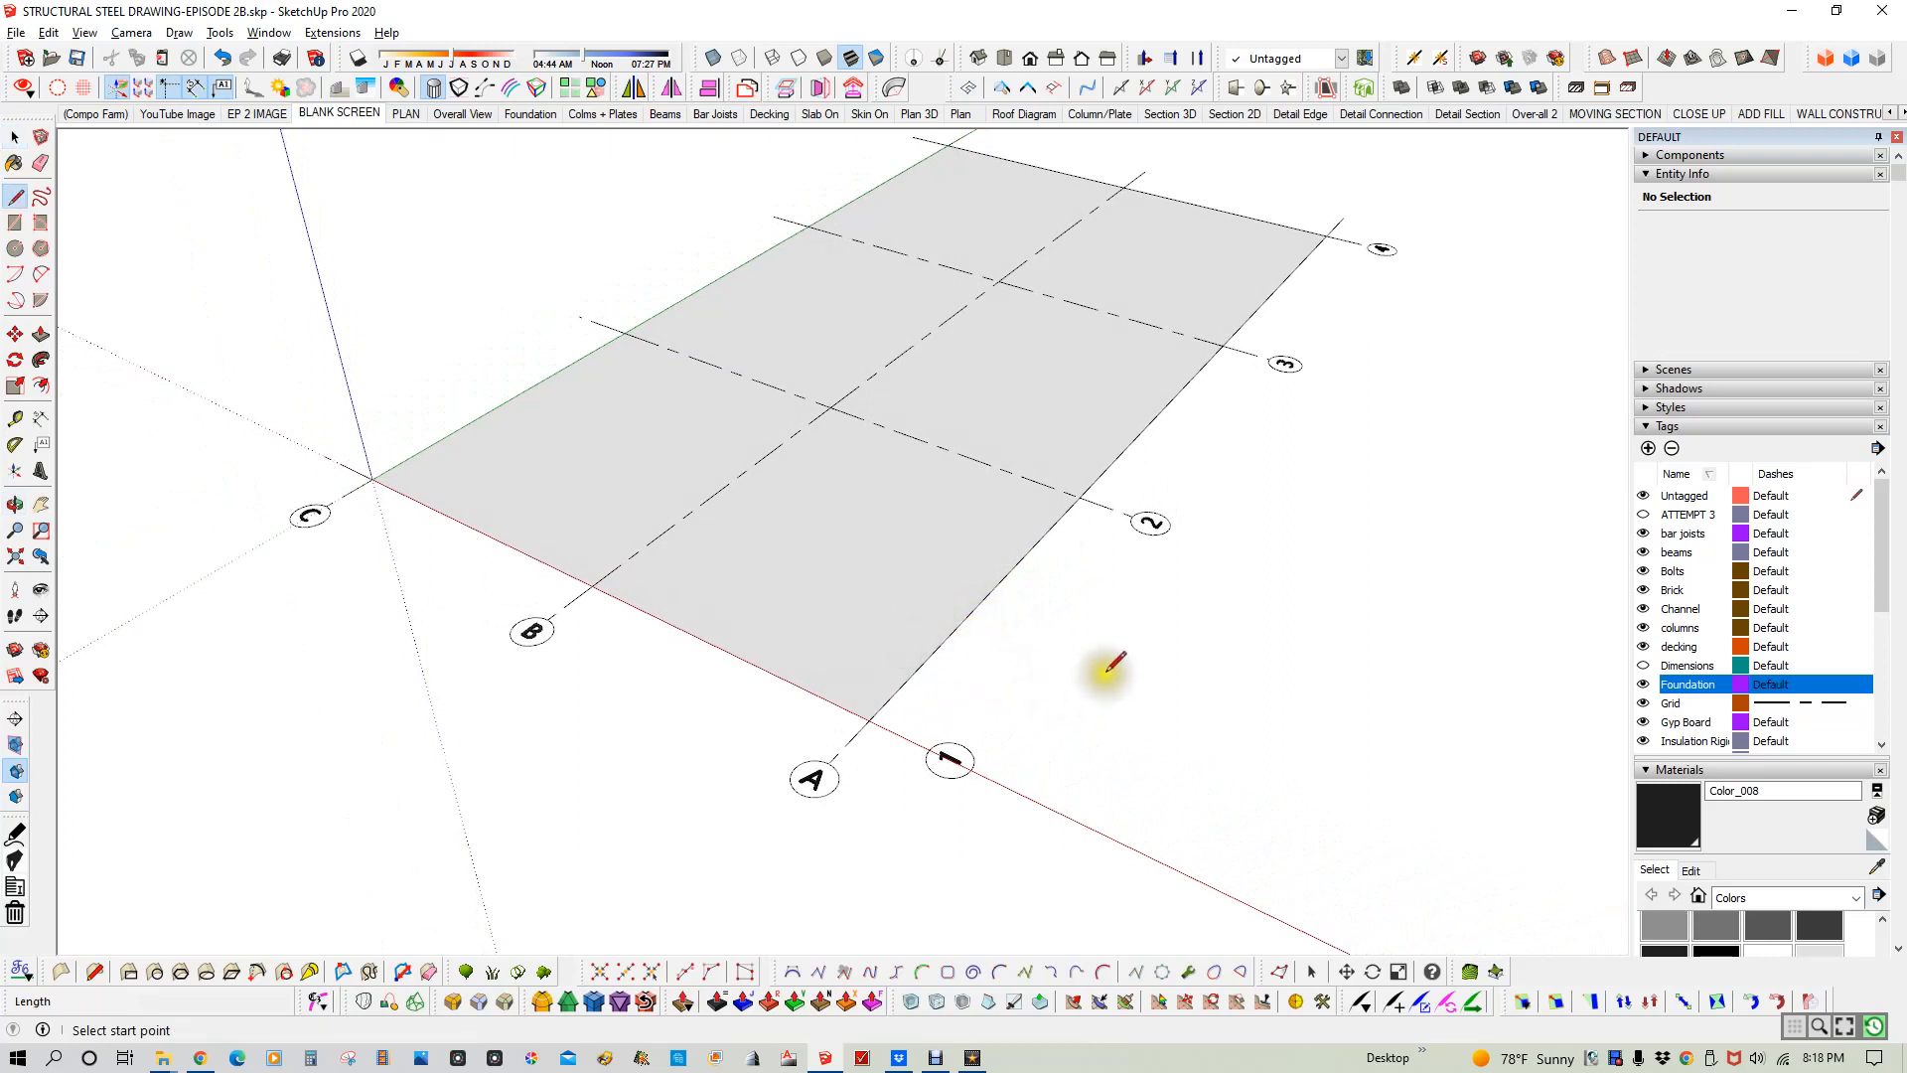
left_click(1104, 631)
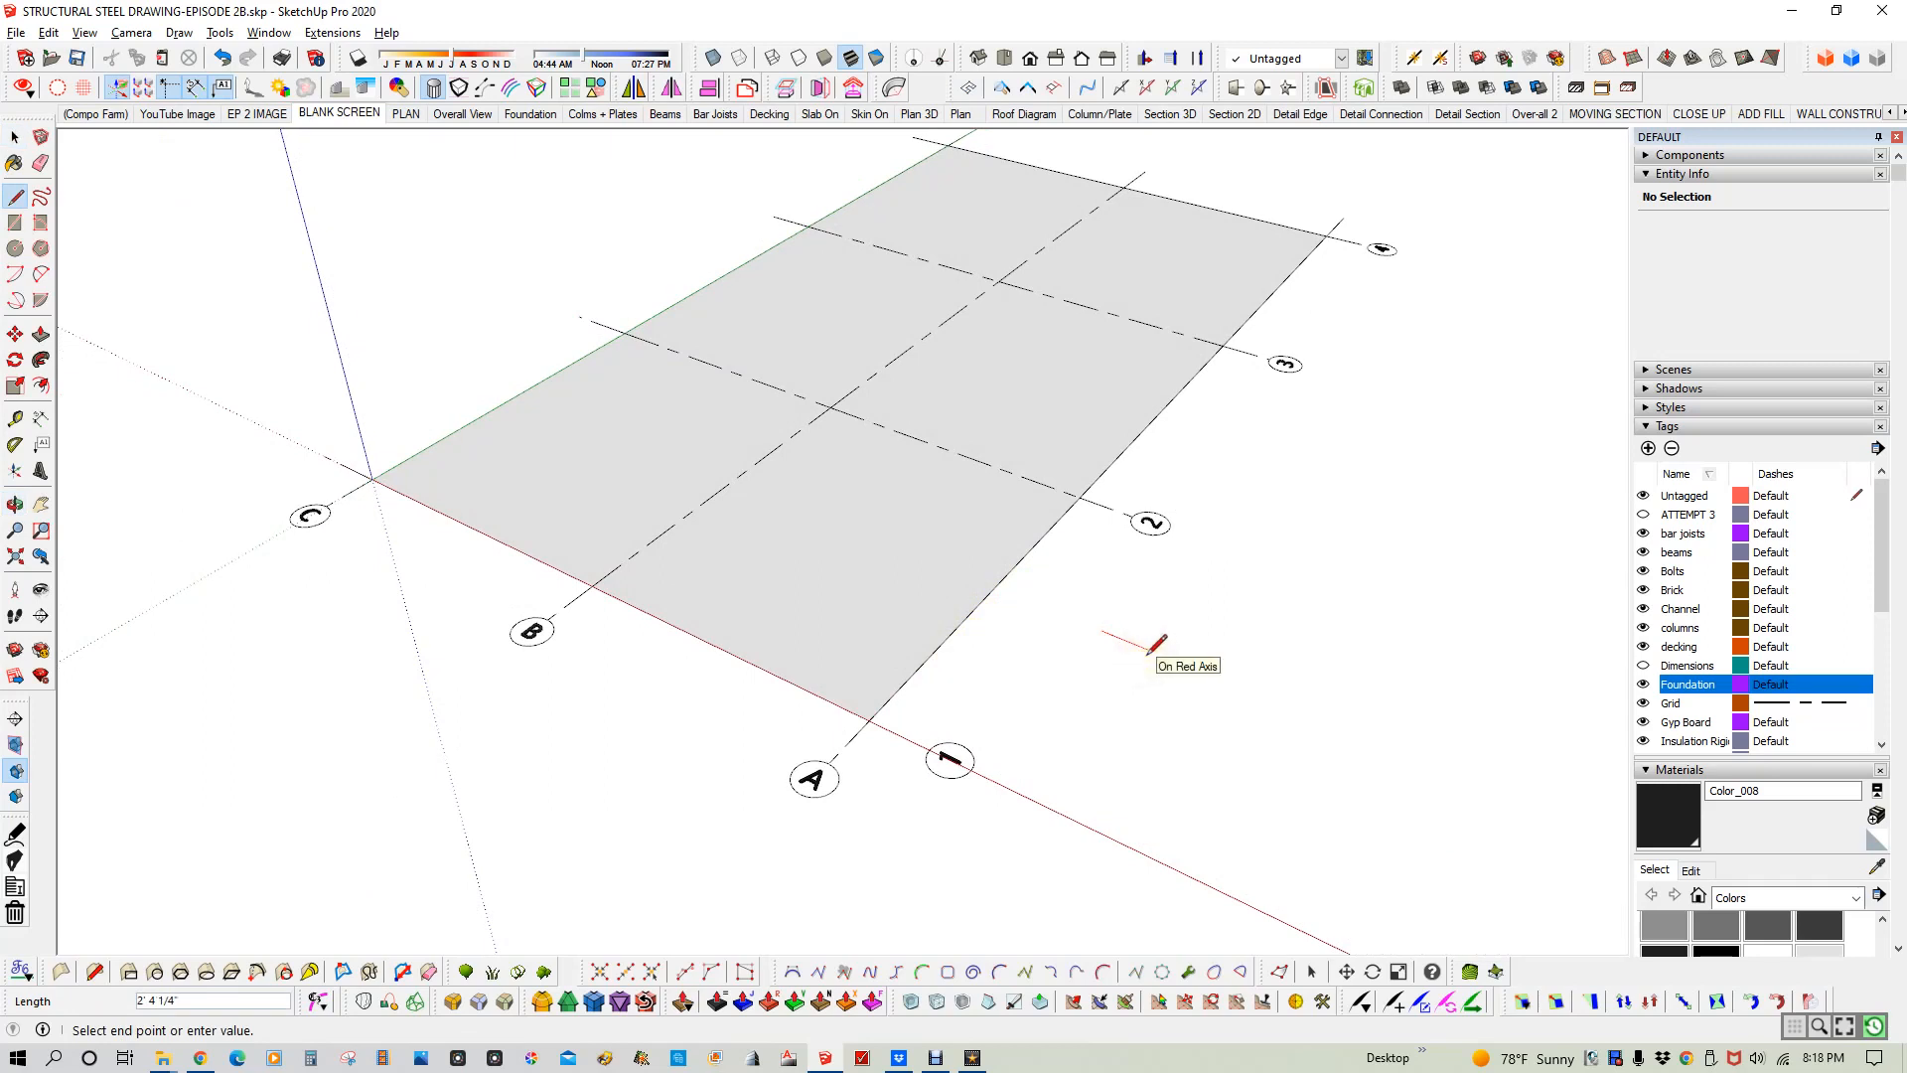
scroll(1157, 644, "up", 5)
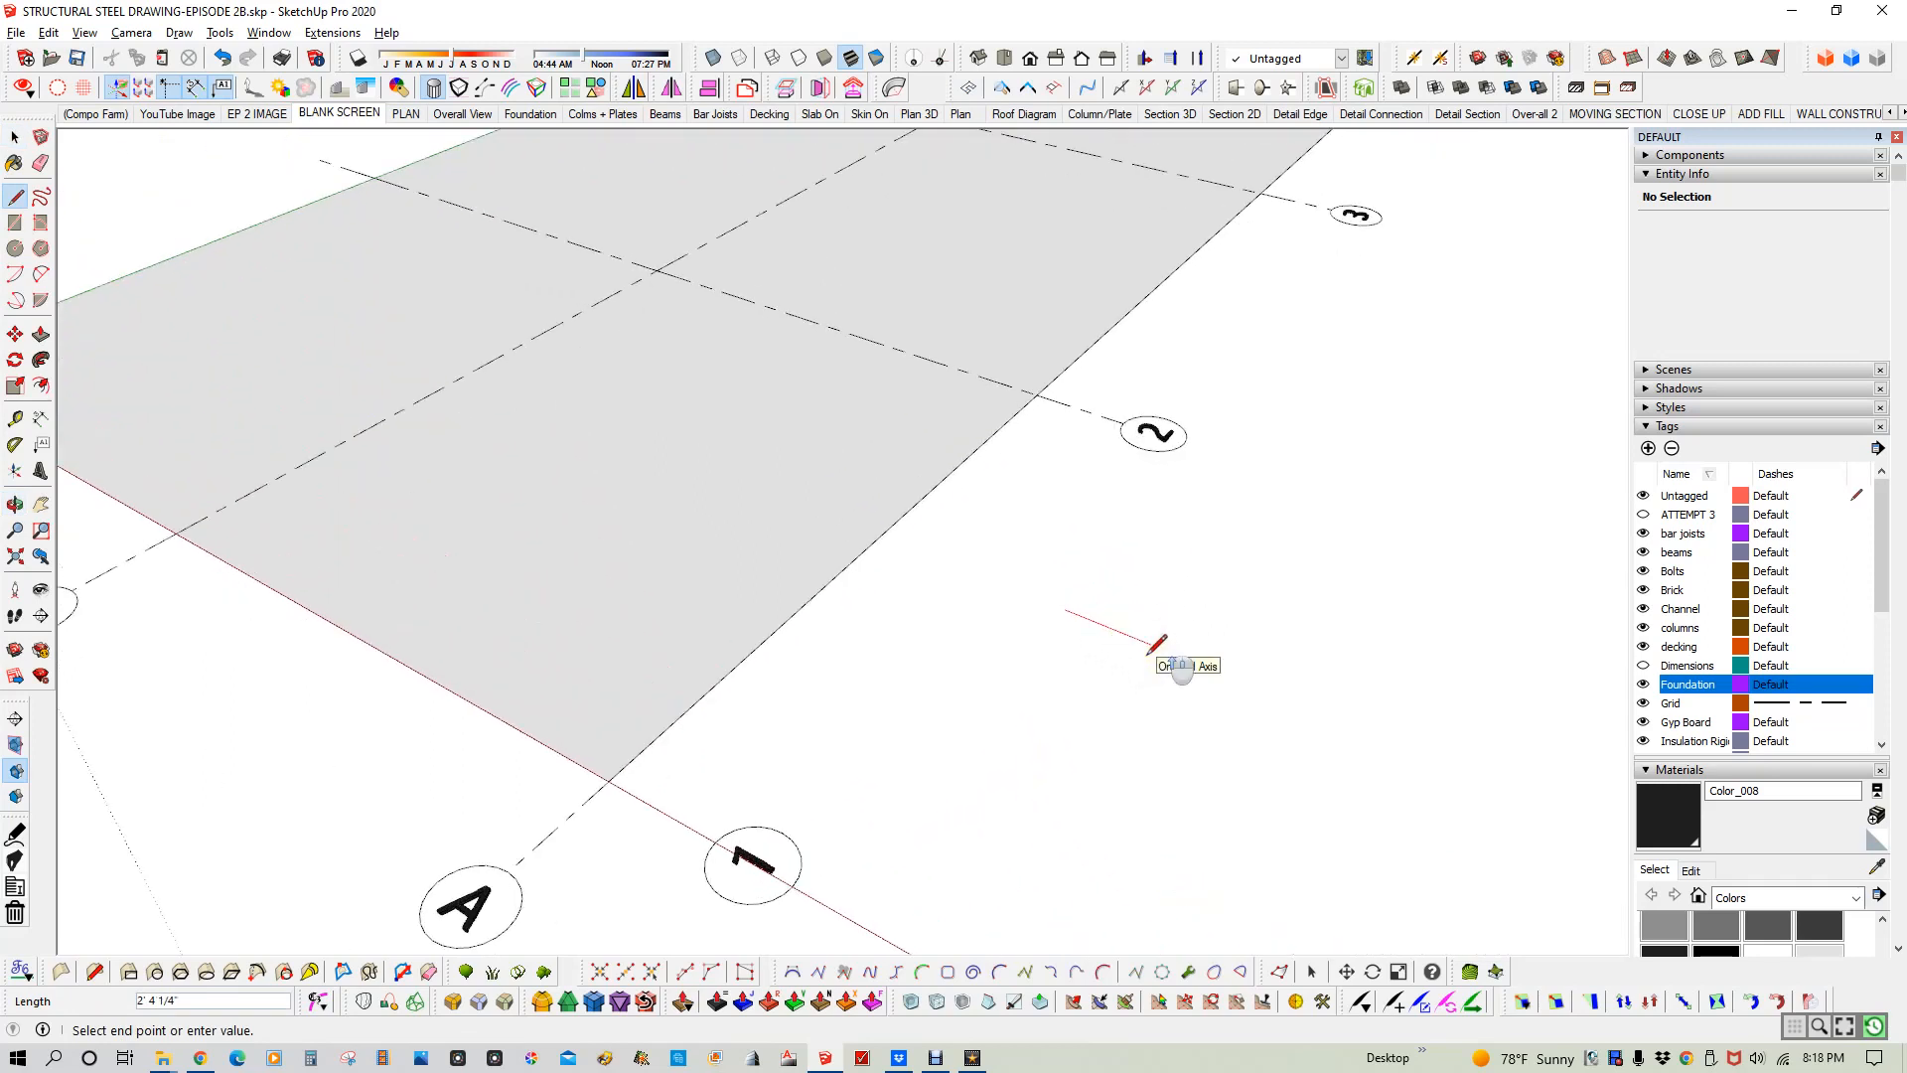
key("Return")
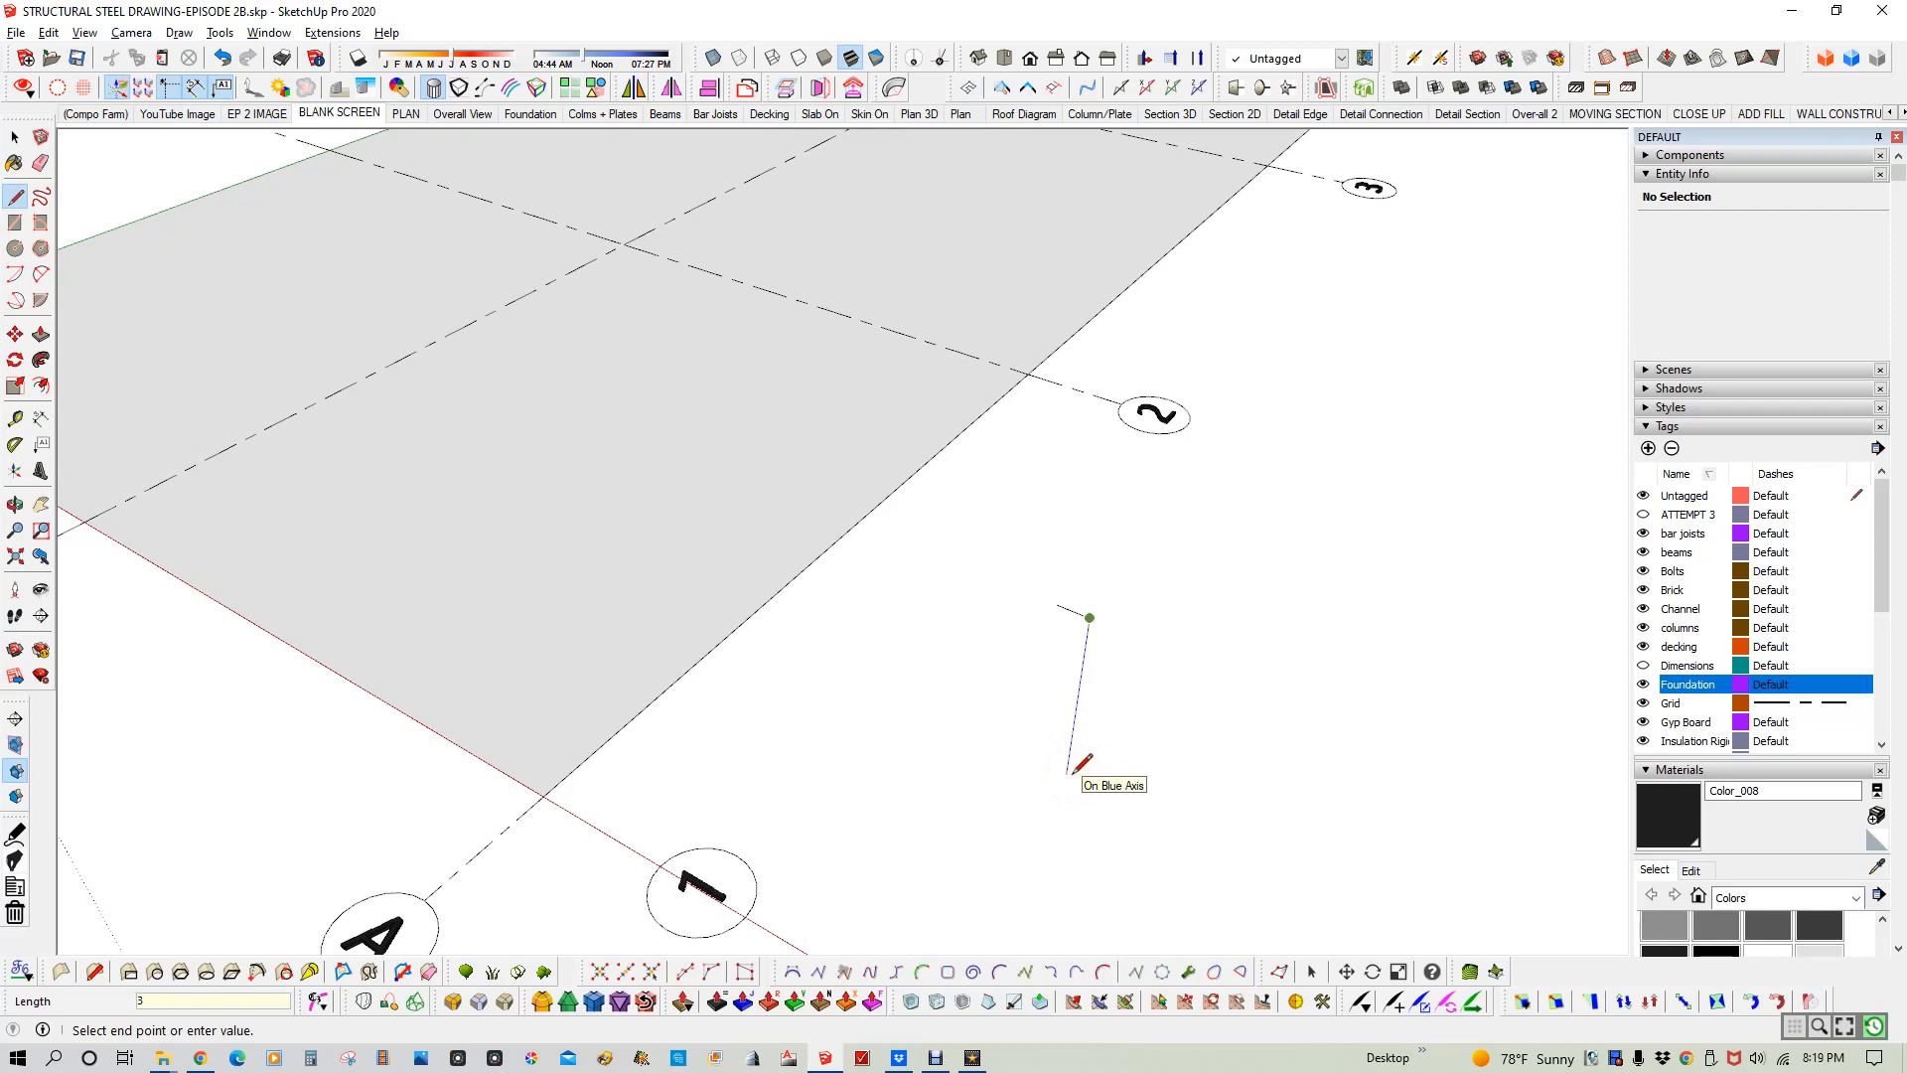
left_click(1090, 724)
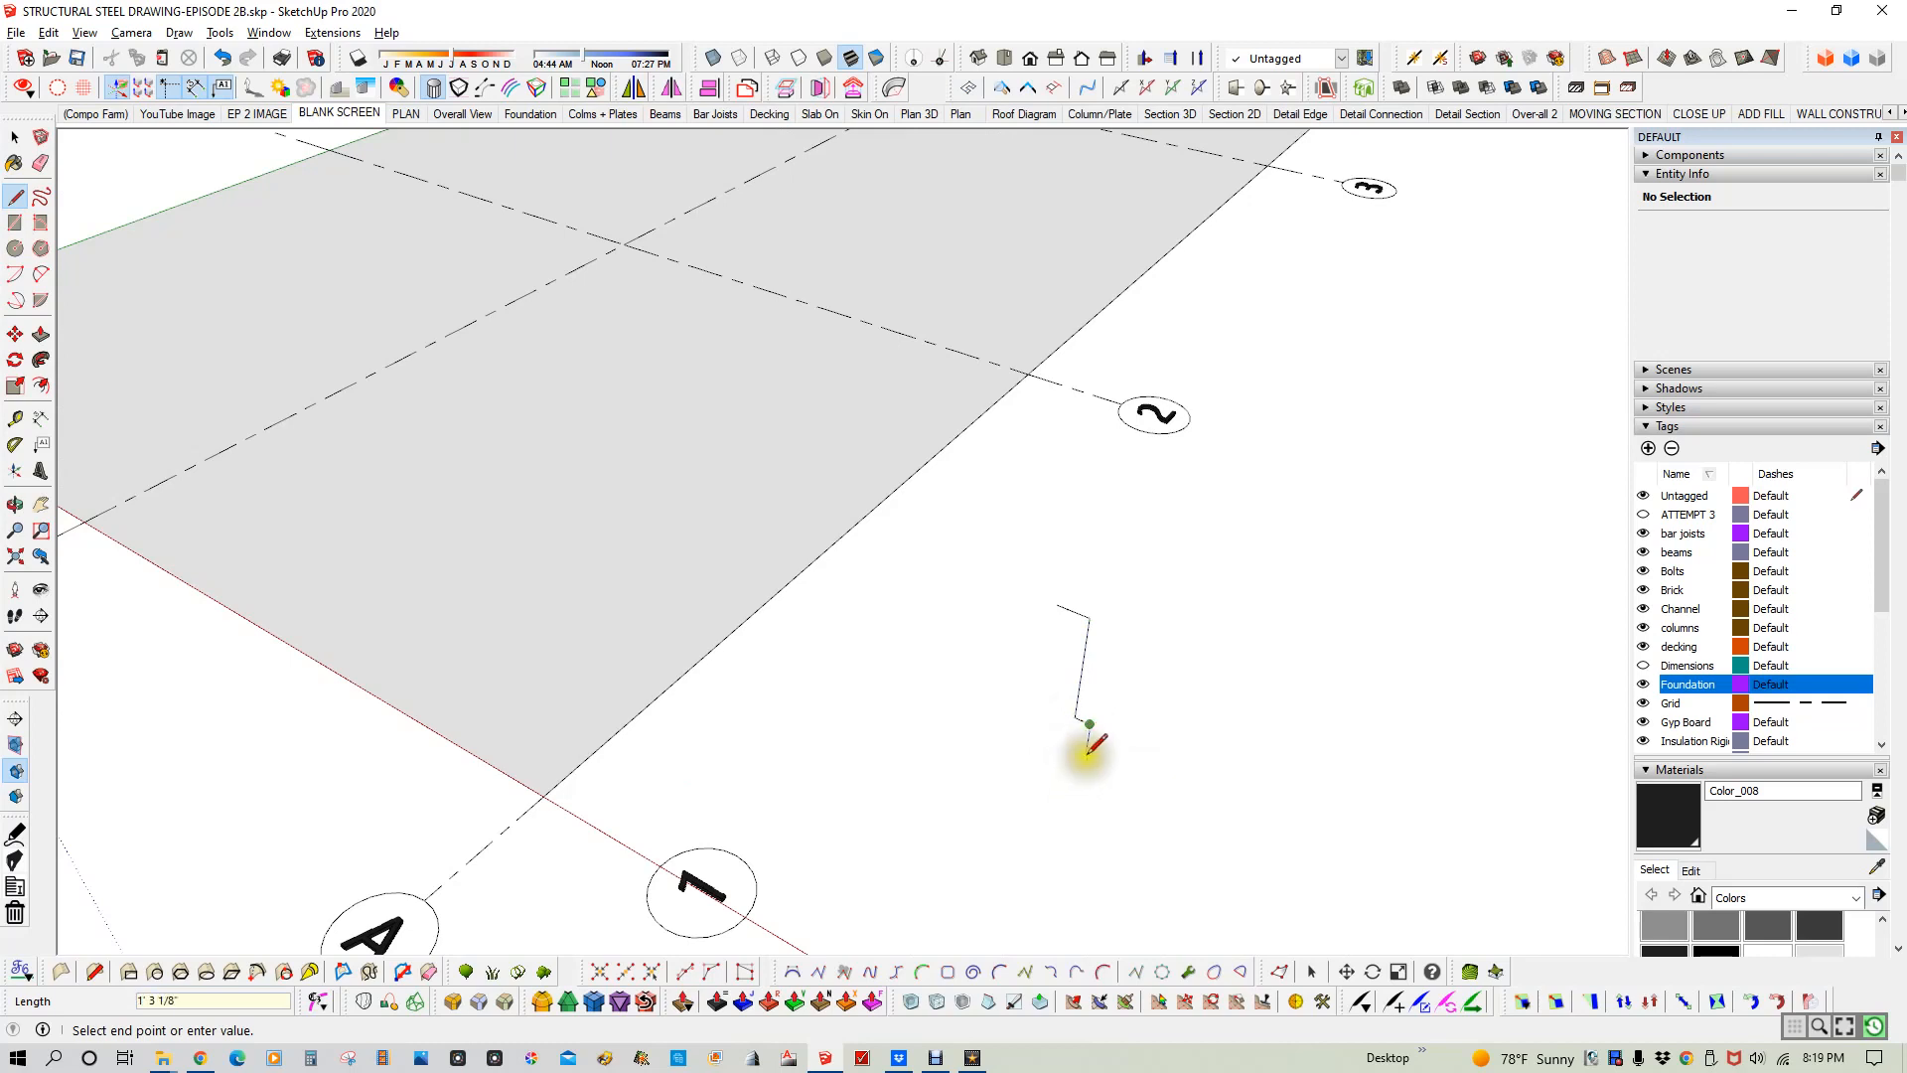
- Draw the 10" thick footing outline with its bottom and inner ledge, and close the foundation profile at the wall's top starting point
scroll(1087, 752, "up", 3)
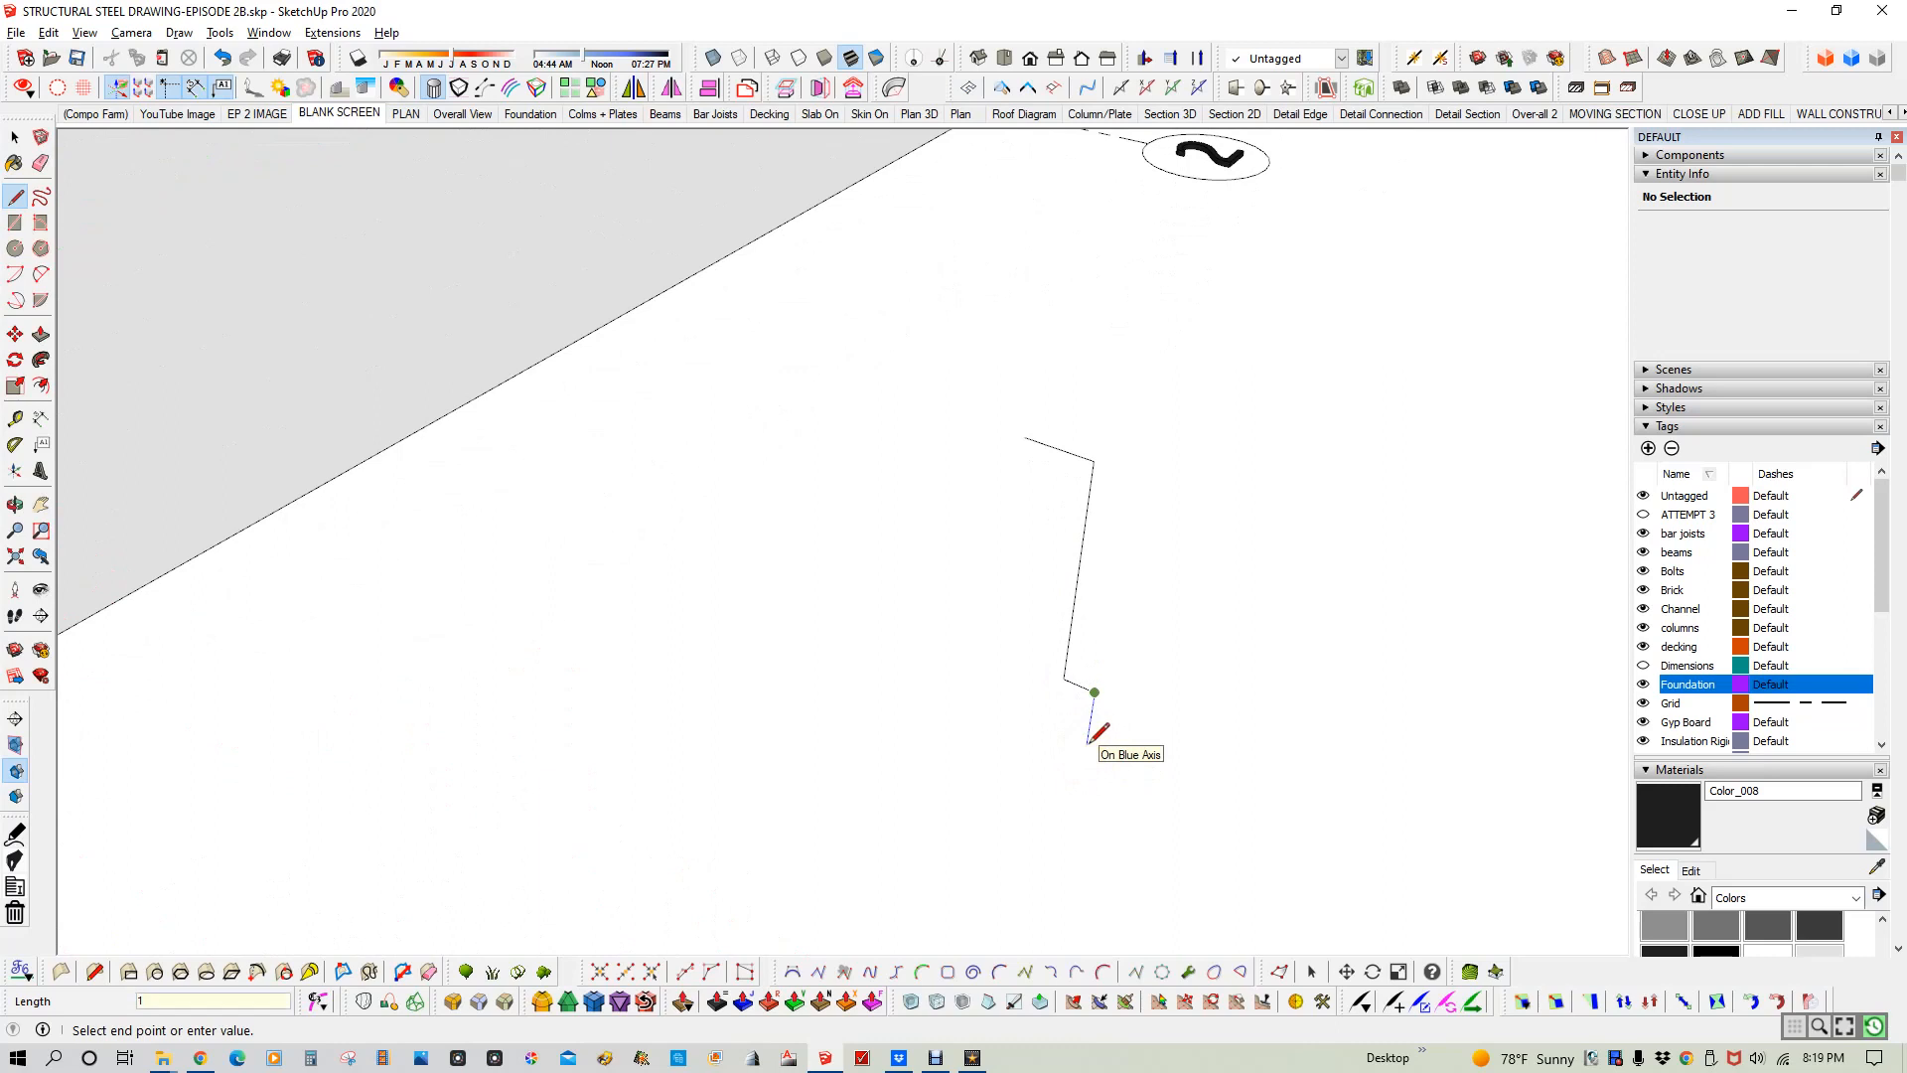
left_click(1088, 743)
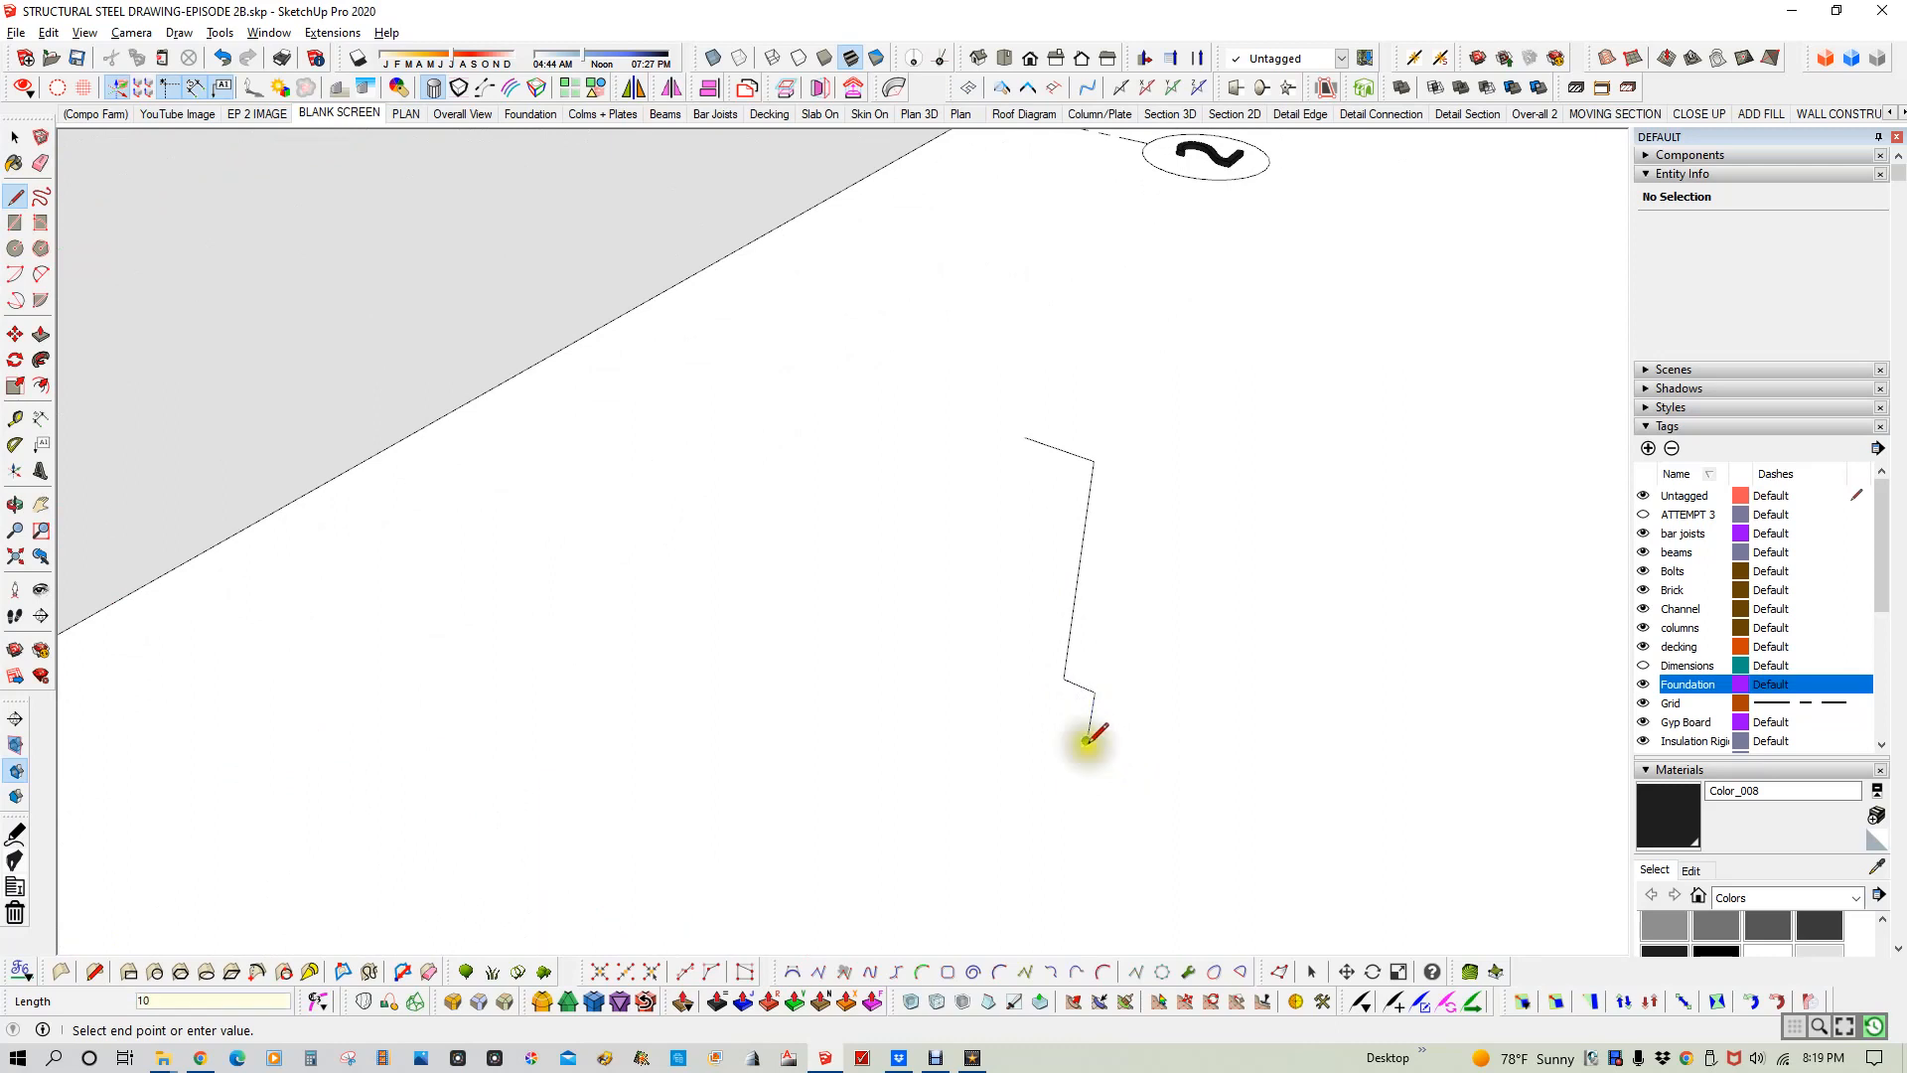
left_click(969, 689)
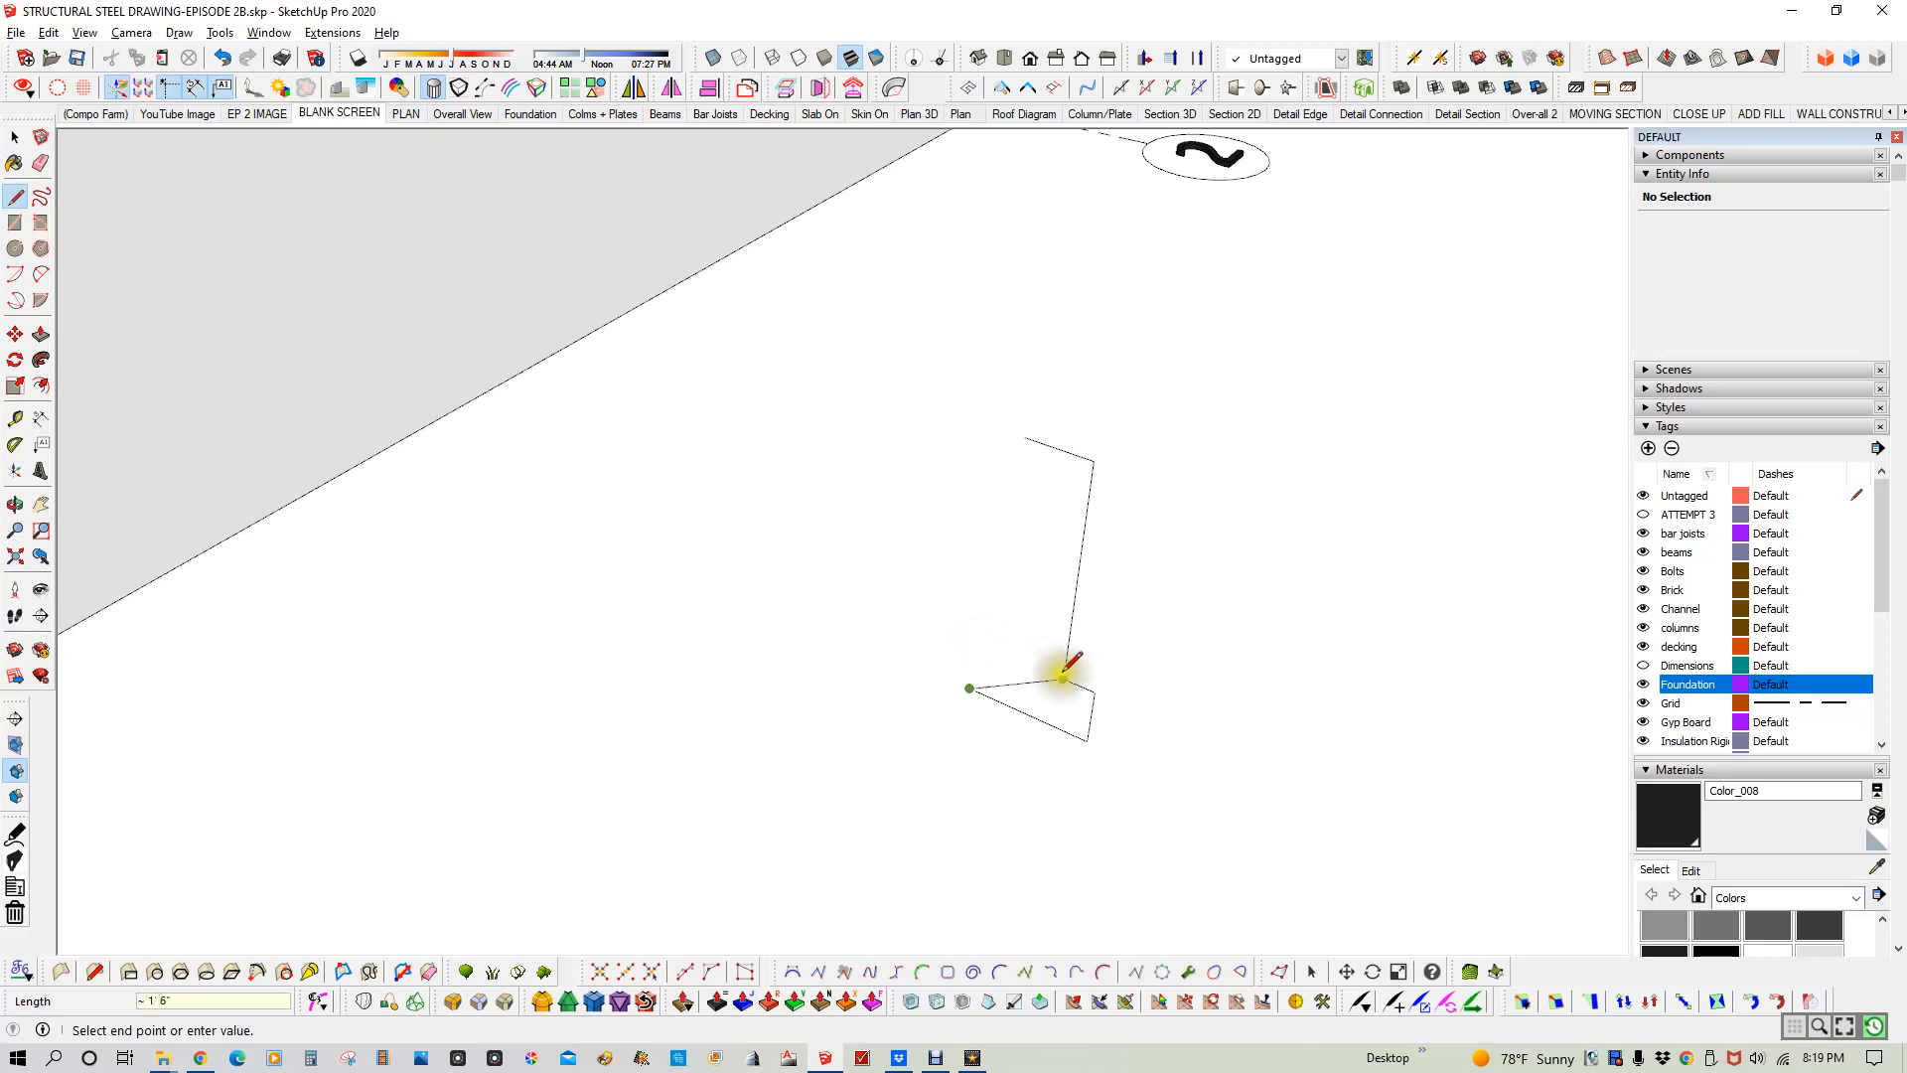
left_click(973, 637)
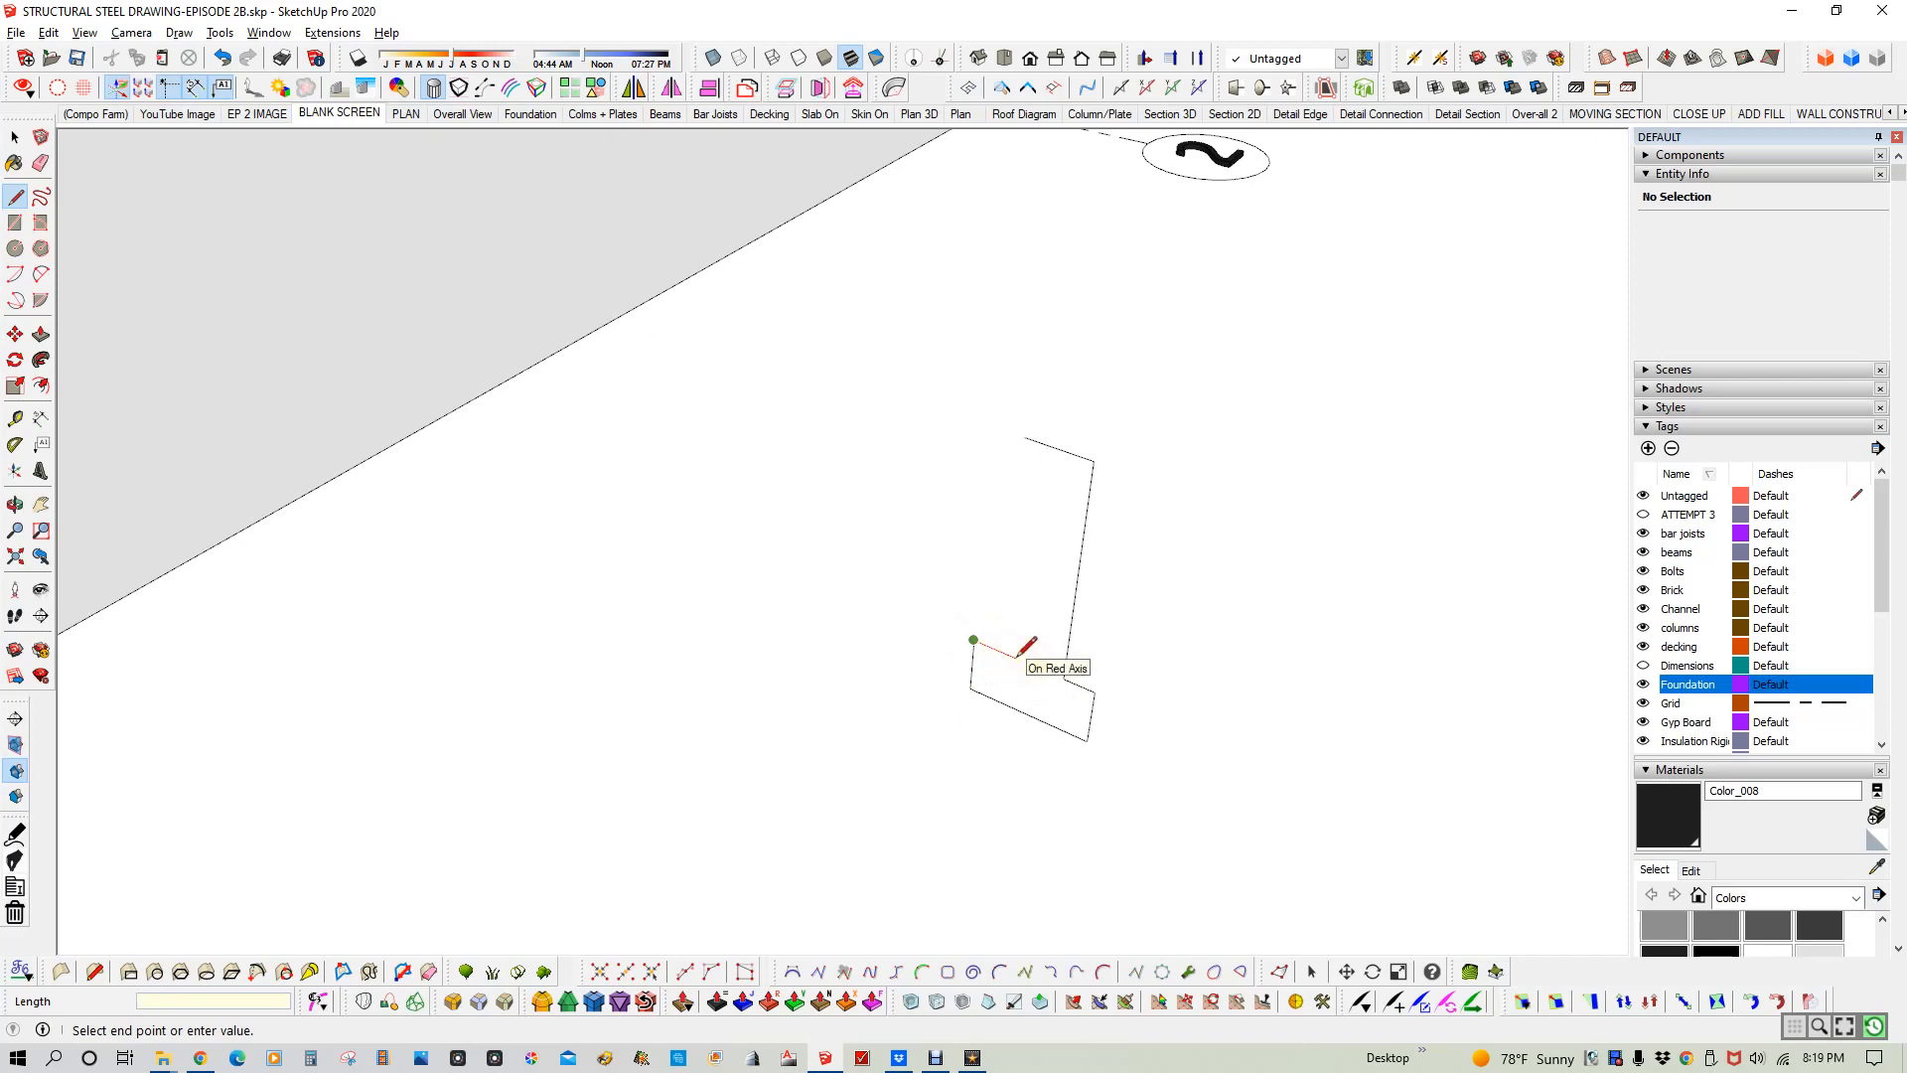
left_click(1003, 651)
left_click(1024, 437)
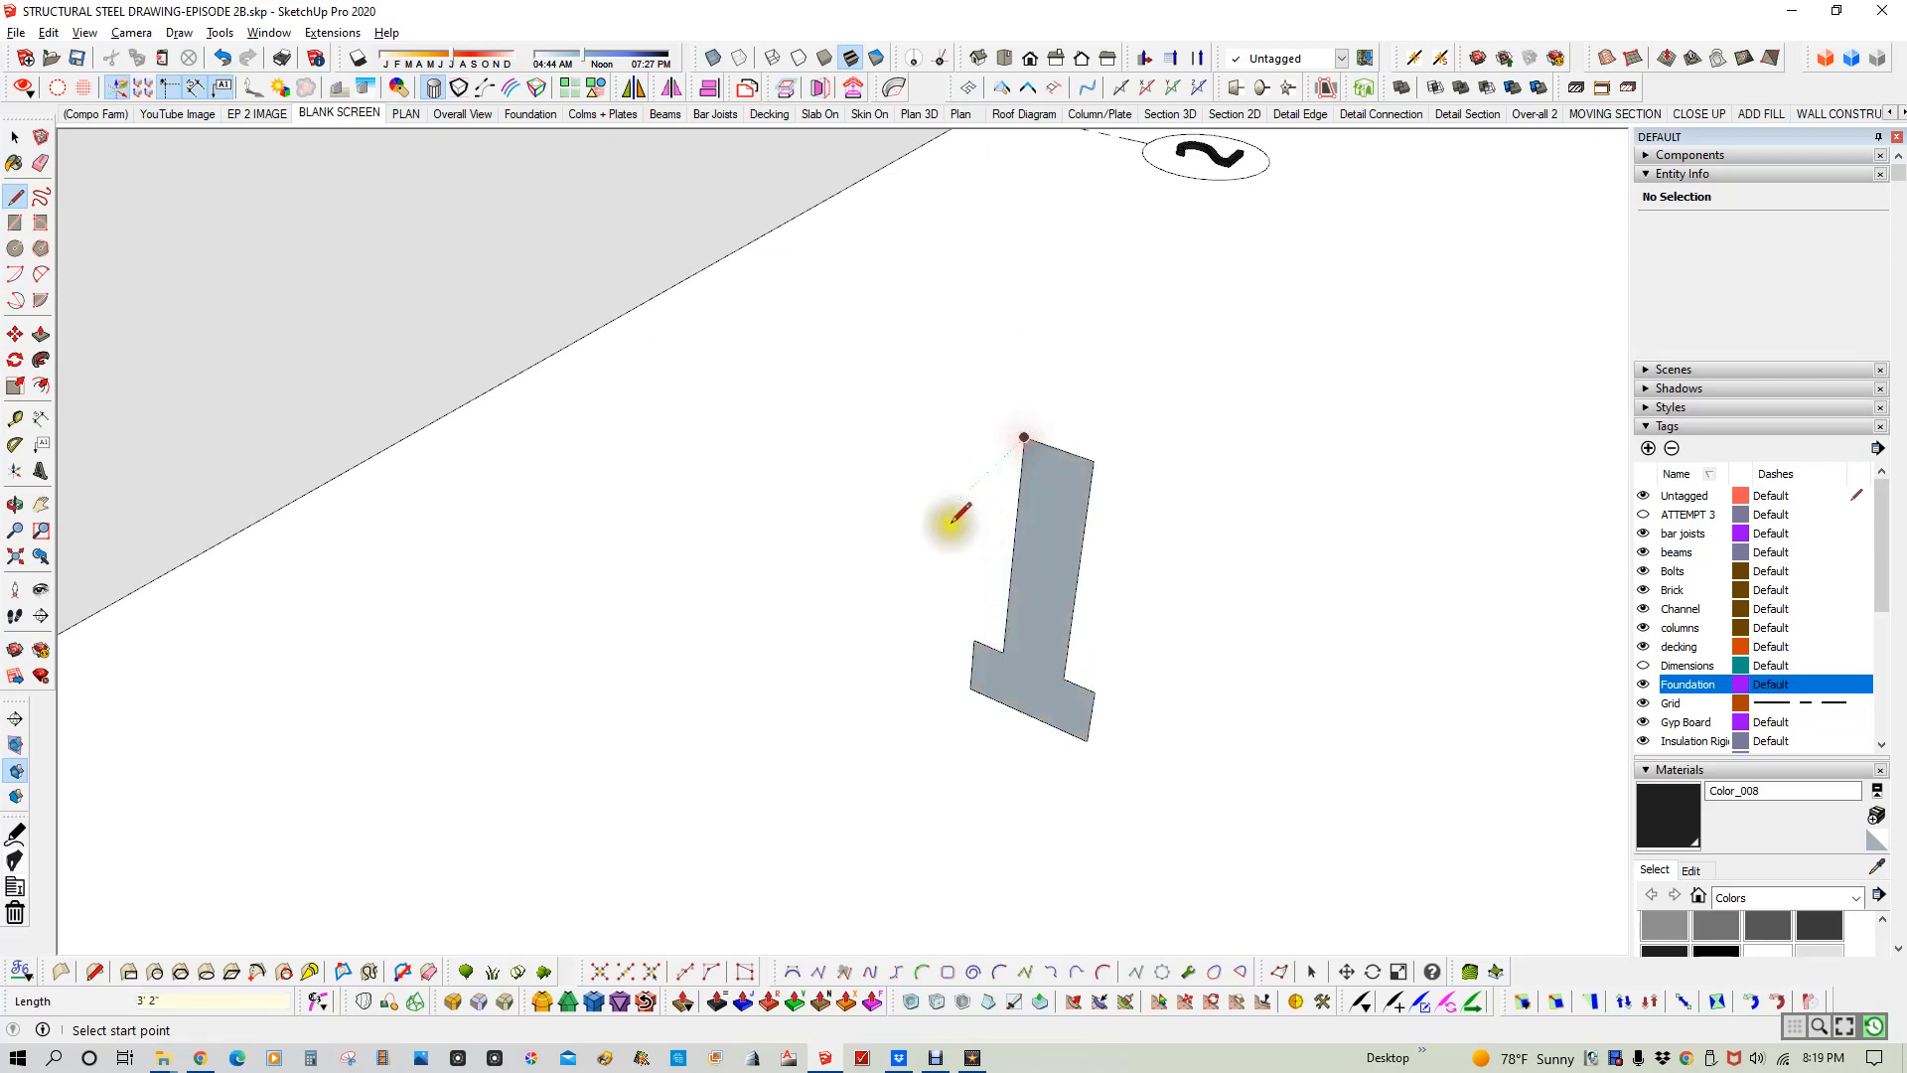
- Draw a line across the foundation profile where the wall meets the footing to divide it into two faces
middle_click(1016, 618)
middle_click_drag(1016, 621, 1142, 433)
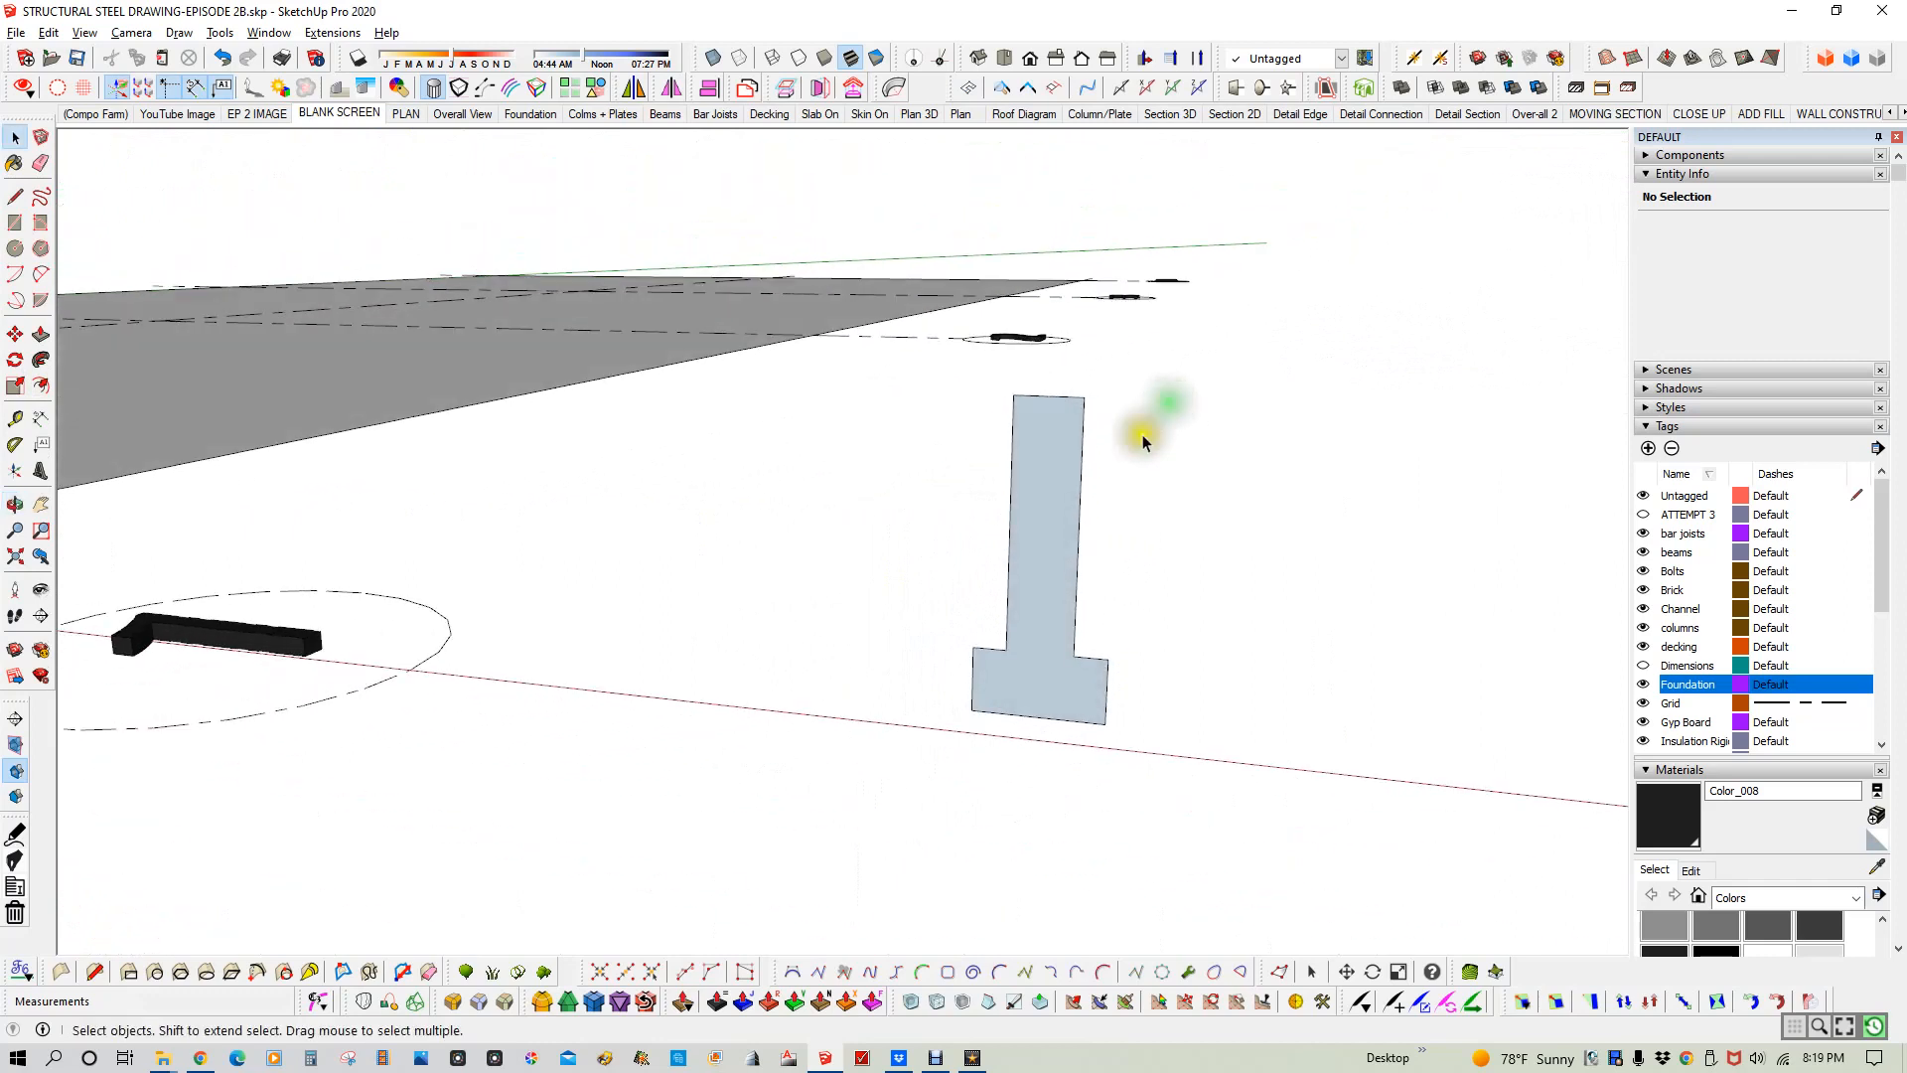
scroll(1040, 651, "up", 2)
left_click(1040, 666)
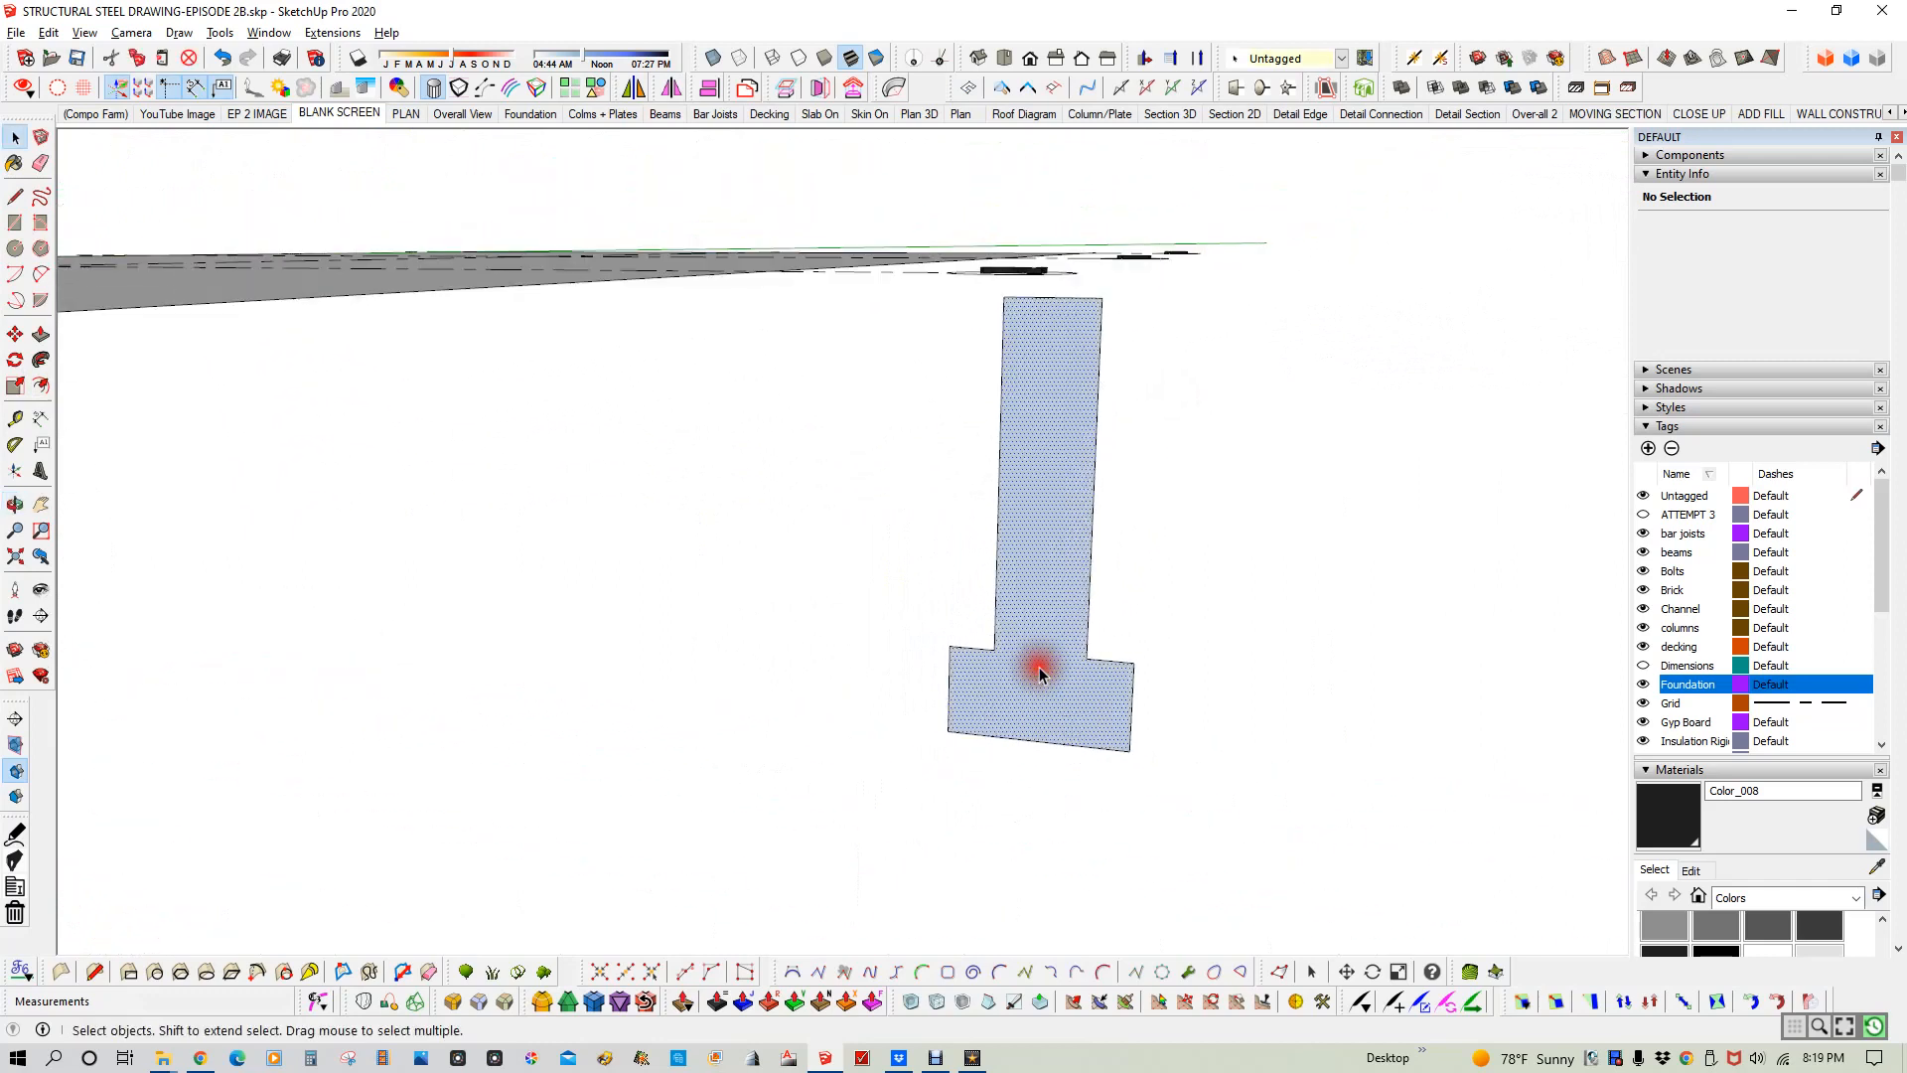
key("l")
left_click(1087, 657)
left_click(994, 649)
key("space")
left_click(1168, 675)
- Delete the dividing line between wall and footing to merge the profile into a single face
scroll(1162, 641, "down", 4)
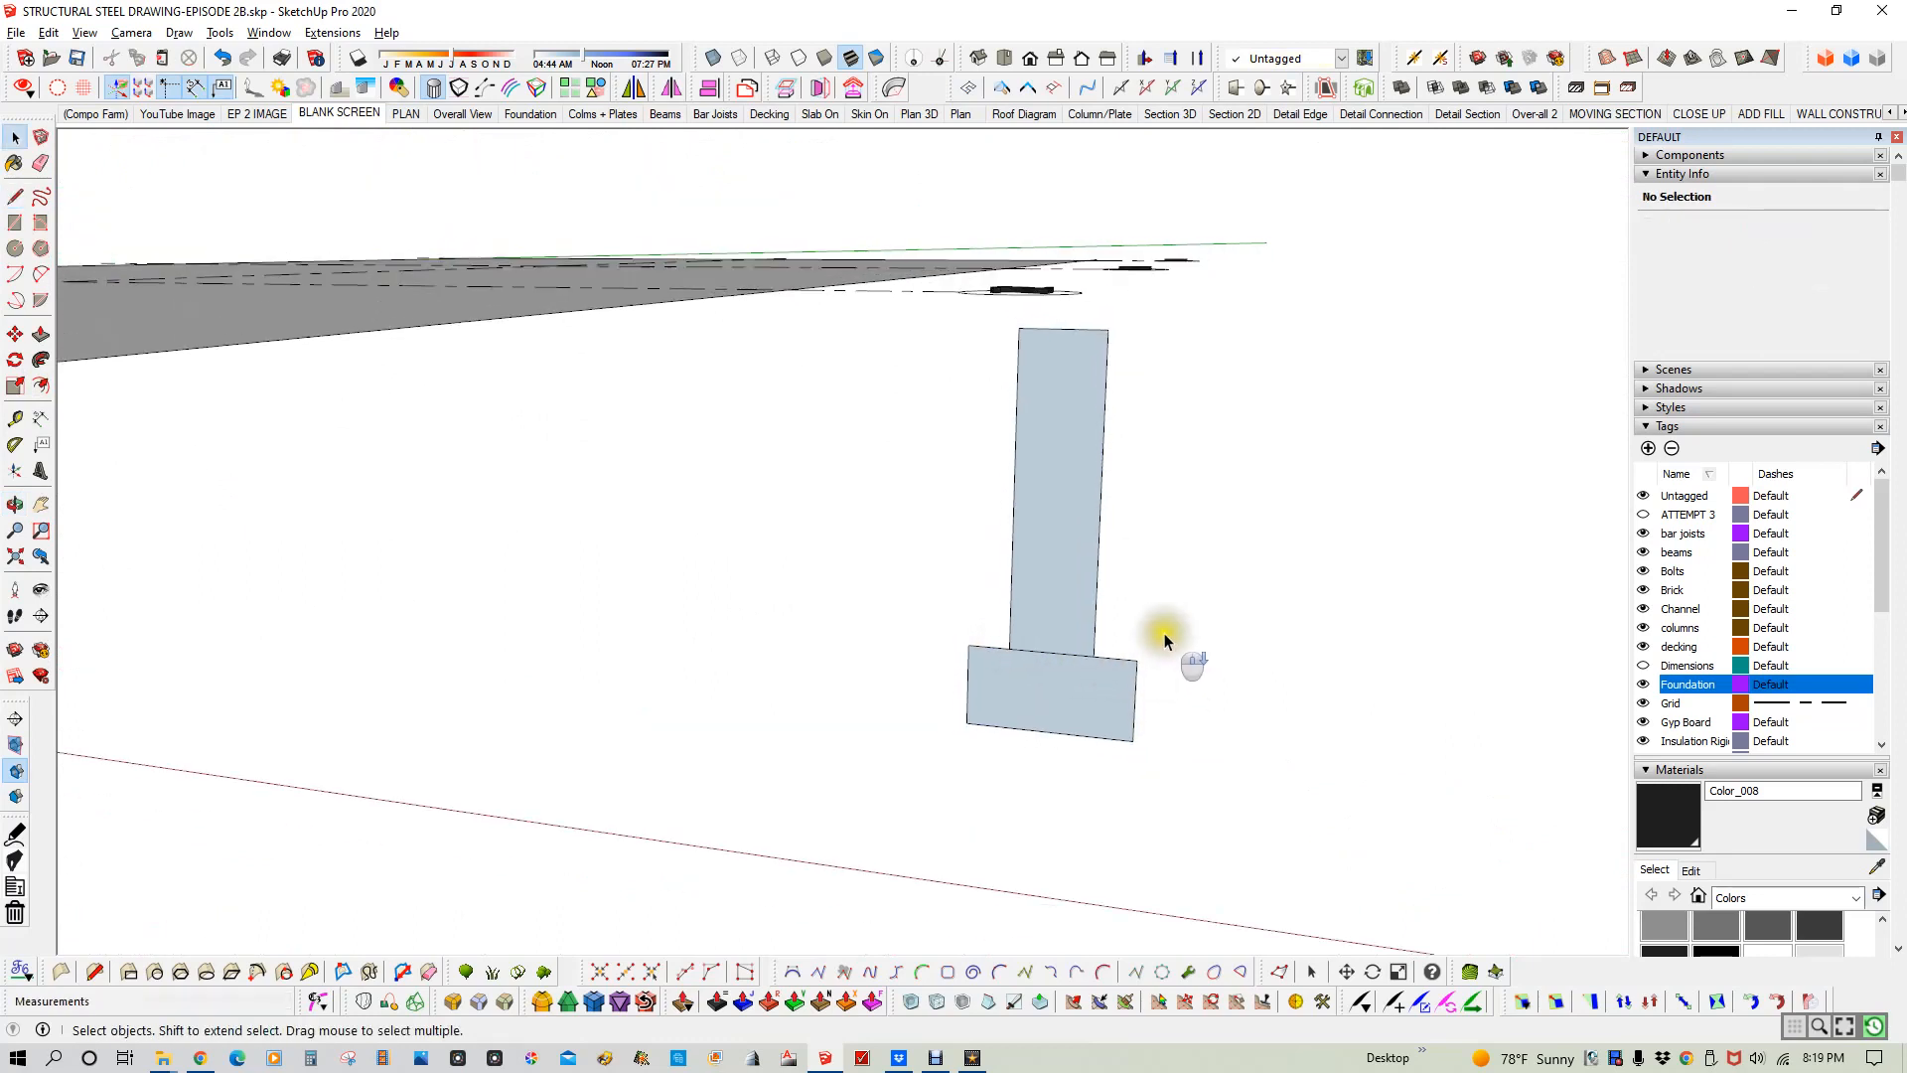
scroll(1148, 633, "down", 1)
middle_click_drag(1140, 629, 1093, 664)
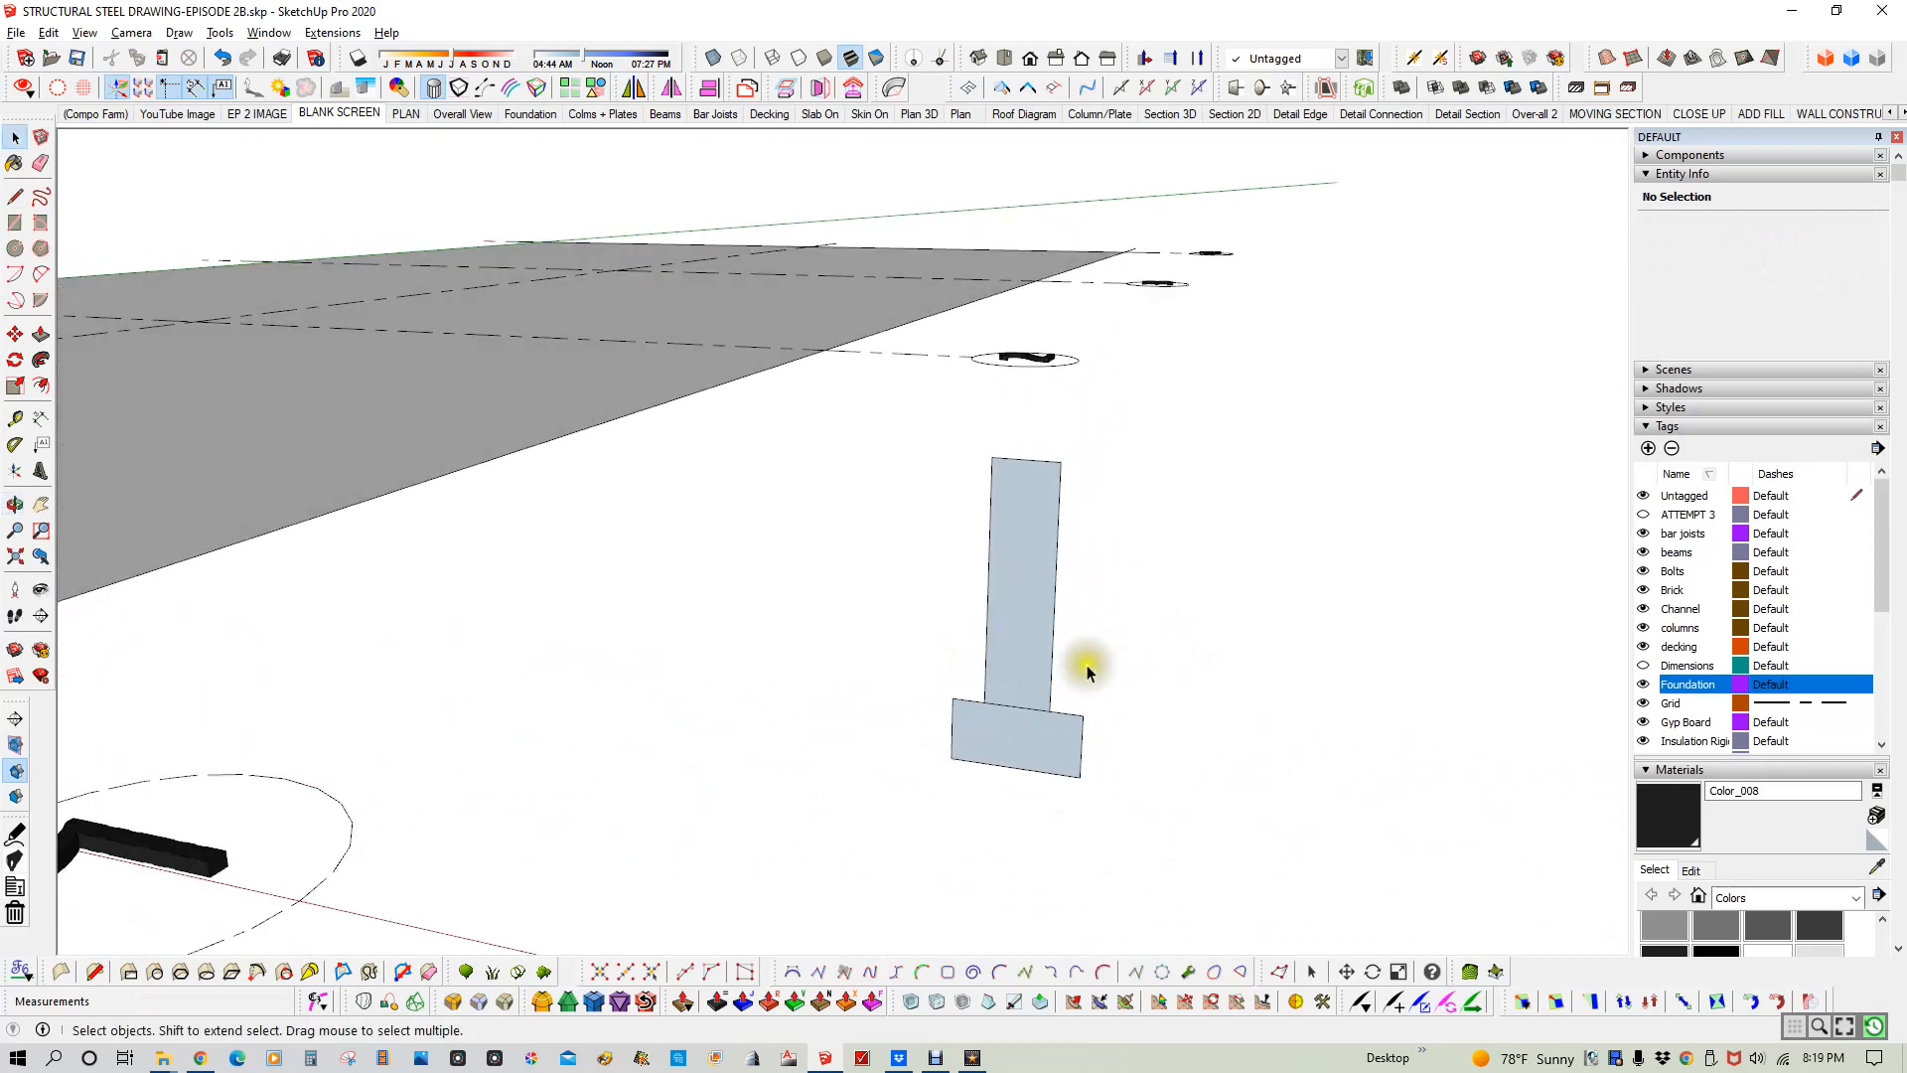
left_click(1027, 710)
key("Delete")
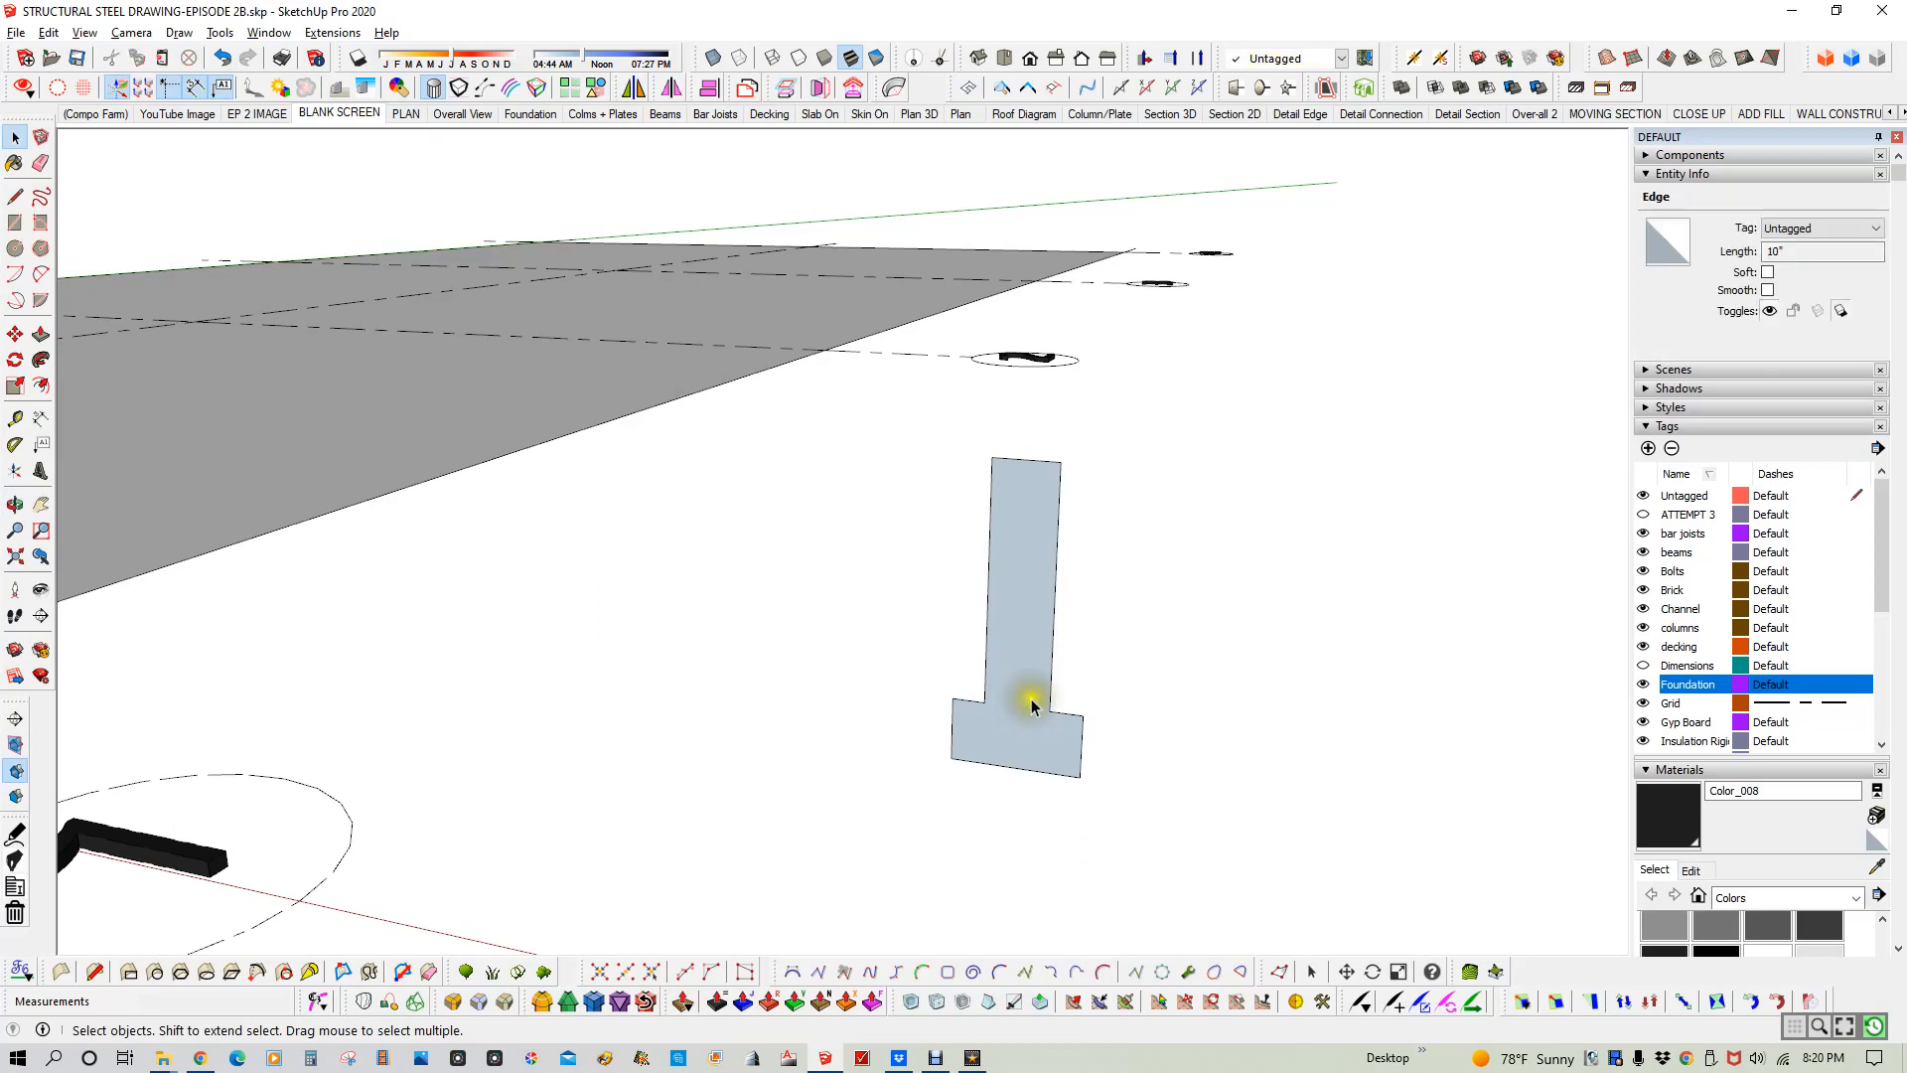
- Group the whole foundation profile, face and bounding edges together
scroll(1034, 670, "down", 4)
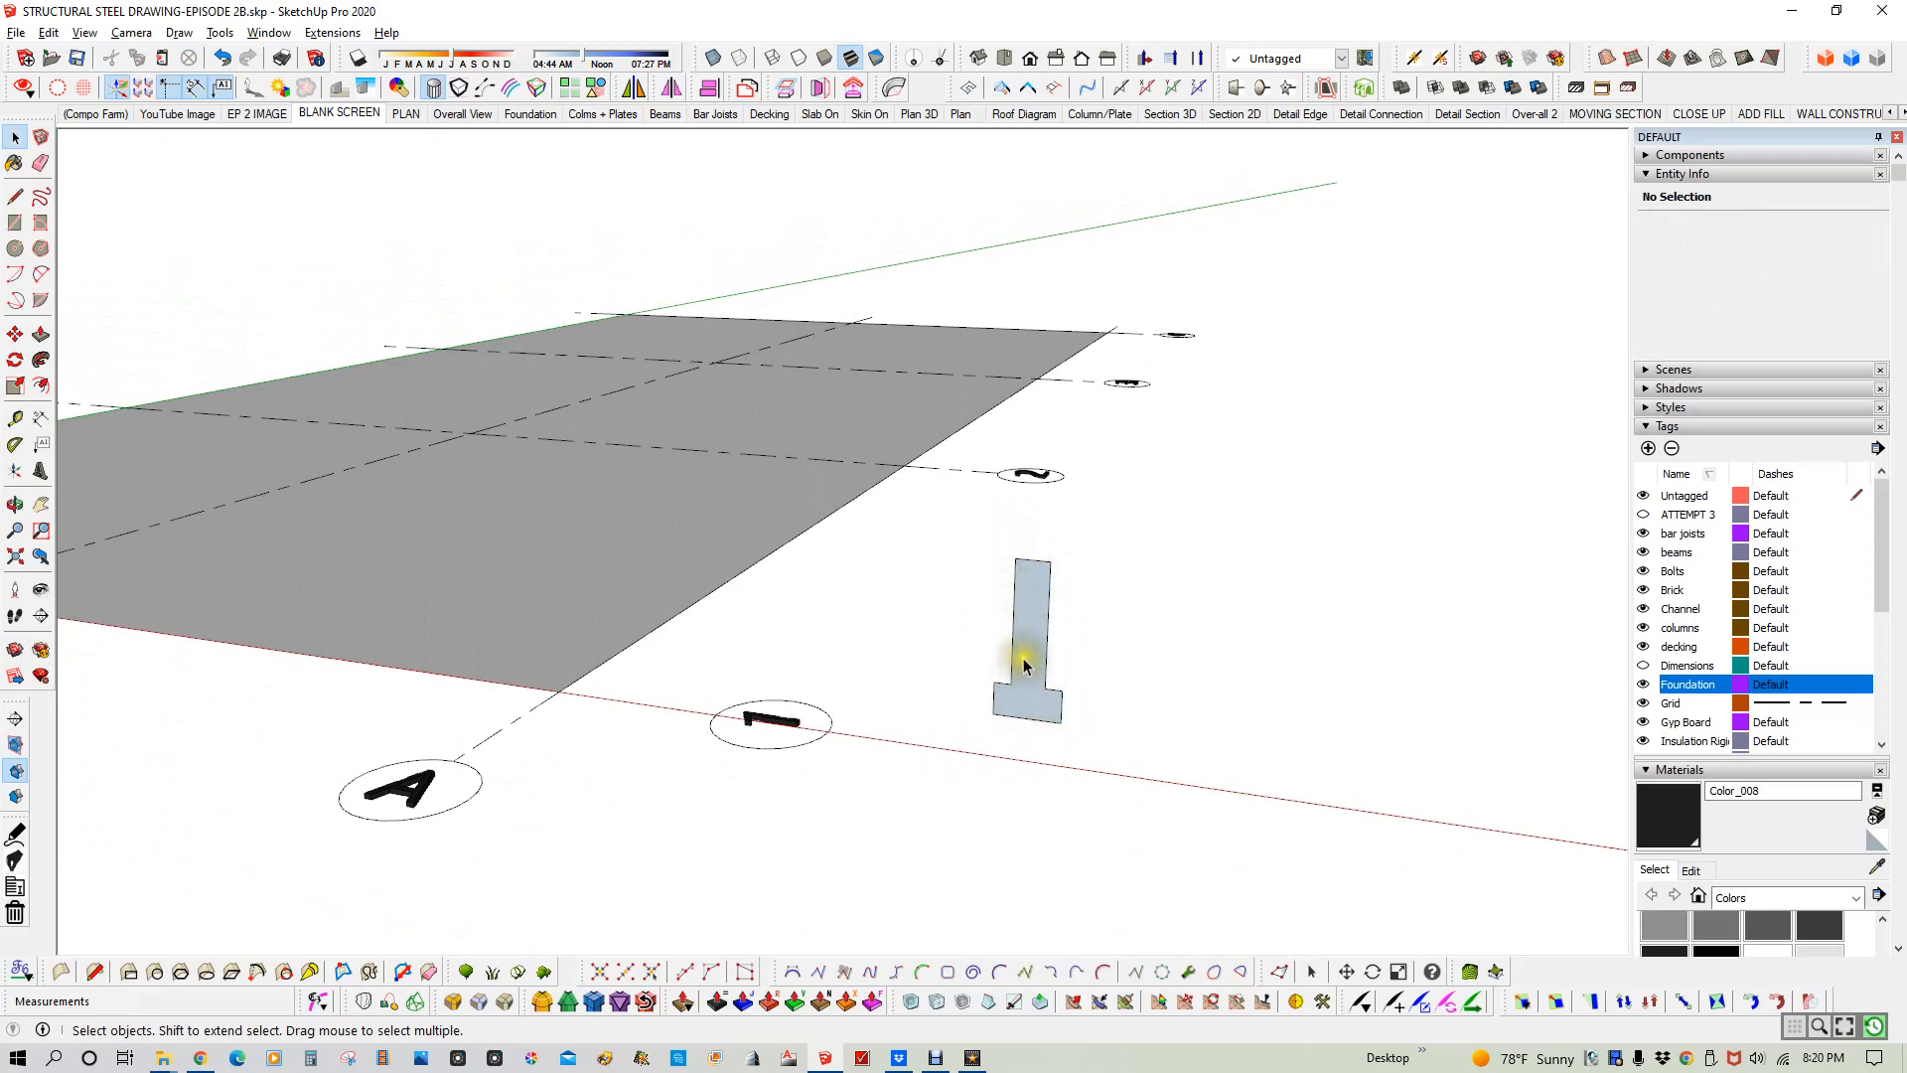
double_click(1029, 652)
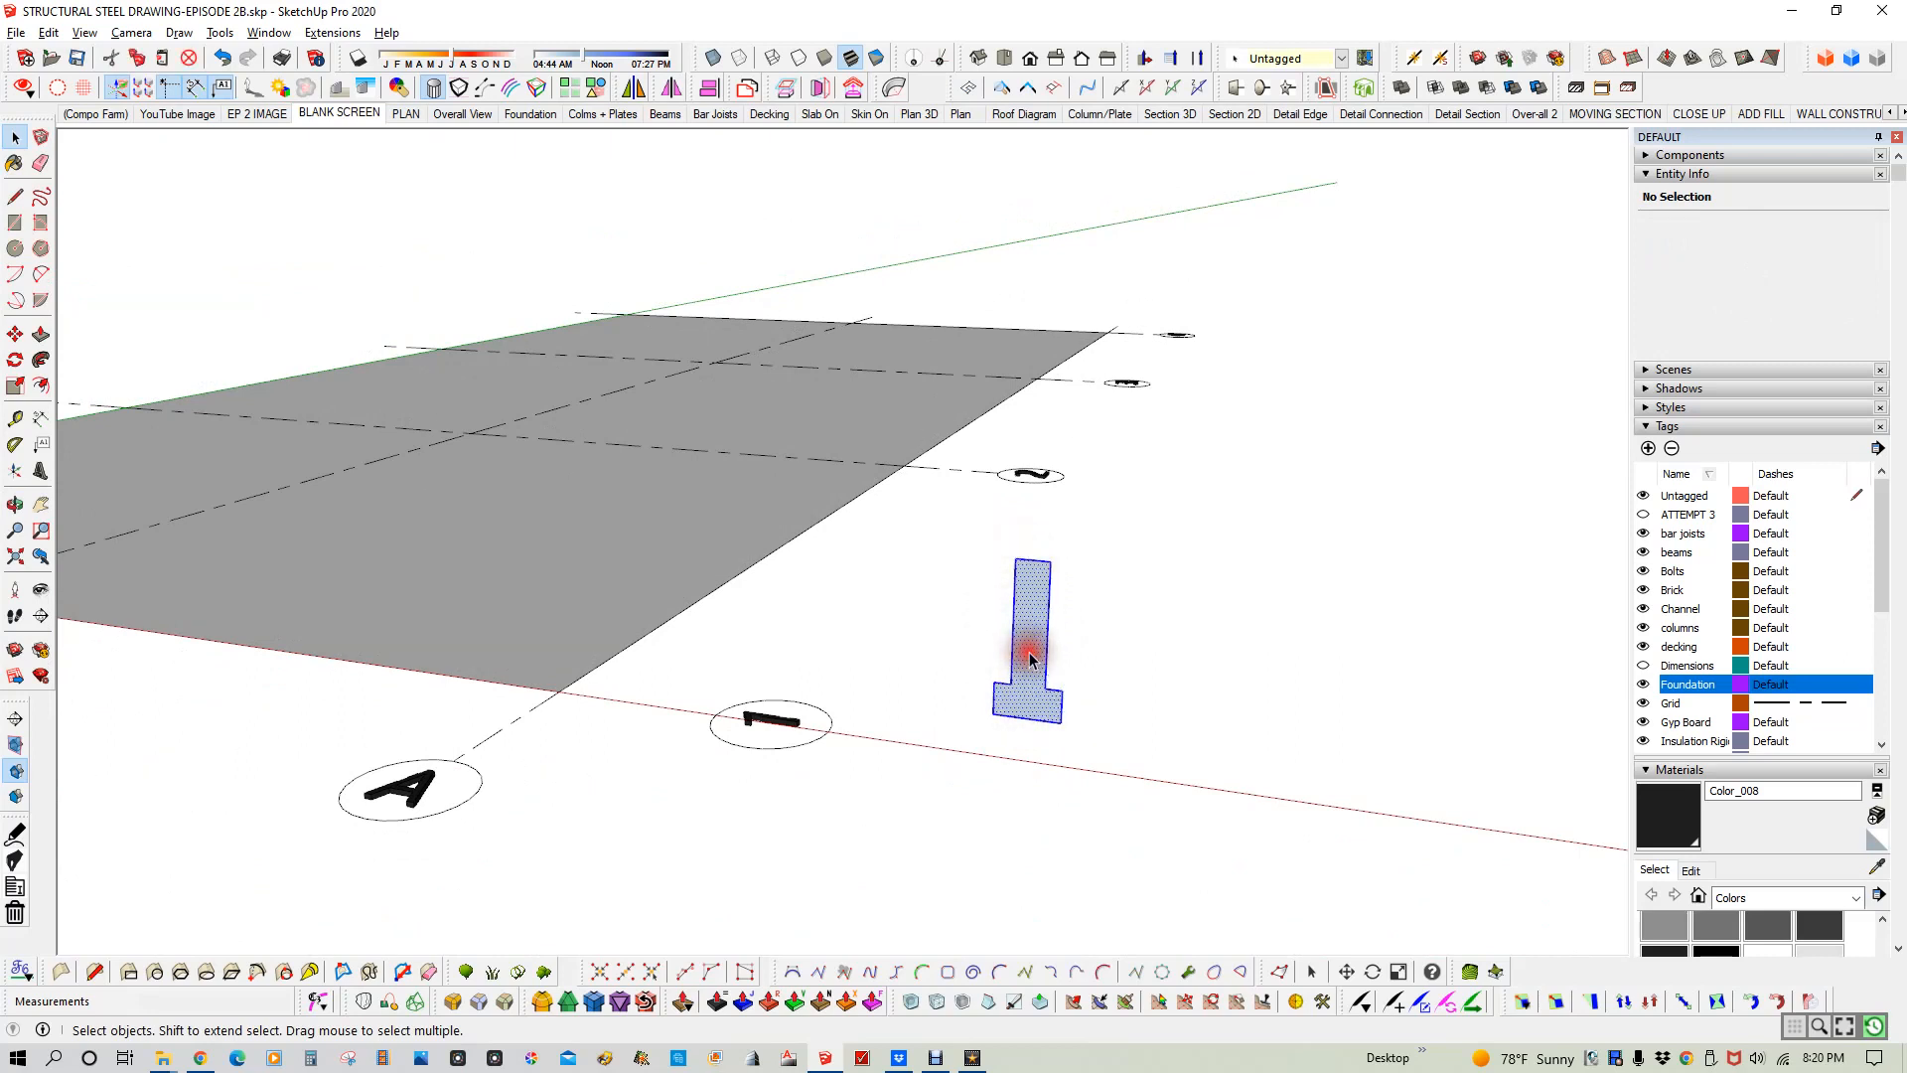
right_click(1028, 651)
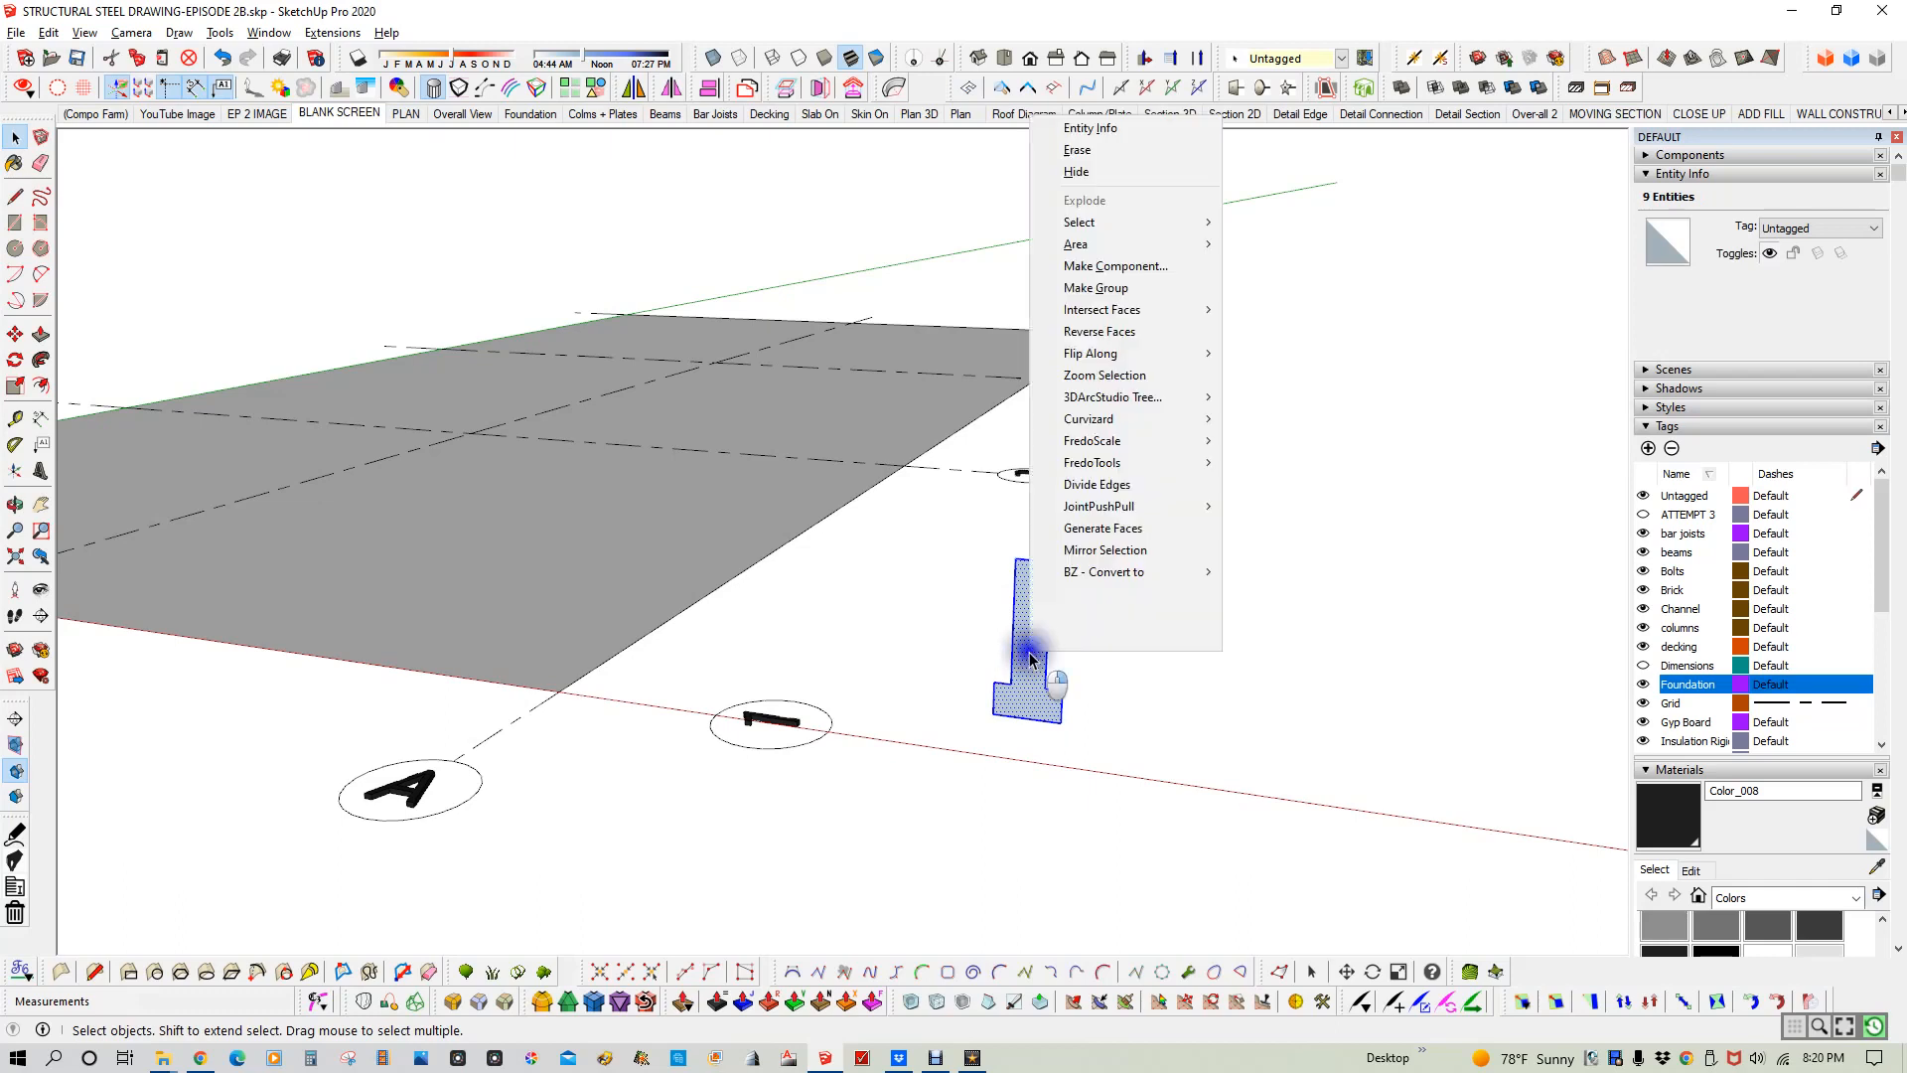
left_click(1068, 297)
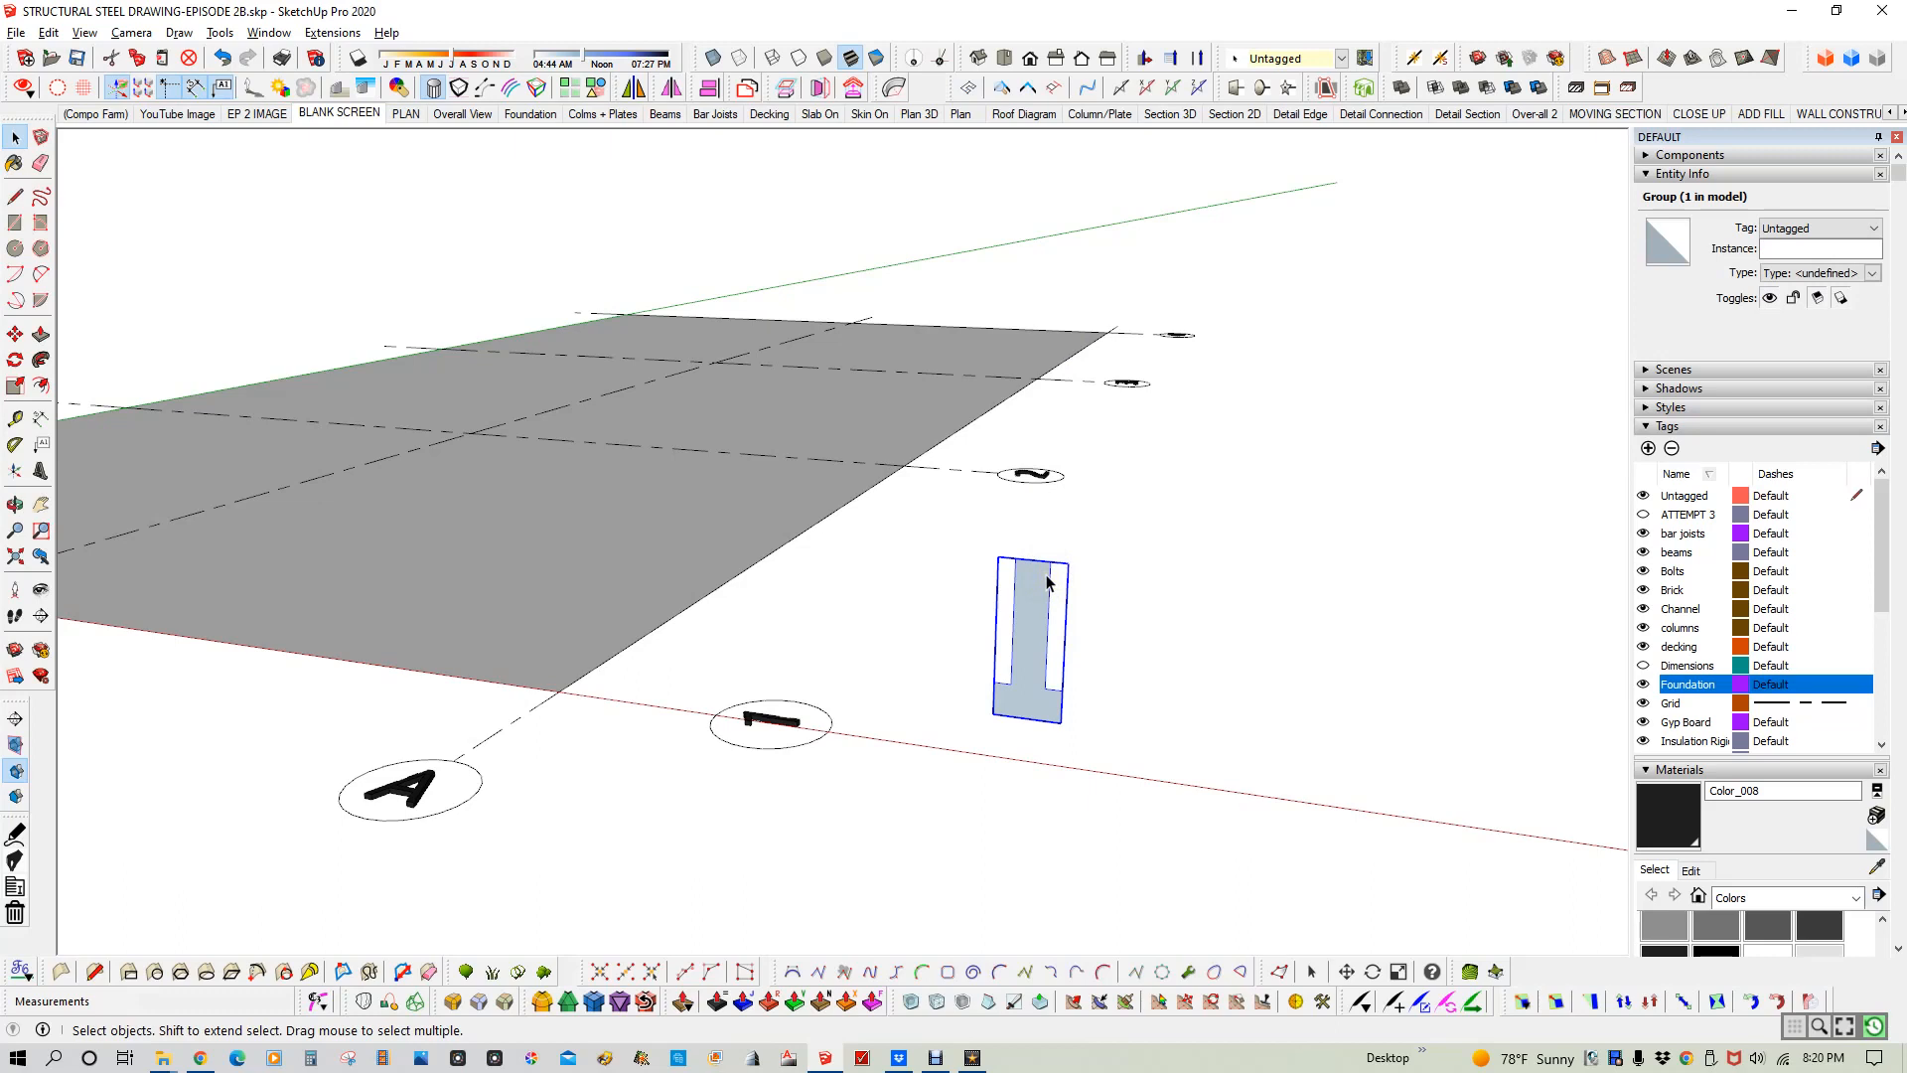
- Move the profile group by its top edge's midpoint onto the footprint's gridline A edge, between gridlines 1 and 2
scroll(1048, 583, "up", 1)
key("m")
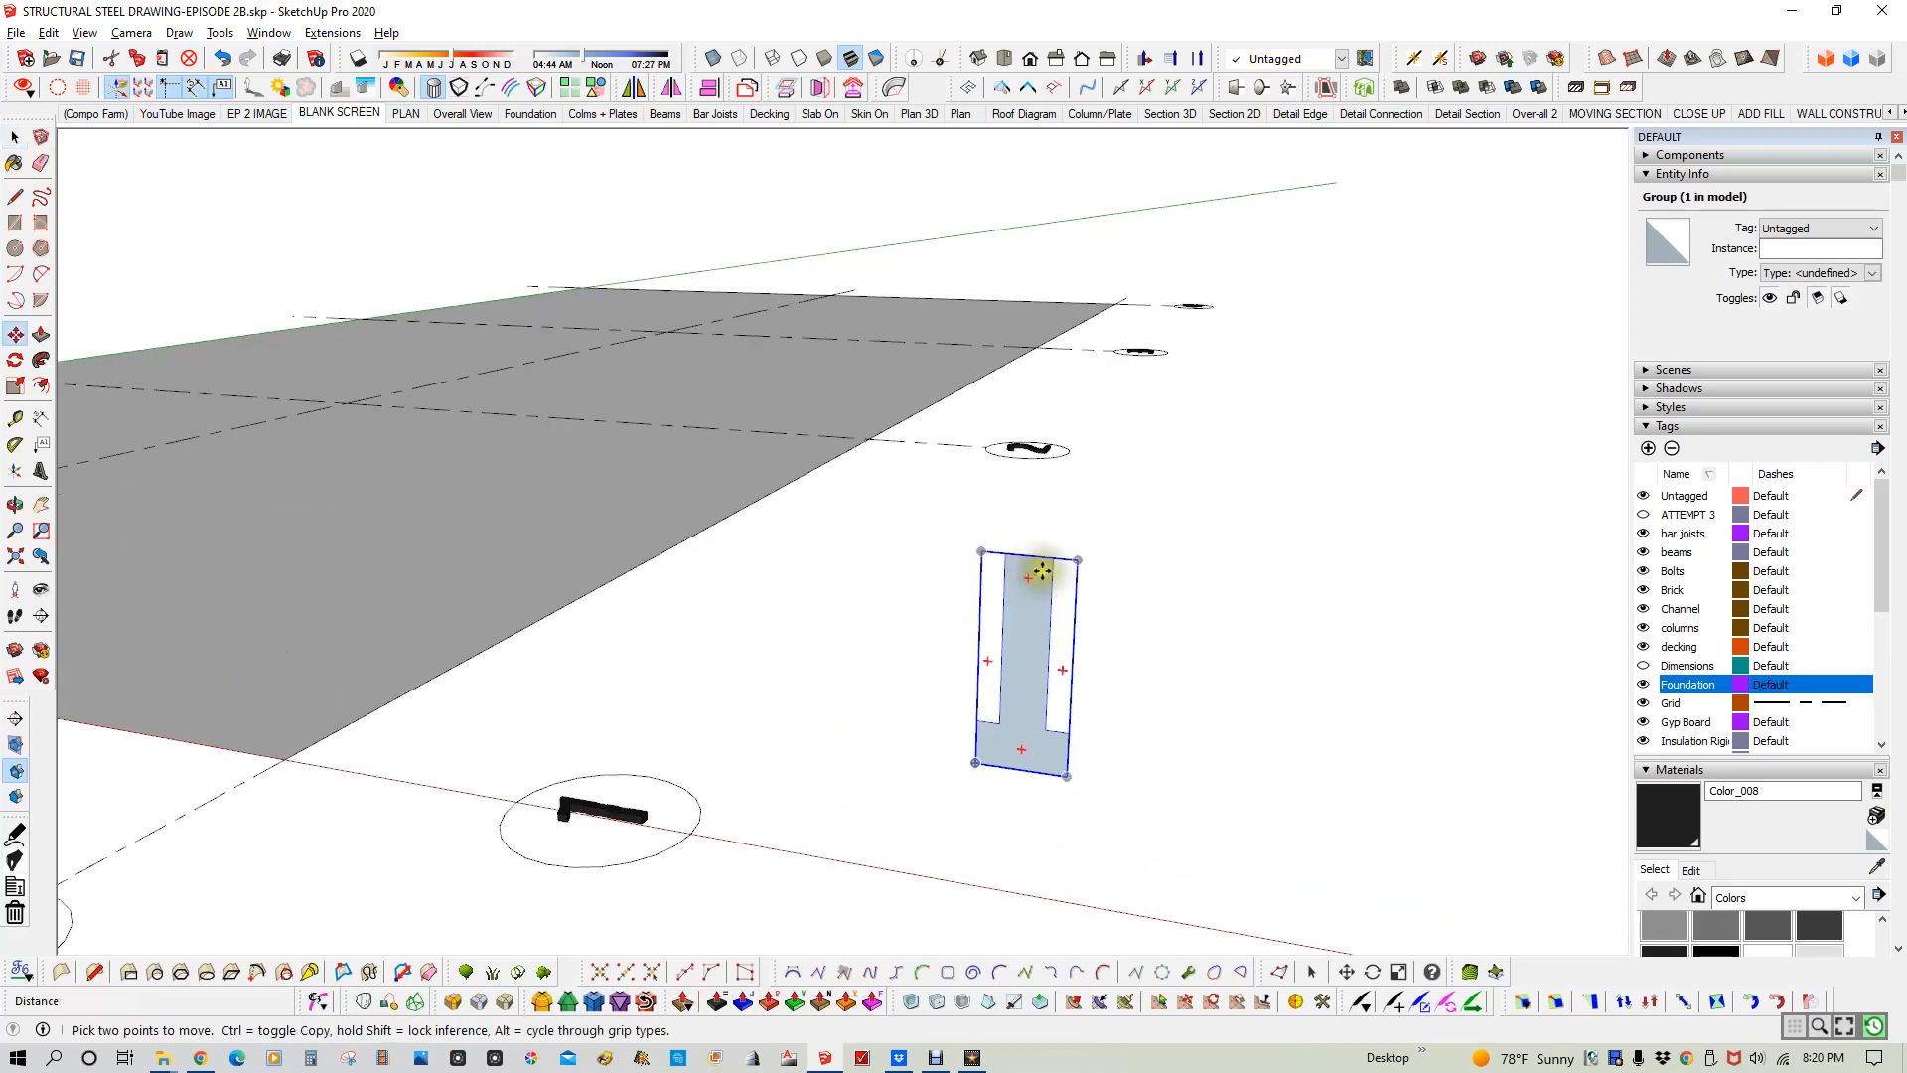
left_click(1030, 559)
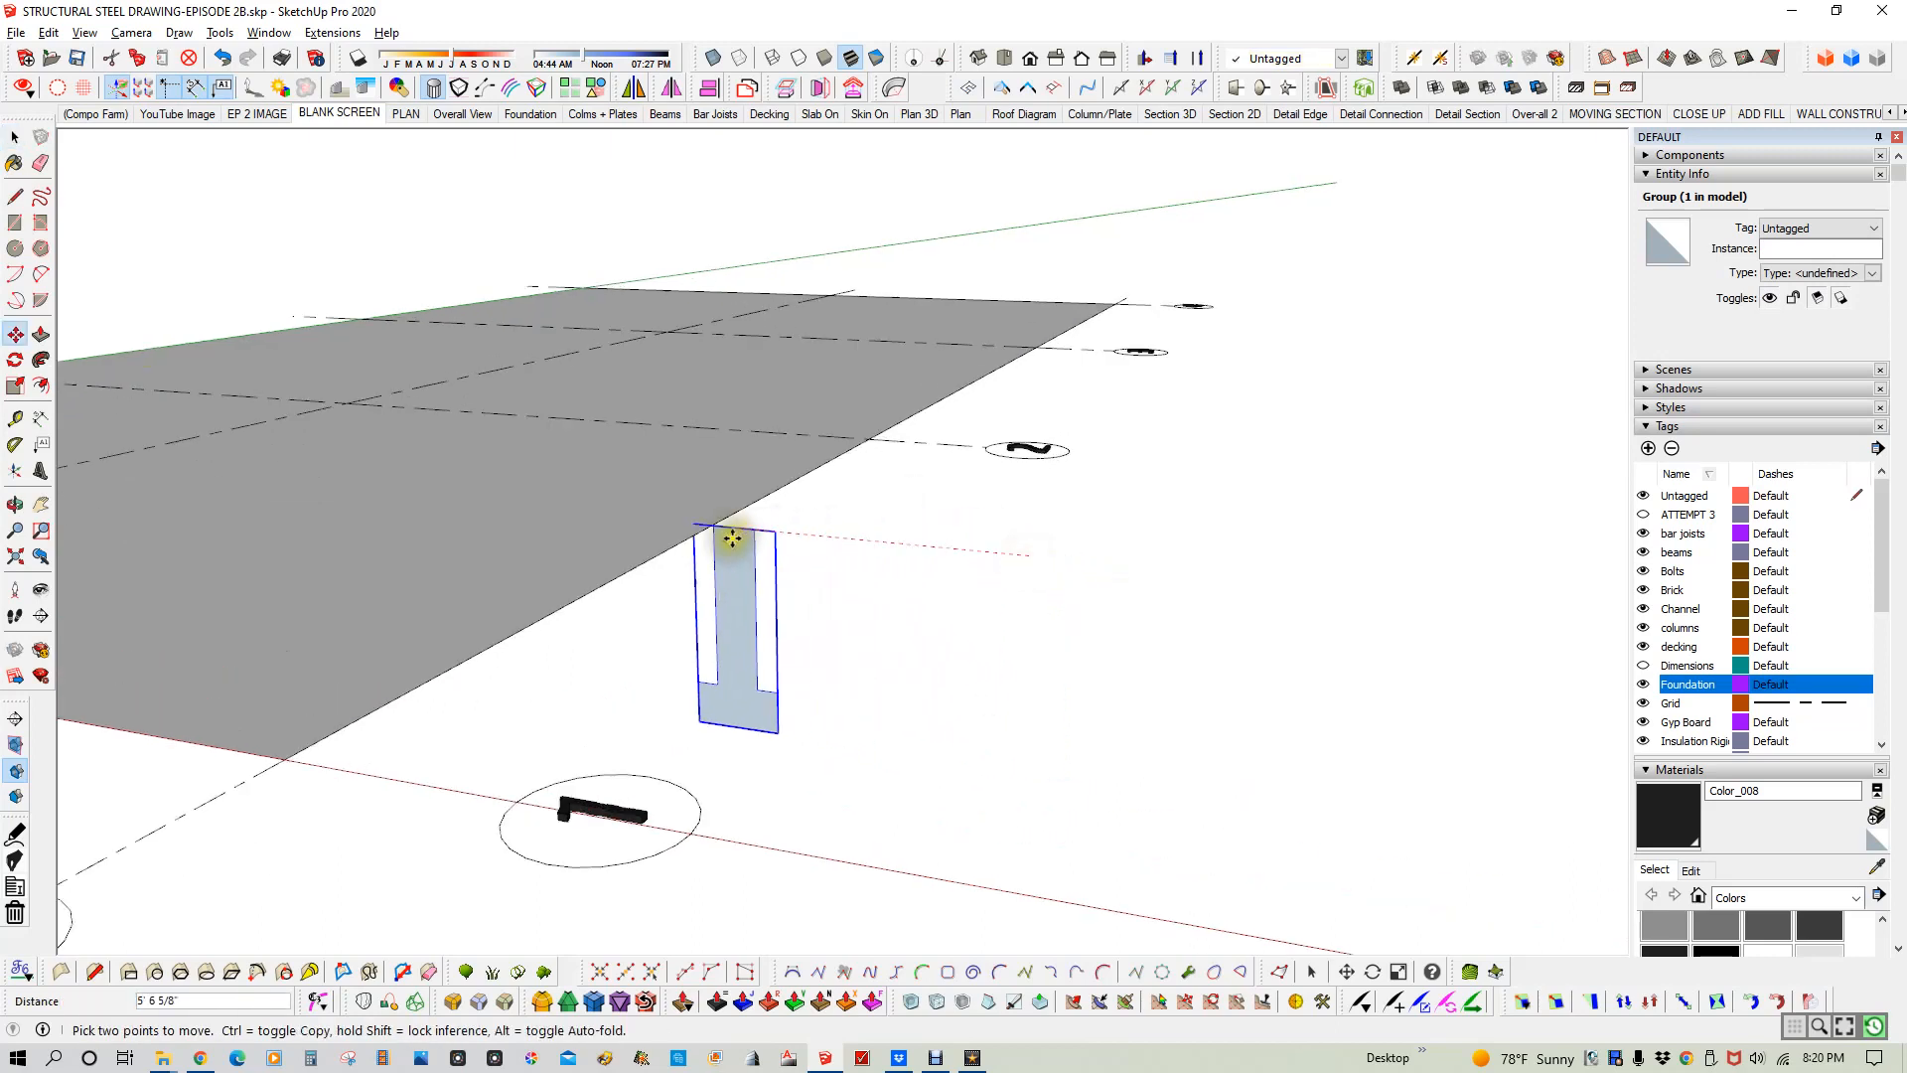
left_click(673, 546)
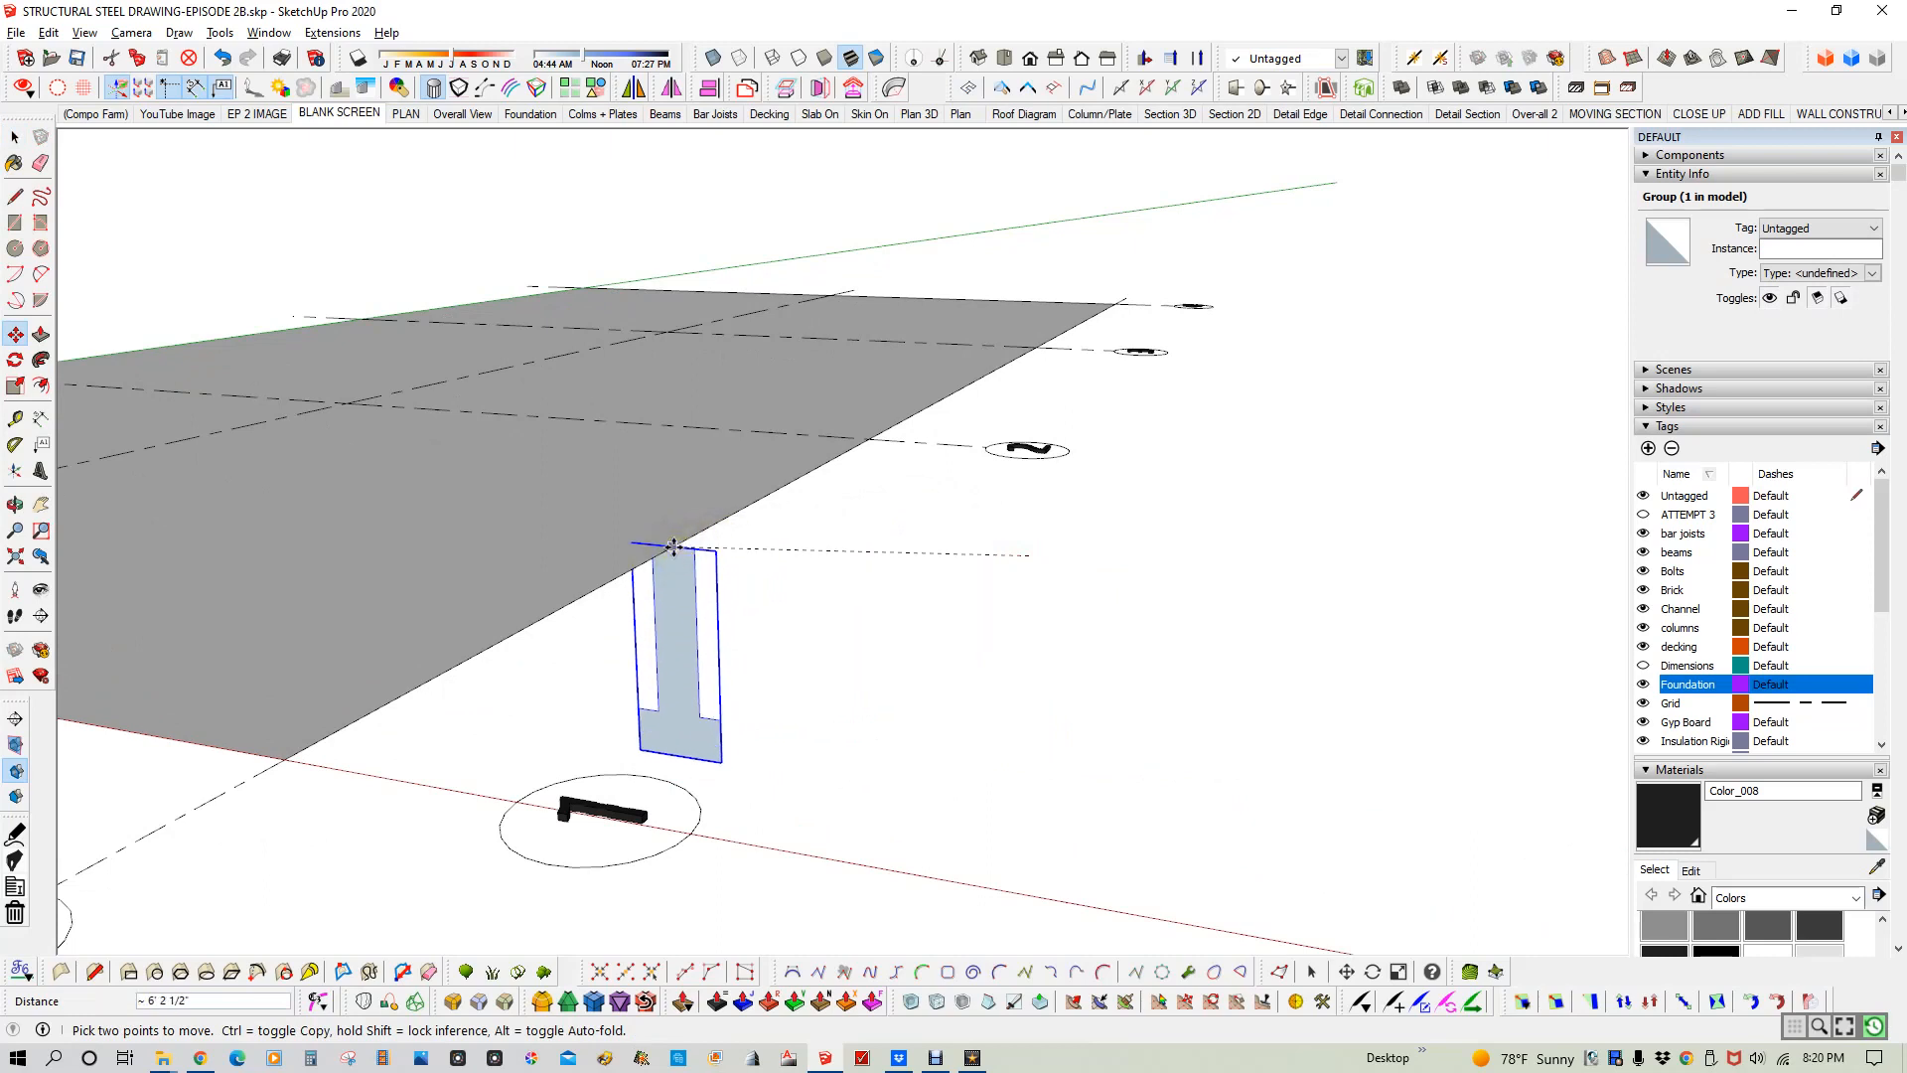
middle_click_drag(869, 551, 934, 620)
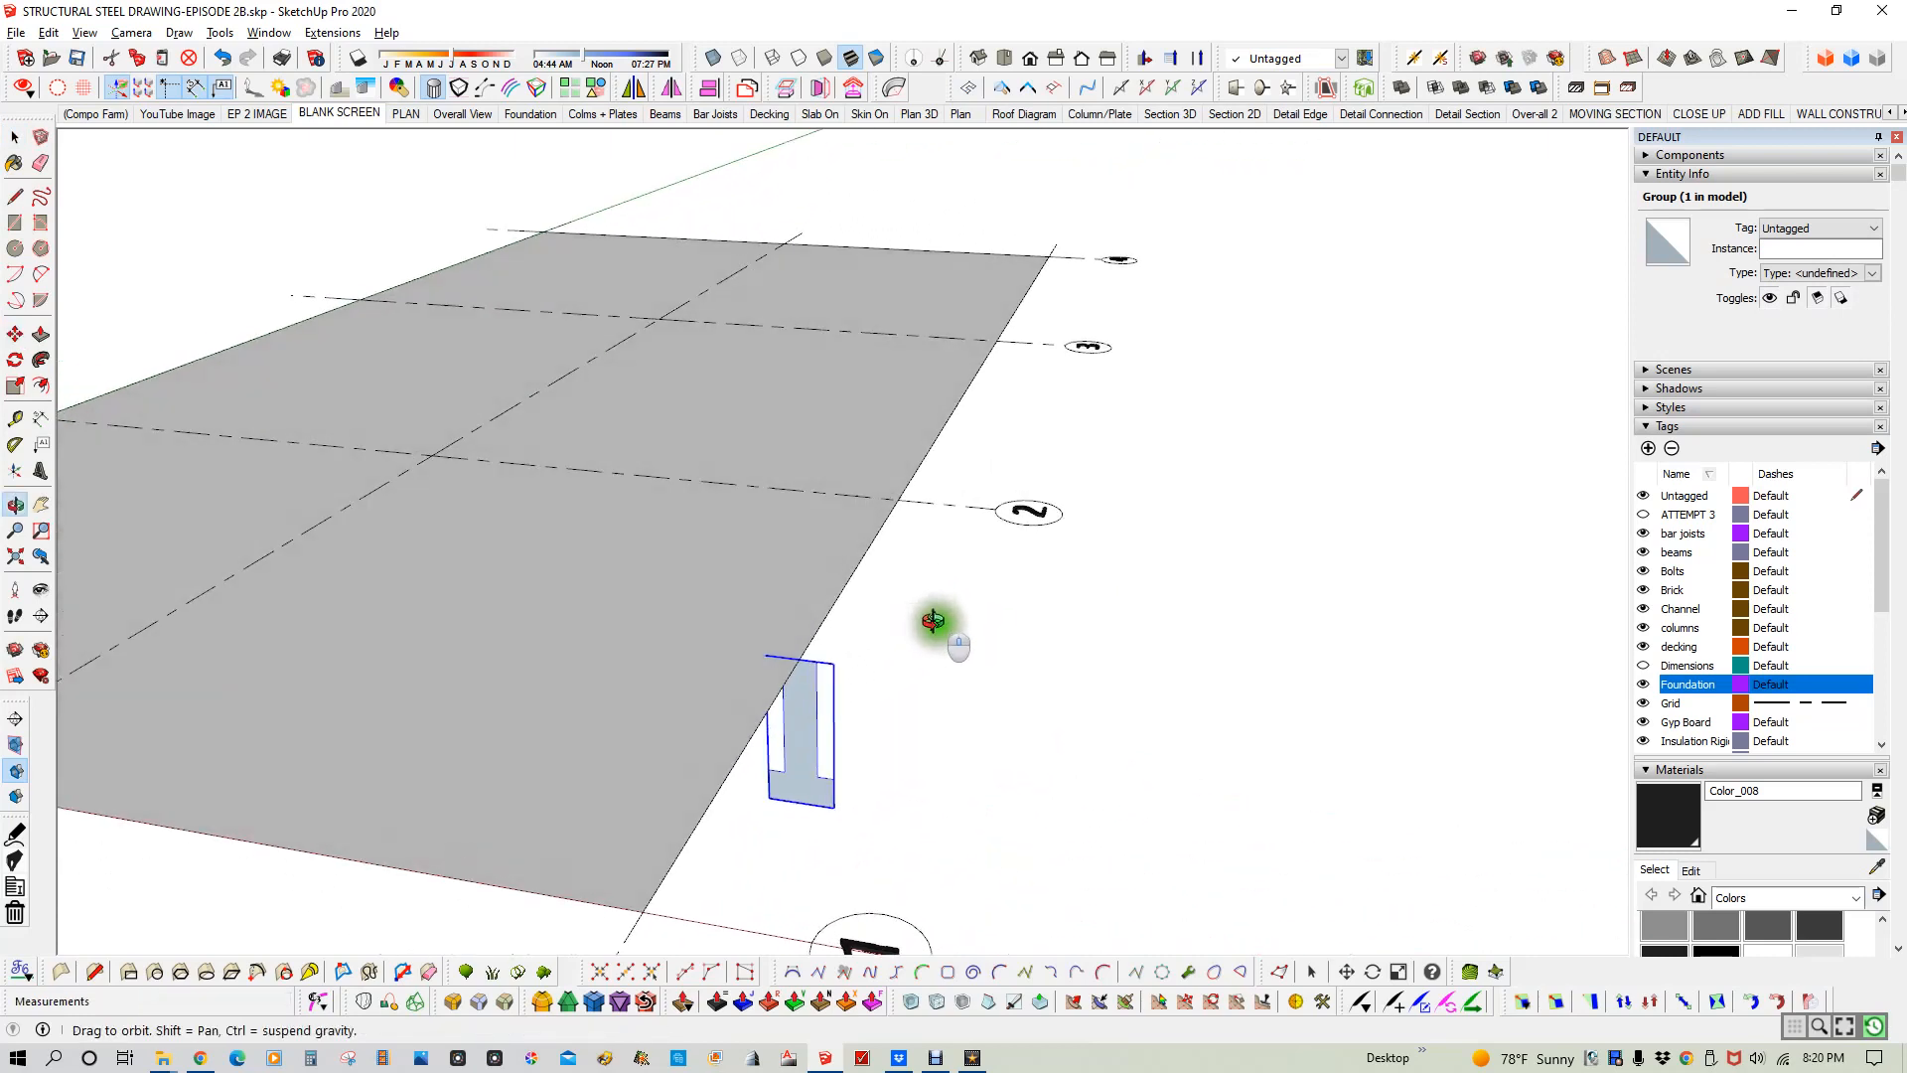
key("space")
scroll(794, 760, "up", 3)
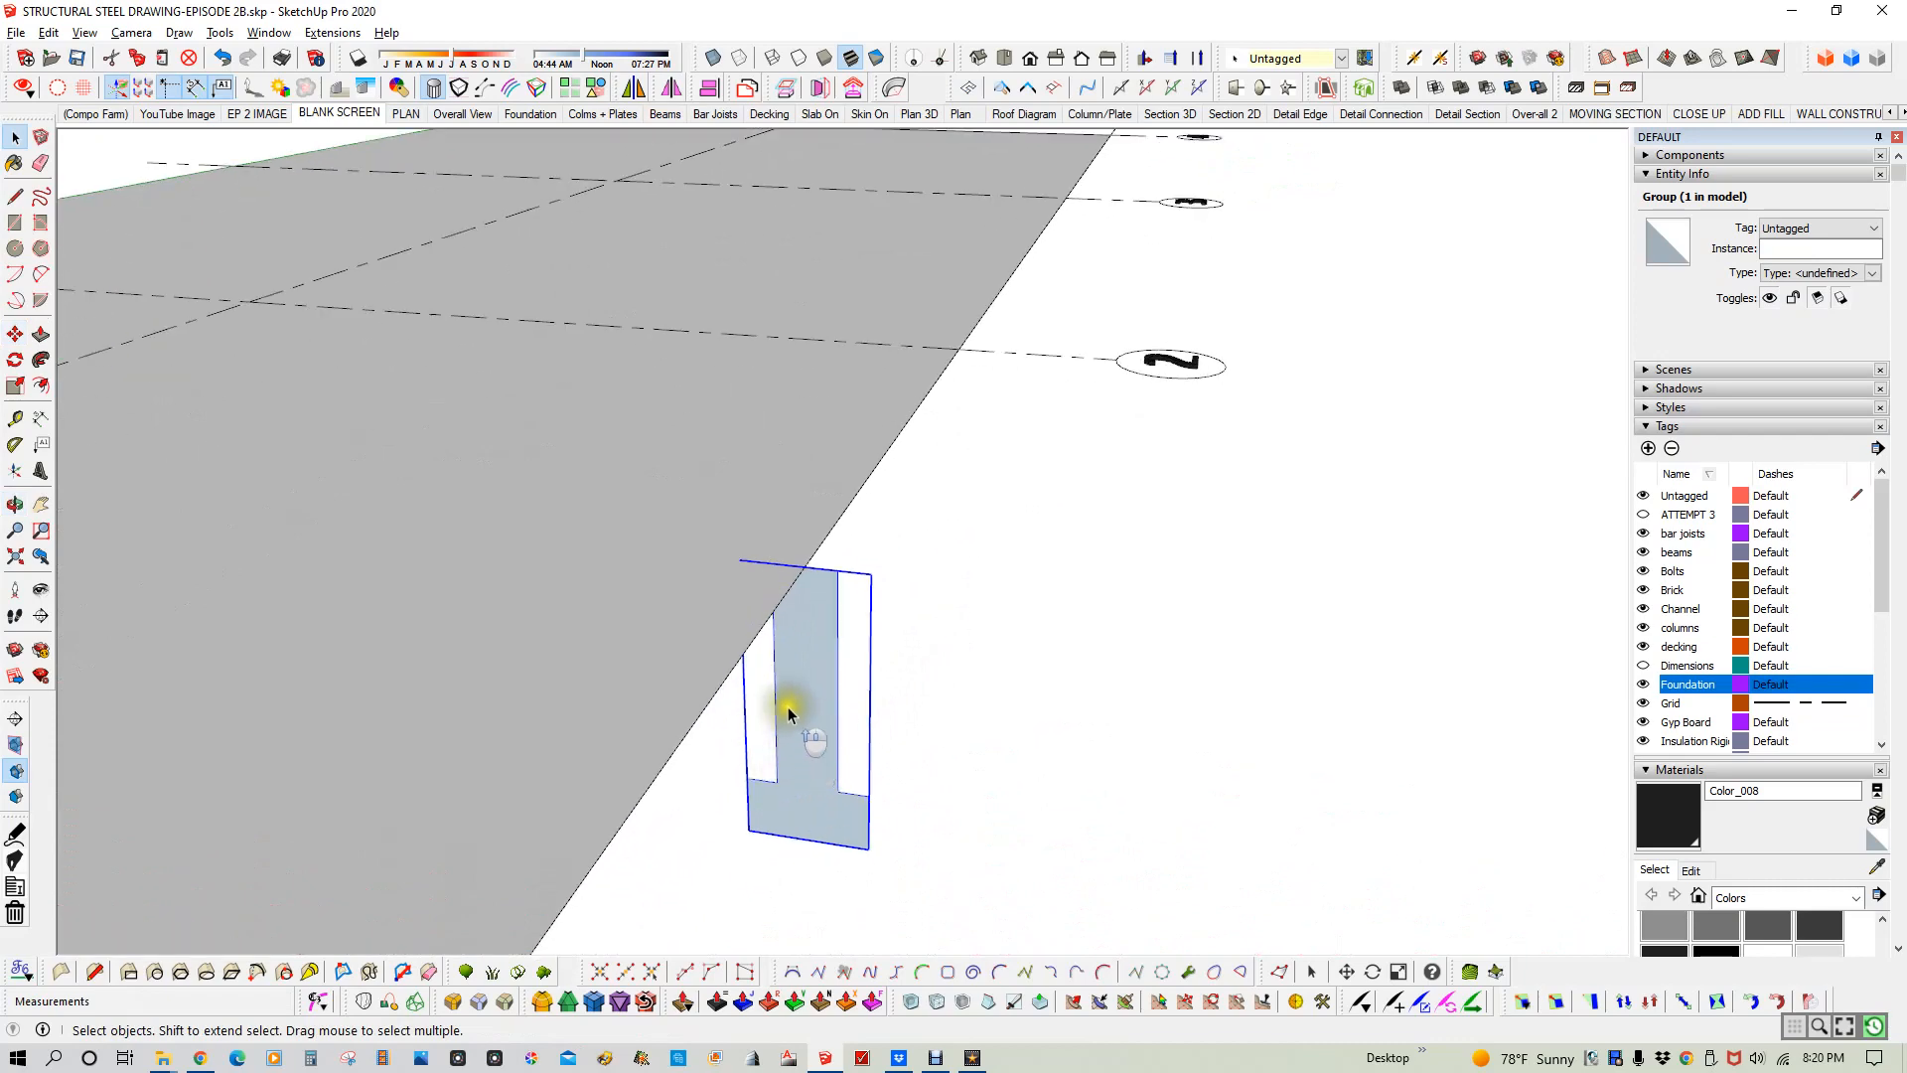
middle_click_drag(807, 644, 748, 596)
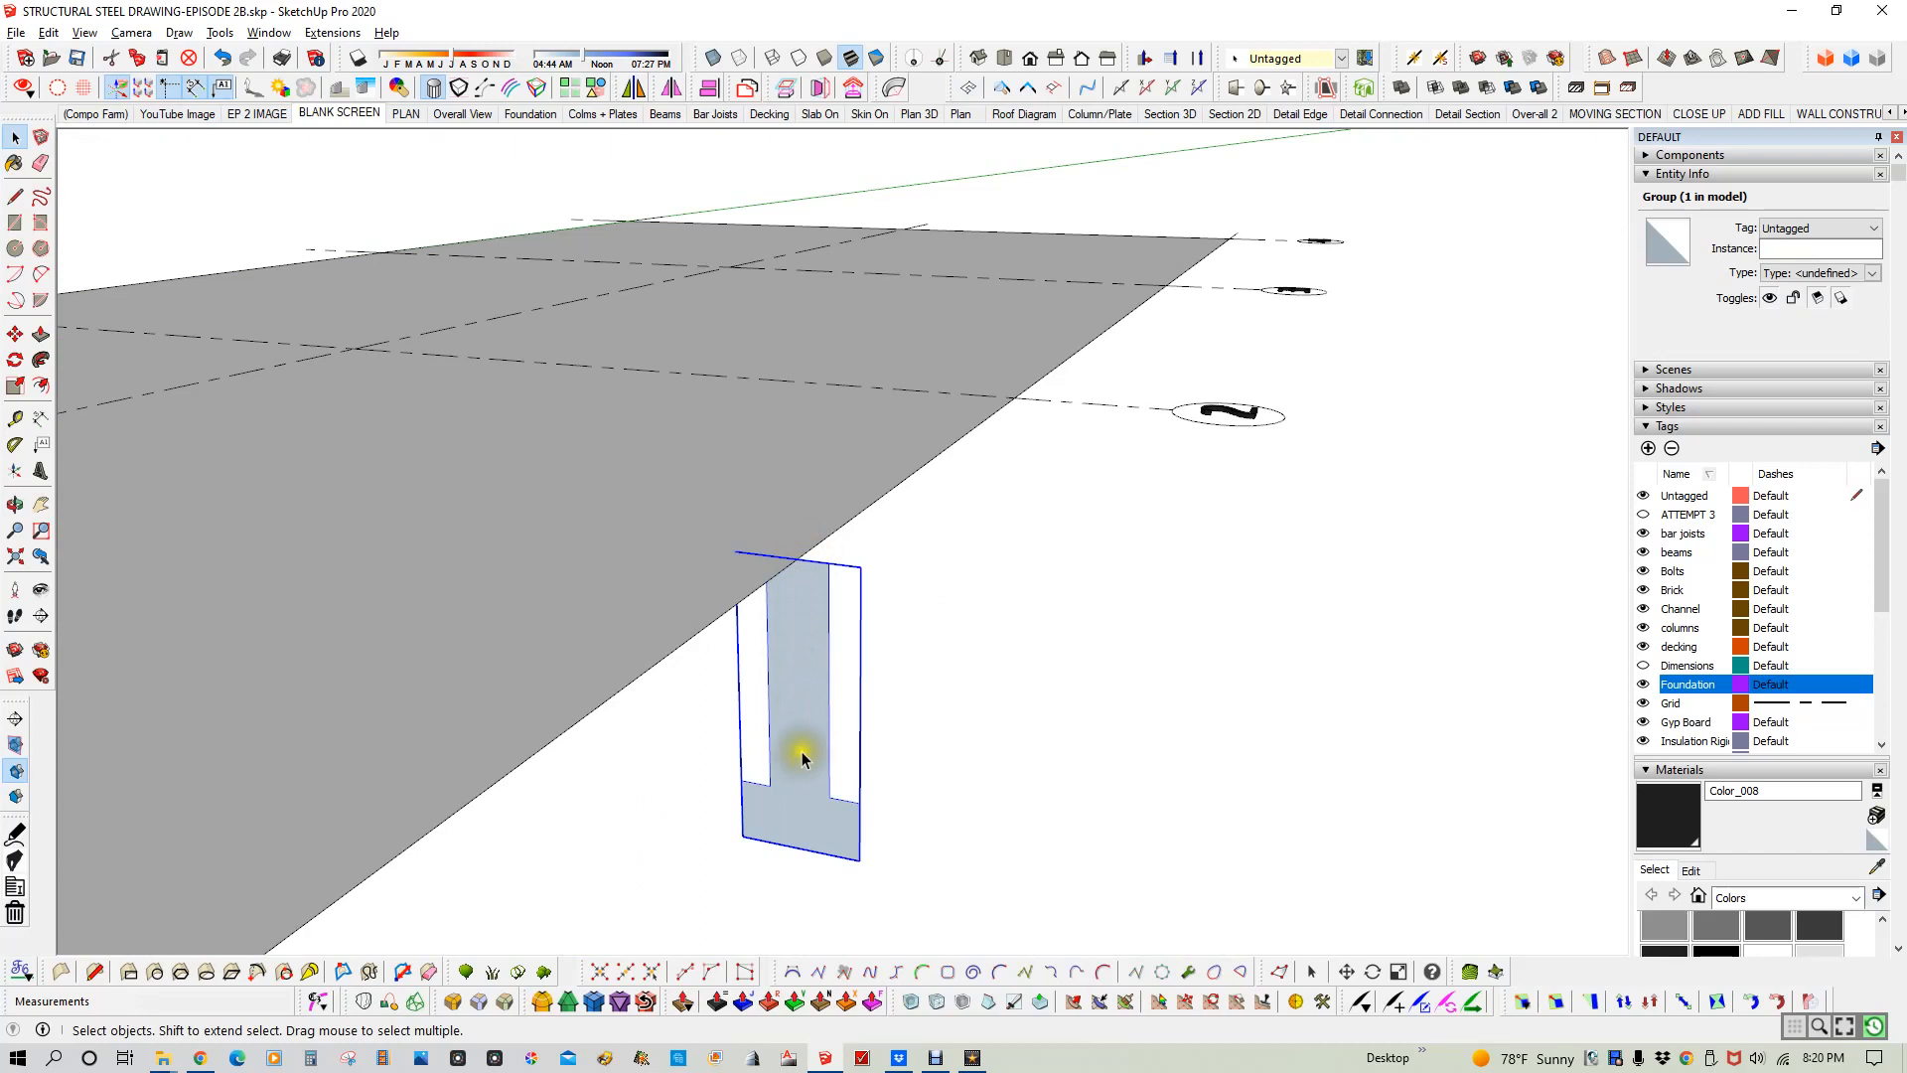
scroll(828, 596, "down", 3)
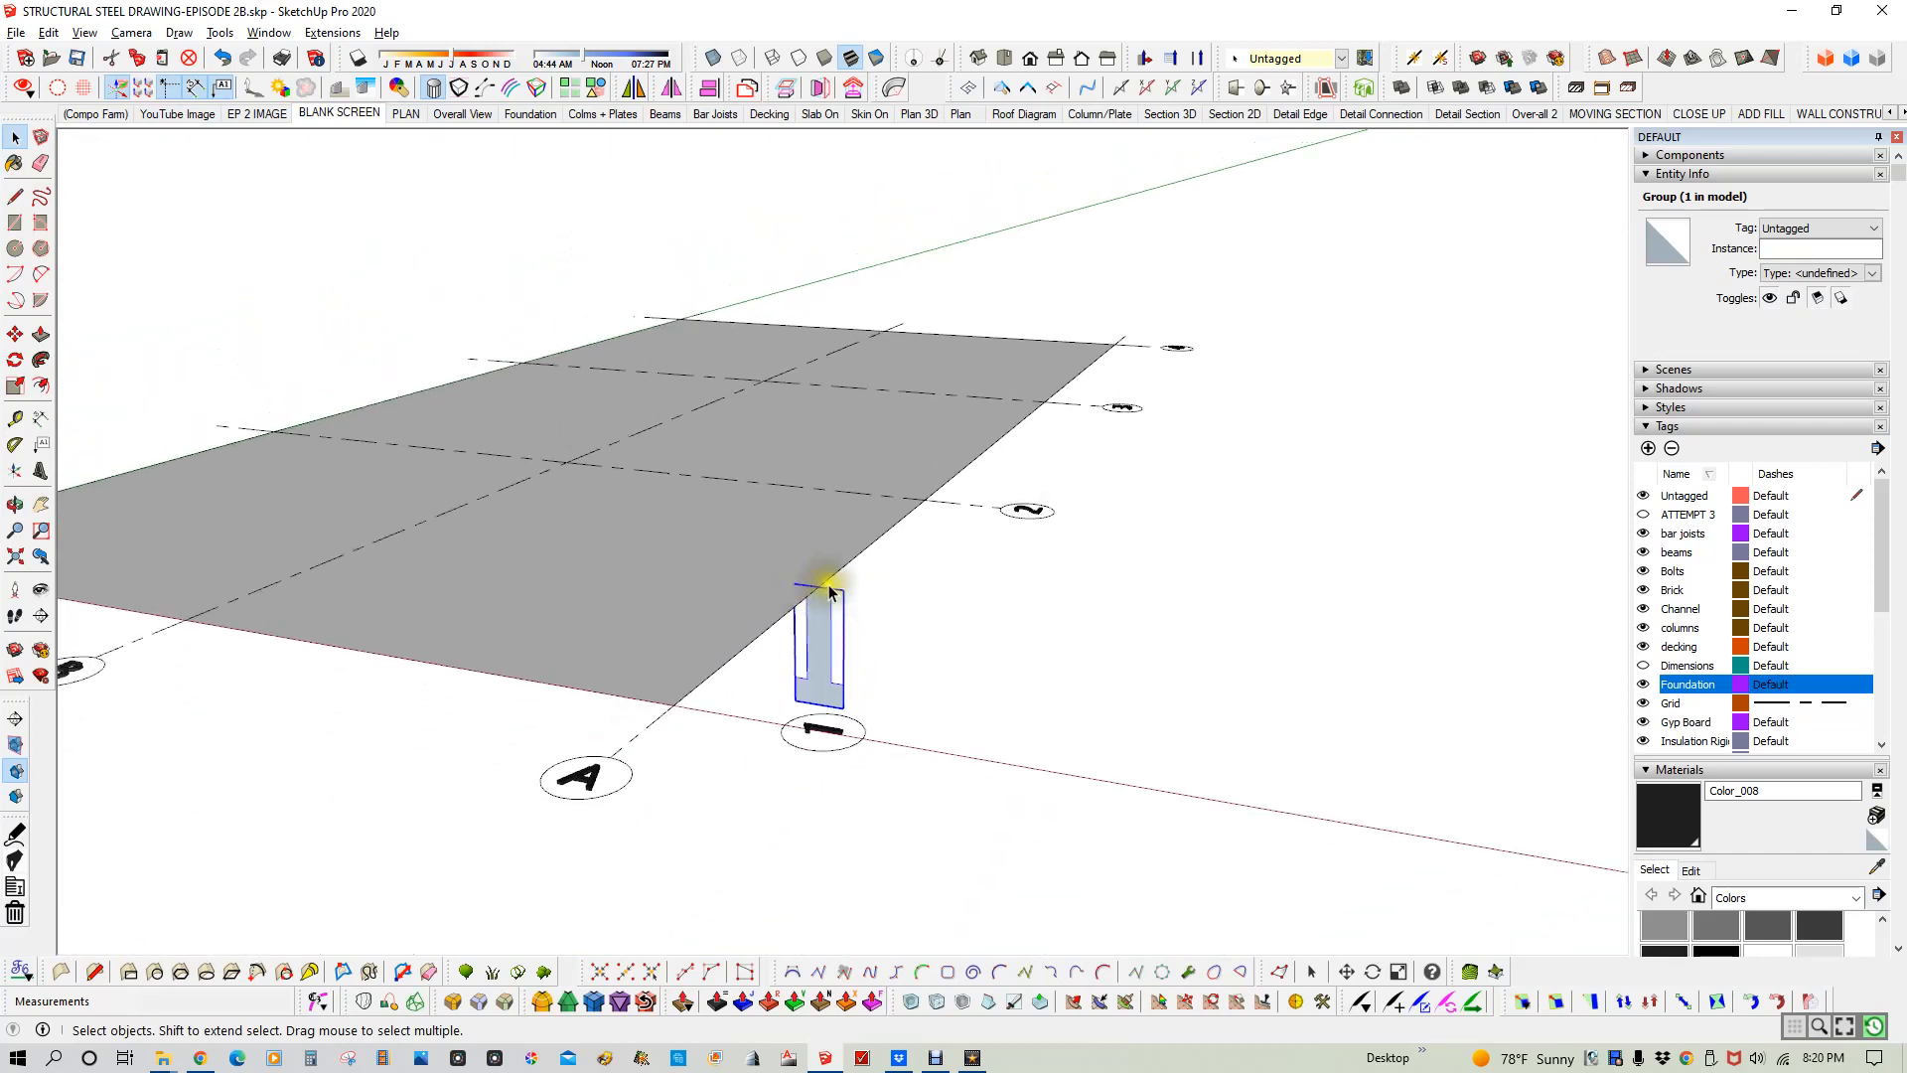
- Explode the foundation profile group into loose geometry
middle_click_drag(816, 610, 740, 640)
right_click(834, 617)
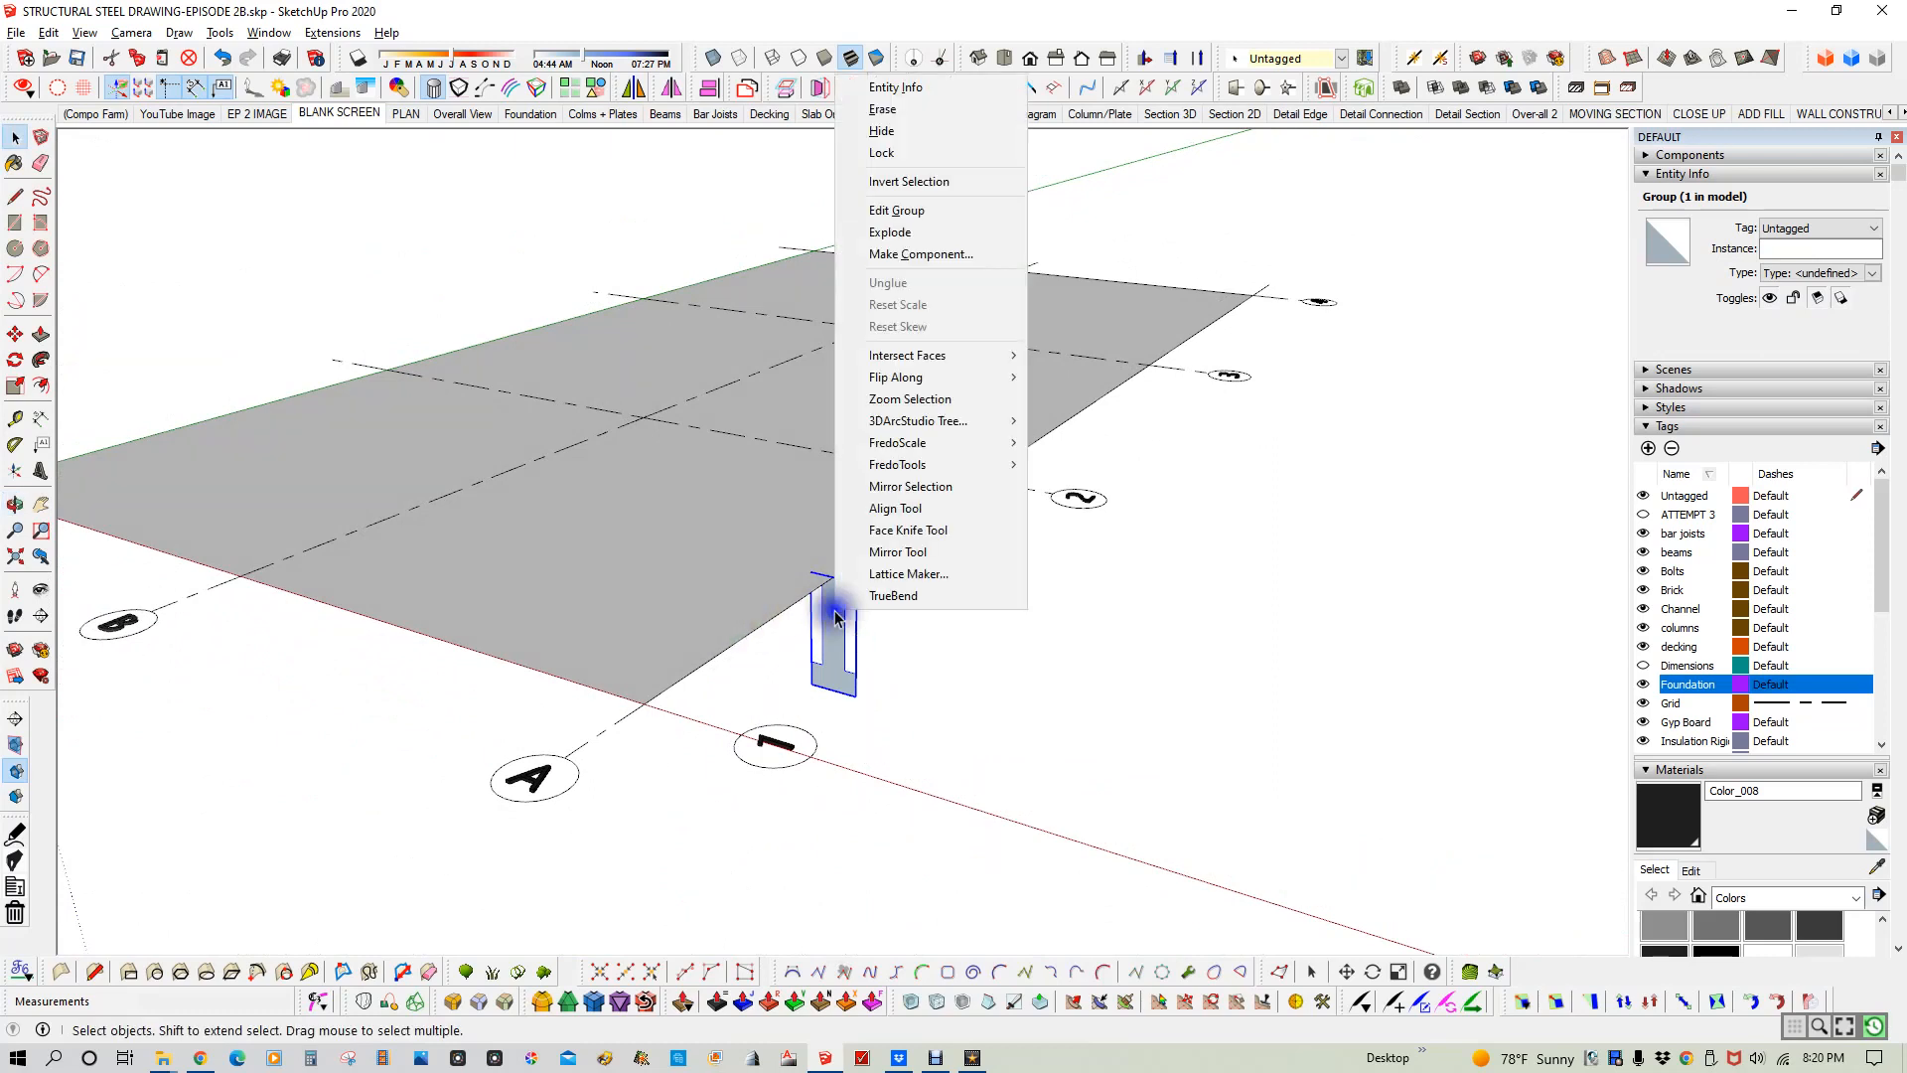
left_click(905, 234)
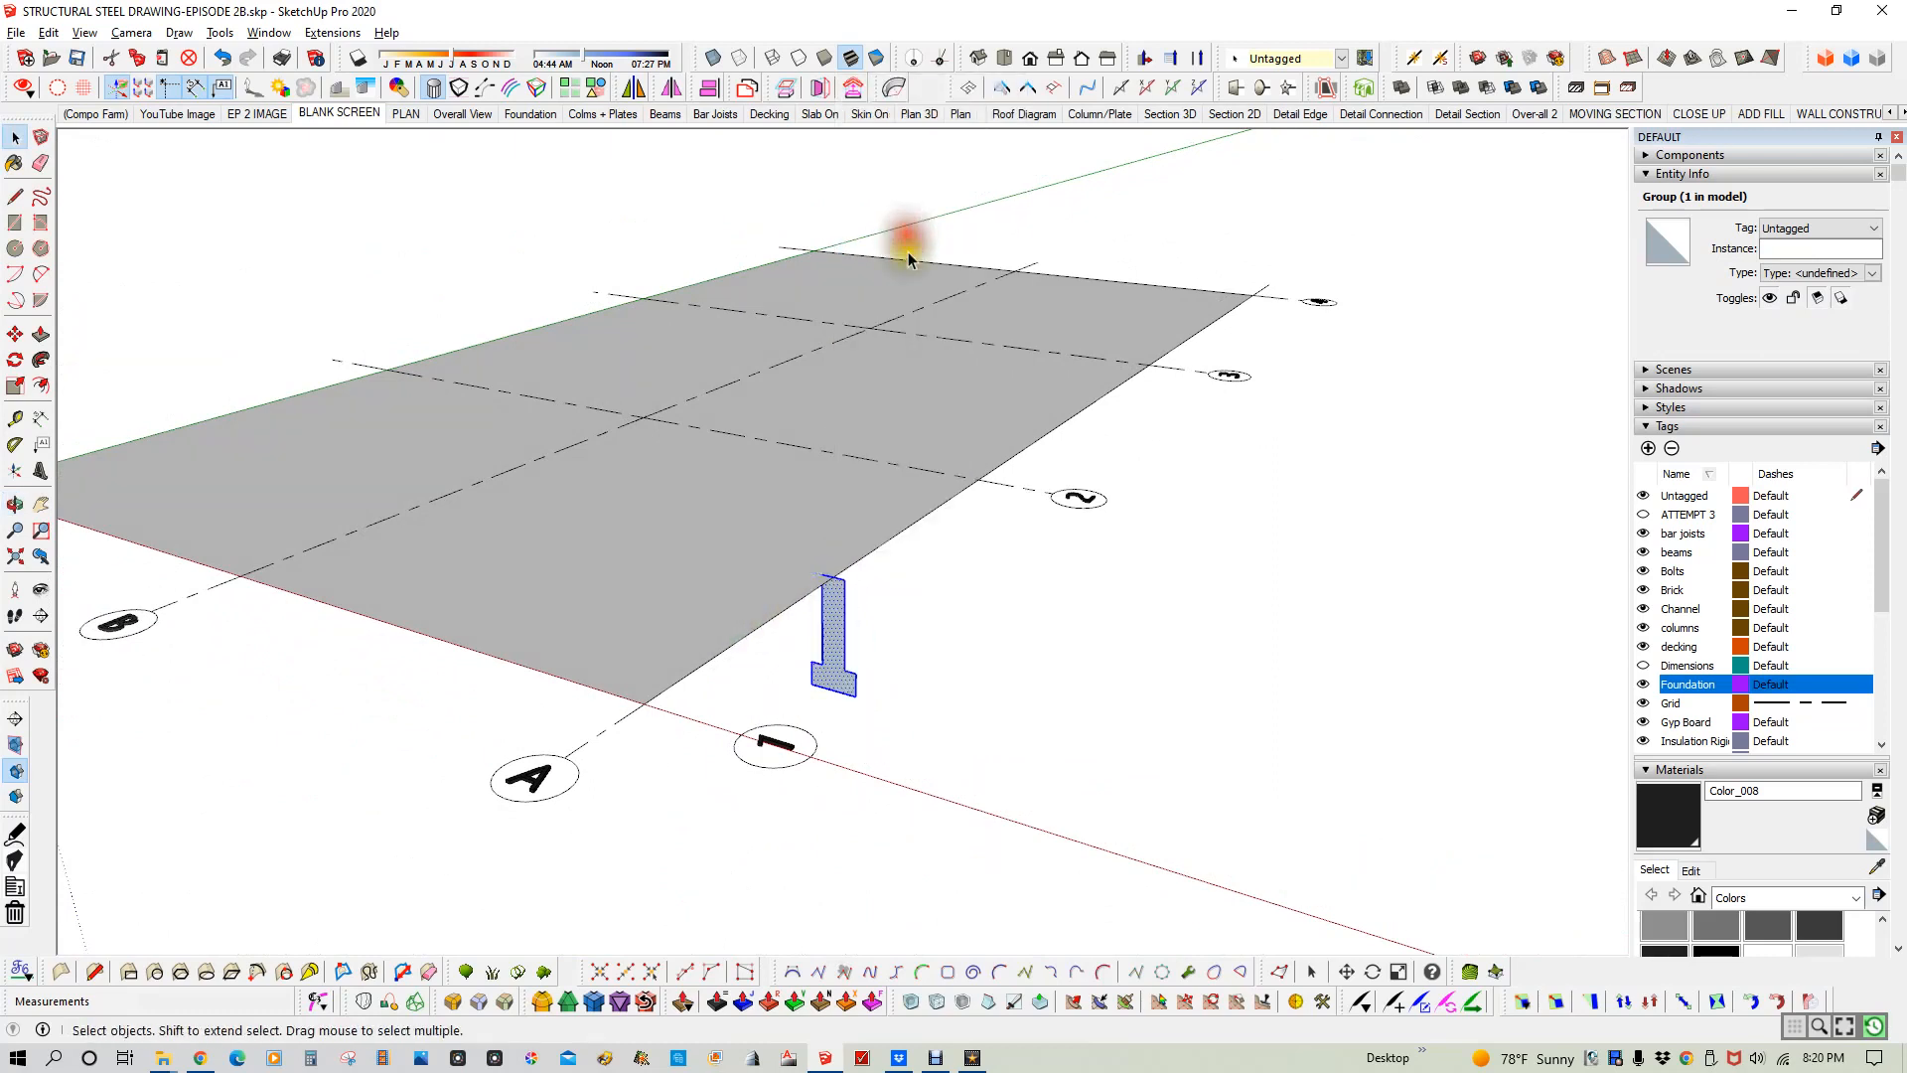
- Cut the loose foundation profile, face and edges, from outside the footprint group
left_click(772, 607)
key("ctrl+g")
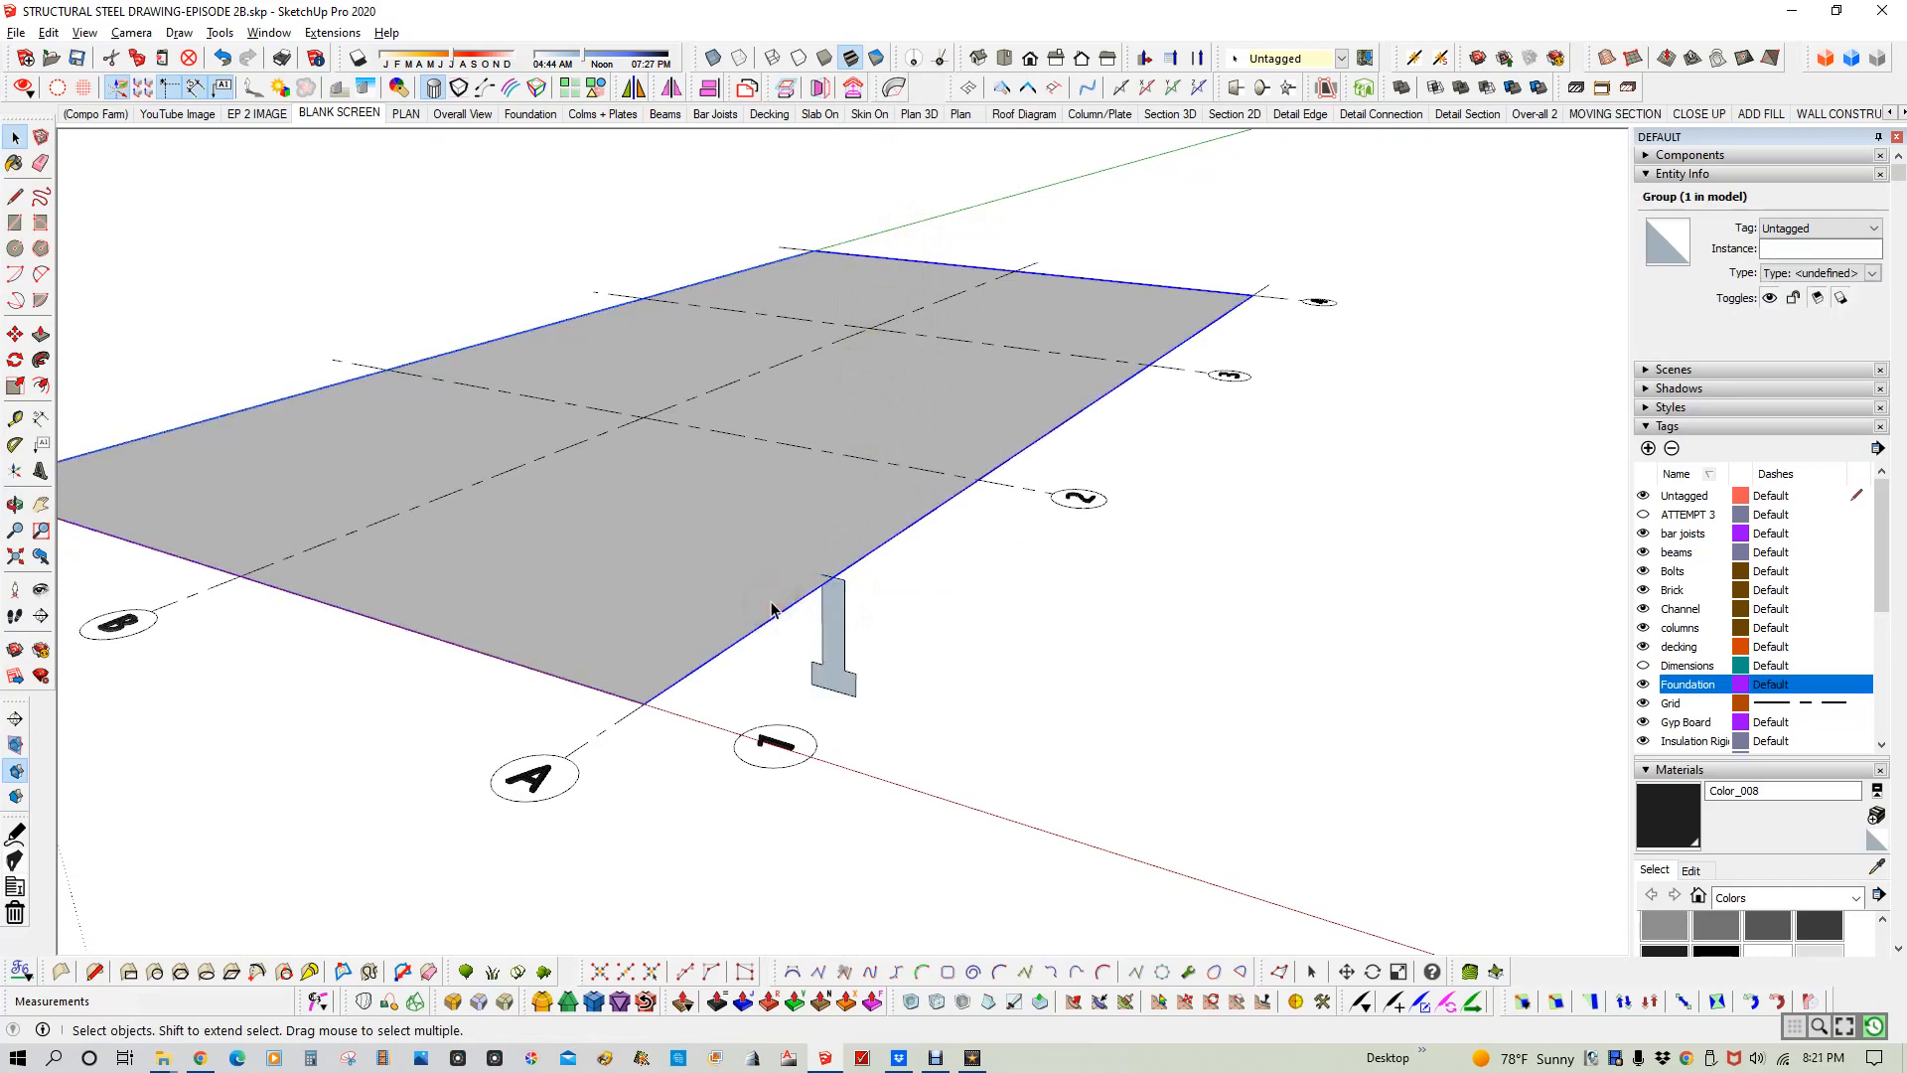
left_click(773, 601)
left_click(834, 620)
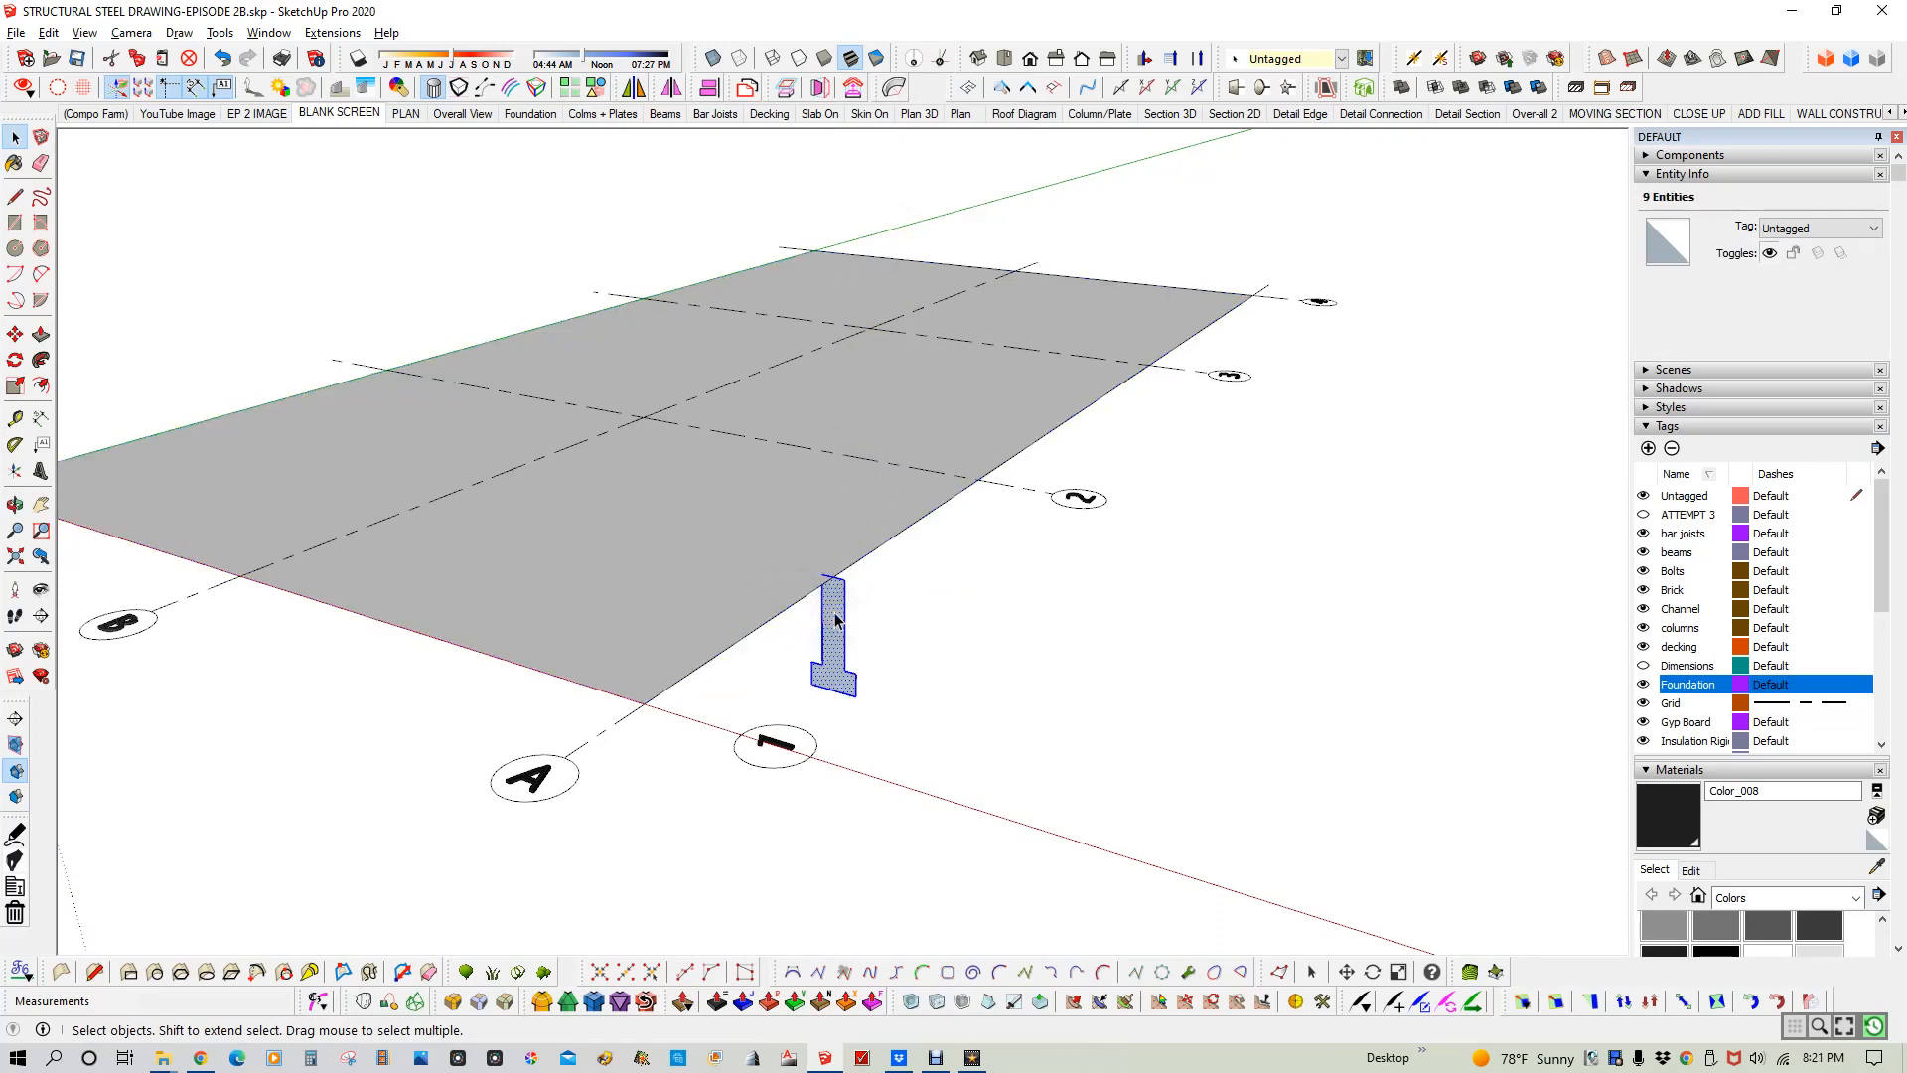
right_click(834, 619)
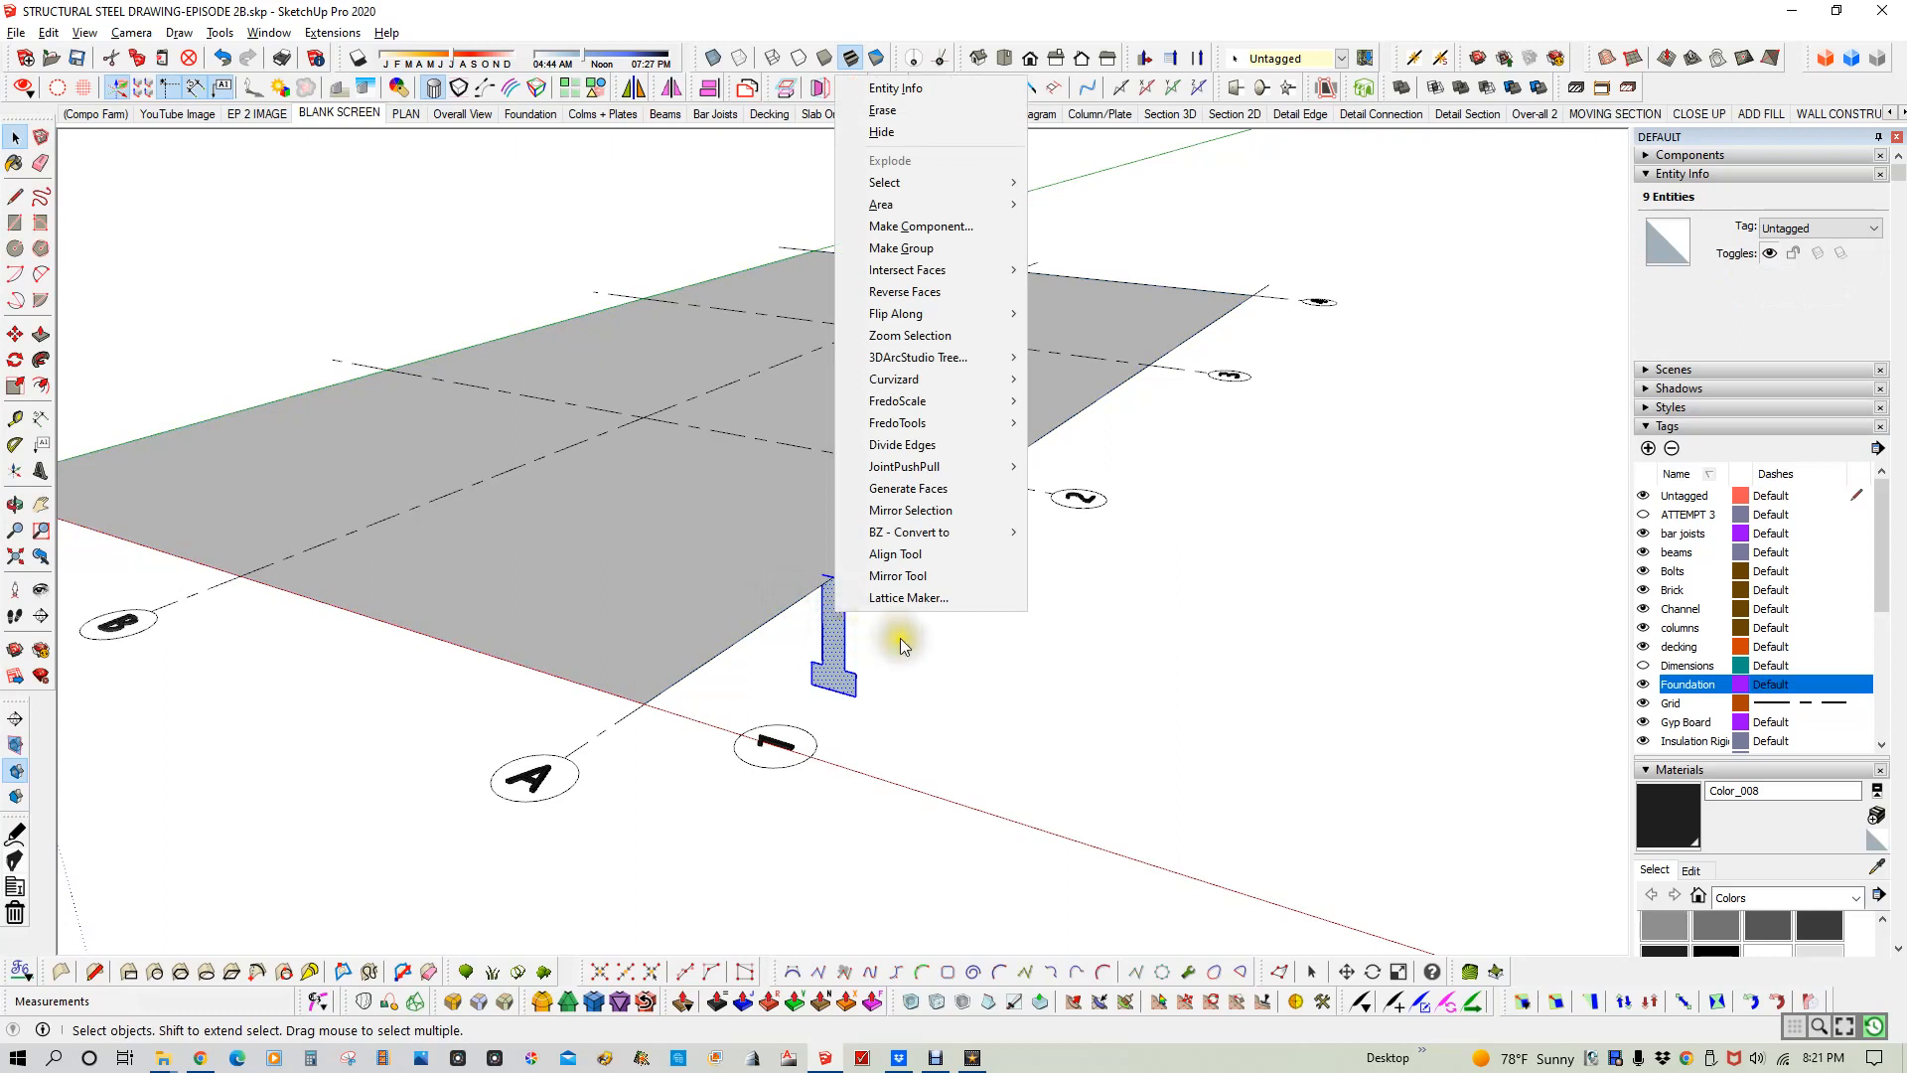
left_click(844, 632)
double_click(840, 632)
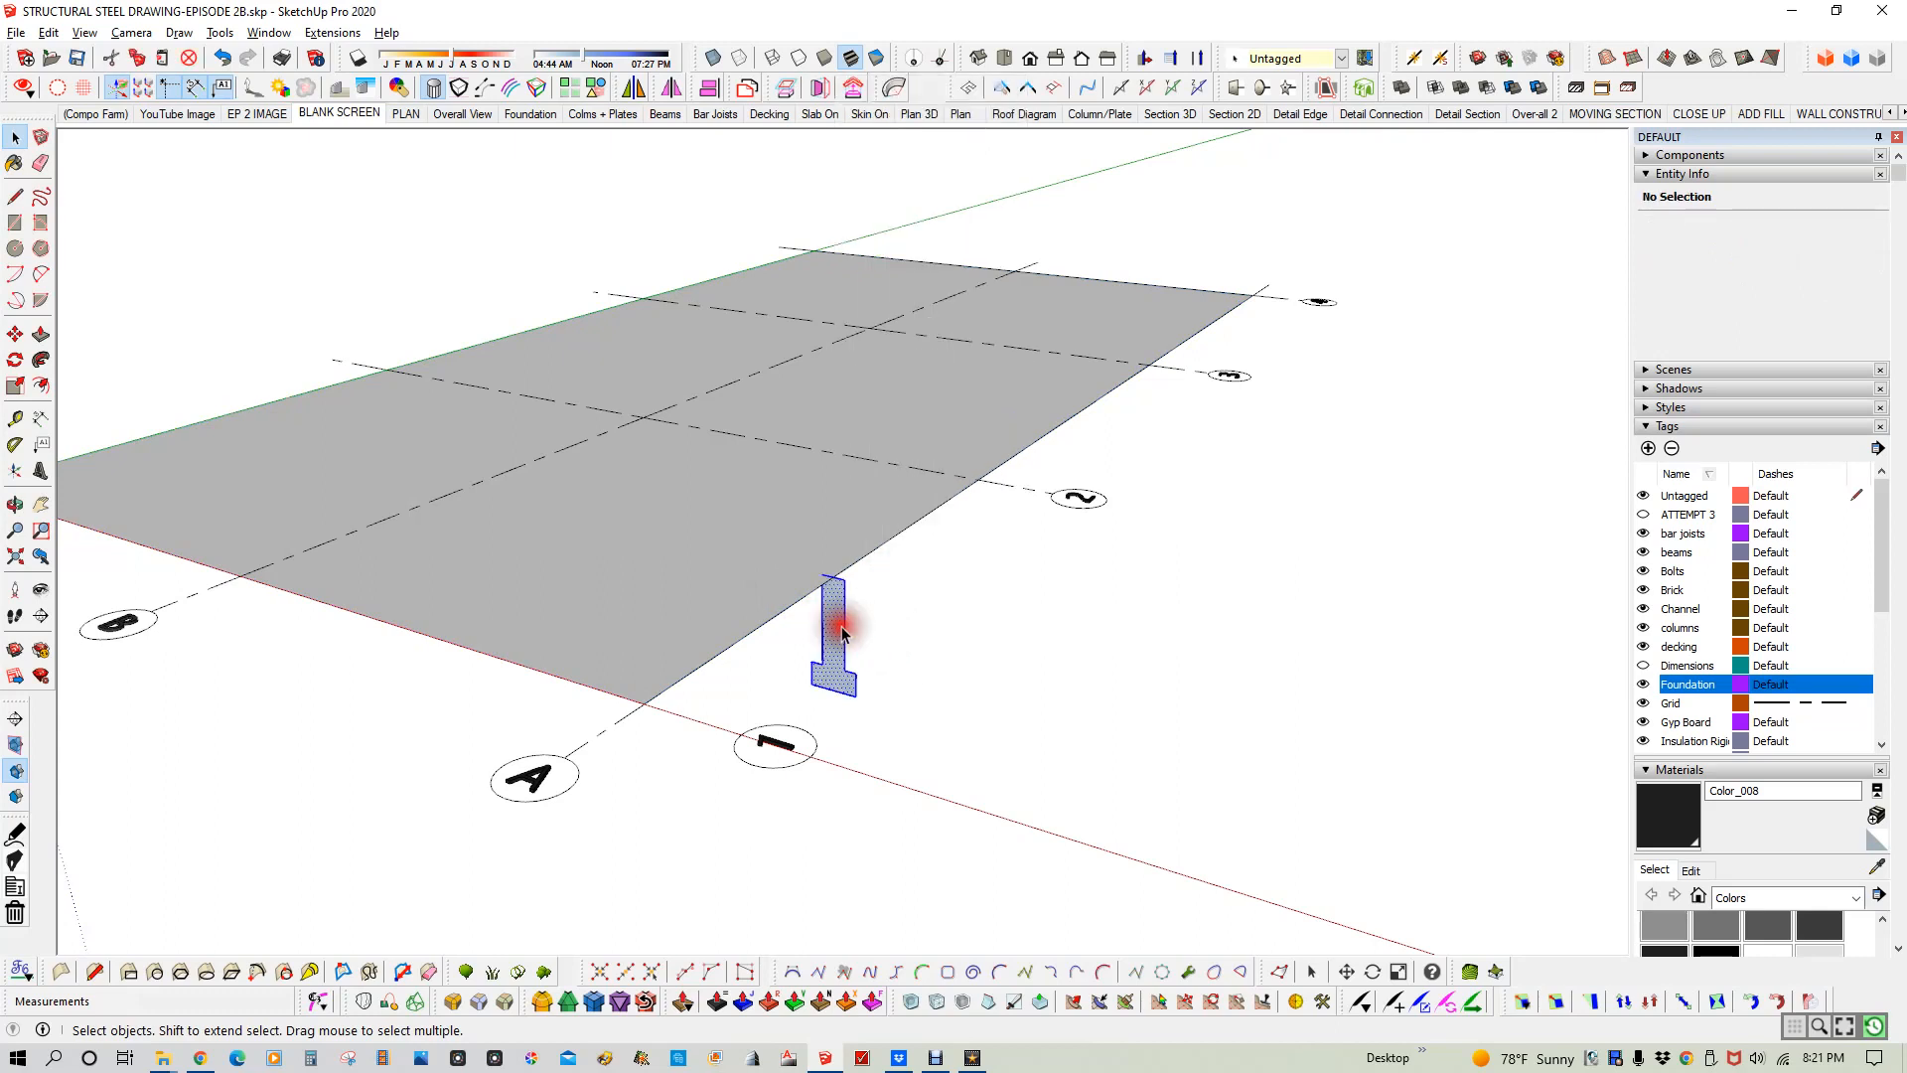
key("Delete")
- Open the footprint group for editing and paste the foundation profile in place inside it
double_click(833, 548)
left_click(848, 562)
left_click(842, 574)
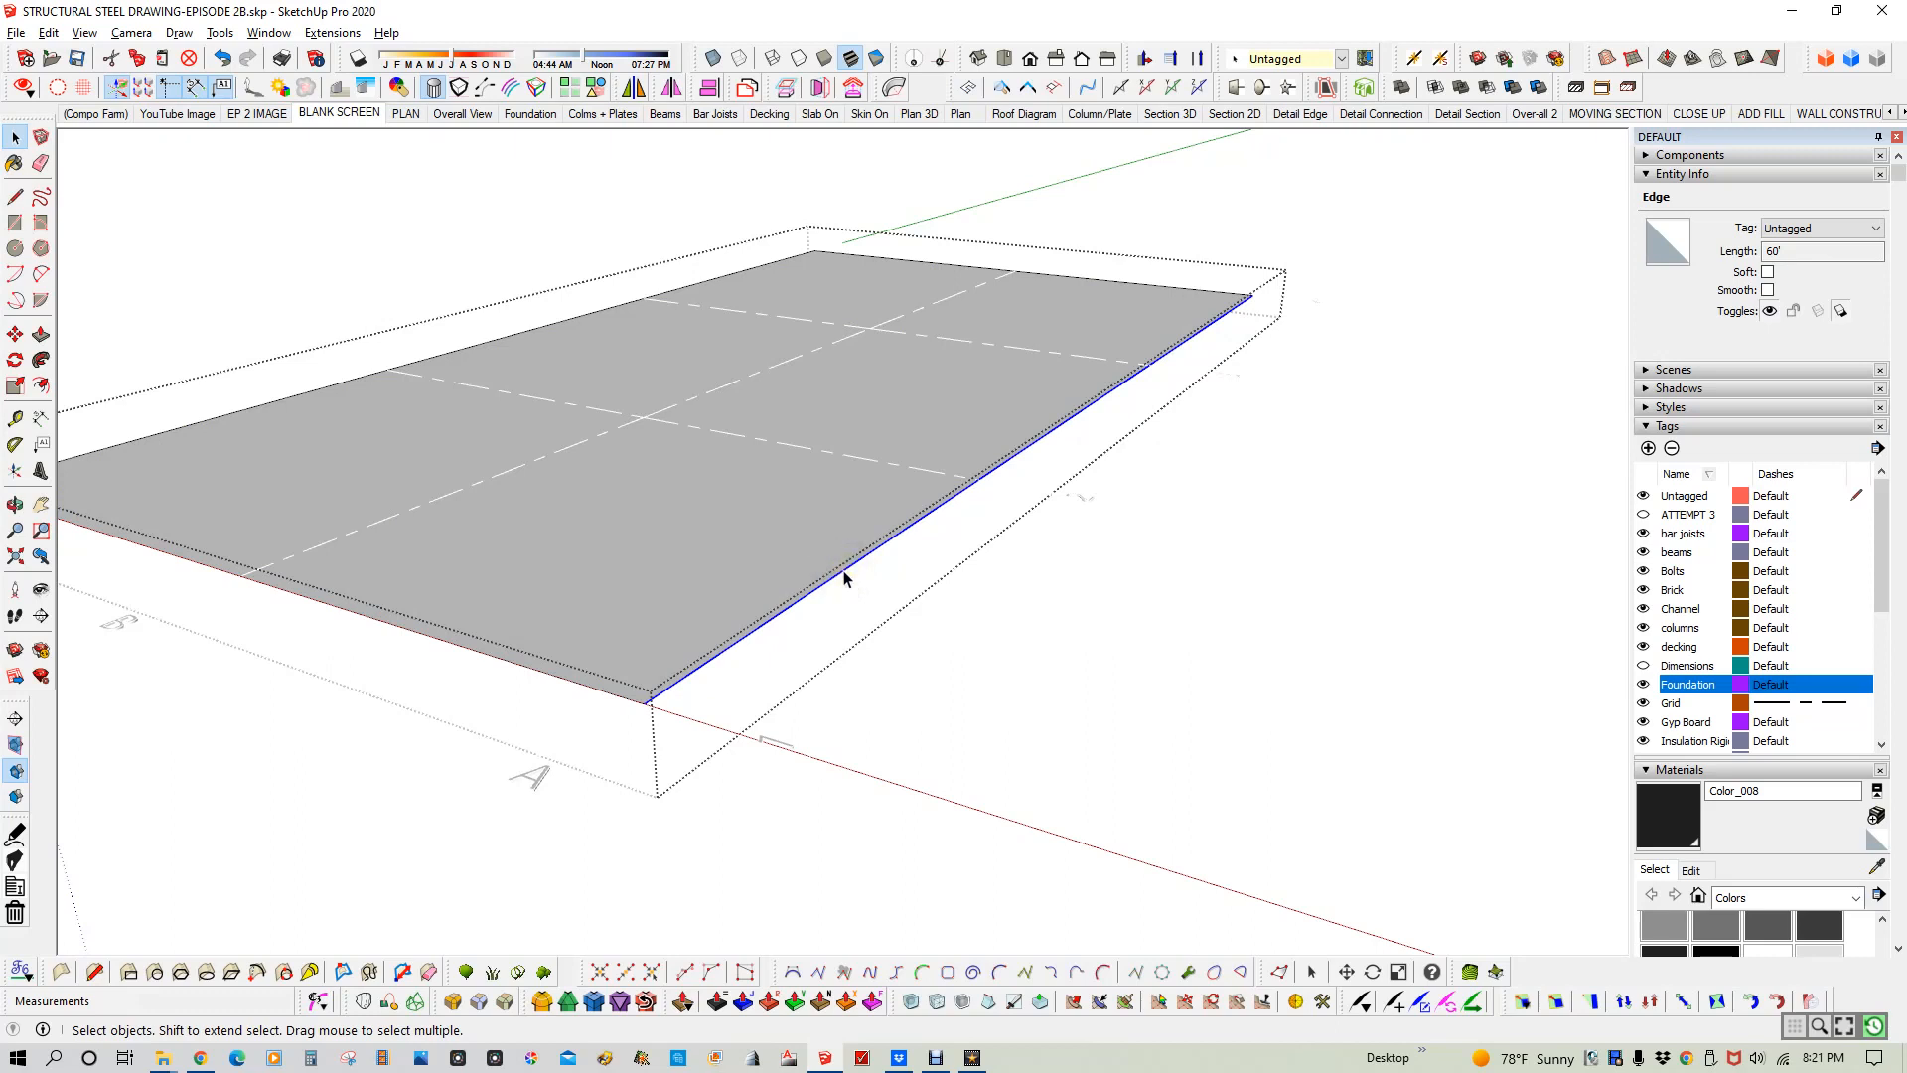
key("ctrl+v")
left_click(842, 558)
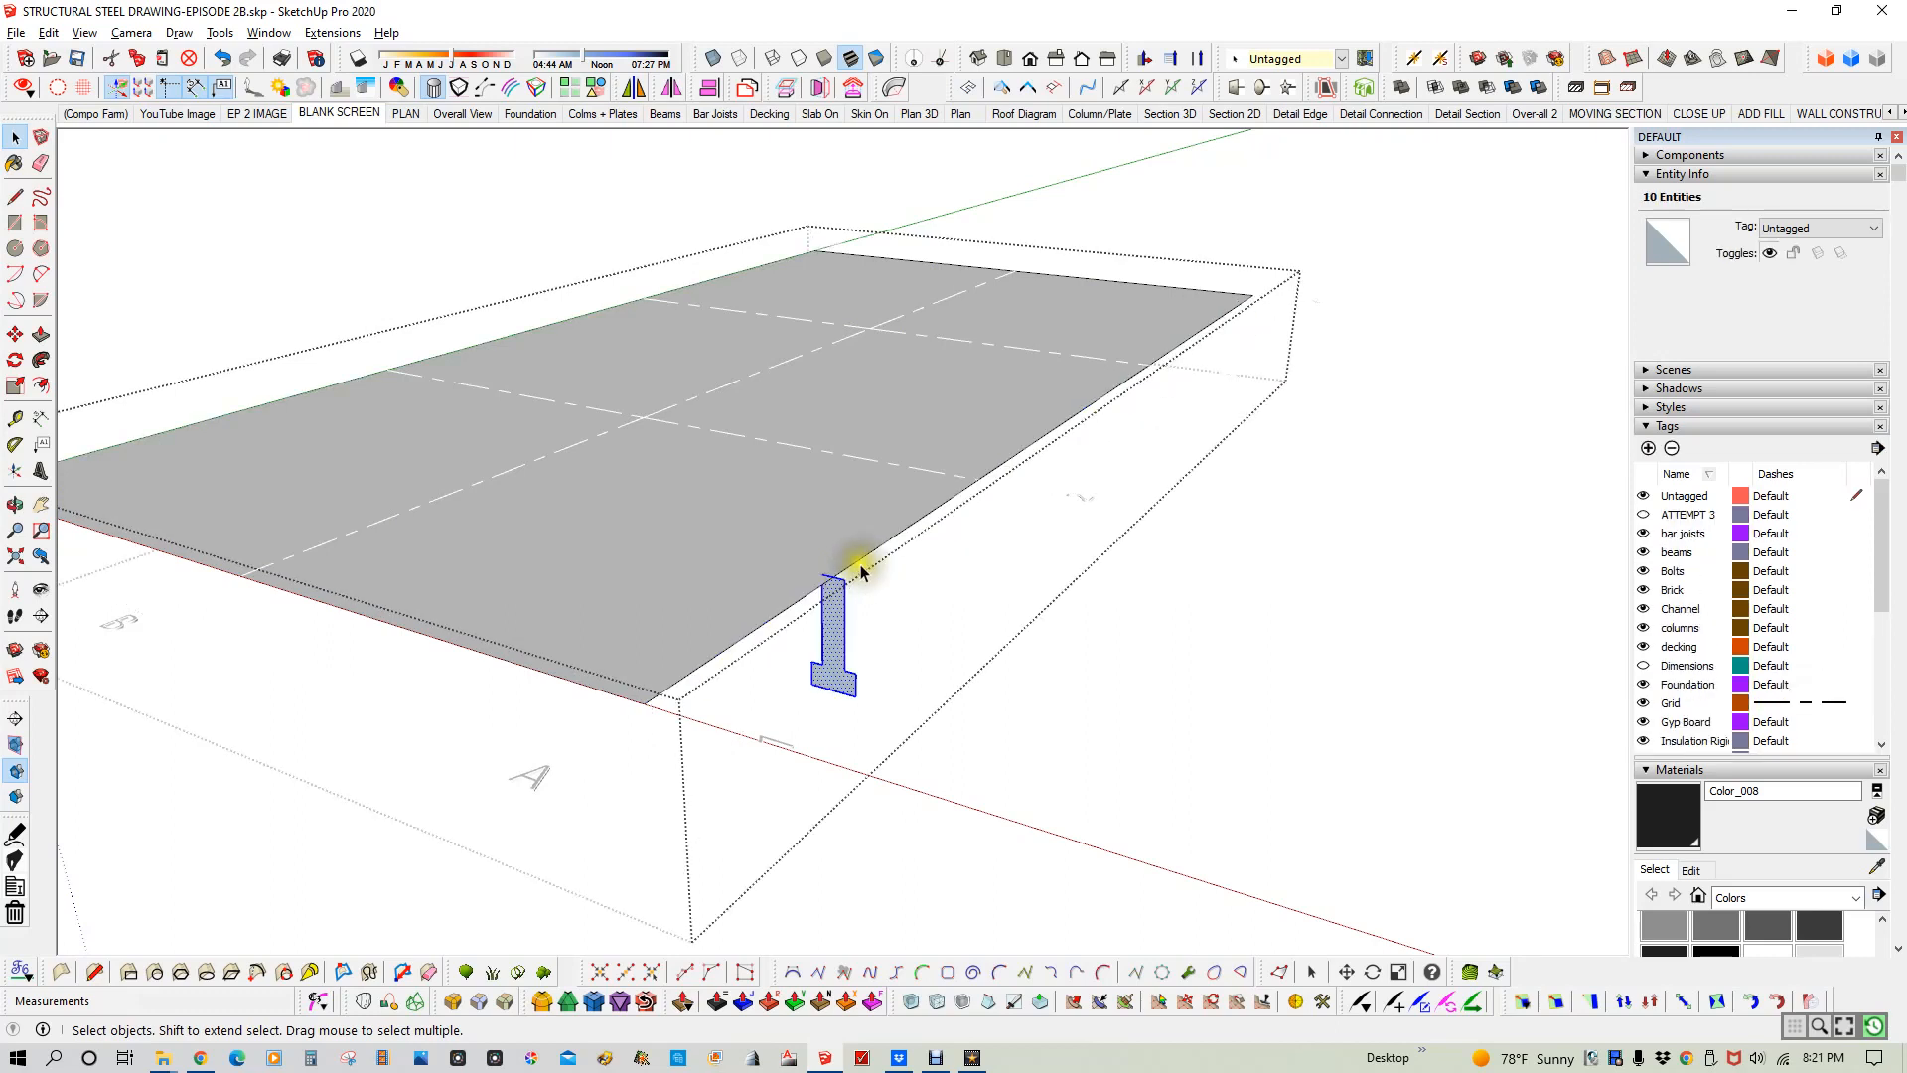
- Sweep the foundation profile around the footprint's perimeter with Follow Me, using the footprint face as the path
left_click(840, 588)
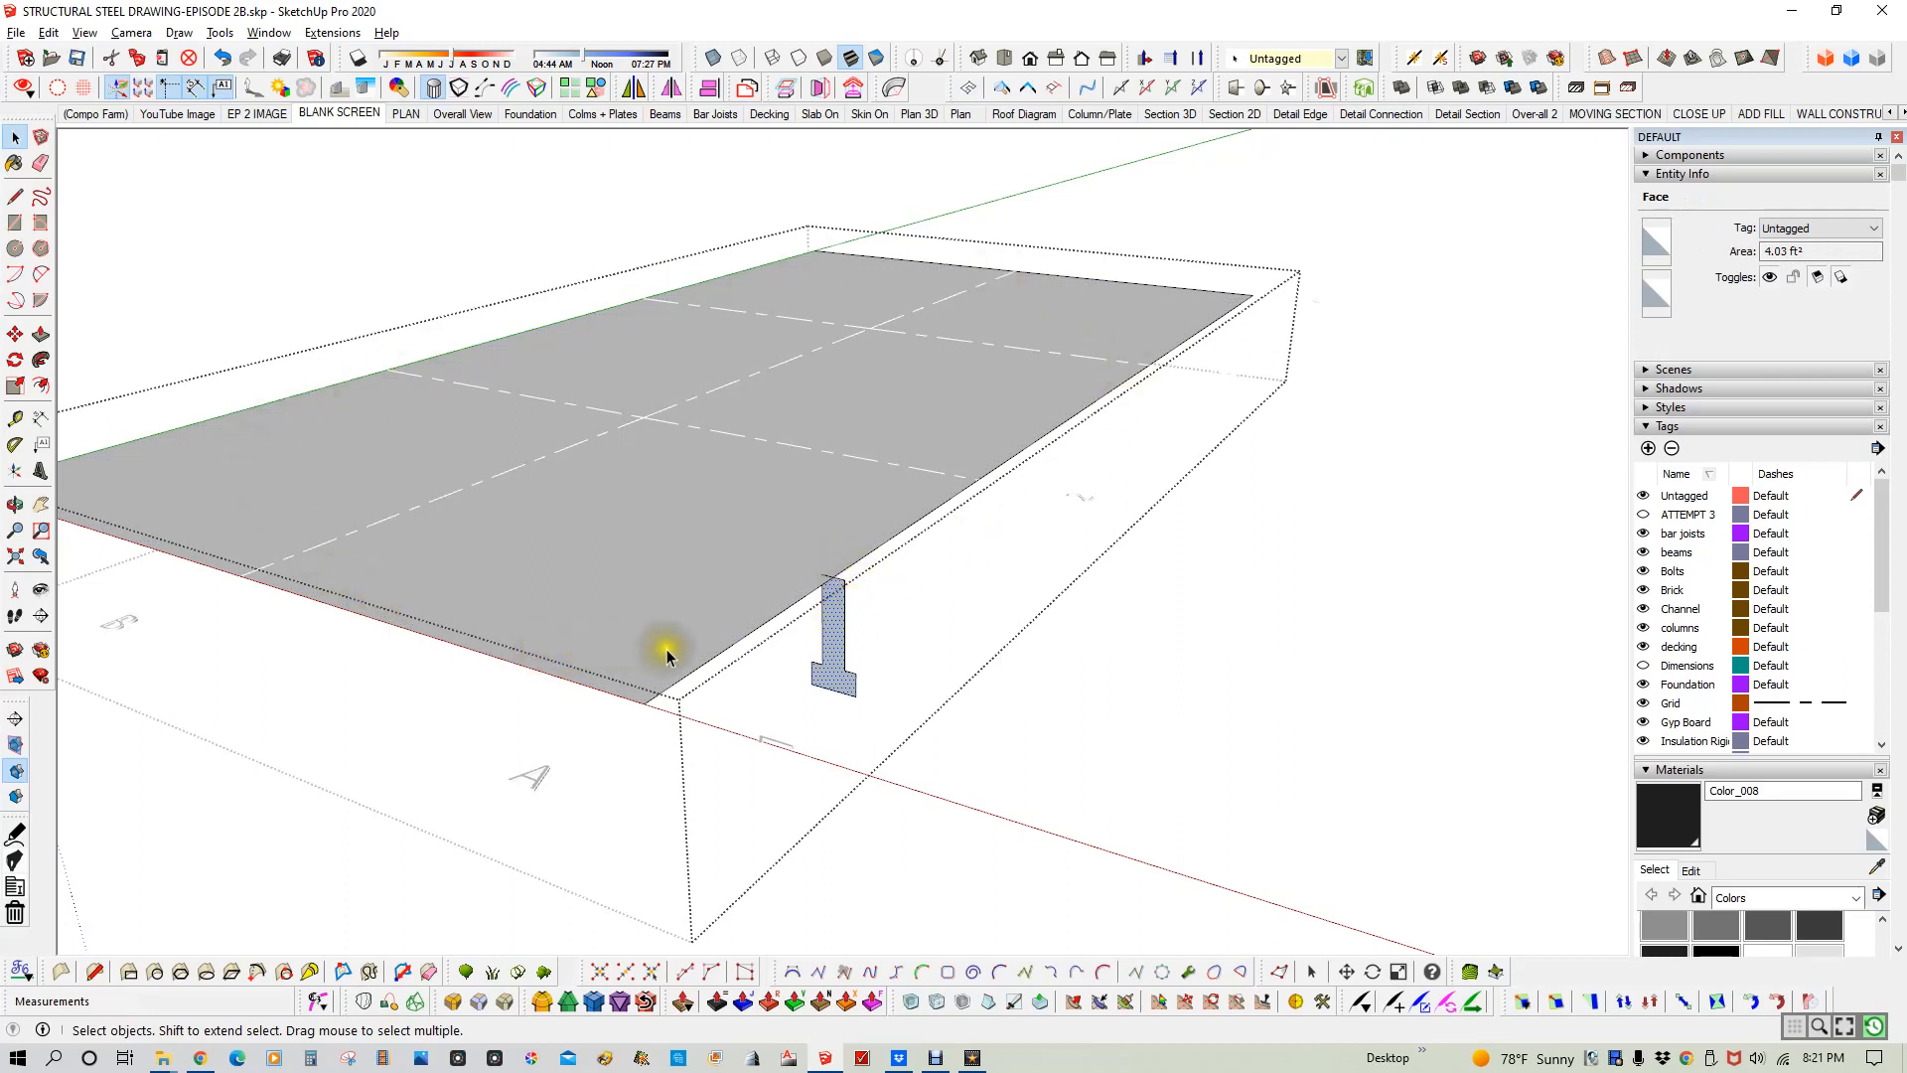
left_click(850, 546)
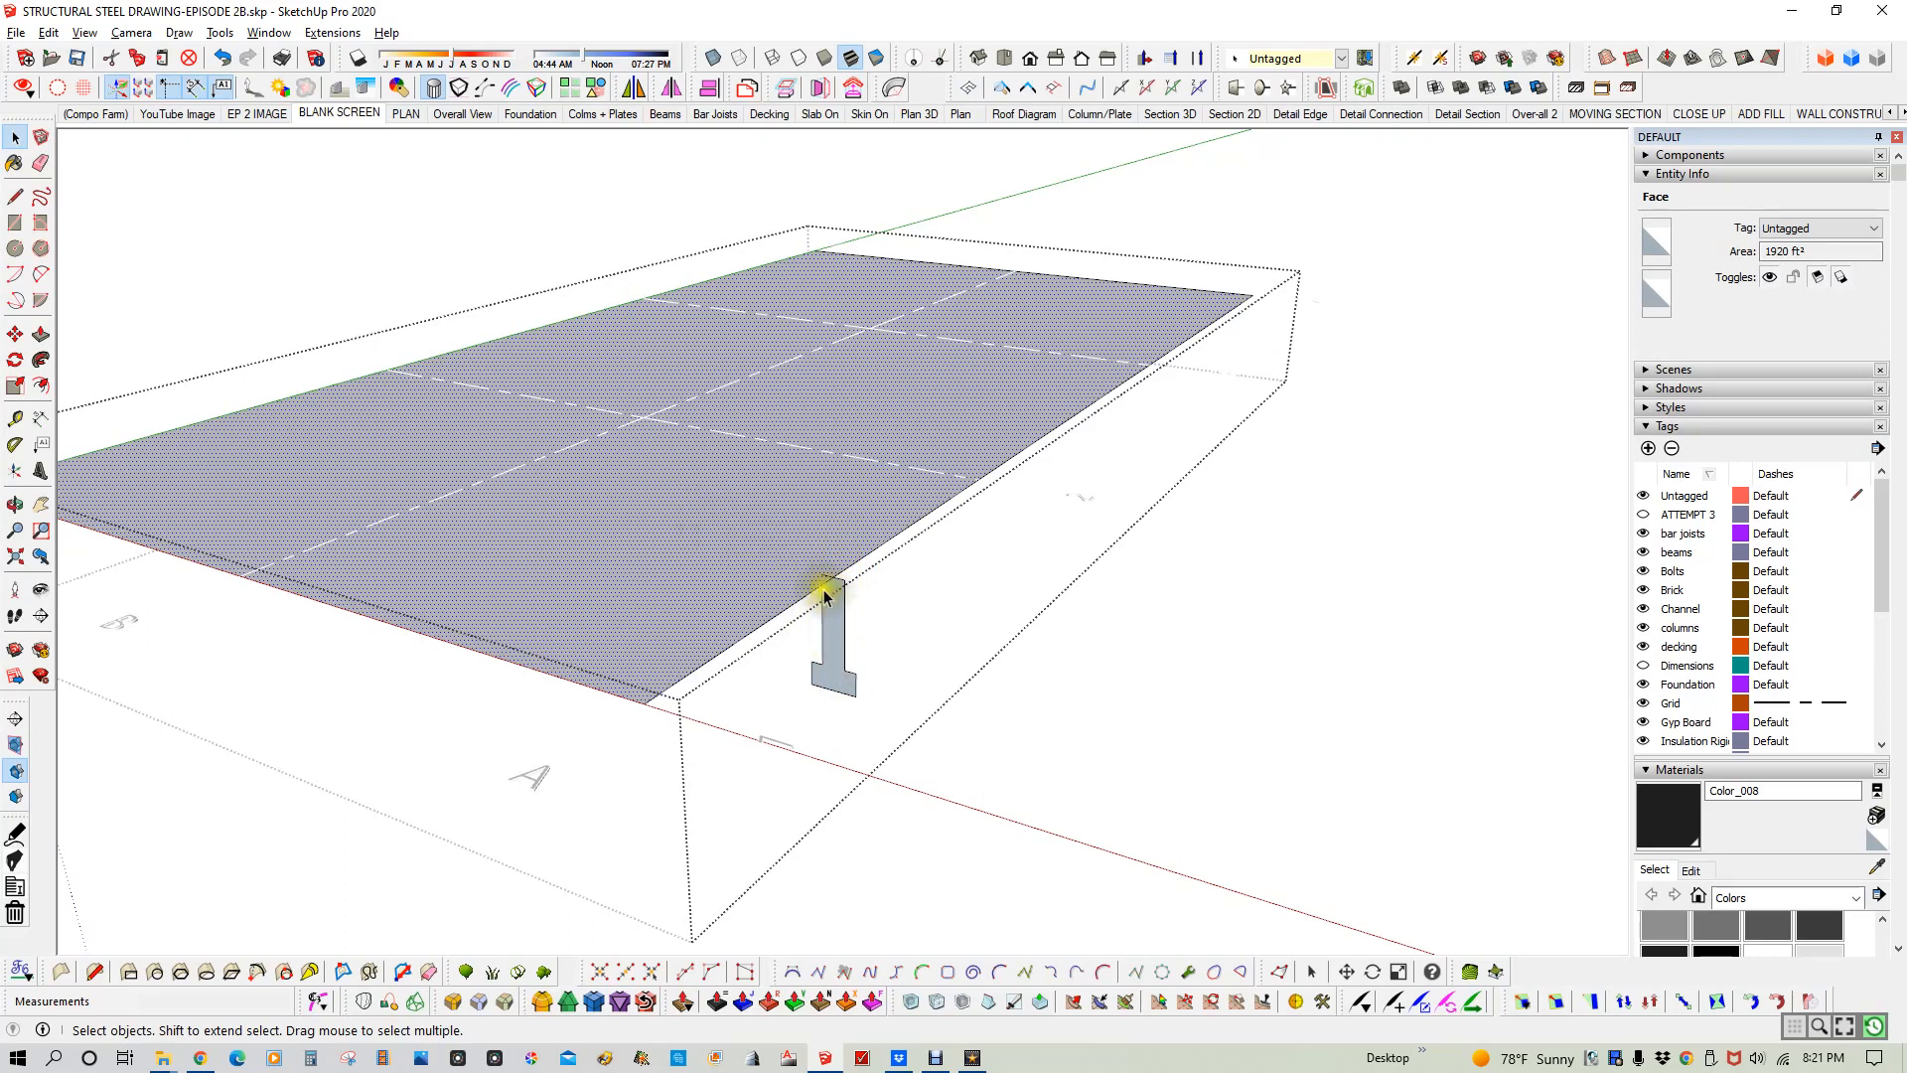
scroll(778, 496, "down", 2)
scroll(777, 496, "down", 1)
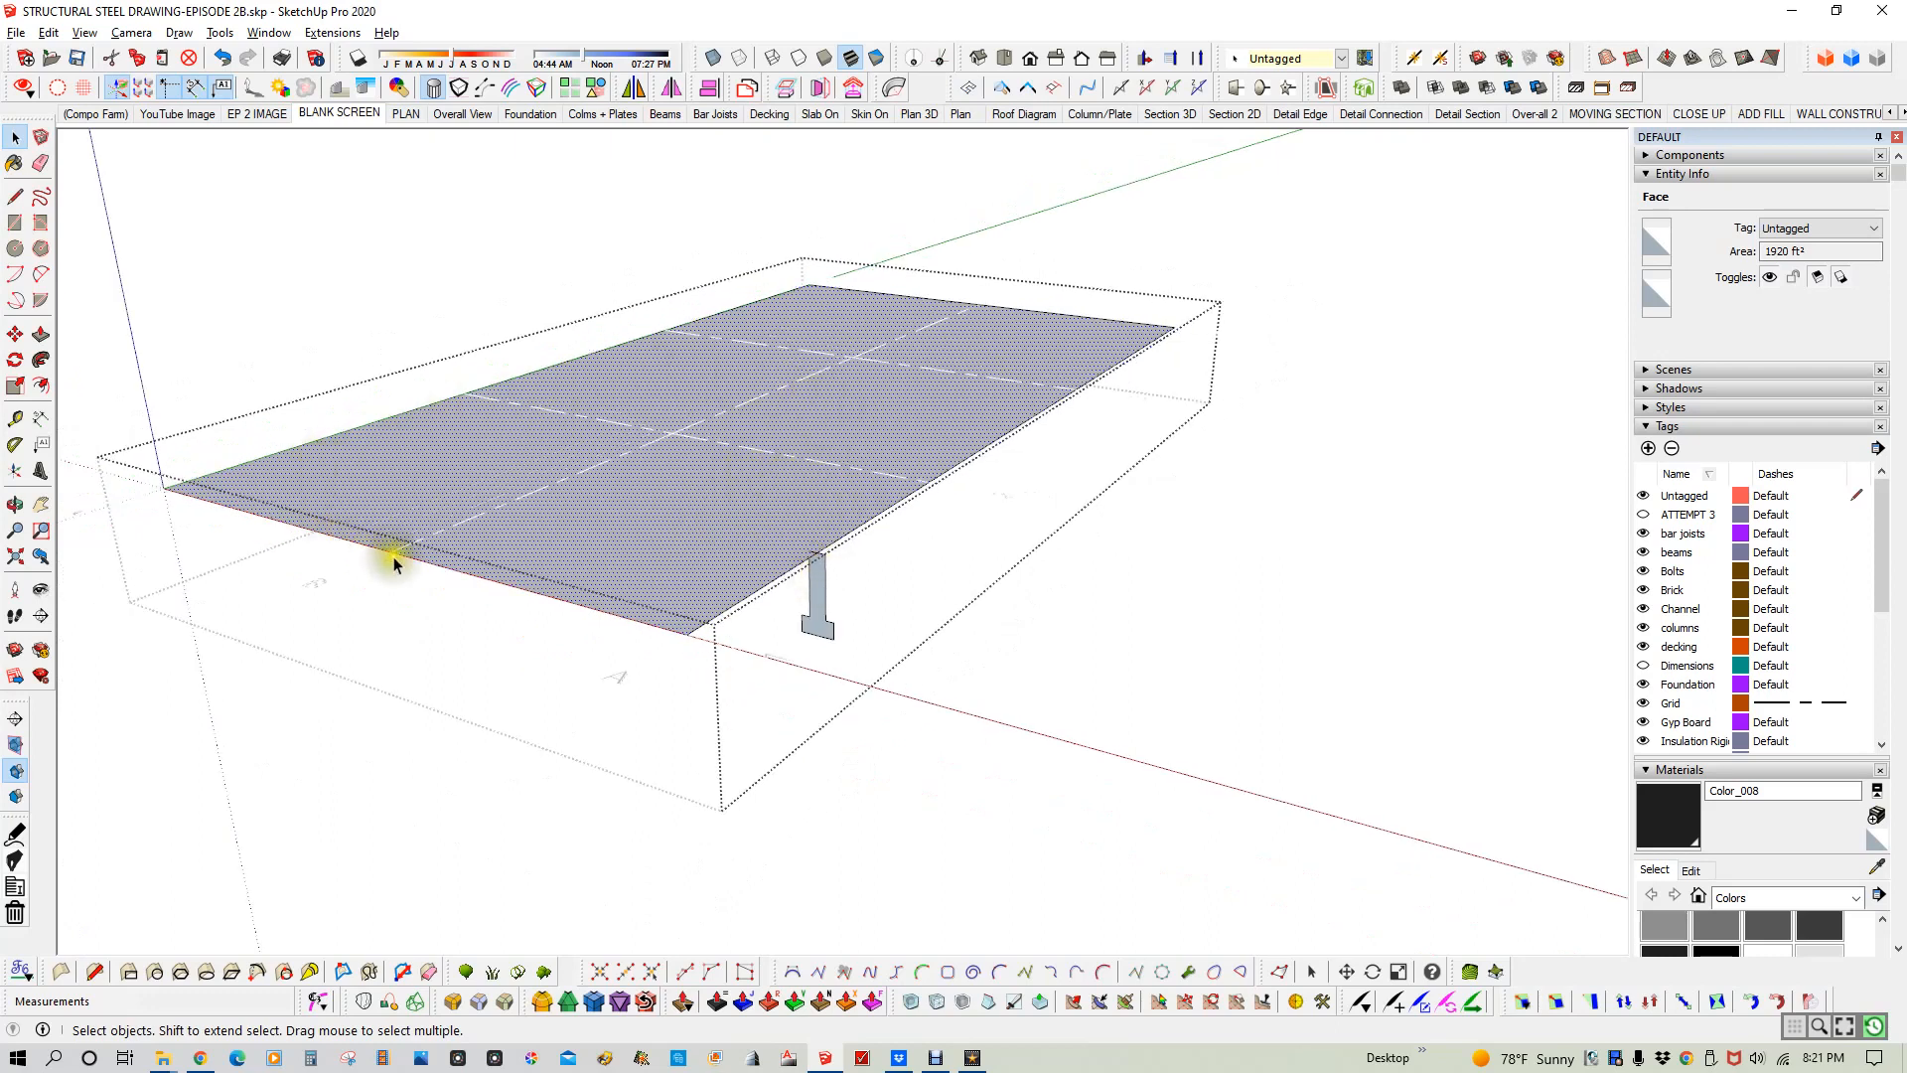
scroll(814, 589, "up", 3)
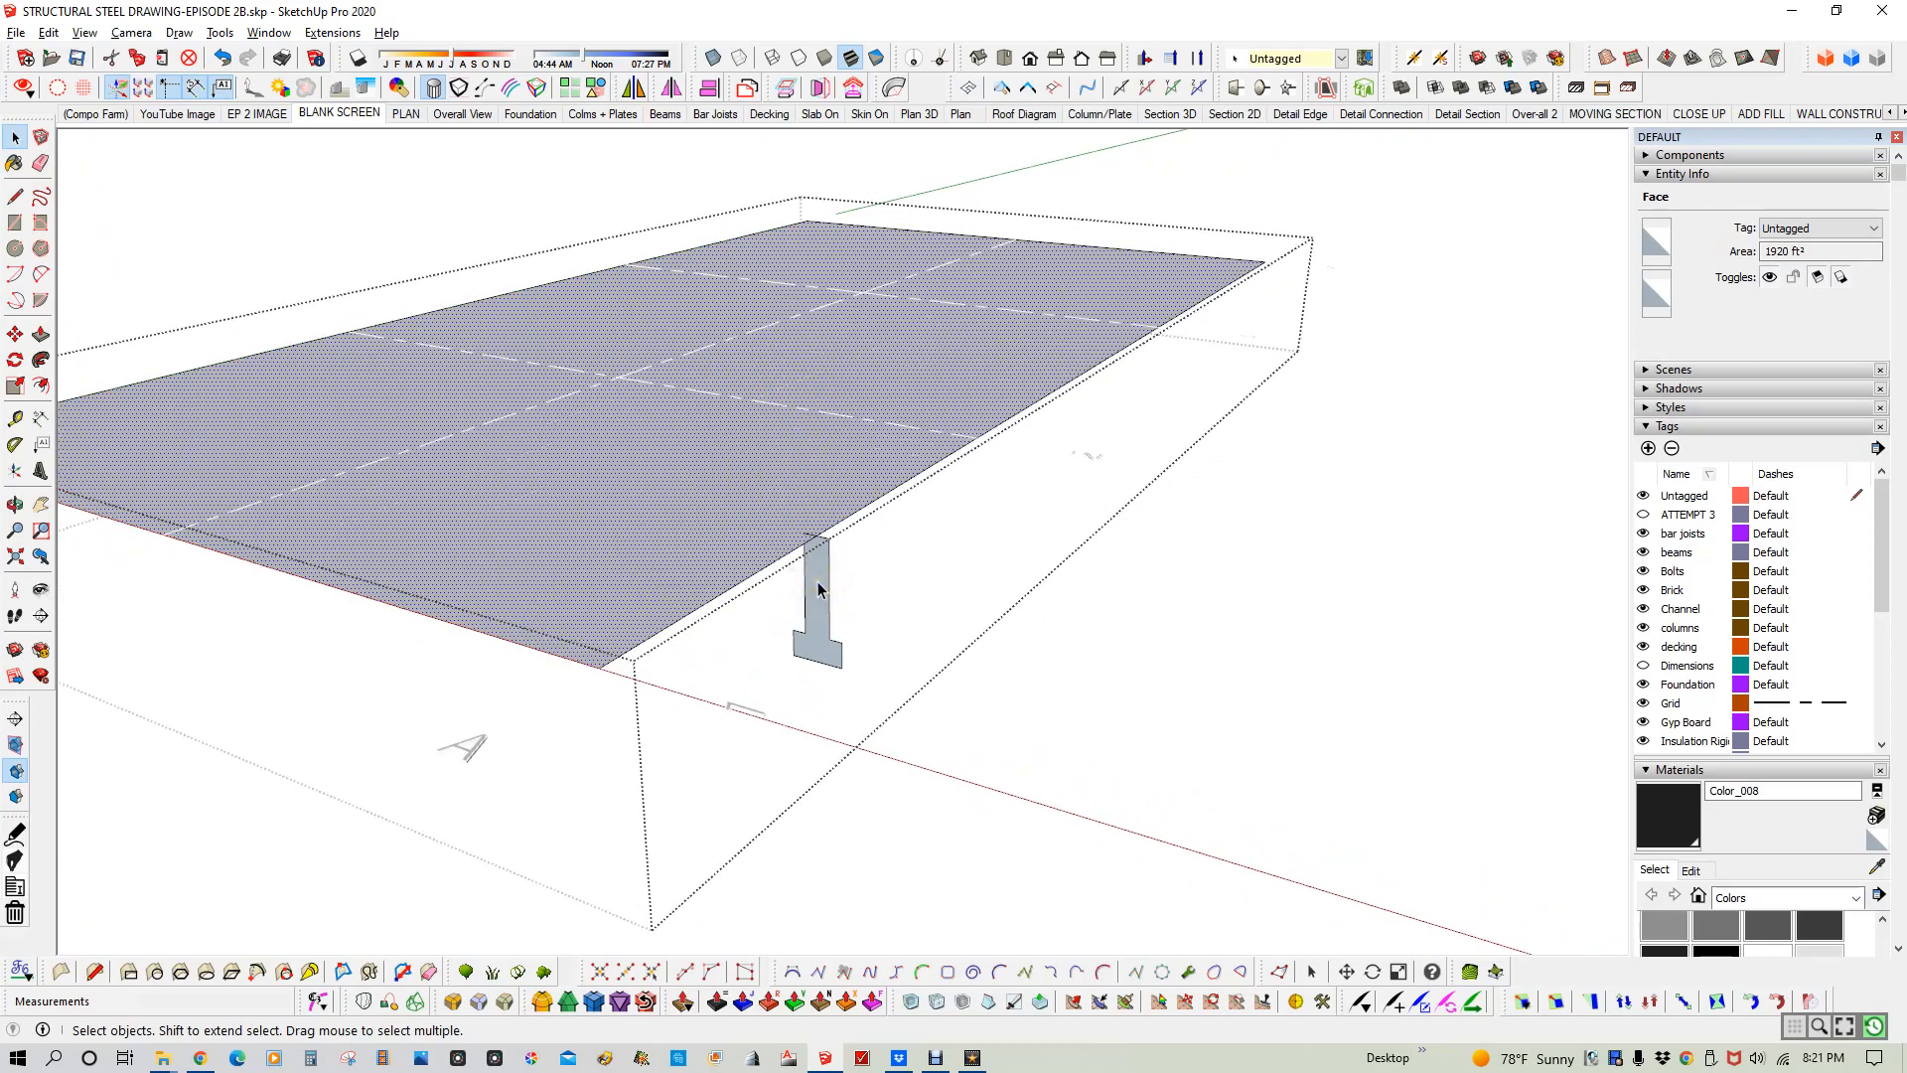
key("p")
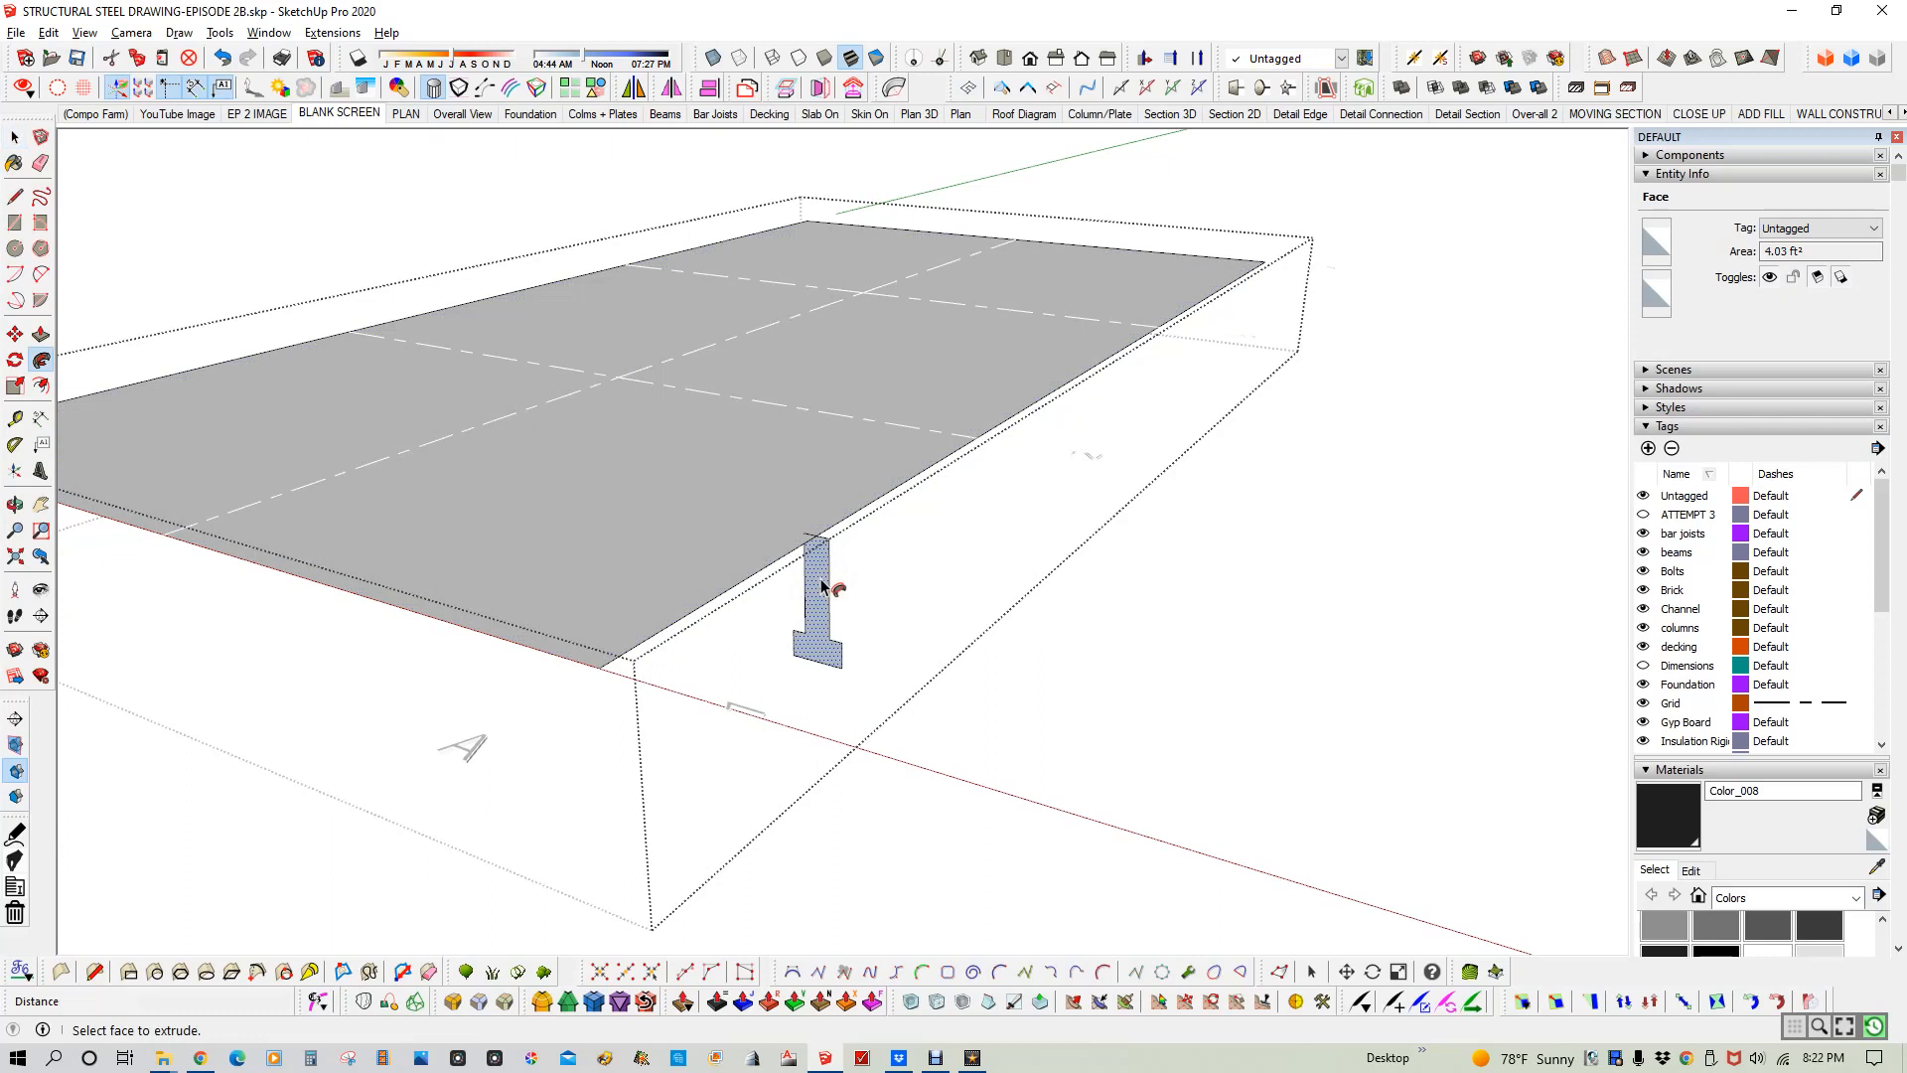
left_click(820, 587)
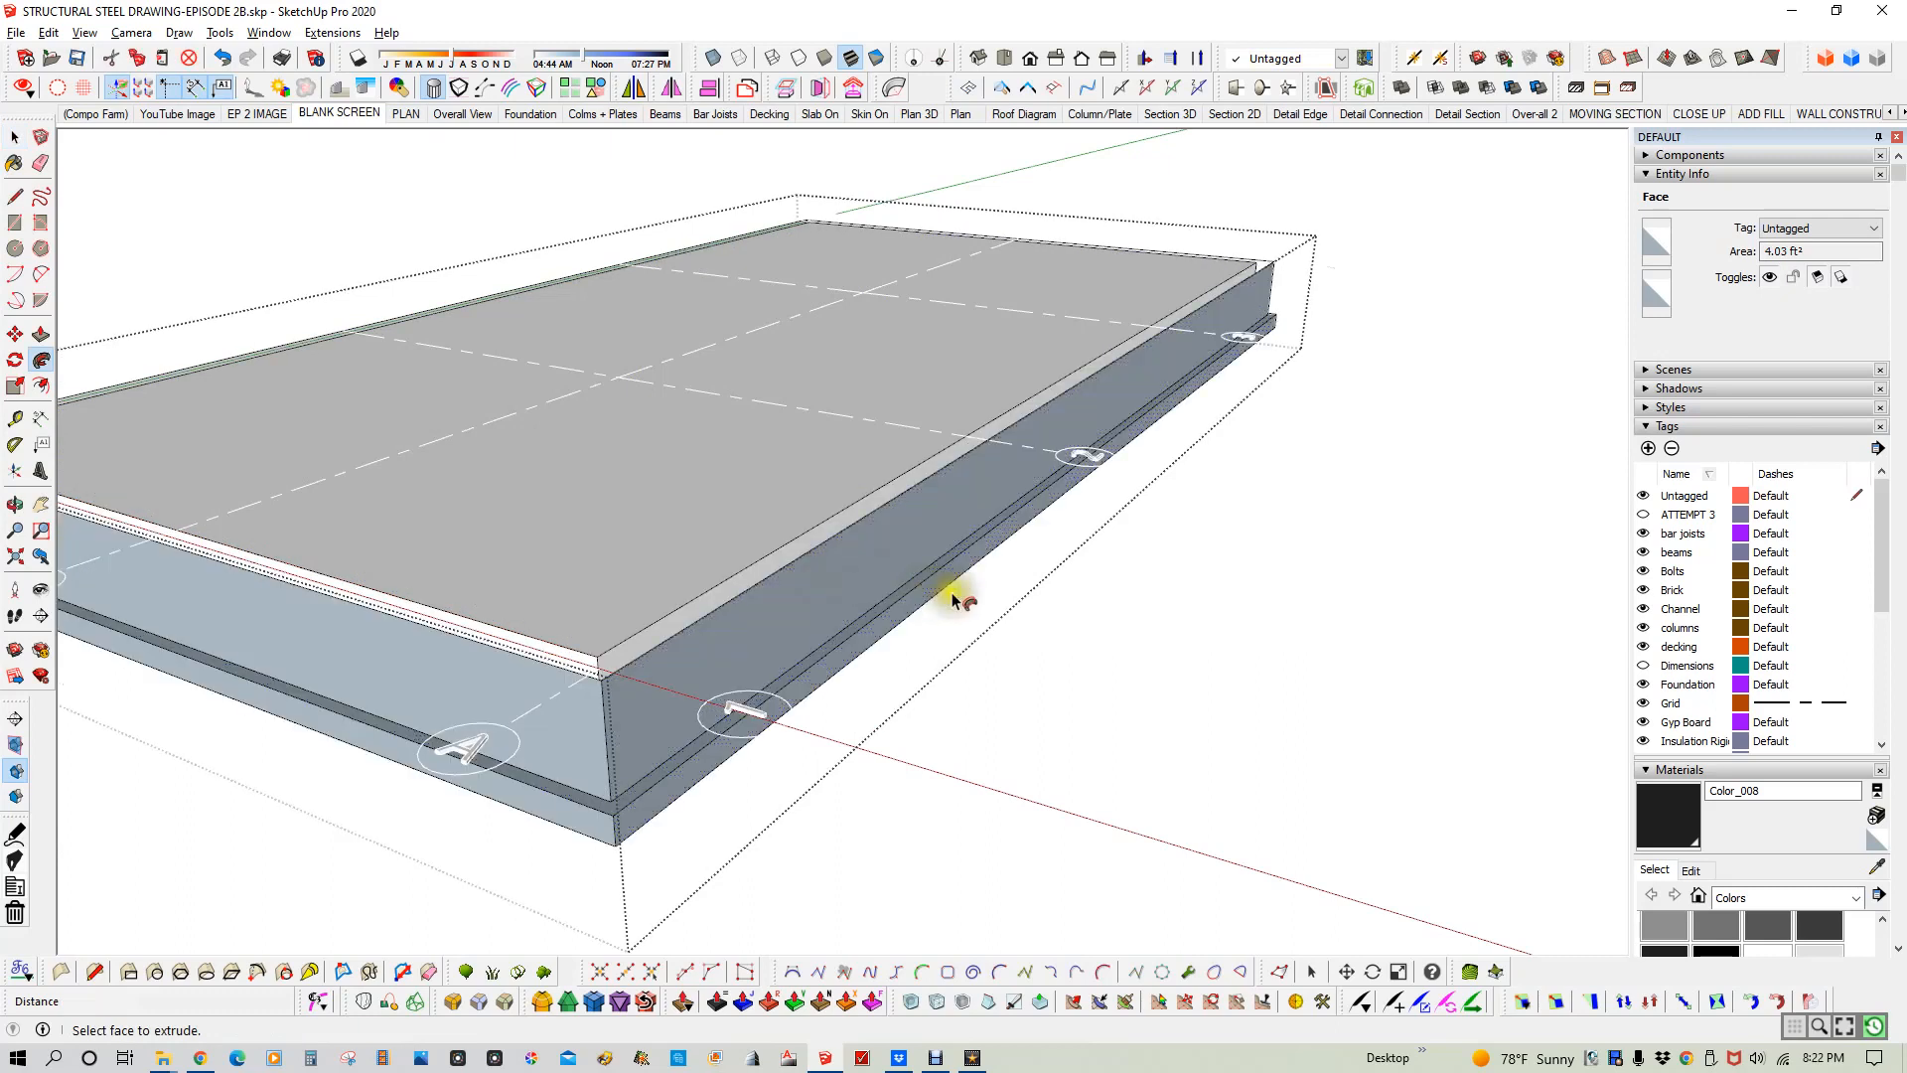
scroll(974, 599, "down", 1)
scroll(973, 598, "down", 1)
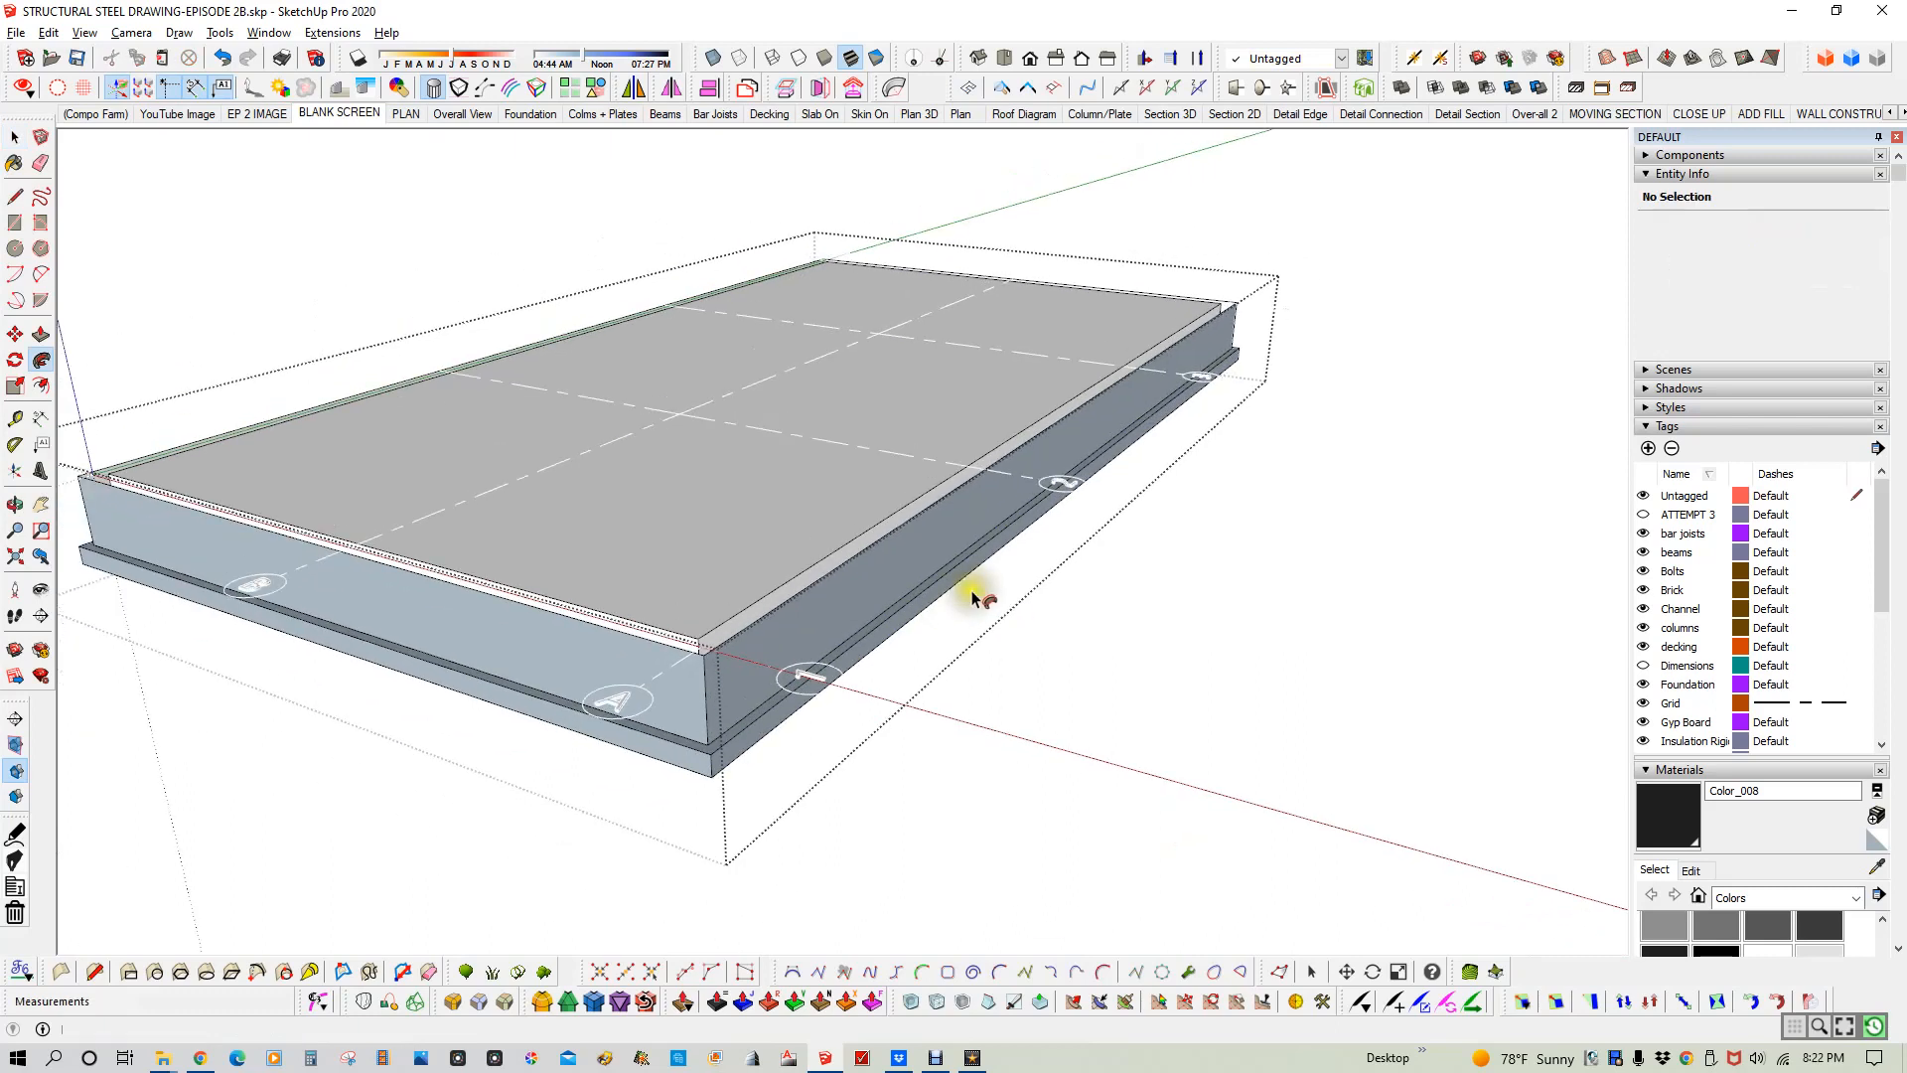
key("space")
middle_click_drag(983, 603, 984, 624)
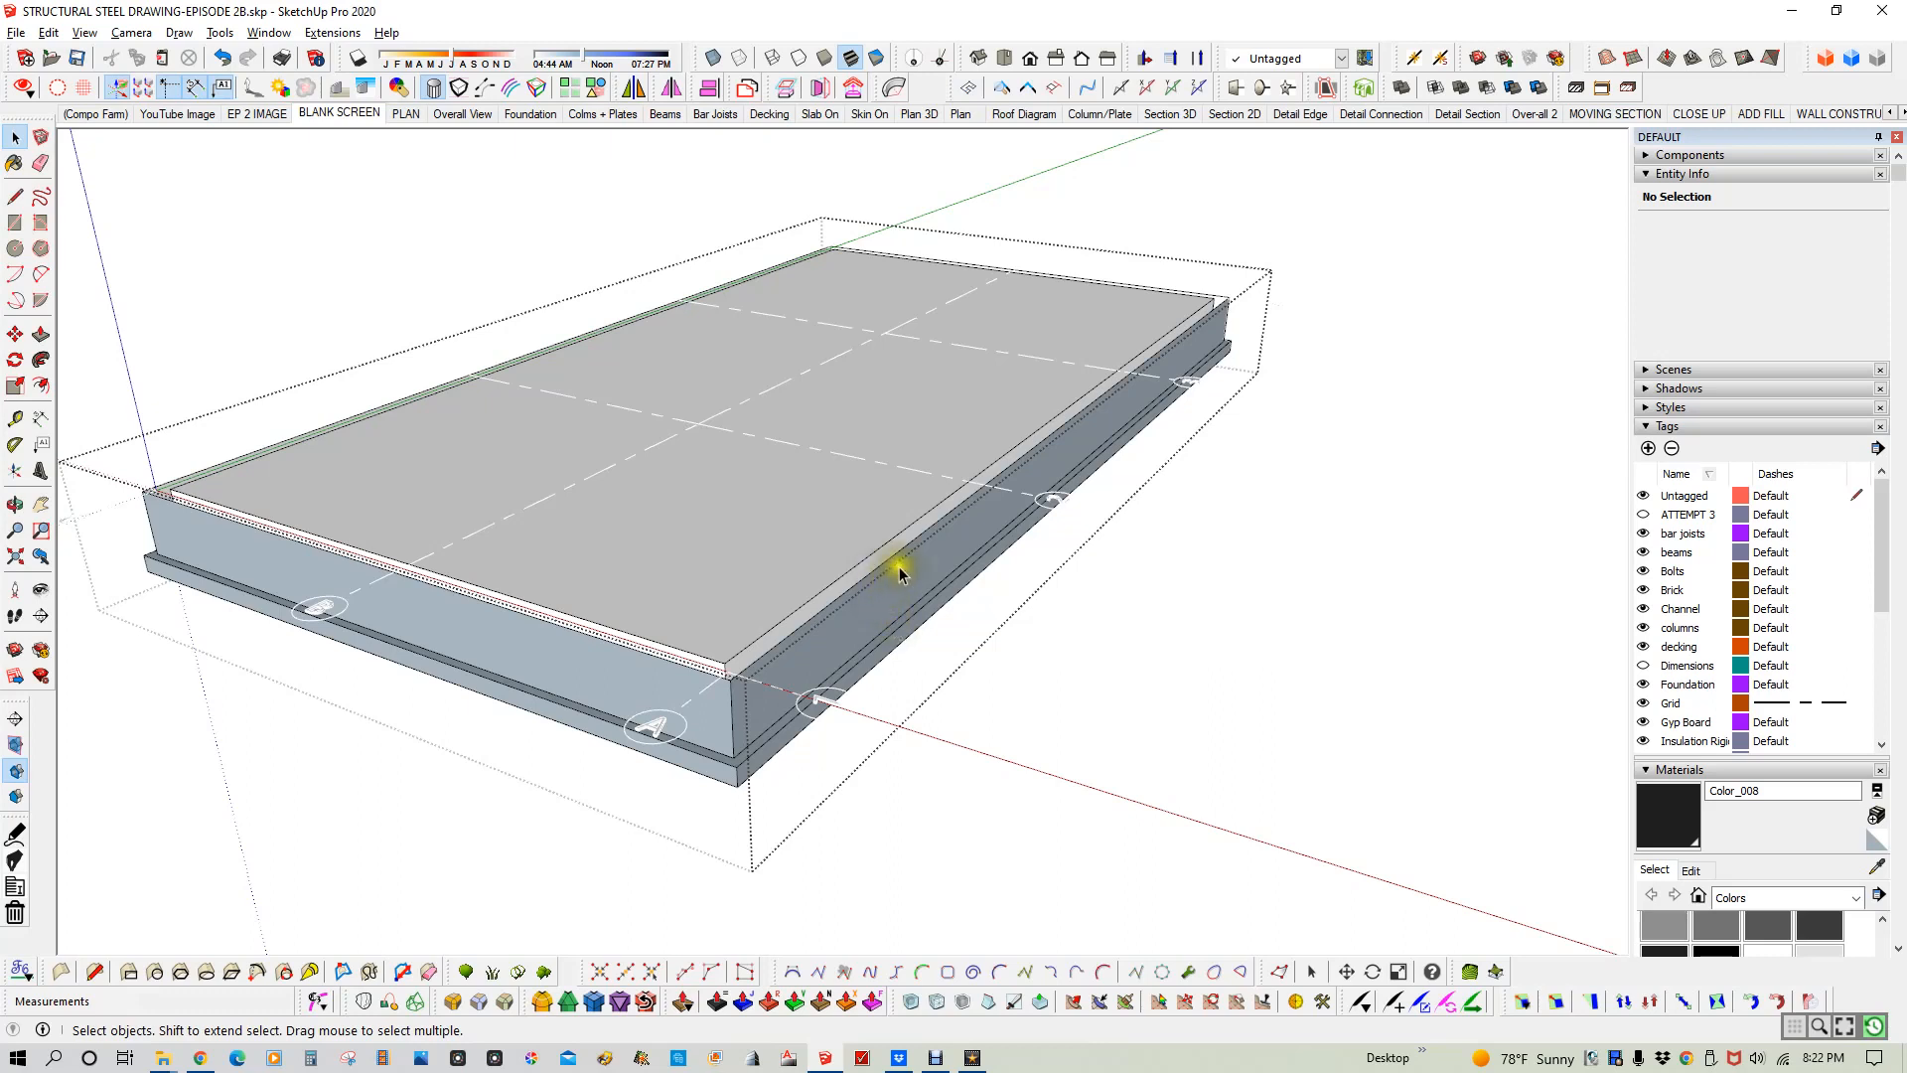
- Draw a diagonal edge across the wall top at the grid A/1 corner, from the inner corner to the outer corner
scroll(735, 686, "up", 2)
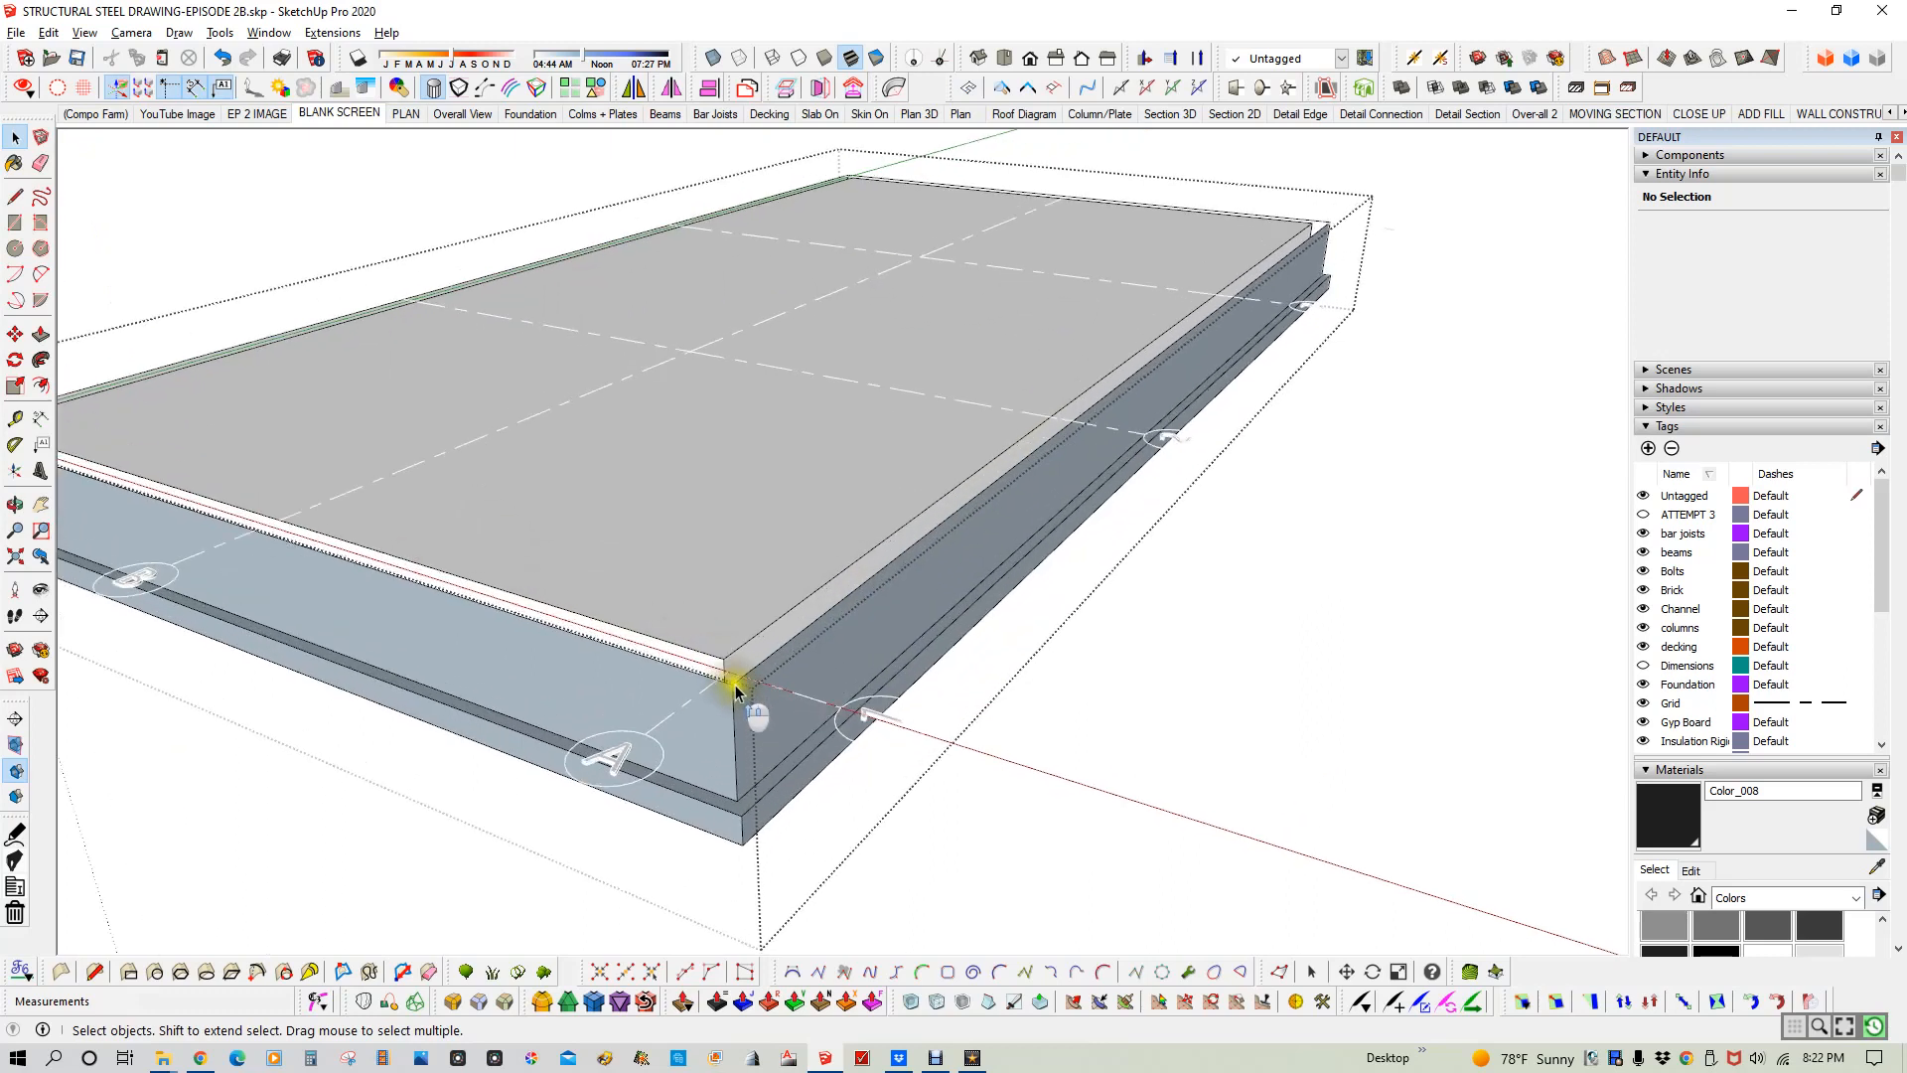
scroll(735, 685, "up", 3)
key("l")
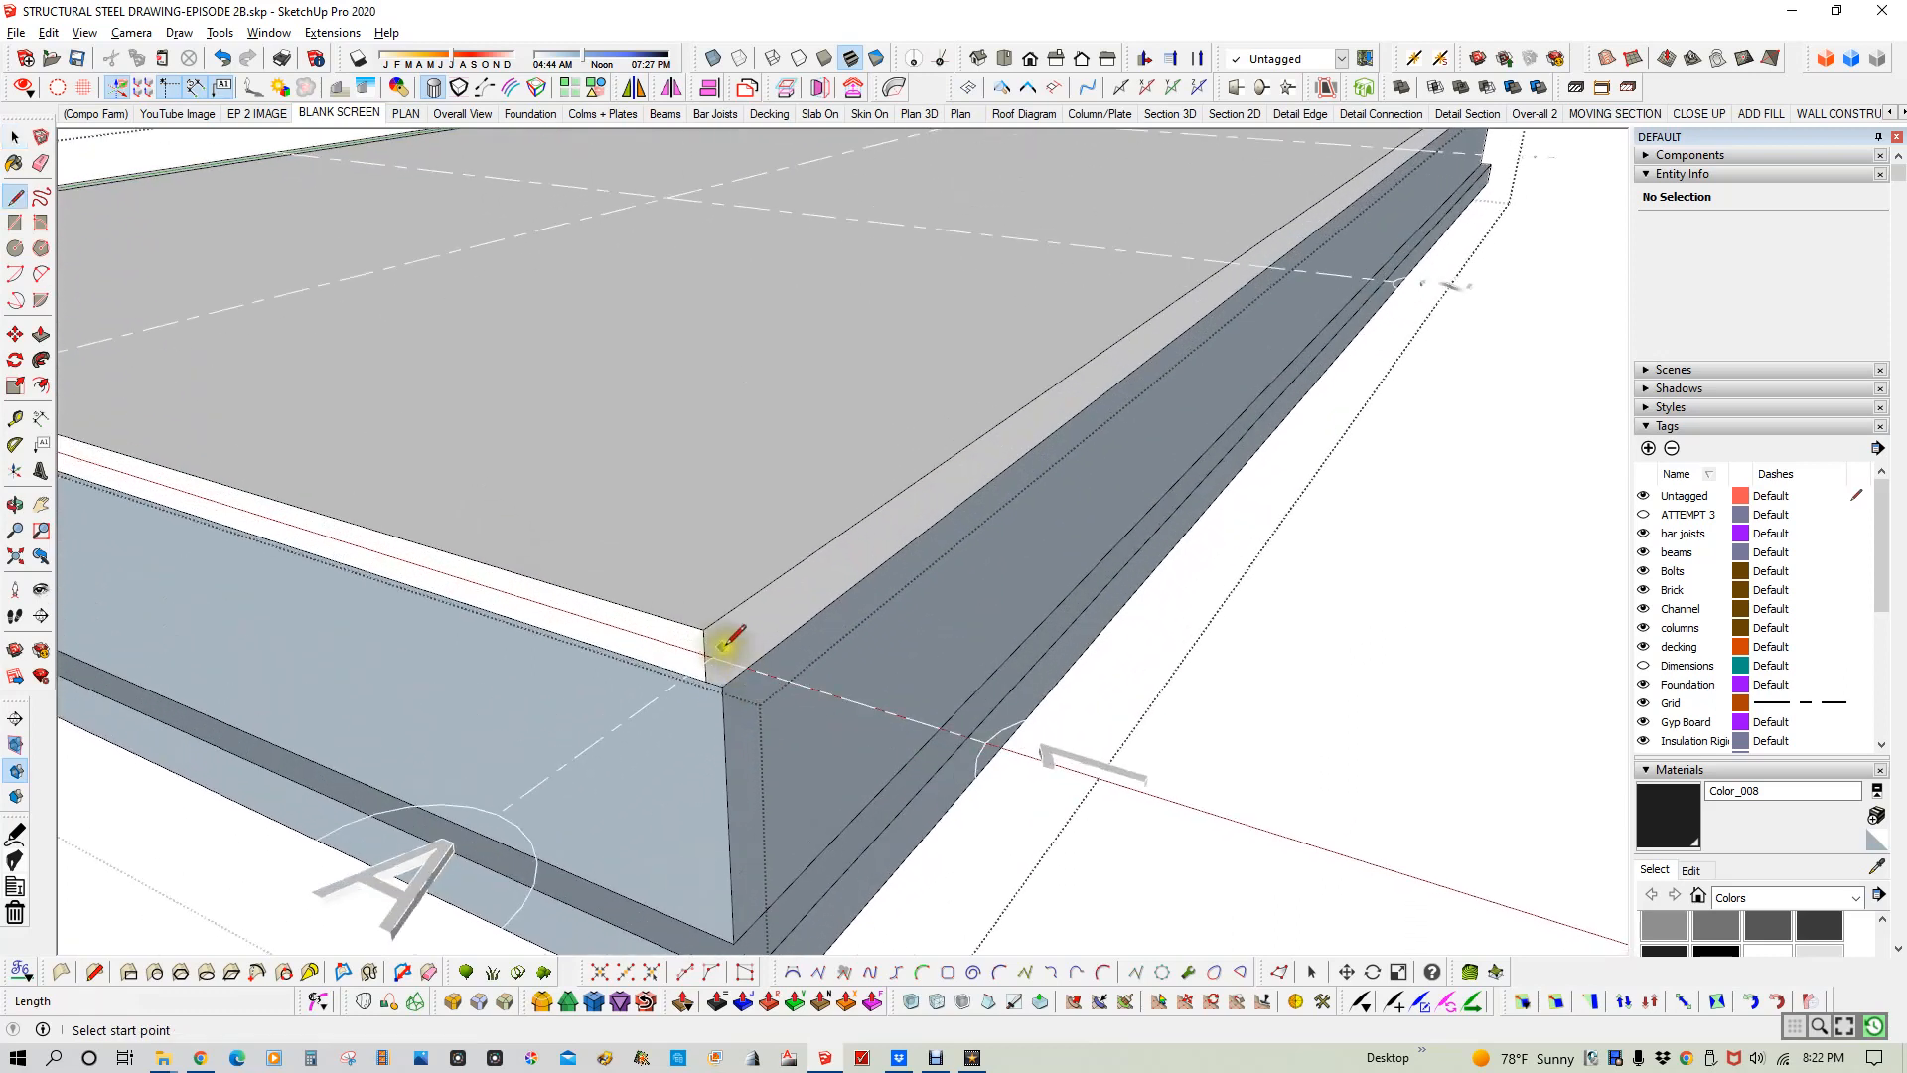
key("space")
left_click(703, 622)
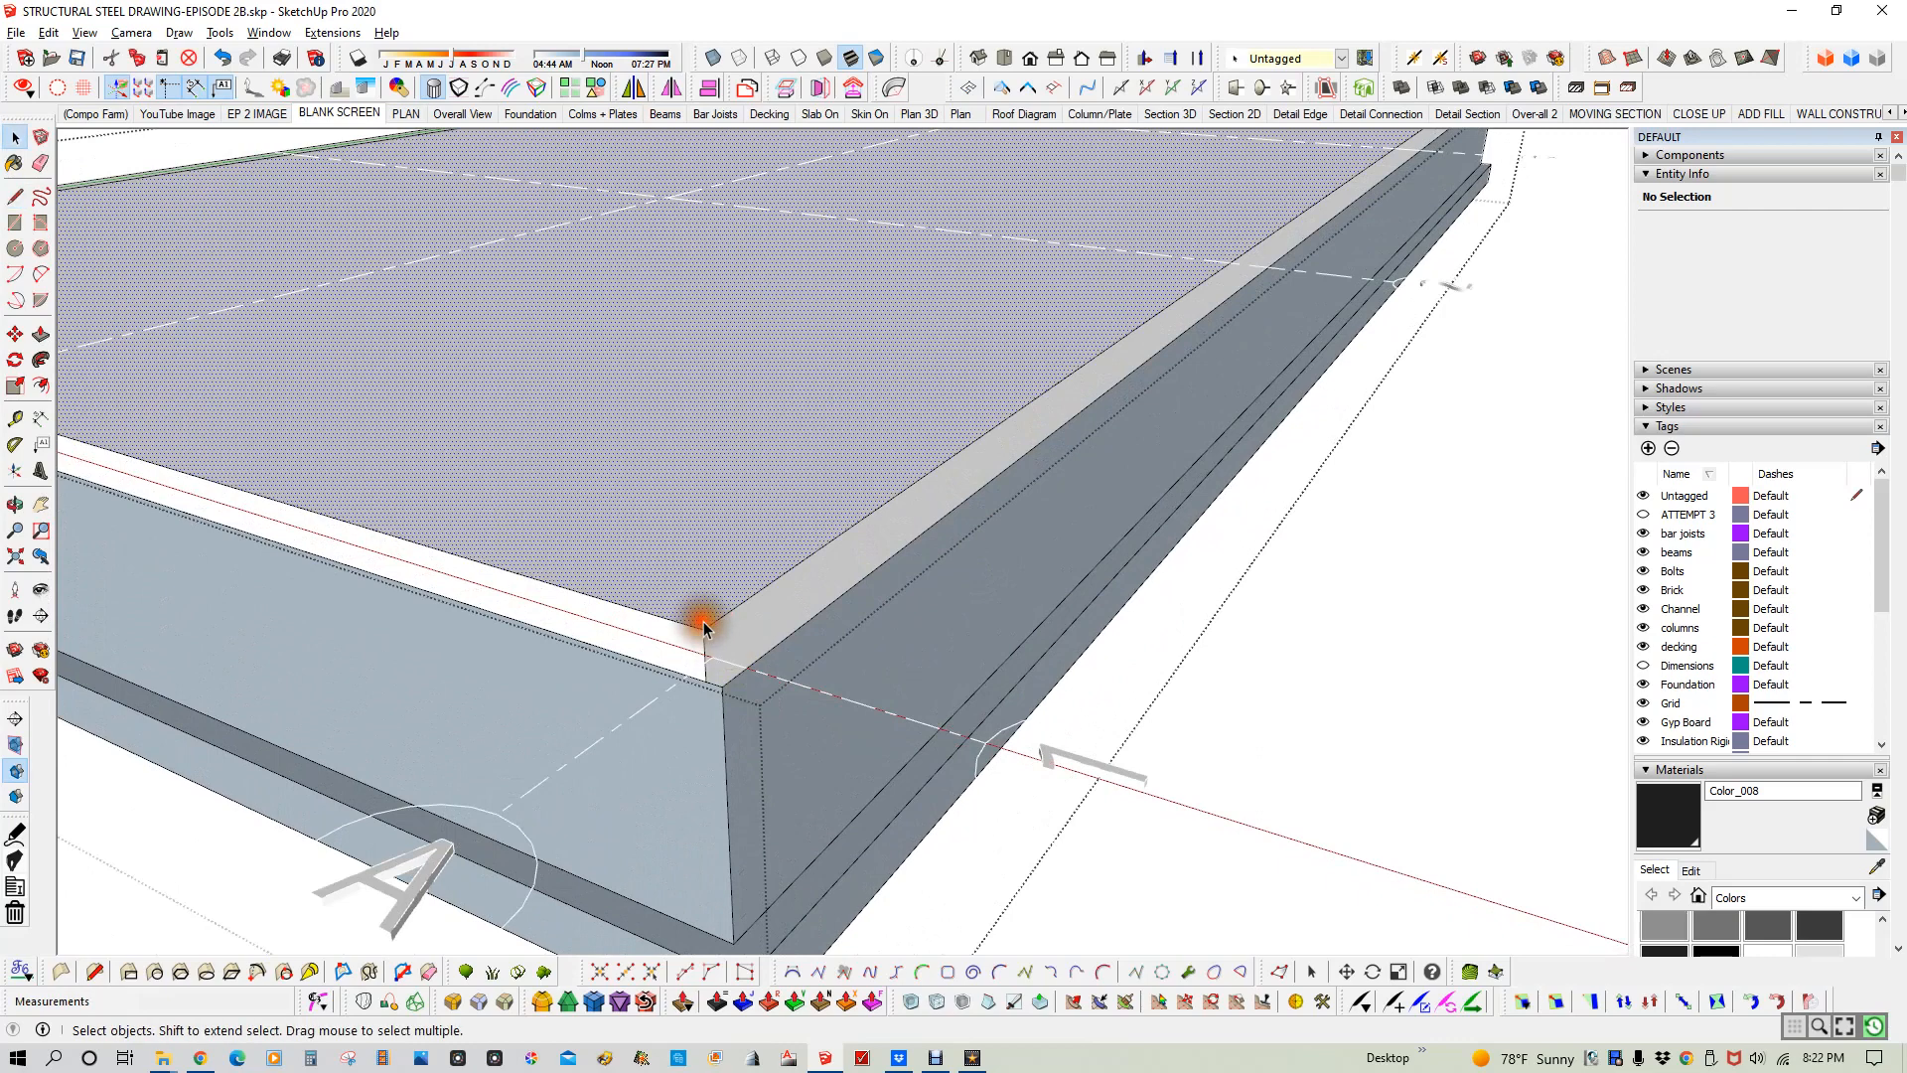
key("l")
left_click(703, 630)
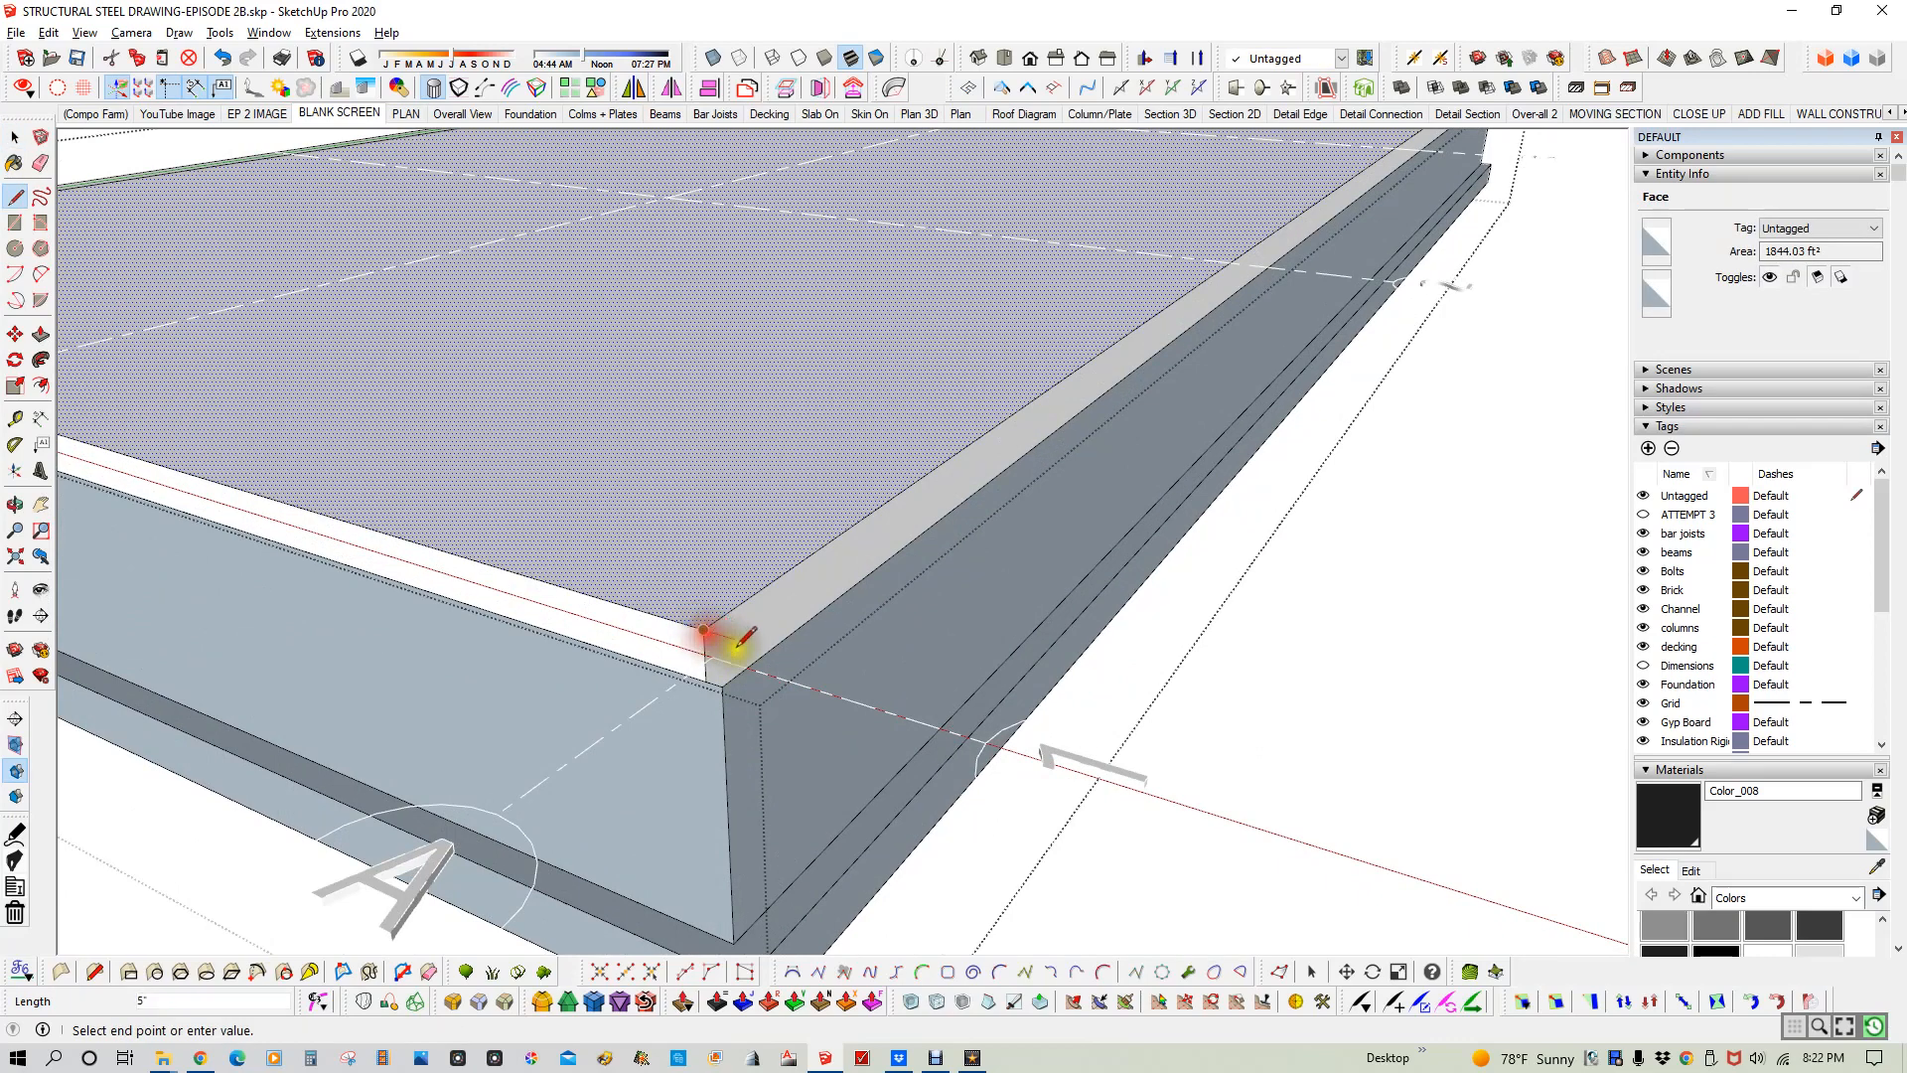
left_click(722, 684)
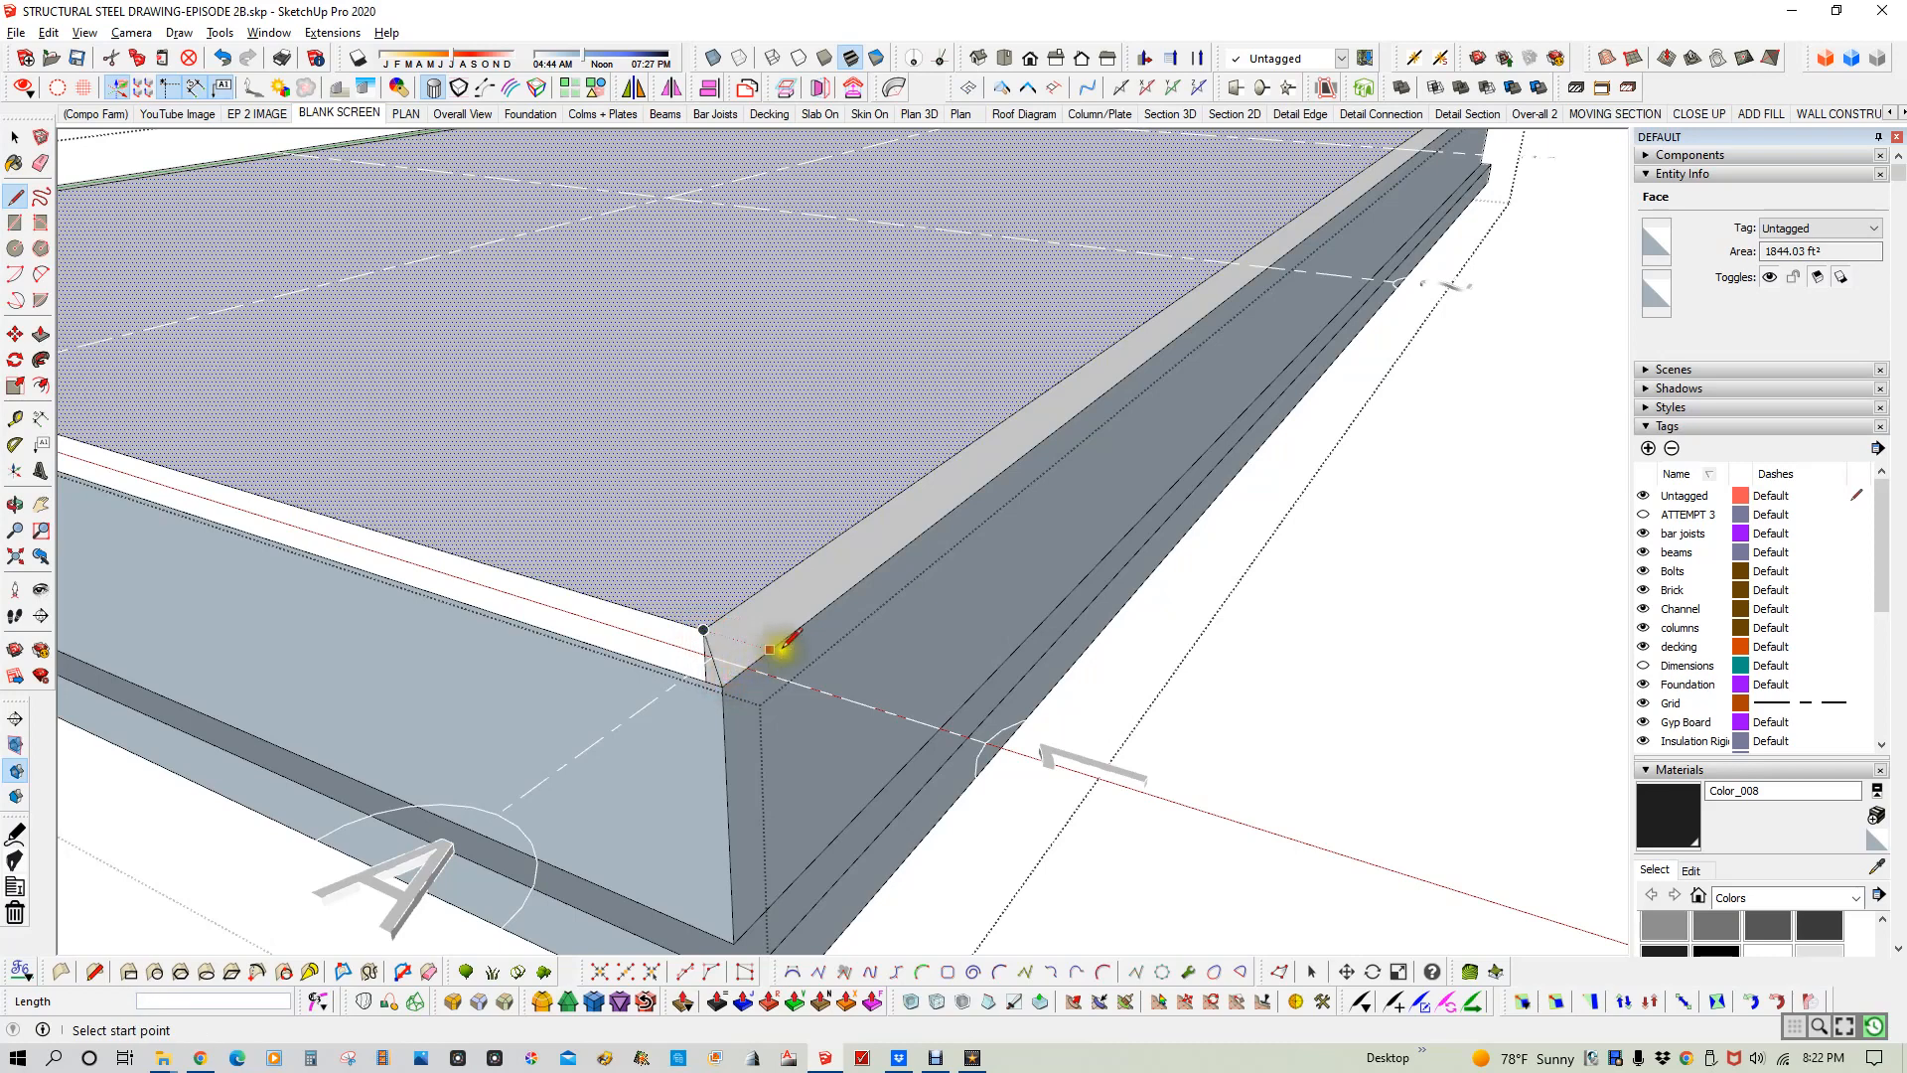
- Draw a matching diagonal edge across the wall top at the grid C/1 corner to fill the missing top face
scroll(787, 646, "down", 5)
scroll(934, 653, "down", 1)
scroll(165, 456, "up", 7)
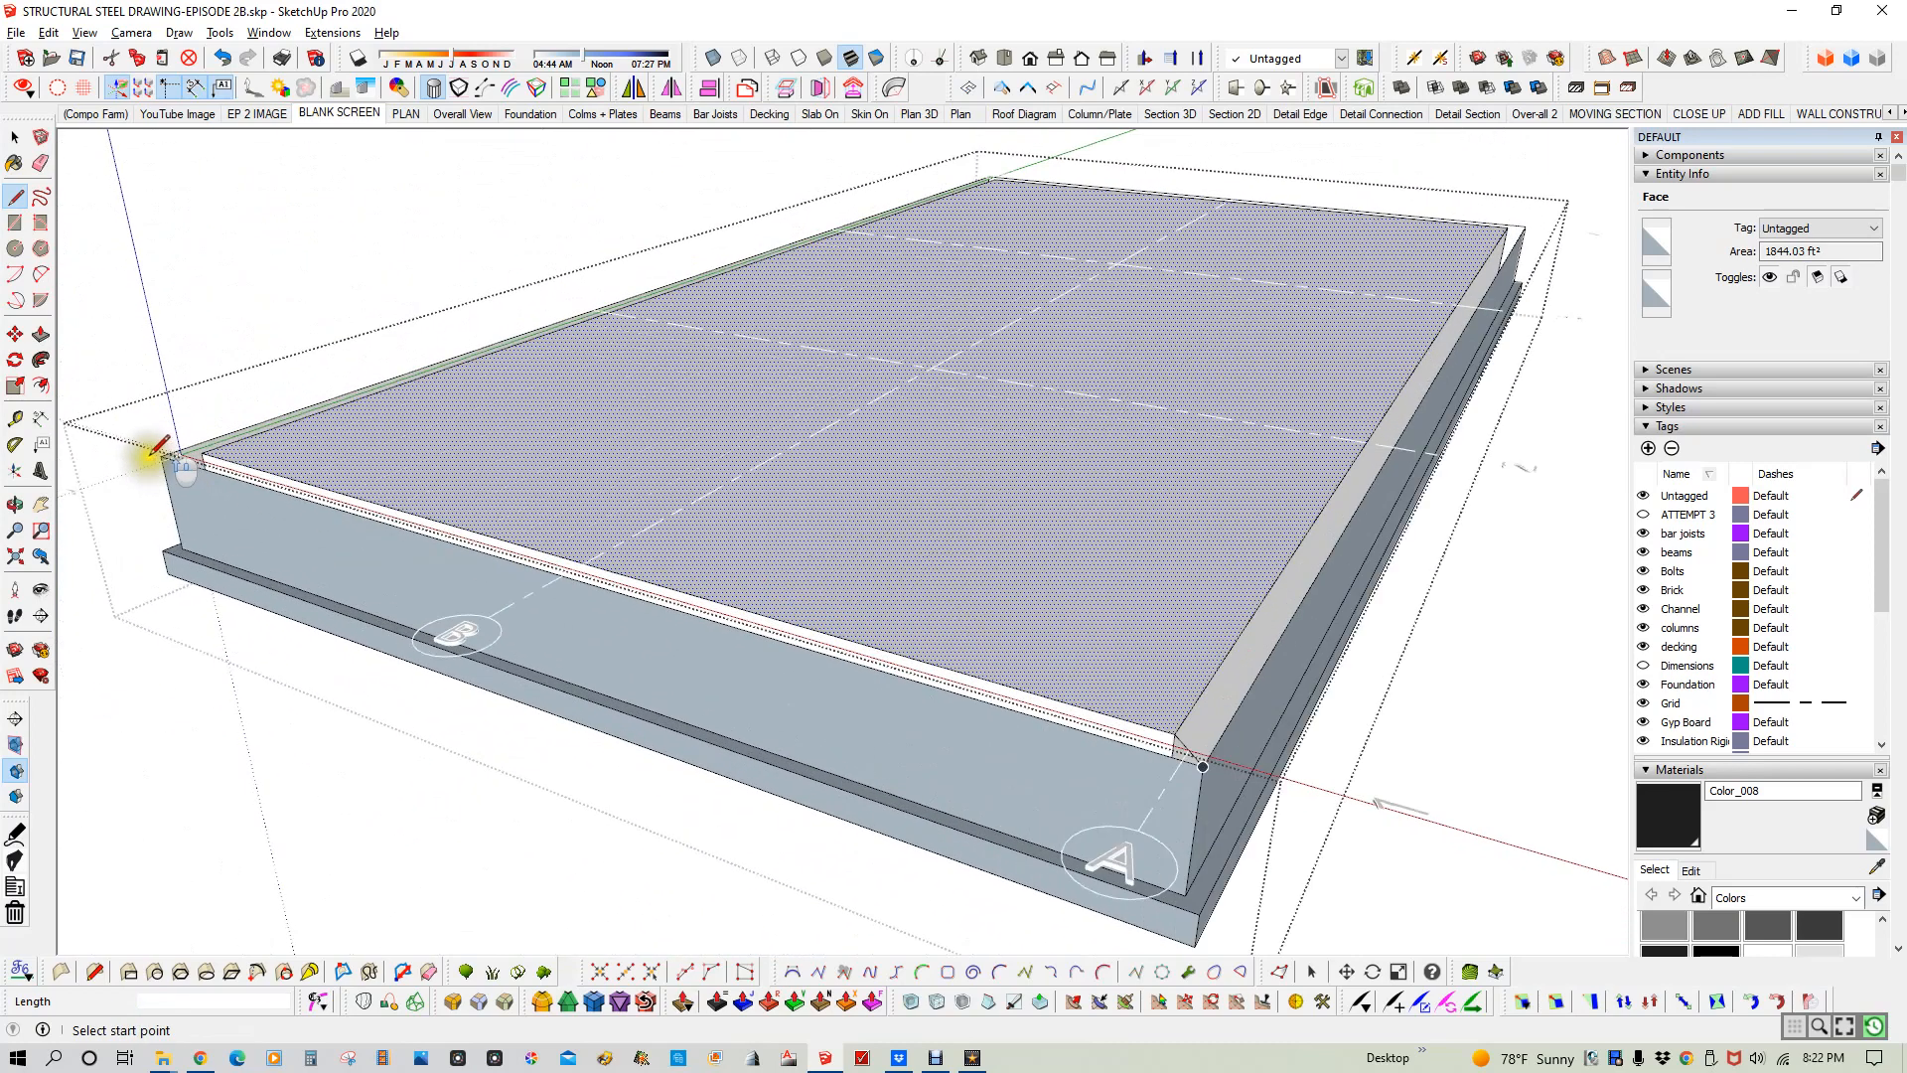
left_click(167, 456)
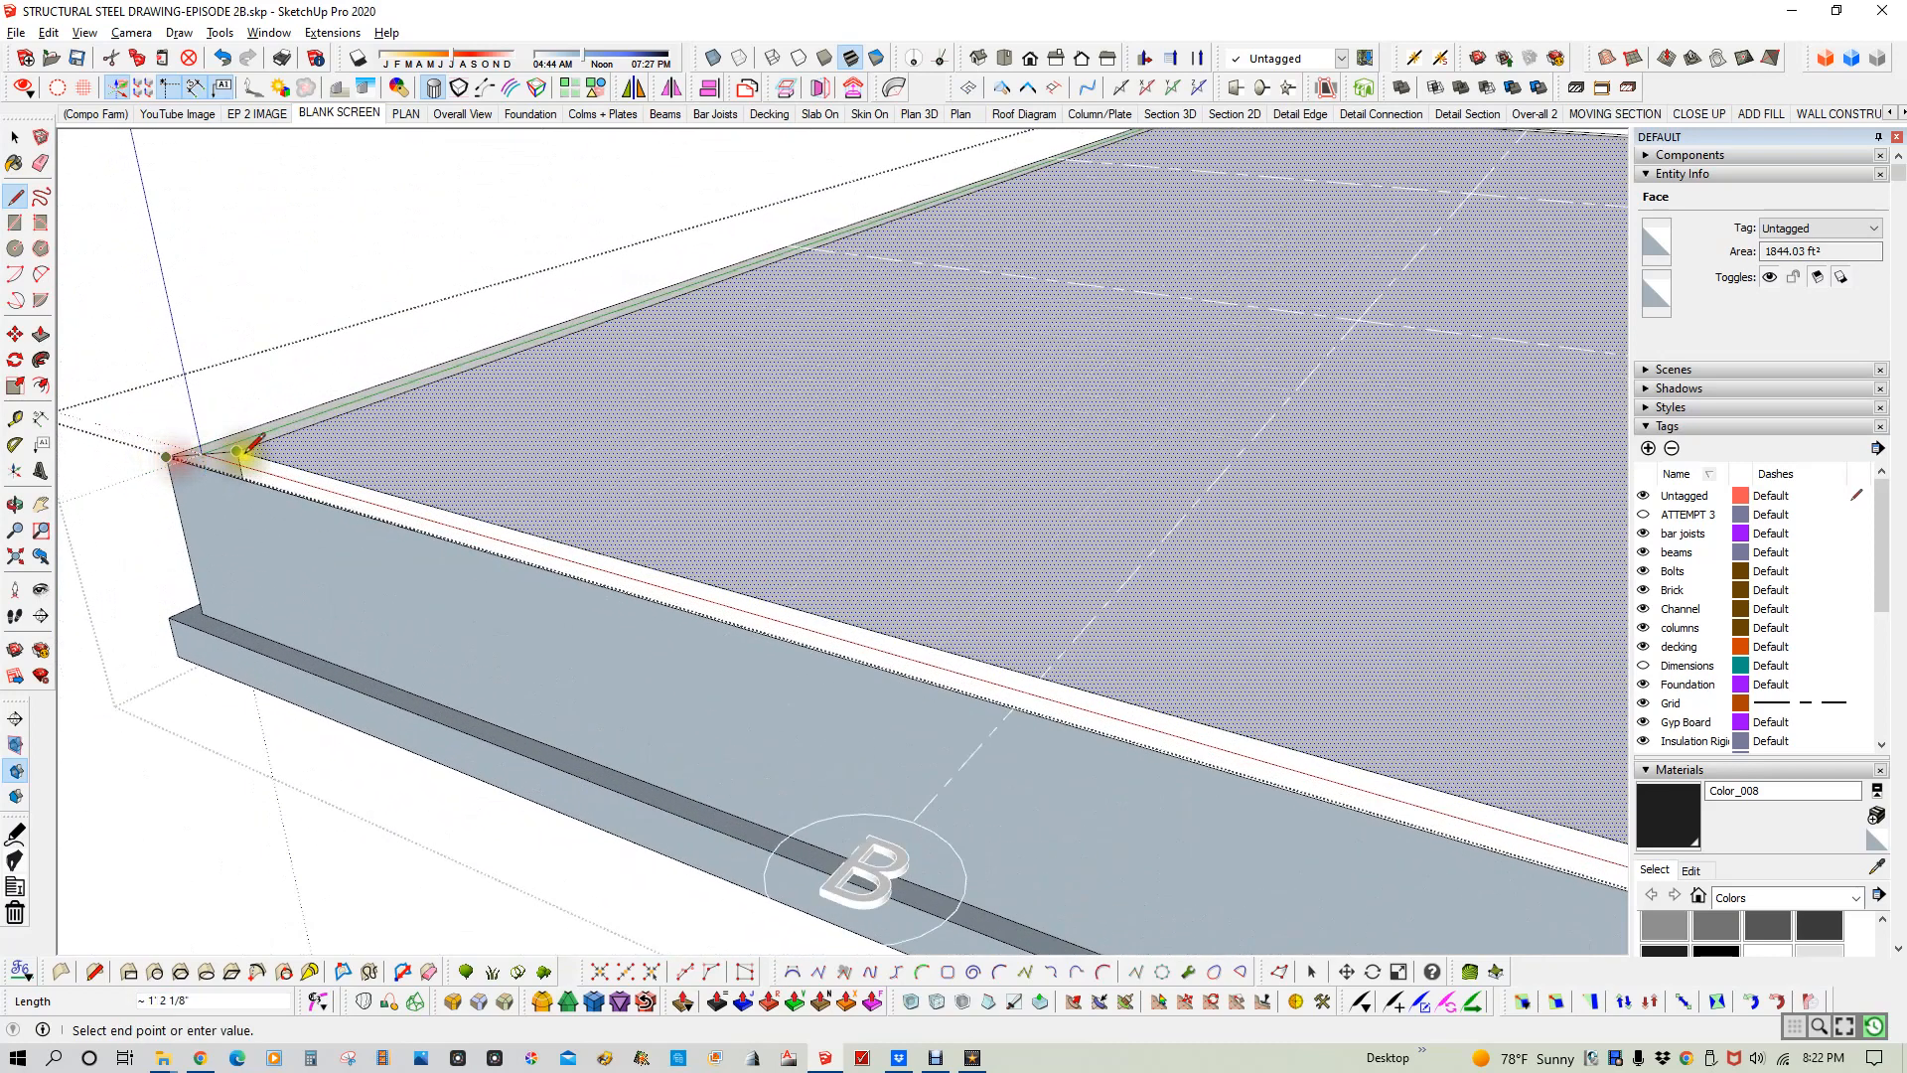
left_click(239, 452)
key("space")
scroll(254, 463, "down", 3)
scroll(254, 462, "down", 3)
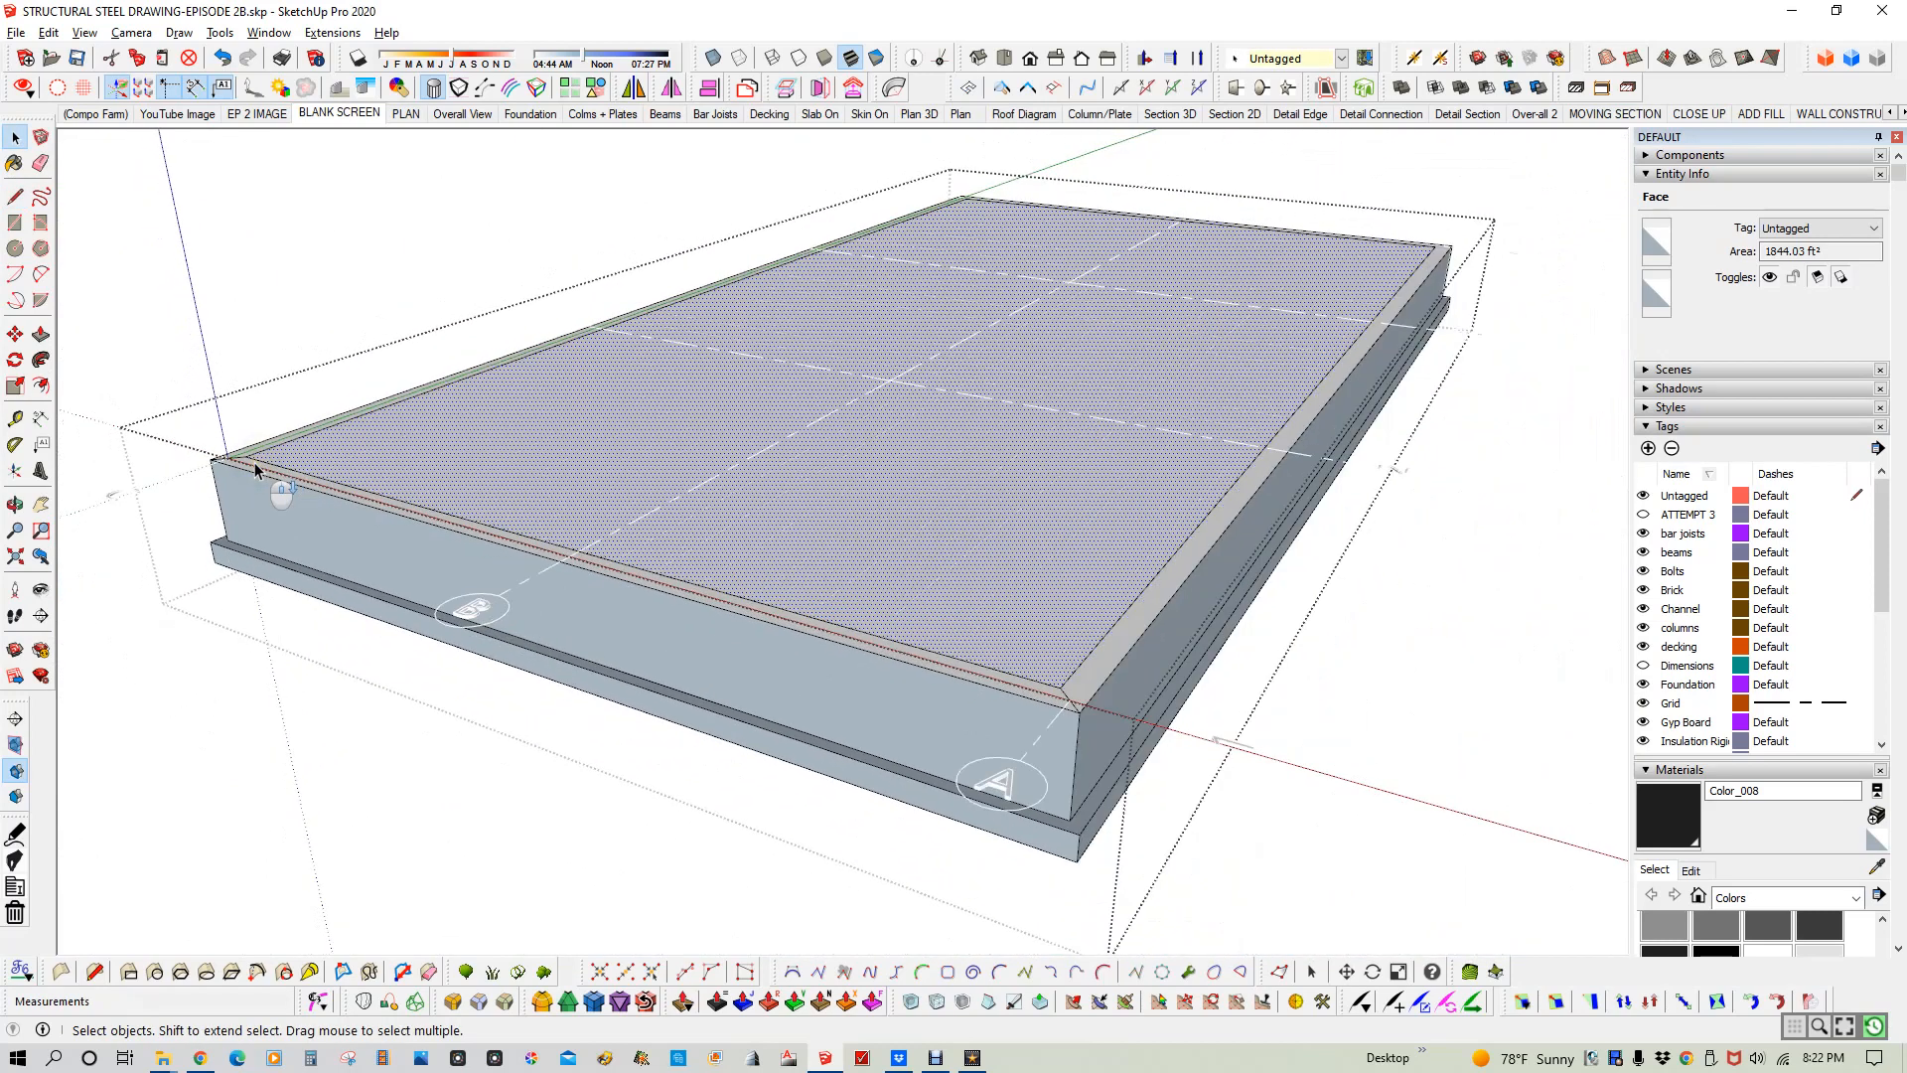
- Inspect the connected faces and edges inside the foundation group, including the long side wall face
left_click(1142, 766)
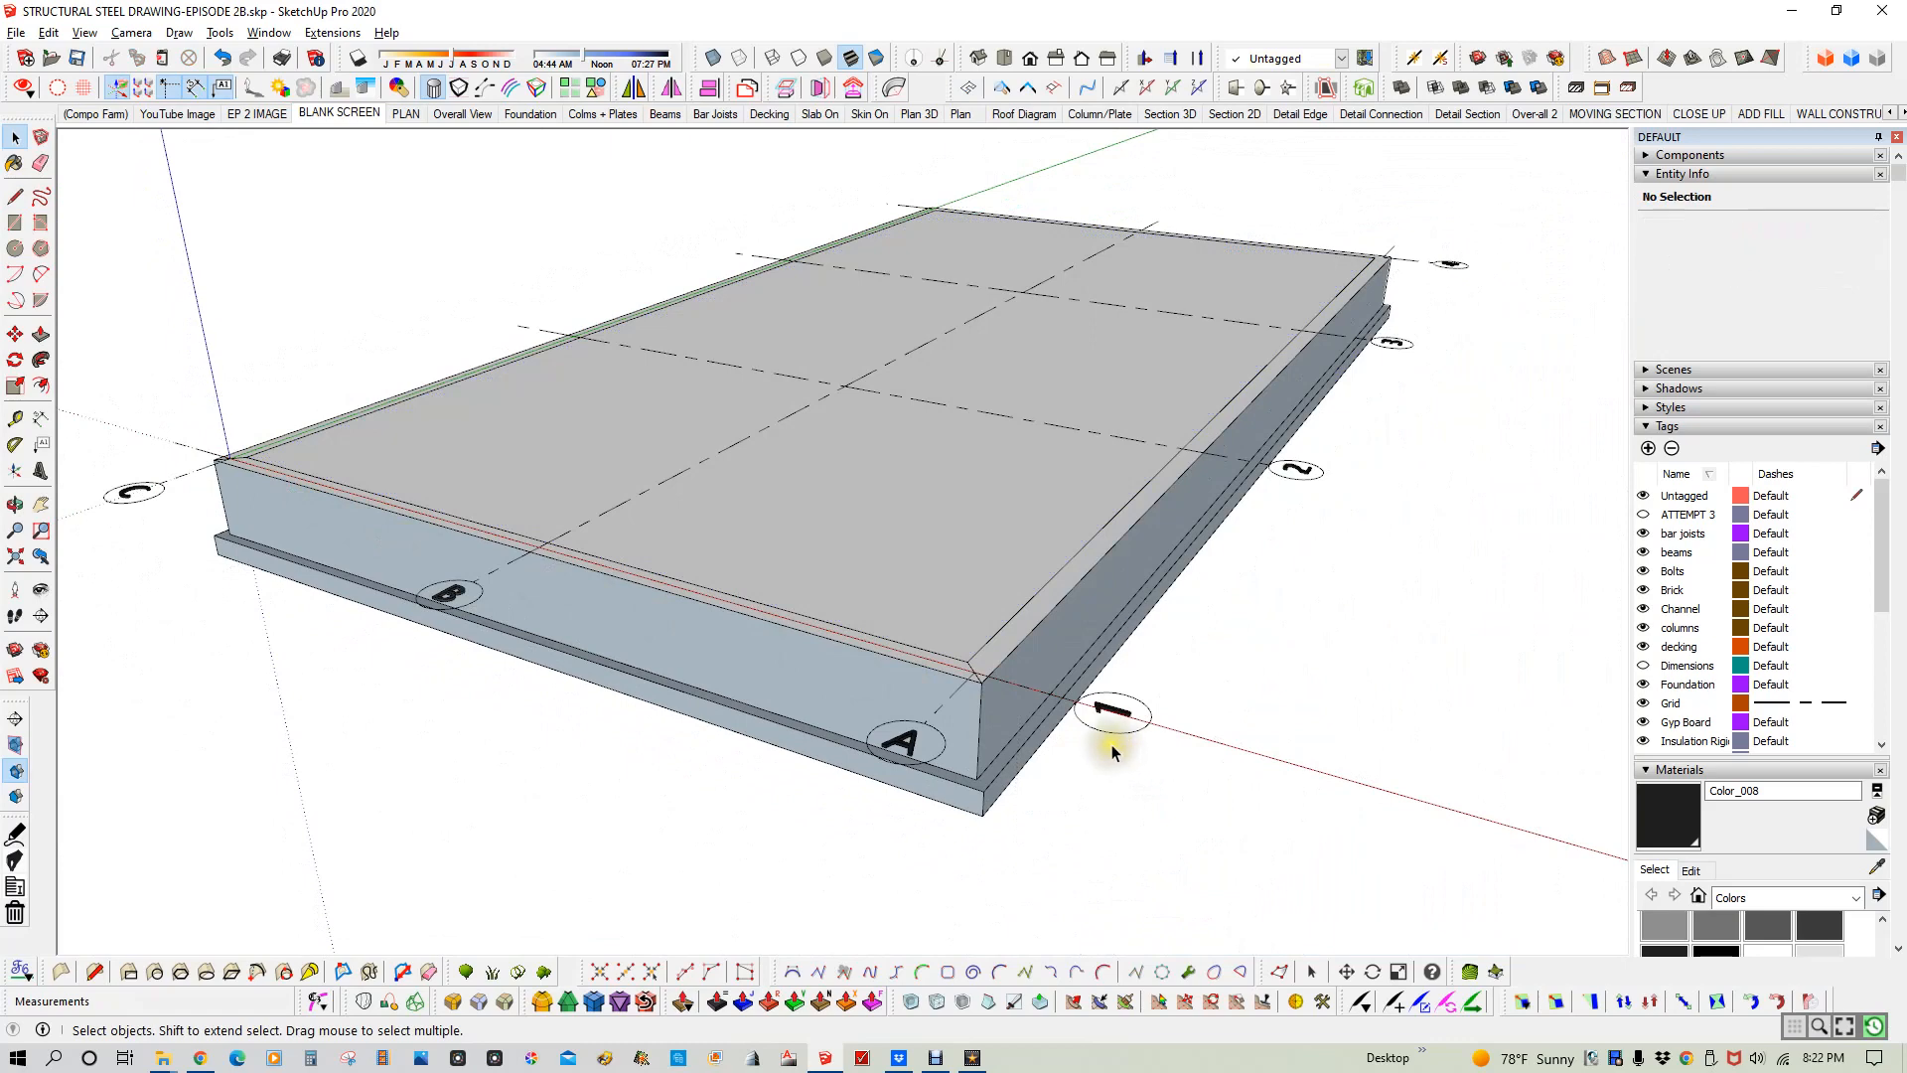
triple_click(997, 734)
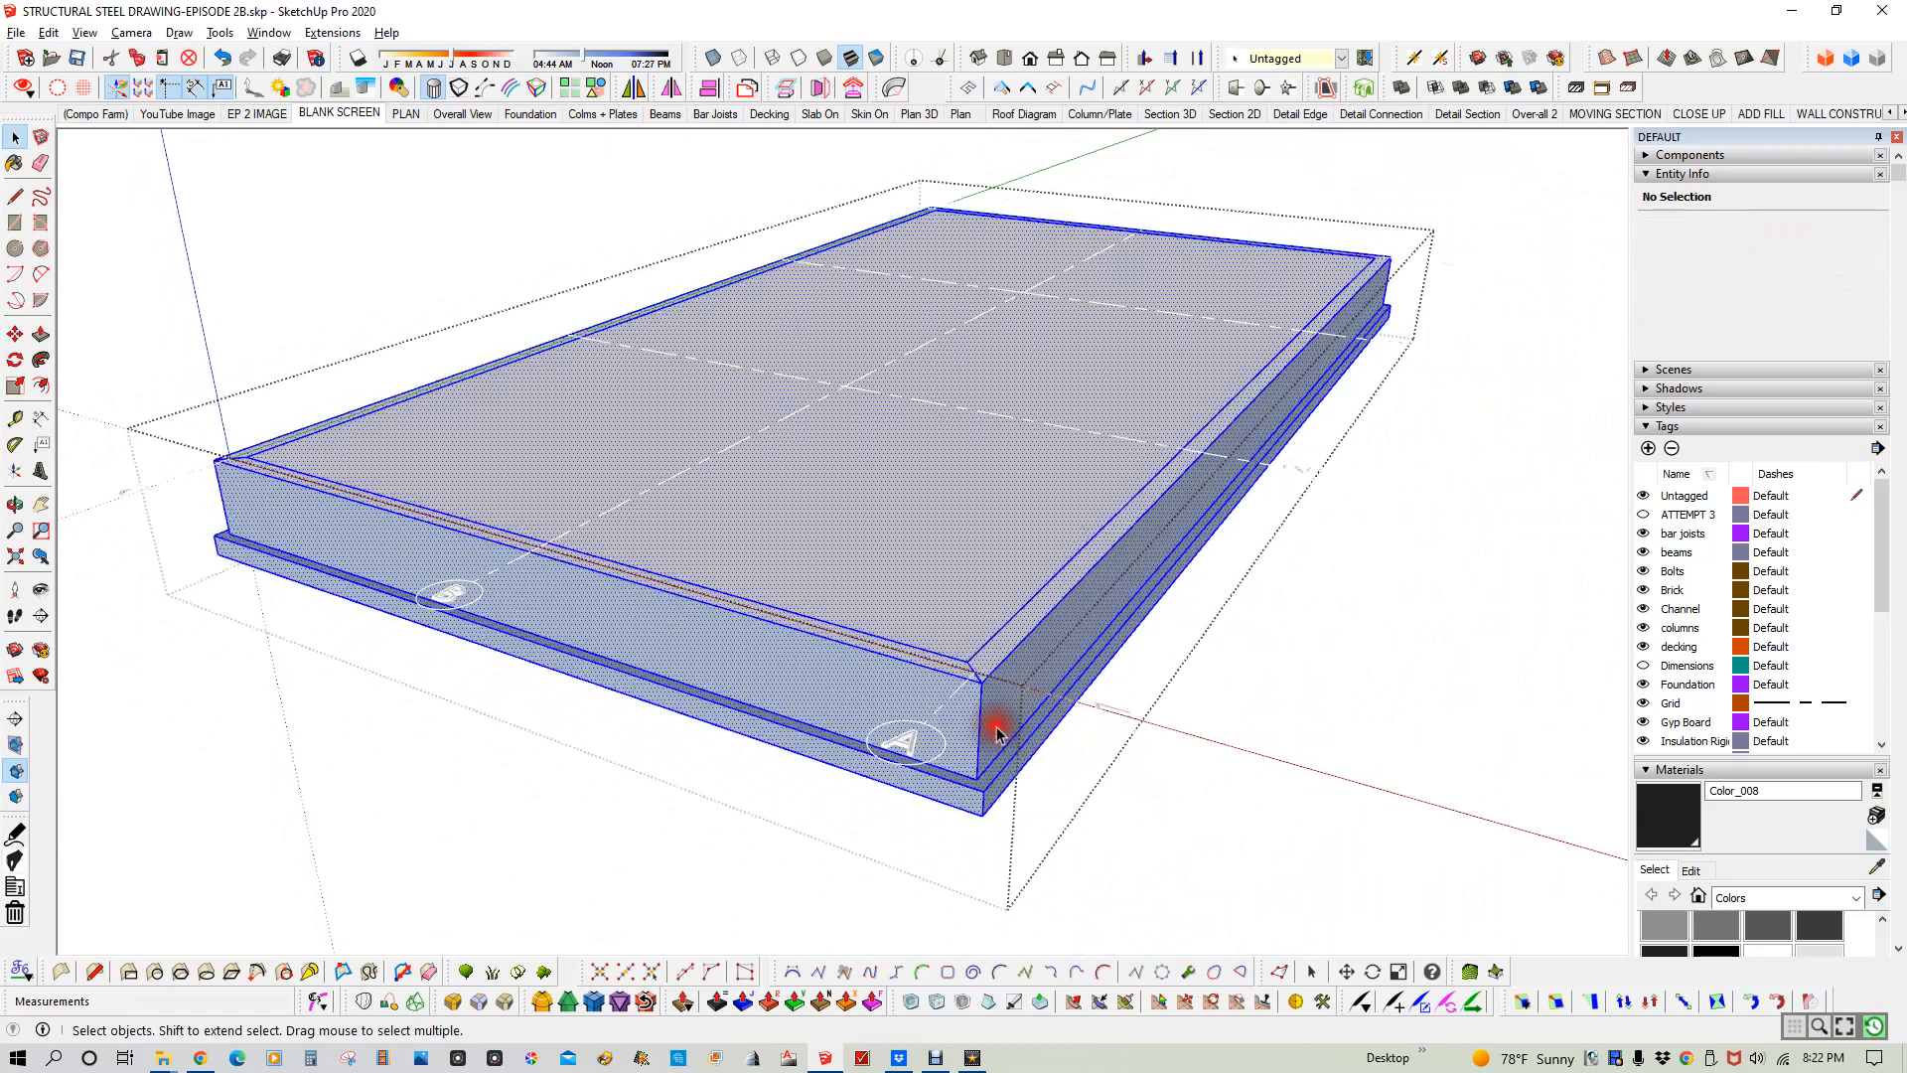
middle_click_drag(1022, 733, 983, 615)
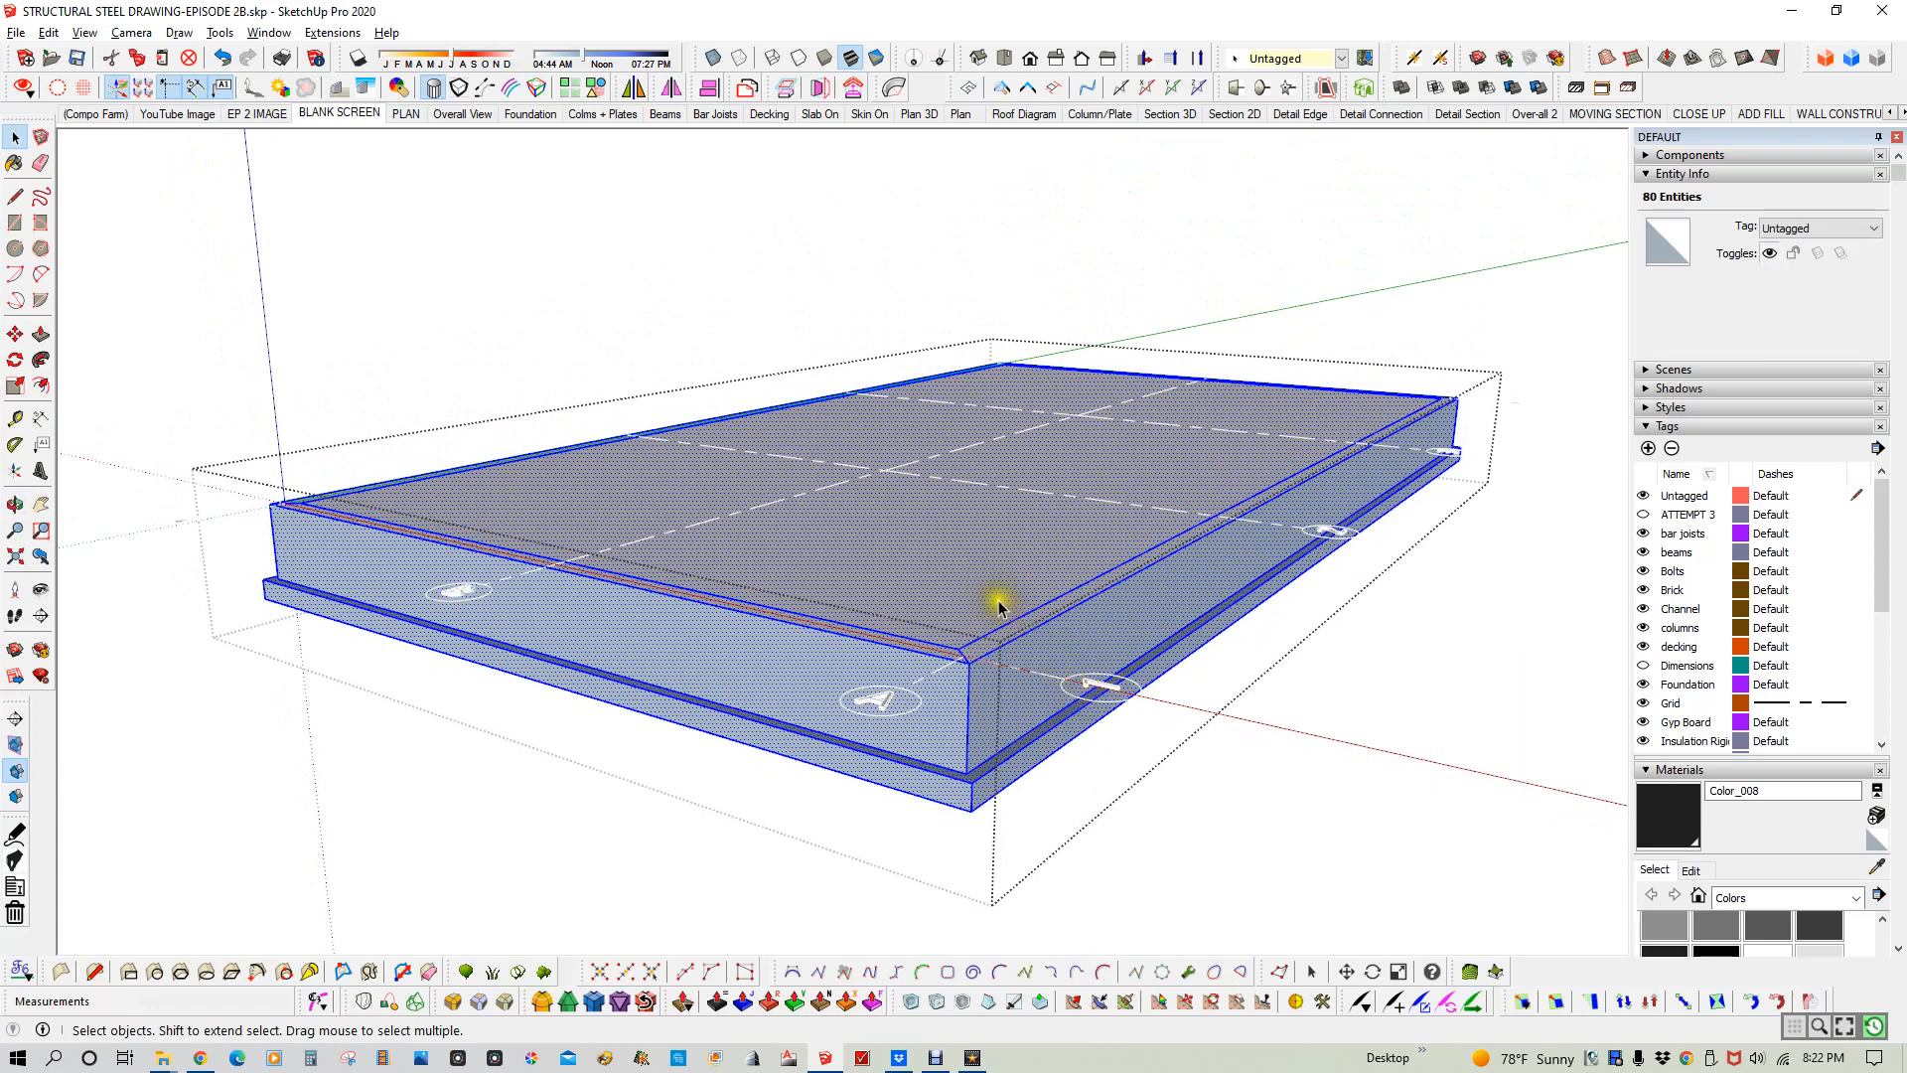
left_click(1392, 719)
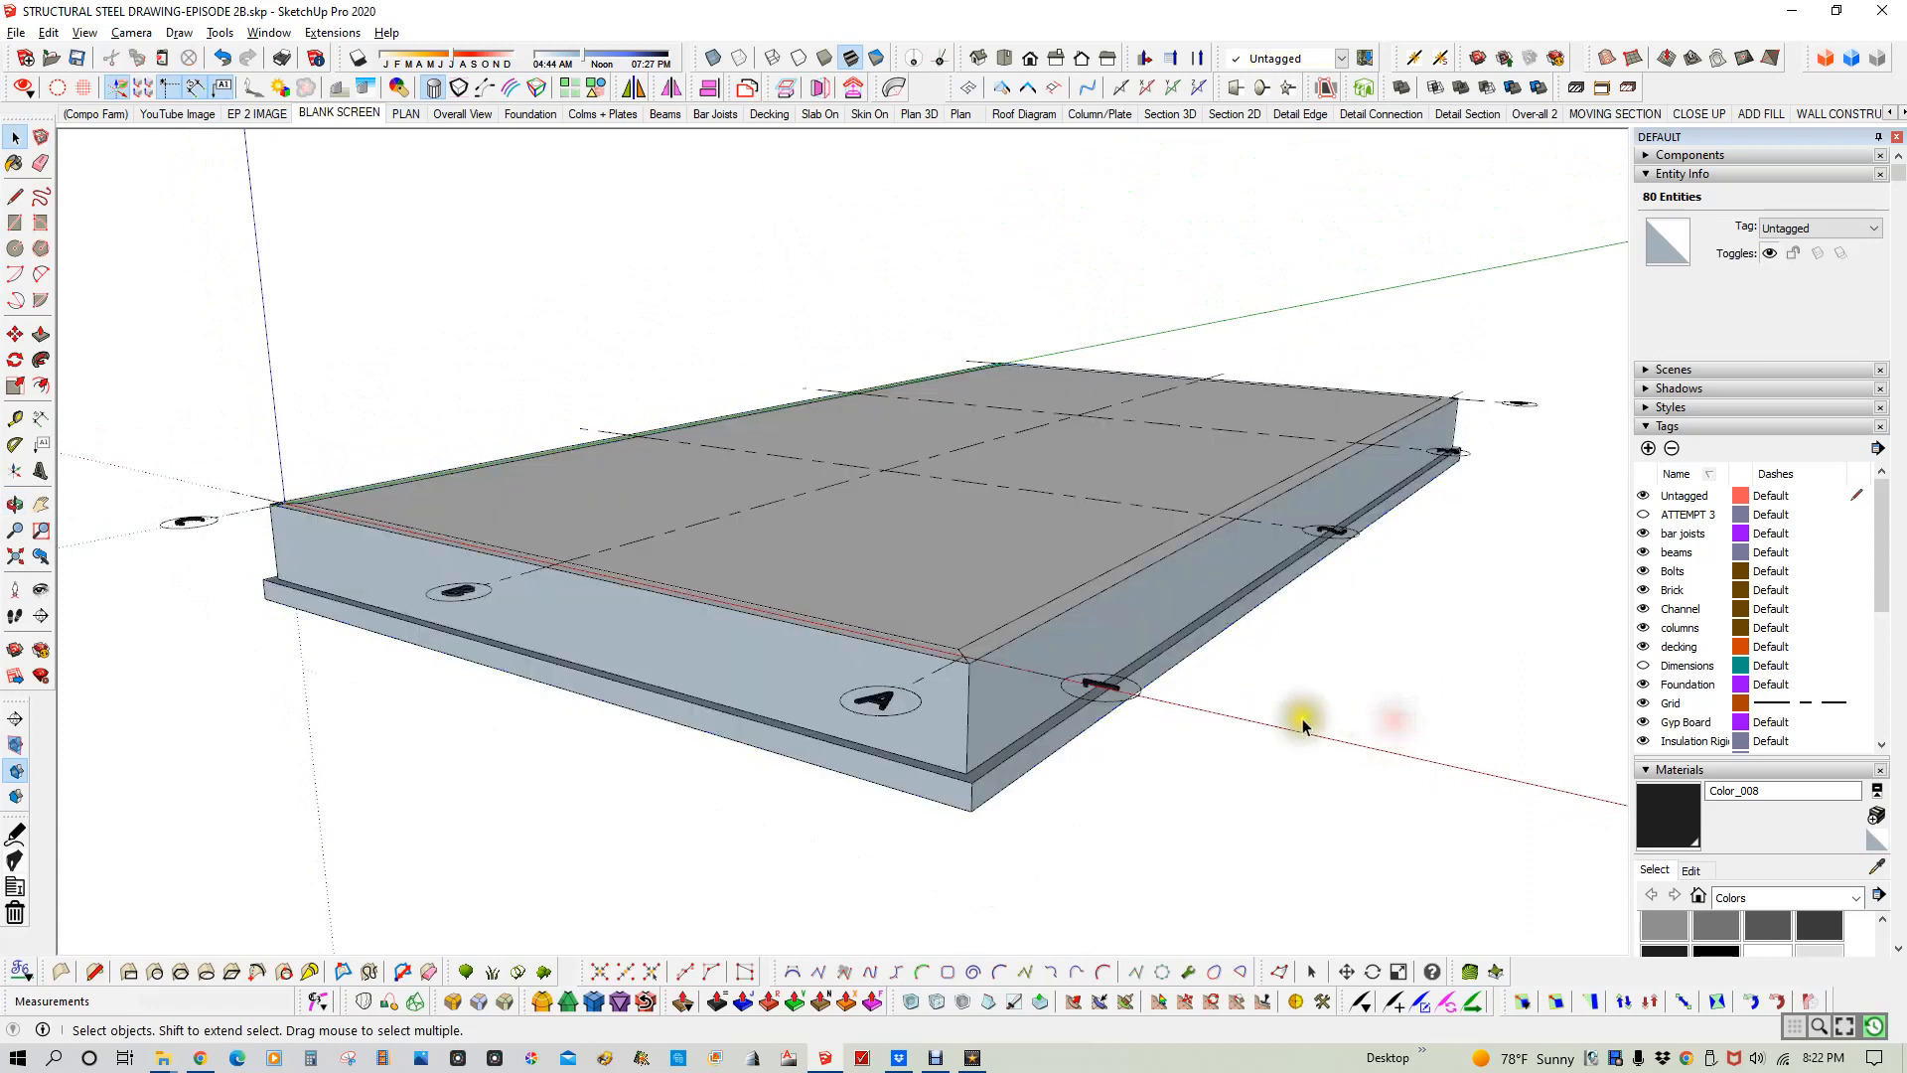
left_click(1028, 711)
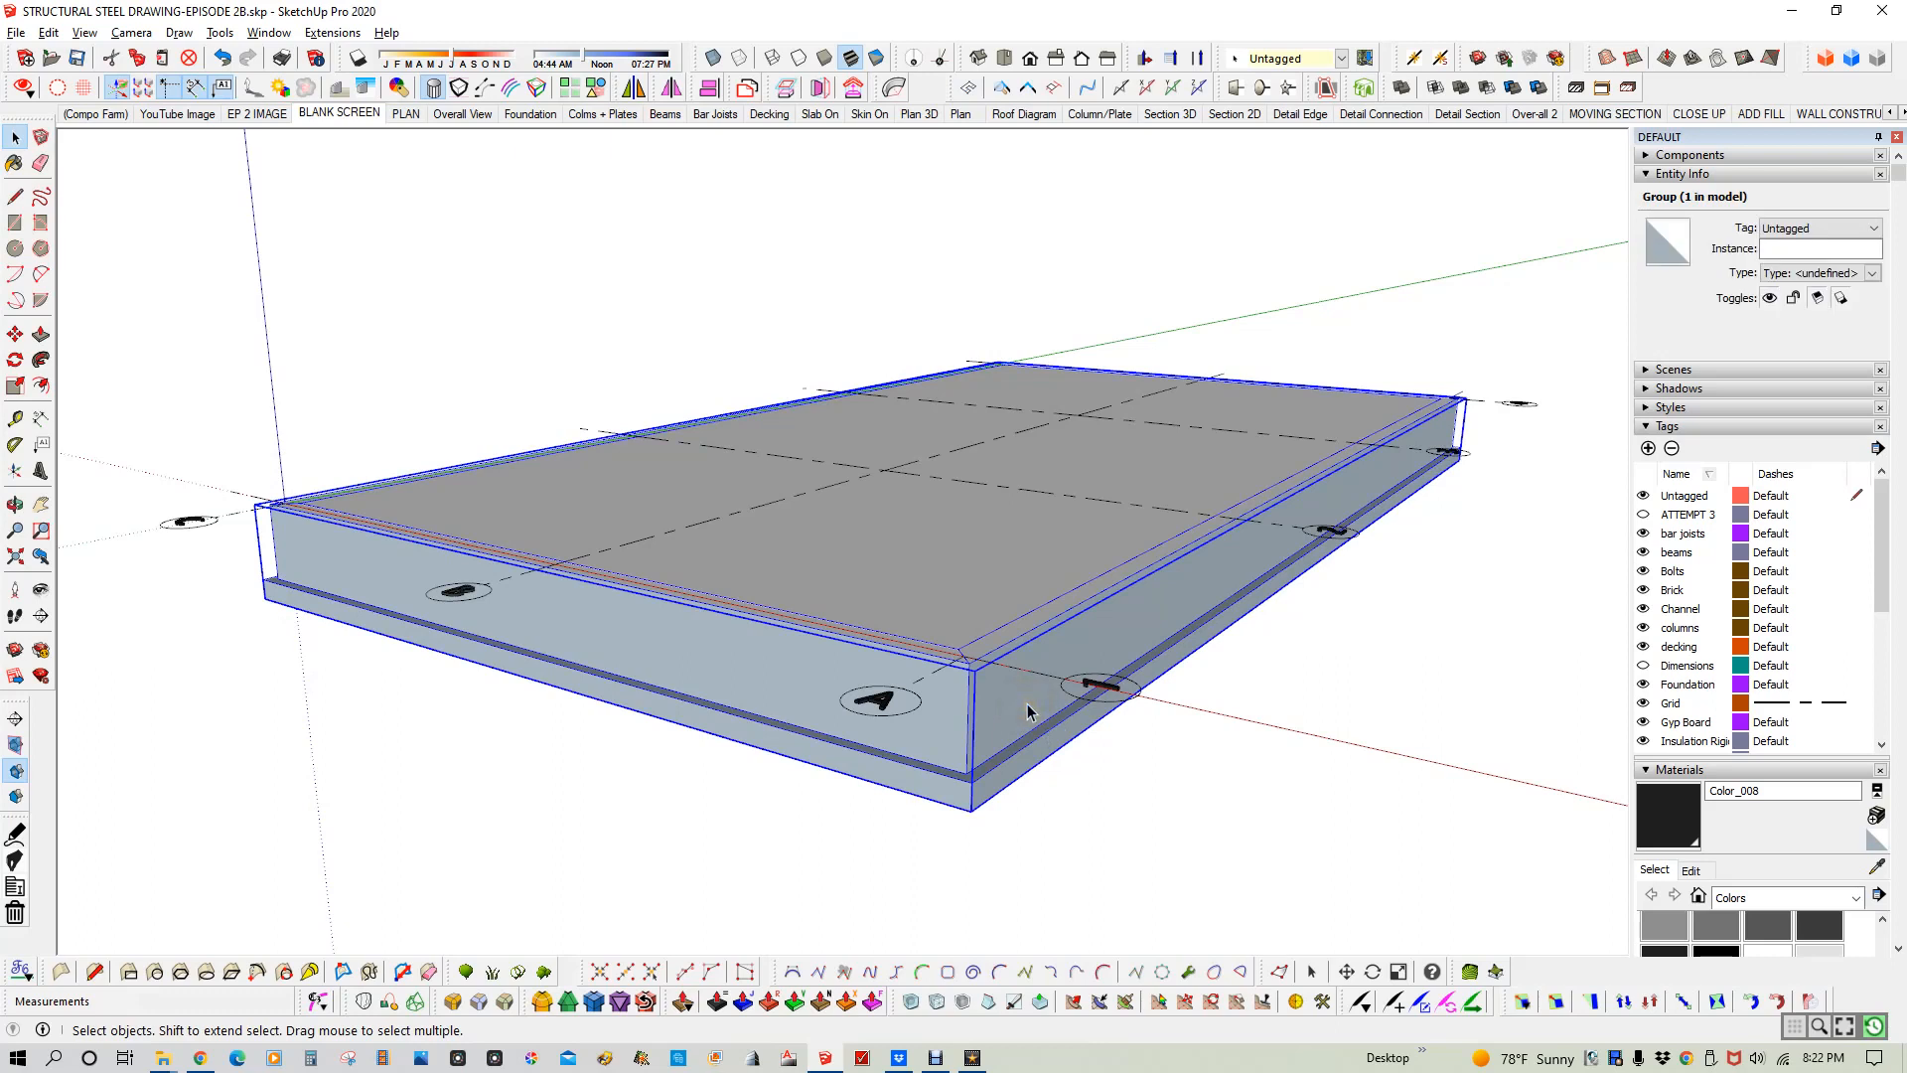
double_click(1028, 711)
left_click(1028, 711)
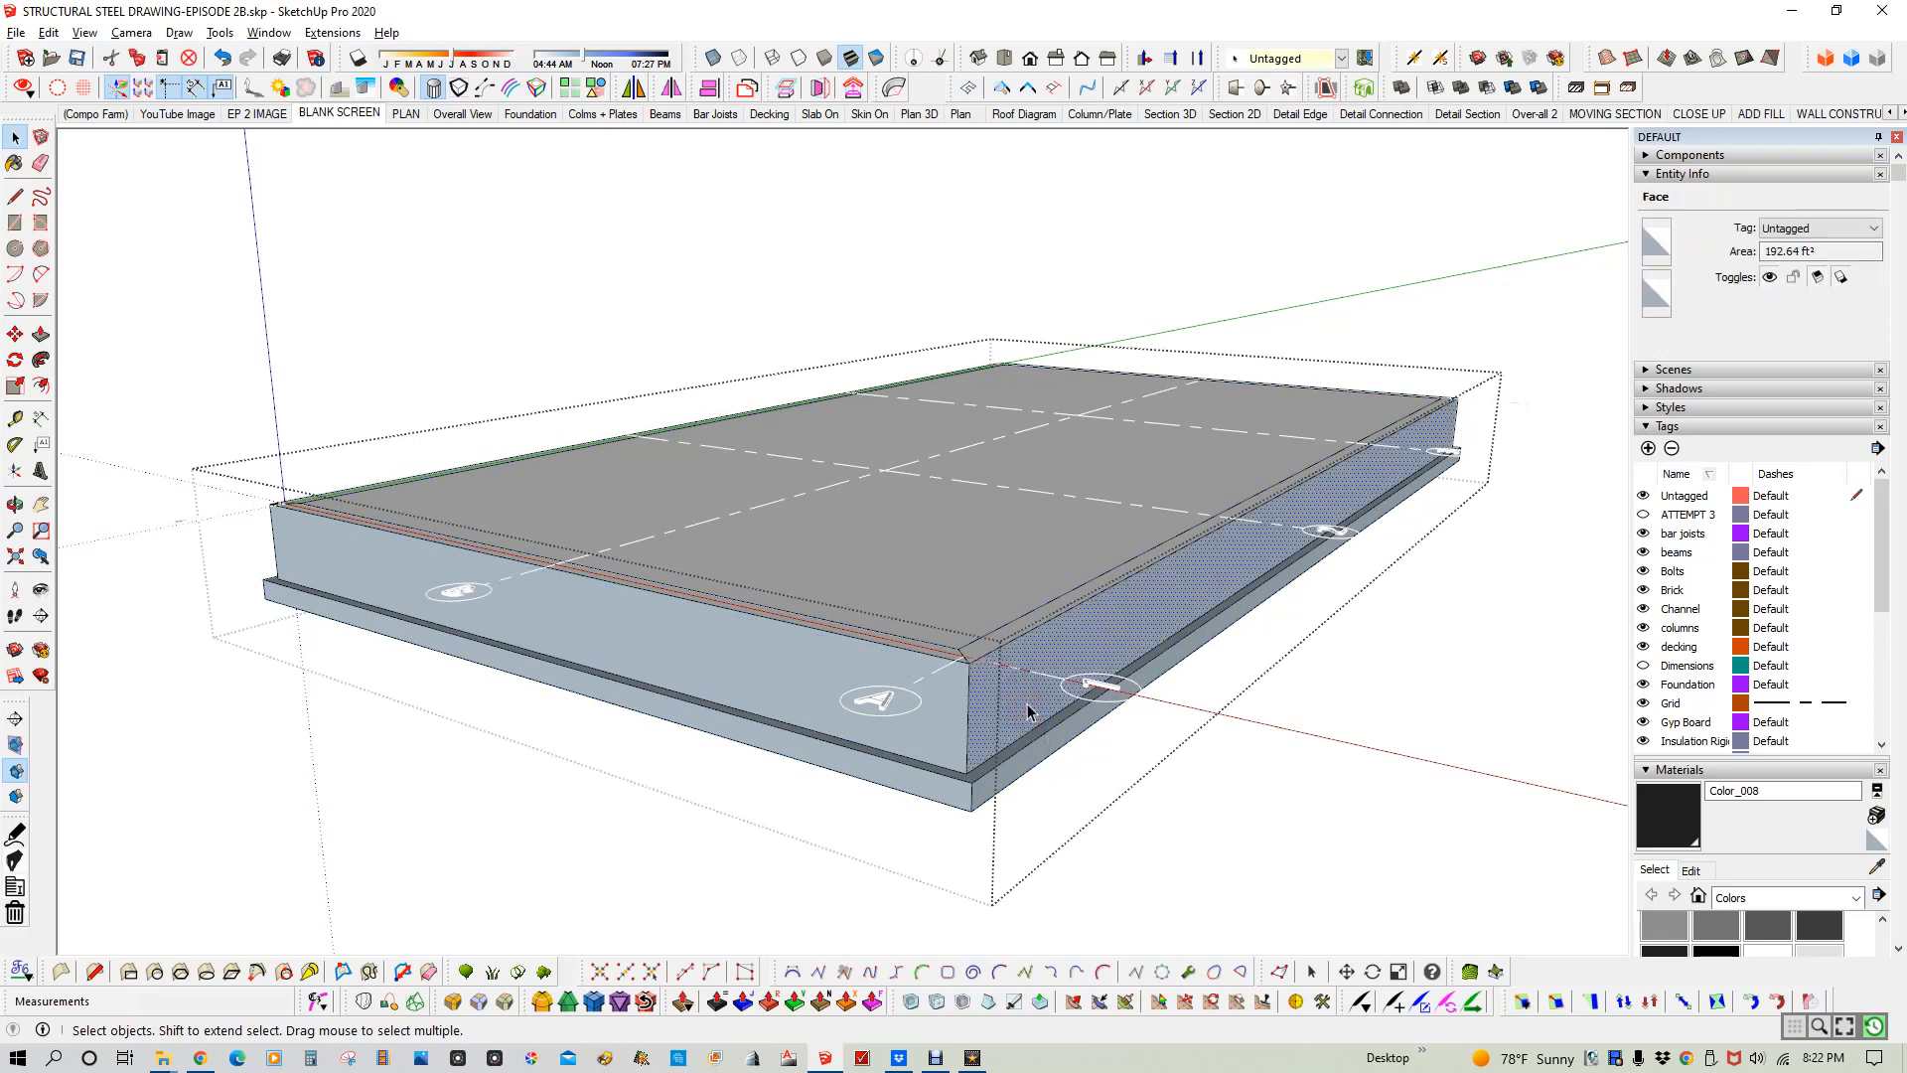
left_click(1268, 800)
- Erase the diagonal edges at the A/1 and C/1 corners of the wall top and close the foundation group
double_click(1017, 692)
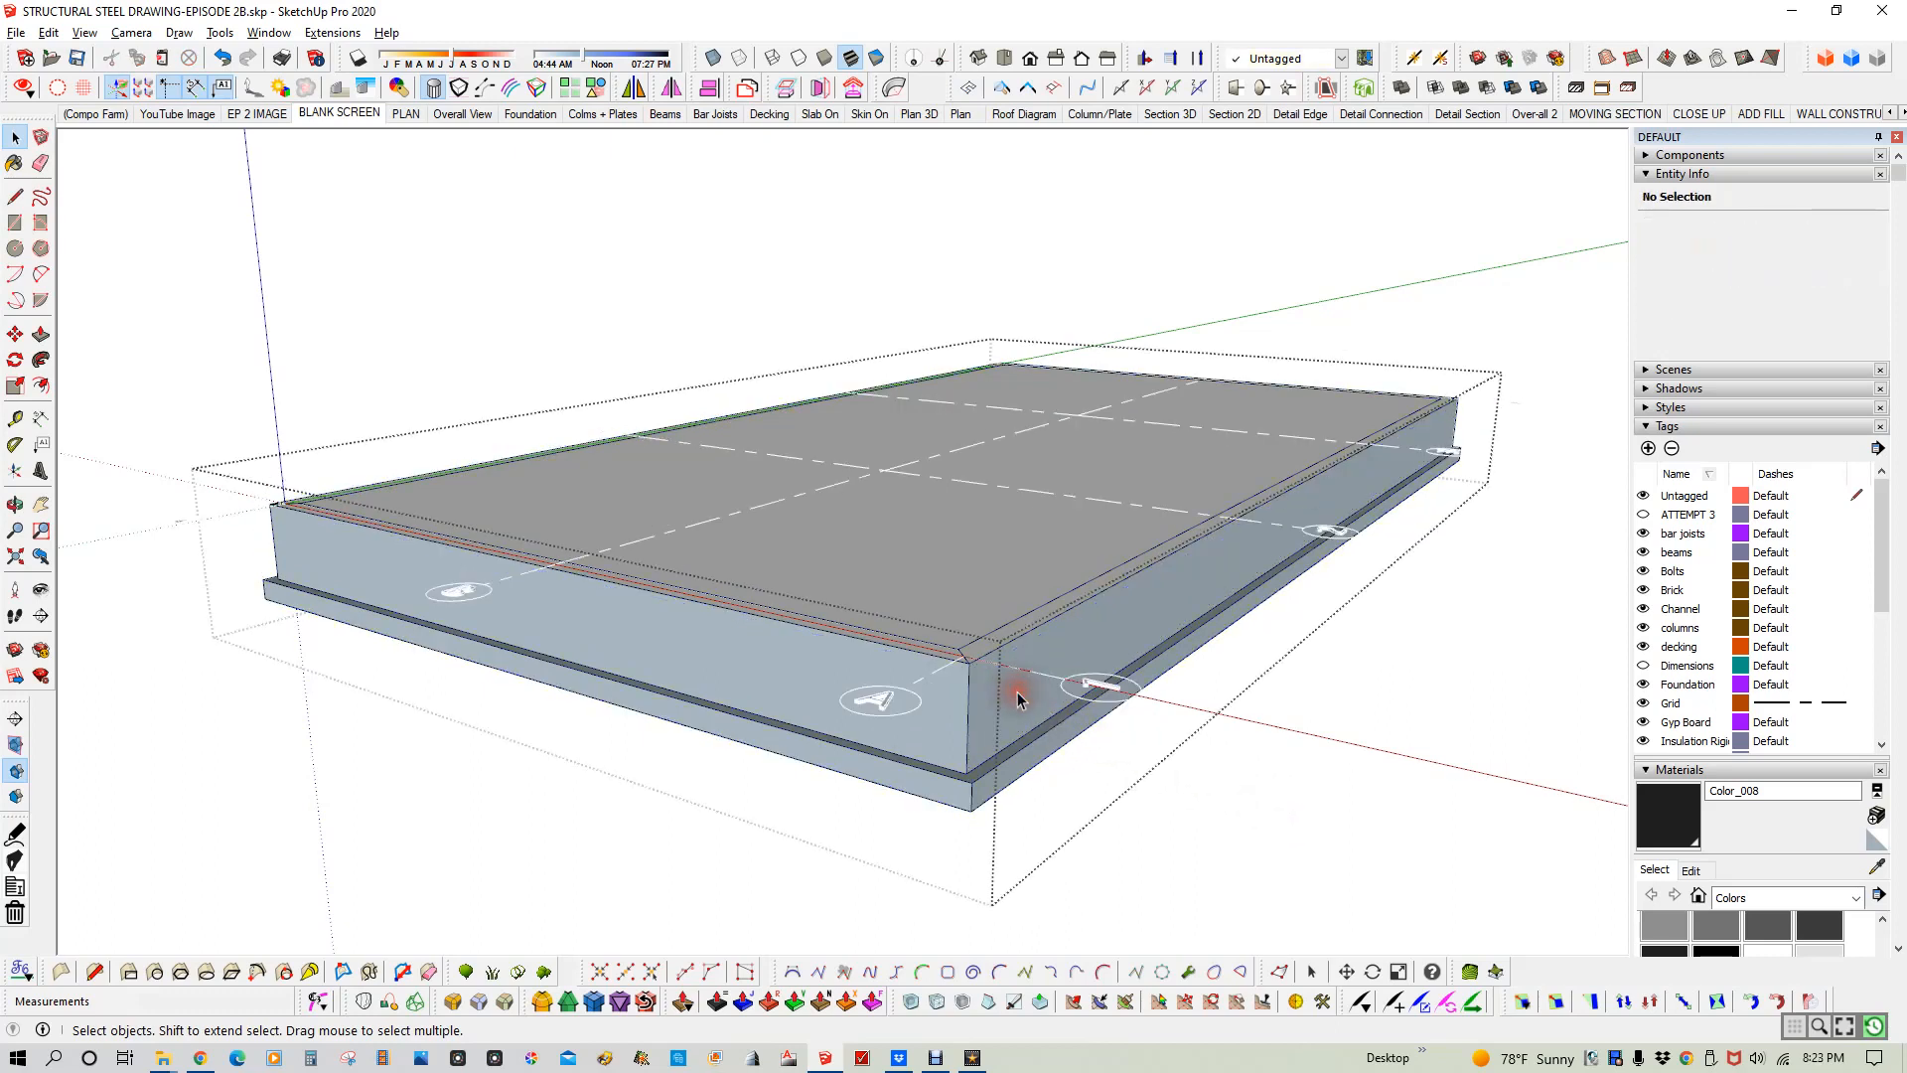
left_click(1009, 658)
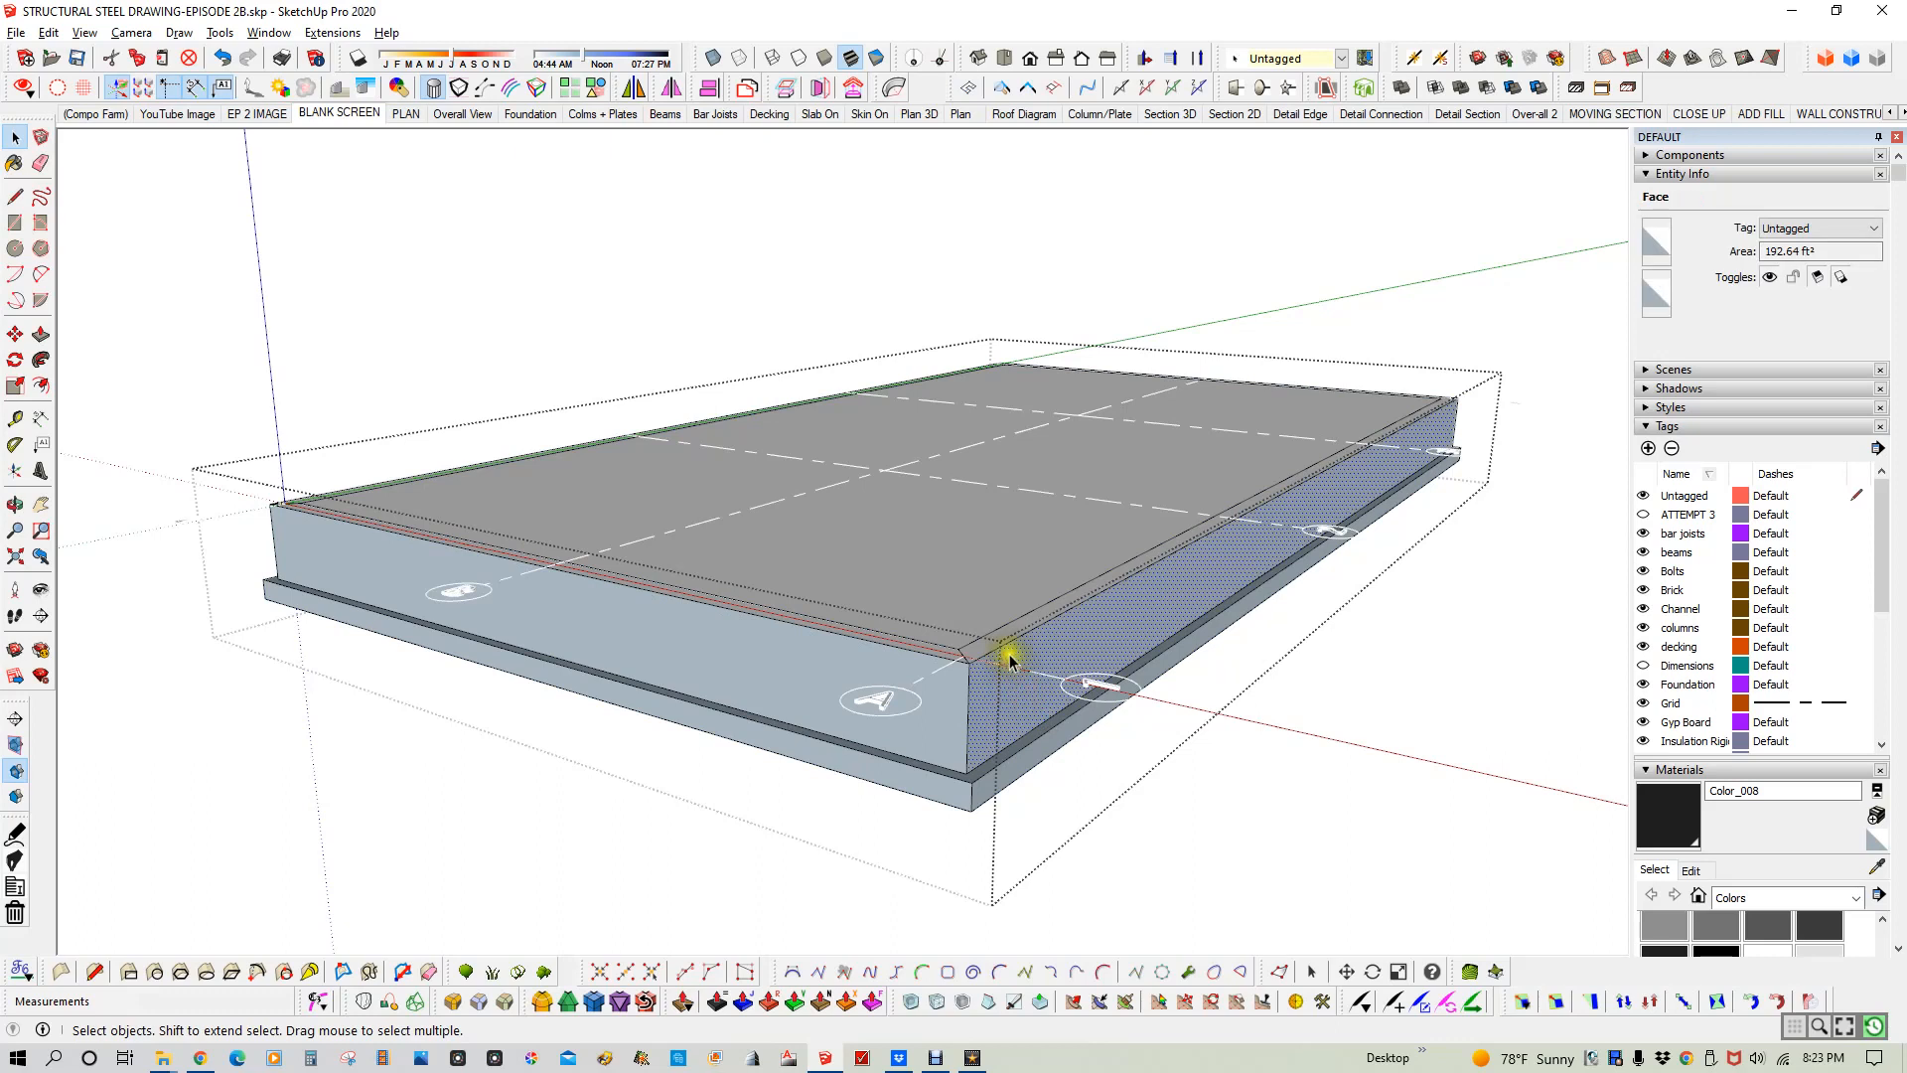
left_click(1009, 638)
scroll(968, 645, "up", 5)
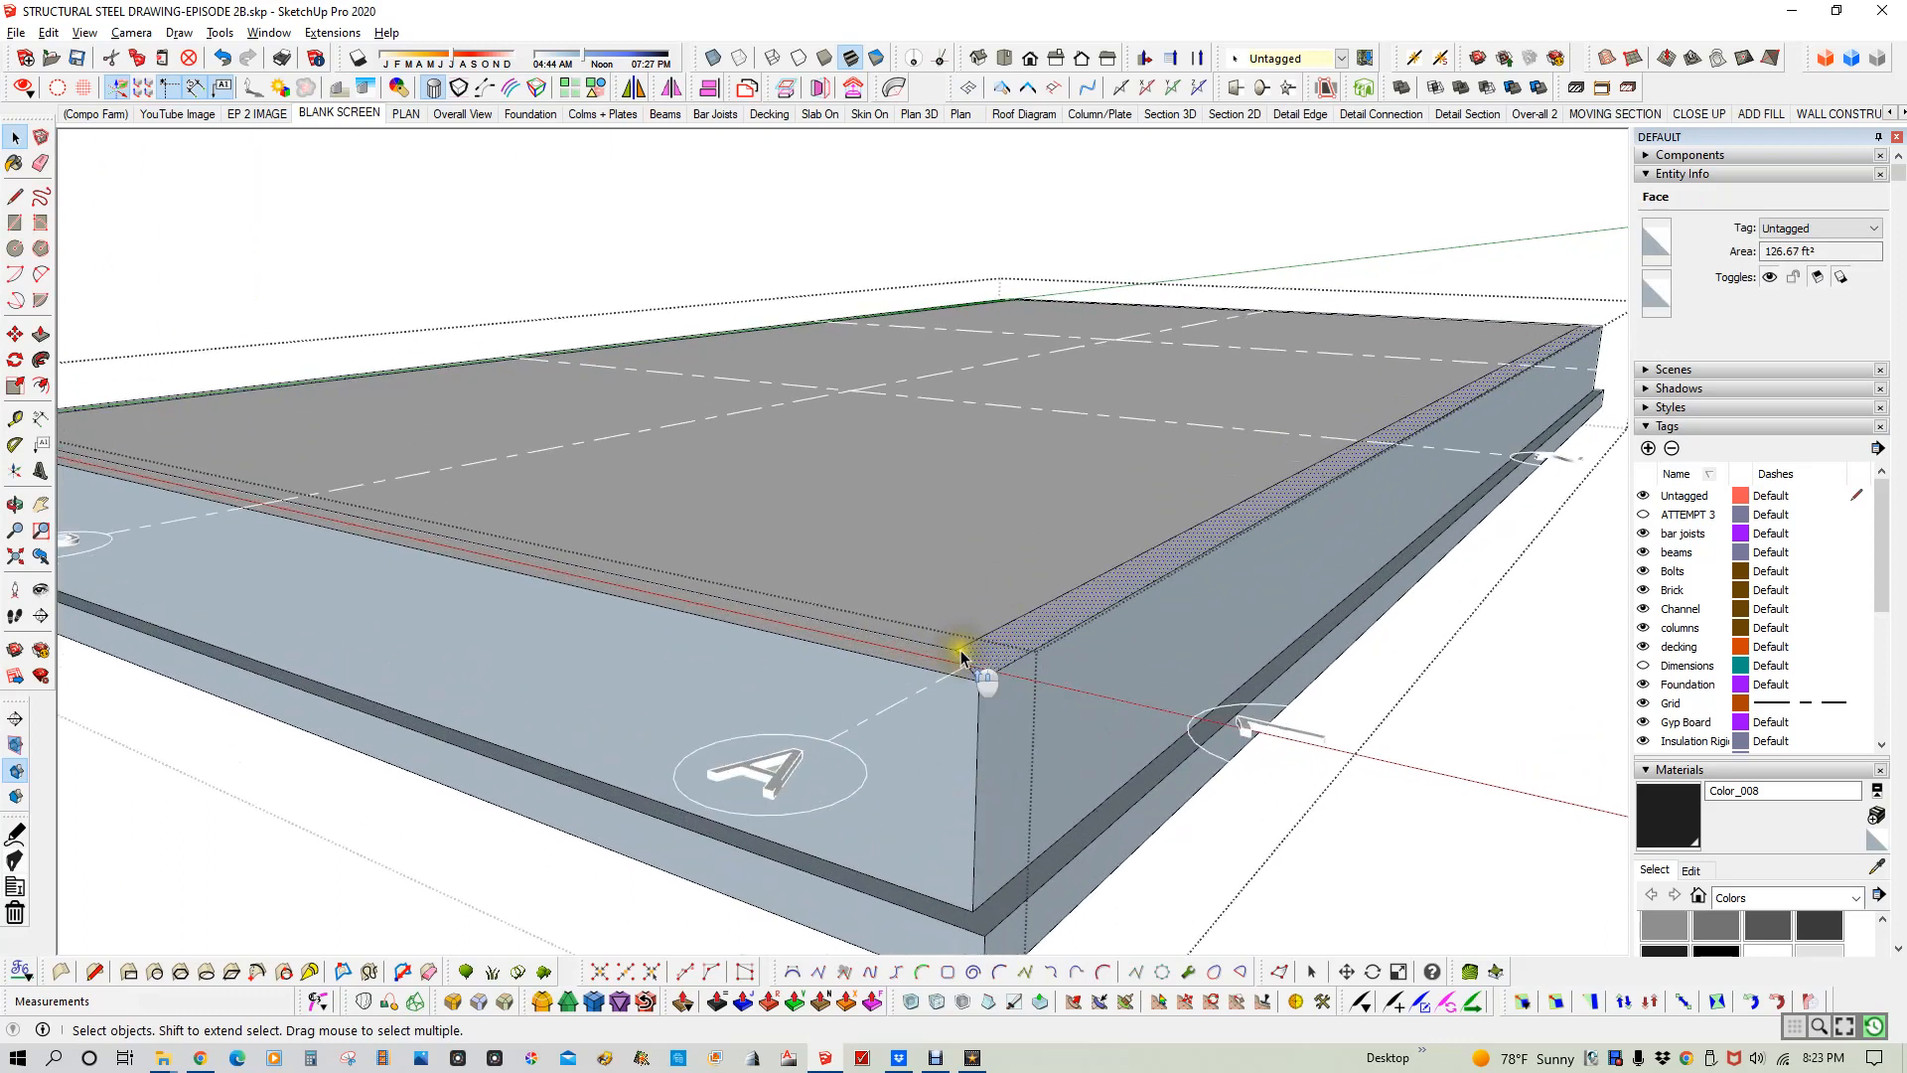
left_click(961, 661)
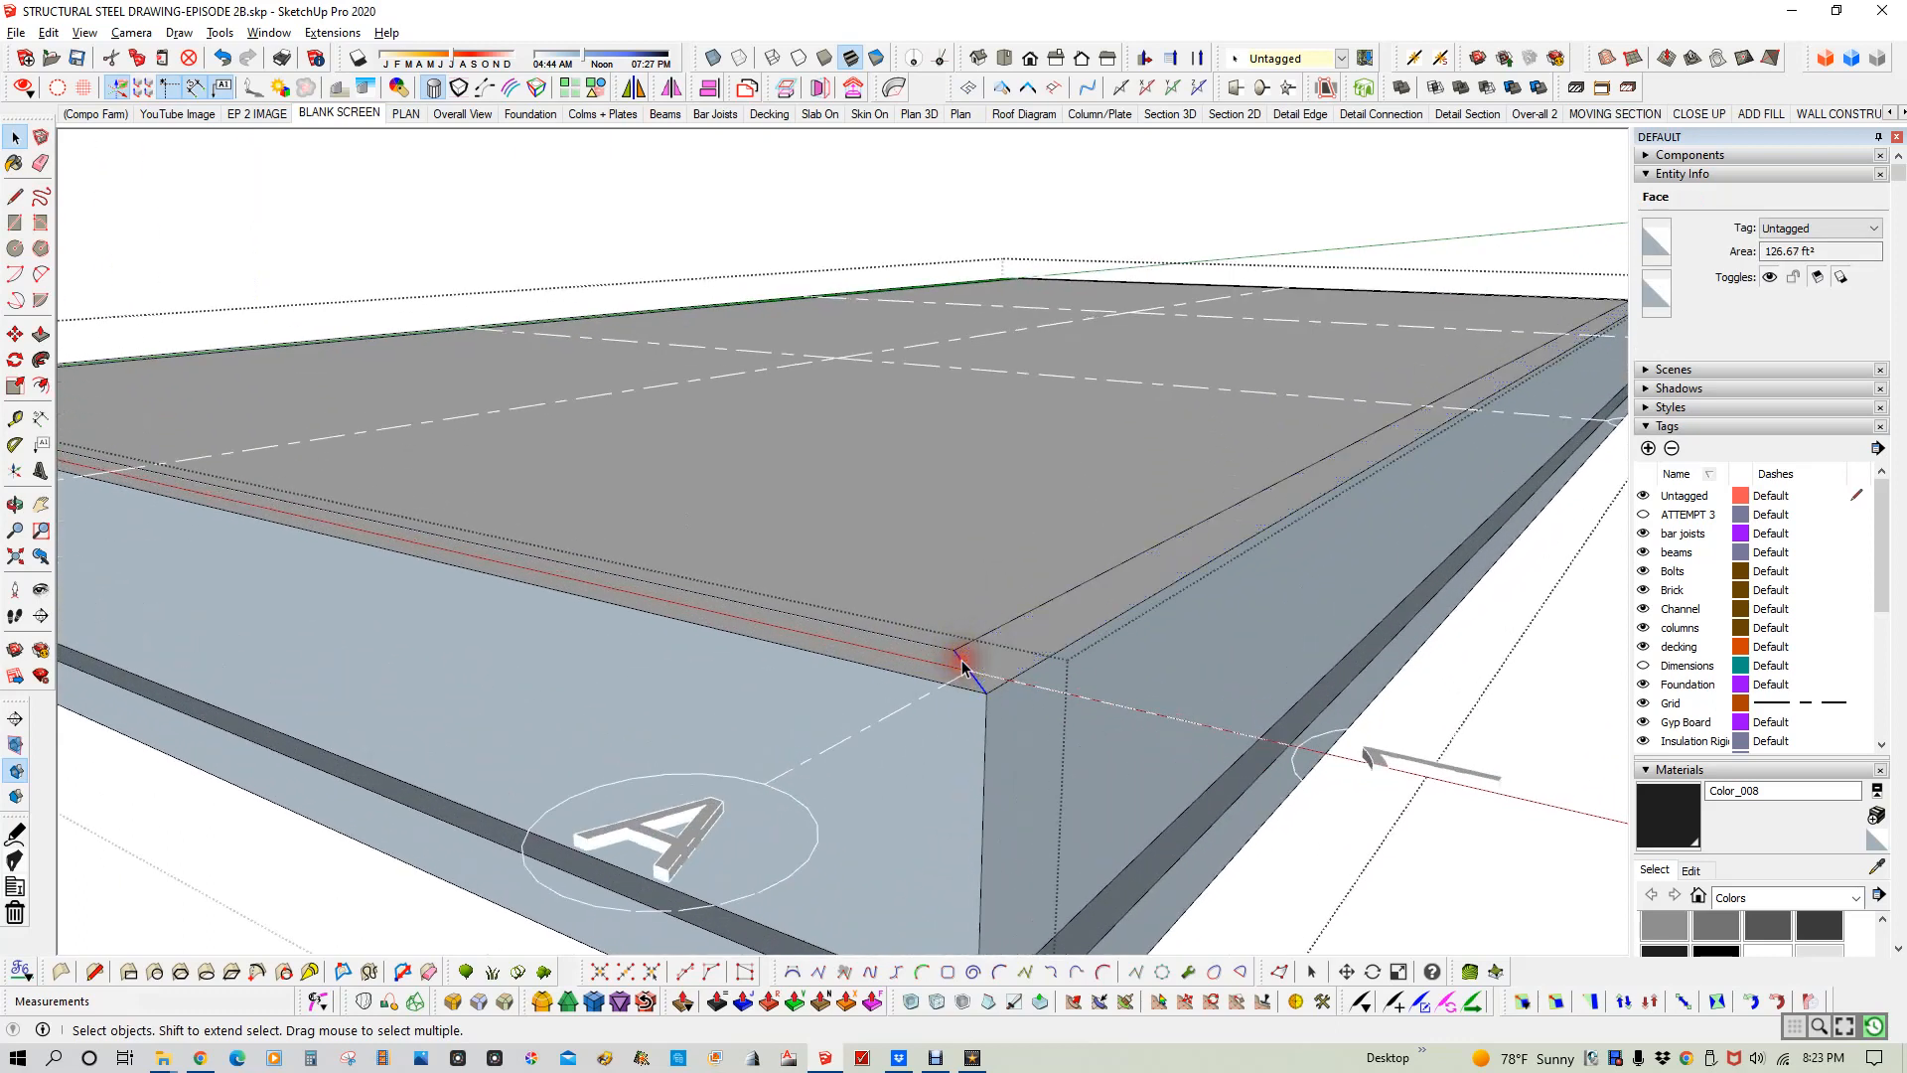
key("Delete")
scroll(1091, 636, "down", 4)
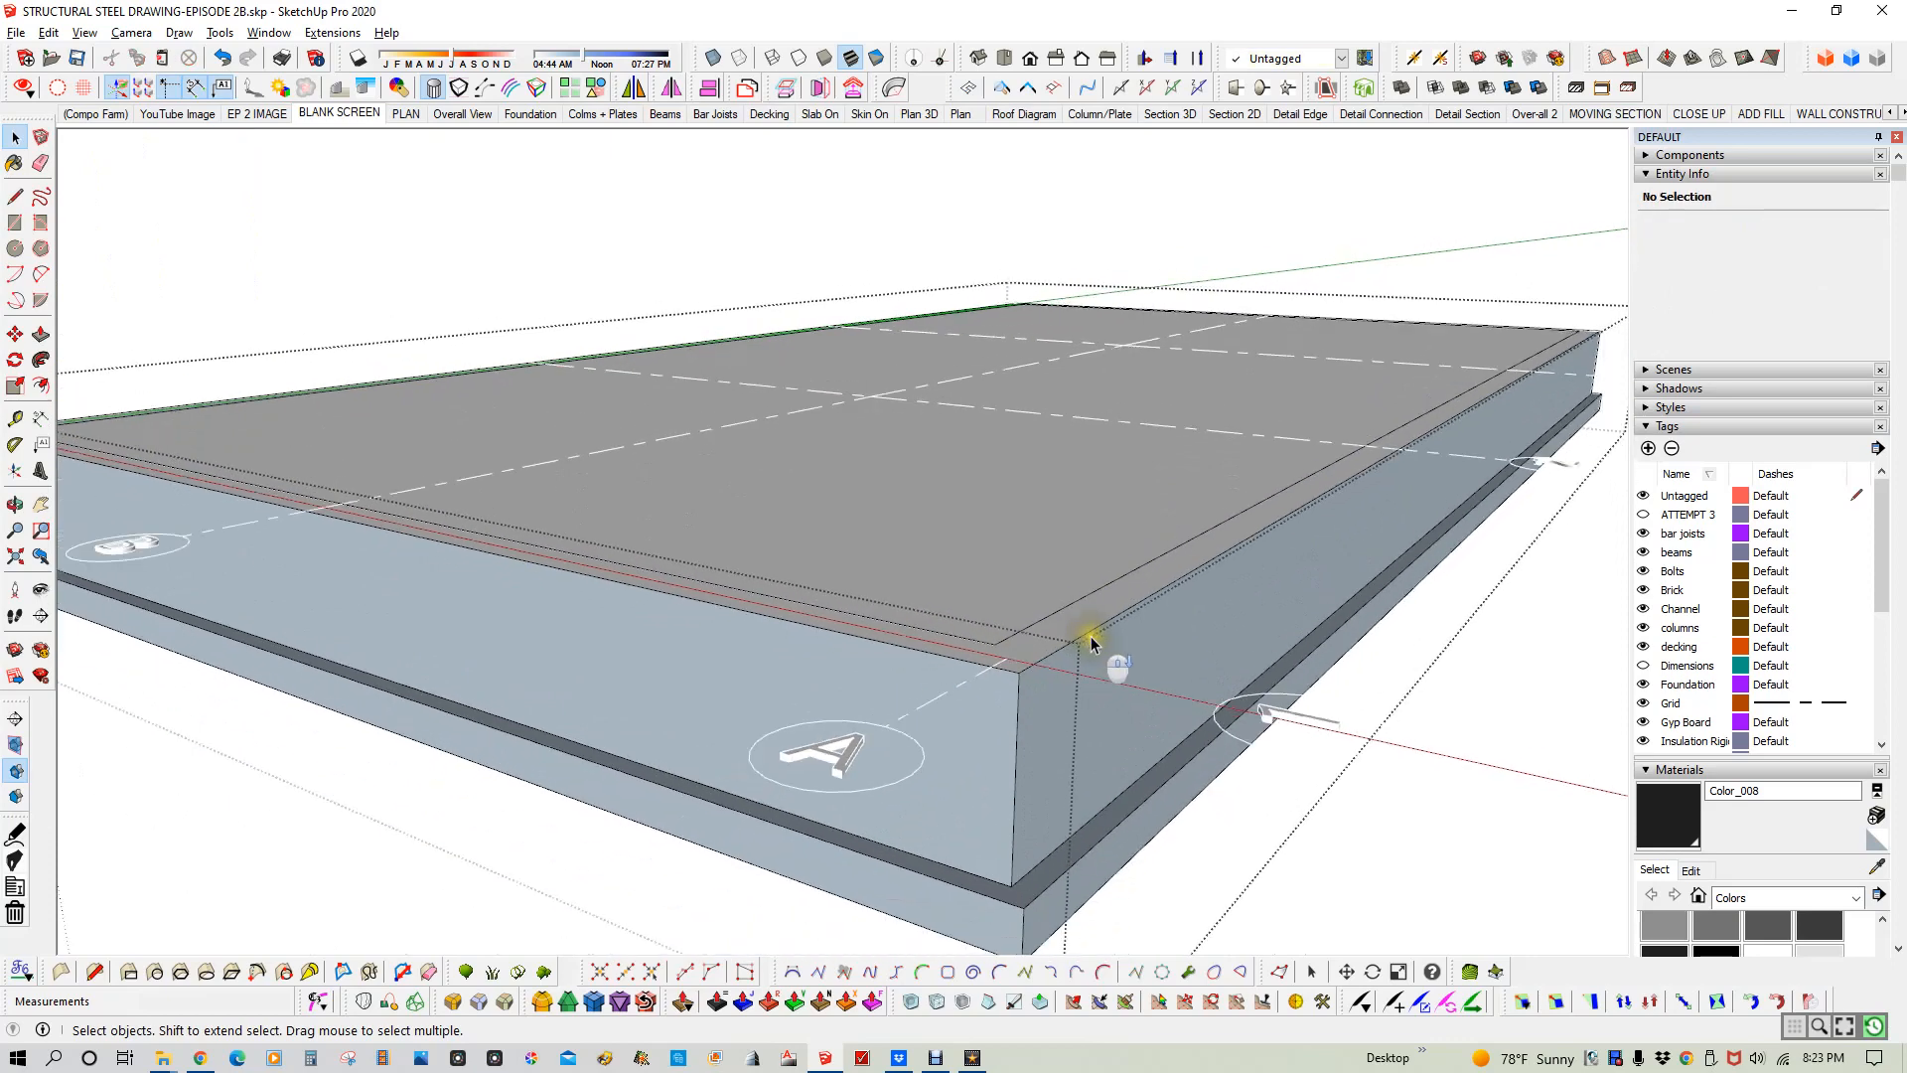
scroll(179, 492, "up", 3)
scroll(157, 473, "up", 3)
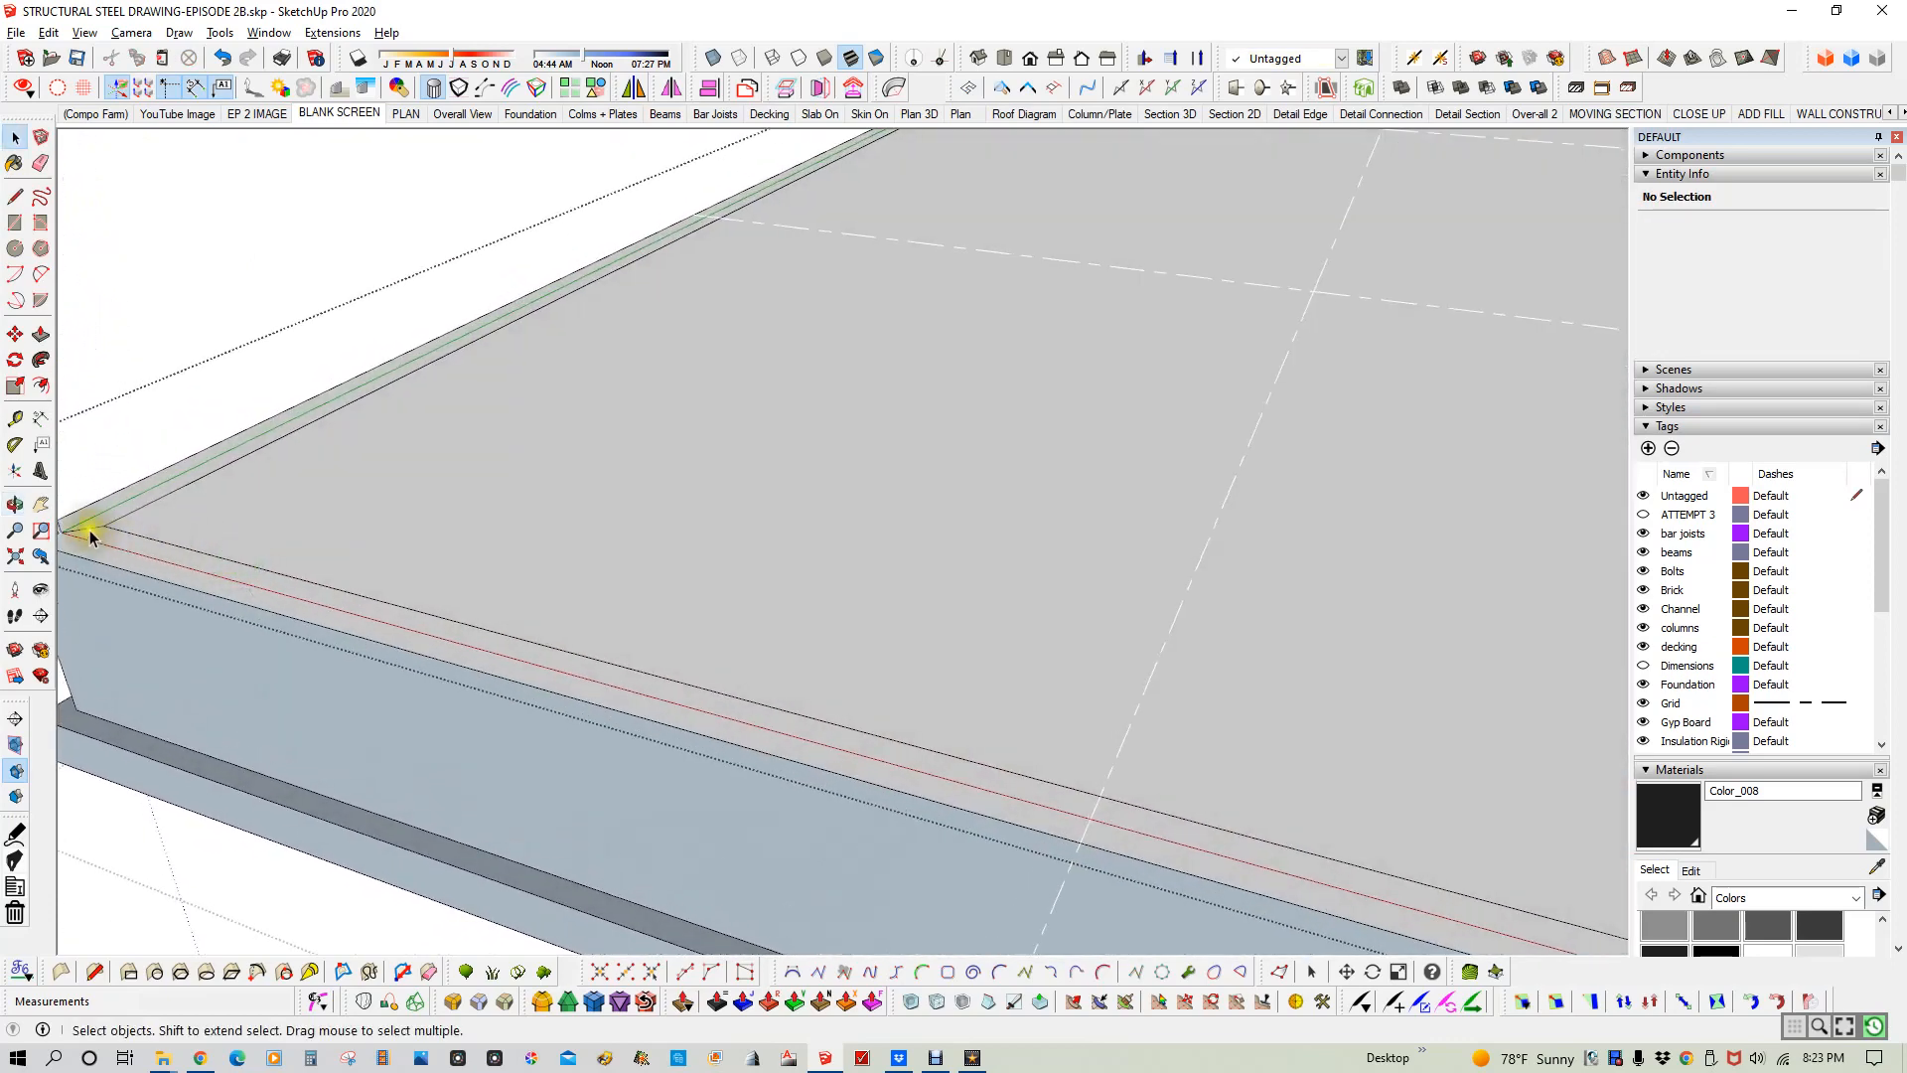
scroll(722, 542, "down", 5)
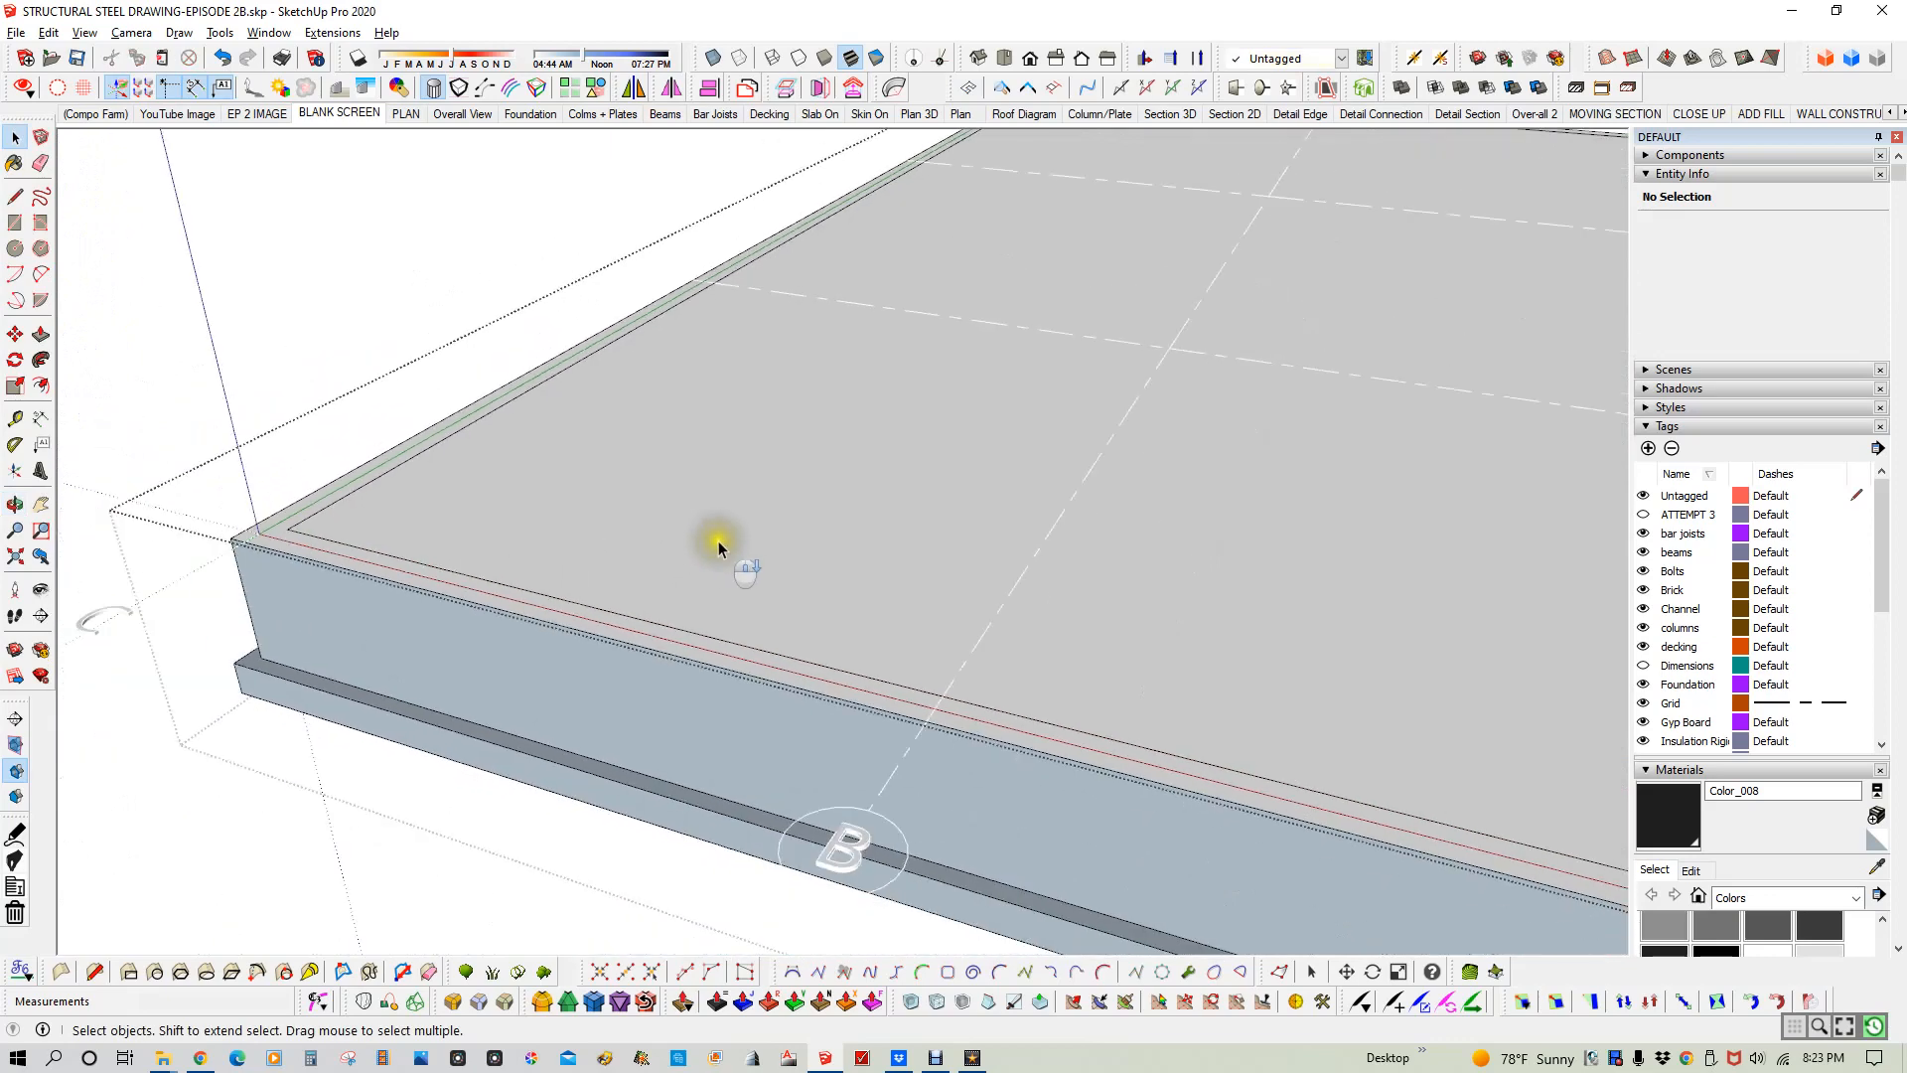
scroll(729, 538, "down", 3)
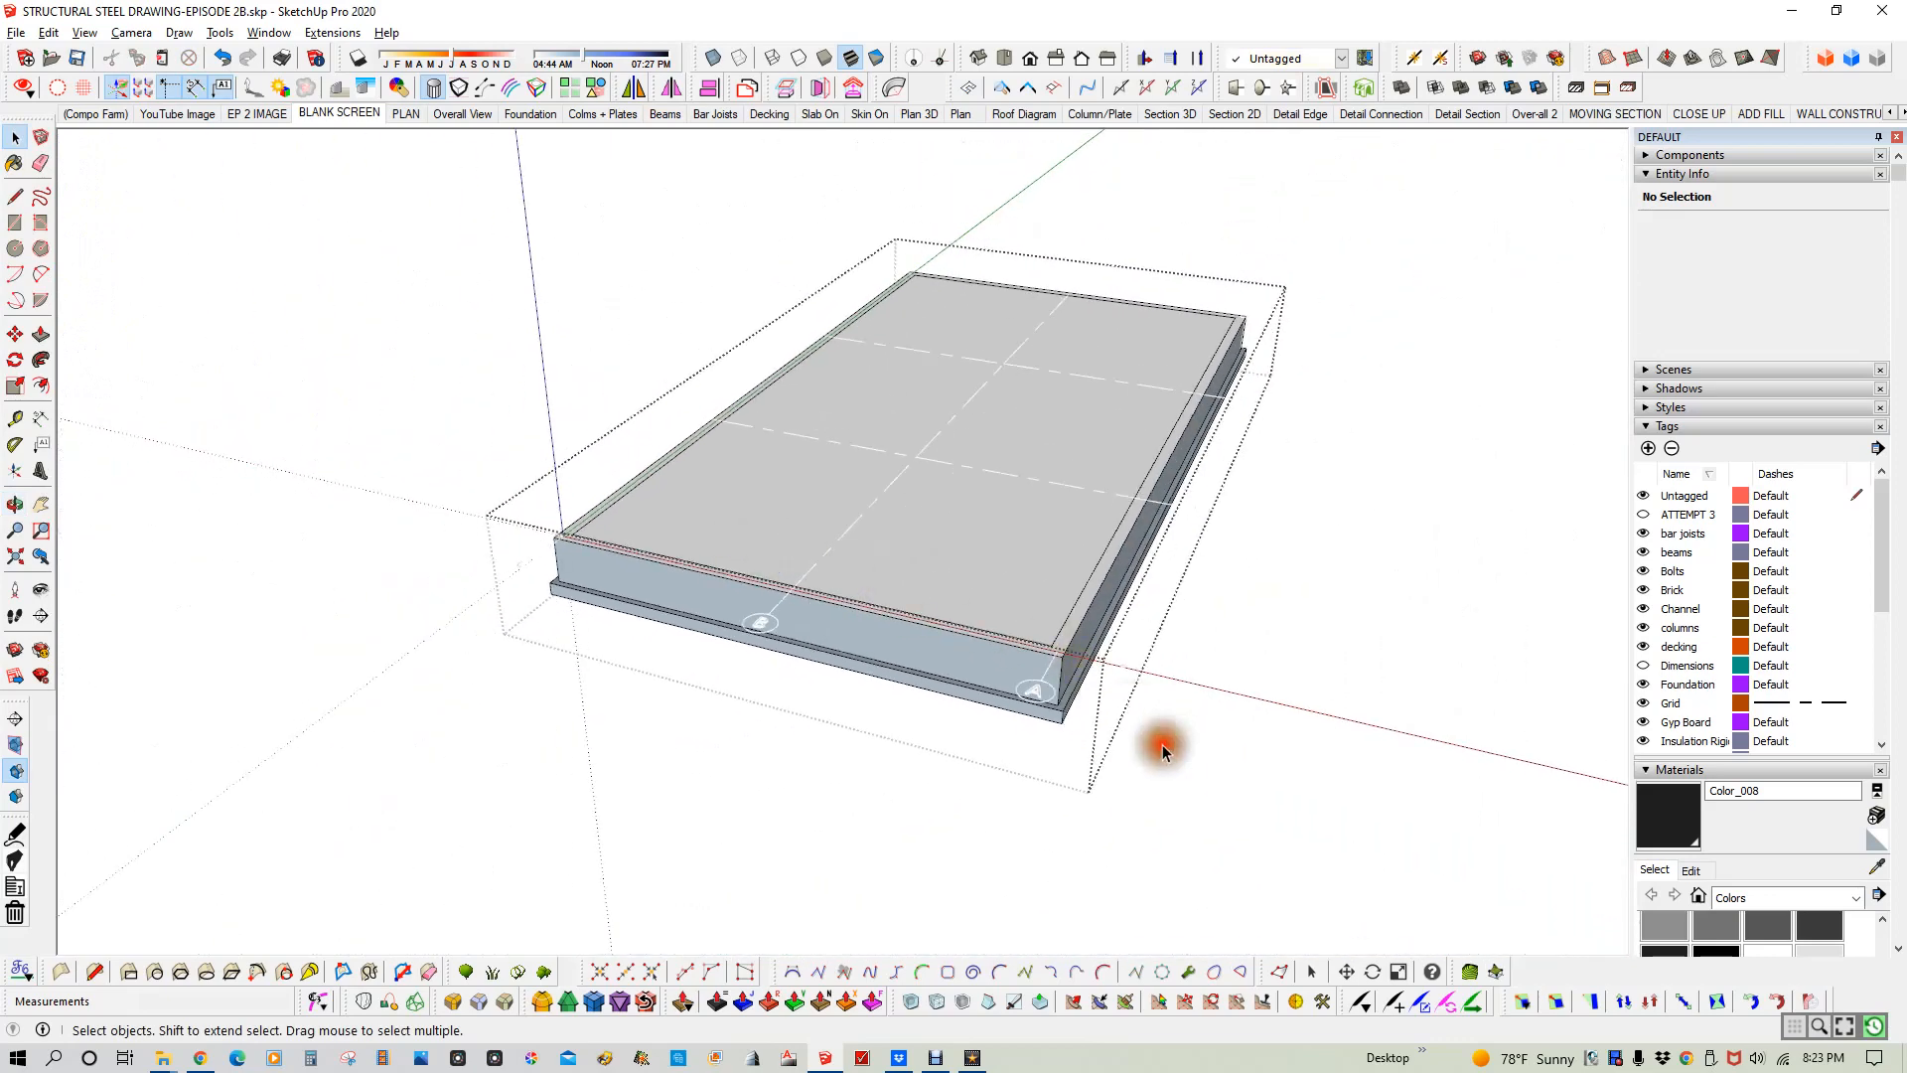
left_click(1199, 756)
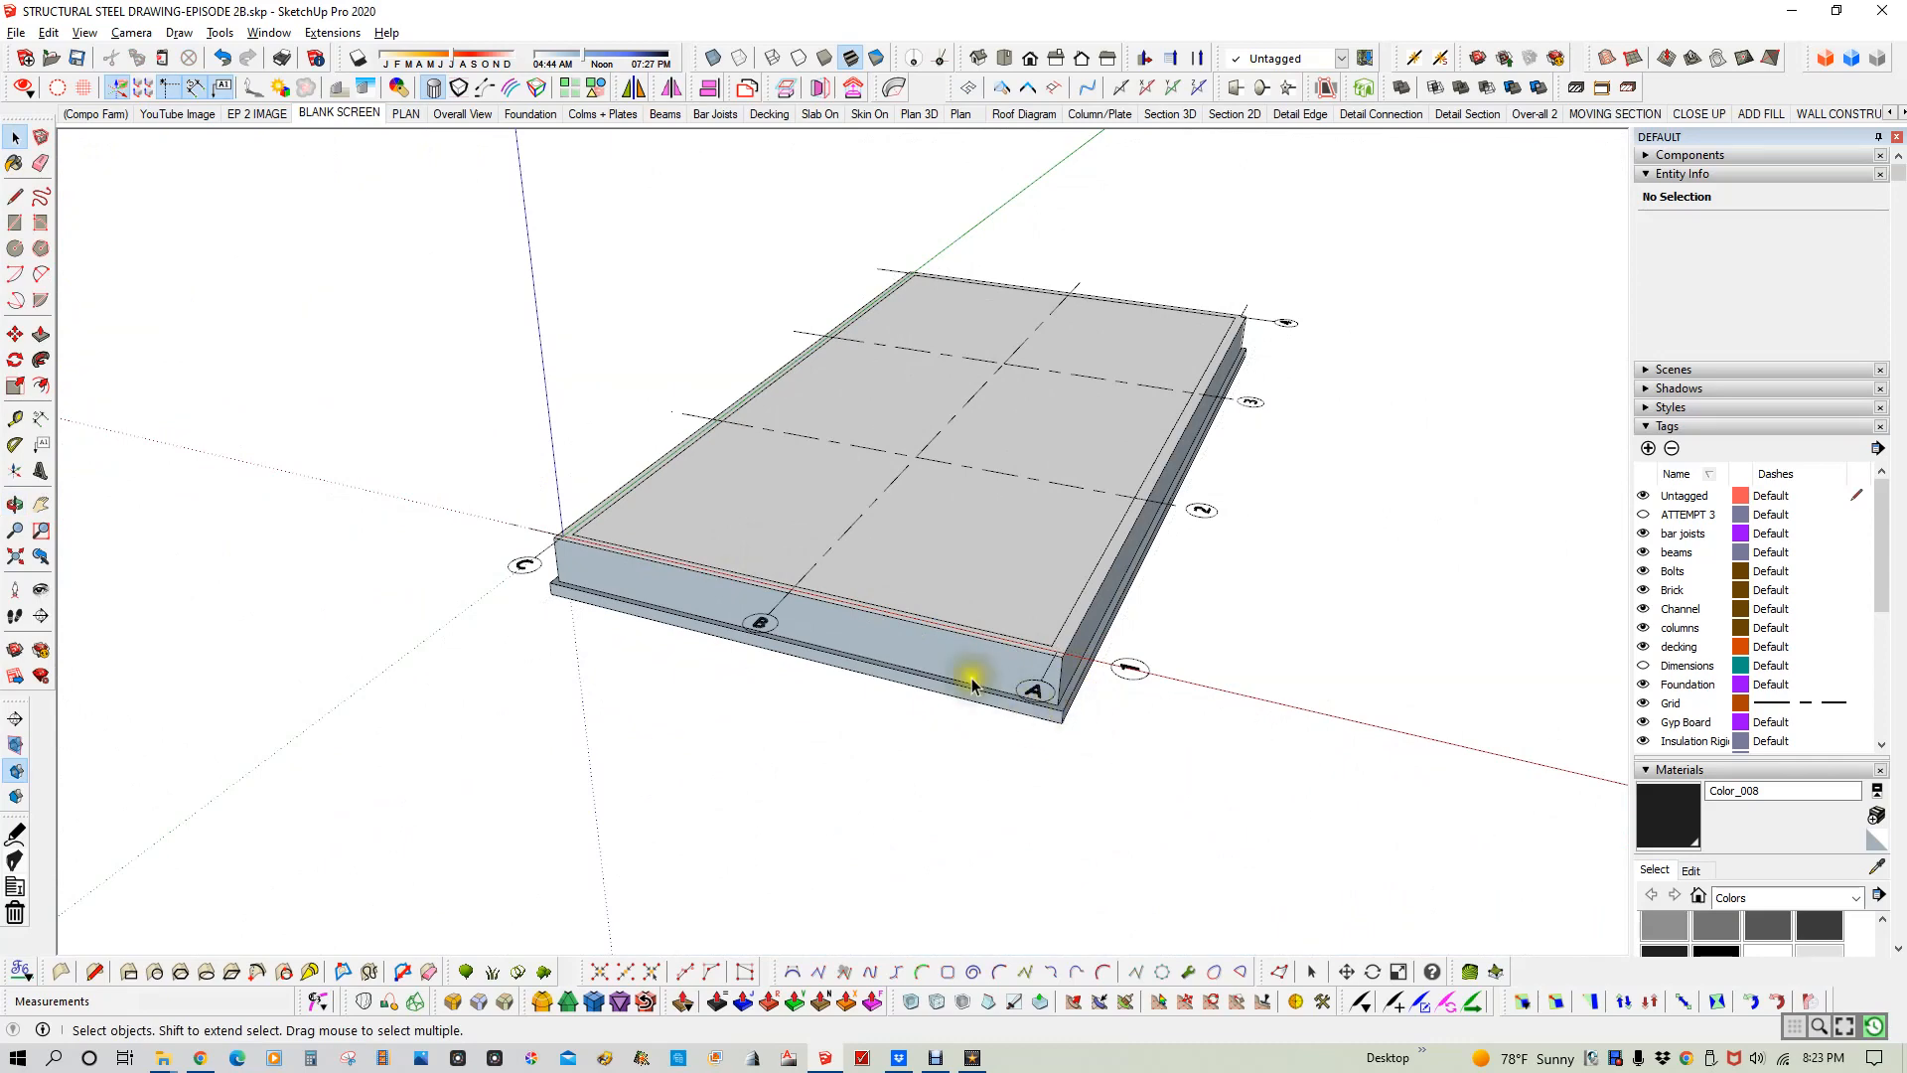
- Select all connected geometry inside the foundation group and reverse its faces
middle_click_drag(971, 684, 1013, 536)
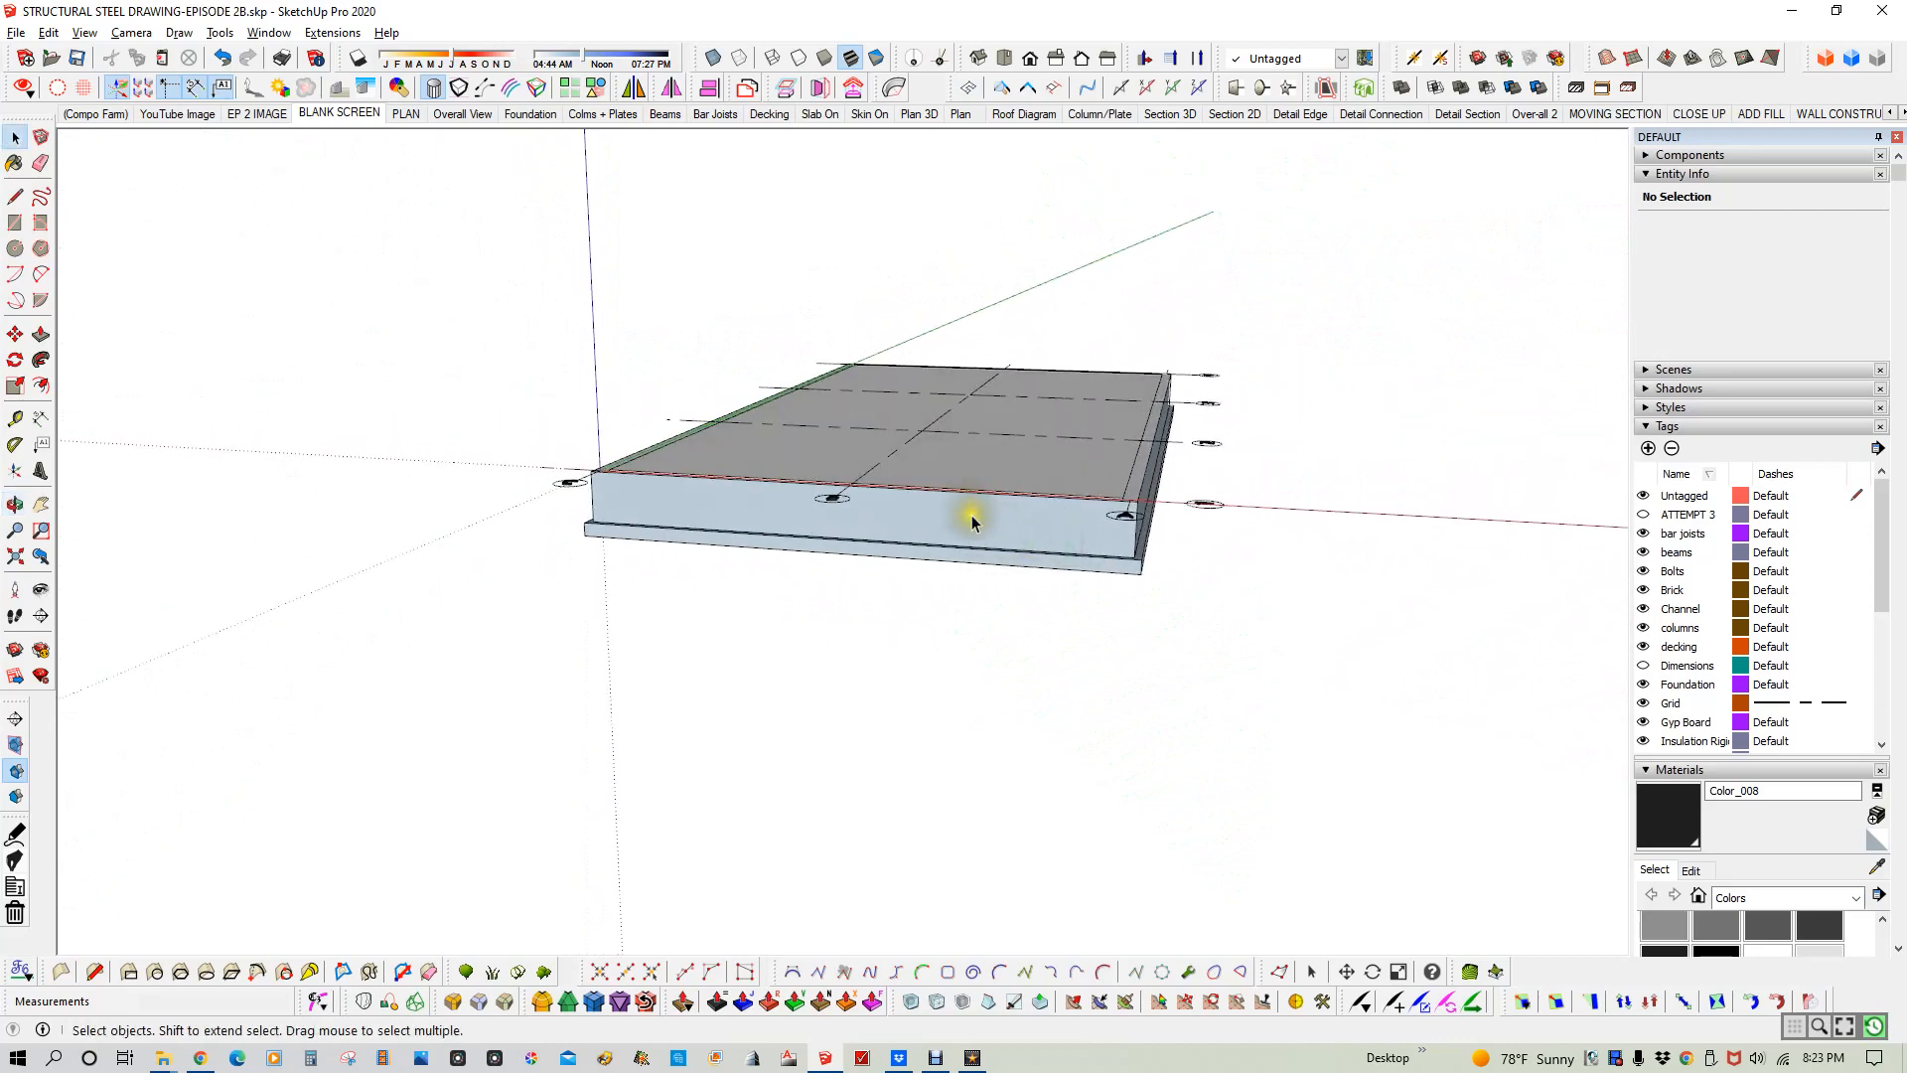
triple_click(973, 514)
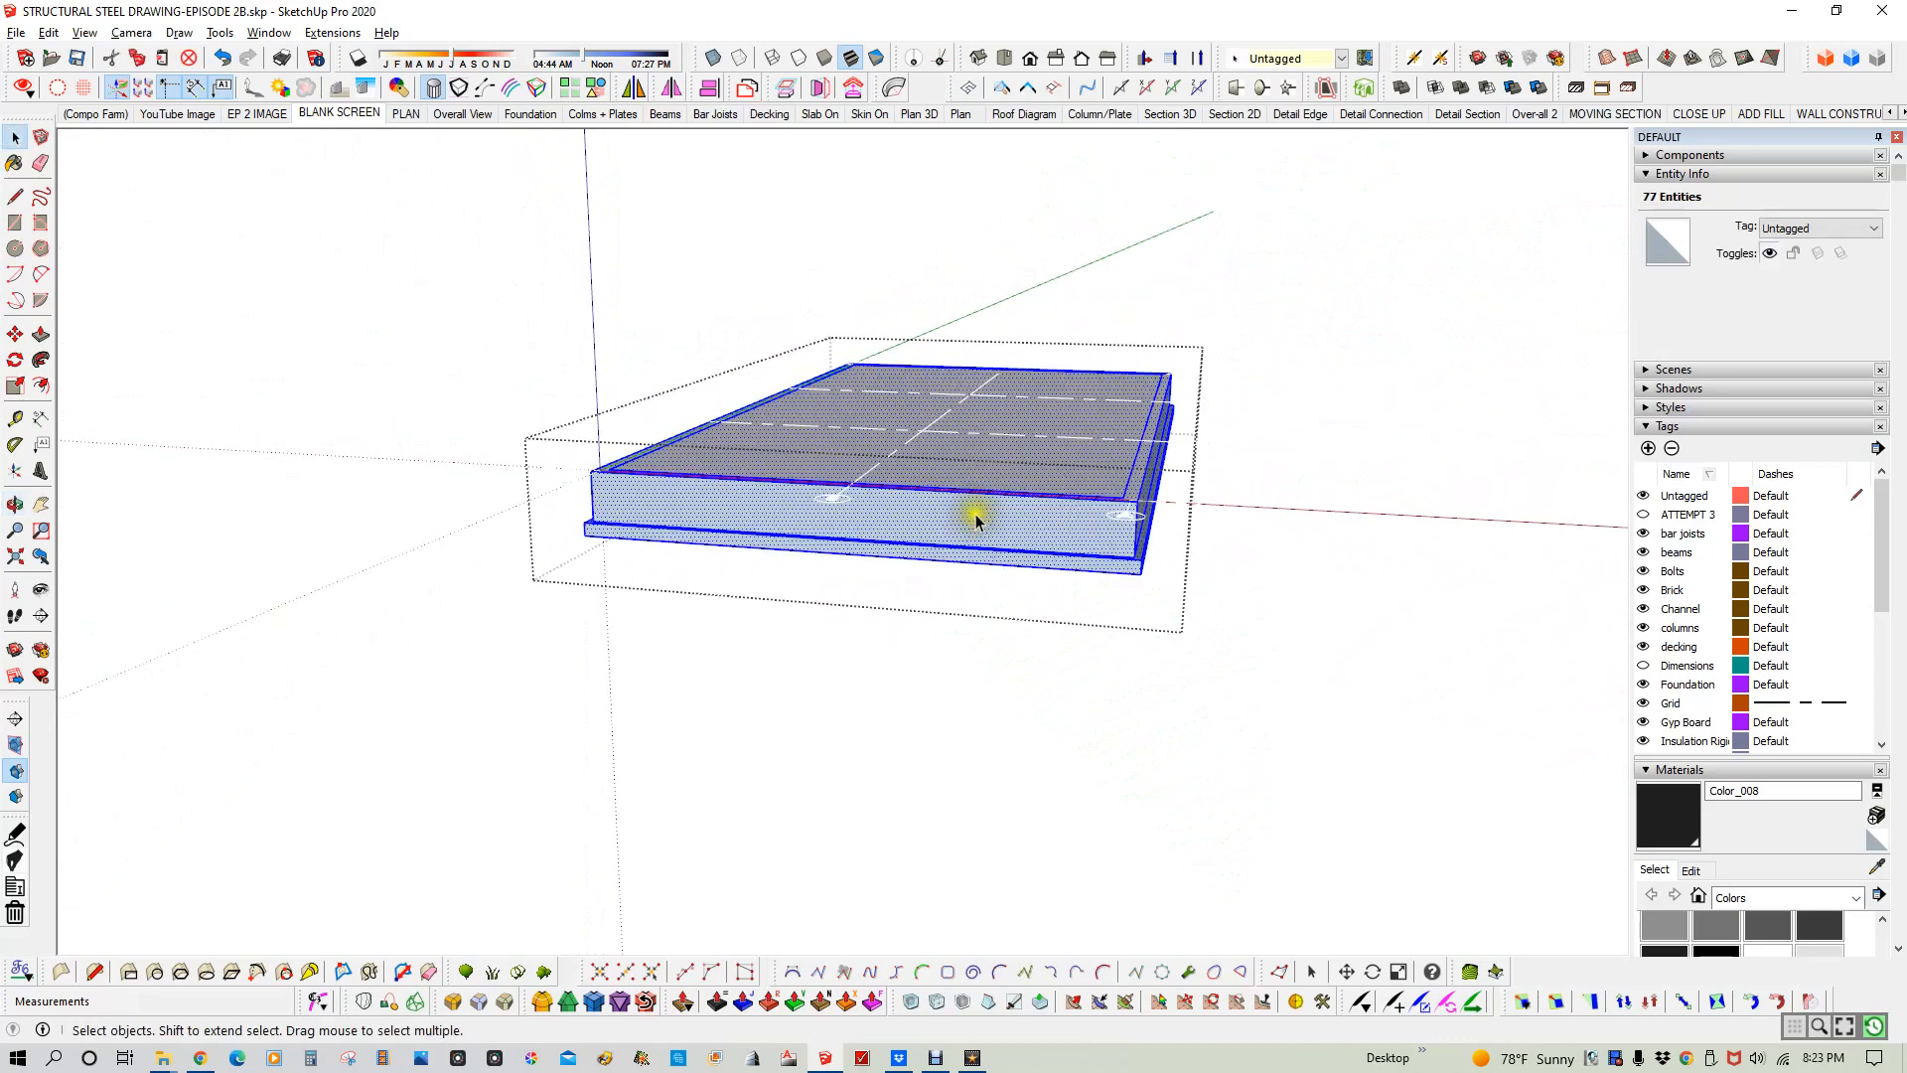
middle_click_drag(1059, 528, 1059, 728)
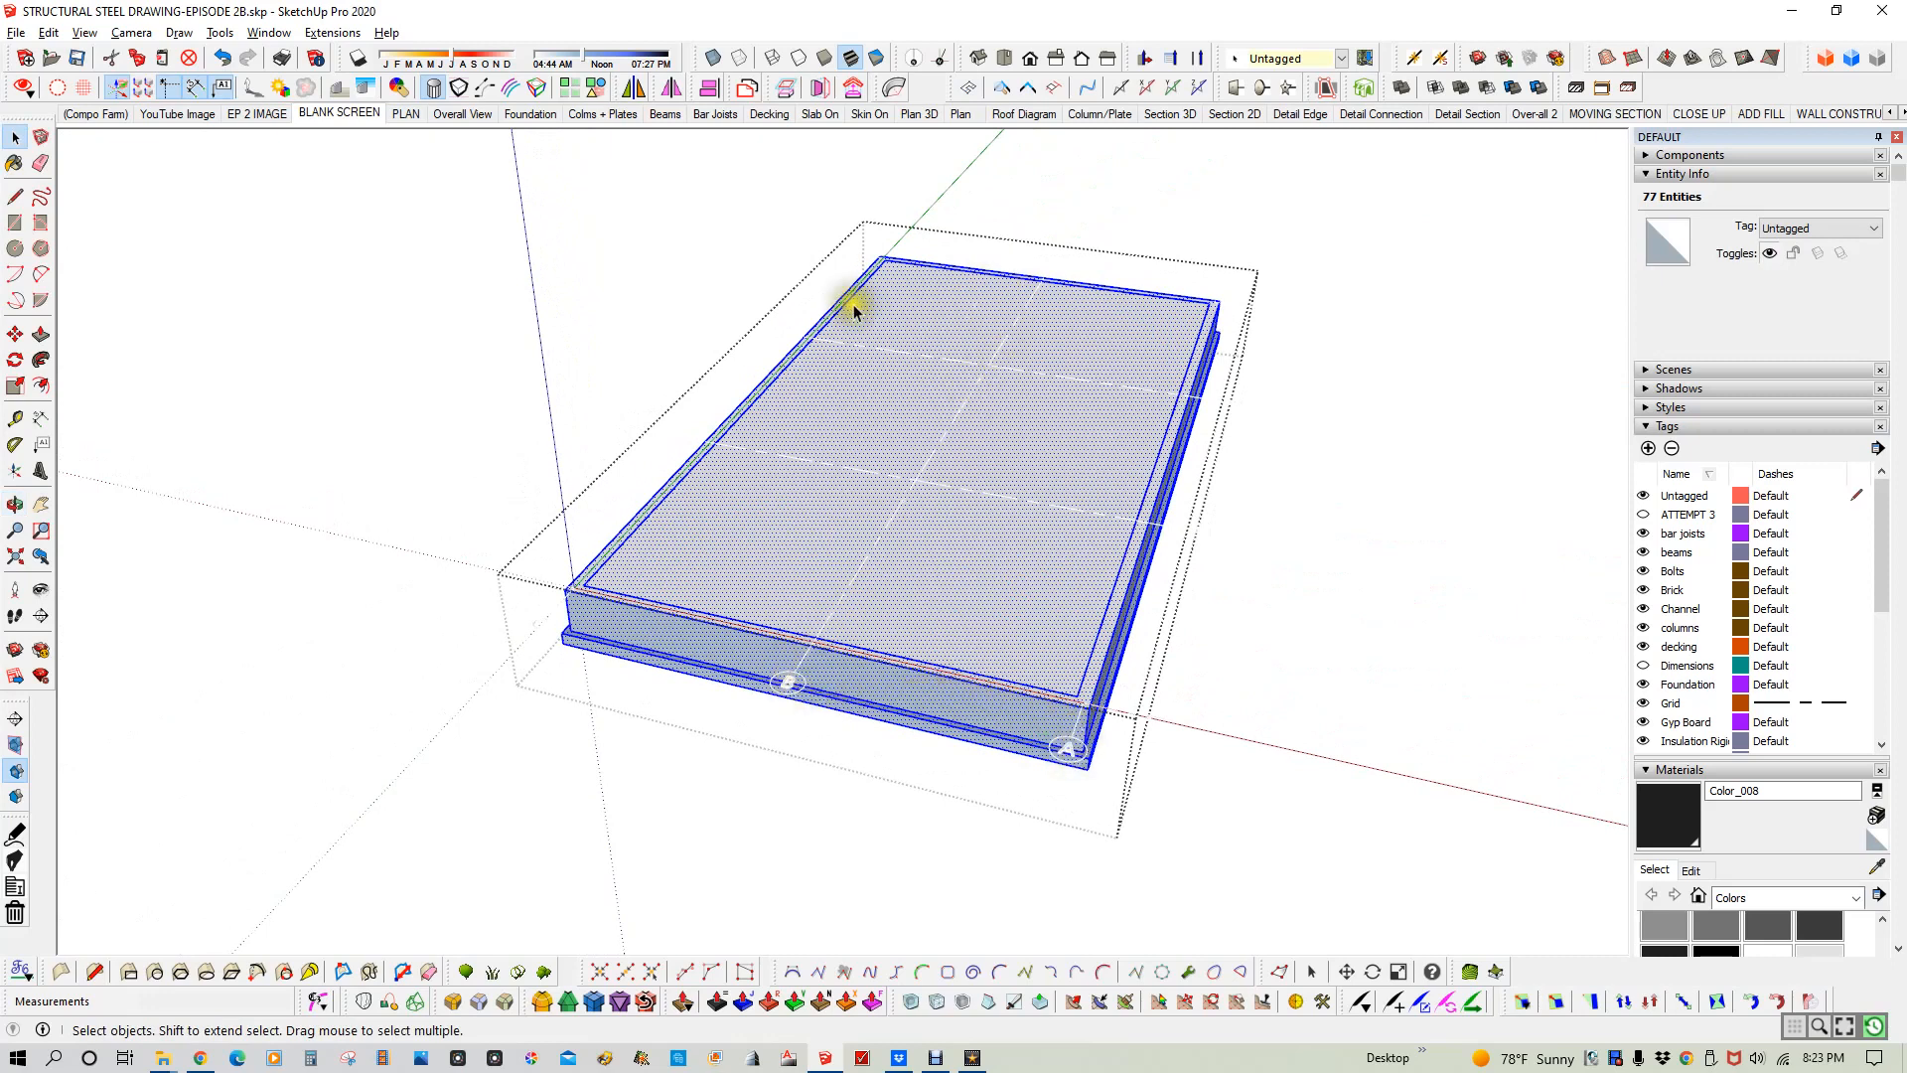
right_click(1008, 720)
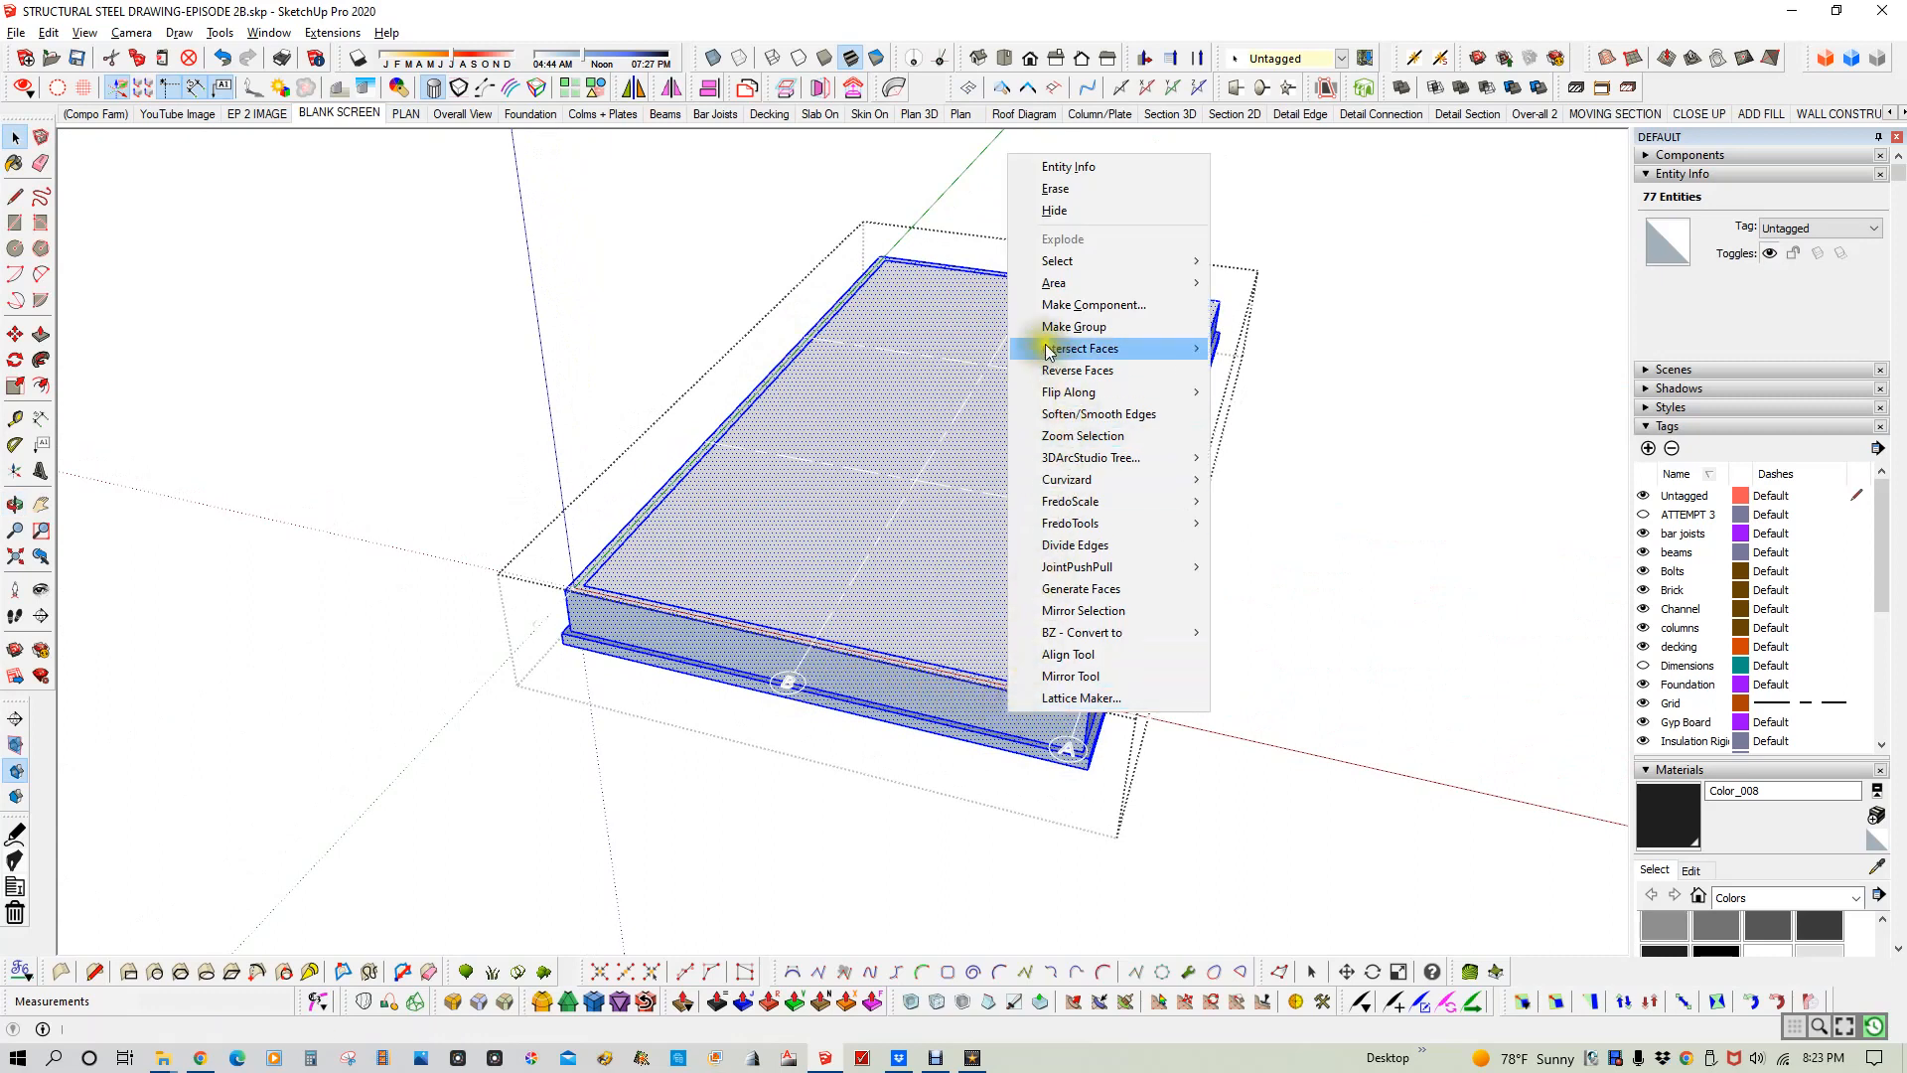
left_click(1077, 369)
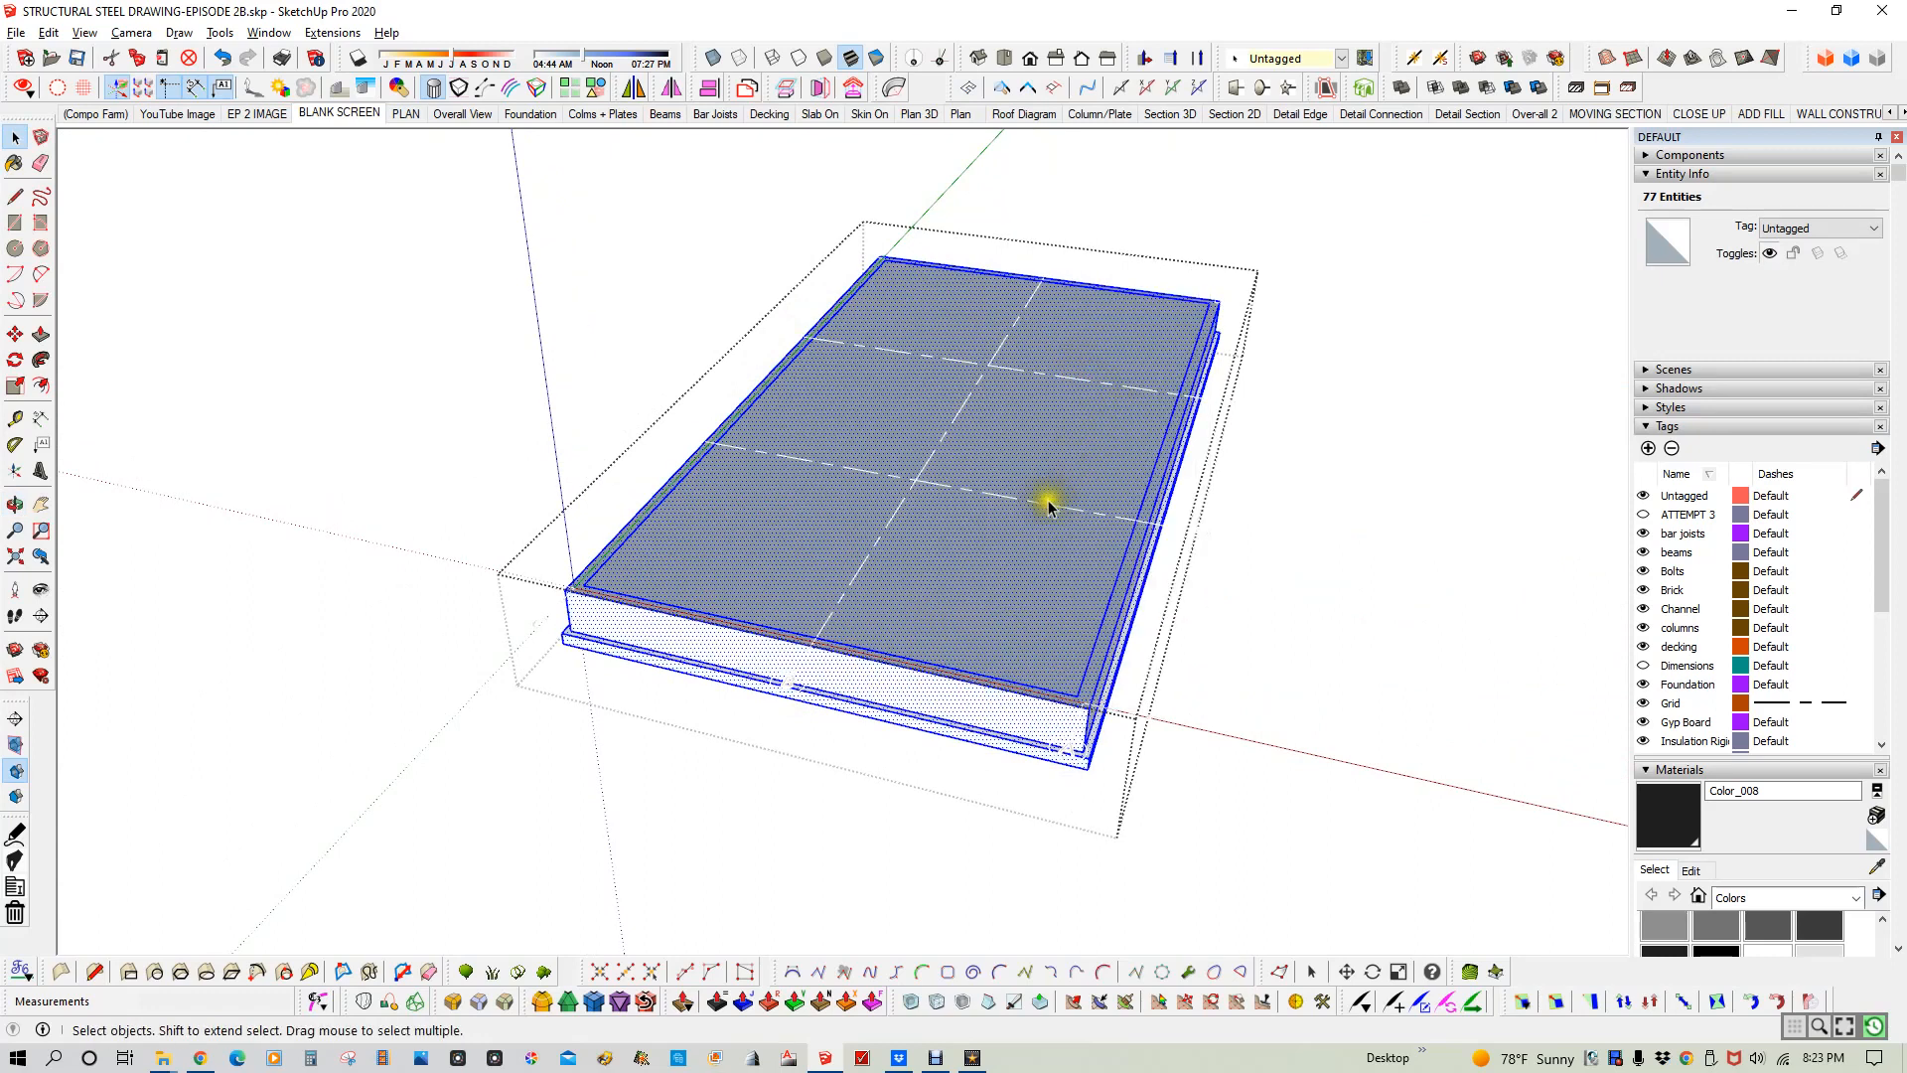
- Reverse the large footprint face enclosed by the foundation wall and close the group
left_click(1003, 576)
right_click(1003, 575)
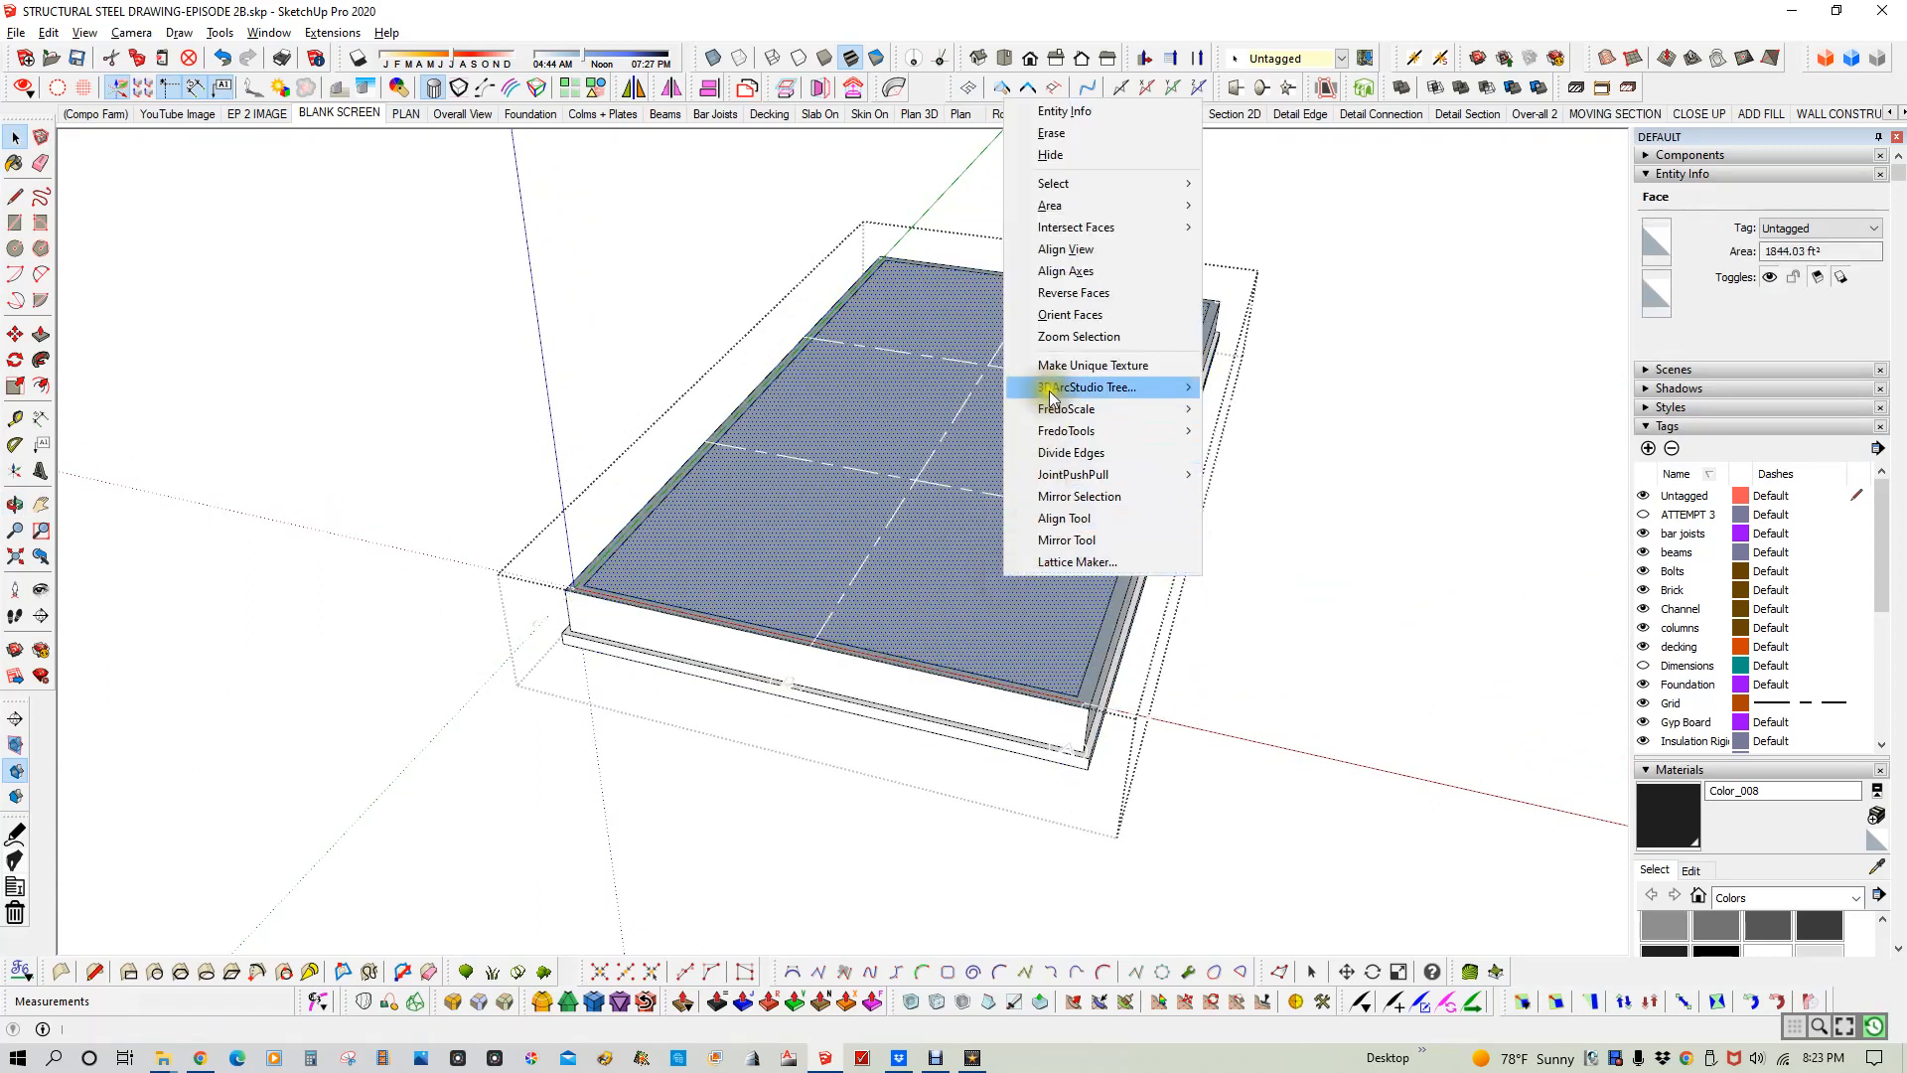
left_click(1057, 298)
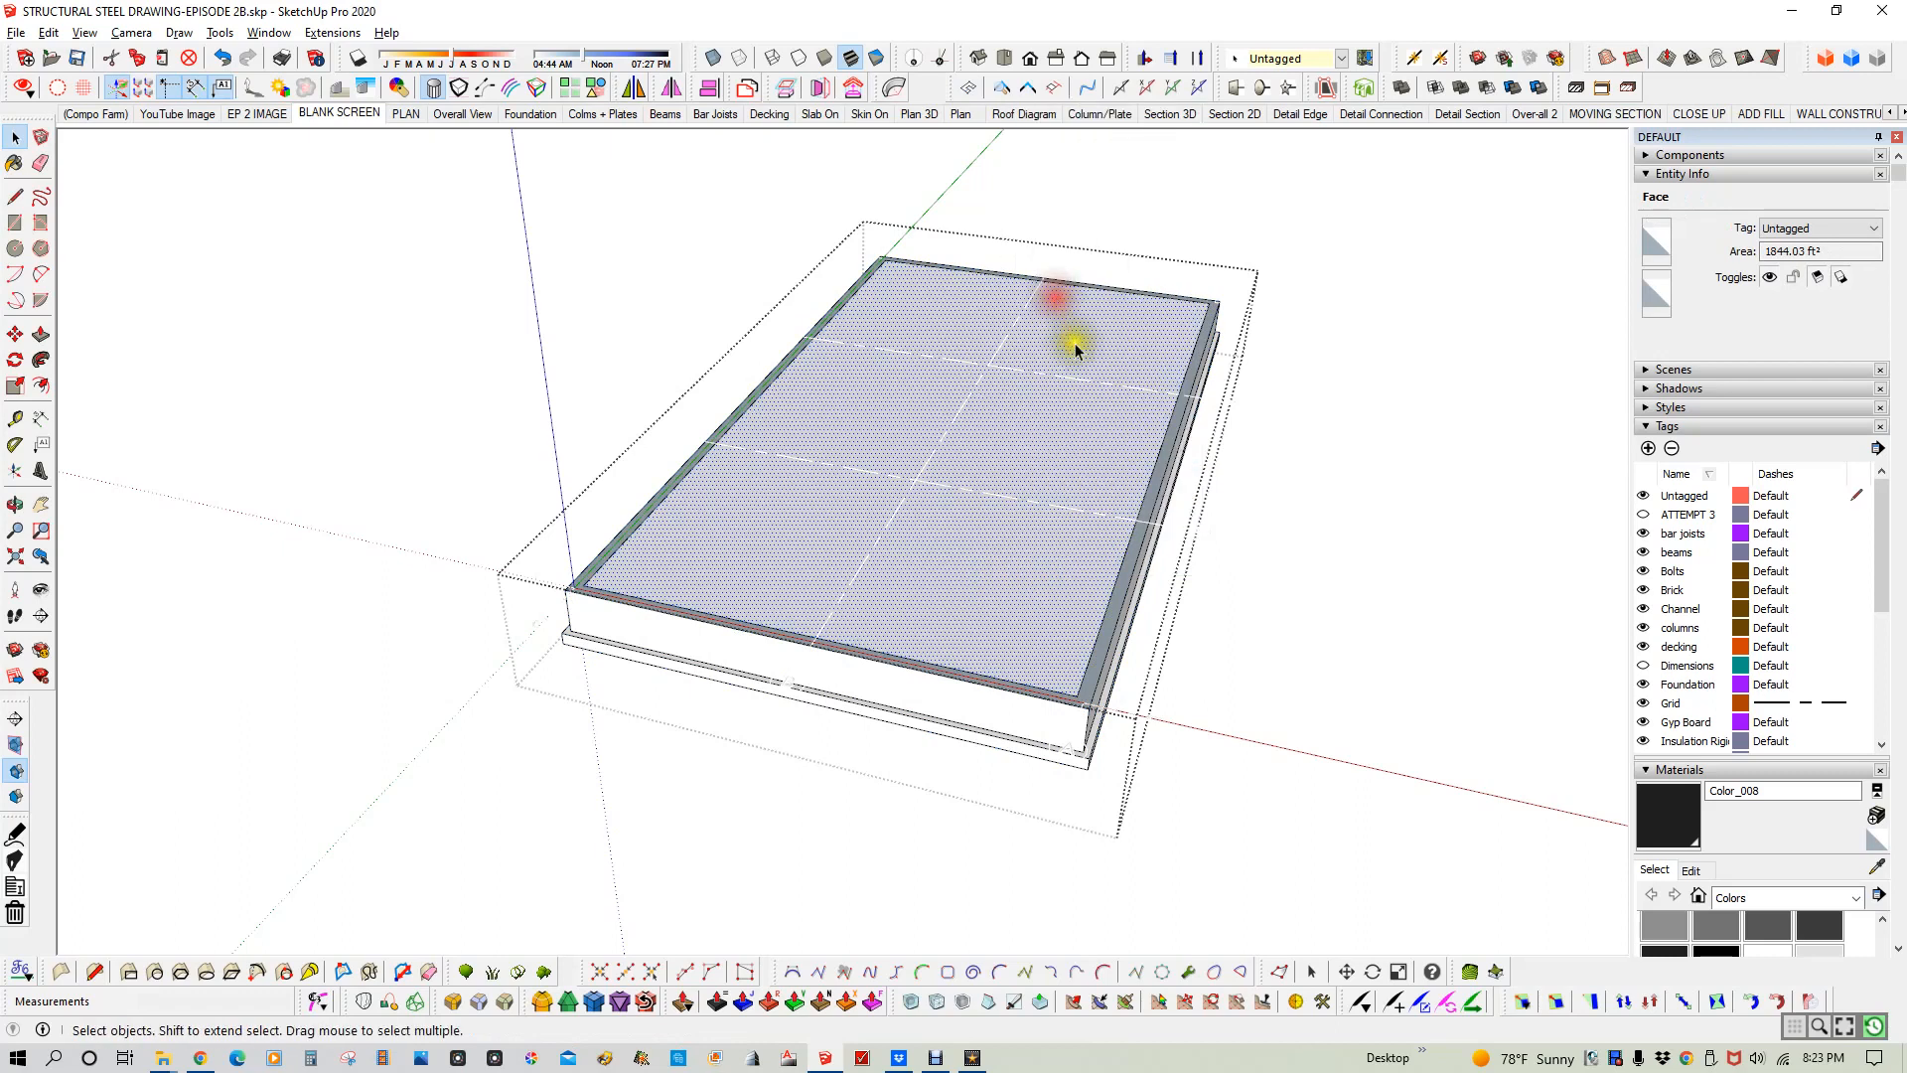
left_click(1203, 516)
- Reopen the foundation group and reverse the perimeter face on top of the wall
scroll(1120, 672, "up", 8)
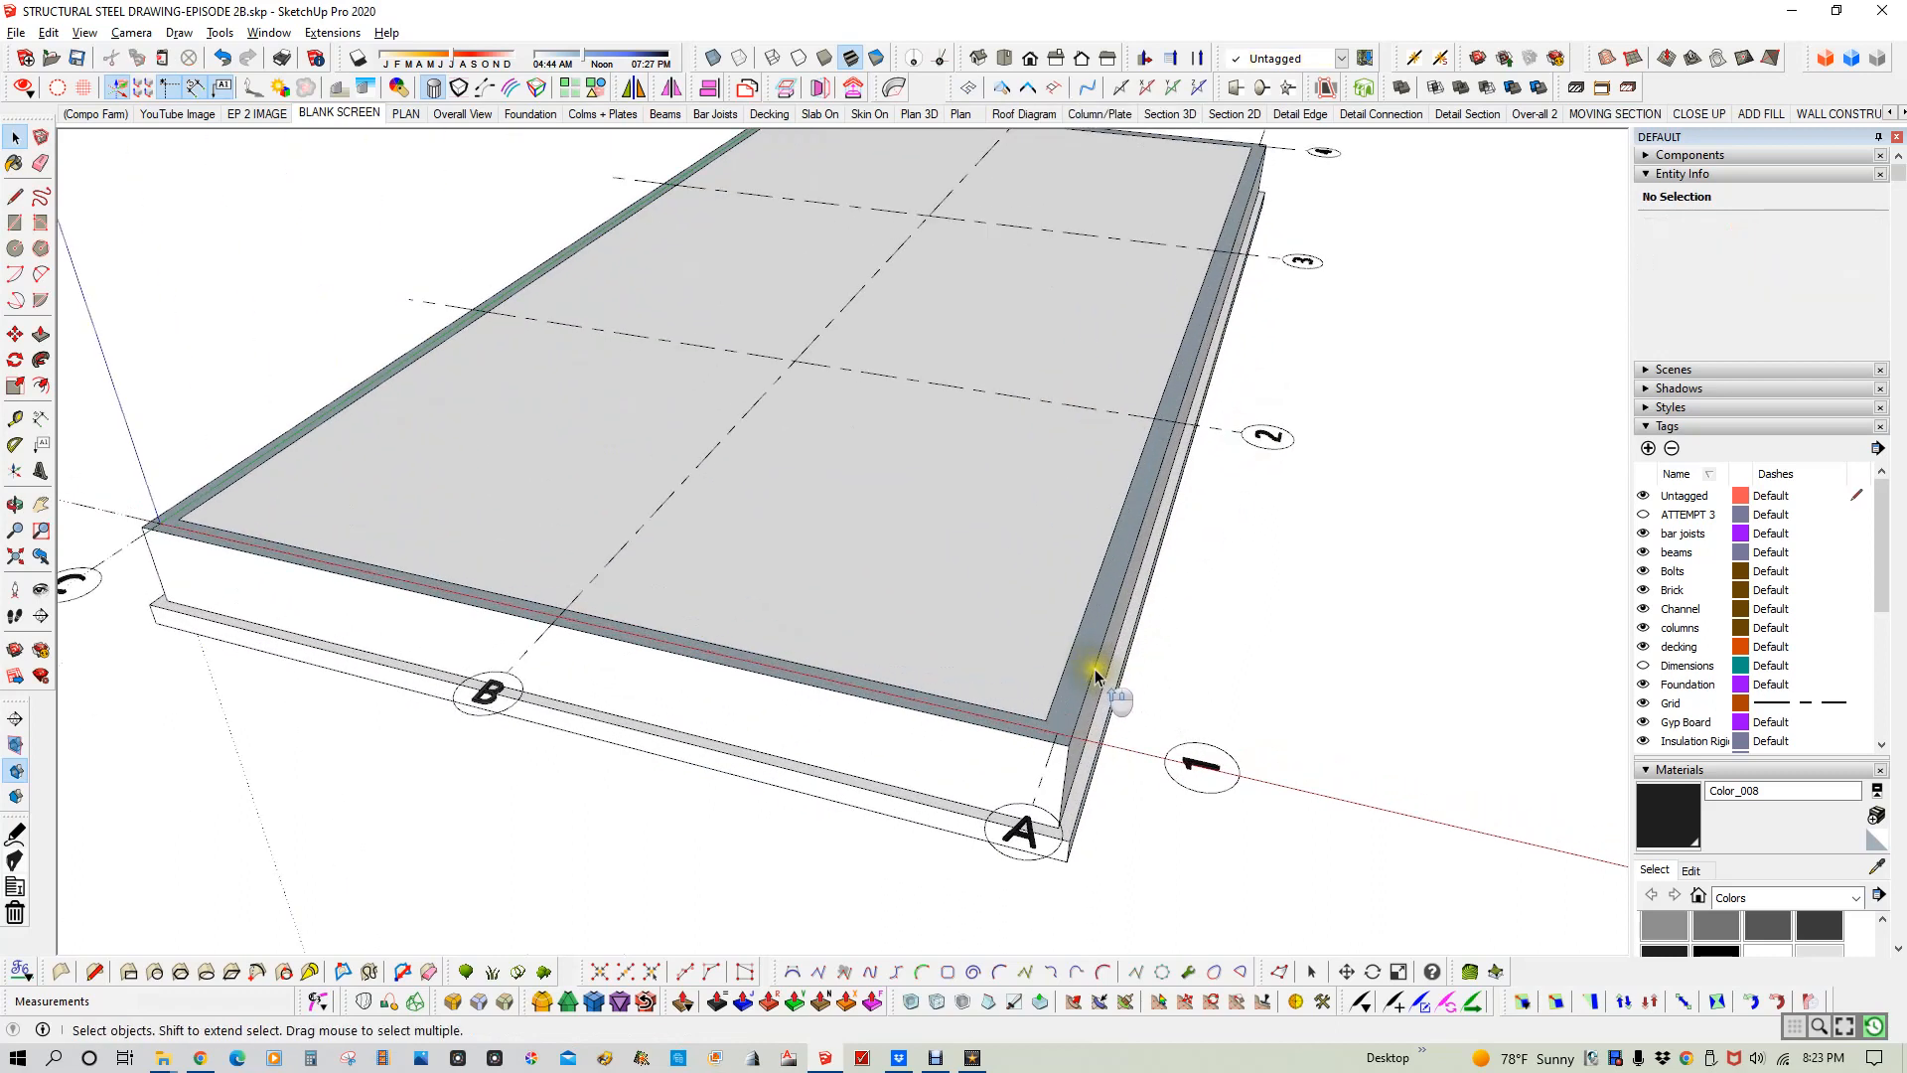
left_click(1086, 660)
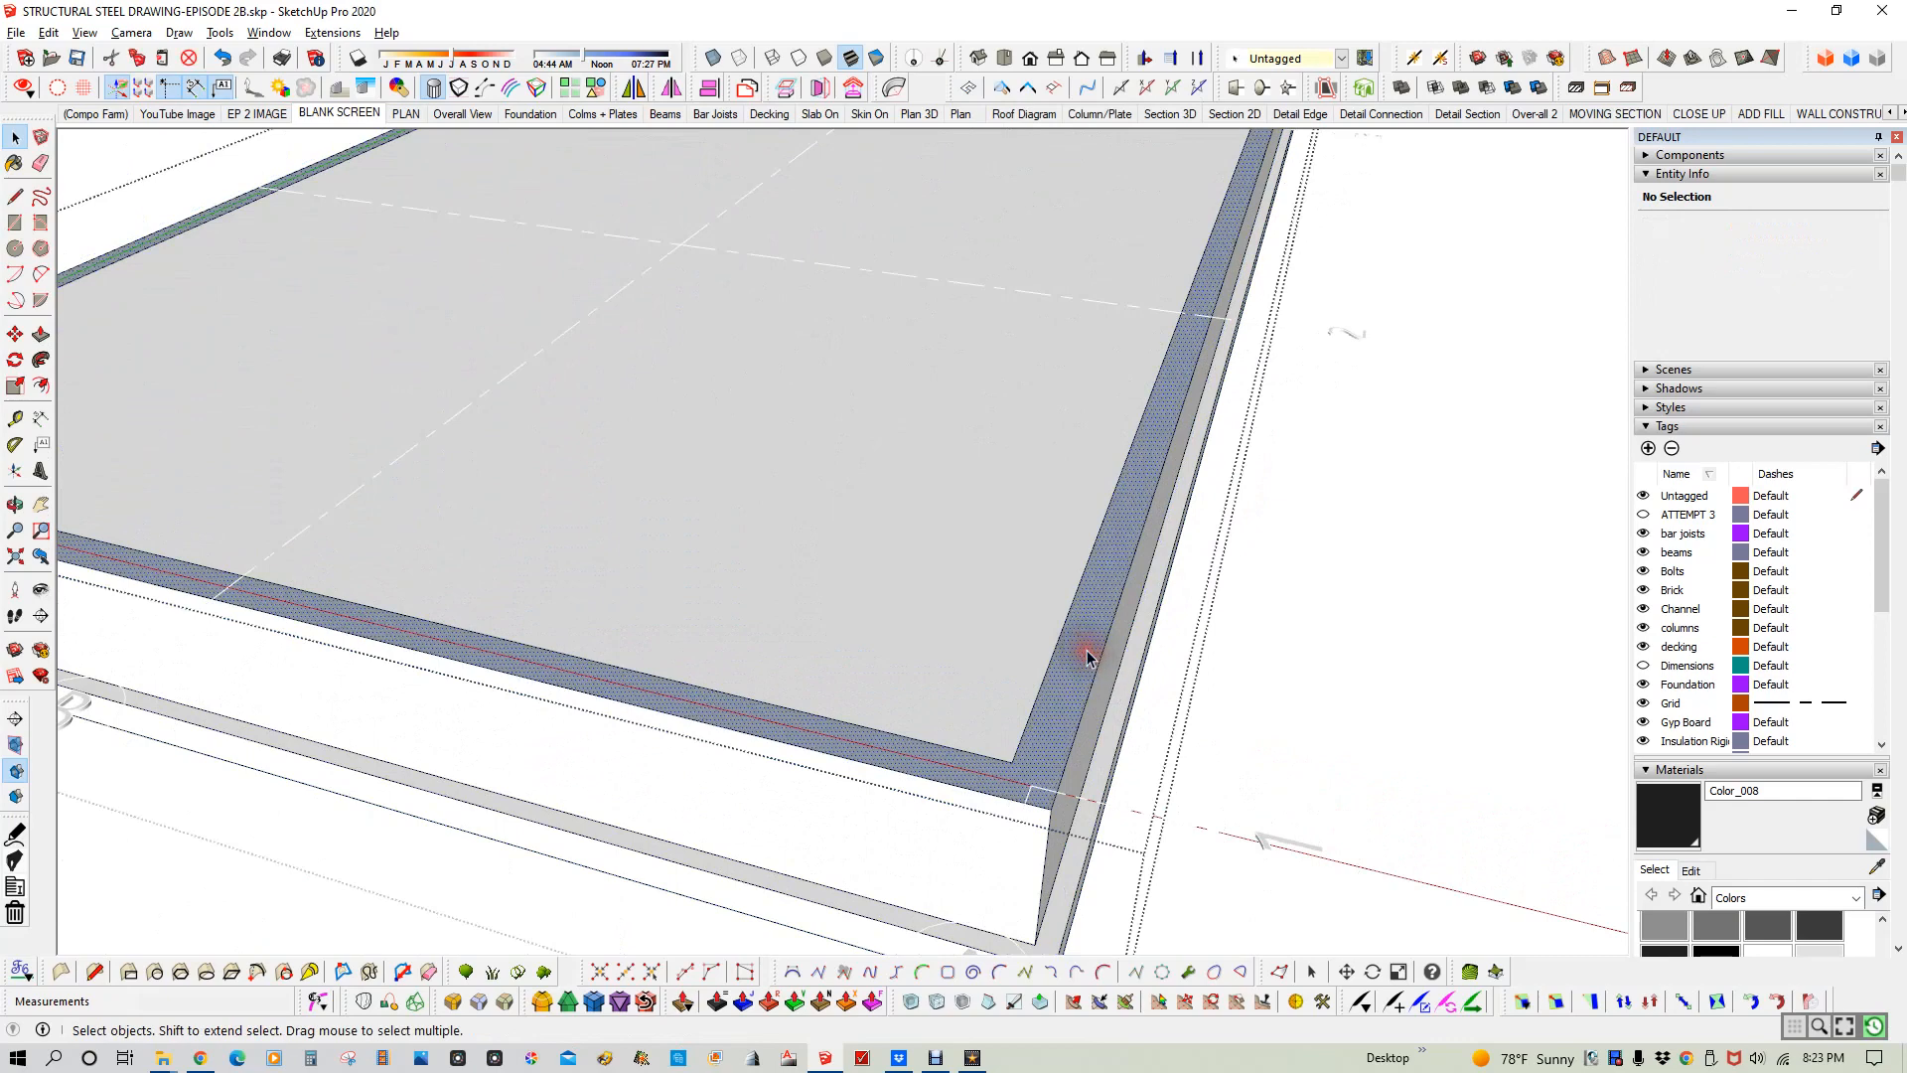
right_click(1086, 657)
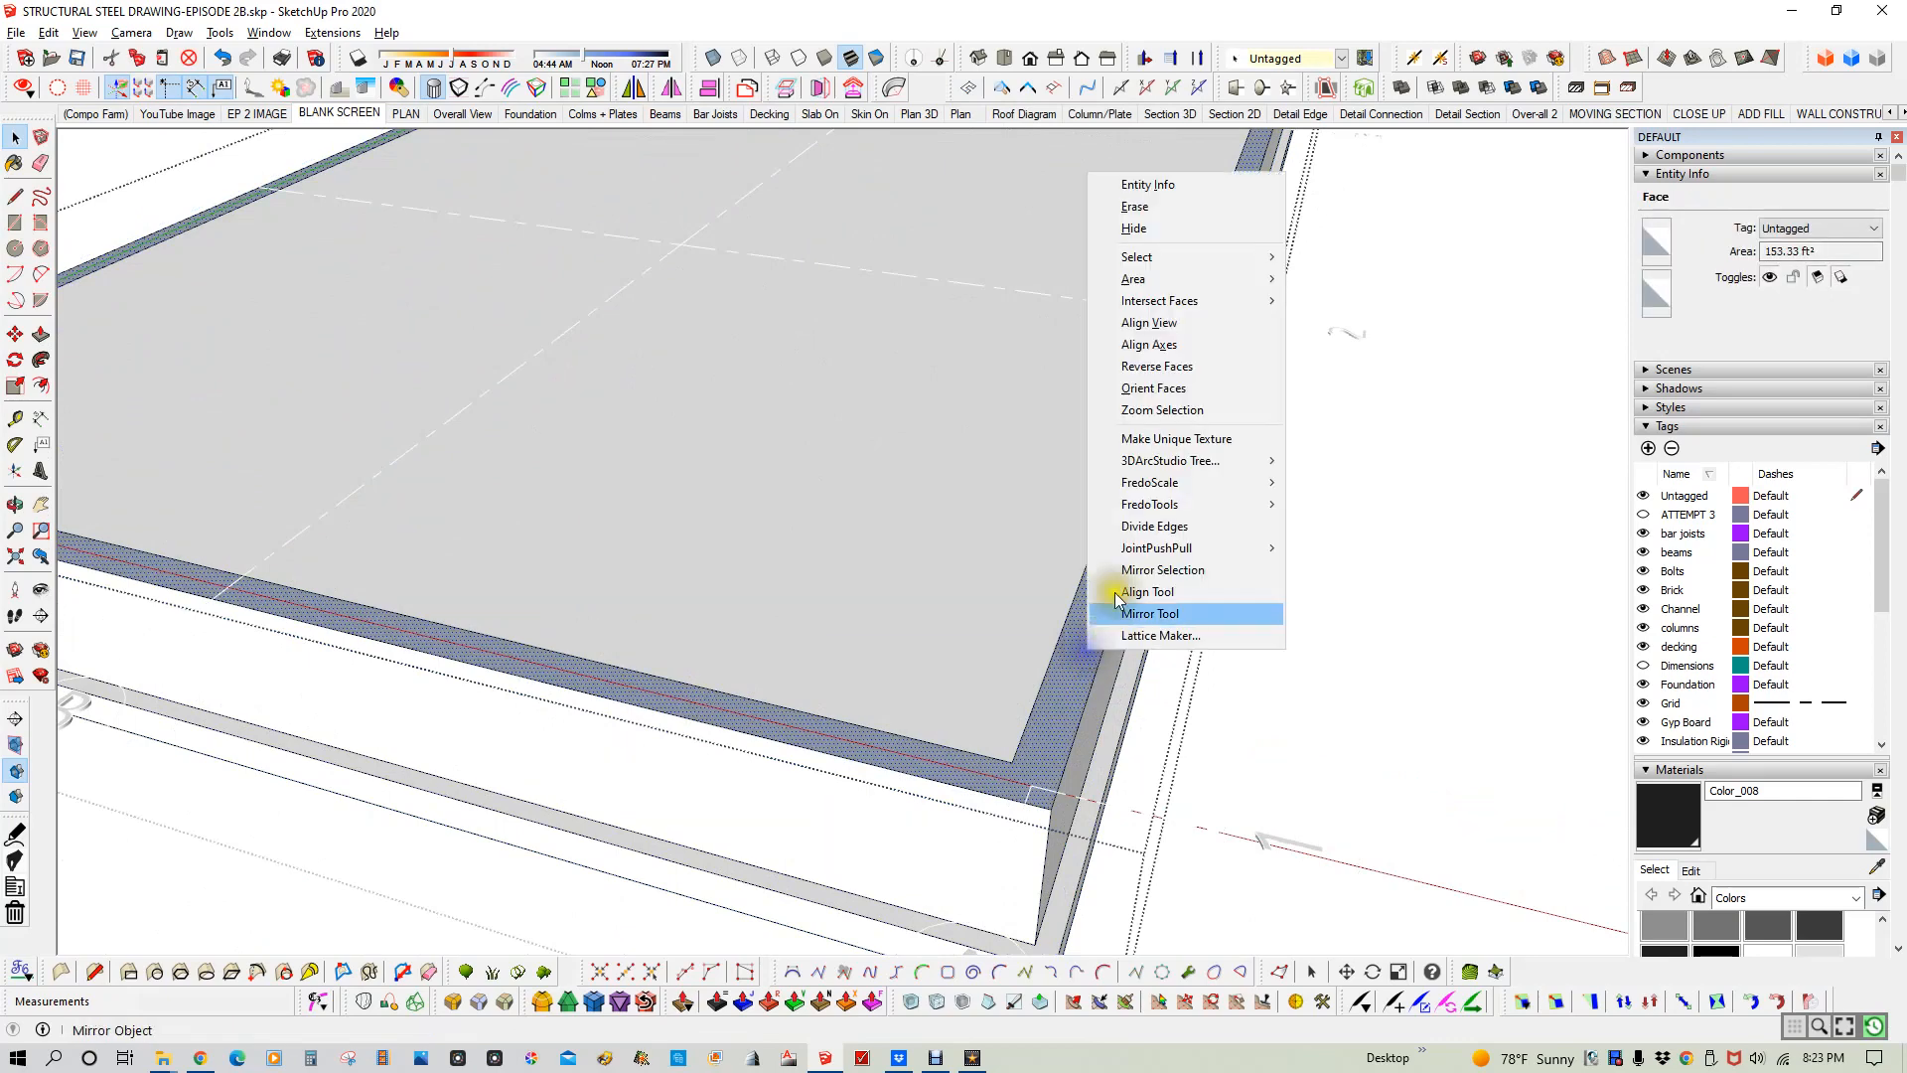
left_click(1172, 367)
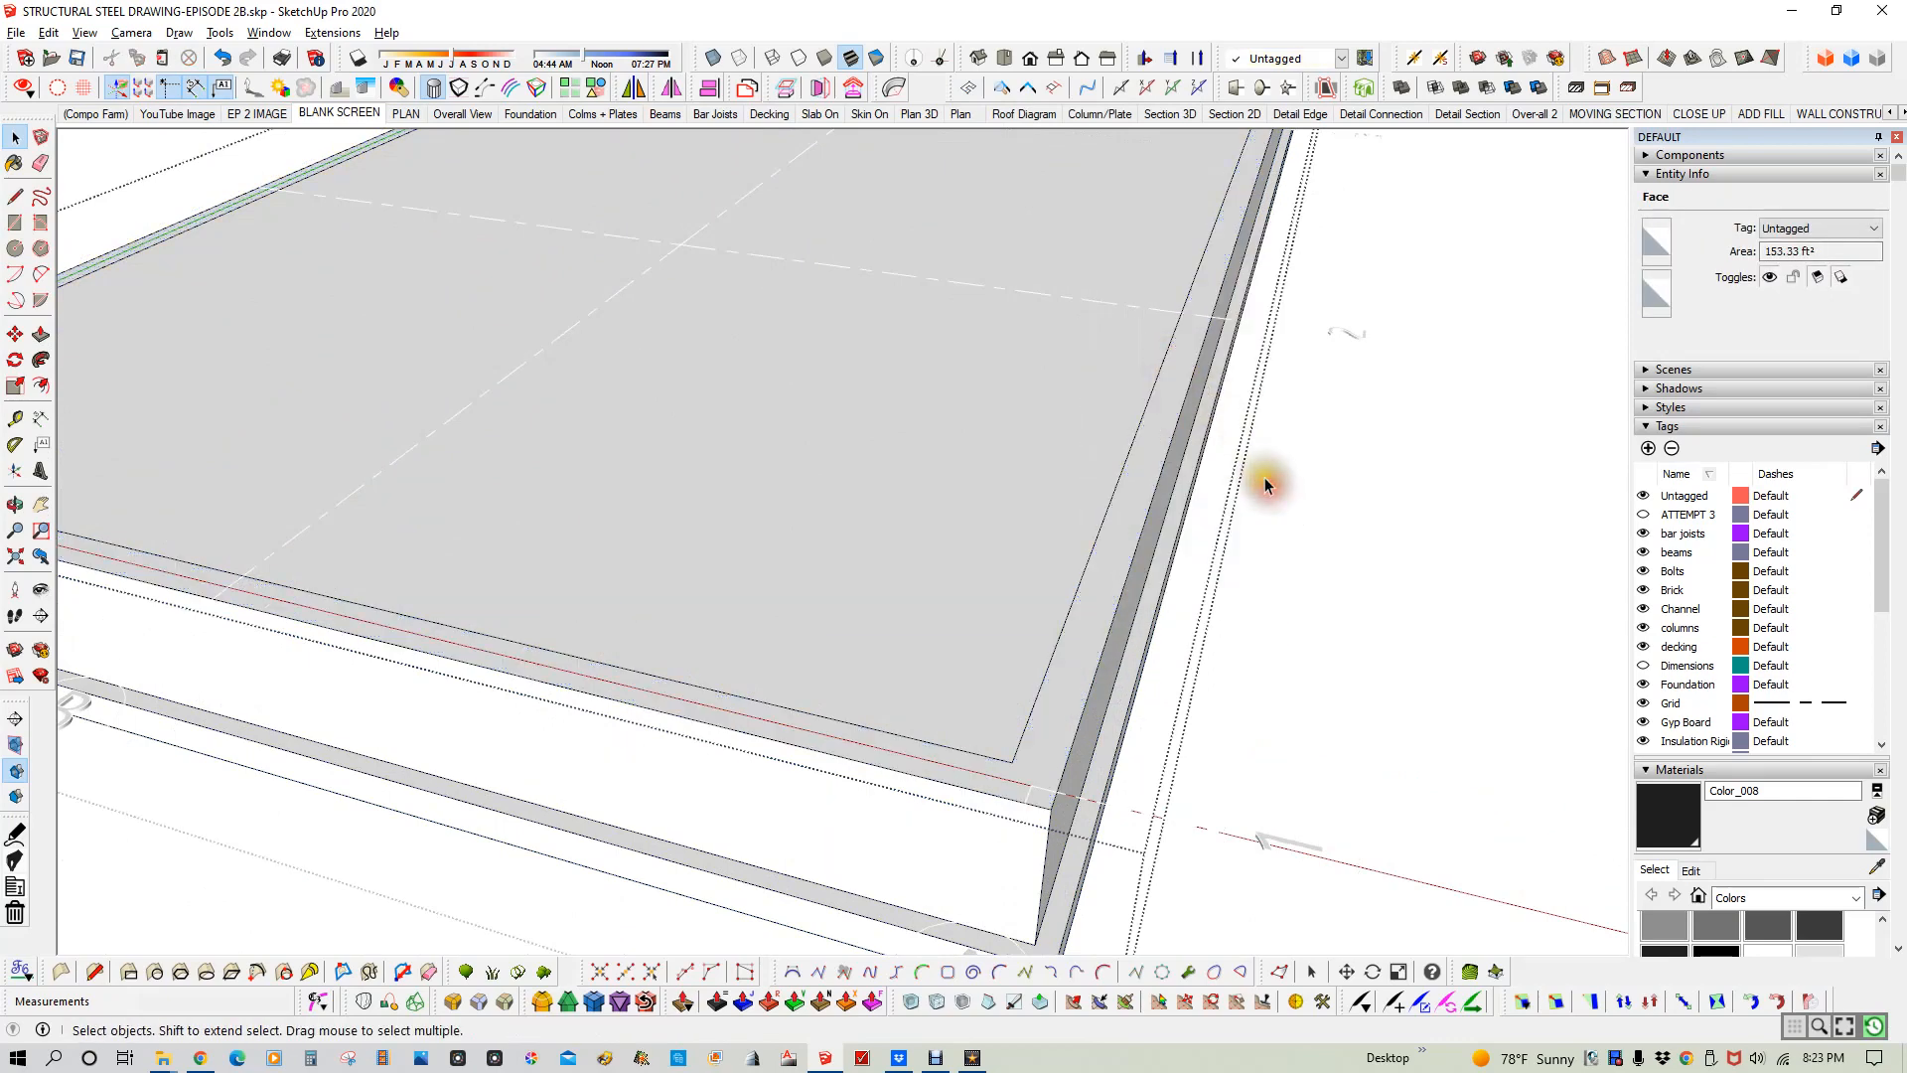
left_click(1265, 477)
scroll(1255, 457, "down", 5)
scroll(1223, 496, "down", 4)
middle_click_drag(1227, 501, 963, 497)
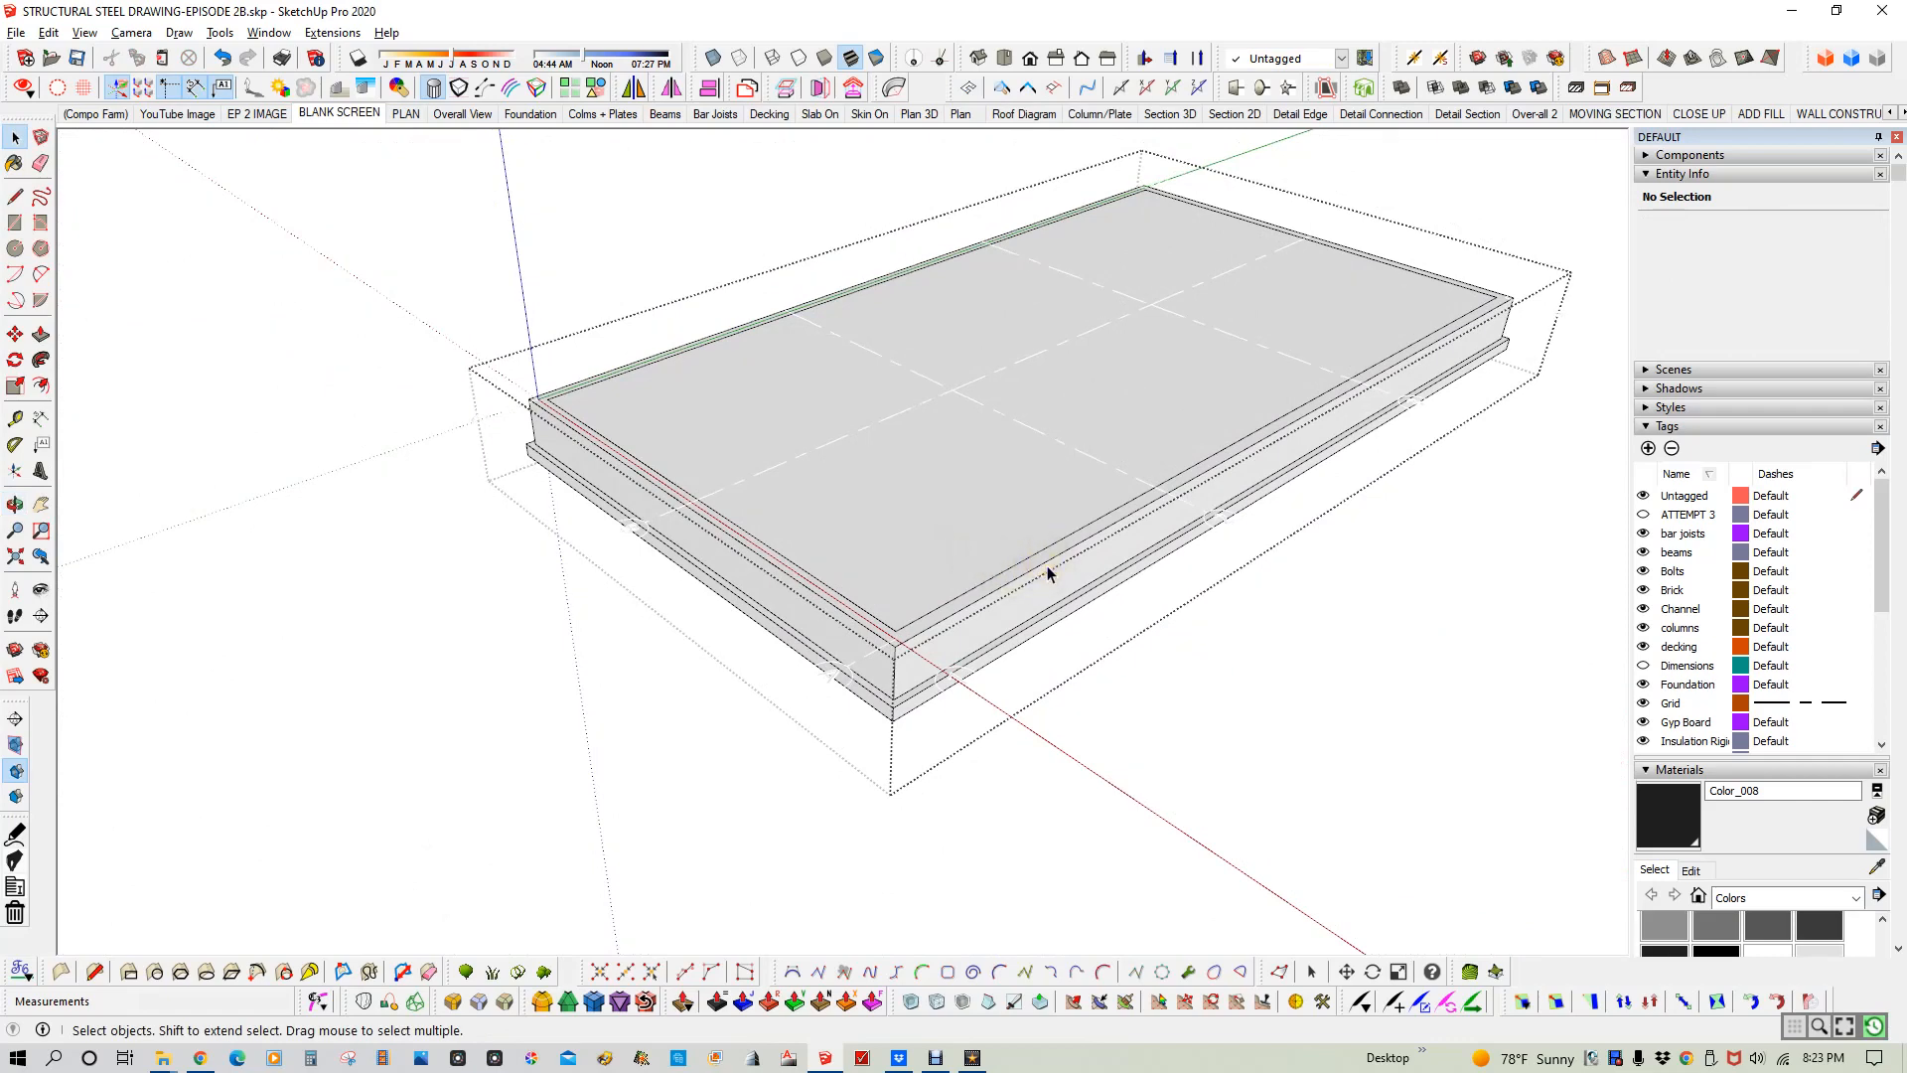
- Open the foundation group from below and push/pull the slab face enclosed by the walls down 5"
middle_click_drag(1040, 570, 1133, 683)
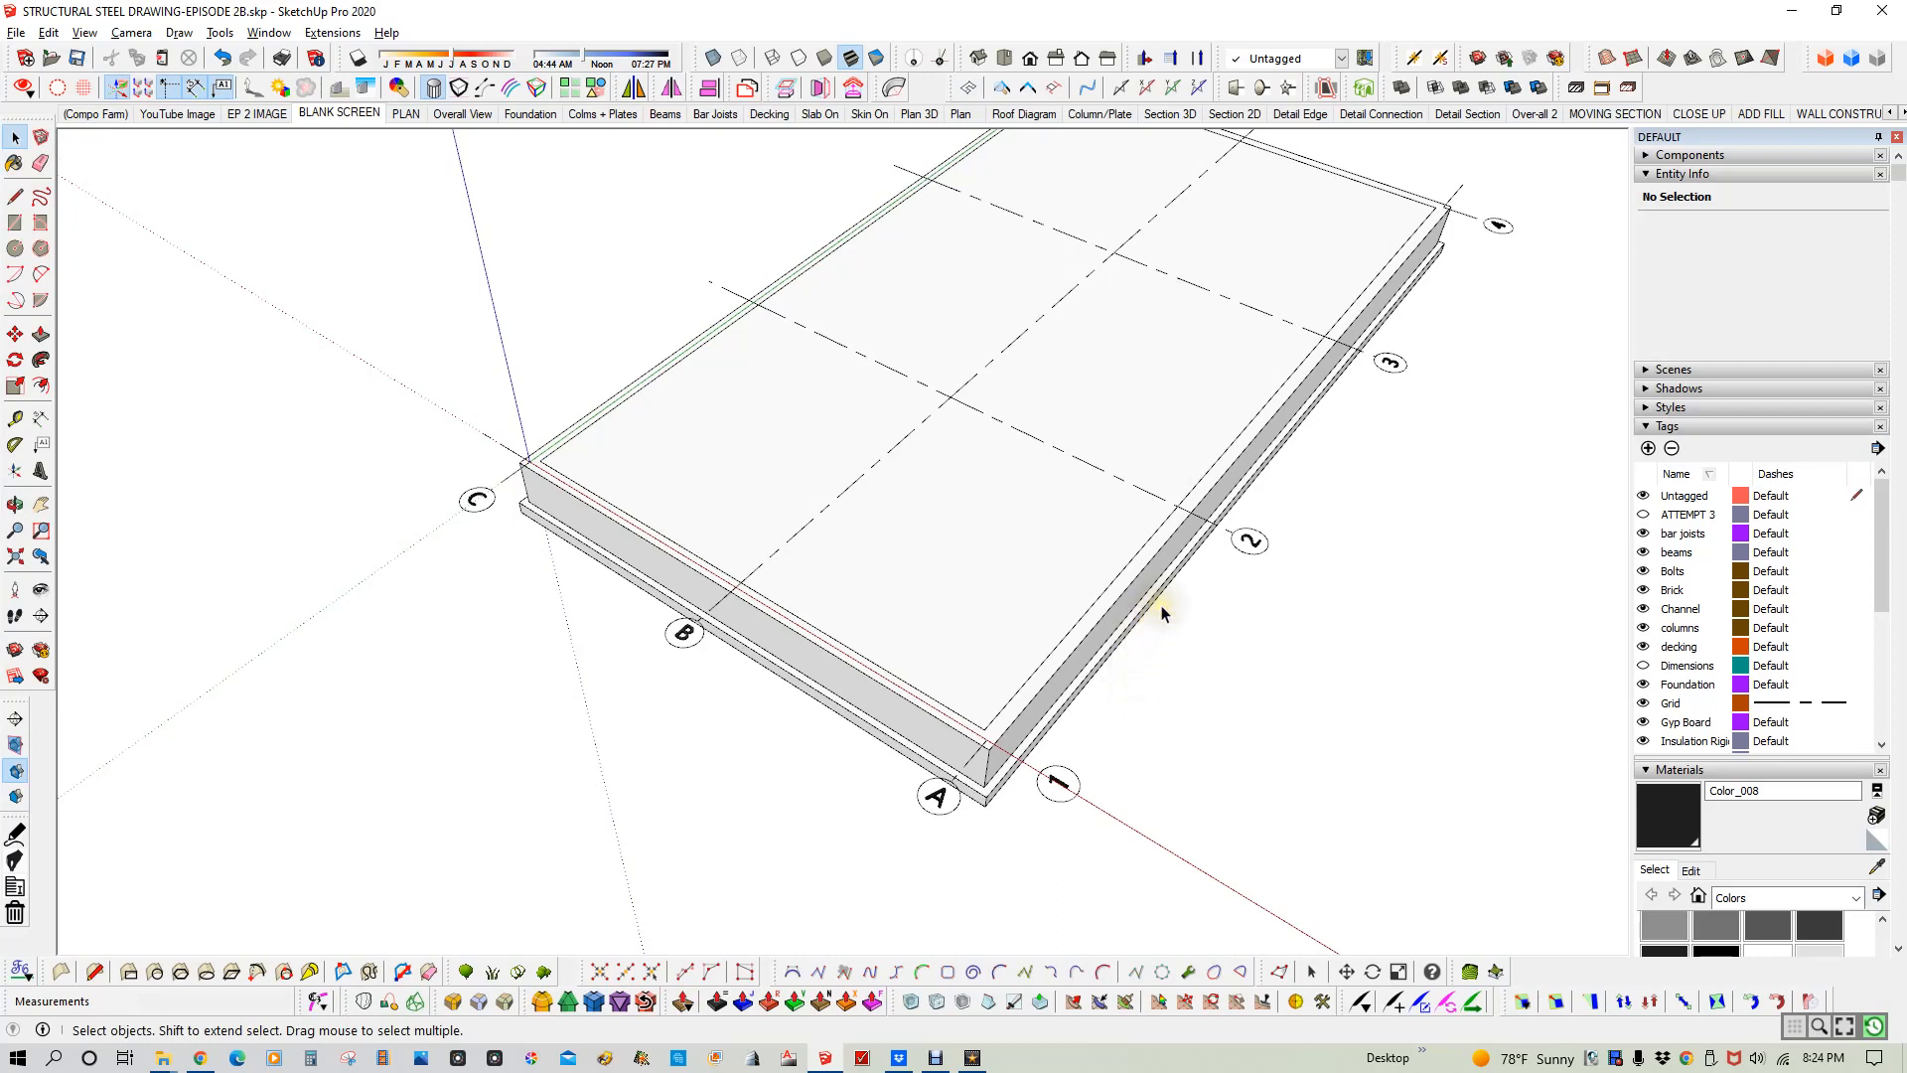
middle_click_drag(1162, 611, 903, 268)
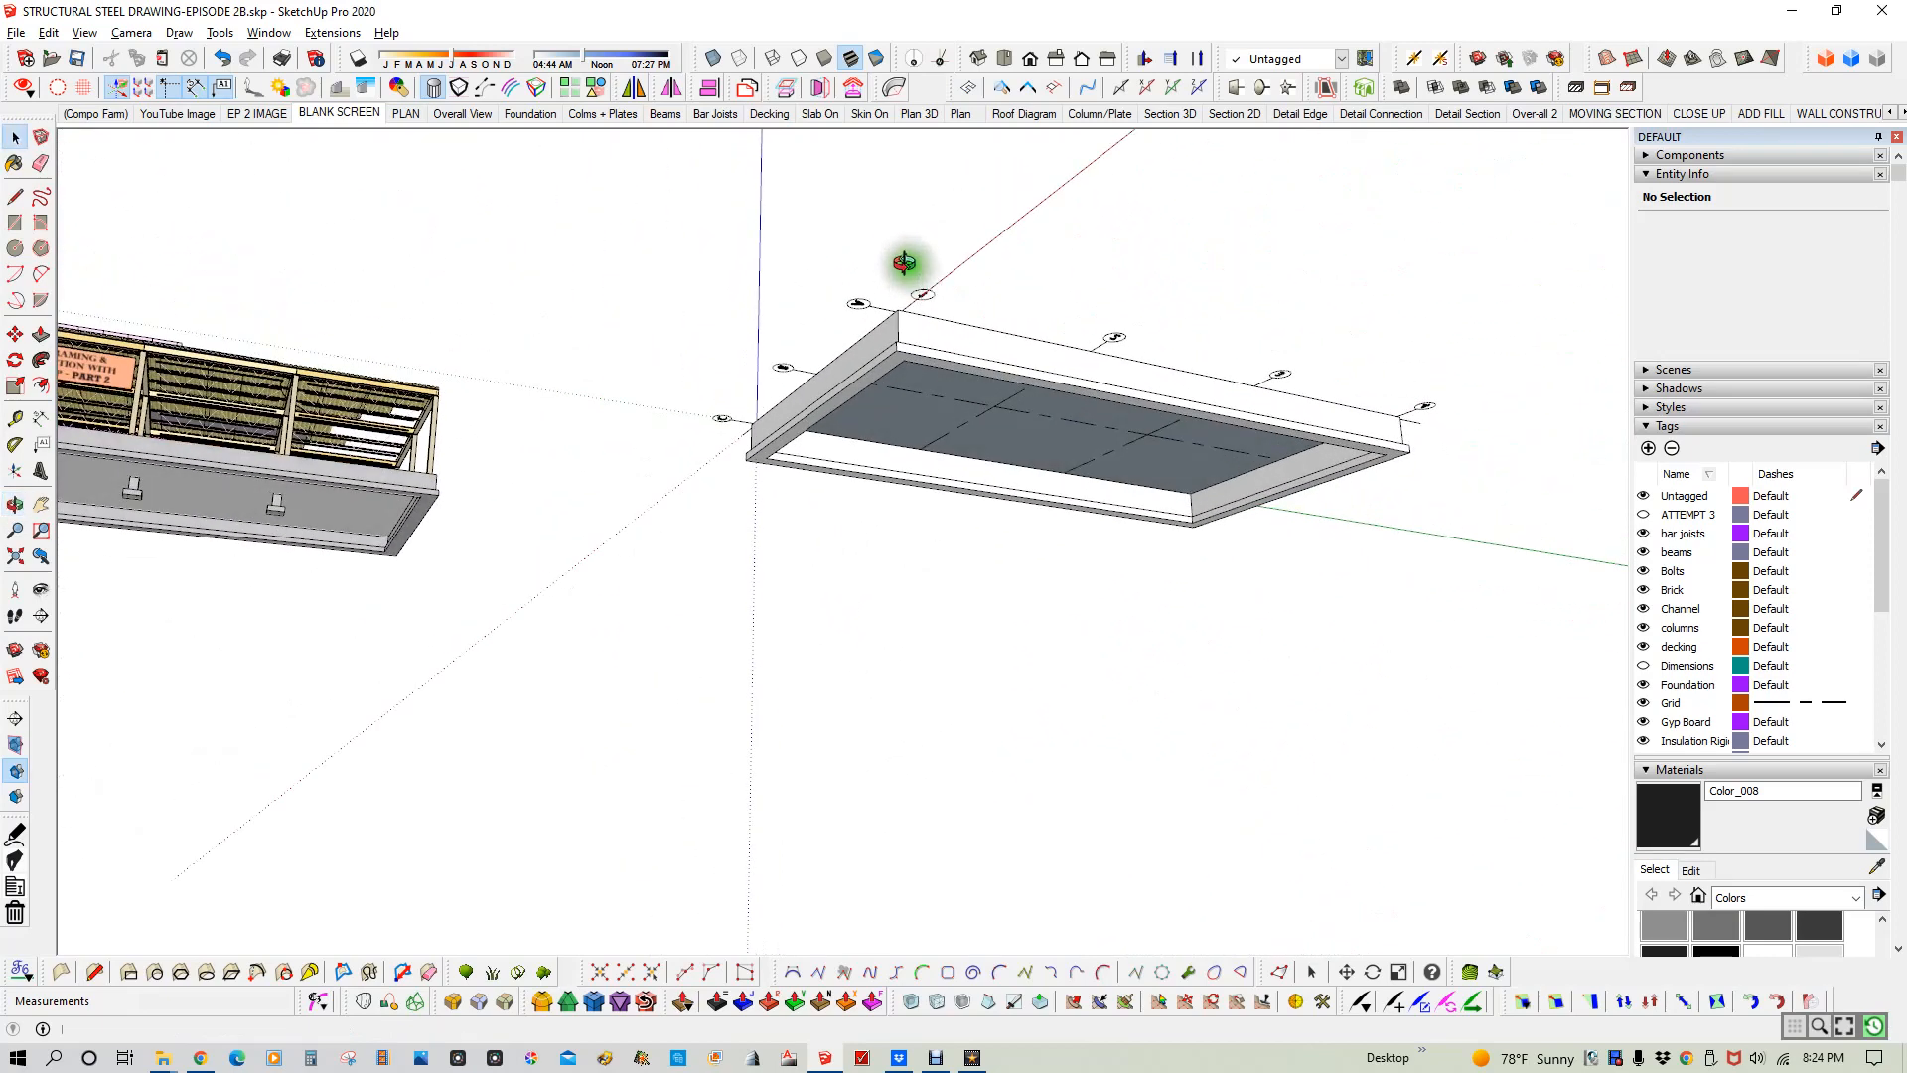
left_click(1010, 429)
left_click(1010, 429)
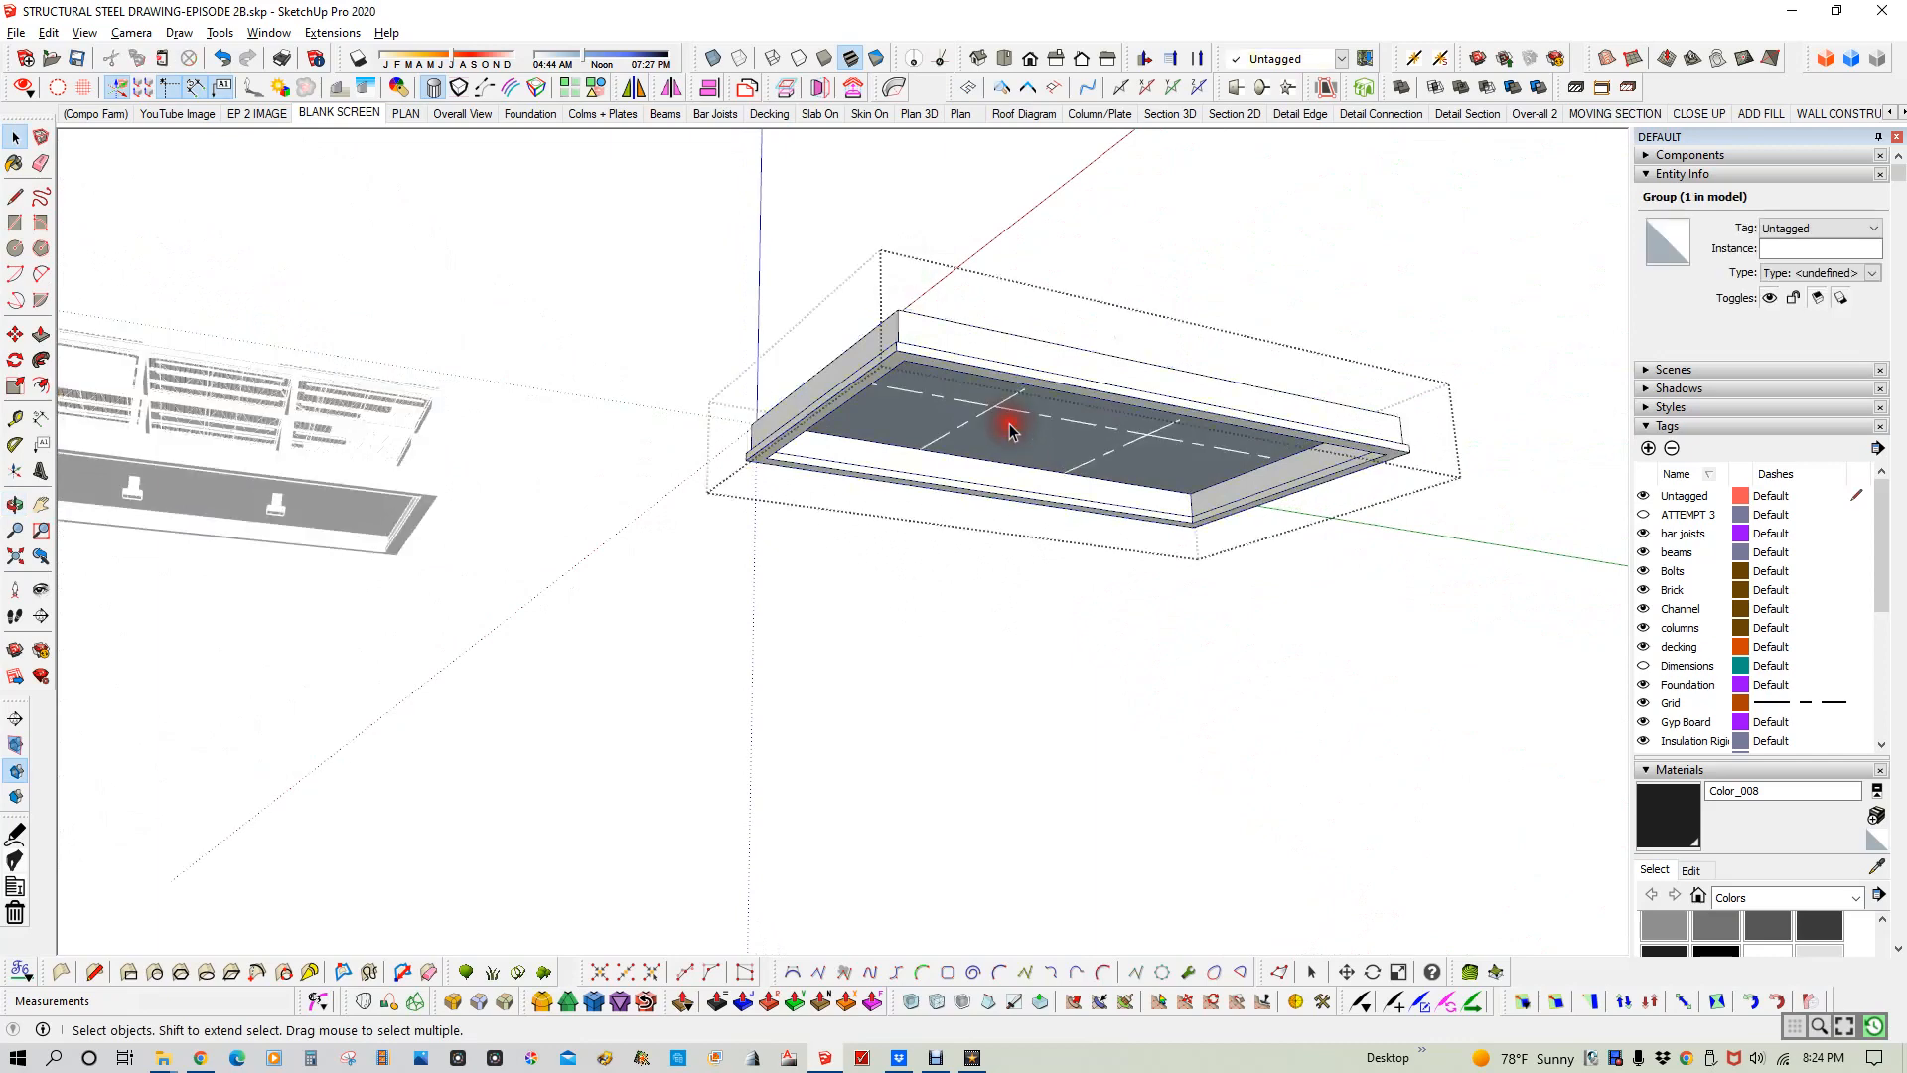
left_click(1013, 427)
middle_click_drag(1102, 341, 992, 264)
scroll(1017, 674, "up", 5)
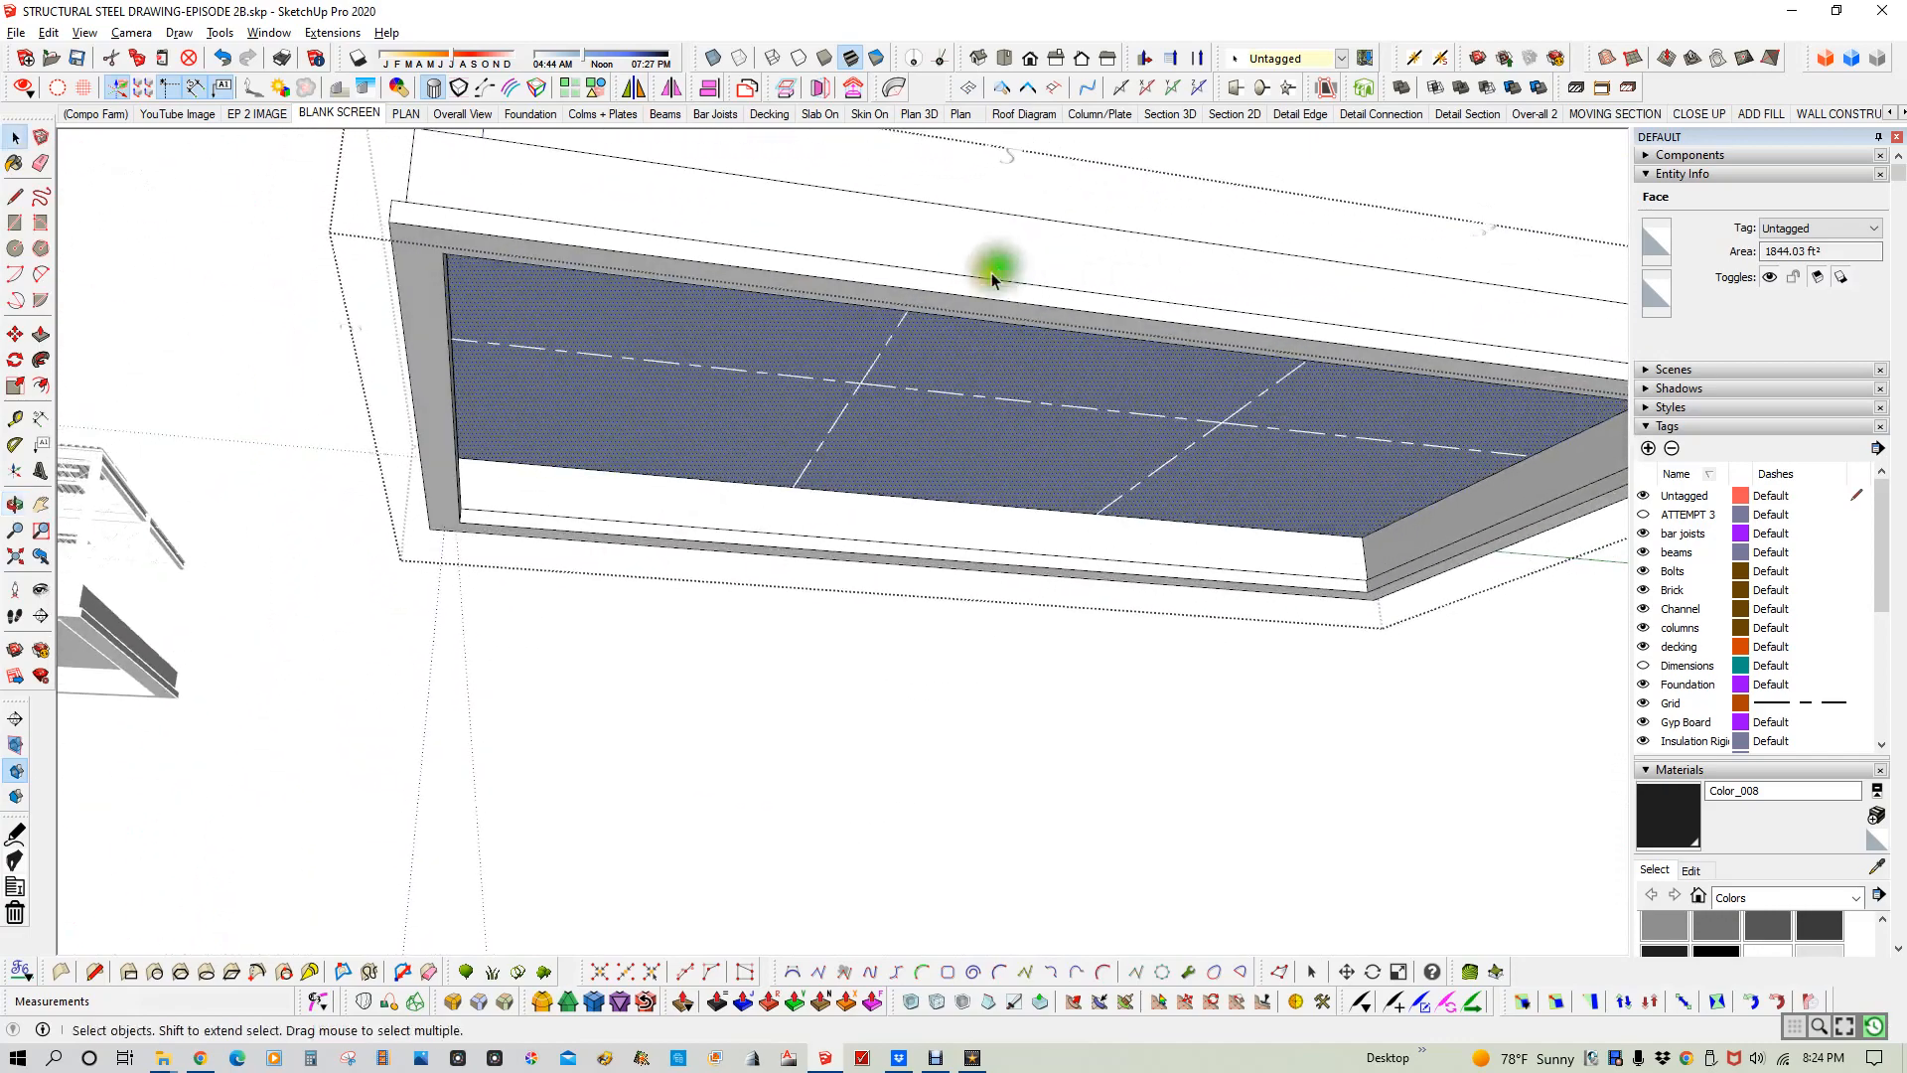
key("p")
left_click(856, 365)
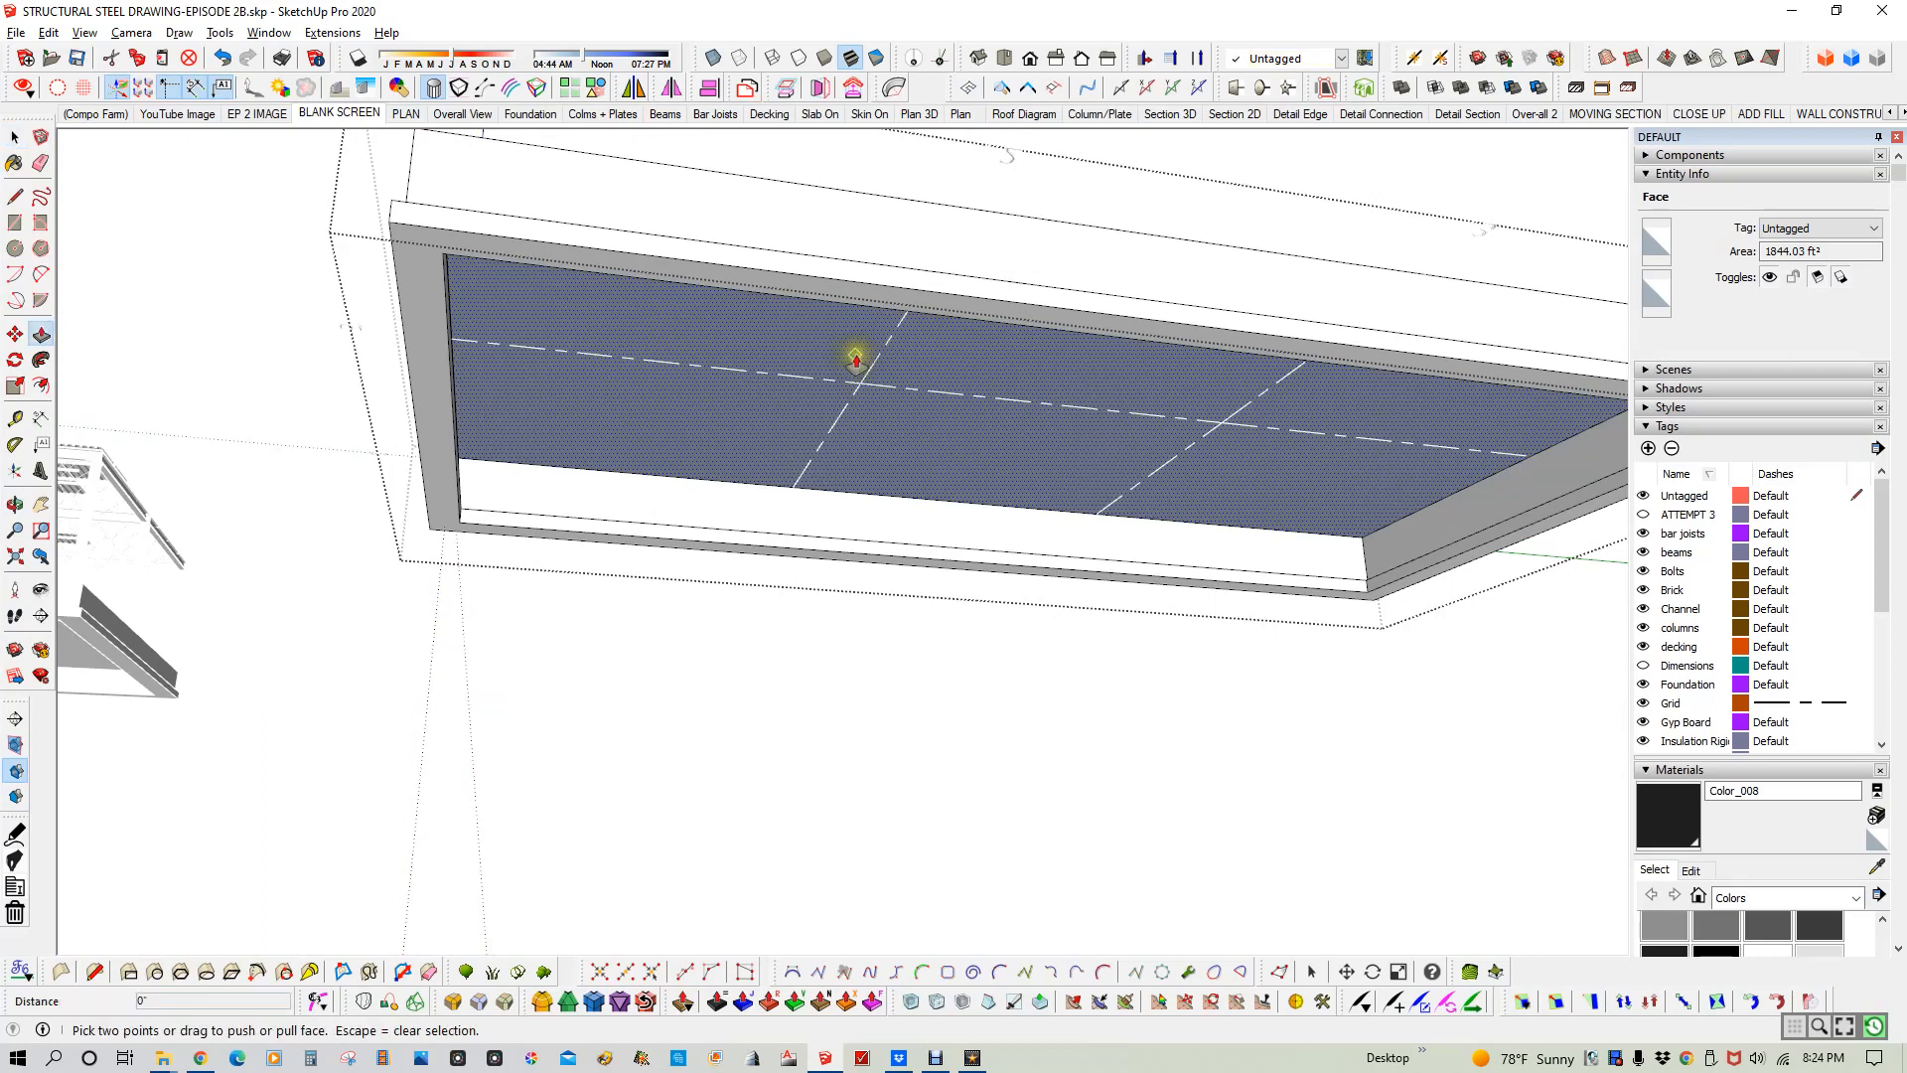
left_click_drag(856, 359, 853, 375)
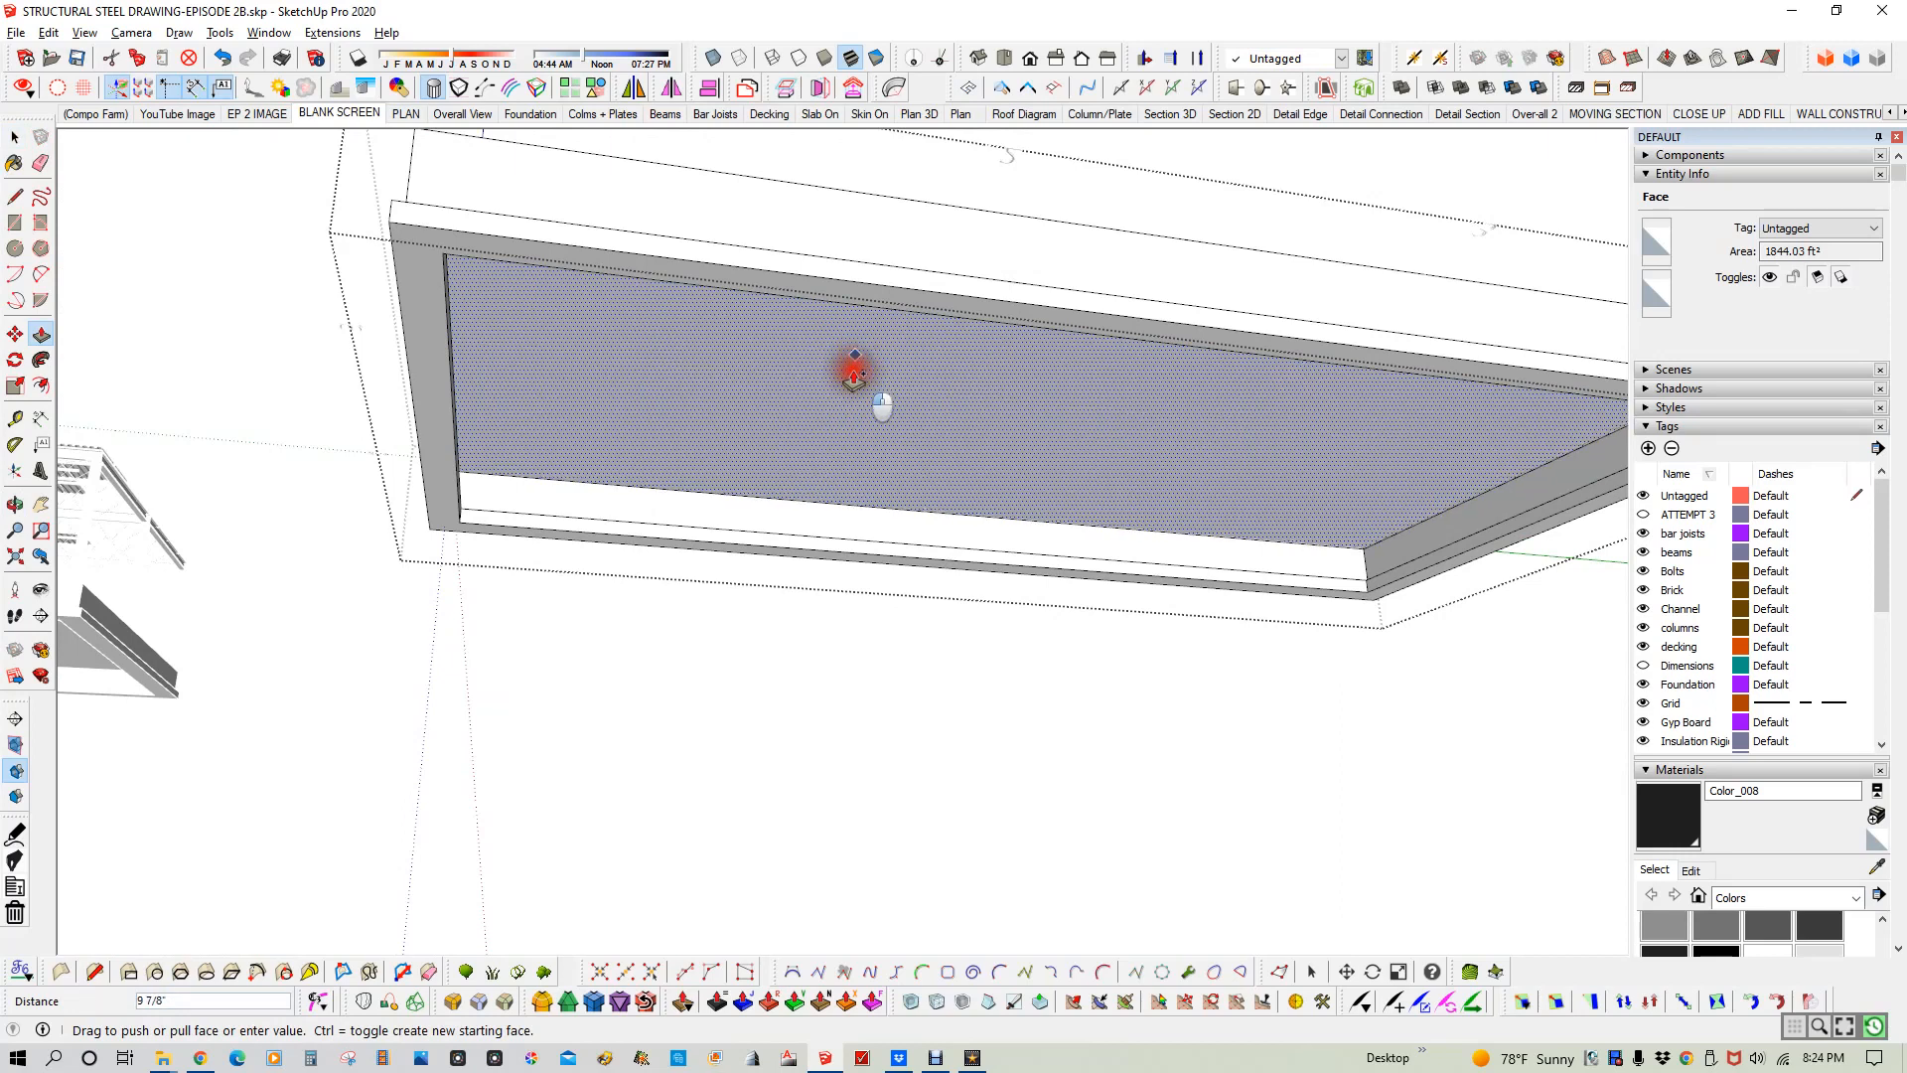
left_click_drag(854, 375, 852, 379)
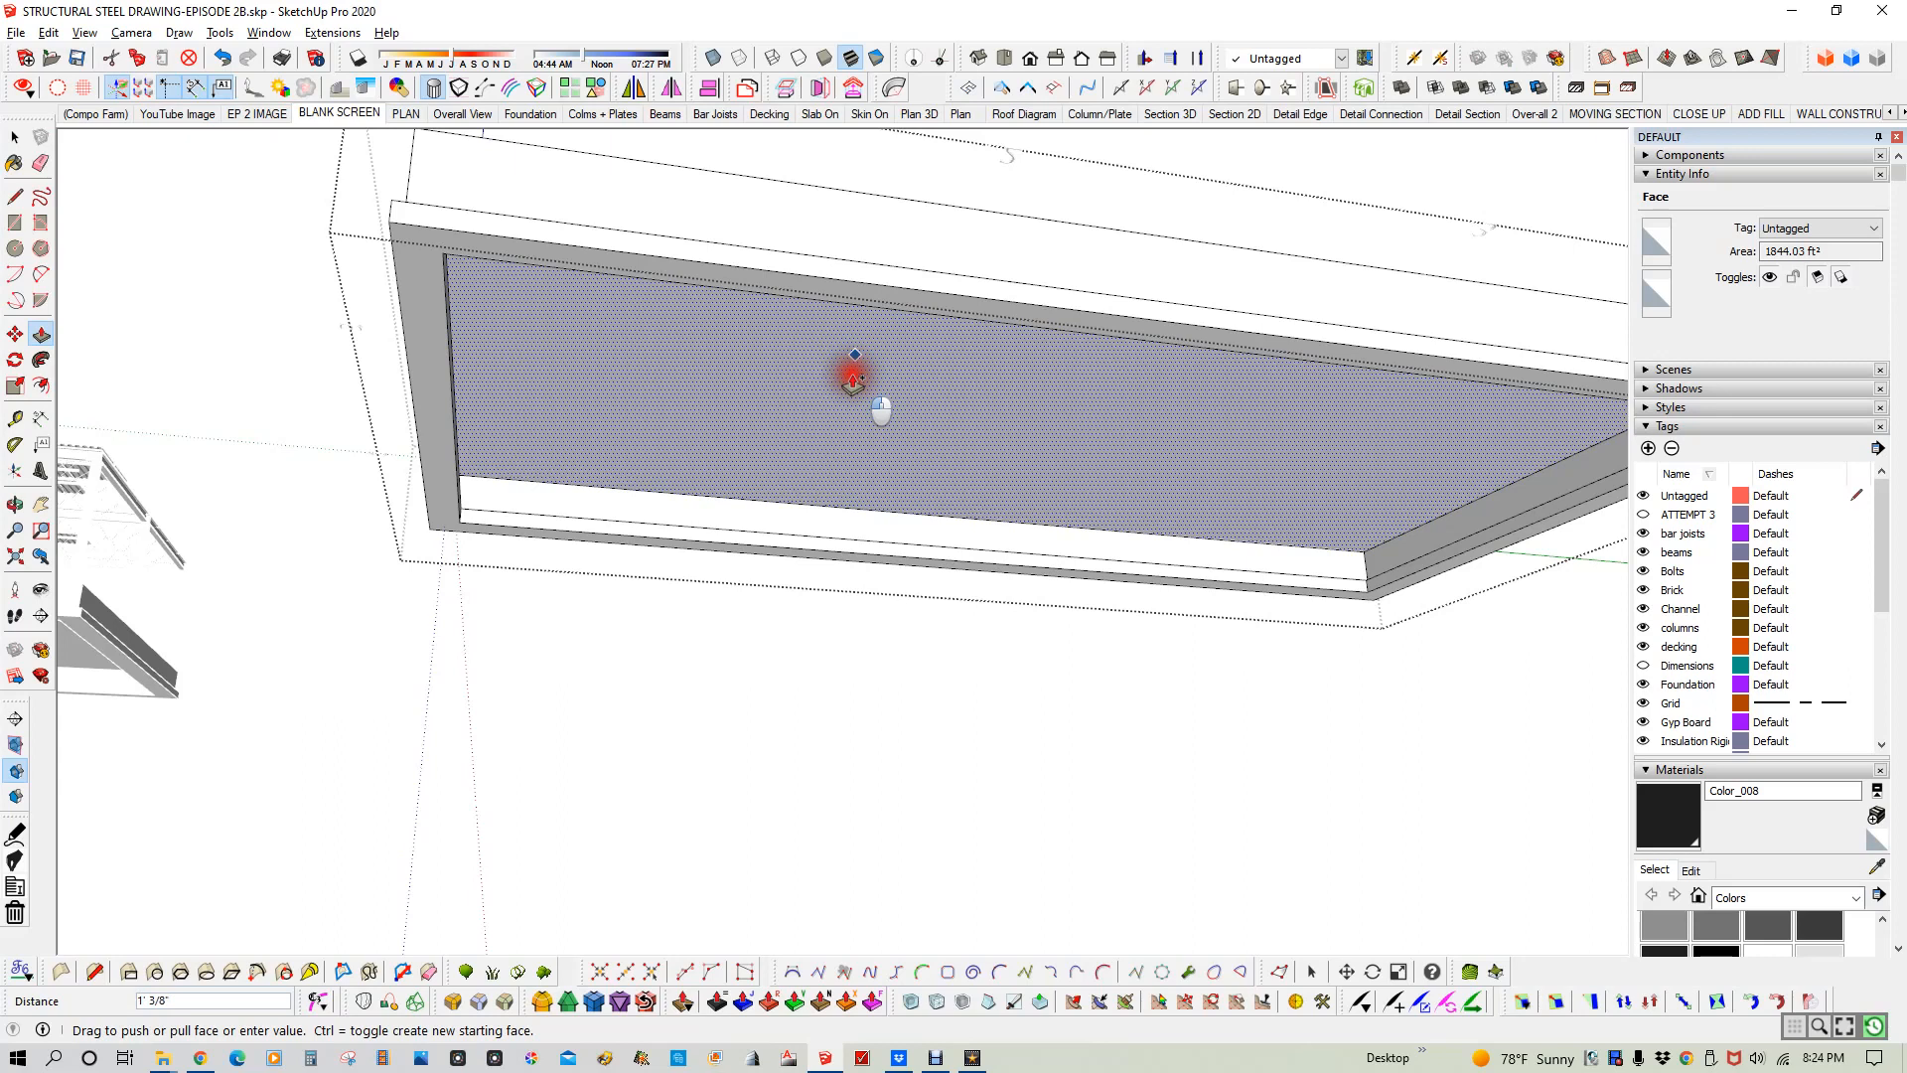
key("Escape")
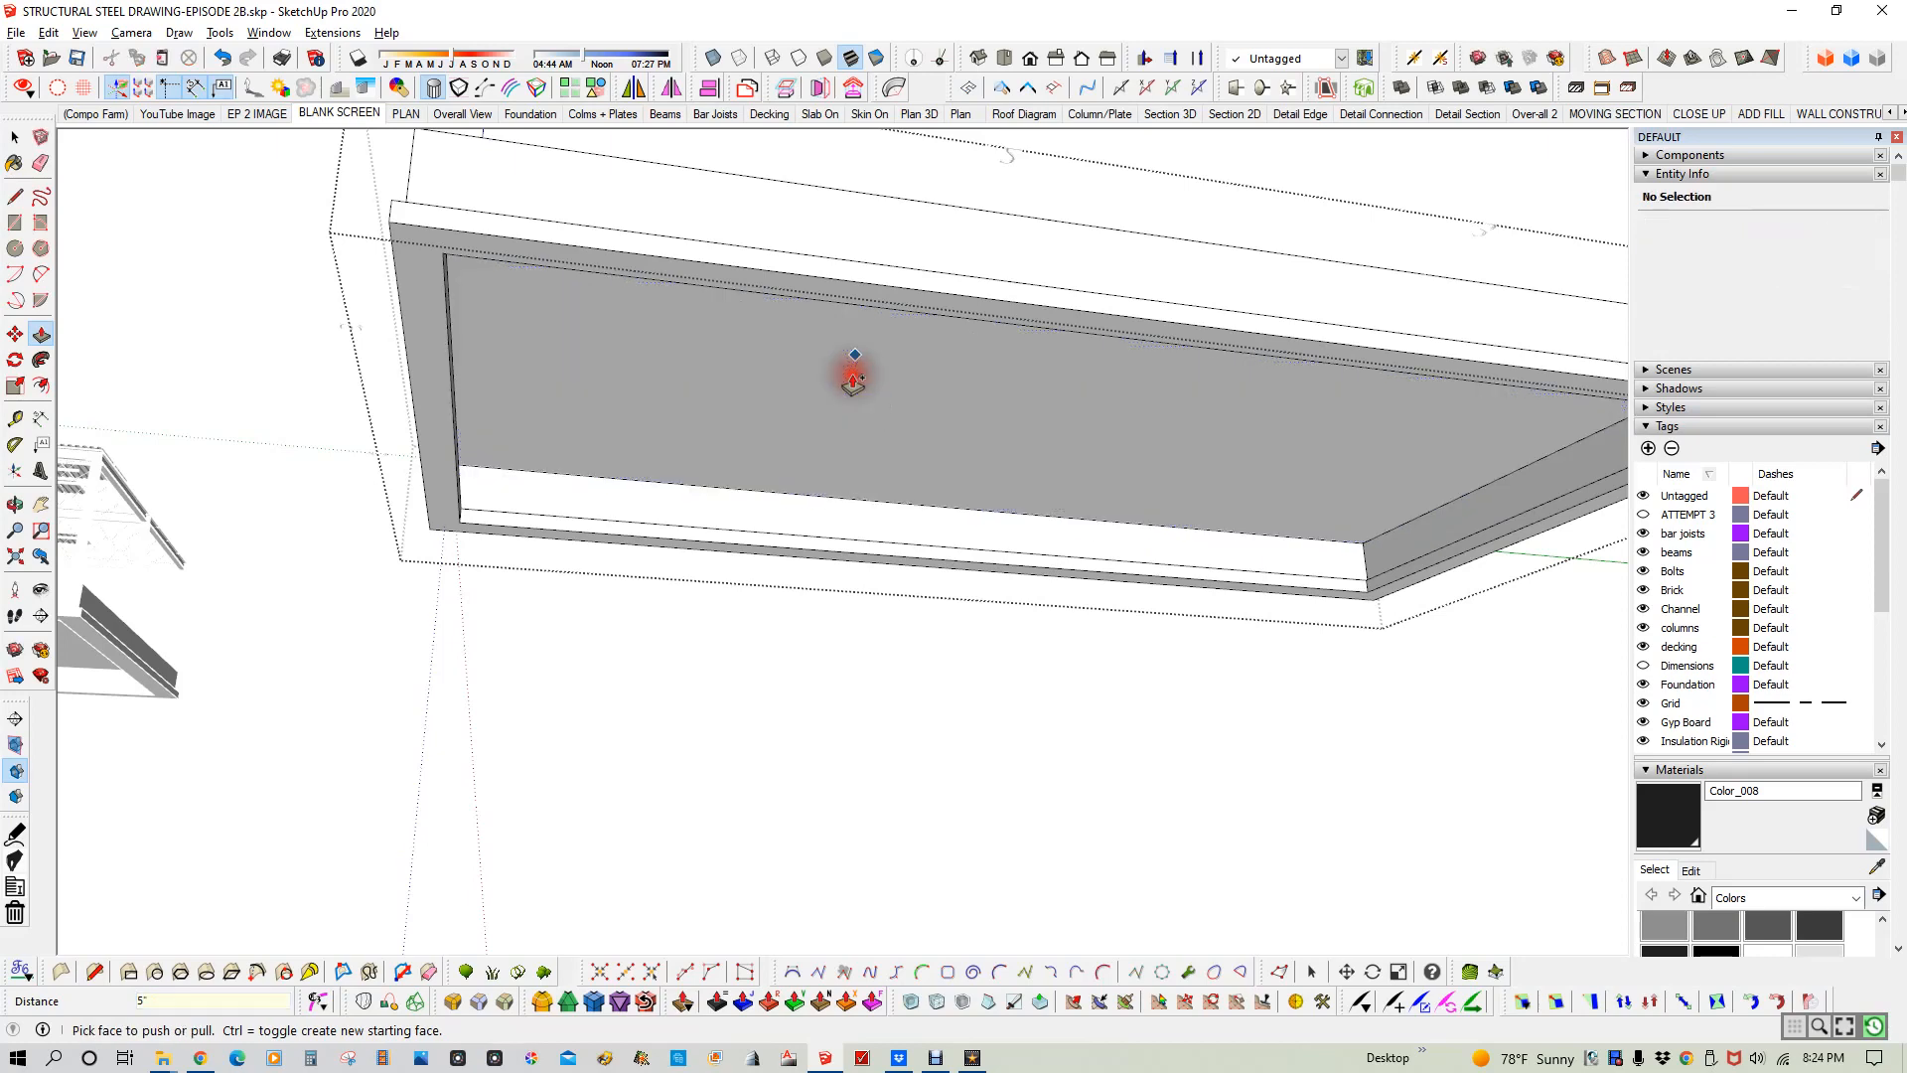
key("space")
- Reverse the large slab face on top of the foundation and close the group
middle_click_drag(951, 602, 1022, 808)
left_click(992, 814)
double_click(991, 815)
triple_click(991, 814)
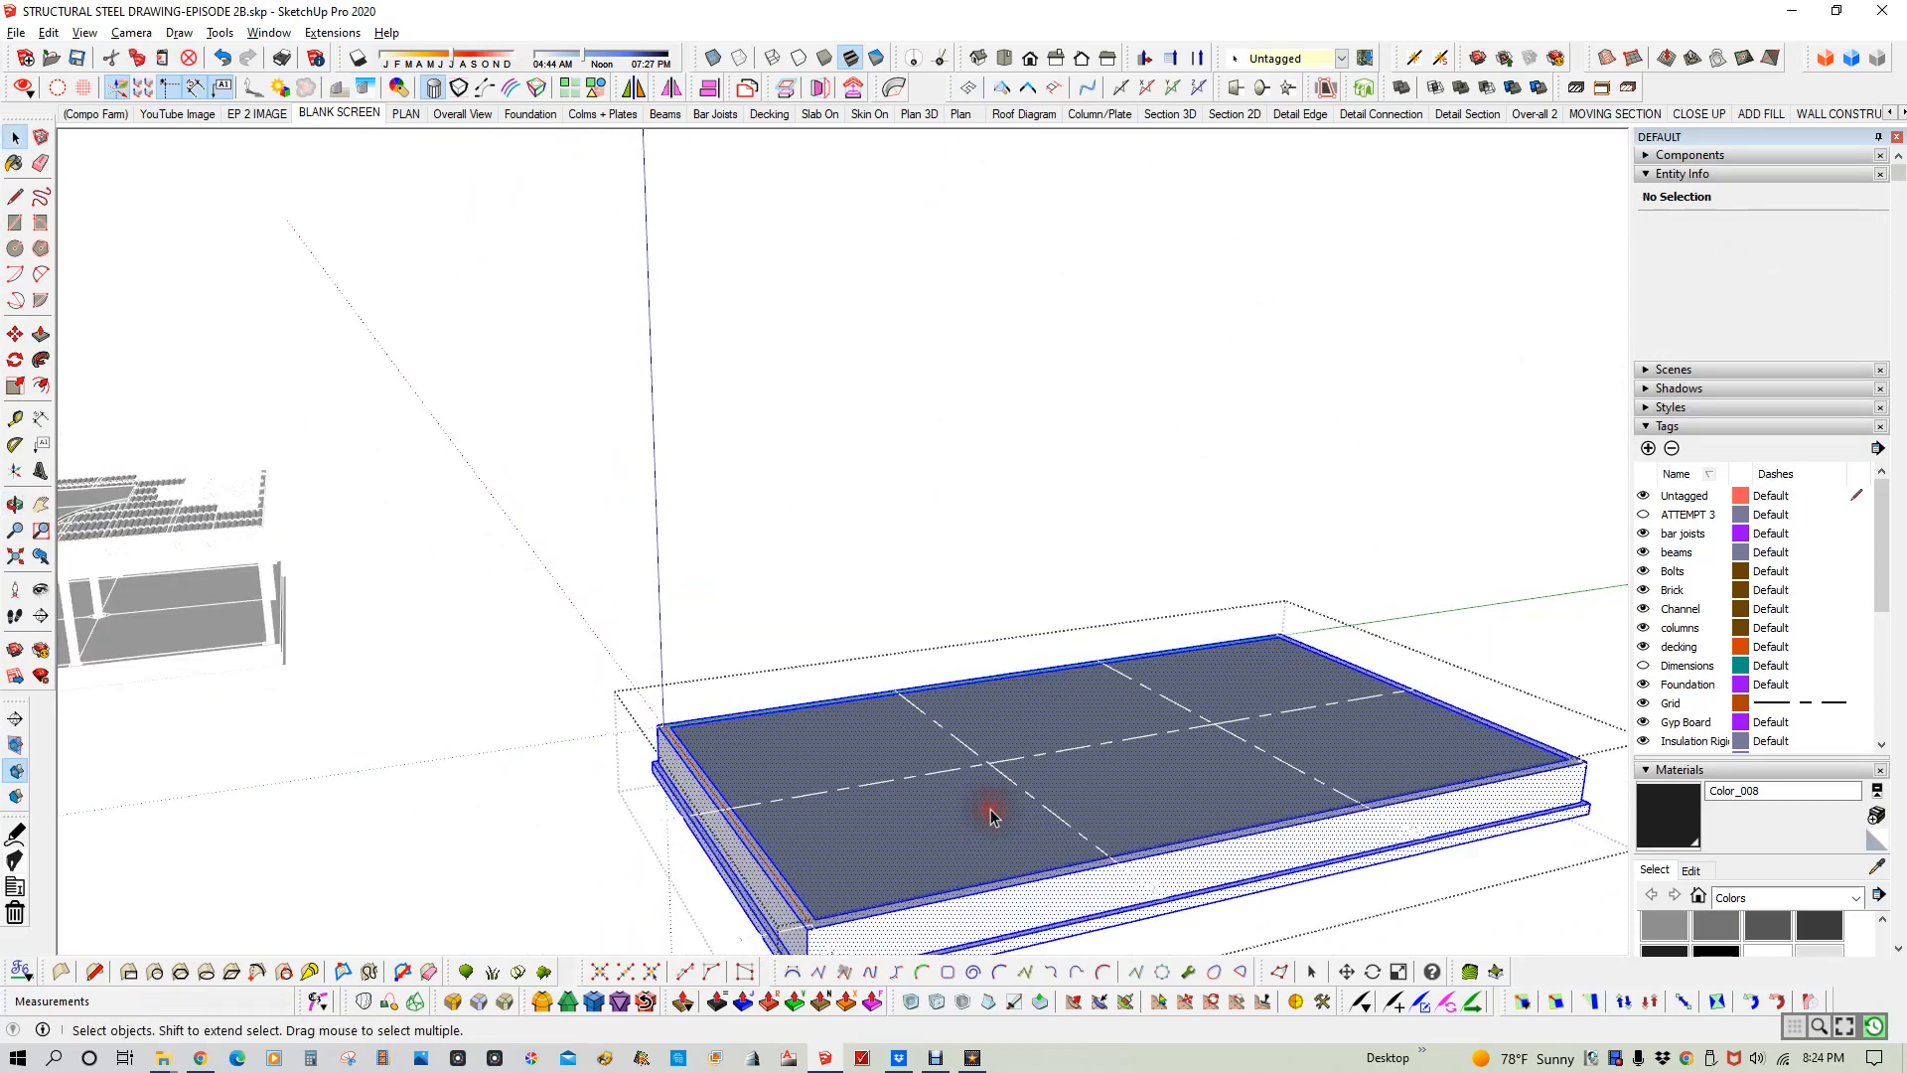
left_click(991, 814)
right_click(991, 814)
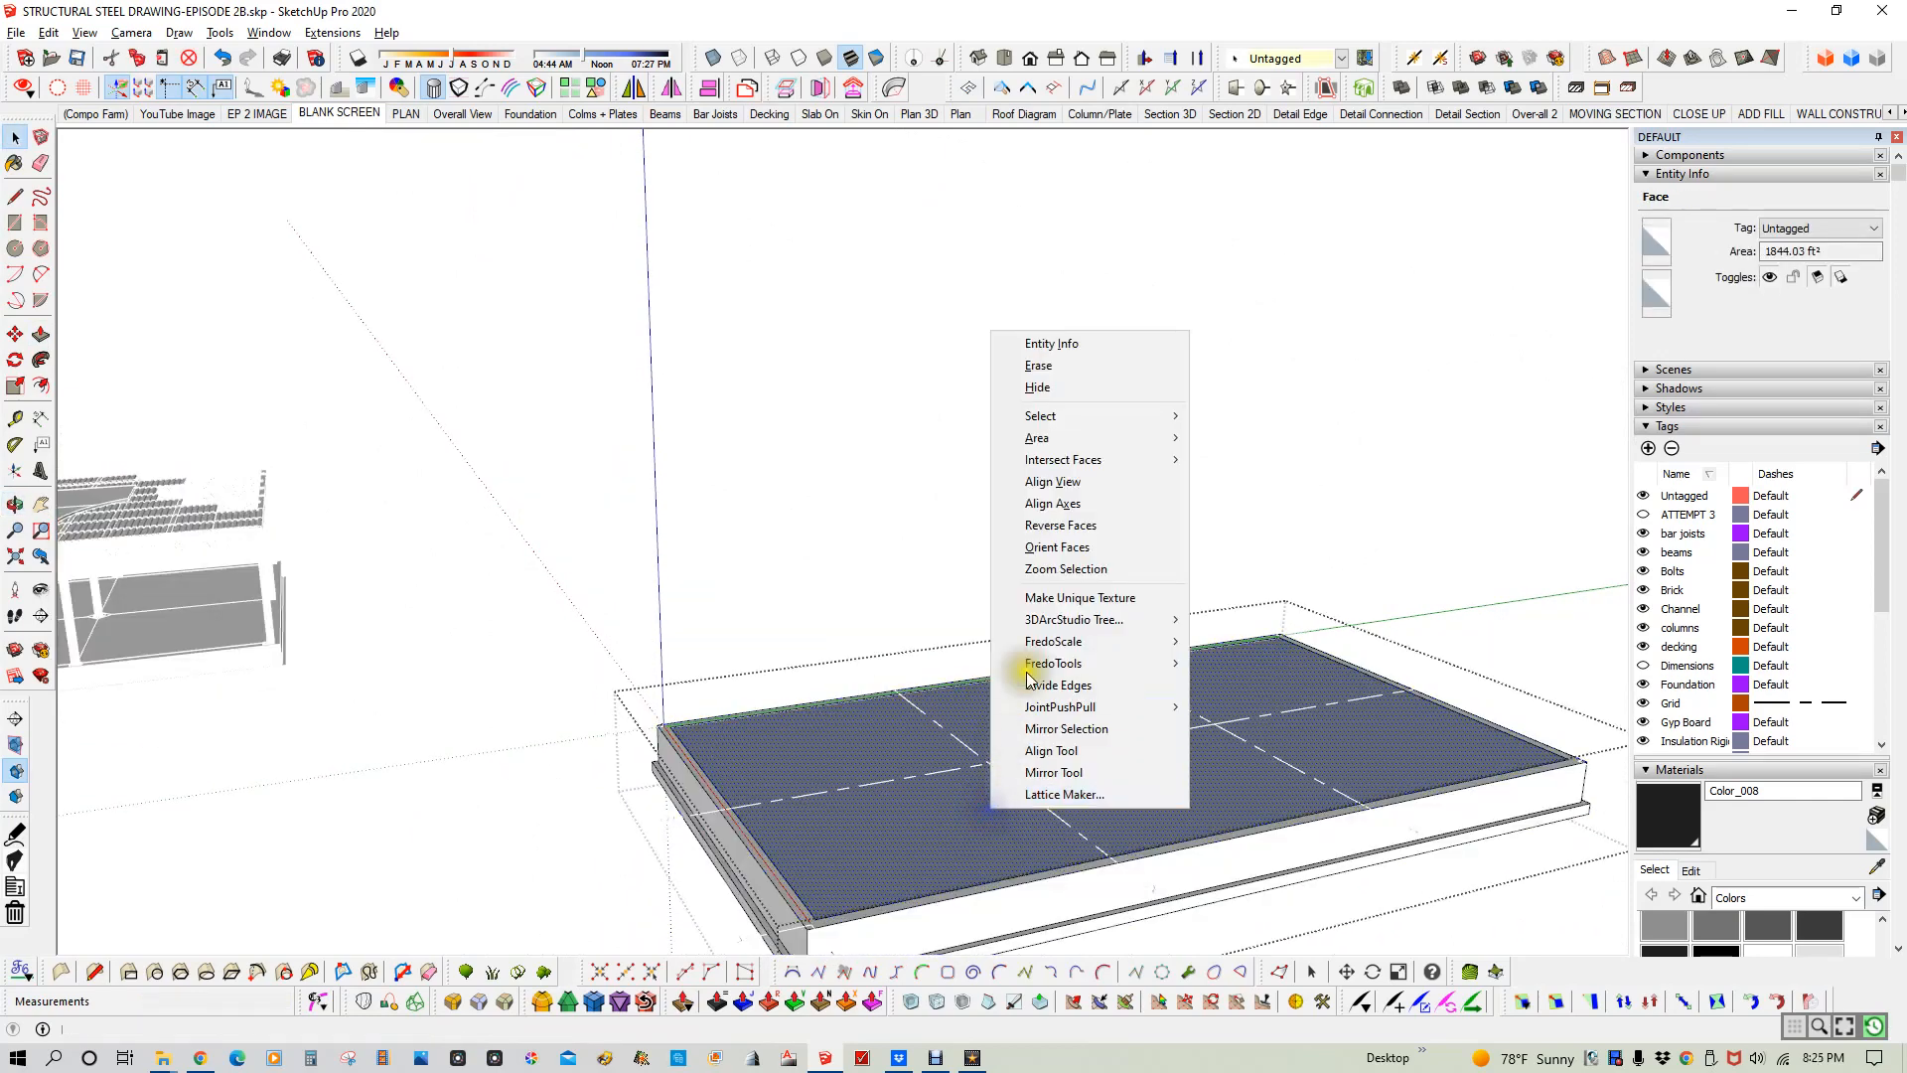
left_click(1059, 526)
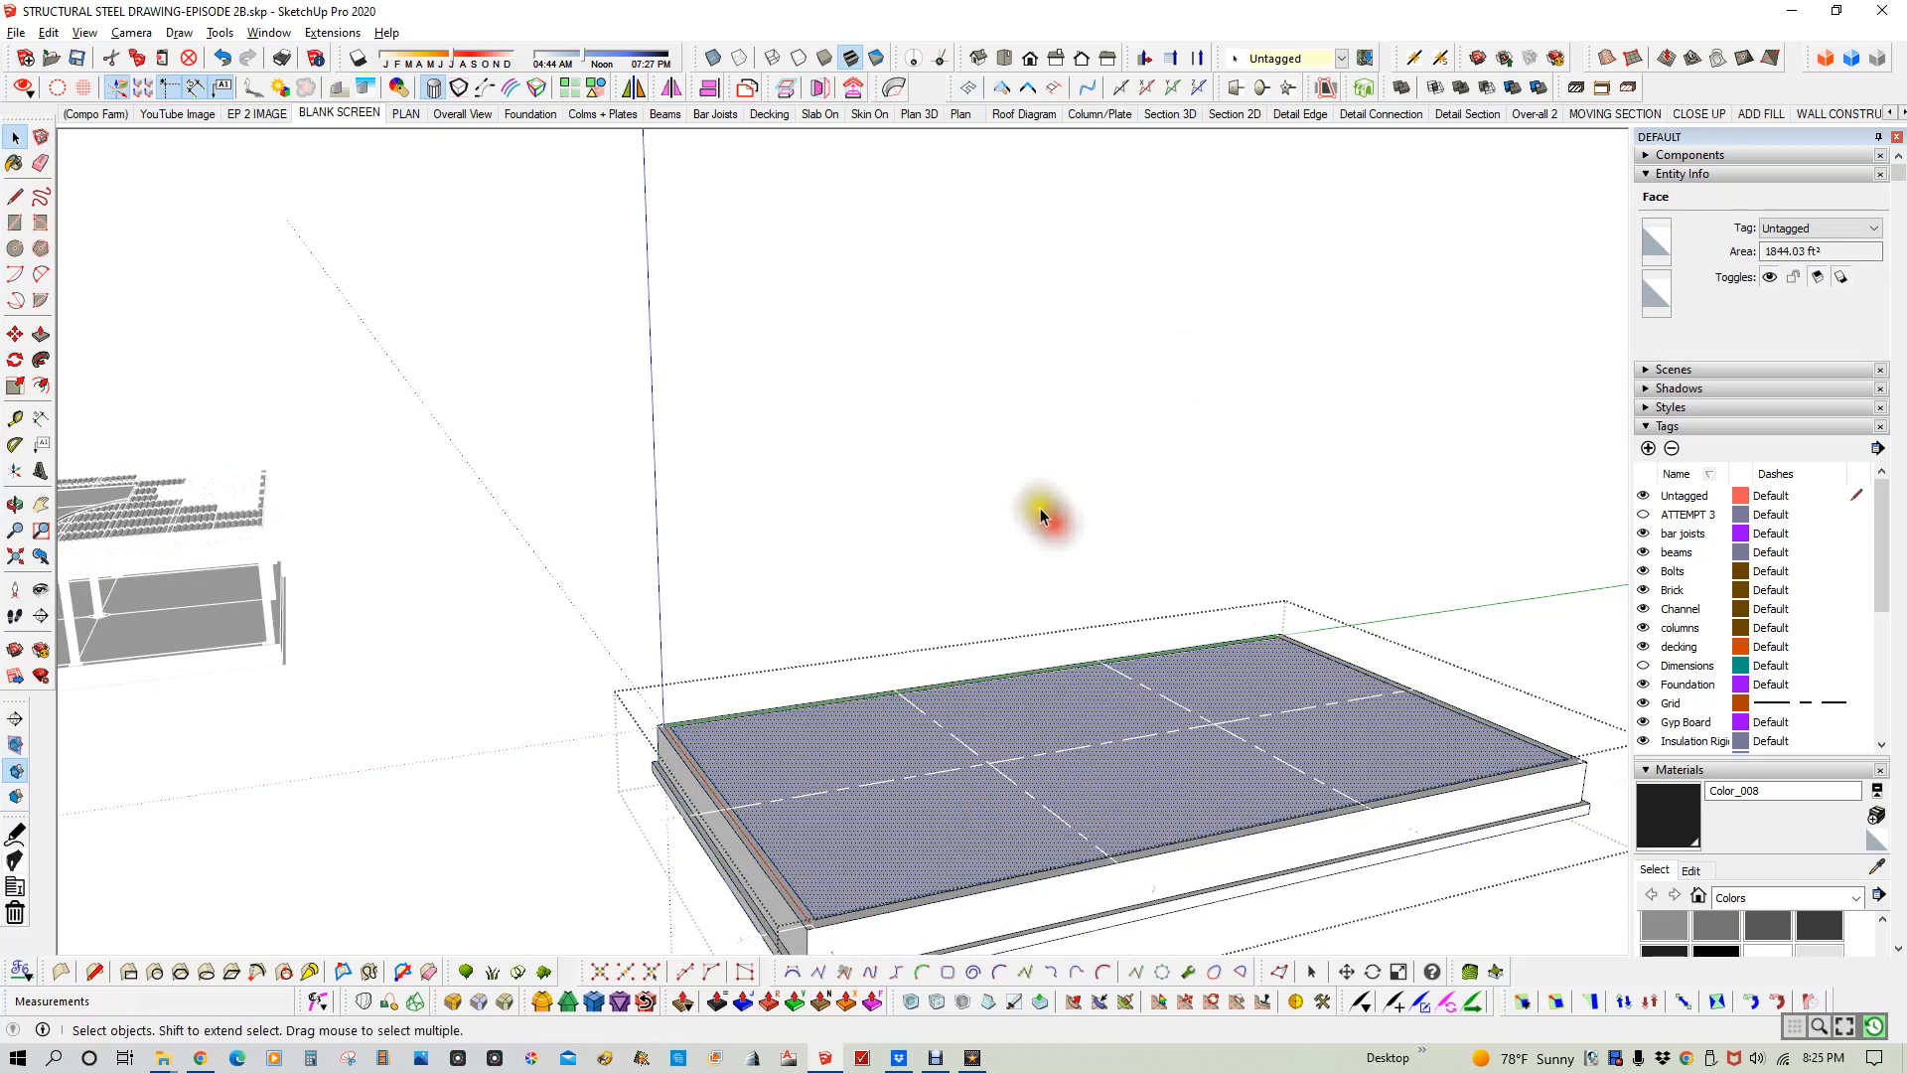
left_click(923, 426)
- Set the camera to a top view of the foundation and grid in parallel projection
scroll(856, 363, "down", 3)
middle_click_drag(820, 379, 1085, 654)
scroll(1063, 677, "up", 5)
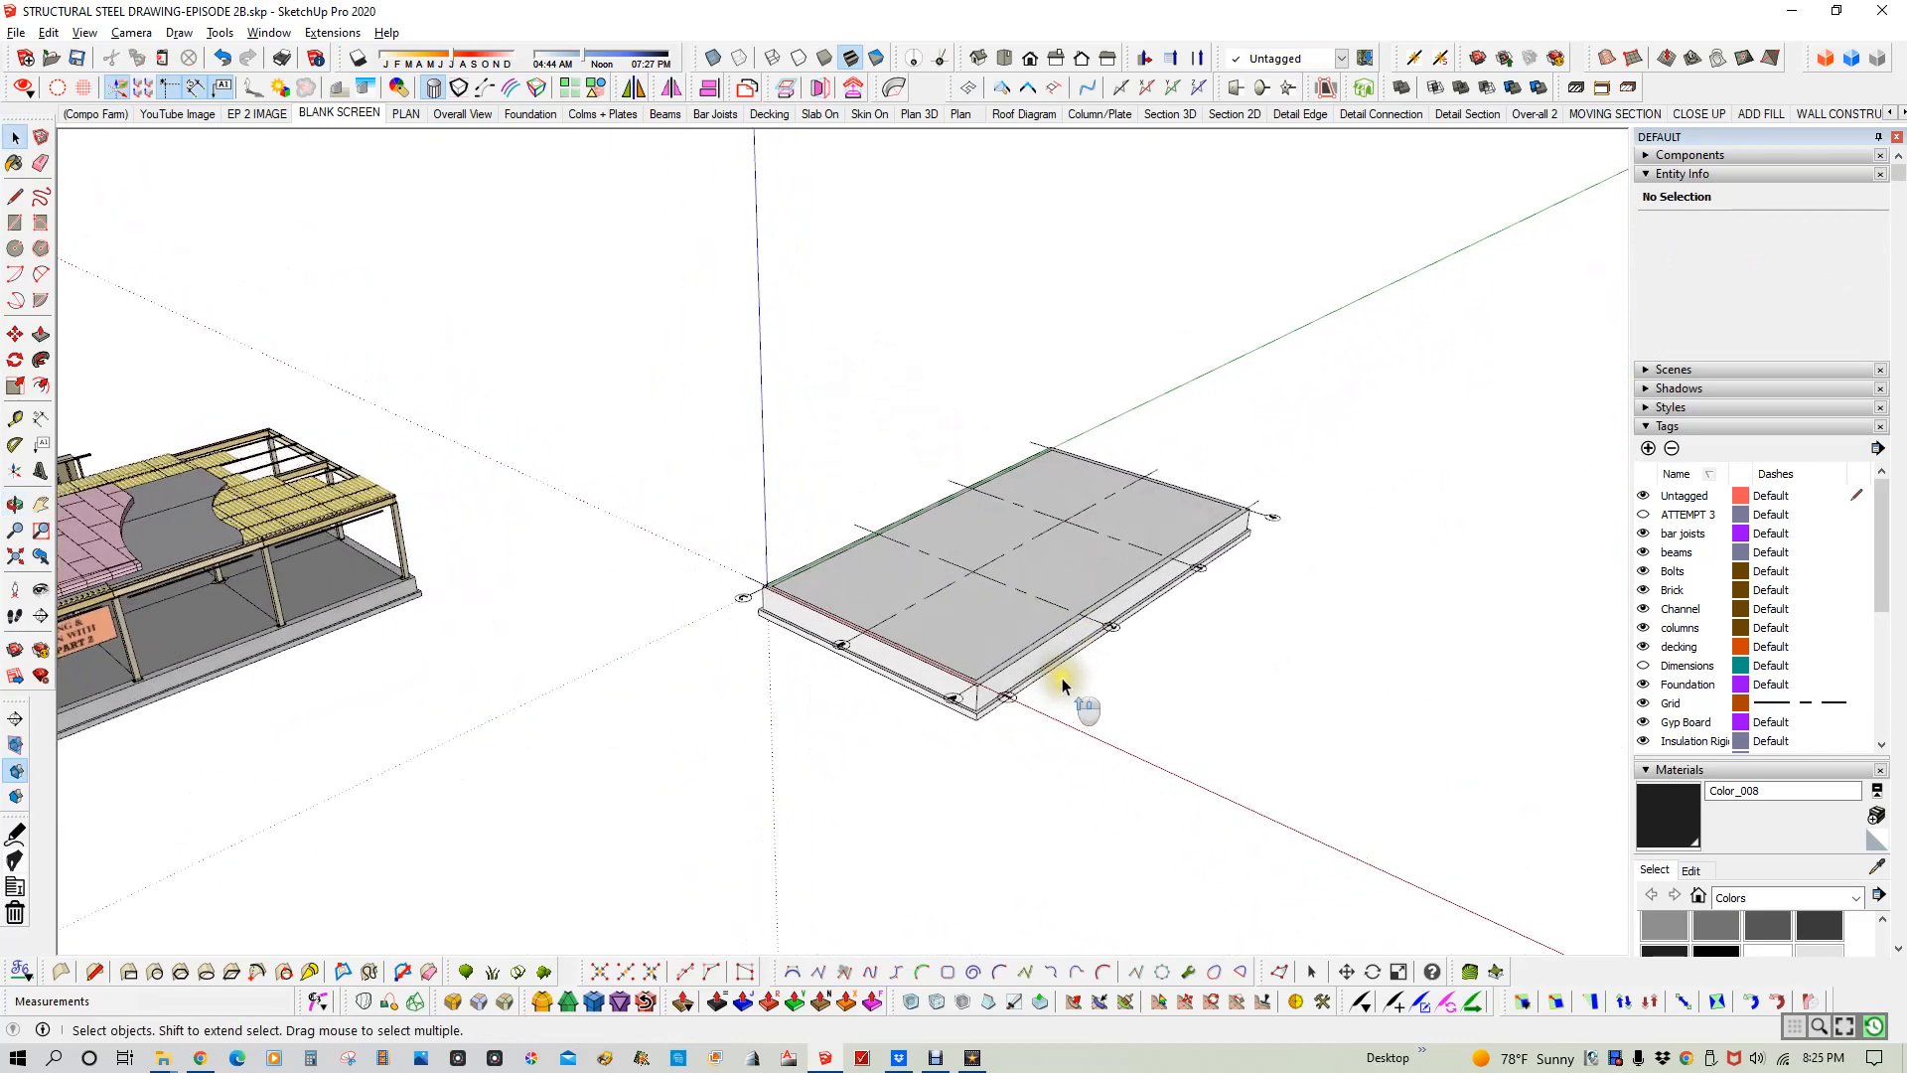
scroll(1063, 685, "up", 2)
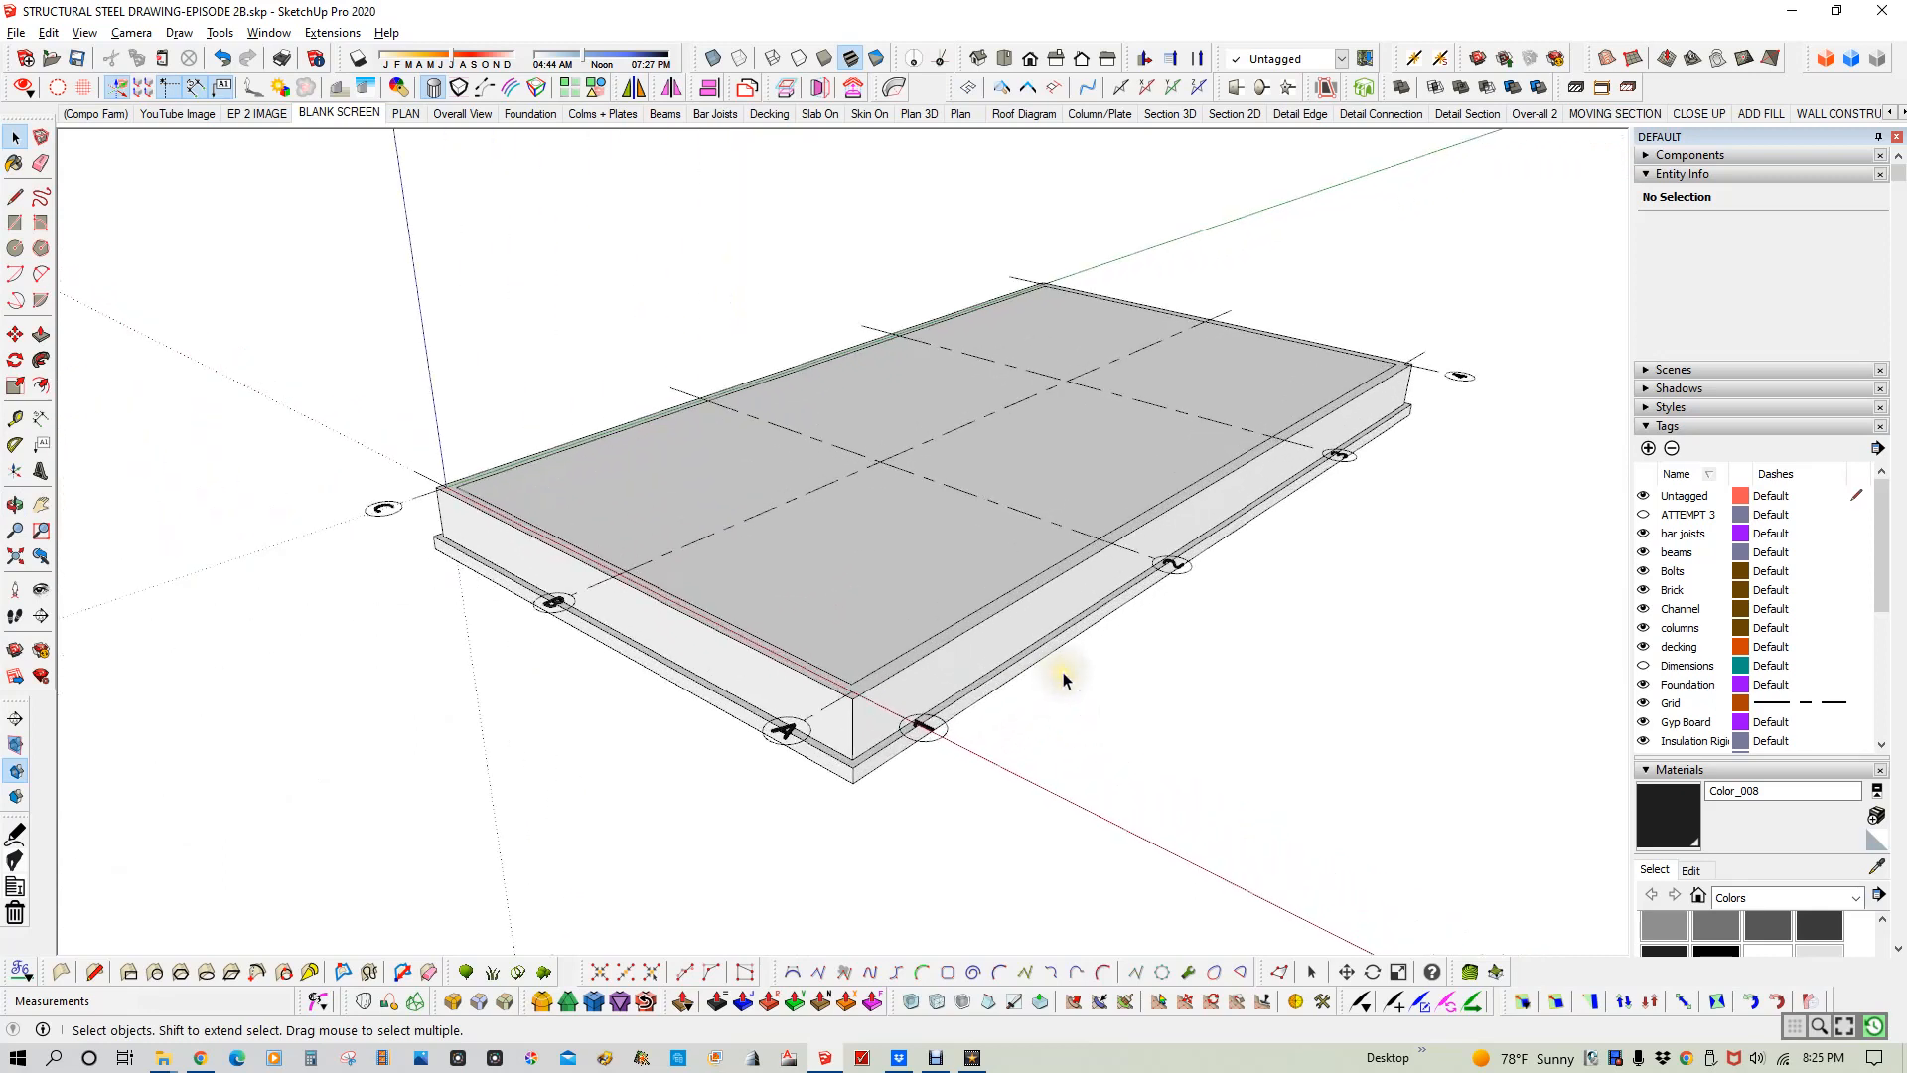
middle_click_drag(1064, 663, 1086, 631)
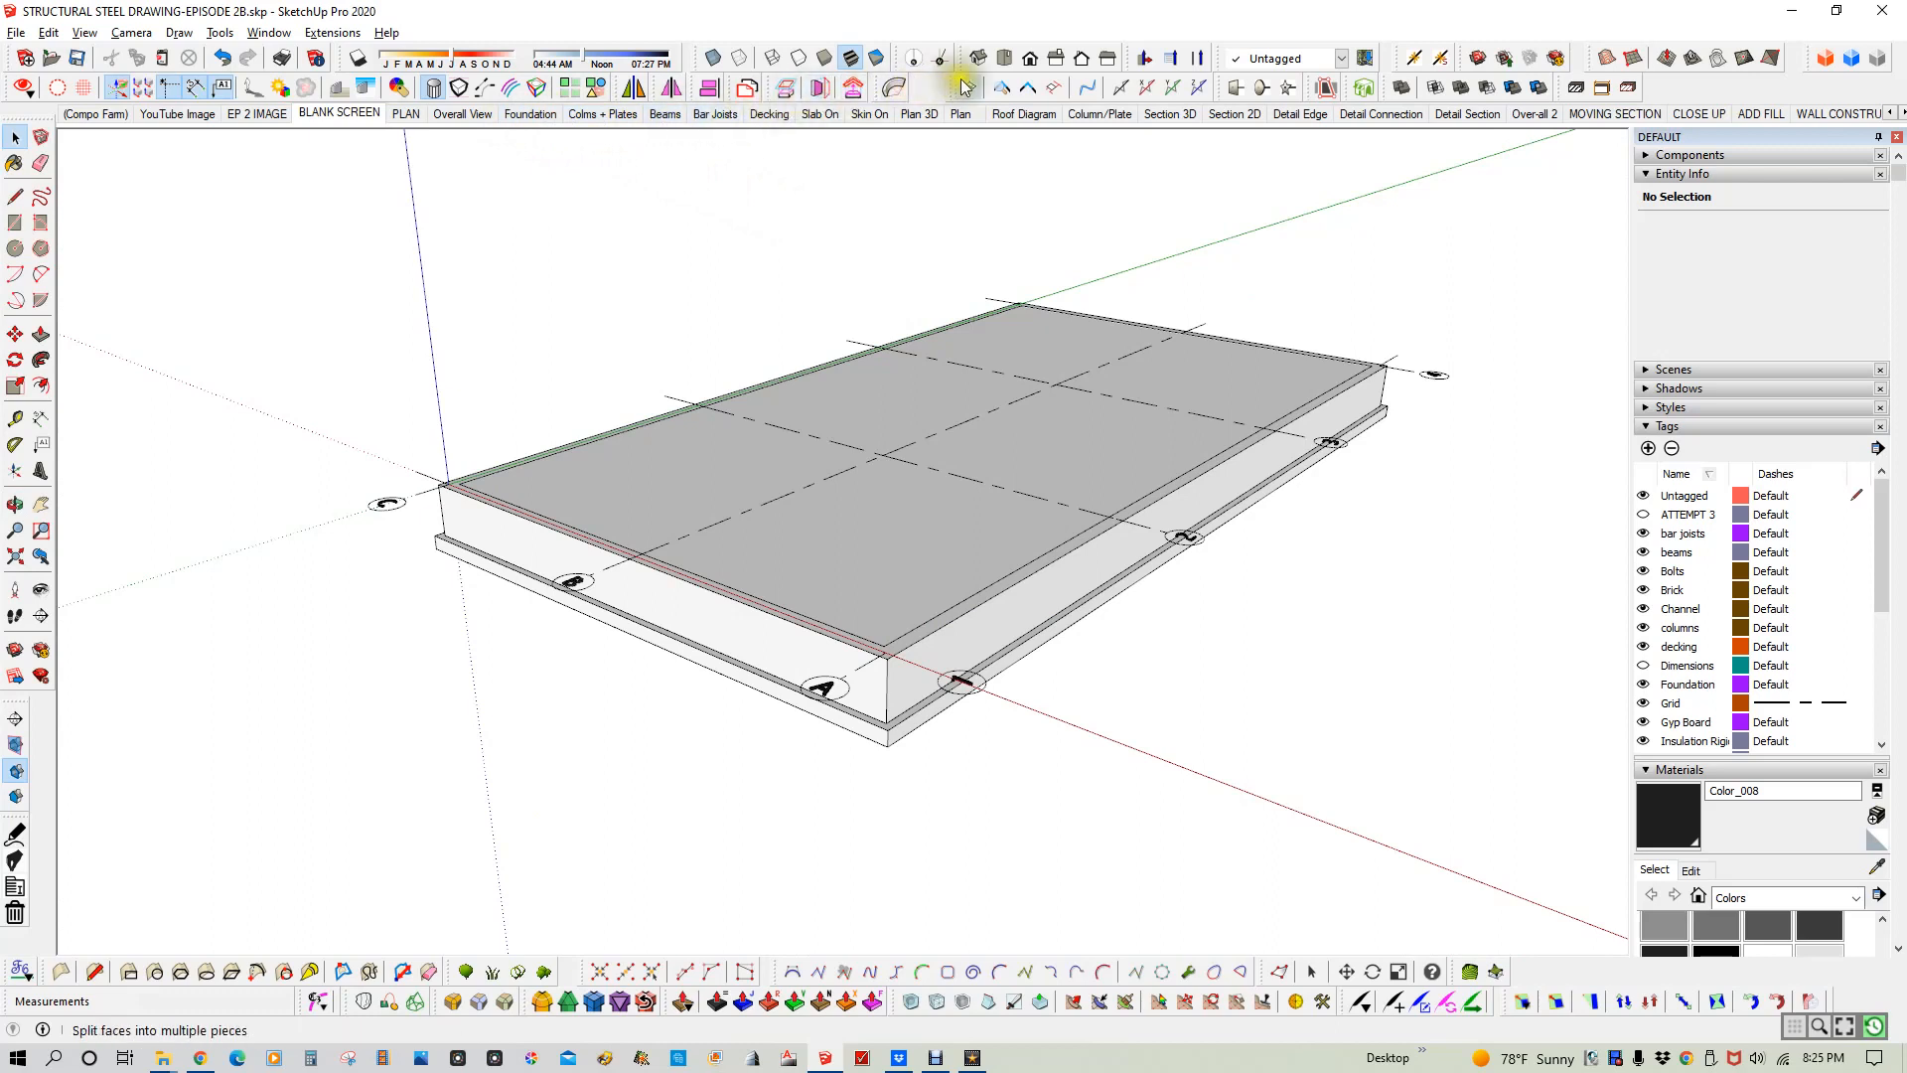
left_click(1004, 58)
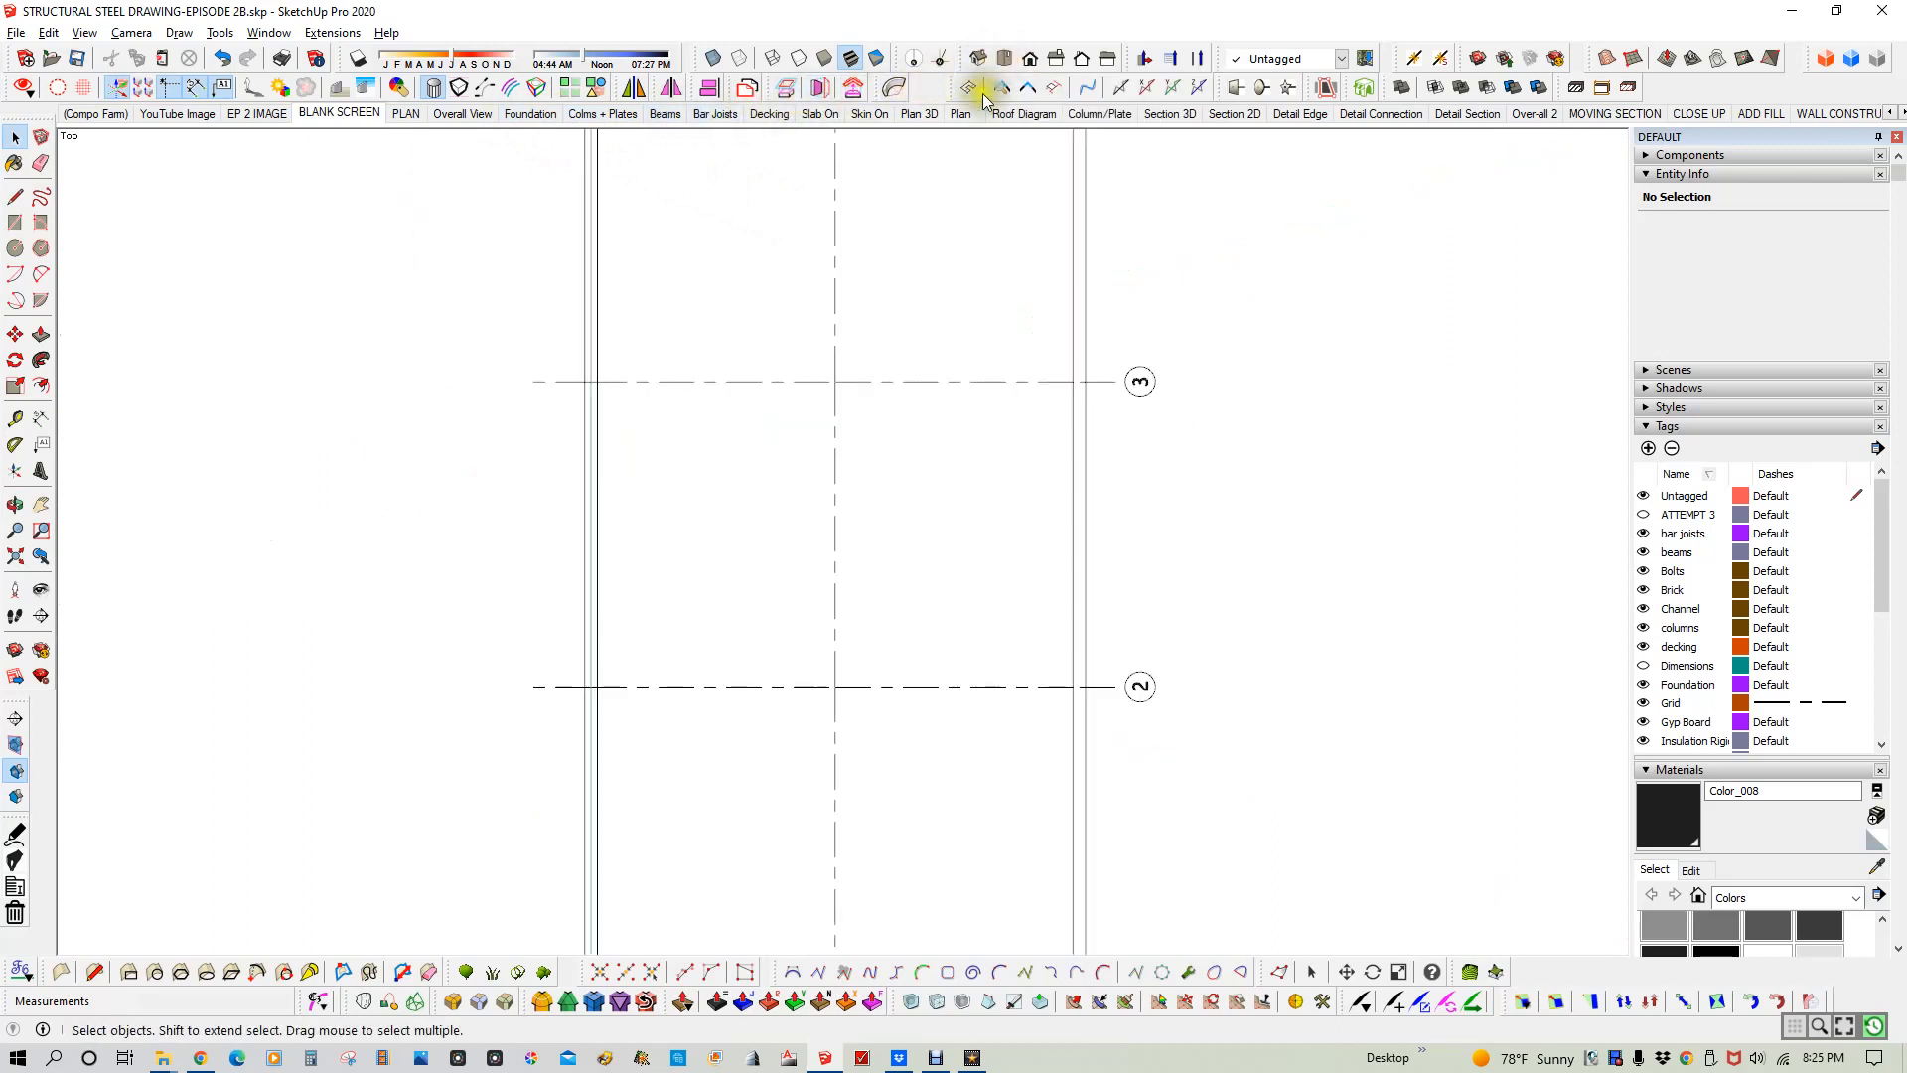
scroll(851, 425, "down", 3)
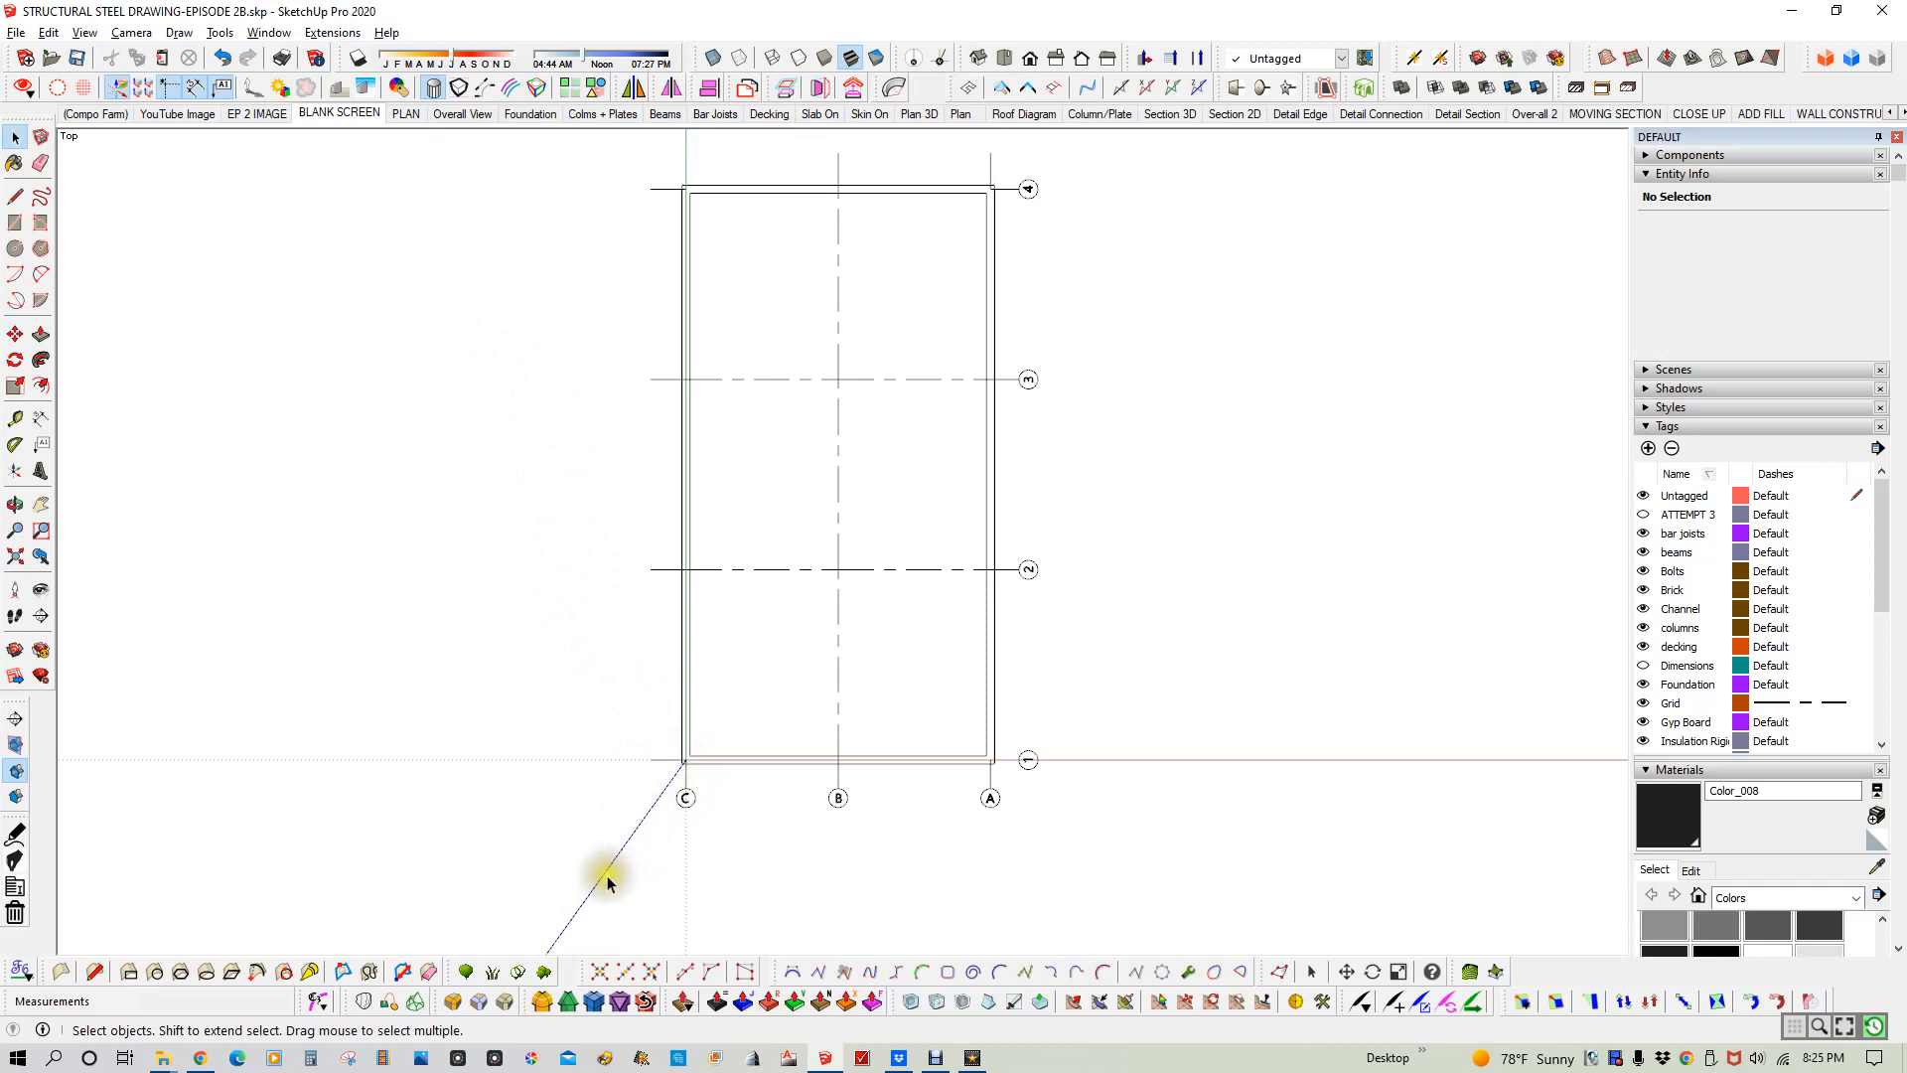
left_click(130, 33)
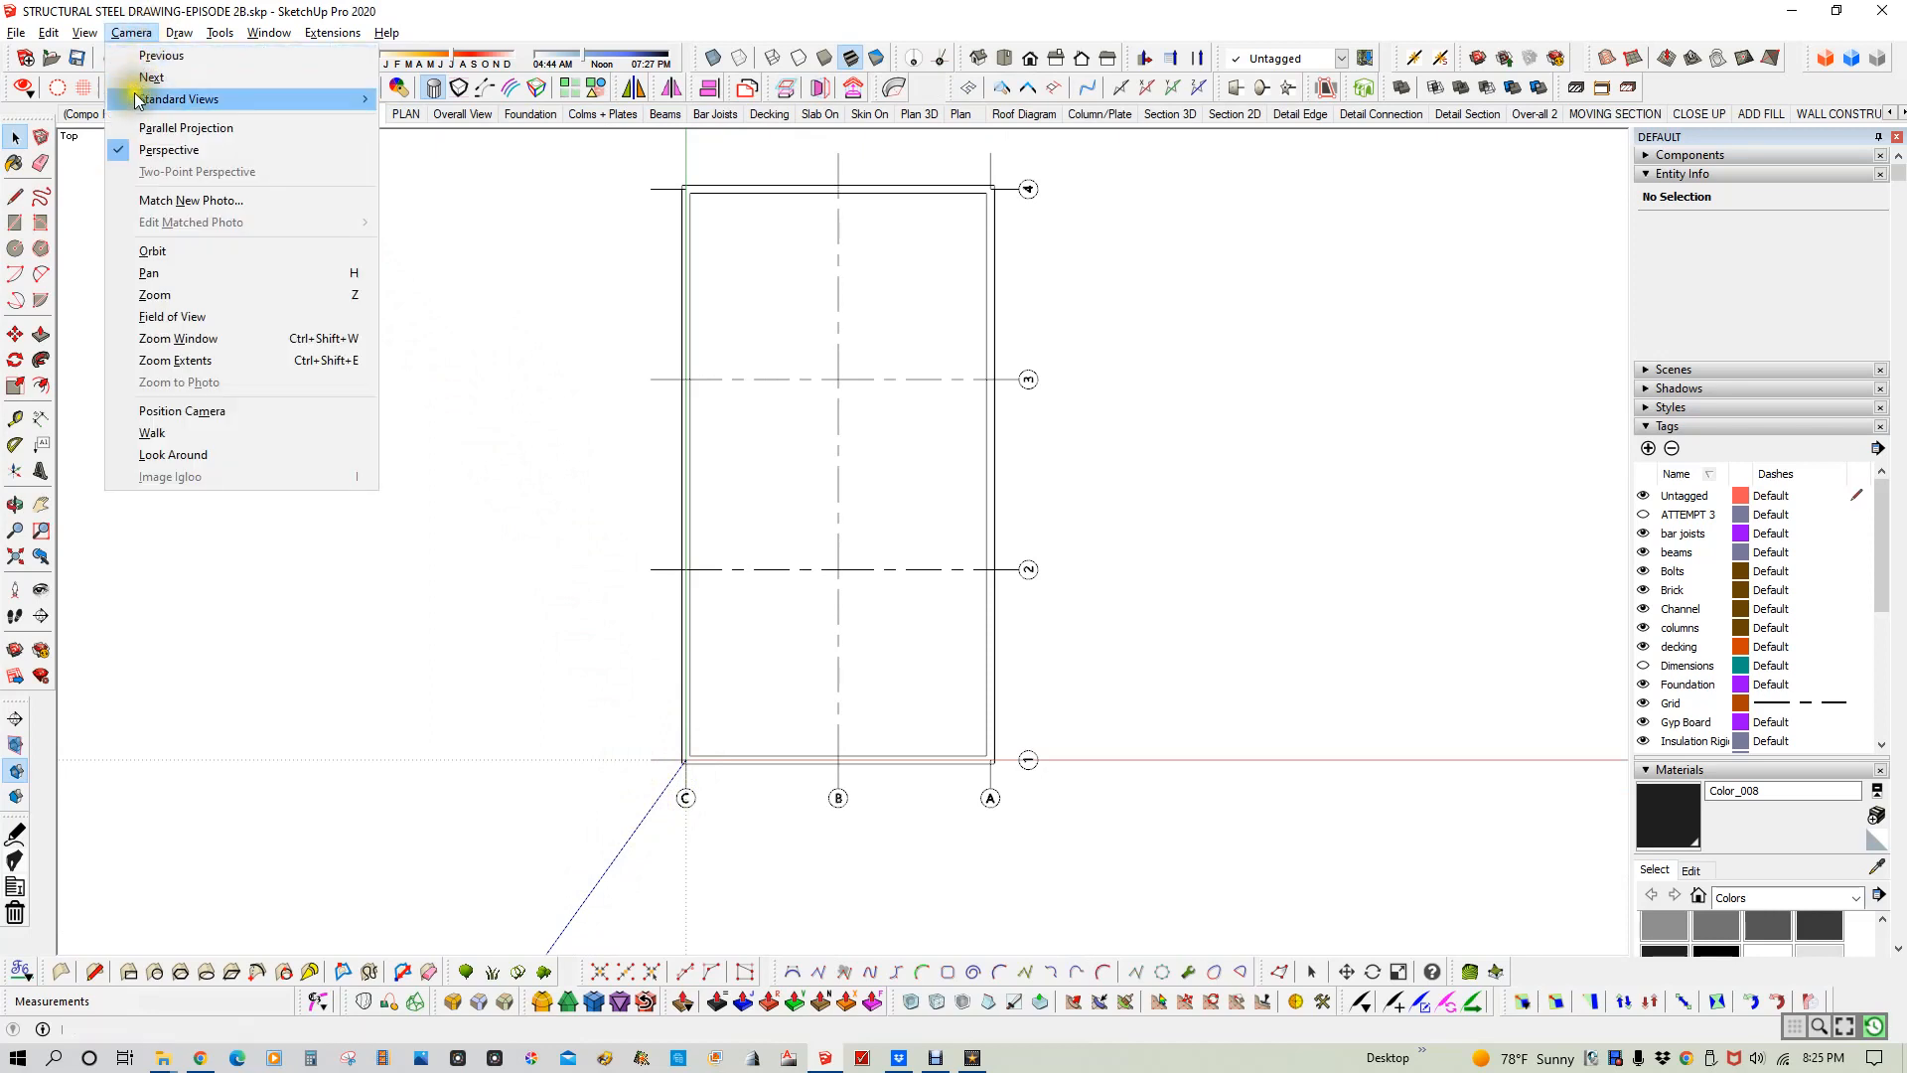
left_click(147, 127)
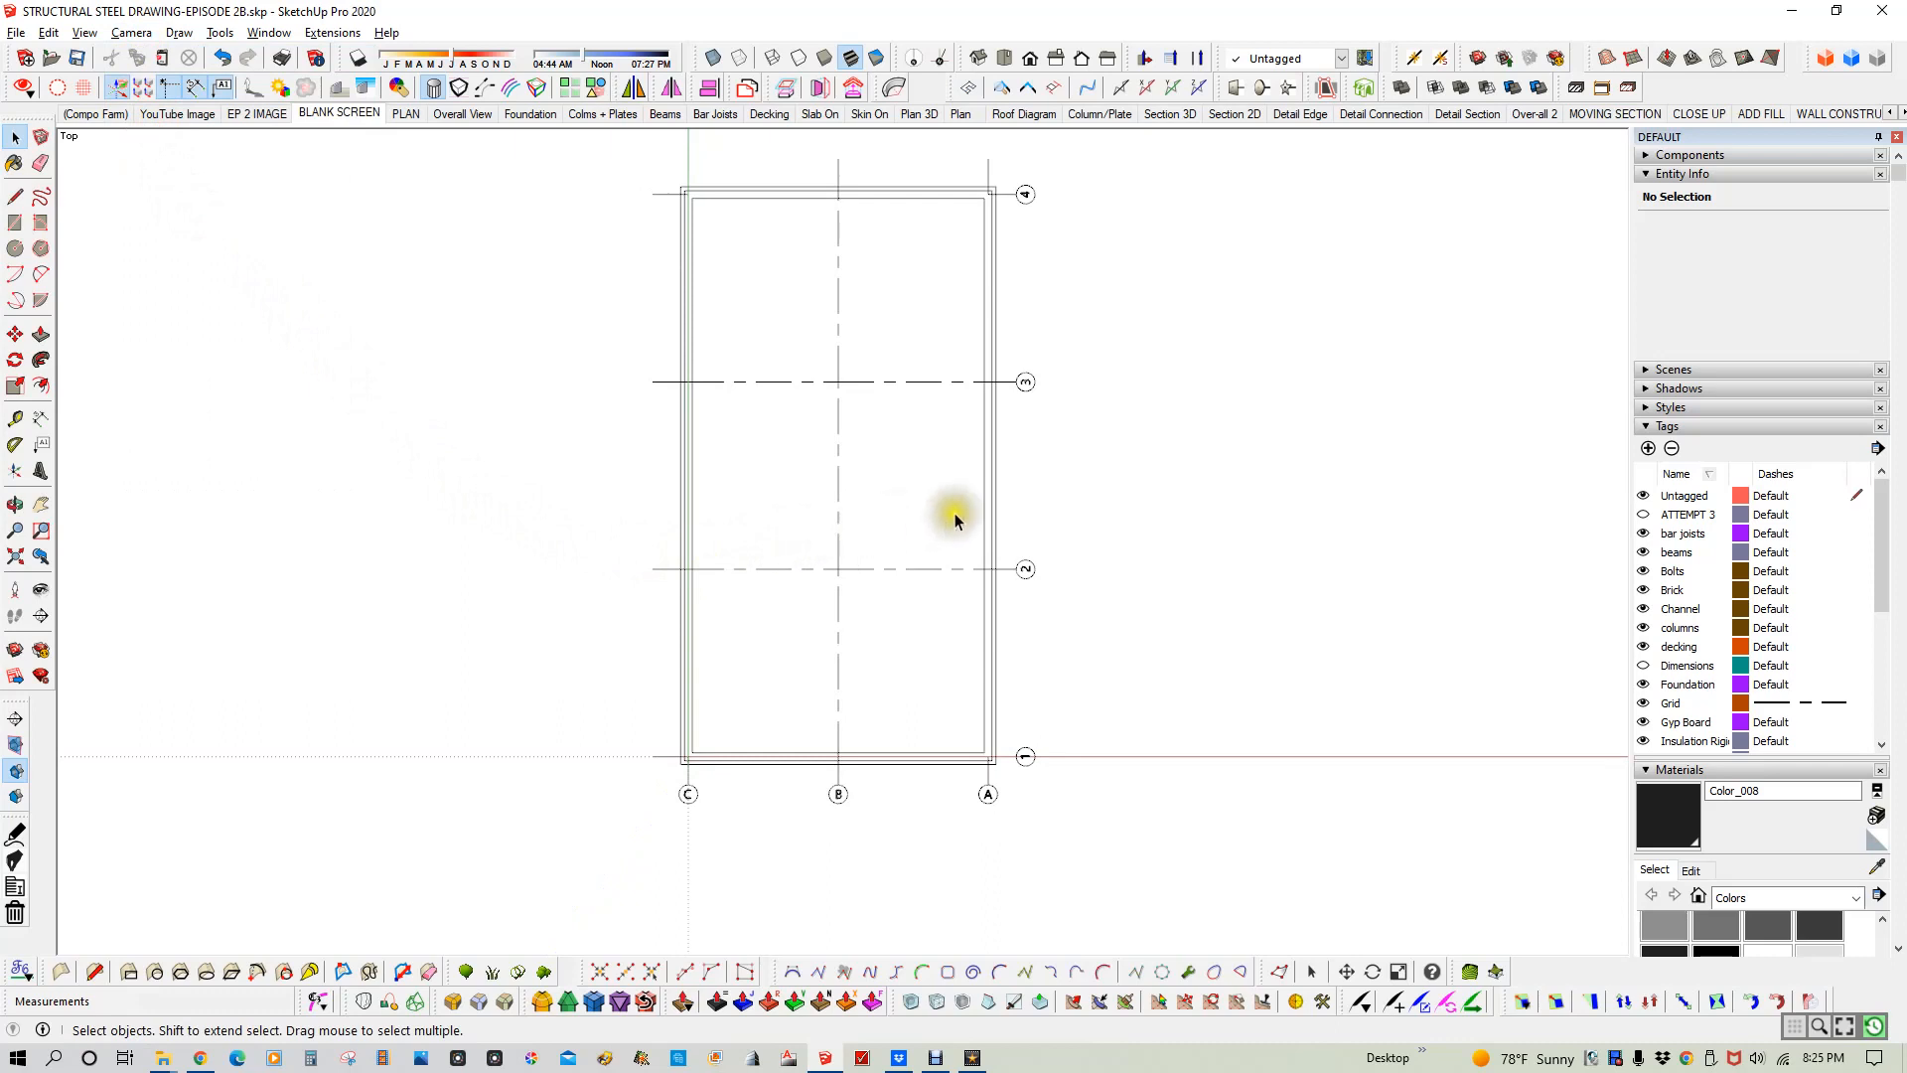
middle_click_drag(1029, 468, 1023, 526, "shift")
scroll(950, 552, "up", 3)
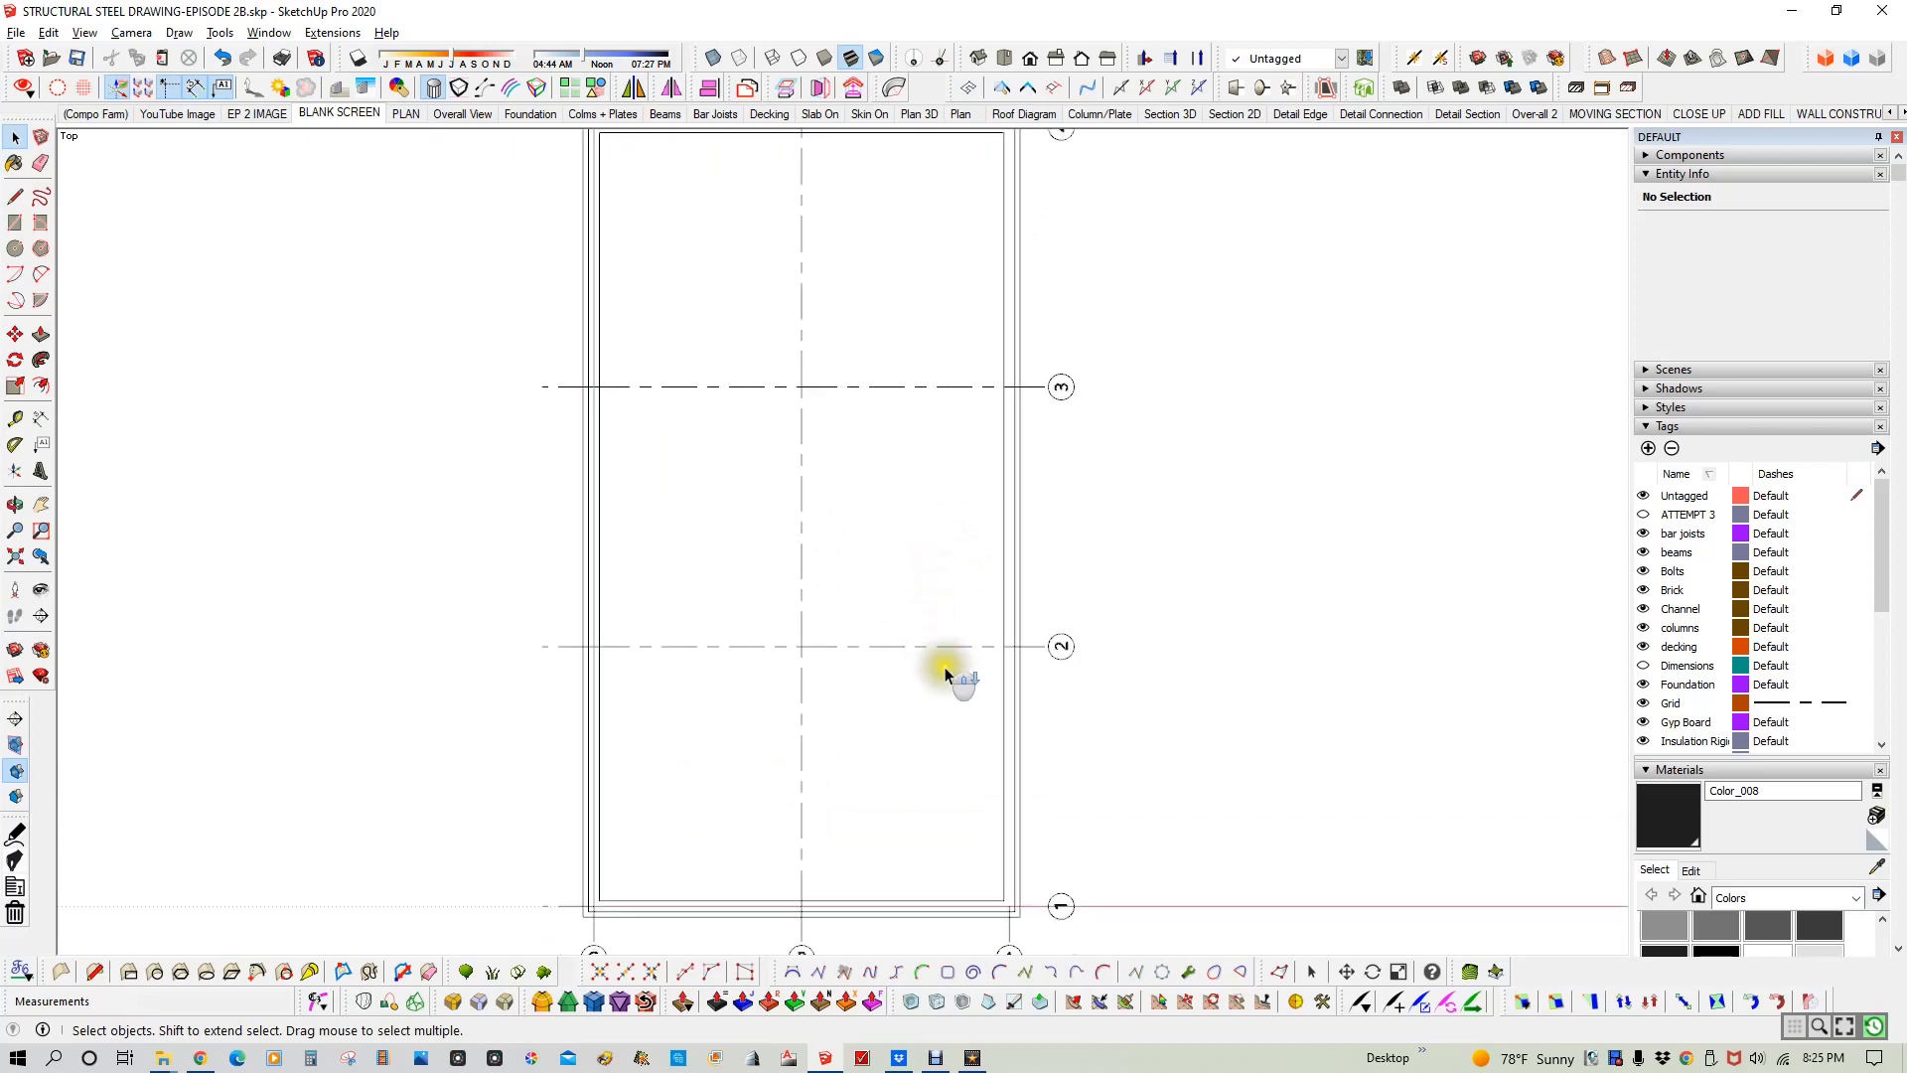
scroll(989, 851, "up", 3)
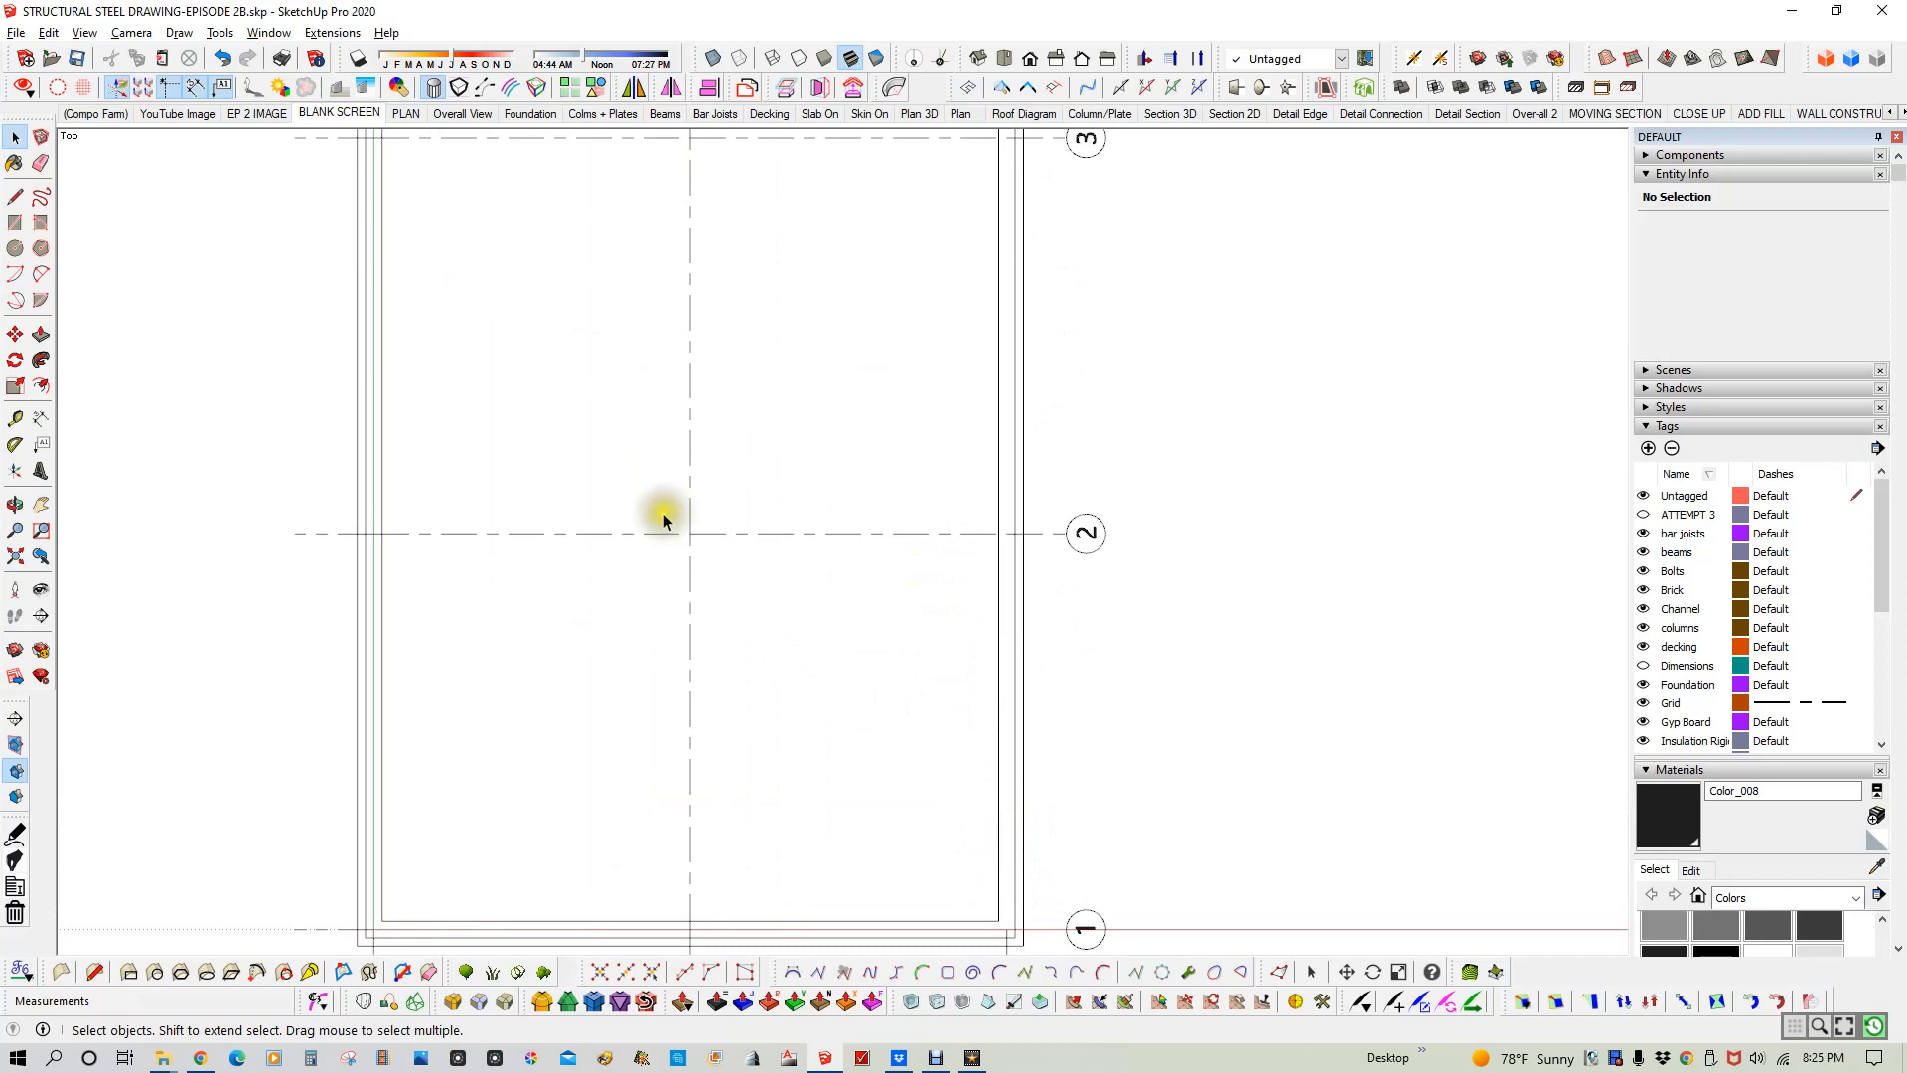
- Inspect the foundation group and the grid group in plan by selecting each one and checking its assigned tag
left_click(754, 636)
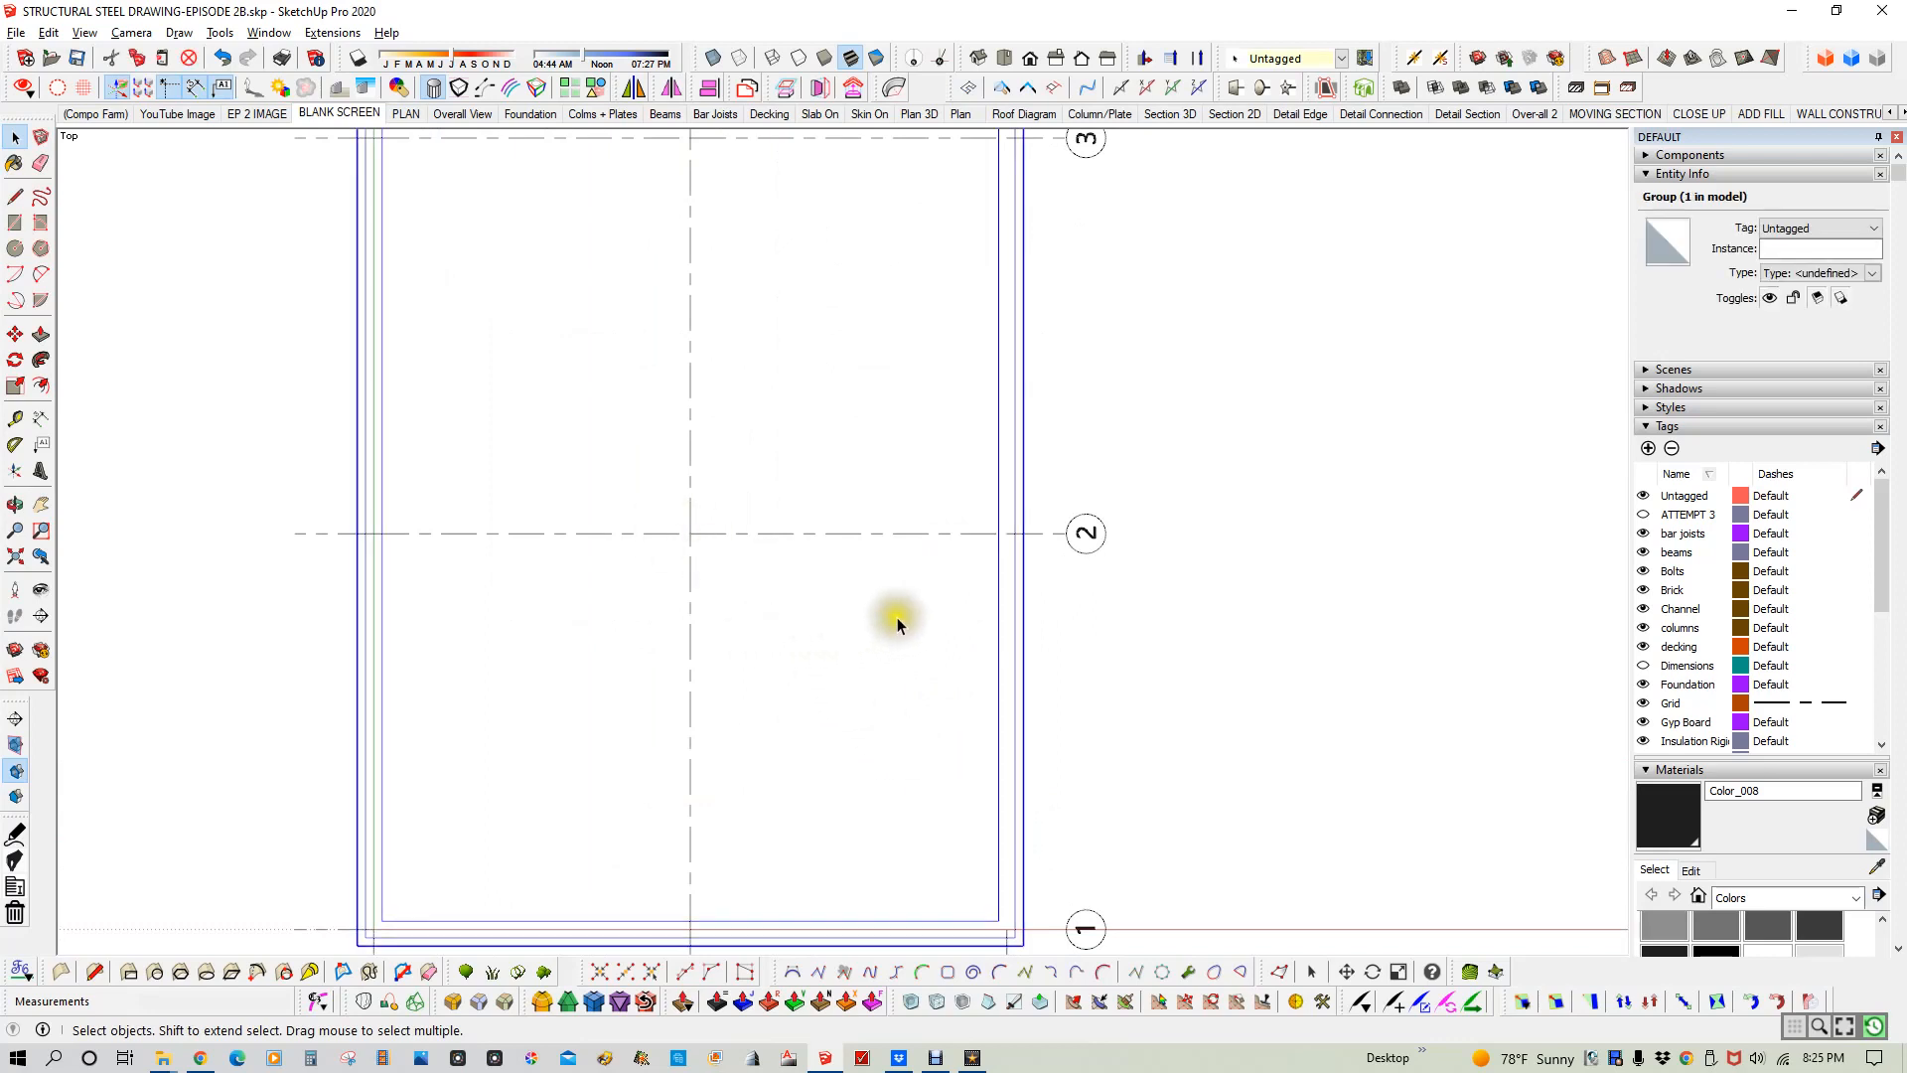
scroll(935, 623, "down", 8)
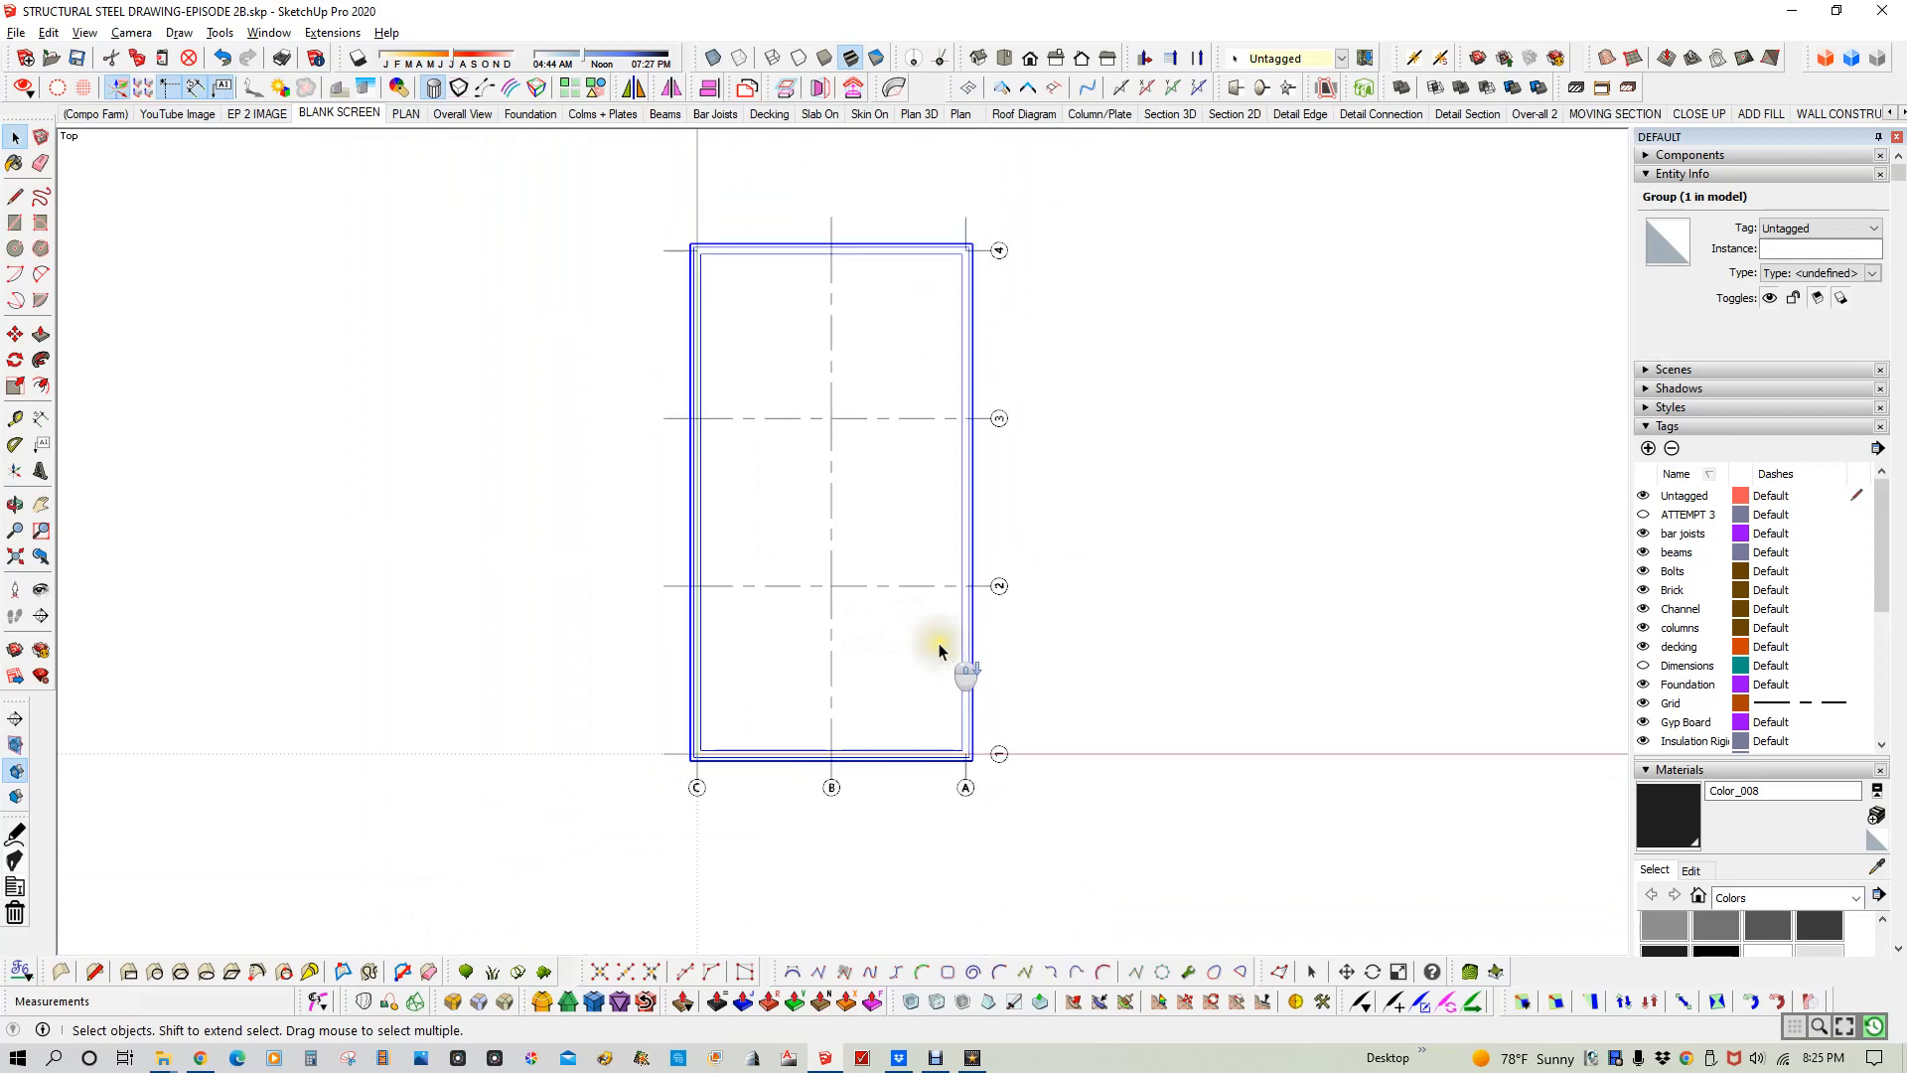
scroll(938, 647, "down", 2)
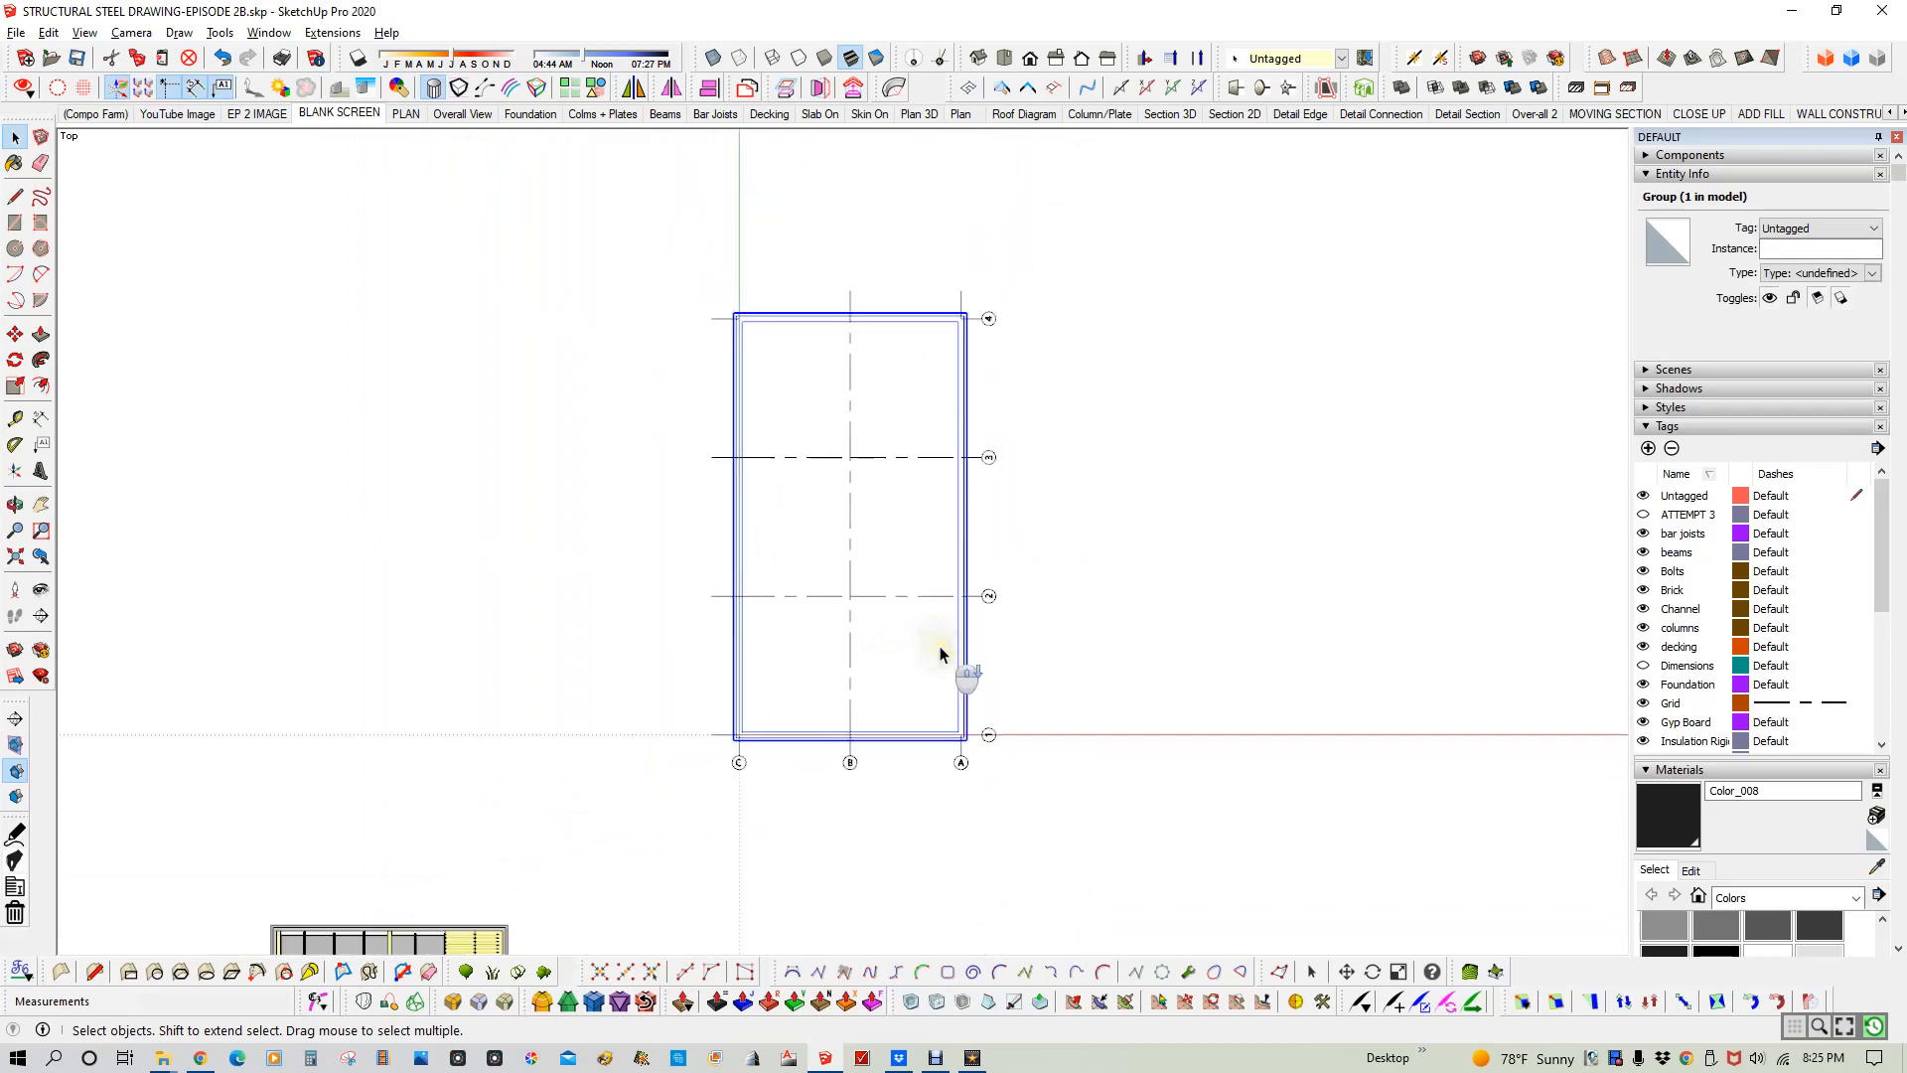
double_click(890, 594)
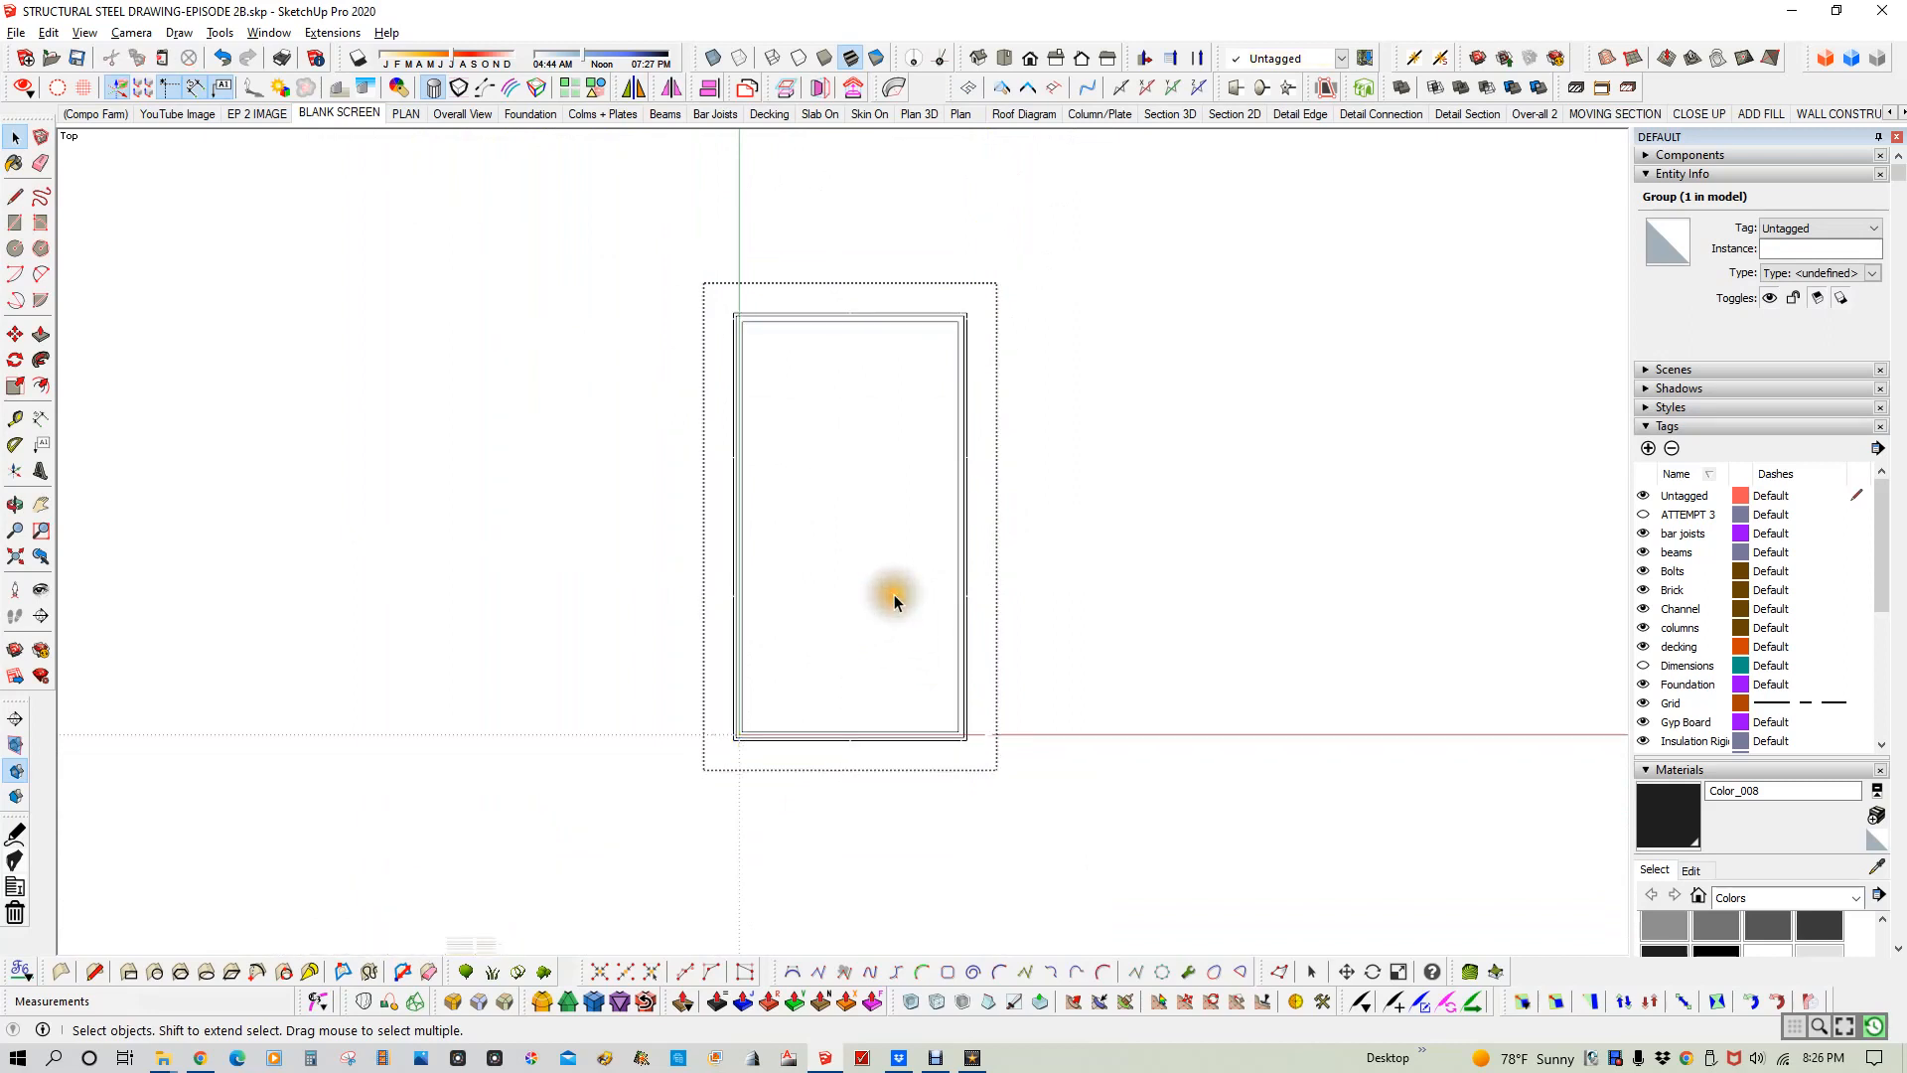
left_click(909, 596)
left_click(1035, 616)
left_click(988, 596)
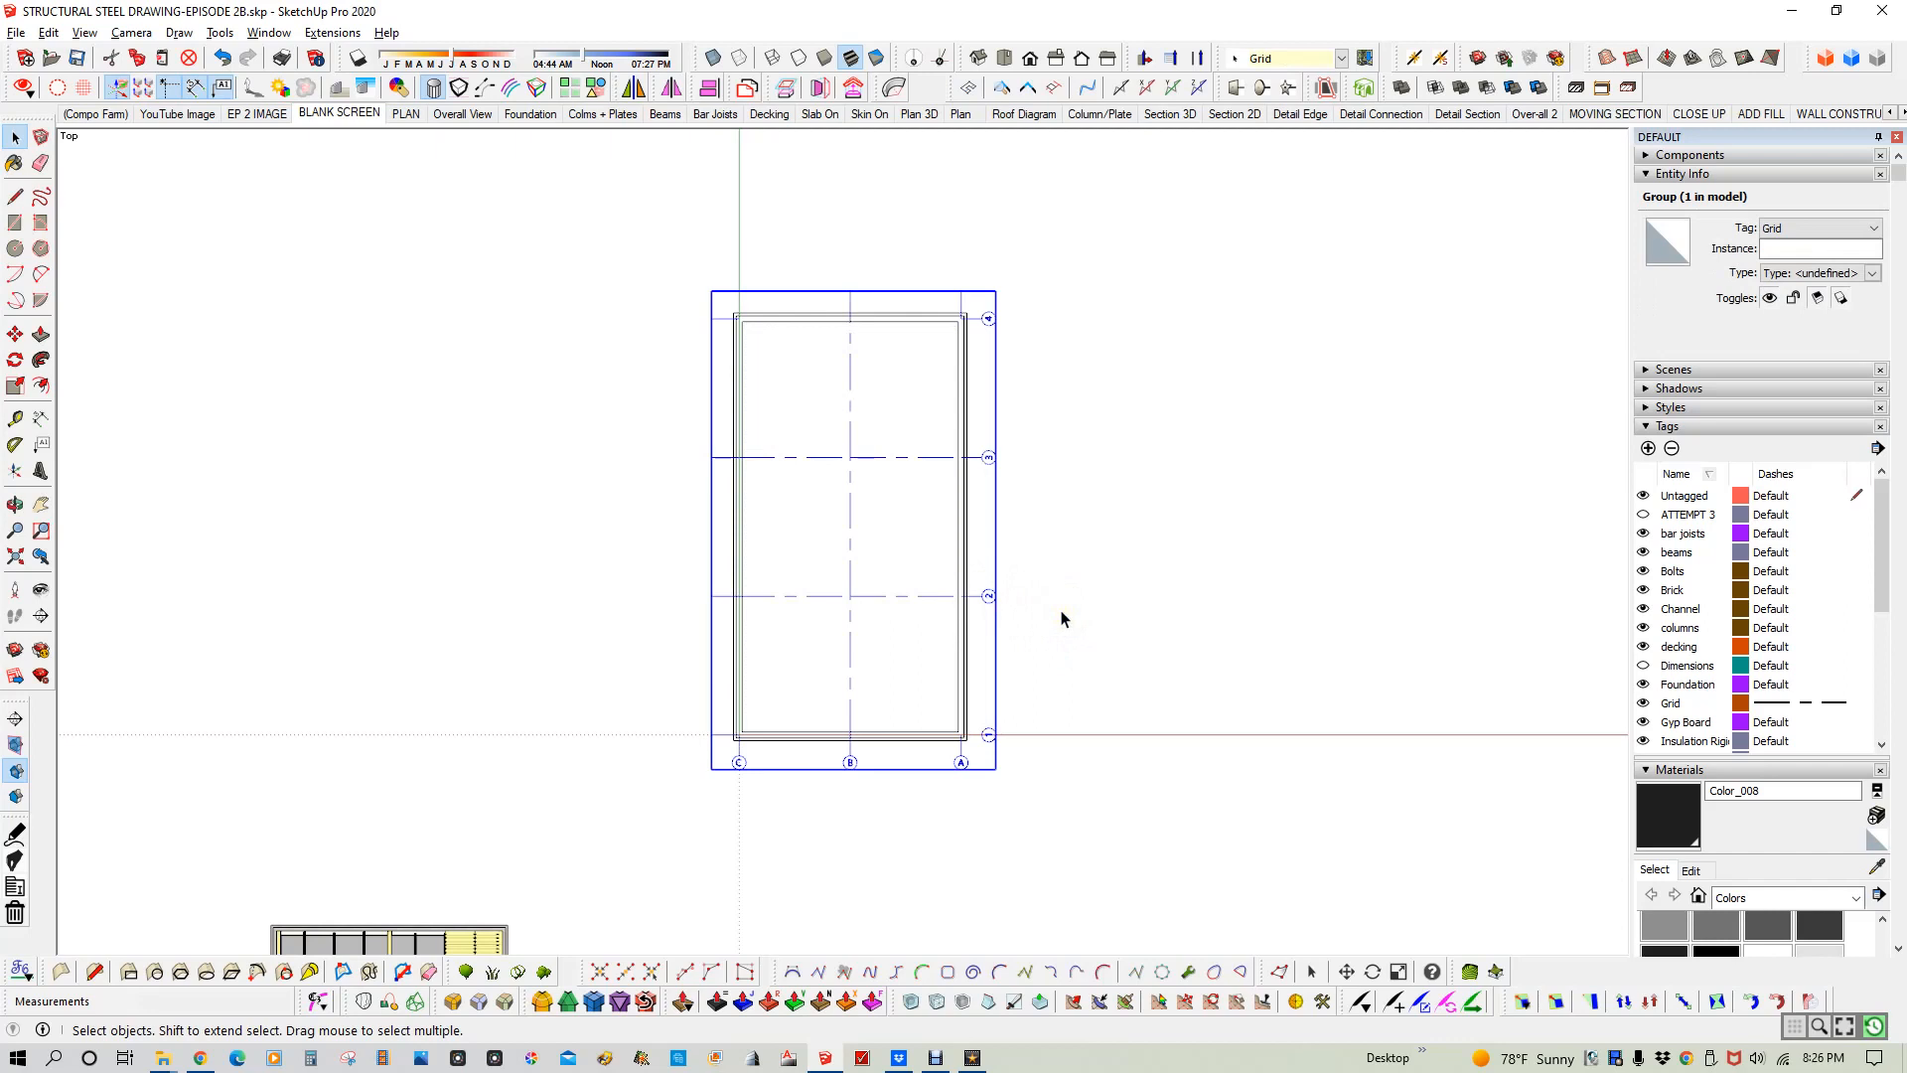
left_click(965, 671)
left_click(966, 673)
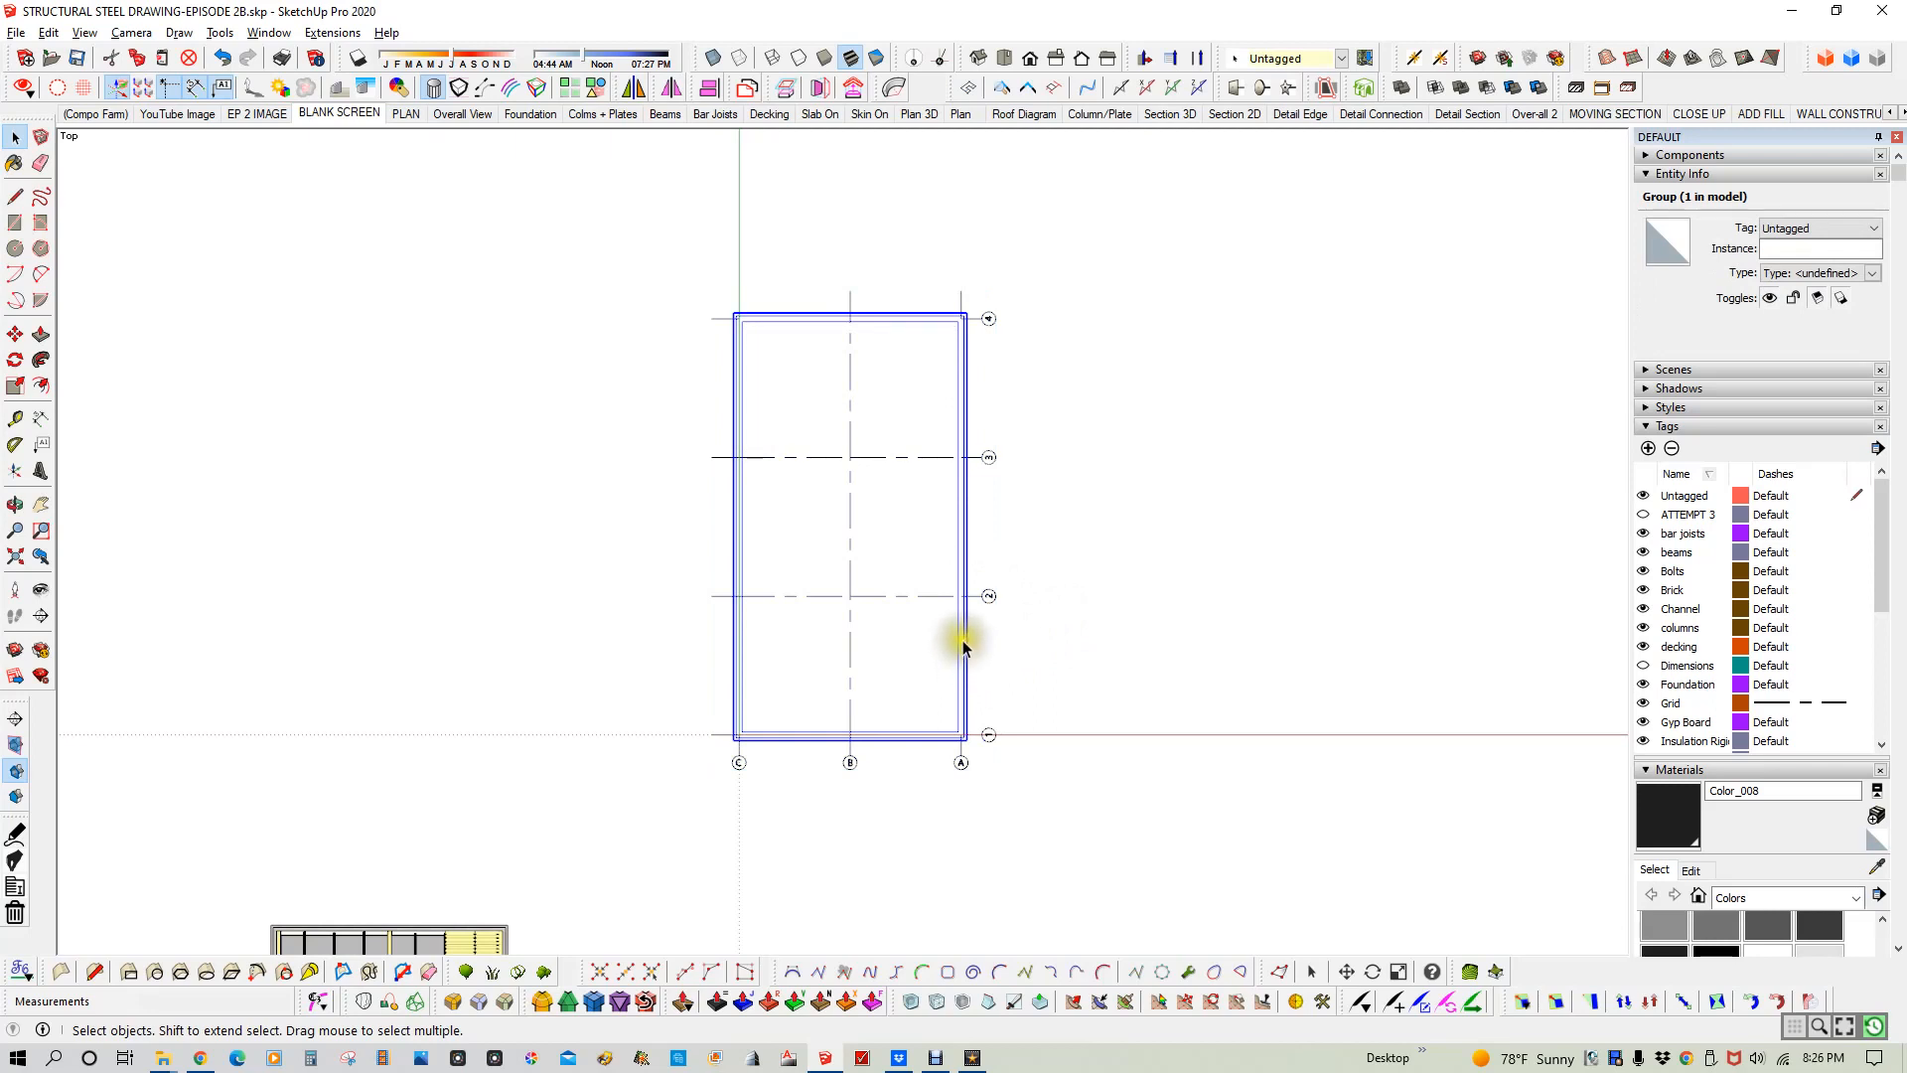
- Frame the whole foundation and grid in plan, clear the selection and update the PLAN scene with this view
scroll(948, 556, "up", 3)
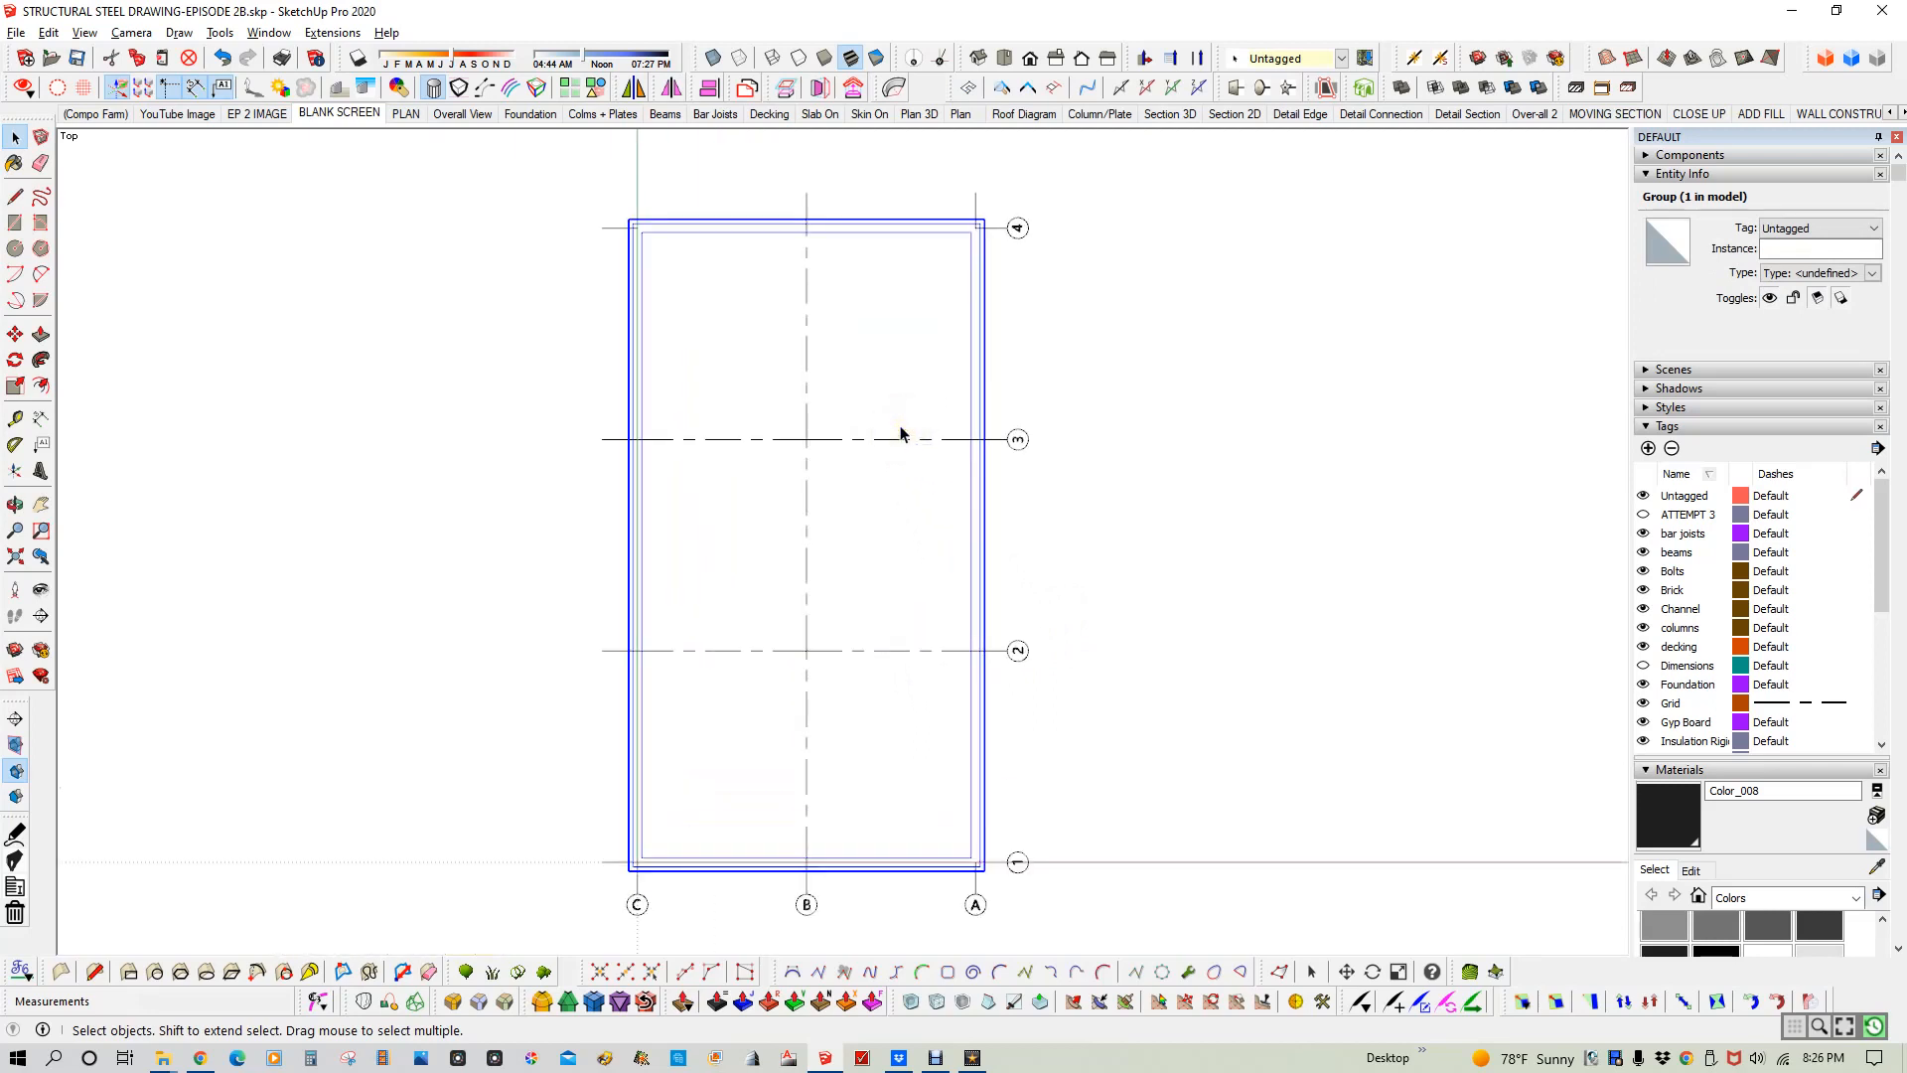
middle_click_drag(902, 429, 905, 449, "shift")
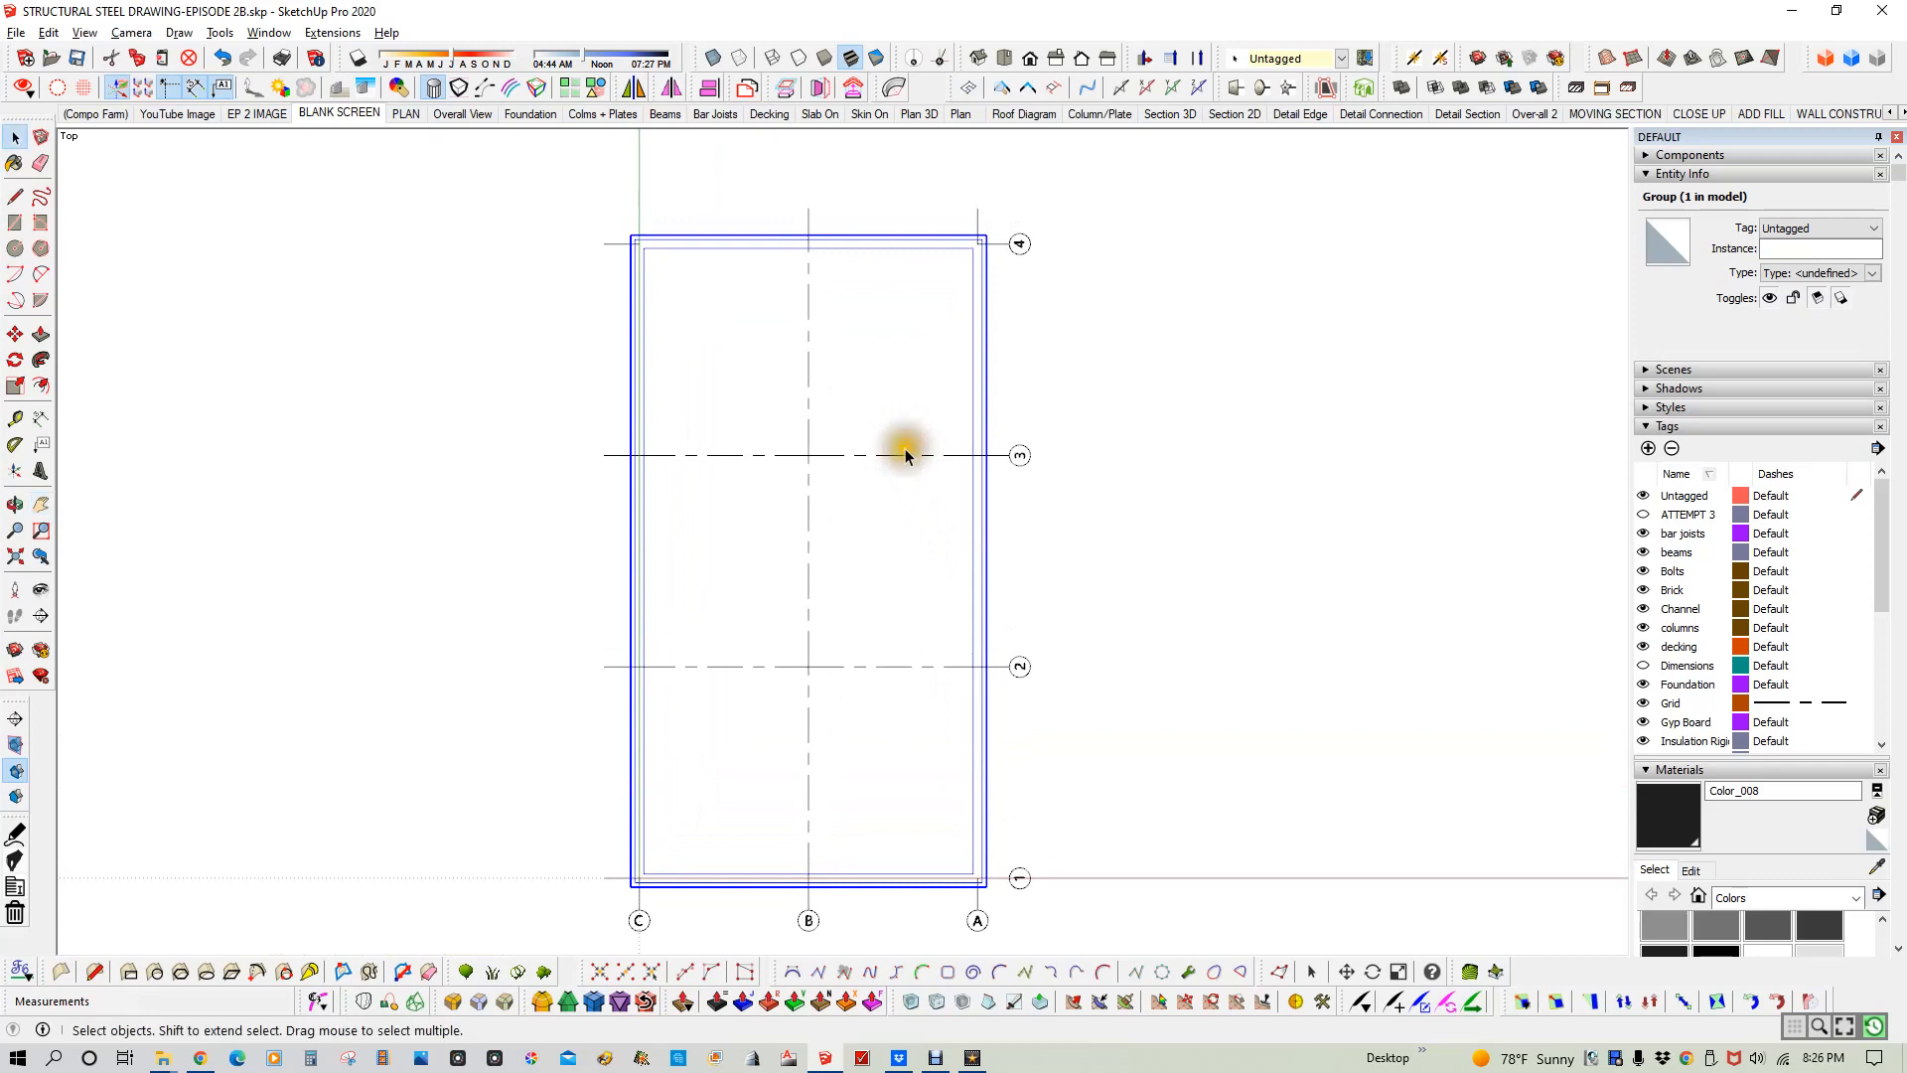
left_click(556, 471)
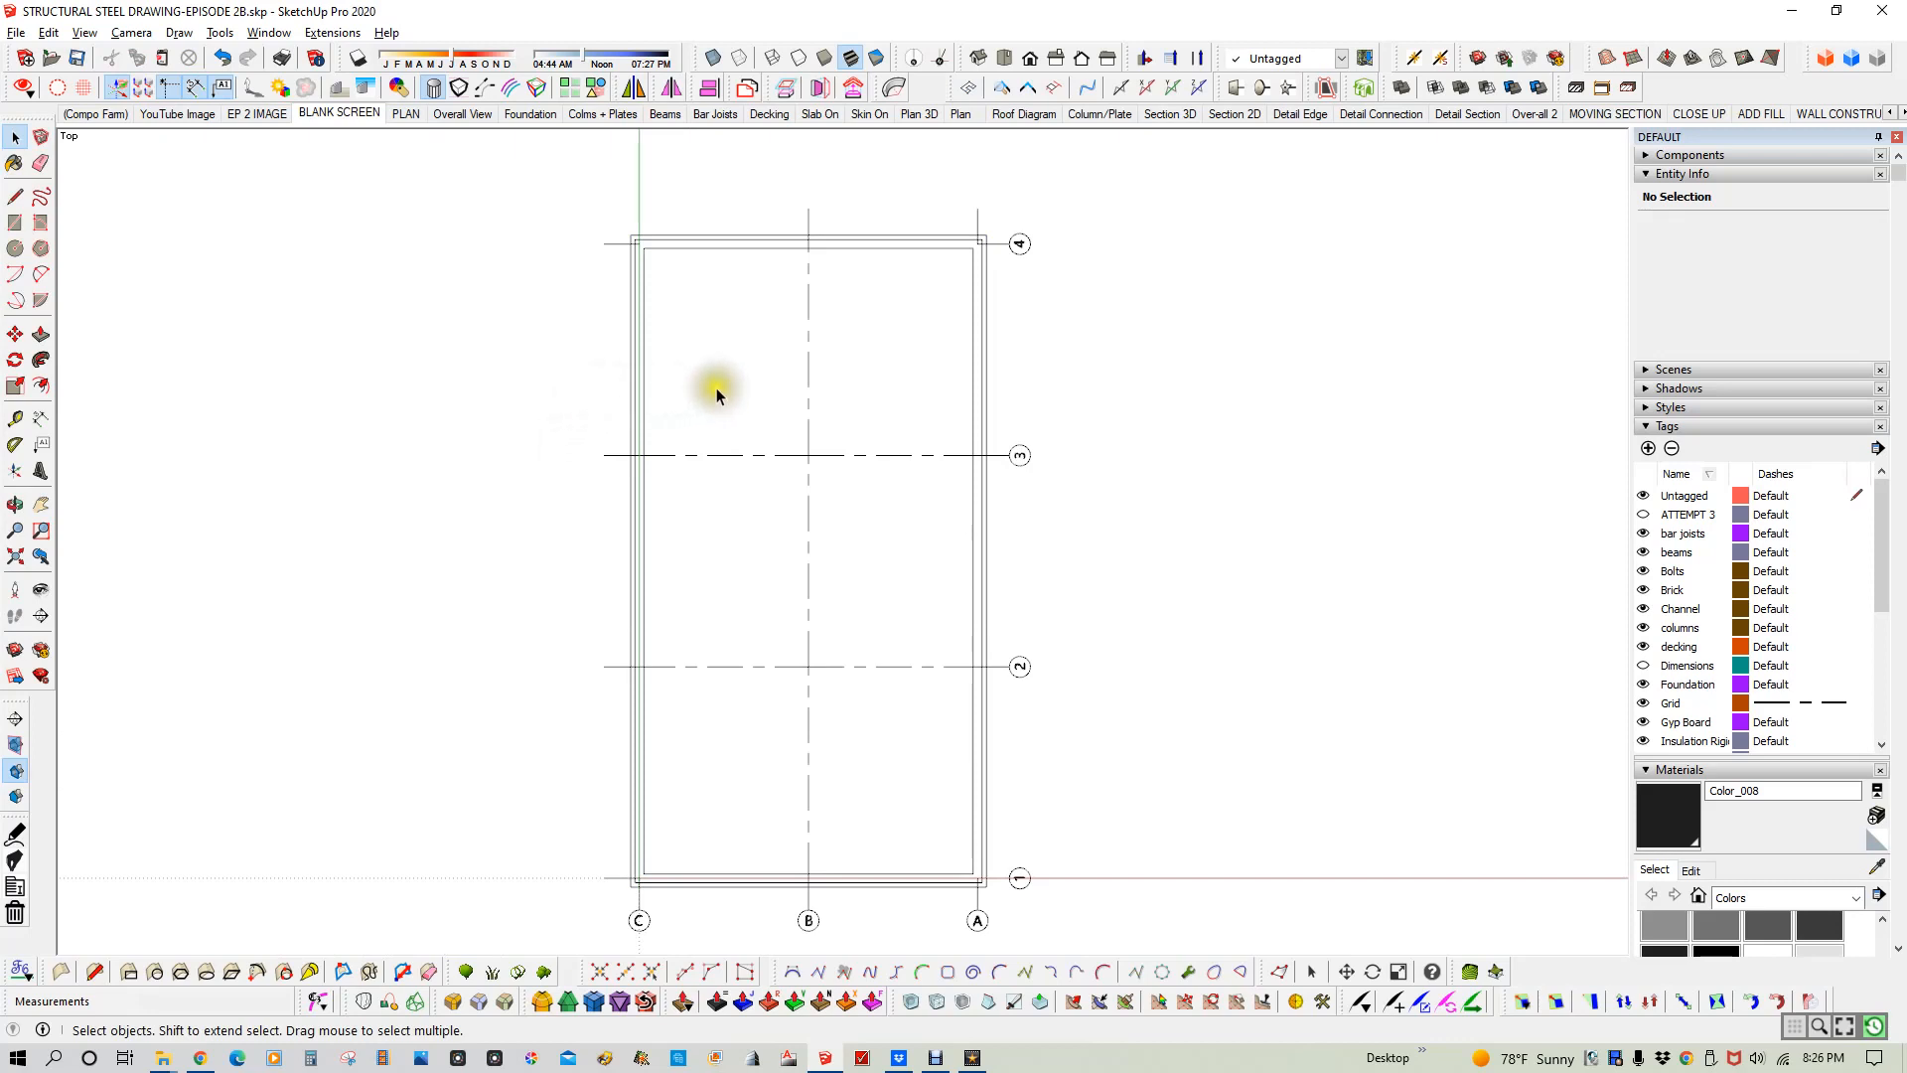
right_click(408, 123)
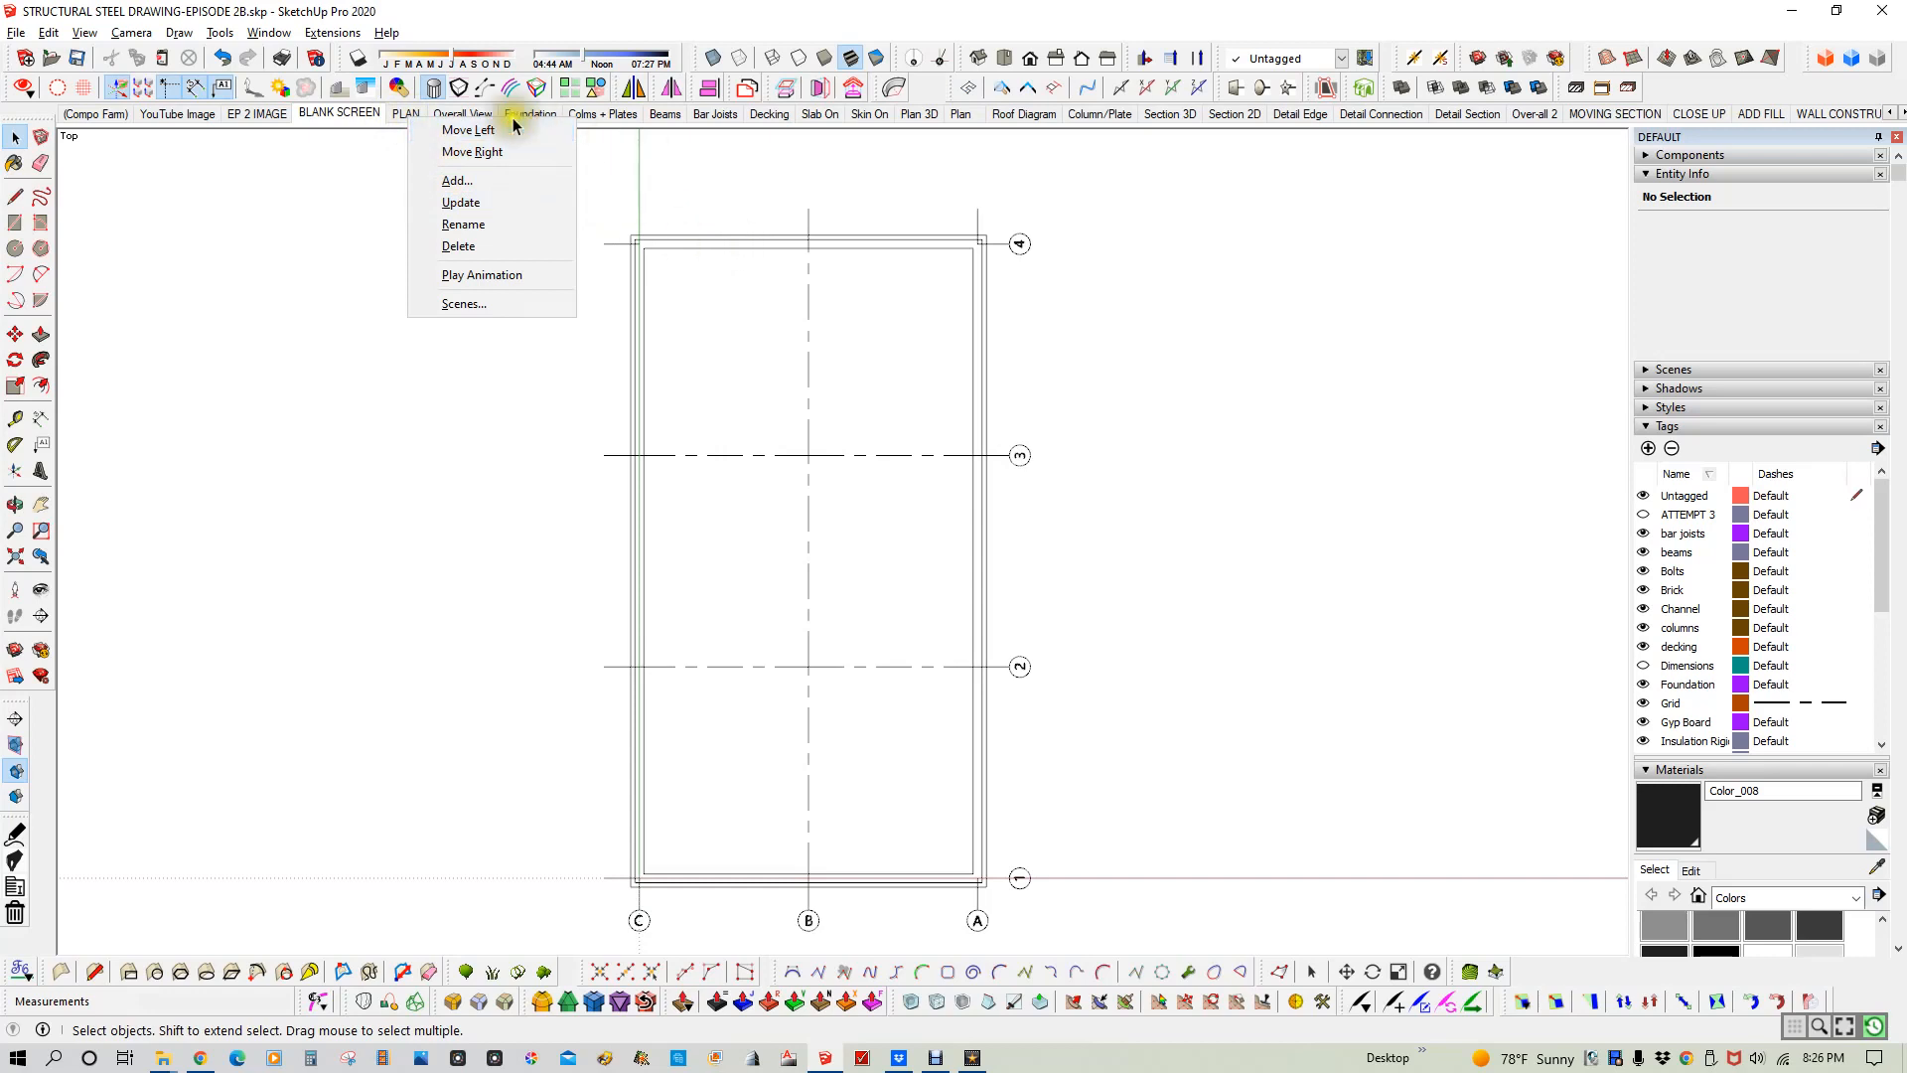
left_click(406, 116)
right_click(405, 116)
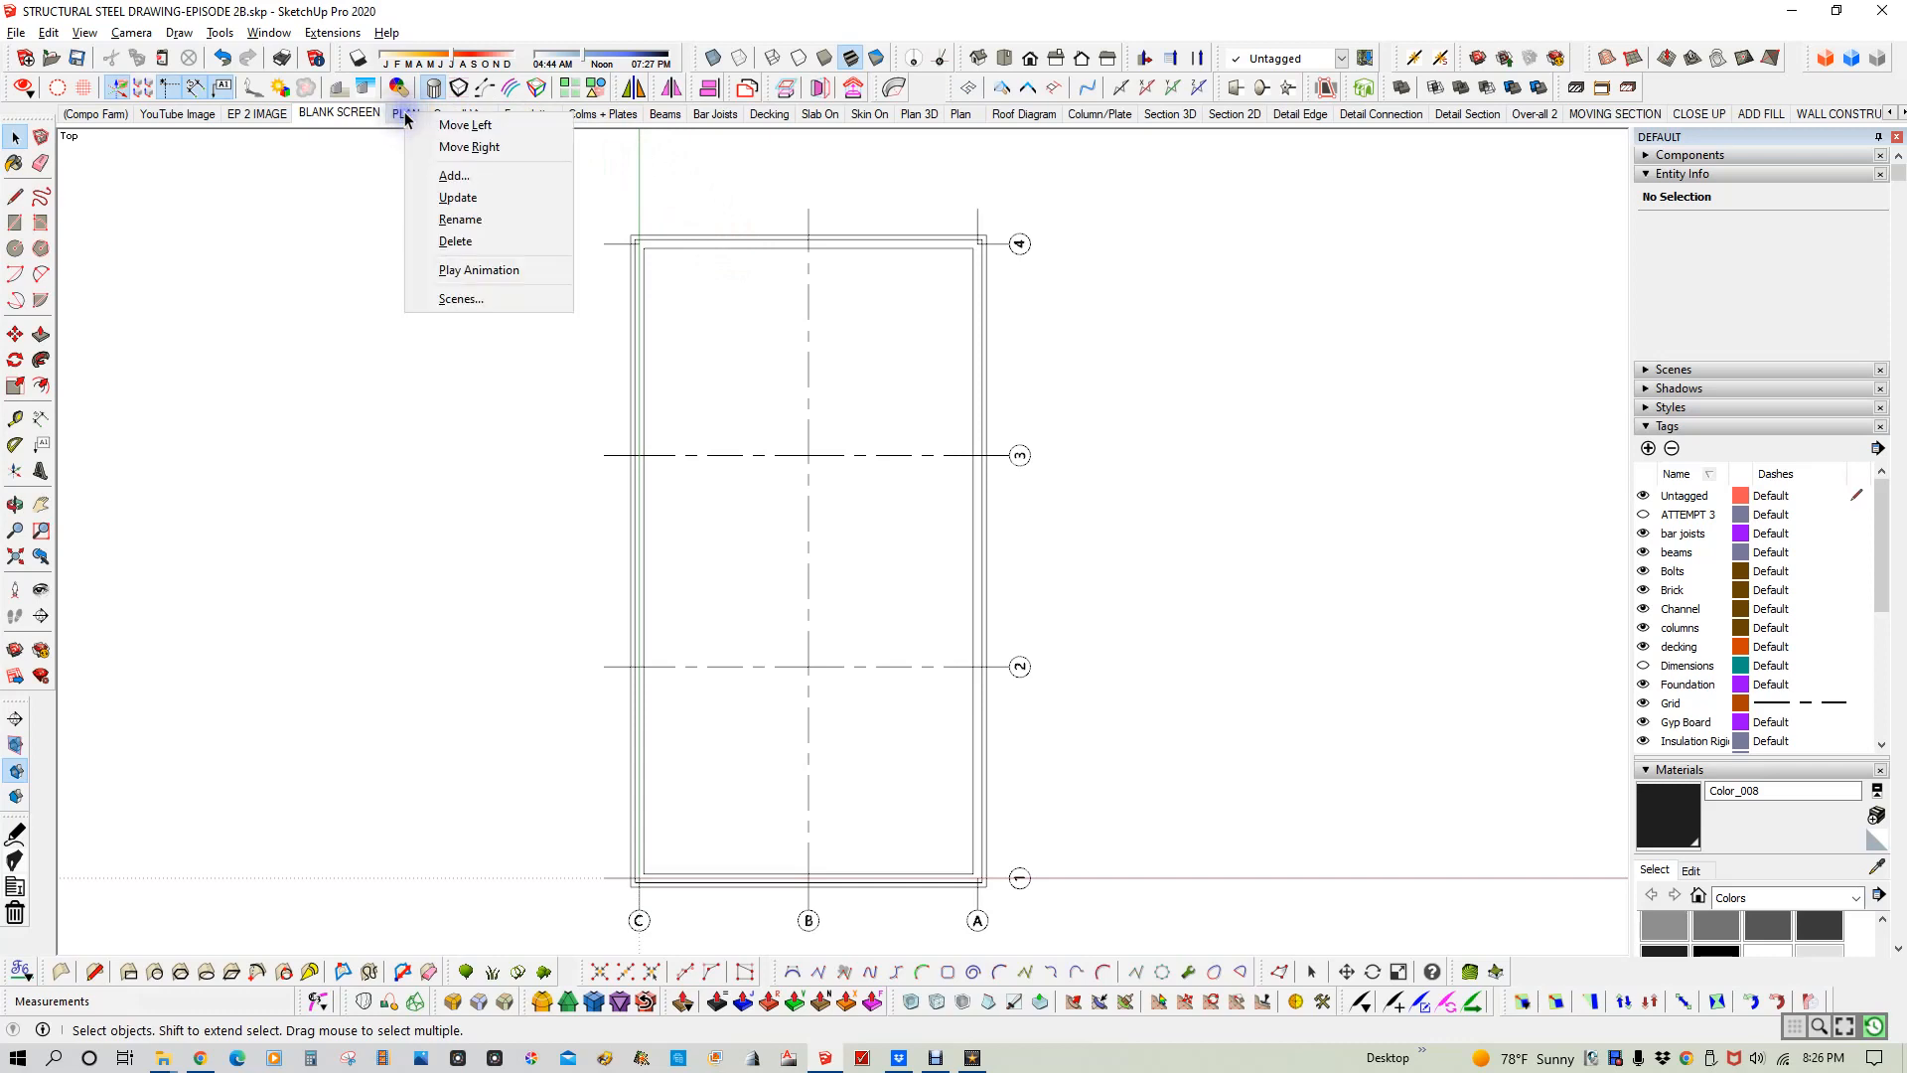
left_click(461, 197)
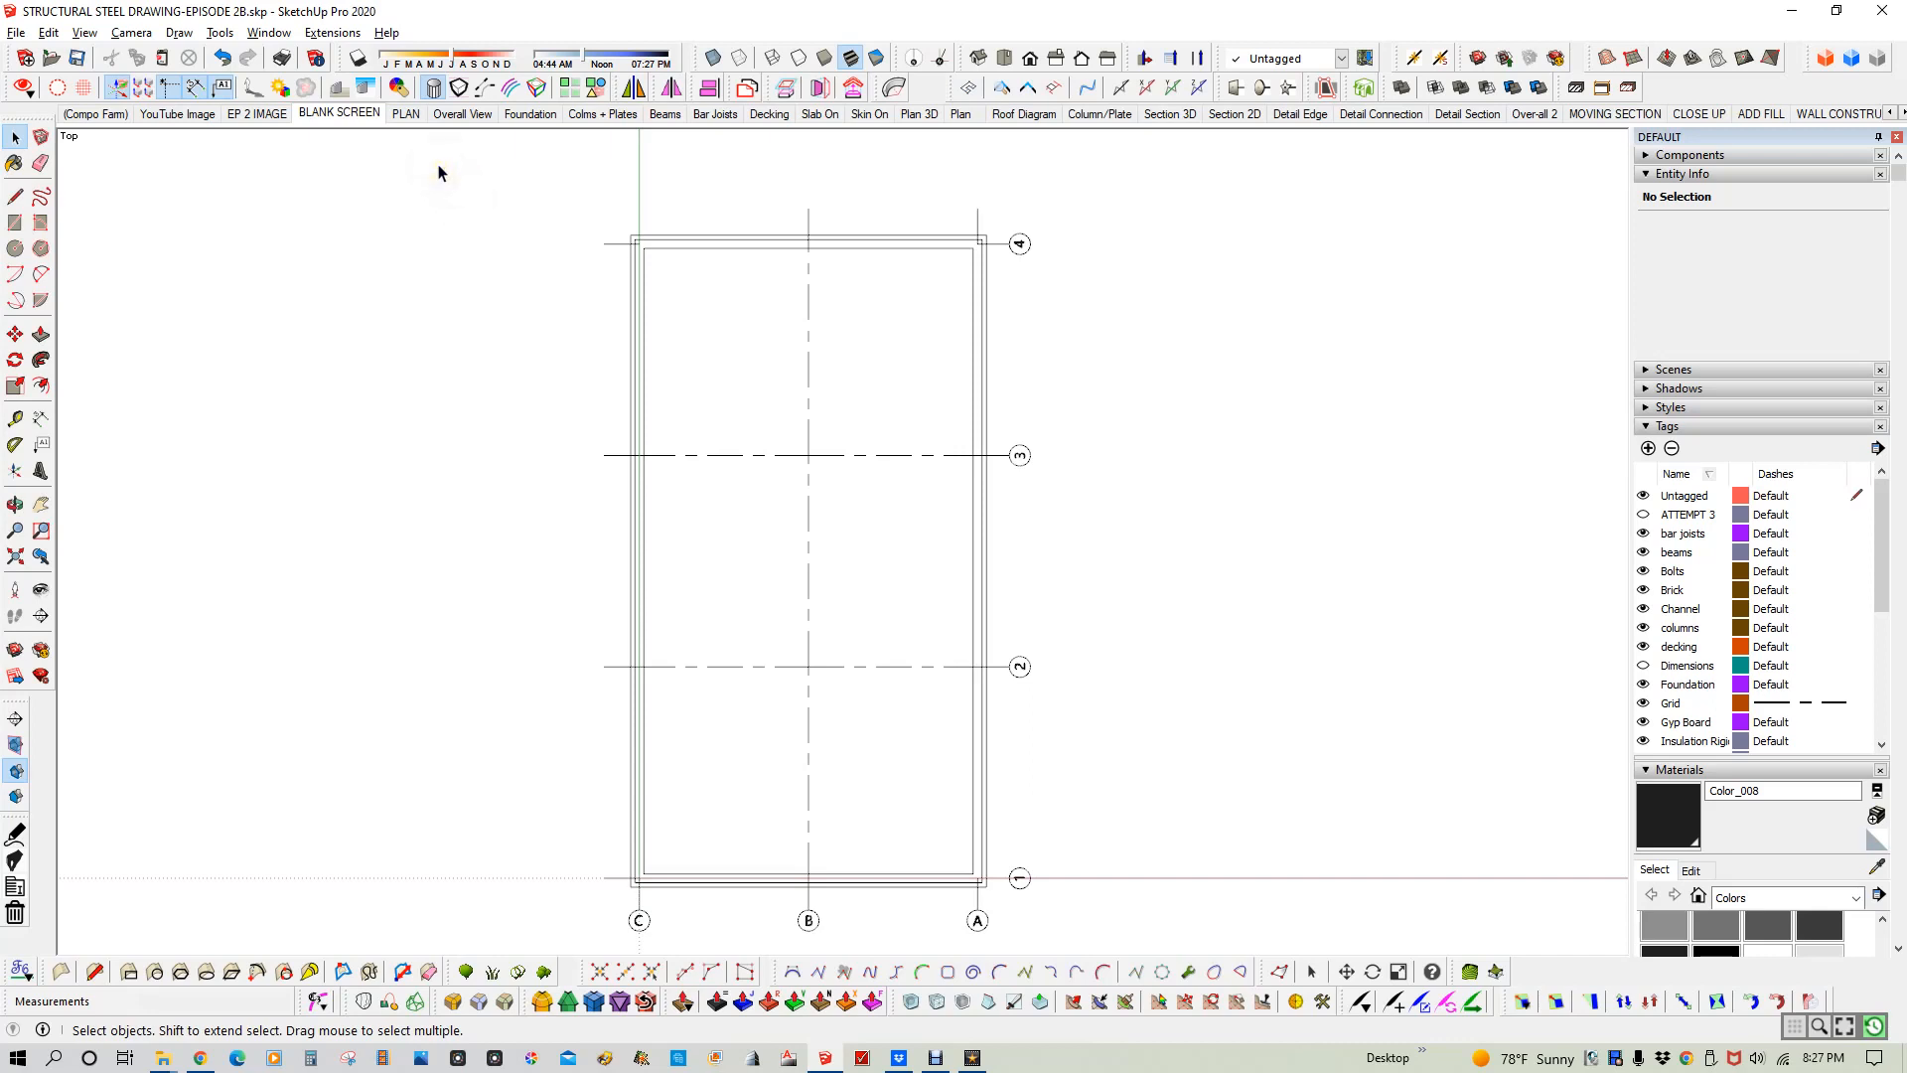
right_click(408, 118)
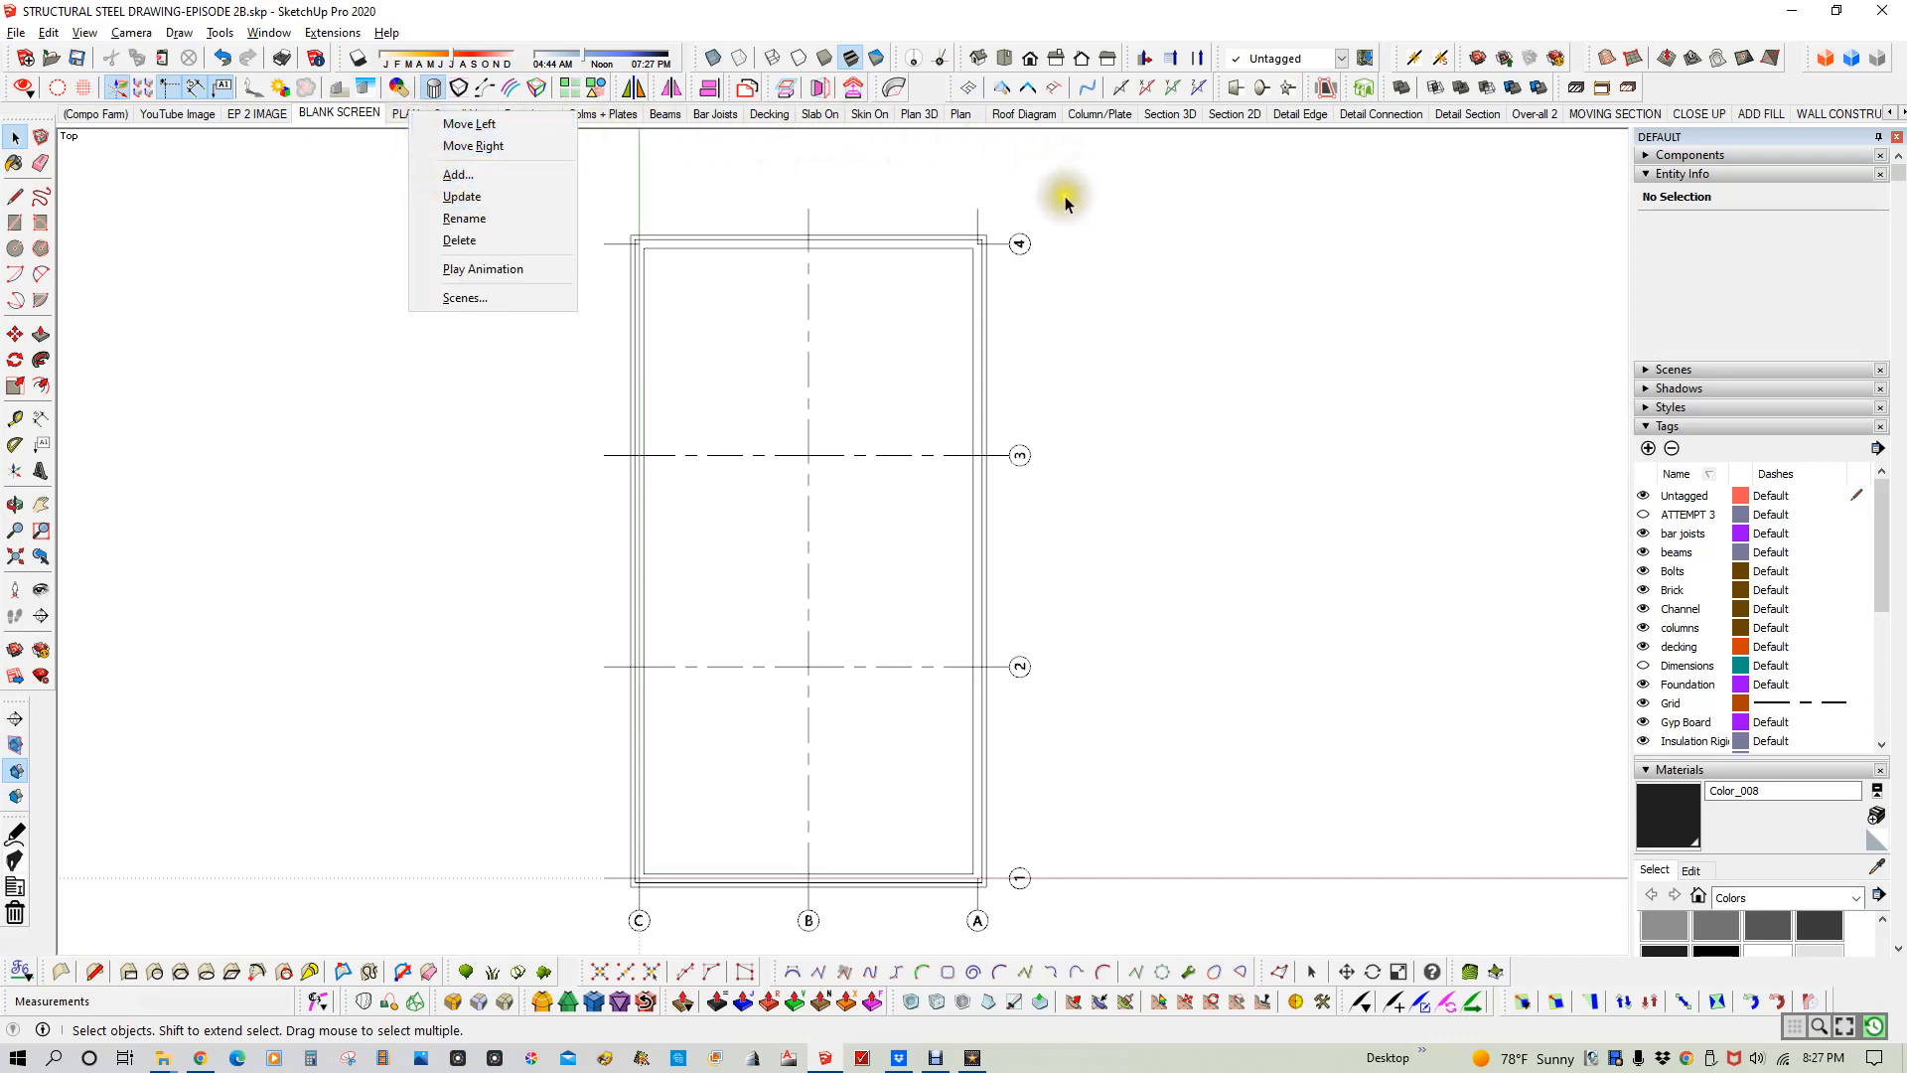
left_click(730, 158)
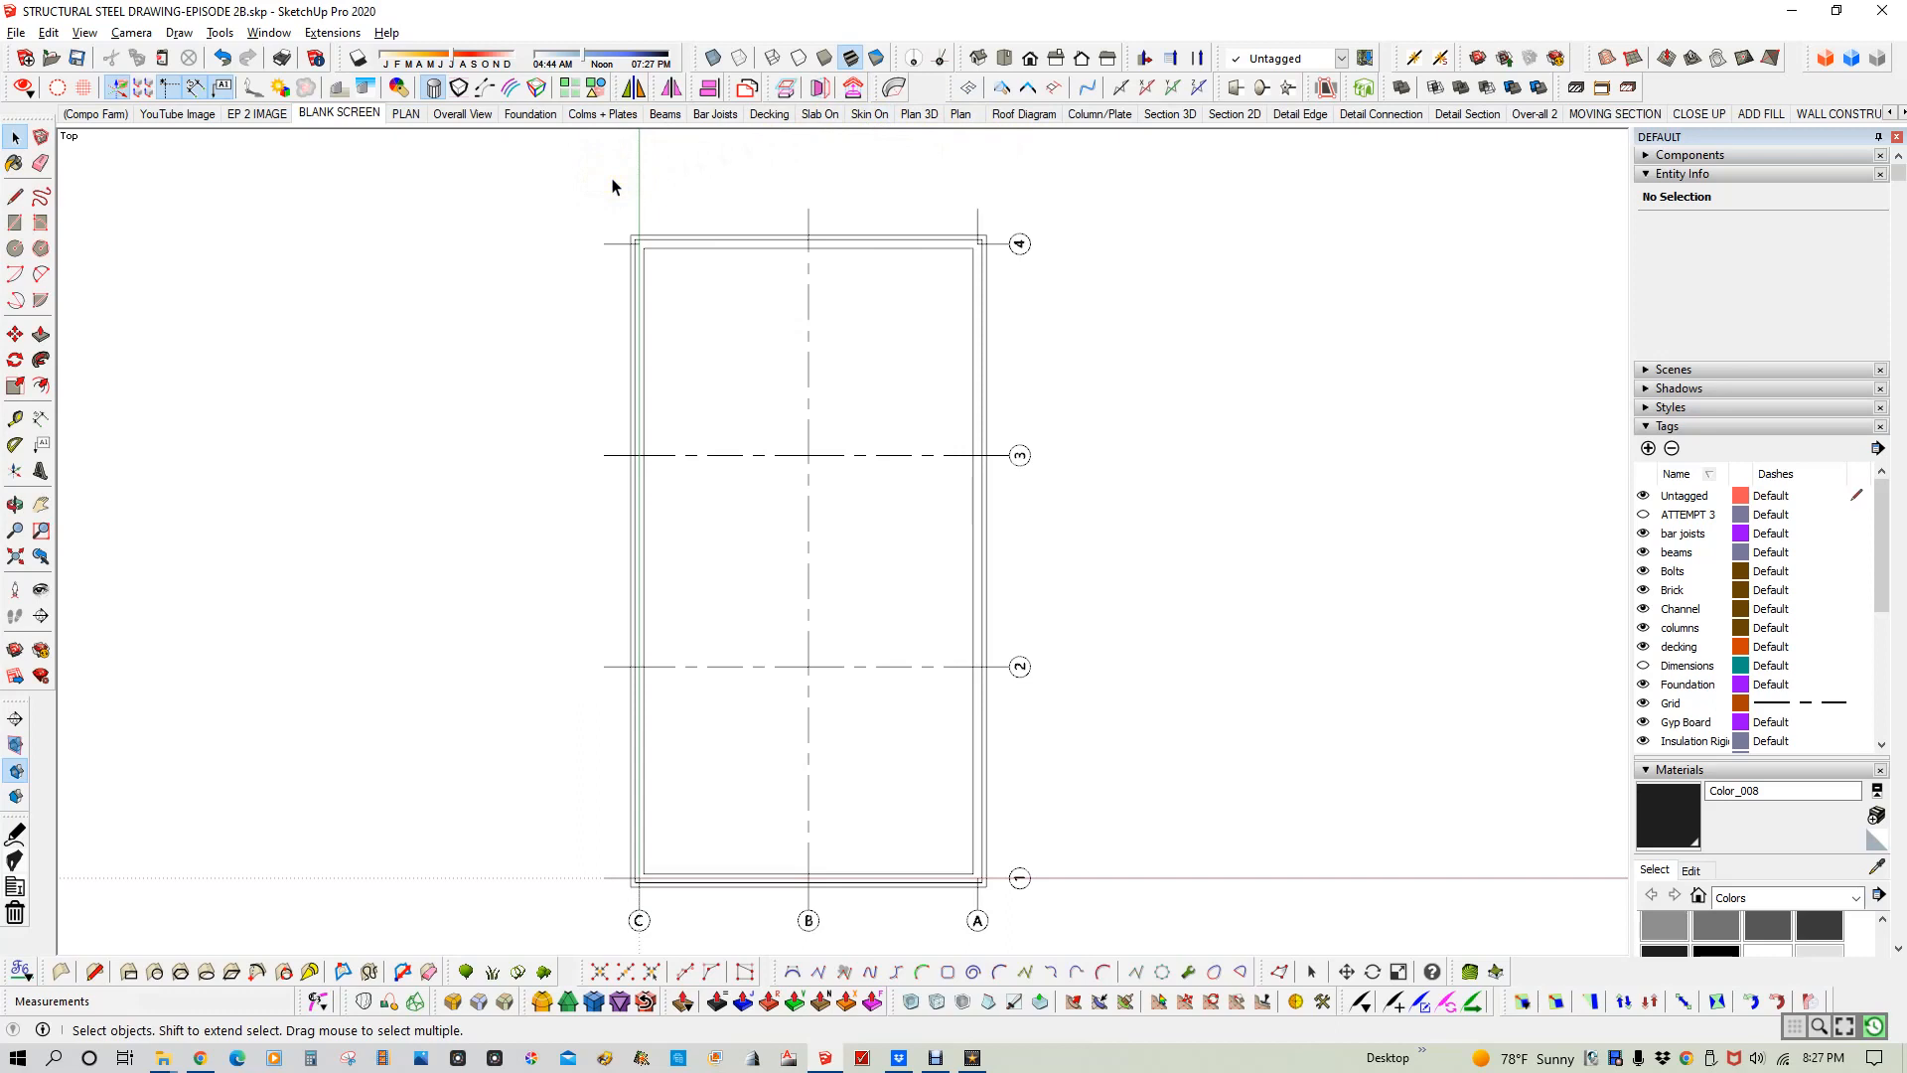
left_click(586, 161)
- Switch to the EP 2 IMAGE scene and start closing the program
left_click(263, 115)
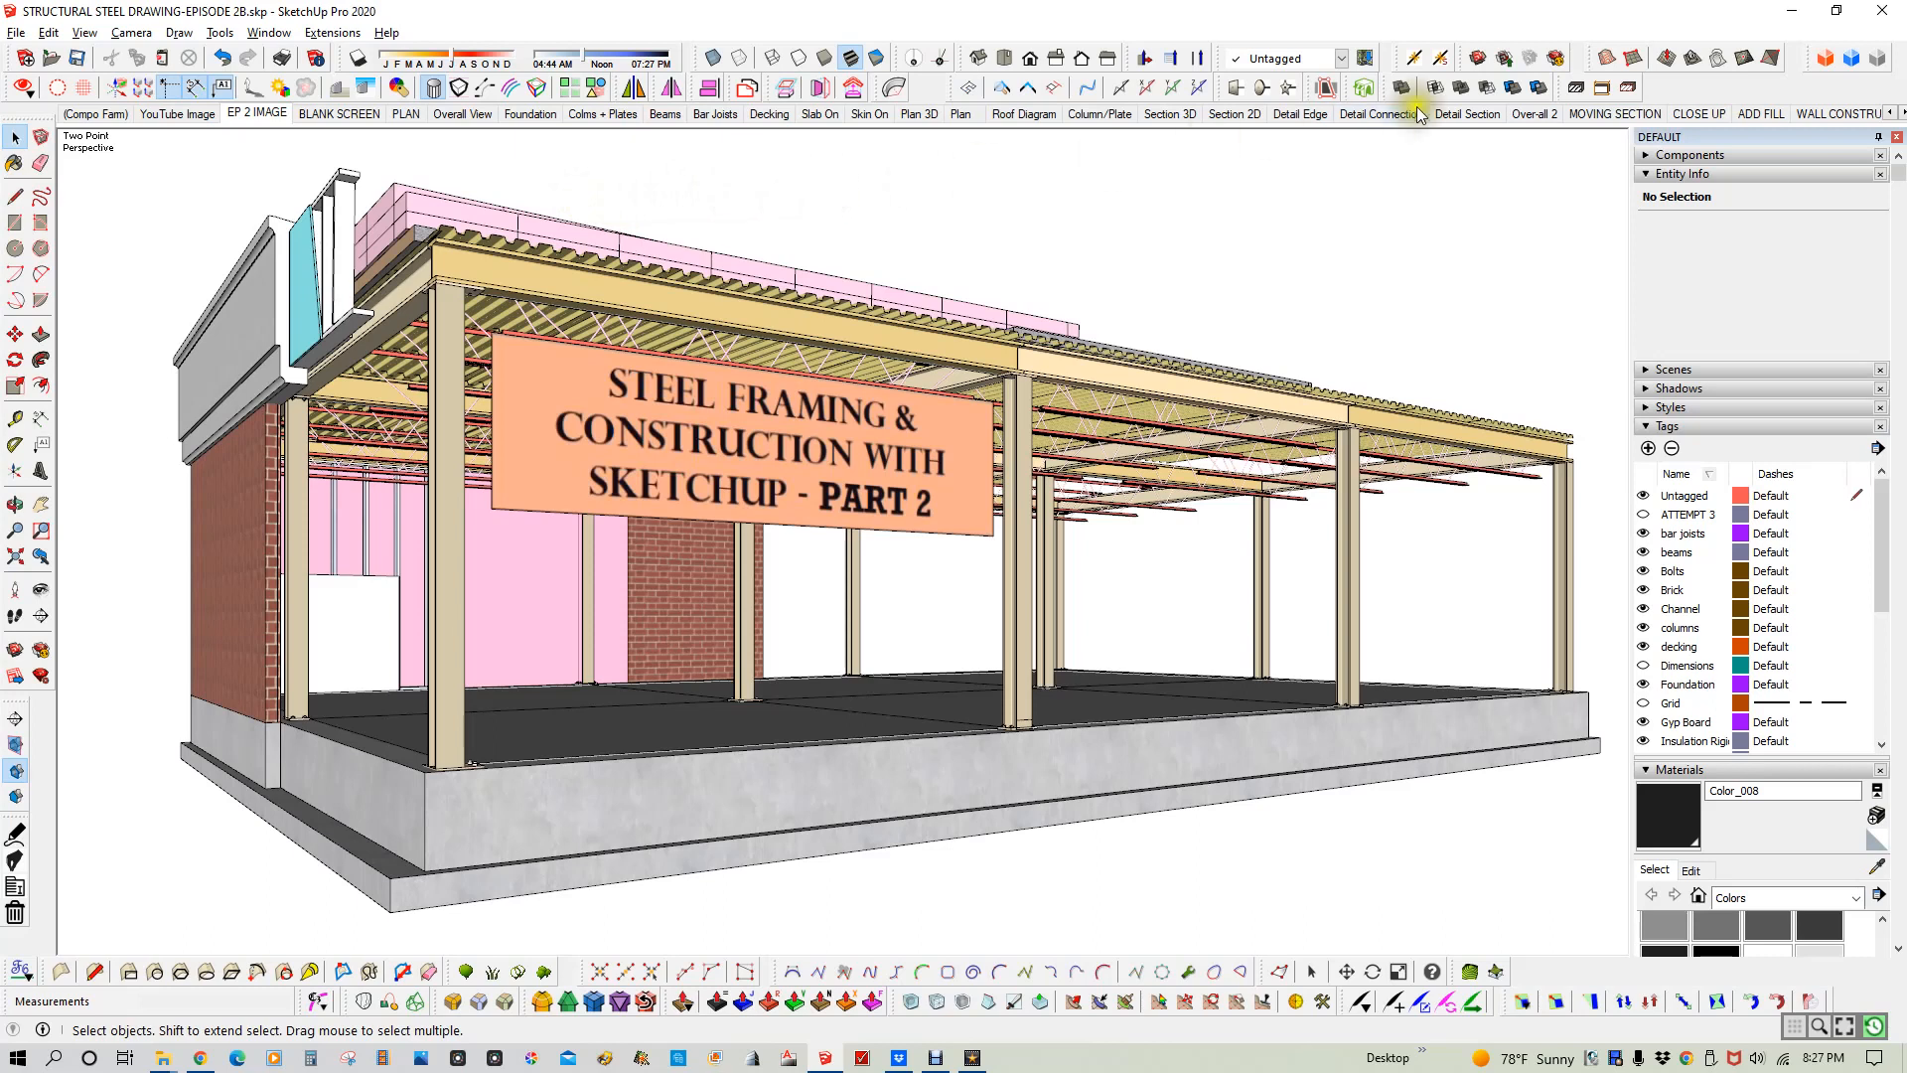
left_click(1882, 10)
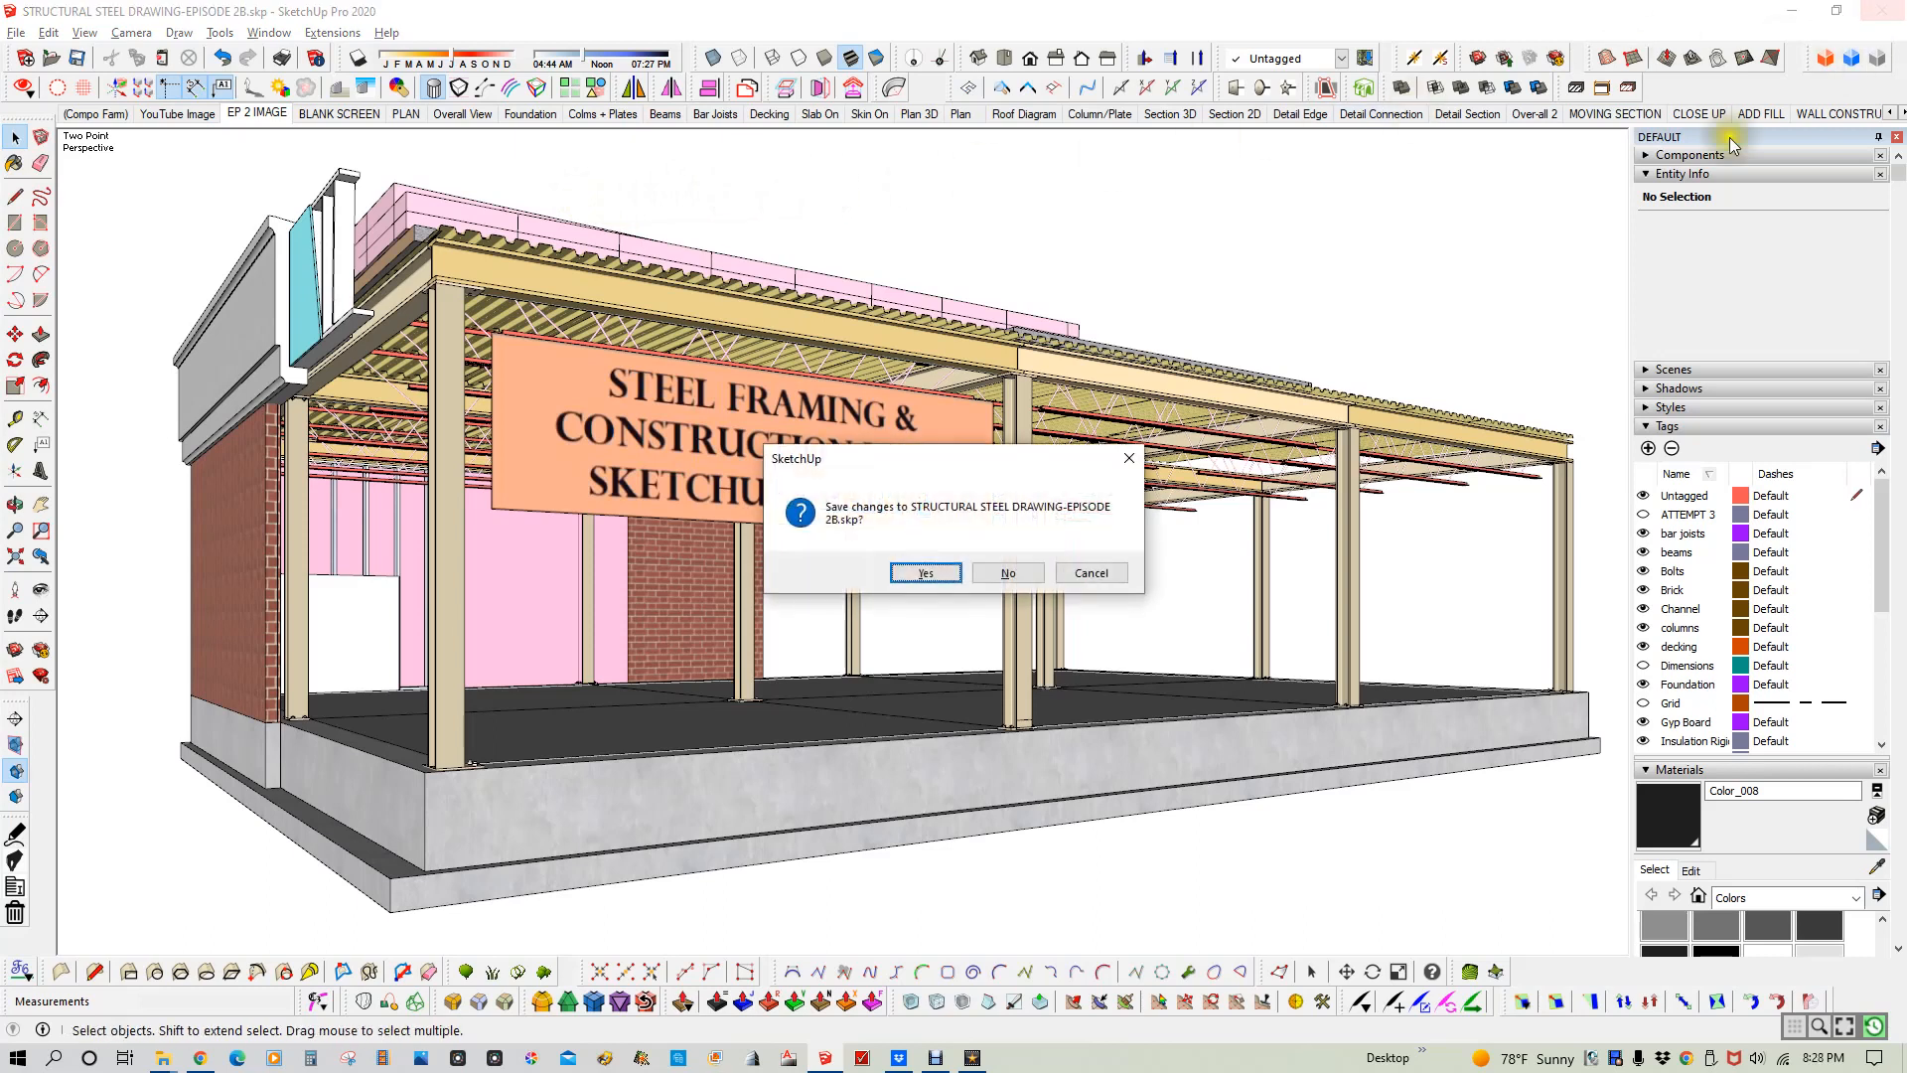